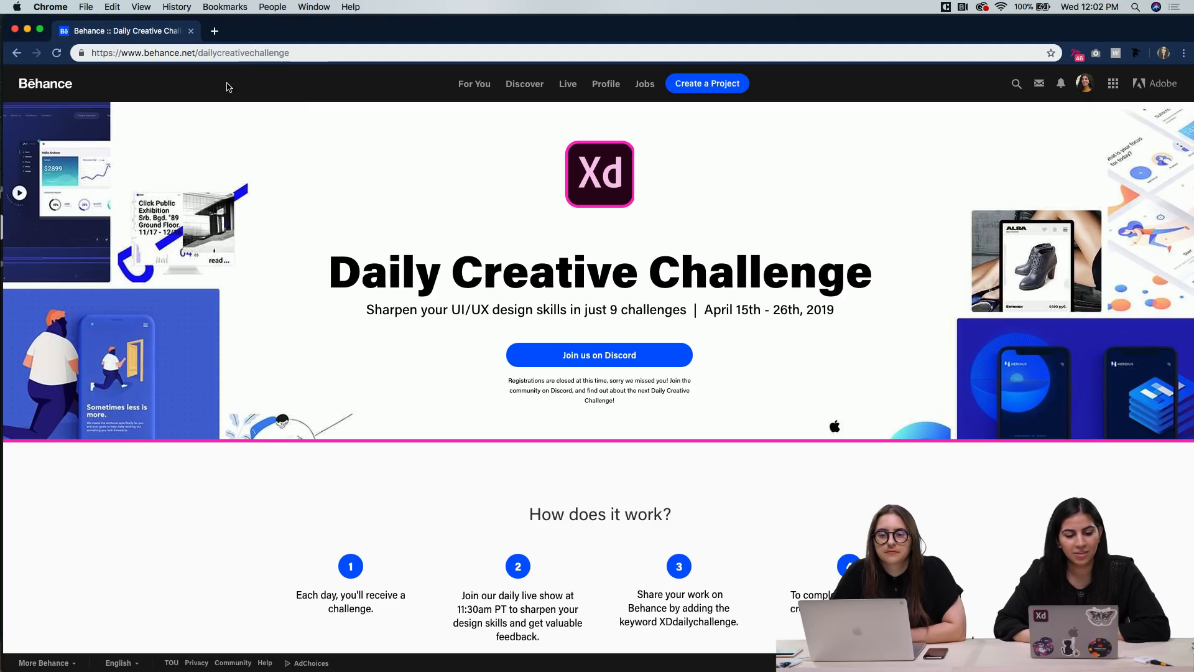
Look through the Daily Creative Challenge page, covering how it works, the next steps and the list of daily challenges
scroll(427, 397, "down", 2)
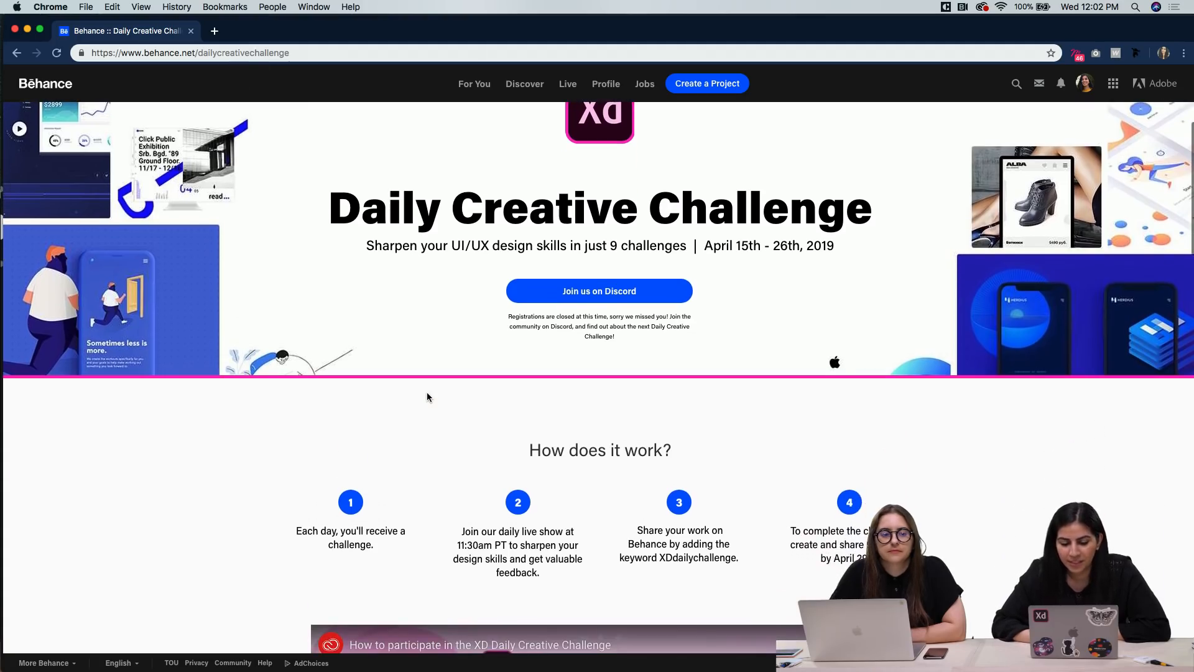
scroll(427, 397, "down", 3)
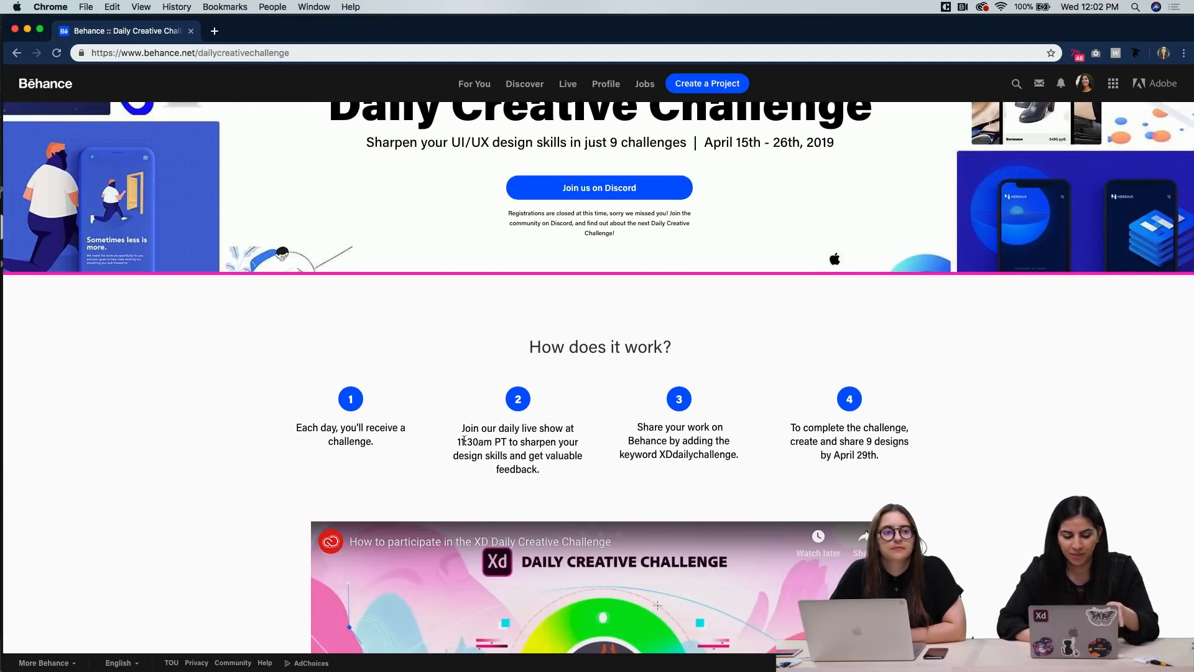
scroll(585, 442, "down", 2)
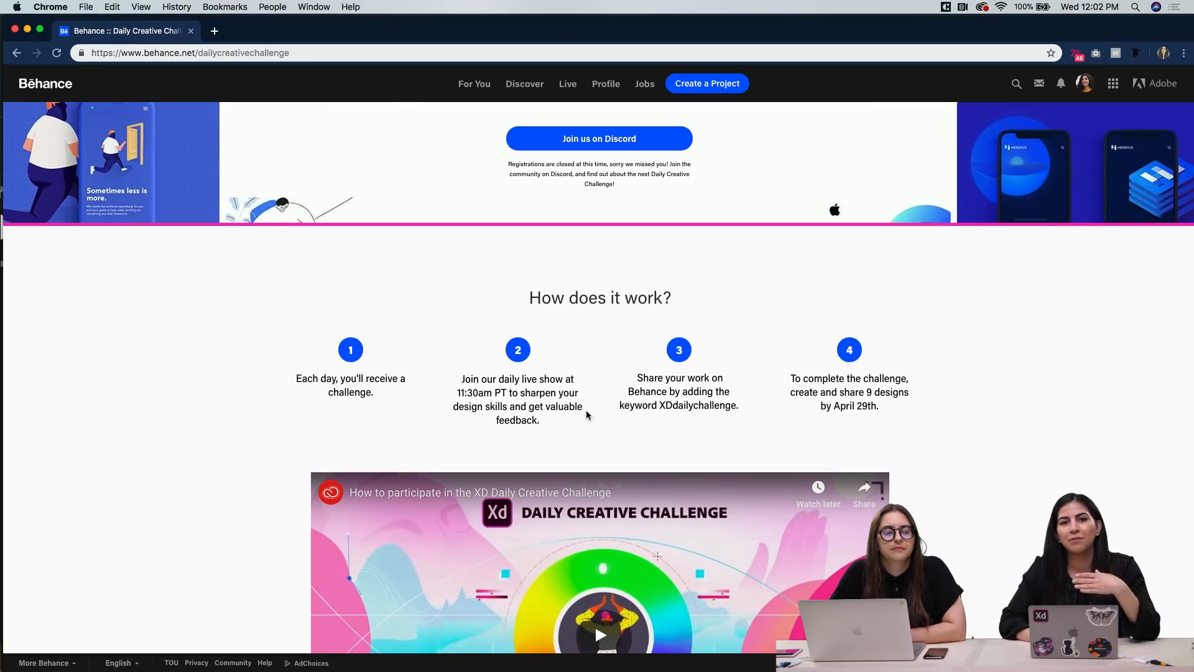
scroll(586, 415, "down", 5)
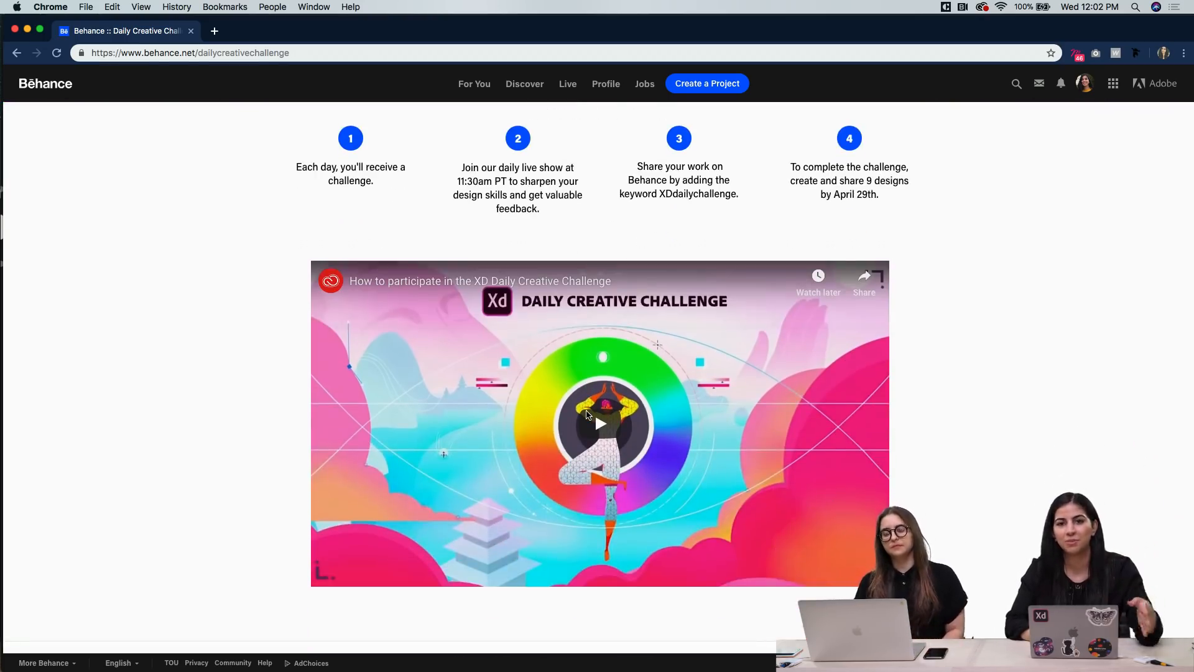
scroll(237, 456, "down", 5)
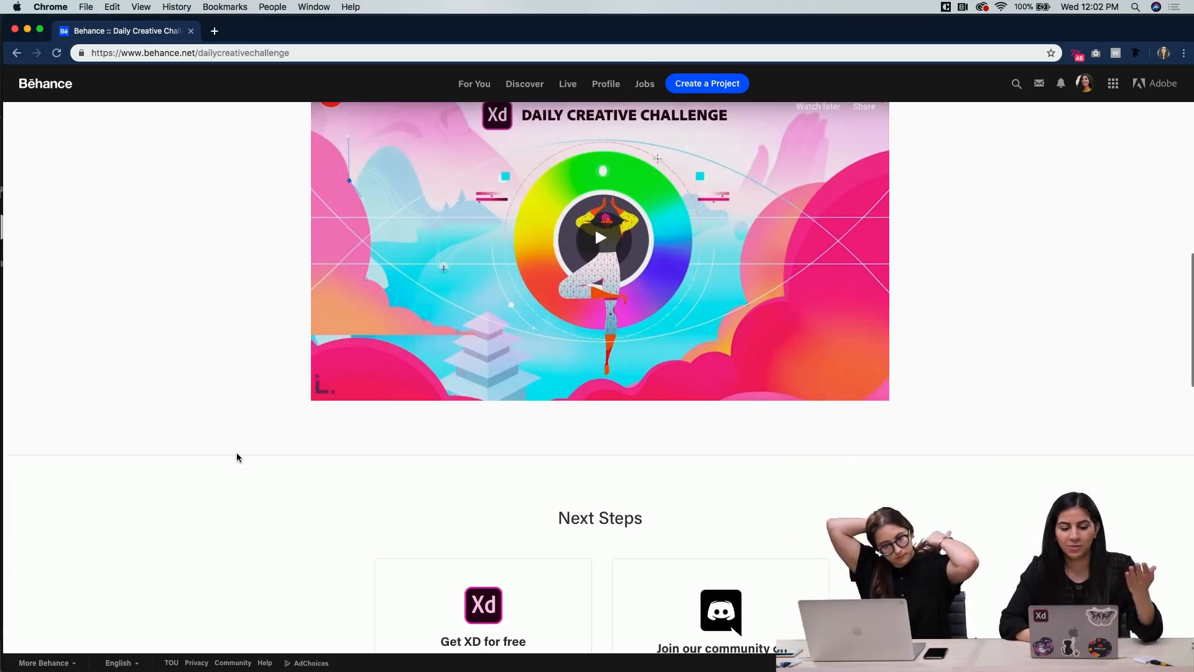
scroll(237, 457, "down", 2)
scroll(237, 457, "down", 8)
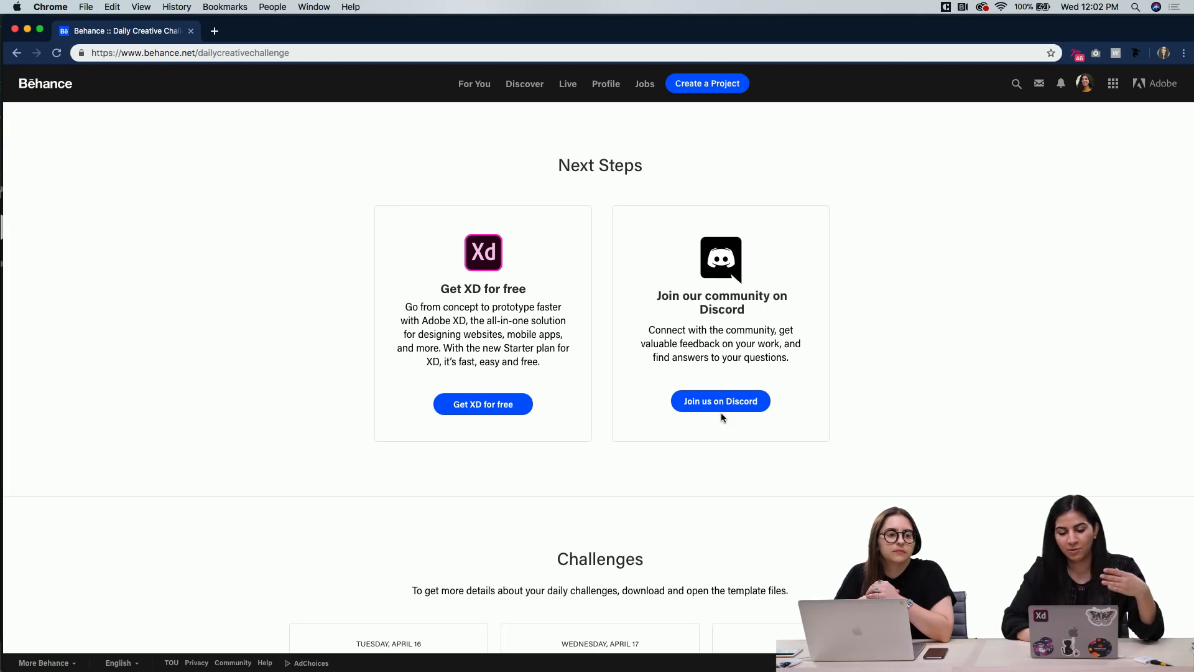
scroll(687, 452, "down", 10)
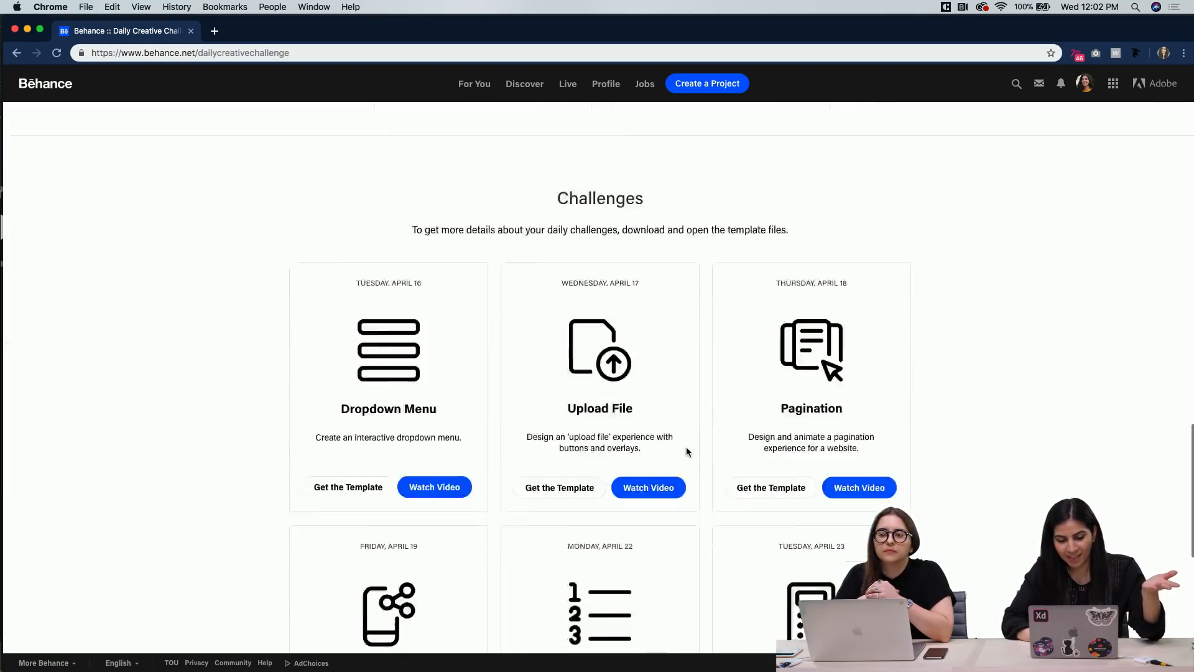
scroll(687, 452, "down", 5)
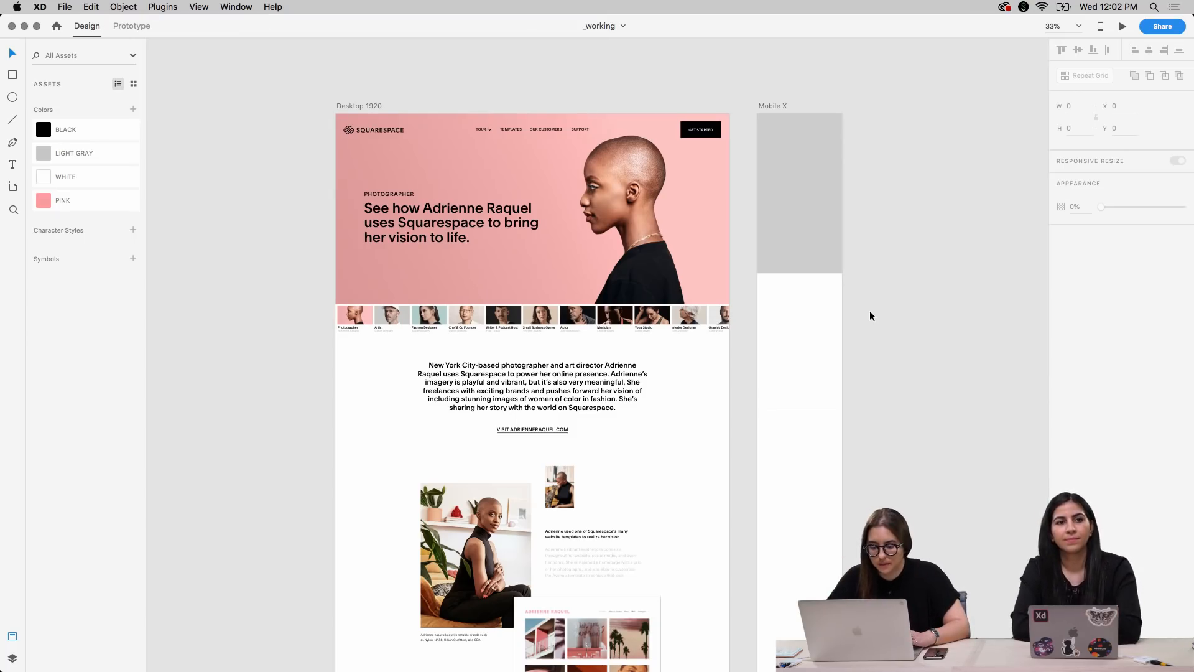
Switch to Adobe XD and review the Desktop 1920 artboard's sections from the hero down to the video
scroll(869, 312, "down", 3)
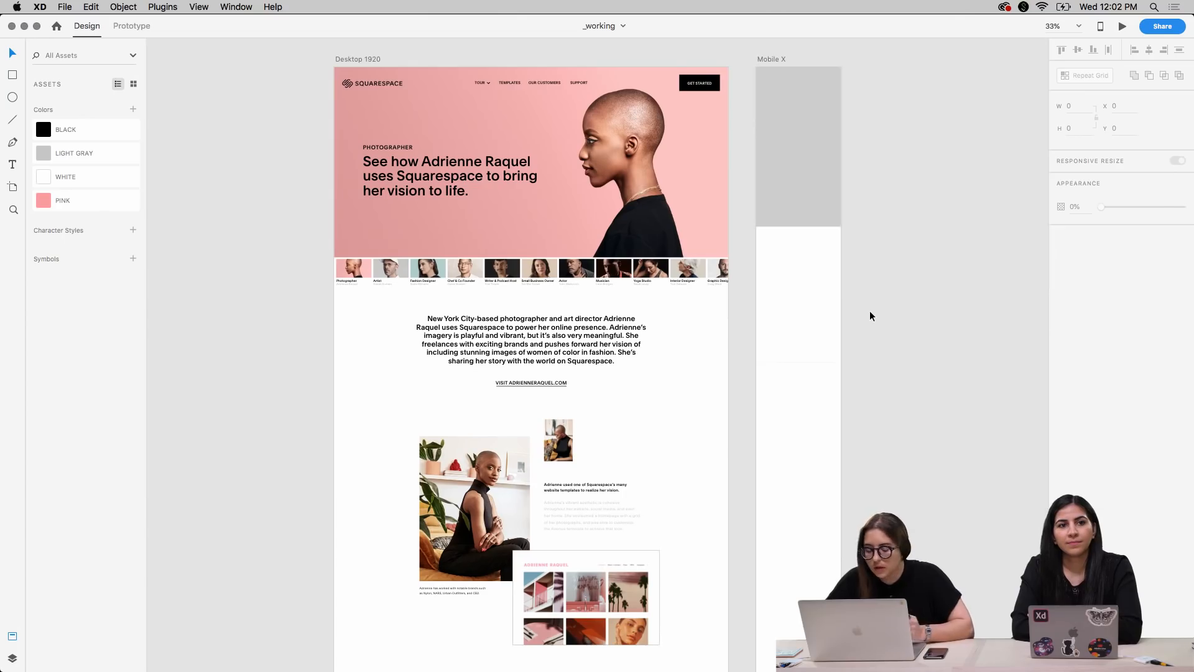
scroll(870, 316, "down", 10)
scroll(870, 316, "down", 20)
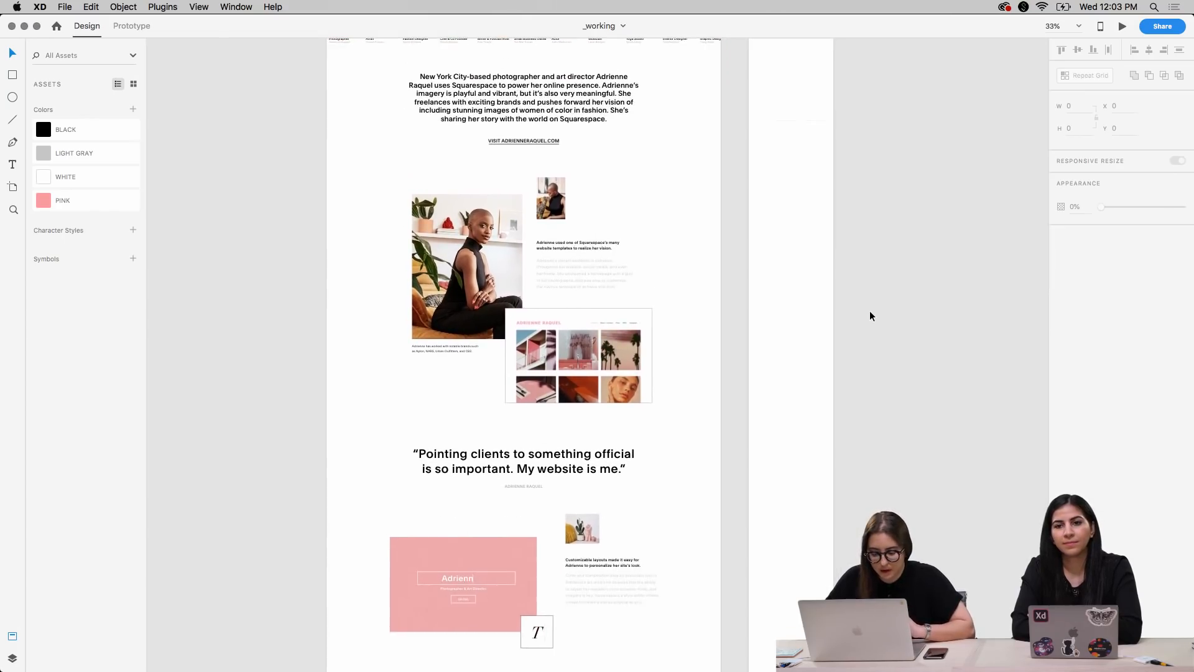
scroll(870, 316, "down", 10)
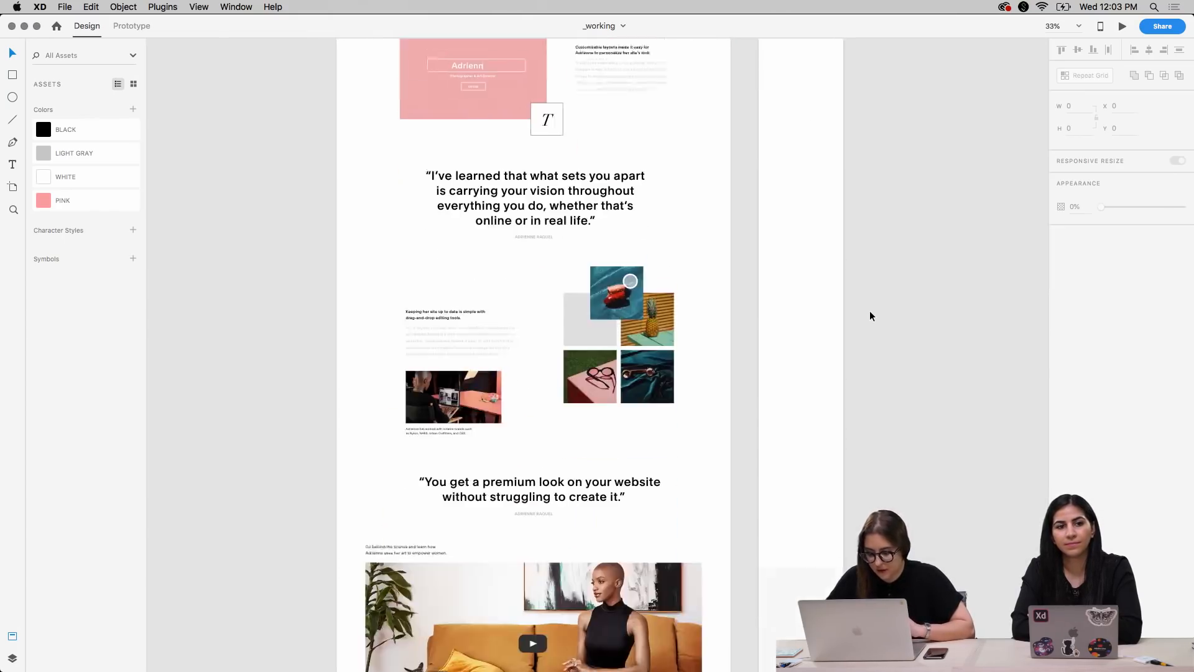
scroll(870, 316, "up", 20)
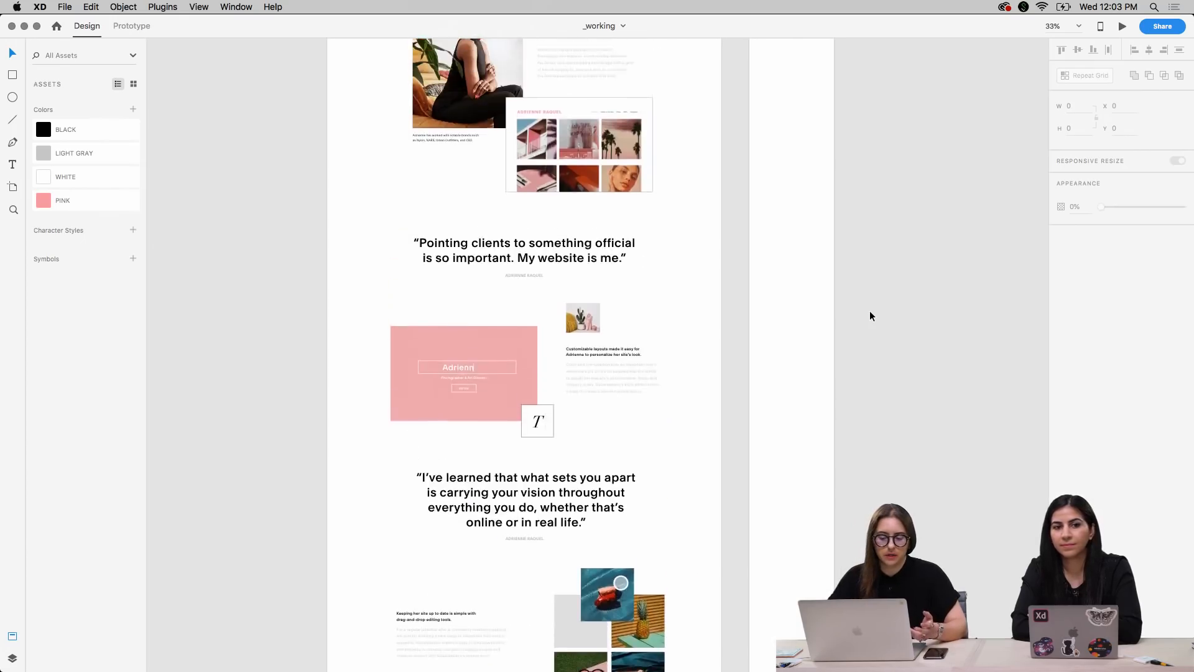
scroll(870, 316, "up", 3)
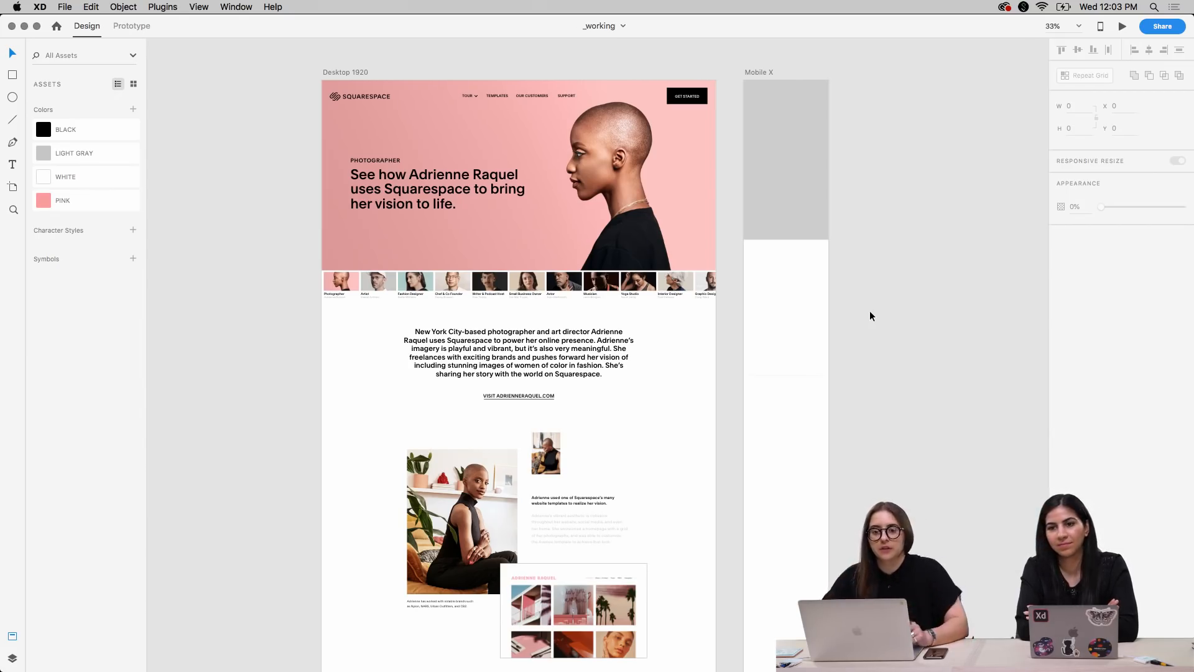
Examine the hero banner and the row of customer thumbnails on the Desktop 1920 artboard up close
scroll(729, 379, "left", 2)
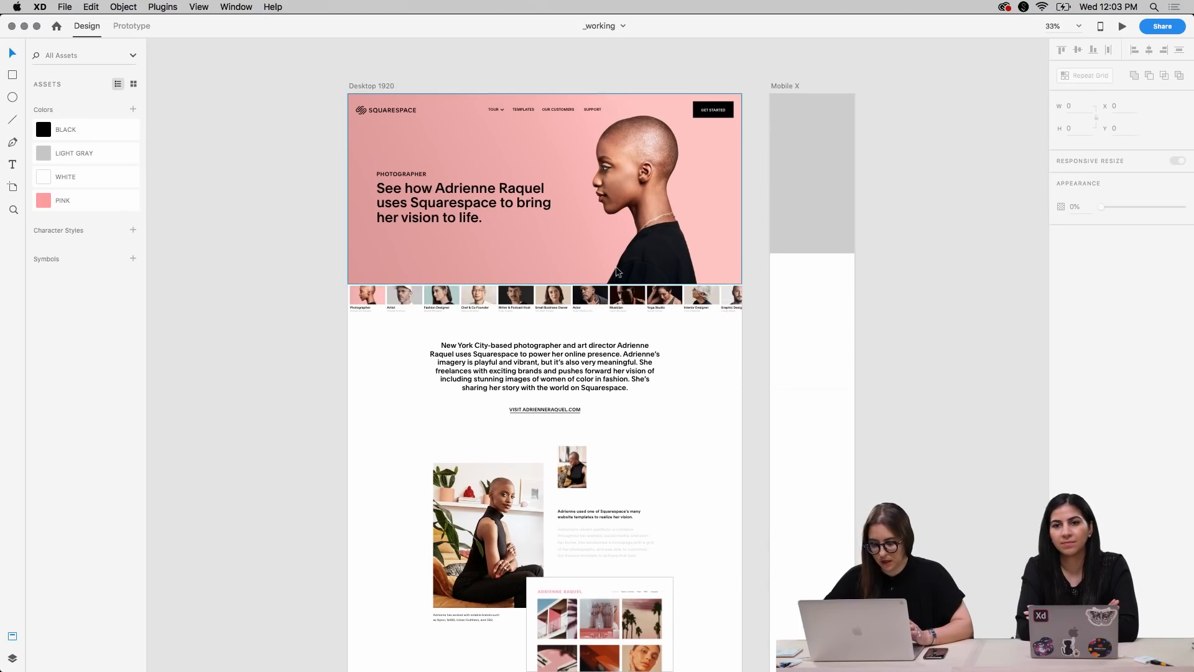
scroll(606, 265, "up", 3)
scroll(605, 261, "up", 1)
left_click_drag(653, 259, 686, 369)
scroll(724, 352, "down", 1)
scroll(724, 353, "left", 1)
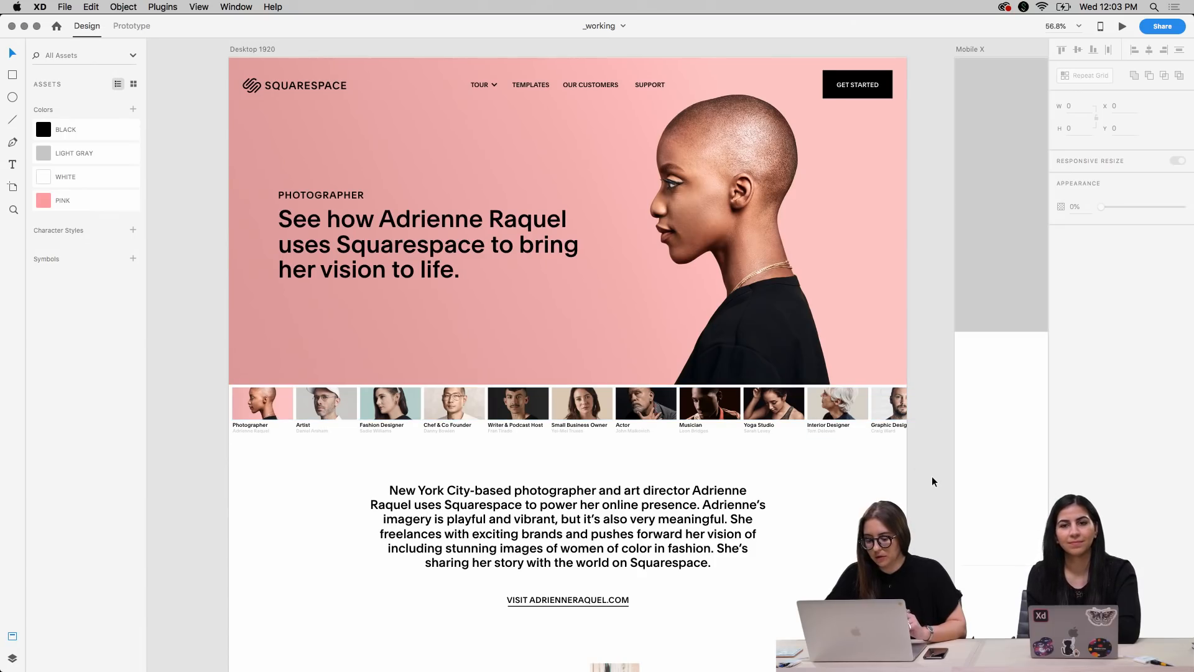
scroll(932, 475, "up", 5)
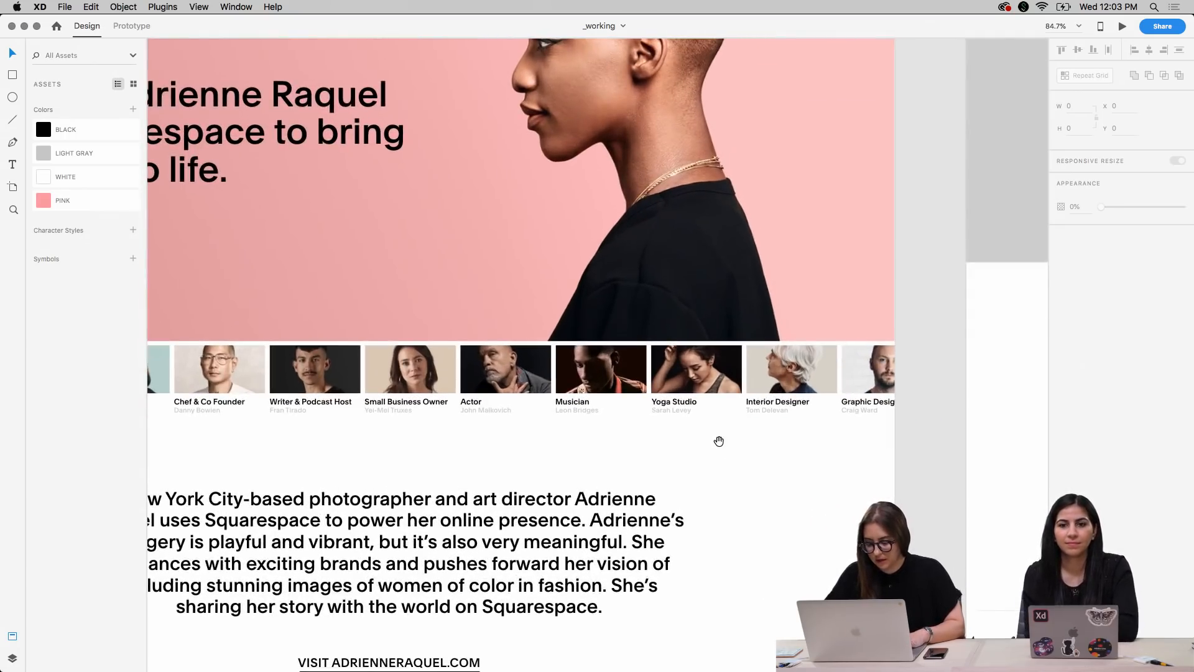
scroll(932, 476, "left", 5)
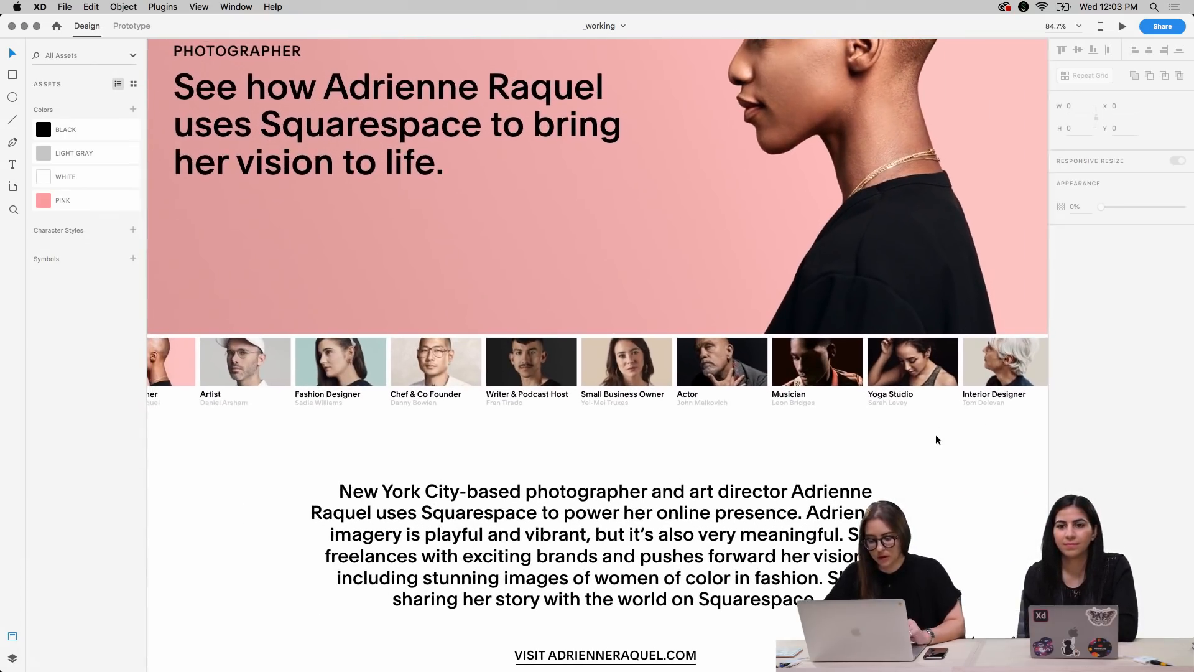
scroll(940, 449, "down", 3)
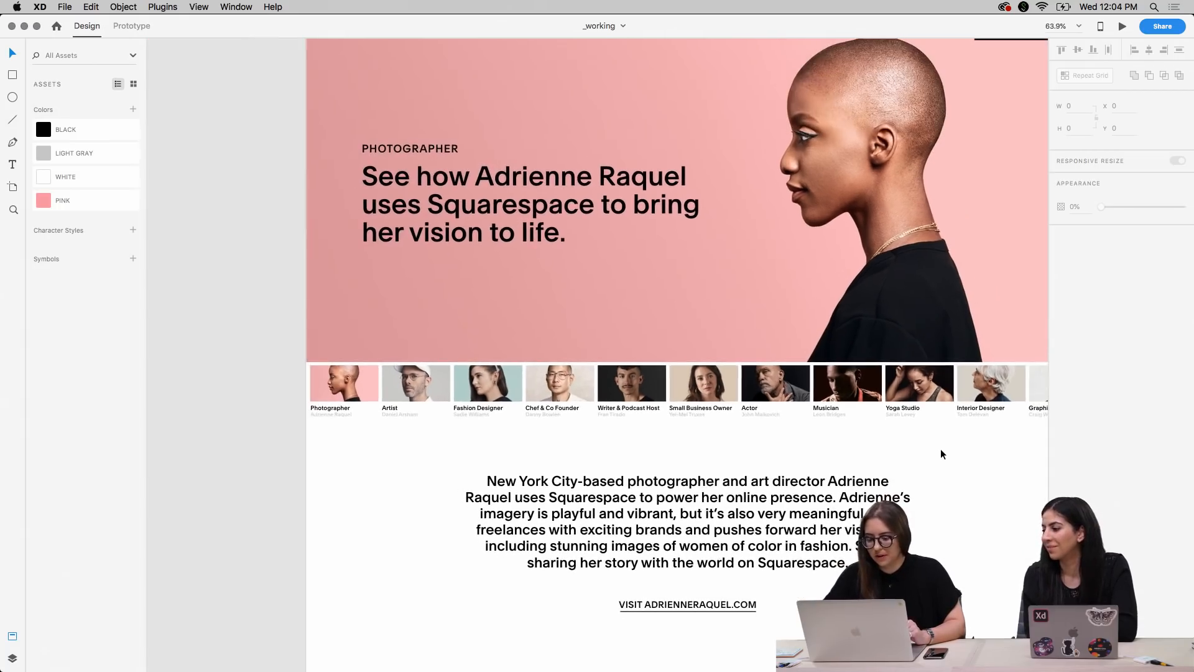
left_click_drag(944, 334, 855, 449)
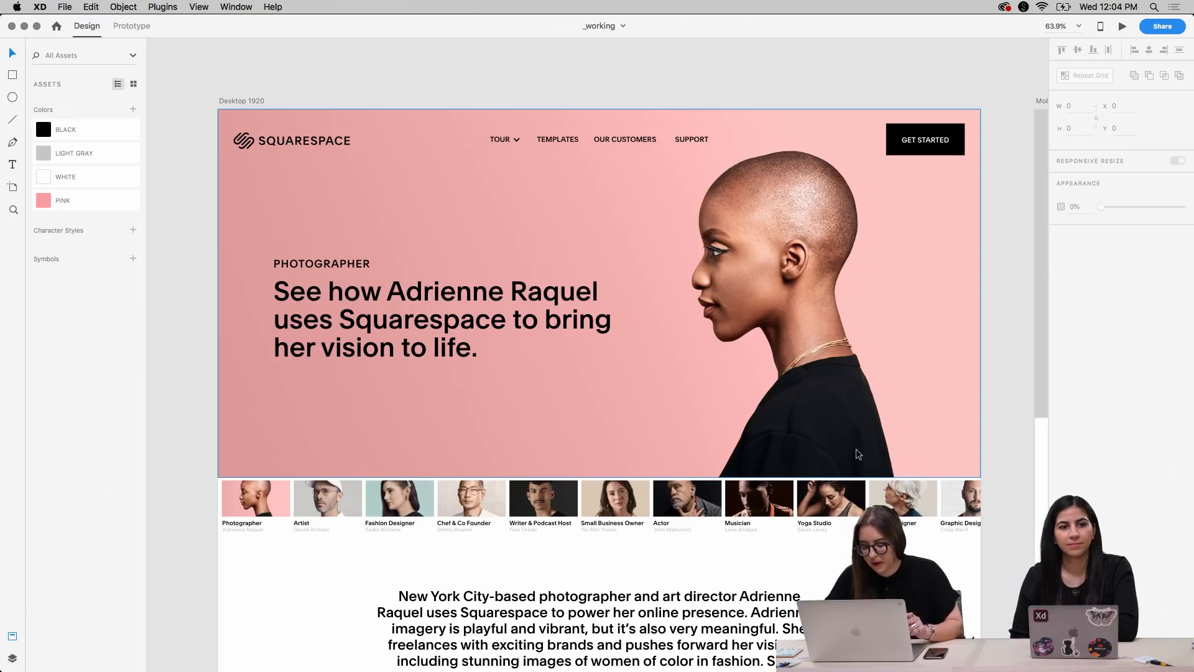
scroll(856, 449, "down", 5)
scroll(856, 449, "up", 3)
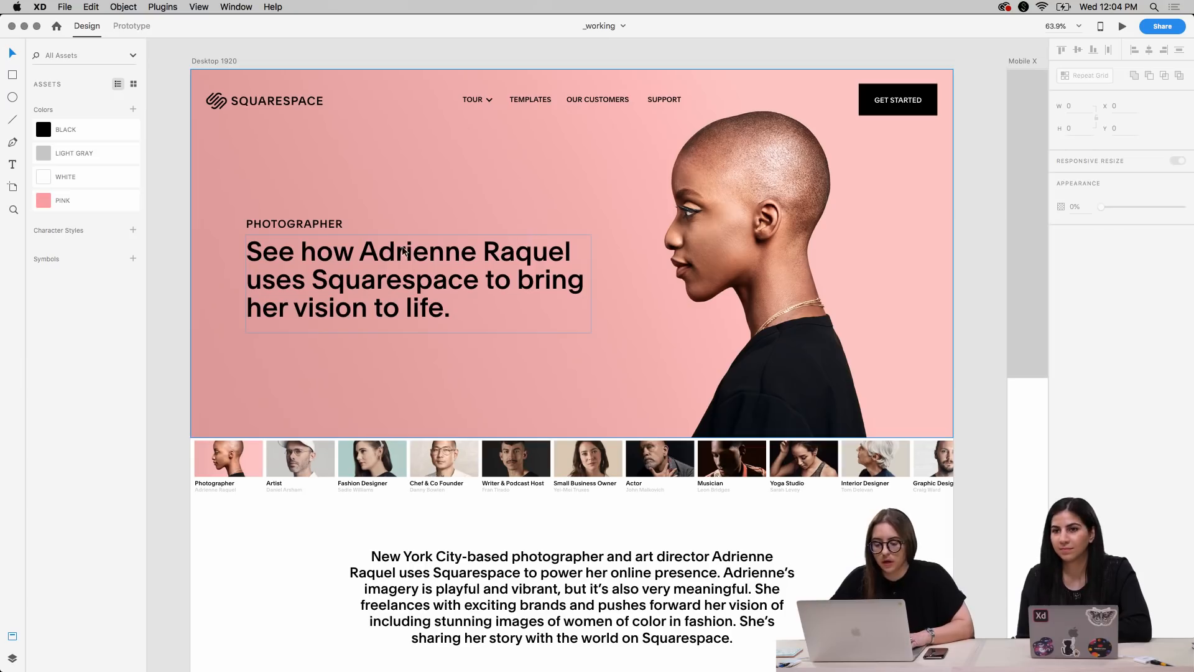
Recolor the hero headline and the PHOTOGRAPHER label above it with the WHITE color asset
double_click(403, 268)
left_click(329, 226, "shift")
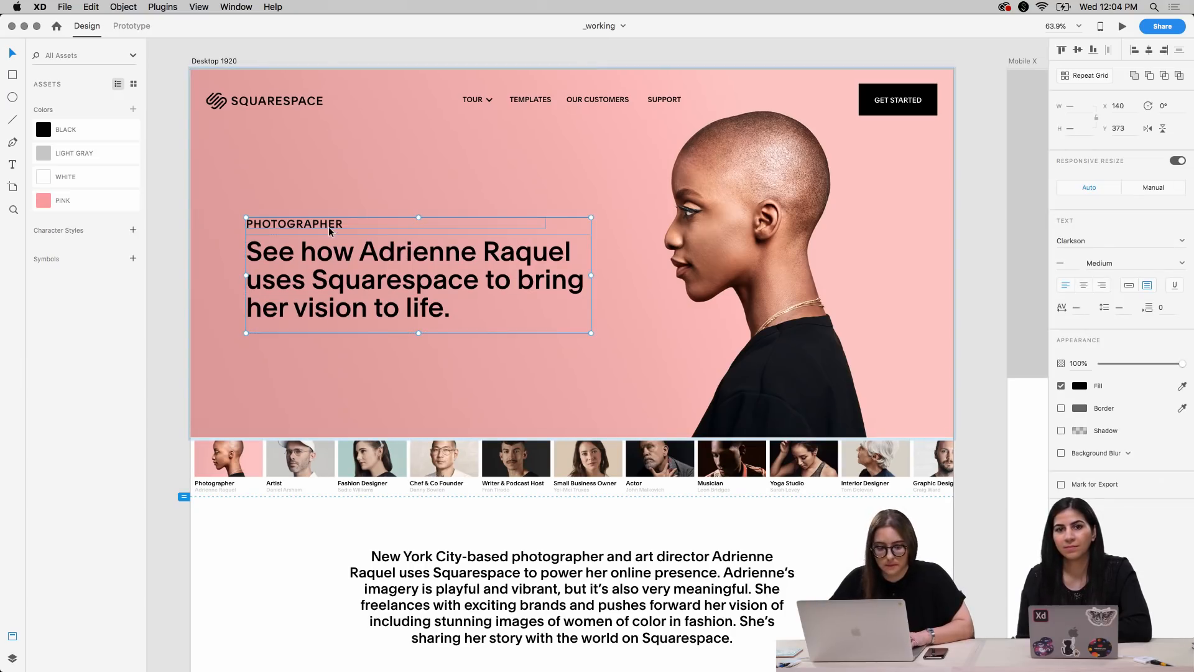
left_click(116, 184)
left_click(165, 265)
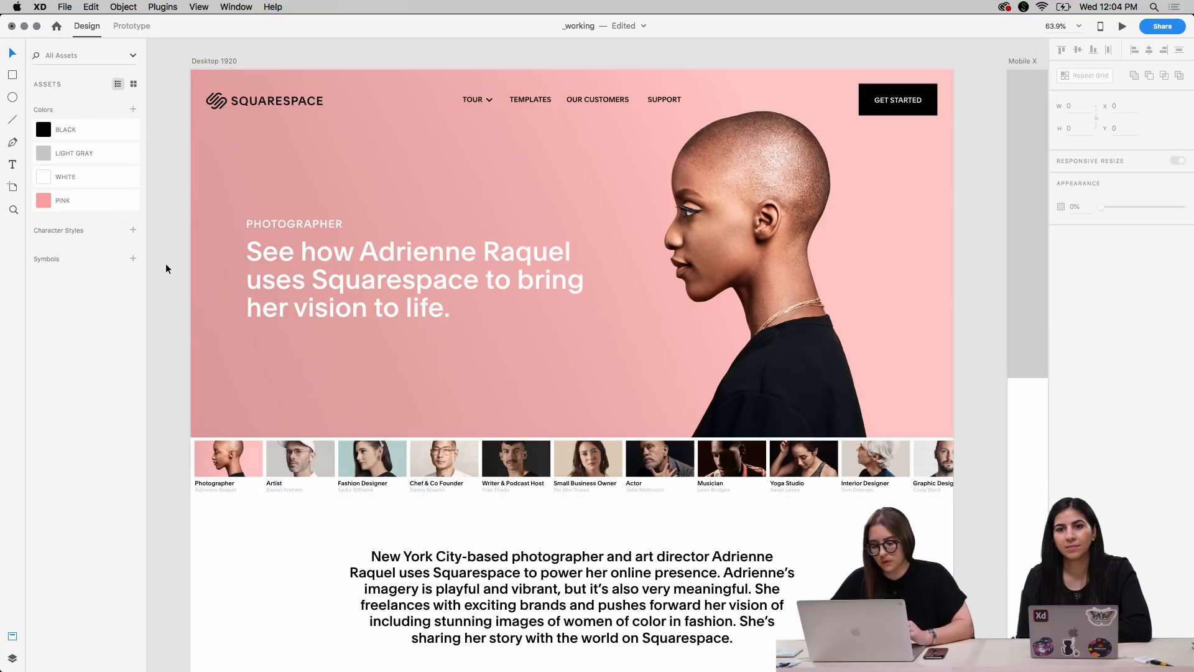
Delete the black navigation bar from the hero banner and bring up the SQSP-Styles document
left_click(265, 106)
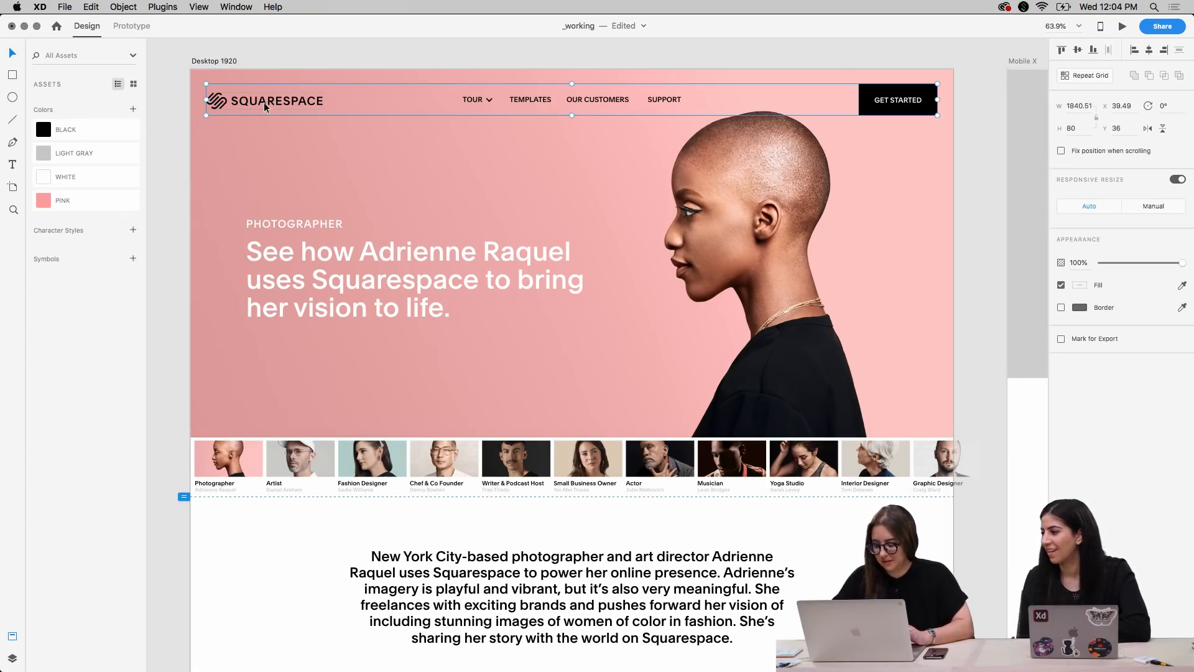
key("Delete")
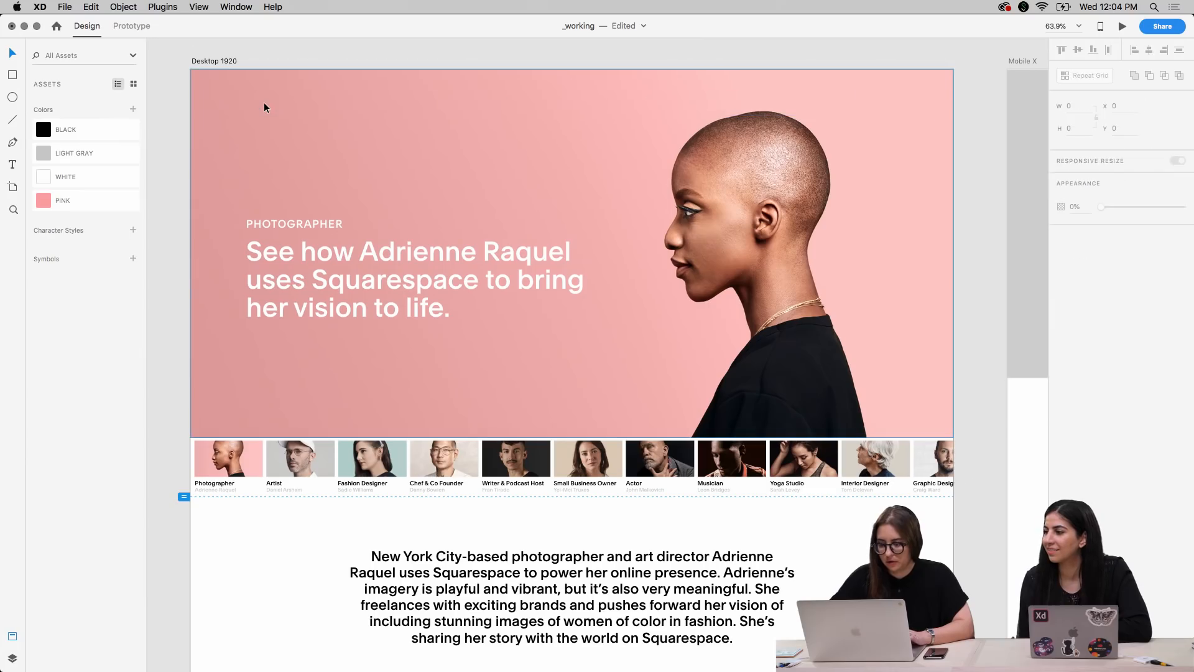
key("ctrl+Up")
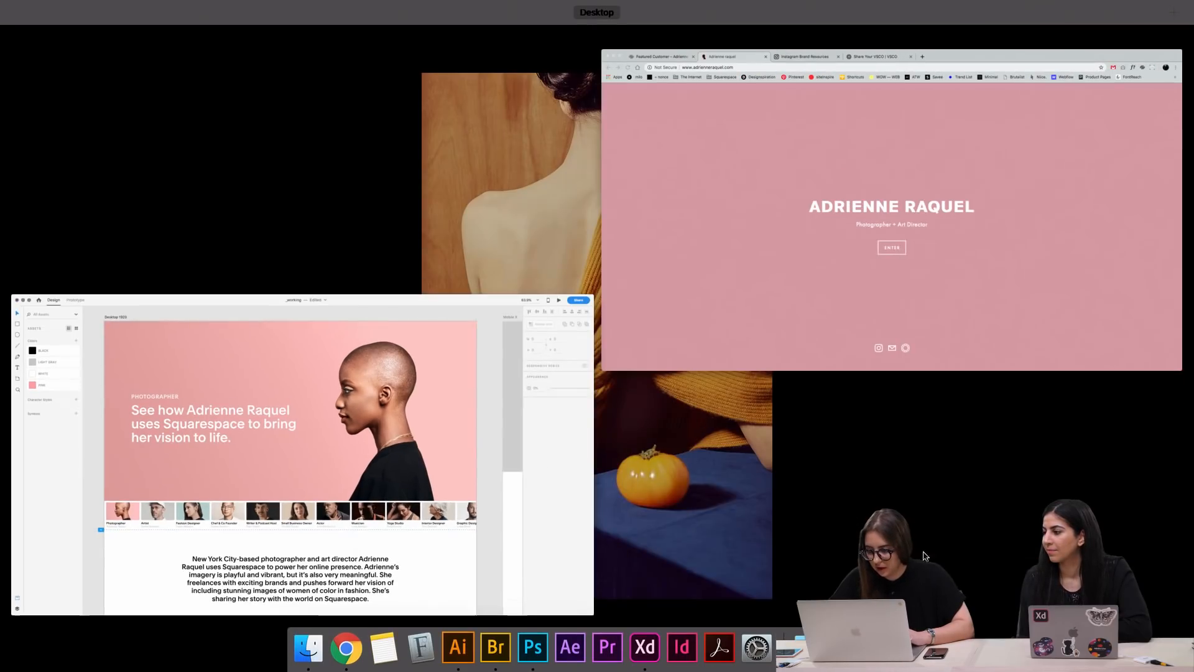
left_click(463, 451)
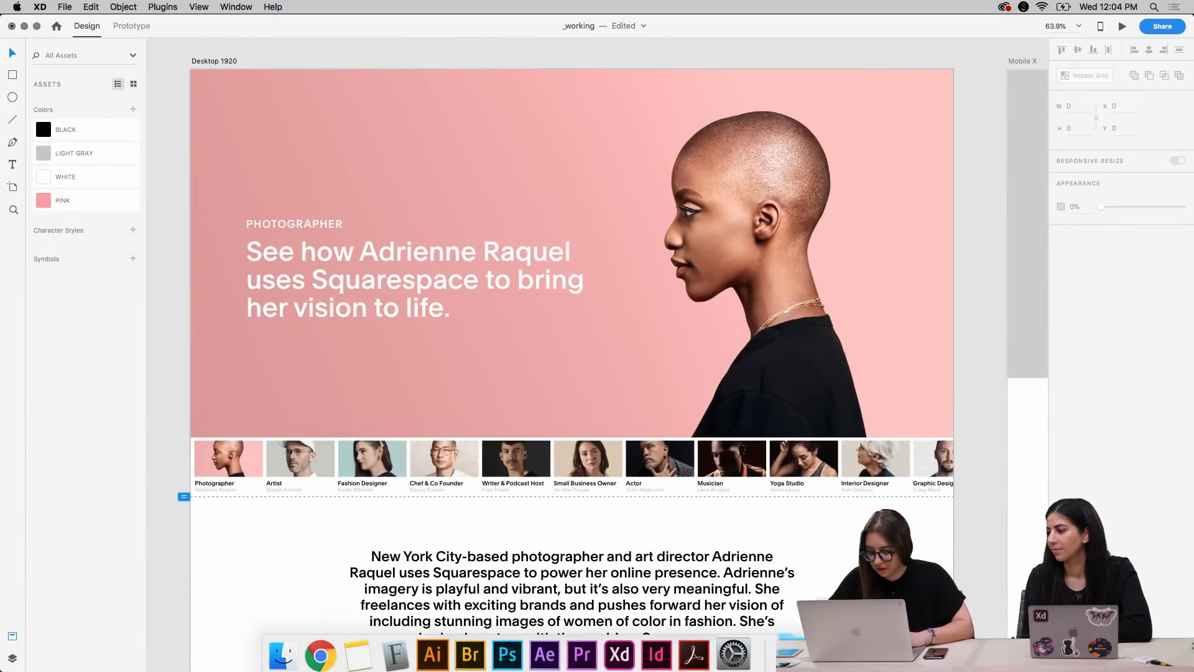
left_click(852, 647)
Copy the white navigation bar group from the NAV W artboard in SQSP-Styles
key("super+equal")
left_click_drag(413, 210, 753, 428)
scroll(502, 299, "up", 5)
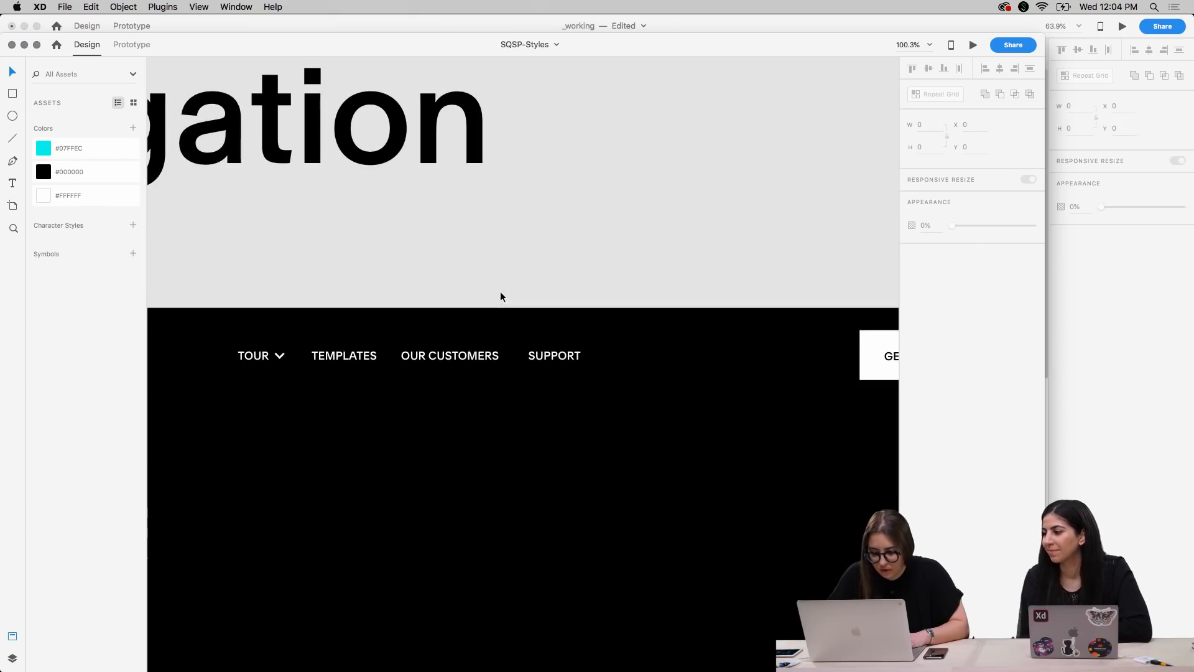
left_click(474, 361)
key("super+minus")
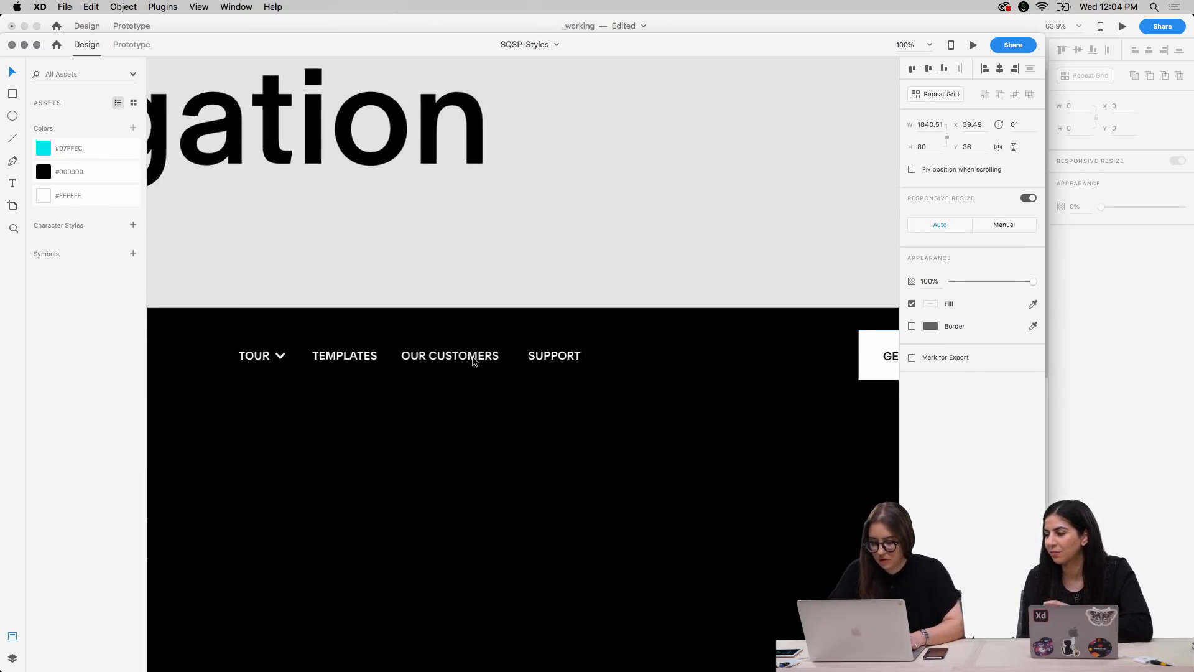
key("super+minus")
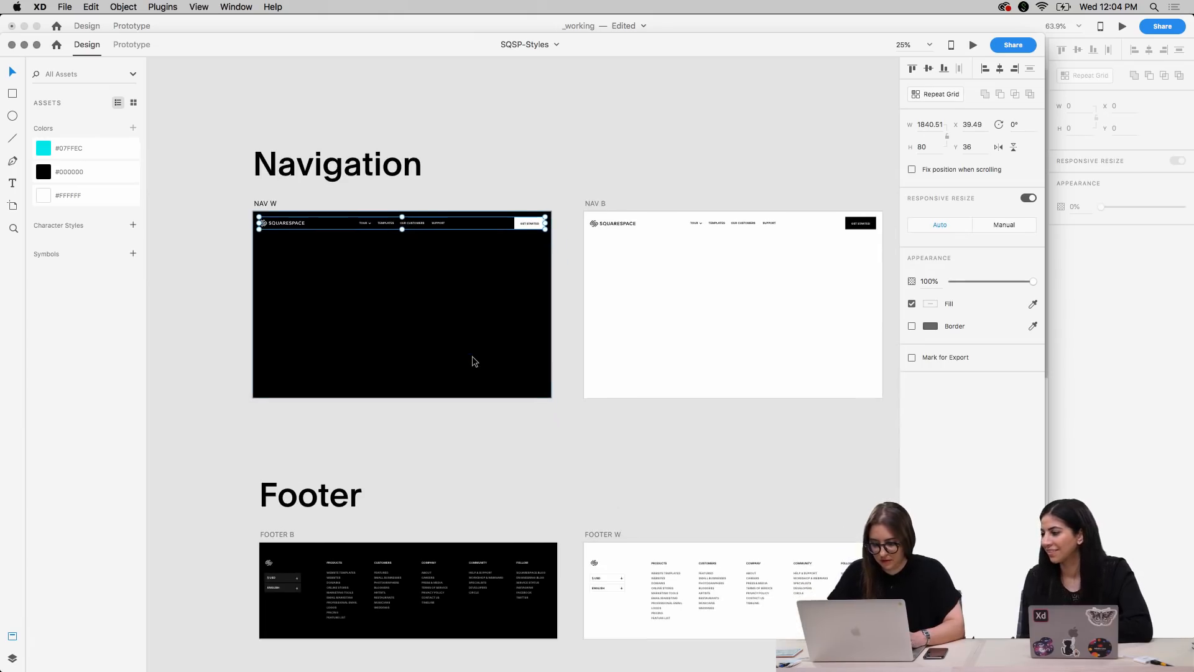
scroll(472, 357, "right", 1)
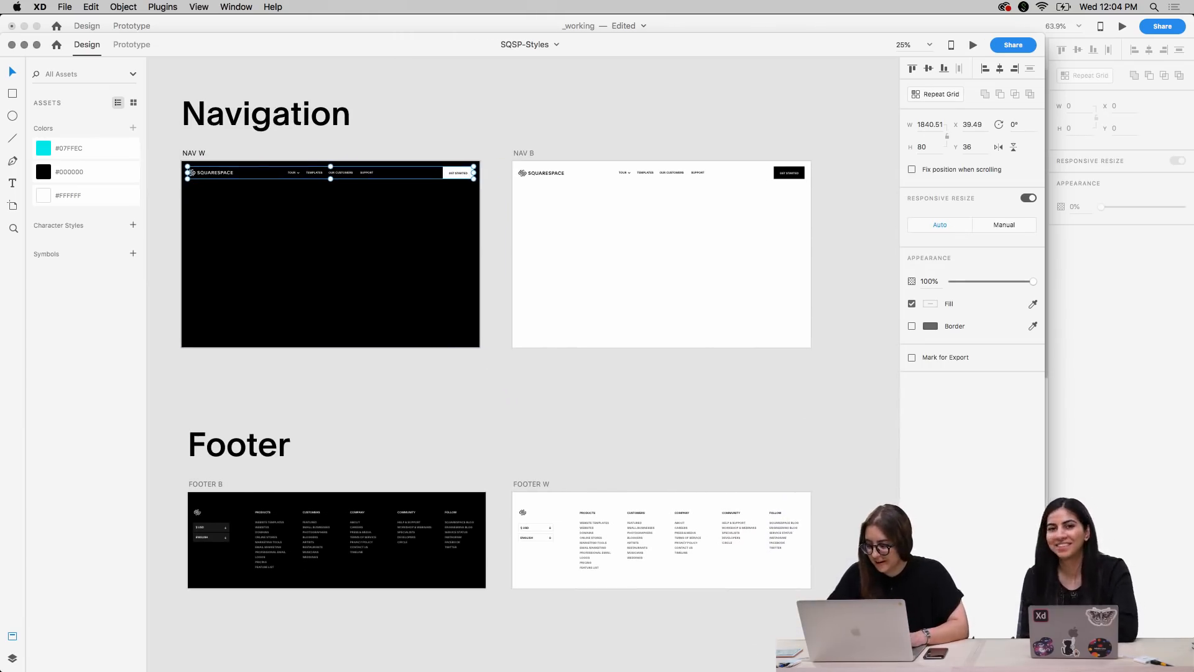
Return to the _working document and paste the white navigation bar onto the Desktop 1920 artboard
left_click(1128, 498)
left_click(214, 61)
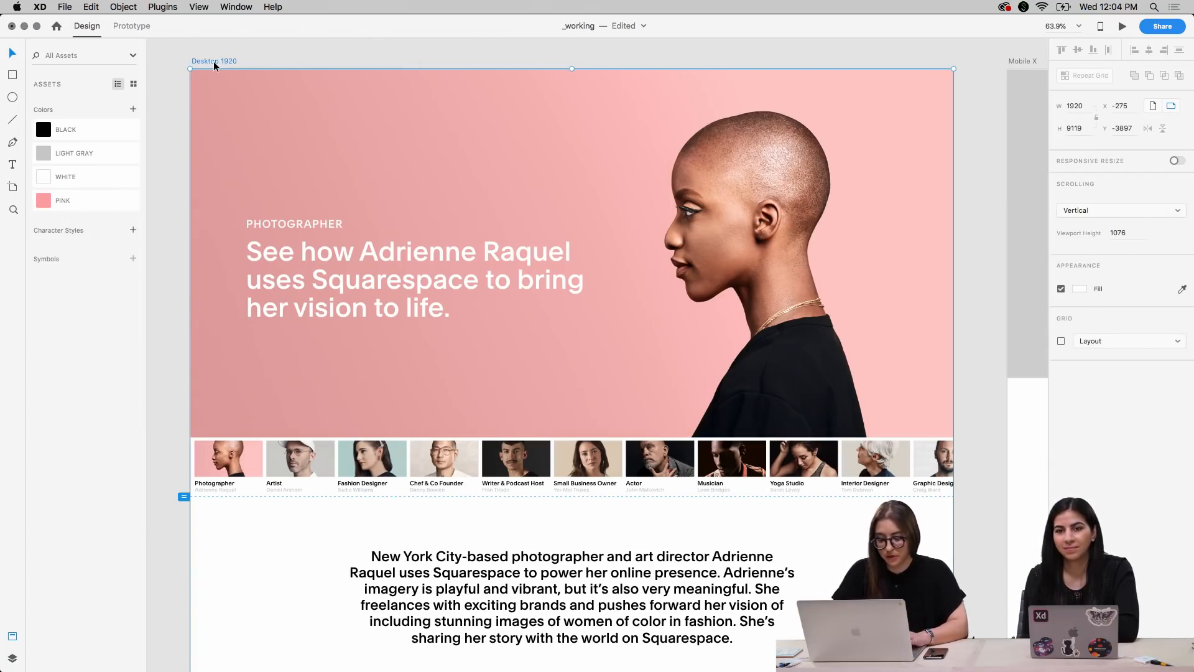
key("super+v")
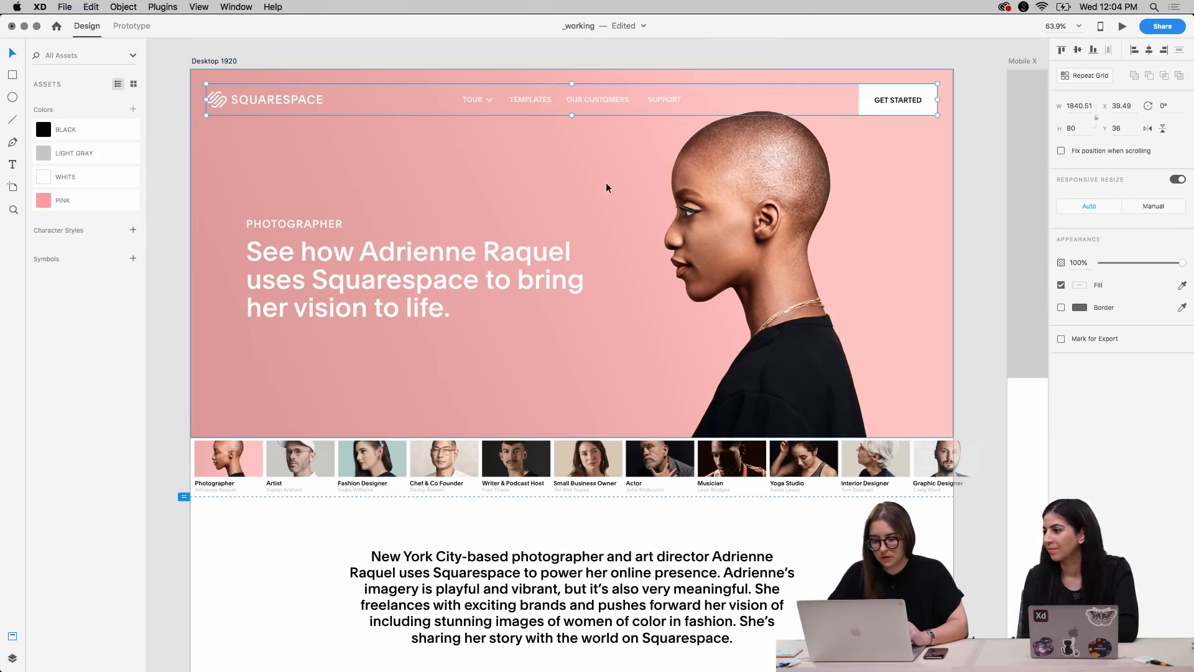
left_click(984, 245)
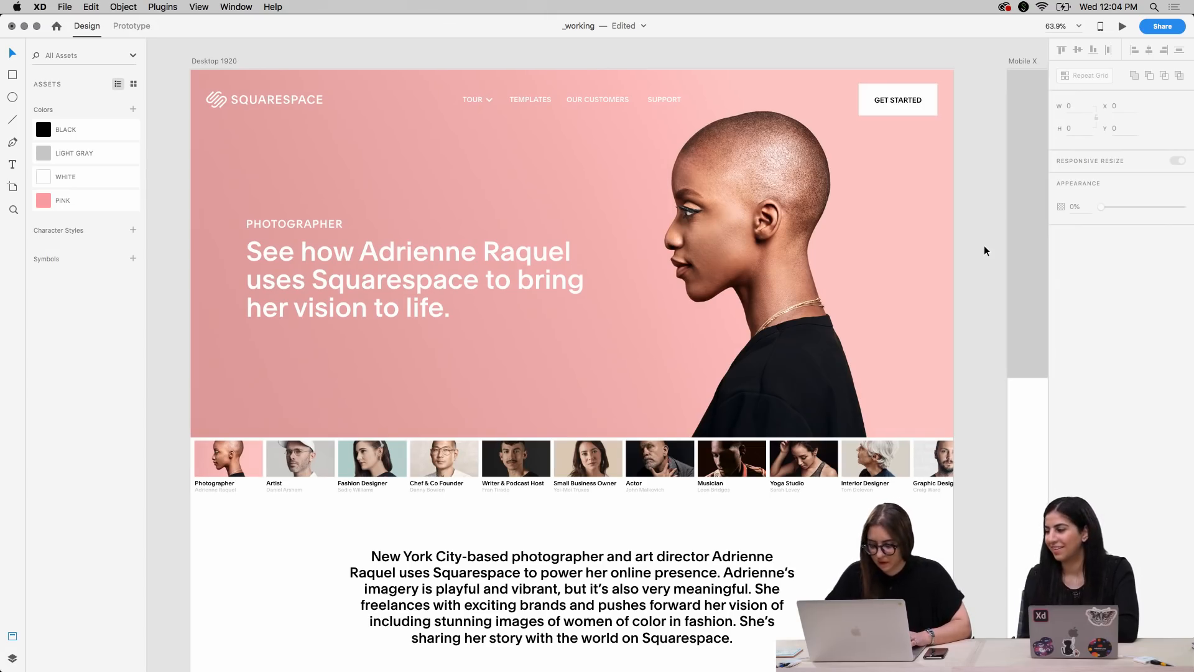
Set the centered intro paragraph's font size to 32 and widen its text box to 1199
scroll(984, 247, "down", 5)
scroll(984, 245, "down", 3)
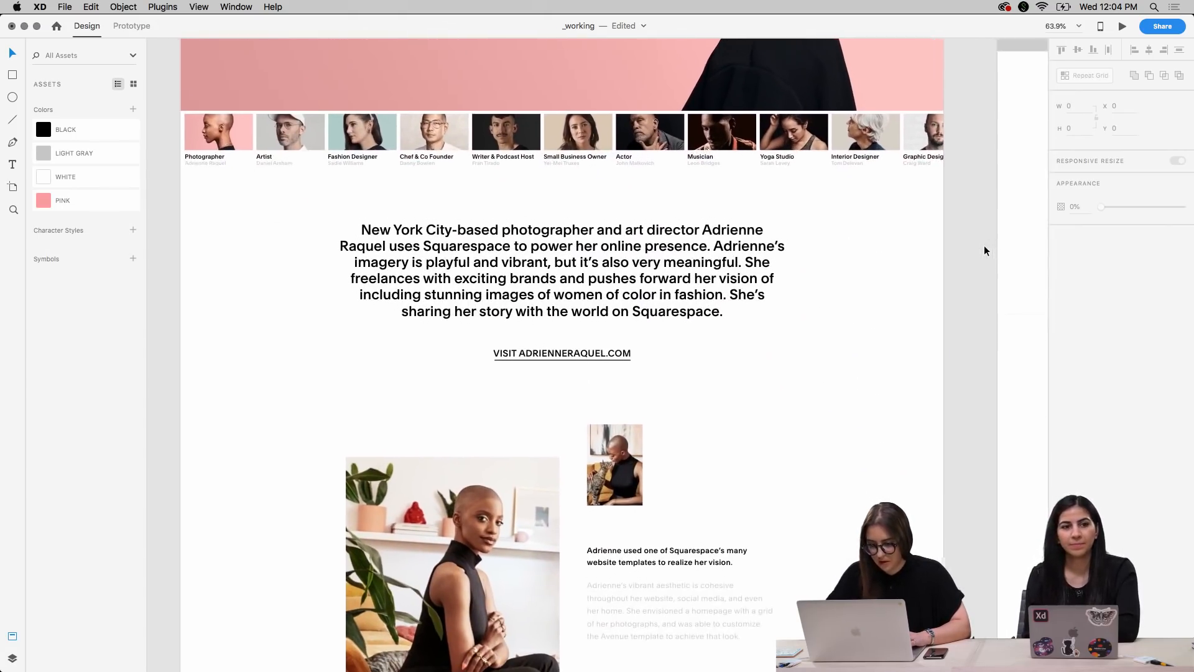
left_click(726, 283)
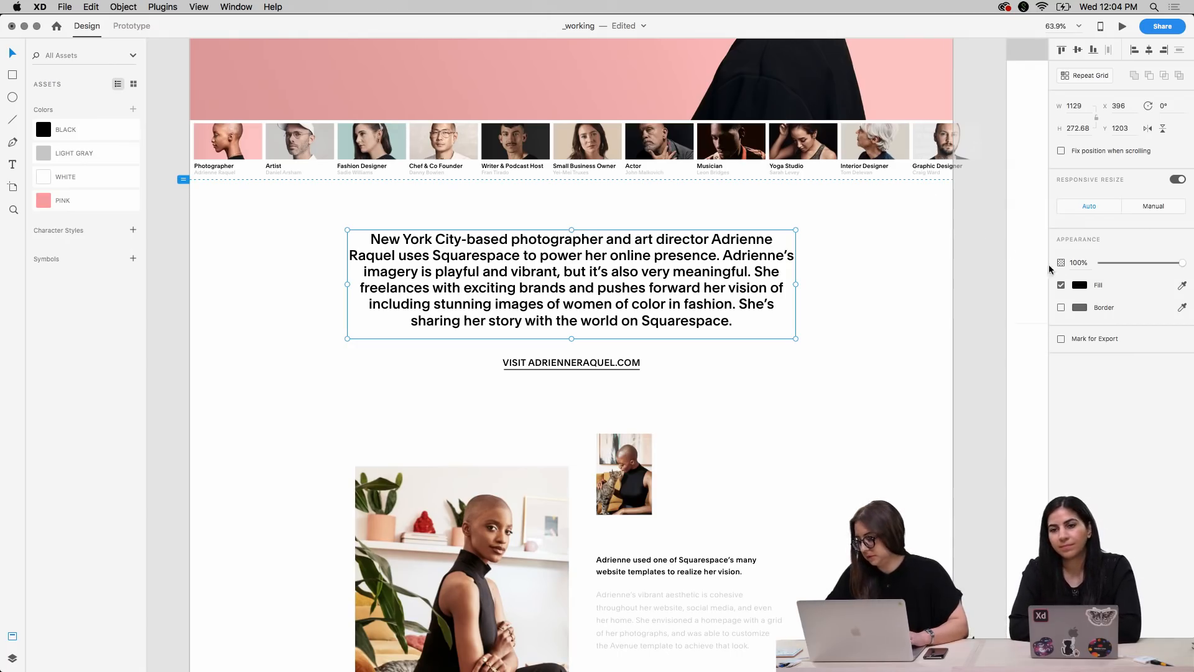
double_click(770, 274)
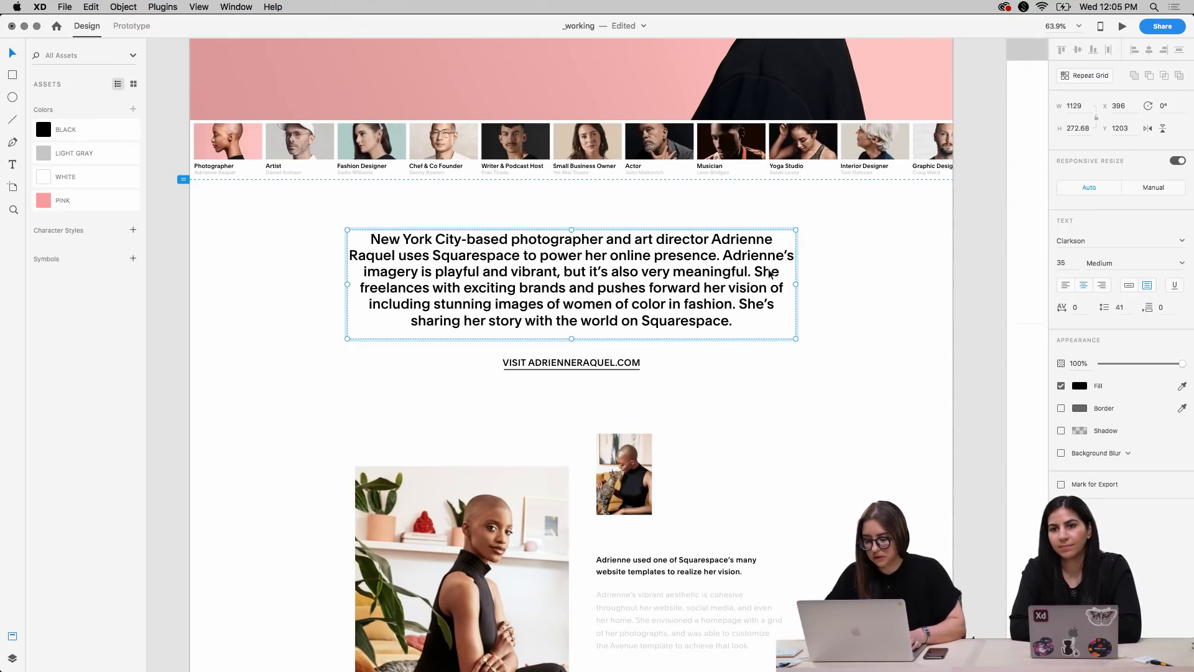
double_click(734, 269)
key("super+shift+comma")
key("super+shift+comma")
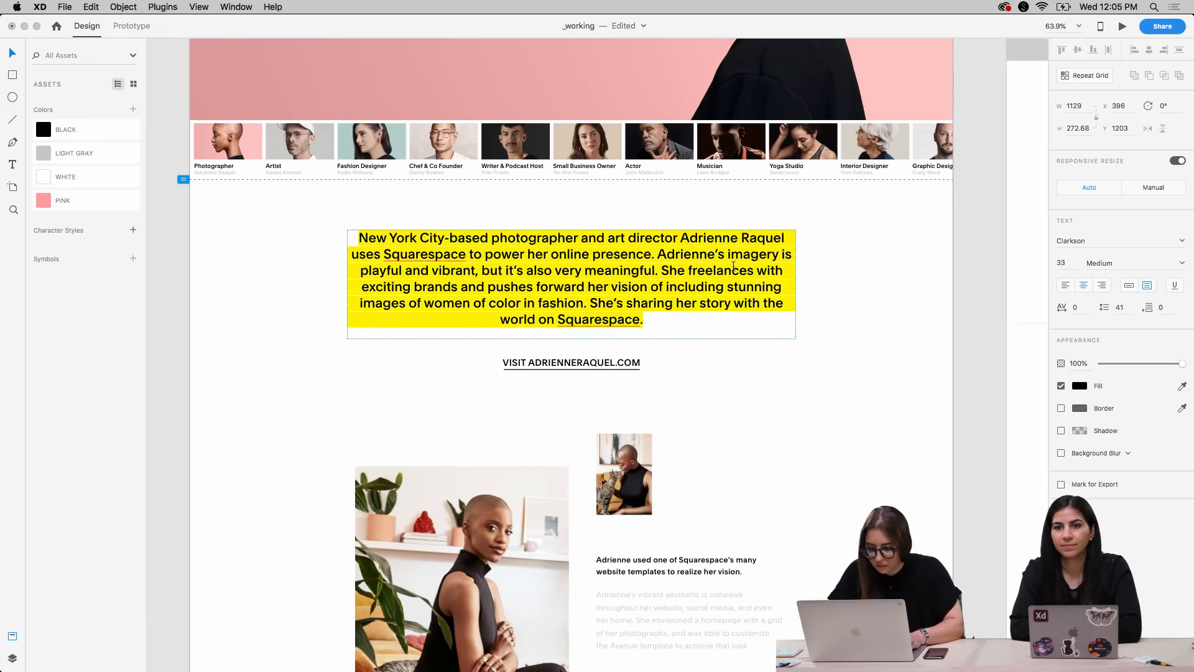
key("super+shift+comma")
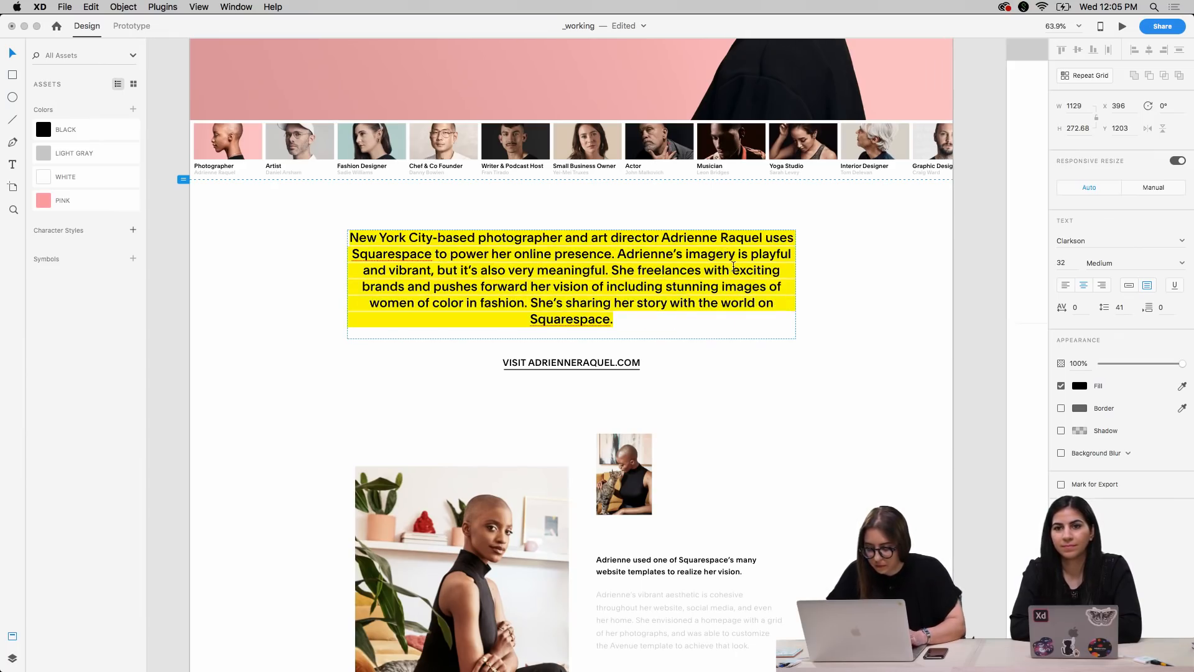
key("Escape")
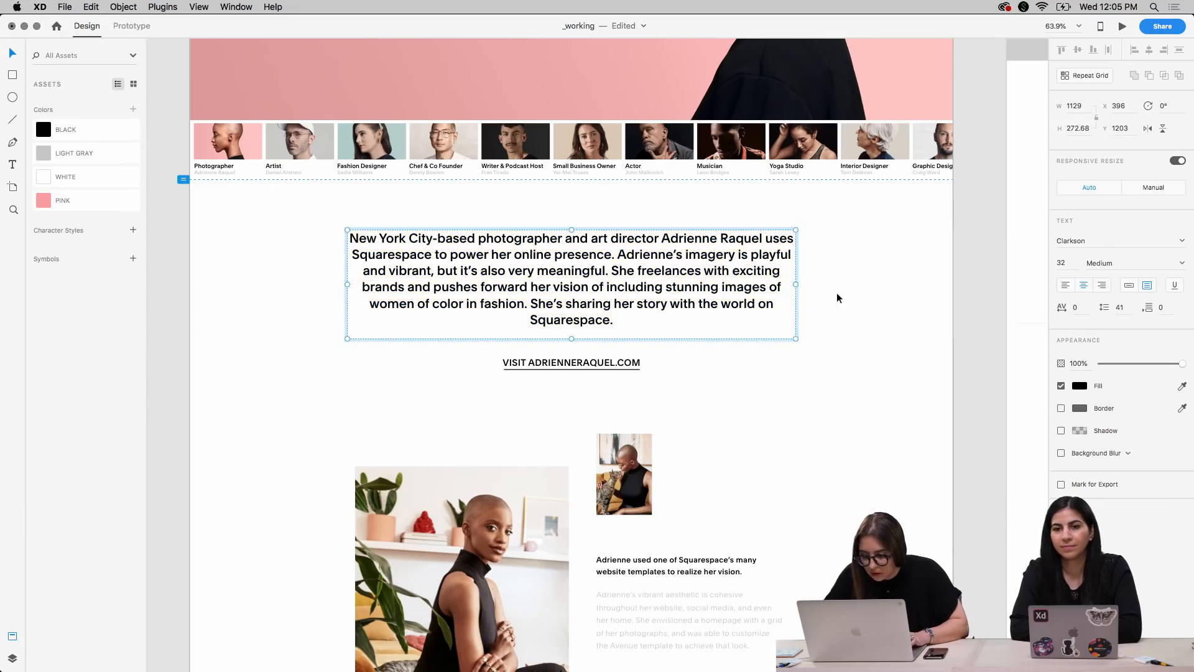
left_click_drag(795, 286, 810, 285)
left_click(871, 345)
Move the website link and its underline beneath the intro paragraph up to Y 1452
left_click(603, 365)
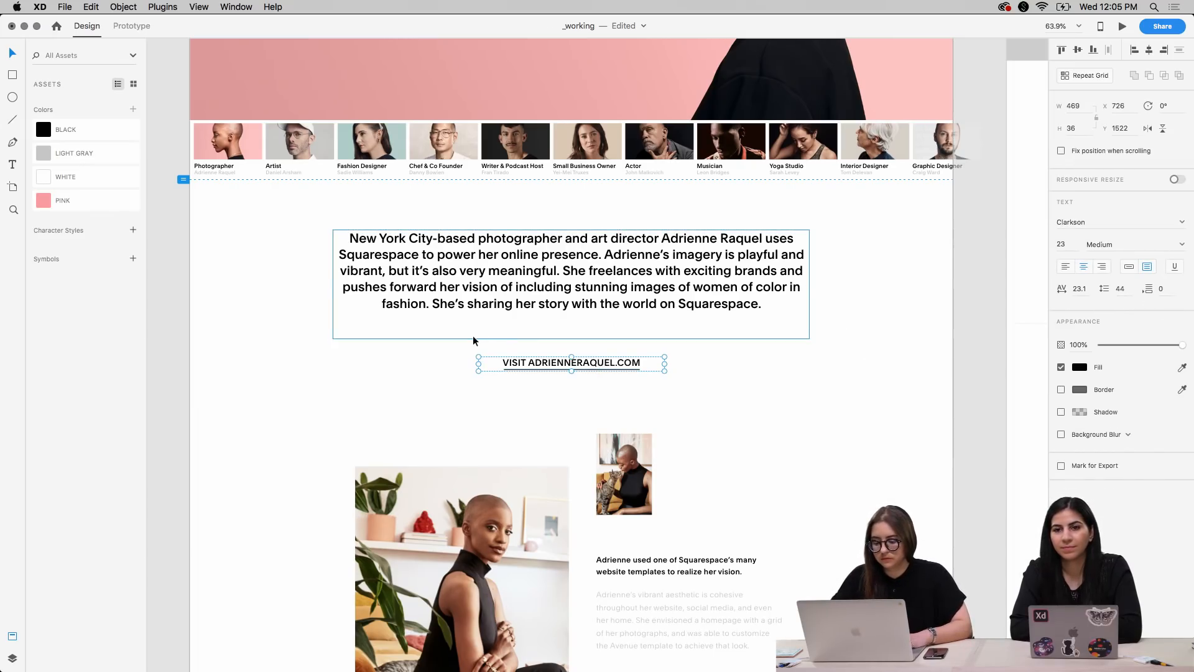
left_click_drag(457, 345, 552, 384)
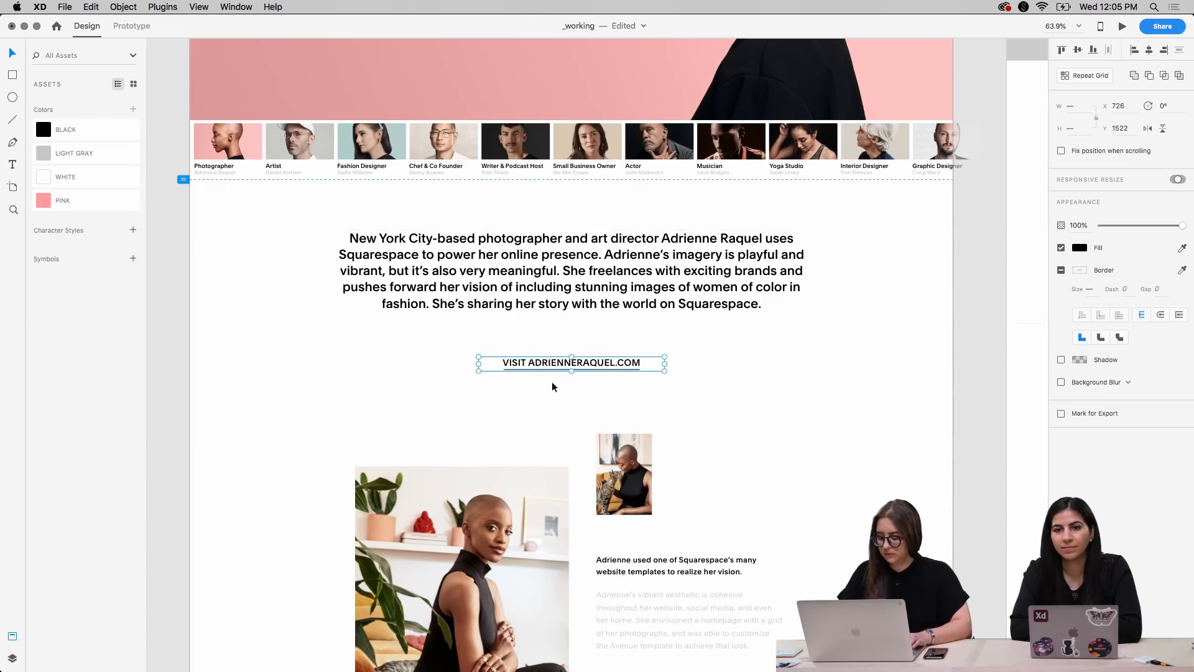
key("shift+Up")
key("shift+Up")
key("shift+Up")
key("shift+Up")
key("shift+Up")
key("shift+Up")
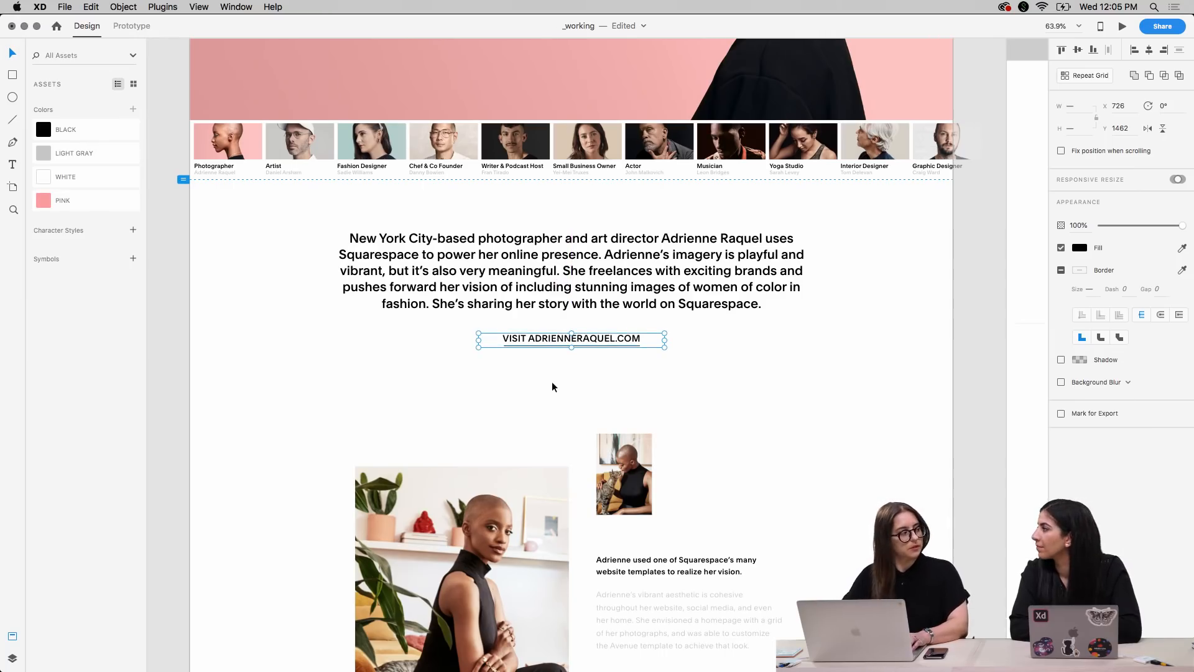
key("shift+Up")
key("shift+Down")
key("shift+Up")
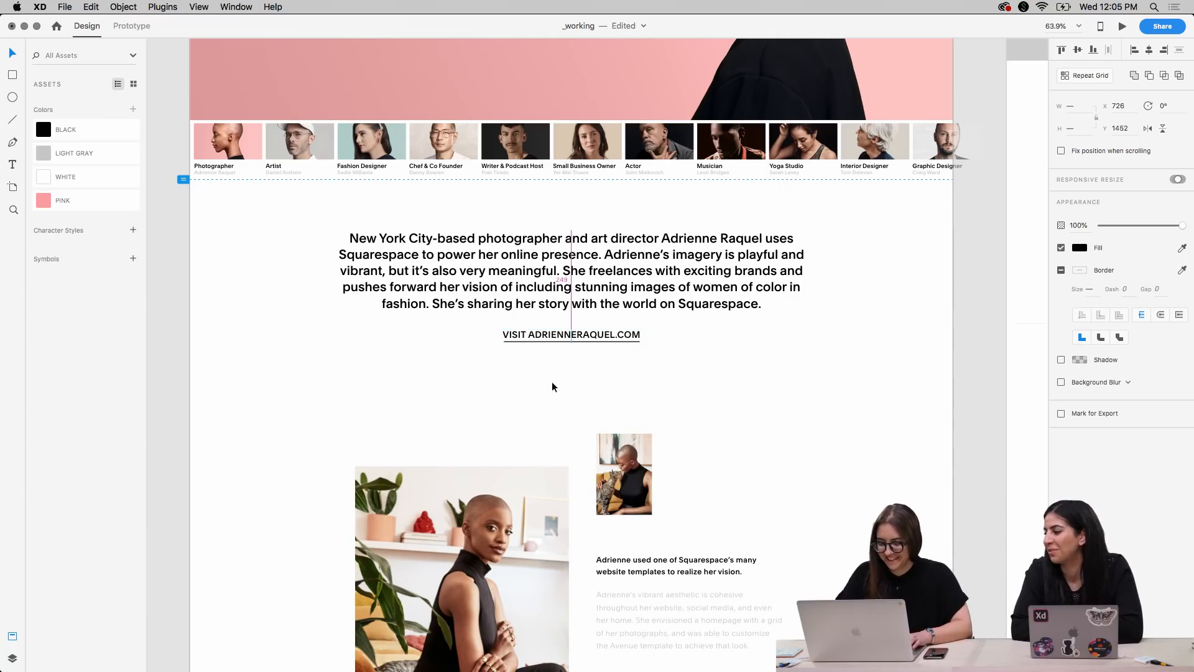
left_click(814, 394)
Reduce the intro paragraph's font size to 30
scroll(815, 391, "up", 5)
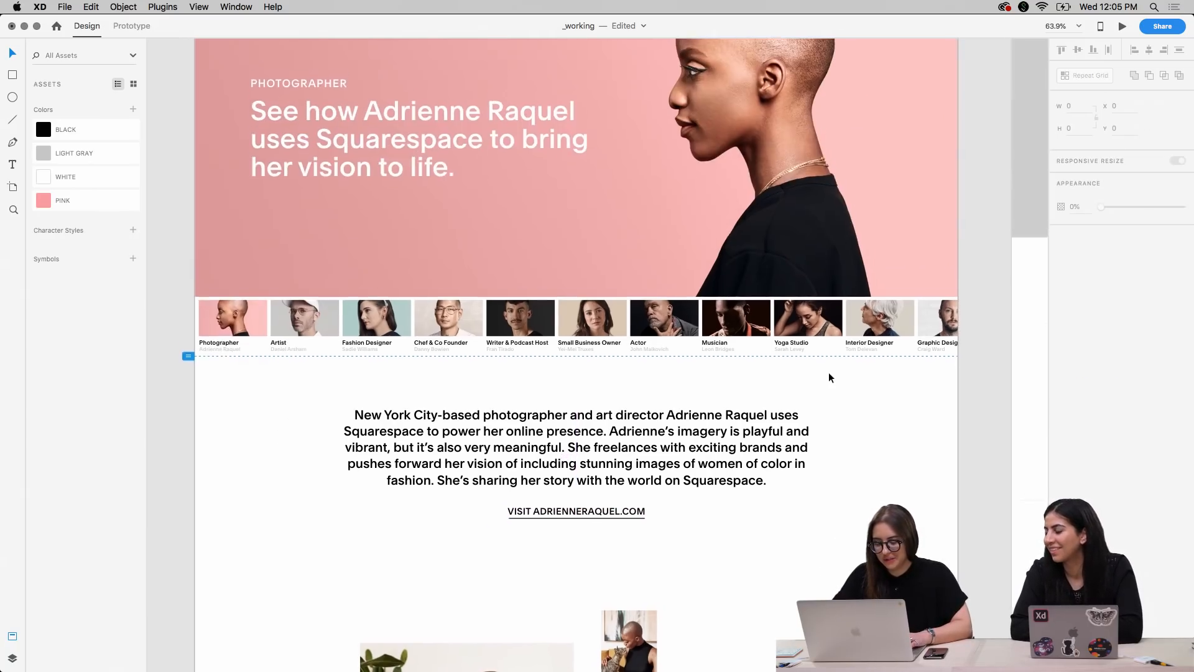
scroll(829, 374, "down", 1)
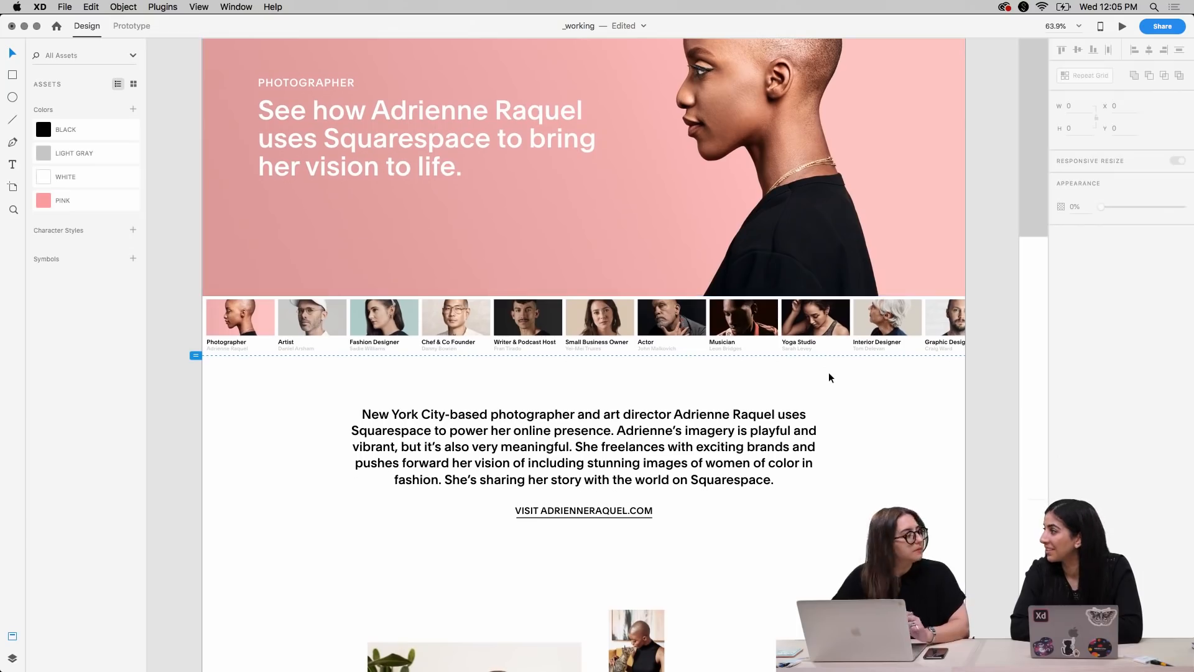
scroll(829, 377, "down", 6)
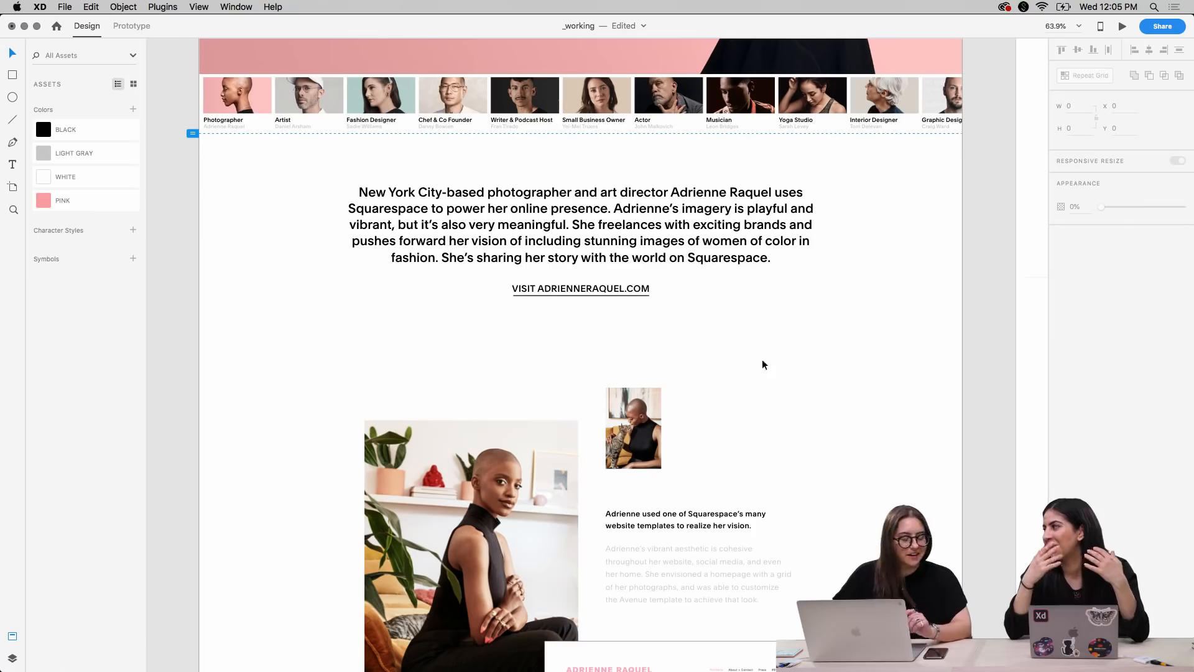
left_click(595, 255)
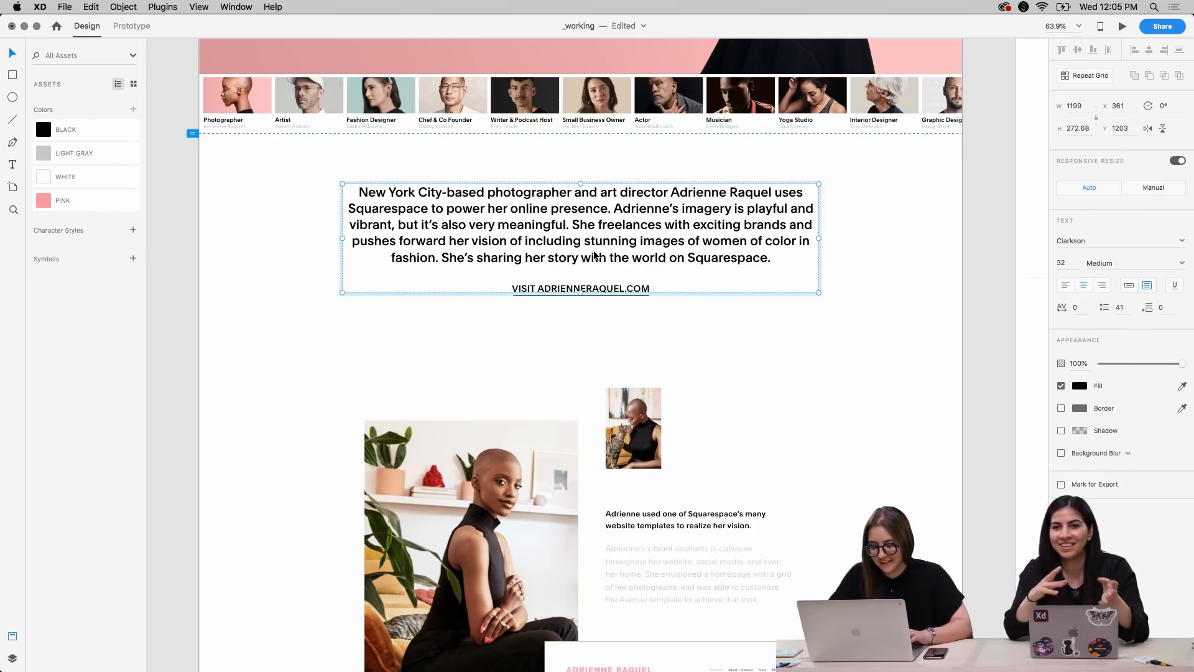
double_click(594, 252)
key("super+shift+comma")
key("super+shift+comma")
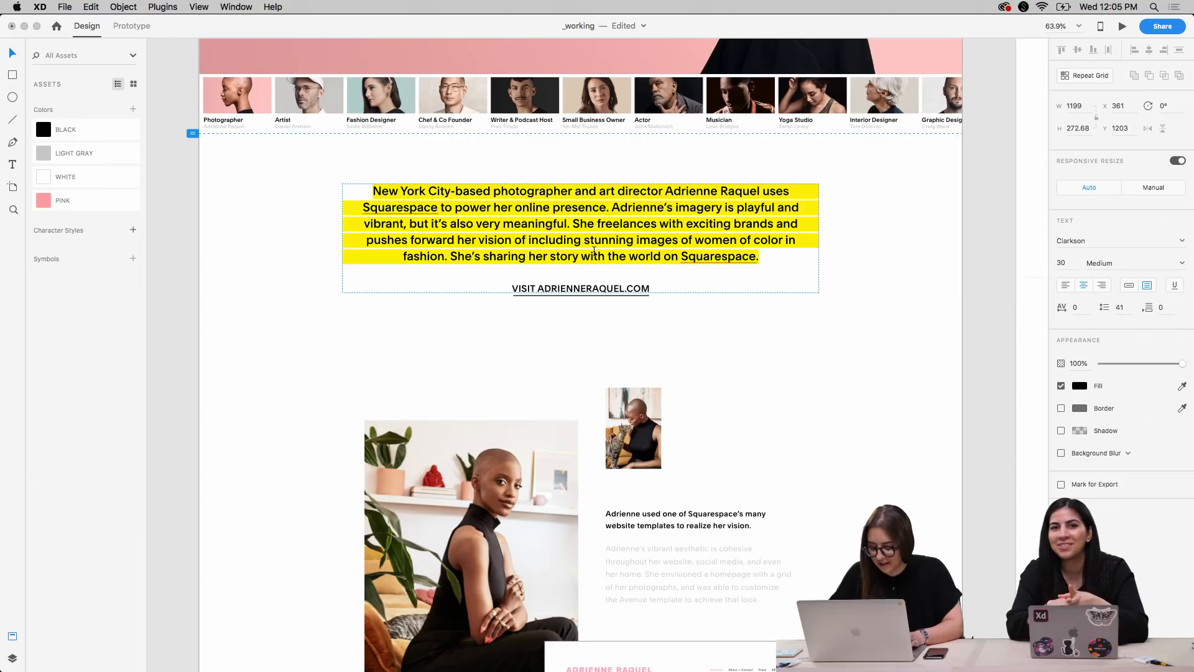
key("Escape")
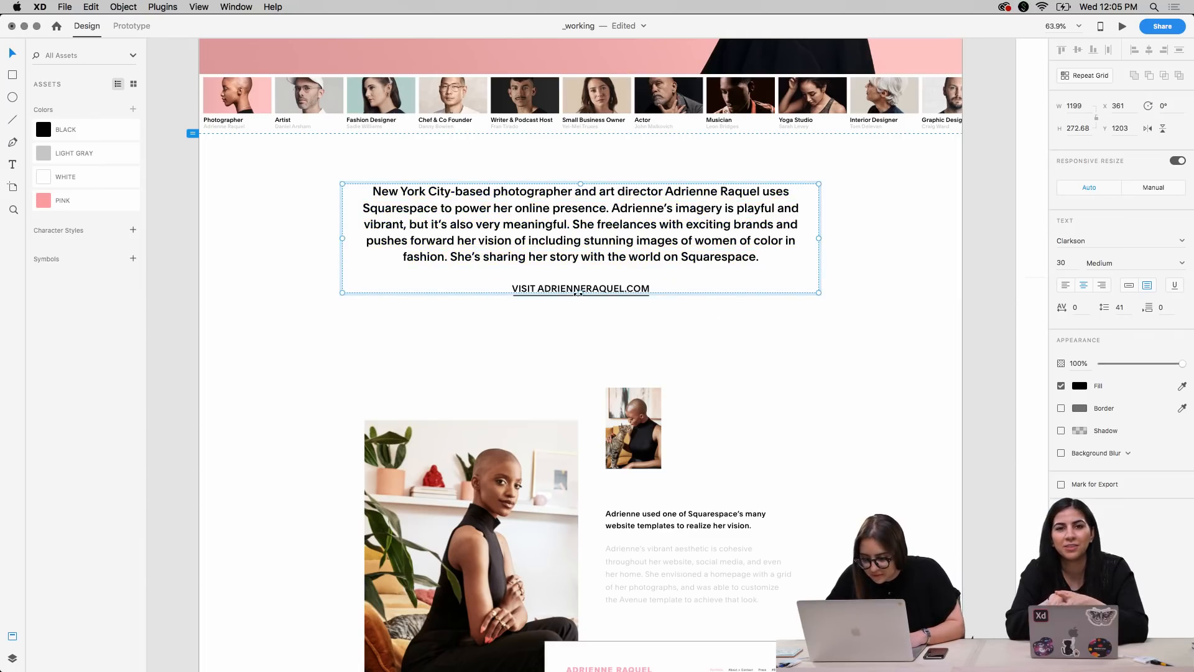
Try nudging the website link and its underline closer to the intro paragraph
left_click(629, 316)
left_click_drag(628, 311, 595, 290)
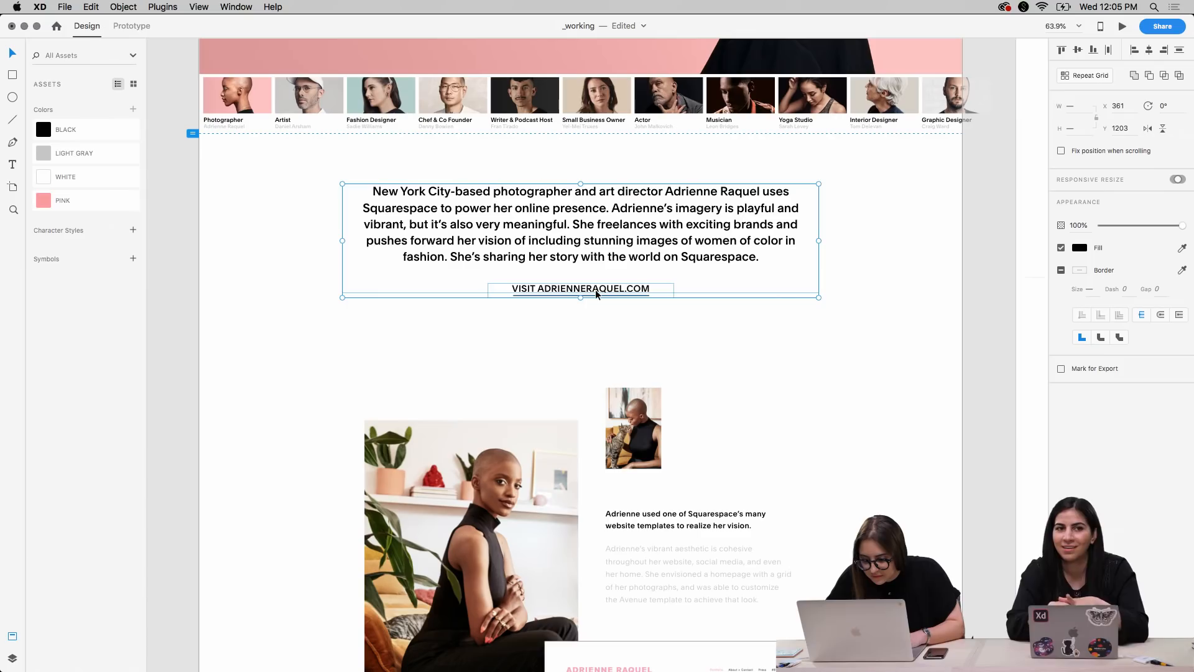
key("Escape")
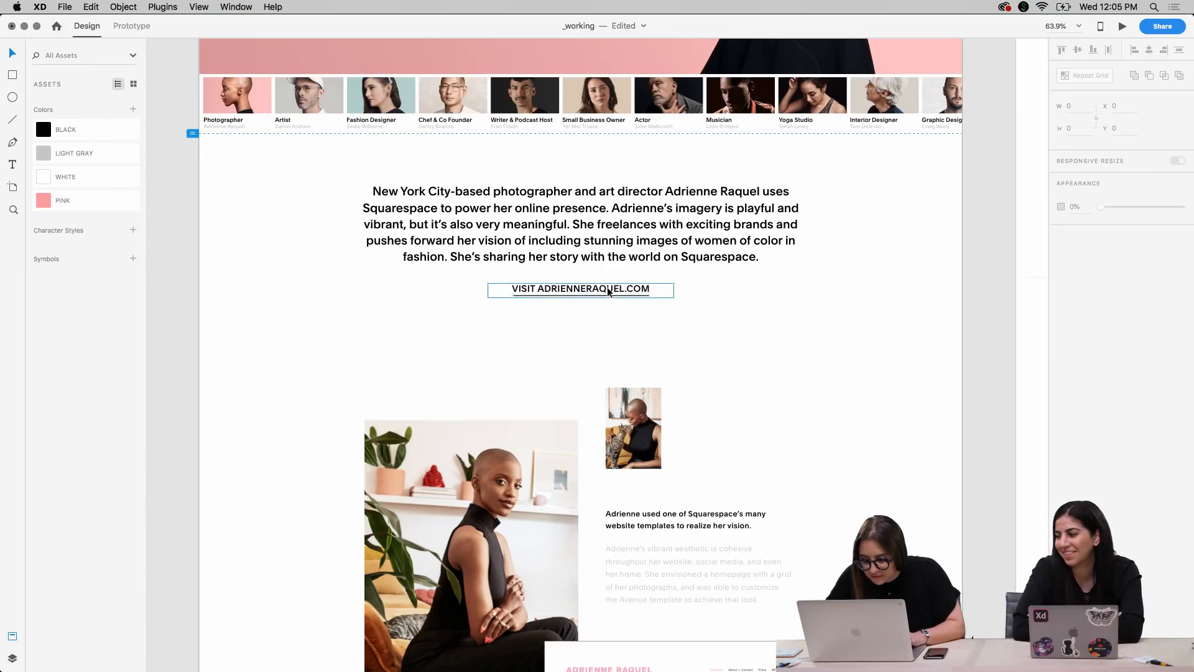
left_click(609, 290)
key("shift+Up")
key("shift+Down")
left_click(603, 294, "shift")
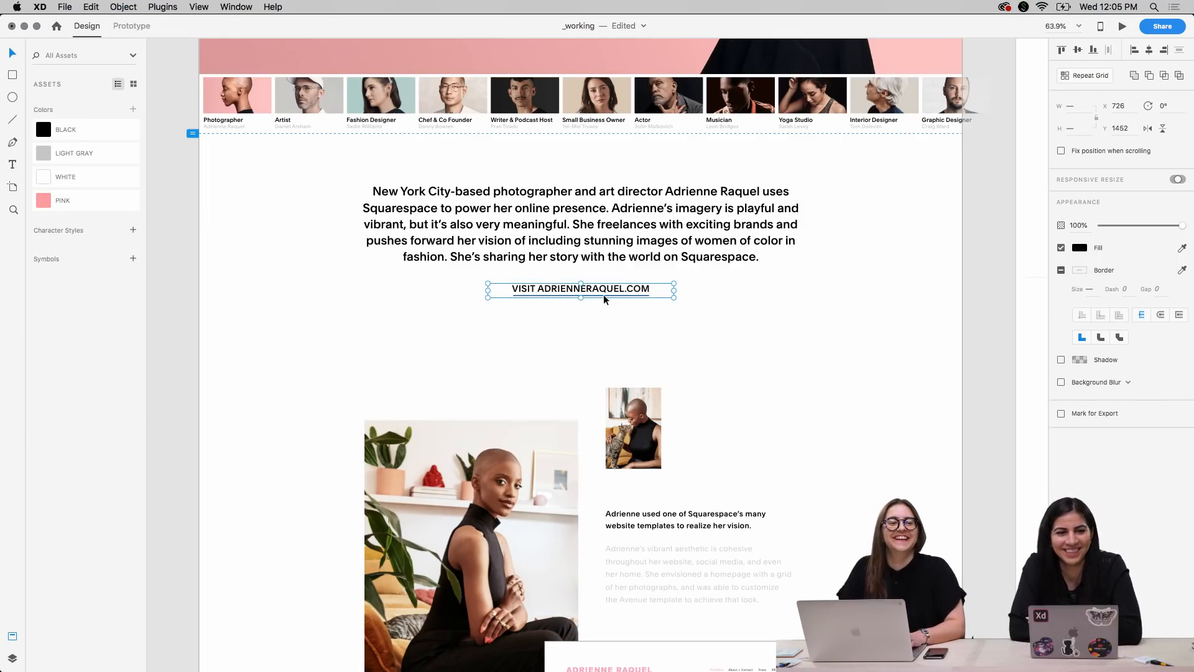
key("shift+Up")
key("shift+Down")
left_click(842, 372)
Move the intro paragraph down to Y 1213 and nudge it together with the underlined website link 10 px lower
left_click(631, 216)
key("shift+Down")
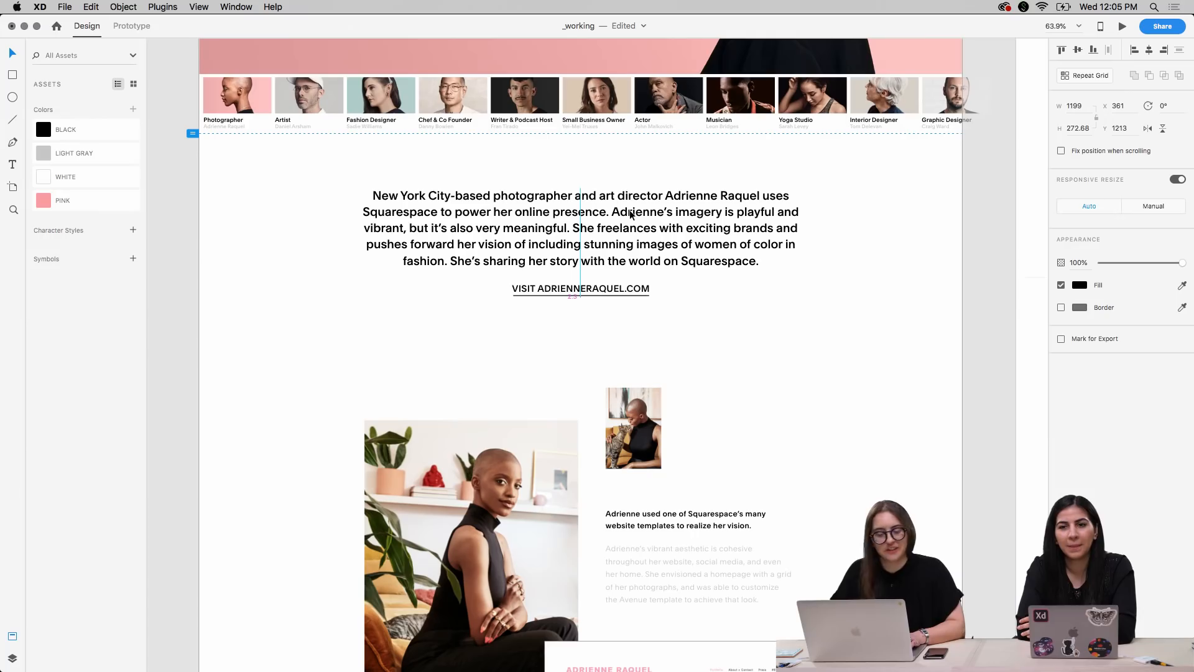
left_click_drag(689, 329, 586, 248)
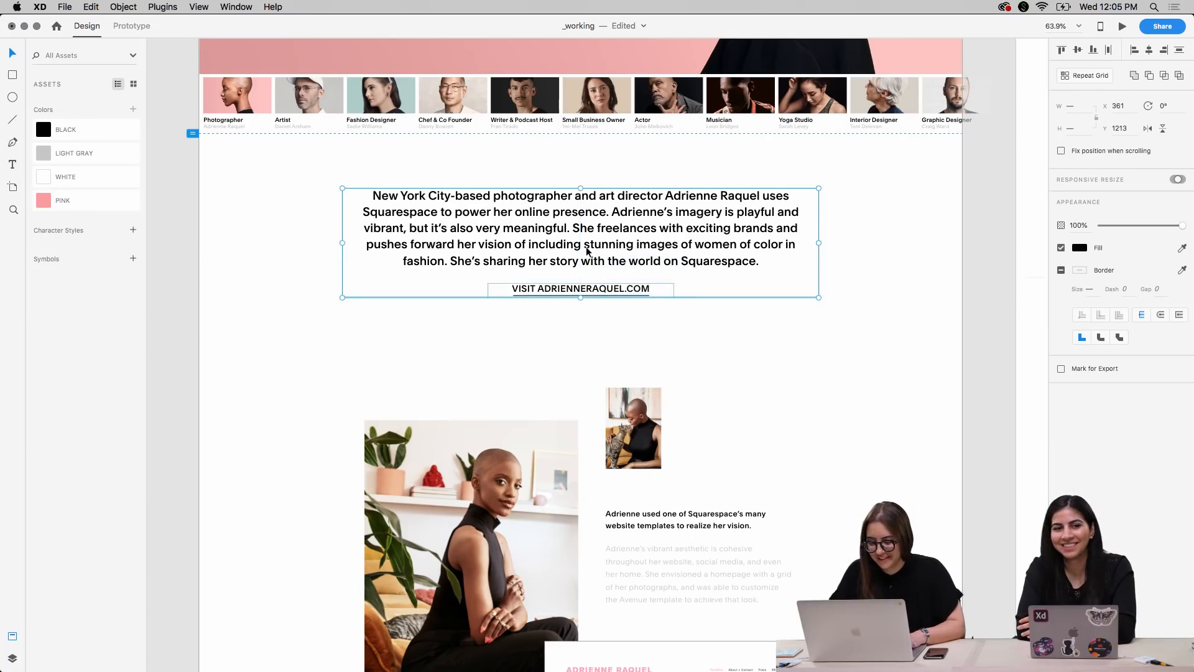
key("shift+Down")
scroll(849, 343, "up", 4)
left_click(871, 468)
Switch to Finder and open the Brushes folder inside _exports of the Adobe Live Stream folder on the Desktop
scroll(879, 491, "down", 3)
scroll(878, 491, "down", 6)
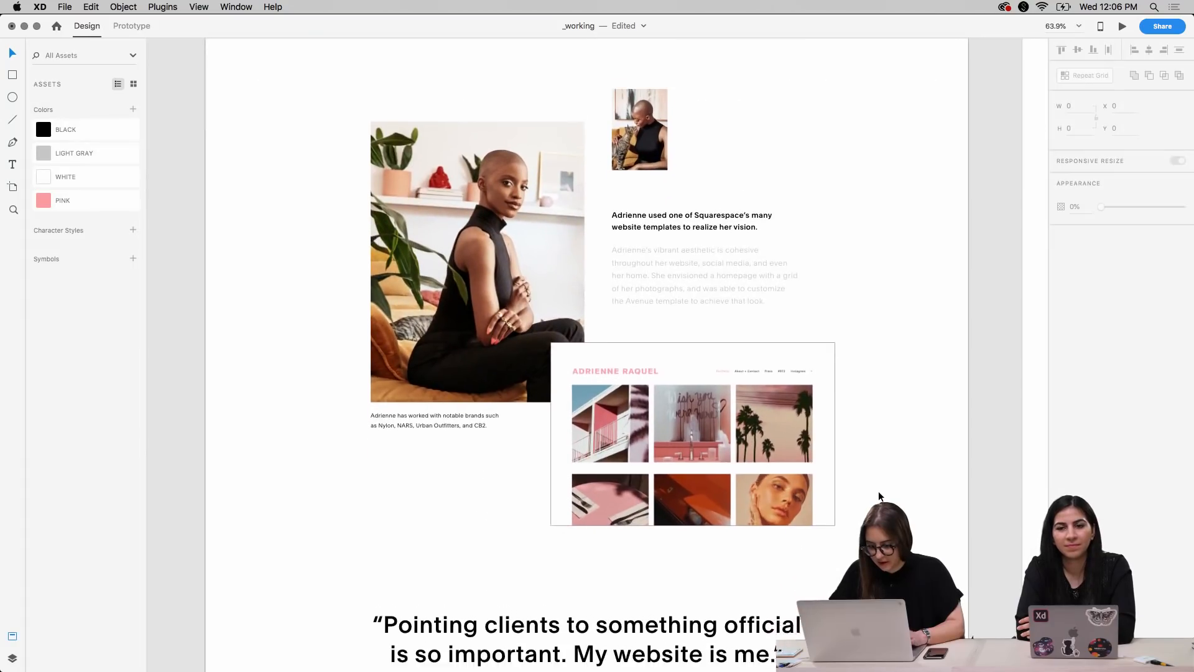
mouse_move(374, 669)
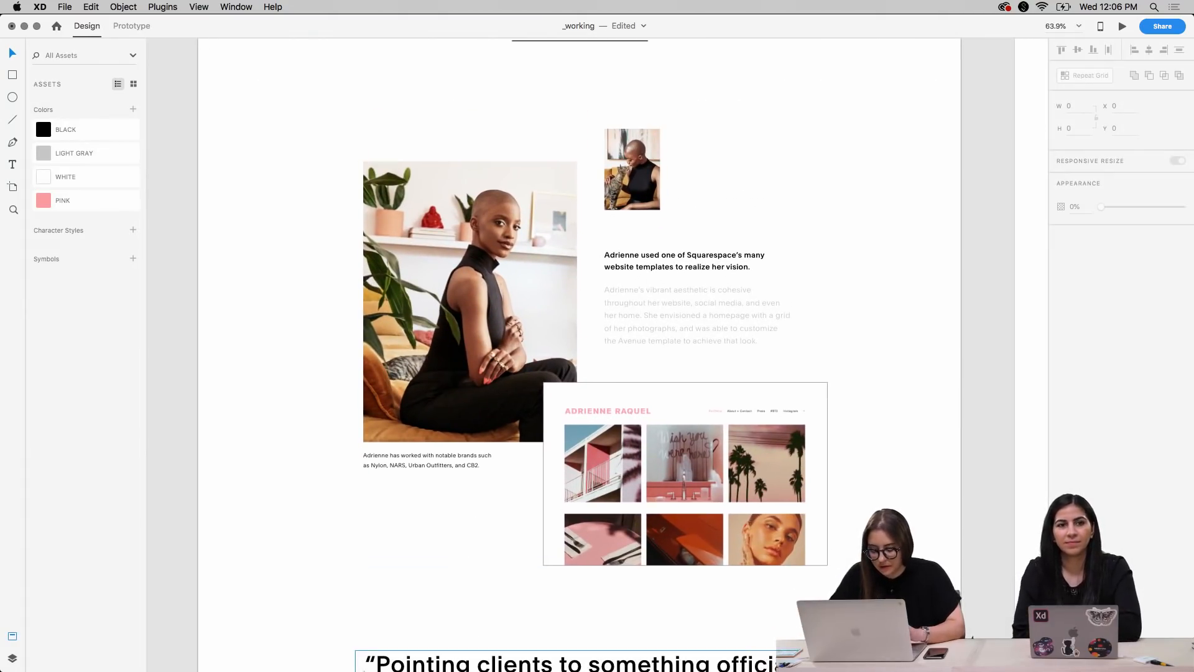
left_click(332, 644)
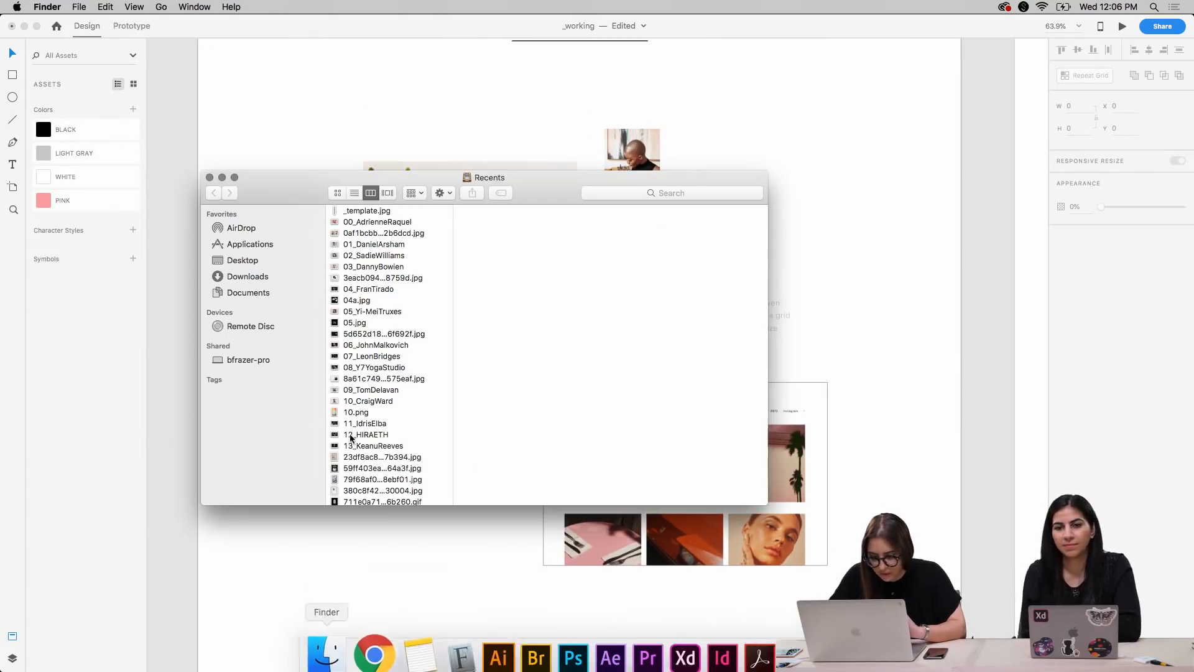
left_click(258, 262)
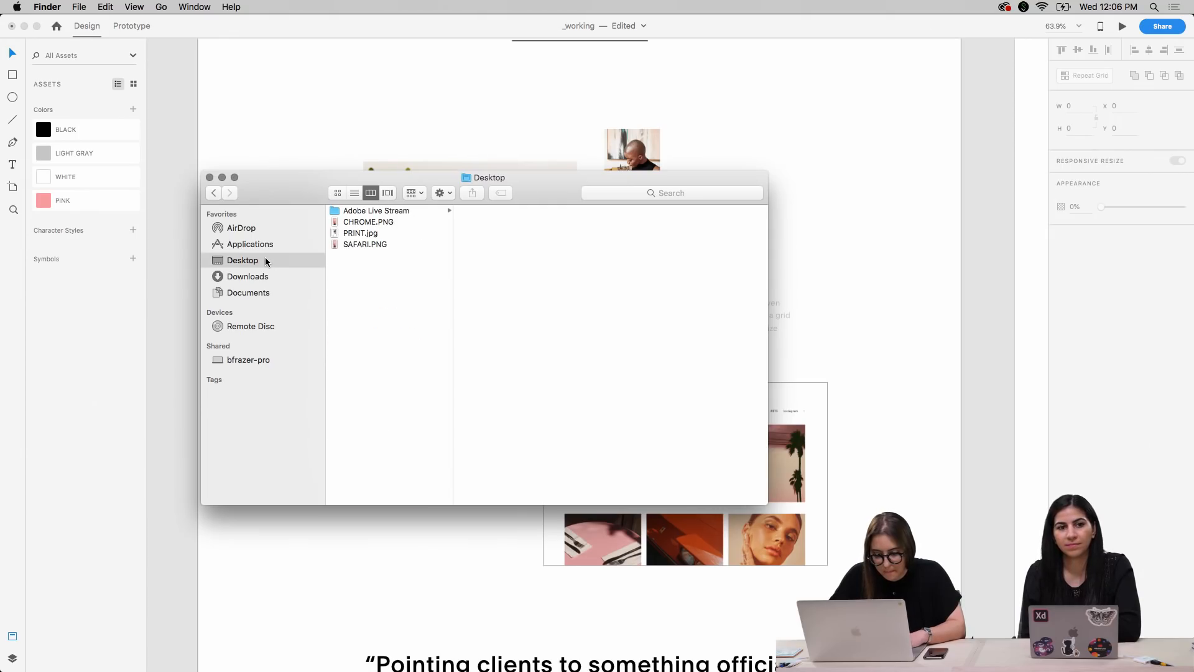
left_click(353, 211)
left_click(491, 211)
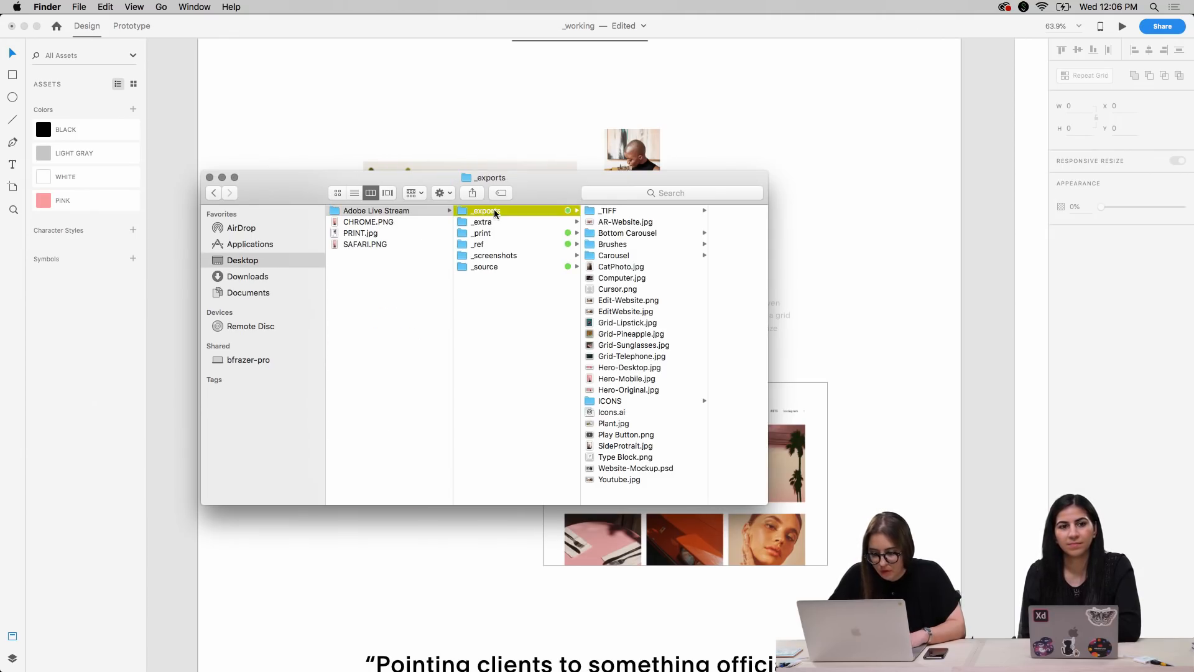
left_click(622, 245)
Preview the brush stroke images Brush1.png to Brush4.png to compare their shapes and colors
left_click(683, 211)
key("Down")
key("Up")
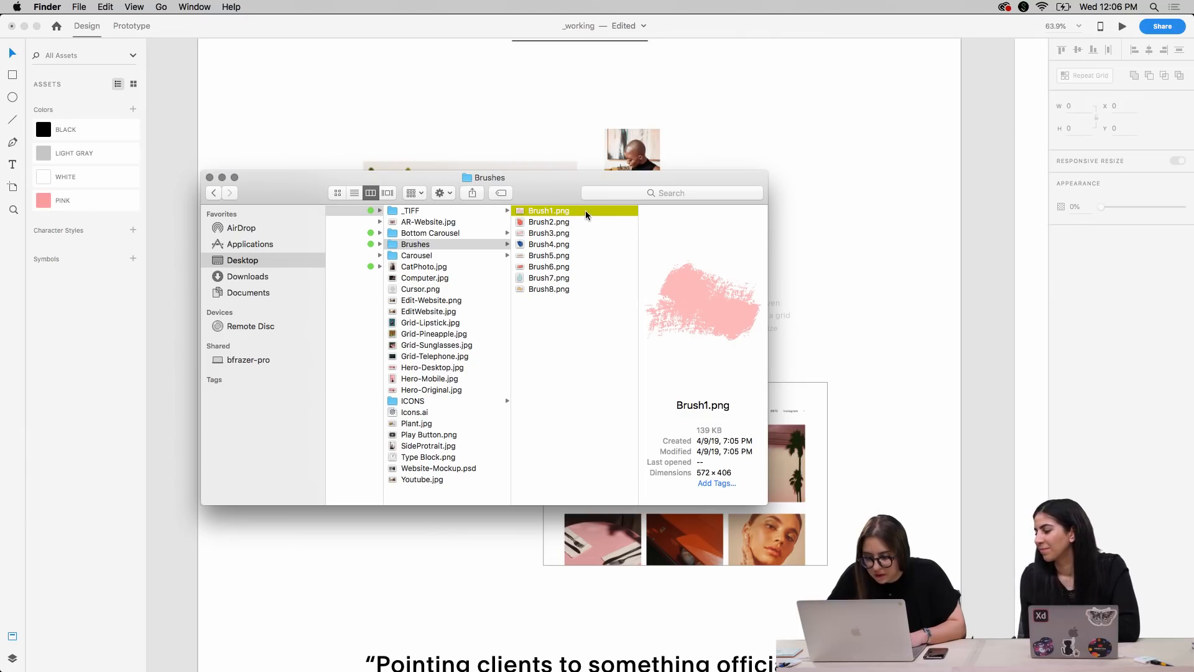
key("Down")
key("Down")
key("Down")
key("Down")
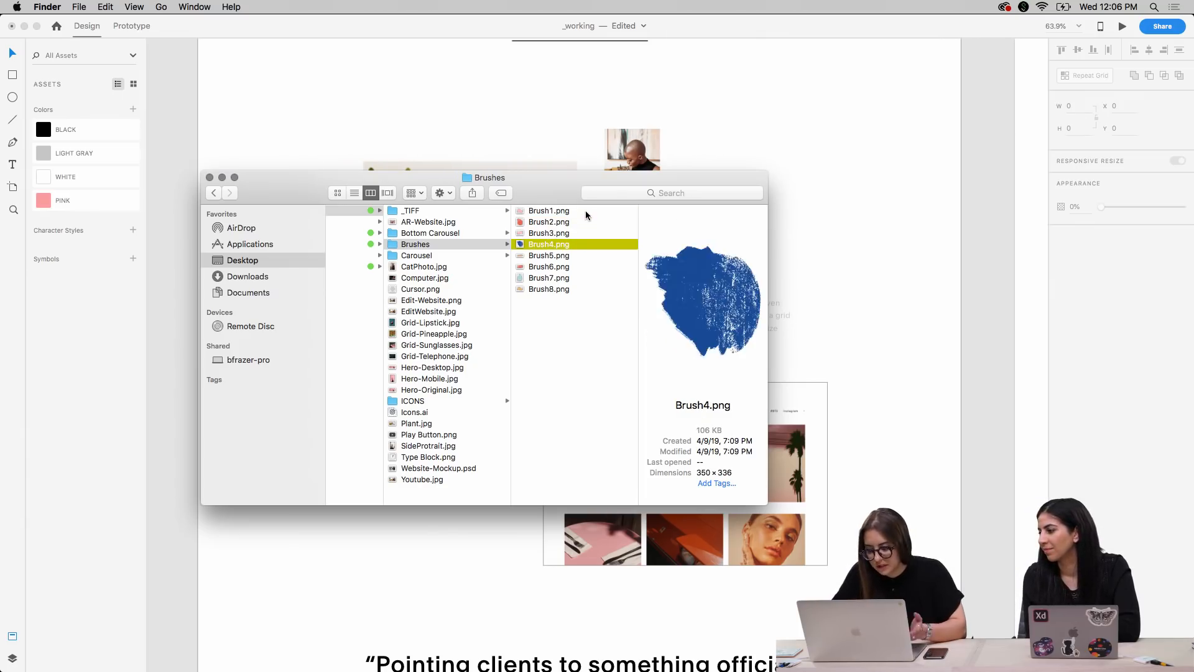
key("Up")
key("Up")
key("Up")
key("Up")
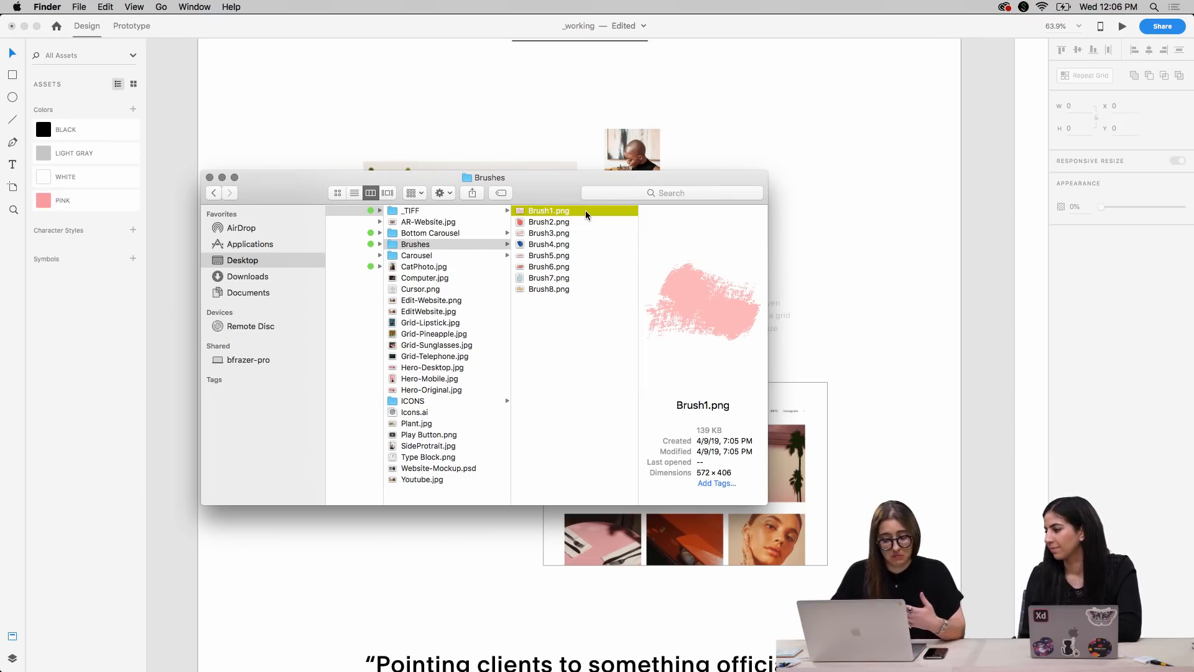
Place Brush1.png in the XD document over the large portrait photo's lower-left corner and send it behind the photo and caption
left_click_drag(561, 210, 898, 214)
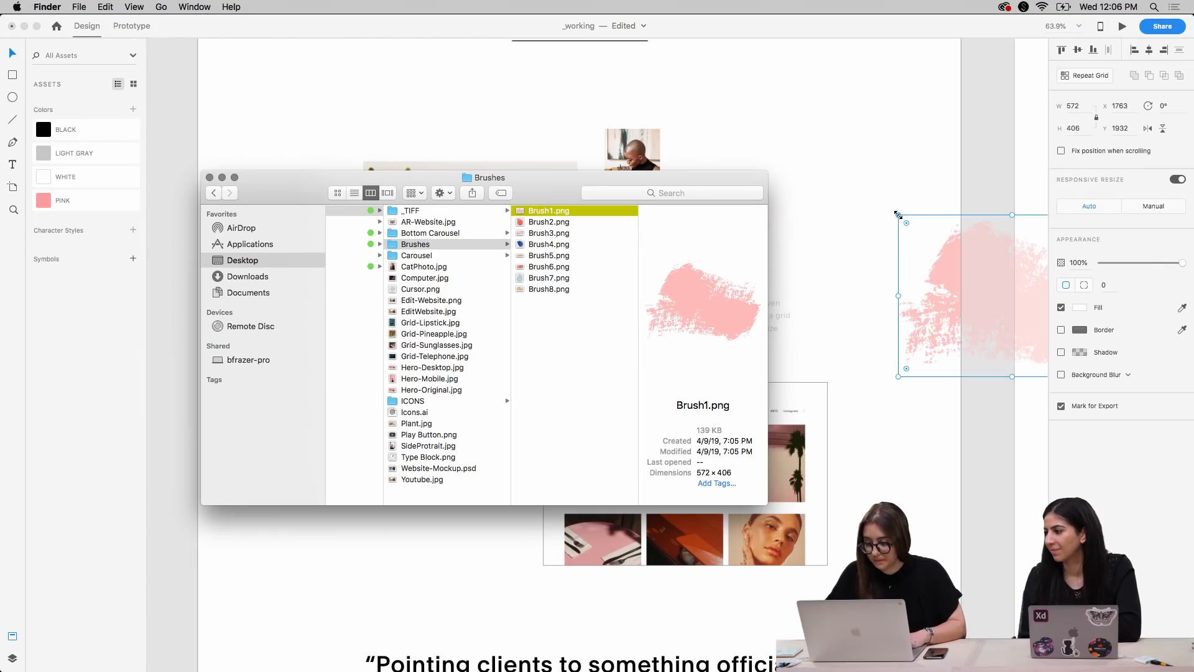
left_click(938, 293)
mouse_move(945, 272)
left_mouse_down()
mouse_move(349, 384)
mouse_move(307, 416)
left_mouse_up()
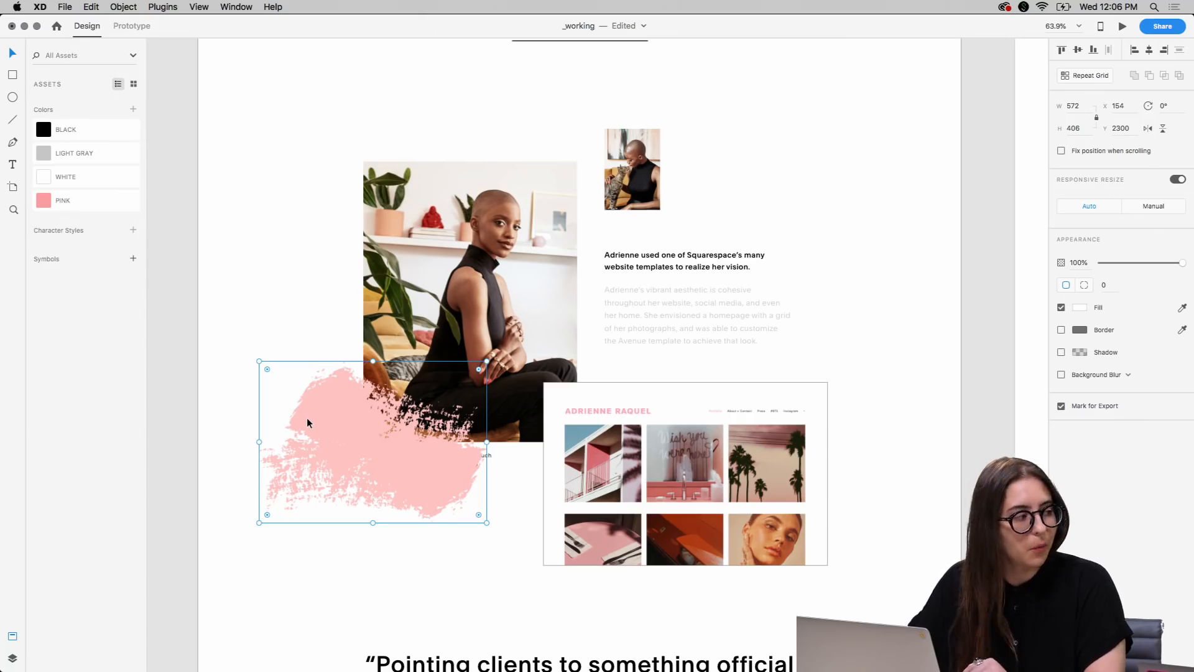
key("super+shift+bracketleft")
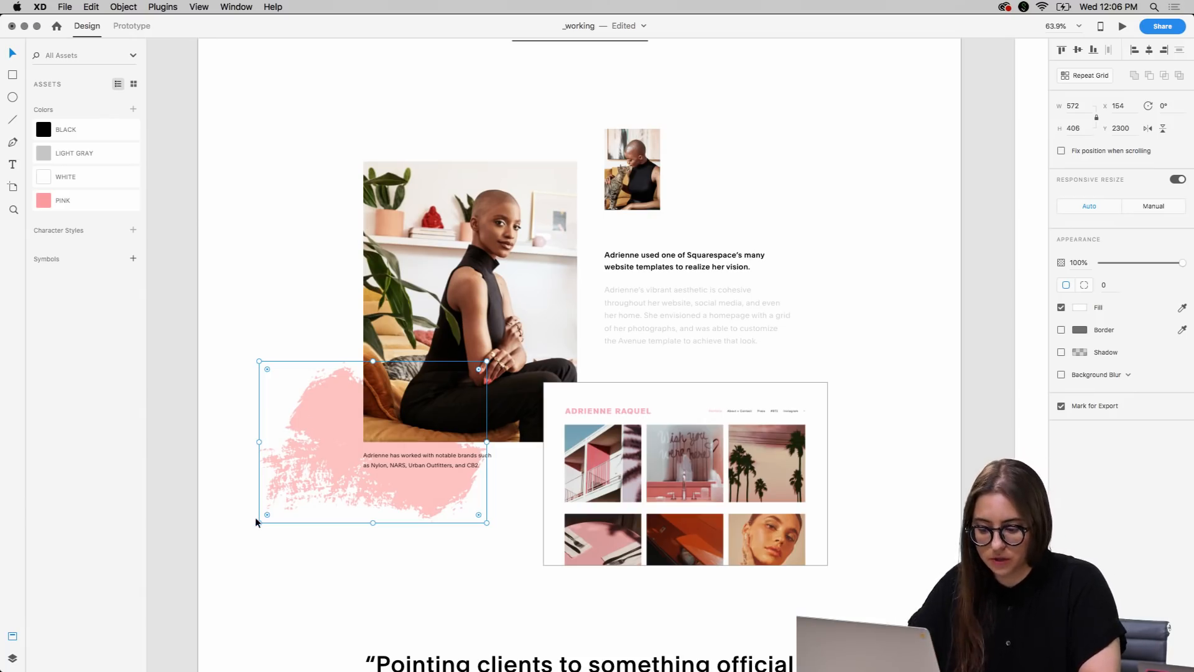
Scale the pink brush stroke down to about 425 × 302 and move it to X 251, Y 2340
mouse_move(258, 522)
left_mouse_down()
mouse_move(326, 456)
mouse_move(299, 487)
mouse_move(306, 481)
left_mouse_up()
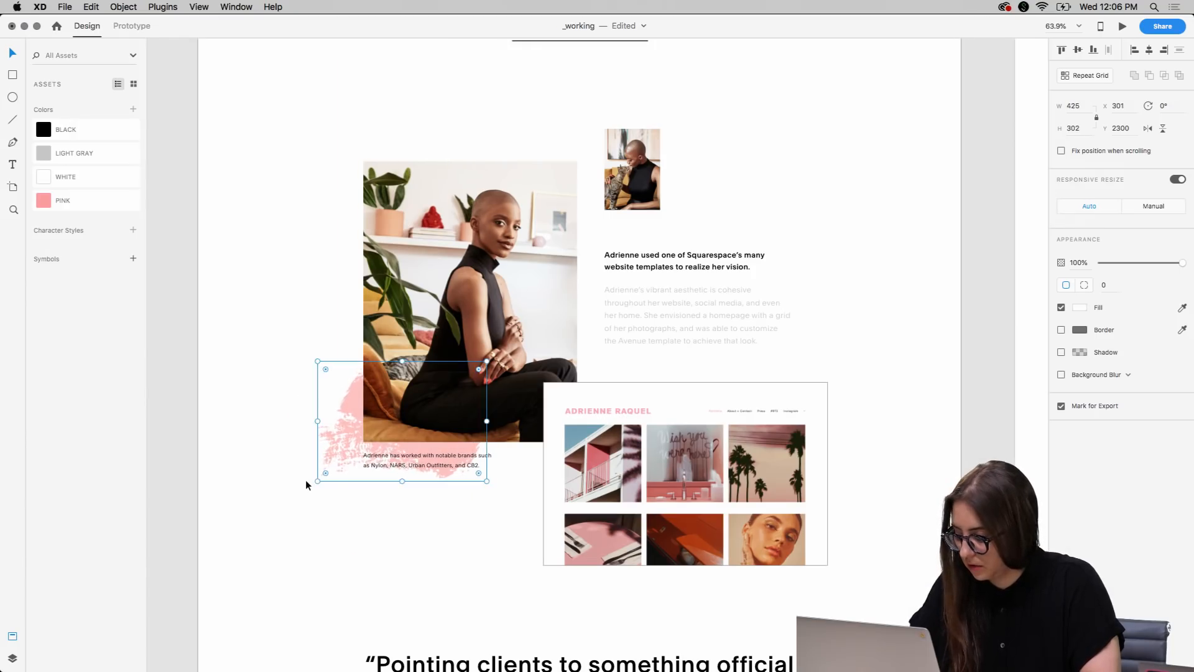
key("shift+Down")
key("shift+Down")
key("shift+Down")
key("shift+Left")
key("shift+Left")
key("shift+Left")
key("shift+Left")
key("shift+Left")
key("shift+Down")
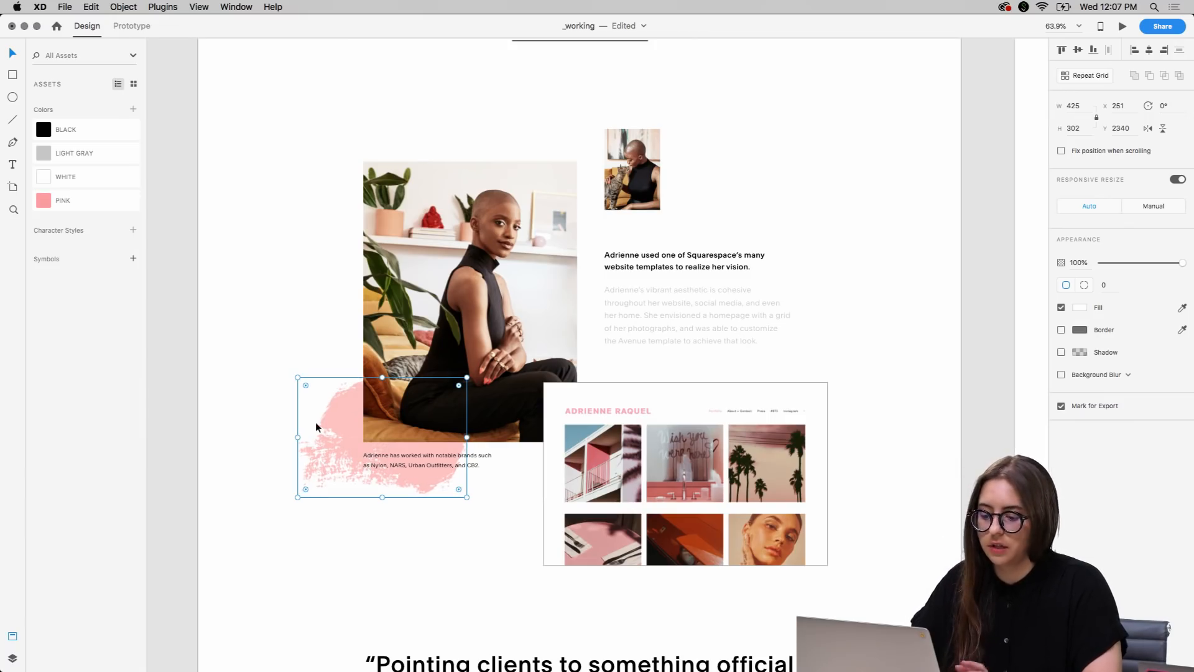
Shrink the pink brush stroke further to about 366 × 259 and position it at X 300, Y 2363
left_click_drag(297, 376, 317, 394)
key("shift+Up")
key("shift+Up")
key("shift+Left")
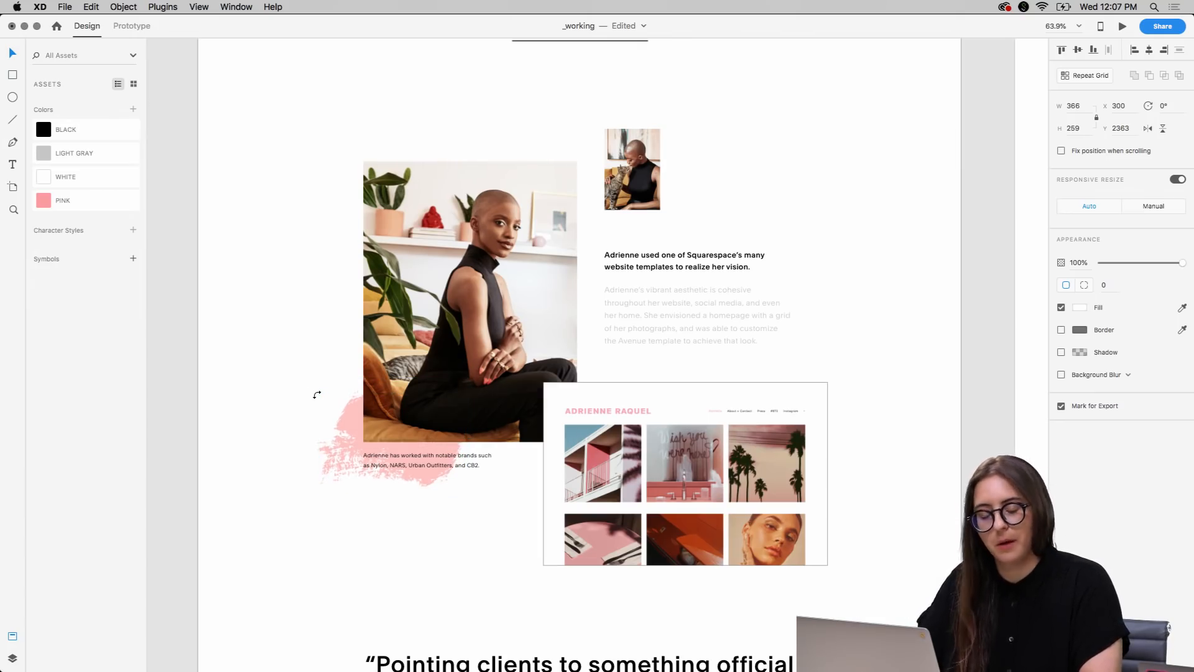
Nudge the pink brush stroke by the portrait's lower-left corner to X 280, Y 2363
key("shift+Left")
key("shift+Down")
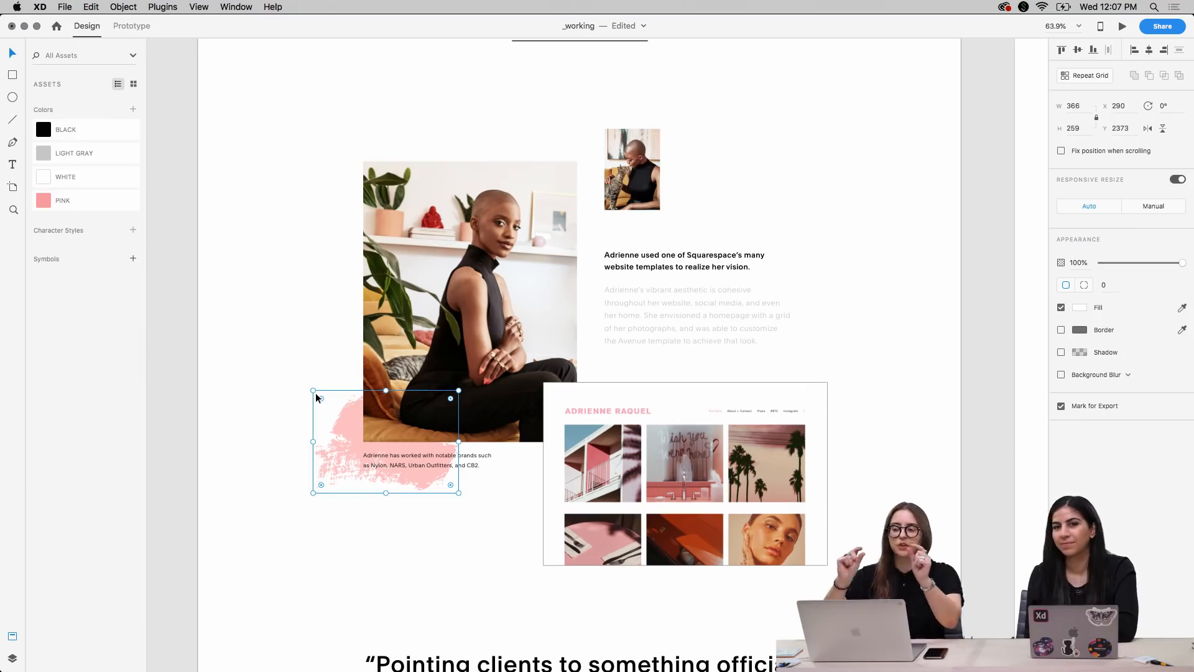
key("shift+Up")
key("shift+Left")
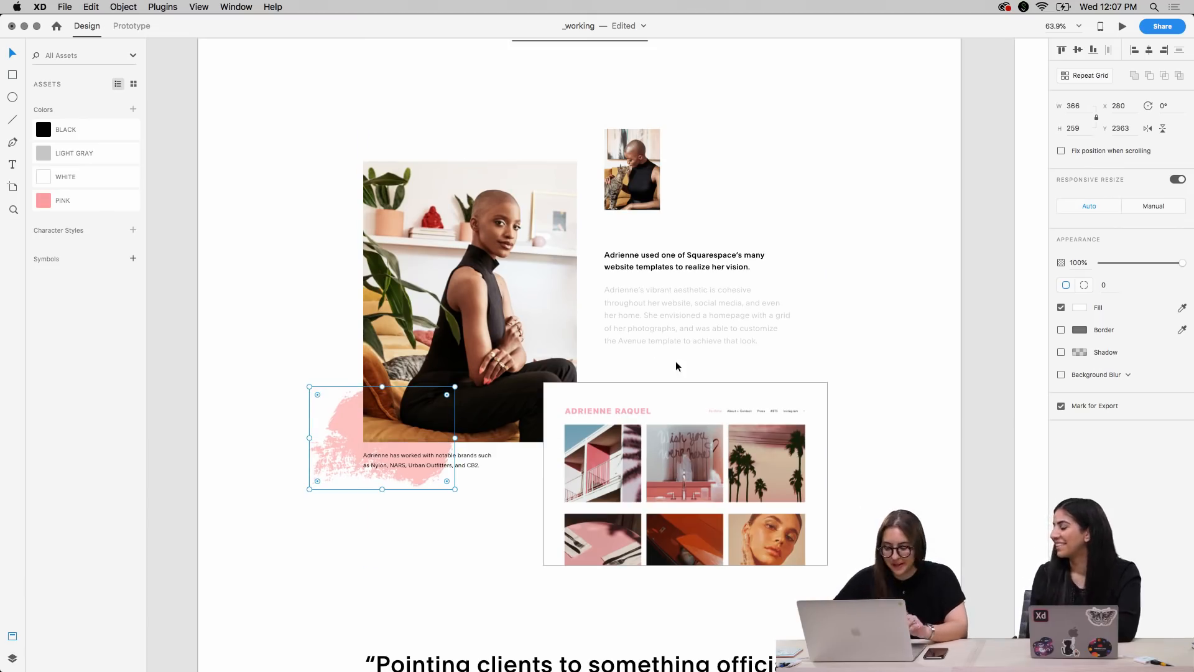
left_click(879, 479)
Look over the first pull quote and the pink panel section, and preview Brush2.png in the Brushes folder
scroll(879, 479, "down", 10)
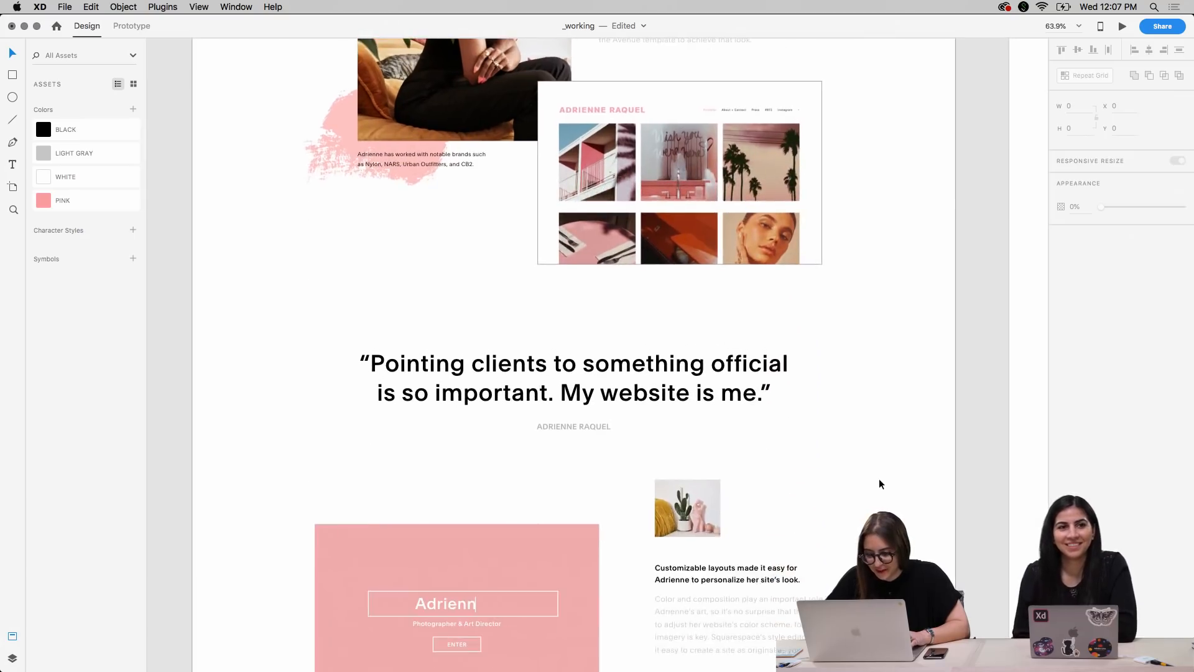
scroll(879, 483, "up", 9)
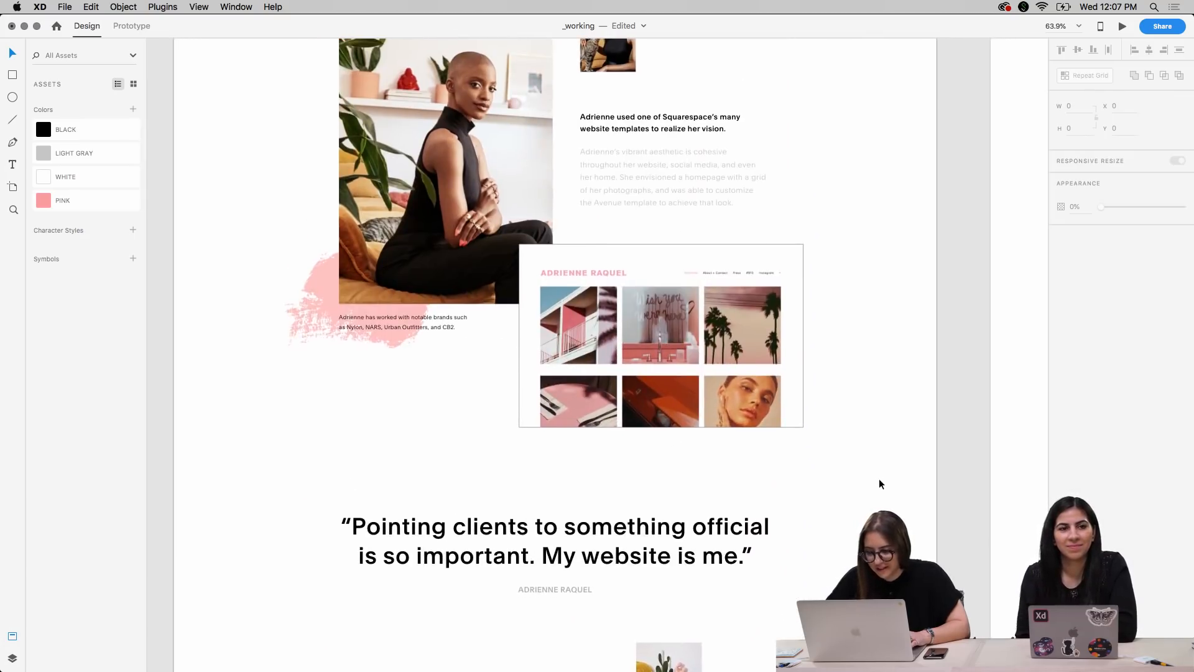
scroll(880, 480, "down", 11)
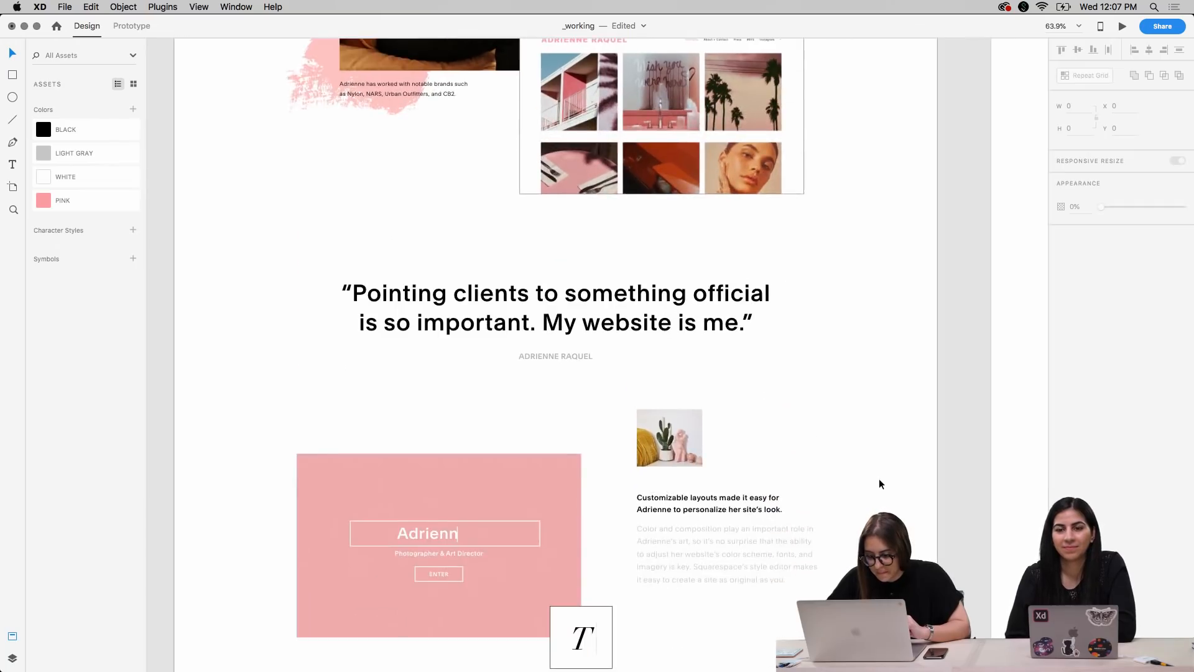
scroll(879, 479, "down", 1)
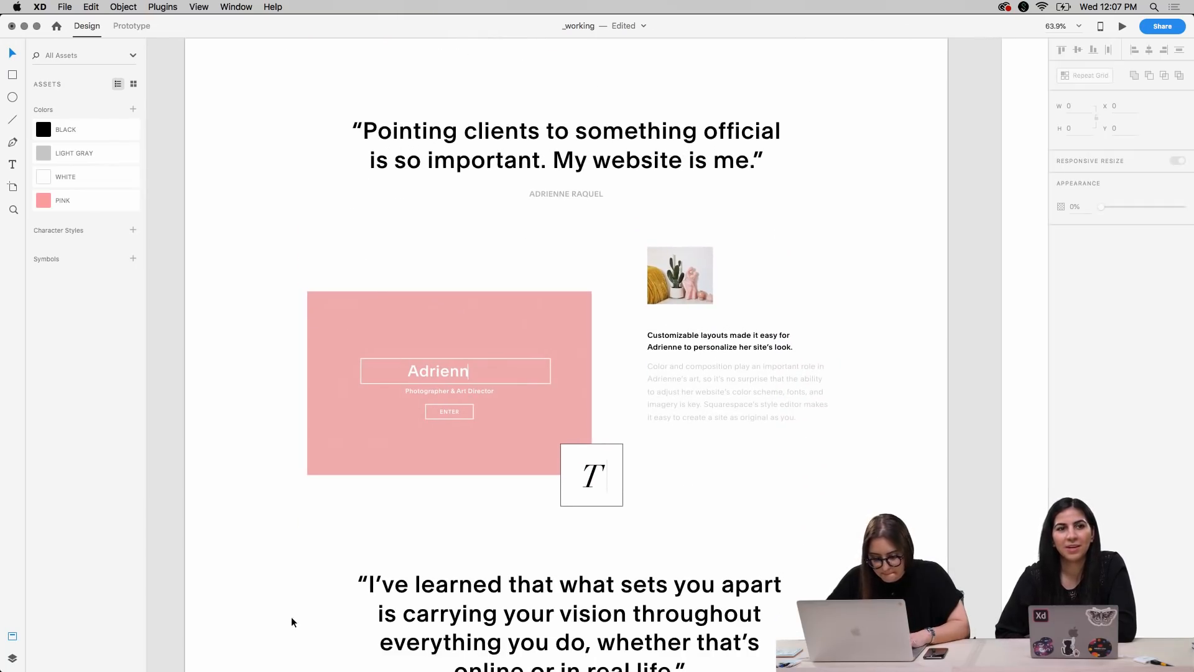
mouse_move(296, 670)
left_click(326, 643)
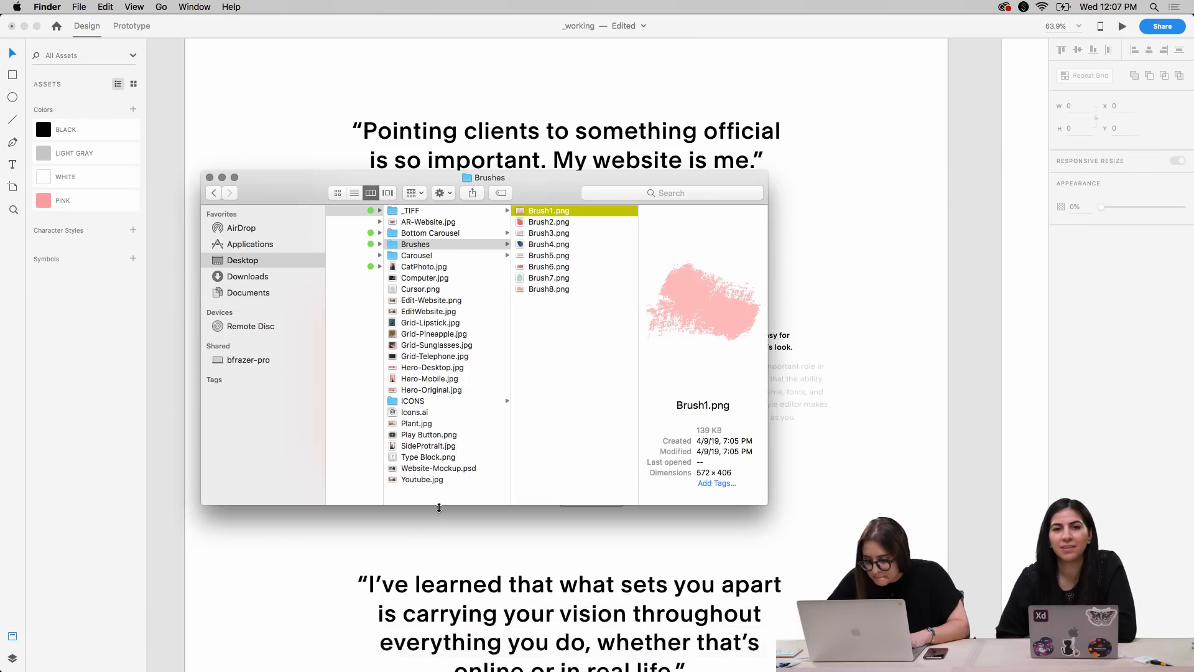
left_click(597, 222)
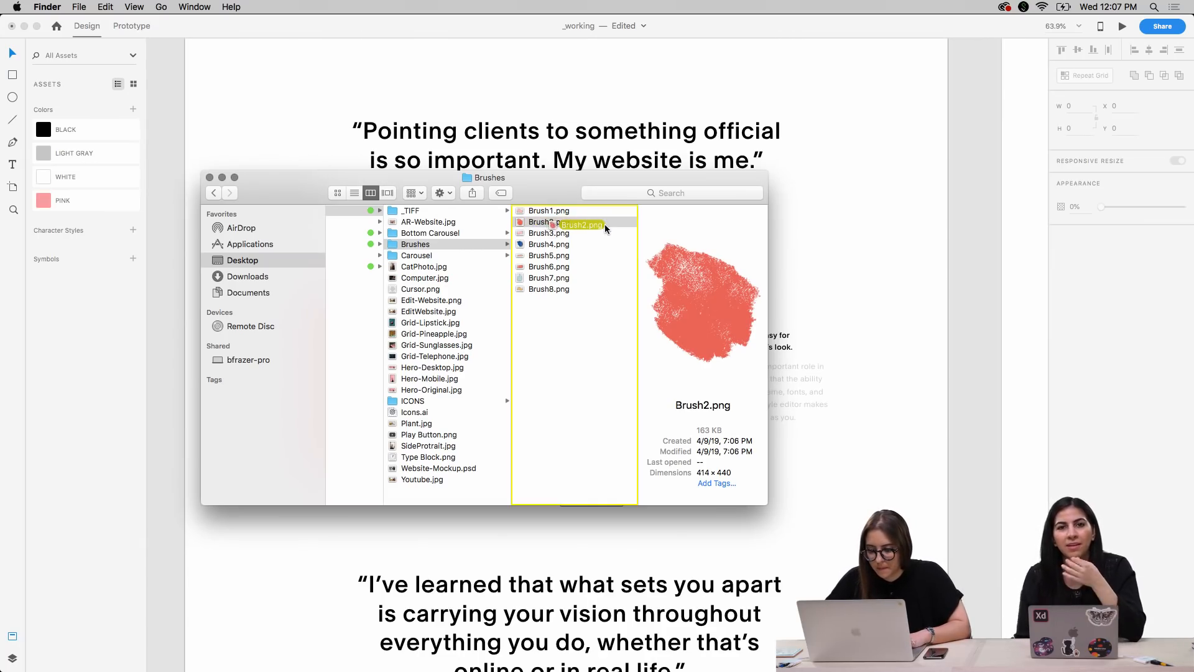
left_click(941, 275)
Place Brush2.png from the Brushes folder into the XD document beside the first pull quote
scroll(908, 198, "up", 5)
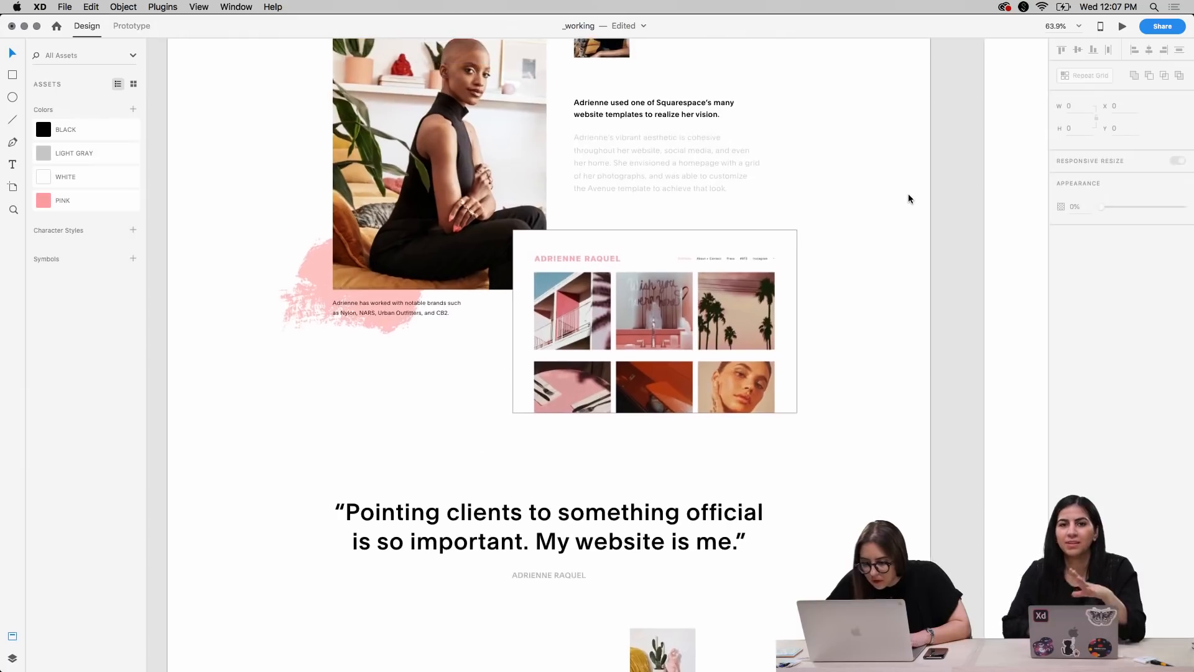
scroll(909, 198, "down", 4)
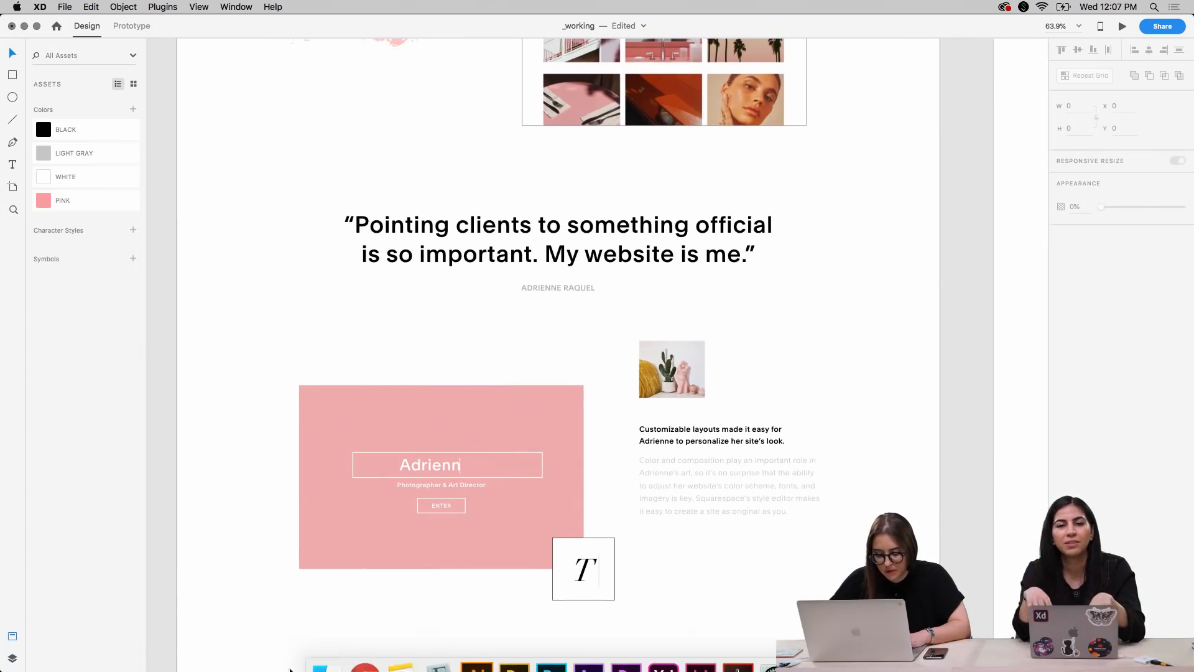
left_click(321, 648)
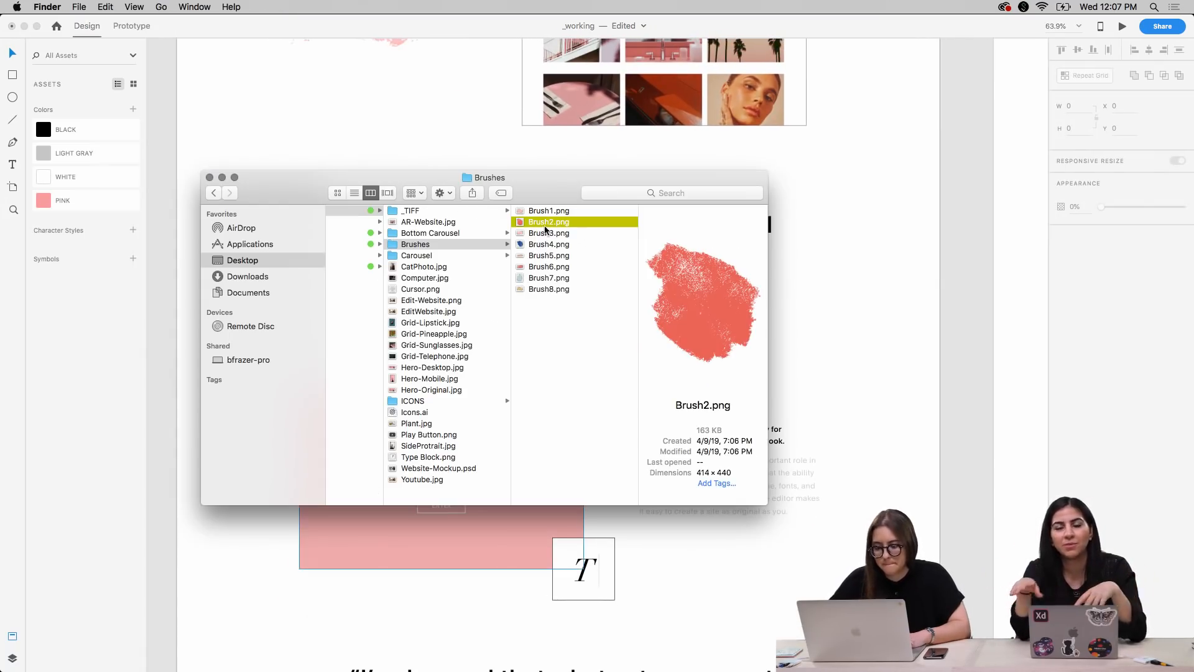
left_click_drag(575, 225, 856, 302)
left_click(933, 341)
Scale the red brush stroke down to about 188 × 200 and move it to X 1350, Y 2975 over the quote's end
left_click_drag(920, 378, 778, 387)
left_click_drag(903, 274, 835, 370)
left_click_drag(791, 403, 762, 224)
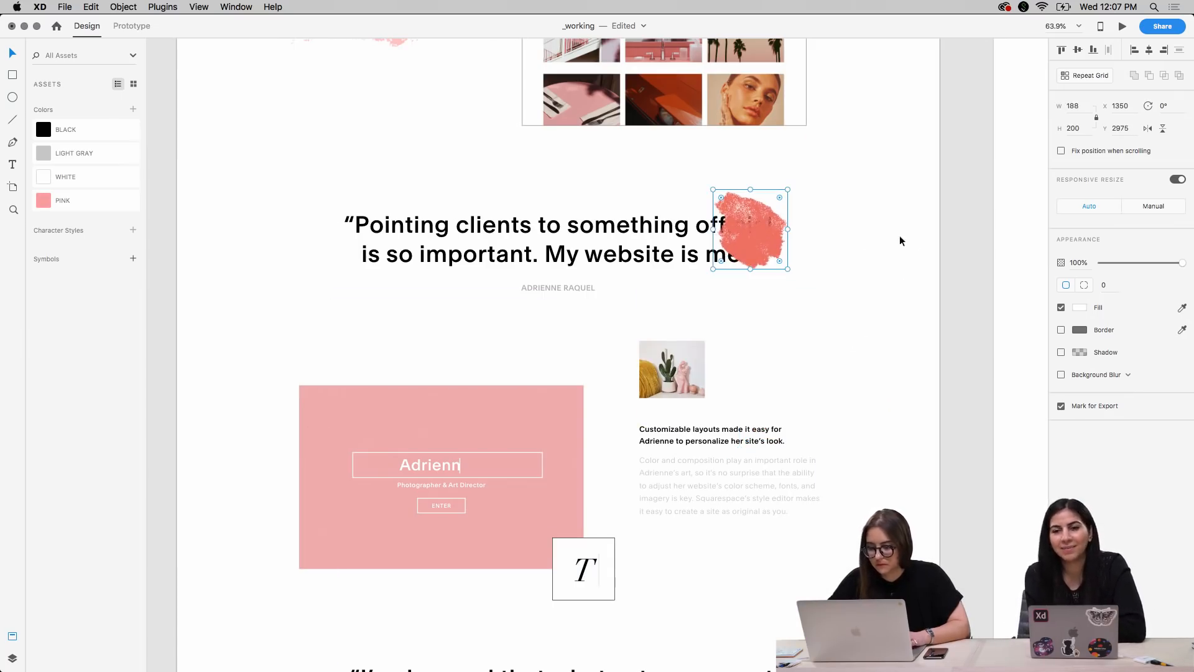
Send the red brush stroke behind the quote text and enlarge it to about 210 × 223
scroll(914, 236, "up", 5)
scroll(914, 236, "down", 2)
key("super+shift+bracketleft")
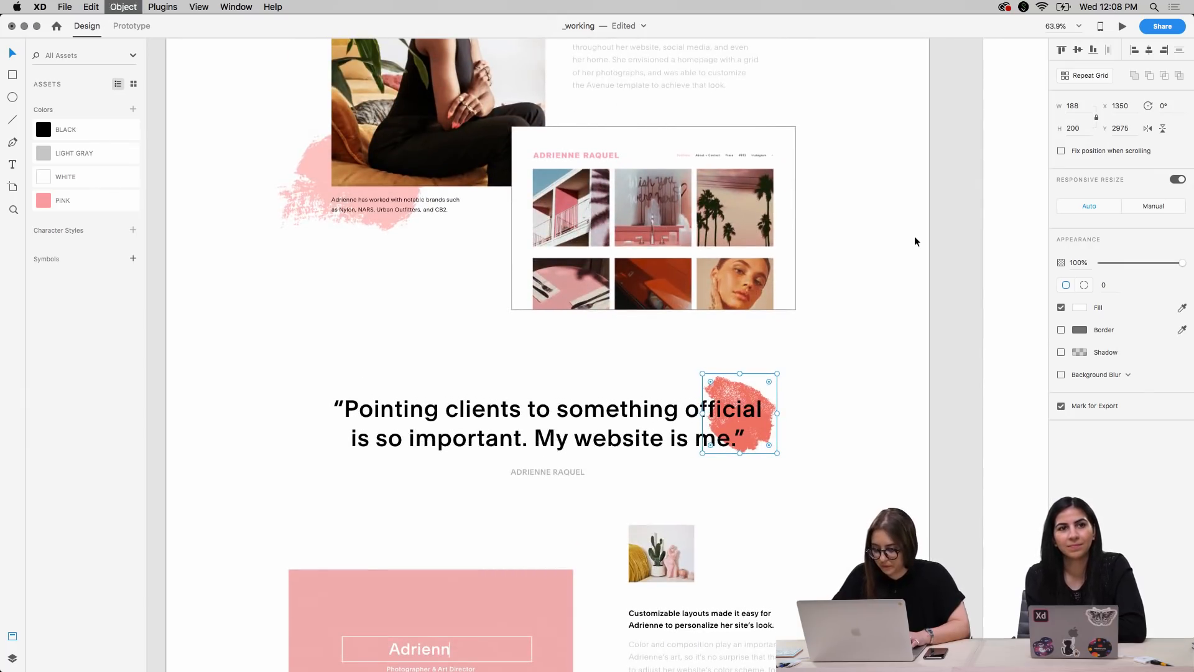
mouse_move(778, 374)
left_mouse_down()
mouse_move(795, 354)
mouse_move(788, 365)
left_mouse_up()
key("Down")
key("Down")
key("Down")
key("Down")
key("Down")
key("Down")
key("Down")
key("Down")
key("Down")
key("Down")
left_click(856, 441)
scroll(856, 441, "down", 2)
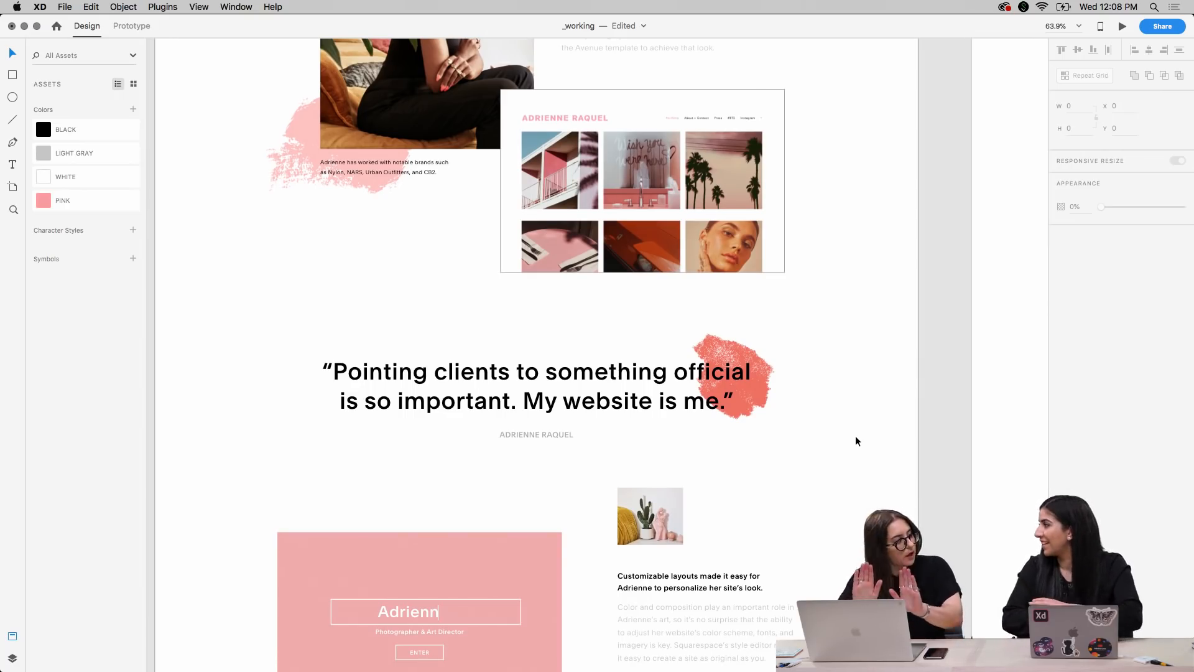
Nudge the red brush stroke to X 1350, Y 2952, trying X 1360, Y 2942 and undoing that extra move
left_click(724, 350)
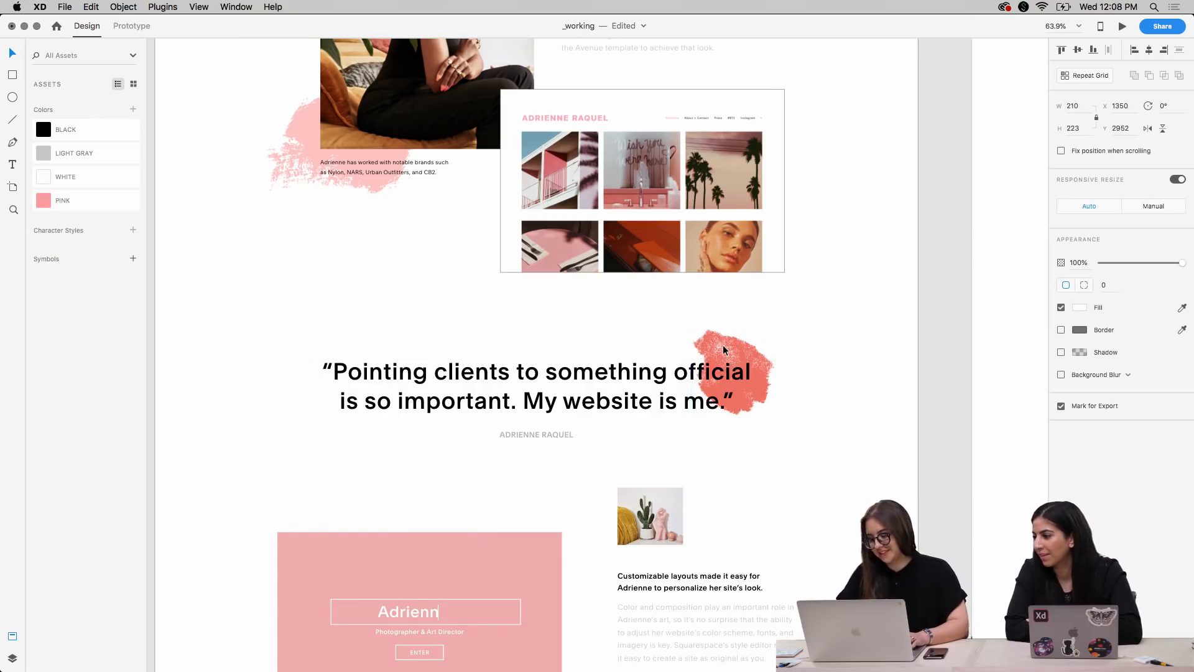
key("shift+Up")
key("shift+Right")
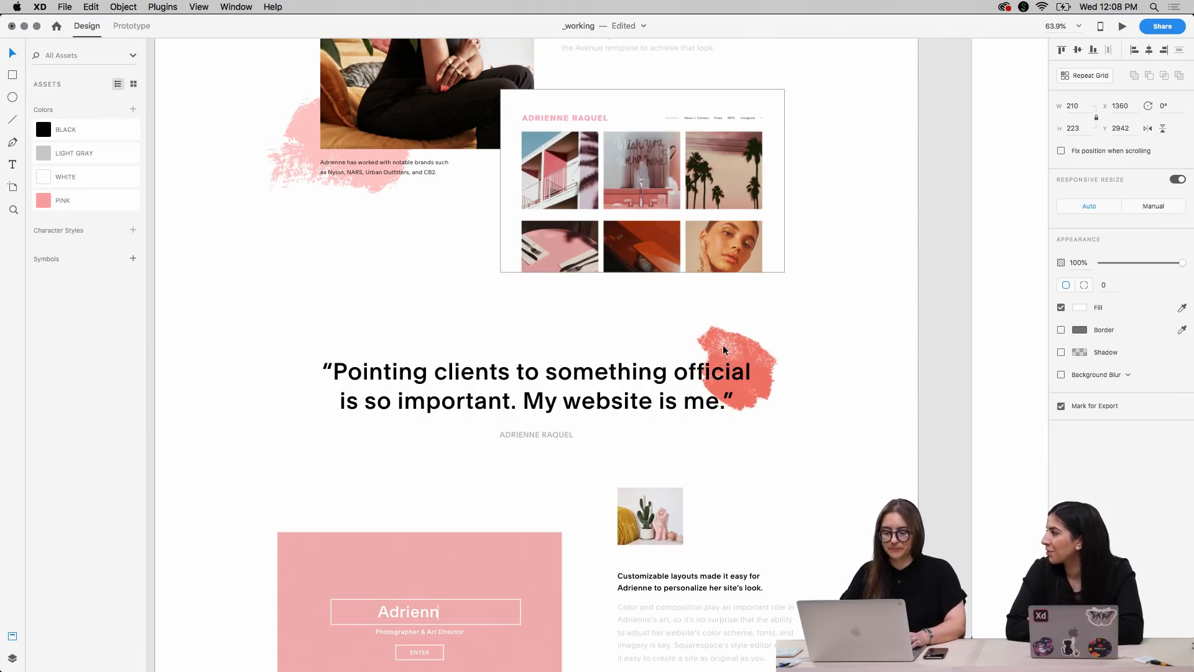
key("super+z")
key("super+z")
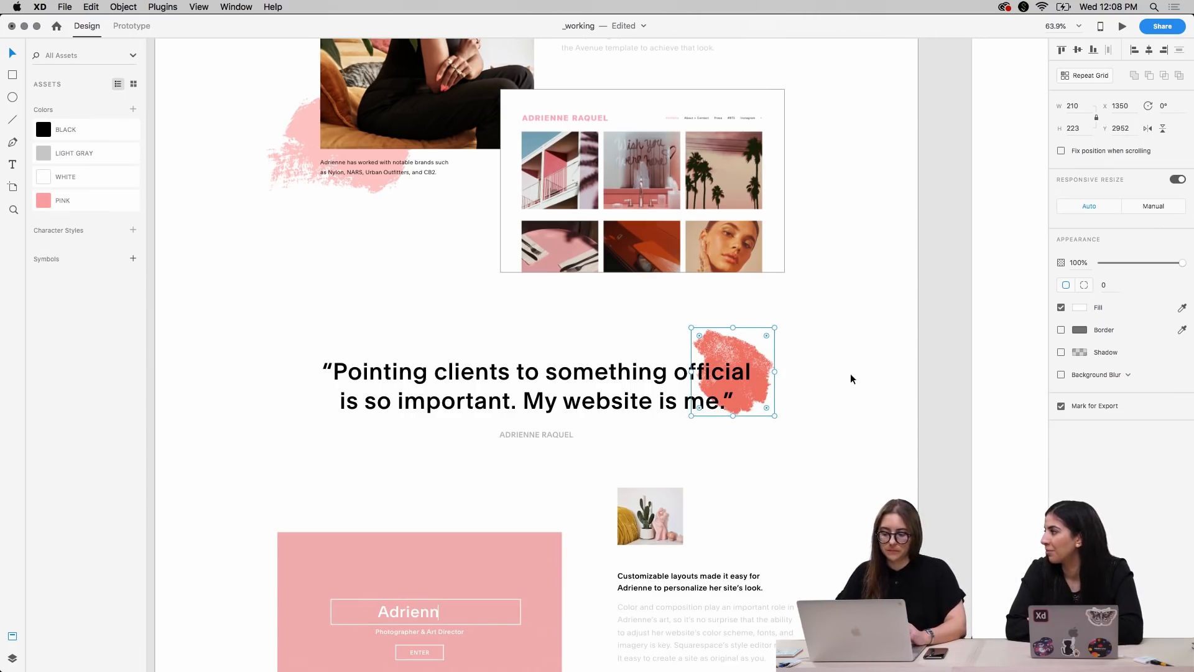
left_click(850, 374)
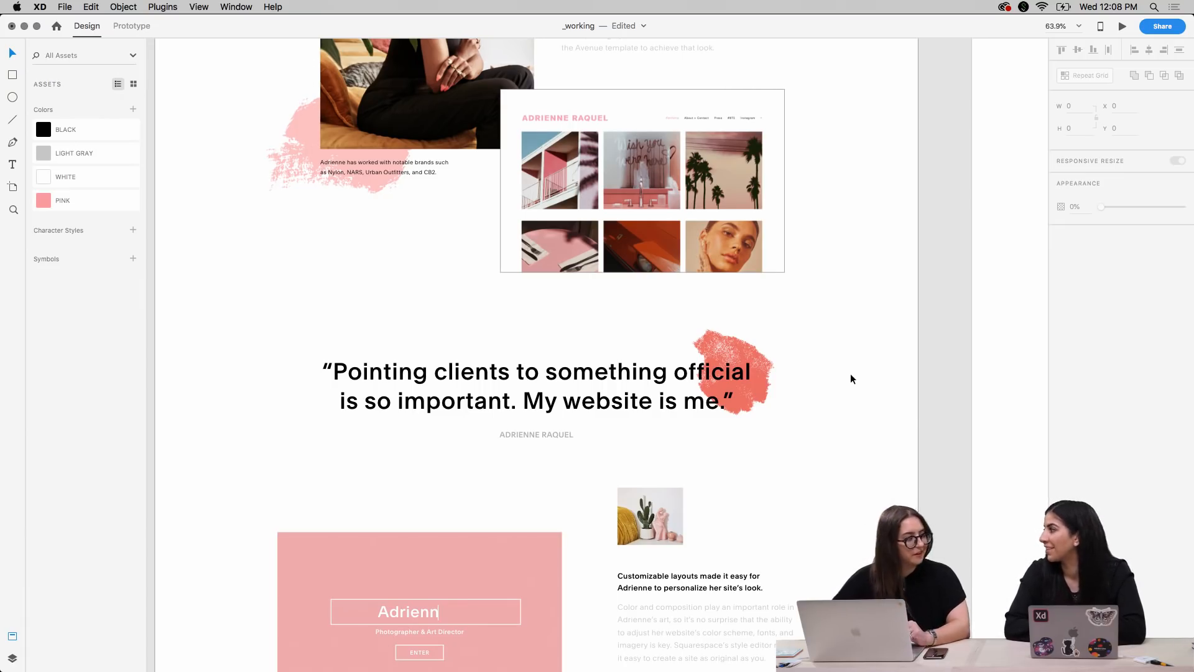
Review how both brush strokes sit with the portrait, the website mockup and the first pull quote
scroll(862, 408, "down", 8)
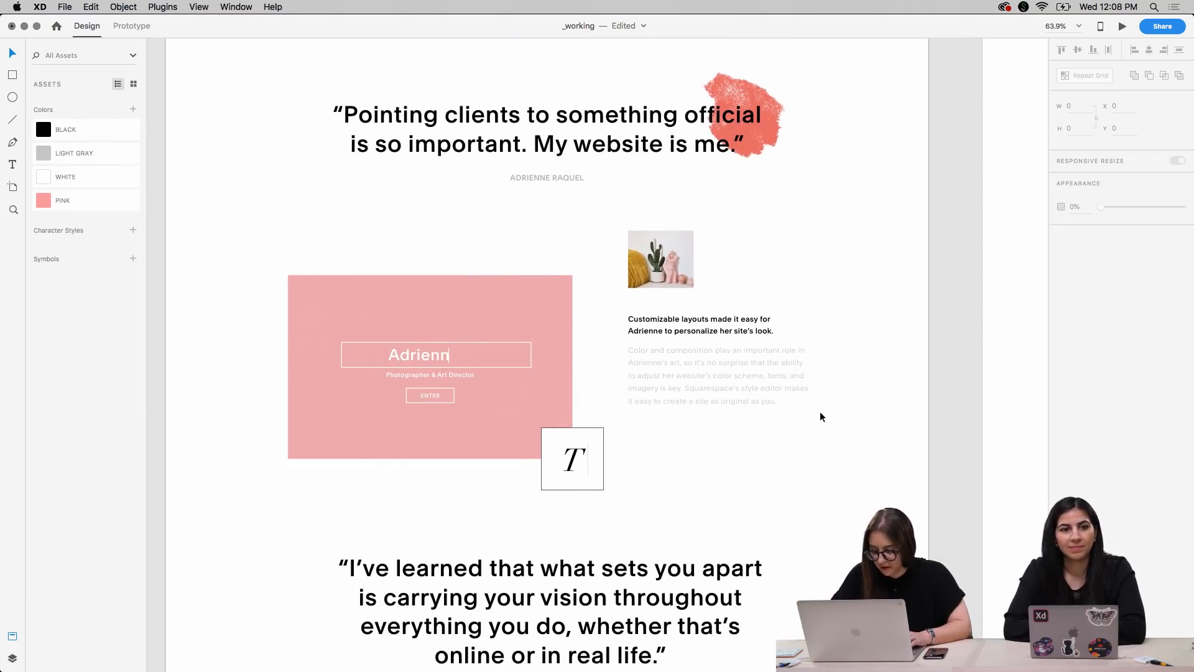
key("super+equal")
scroll(821, 417, "up", 10)
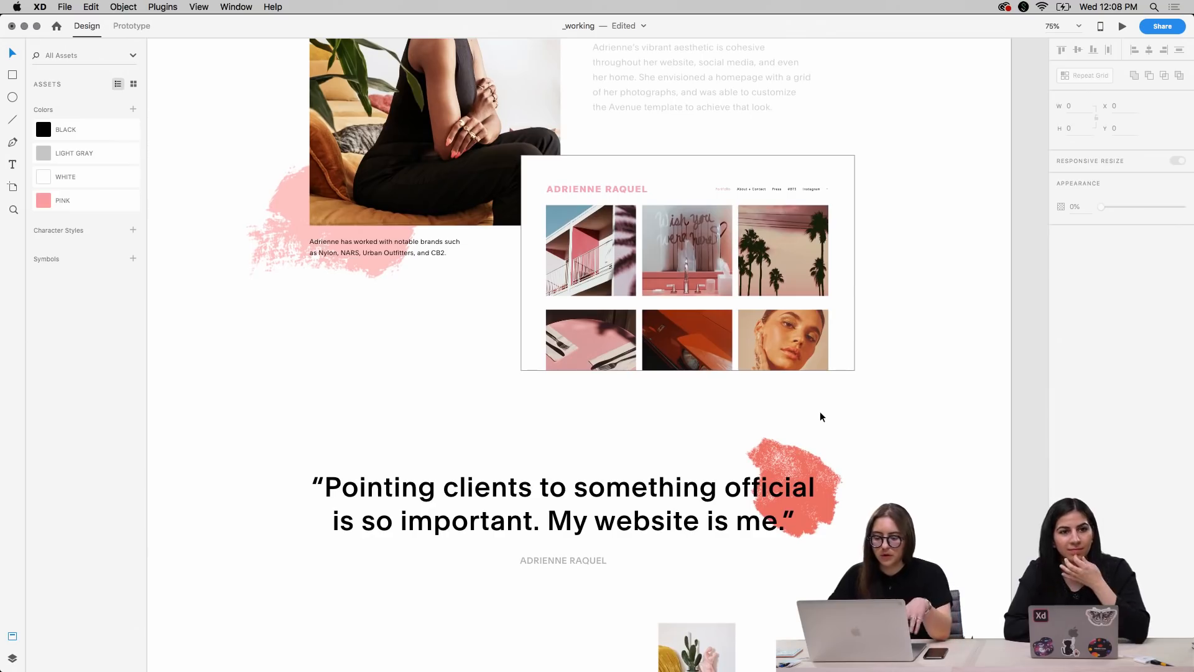
scroll(820, 416, "up", 8)
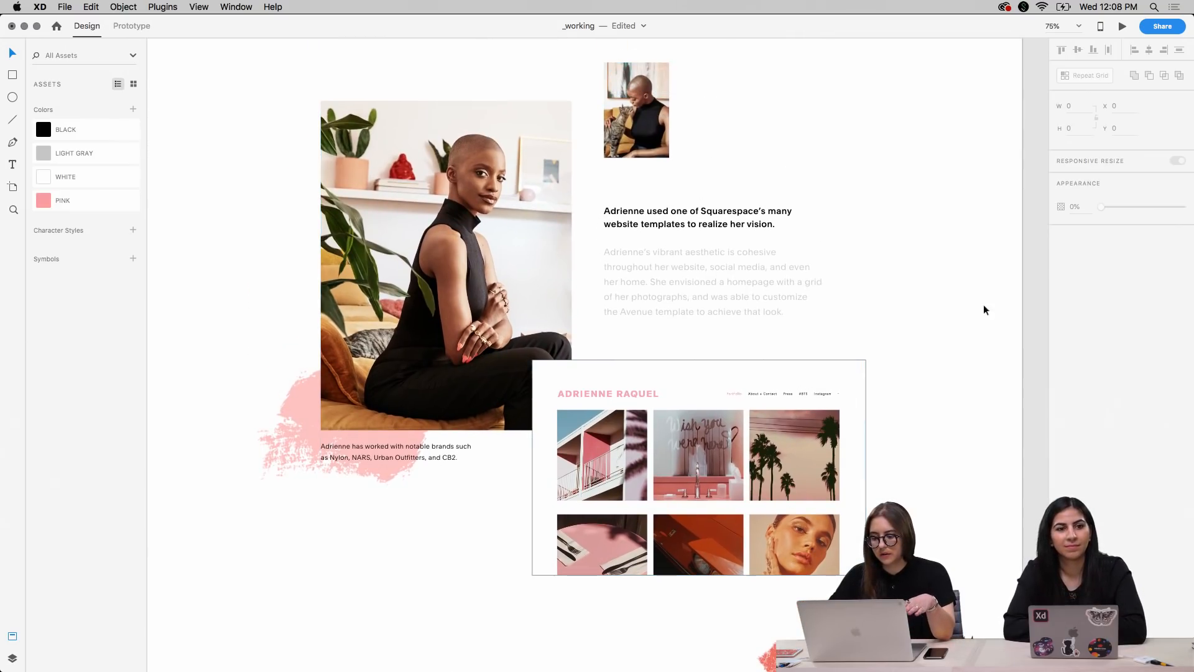
scroll(967, 349, "up", 2)
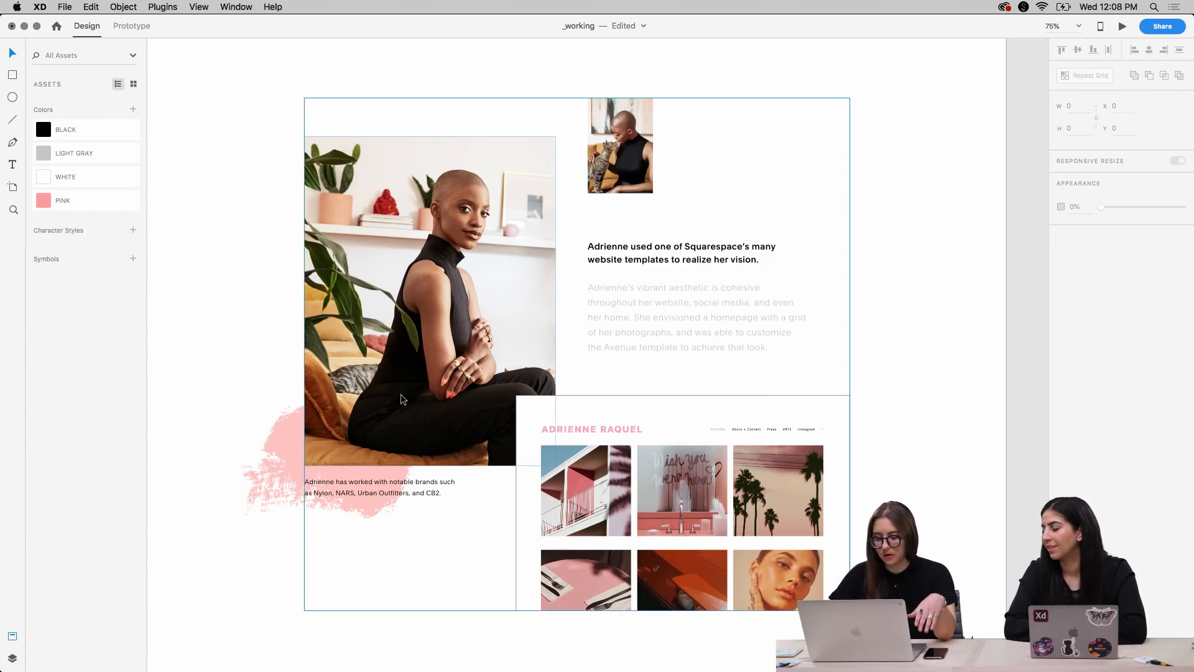
scroll(400, 394, "down", 8)
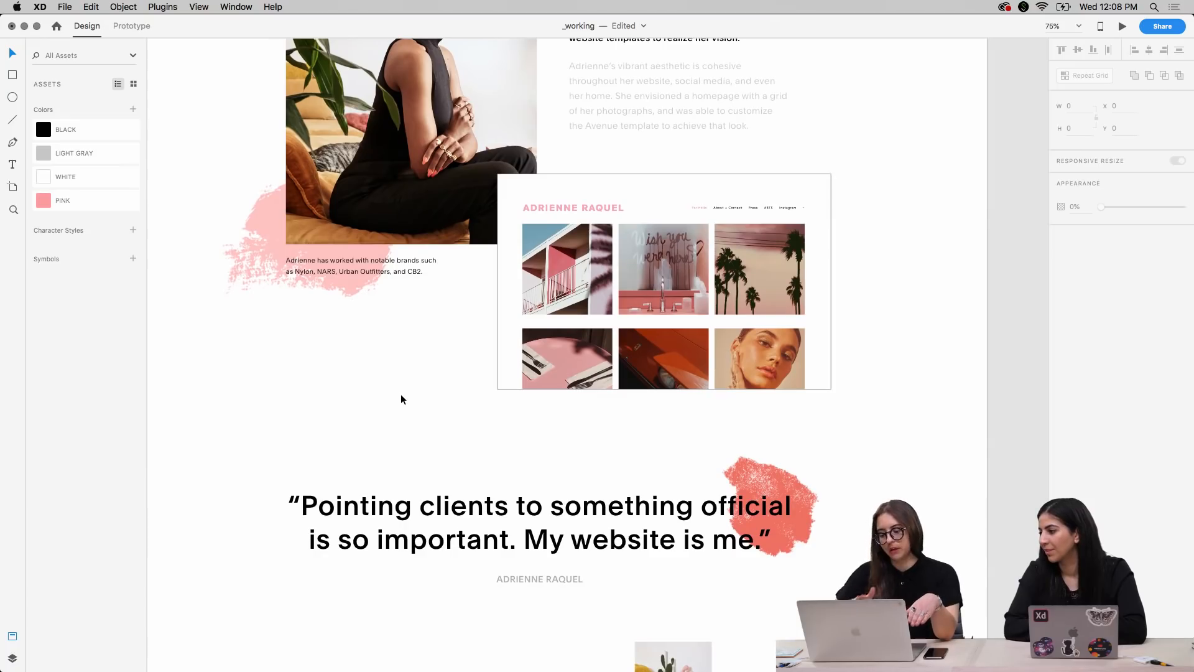
scroll(418, 469, "down", 6)
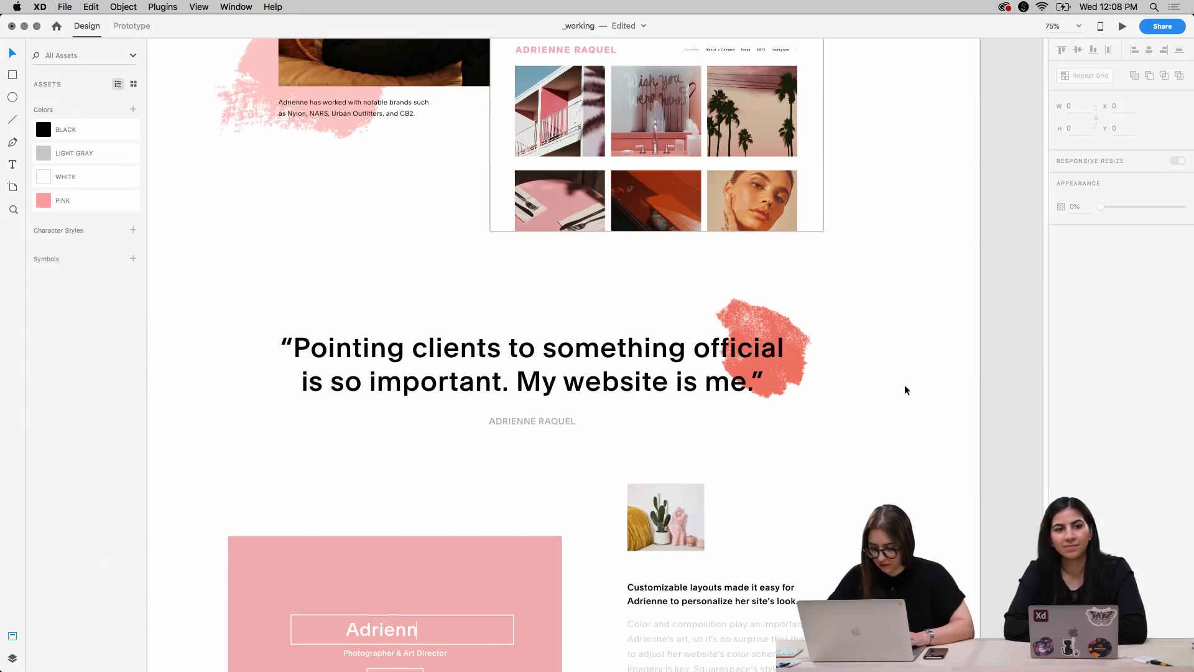
Replace the ampersand in the pink panel's subtitle with a plus sign so it reads "Photographer + Art Director"
scroll(904, 385, "down", 6)
scroll(905, 385, "down", 4)
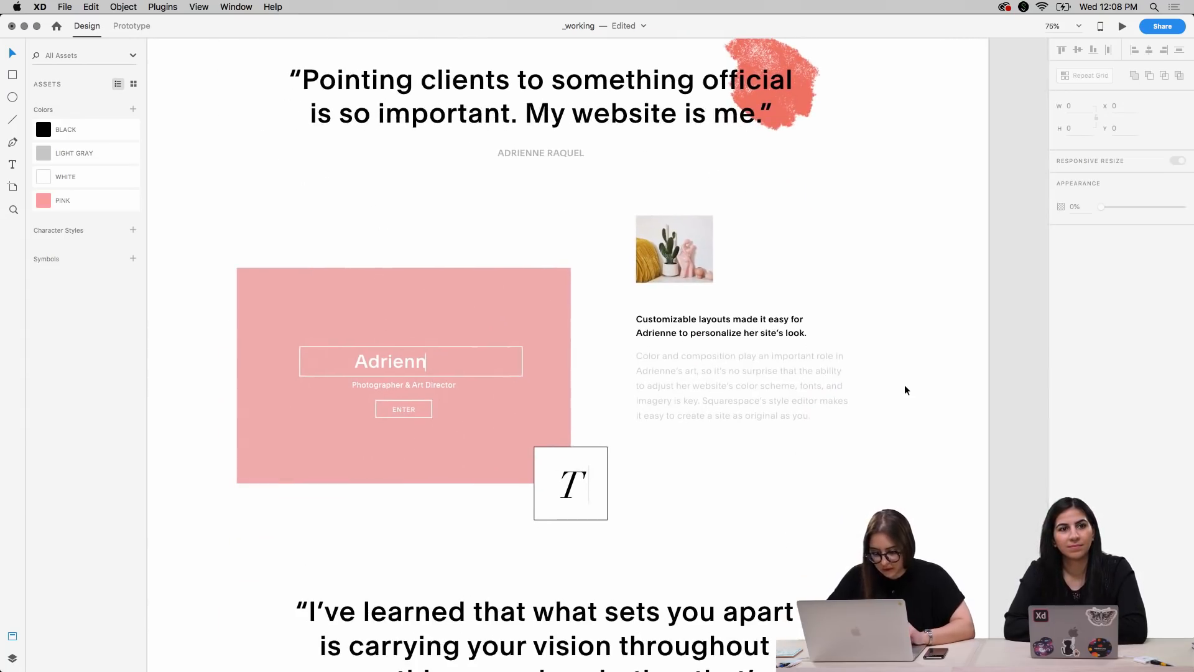
scroll(814, 423, "up", 6)
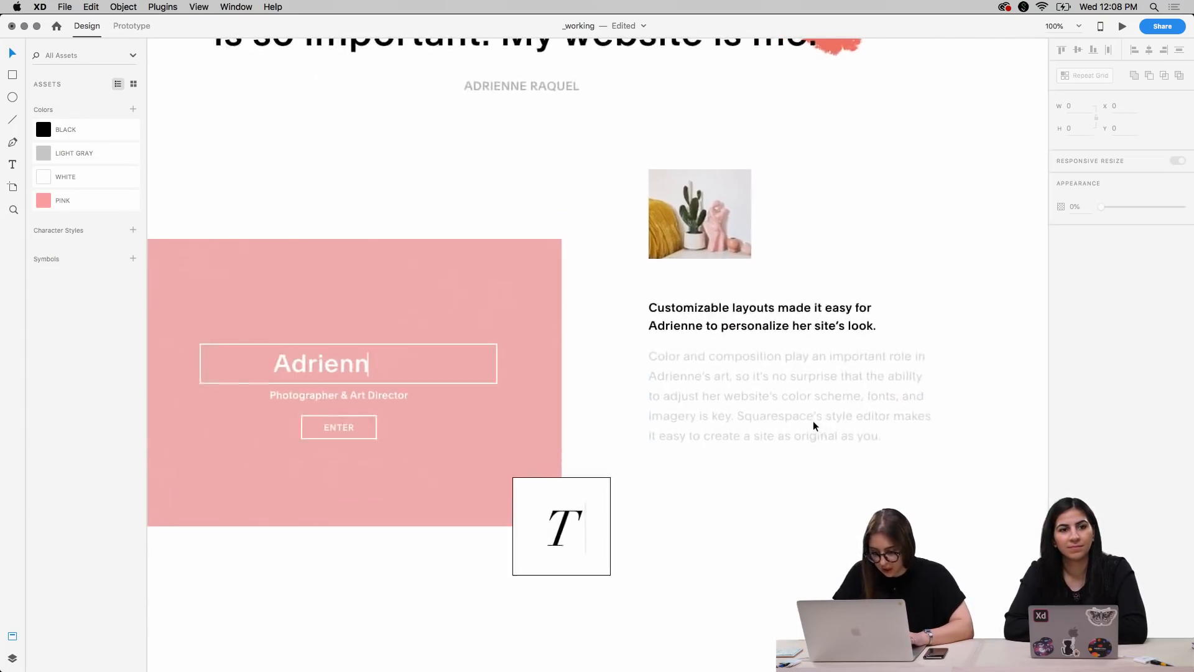
scroll(562, 389, "left", 7)
scroll(561, 392, "left", 5)
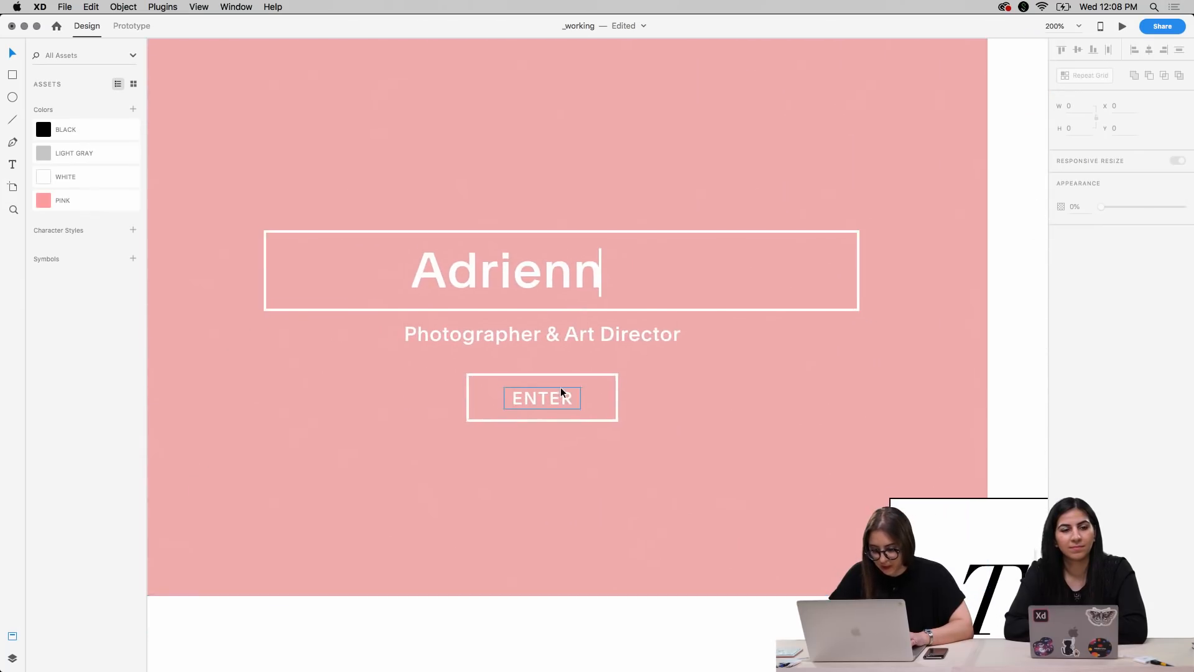
scroll(561, 407, "down", 3)
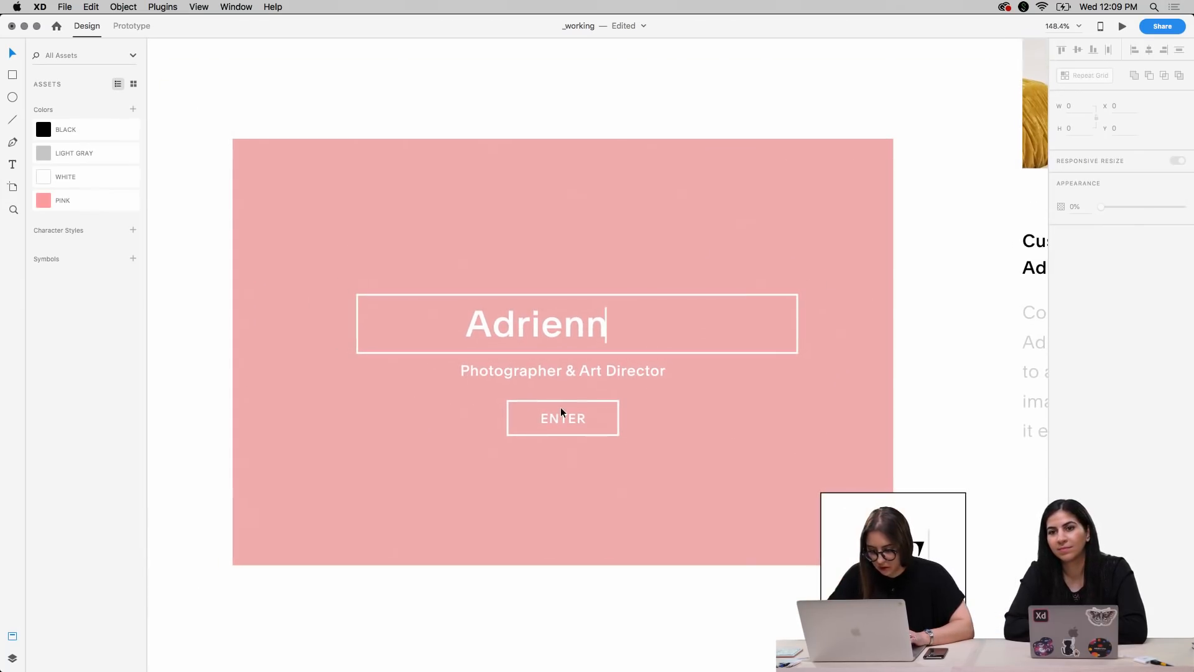
left_click(569, 374)
double_click(570, 374)
left_click(570, 373)
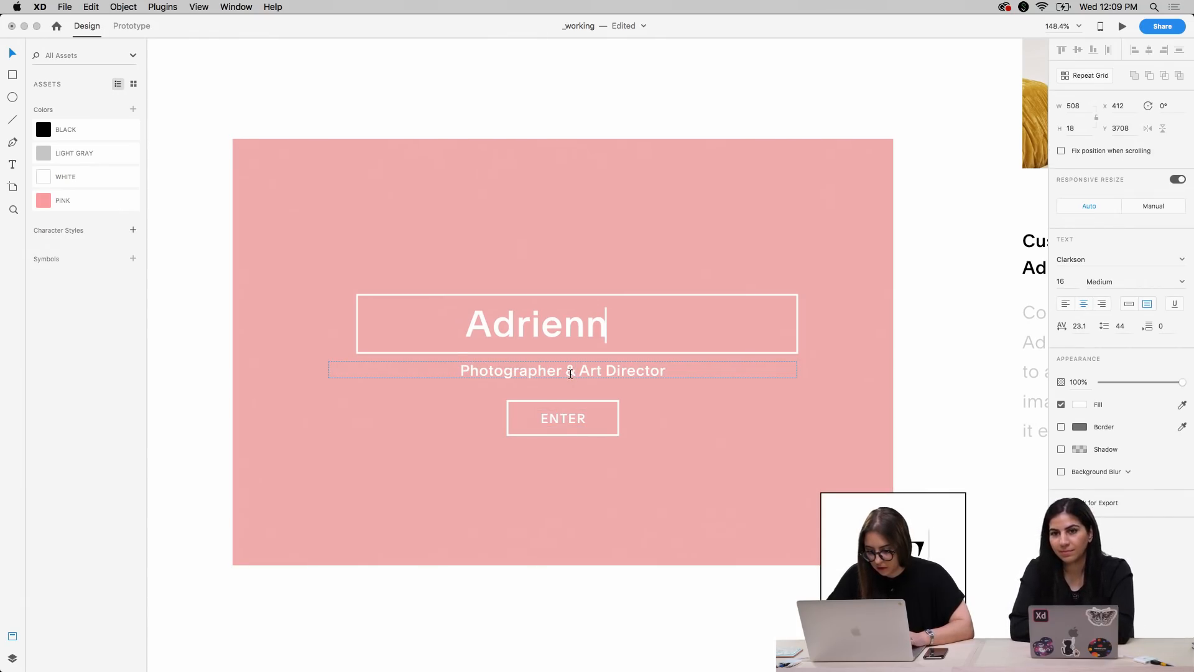
key("BackSpace")
type("+")
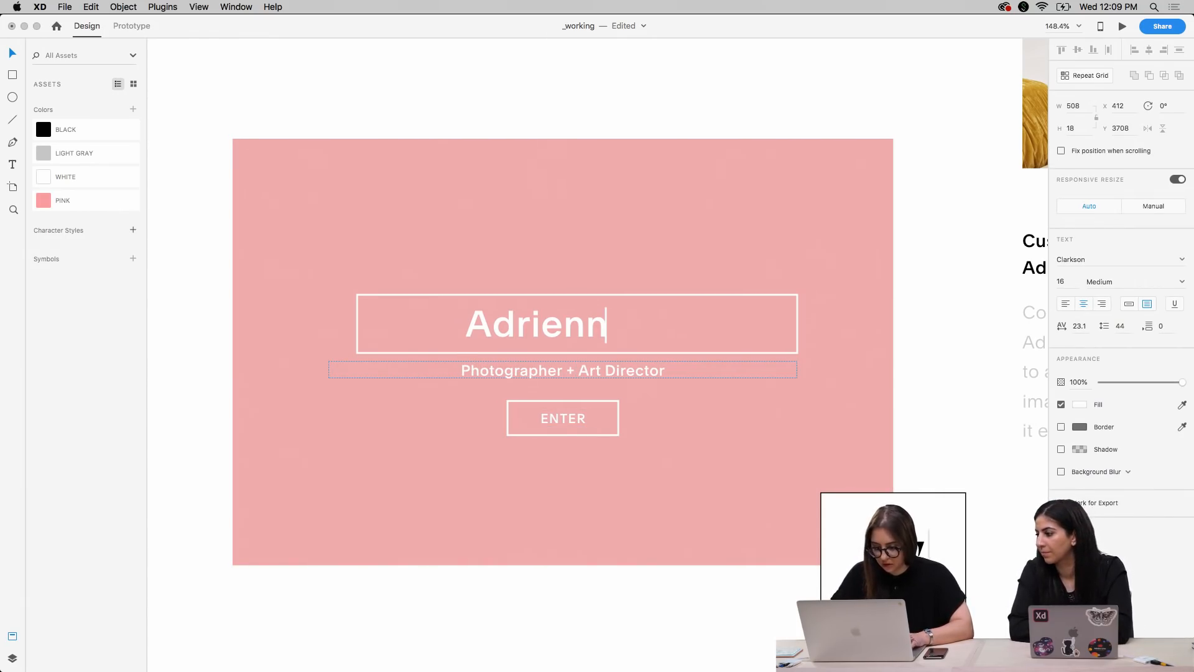
key("Escape")
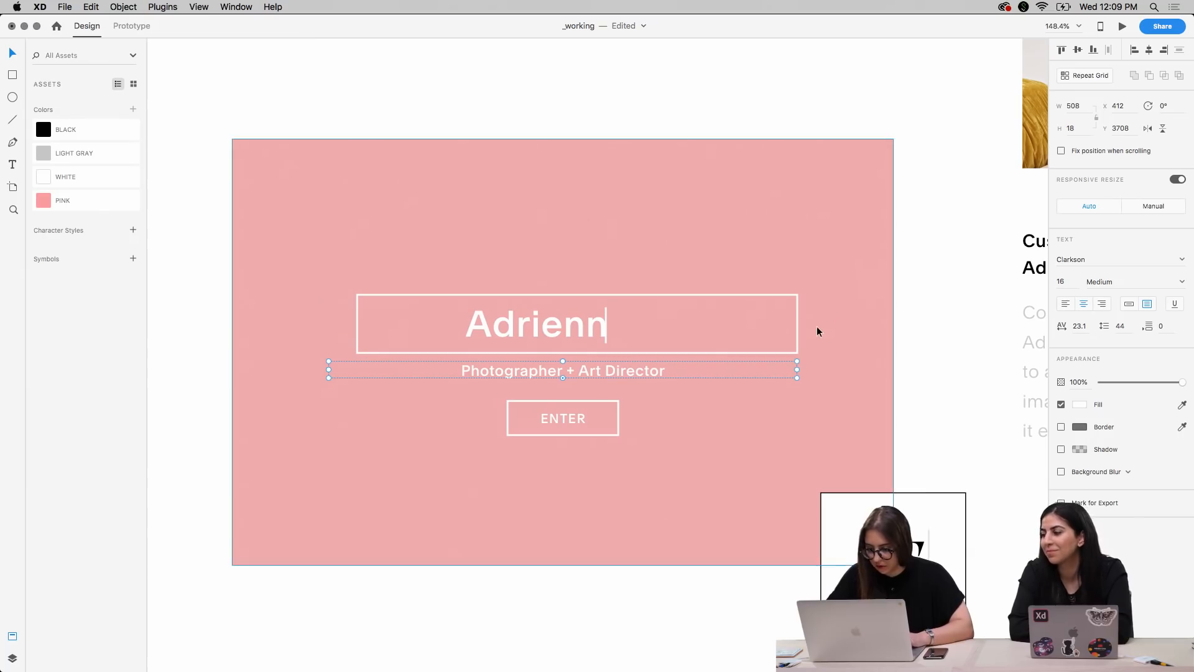
Set the font size of the "Photographer + Art Director" subtitle to 13
key("Down")
key("Down")
key("Down")
key("Up")
key("Down")
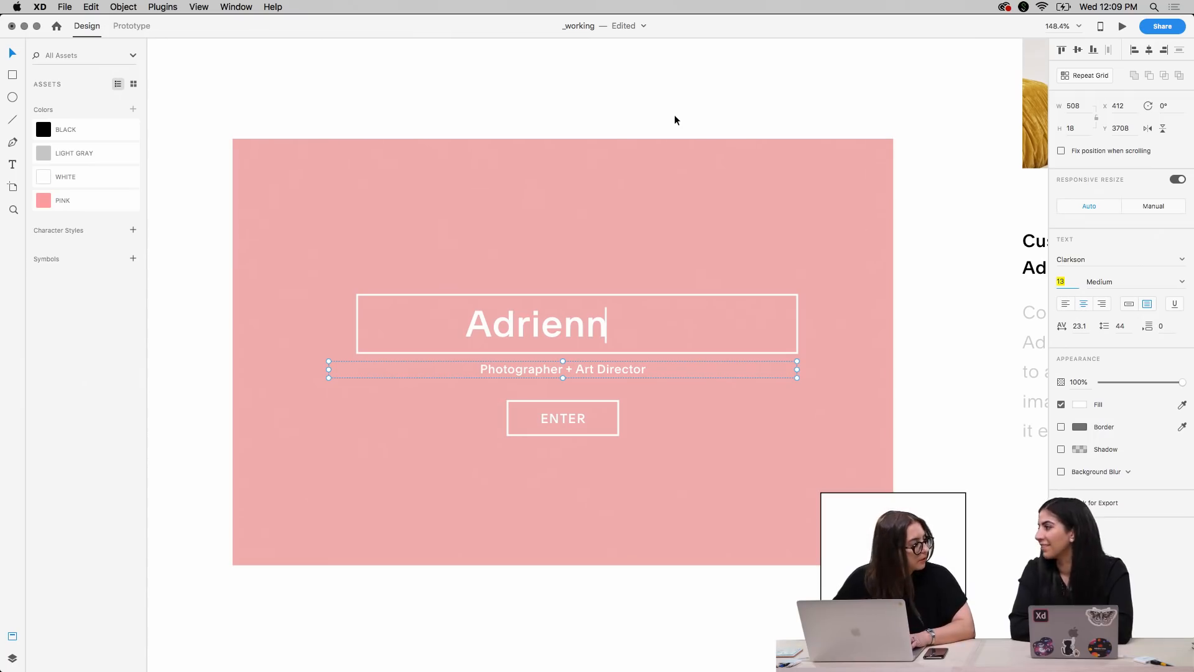
type("3")
key("shift+Up")
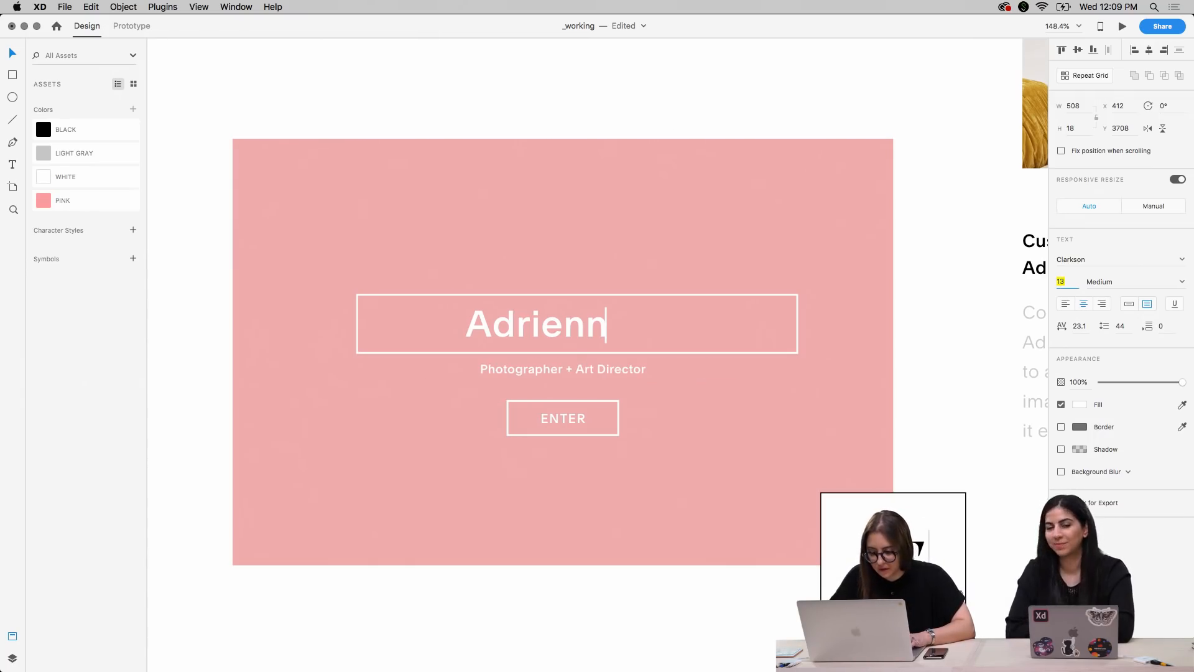
left_click(548, 121)
Narrow the outline around the pink panel's ENTER label to 94 wide, keeping it centred
left_click(573, 328)
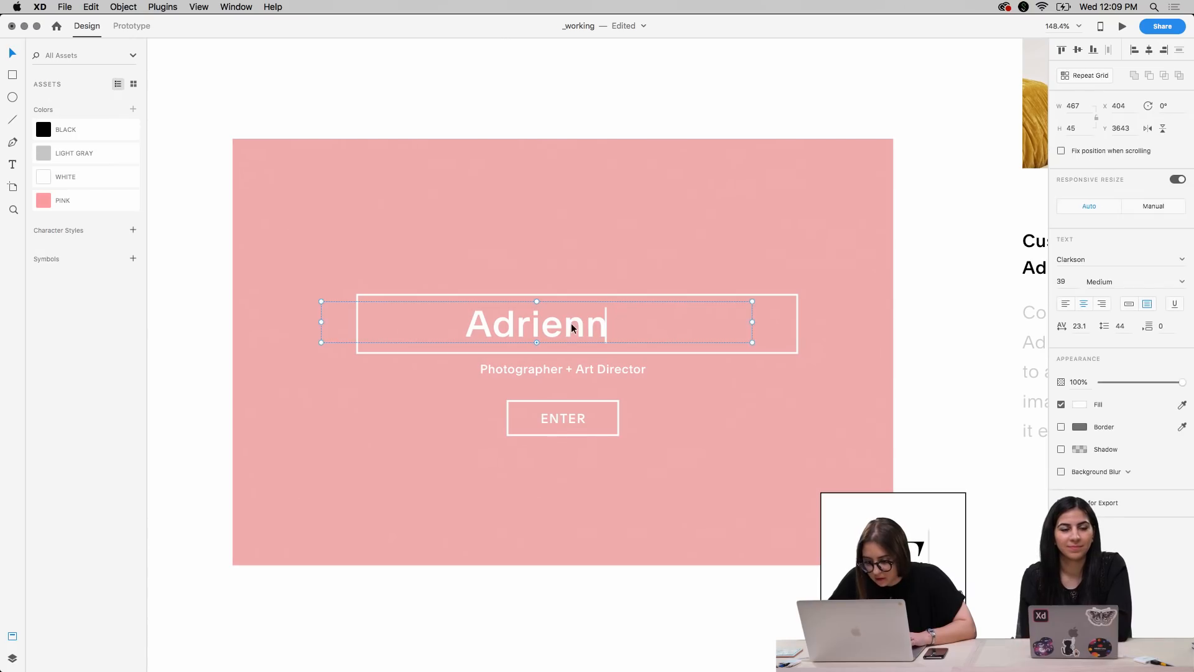
left_click(662, 88)
left_click(615, 429)
left_click_drag(619, 418, 606, 419)
Set the font size of the ENTER button label to 11
left_click(563, 423)
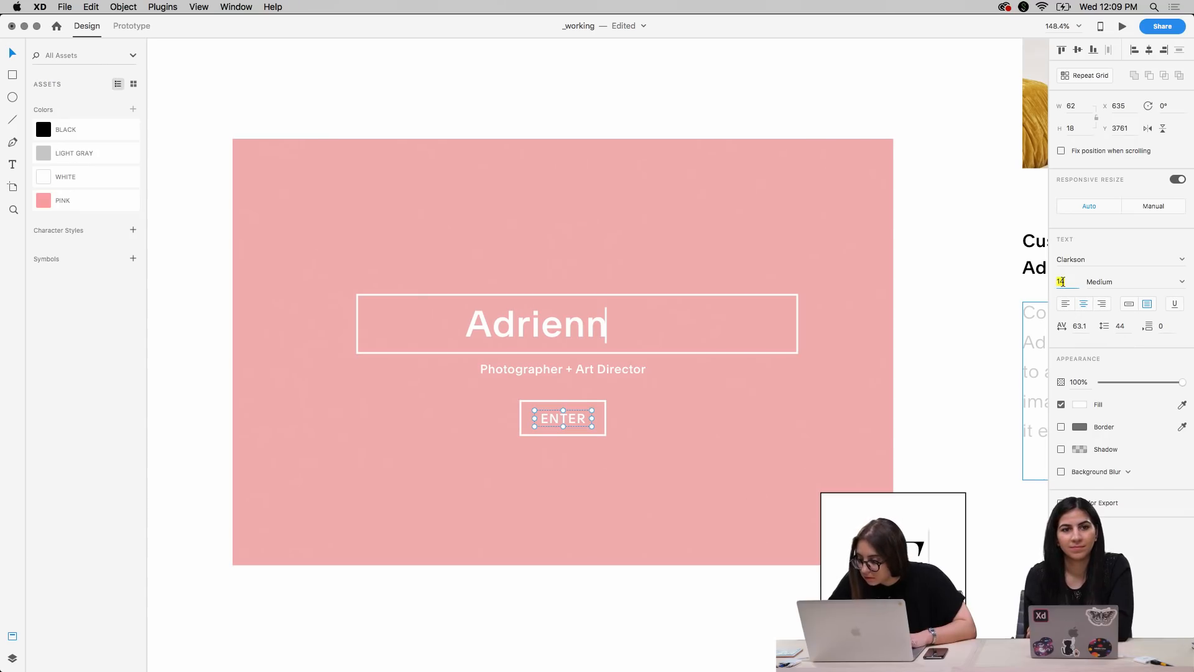
key("Down")
key("Down")
key("Down")
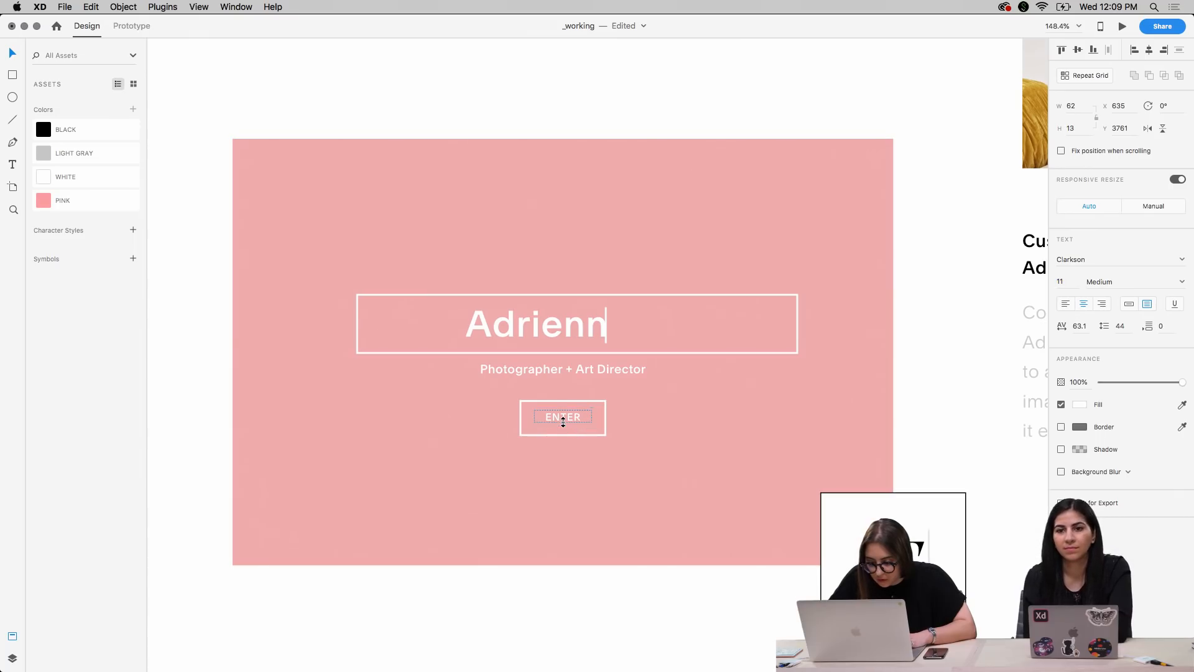
Align the ENTER label with the vertical middle of its outline and nudge the label down to Y 3763
left_click(592, 431, "shift")
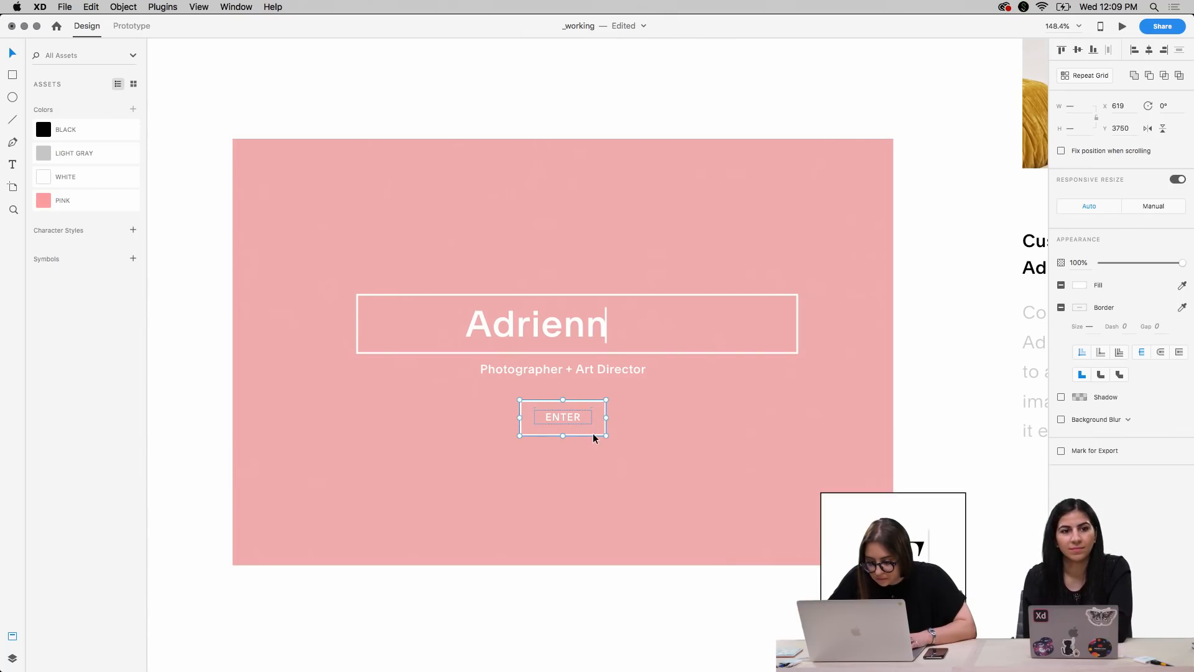
left_click(1078, 49)
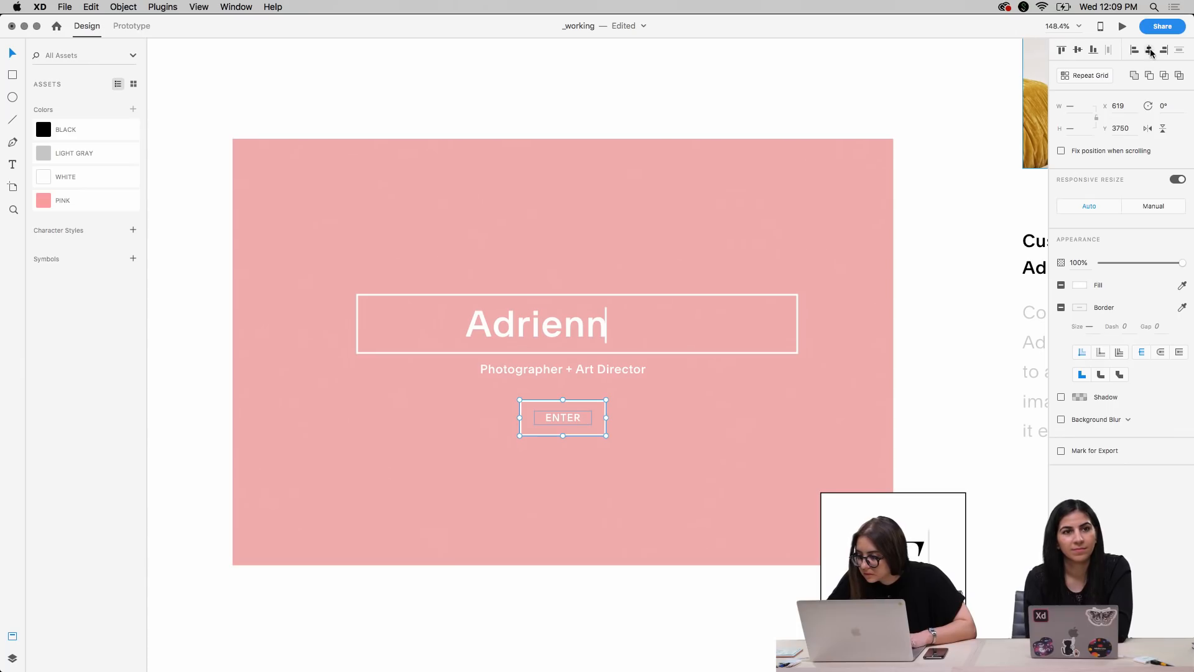
key("shift+Up")
key("shift+Down")
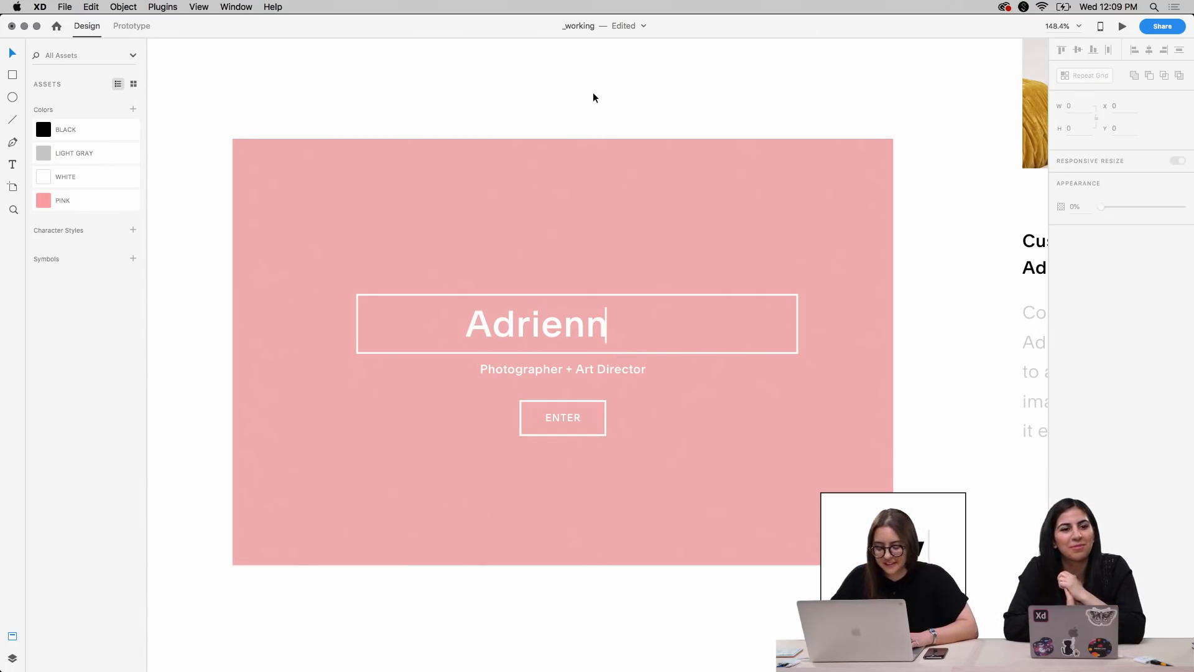
double_click(566, 419)
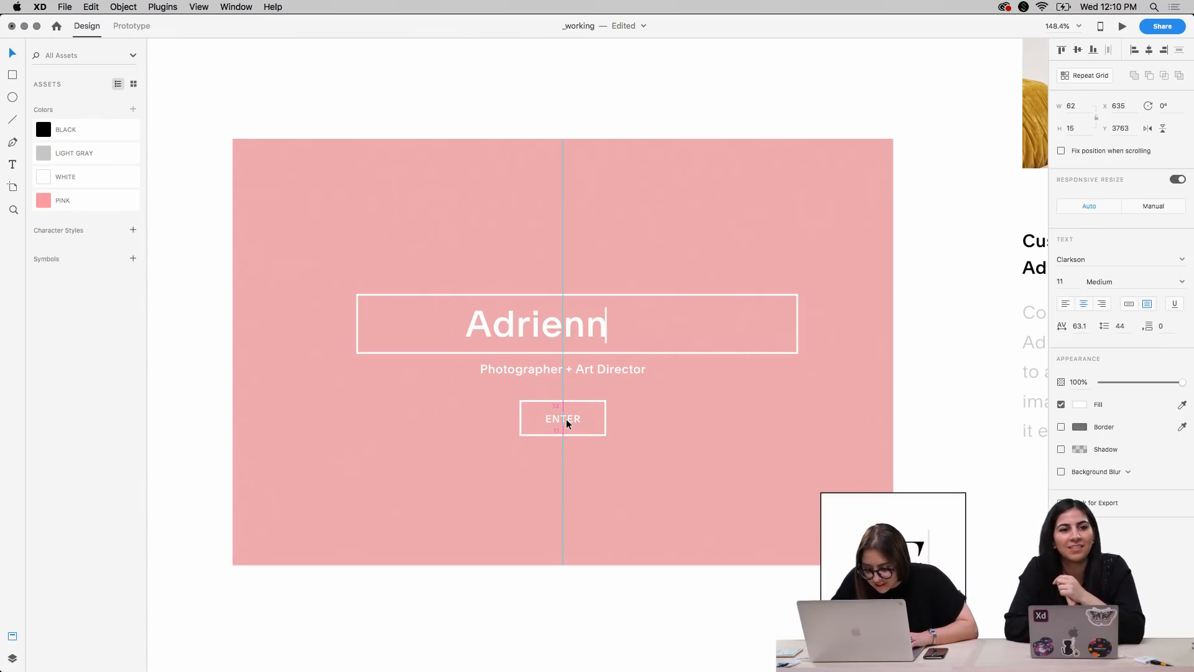
left_click(625, 110)
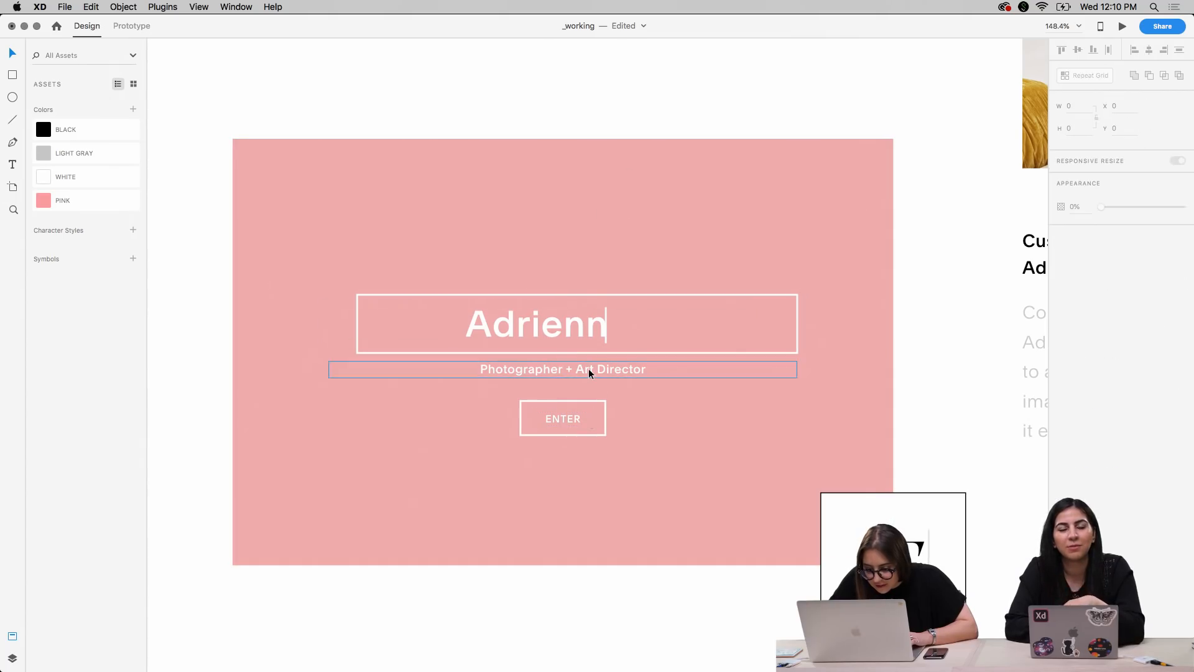
Reduce the ENTER button outline's height to 35 and re-centre the label inside it at Y 3762
double_click(589, 401)
left_click_drag(563, 399, 564, 400)
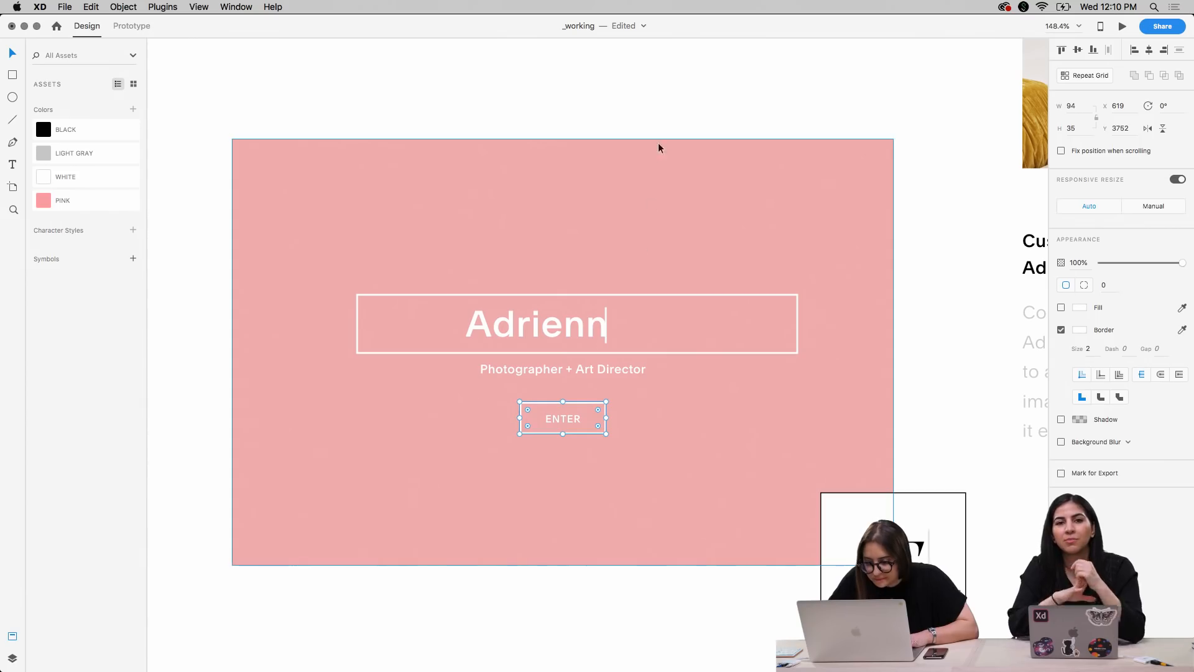
left_click(656, 109)
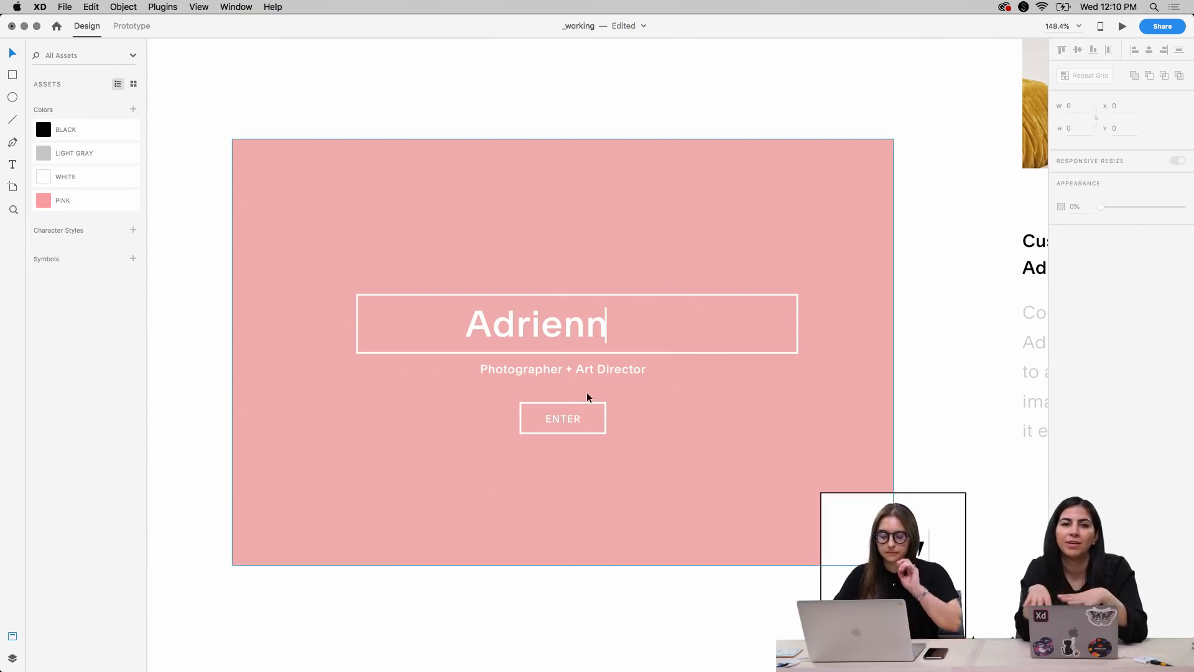
double_click(569, 418)
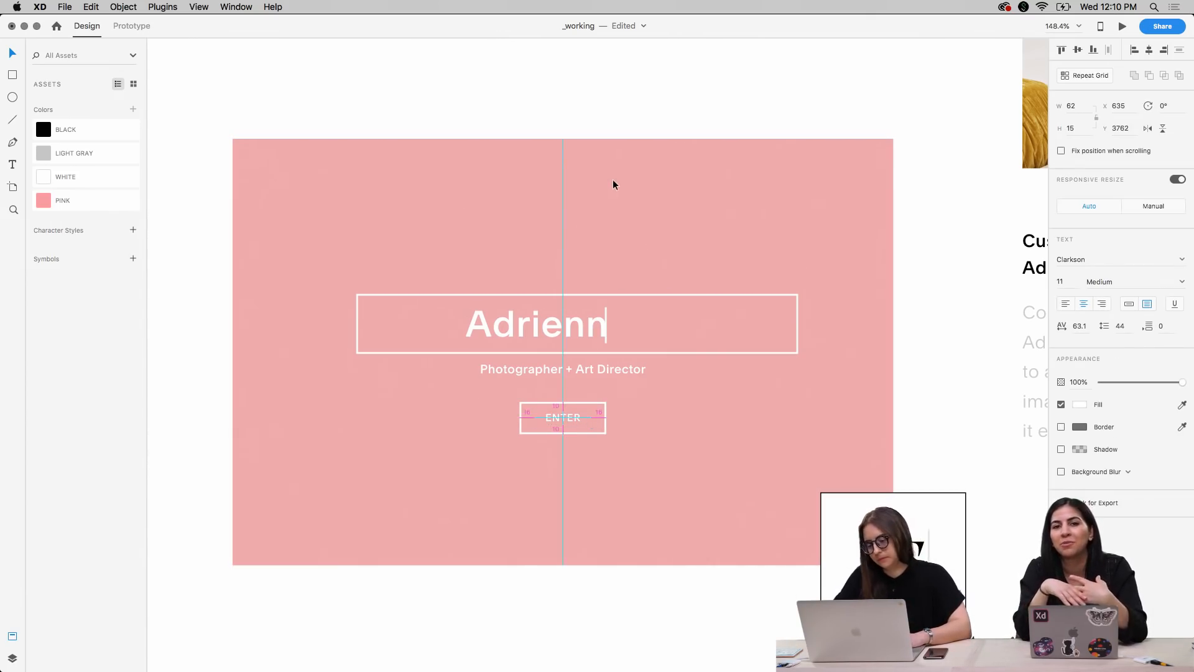
left_click(618, 107)
Nudge the "Photographer + Art Director" subtitle up slightly on the pink panel
scroll(749, 103, "right", 2)
scroll(749, 103, "down", 1)
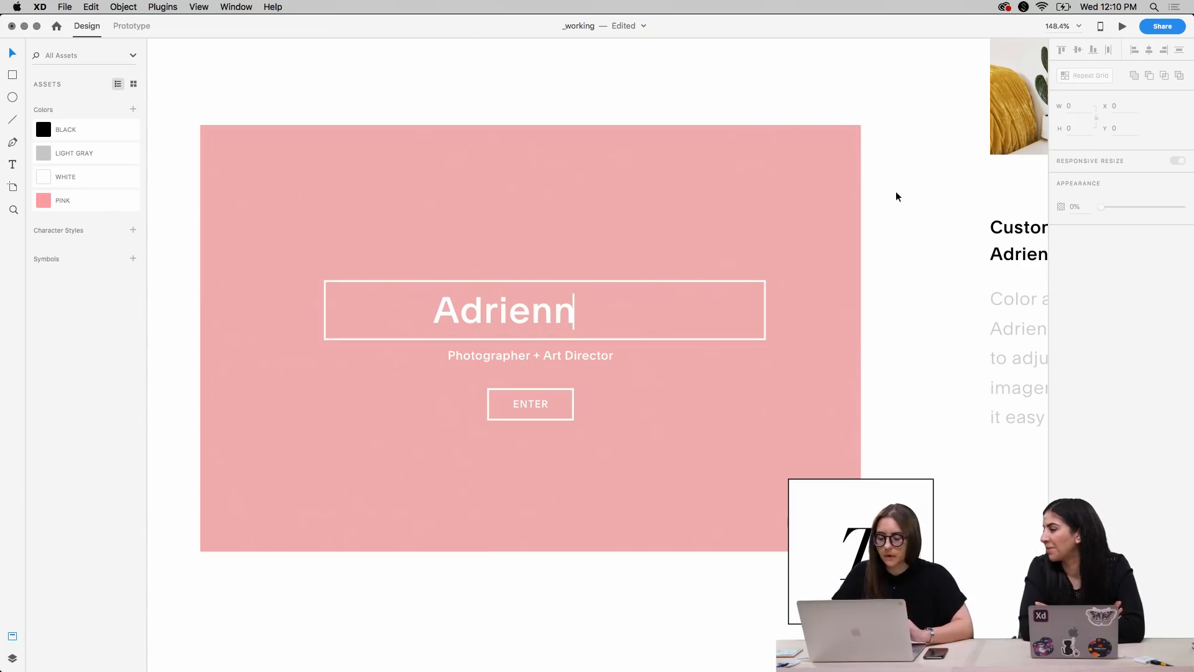
left_click_drag(598, 358, 599, 356)
left_click(919, 364)
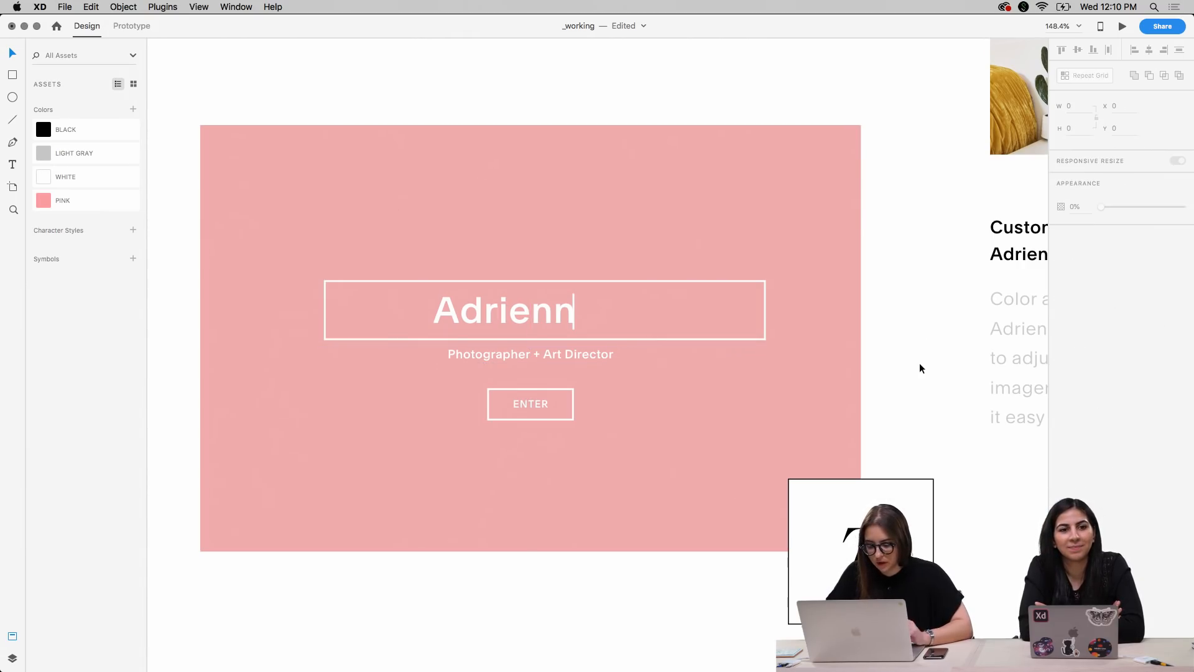
Switch to the customer's live website in Chrome and capture a screenshot of the social icons row beneath the ENTER button
key("ctrl+Up")
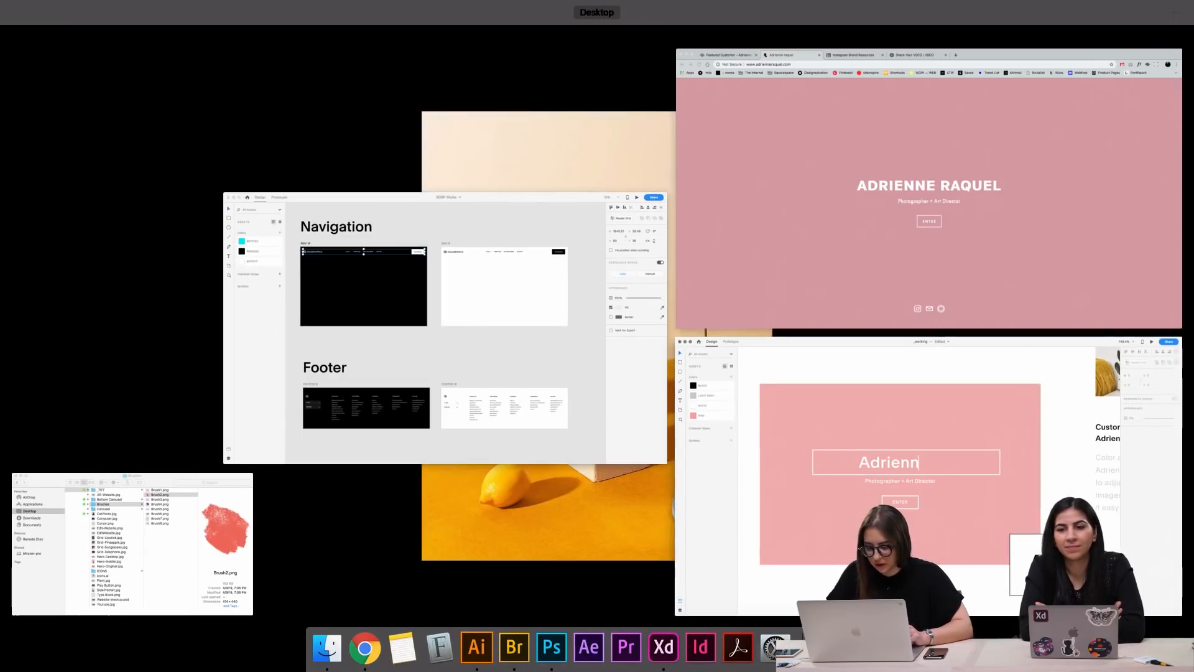
left_click(1022, 250)
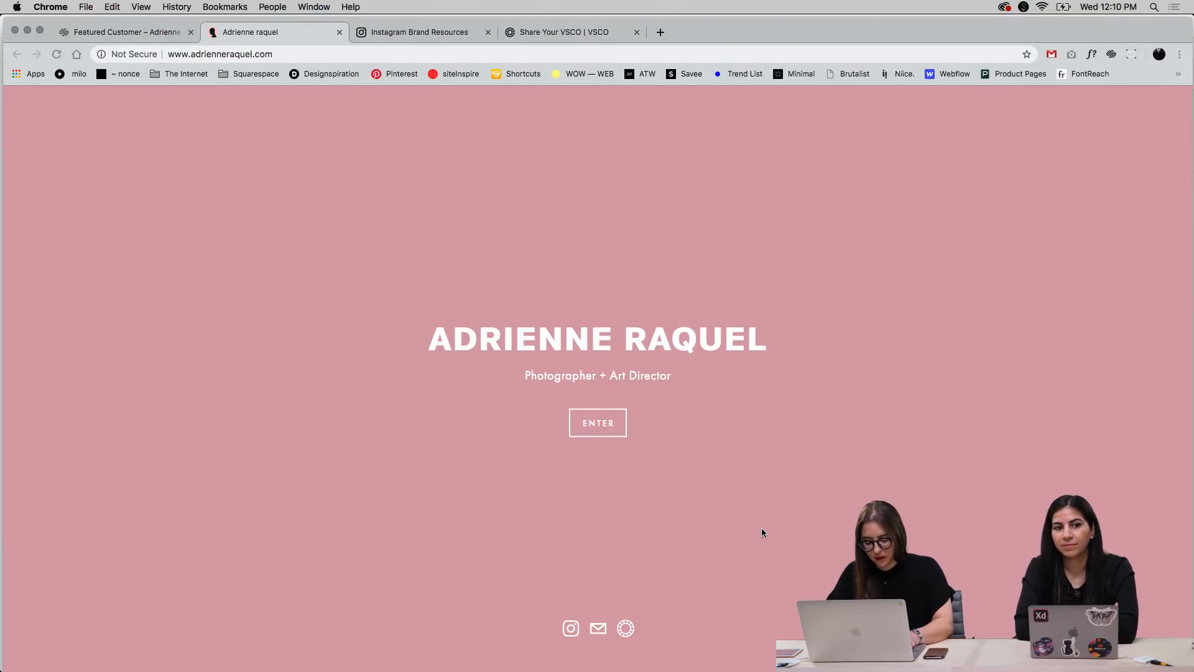
key("super+shift+4")
left_click_drag(530, 592, 663, 660)
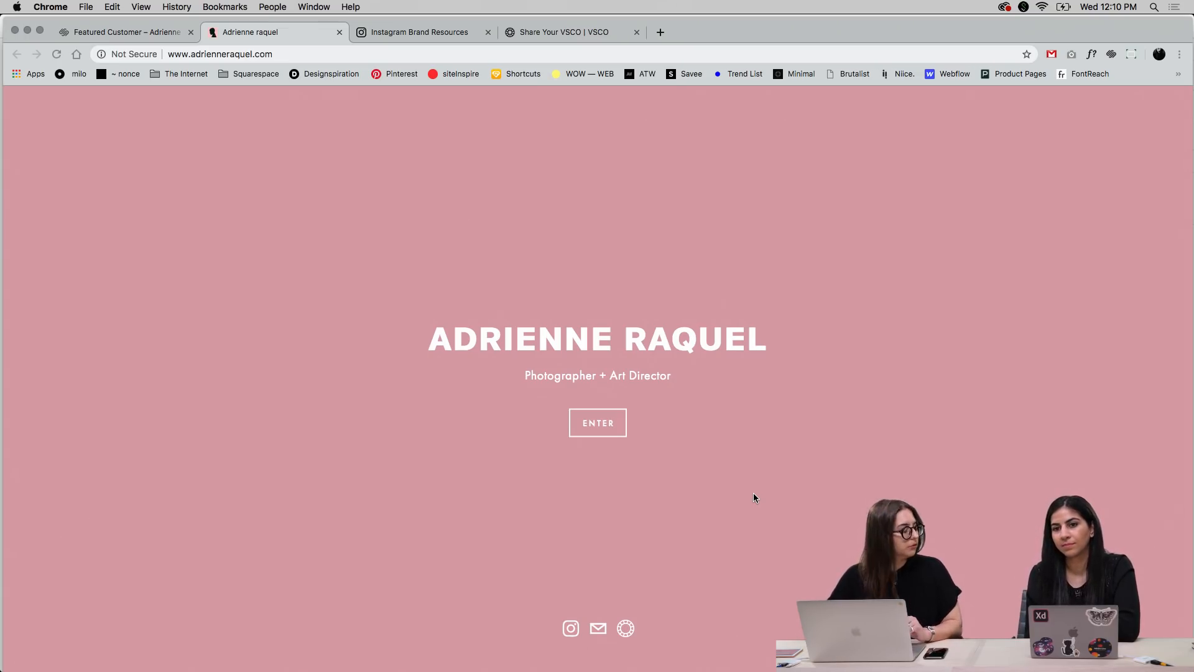
Open the Assets page of Instagram Brand Resources and examine the Glyph Icon download and its usage rules
left_click(427, 35)
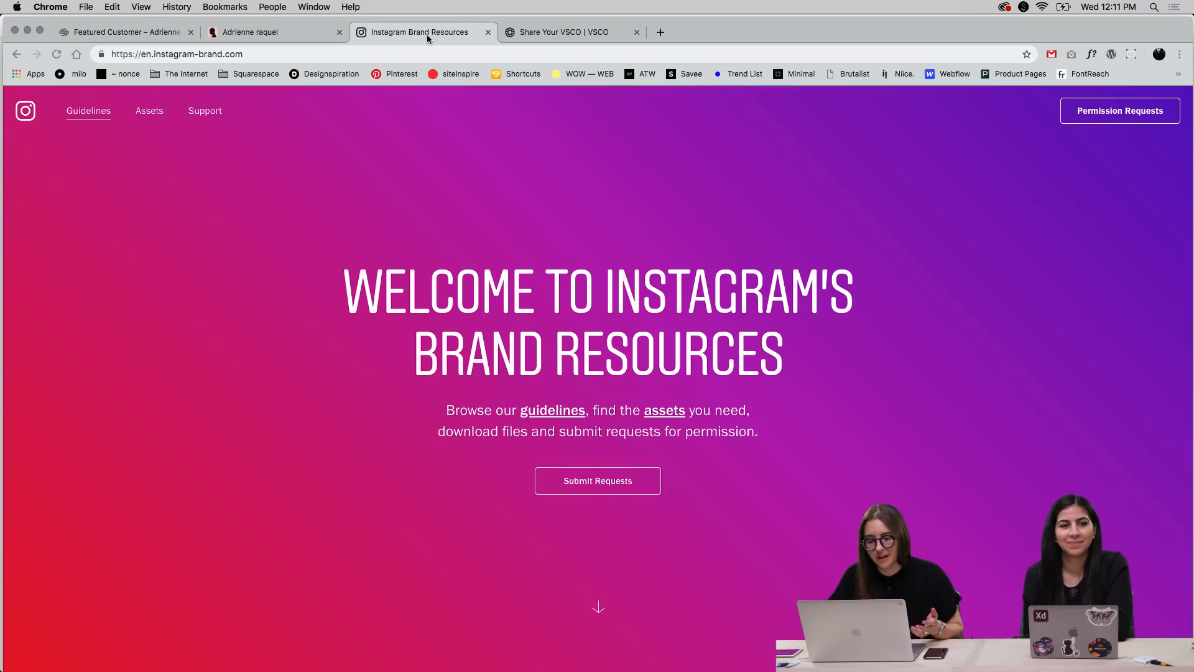
left_click(553, 31)
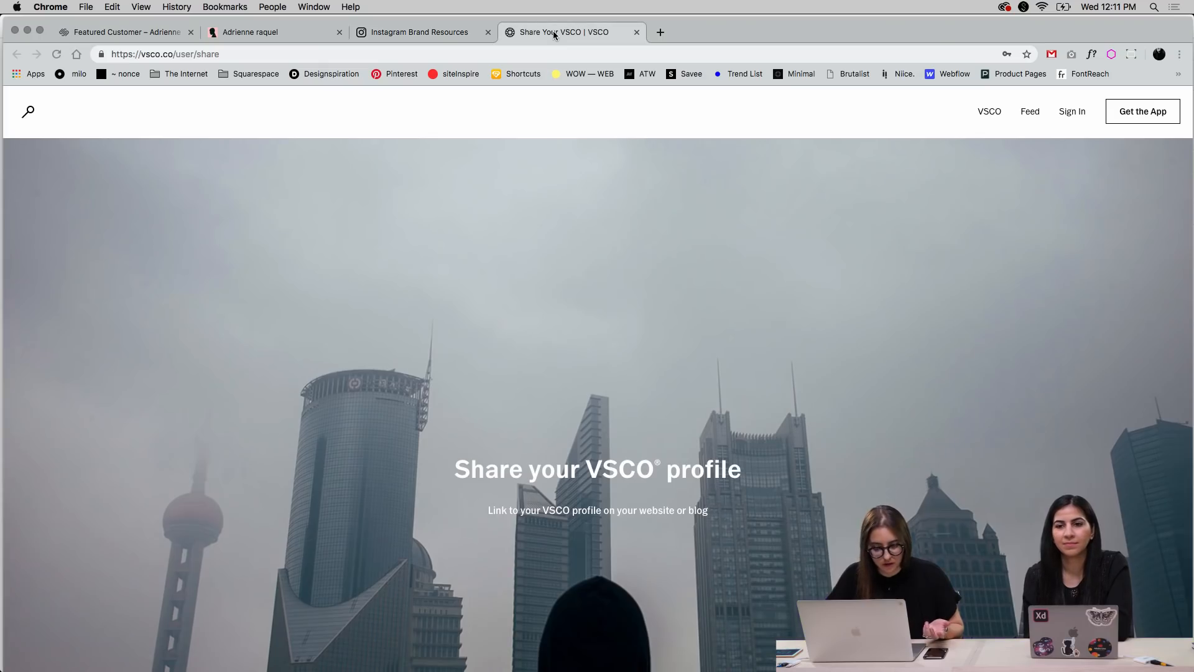
left_click(446, 38)
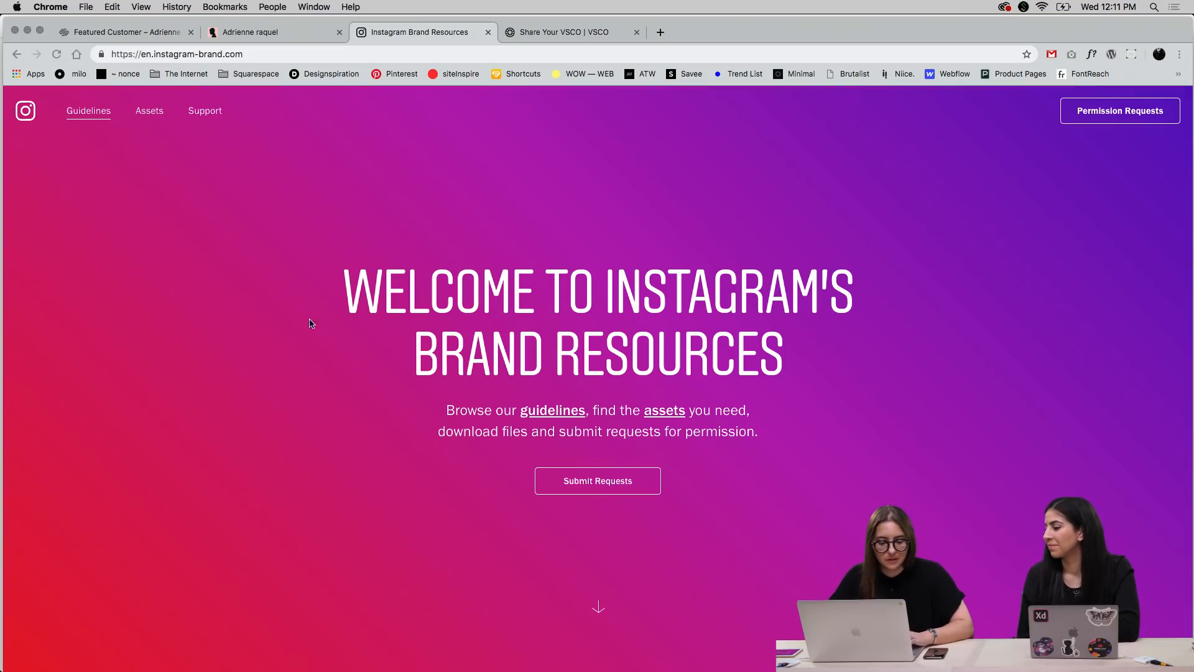
left_click(150, 112)
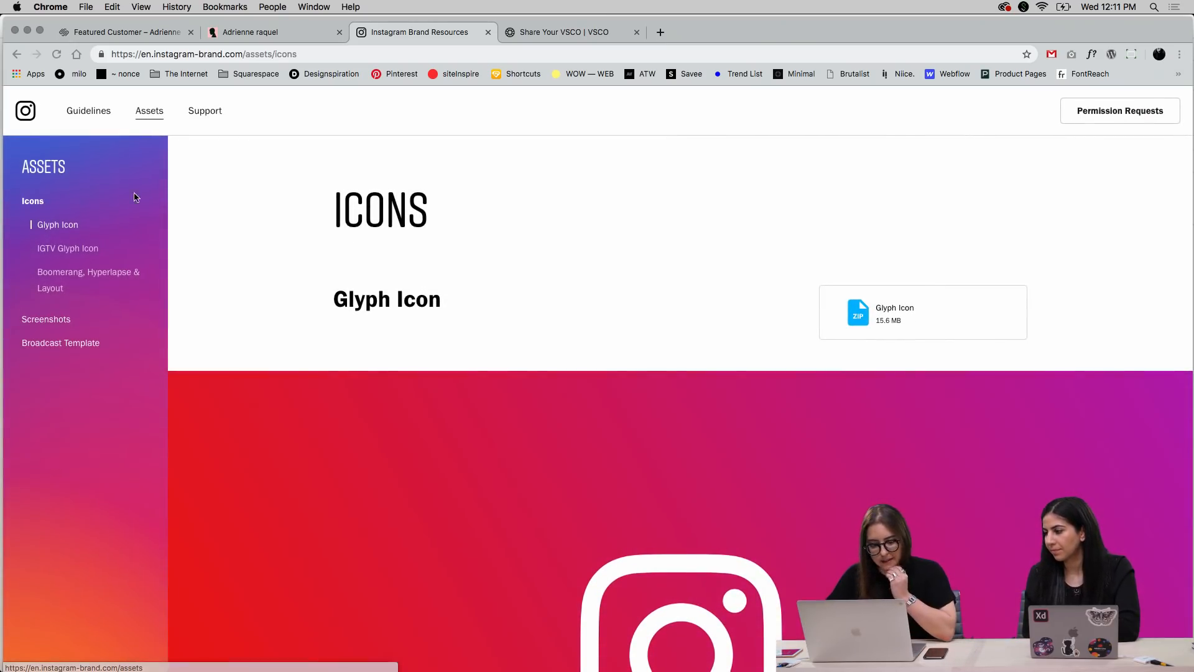
scroll(368, 256, "down", 5)
scroll(368, 256, "down", 15)
scroll(368, 256, "down", 15)
scroll(368, 255, "down", 3)
scroll(369, 255, "down", 5)
scroll(368, 256, "up", 20)
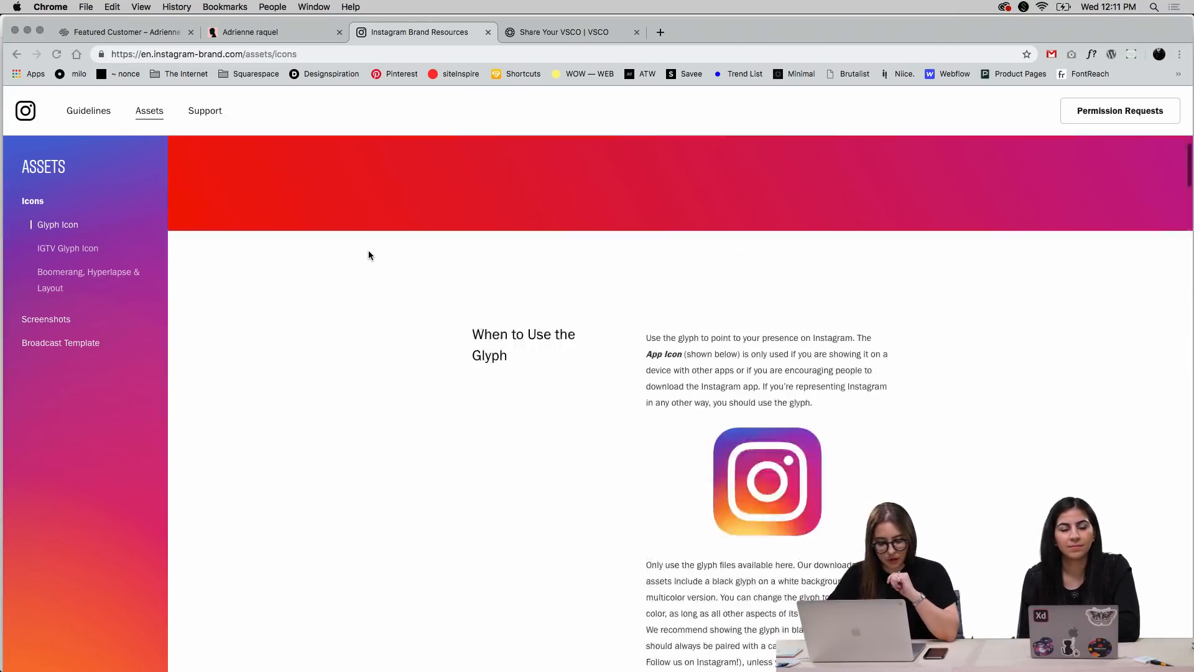
scroll(369, 255, "up", 10)
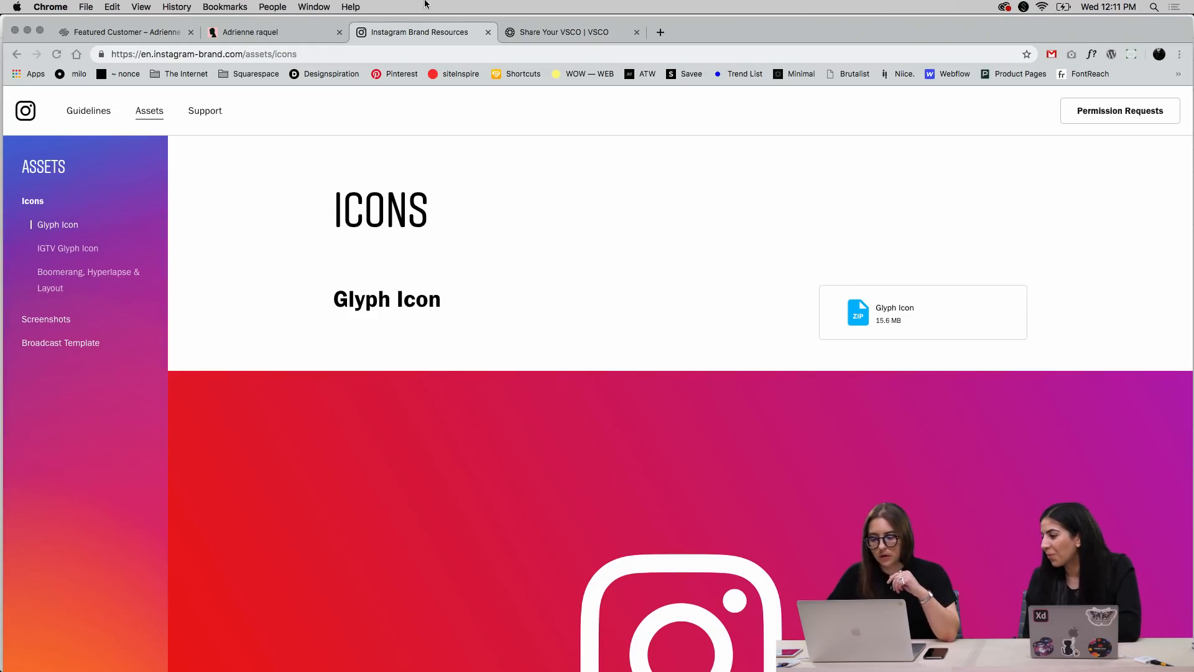
Download the VSCO logo zip file from the Share Your VSCO page and unpack it in Finder
left_click(538, 32)
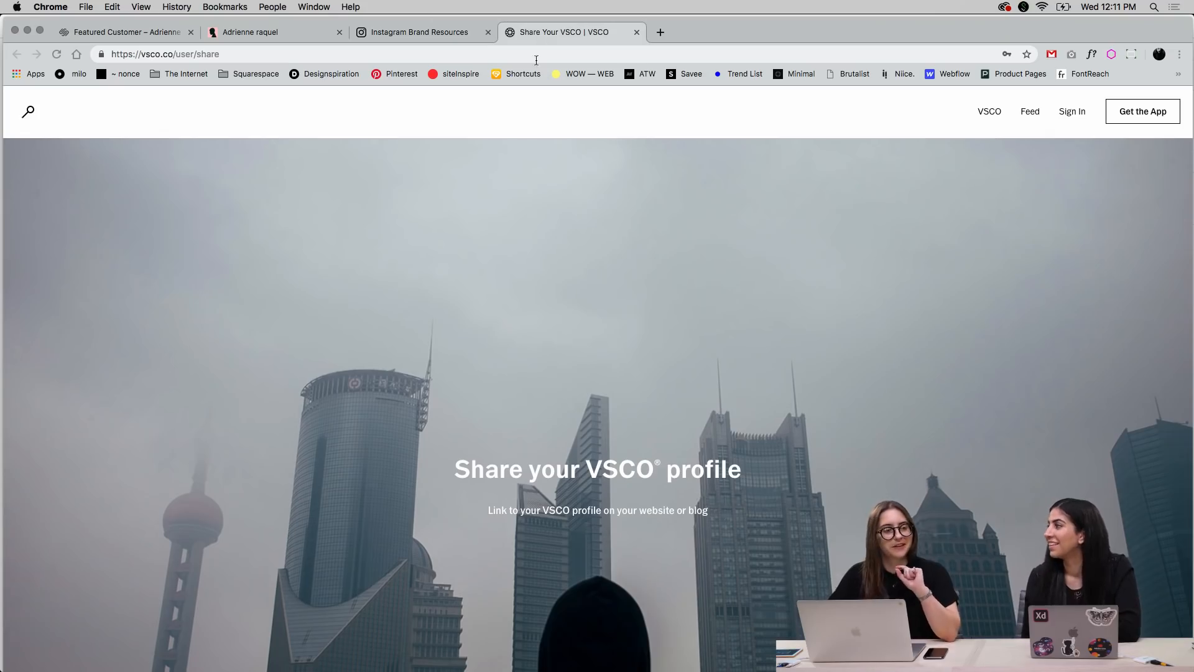
scroll(505, 235, "down", 10)
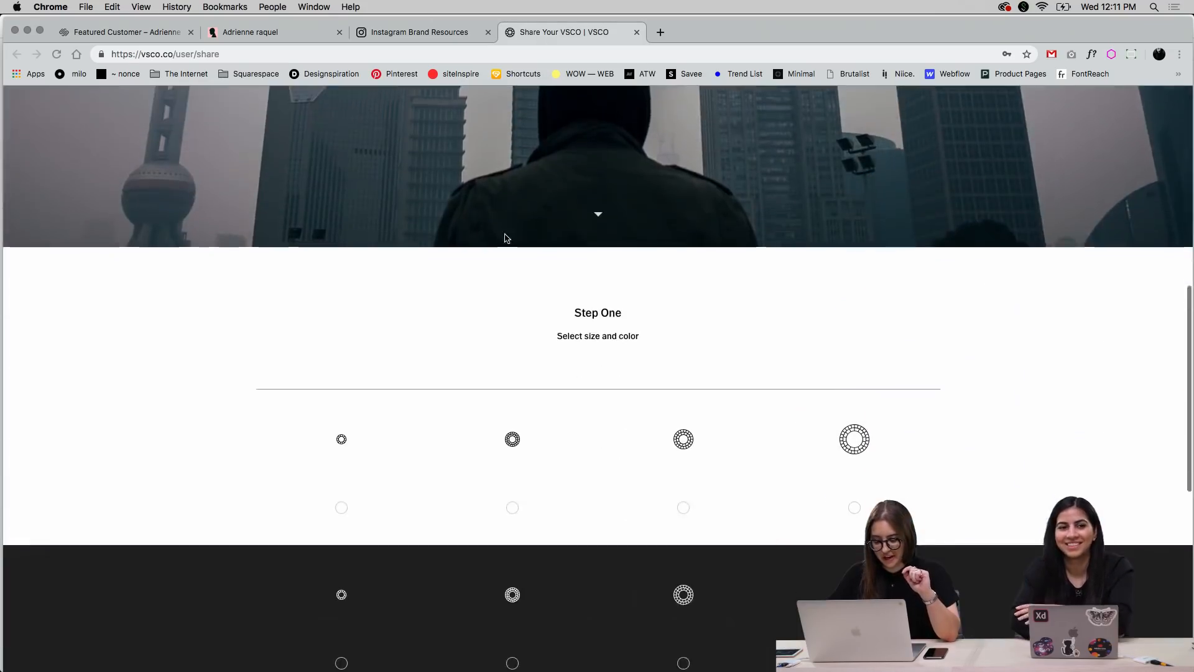
scroll(505, 237, "down", 3)
scroll(675, 300, "down", 3)
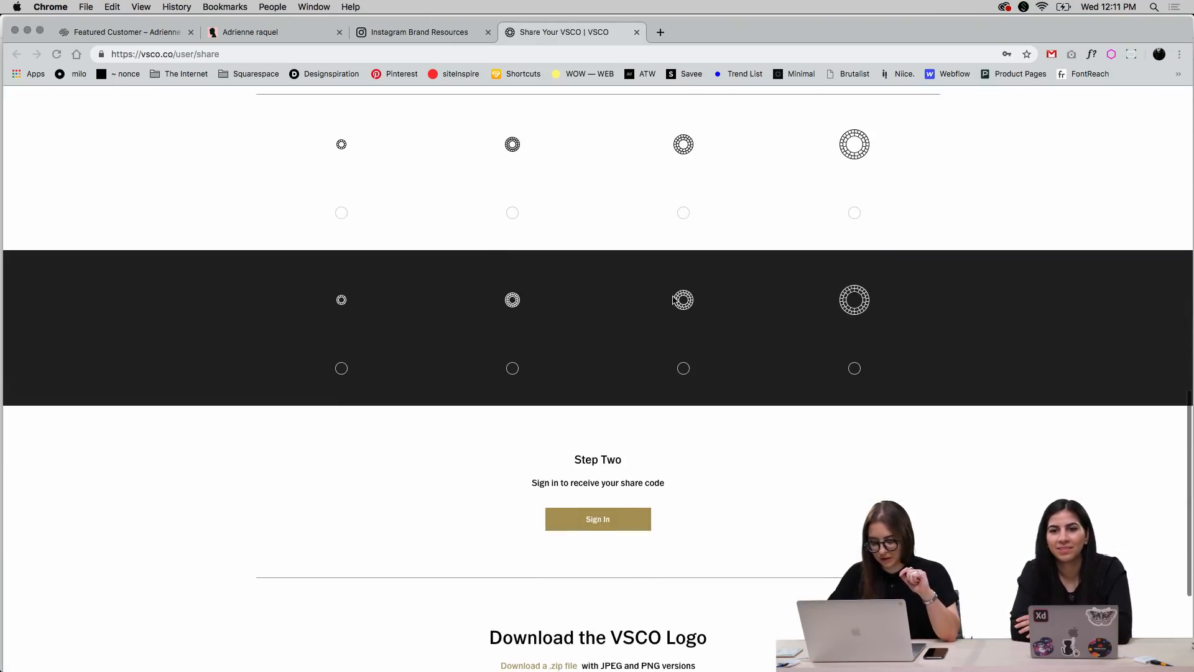
scroll(674, 300, "down", 4)
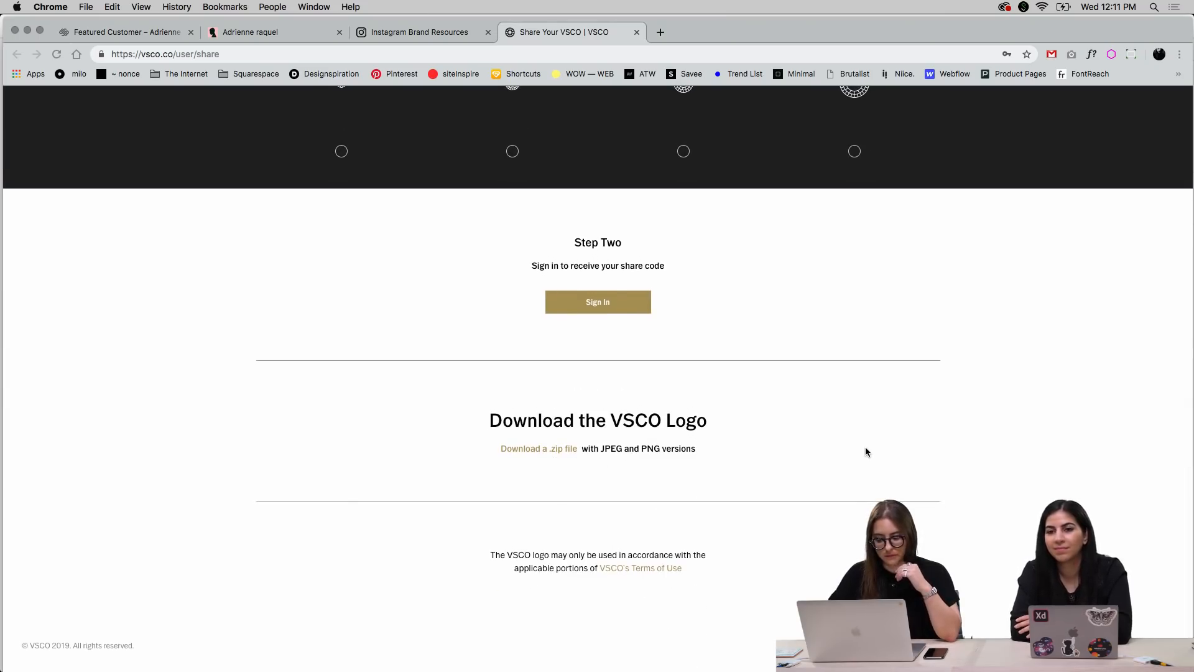
left_click(561, 454)
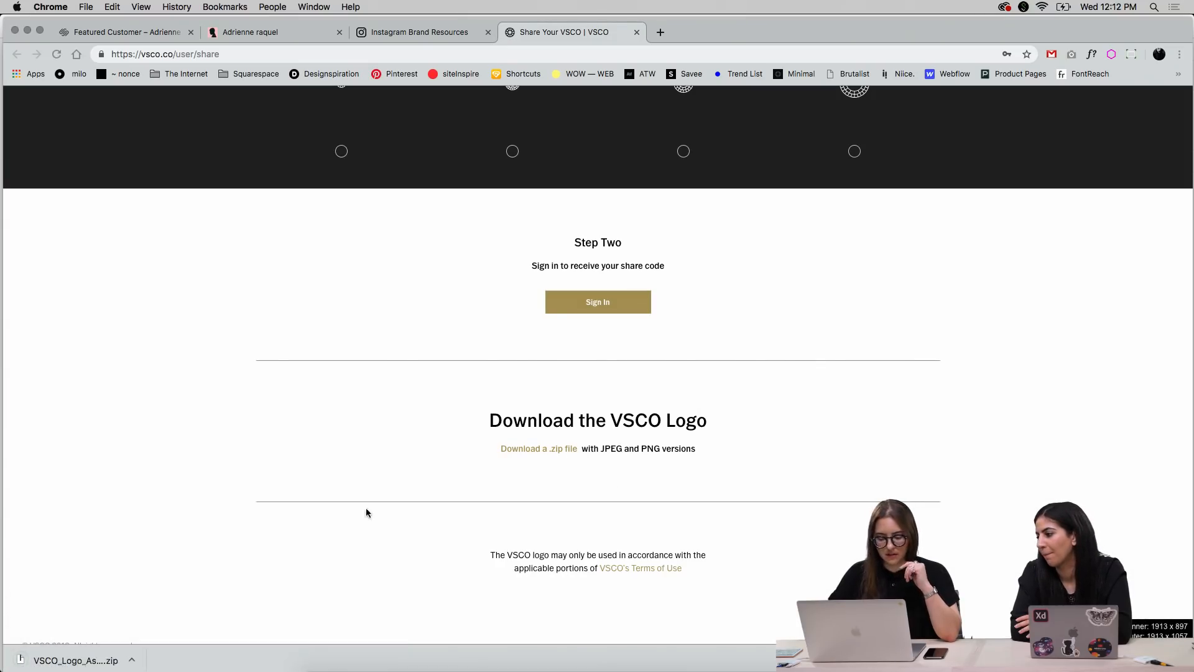
left_click(115, 654)
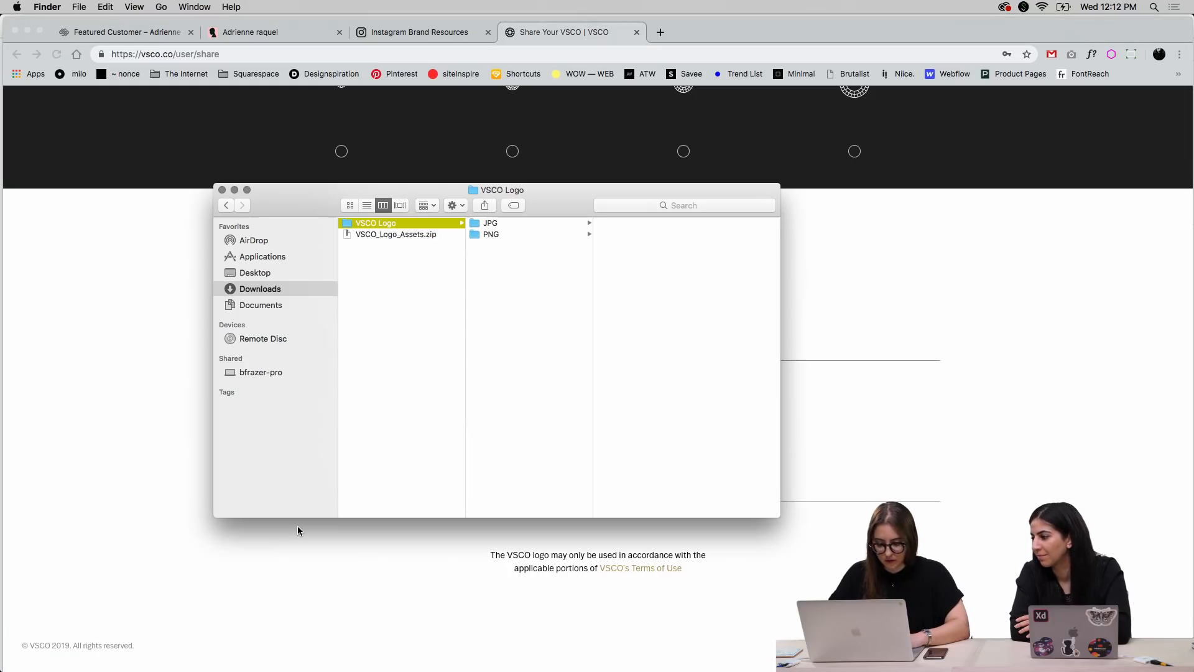
left_click(527, 224)
left_click(610, 224)
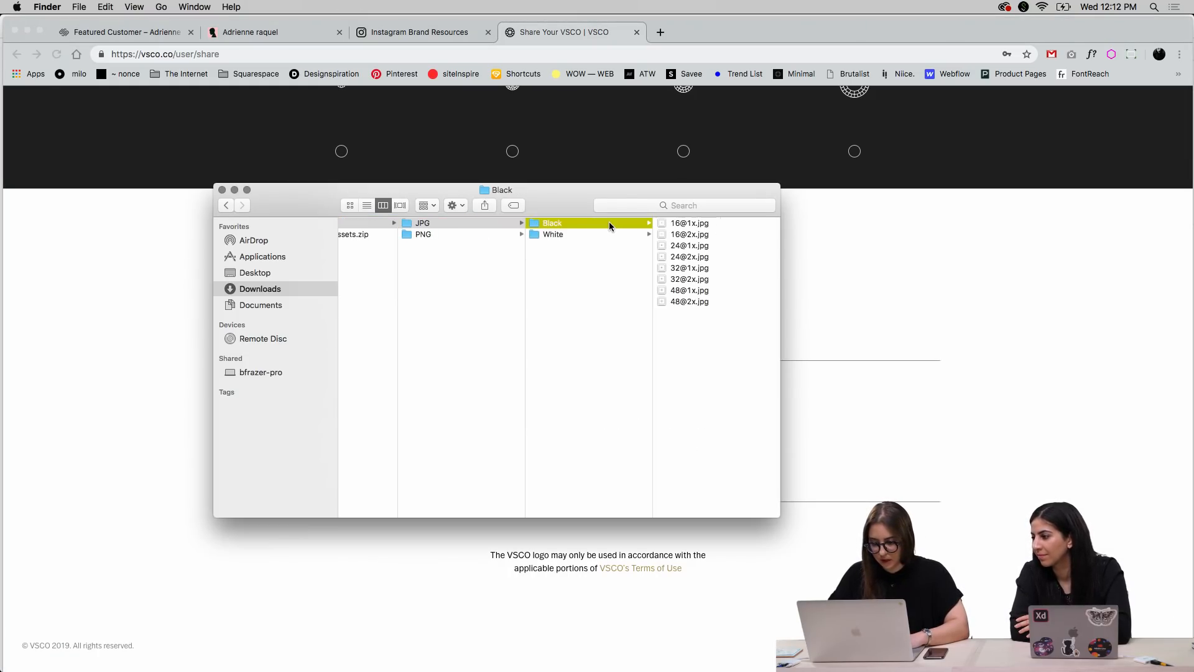
key("Right")
key("space")
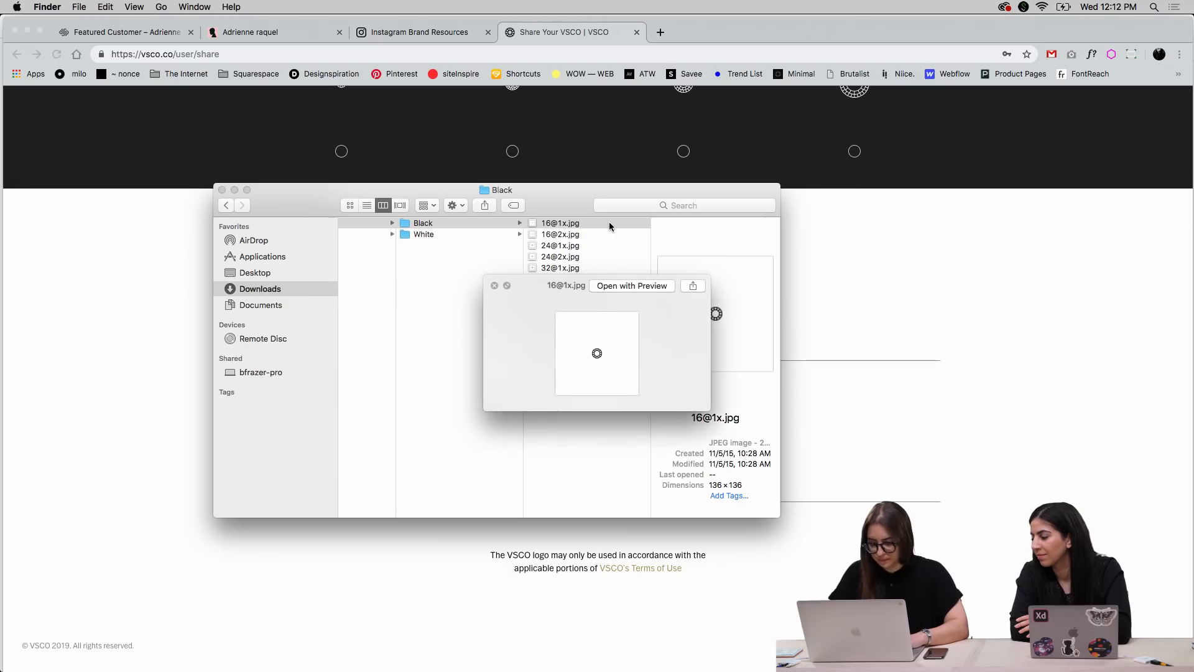
key("Down")
key("Down")
key("Down")
key("Down")
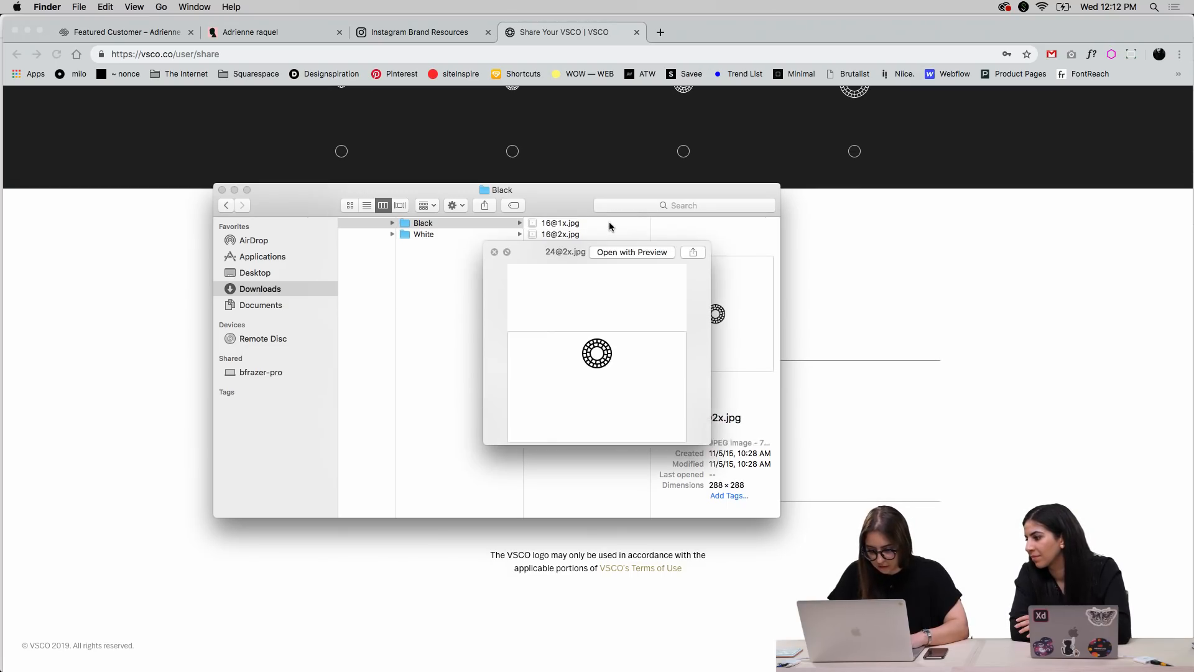
key("Down")
key("Down")
key("Down")
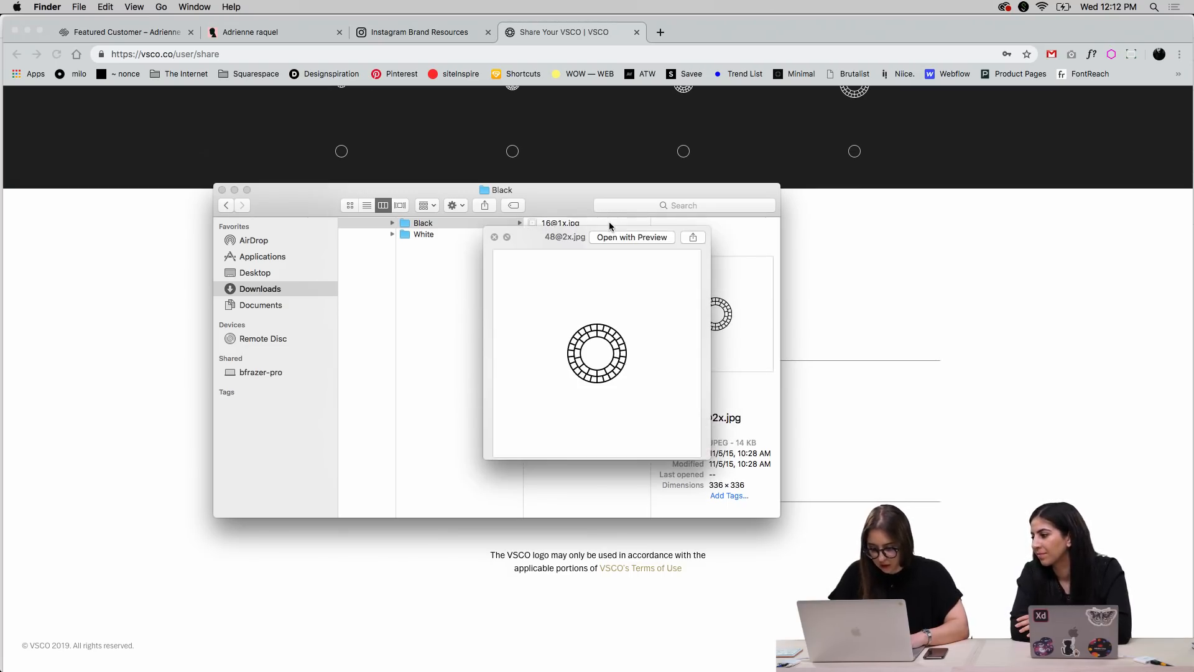
key("Up")
key("Up")
key("Up")
key("Up")
key("Up")
key("Up")
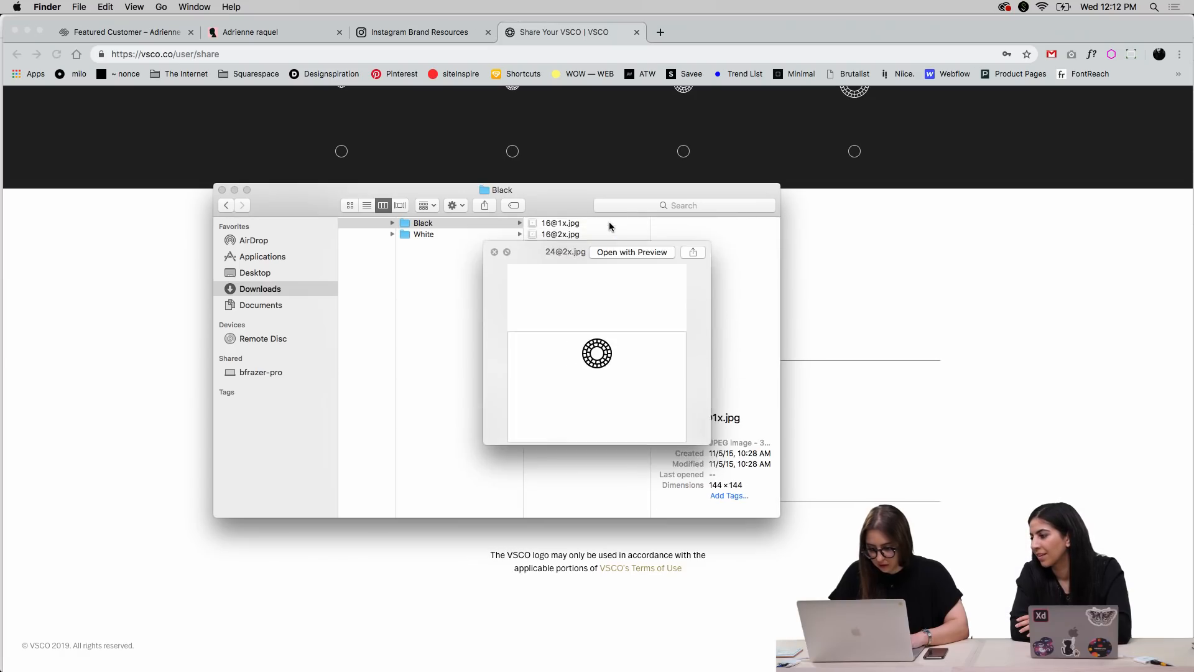
key("Up")
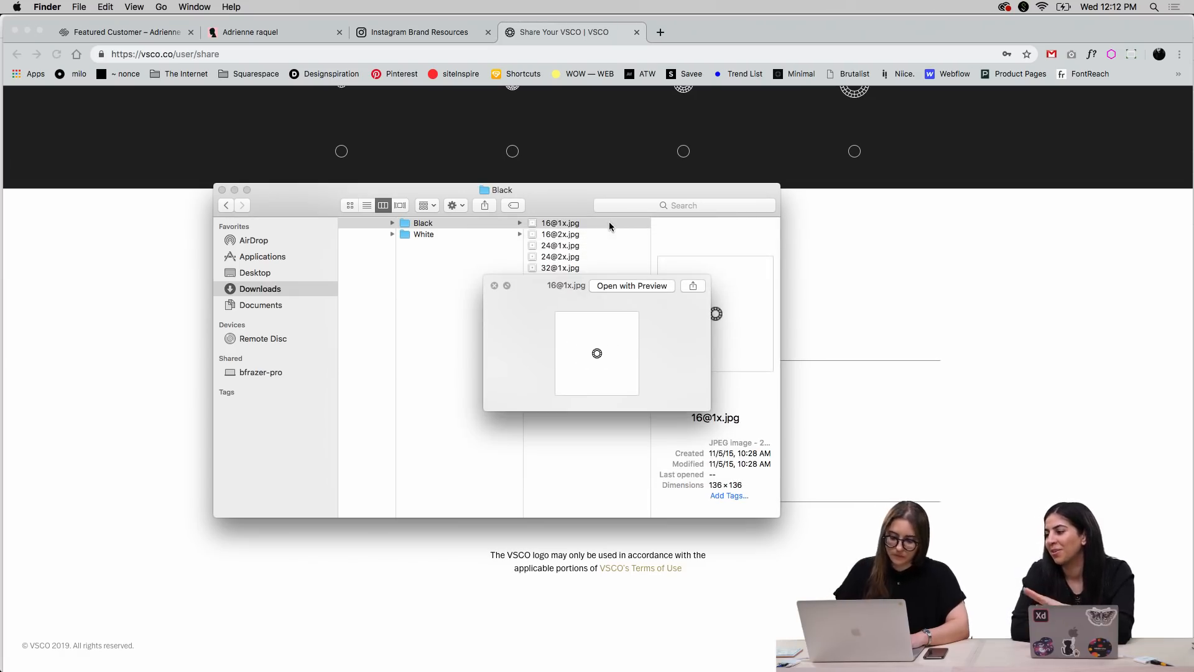
key("Left")
key("Down")
key("Right")
key("Down")
key("Down")
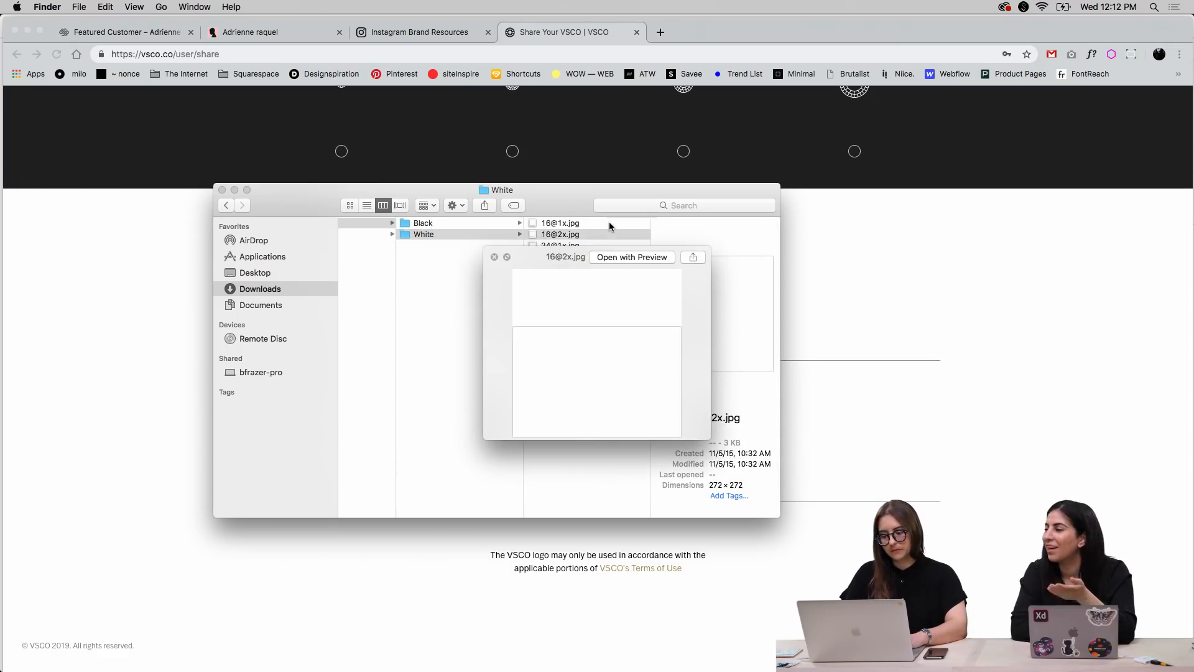
key("Down")
key("Down")
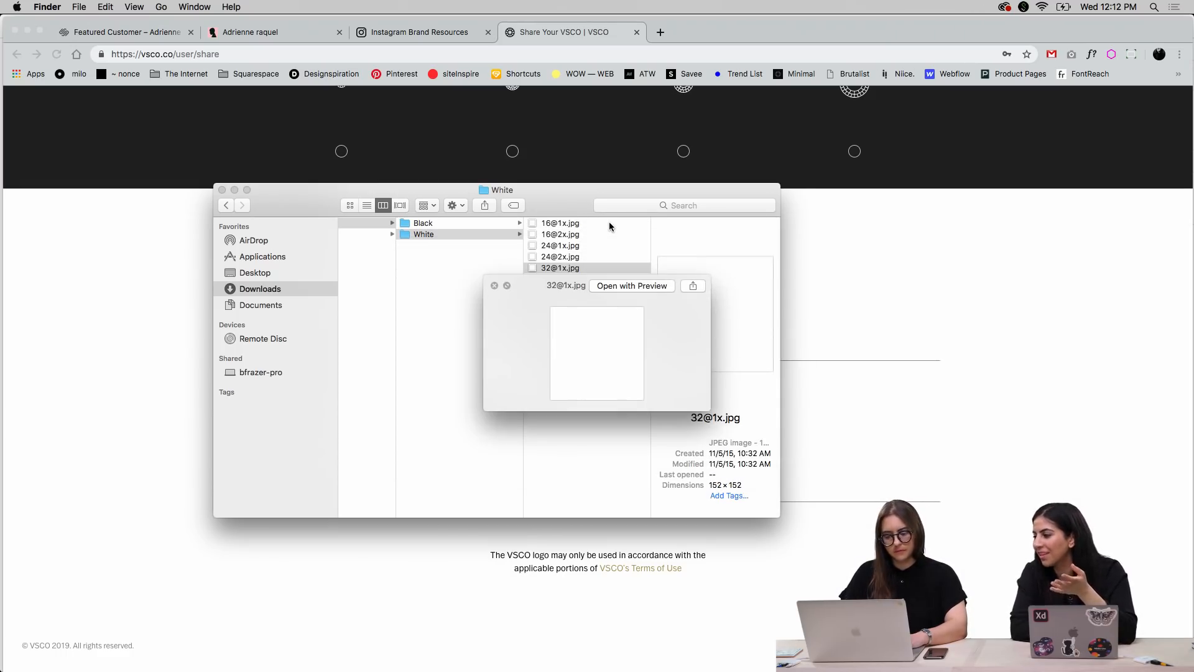
key("space")
key("Left")
key("Left")
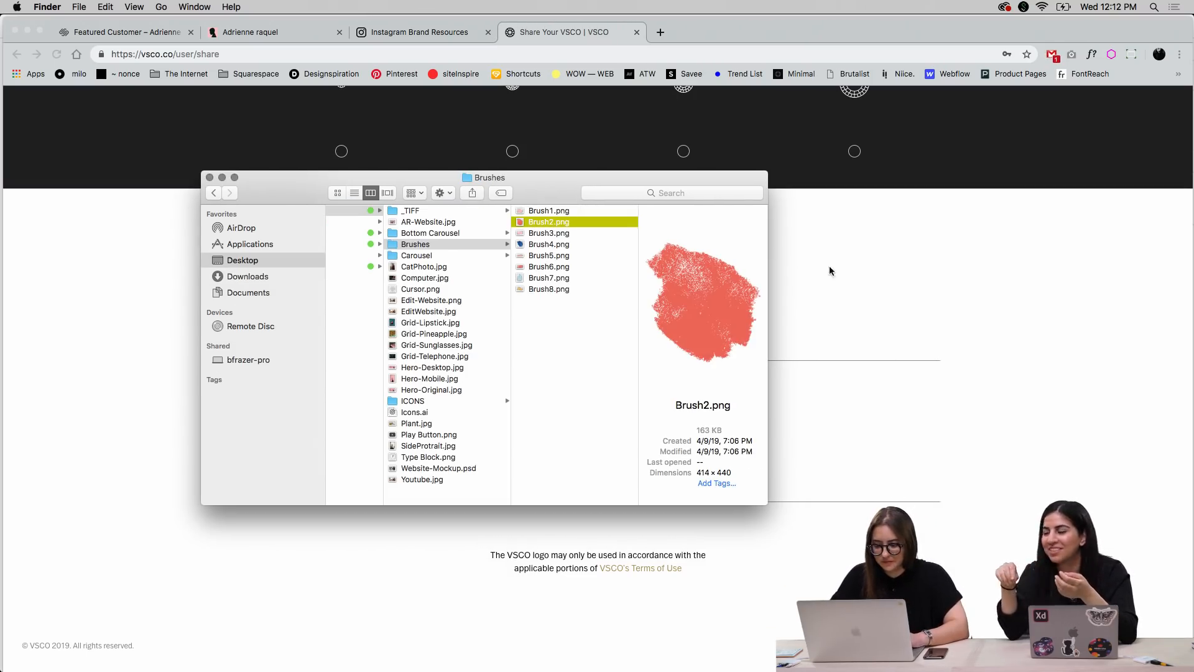
left_click(830, 271)
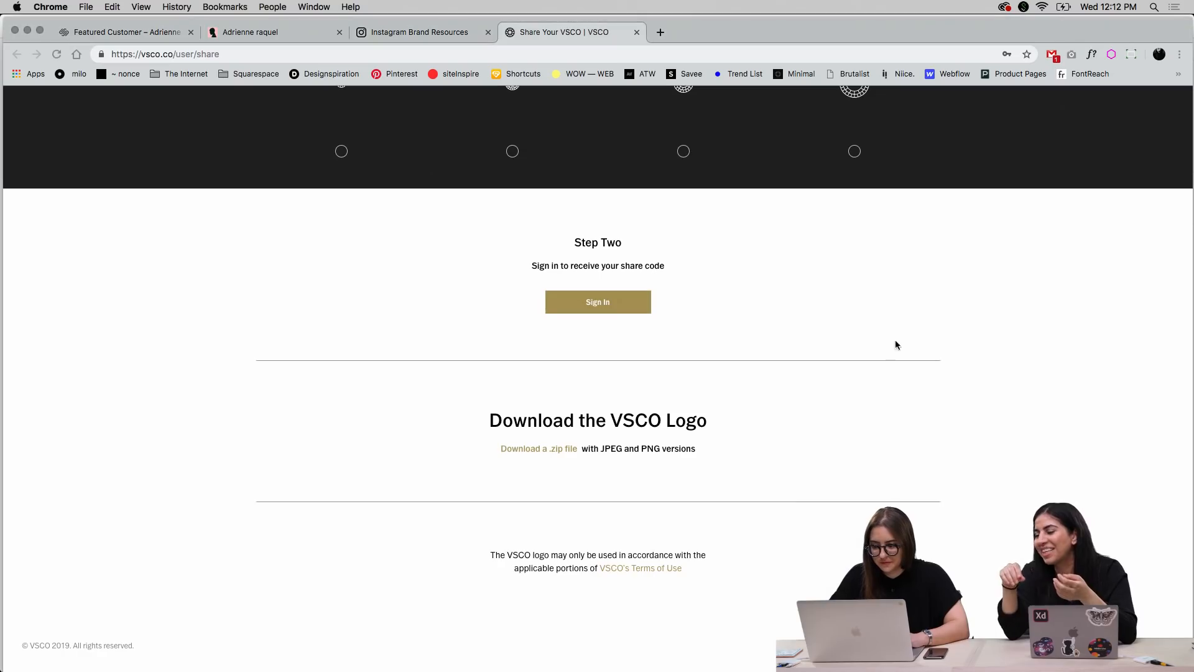
Examine the VSCO logo sizes and colors offered under Step One and the download section on the Share Your VSCO page
scroll(916, 344, "up", 10)
scroll(916, 345, "up", 10)
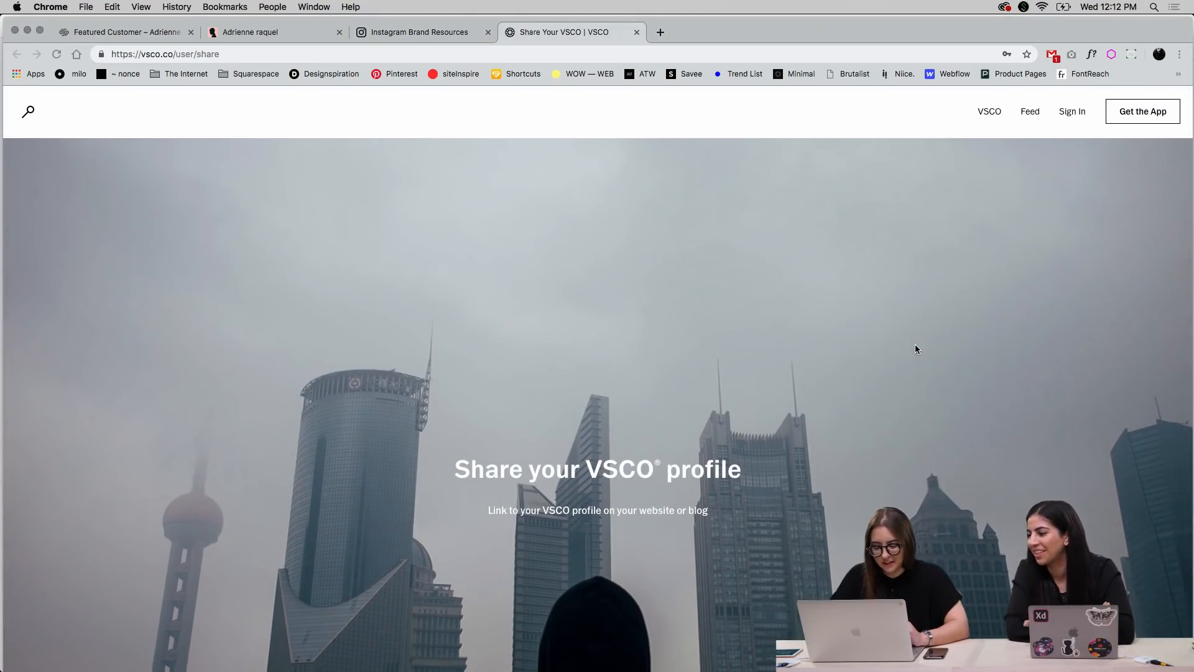
scroll(916, 346, "down", 2)
scroll(916, 346, "up", 2)
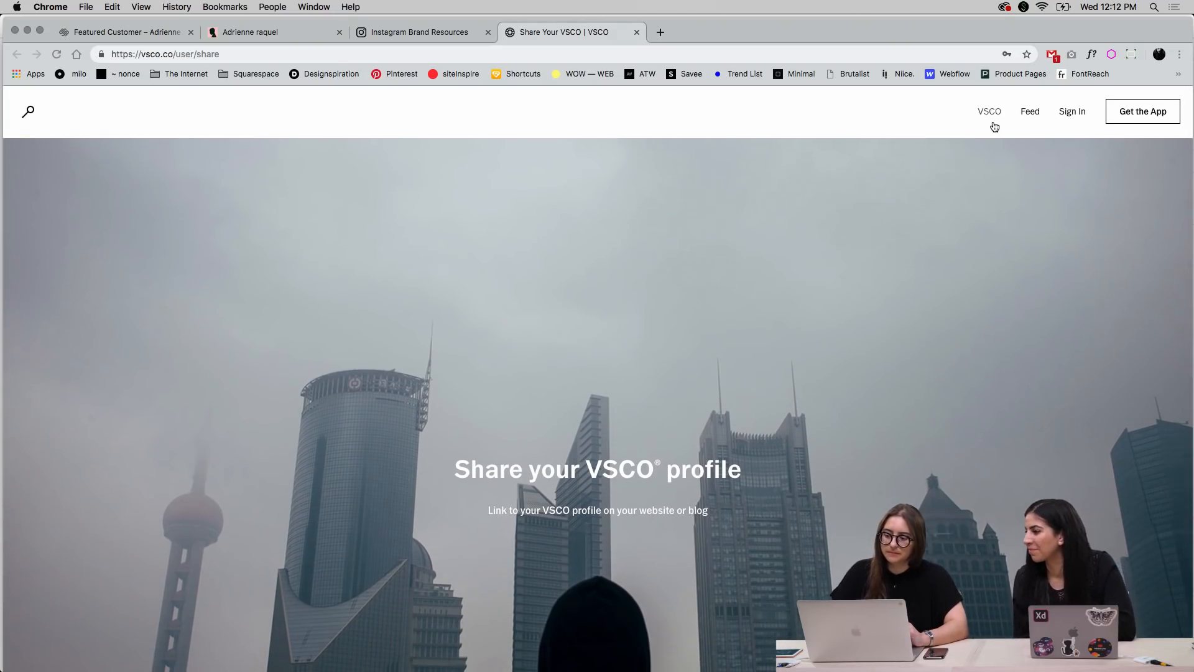
scroll(882, 391, "down", 10)
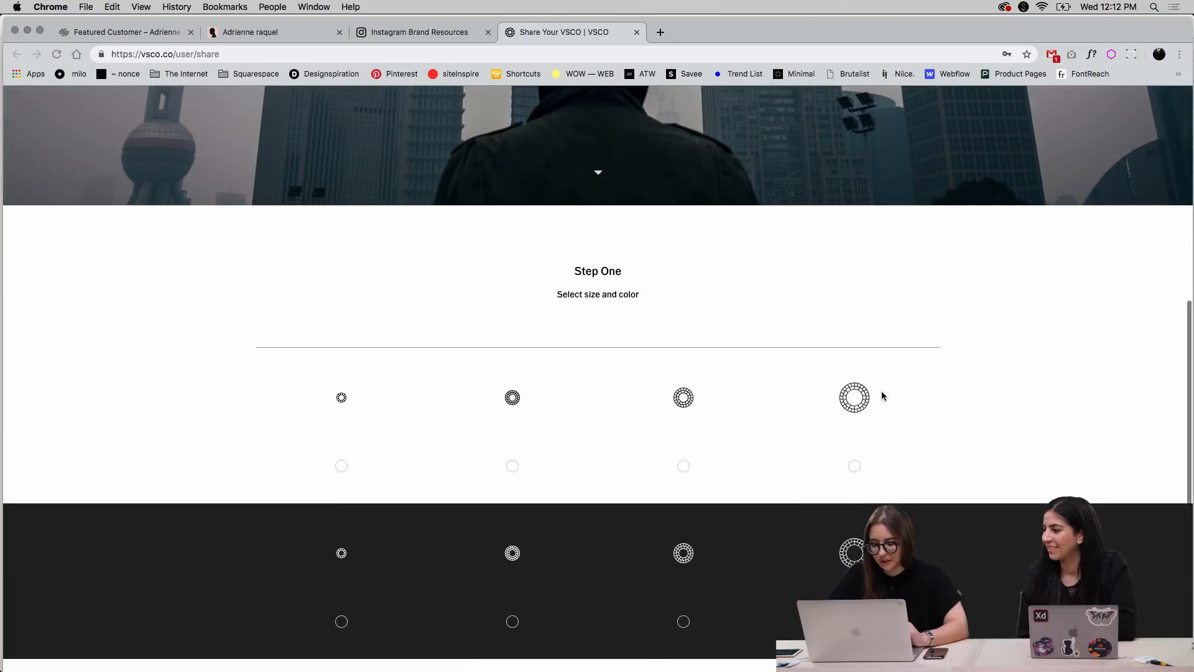
scroll(939, 407, "down", 2)
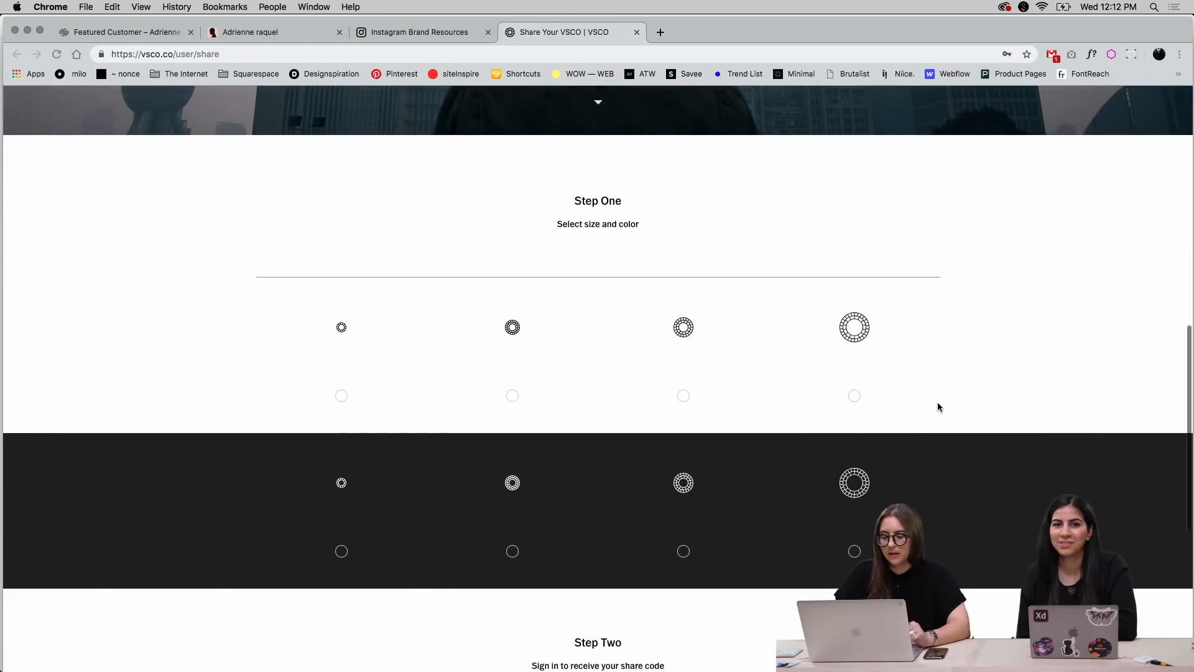
scroll(938, 407, "down", 2)
scroll(938, 407, "down", 2)
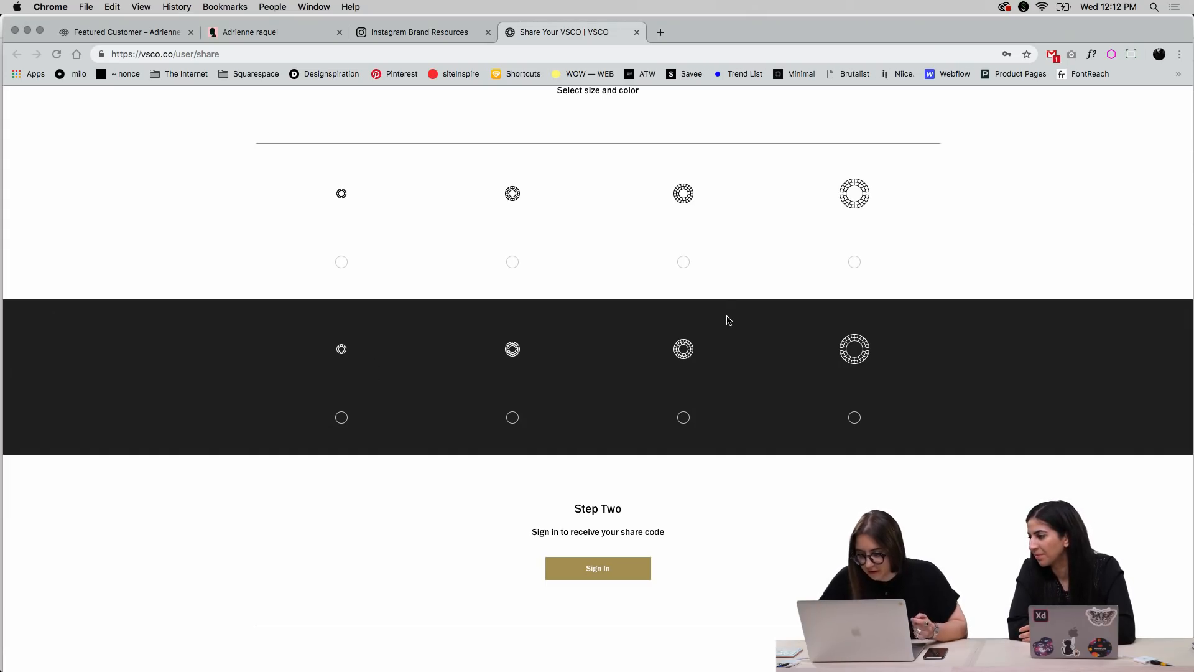
scroll(729, 320, "down", 3)
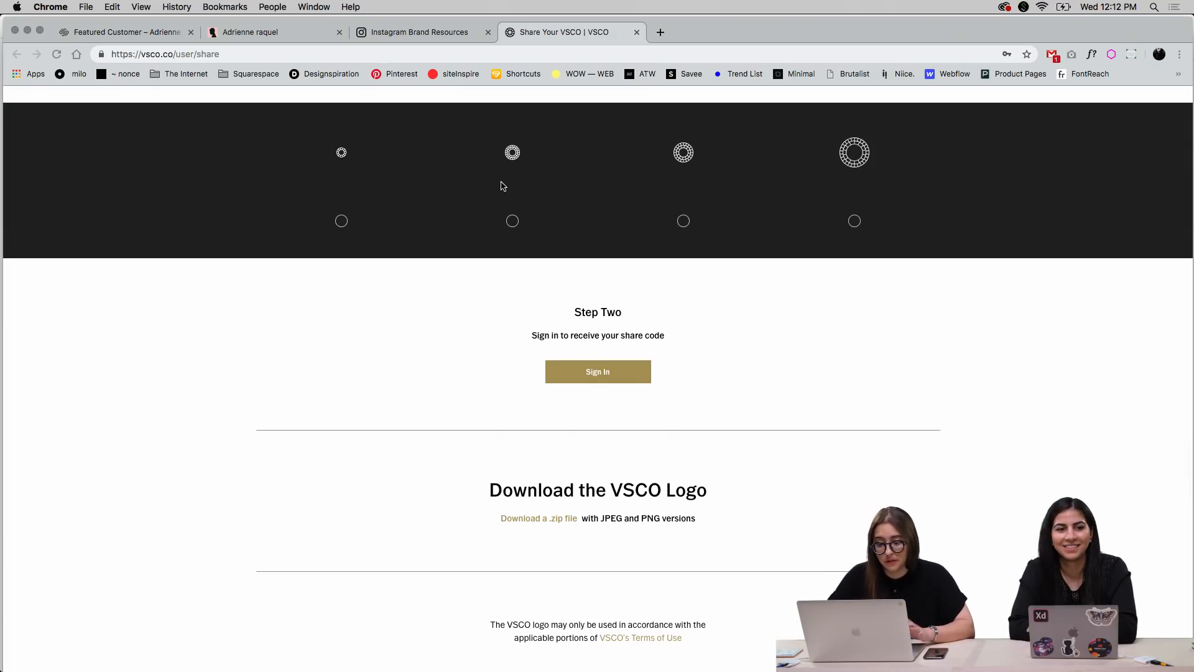
Switch to Illustrator and create a new 1000 x 1000 px document with one artboard
key("ctrl+Up")
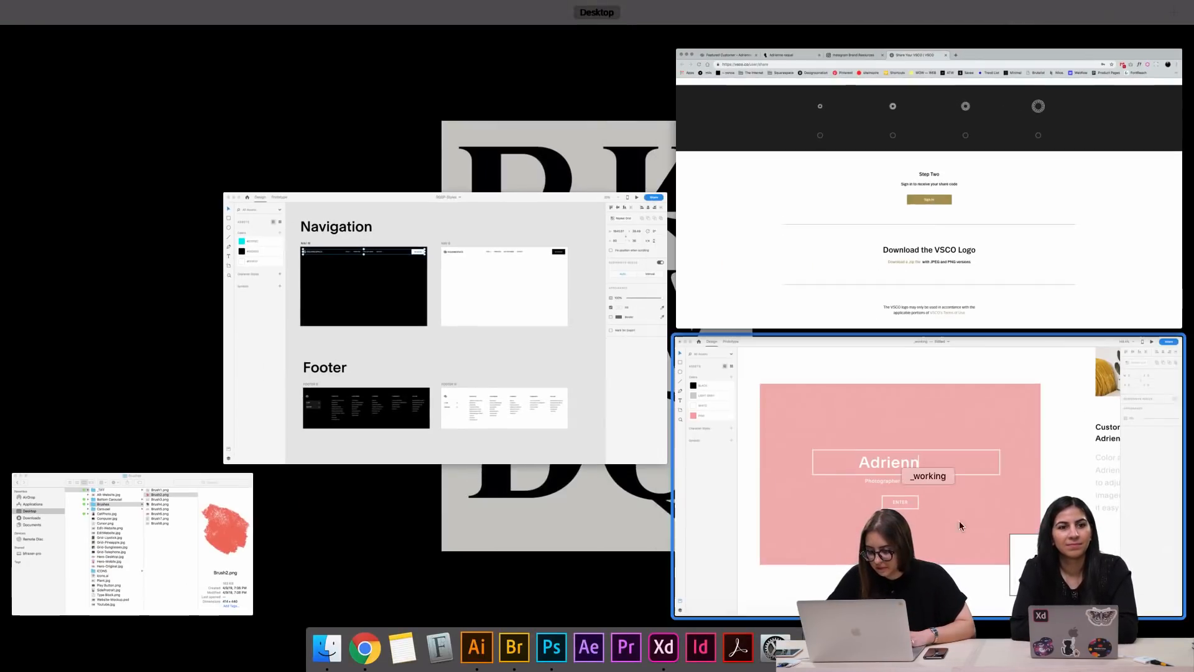
left_click(860, 478)
mouse_move(536, 665)
left_click(472, 643)
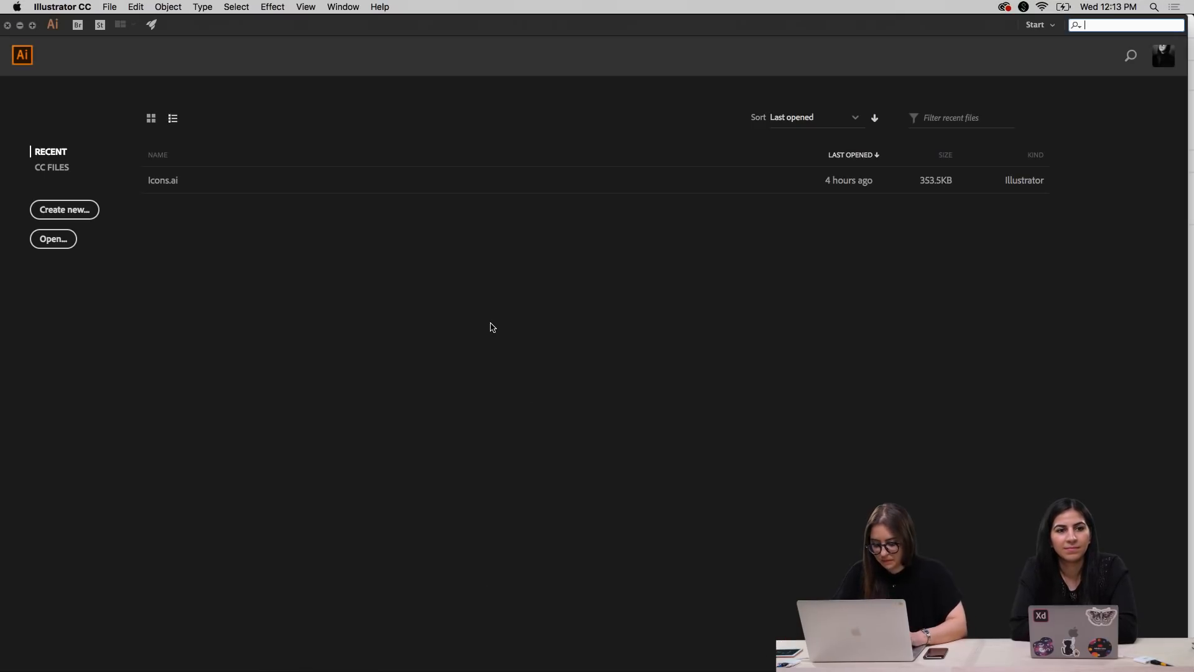
key("super+n")
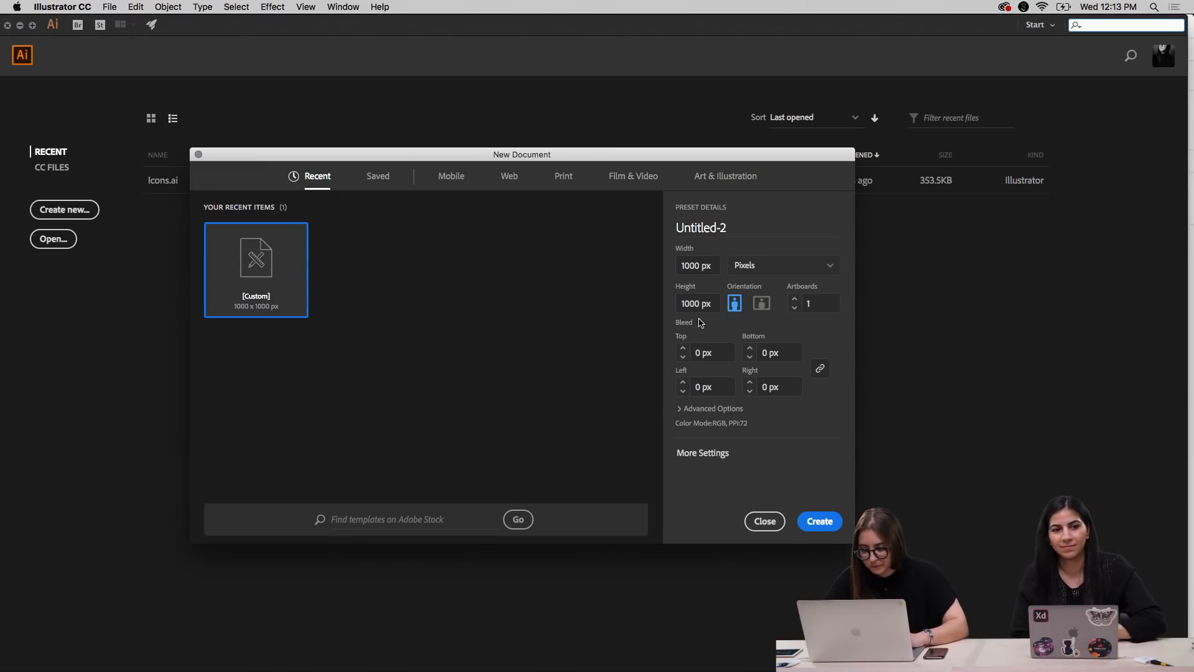
left_click(820, 522)
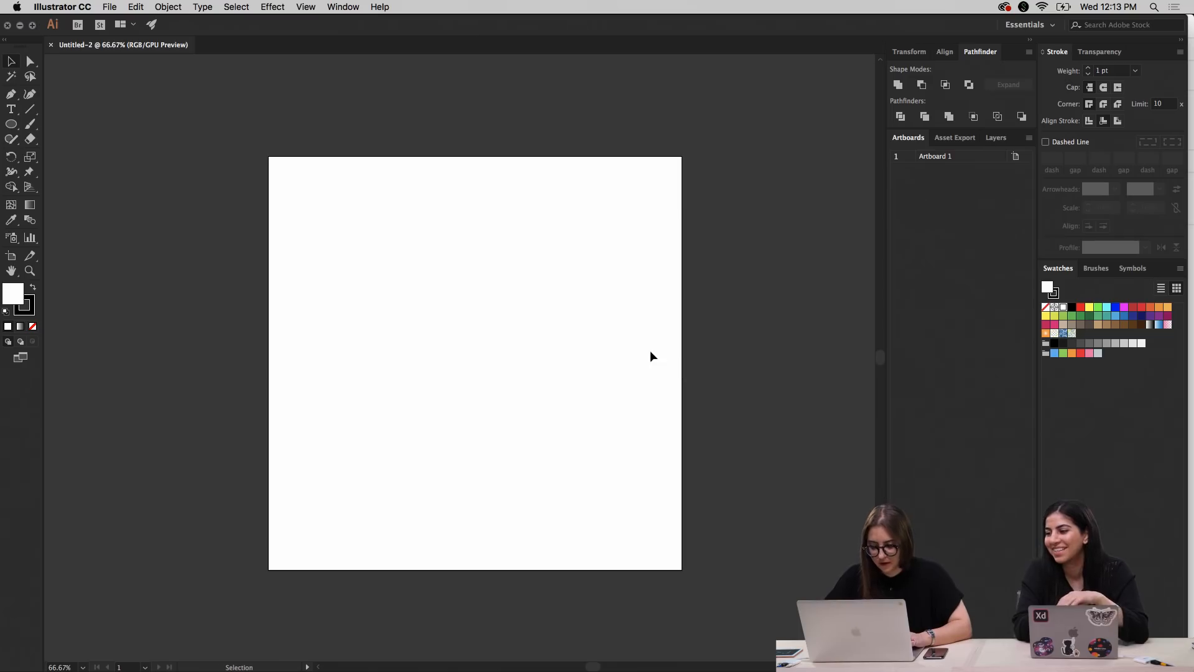
Widen the artboard into a landscape format about one and a half times as wide as it is tall
scroll(592, 350, "right", 3)
key("shift+o")
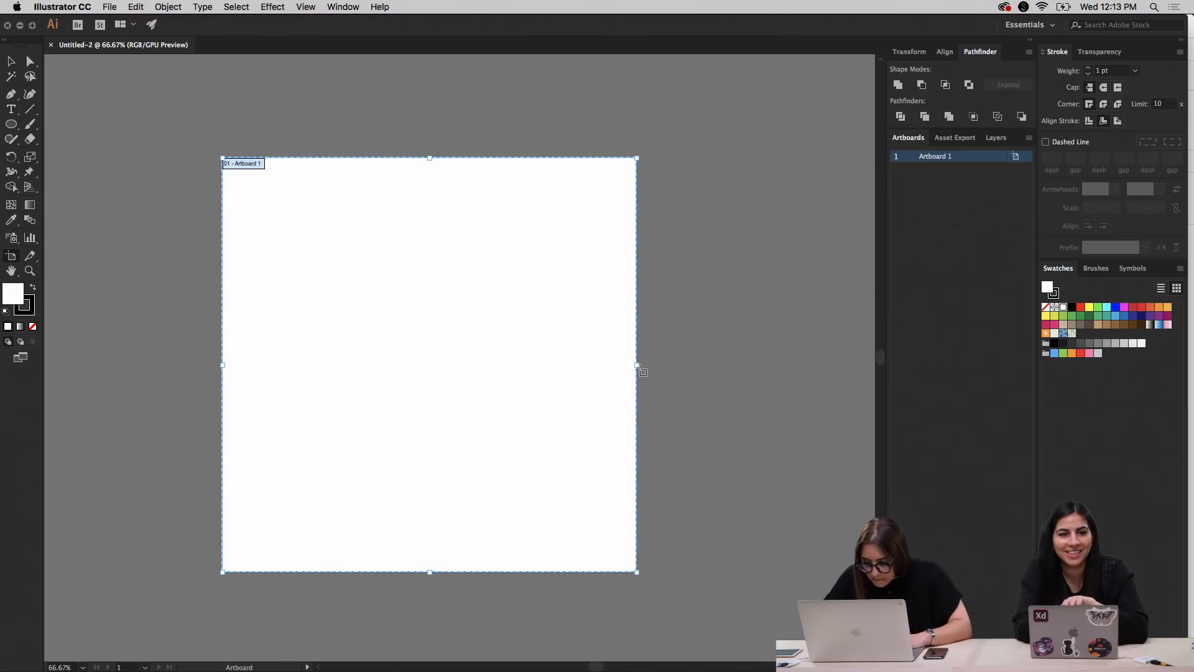
left_click_drag(636, 364, 857, 364)
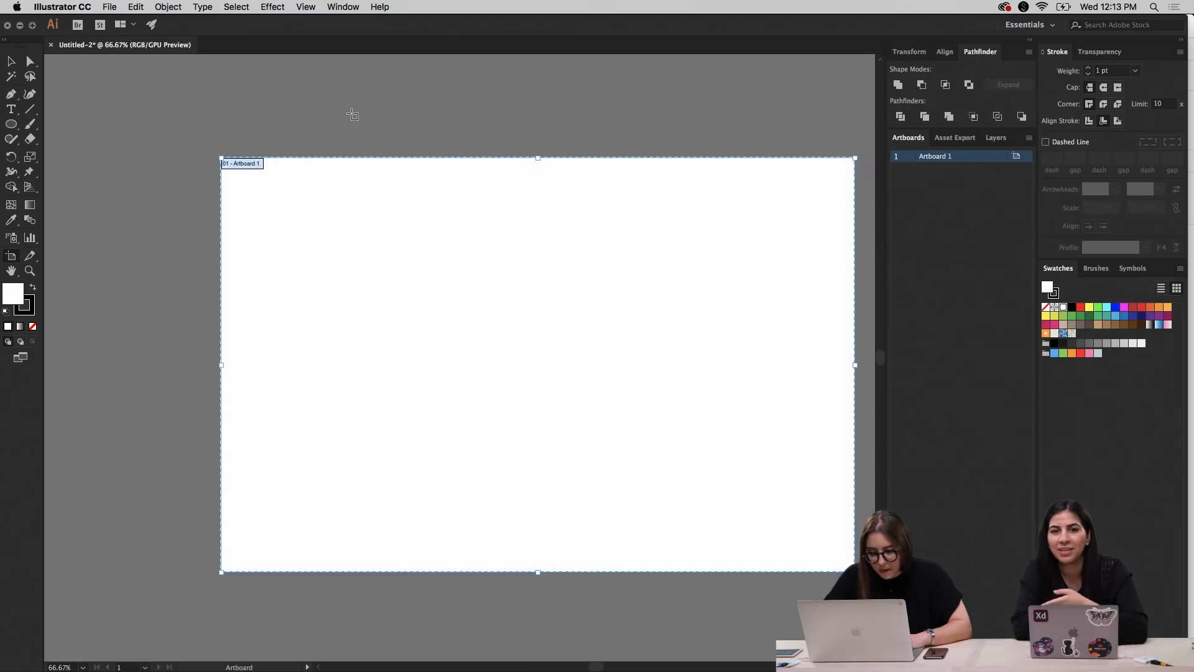
scroll(350, 113, "right", 3)
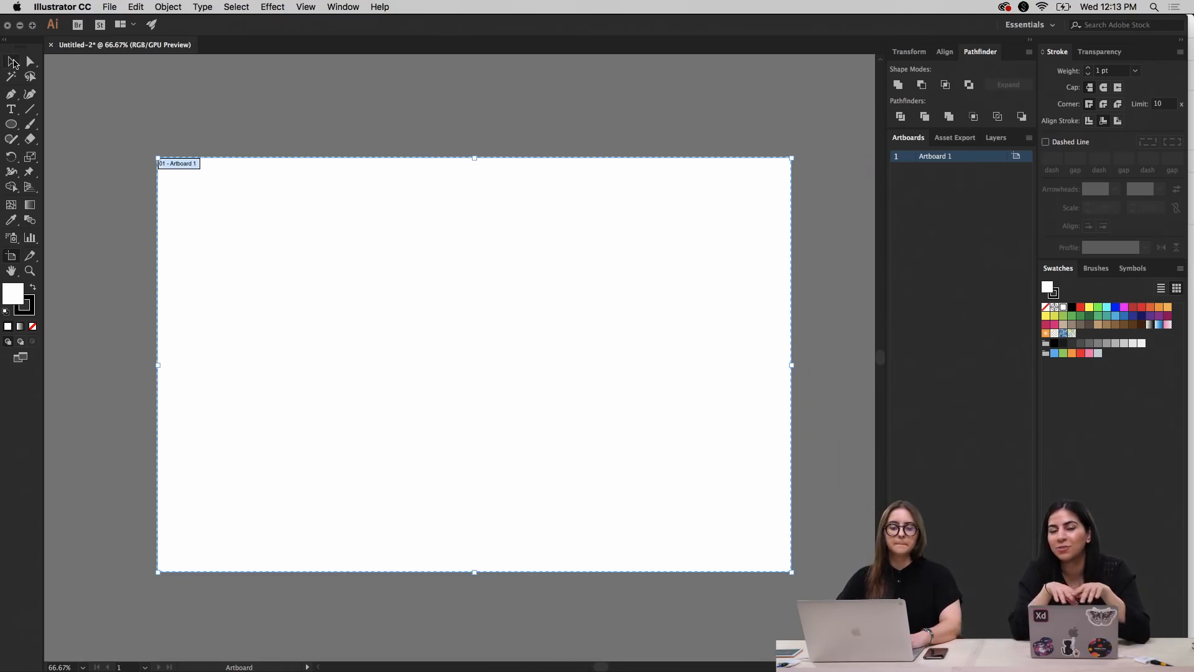
key("Escape")
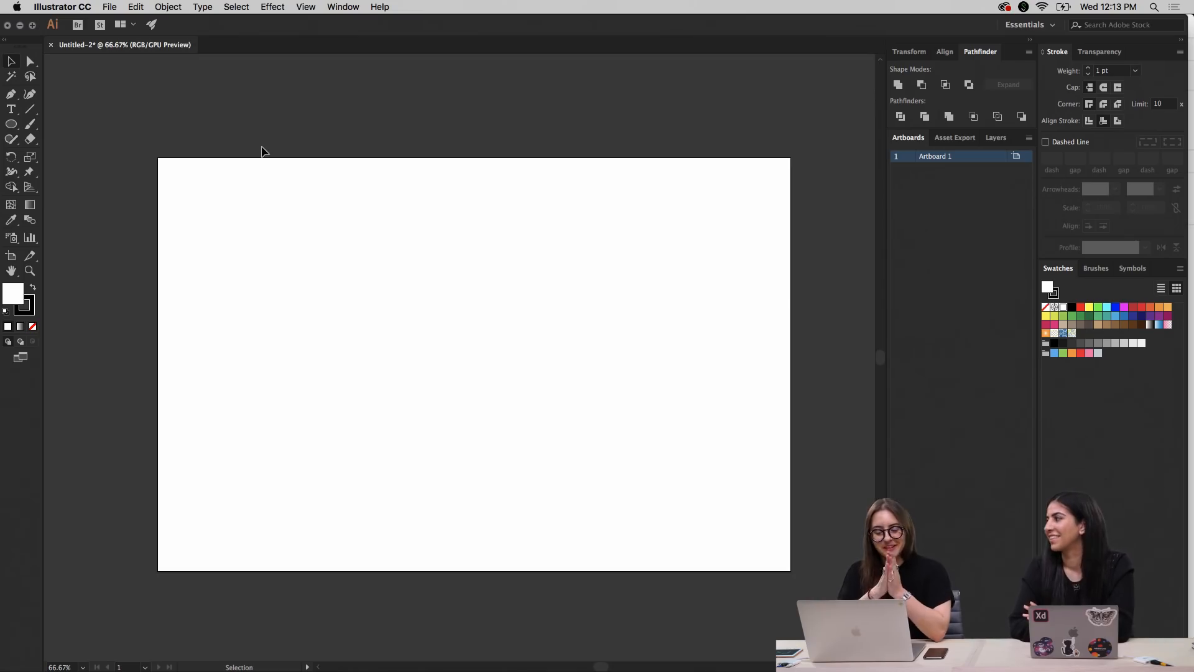
Check the three social icons on the photographer's pink website in Chrome, and return to the Illustrator document
key("ctrl+Up")
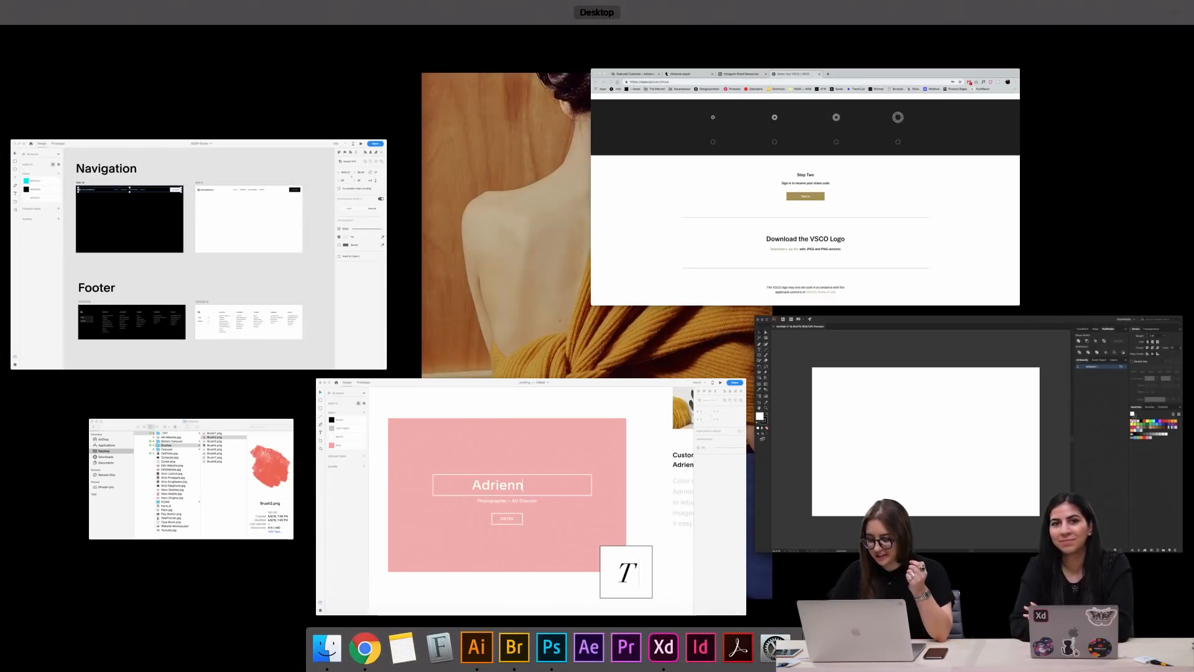
left_click(762, 281)
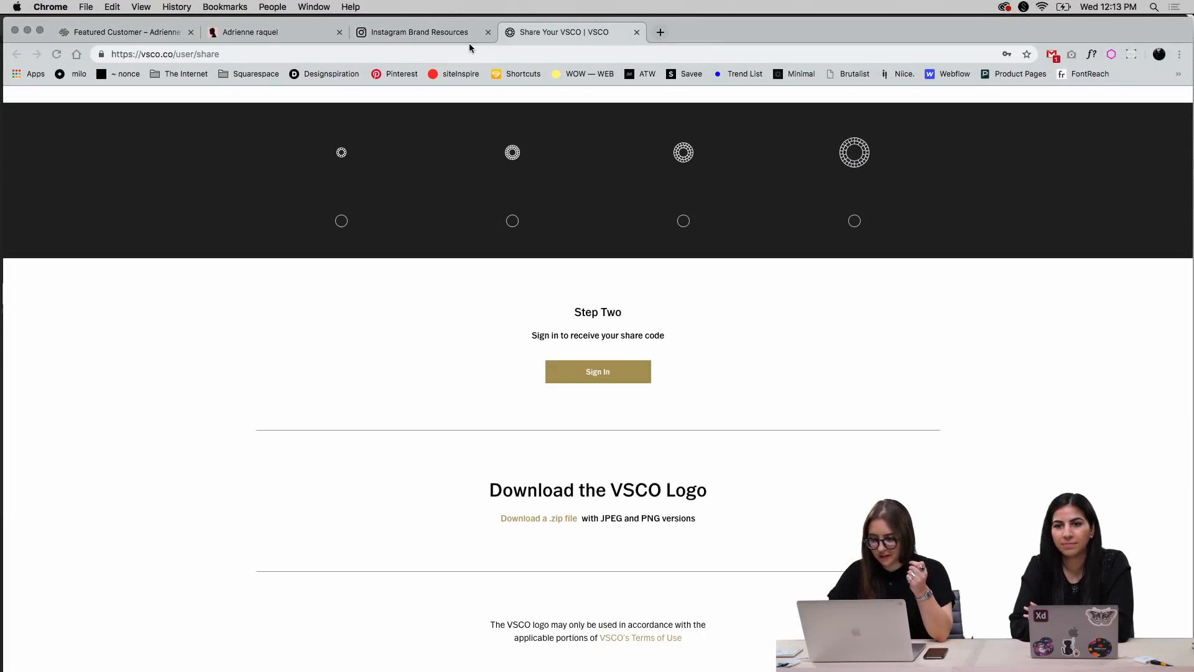
left_click(305, 34)
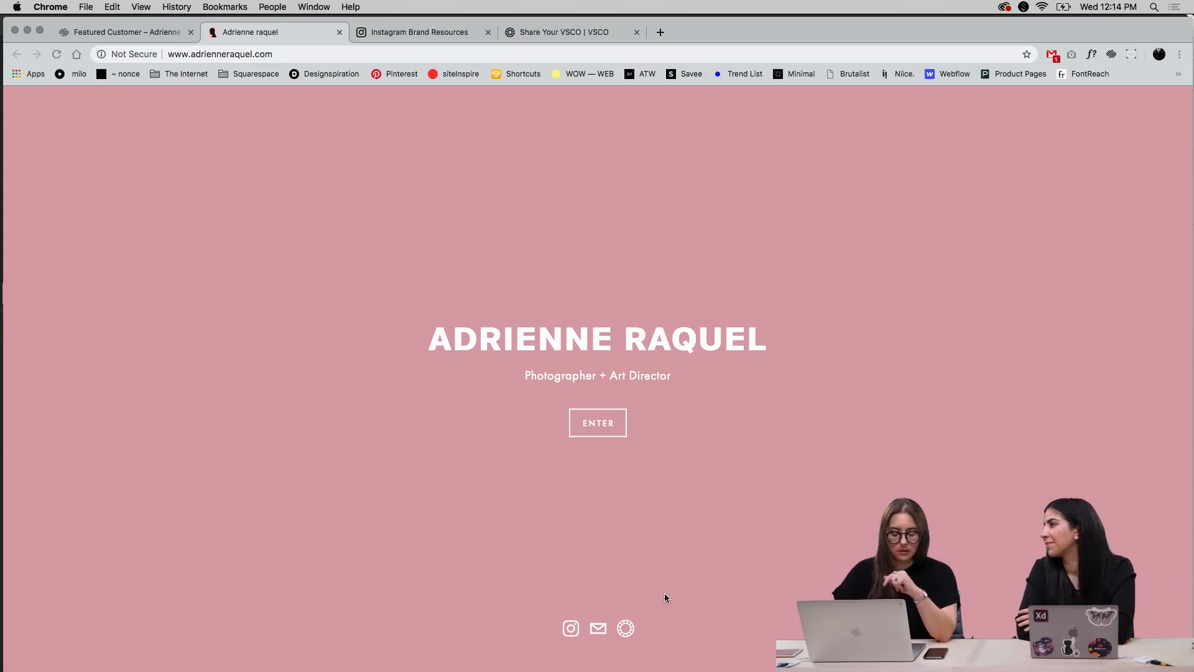
key("ctrl+Up")
left_click(853, 434)
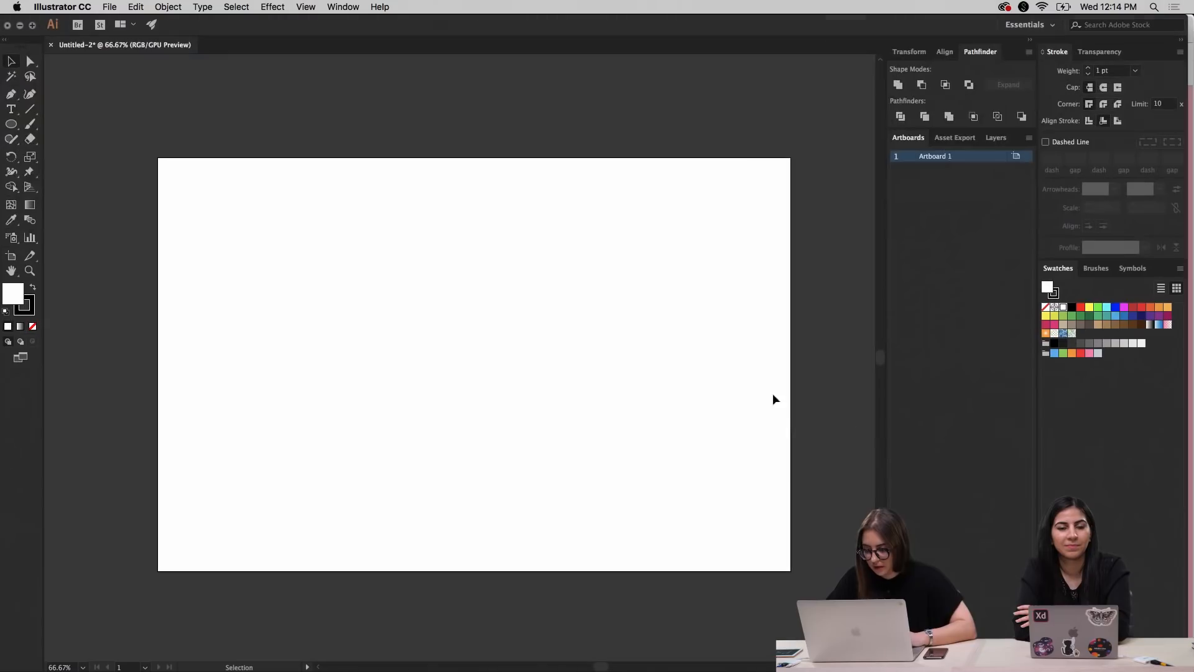
Place the desktop screenshot of the pink social icons on the upper part of the artboard as a reference
key("F11")
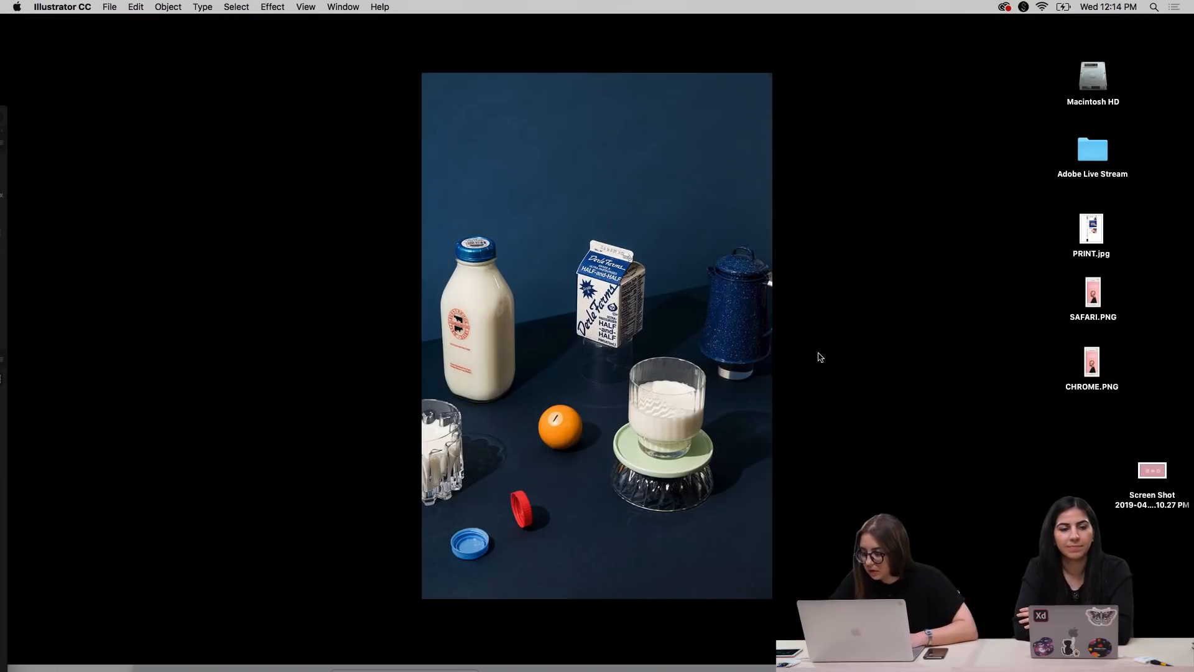
left_click_drag(1157, 464, 812, 410)
left_click_drag(706, 355, 544, 275)
left_click(562, 381)
key("super+1")
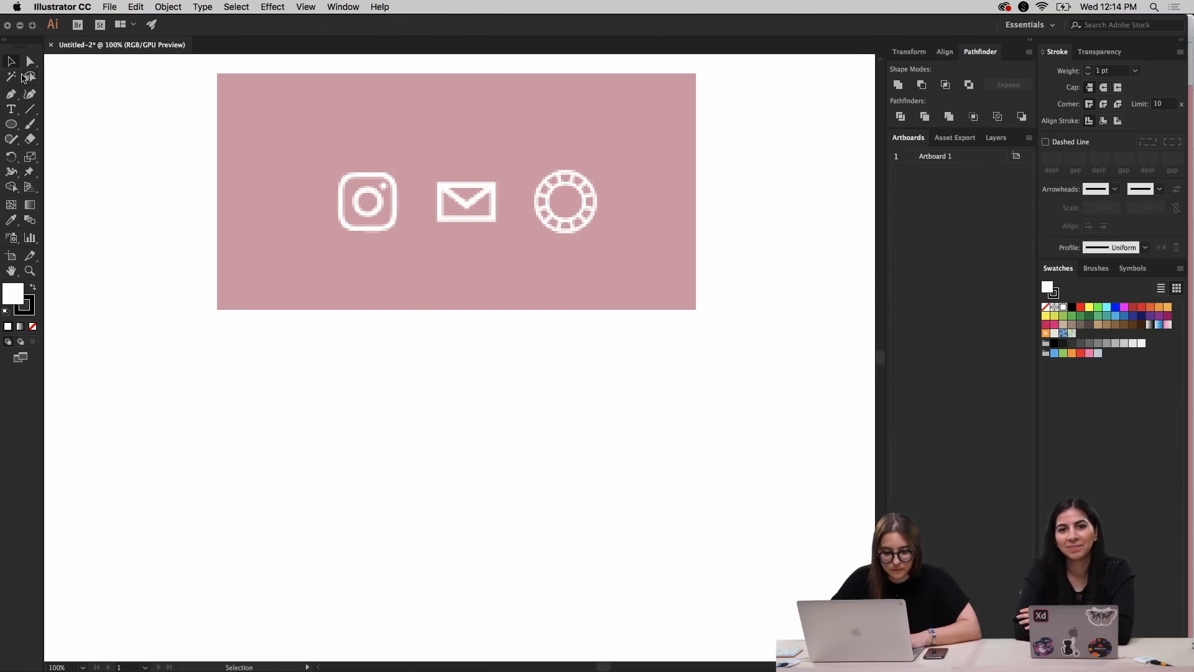
Draw a square below the reference screenshot and set its stroke weight to 20 pt
left_click(11, 124)
left_click(9, 124)
left_click(68, 126)
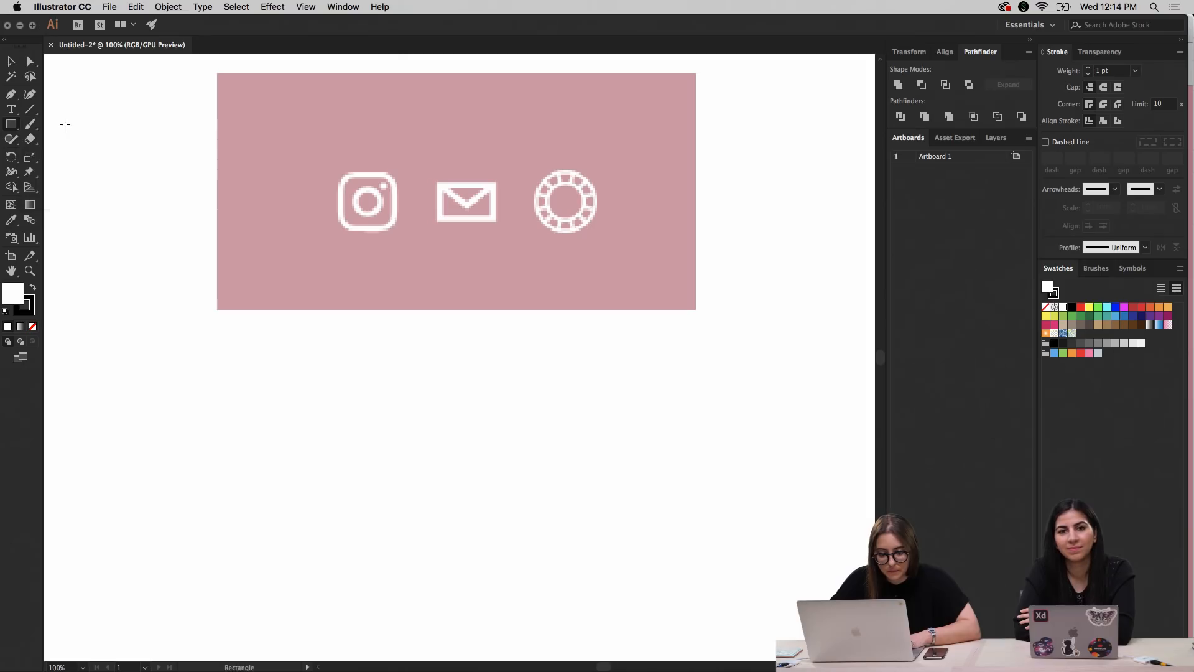
left_click_drag(258, 388, 425, 536)
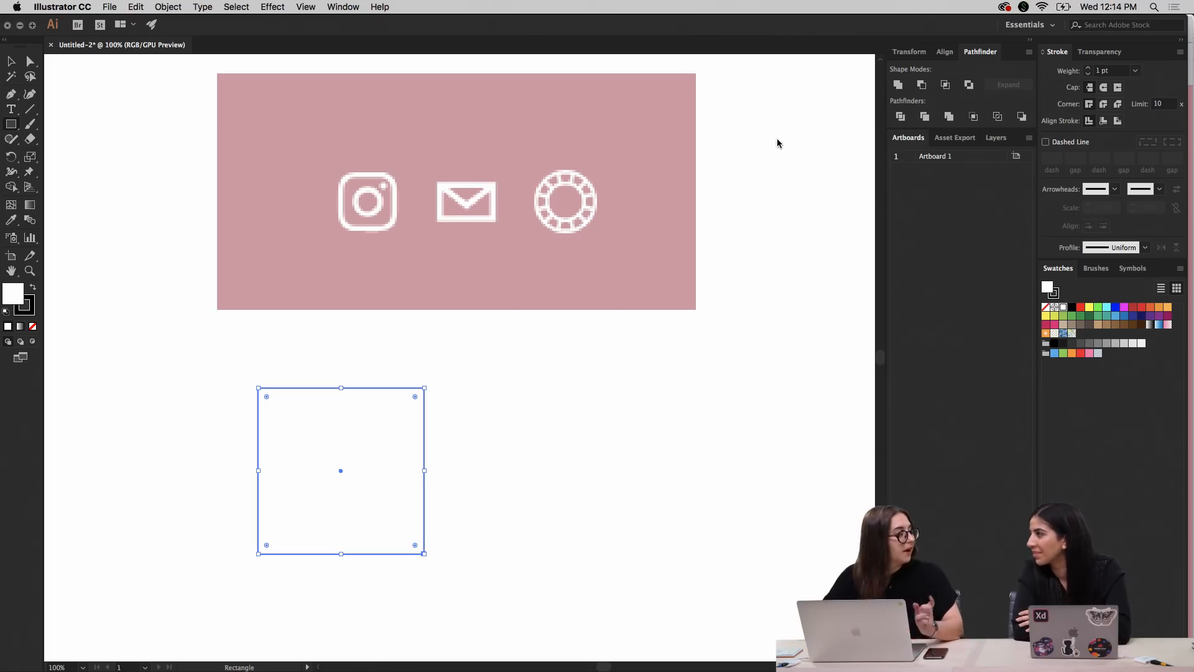
left_click(1103, 70)
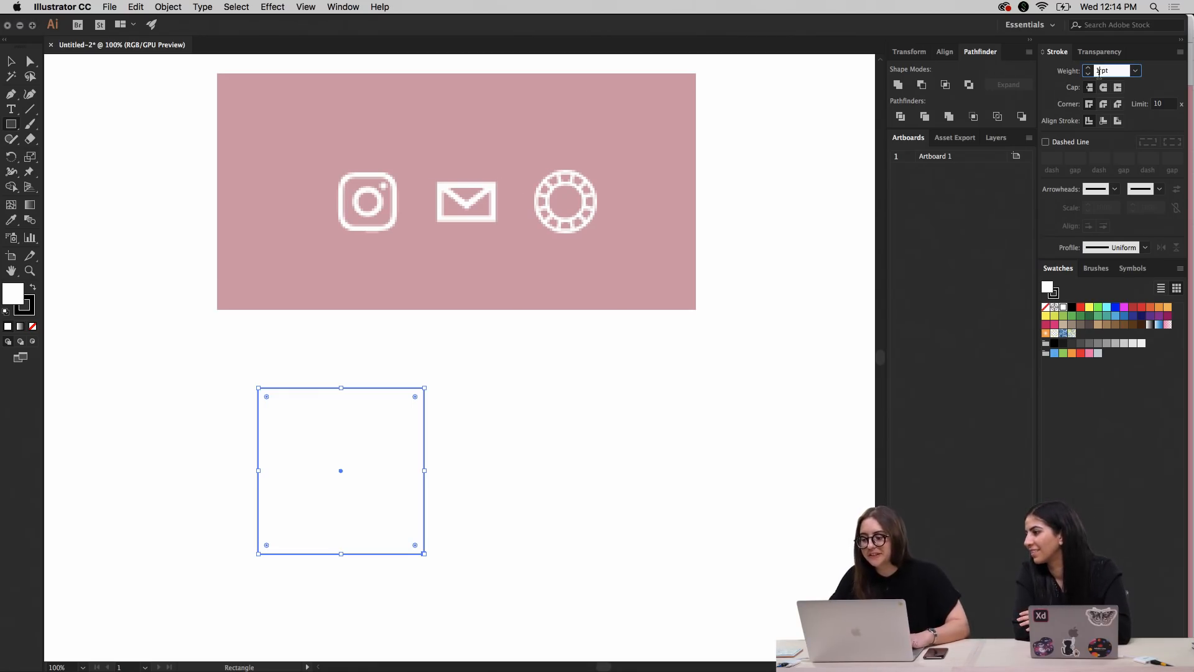
type("10")
key("Return")
type("20")
key("Return")
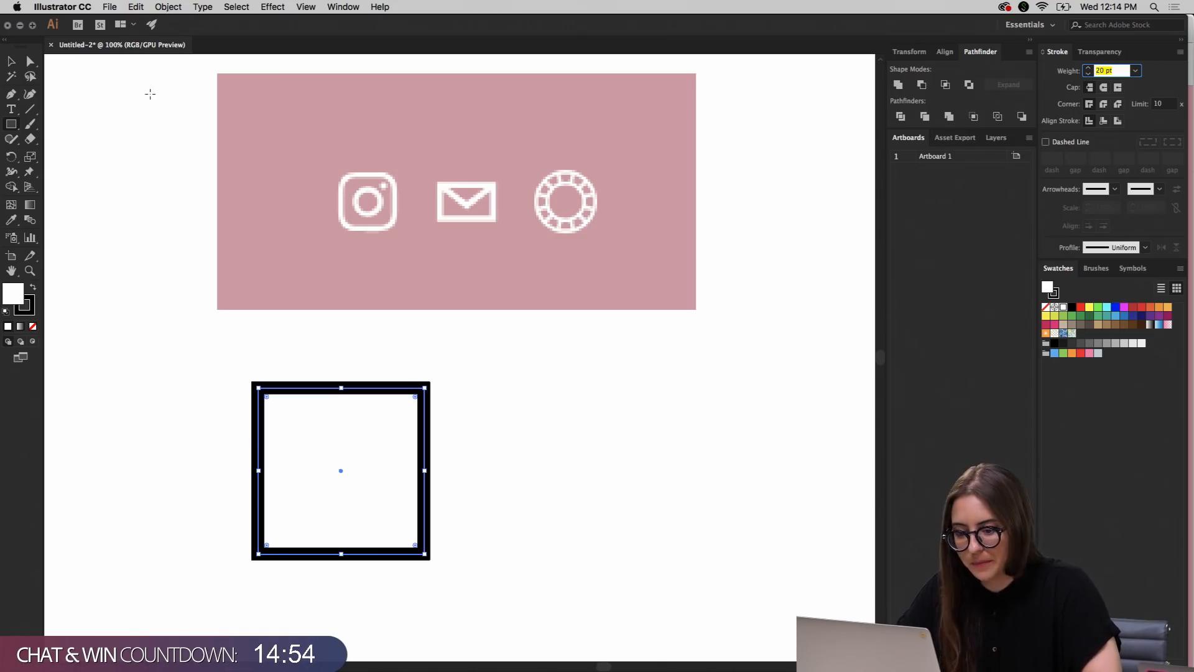
Round all four corners of the square strongly to match the outline of the Instagram icon
left_click(11, 61)
left_click(551, 409)
left_click(426, 413)
left_click_drag(416, 399, 373, 427)
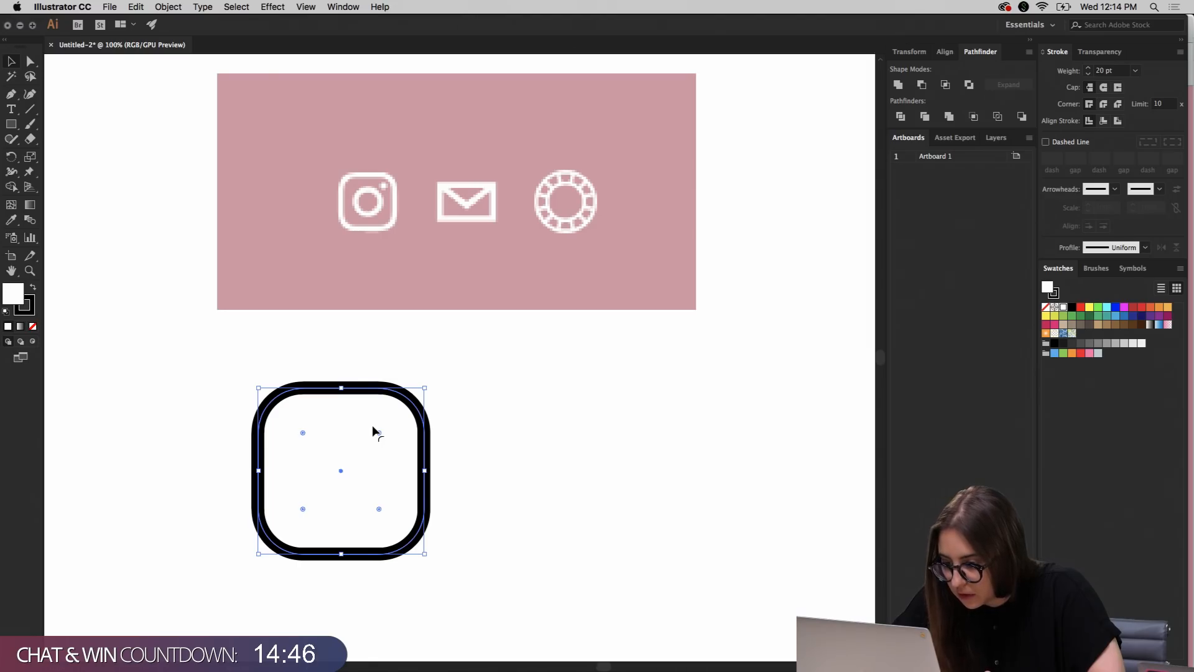
left_click(496, 424)
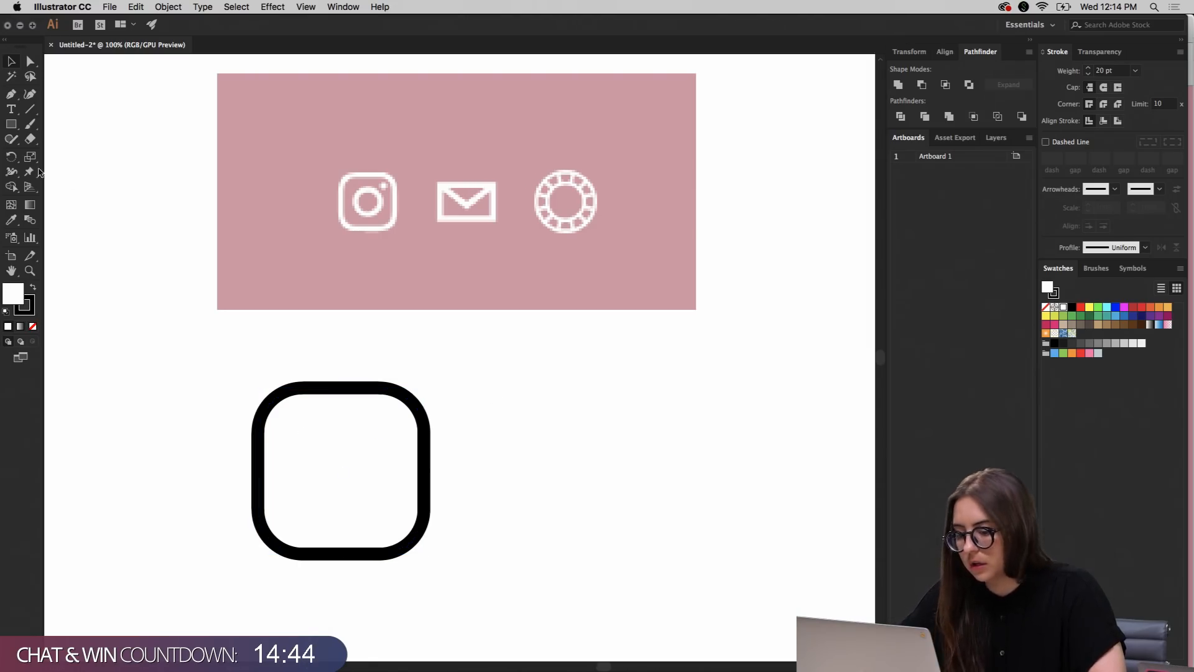
Draw a circle from the rounded square's center, about half the square's width, with the same 20 pt stroke
left_click_drag(12, 124, 61, 159)
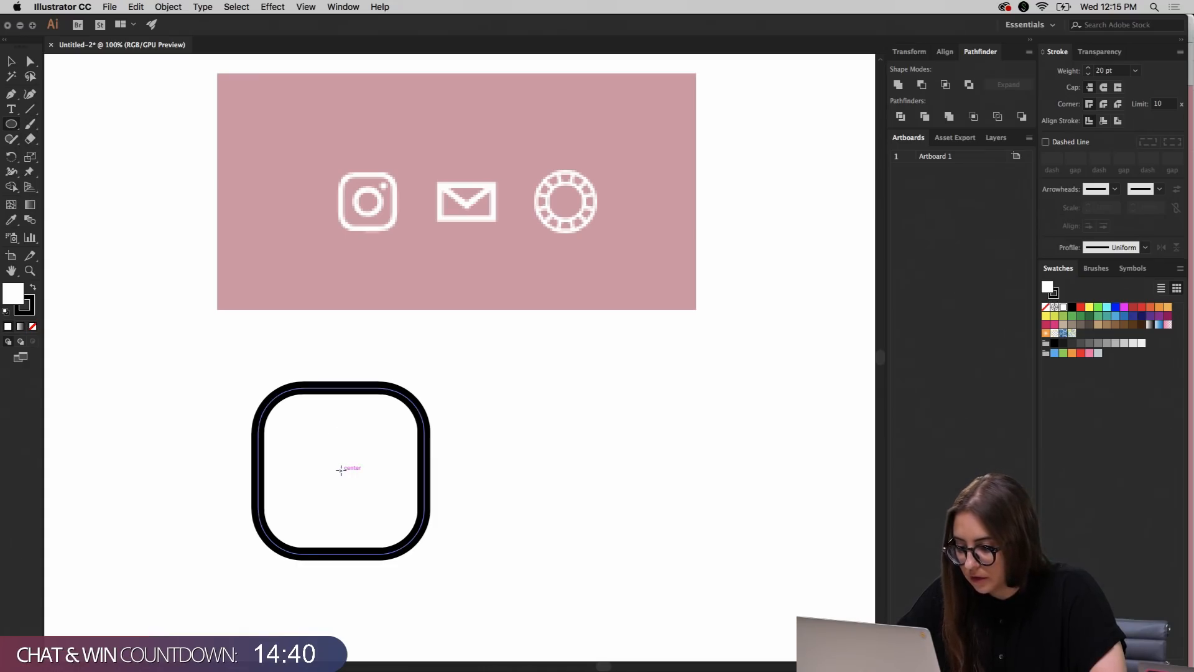
left_click_drag(339, 471, 381, 511)
key("v")
left_click(490, 476)
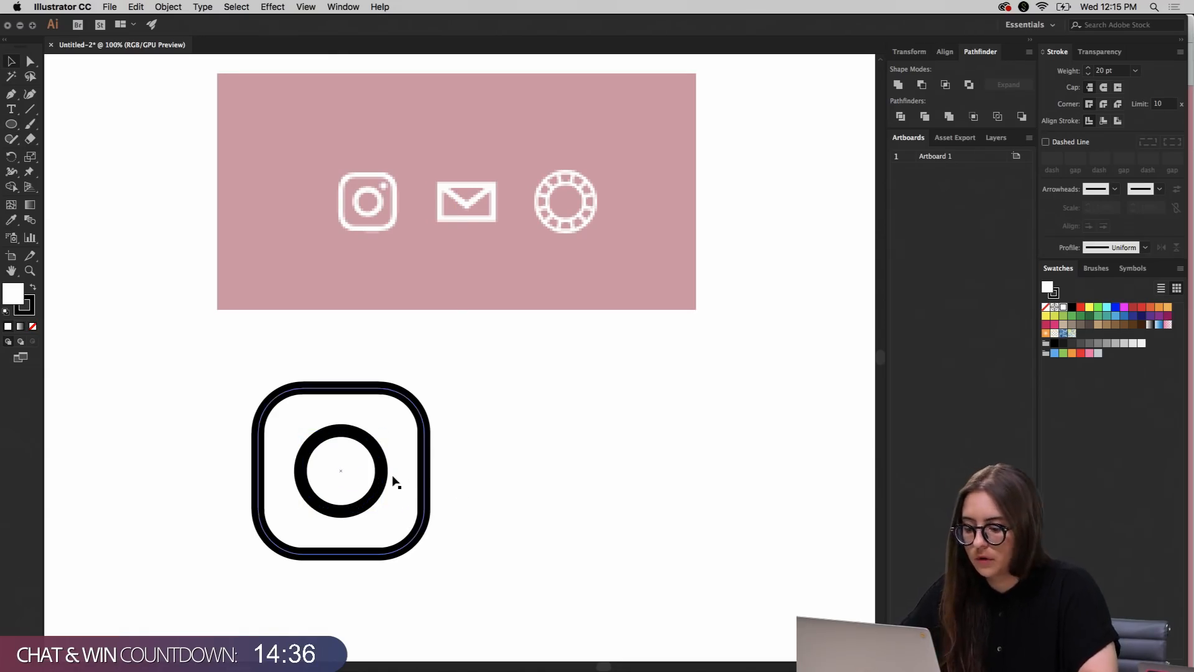
Duplicate the circle beside the icon, shrink the copy to a small dot, and give it a black fill without stroke
left_click(381, 481)
left_click_drag(382, 481, 526, 427)
left_click_drag(528, 378, 501, 400)
left_click(33, 288)
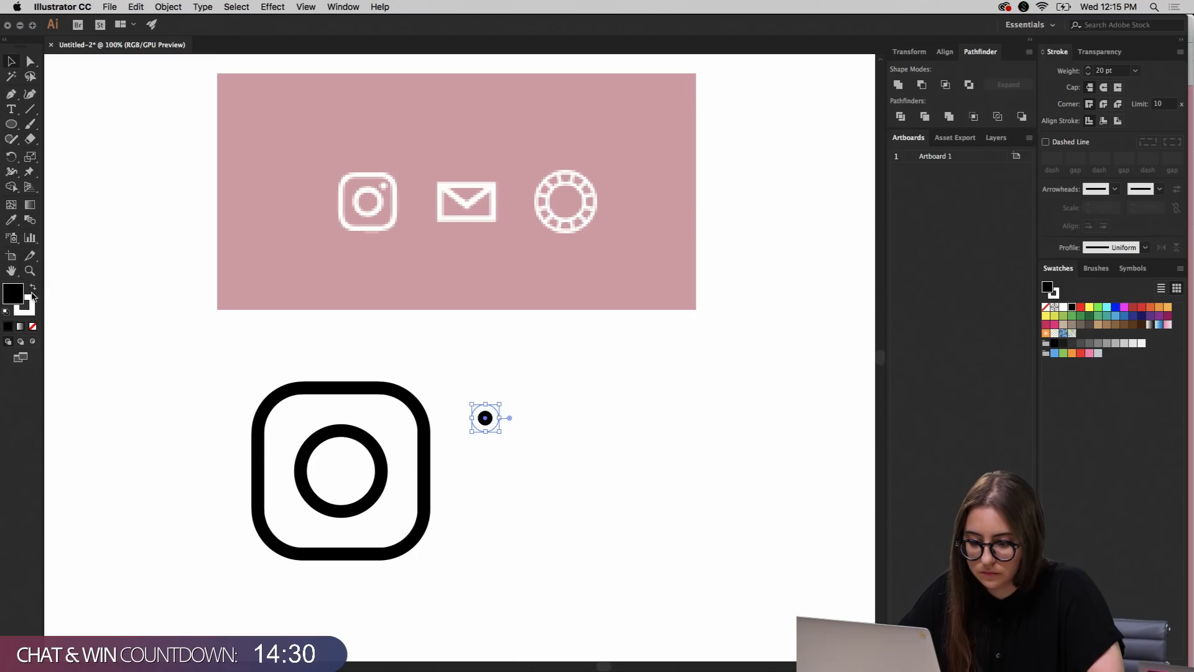
left_click(30, 311)
left_click(33, 326)
left_click(555, 371)
mouse_move(618, 62)
left_mouse_down()
mouse_move(753, 130)
mouse_move(976, 279)
mouse_move(1073, 270)
left_mouse_up()
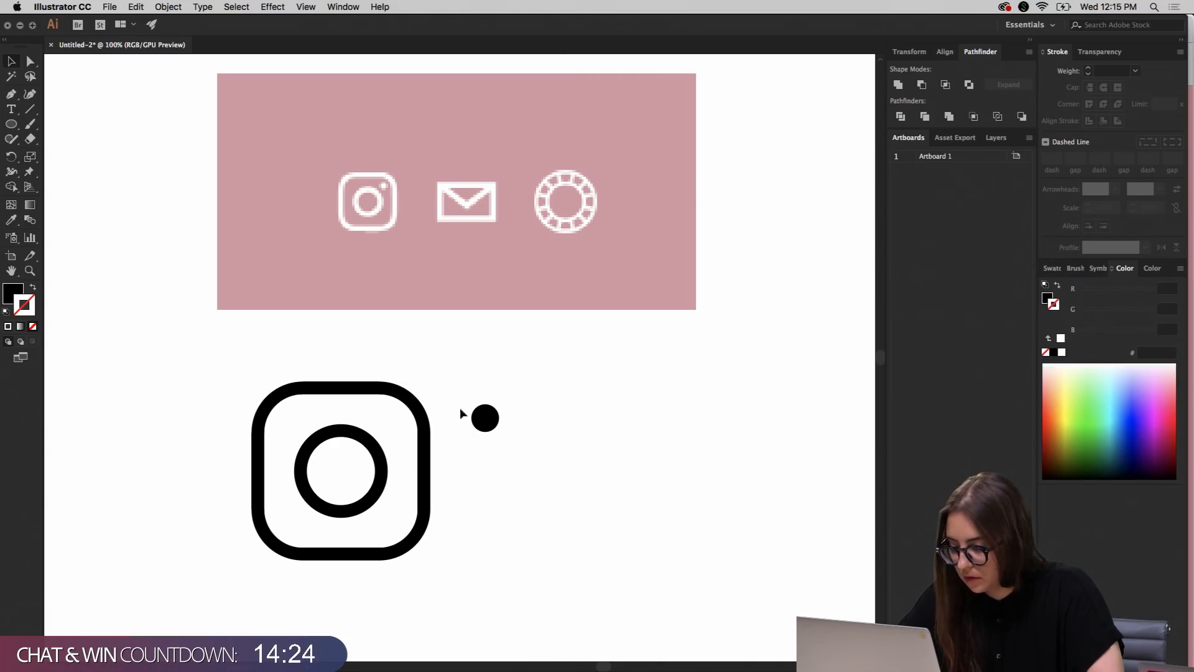
Move the black dot into the upper-right corner inside the rounded square and scale it down slightly
left_click_drag(495, 419, 397, 423)
key("Left")
key("Left")
left_click_drag(373, 436, 379, 430)
key("Down")
key("Down")
key("Down")
Shift the inner circle slightly down and the dot slightly up to open the gap between them
left_click_drag(382, 471, 384, 478)
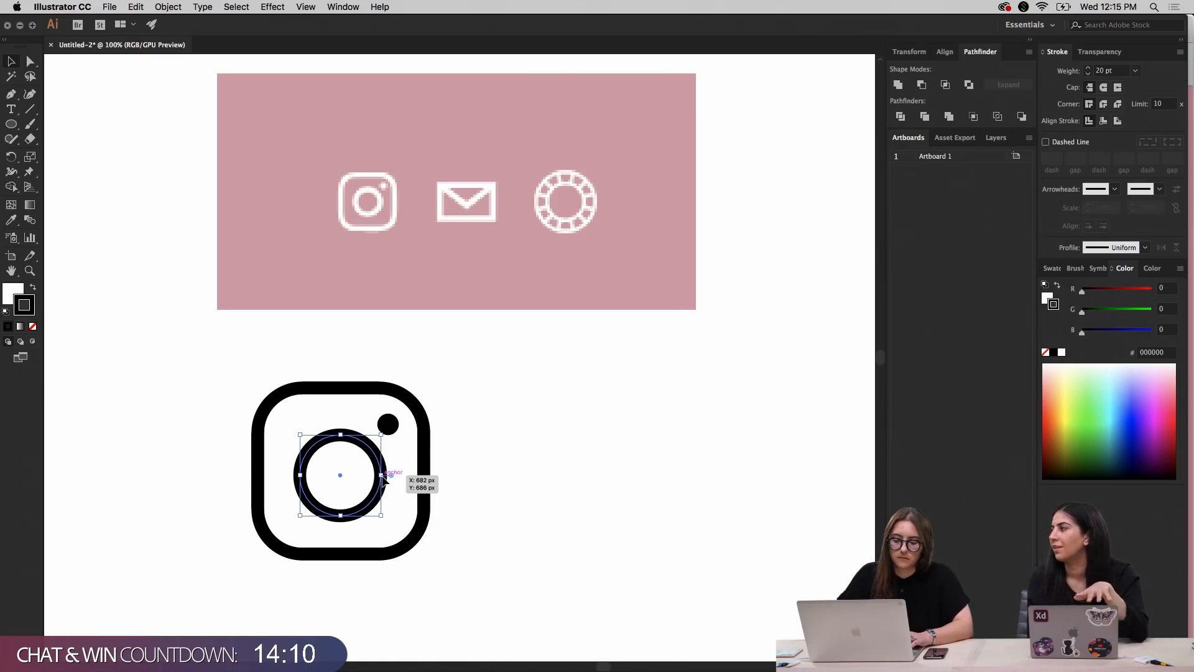
left_click(388, 426)
left_click_drag(387, 426, 387, 427)
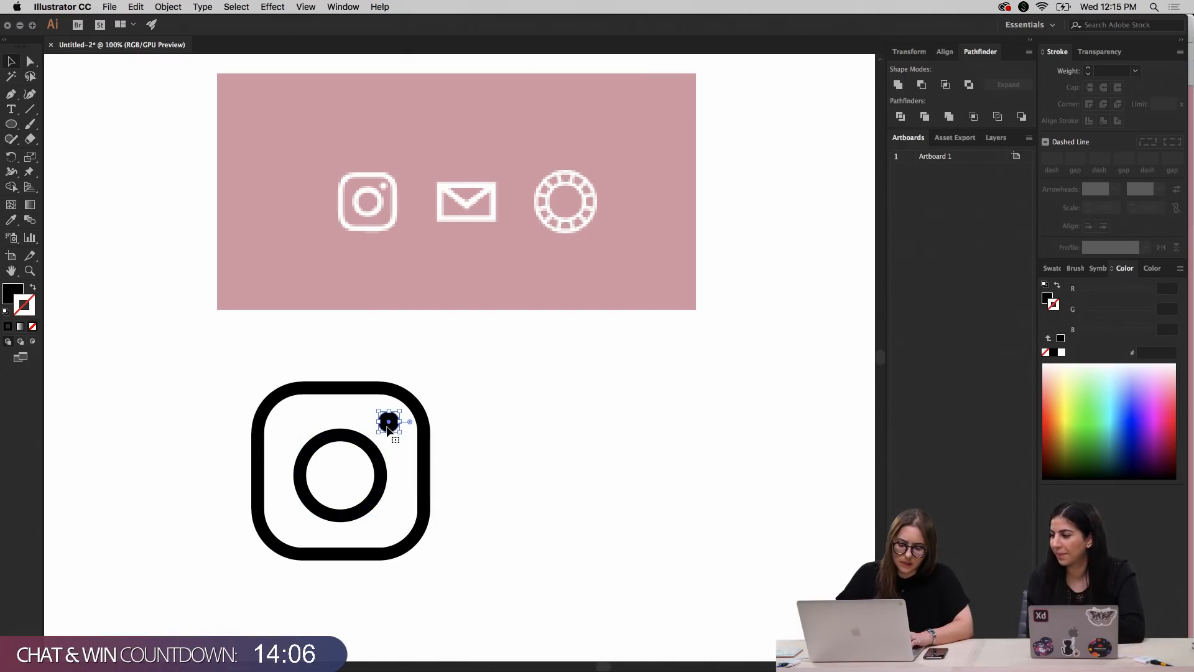
Nudge the Instagram icon's inner circle slightly upward within the rounded square
left_click(384, 476)
left_click_drag(384, 476, 384, 475)
left_click(557, 465)
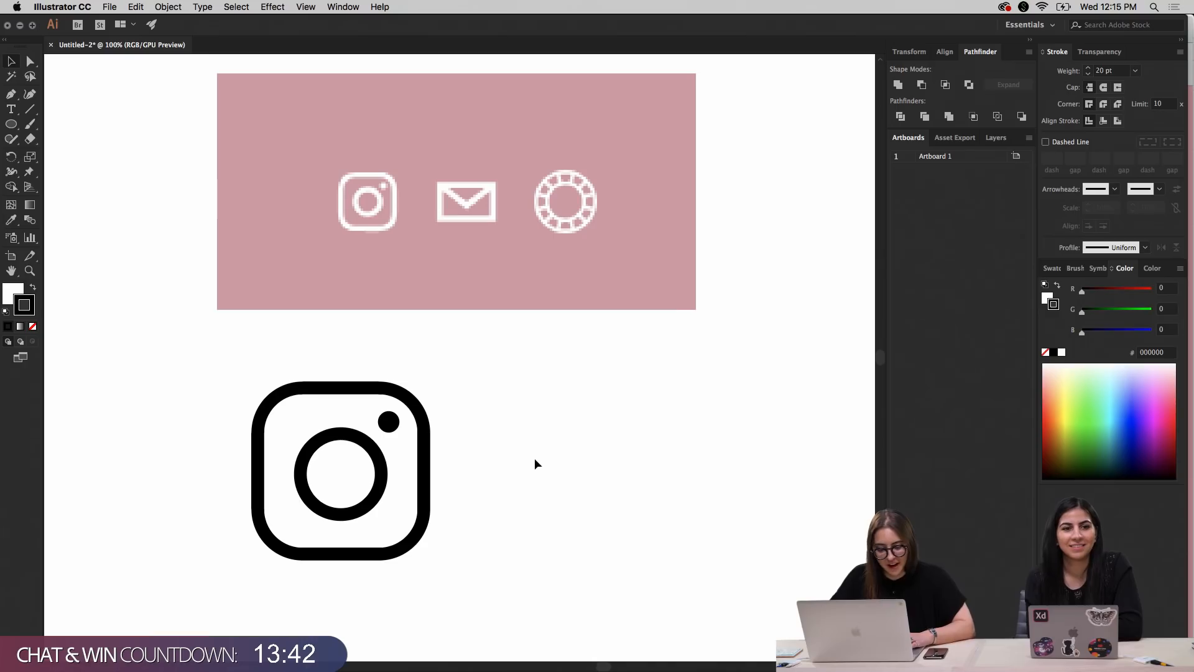
left_click(373, 505)
key("shift+Up")
key("shift+Down")
key("Up")
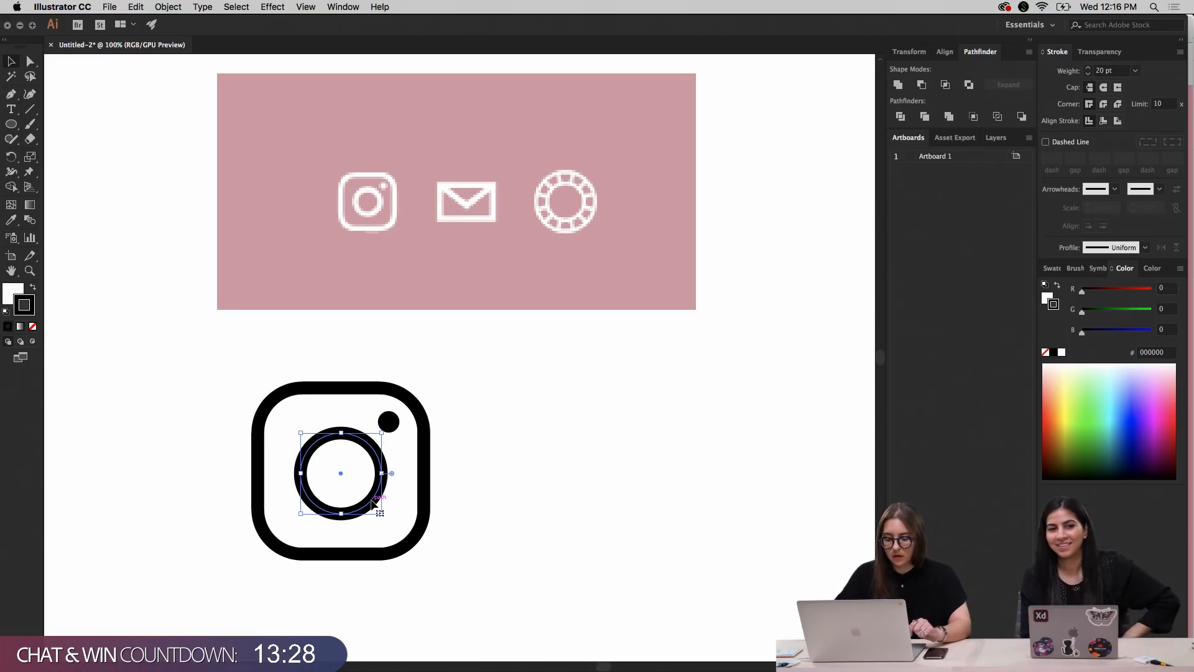
left_click(512, 483)
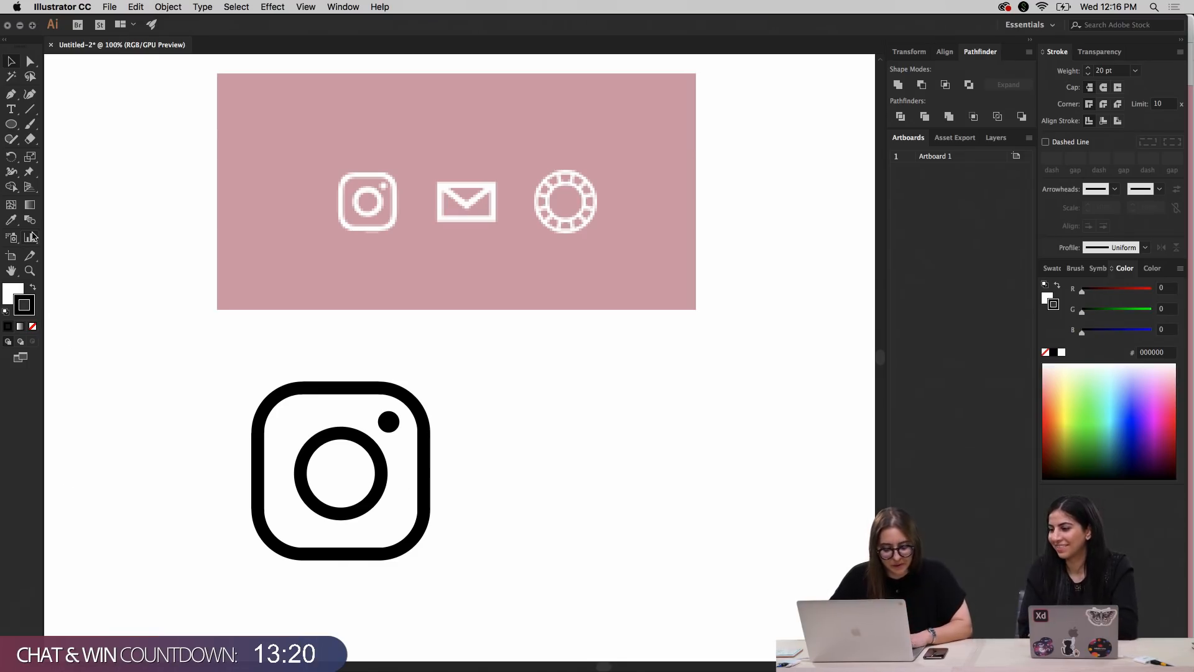
Draw a wide rectangle with a 20 pt black stroke beside the Instagram icon as the envelope body
left_click(11, 127)
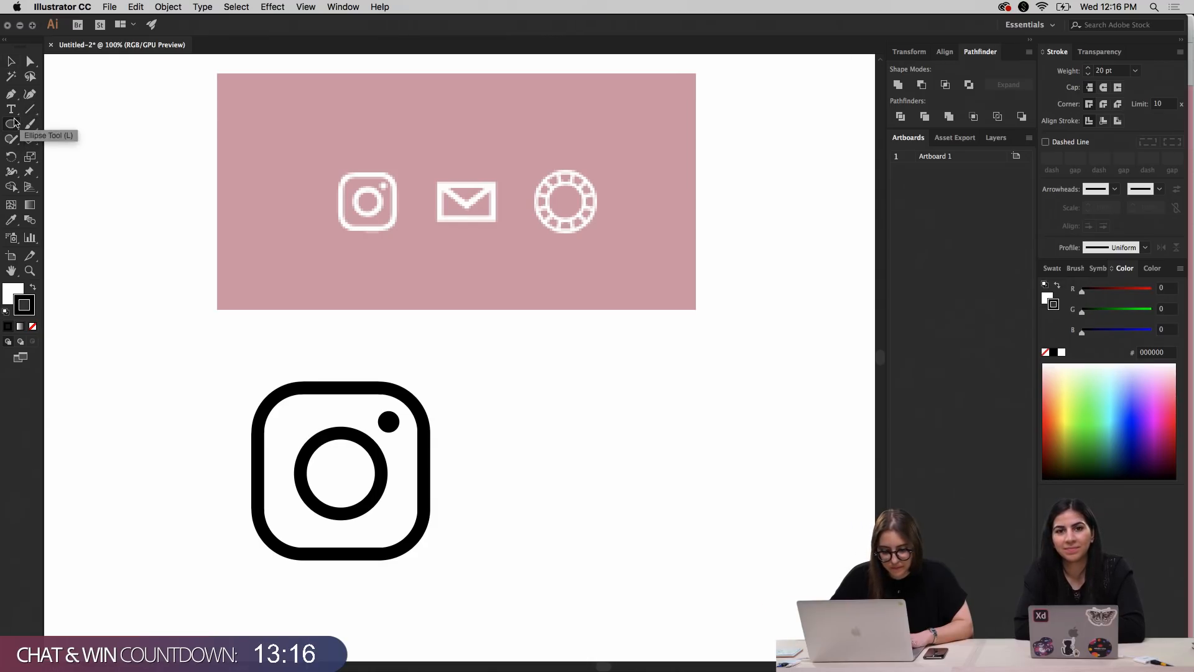
left_click_drag(11, 124, 62, 123)
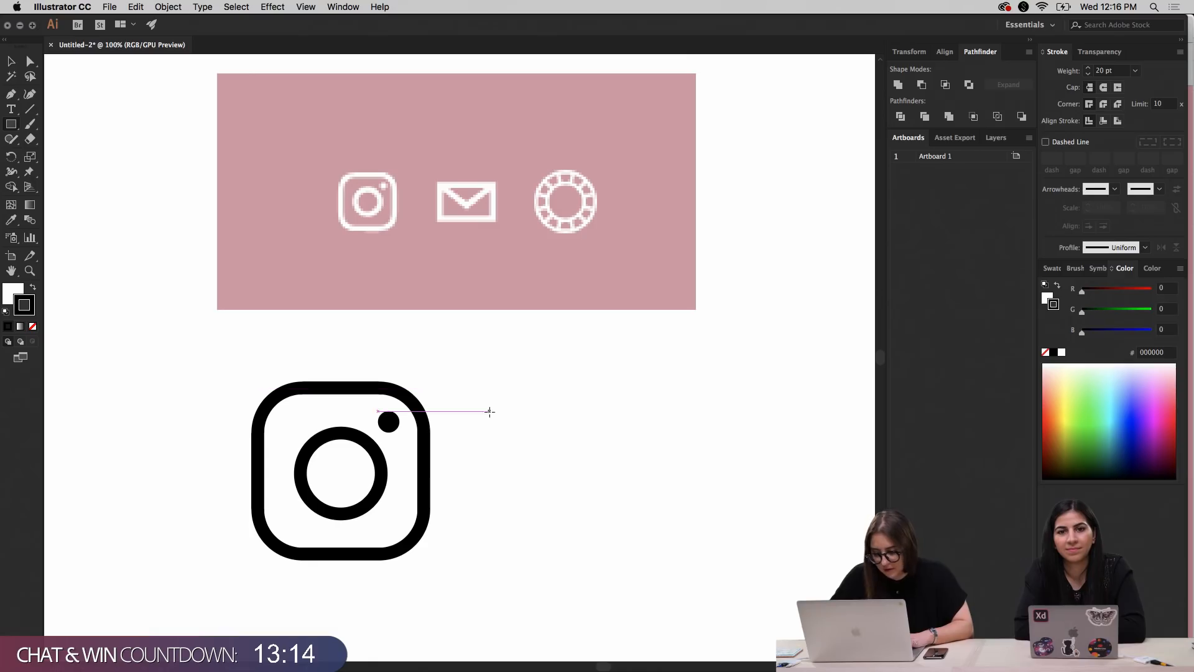
mouse_move(509, 417)
left_mouse_down()
mouse_move(593, 484)
mouse_move(689, 510)
mouse_move(709, 528)
left_mouse_up()
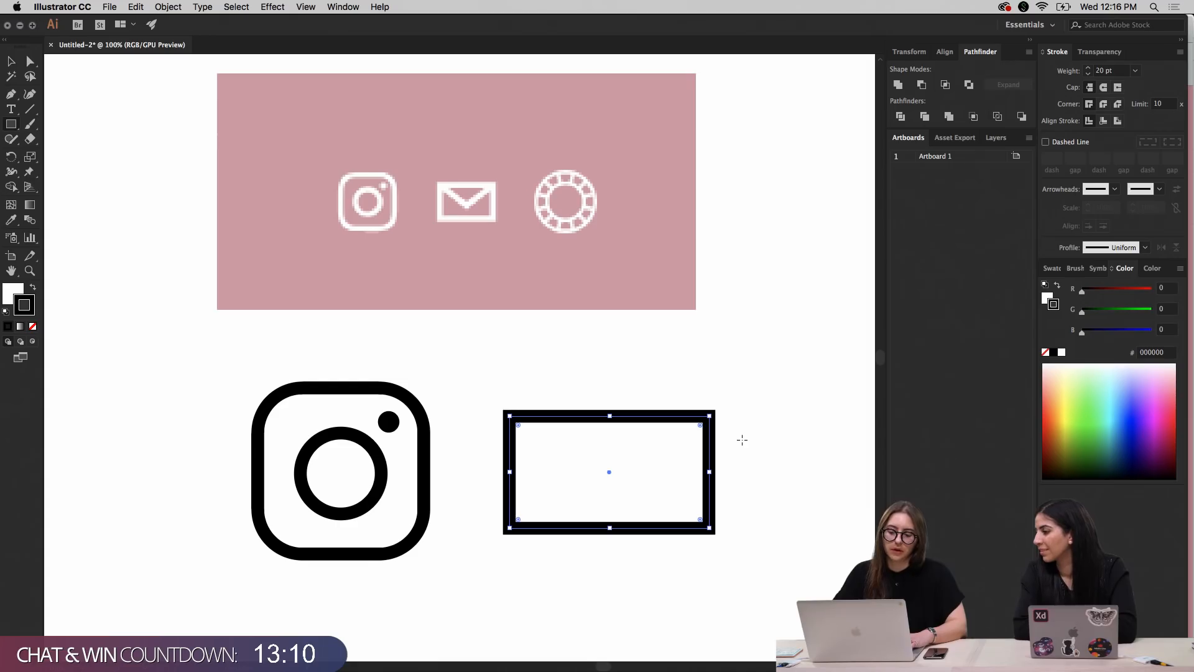
Draw a diagonal 20 pt line from the rectangle's upper-left corner to its center as one side of the flap
left_click(8, 63)
left_click(33, 112)
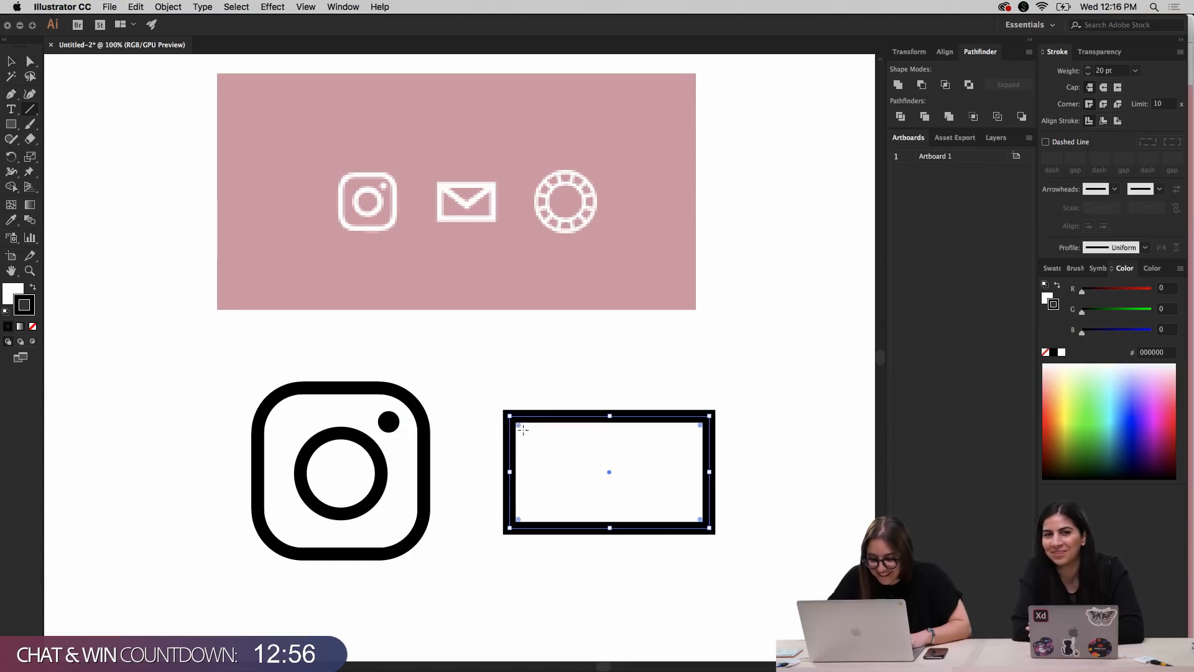
left_click_drag(523, 428, 609, 472)
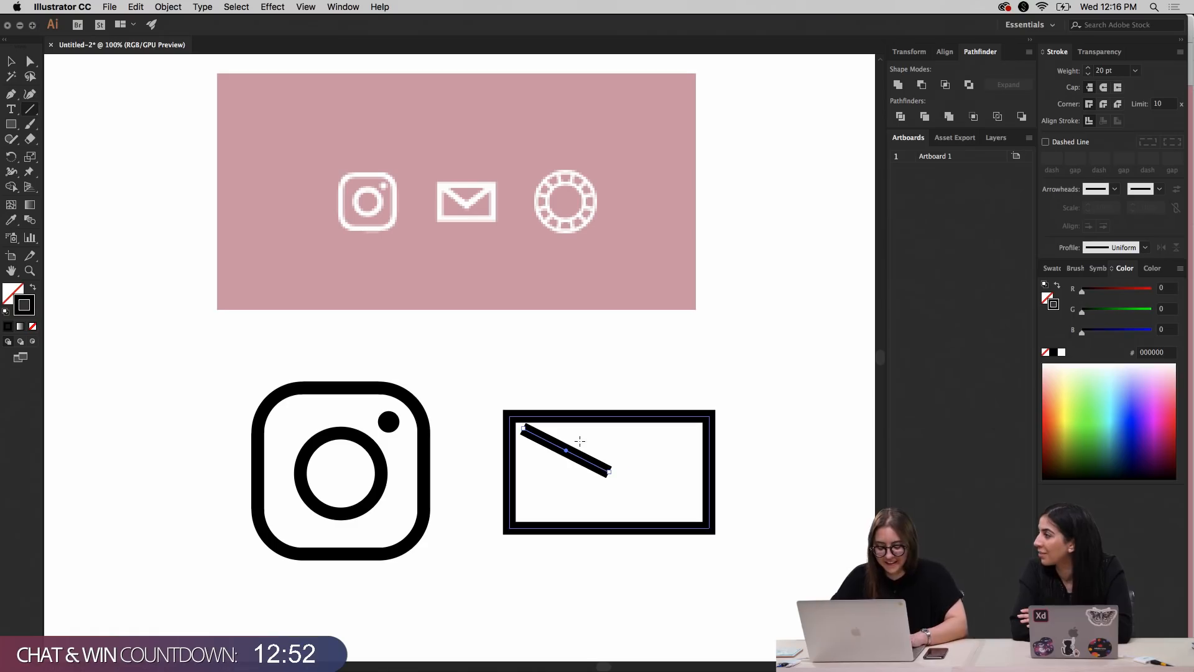
key("v")
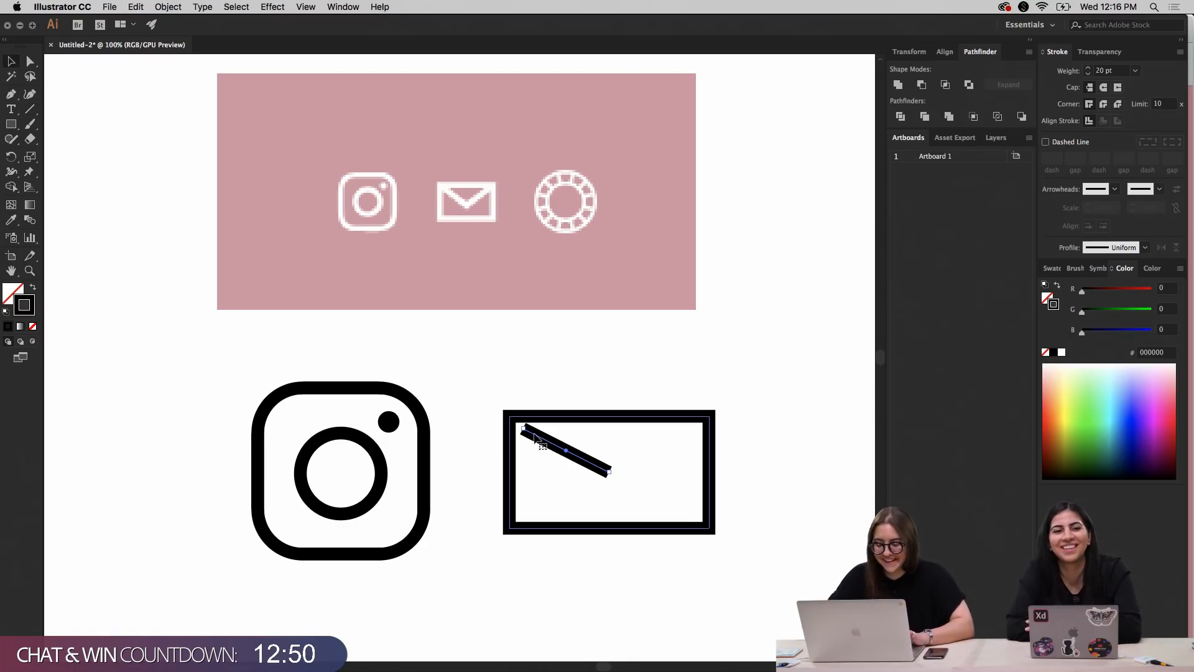
left_click_drag(527, 432, 510, 415)
left_click_drag(610, 471, 640, 446)
key("Delete")
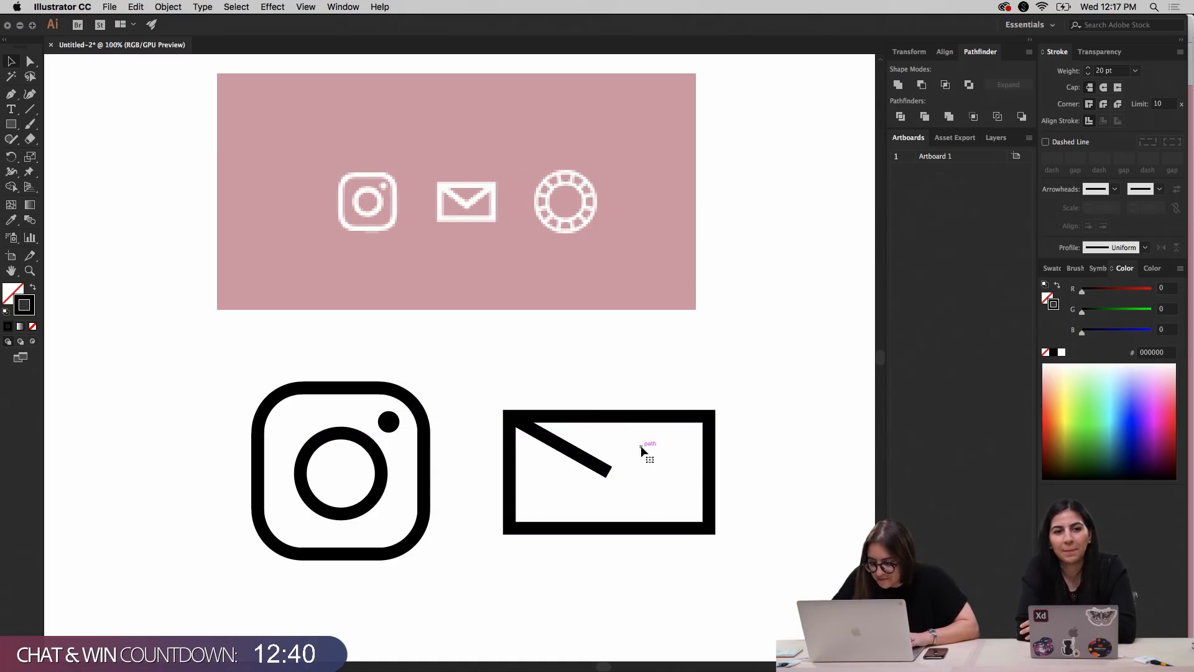
Duplicate the diagonal line, reflect the copy across the vertical axis, and fit it between the rectangle's center and upper-right corner
left_click(596, 468)
left_click_drag(597, 469, 648, 470)
right_click(647, 472)
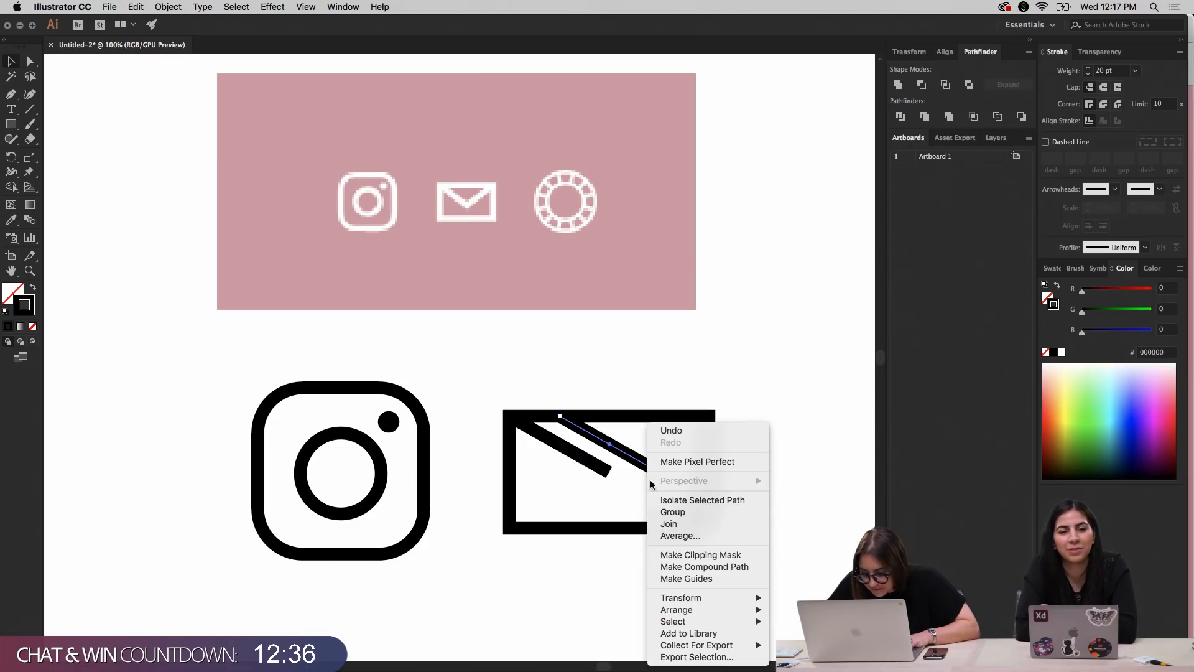
mouse_move(715, 598)
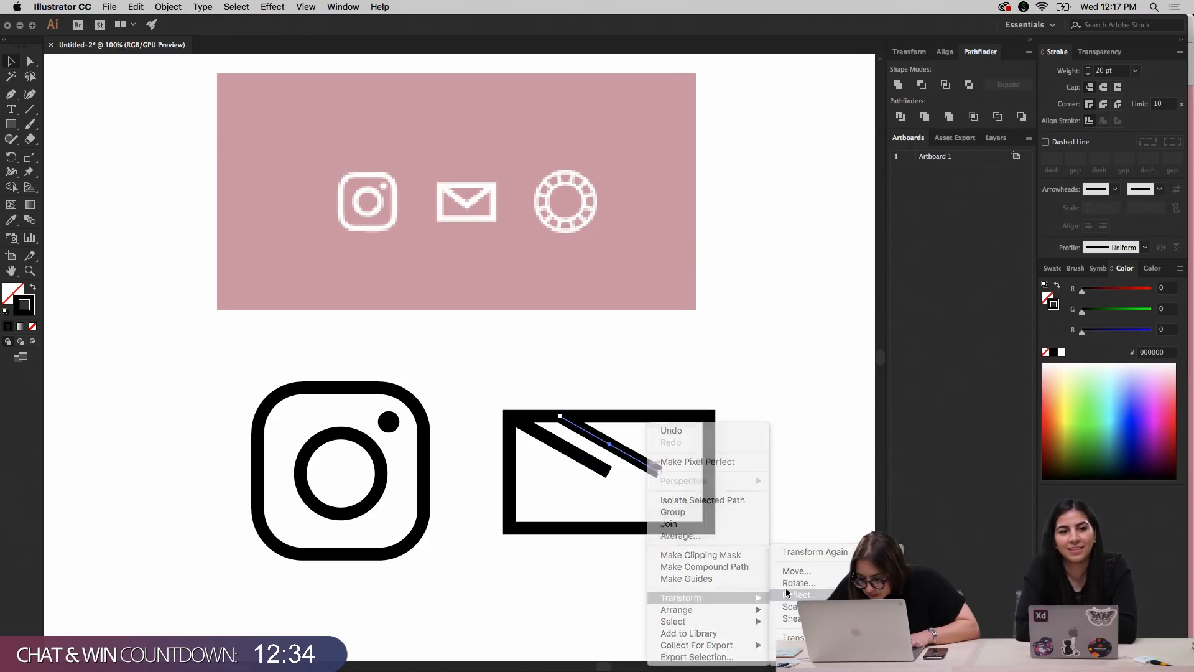
left_click(787, 595)
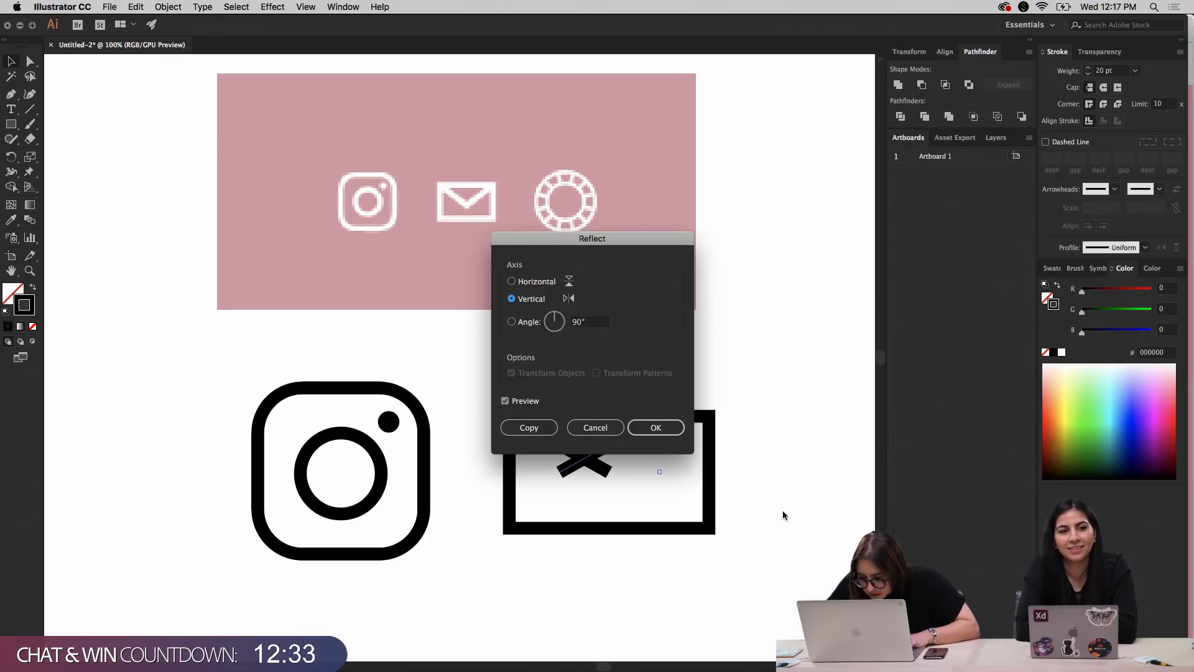
left_click(656, 428)
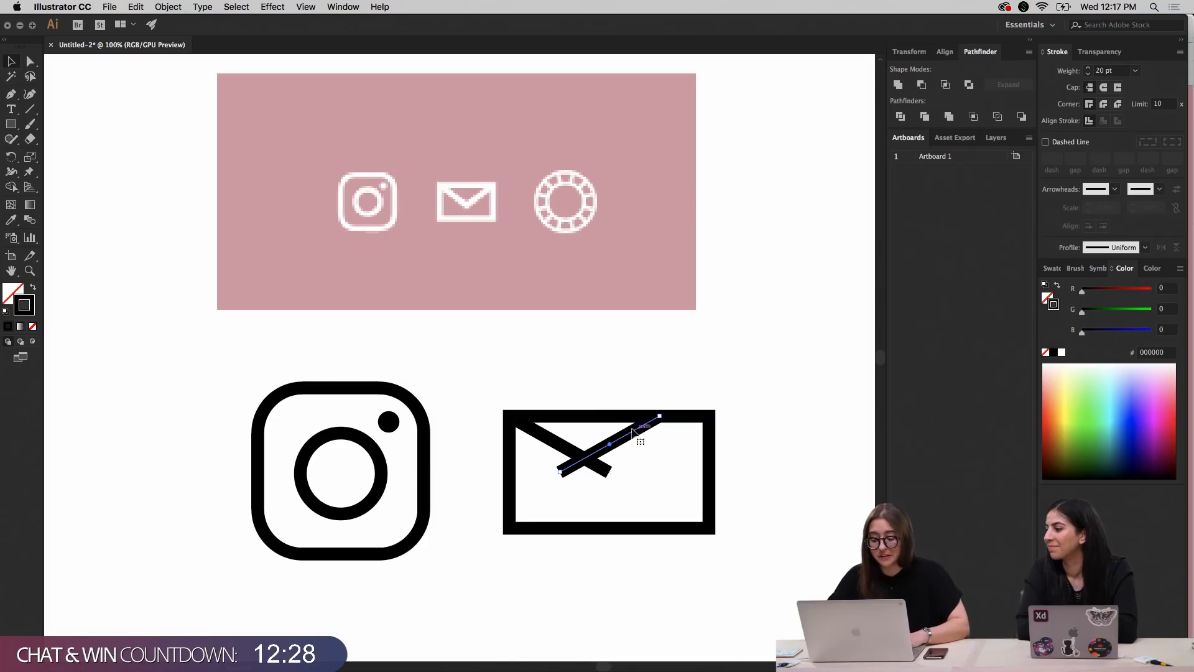
left_click_drag(645, 434, 679, 435)
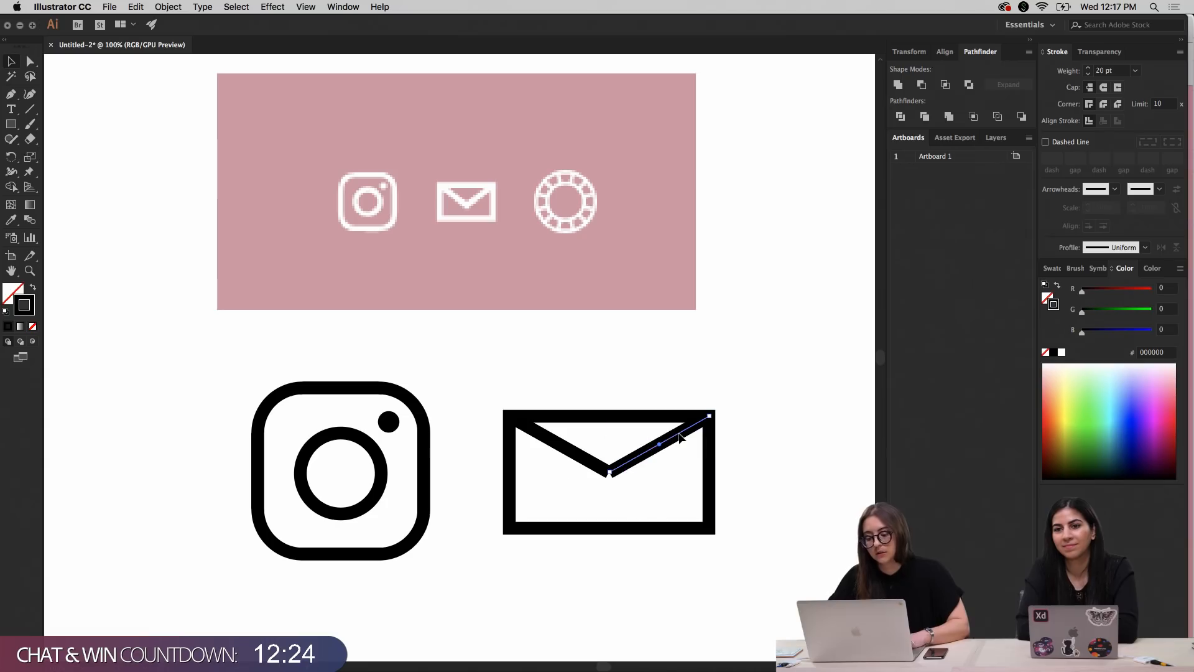
Select both flap lines and stretch them slightly downward so the flap's point sits lower
left_click(793, 351)
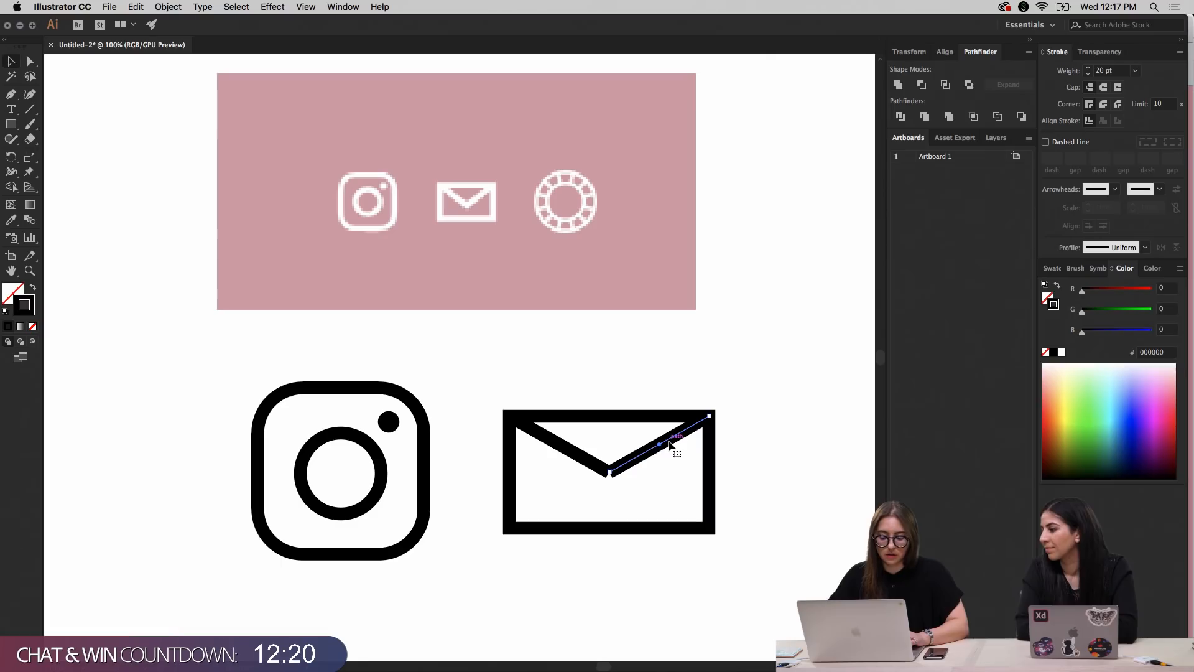
left_click(584, 455, "shift")
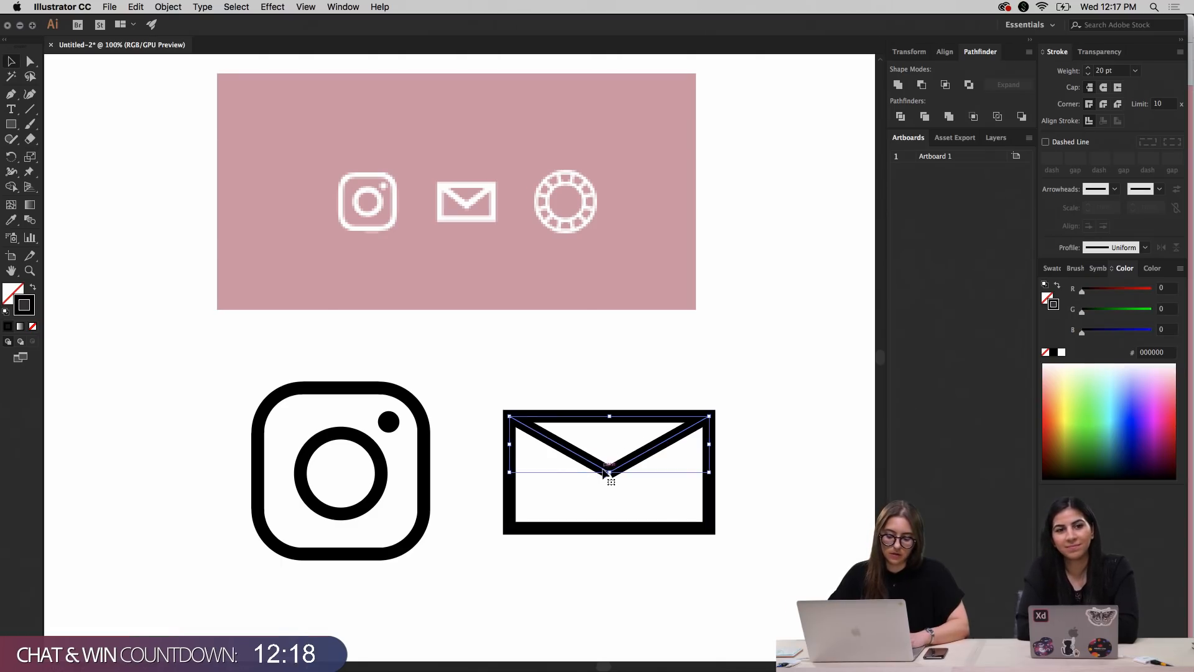
left_click_drag(609, 471, 610, 476)
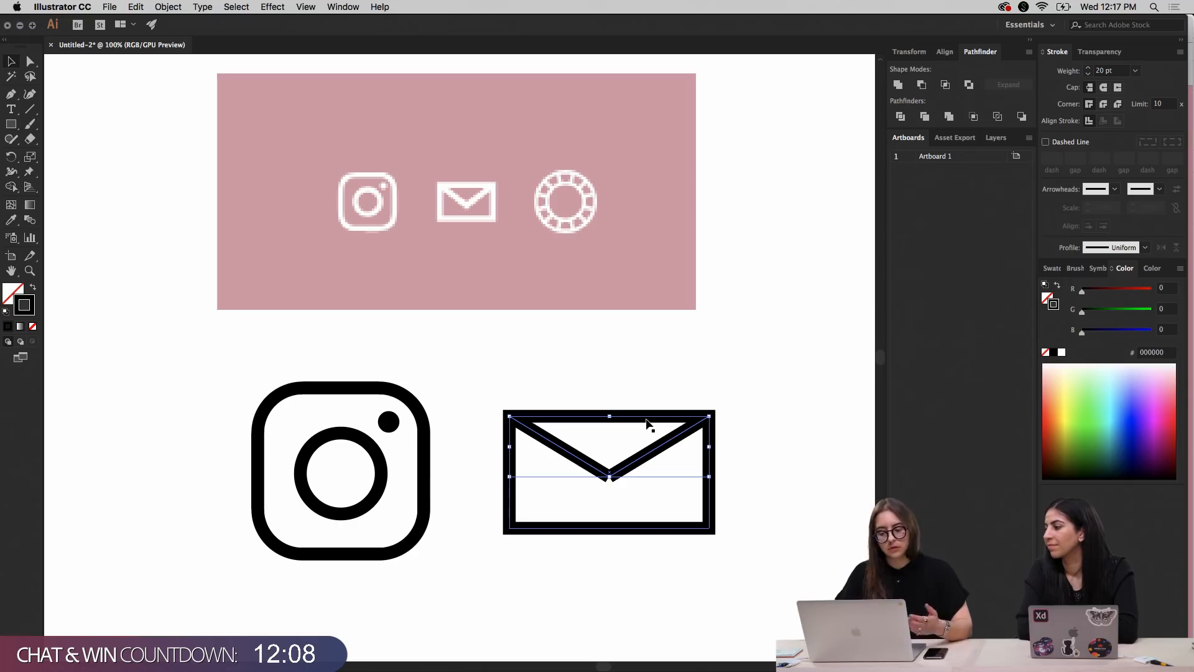
left_click(742, 375)
Give both flap lines a round join and round cap to close the notch where they meet
scroll(742, 374, "right", 2)
scroll(742, 375, "down", 1)
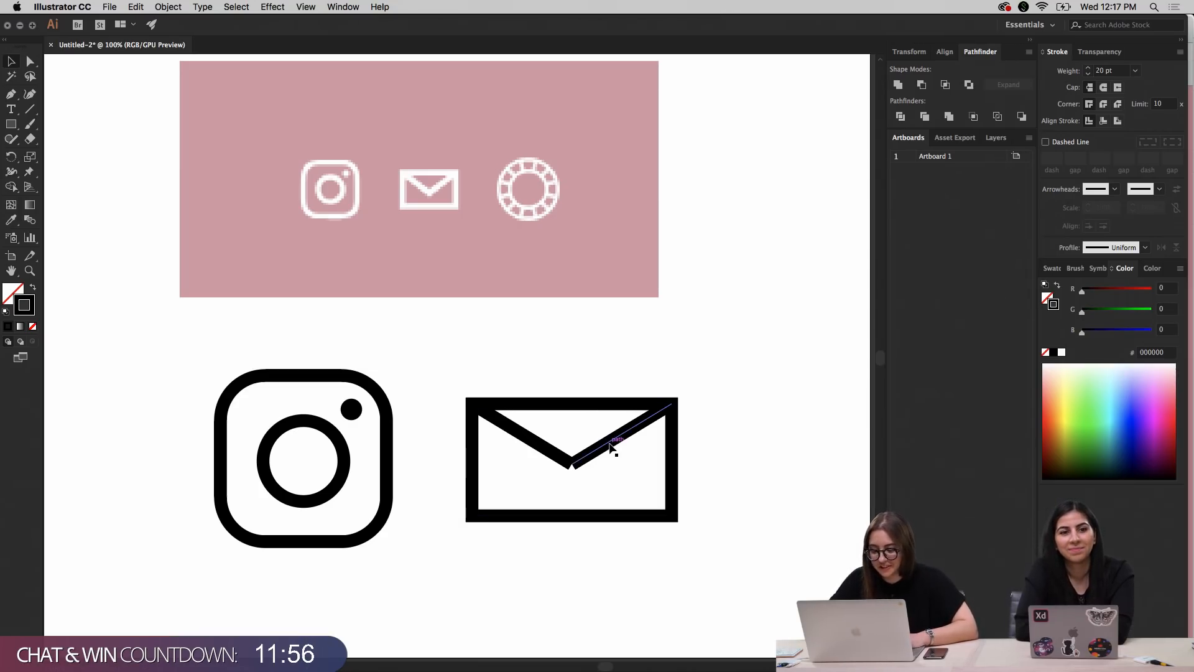
key("super+=")
key("super+=")
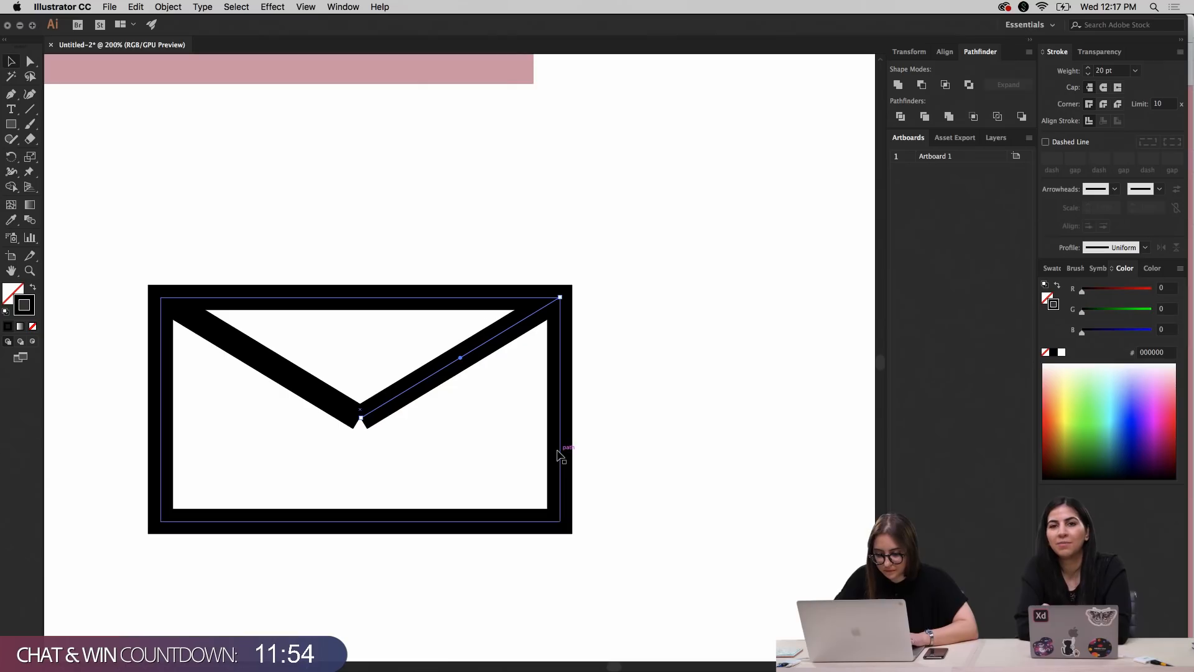
left_click_drag(427, 429, 562, 427)
left_click(478, 407)
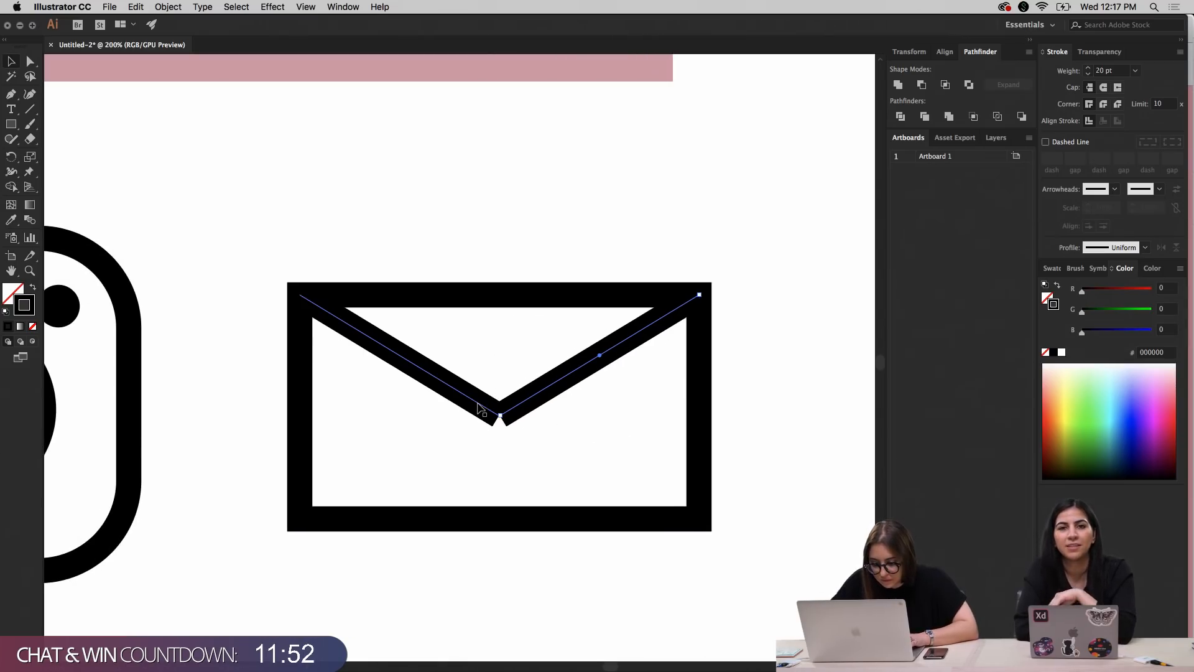
left_click(1104, 105)
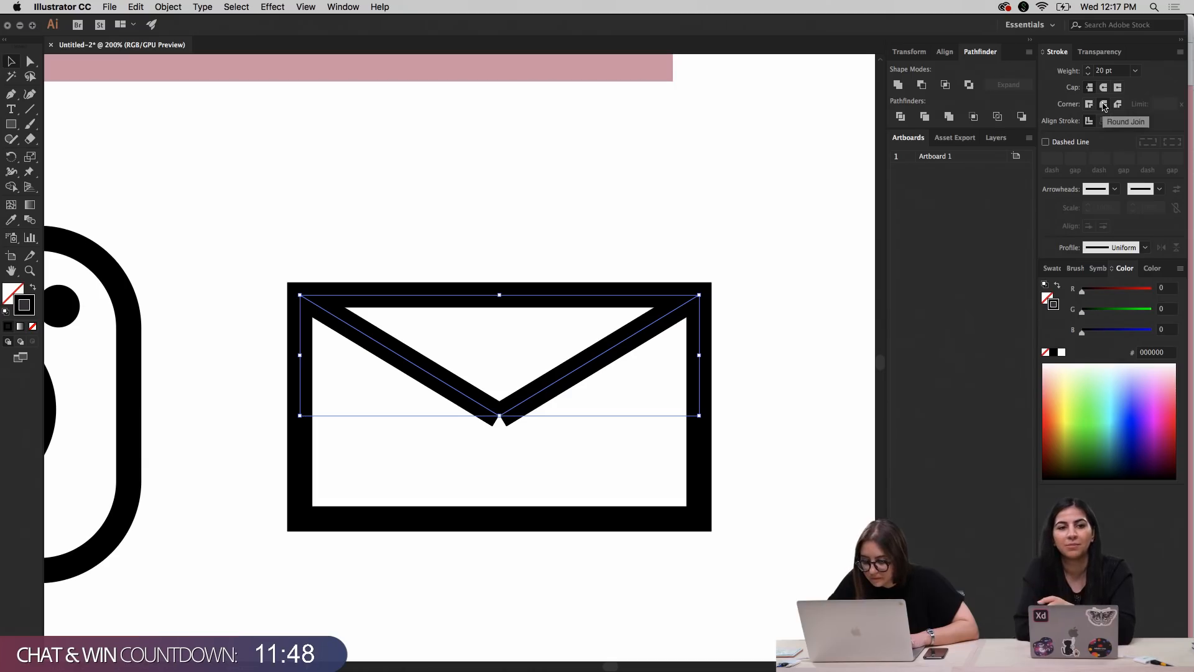
left_click(1103, 92)
left_click(696, 247)
key("super+1")
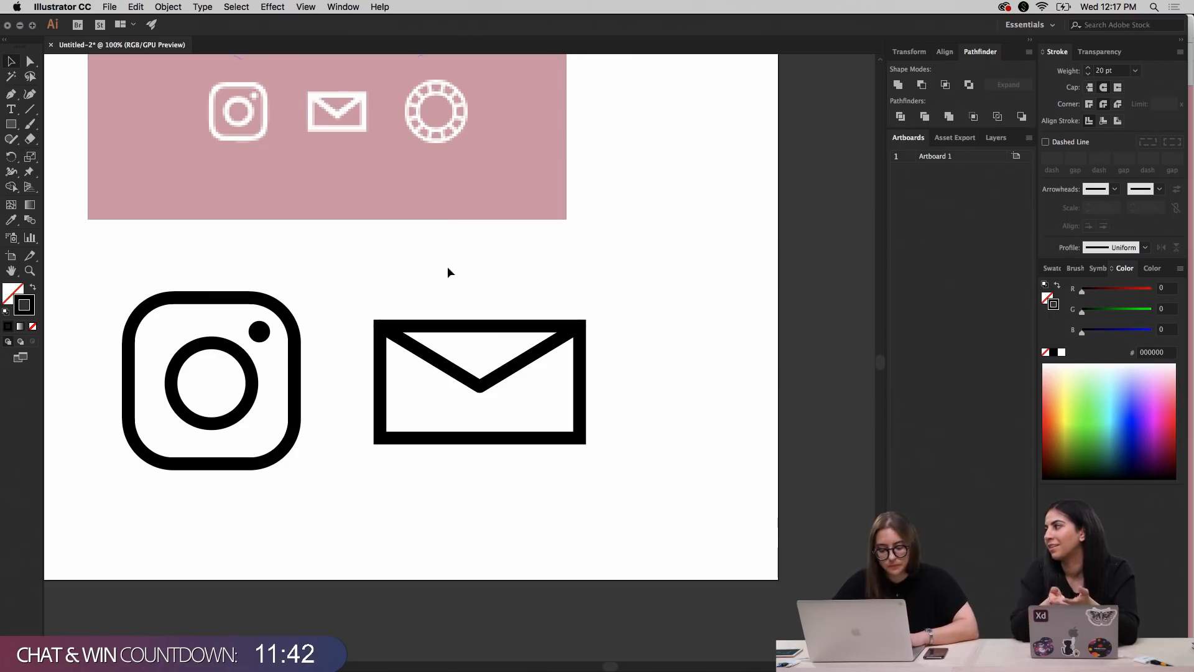
Narrow the whole envelope evenly from both sides and shift it closer to the Instagram icon
left_click_drag(400, 284, 582, 458)
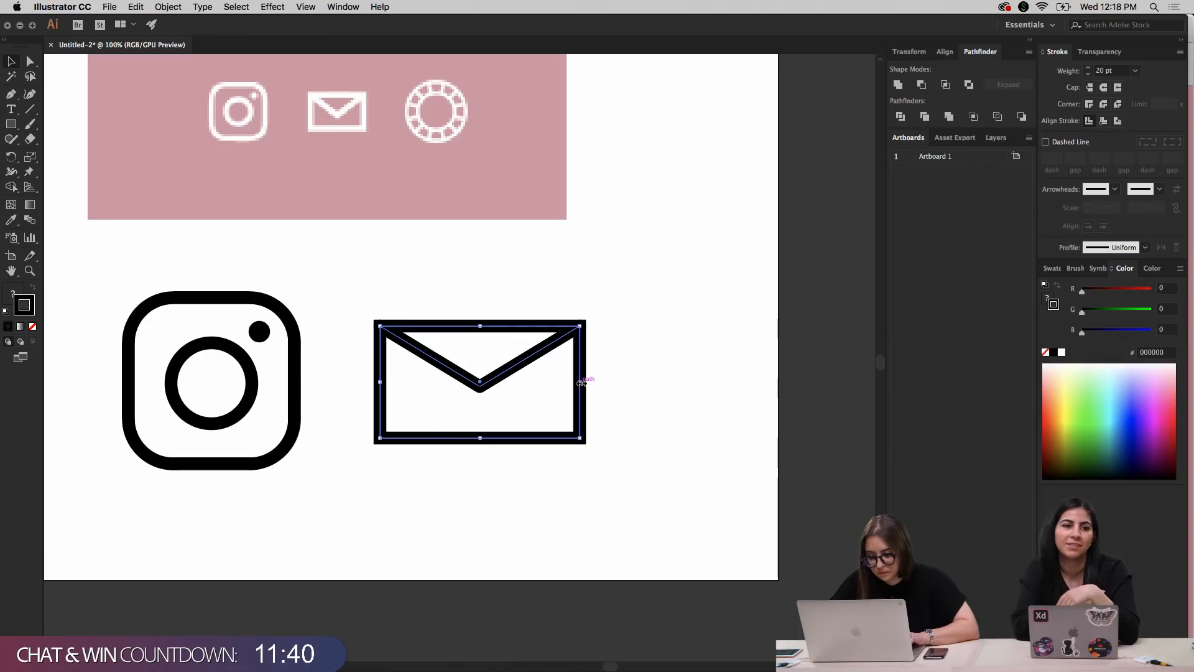
left_click_drag(580, 383, 560, 383)
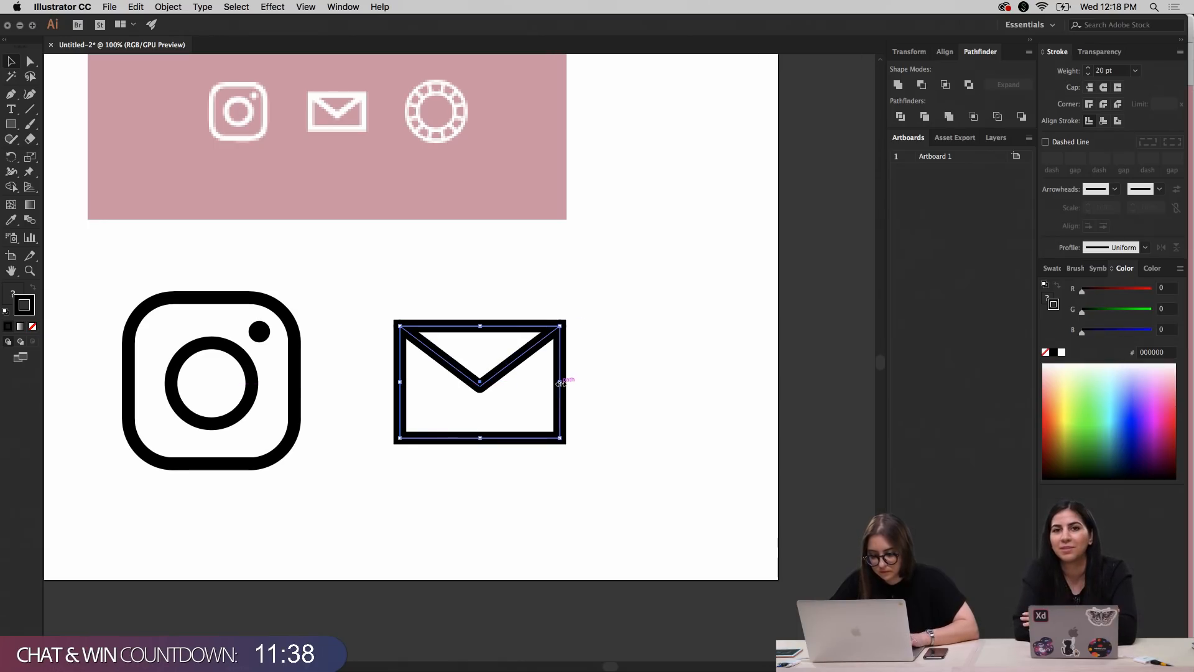
key("shift+Left")
key("shift+Left")
key("shift+Left")
key("shift+Left")
key("shift+Left")
Reduce the envelope rectangle's height by raising its bottom edge
left_click(462, 479)
left_click(448, 439)
left_click_drag(450, 438, 463, 419)
left_click(580, 419)
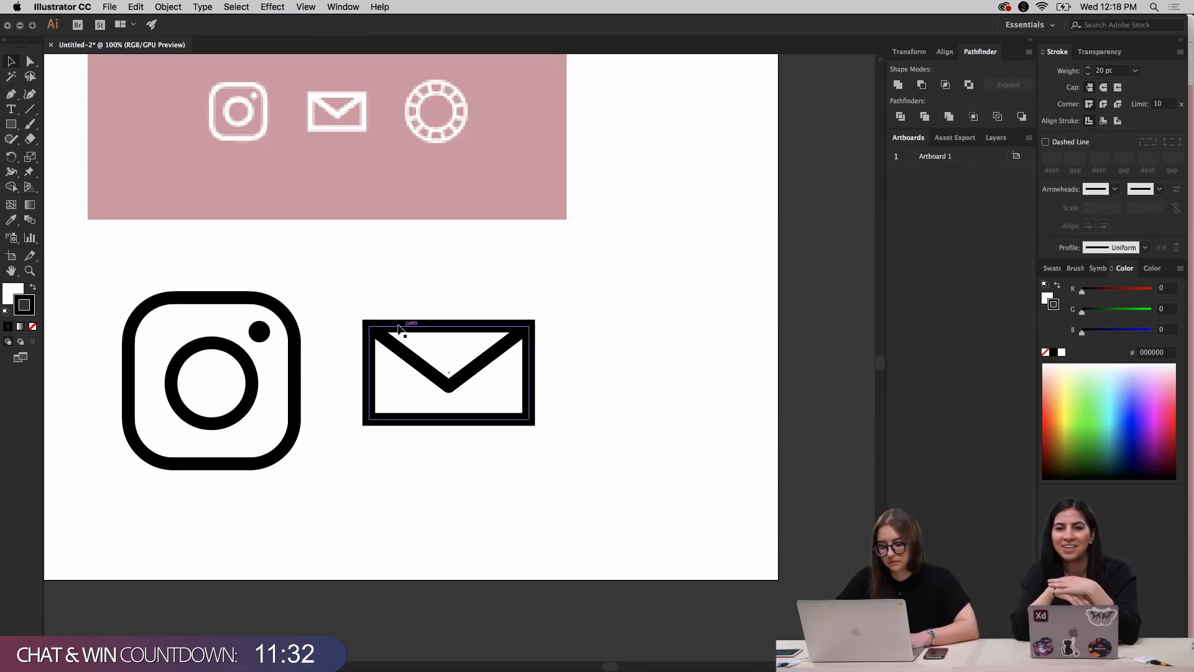
Nudge the whole envelope slightly down toward the vertical center of the Instagram icon
left_click_drag(346, 293, 573, 457)
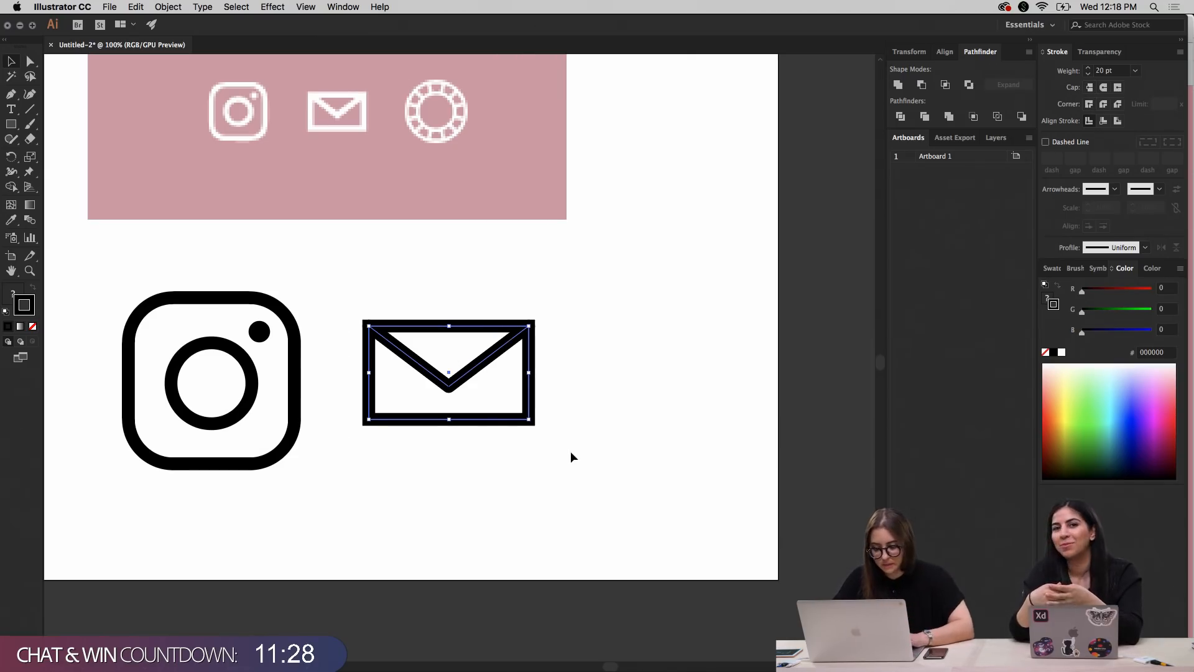
key("Down")
key("Down")
key("Down")
key("Down")
key("Down")
key("Down")
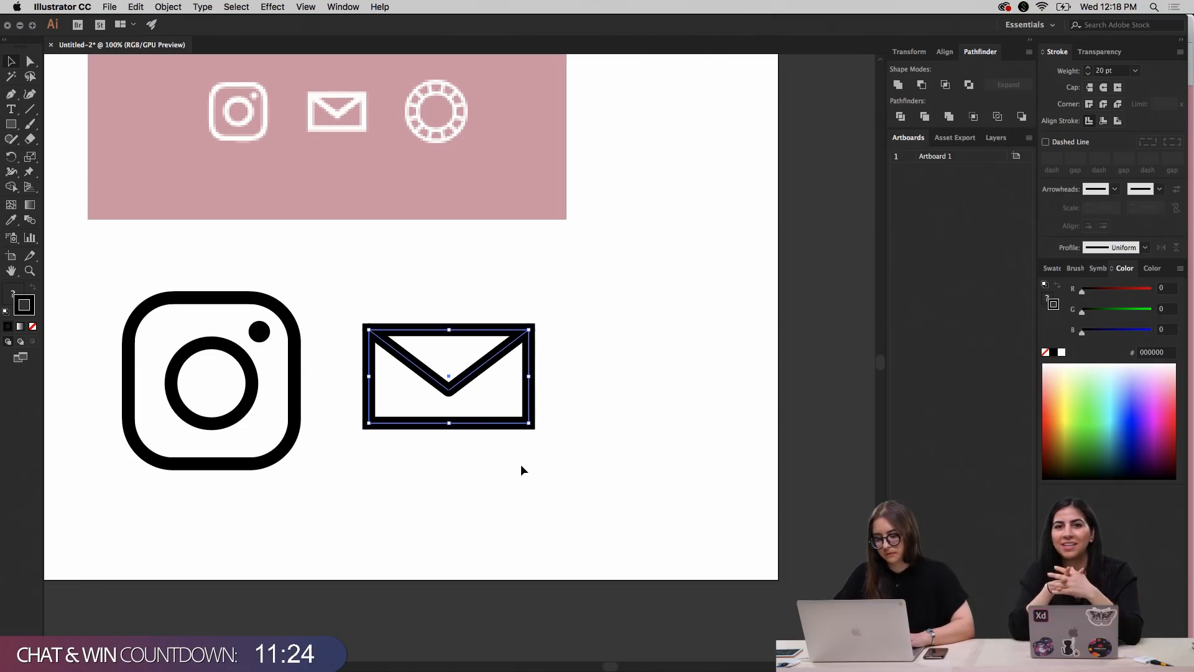
left_click(665, 460)
Move the Instagram and envelope icons together toward the artboard's left side to make room for a third icon
left_click_drag(688, 390, 614, 390)
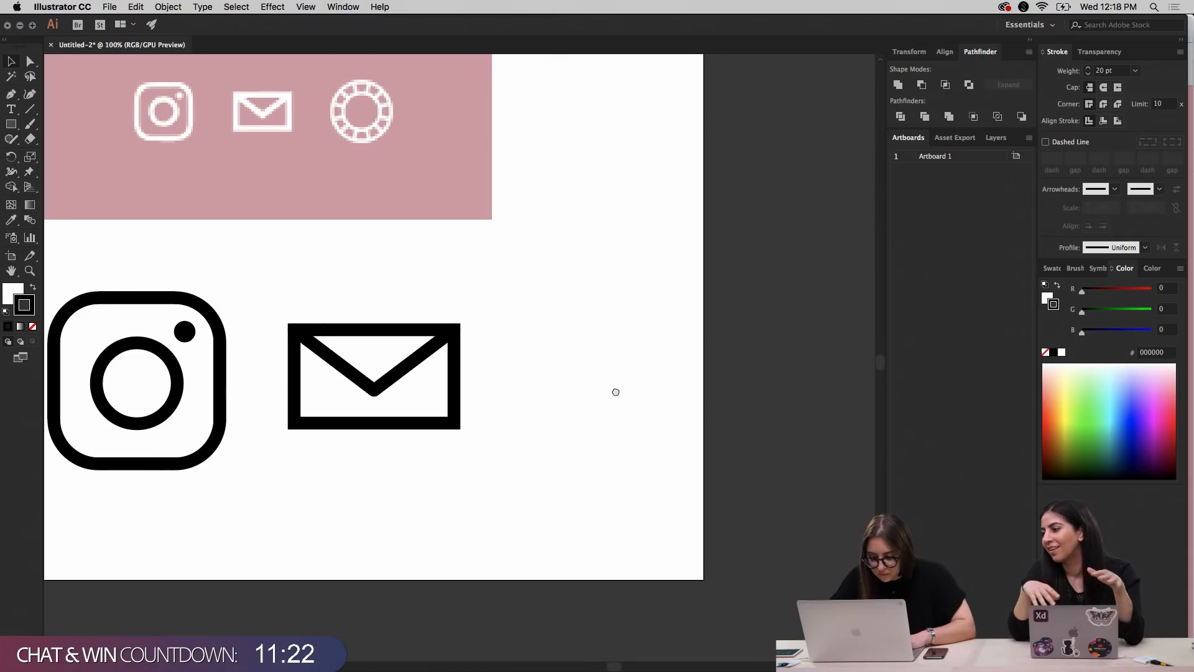
scroll(468, 352, "left", 5)
key("super+minus")
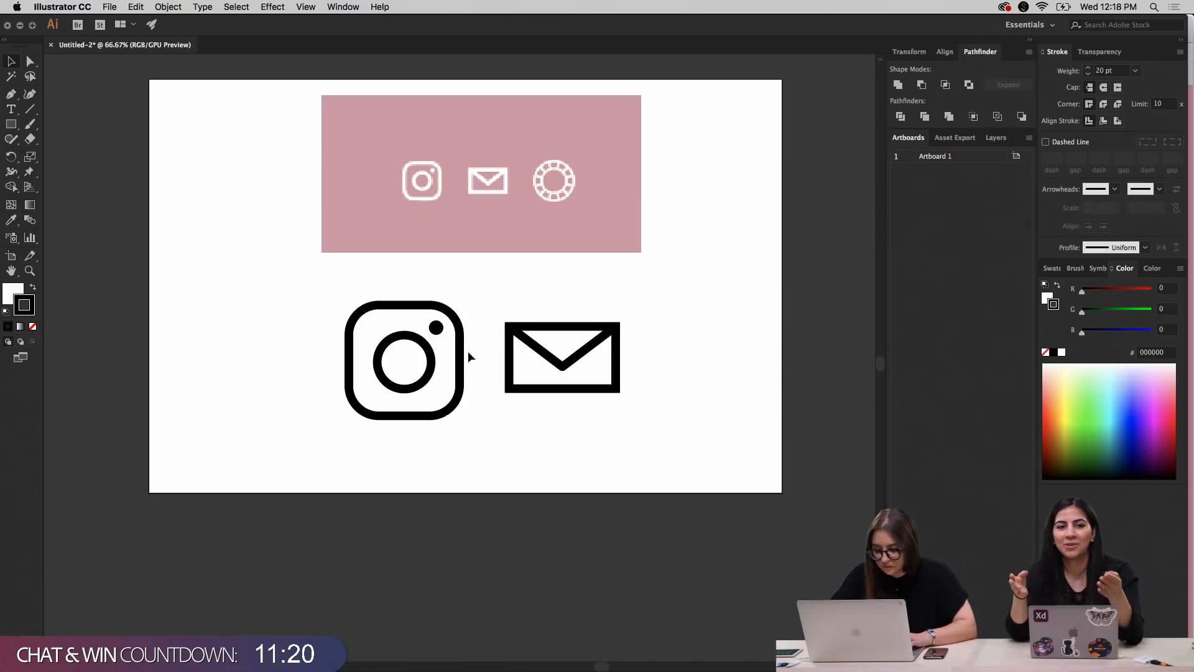
left_click_drag(314, 298, 554, 399)
left_click(624, 412)
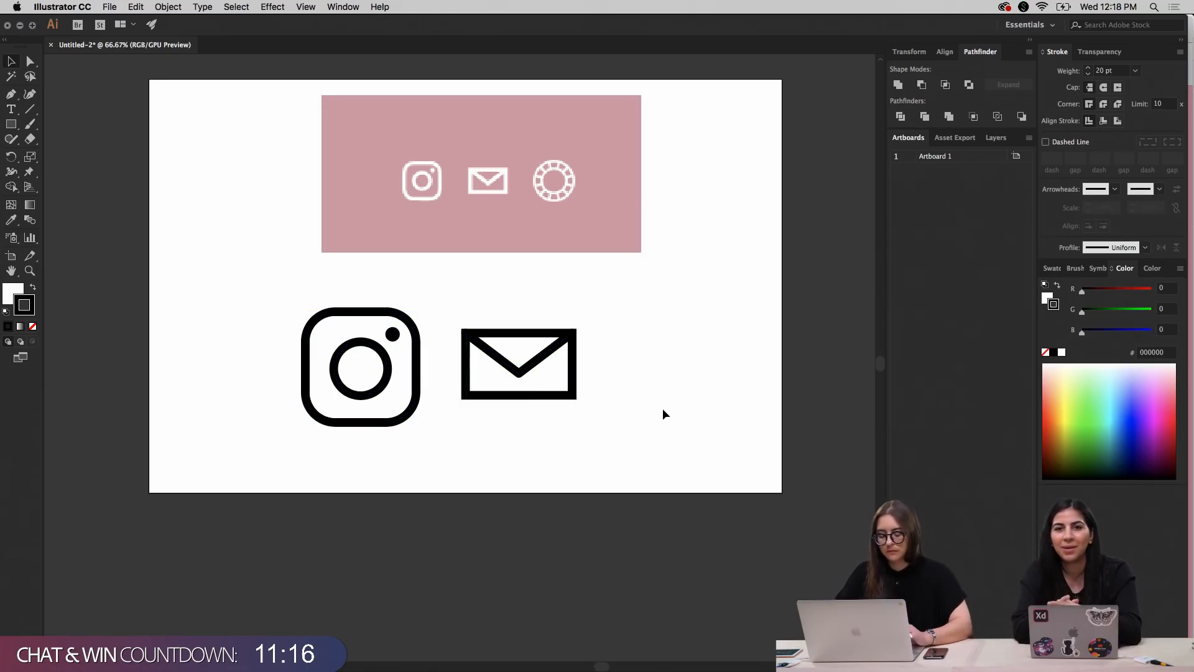
Draw a large circle with a 20 pt black stroke beside the envelope, slightly smaller than the Instagram icon
key("super+plus")
scroll(662, 408, "right", 2)
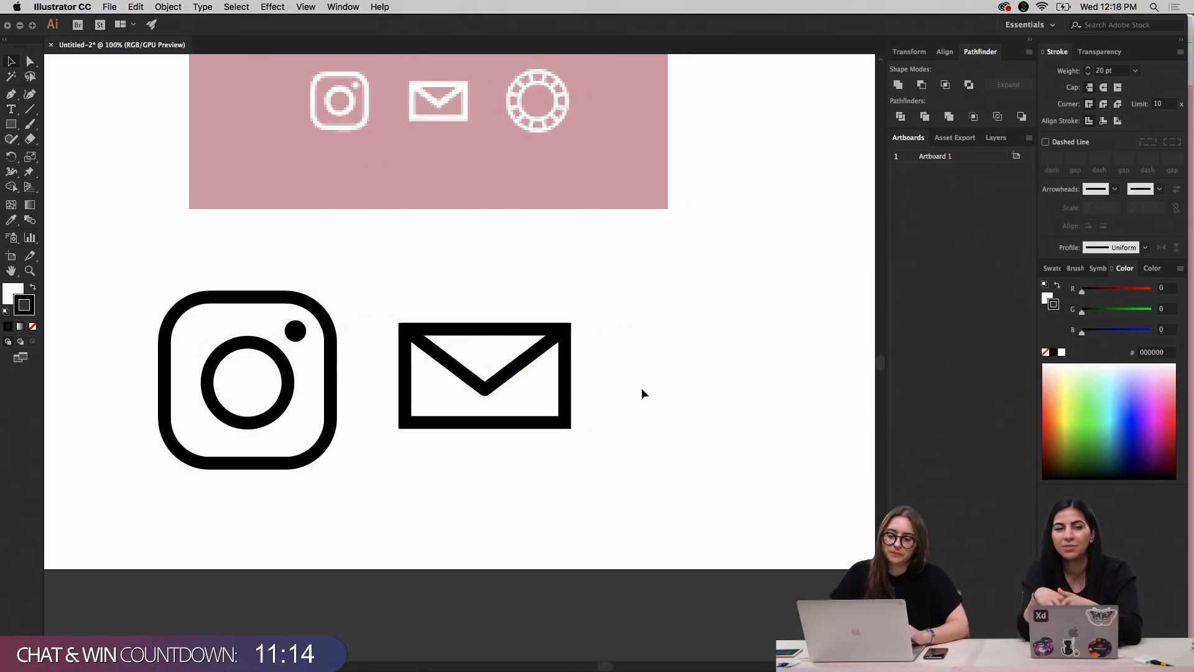
left_click_drag(9, 128, 37, 151)
left_click_drag(686, 370, 754, 435)
key("v")
left_click(733, 434)
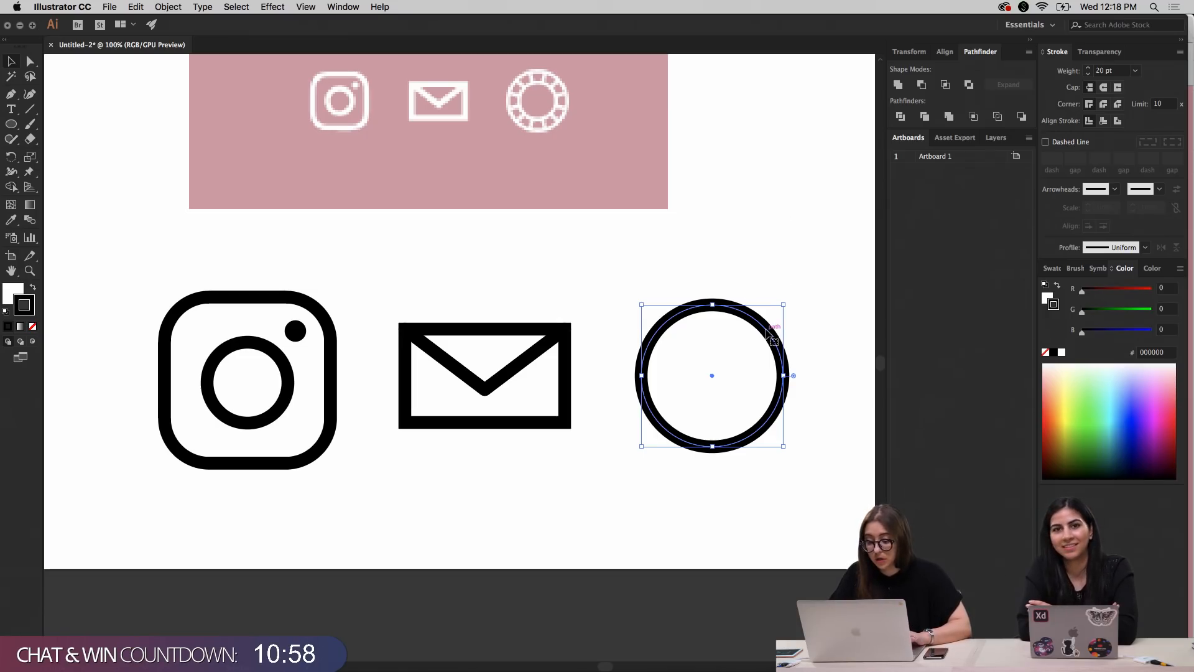
Add a smaller copy of the circle, just over a third its diameter, and center it inside the large one
mouse_move(771, 336)
left_mouse_down()
mouse_move(793, 339)
mouse_move(807, 308)
mouse_move(765, 349)
left_mouse_up()
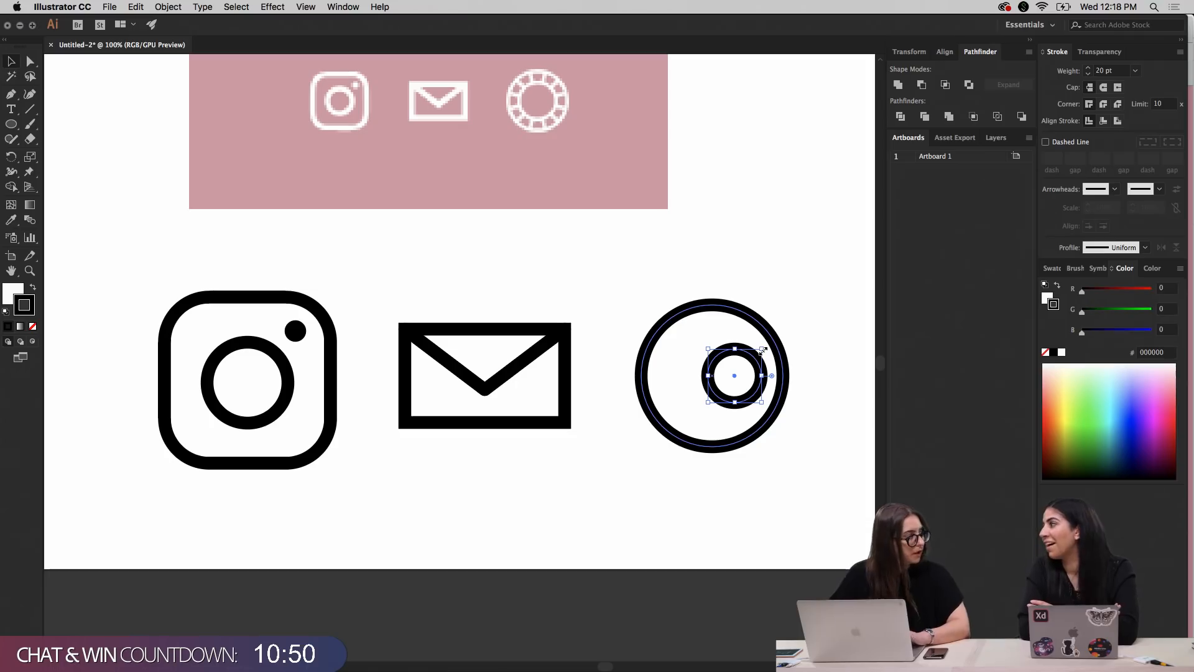
left_click_drag(715, 398, 693, 394)
left_click(751, 310, "shift")
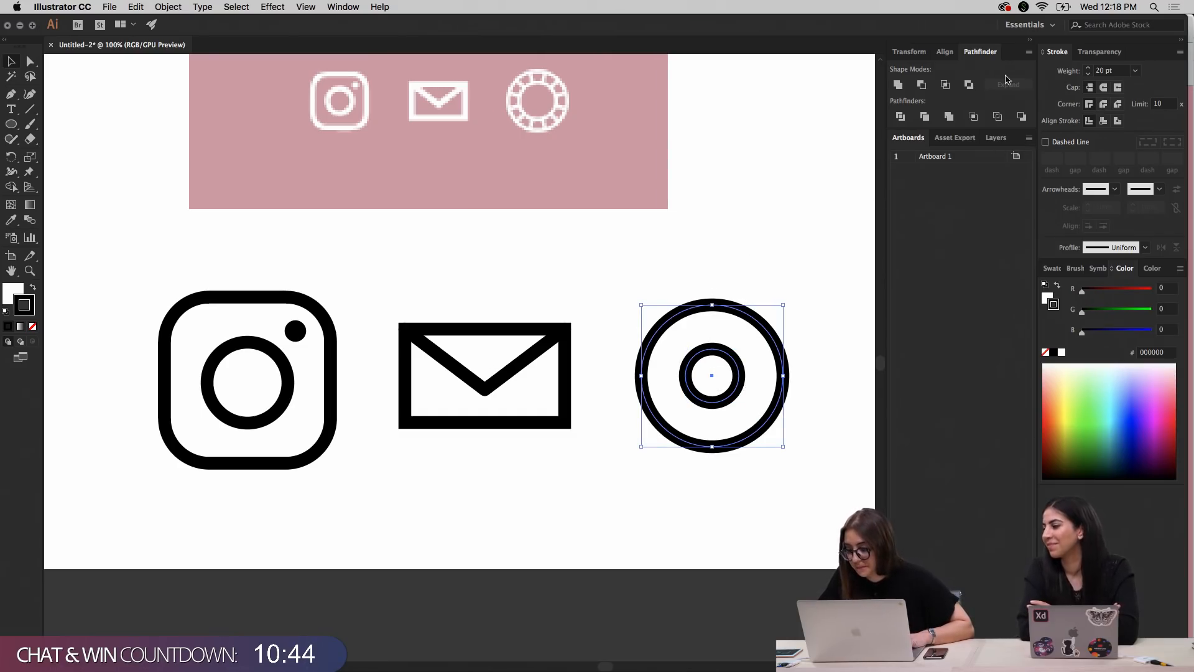
Enlarge the inner circle concentrically to about two-thirds of the outer circle's diameter
left_click(941, 53)
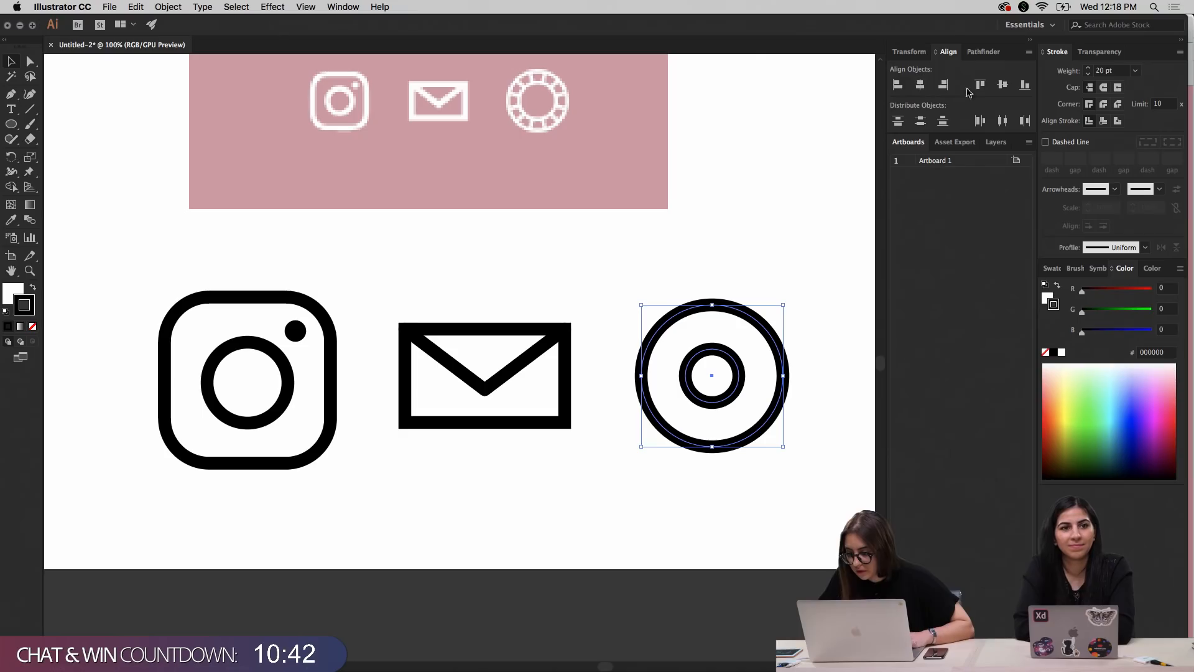
left_click(745, 244)
left_click(723, 366)
left_click_drag(741, 350, 761, 330)
left_click(779, 245)
scroll(778, 240, "right", 1)
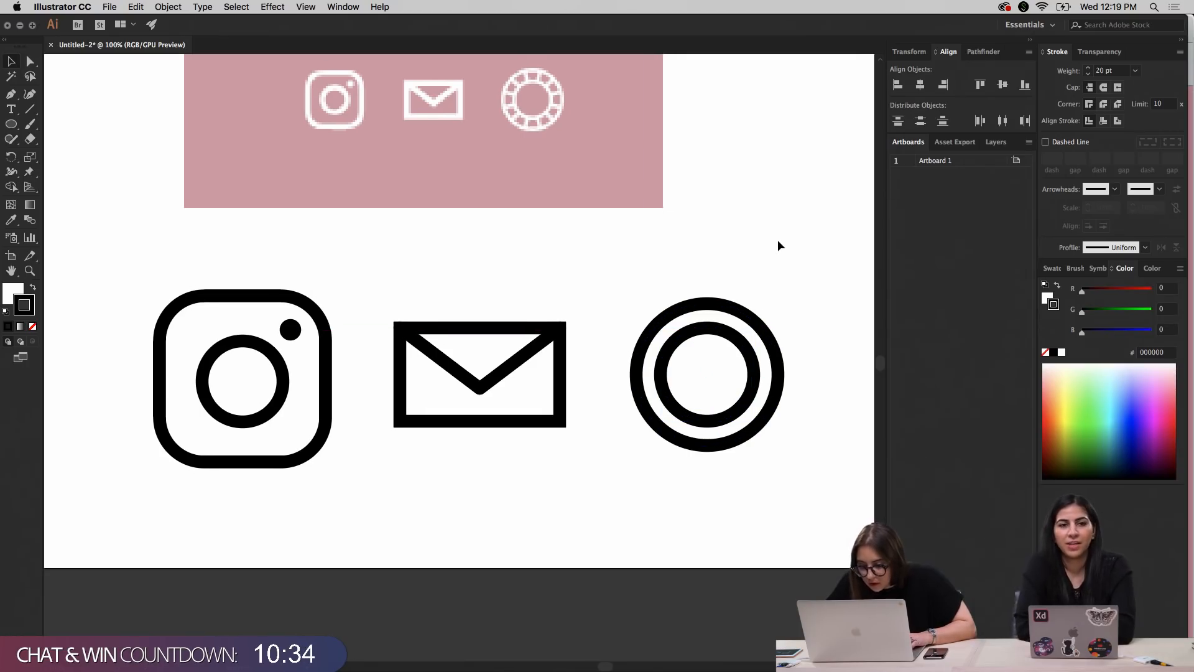
right_click(778, 241)
left_click(759, 199)
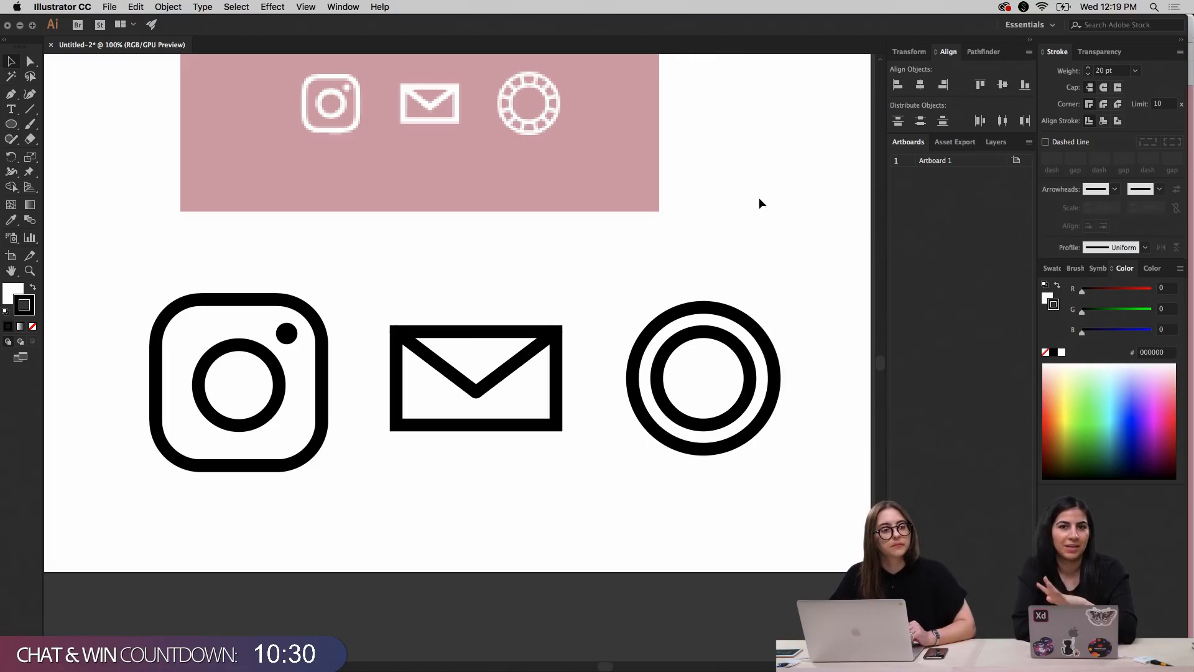
left_click(658, 207)
left_click(91, 143)
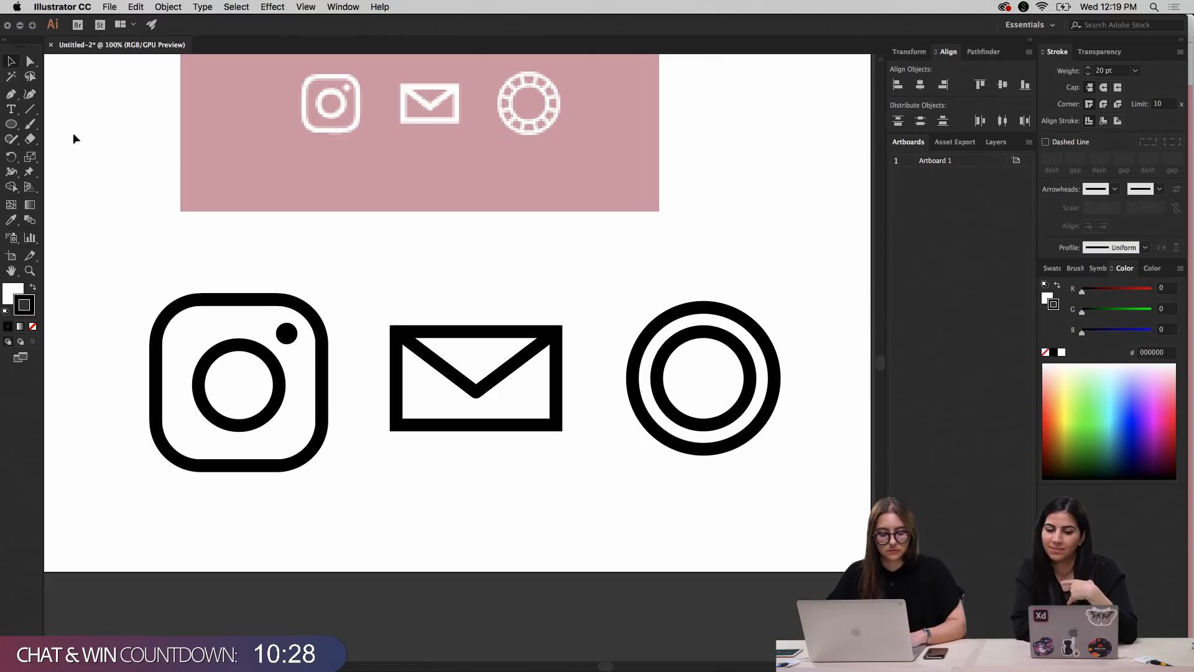
Draw a short vertical 20 pt black line joining the outer and inner circles at their topmost points
left_click(29, 109)
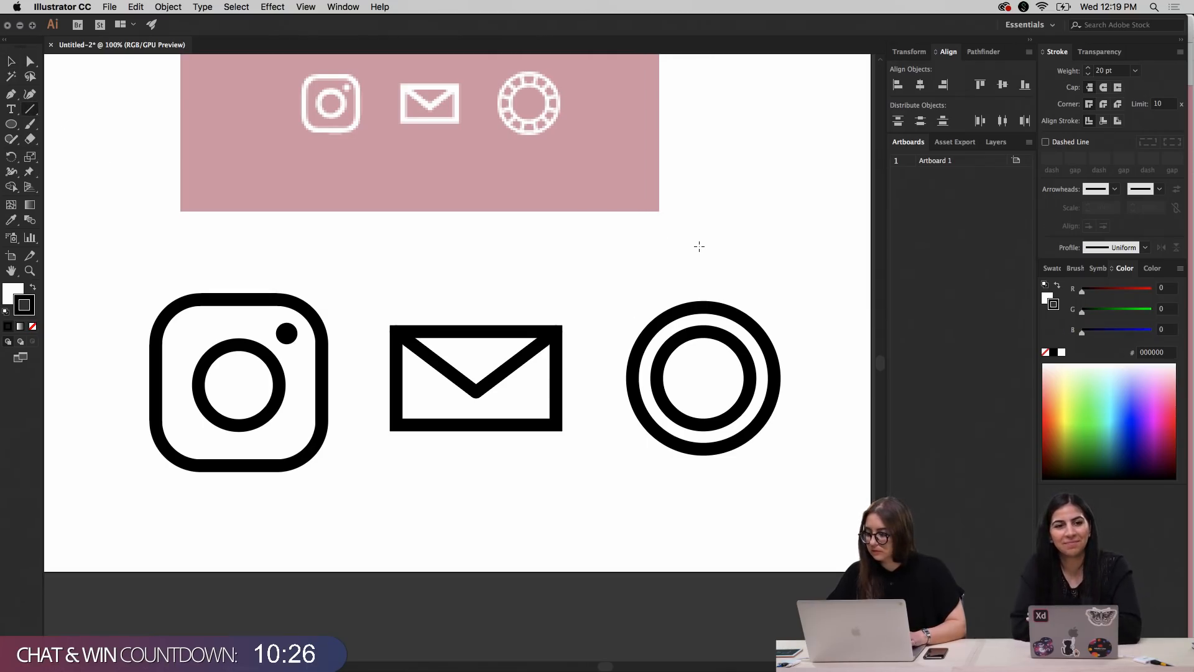
scroll(698, 249, "right", 1)
key("super+equal")
scroll(699, 247, "right", 3)
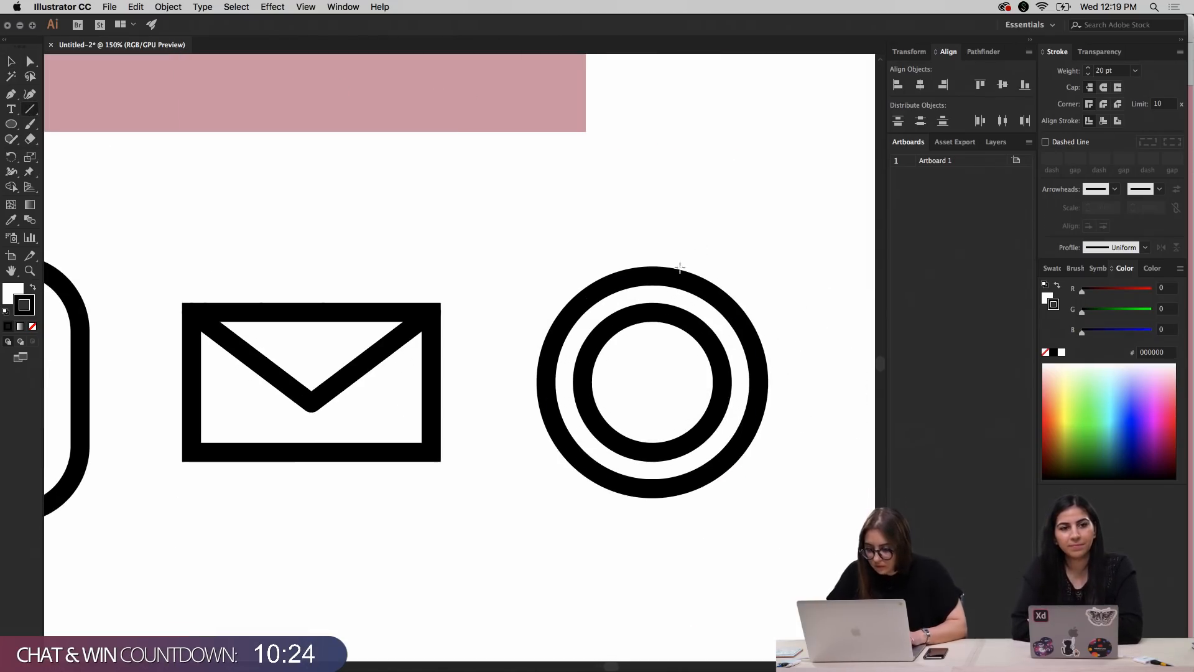
left_click_drag(652, 274, 652, 311)
key("v")
left_click(671, 212)
mouse_move(1193, 671)
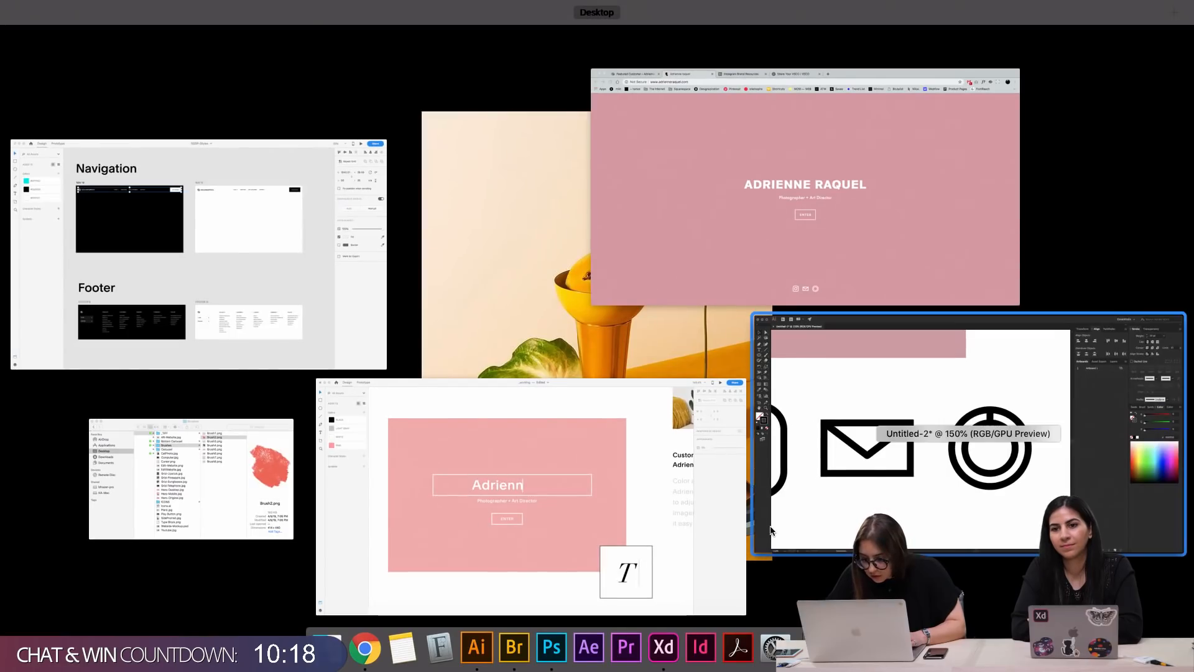
left_click(1035, 459)
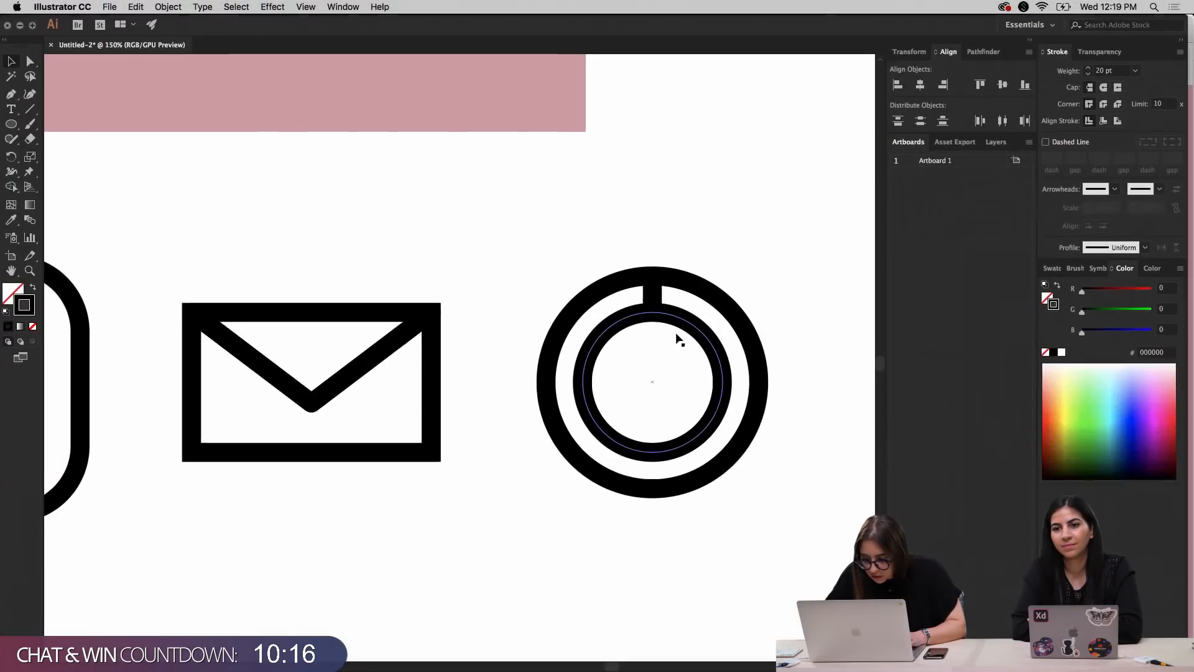
Try to rotate the connecting line 30° around the ring's center, and undo the rotation
scroll(585, 233, "up", 5)
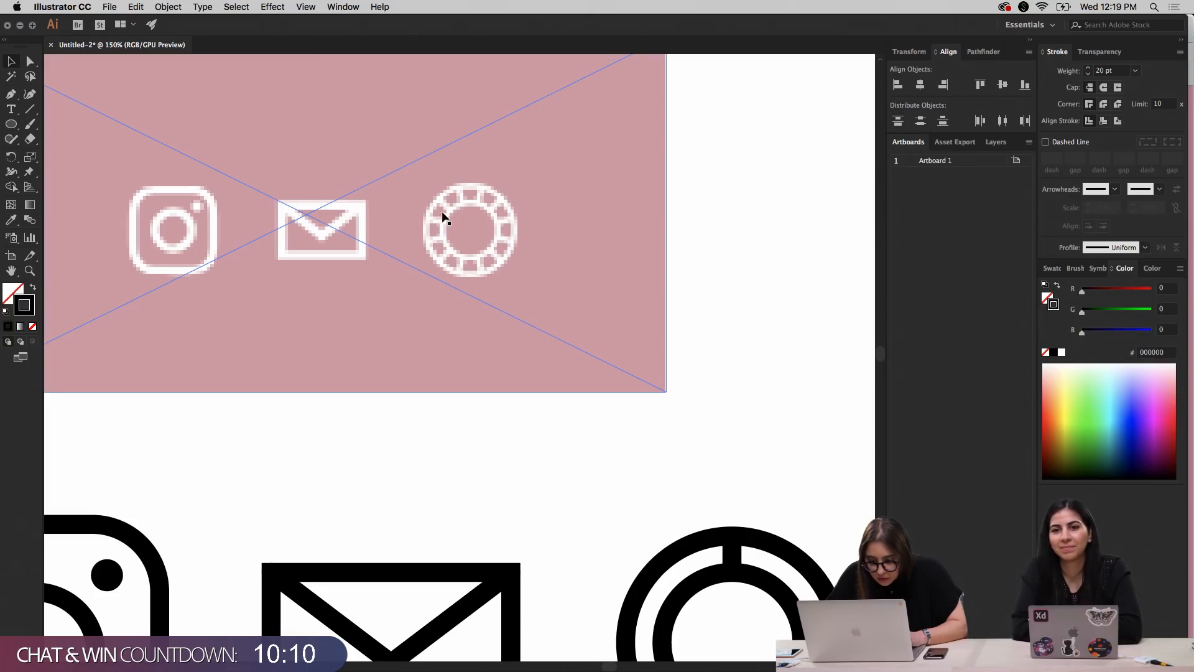
scroll(661, 348, "down", 1)
scroll(660, 348, "down", 10)
scroll(661, 349, "right", 3)
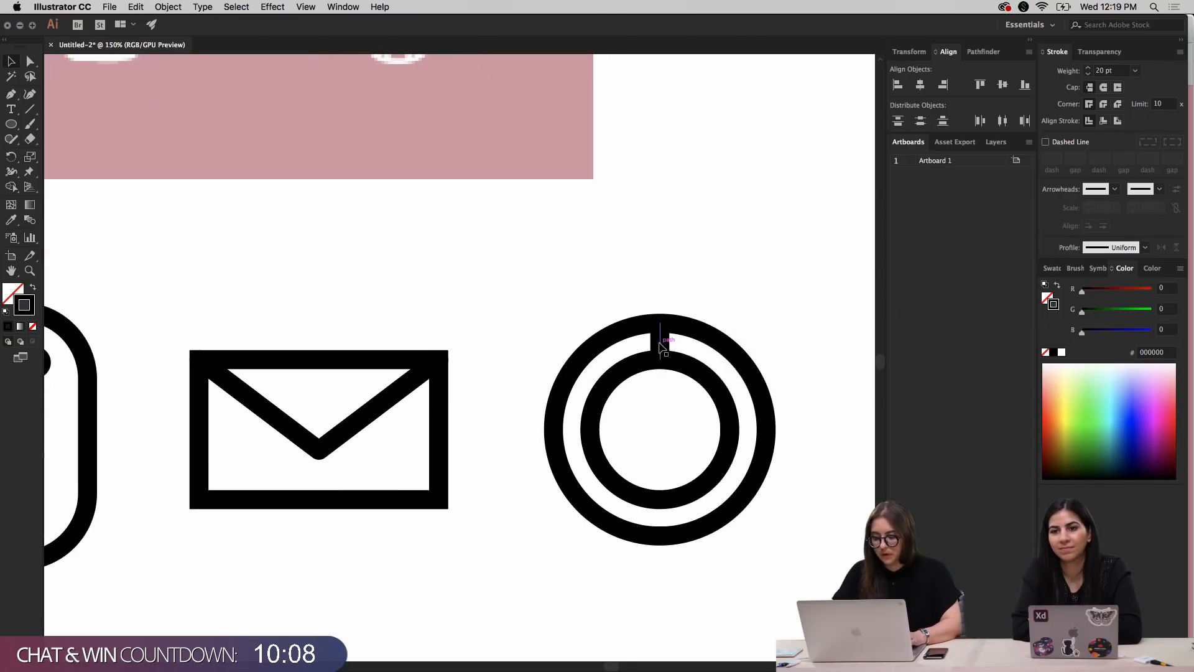
key("r")
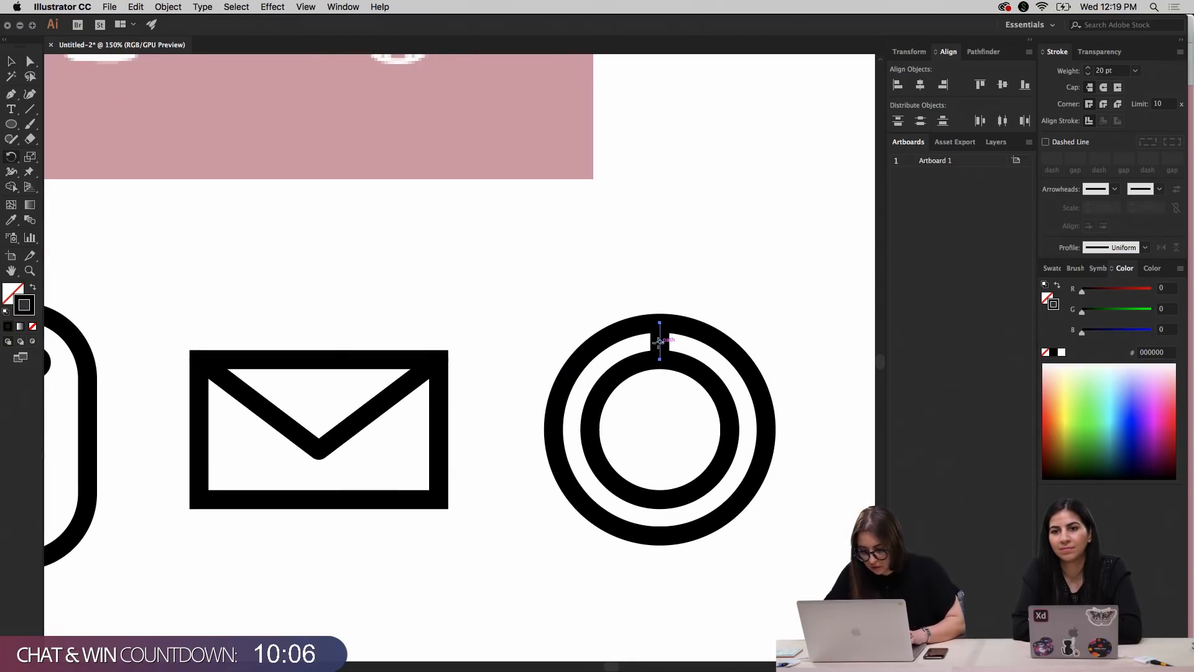
left_click(659, 427, "alt")
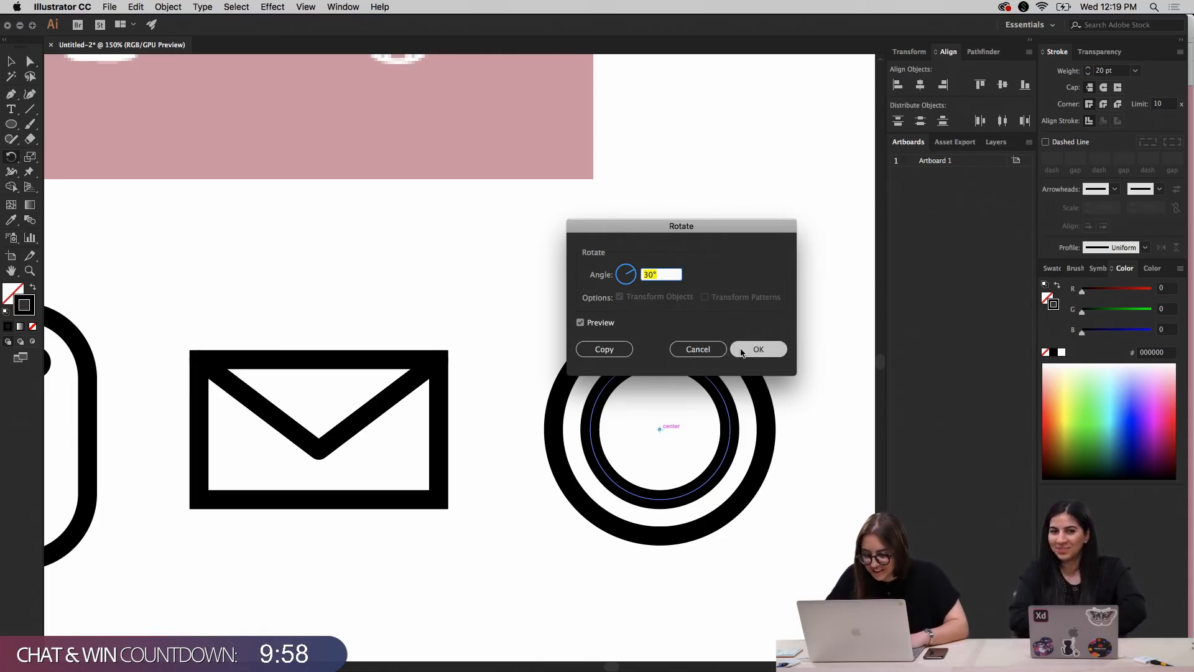
left_click(630, 355)
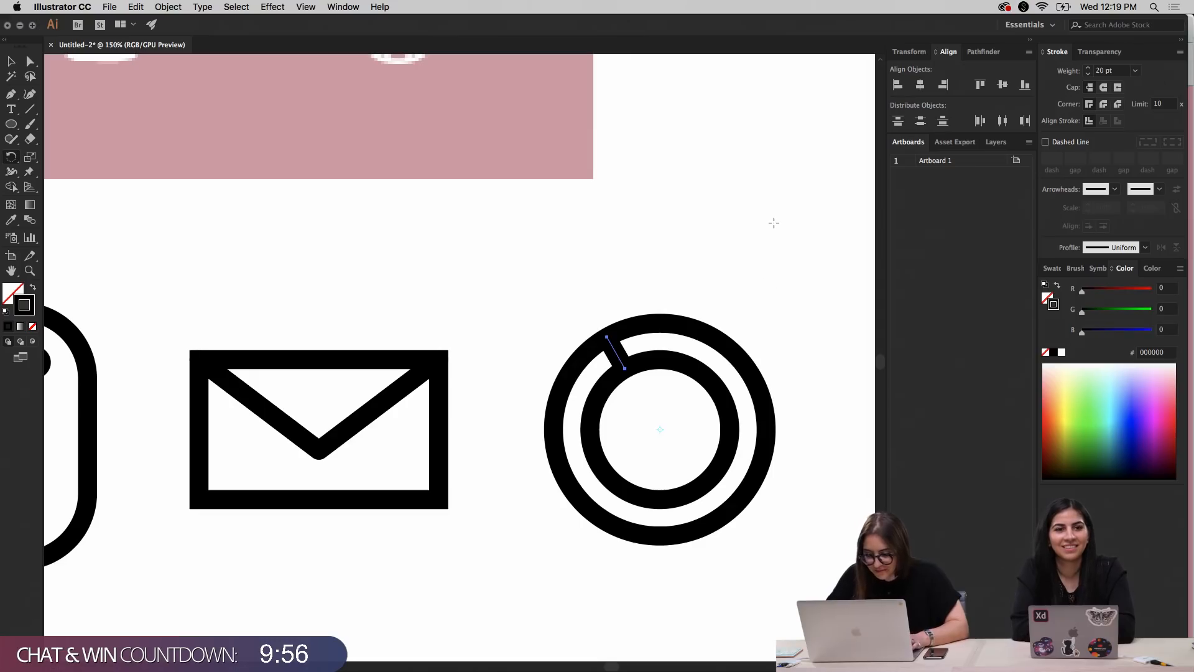
key("super+z")
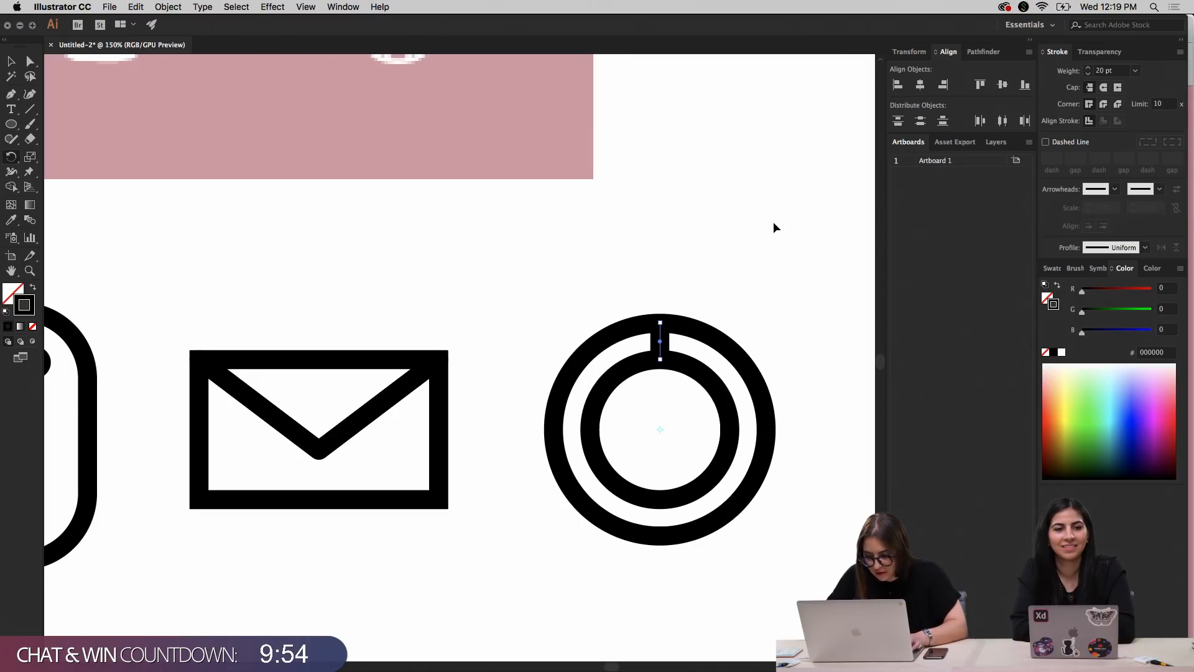
Copy the connecting line around the ring's center in 30° rotations until twelve evenly spaced spokes divide the ring
left_click(661, 428, "alt")
left_click(603, 349)
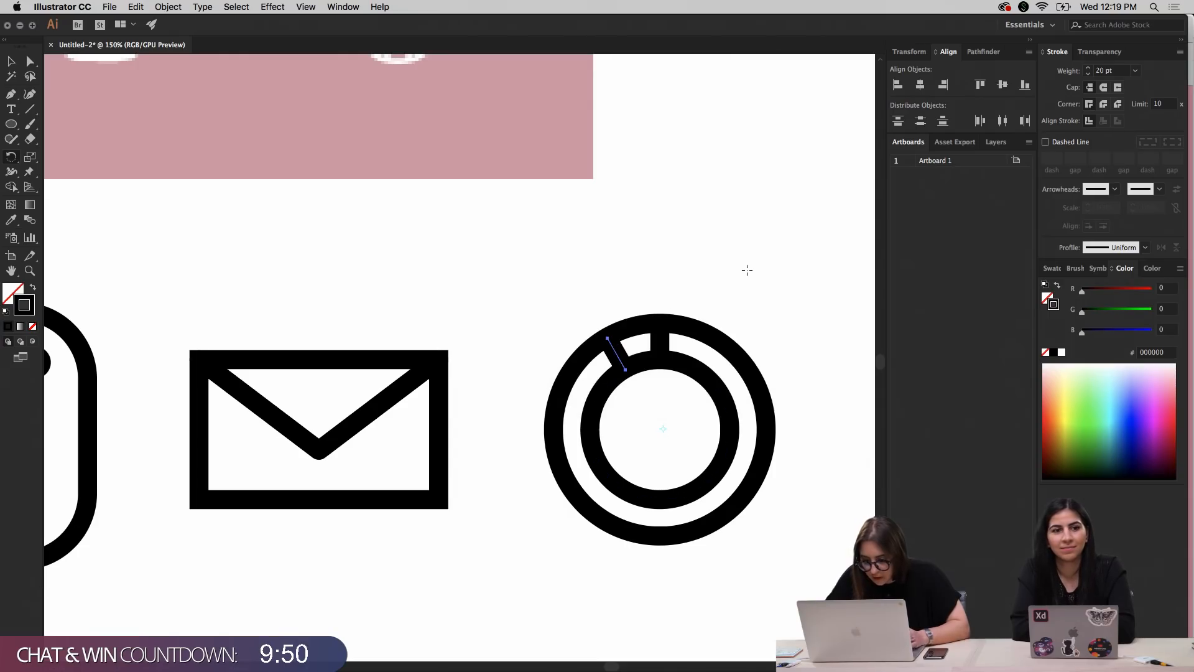
key("super+d")
key("super+d")
key("super+d")
key("super+d")
key("super+d")
key("super+d")
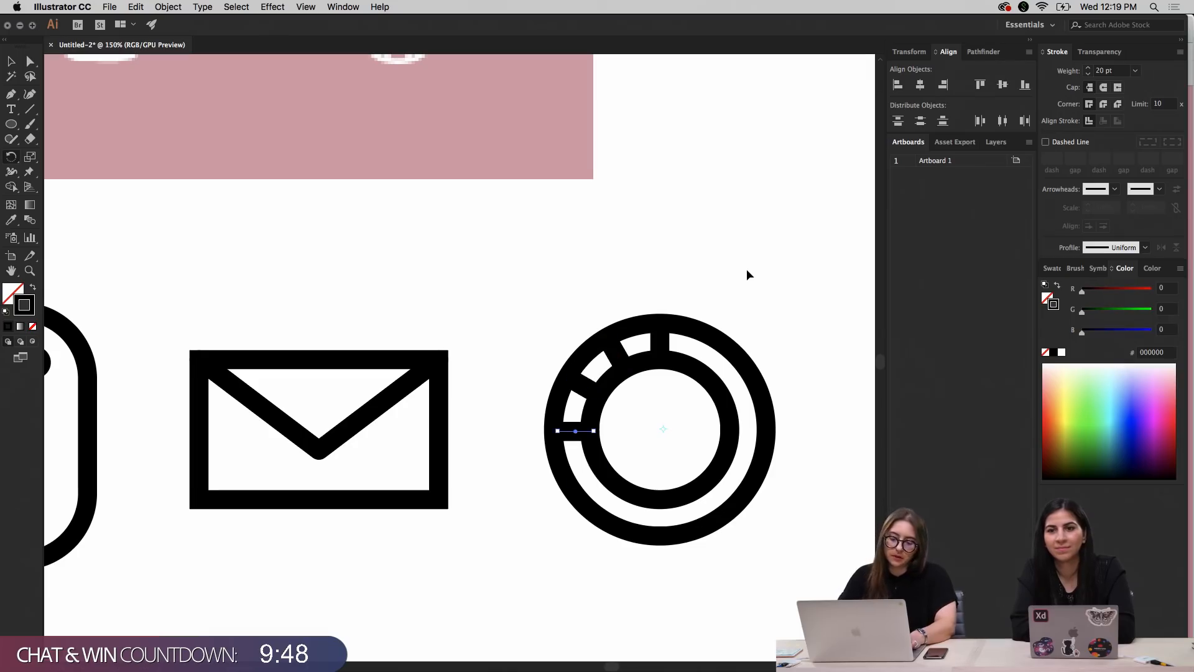
key("super+d")
key("super+d")
key("super+d")
key("super+d")
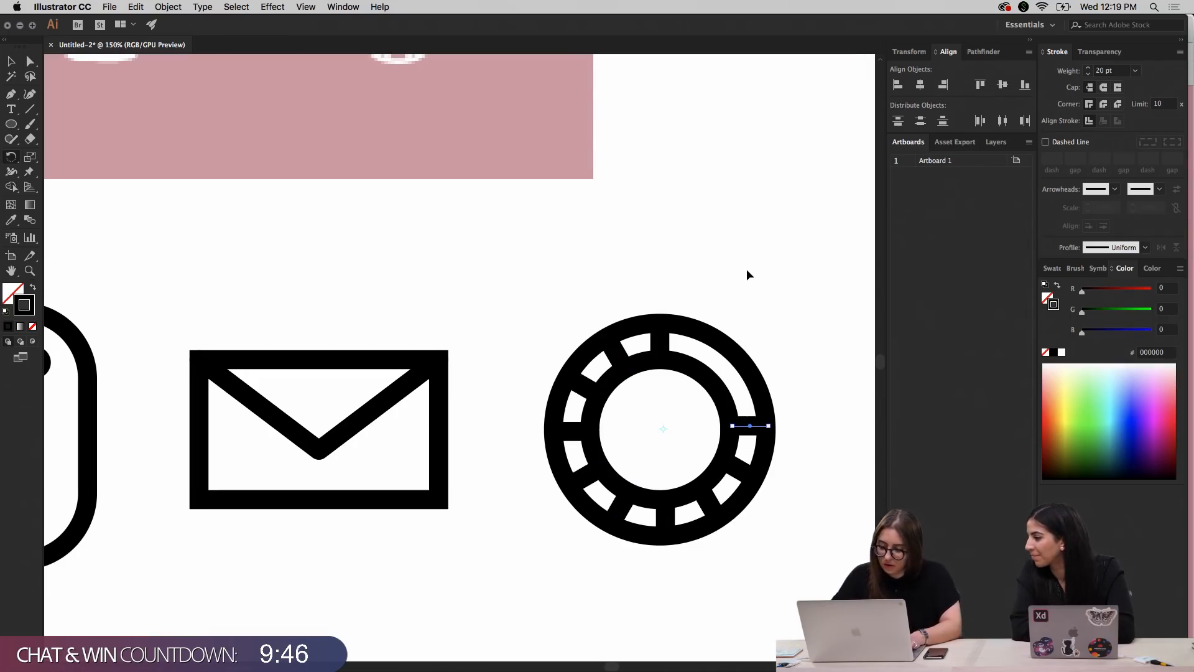
key("v")
left_click(743, 255)
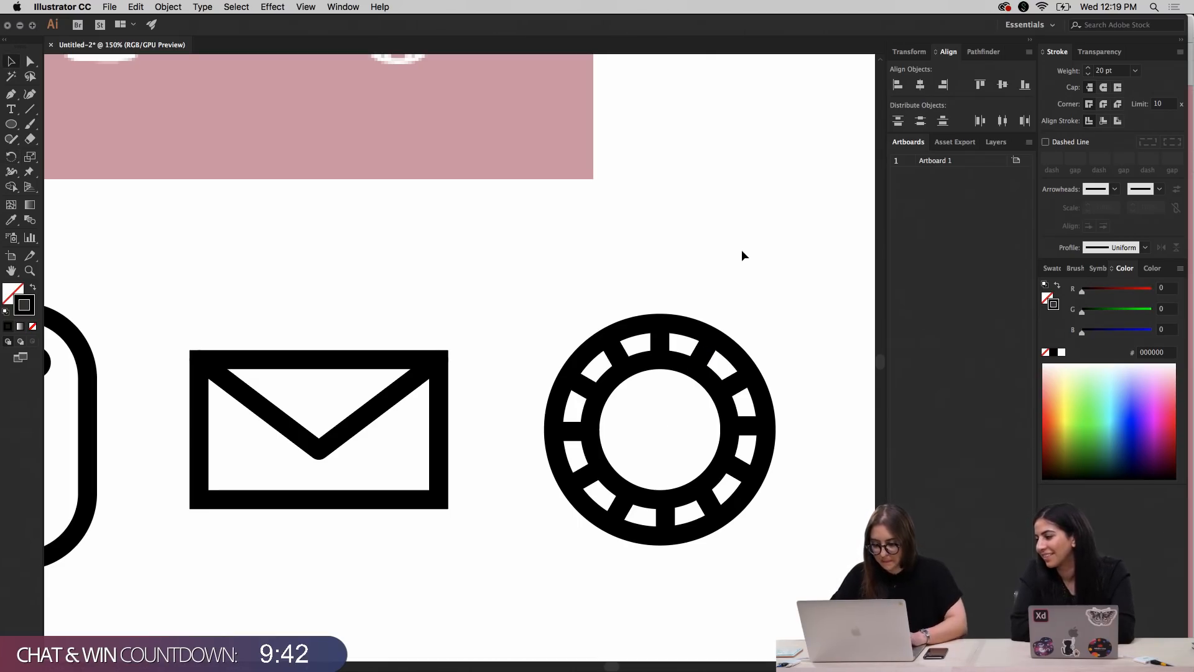
Rotate the twelve spokes together about 15° clockwise, without the two circles, to match the reference ring icon in the pink panel
scroll(536, 235, "up", 5)
scroll(537, 233, "down", 2)
scroll(536, 233, "right", 2)
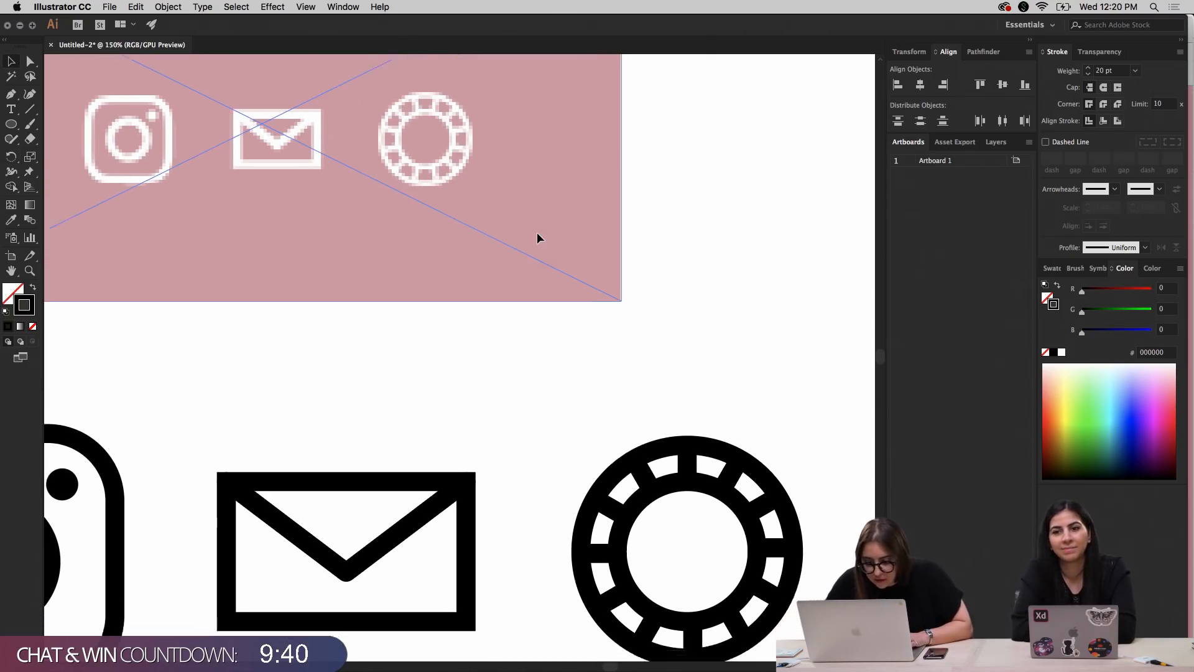
left_click_drag(506, 353, 789, 589)
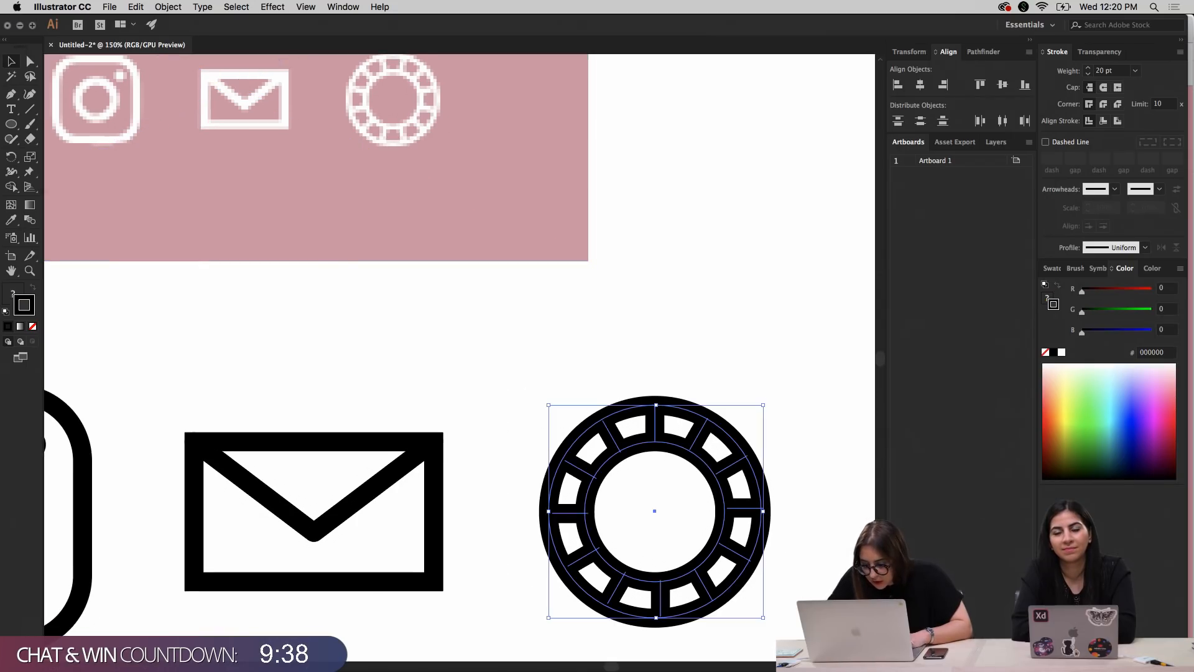
left_click(734, 587, "shift")
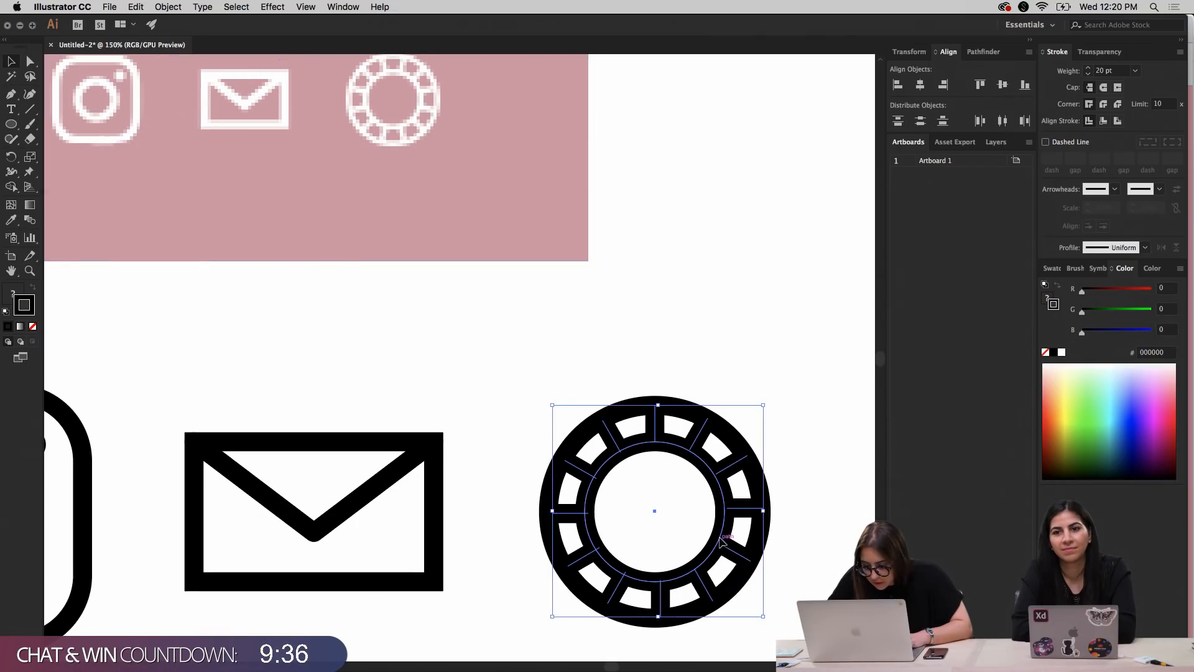
left_click(720, 532, "shift")
left_click_drag(769, 398, 793, 428)
left_click(748, 319)
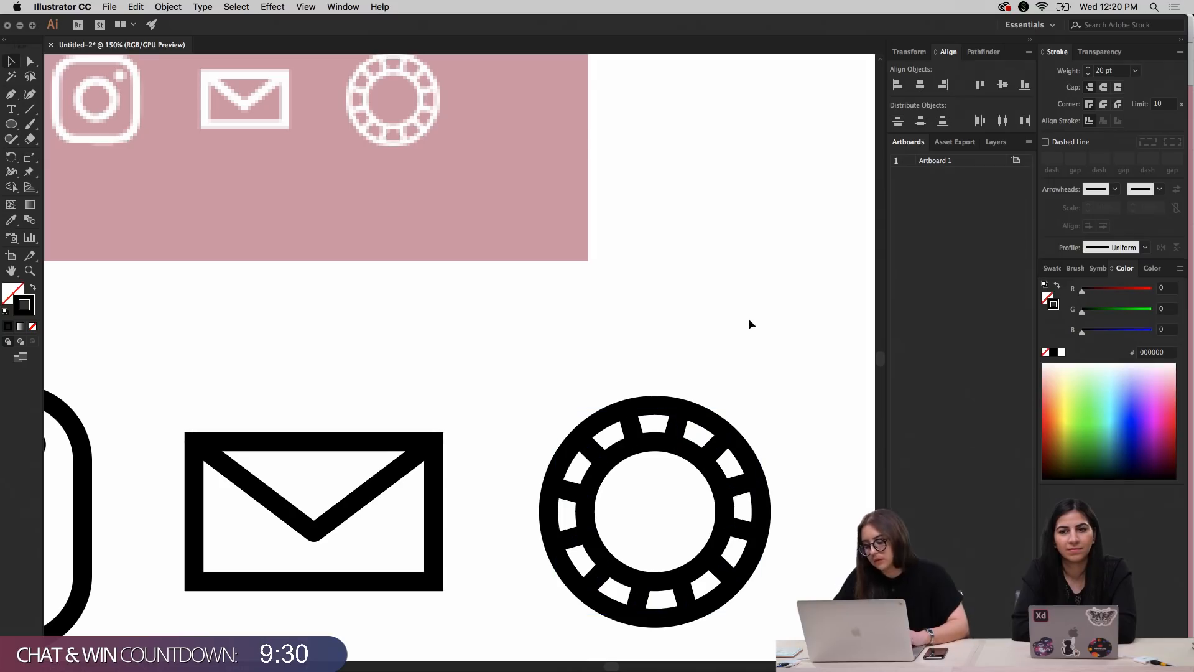
Shrink the inner circle slightly around its center so its stroke covers the inner ends of the spokes
scroll(748, 318, "up", 1)
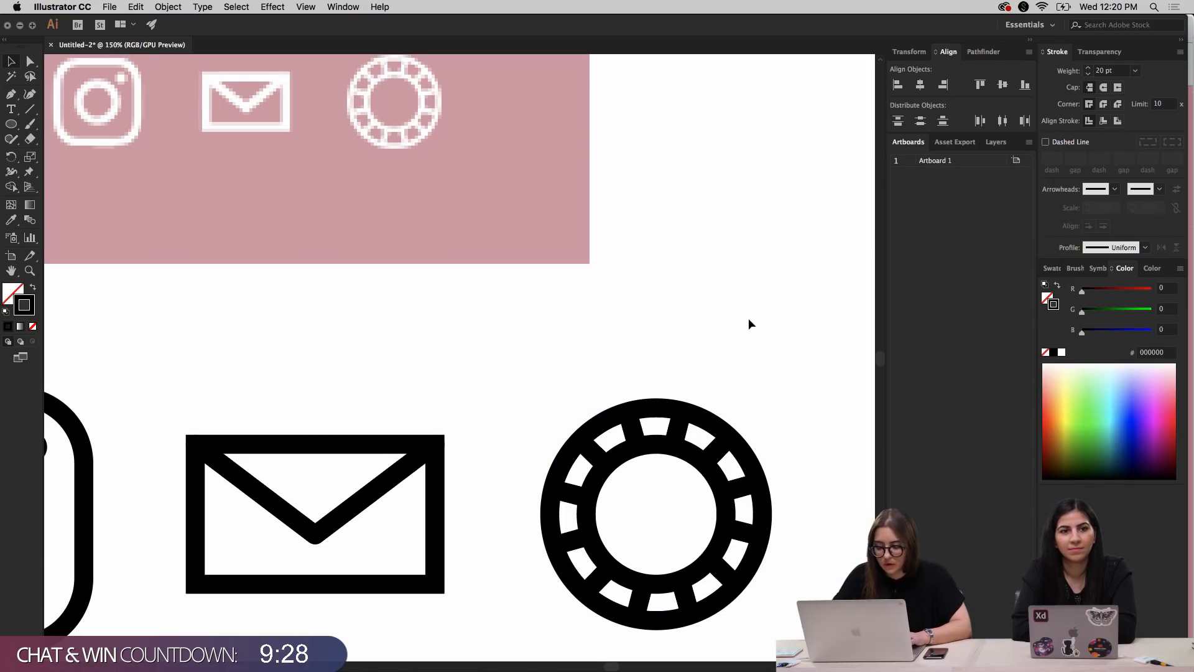
left_click(697, 460)
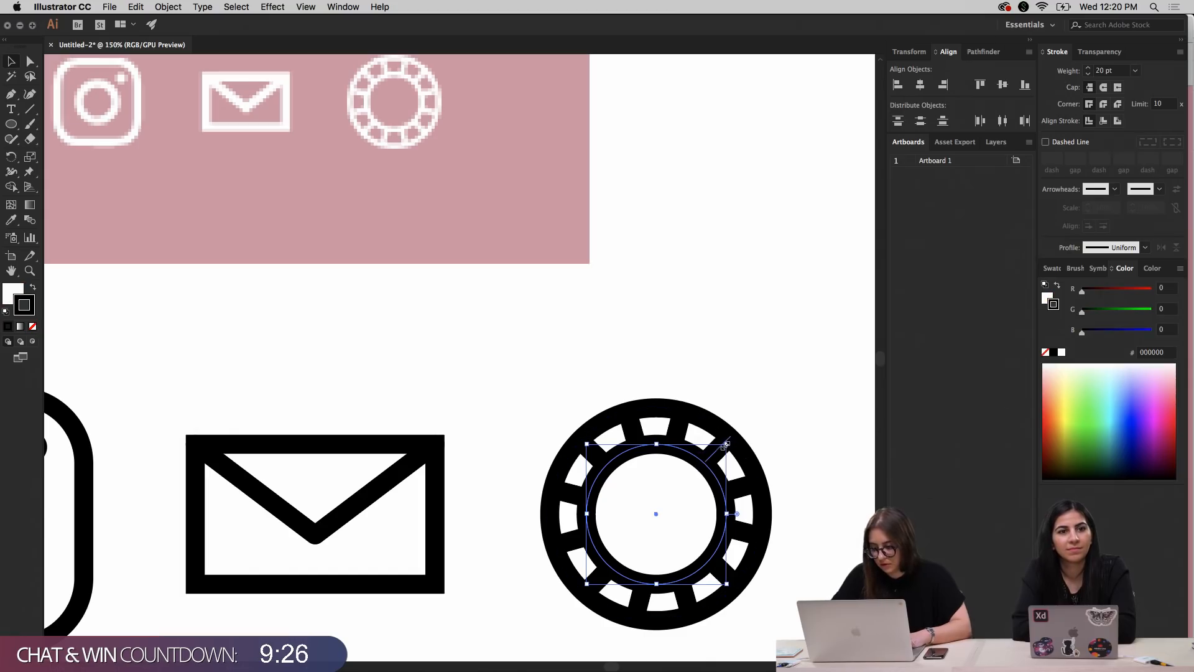
left_click_drag(726, 444, 719, 449)
left_click(738, 377)
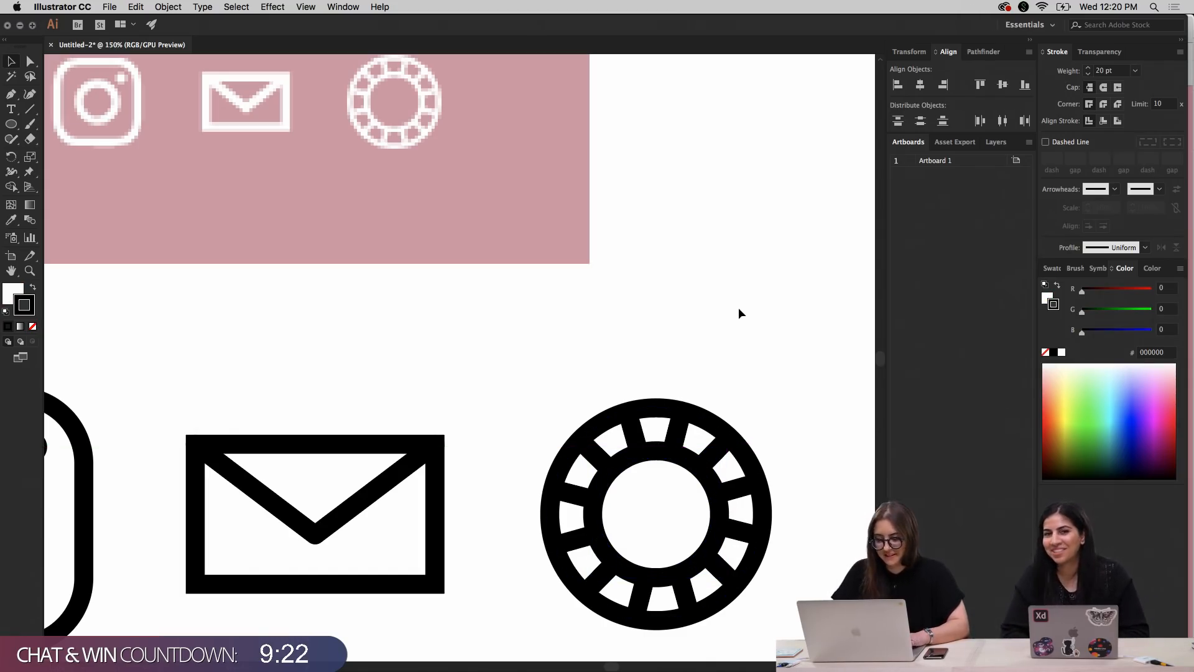
Move the whole segmented-ring icon horizontally a little closer to the envelope, leaving a slightly smaller gap than between the other two icons
key("super+minus")
key("super+minus")
key("super+equal")
scroll(610, 297, "left", 2)
scroll(607, 290, "left", 2)
left_click_drag(580, 348, 767, 558)
key("shift+Left")
key("shift+Left")
key("shift+Left")
key("shift+Right")
key("shift+Right")
key("shift+Left")
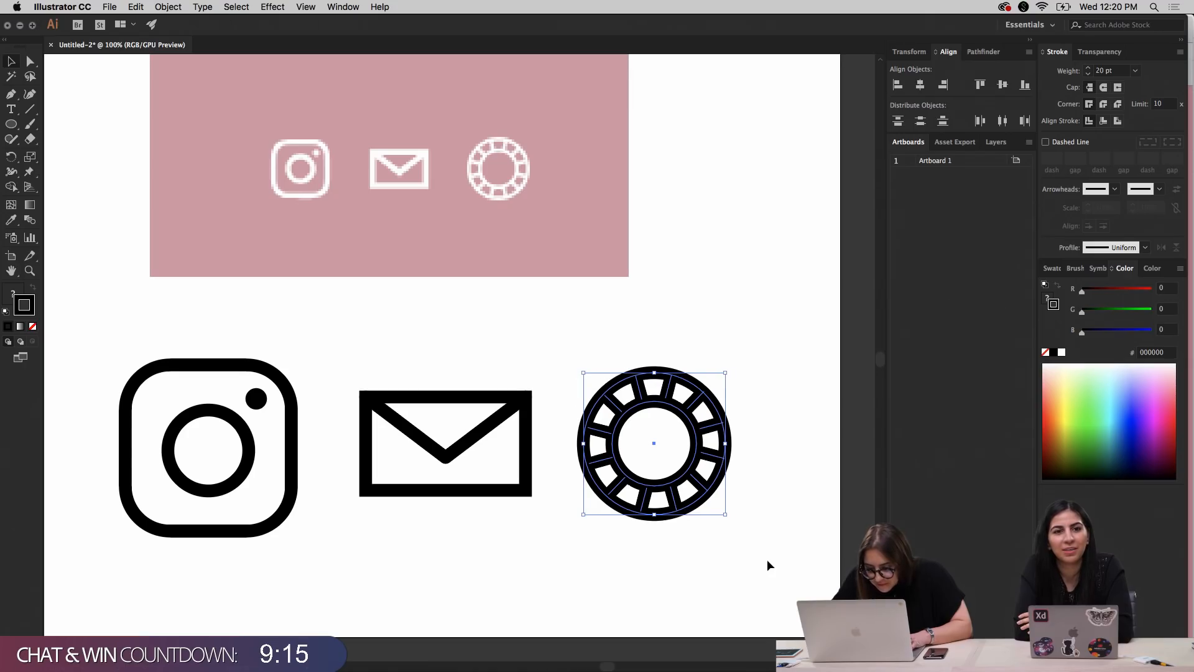
left_click(775, 312)
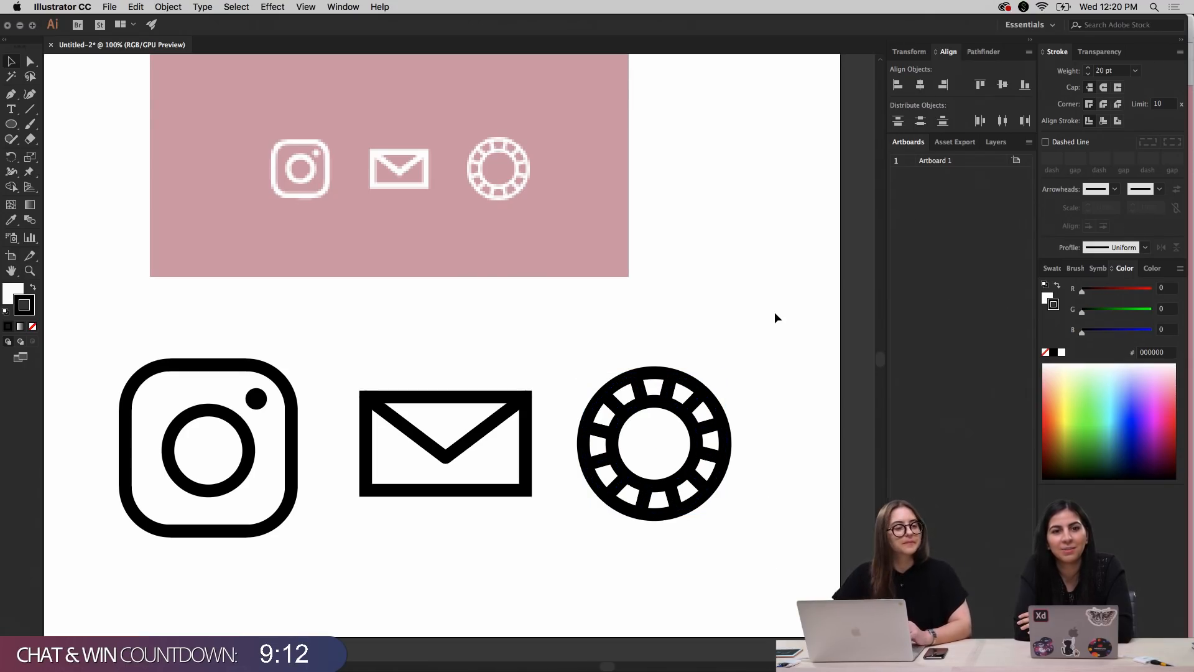
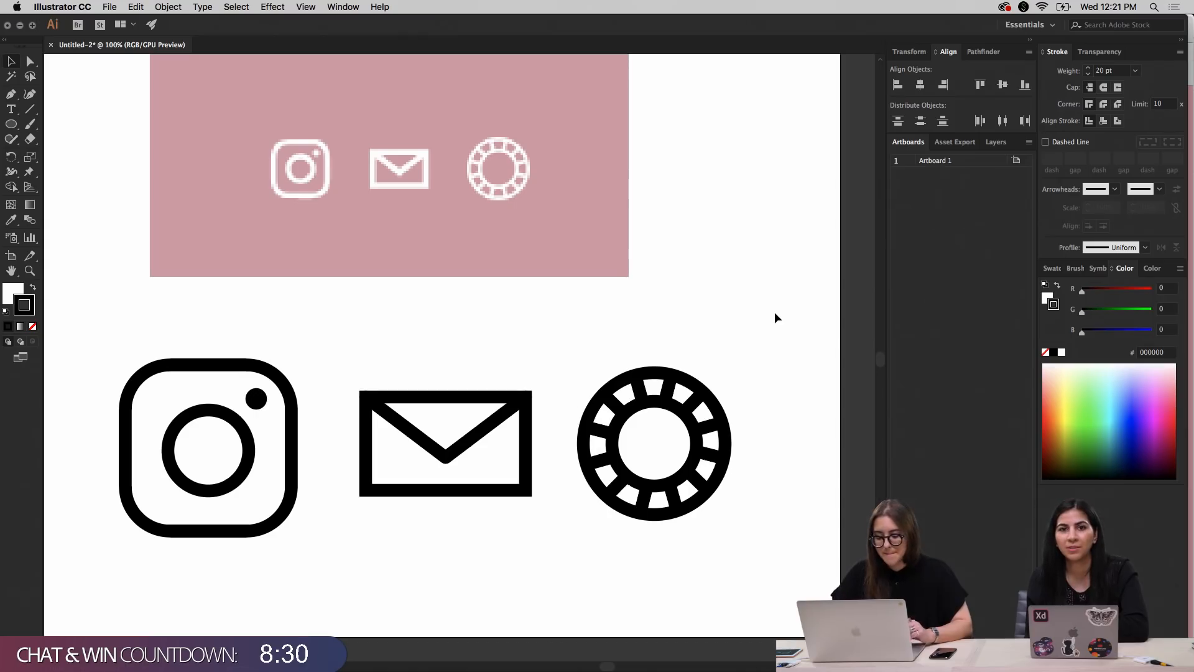
Shrink the rounded outer square of the large Instagram icon slightly around its center
scroll(759, 303, "left", 2)
scroll(759, 303, "down", 1)
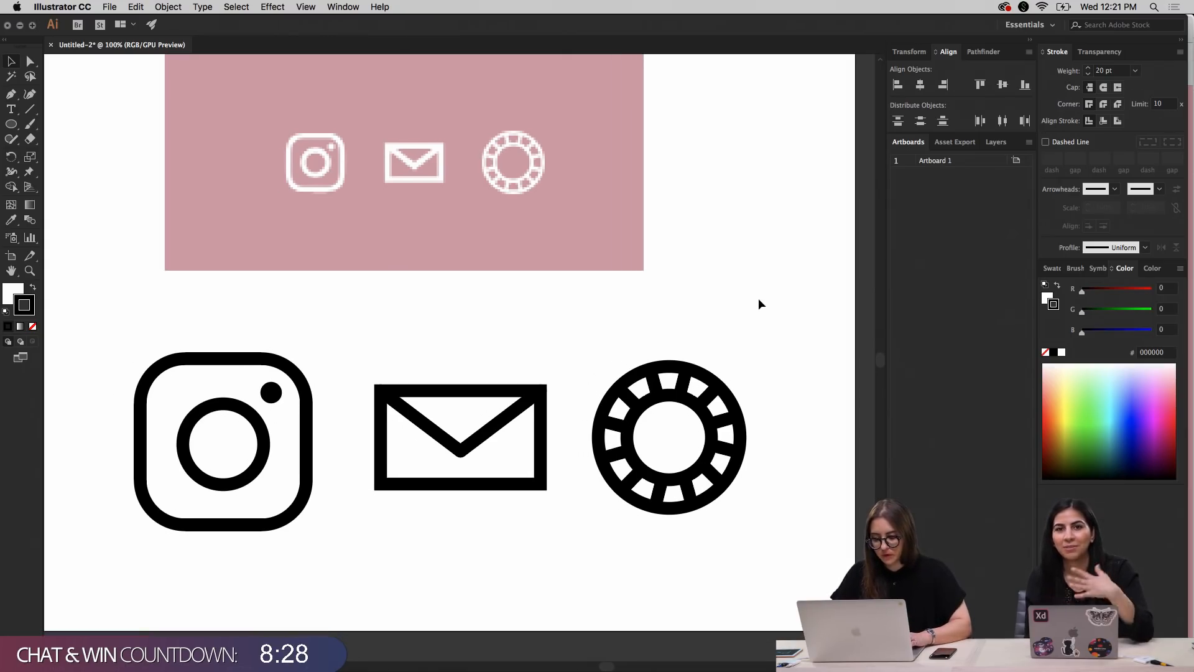
left_click(176, 367)
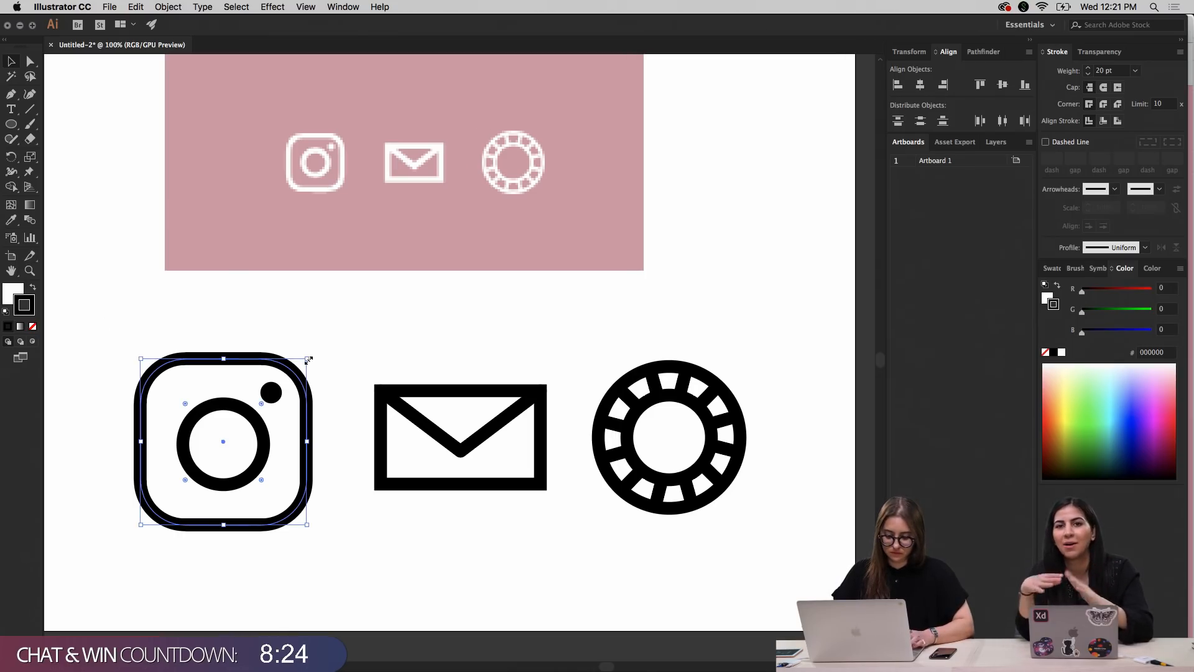
left_click_drag(309, 359, 301, 364)
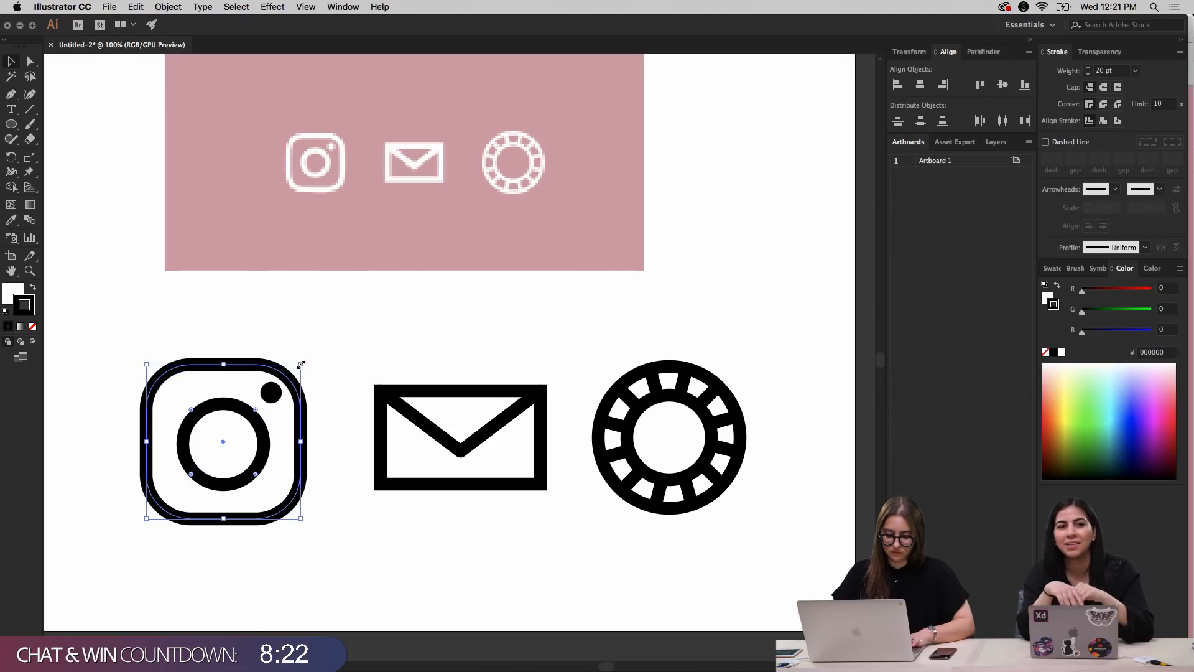
Nudge the Instagram icon's small dot slightly down and to the left so it fits inside the outer square's corner
left_click(268, 392)
key("Left")
key("Down")
key("Down")
key("Down")
key("Down")
key("Down")
key("Left")
key("Down")
key("Down")
key("Down")
key("Right")
key("Right")
key("Left")
left_click(365, 328)
Shrink the Instagram icon's lens circle slightly around its center to leave more room for the dot
left_click(265, 455)
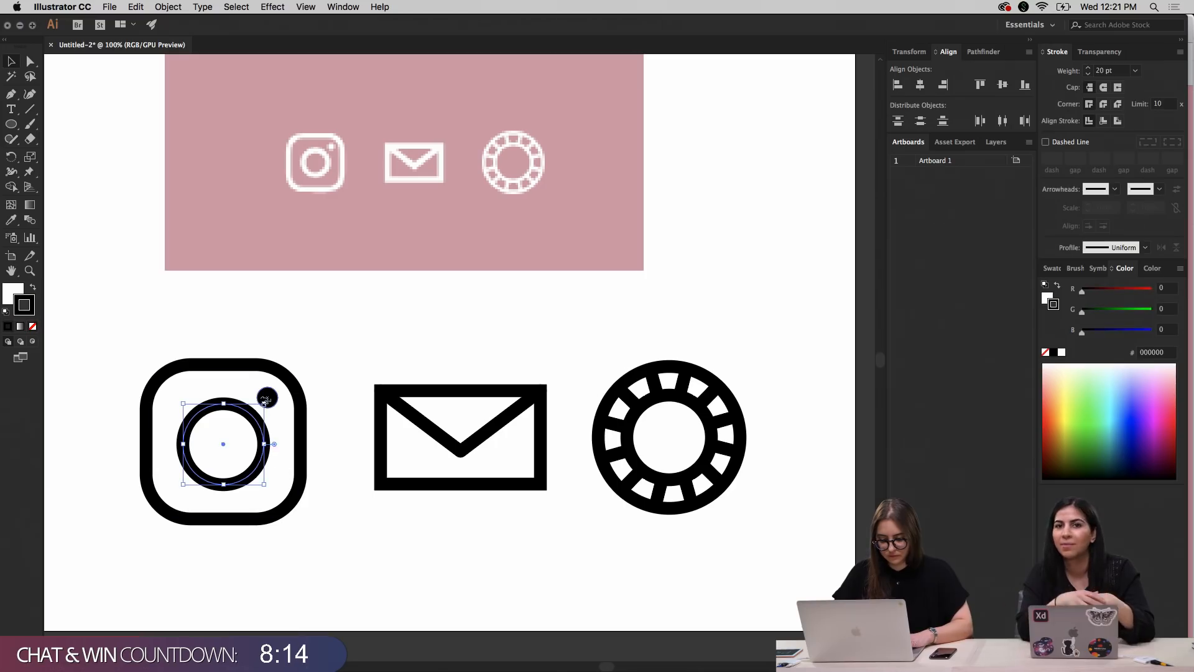
left_click_drag(264, 402, 260, 408)
left_click(370, 329)
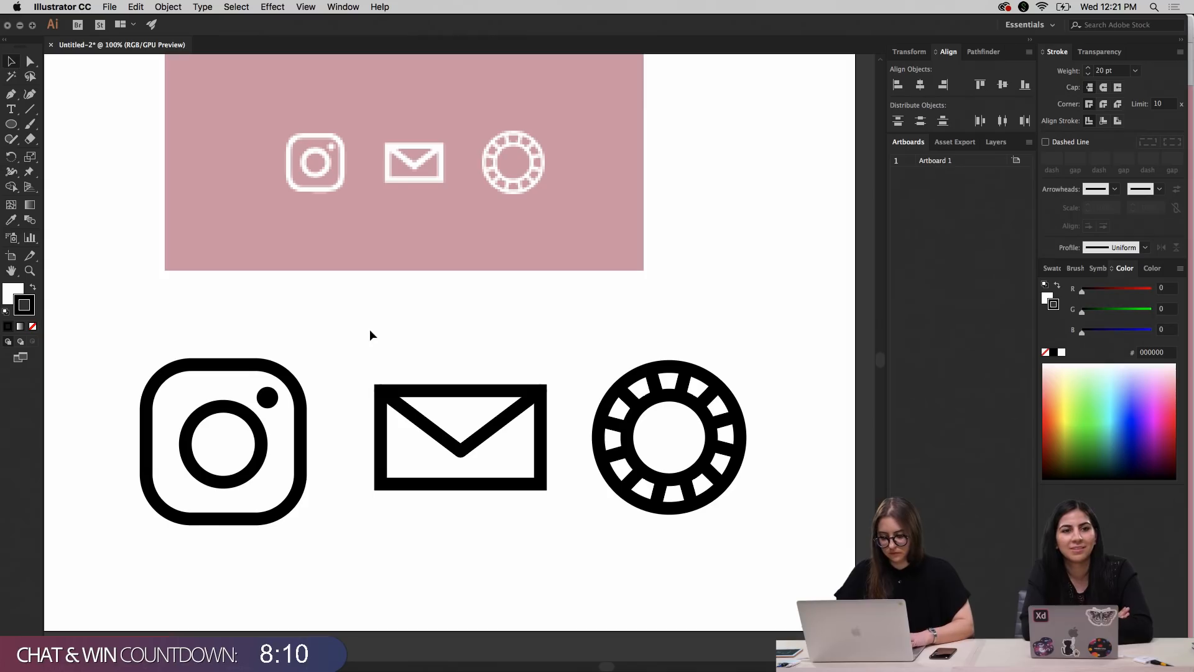
left_click(273, 395)
left_click(353, 362)
Shift the whole segmented-ring icon slightly to the right, widening its gap to the envelope
key("super+minus")
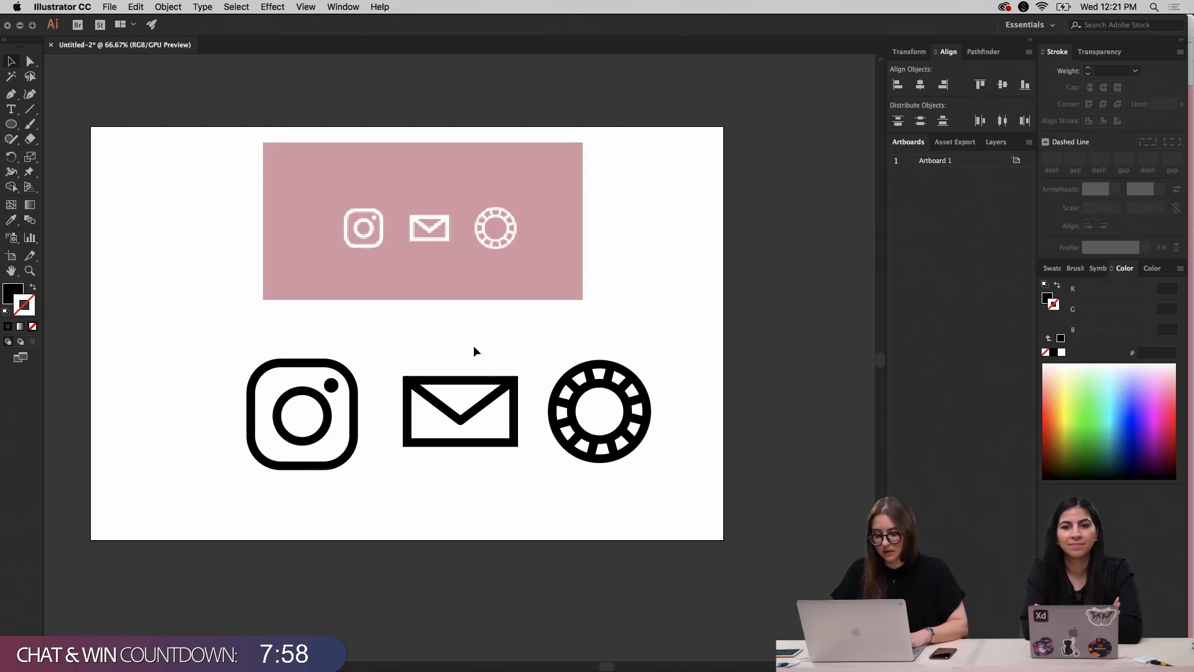
left_click_drag(542, 336, 712, 505)
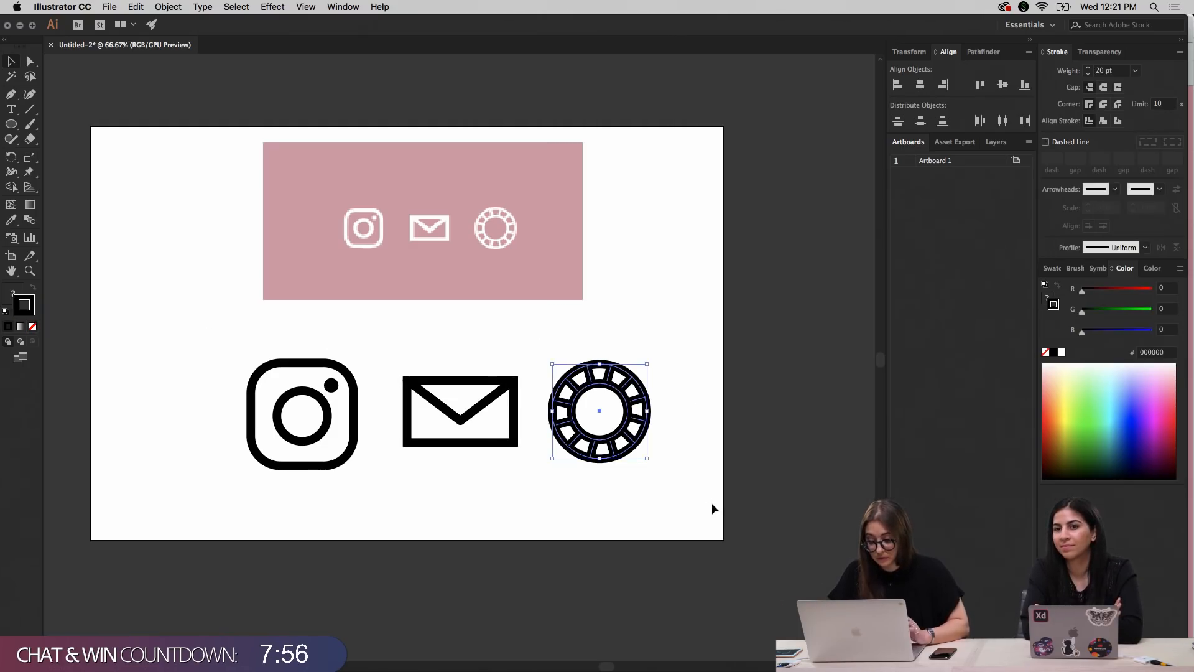
key("shift+Right")
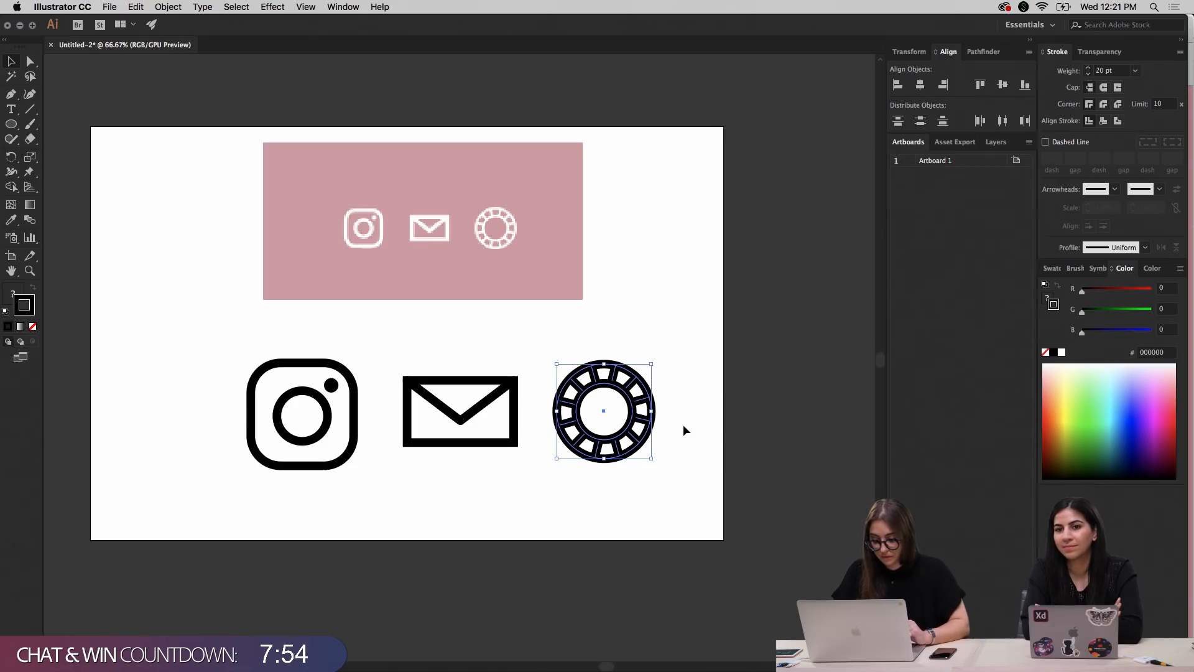
left_click(628, 287)
Convert the strokes of the complete Instagram icon to filled shapes with Outline Stroke
left_click_drag(221, 333, 377, 513)
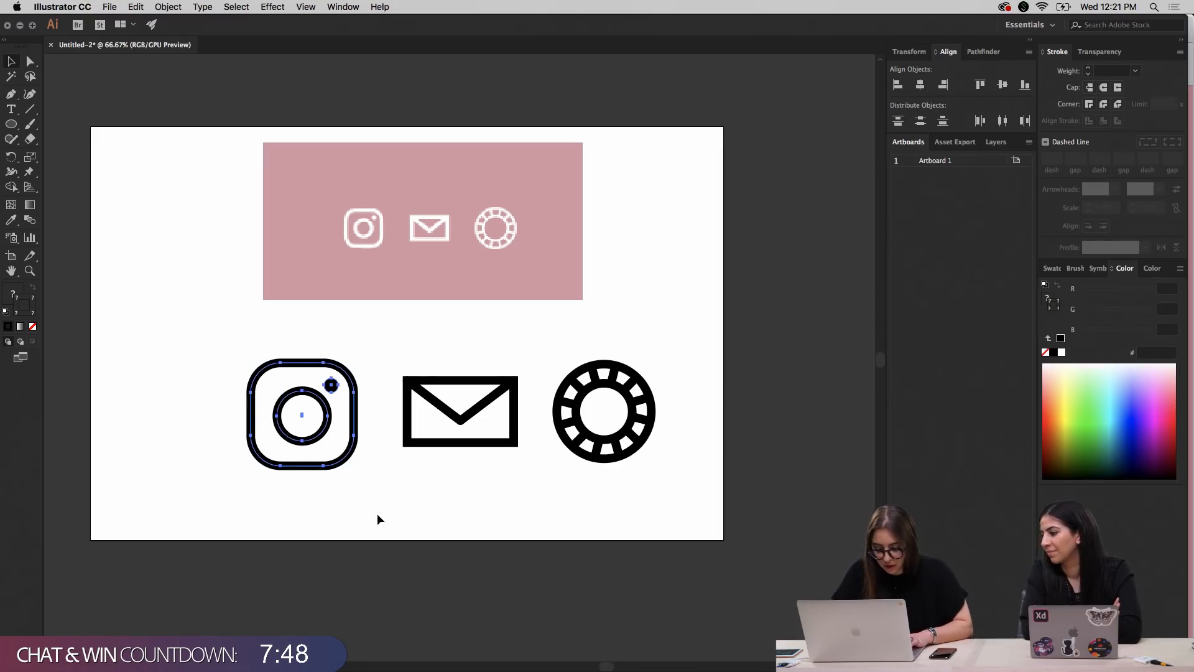
left_click(168, 7)
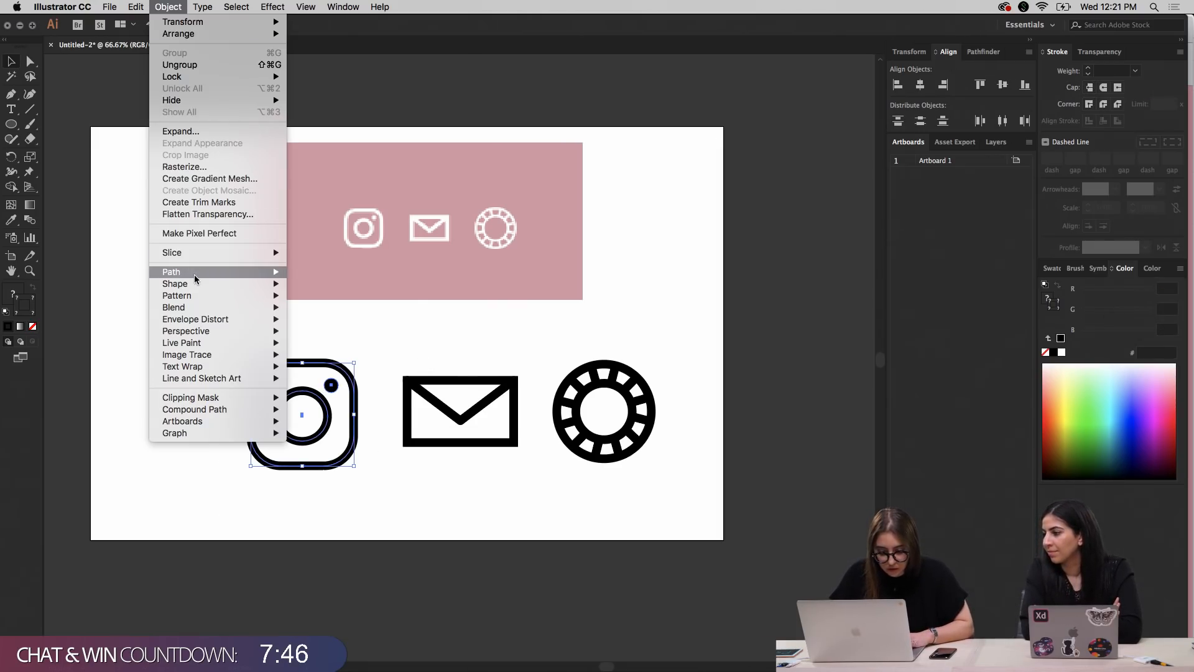
left_click(324, 298)
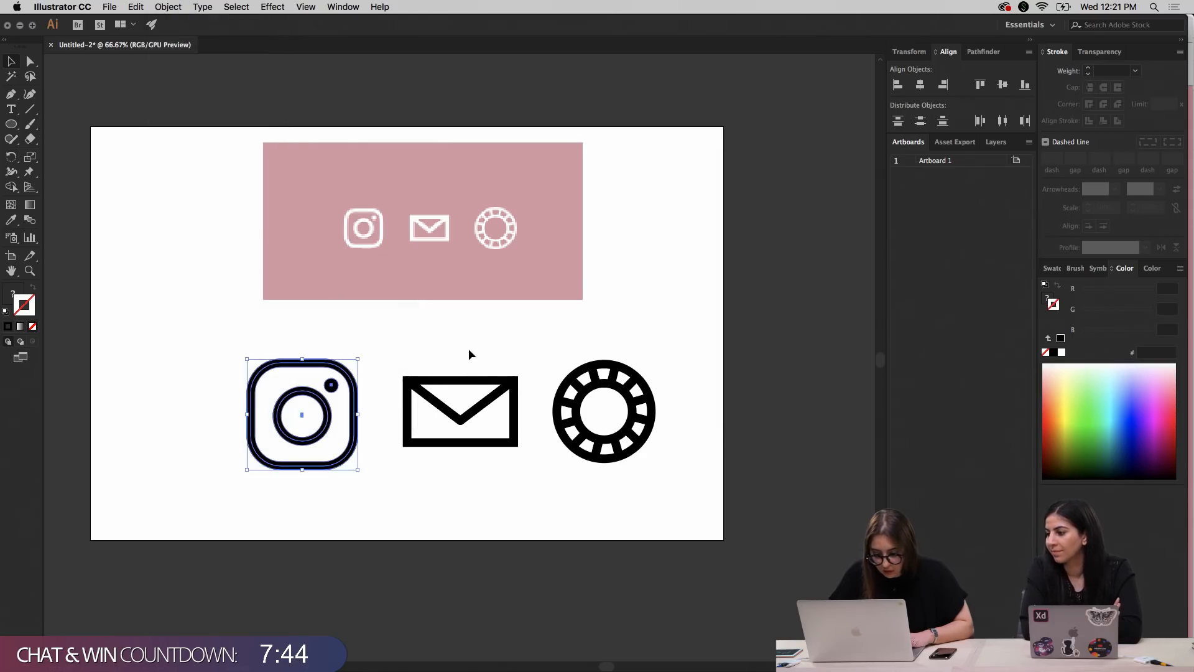
Combine the outlined parts of the Instagram icon with the Pathfinder Merge operation instead of Unite
left_click(468, 348)
left_click_drag(228, 340, 361, 498)
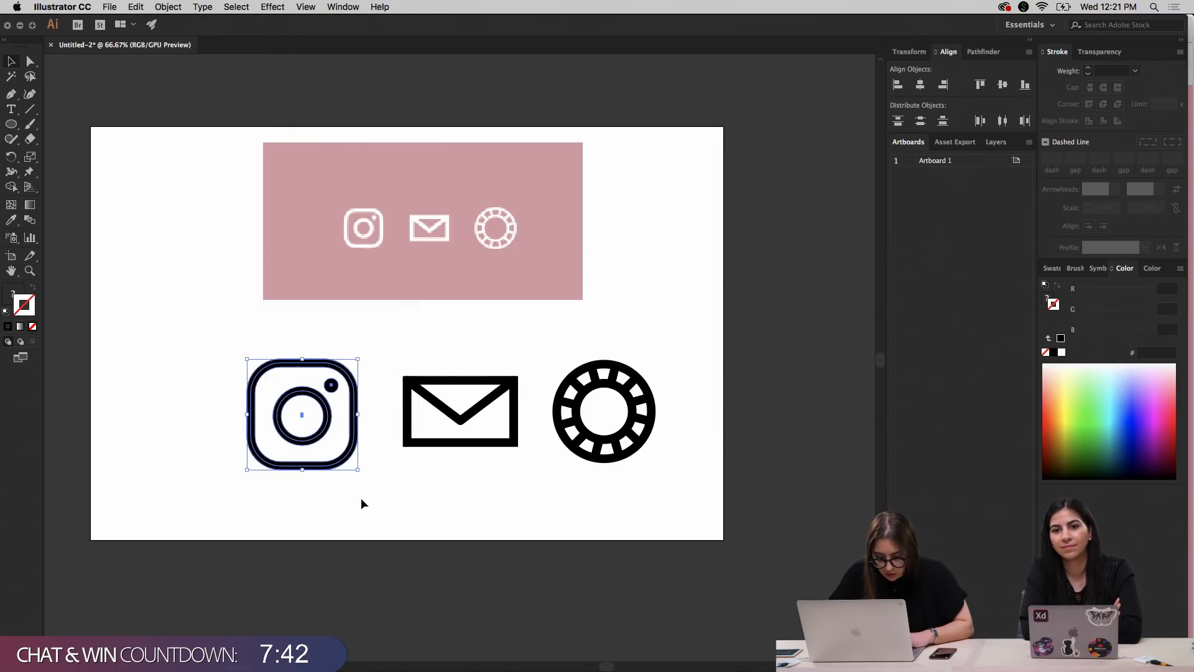
left_click(167, 5)
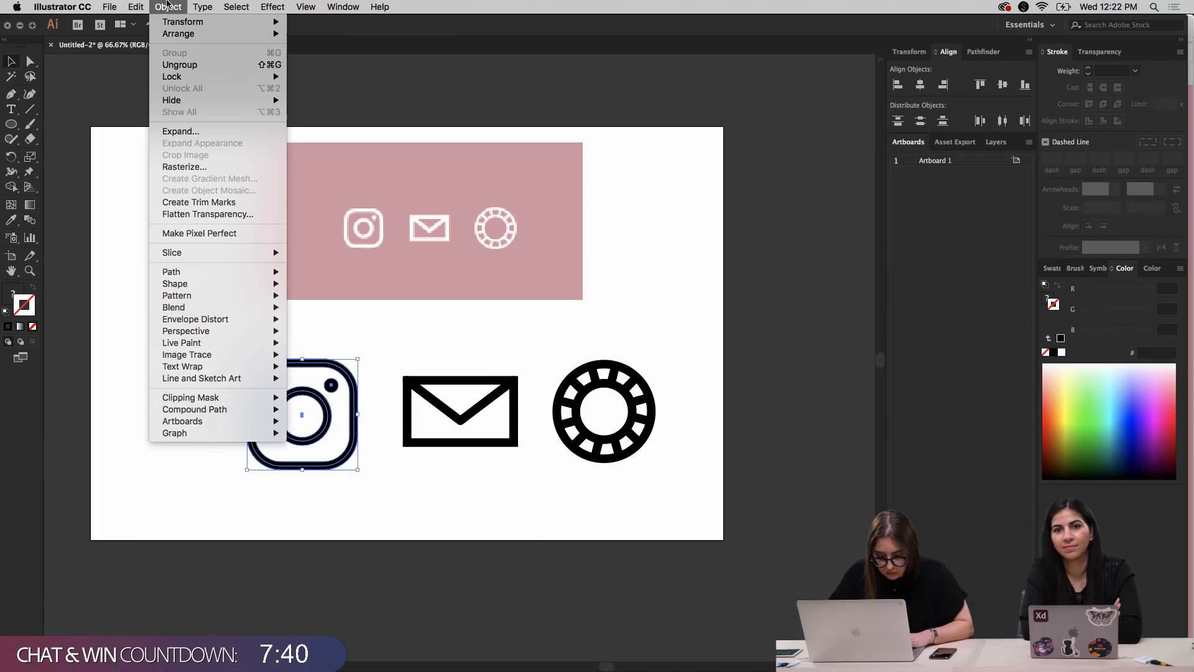
left_click(167, 6)
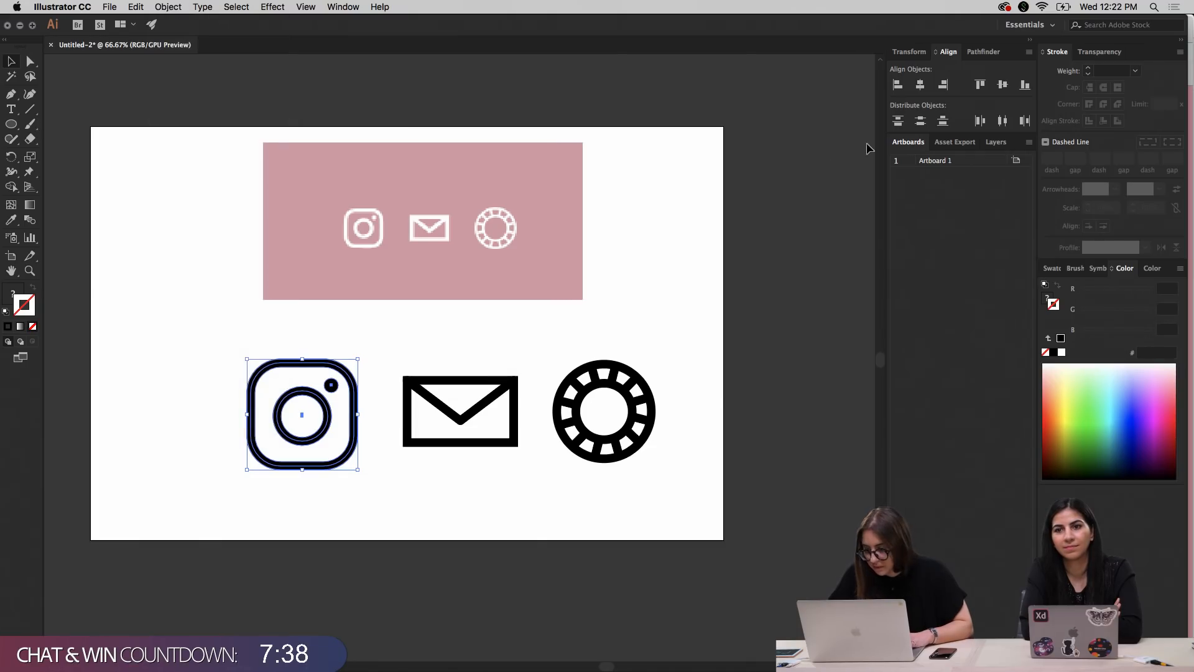
left_click(980, 52)
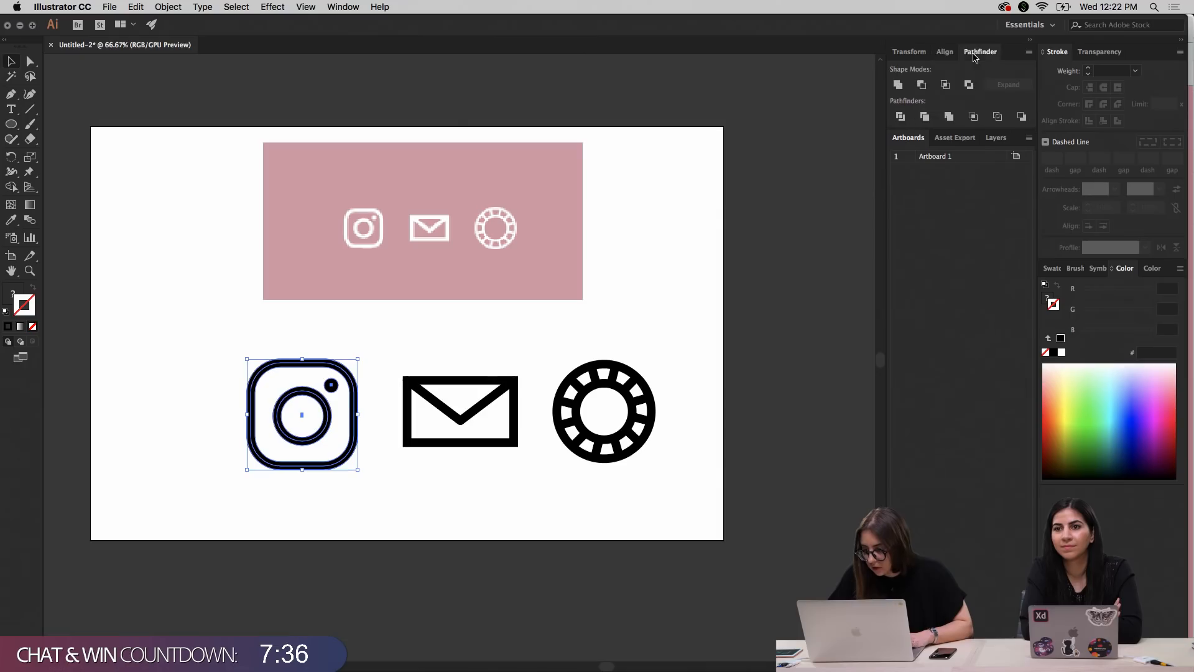
left_click(900, 85)
key("super+z")
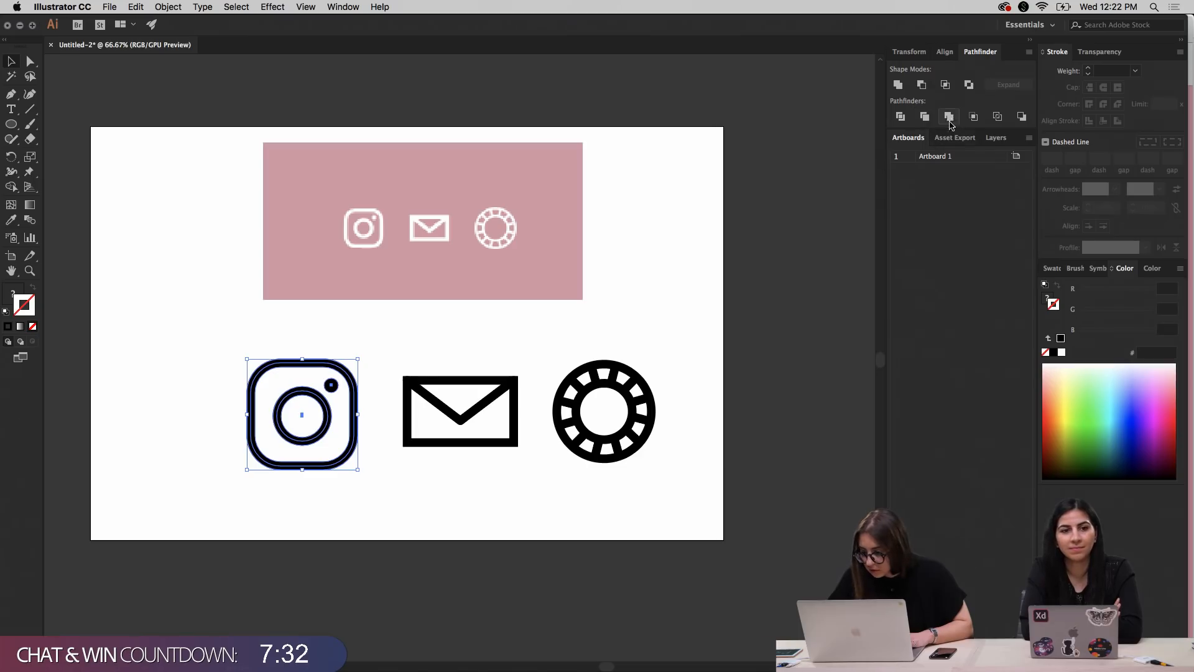
left_click(949, 117)
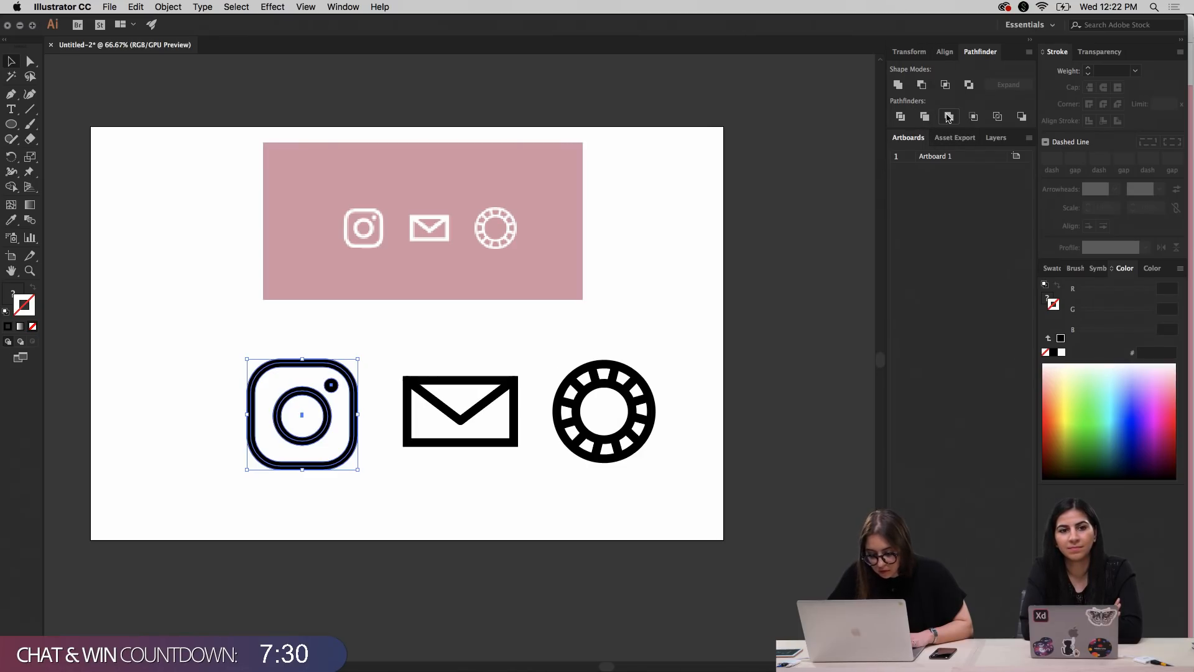
left_click(664, 275)
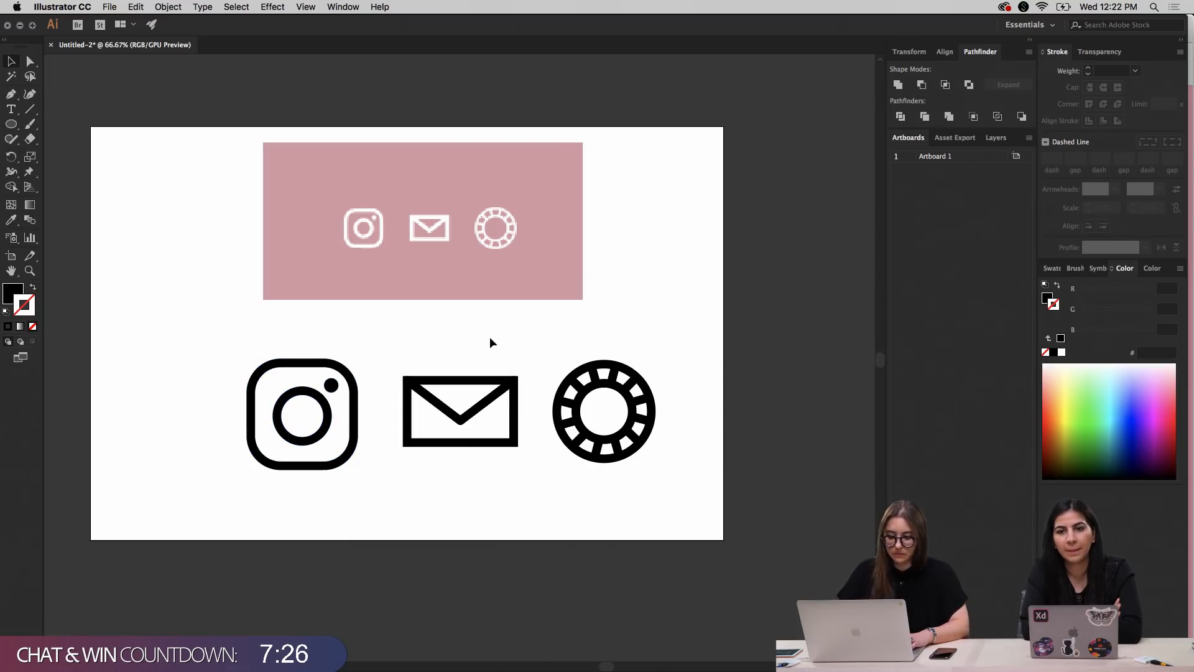
Outline the envelope icon's strokes and unite its rectangle and flap into a single shape
left_click_drag(374, 347, 536, 469)
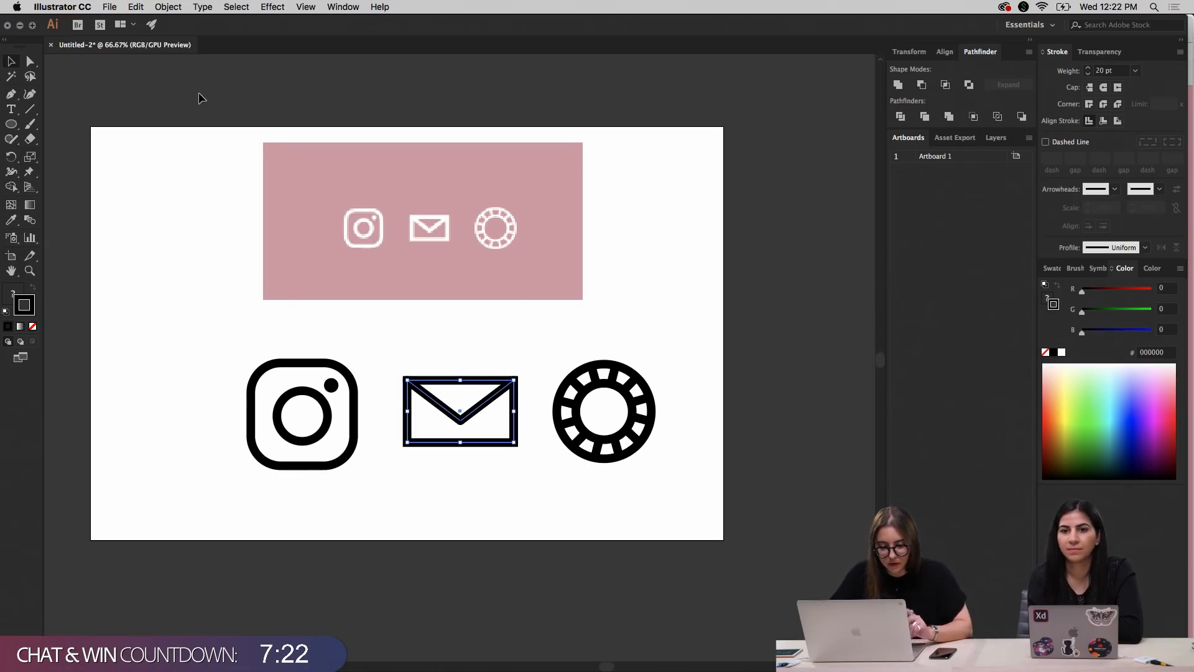
left_click(141, 6)
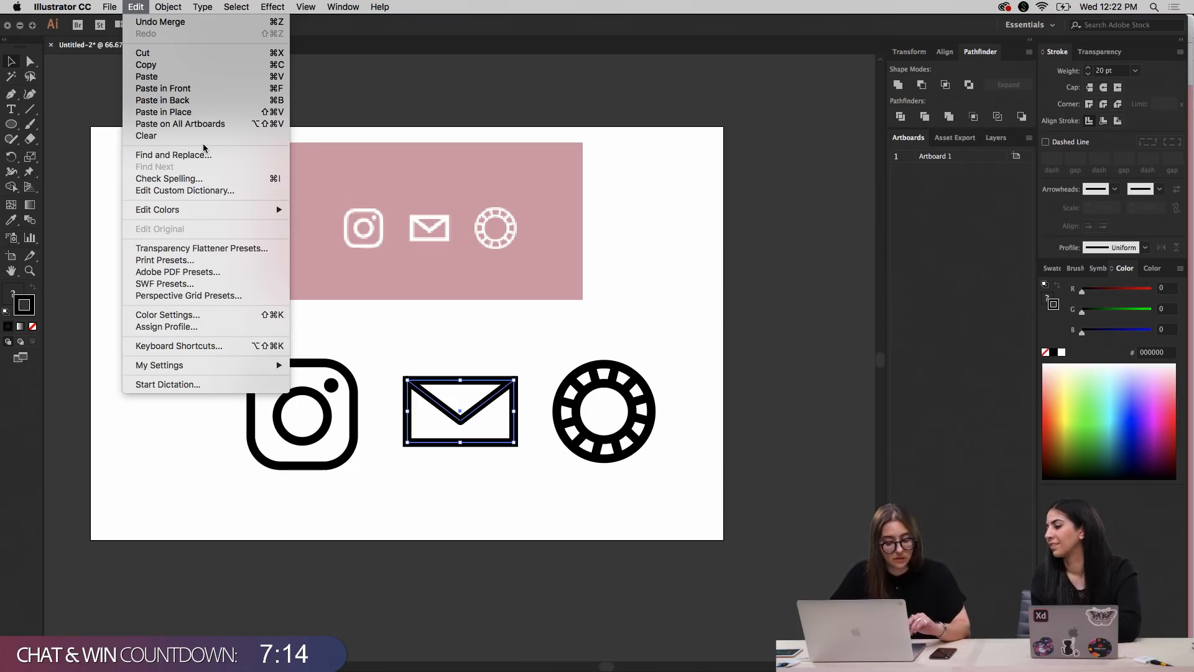
mouse_move(156, 6)
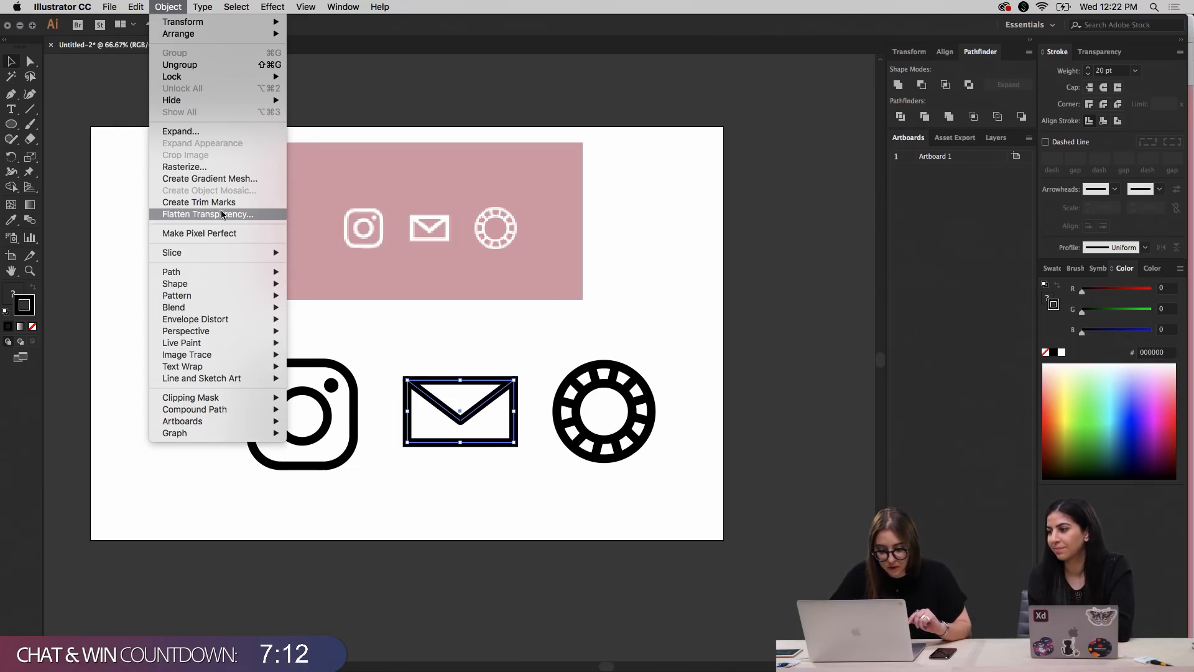
mouse_move(214, 272)
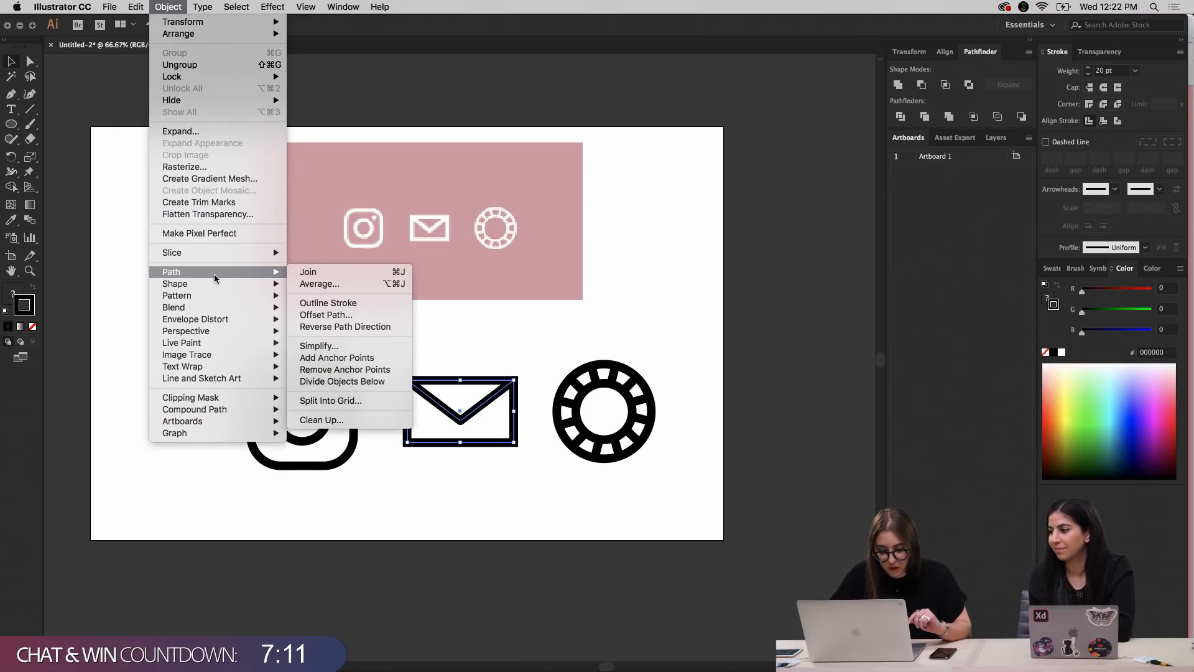
left_click(337, 304)
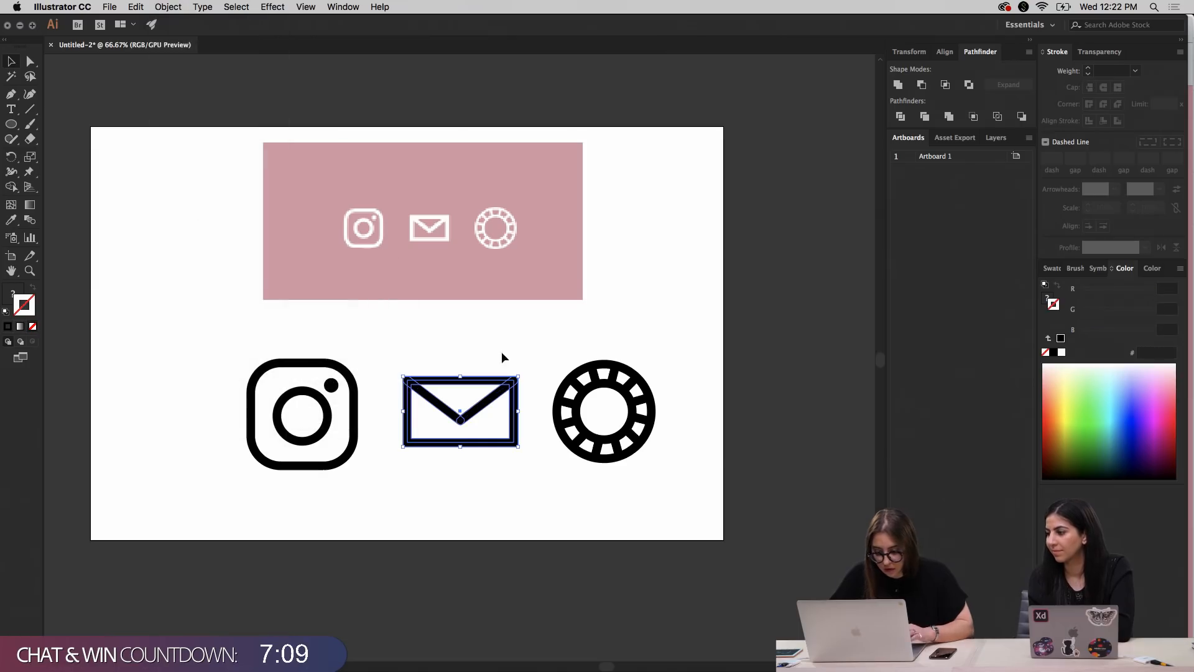
left_click(899, 87)
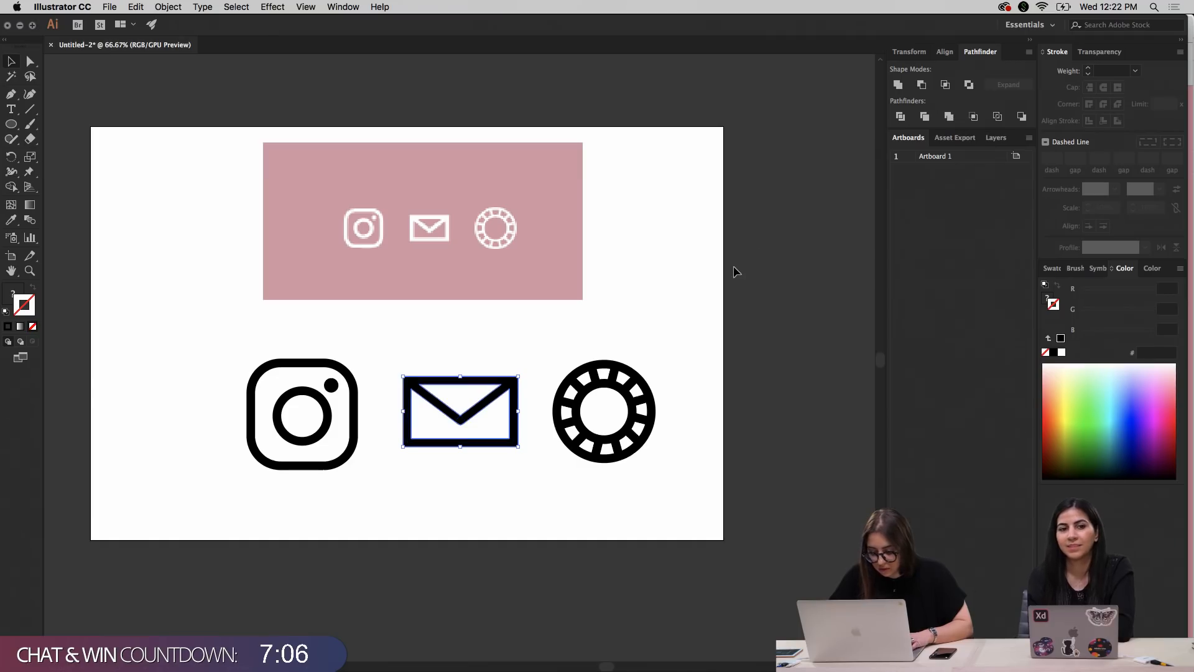
Convert the strokes of the segmented ring's circles and spokes to filled shapes with Outline Stroke
scroll(680, 339, "down", 3)
scroll(680, 339, "right", 2)
left_click_drag(506, 305, 632, 422)
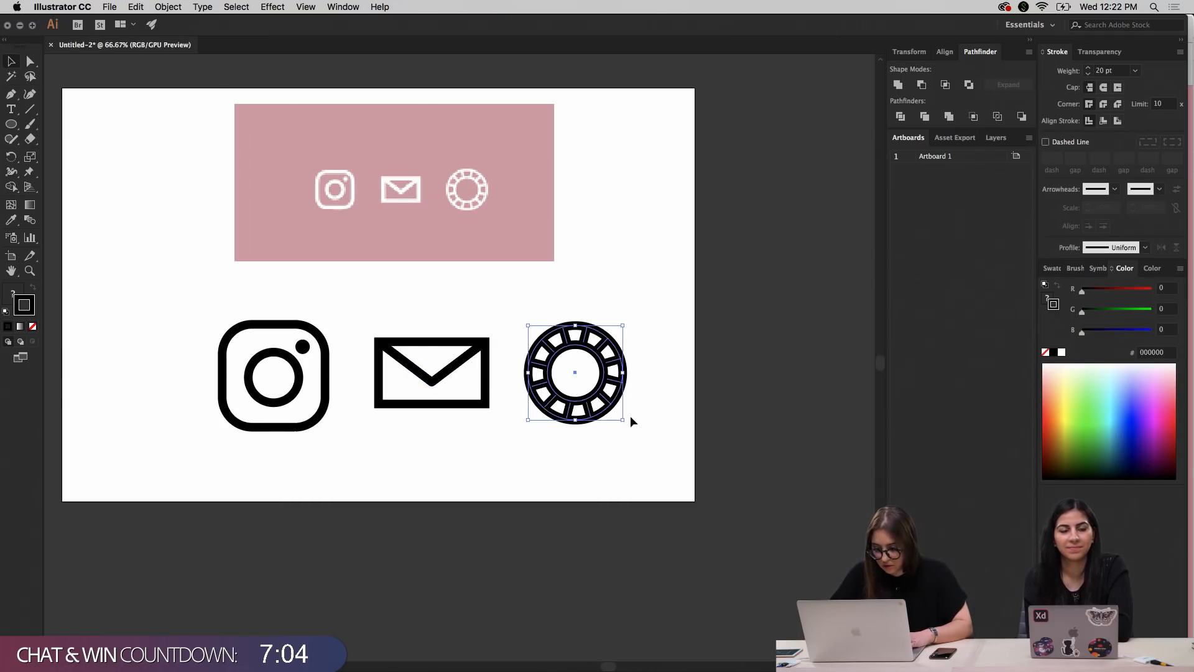
left_click_drag(505, 305, 667, 446)
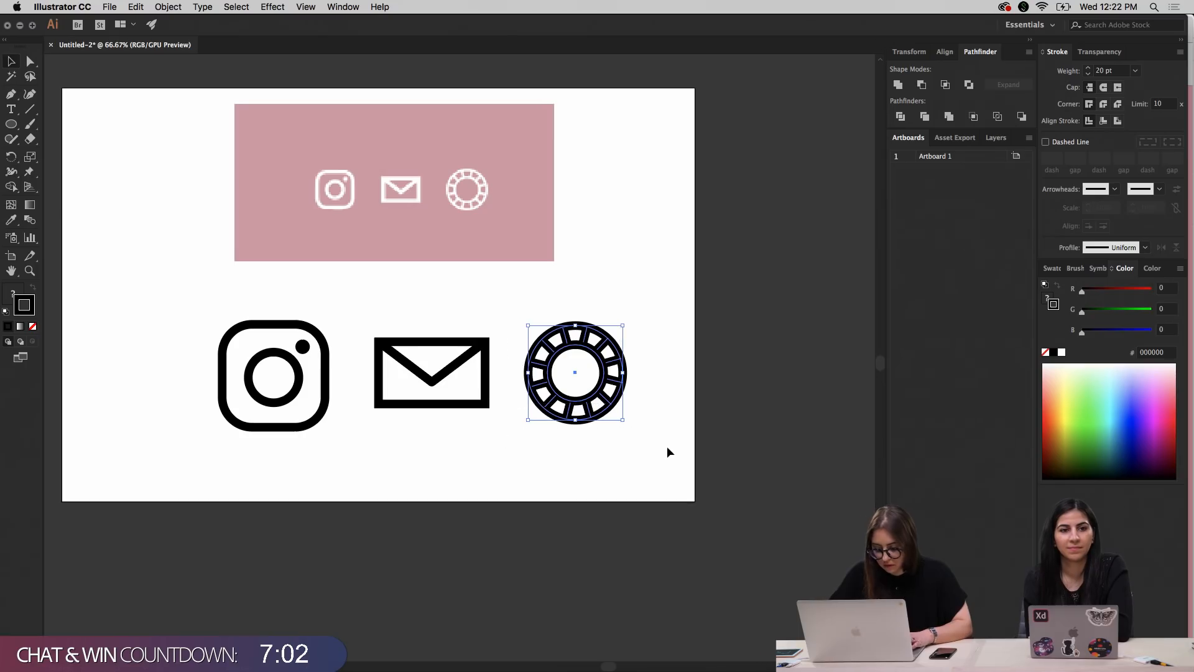
left_click(168, 7)
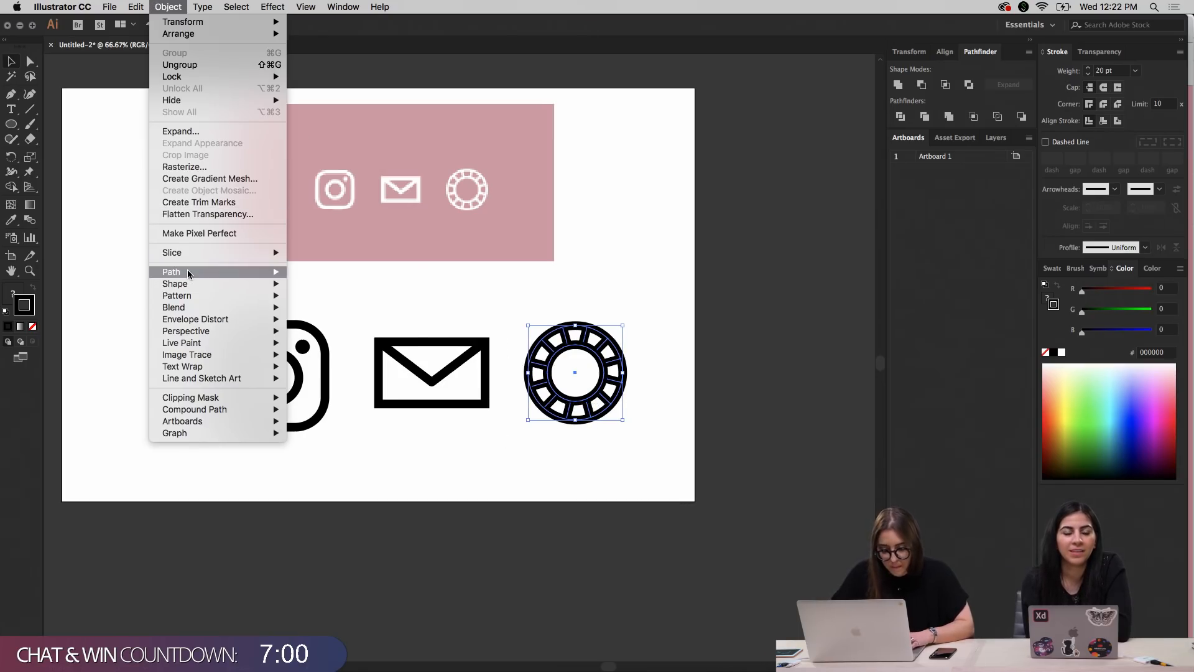
mouse_move(189, 274)
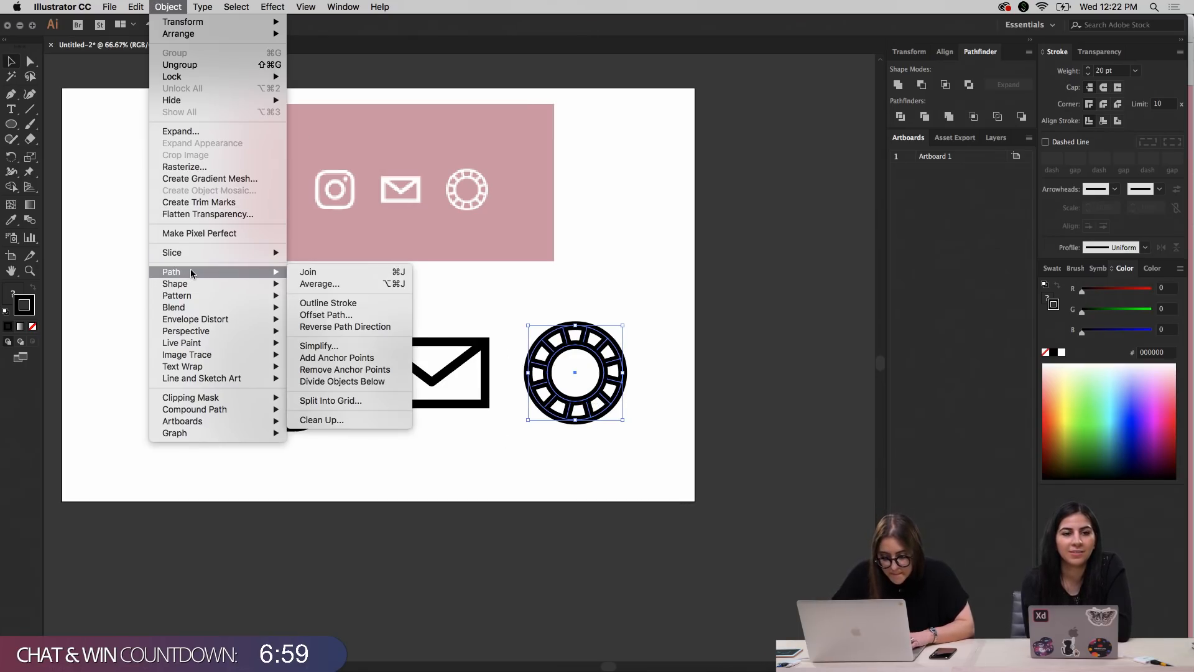
left_click(328, 305)
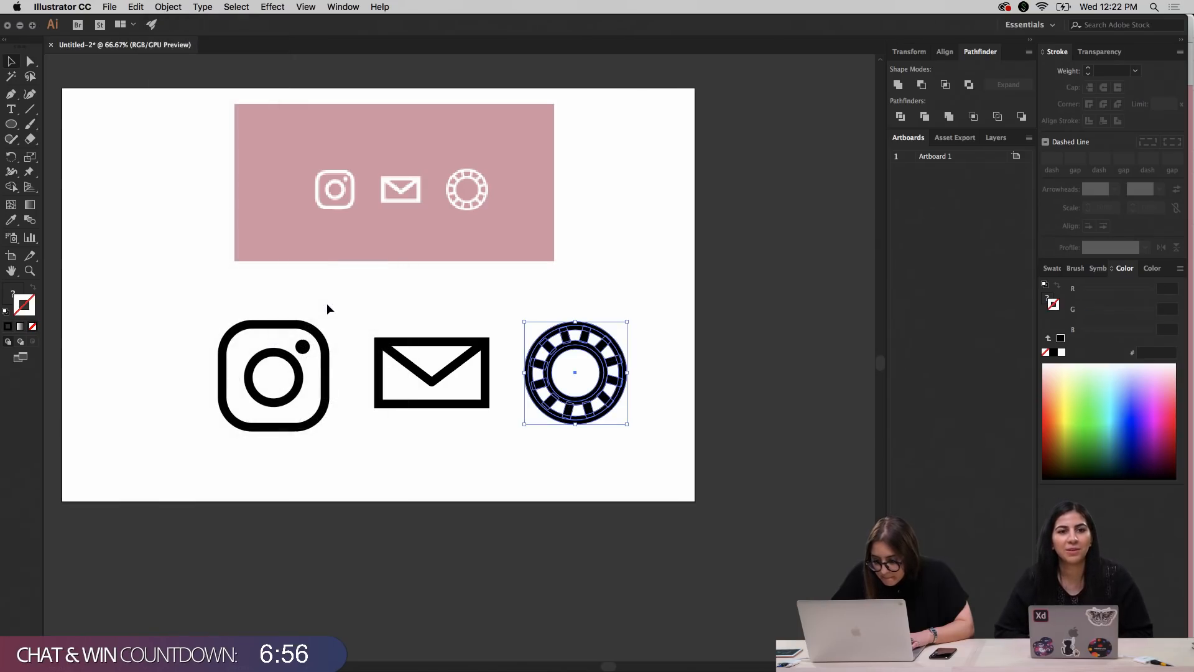
Combine the ring icon's outlined circles and spokes with the Pathfinder Merge operation instead of Unite
left_click(898, 86)
key("super+z")
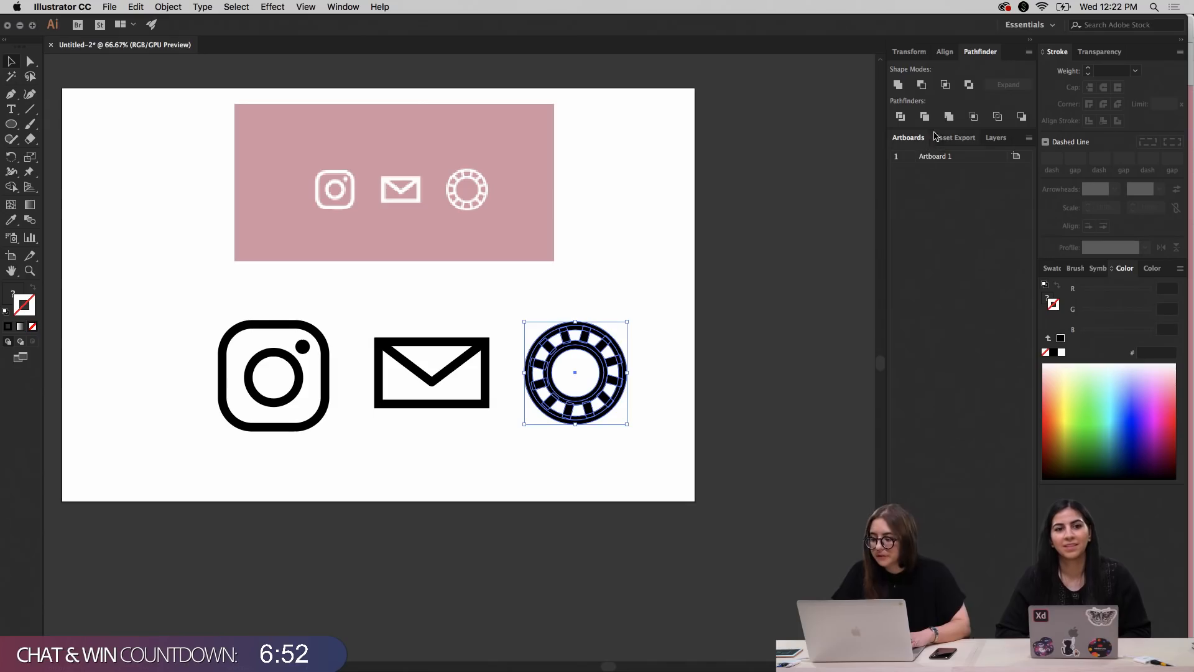
left_click(949, 117)
left_click(626, 257)
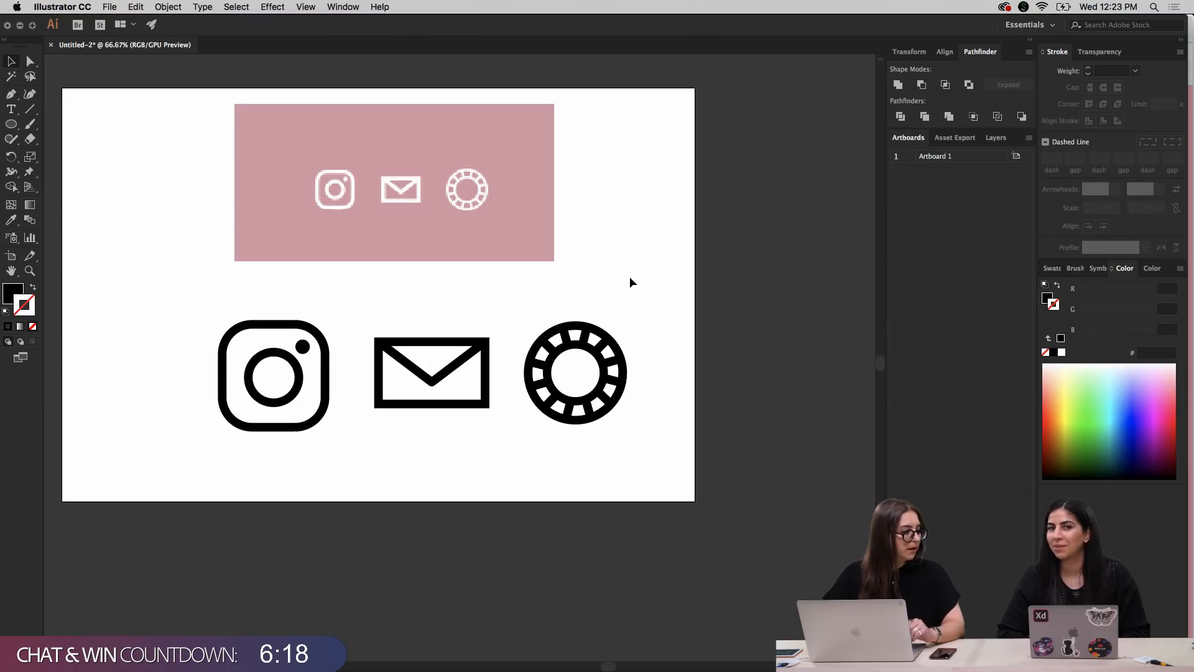
Delete the pink reference image above the redrawn icons
scroll(620, 278, "up", 2)
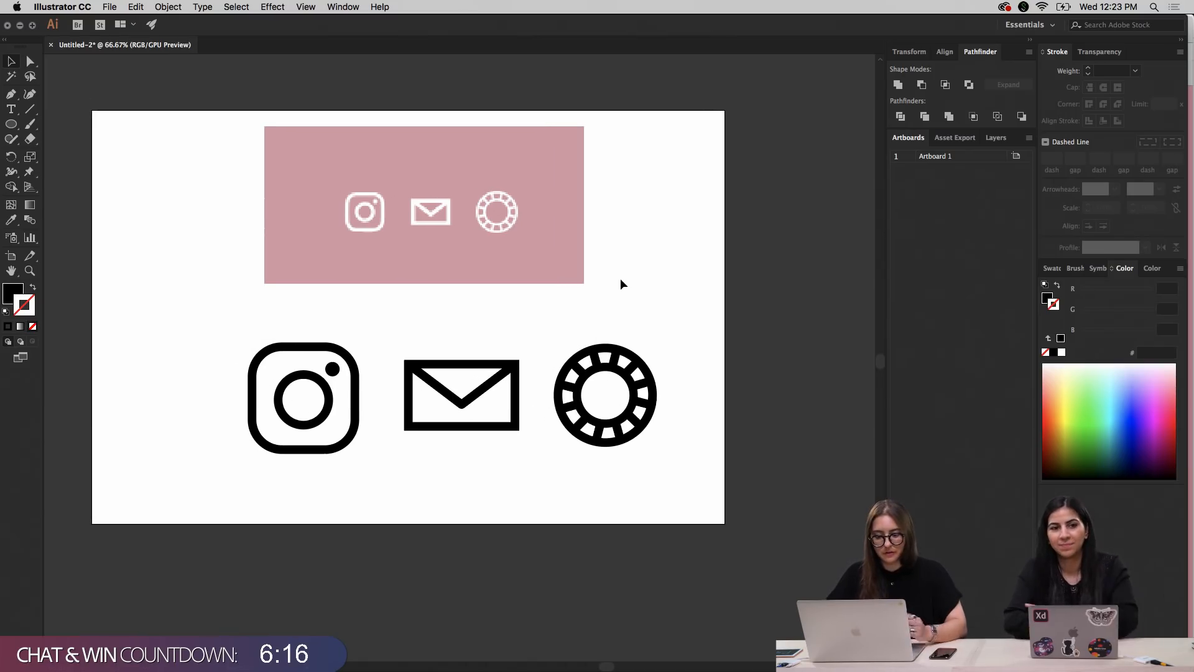
left_click(551, 277)
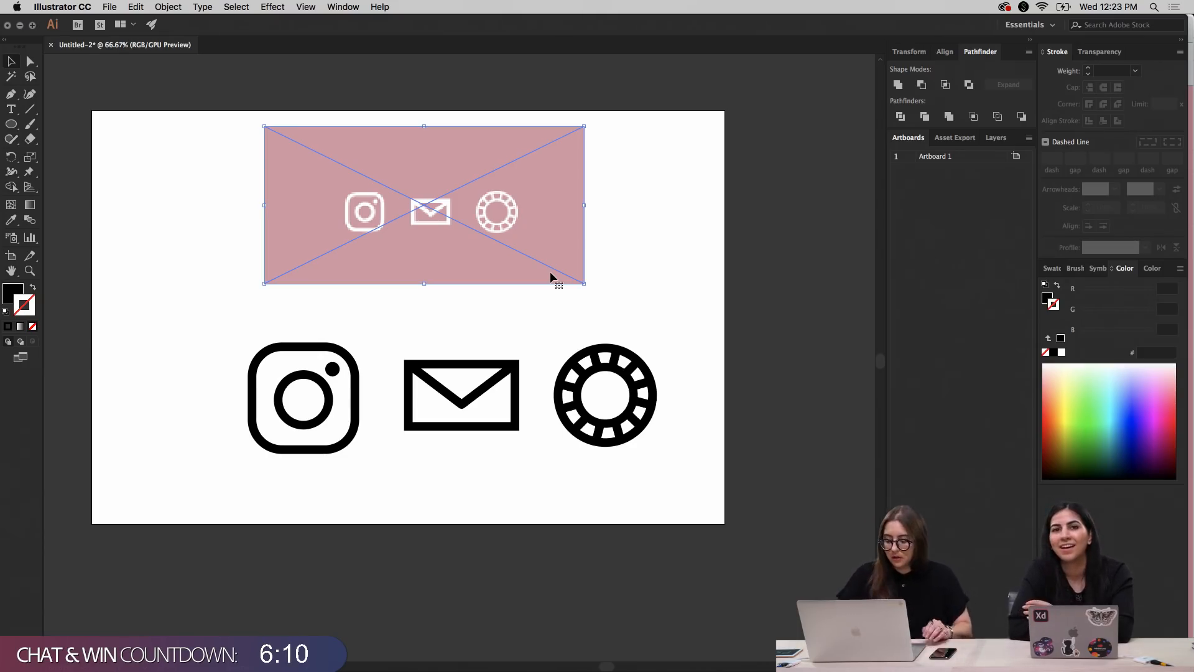
key("Delete")
Move all three icons together toward the middle of the artboard and enlarge them proportionally by about a fifth
left_click_drag(168, 261, 690, 473)
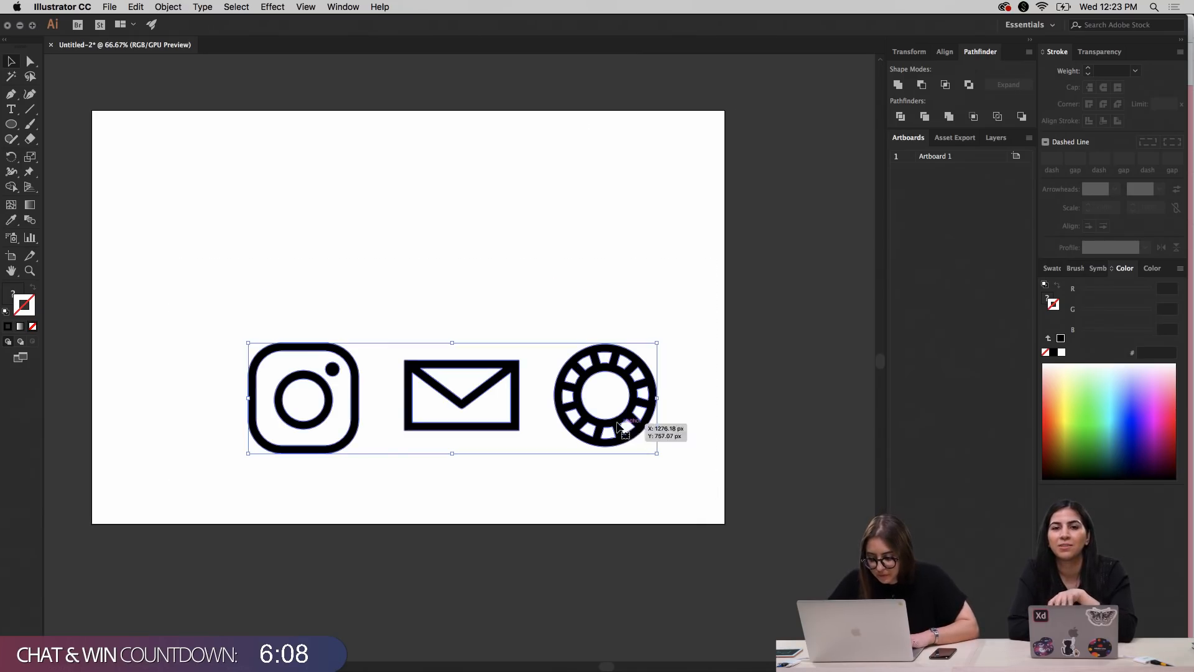
left_click_drag(624, 430, 573, 362)
left_click_drag(607, 267, 647, 225)
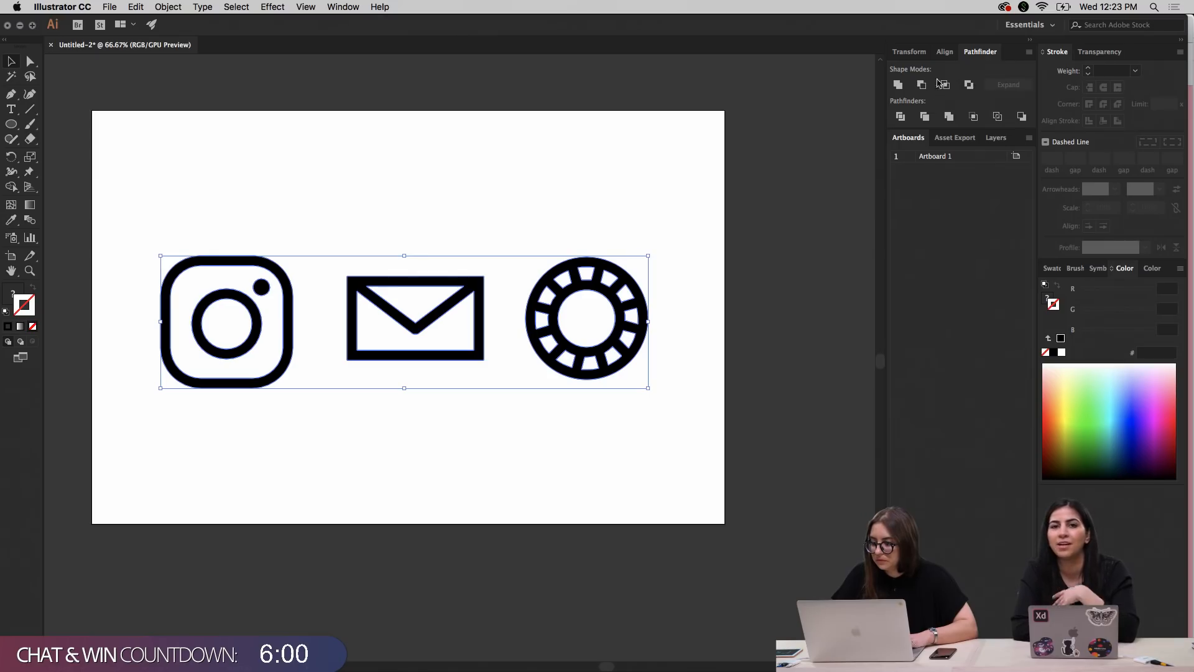
Align the Instagram, envelope and ring icons to each other on their vertical centers
left_click(926, 53)
left_click(943, 53)
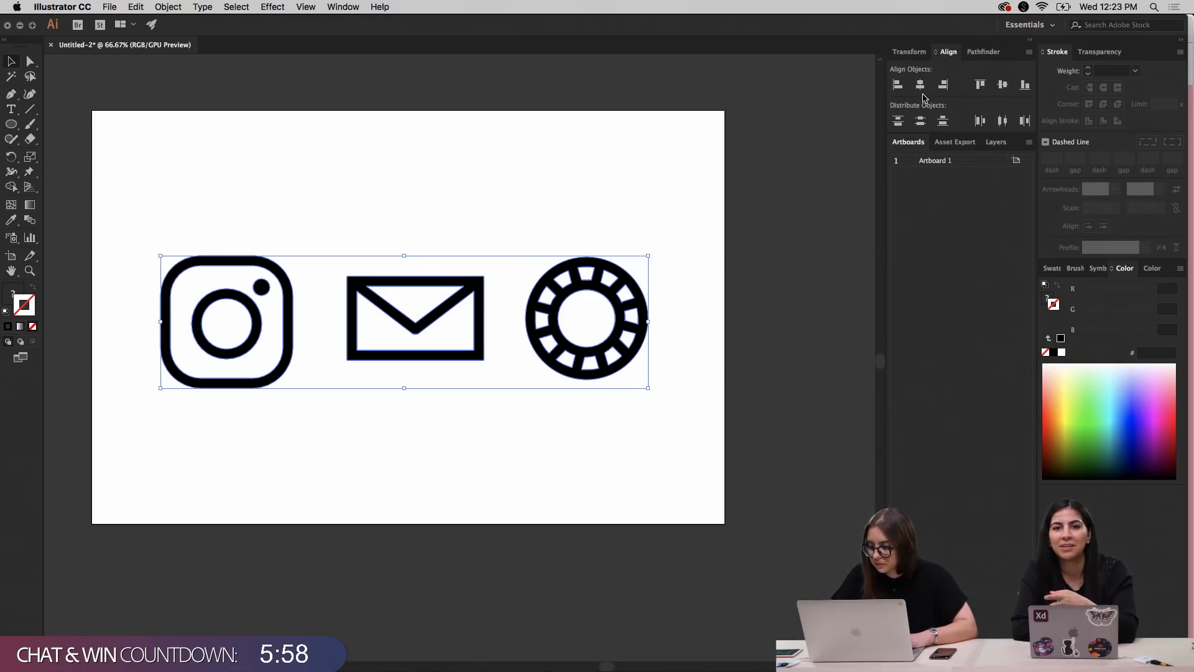
left_click(1002, 84)
left_click(487, 187)
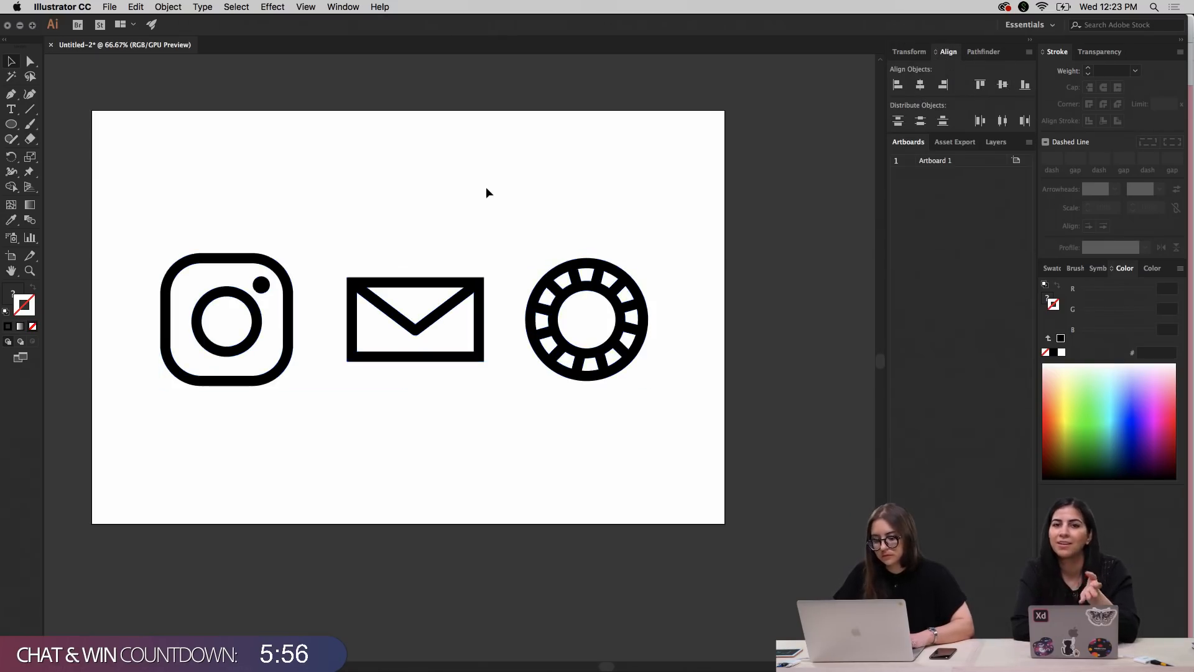
Move all three icons together off the artboard onto the dark pasteboard beside it
left_click_drag(129, 200, 623, 419)
left_click_drag(243, 364, 827, 330)
scroll(827, 330, "right", 10)
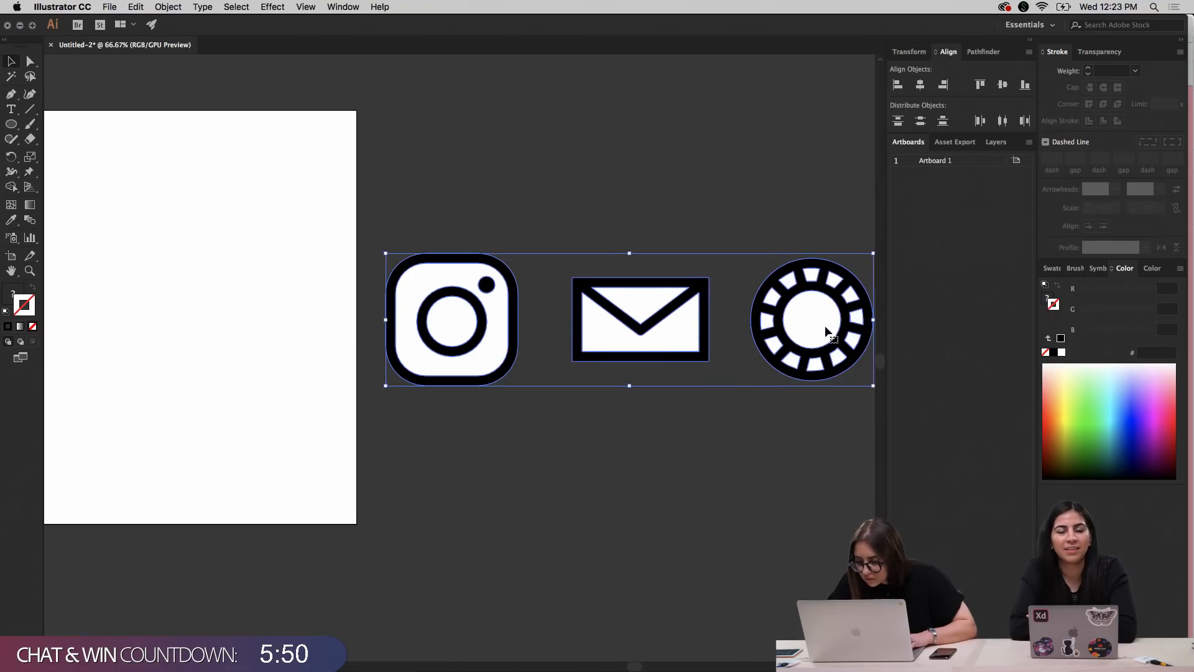
Isolate the ring icon's white center circle and delete it
left_click(806, 376)
left_click(686, 332)
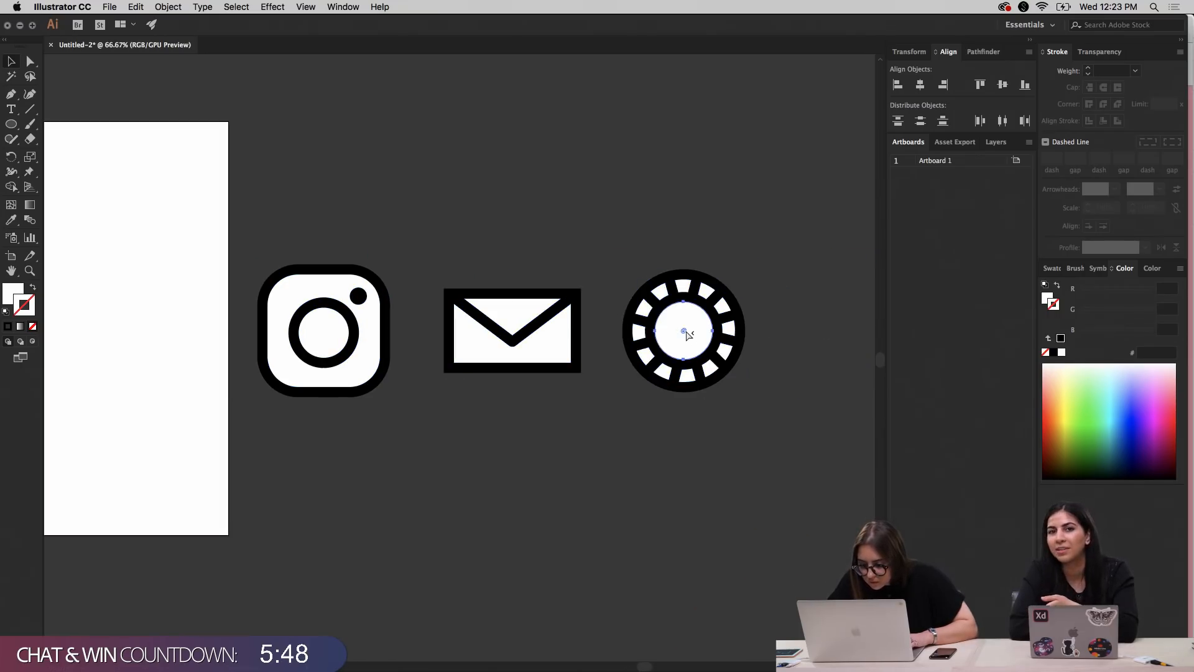
double_click(683, 330)
left_click(562, 382)
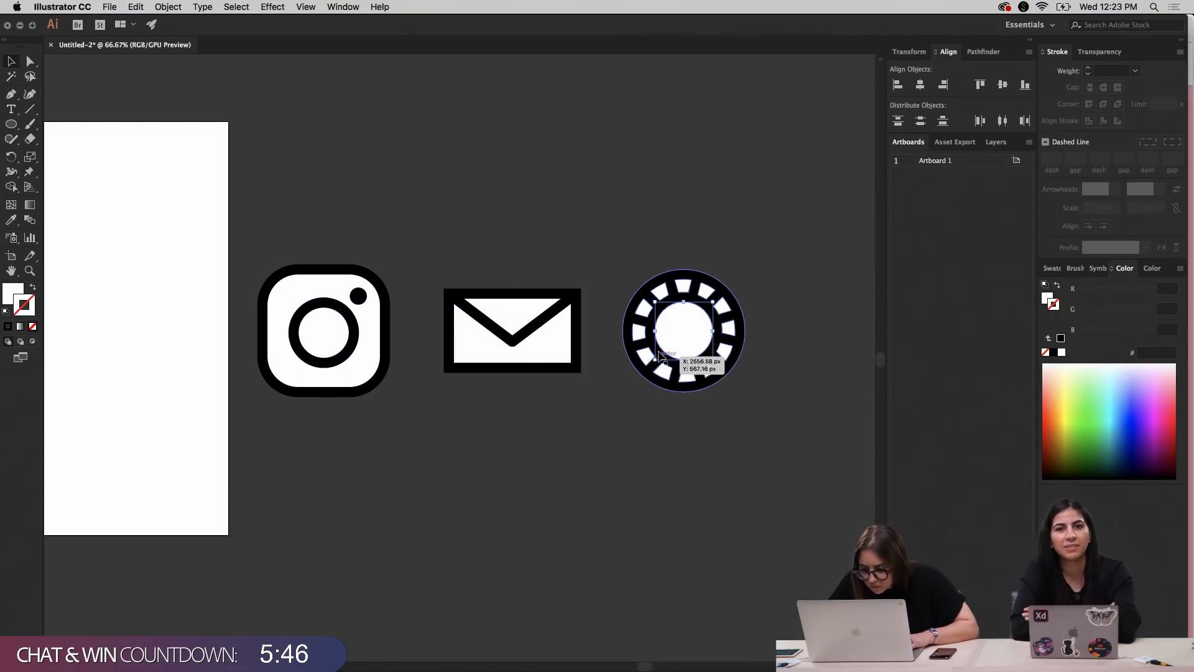
Delete all the white segments between the ring icon's spokes, including the one missed at its upper left
left_click(683, 287)
left_click(705, 293, "shift")
left_click(730, 331, "shift")
left_click(725, 351, "shift")
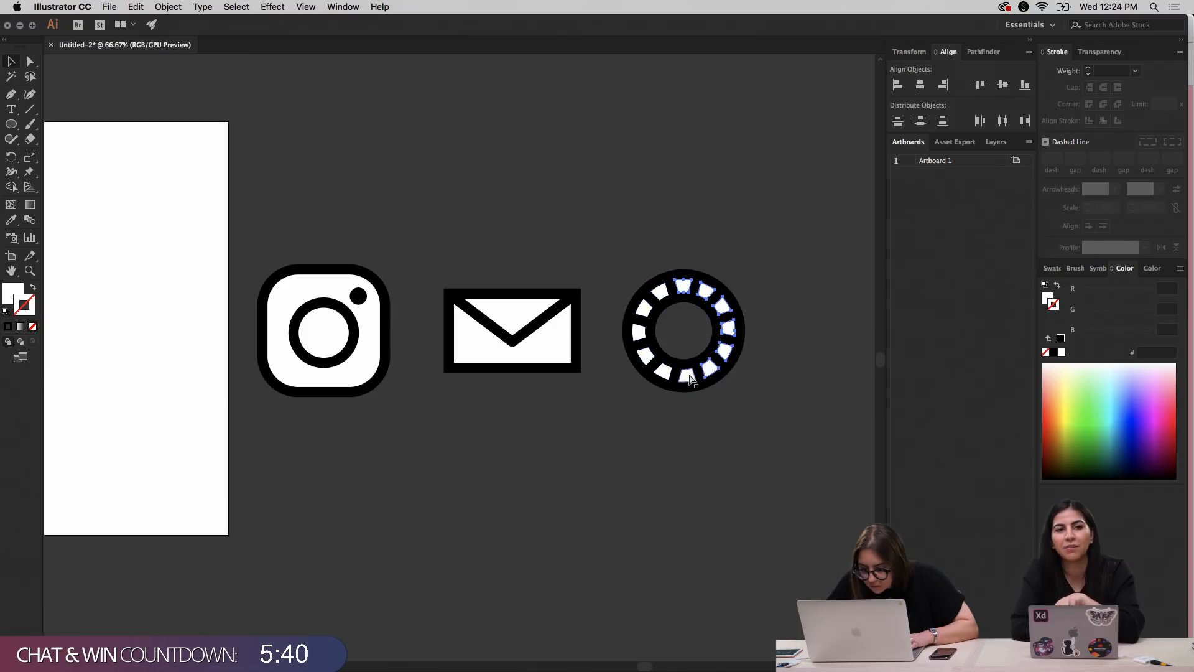
left_click(640, 333, "shift")
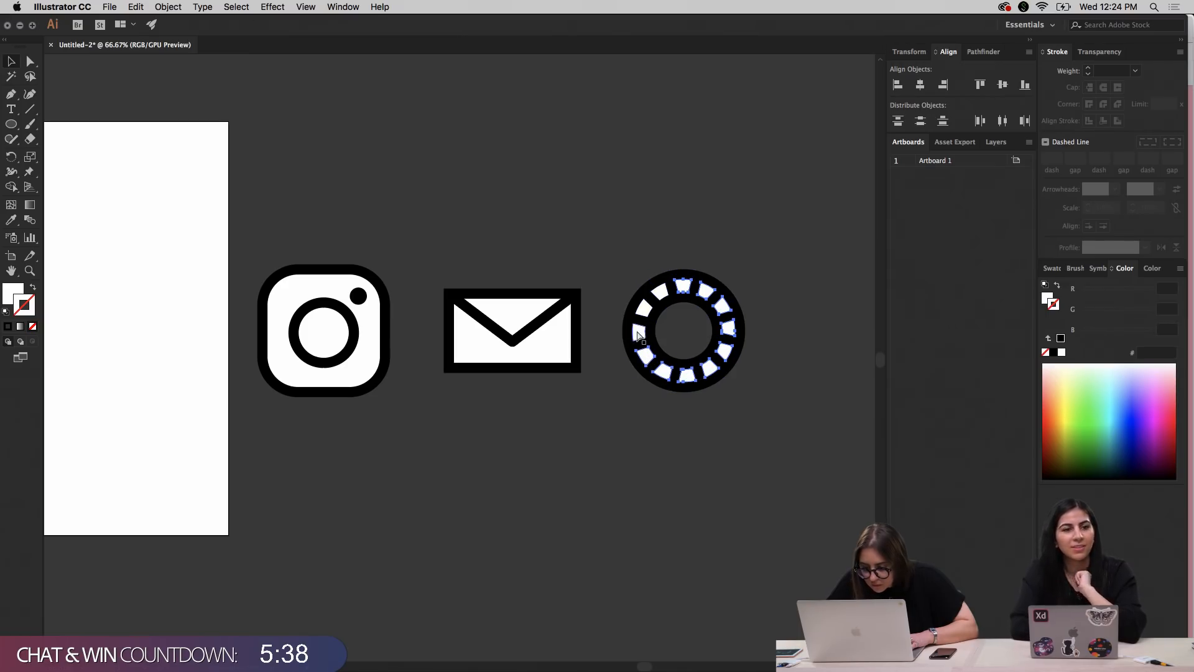
left_click(643, 309, "shift")
left_click(660, 294, "shift")
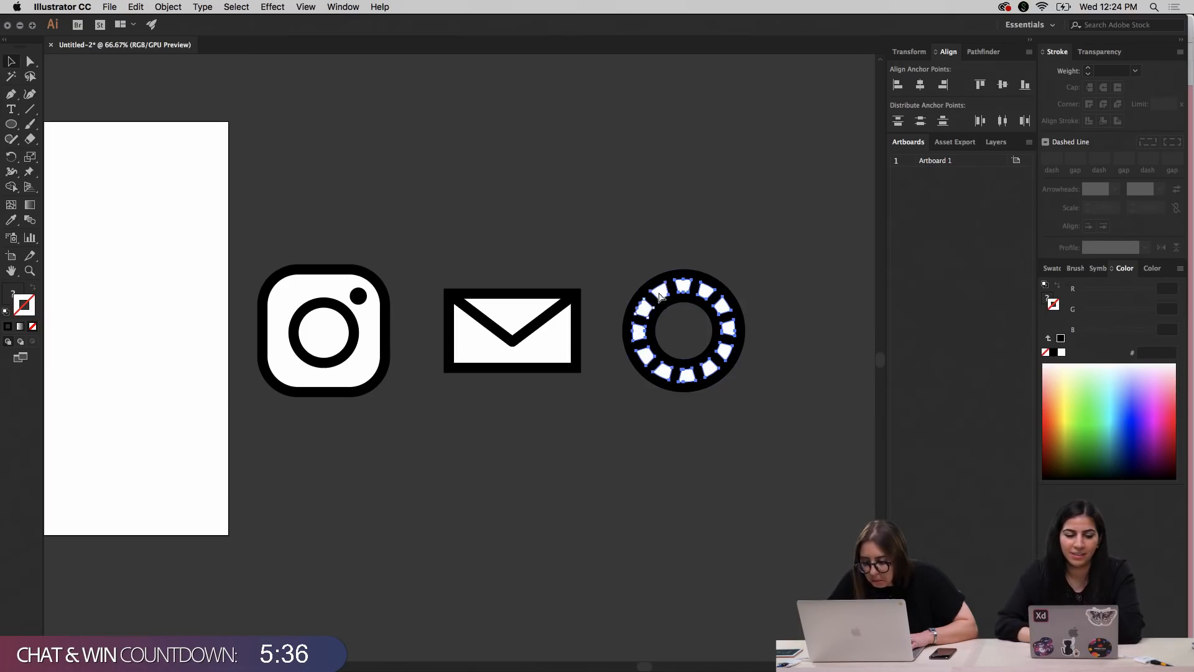
key("Delete")
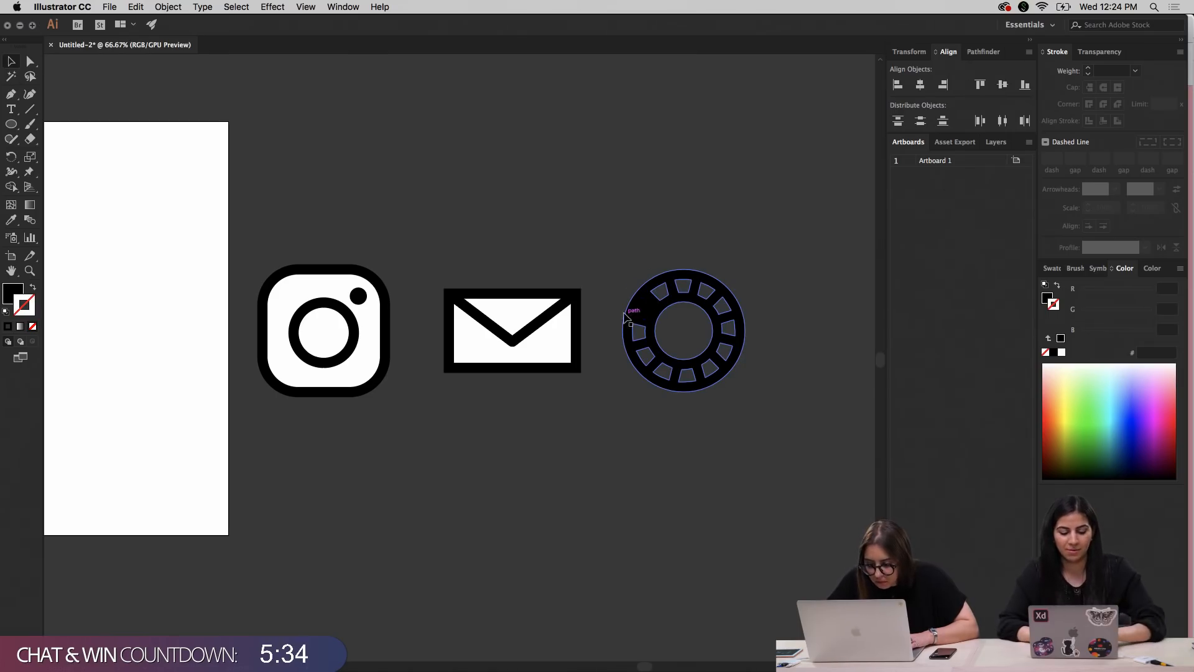
left_click(658, 233)
left_click(645, 308)
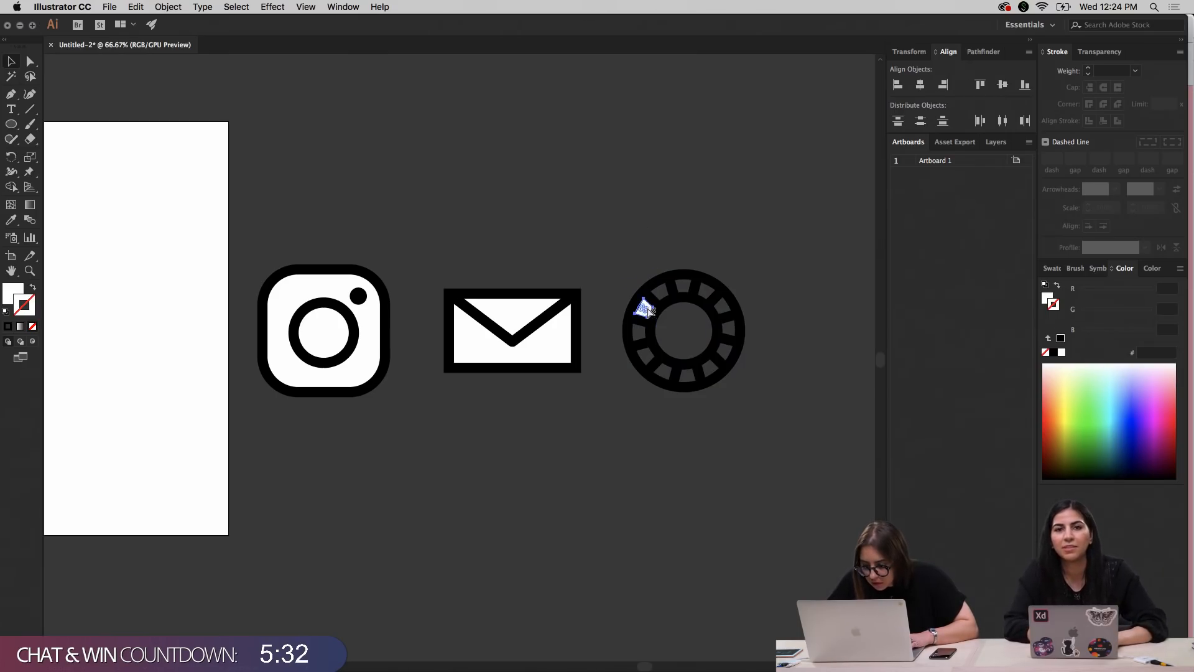
Delete the white shapes filling the inside of the envelope and Instagram icons
left_click(552, 360)
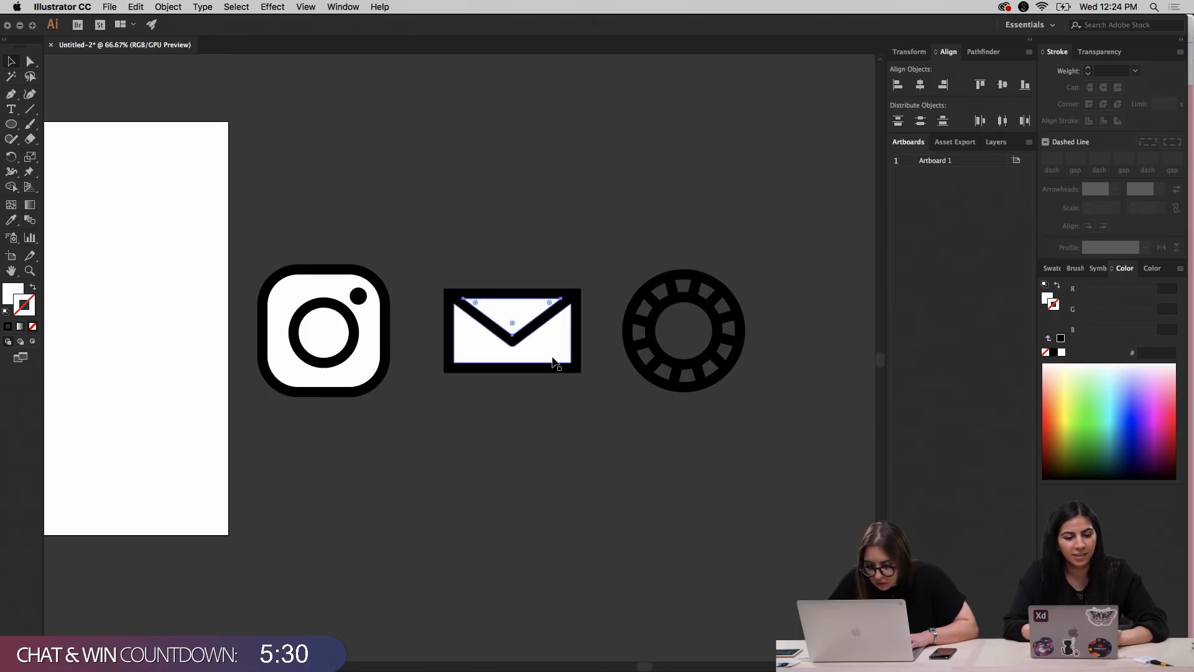
key("Delete")
left_click(341, 333)
key("Delete")
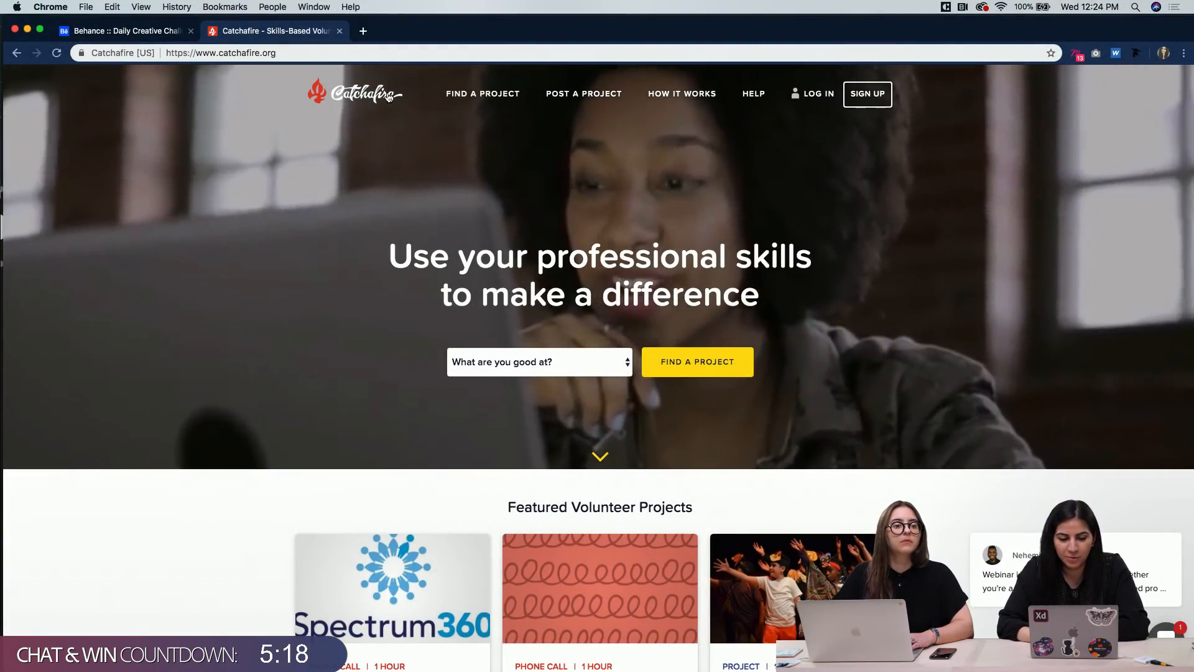
In Chrome, search Catchafire for volunteer projects matching the Web Design skill and look through the listed opportunities
scroll(497, 232, "down", 3)
left_click(538, 273)
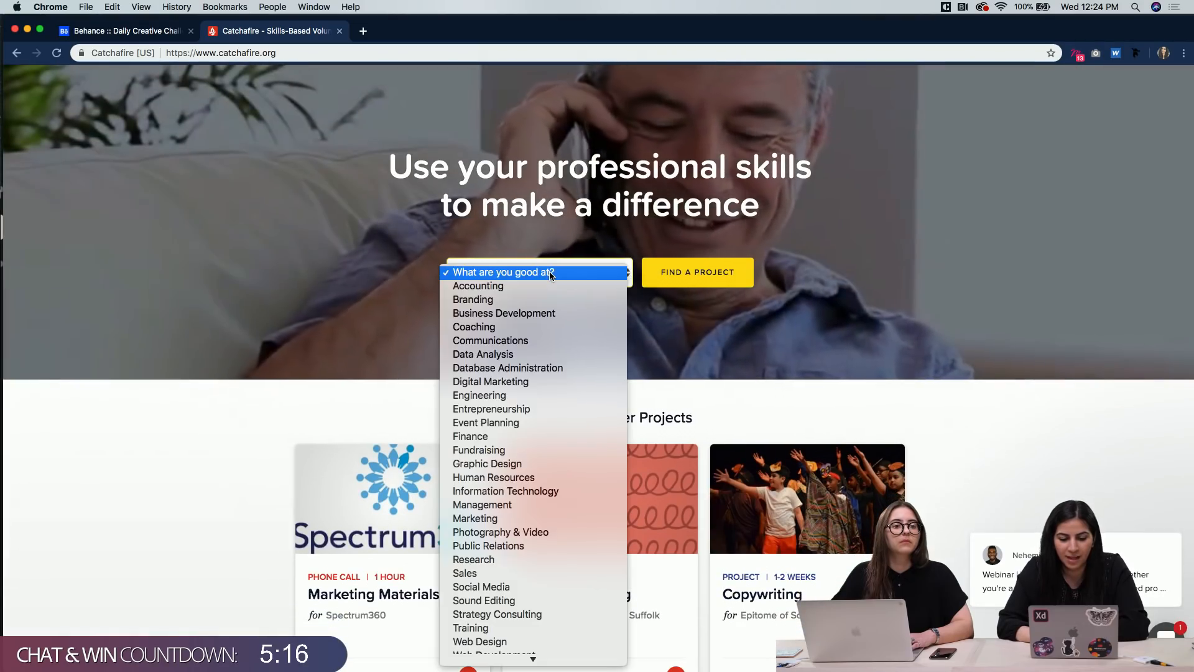
scroll(520, 504, "down", 1)
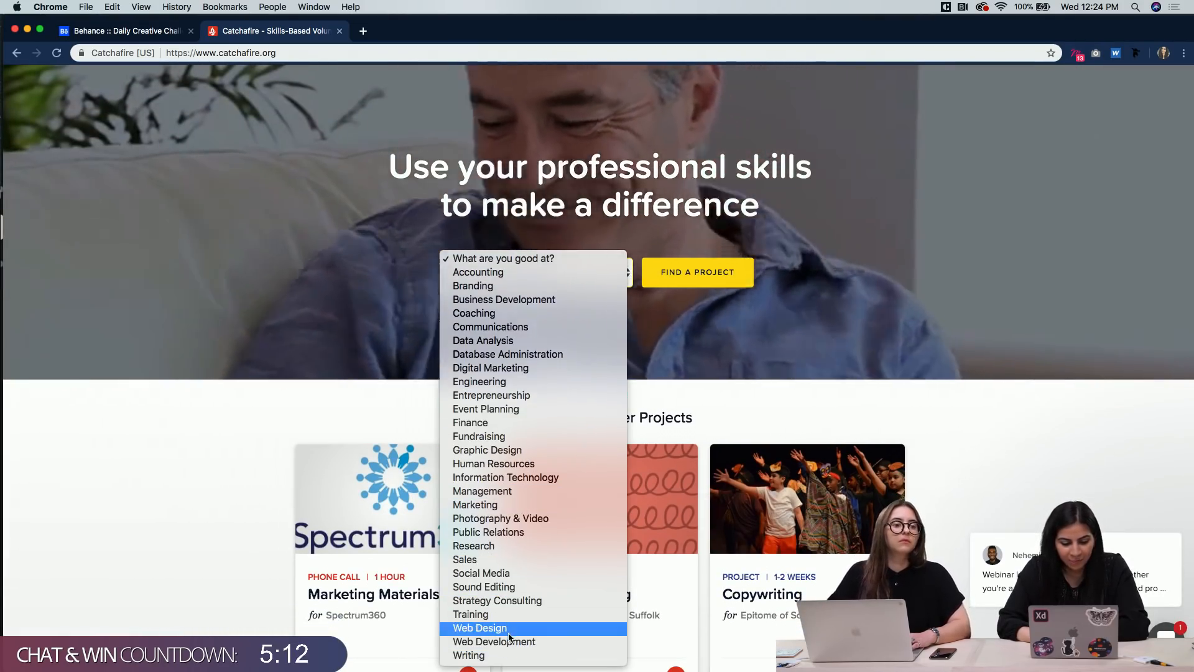
left_click(507, 631)
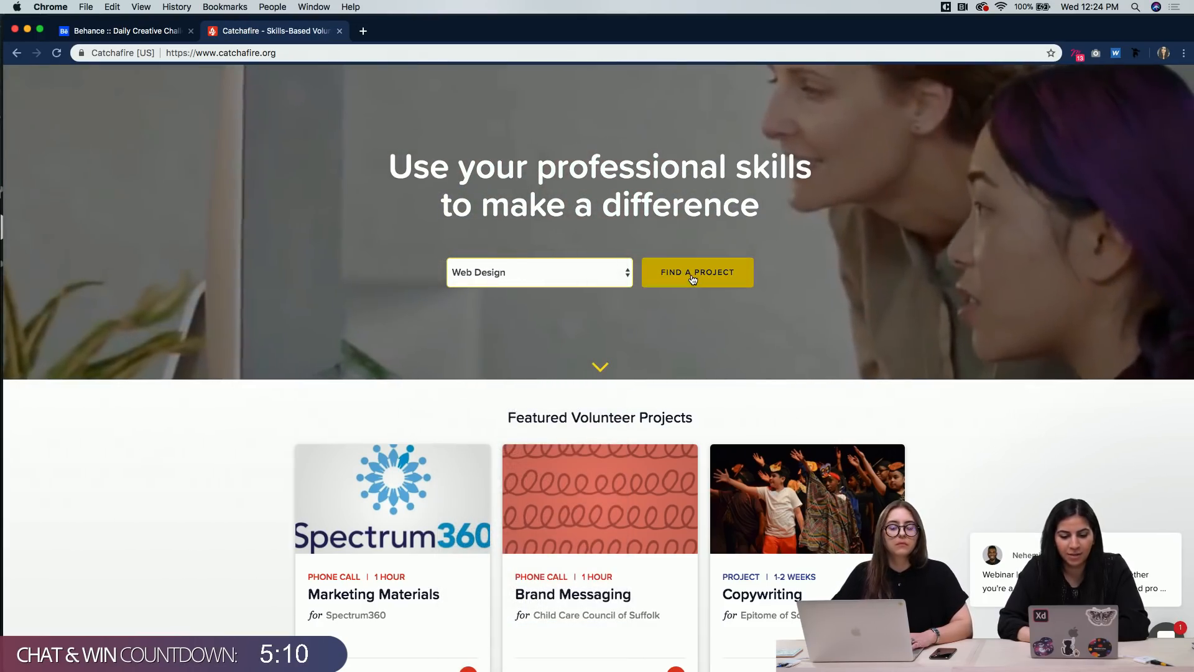
left_click(693, 277)
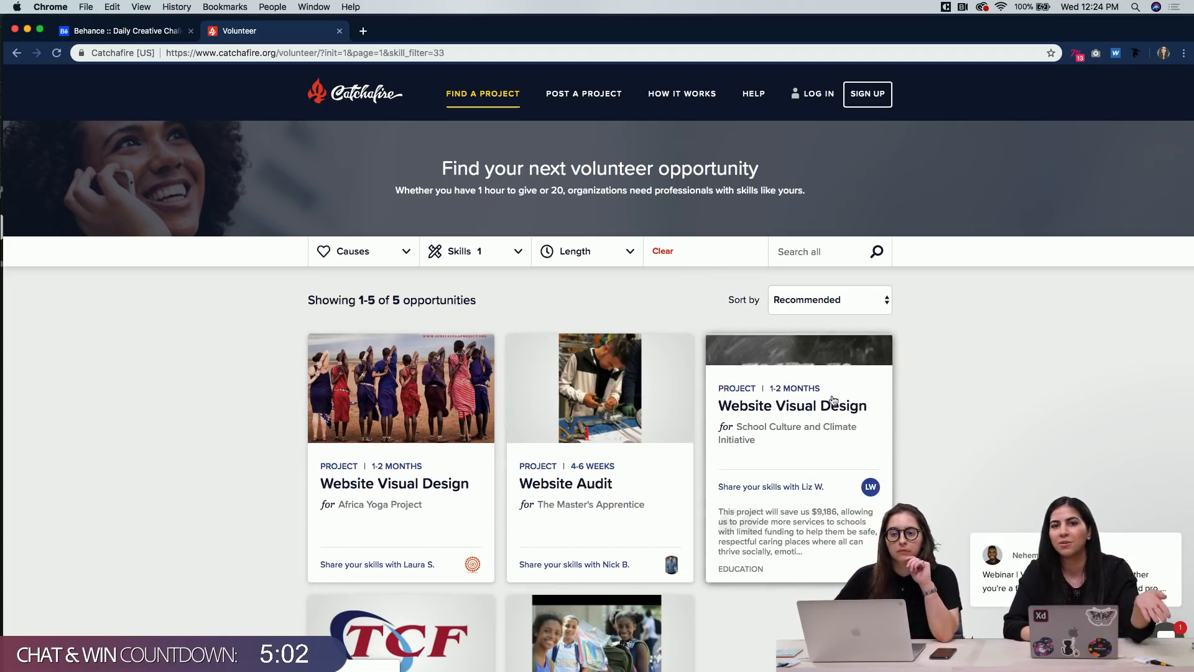
scroll(834, 400, "down", 3)
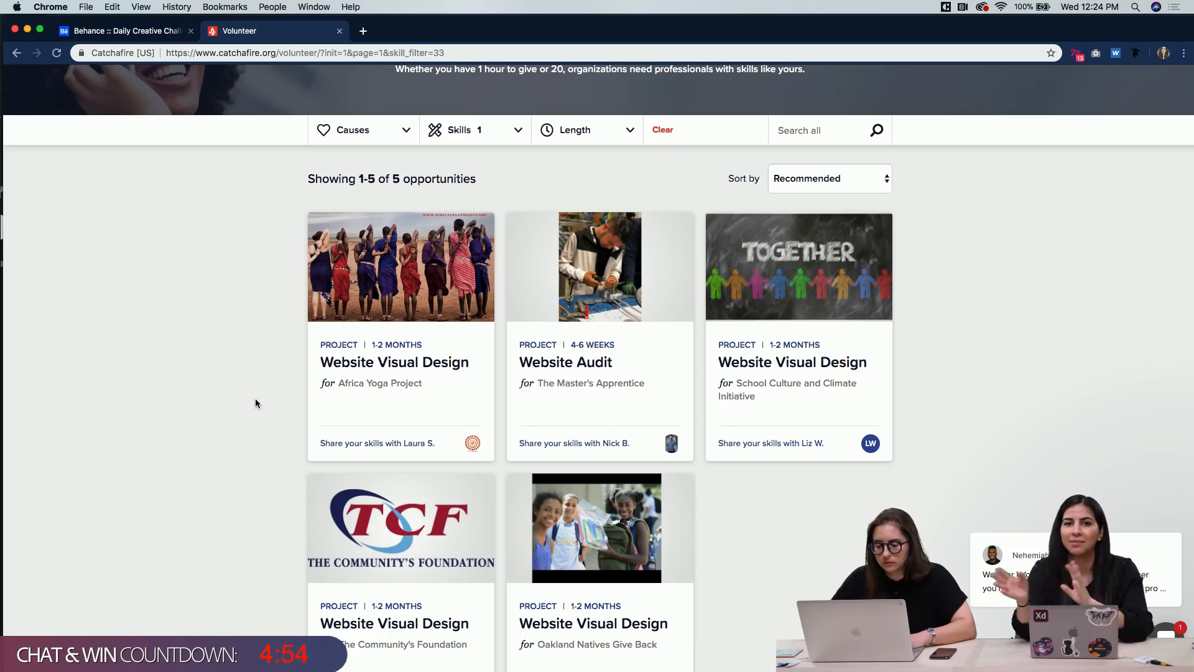
scroll(235, 362, "up", 3)
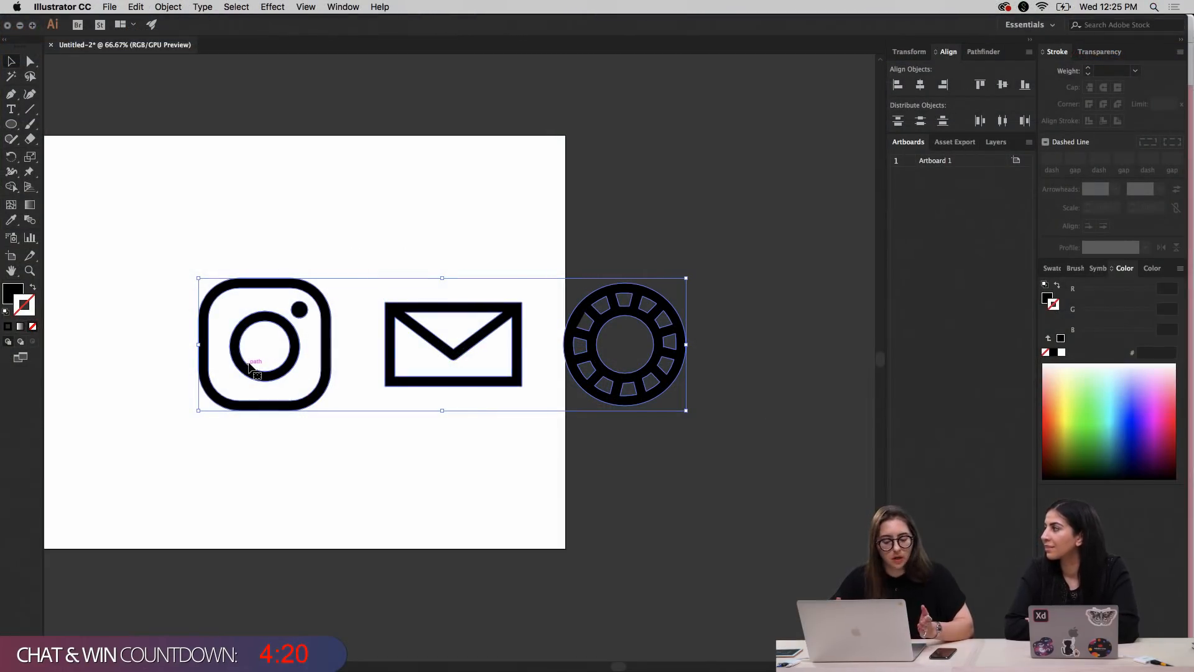
Move the three cleaned icons back onto the Illustrator artboard and paste a copy of them into the _working file in Adobe XD
scroll(305, 284, "left", 5)
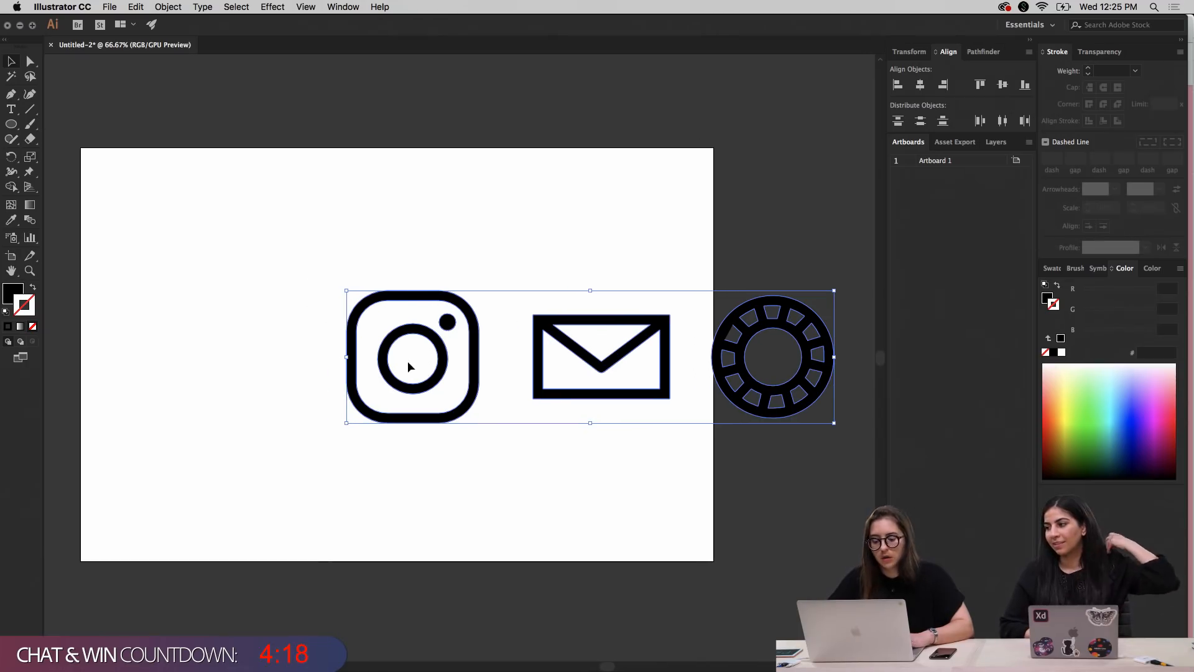
left_click_drag(462, 416, 277, 406)
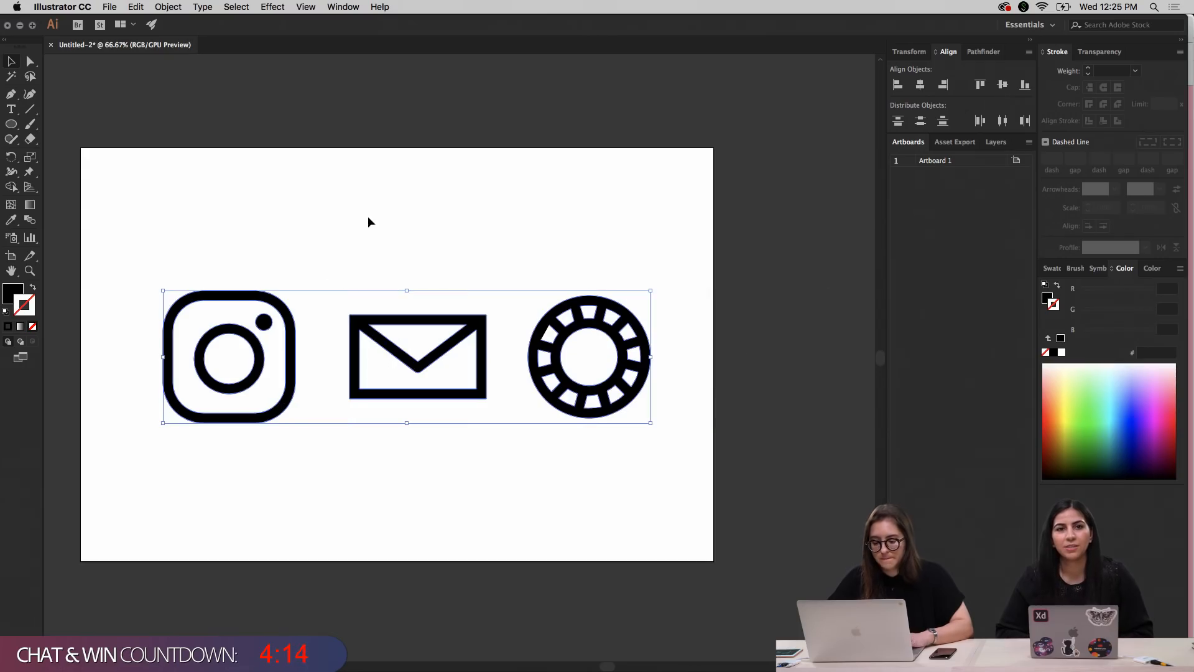
key("ctrl+Up")
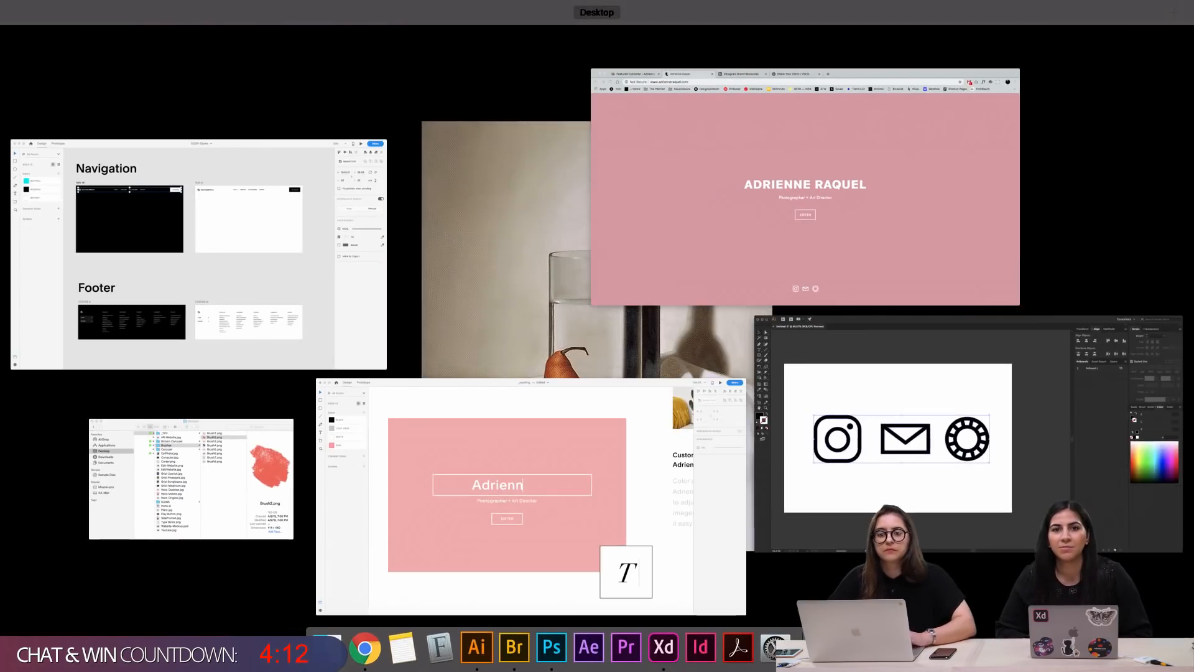
left_click(564, 496)
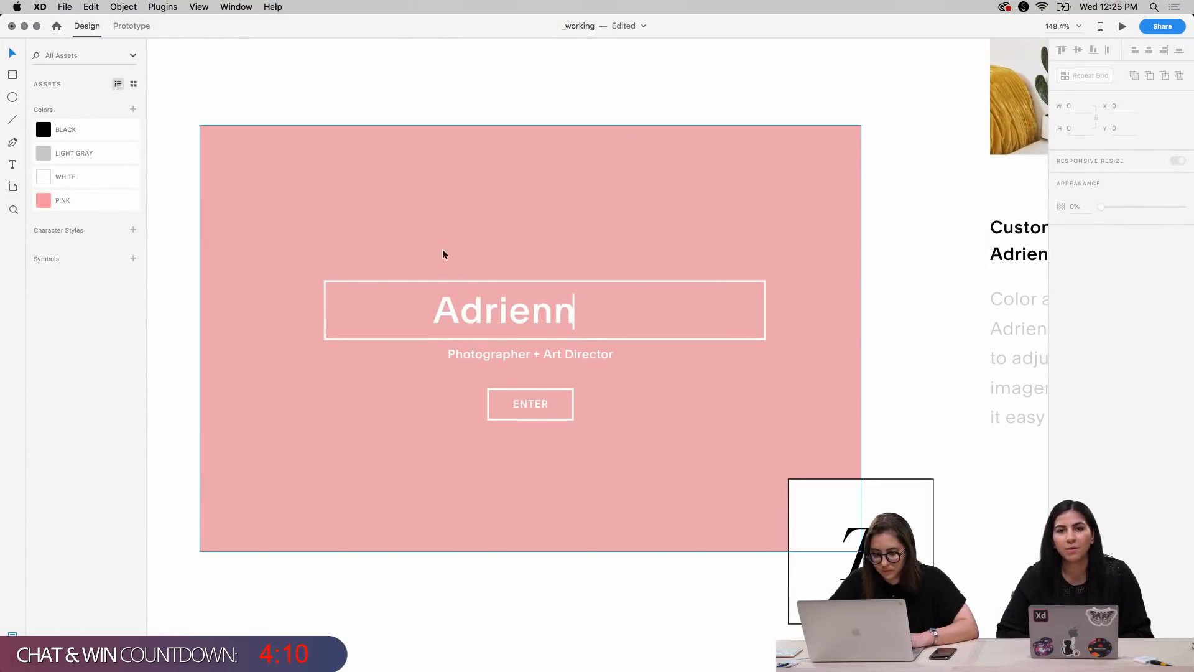
left_click(445, 228)
key("super+v")
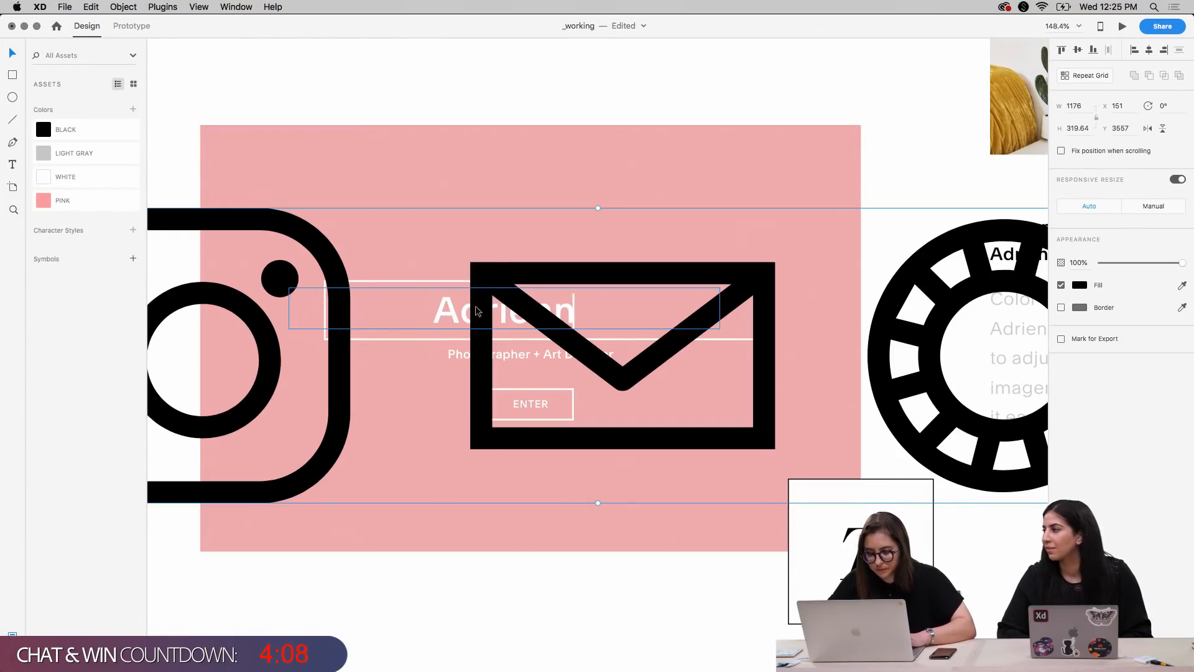
Scale the pasted icon group down proportionally to about 72 by 20 px
key("super+minus")
key("super+minus")
key("super+plus")
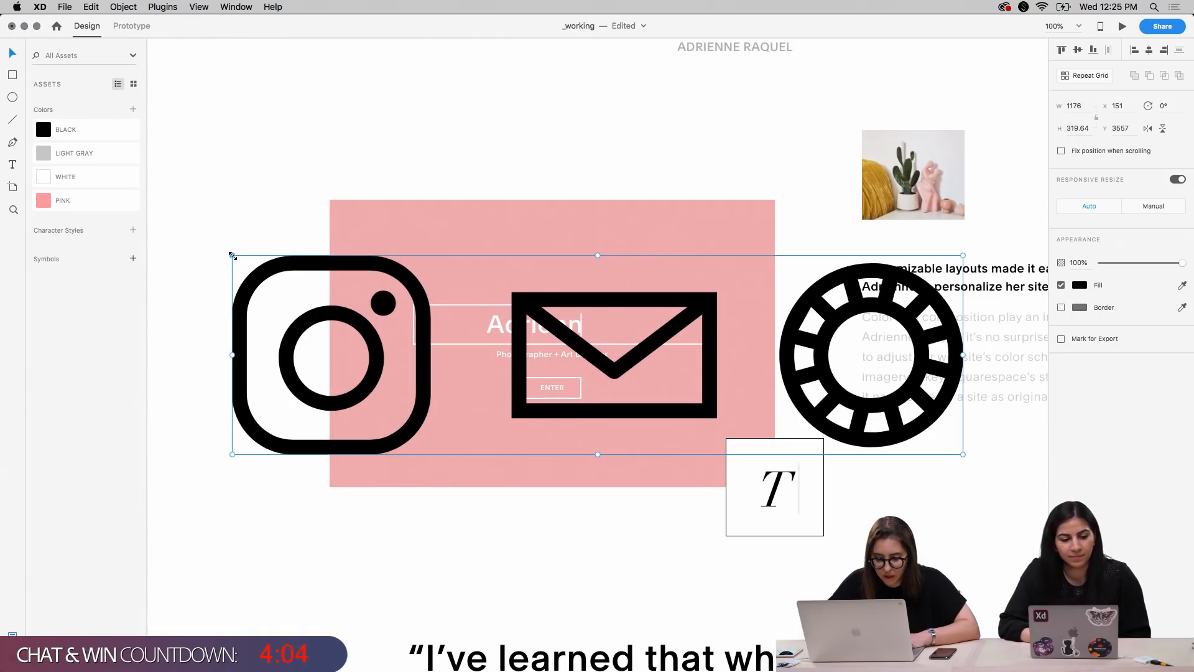
left_click_drag(232, 255, 411, 346)
Move the icon group below the ENTER button near the pink rectangle's lower edge, at about X 633 and Y 3873
key("shift+Down")
key("shift+Down")
key("shift+Down")
key("shift+Down")
key("shift+Down")
key("shift+Down")
key("shift+Down")
key("shift+Down")
key("shift+Down")
key("shift+Down")
key("shift+Down")
key("shift+Down")
key("shift+Down")
key("shift+Left")
key("shift+Left")
key("shift+Left")
key("shift+Left")
key("shift+Left")
key("shift+Down")
key("shift+Left")
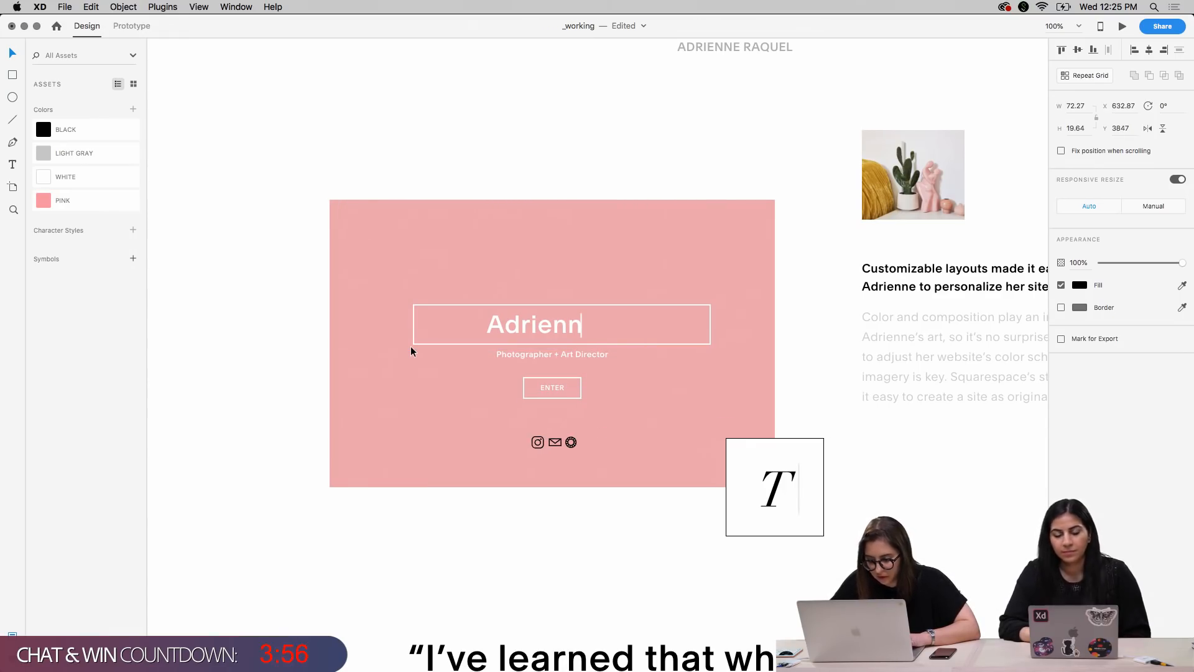
key("shift+Down")
key("shift+Down")
key("Down")
key("Down")
key("Down")
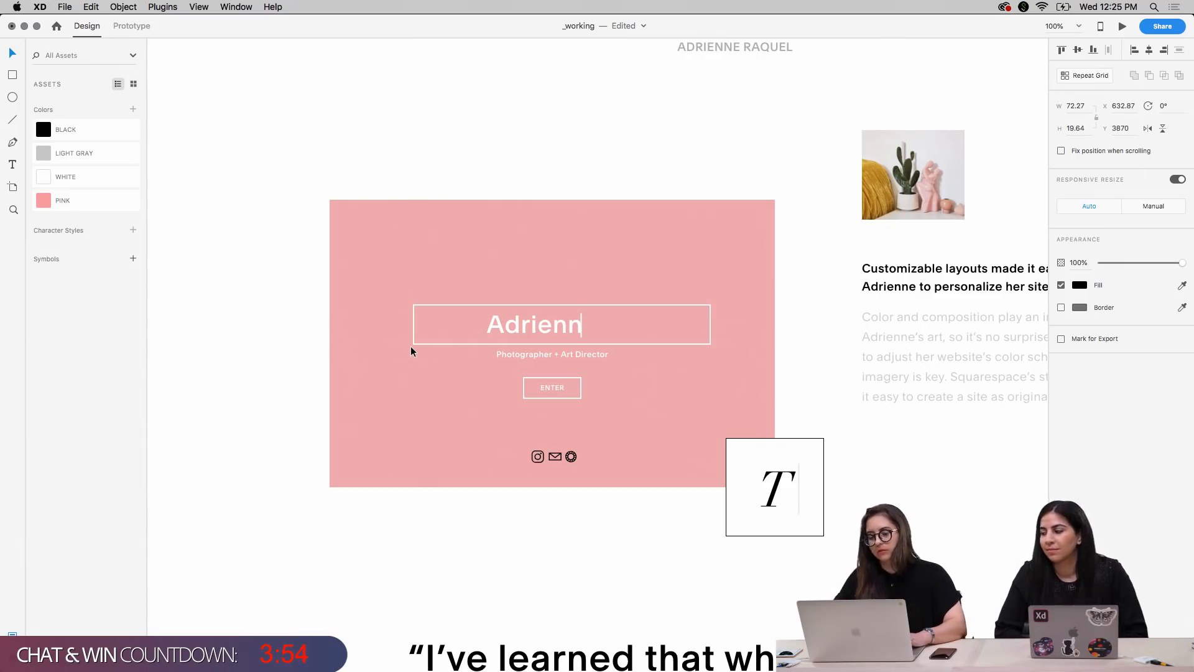
key("Down")
key("Down")
key("Down")
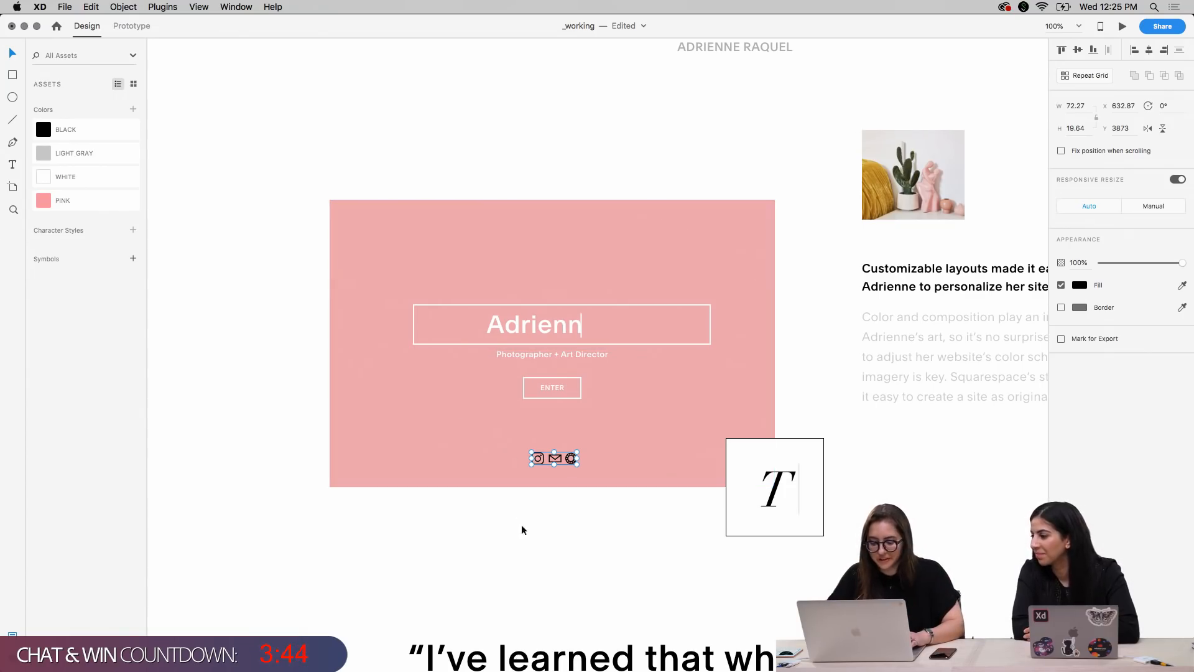
Change the icon group's fill color to white, #FFFFFF
key("super+equal")
key("super+equal")
key("super+equal")
scroll(528, 542, "down", 4)
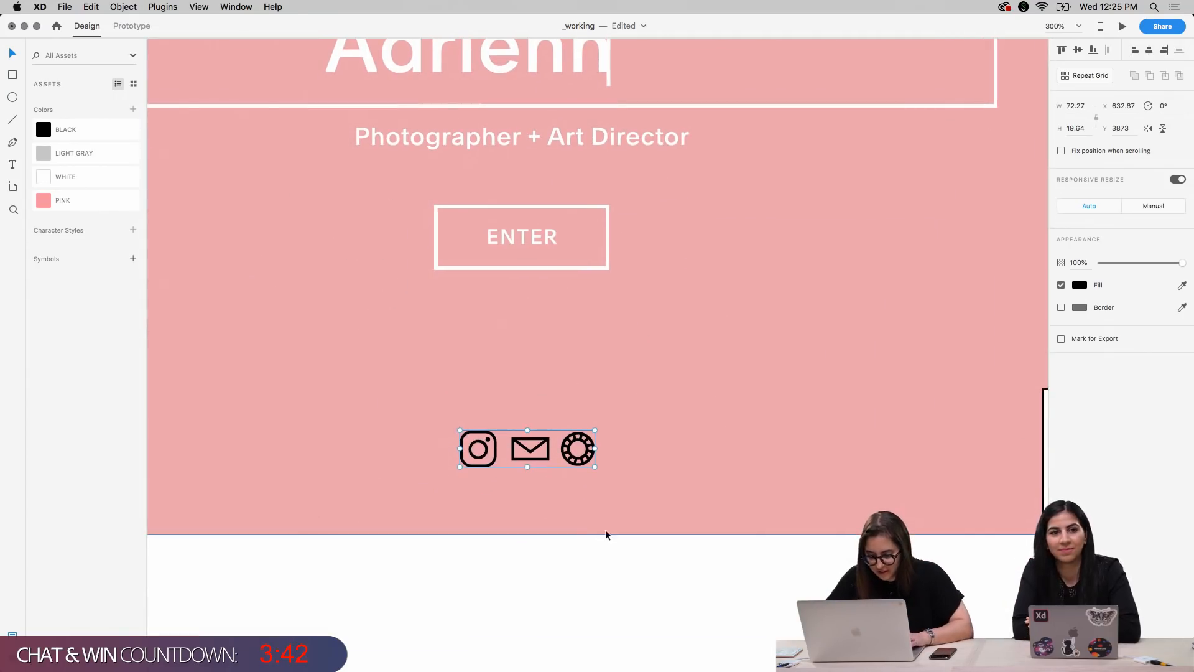
left_click(1080, 286)
left_click_drag(972, 258, 915, 213)
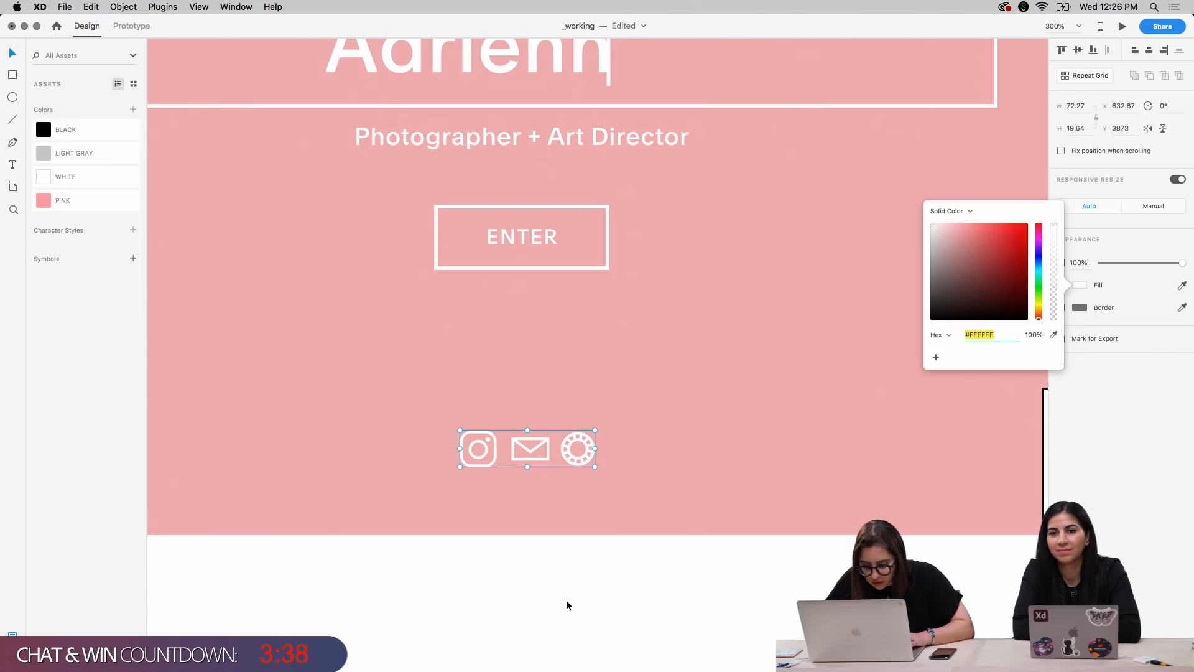
left_click(809, 586)
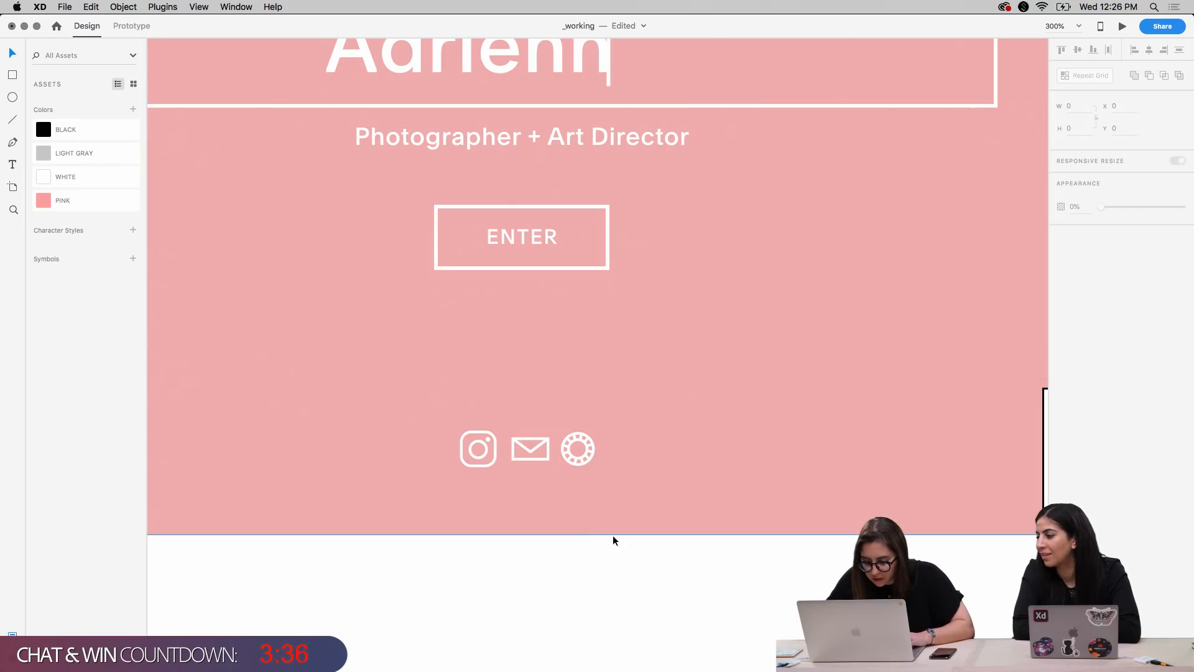
Nudge the white icon group to about X 629 and Y 3874 so it is centered under the ENTER button, and deselect it
key("Down")
key("Down")
key("Down")
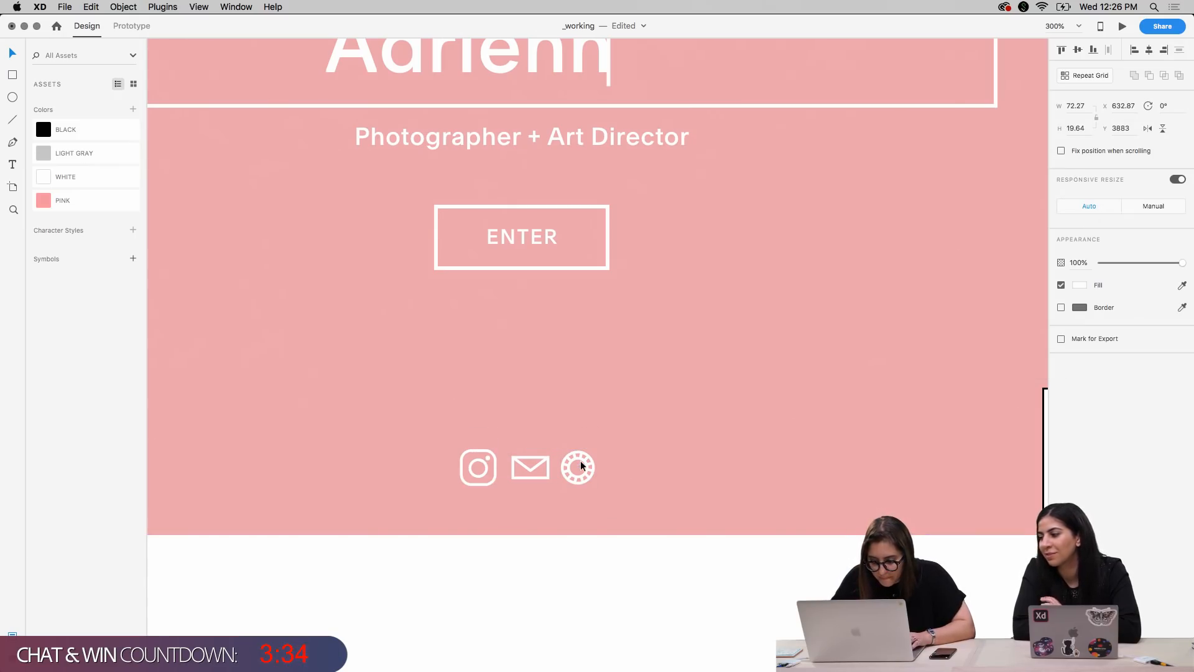
key("Left")
key("Left")
key("Up")
key("Left")
key("Left")
key("Up")
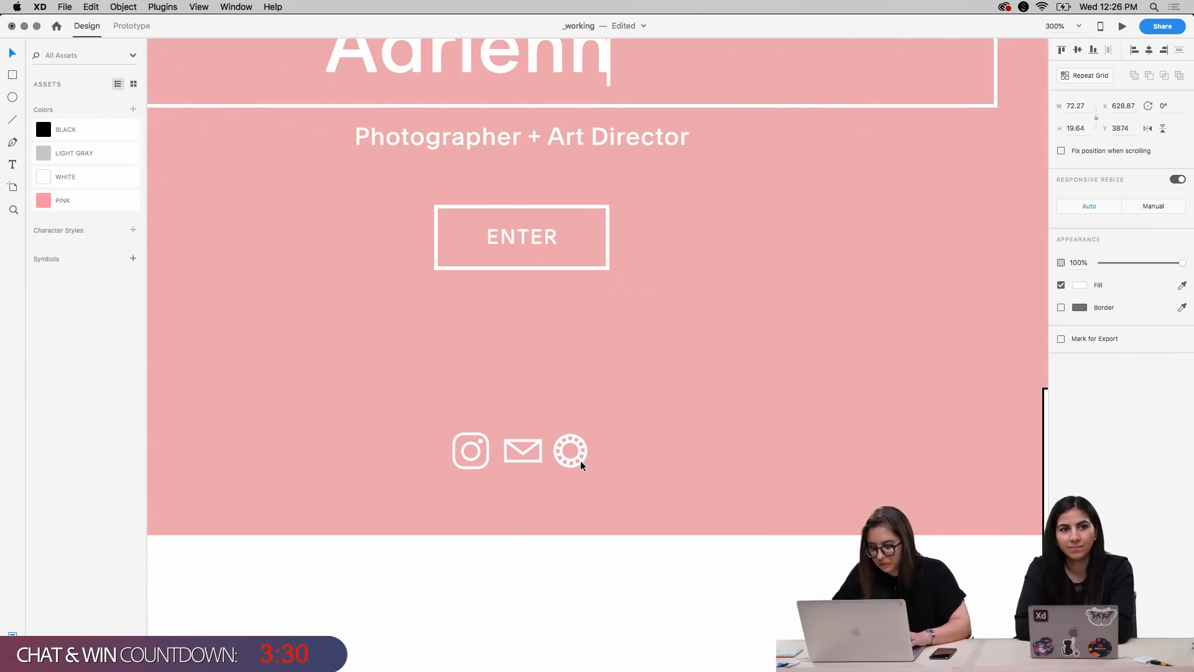
key("super+1")
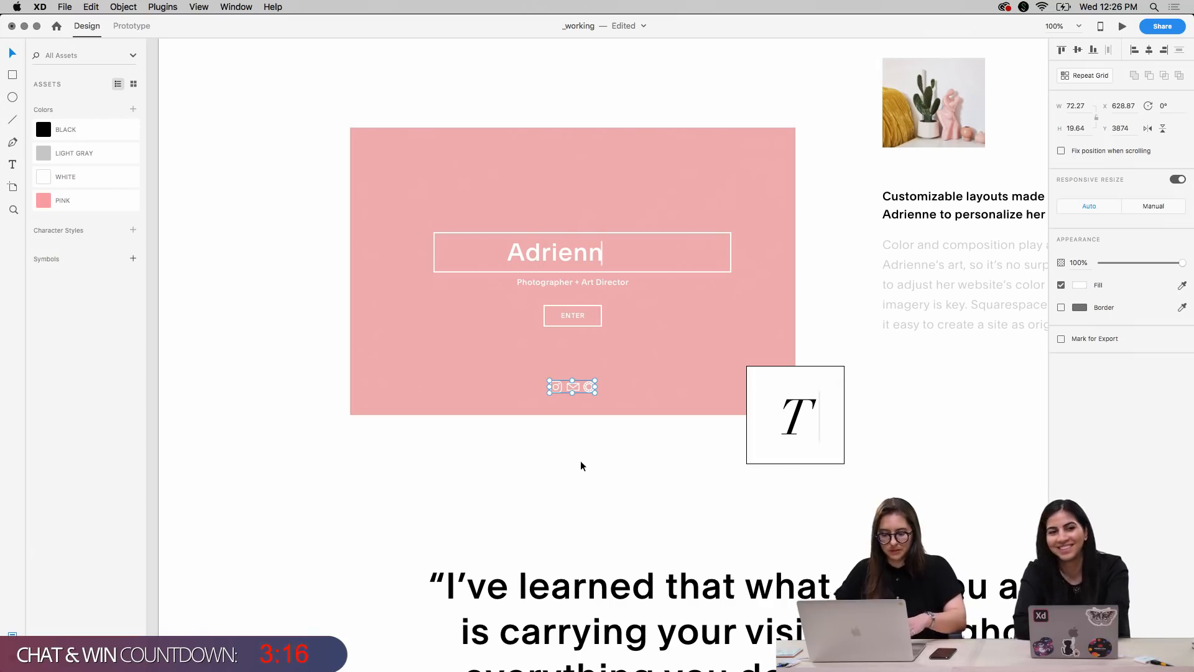
left_click(580, 489)
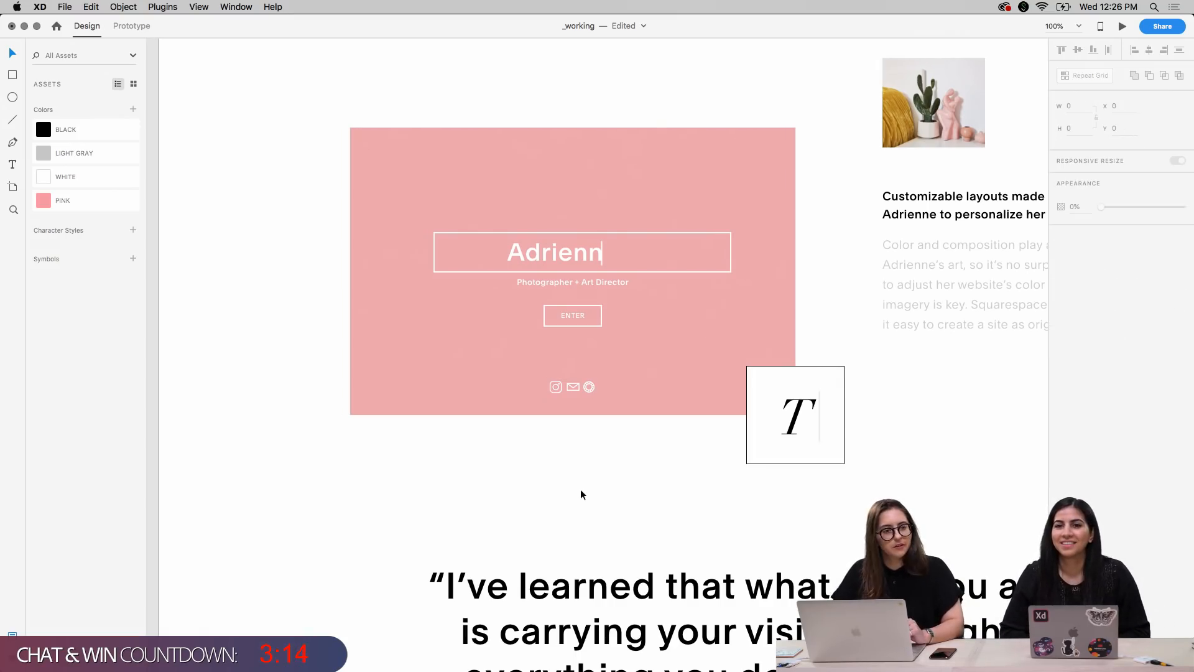
key("super+minus")
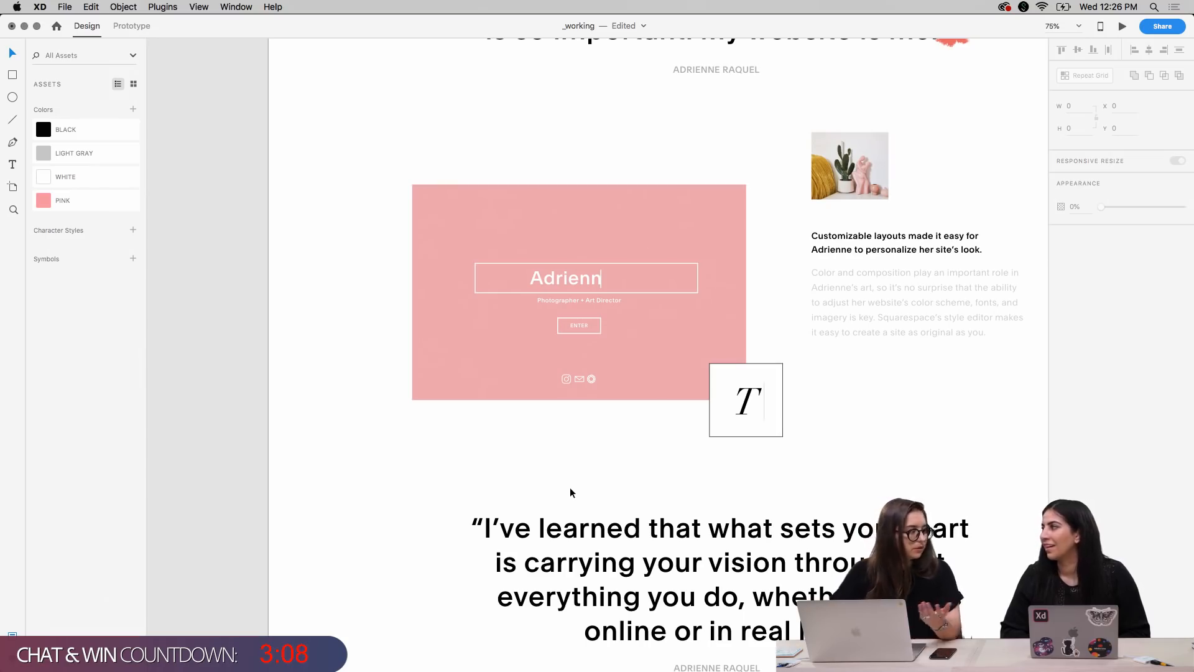
Move the ENTER button's label and outline up to about Y 3742, closer to the "Photographer + Art Director" line, and deselect them
scroll(571, 492, "right", 5)
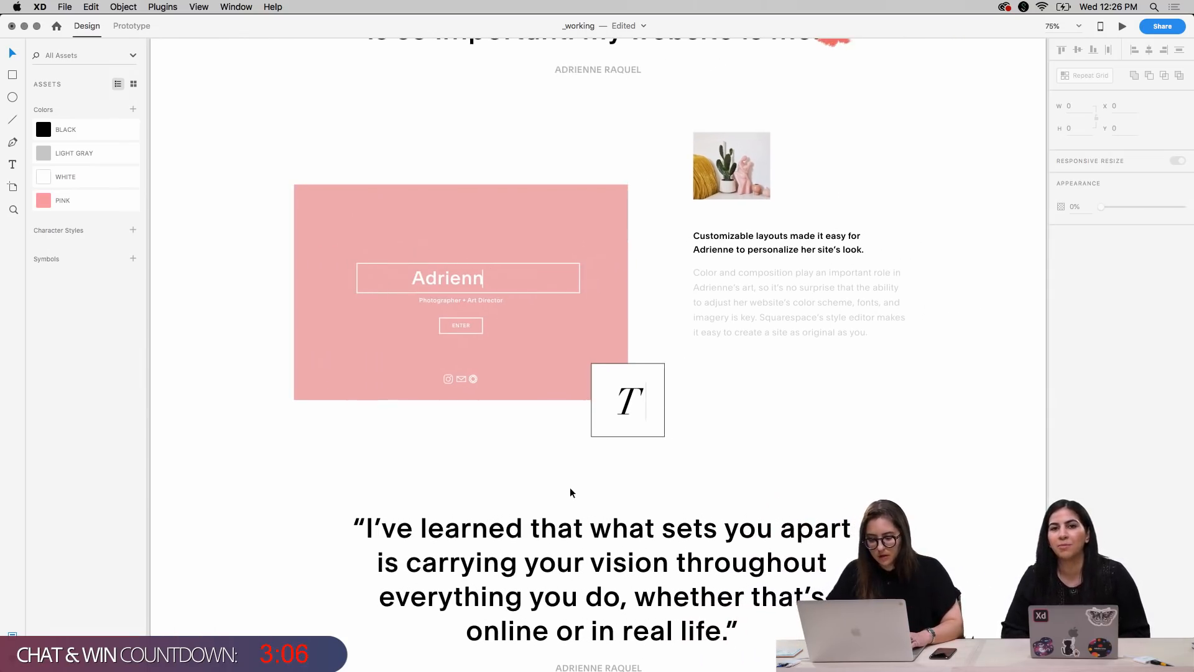
key("super+1")
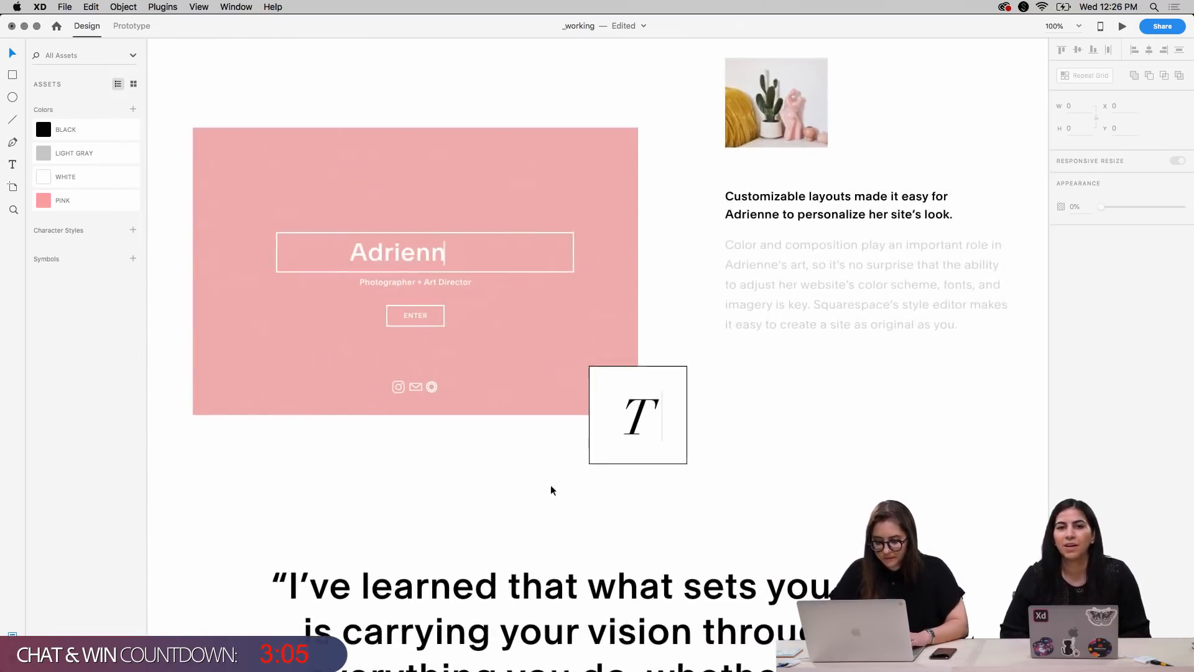
double_click(423, 318)
left_click(439, 326, "shift")
key("shift+Up")
key("shift+Up")
key("Down")
key("Down")
key("Down")
key("Down")
key("Down")
key("Down")
key("Down")
key("Down")
key("Down")
key("Down")
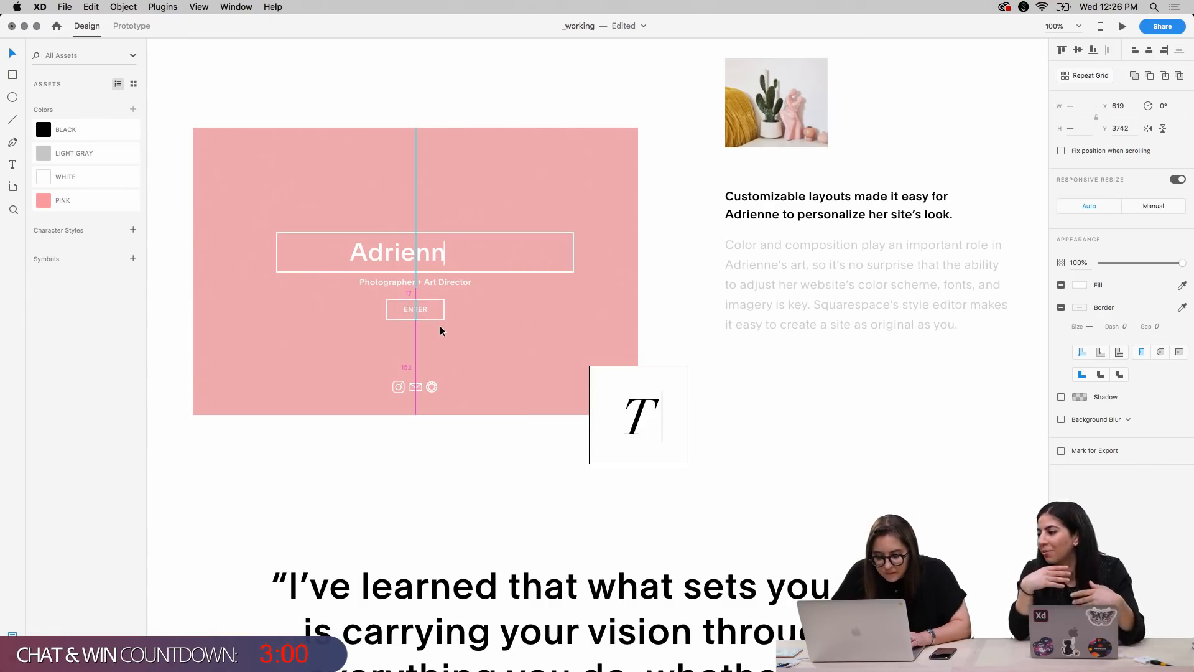
left_click(868, 438)
Switch to Chrome to compare the mockup with the photographer's live landing page, and return to the XD page design
scroll(795, 457, "up", 1)
scroll(795, 457, "left", 2)
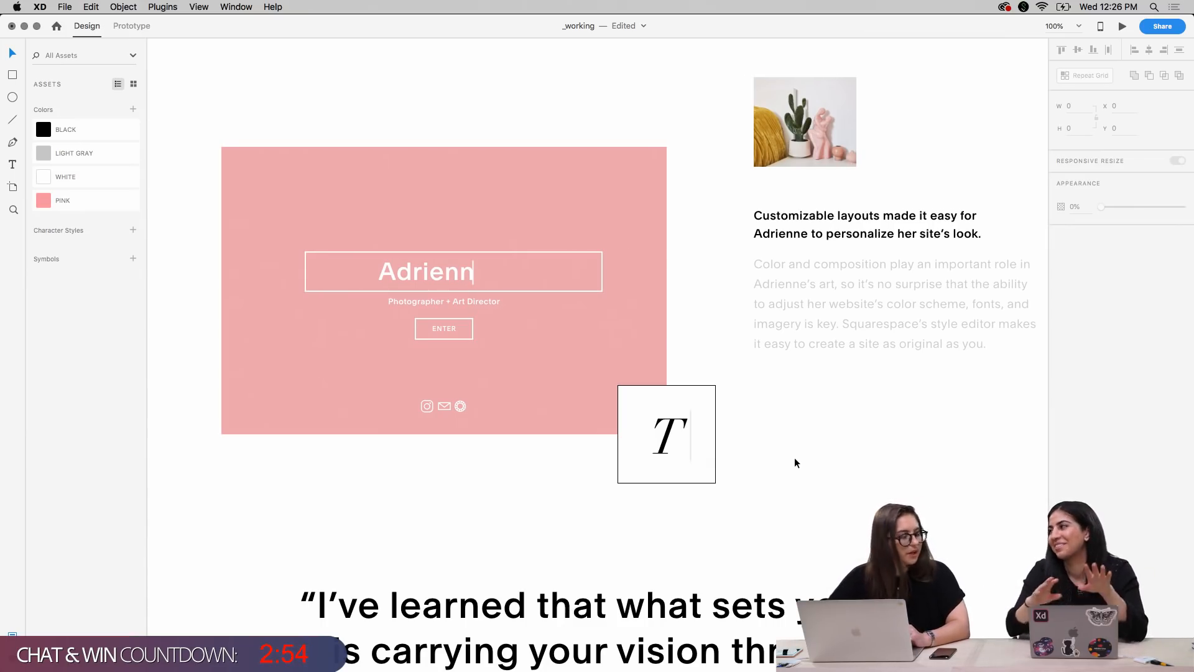
scroll(786, 427, "up", 1)
scroll(785, 426, "right", 2)
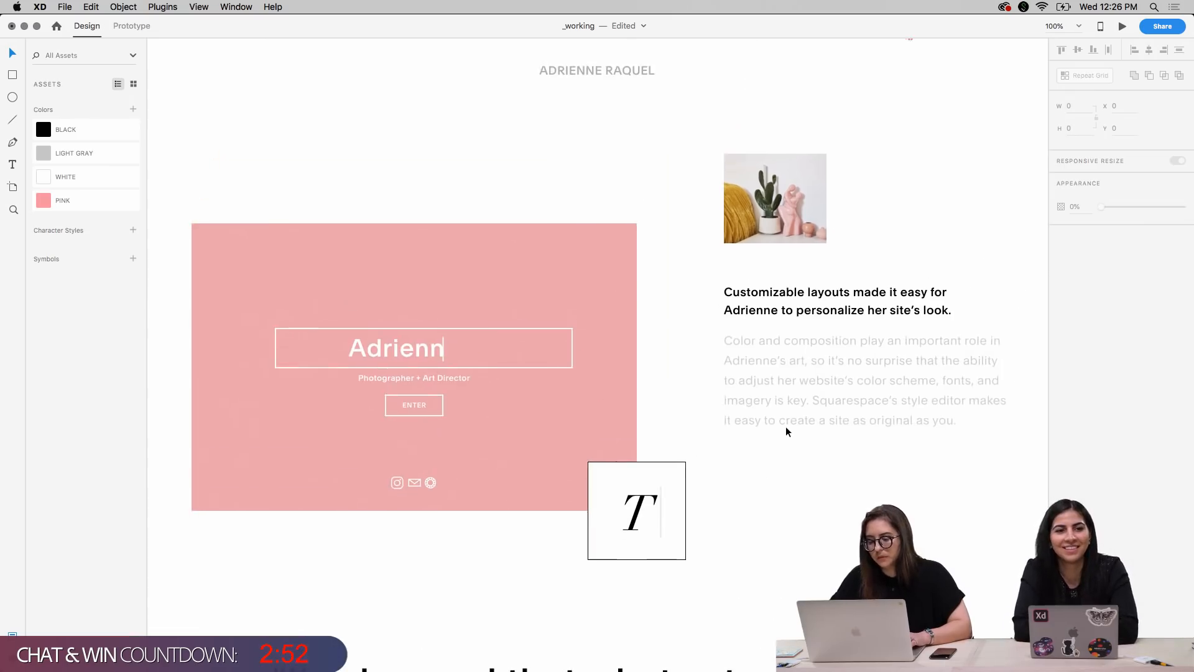
scroll(785, 427, "down", 1)
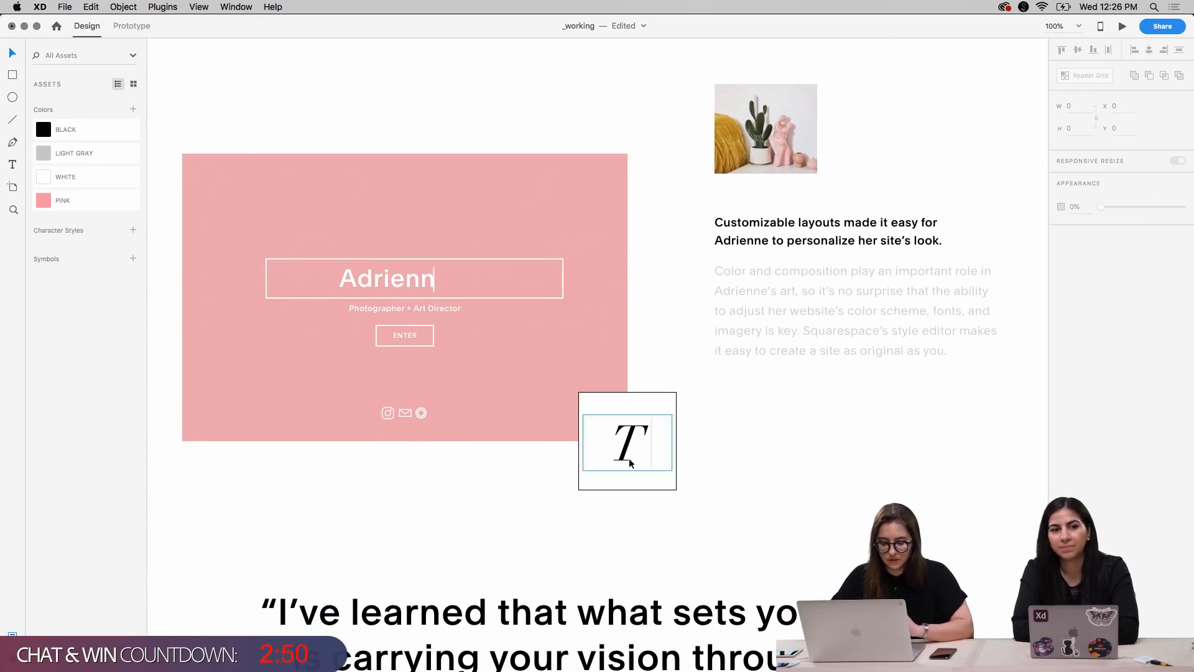
key("ctrl+Up")
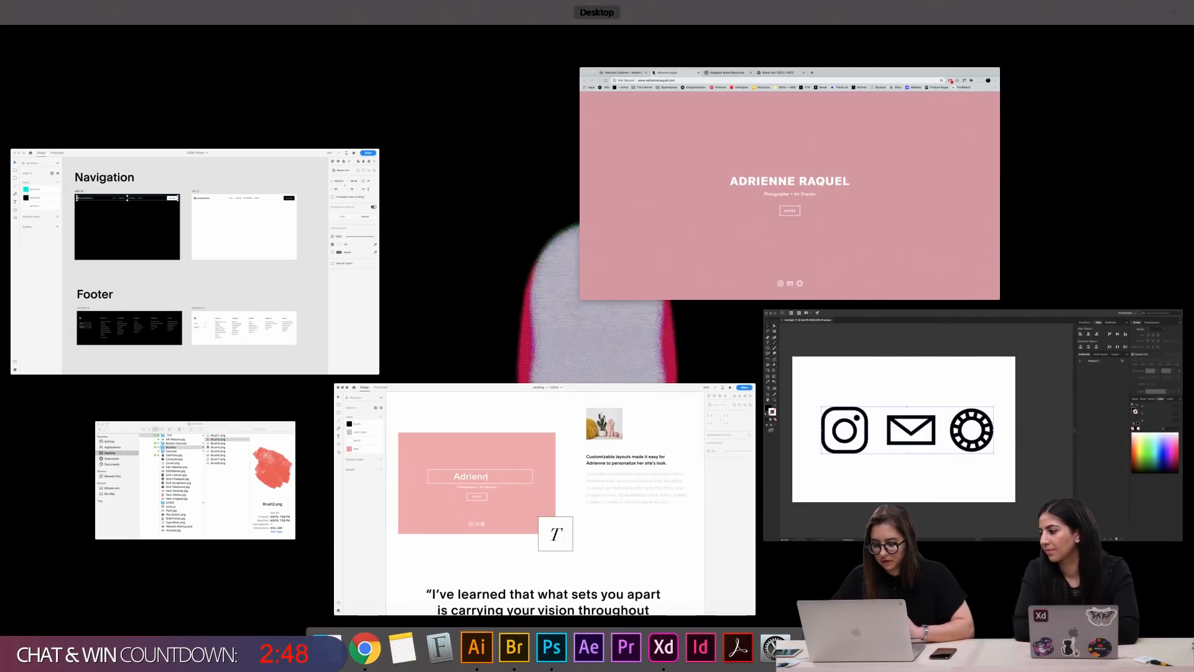
left_click(777, 267)
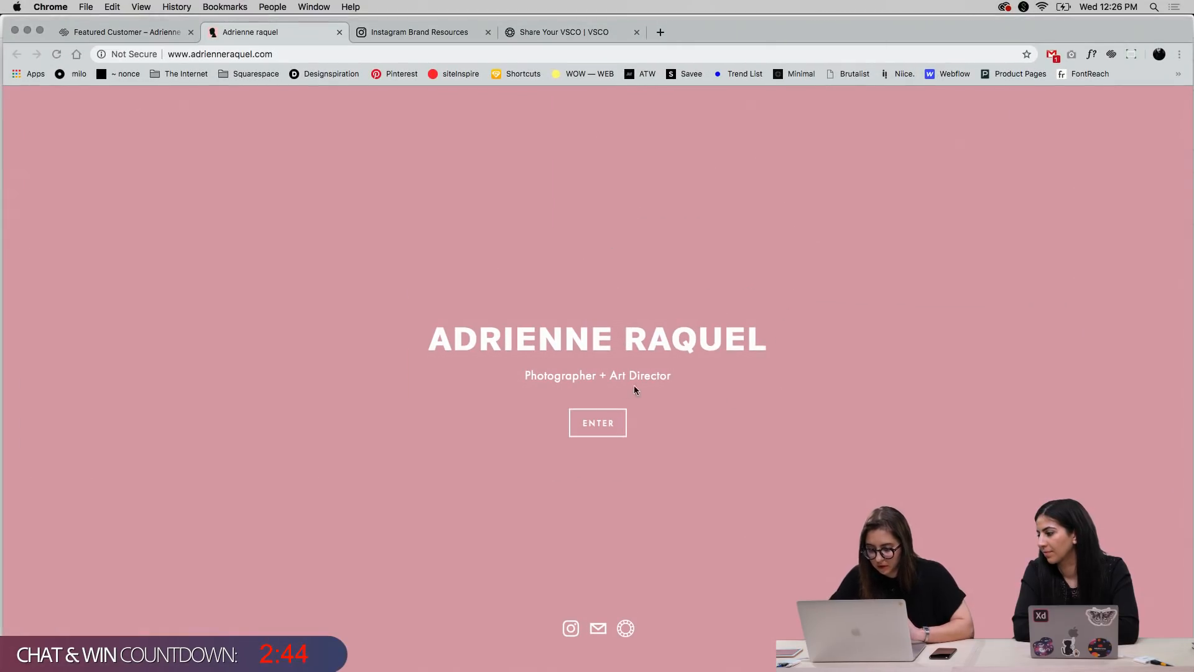
key("ctrl+Up")
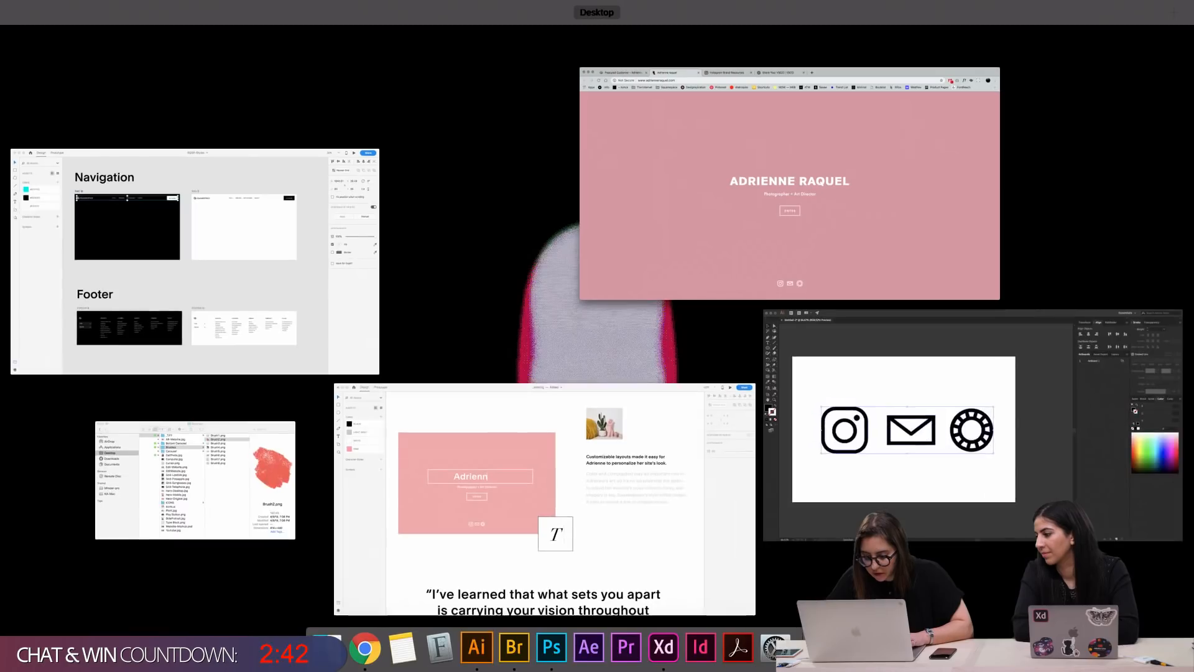
left_click(603, 501)
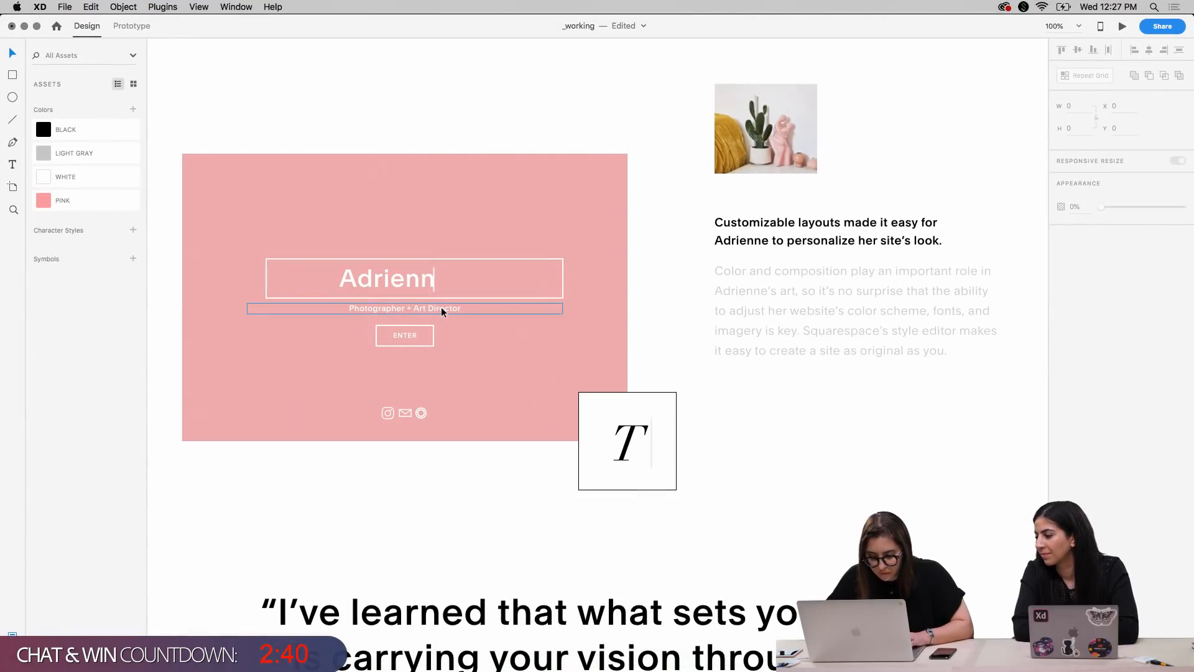
Import Brush3.png and Brush4.png from the Brushes folder in Finder onto the XD page beside the pink rectangle
scroll(350, 495, "left", 3)
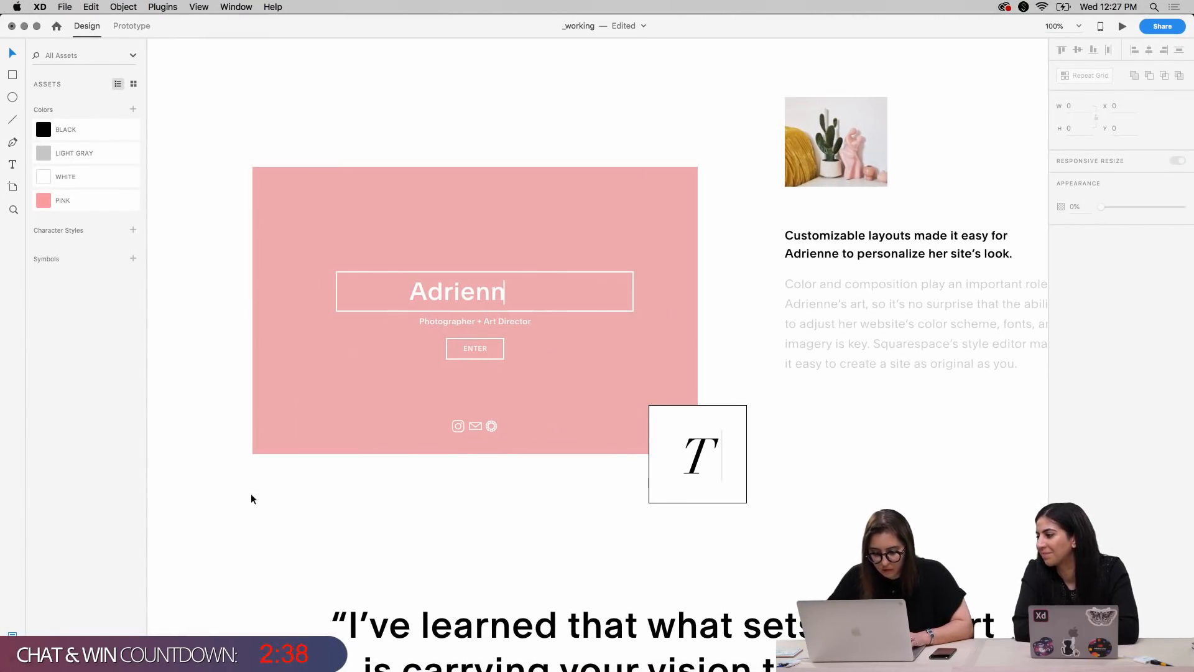
mouse_move(370, 650)
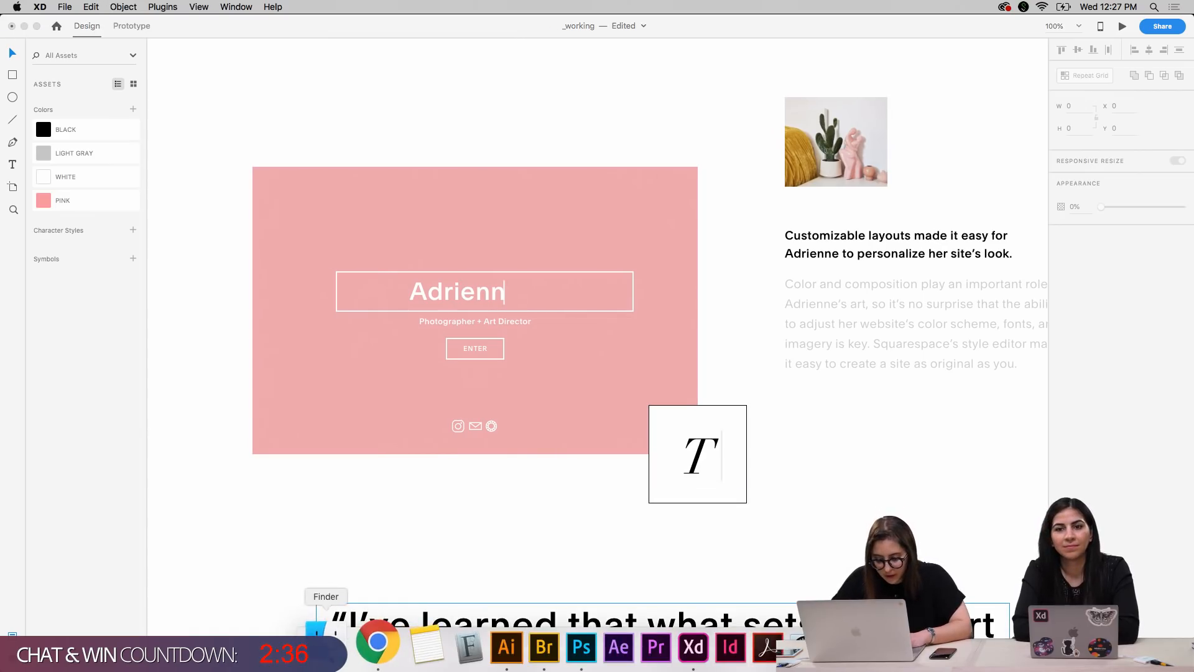
left_click(328, 653)
left_click(556, 233)
mouse_move(558, 232)
left_mouse_down()
mouse_move(720, 131)
mouse_move(715, 139)
left_mouse_up()
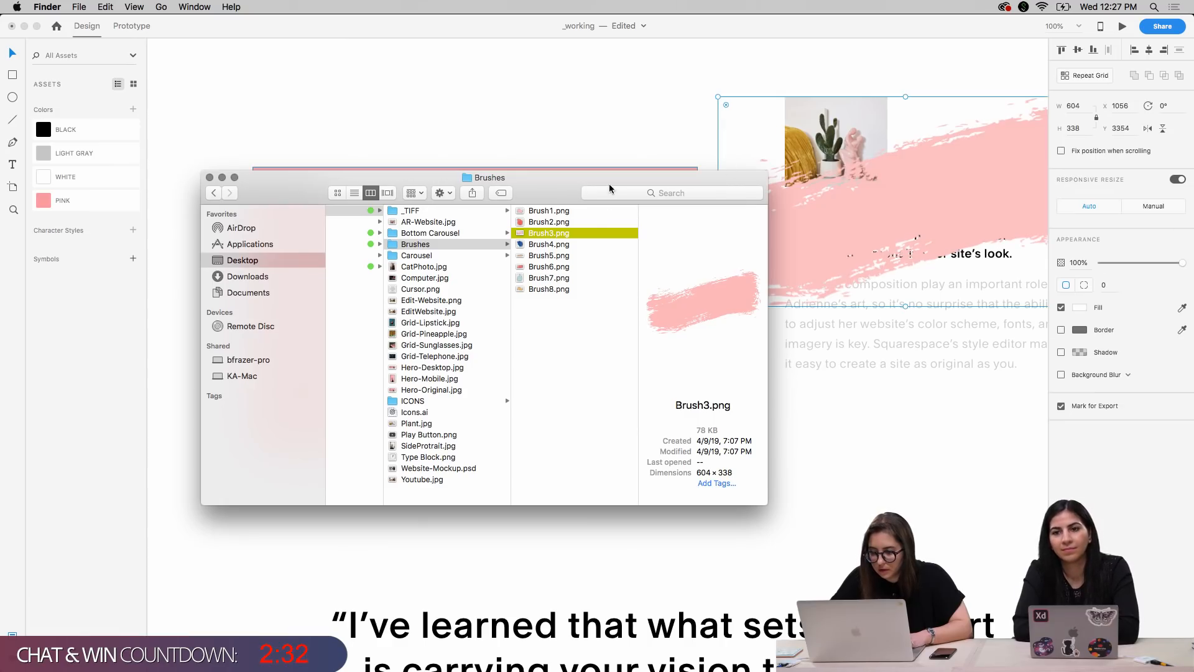
mouse_move(587, 244)
left_mouse_down()
mouse_move(567, 242)
mouse_move(840, 424)
left_mouse_up()
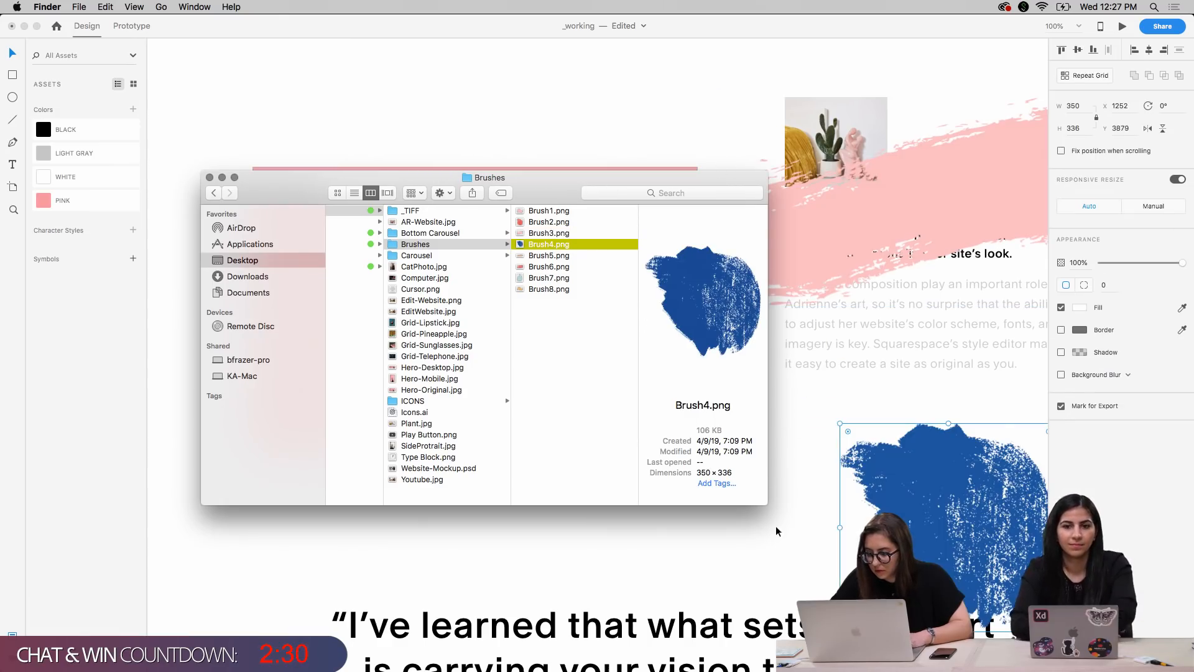
Move the blue brush stroke to the pink rectangle's lower-left corner and scale it to about 158 by 152 px, at X 217 and Y 3844
left_click(892, 501)
mouse_move(892, 501)
left_mouse_down()
mouse_move(304, 410)
mouse_move(170, 429)
left_mouse_up()
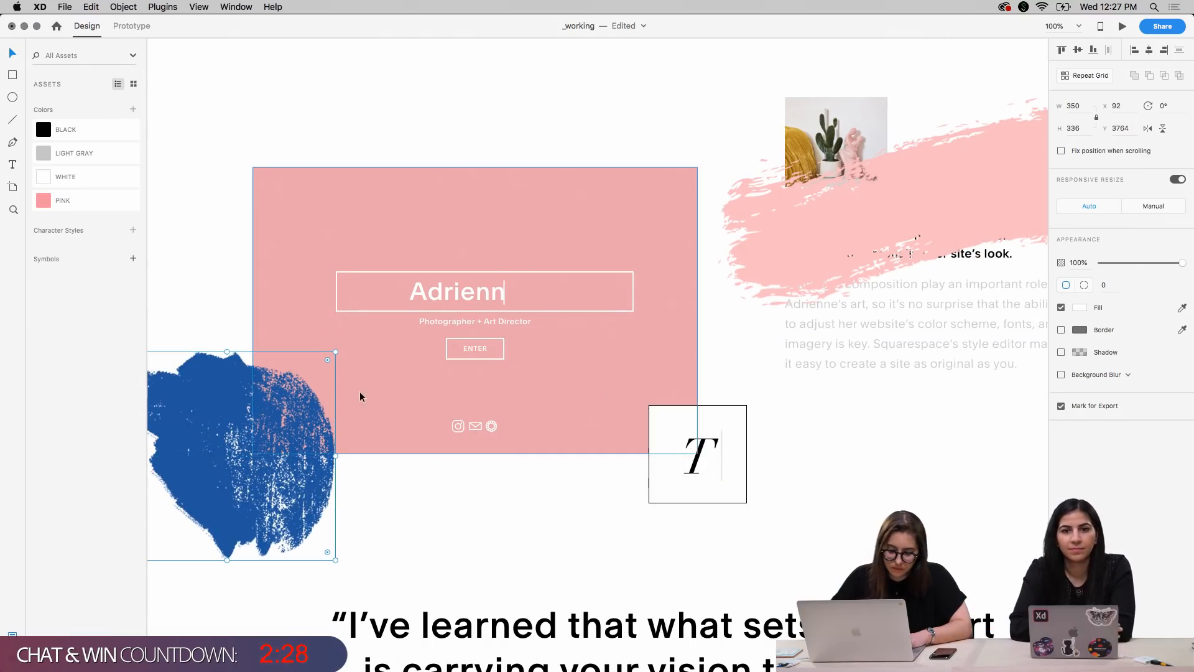
left_click_drag(334, 352, 274, 395)
key("shift+Right")
key("shift+Right")
key("shift+Right")
key("shift+Up")
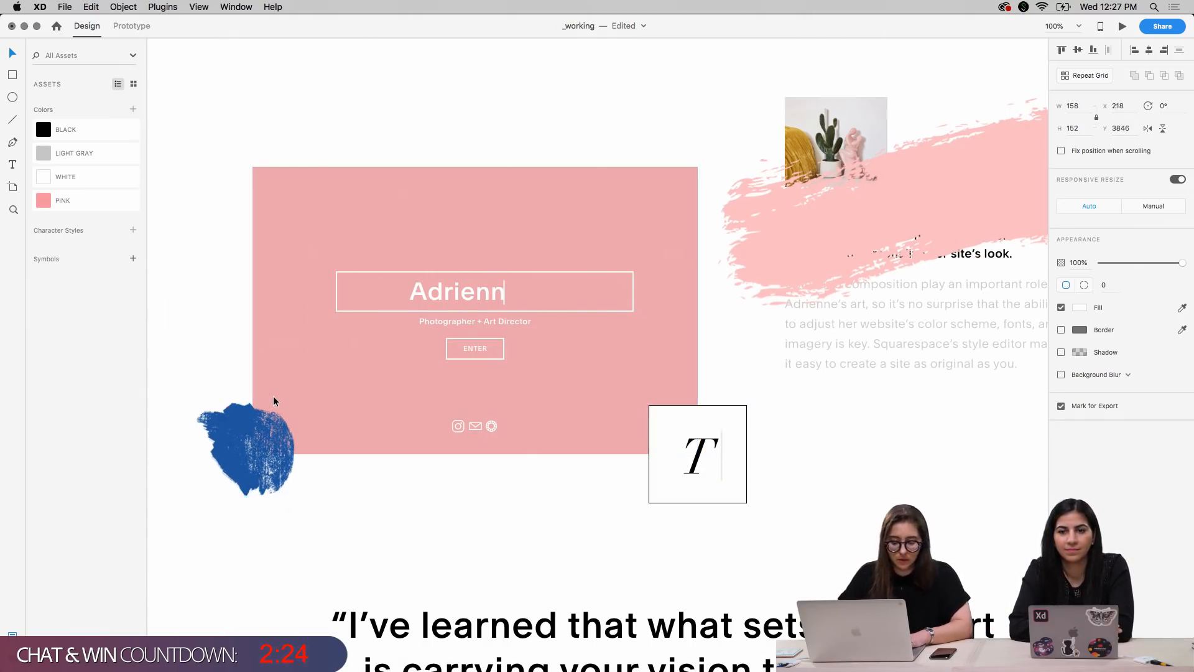
key("Up")
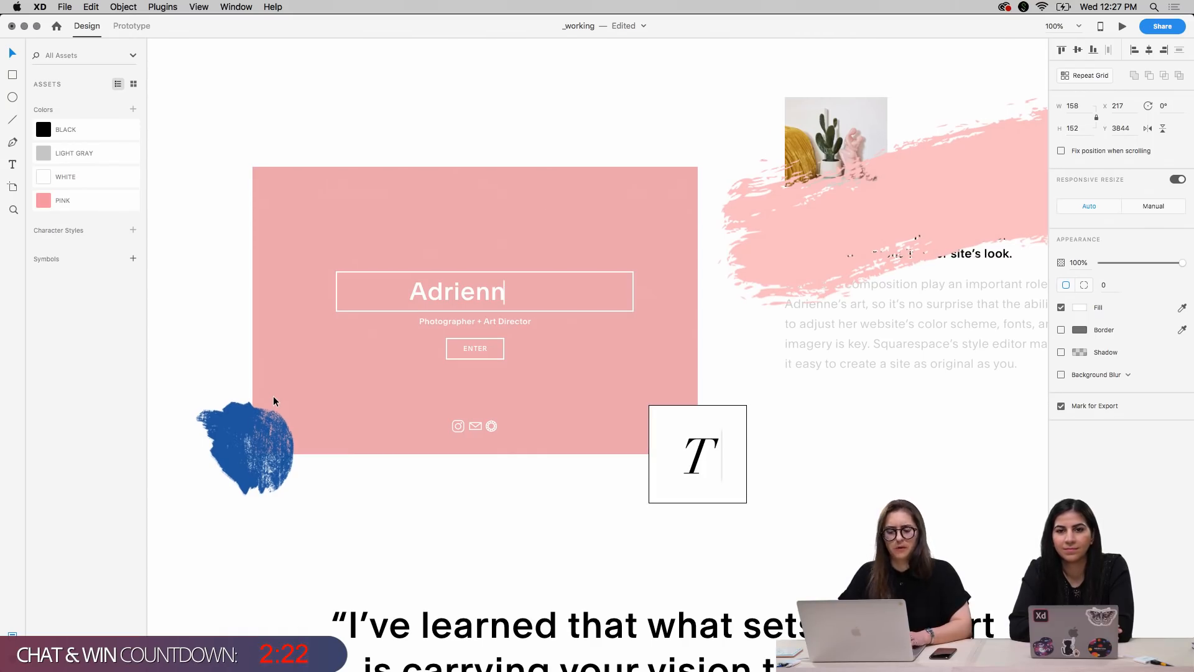
Enlarge the blue brush stroke from its center to about 184 by 176 px, send it behind the pink rectangle and deselect it
left_click_drag(197, 402, 188, 390)
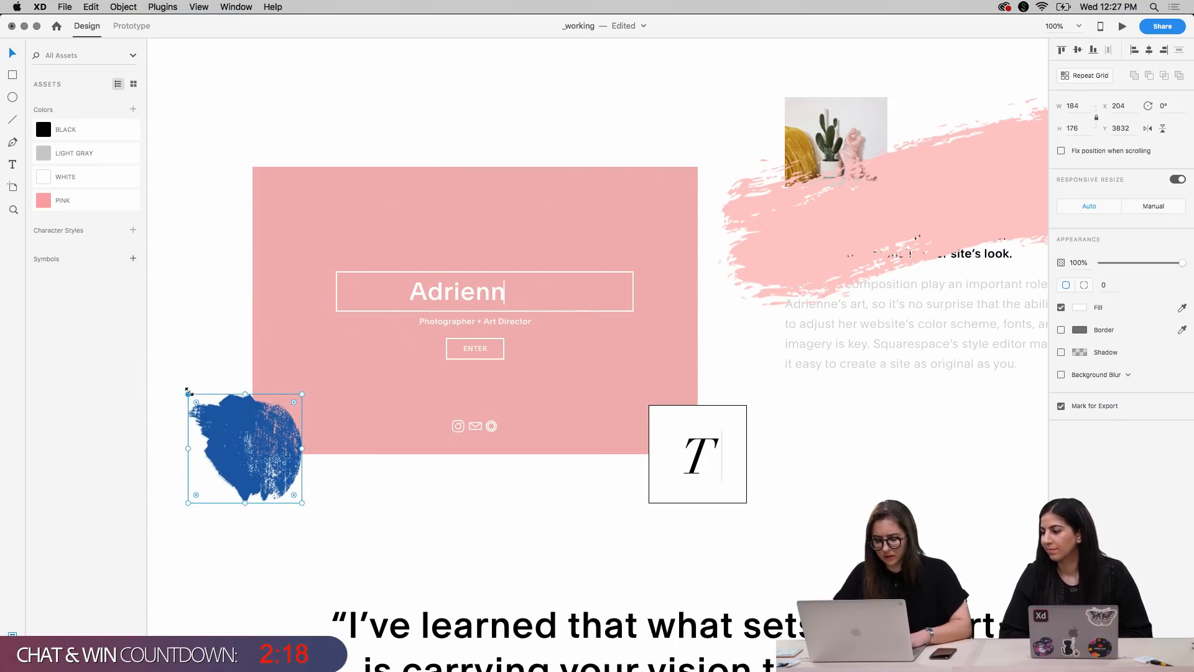
key("super+bracketleft")
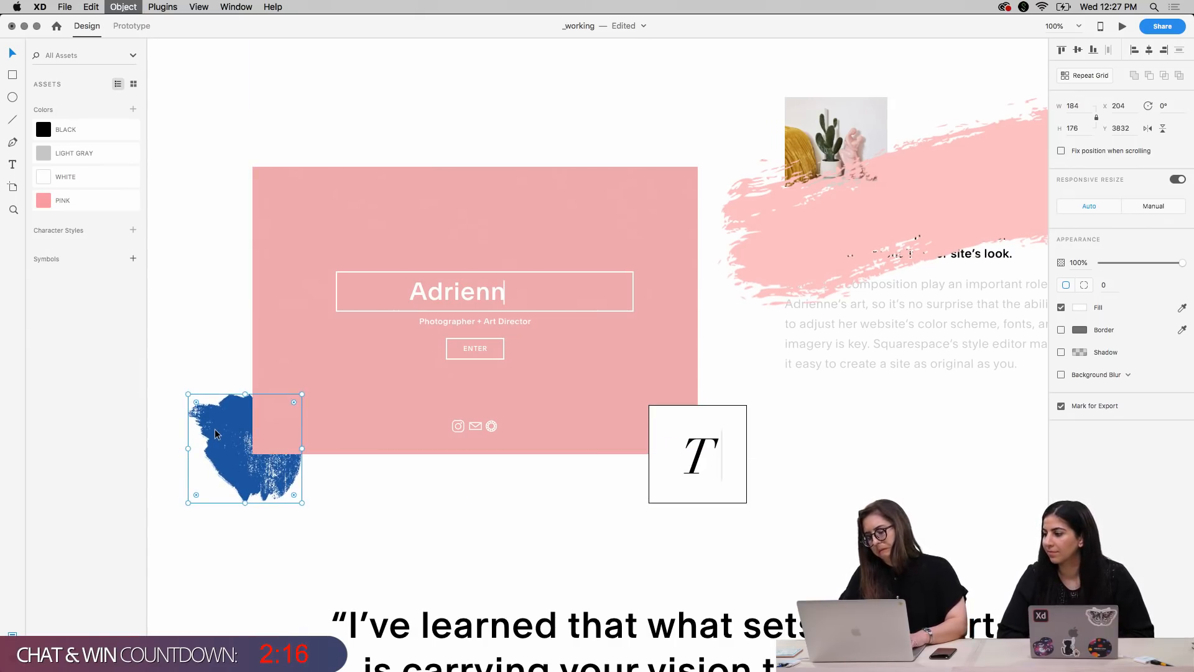
left_click(408, 538)
Scale the pink brush stroke to about 236 by 132 px, positioned near X 1074 and Y 3413, and send it behind the plant photo
key("super+minus")
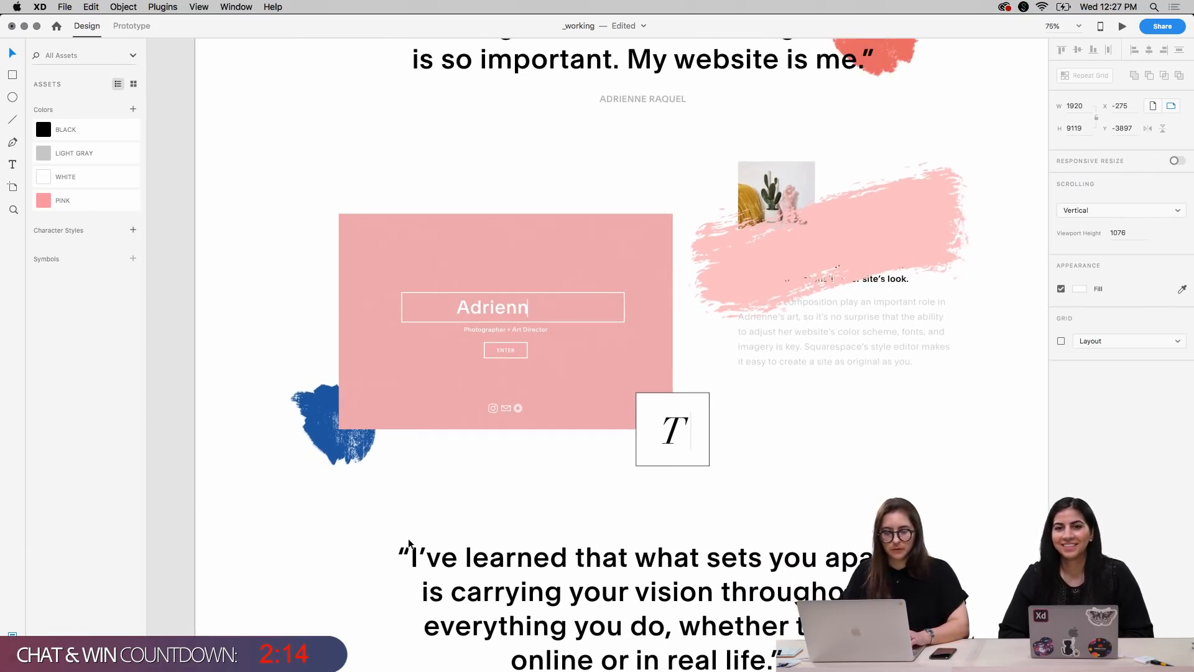
scroll(547, 514, "right", 3)
scroll(547, 514, "up", 1)
left_click(796, 229)
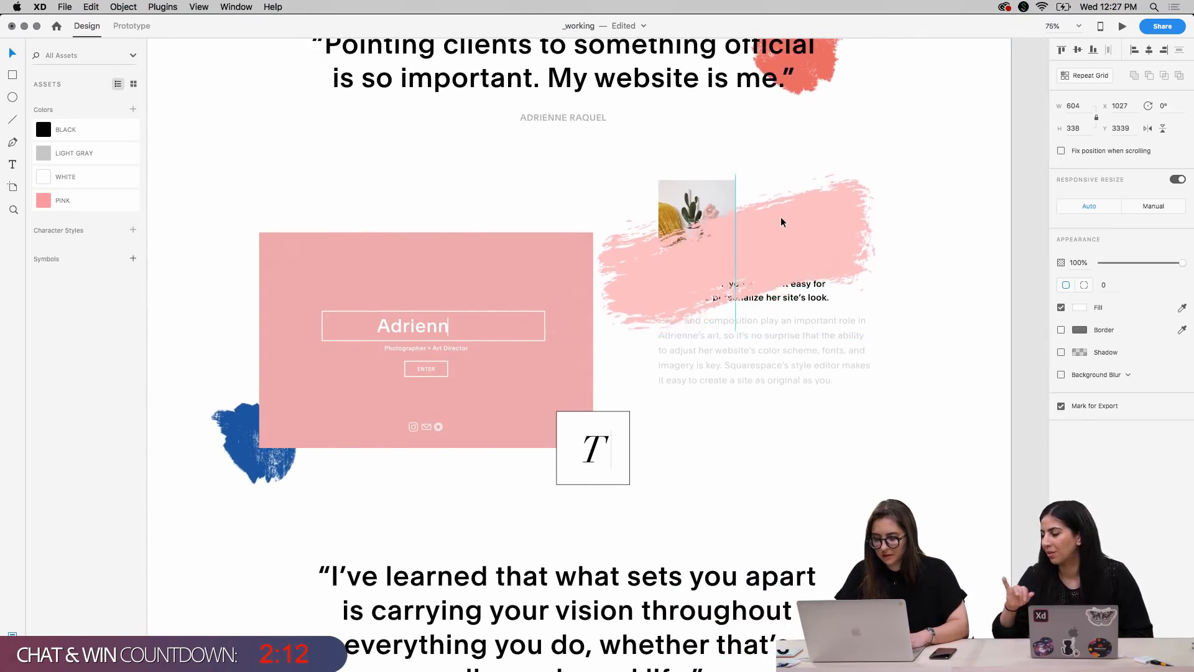
left_click_drag(782, 222, 772, 201)
mouse_move(864, 152)
left_mouse_down()
mouse_move(725, 235)
mouse_move(697, 244)
mouse_move(692, 230)
mouse_move(688, 252)
mouse_move(640, 253)
left_mouse_up()
key("super+bracketleft")
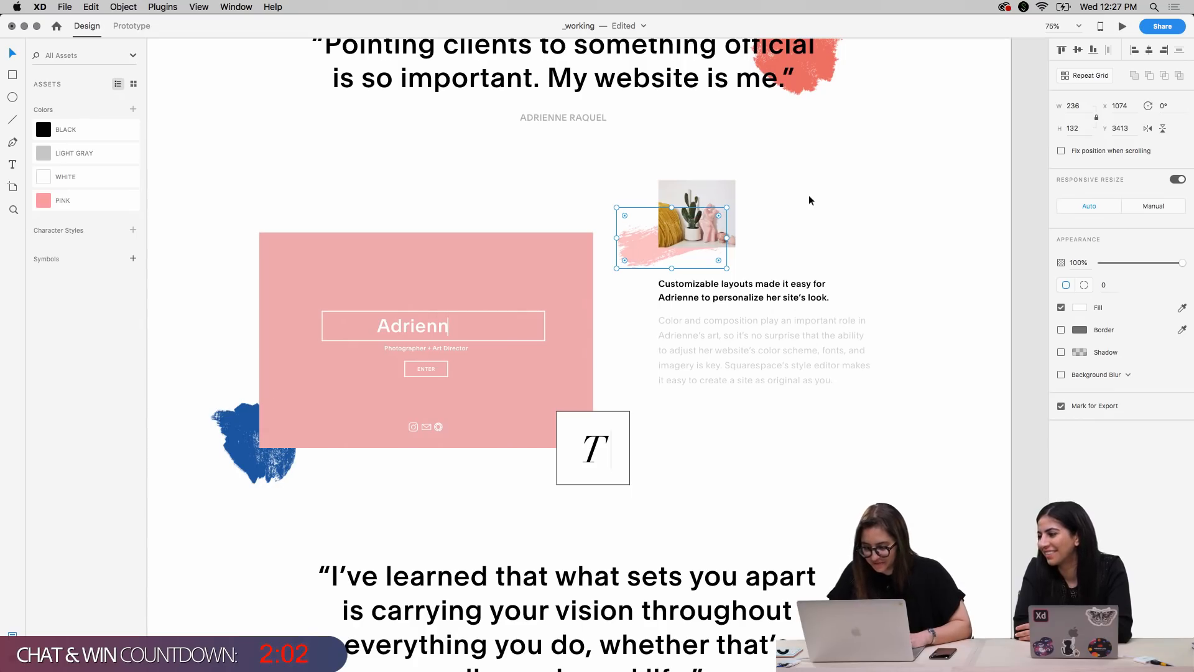
left_click(821, 209)
Show the layout grid and move the plant photo with its pink brush stroke right to about X 1387 and Y 3355
scroll(786, 219, "up", 4)
scroll(786, 219, "down", 2)
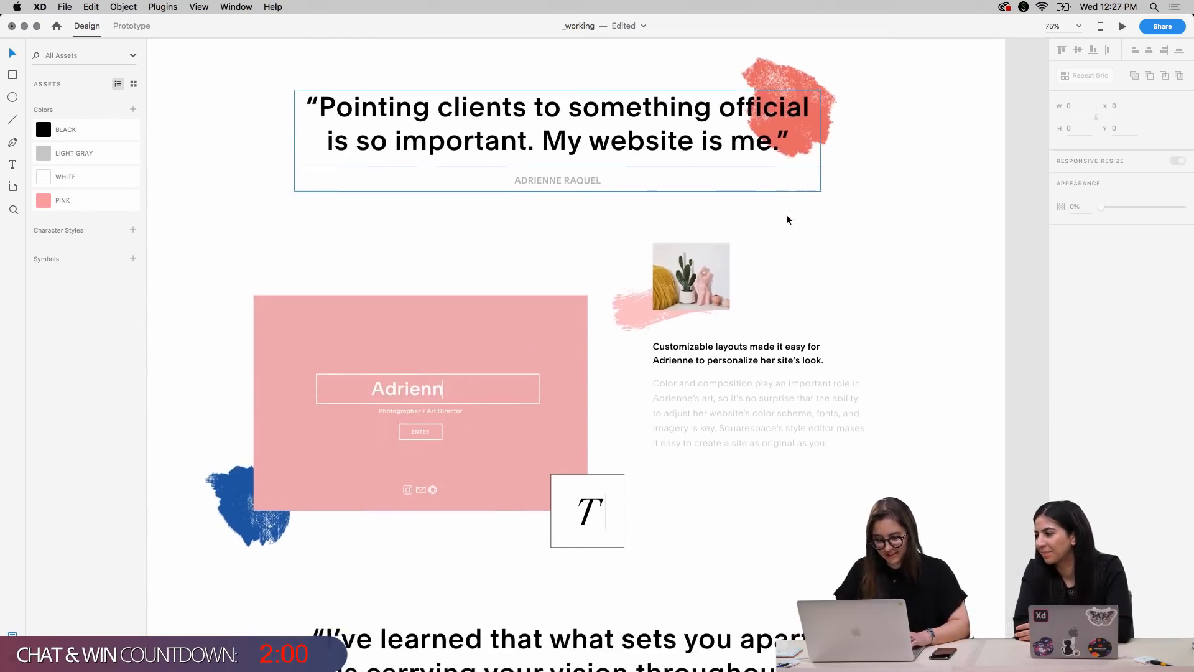
left_click(633, 304)
left_click(703, 259, "shift")
key("super+shift+apostrophe")
left_click_drag(703, 262, 835, 258)
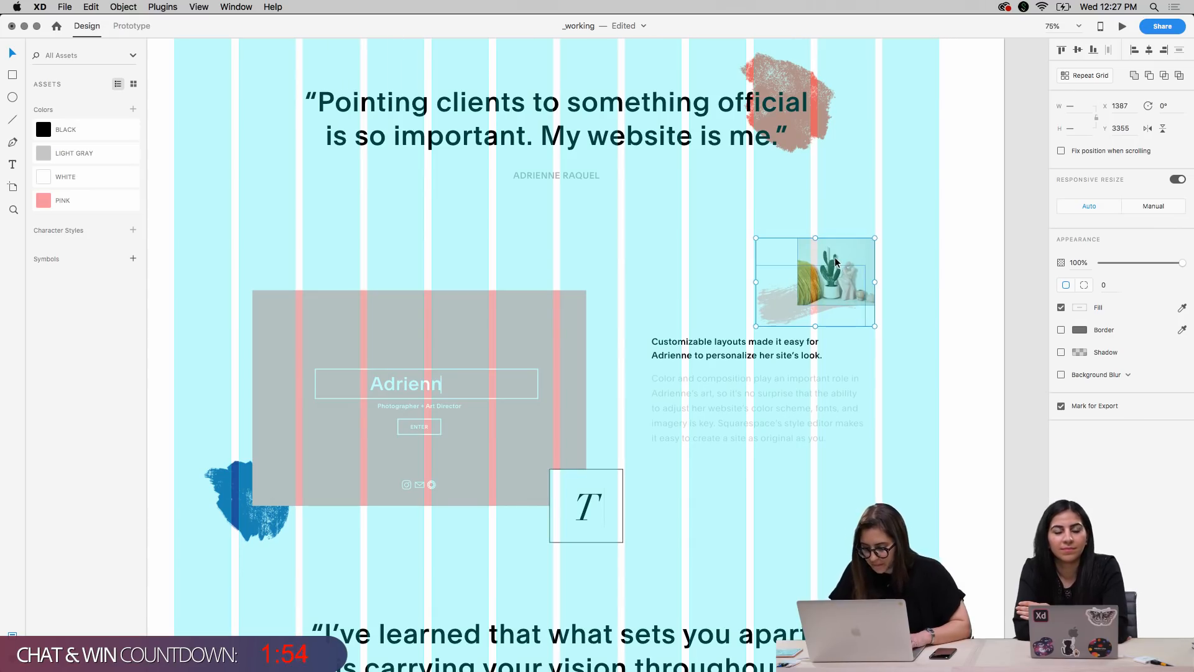
Hide the layout grid, nudge the plant photo and pink brush stroke to X 1397 and Y 3325, and deselect them
key("super+shift+apostrophe")
key("shift+Right")
key("shift+Up")
key("shift+Up")
key("shift+Up")
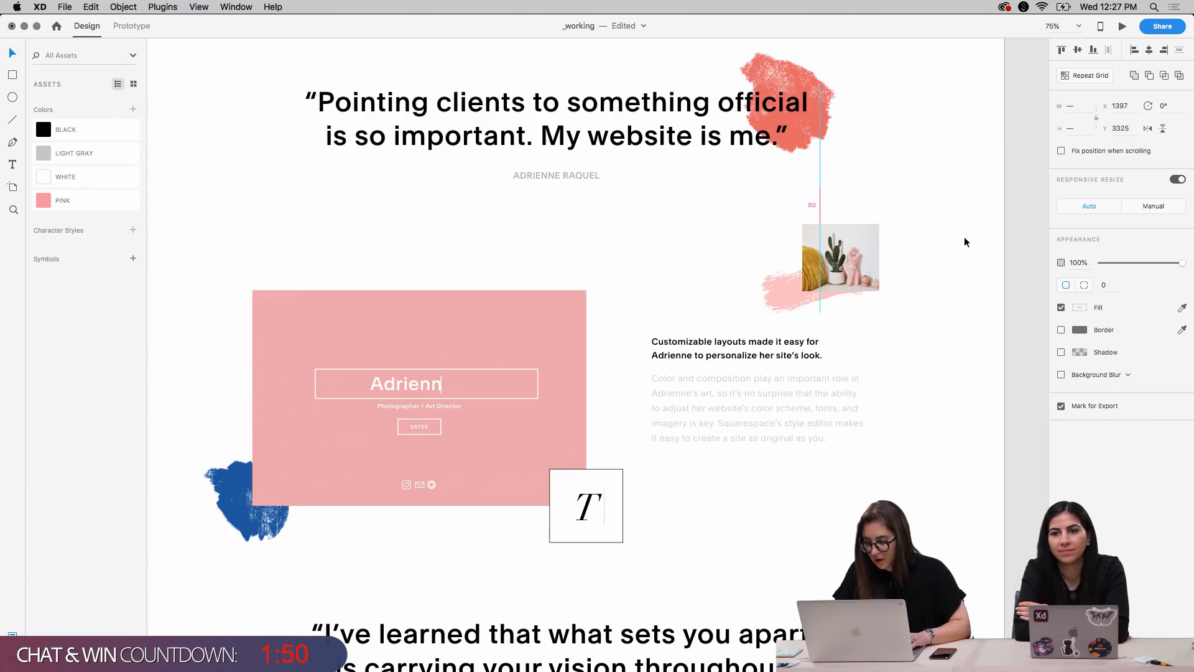
left_click(951, 398)
Import Brush5.png from the Brushes folder in Finder onto the page near the "I've learned that what sets you apart" quote
scroll(944, 427, "down", 5)
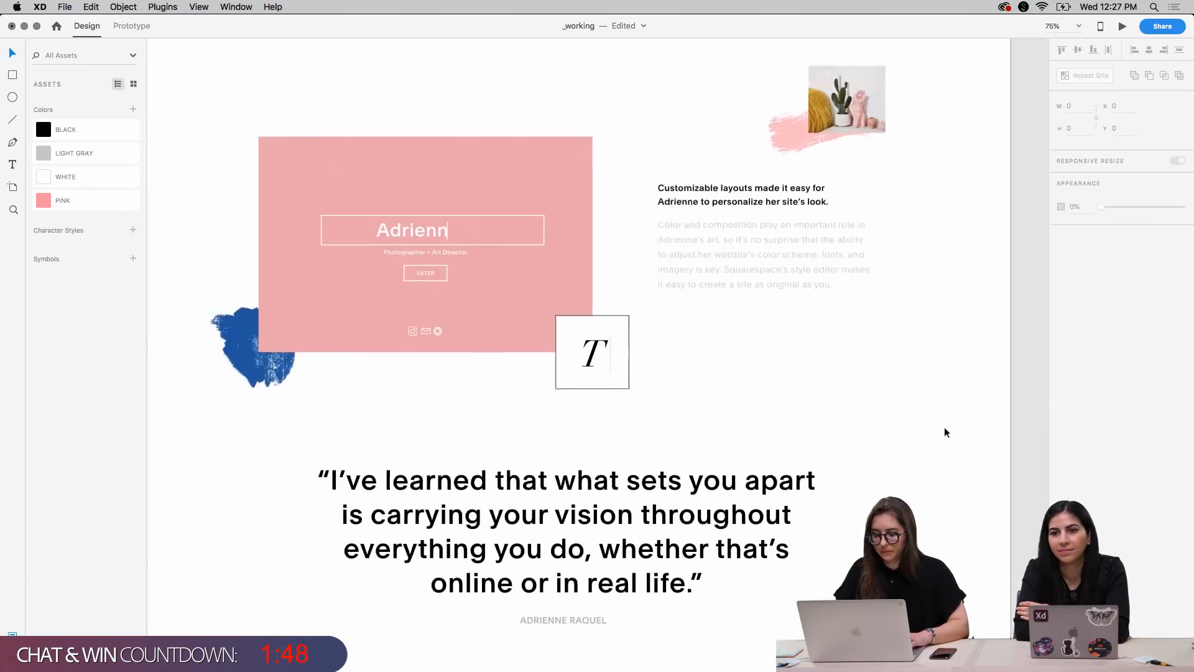
scroll(945, 432, "up", 3)
scroll(945, 432, "up", 8)
scroll(945, 432, "down", 3)
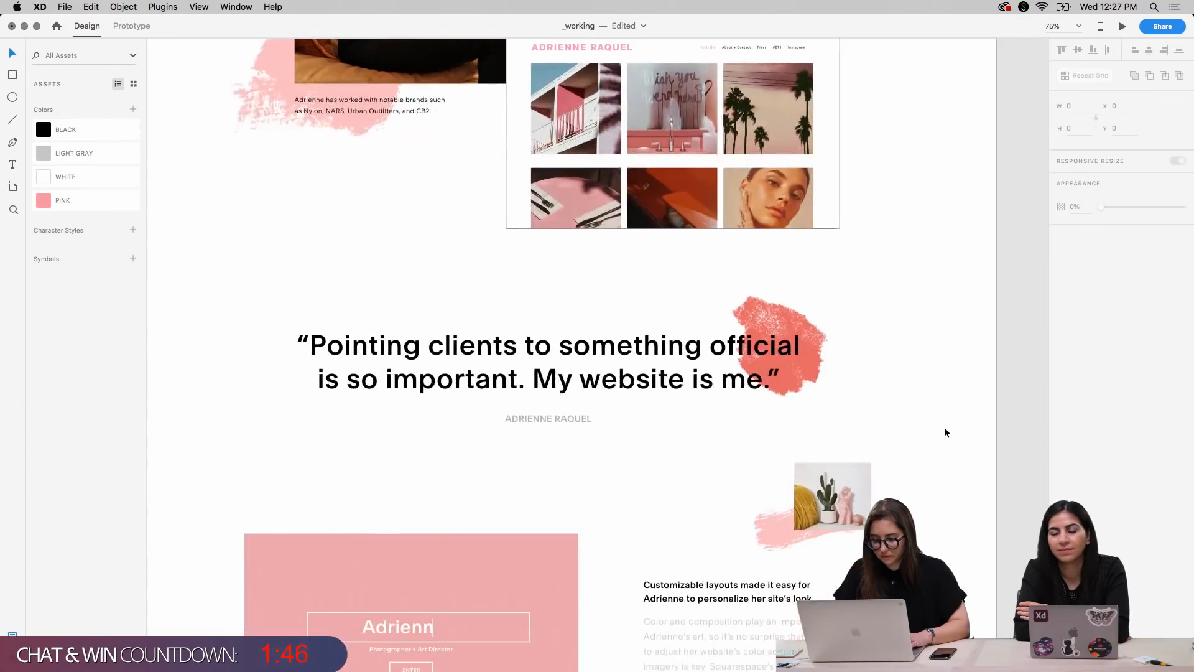
scroll(945, 429, "down", 10)
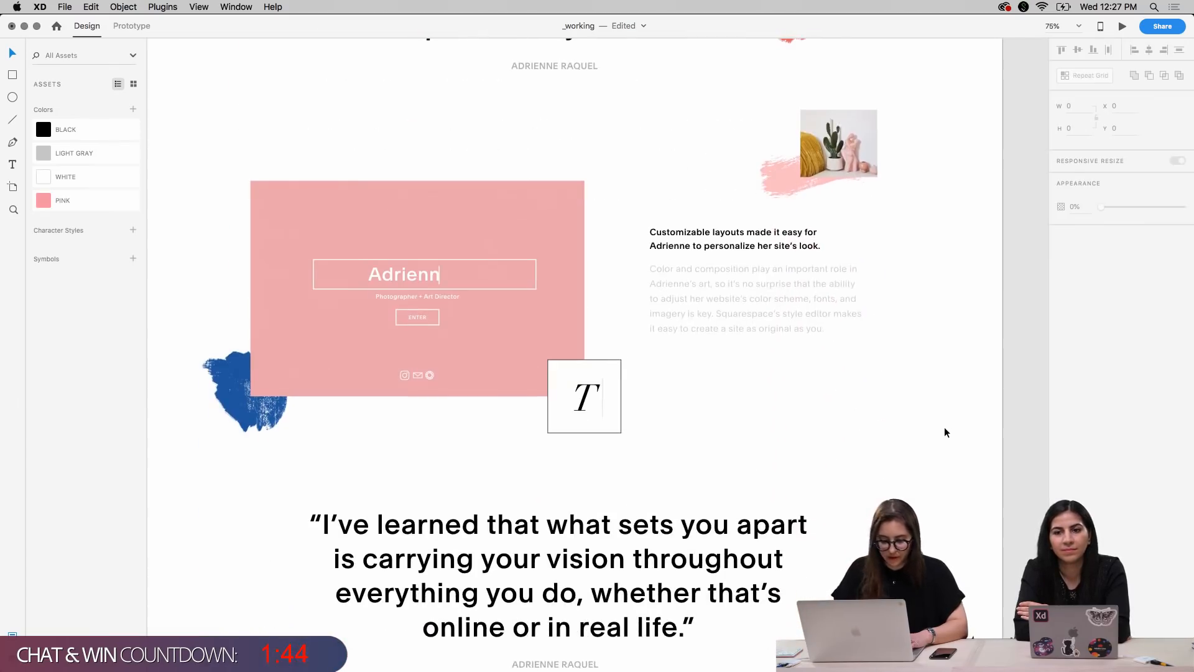
scroll(944, 427, "down", 6)
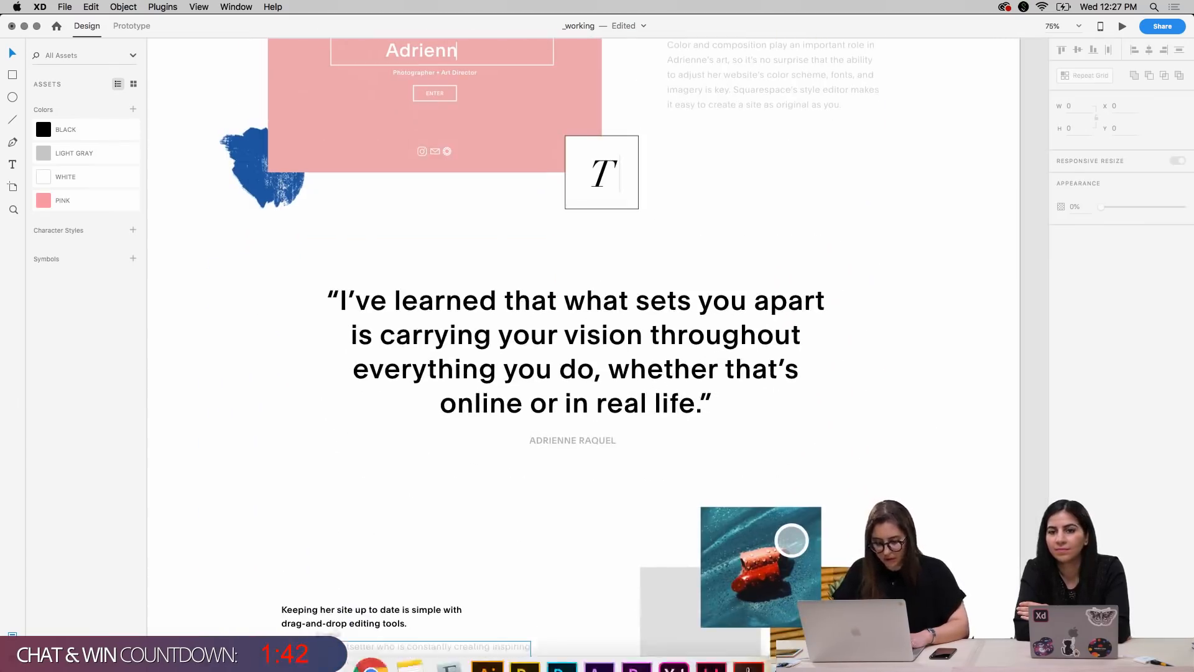
left_click(334, 644)
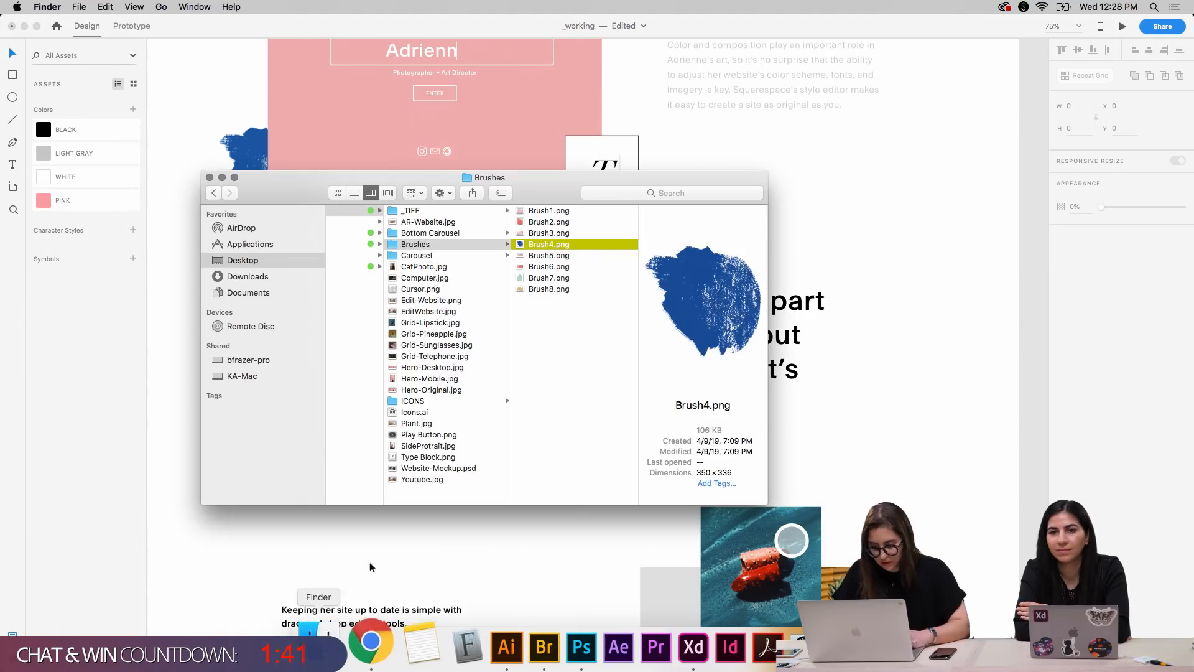
left_click(565, 260)
left_click_drag(570, 259, 908, 426)
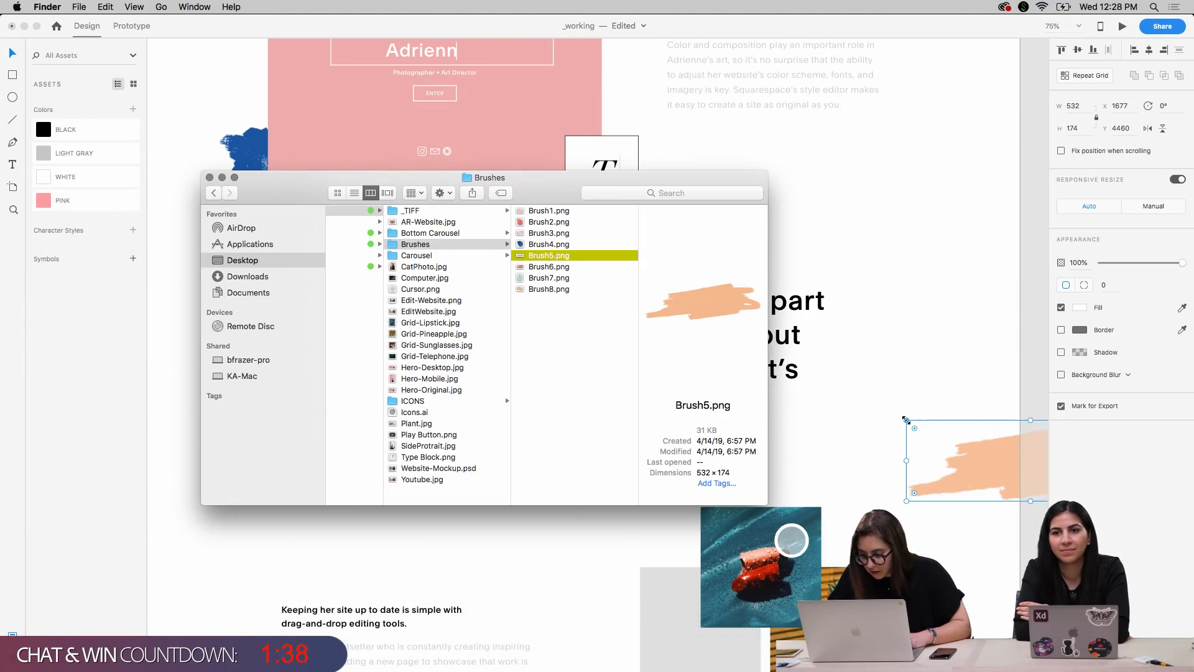
Move the orange brush stroke onto the quote's lower lines, at about X 523 and Y 4327, and send it to the back
left_click(941, 534)
mouse_move(972, 461)
left_mouse_down()
mouse_move(495, 399)
mouse_move(434, 405)
left_mouse_up()
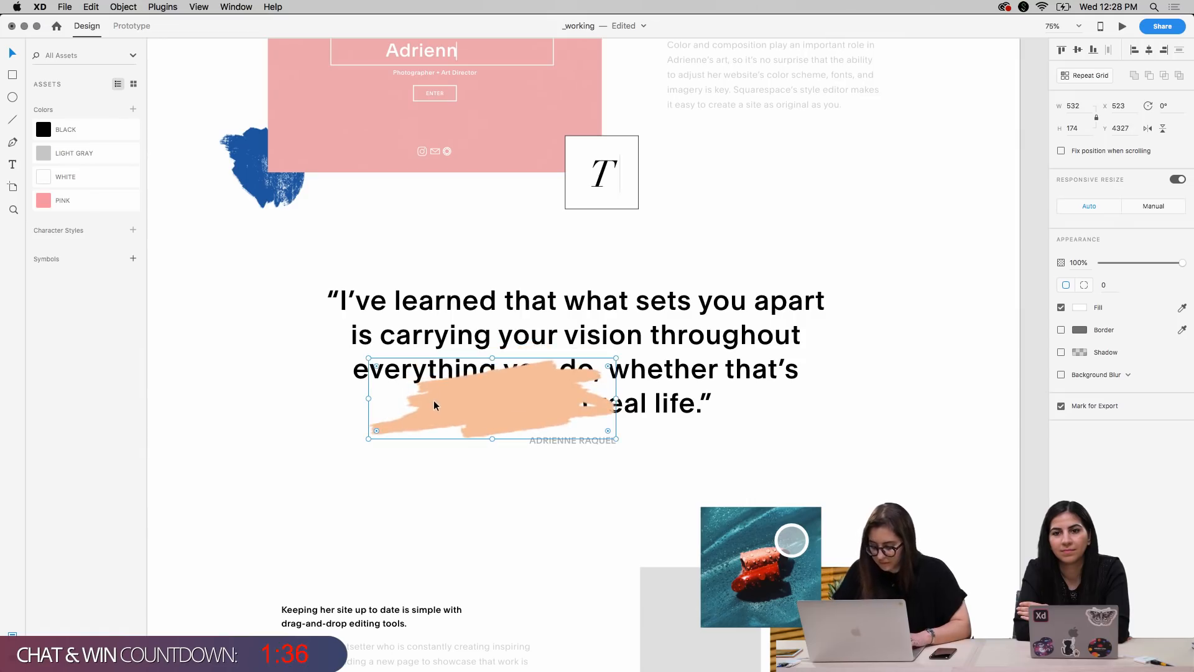
key("super+shift+bracketleft")
Nudge the orange brush stroke left to X 393 so it sits behind the start of the quote's last lines
key("shift+Right")
key("shift+Right")
key("shift+Right")
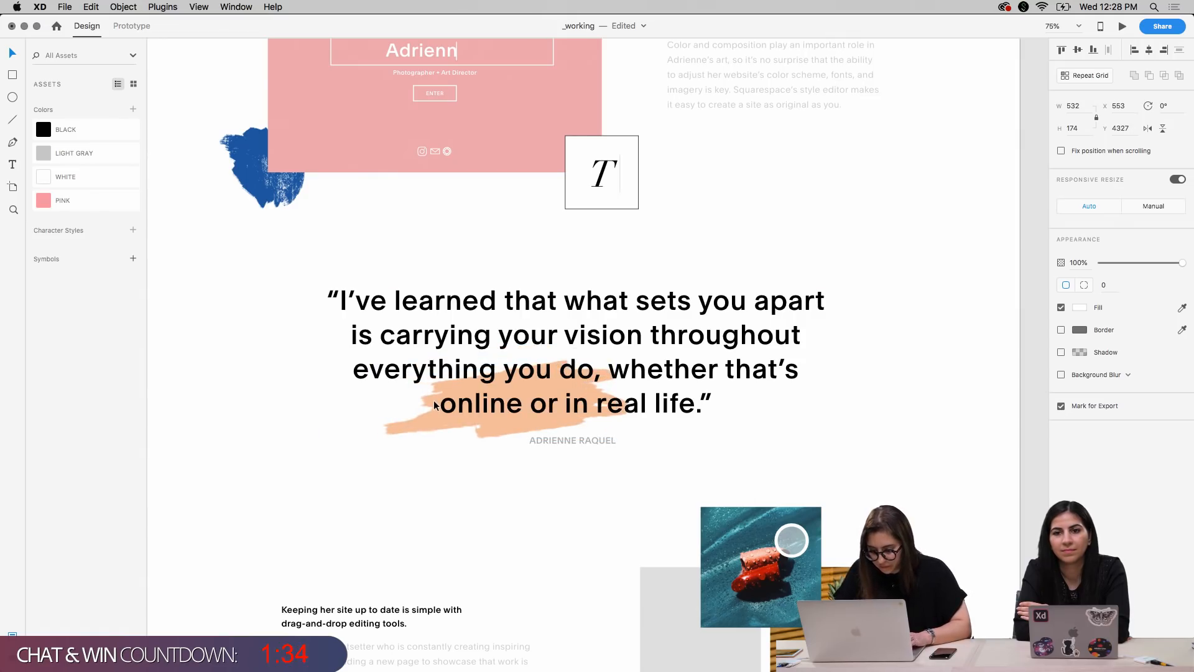
key("shift+Left")
key("shift+Left")
key("shift+Left")
key("shift+Left")
key("shift+Left")
key("shift+Left")
key("shift+Left")
key("shift+Left")
key("shift+Left")
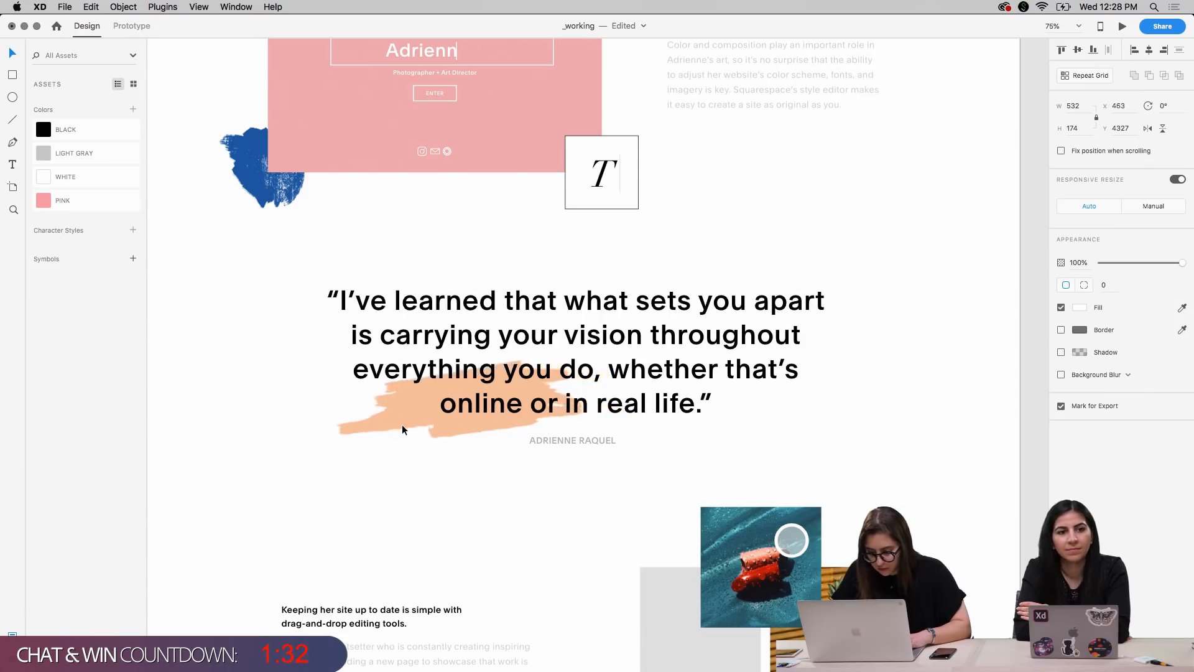
key("shift+Left")
key("shift+Left")
key("shift+Left")
key("shift+Left")
key("shift+Left")
key("shift+Left")
key("shift+Left")
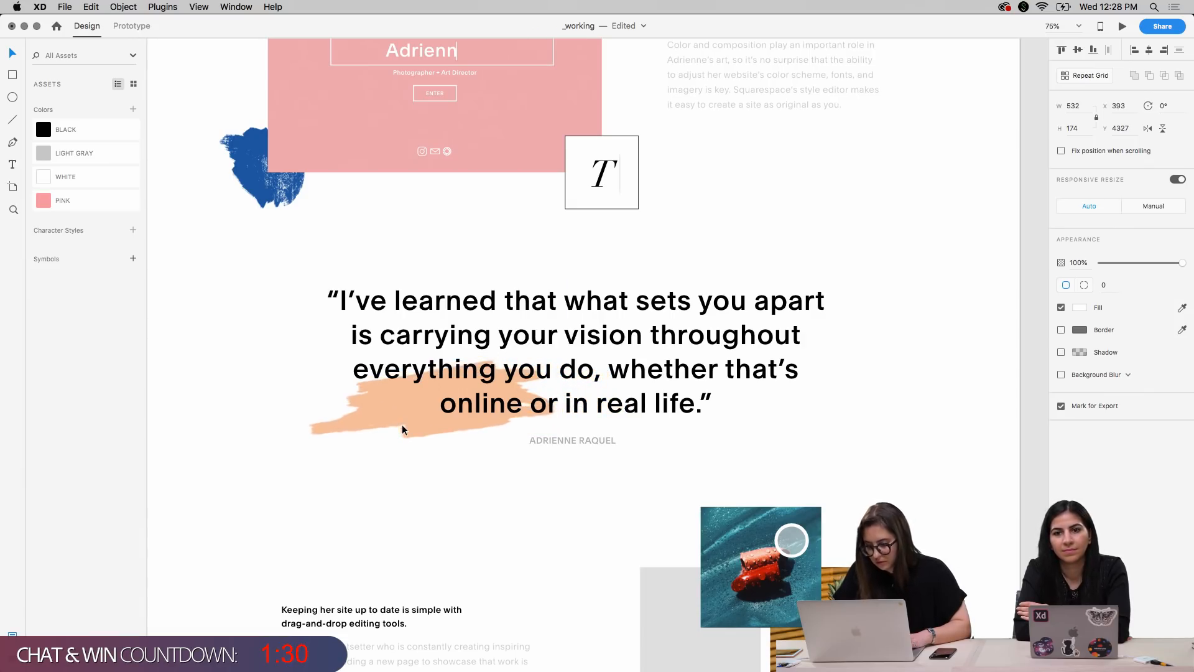
Deselect the orange brush stroke and review the brush strokes placed around the quotes, the photos and the landing-page mockup
left_click(920, 389)
scroll(939, 341, "down", 1)
scroll(939, 340, "up", 10)
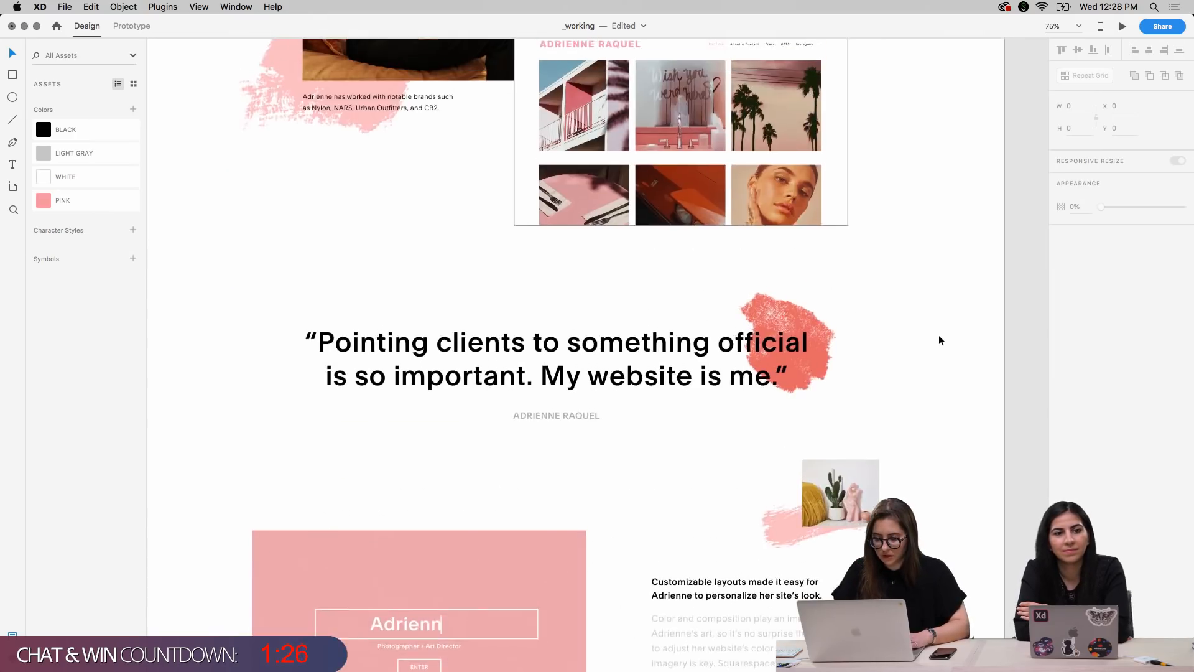
scroll(939, 339, "up", 5)
scroll(939, 339, "down", 7)
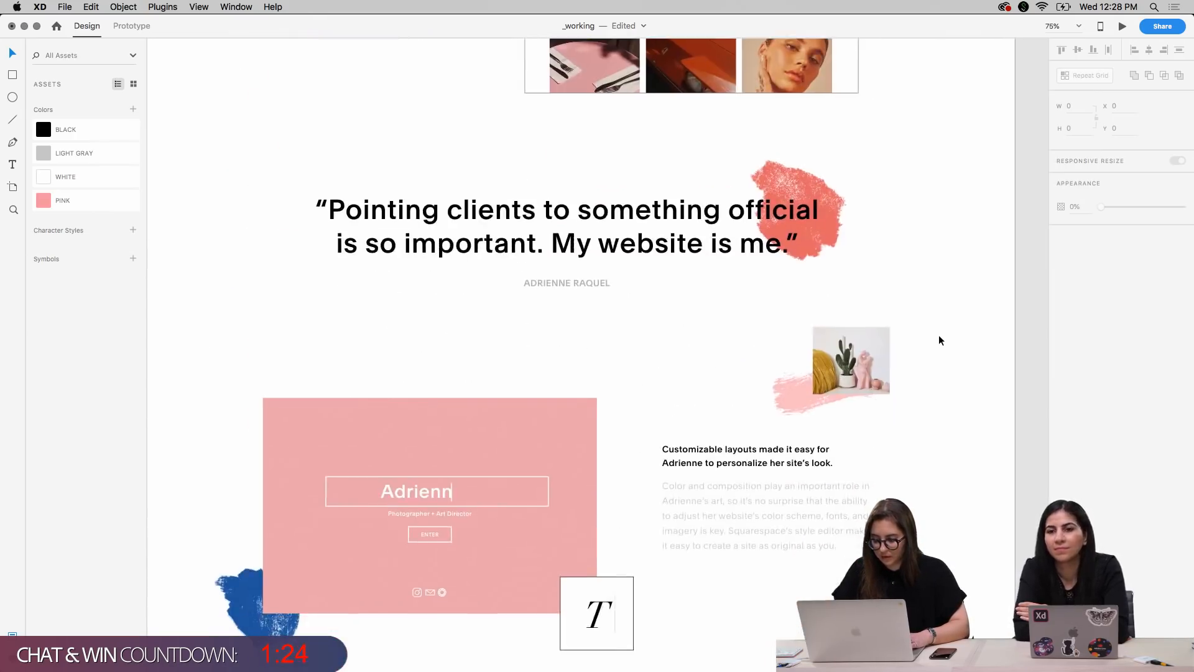
scroll(939, 340, "down", 10)
scroll(939, 340, "down", 5)
scroll(939, 341, "up", 3)
scroll(939, 340, "down", 1)
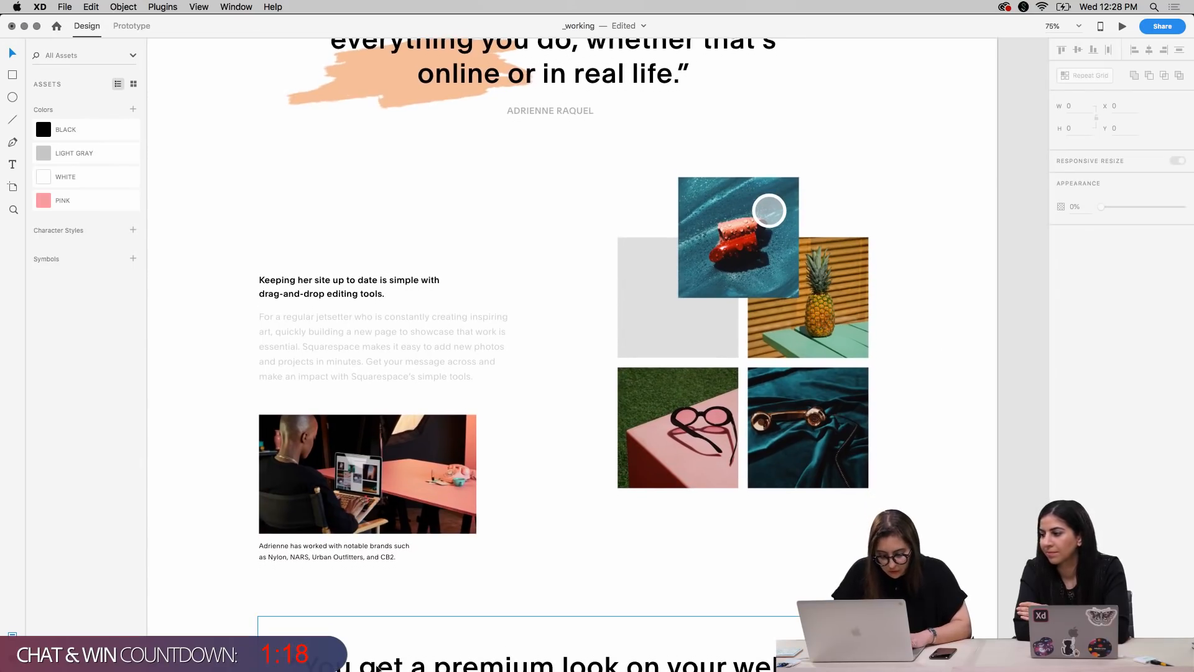
Import Brush6.png and Brush7.png from the Brushes folder in Finder onto the page near the "You get a premium look" quote
left_click(311, 641)
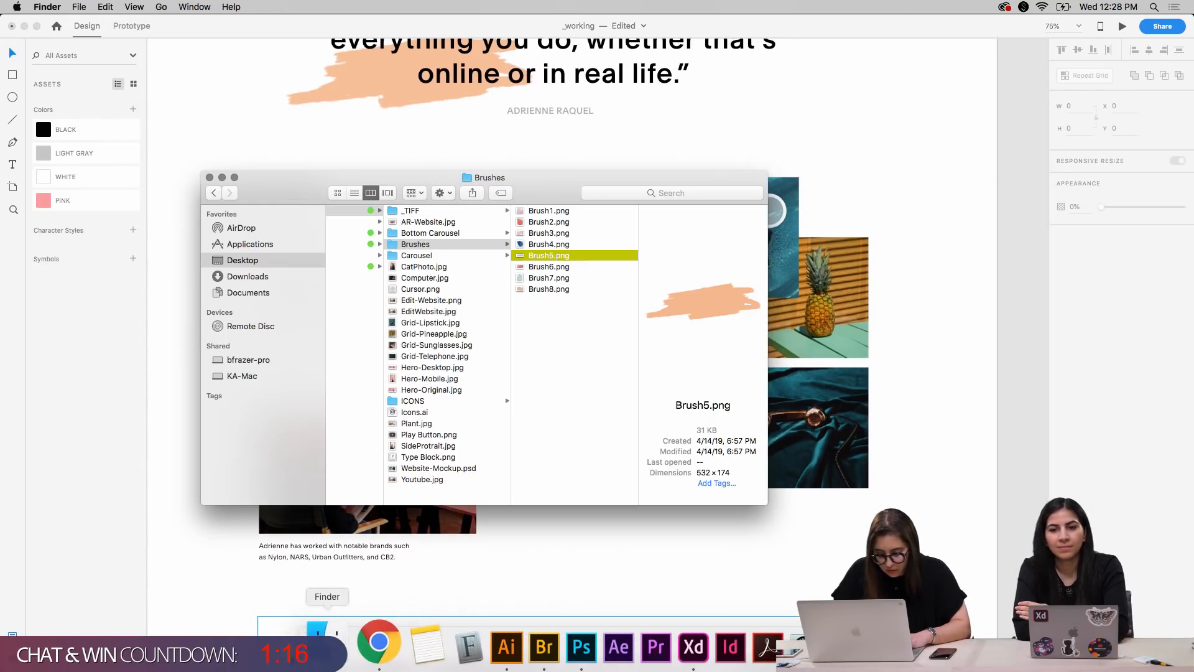
left_click(560, 267)
mouse_move(560, 267)
left_mouse_down()
mouse_move(870, 535)
mouse_move(815, 429)
mouse_move(840, 537)
left_mouse_up()
mouse_move(576, 281)
left_mouse_down()
mouse_move(668, 513)
mouse_move(668, 560)
left_mouse_up()
left_click(941, 528)
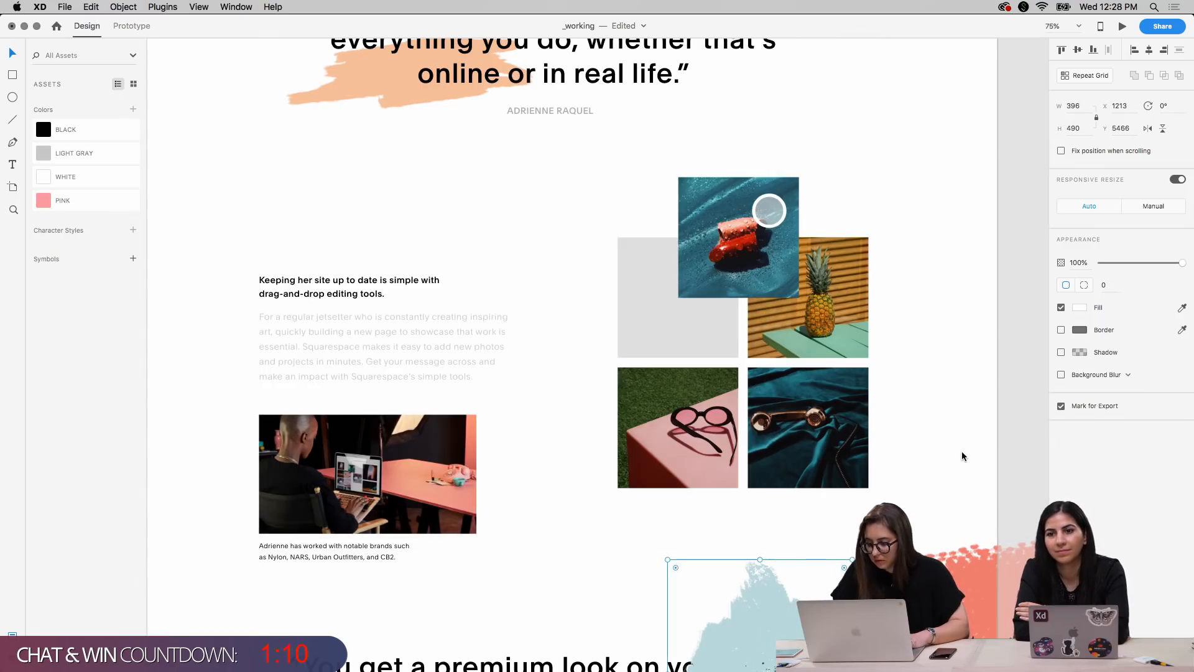
Scale the coral brush stroke to 264 by 124 and tuck it behind the sunglasses photo's lower-left corner at X 959, Y 5246
scroll(958, 435, "down", 3)
mouse_move(942, 536)
left_mouse_down()
mouse_move(469, 345)
mouse_move(573, 396)
left_mouse_up()
mouse_move(761, 313)
left_mouse_down()
mouse_move(653, 336)
mouse_move(673, 354)
left_mouse_up()
key("shift+Left")
key("shift+Down")
key("shift+Down")
key("shift+Left")
key("super+bracketleft")
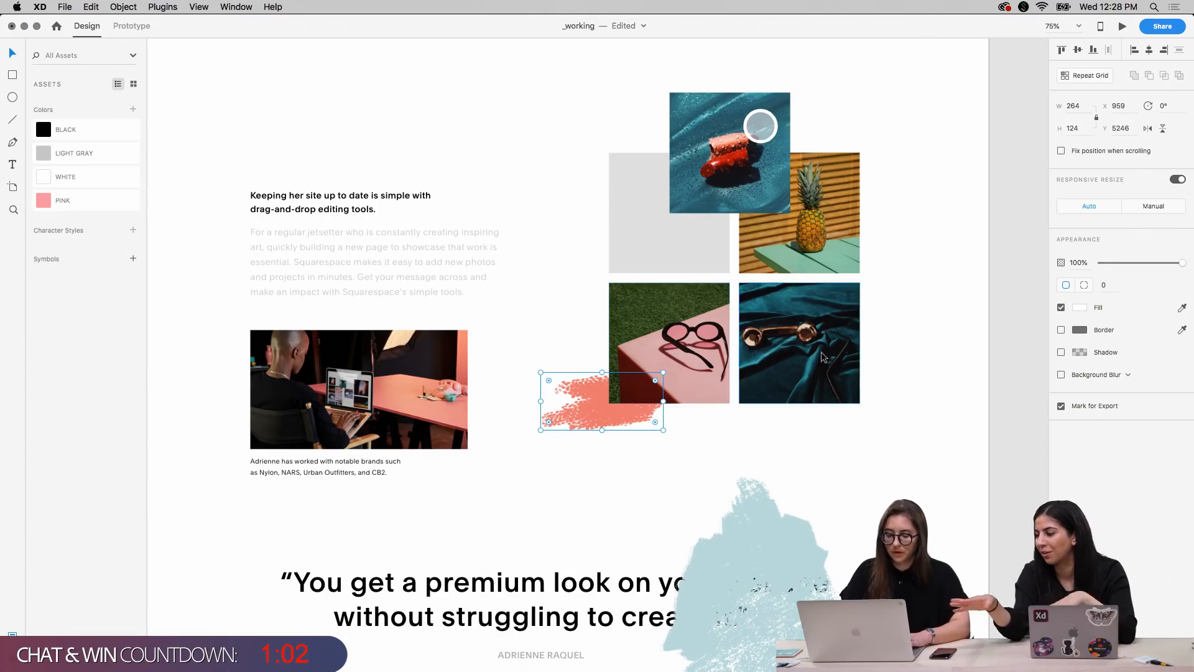
left_click(912, 416)
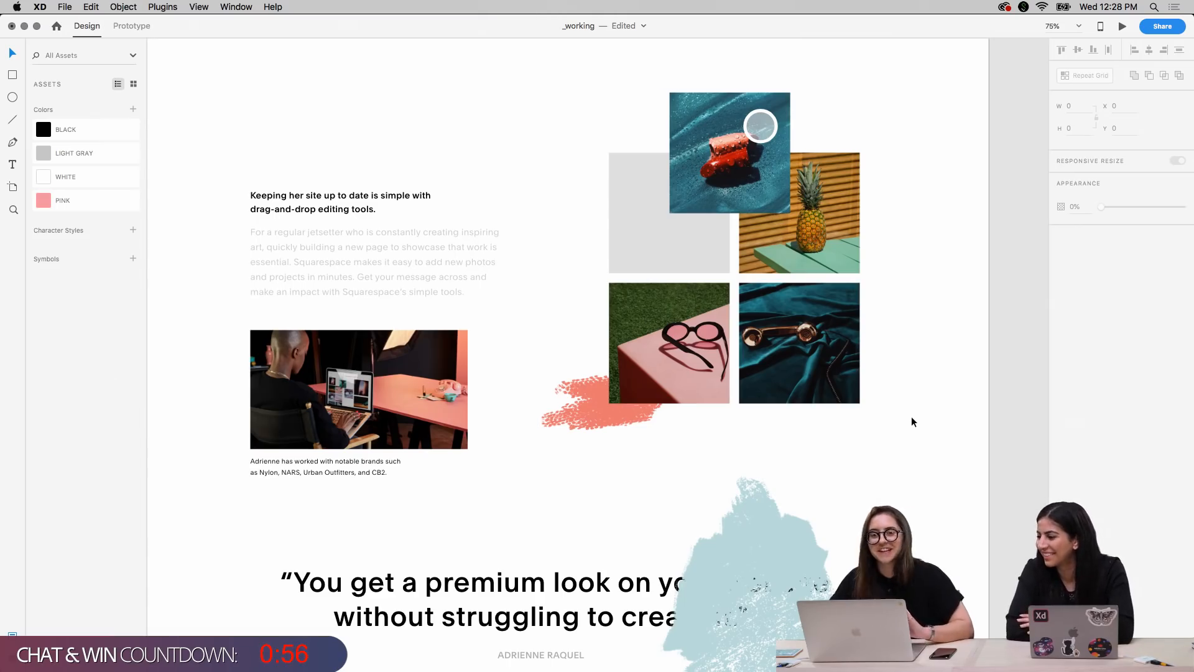
Examine the brush stroke placement across the page, from the portrait section down to the video section
scroll(947, 308, "up", 10)
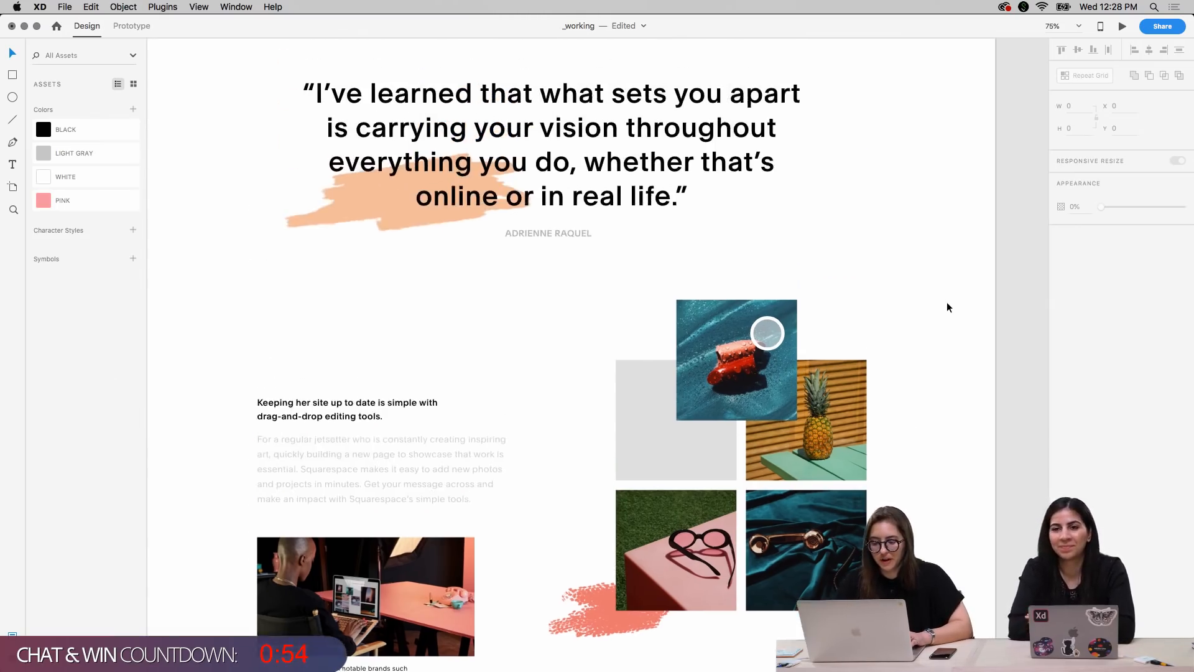
scroll(947, 308, "up", 5)
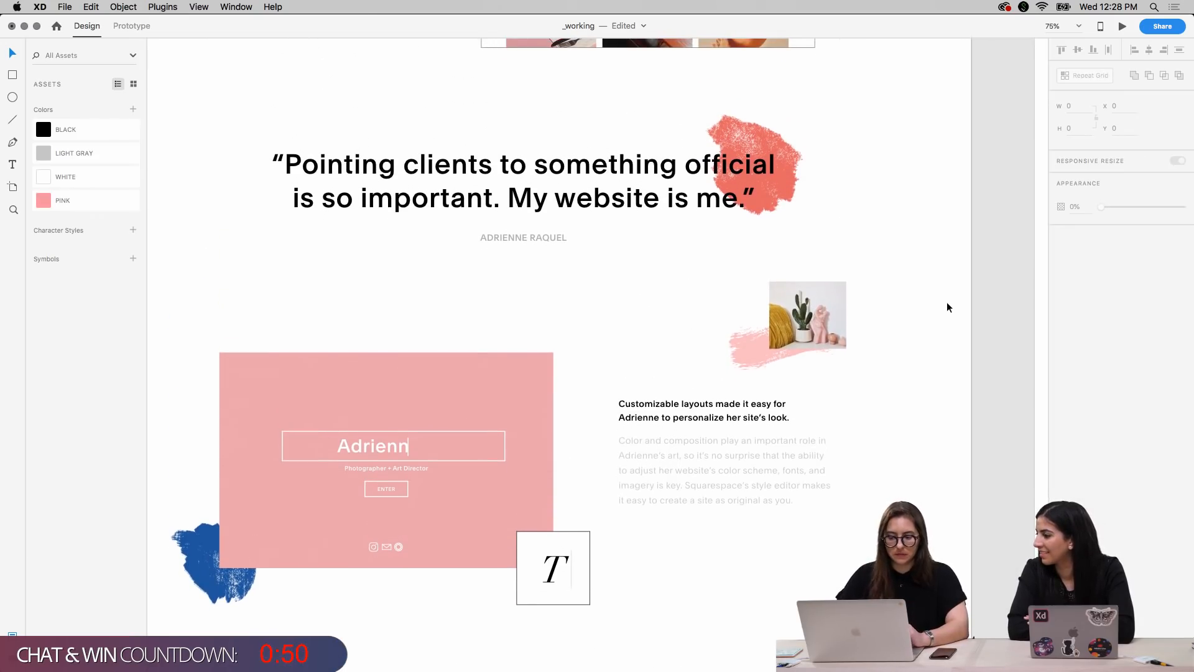
scroll(947, 307, "up", 7)
scroll(946, 308, "down", 2)
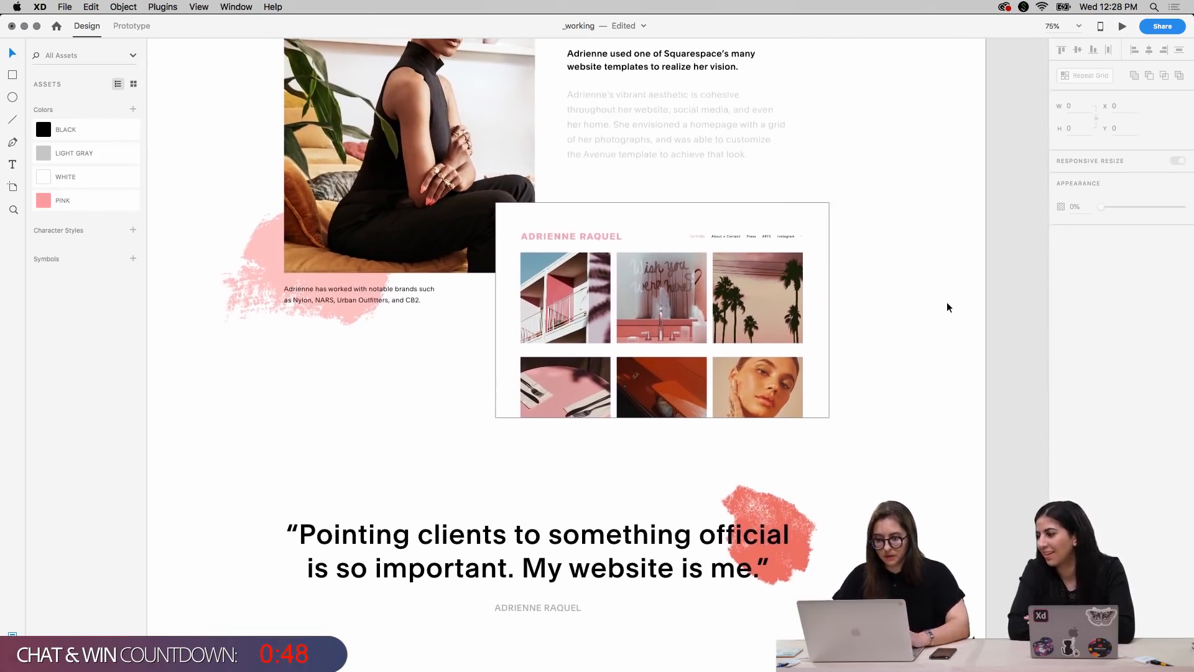
scroll(946, 308, "down", 3)
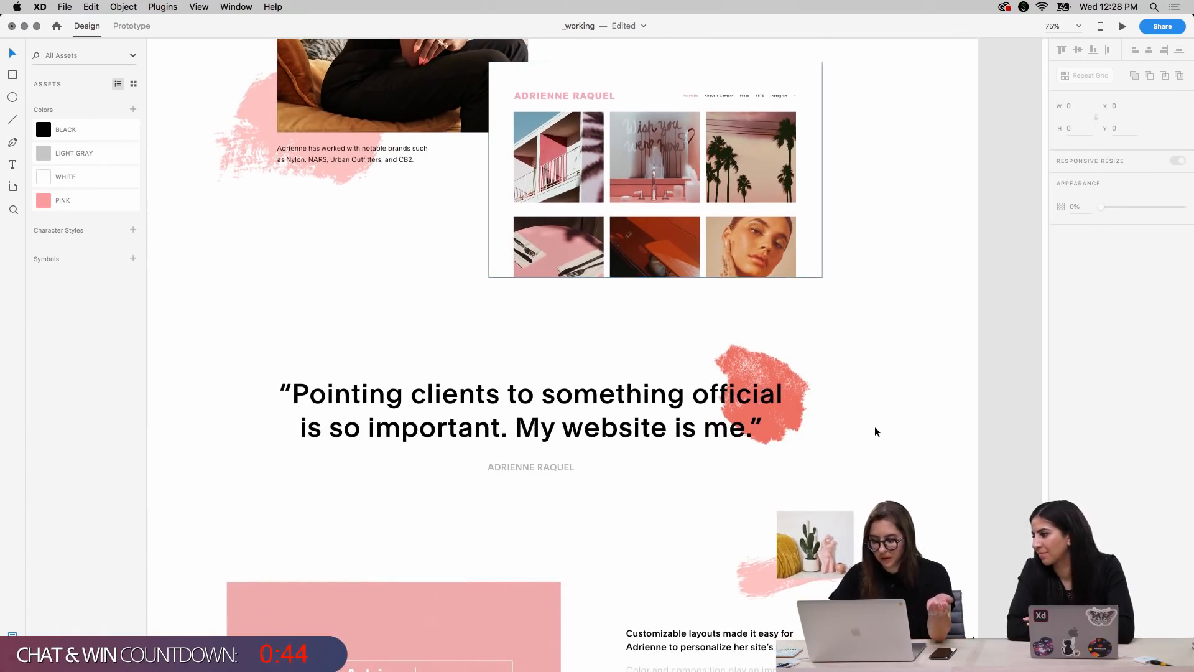
scroll(867, 392, "down", 6)
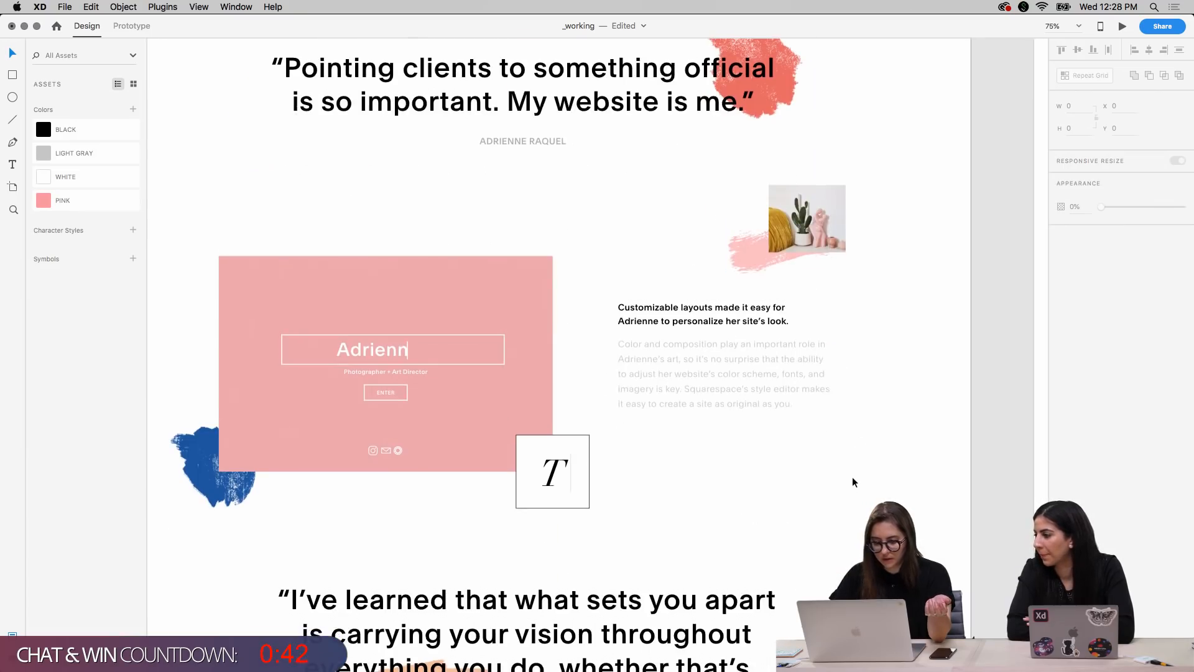
scroll(850, 480, "up", 8)
scroll(850, 481, "up", 14)
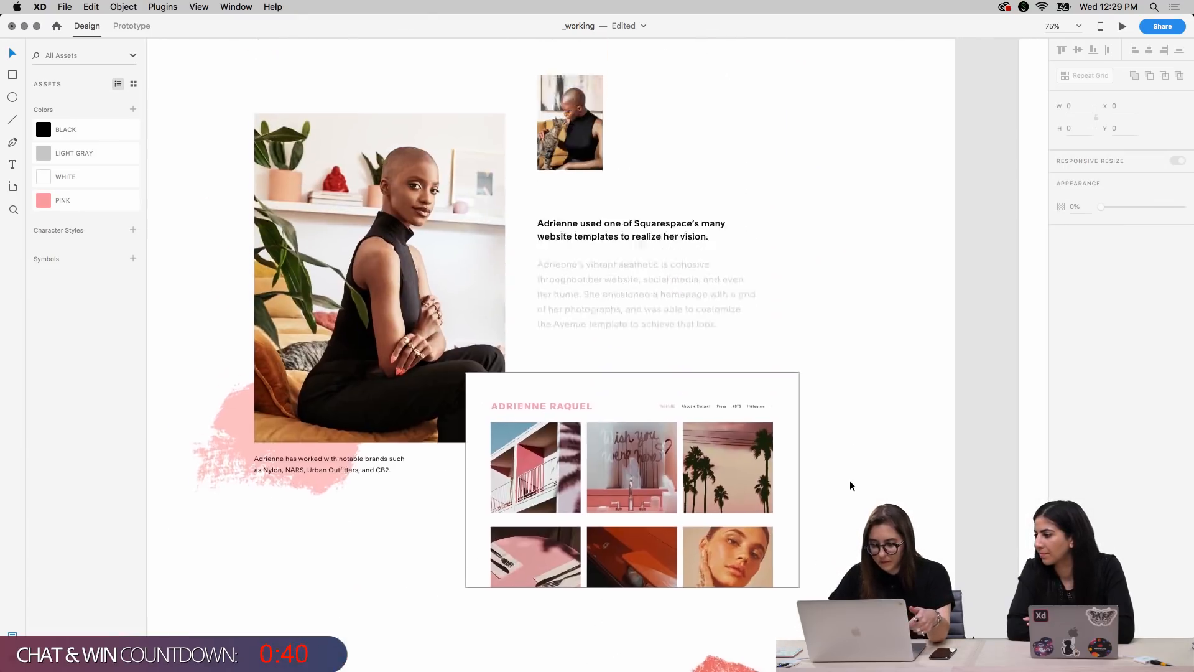
scroll(850, 480, "down", 8)
scroll(850, 485, "down", 20)
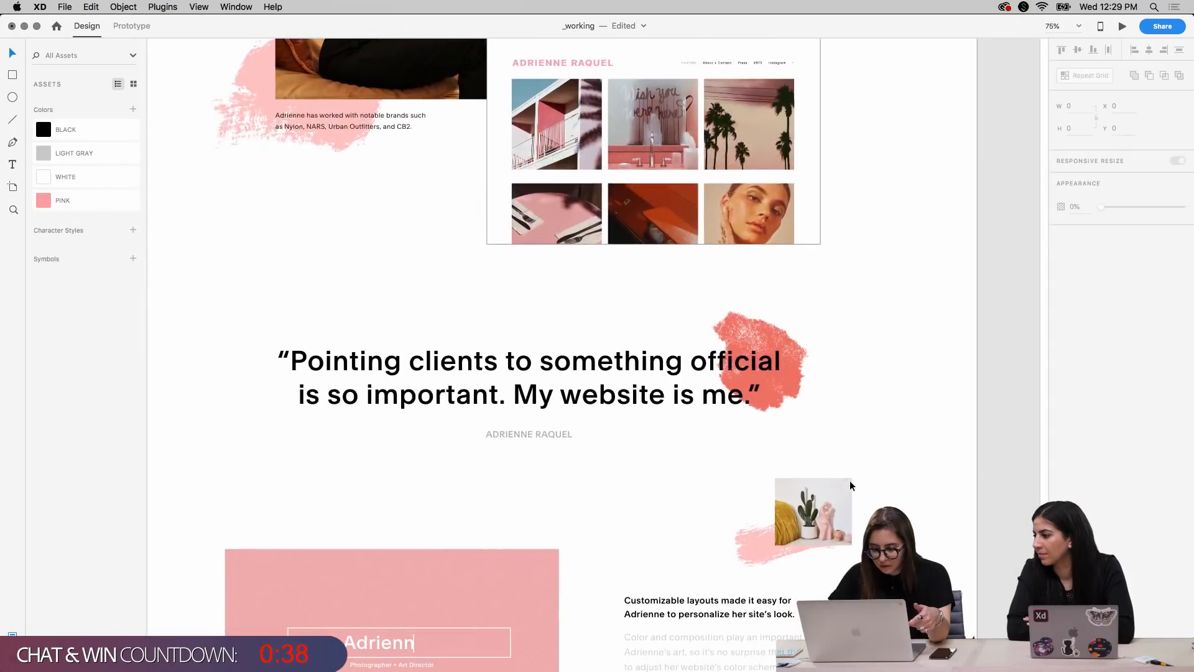
scroll(850, 480, "down", 6)
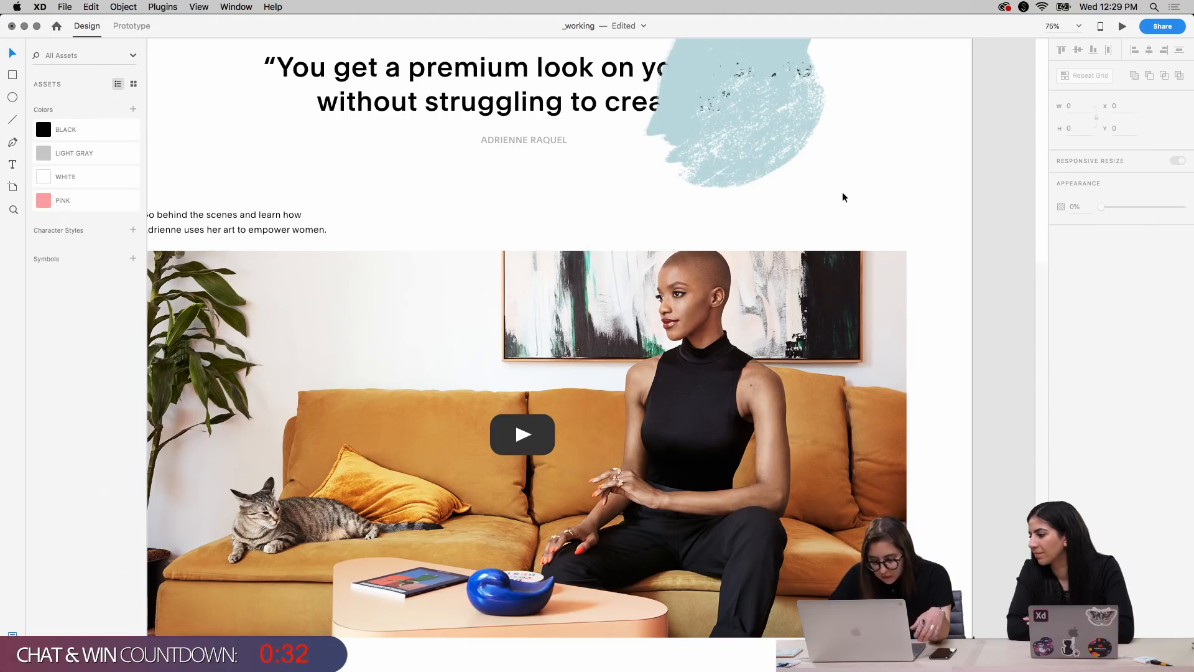
Scale the light blue brush stroke down to 156 by 194 and place it over the end of the "You get a premium look" quote
scroll(842, 197, "up", 5)
left_click(752, 313)
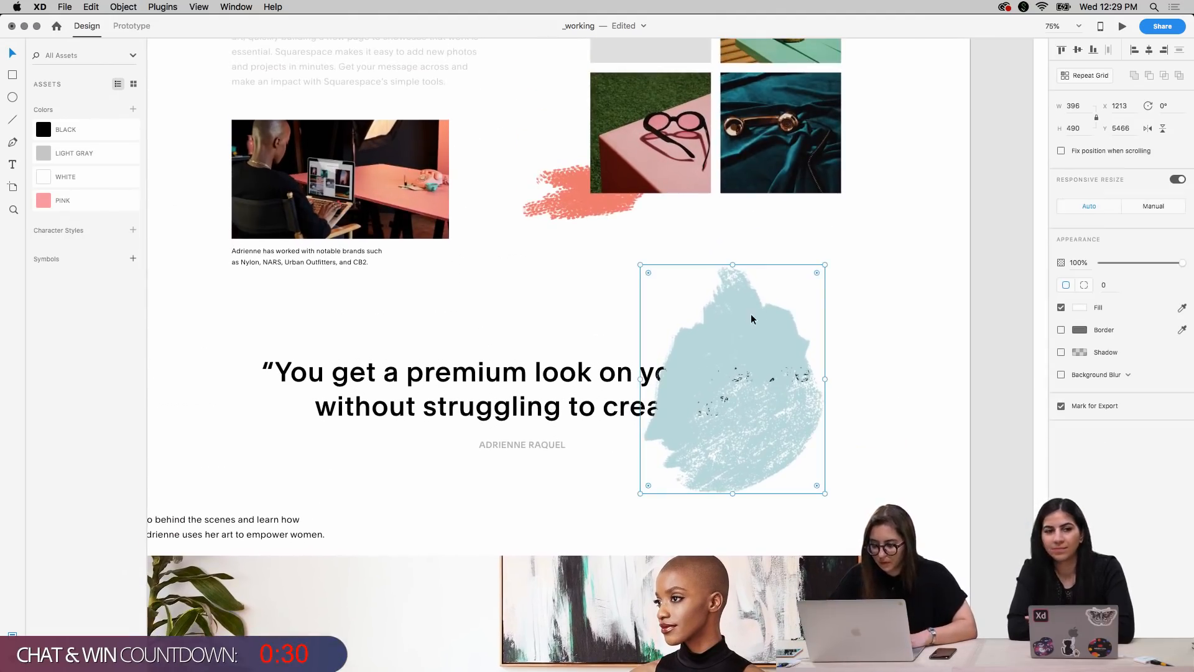
mouse_move(825, 263)
left_mouse_down()
mouse_move(752, 336)
mouse_move(769, 328)
left_mouse_up()
key("shift+Right")
key("shift+Right")
key("shift+Right")
key("shift+Right")
key("shift+Right")
key("shift+Right")
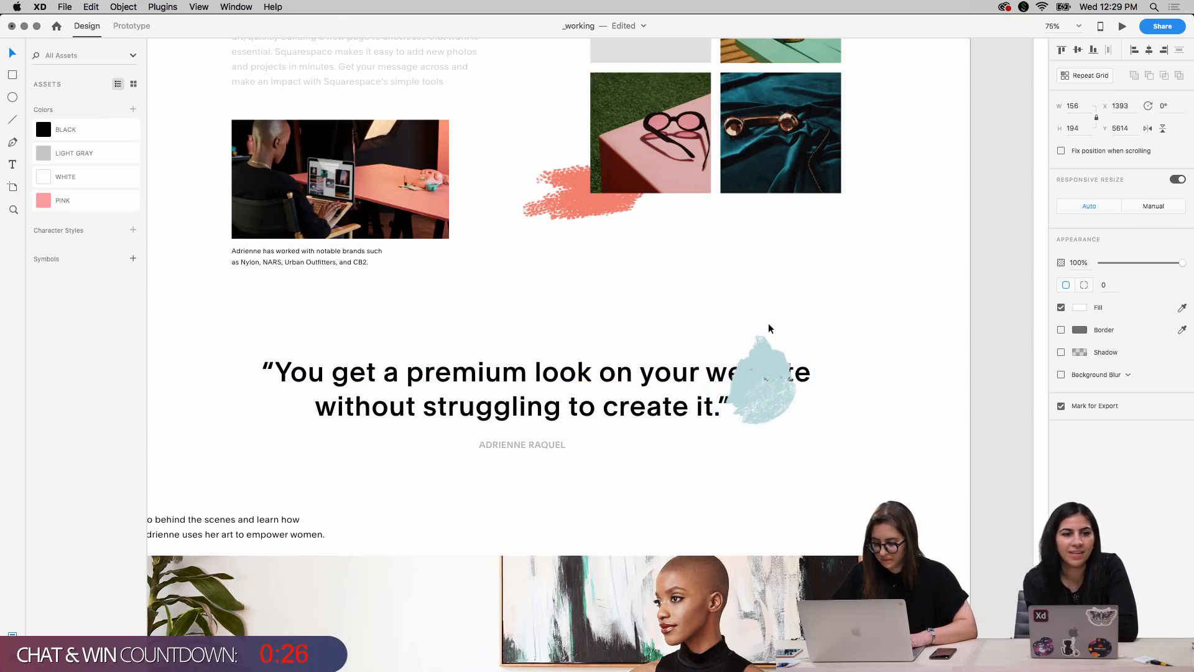
Send the light blue brush stroke behind the quote text, nudge it to X 1383, Y 5634, and deselect it
key("shift+Left")
key("shift+Left")
key("shift+Left")
key("shift+Left")
key("shift+Down")
key("shift+Down")
key("shift+Right")
key("shift+Right")
key("shift+Right")
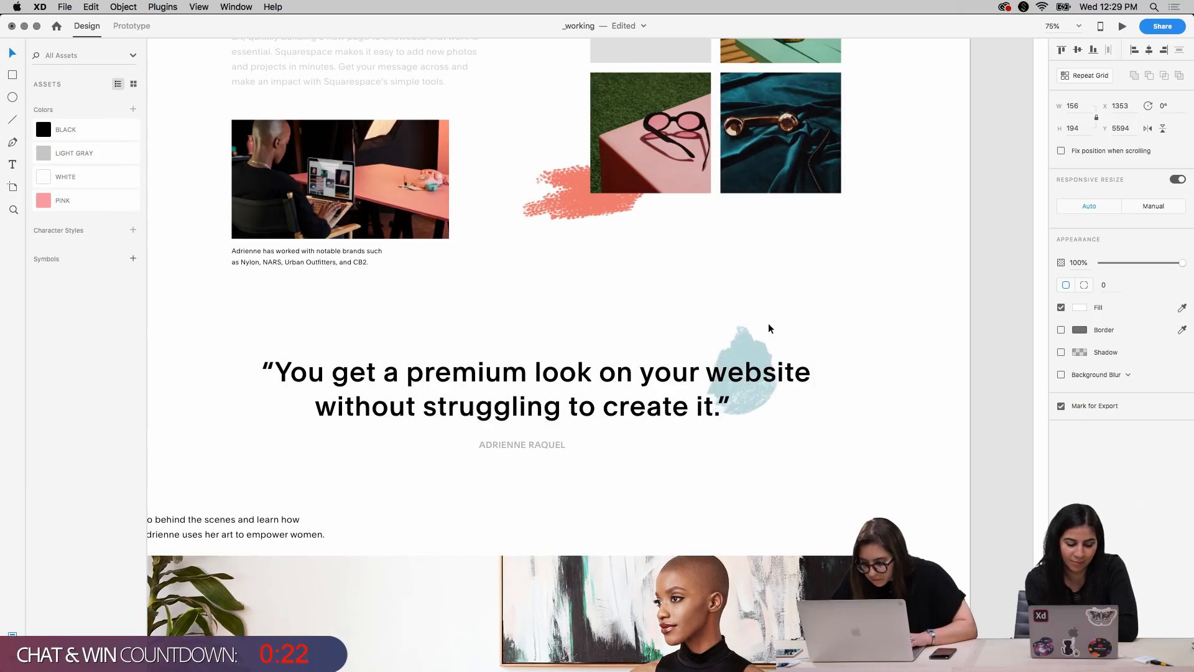
key("shift+Up")
key("shift+Up")
key("shift+Down")
key("shift+Down")
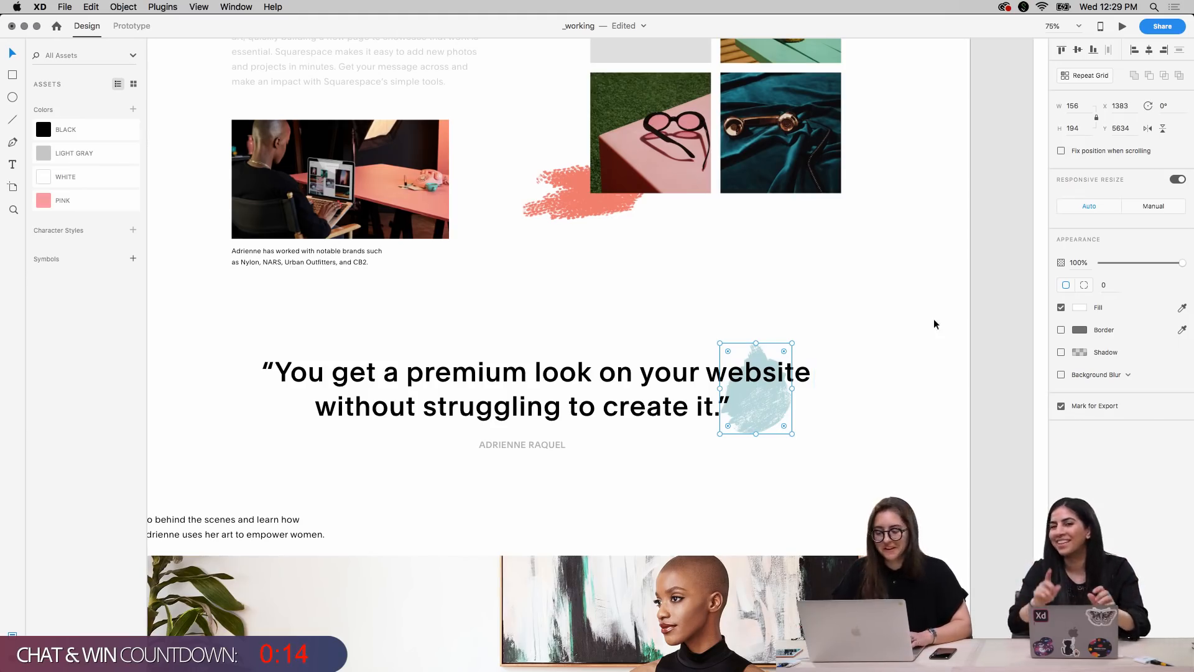
left_click(911, 398)
Try to select the light blue brush stroke behind the "You get a premium look" quote
left_click(766, 411)
left_click(846, 403)
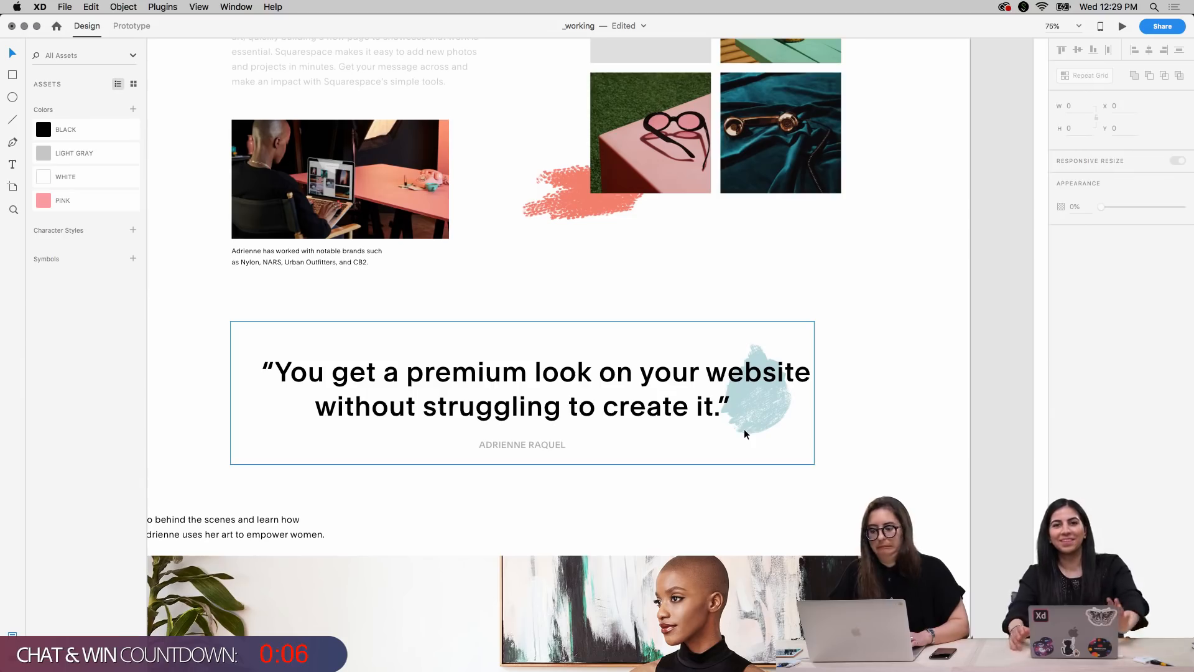
left_click(741, 397)
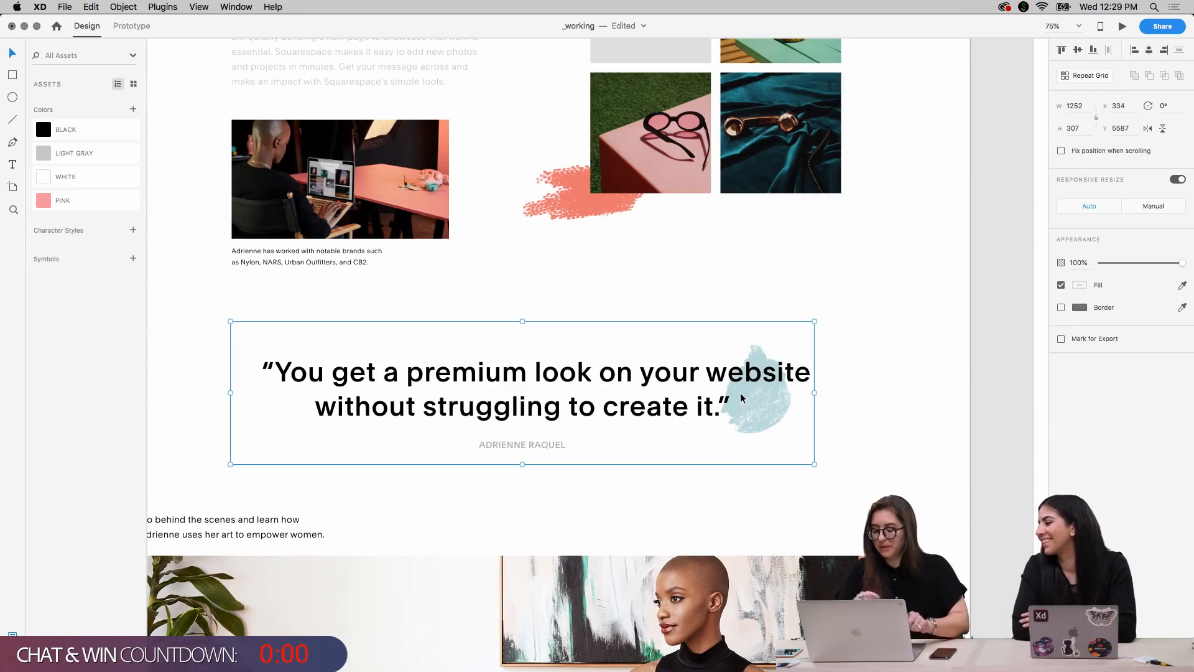
left_click(890, 366)
scroll(890, 366, "down", 2)
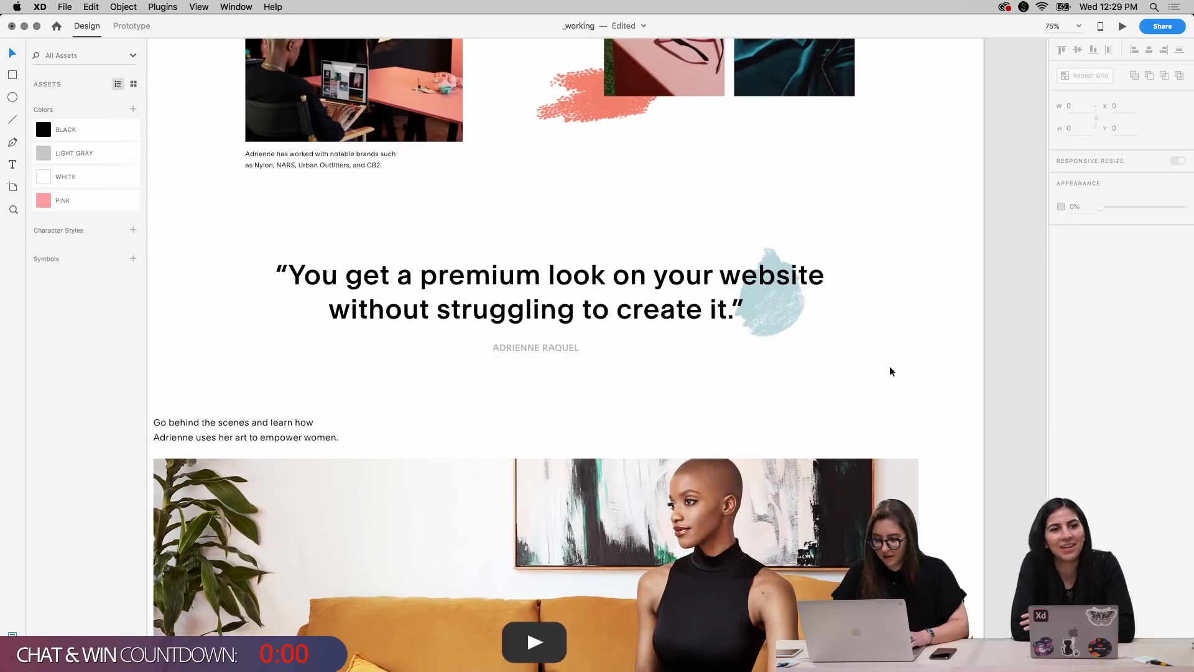
scroll(890, 367, "down", 3)
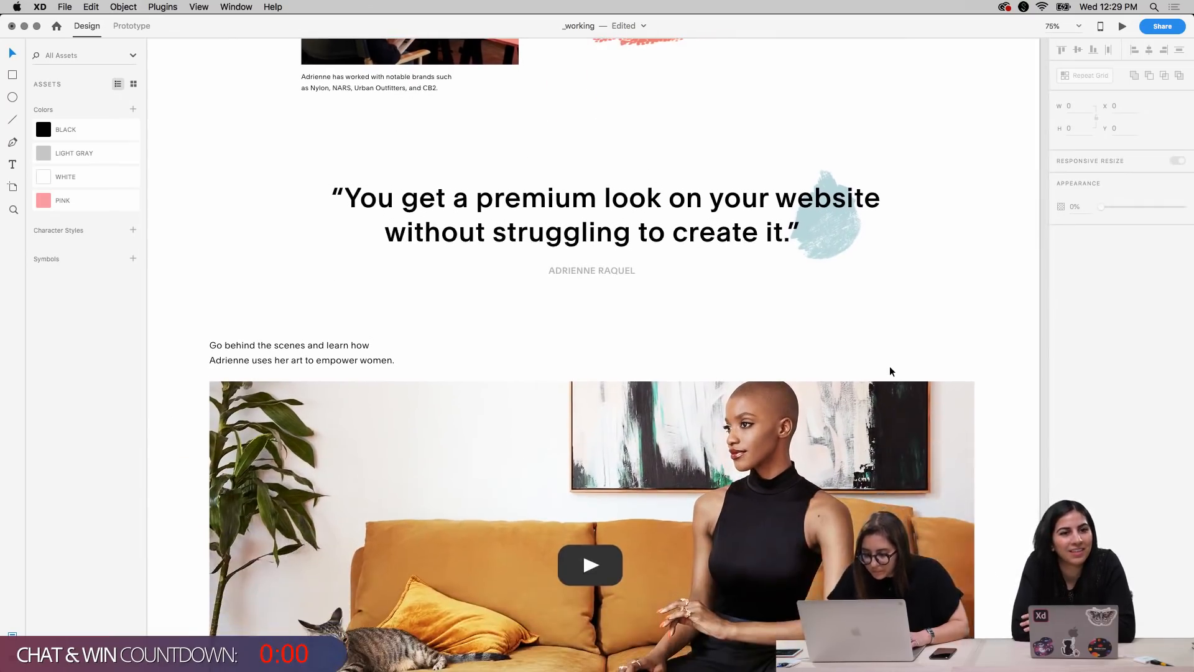
left_click(854, 237)
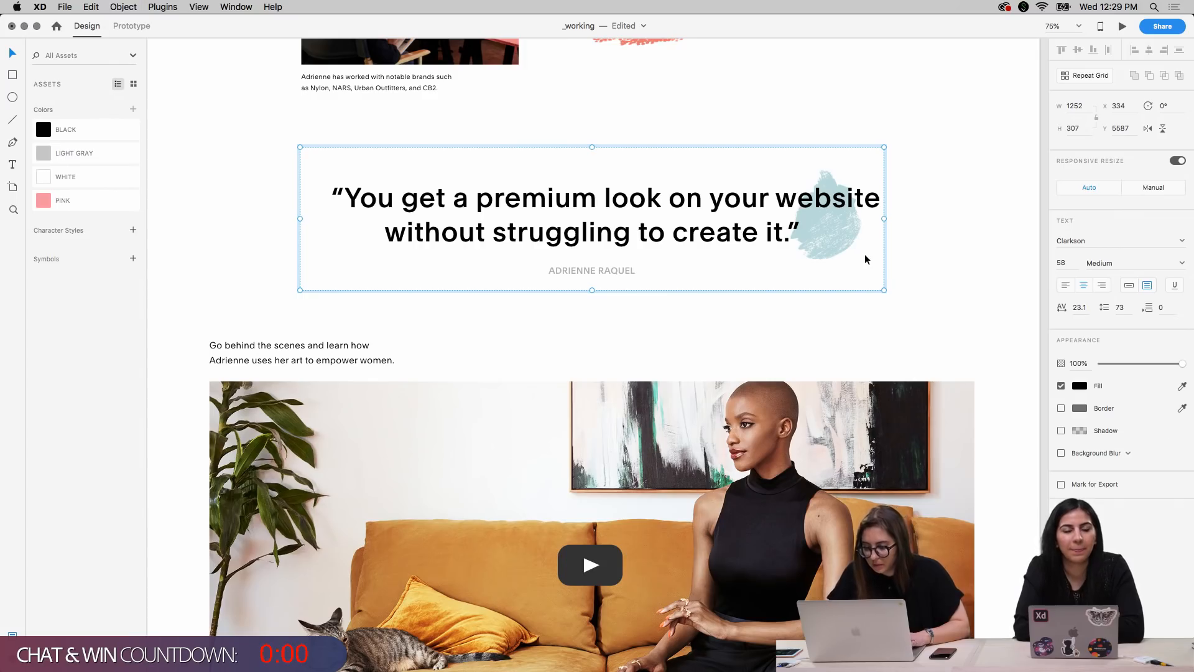
scroll(865, 258, "up", 1)
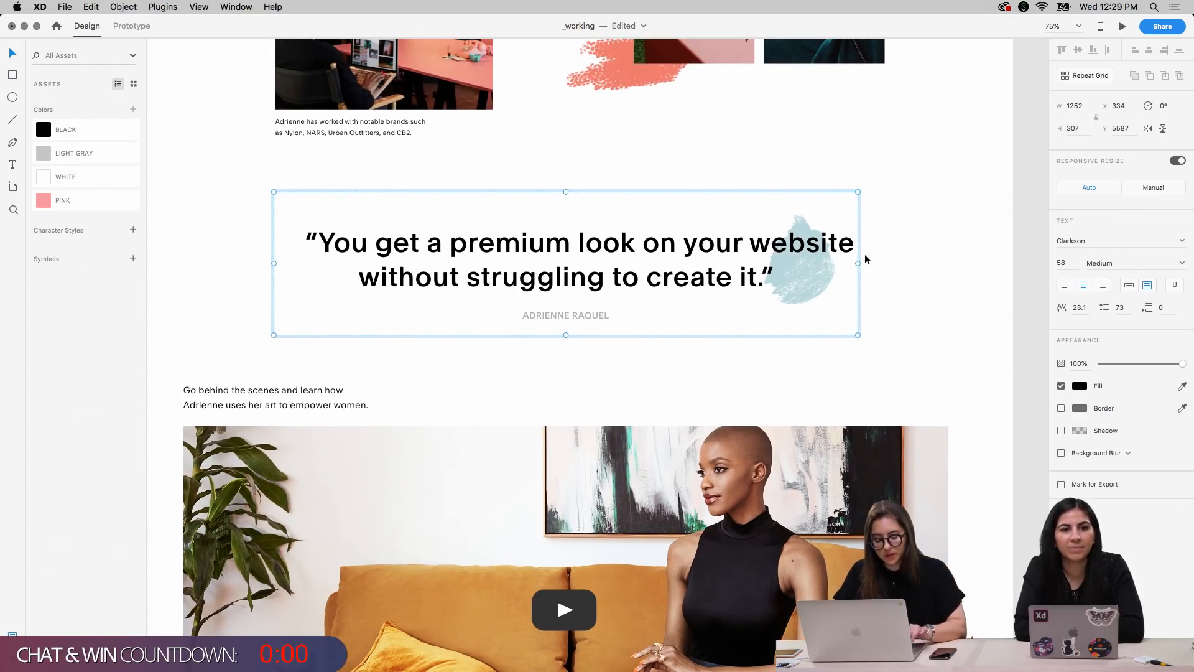
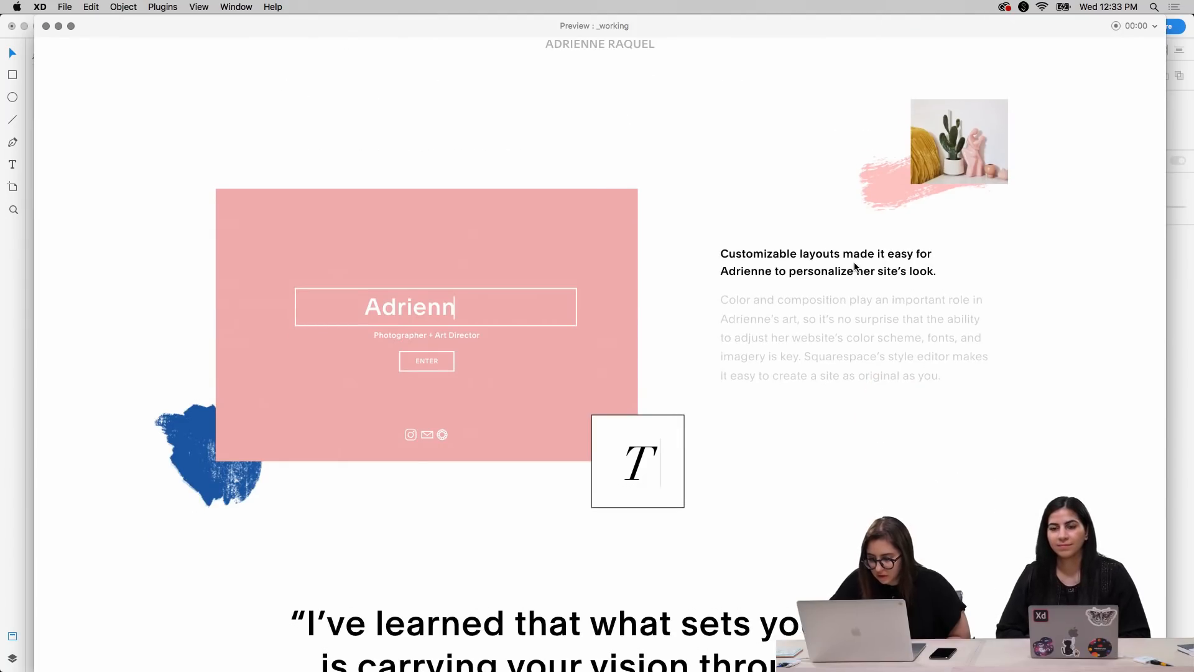
scroll(855, 267, "down", 5)
Check the pink site card section in the preview and close the preview window
scroll(855, 267, "up", 3)
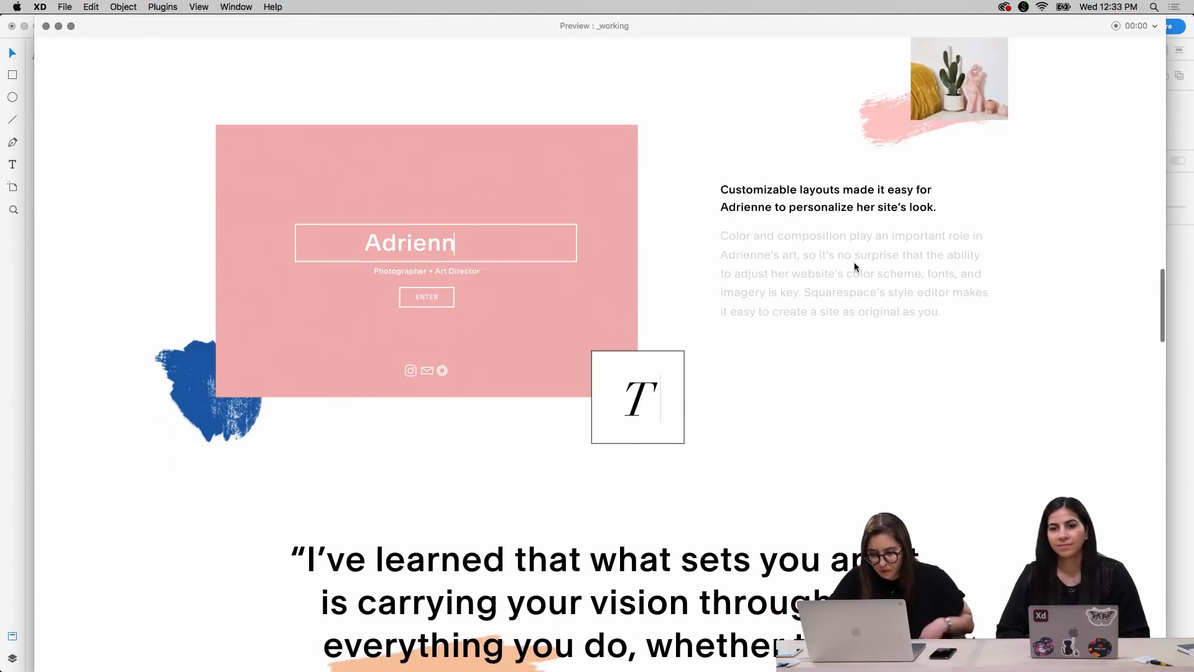
key("super+w")
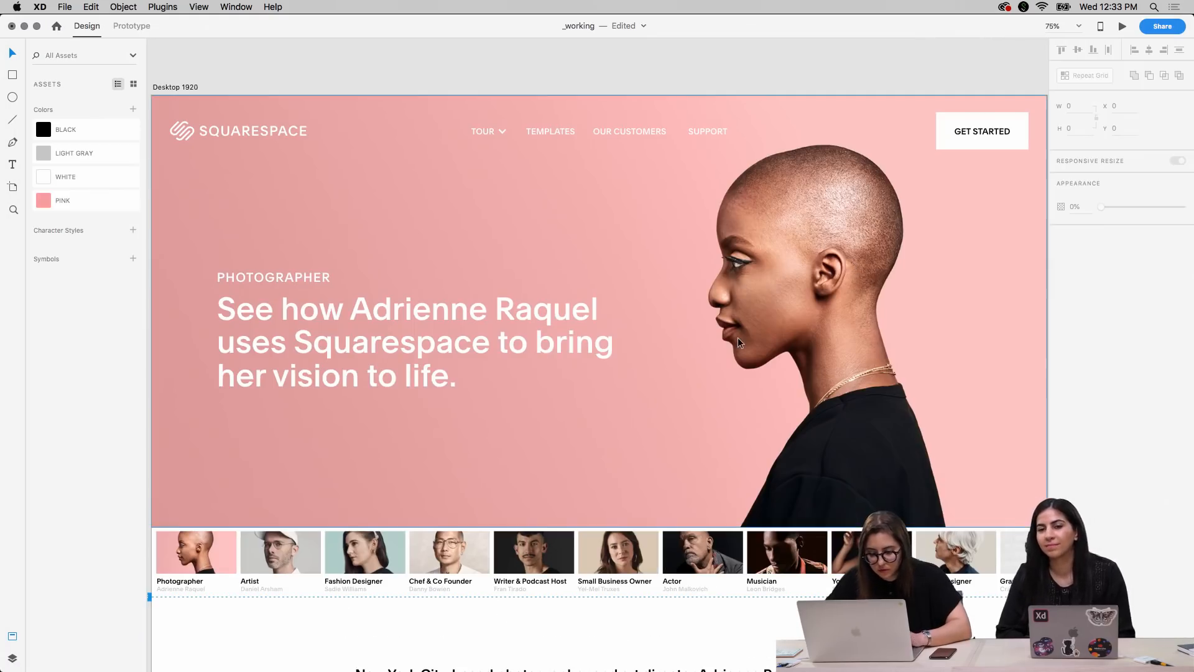
Enlarge the white outlined box around the name on the pink card from its center to 555 by 75
scroll(738, 341, "down", 20)
scroll(739, 342, "down", 3)
key("super+equal")
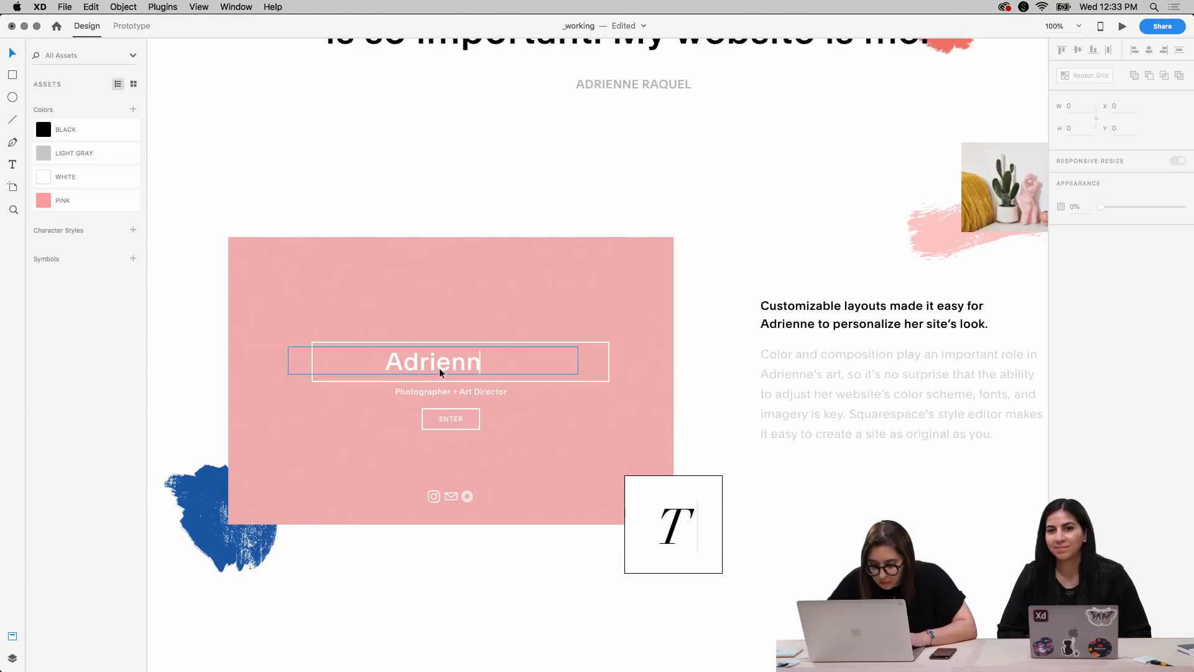
left_click(559, 342)
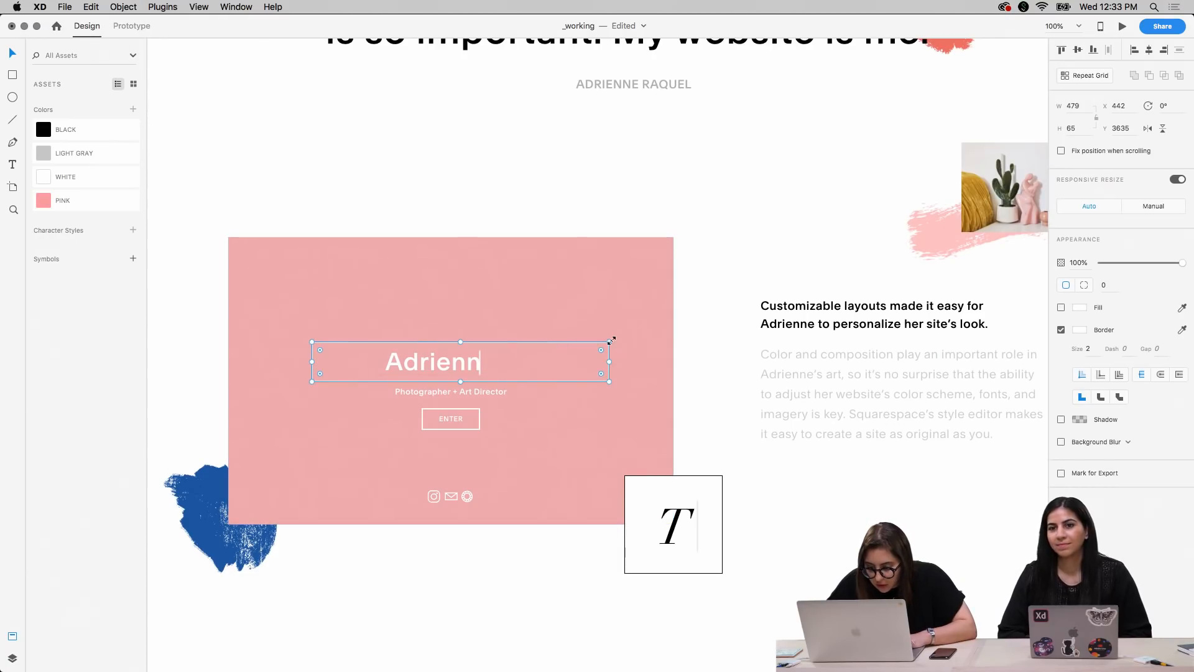
left_click_drag(610, 341, 632, 334)
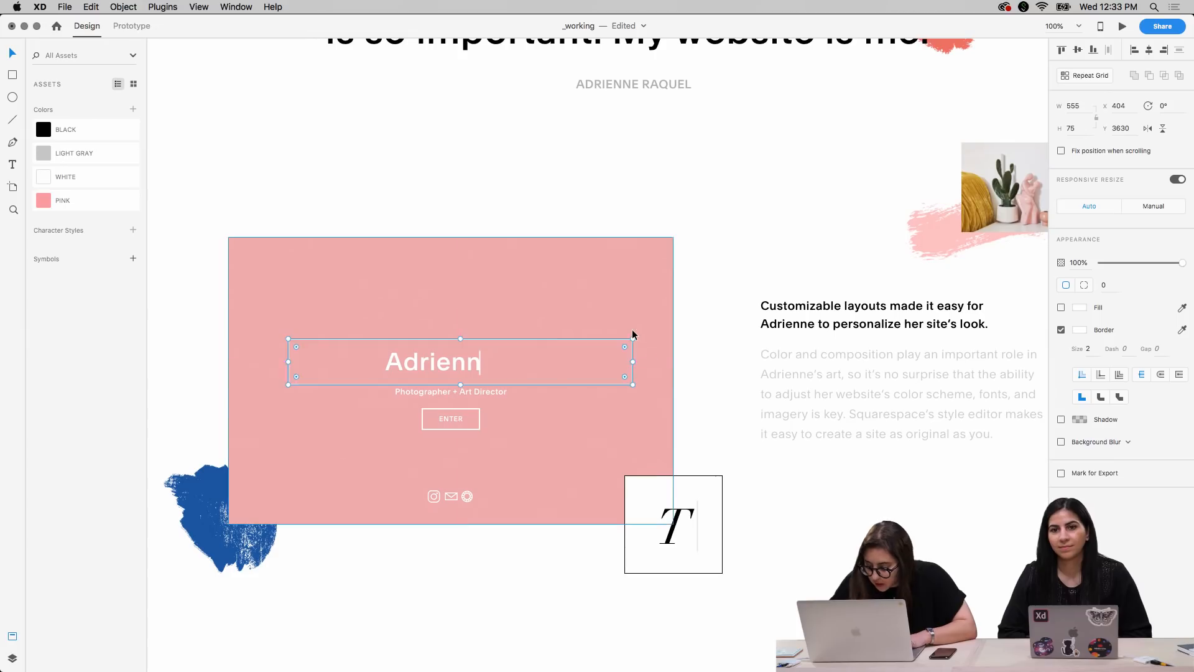
Select the outlined box together with its name text and cursor line, nudge them slightly up from the subtitle, and deselect
left_click(443, 371)
left_click(479, 355, "shift")
key("shift+Up")
key("Down")
key("Down")
key("Down")
key("Down")
key("Down")
key("Down")
key("Down")
left_click(487, 157)
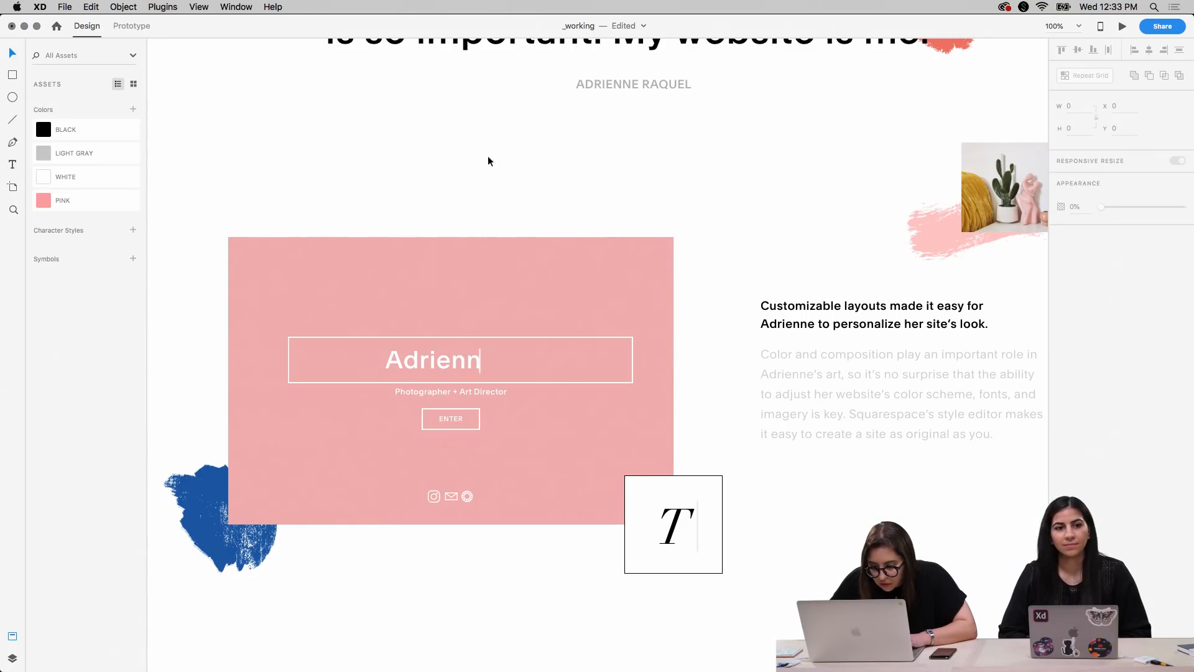
Increase the font size of the name text on the pink card to 45 and deselect it
left_click(440, 358)
double_click(441, 358)
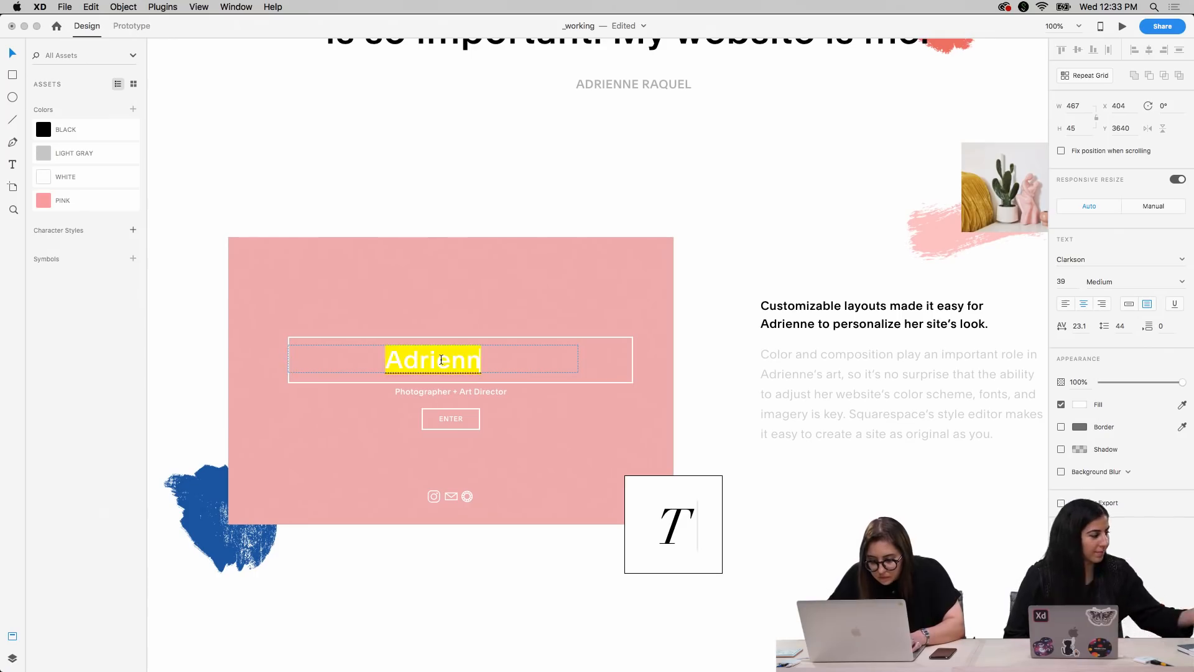
key("super+shift+period")
key("super+shift+period")
key("super+shift+period")
key("super+shift+period")
key("super+shift+period")
key("super+shift+period")
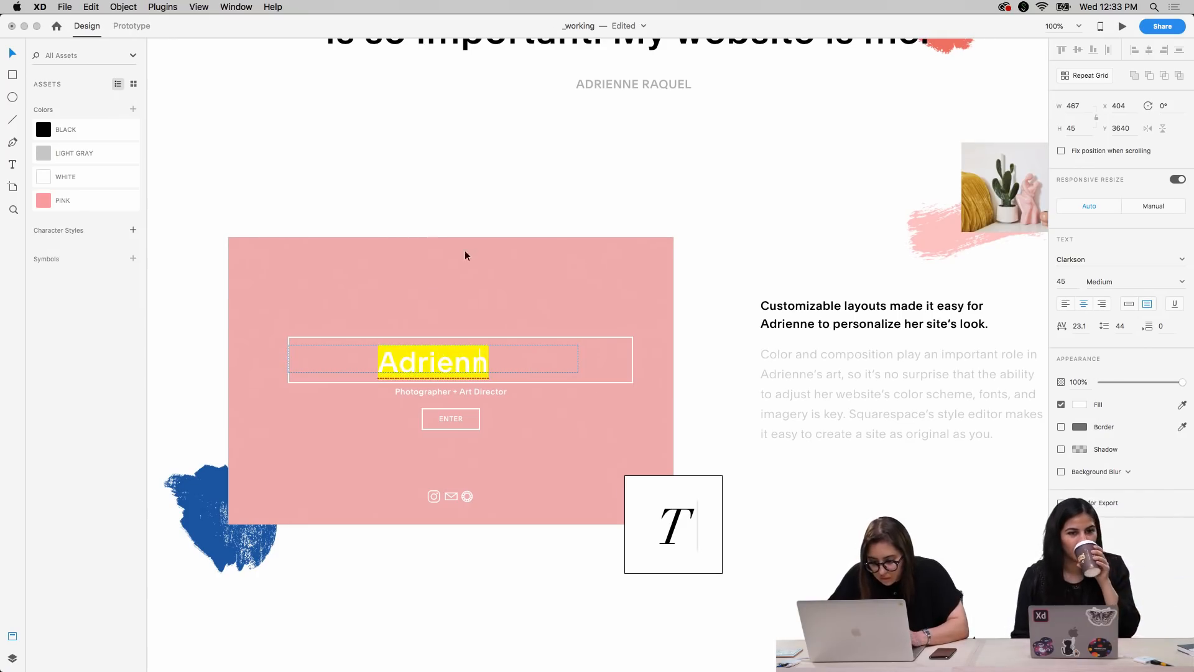
left_click(482, 131)
left_click(480, 195)
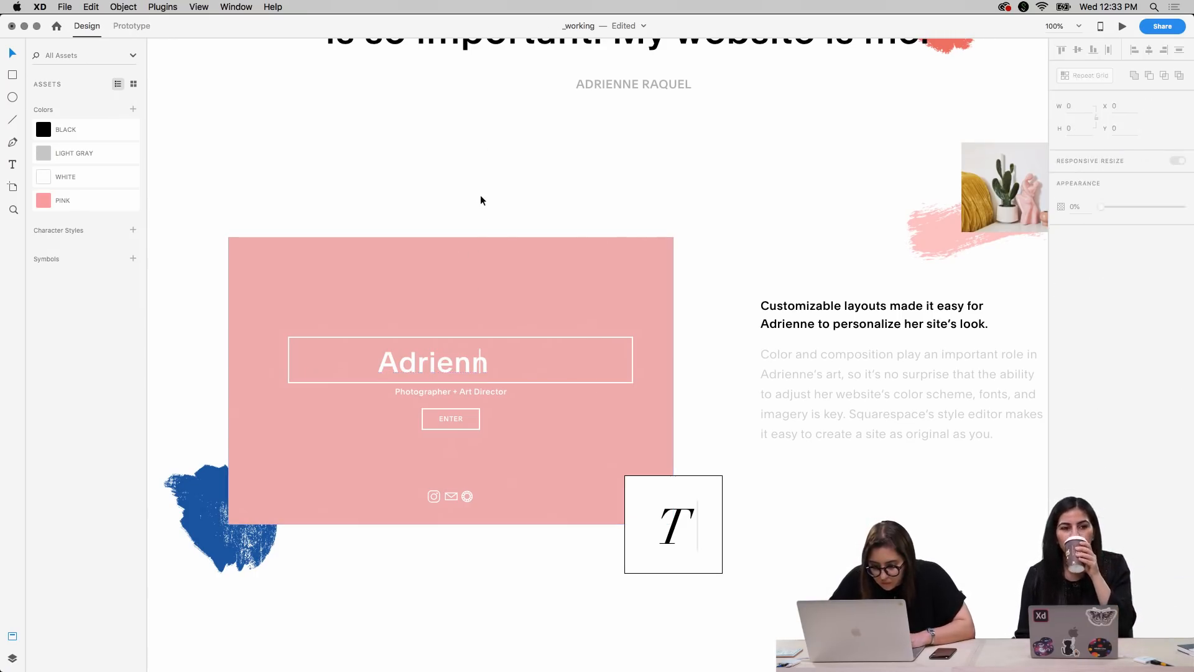
Place the white text cursor line after the name at X 727.5 and extend it upward to a height of 47
left_click(480, 356)
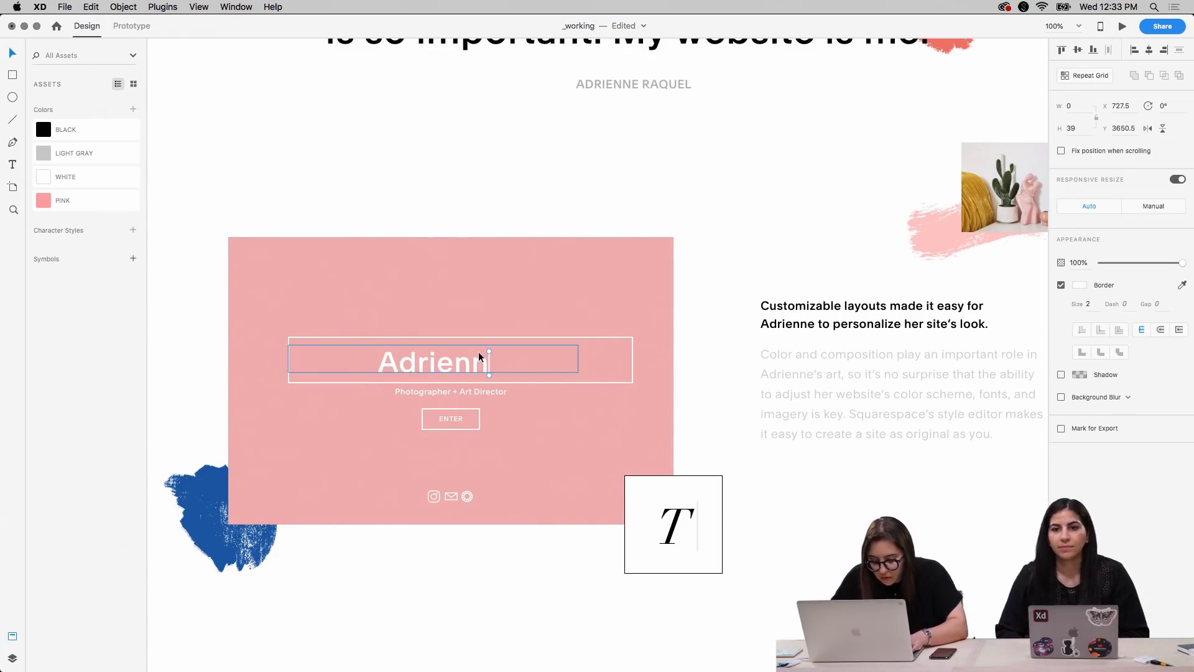
key("super+3")
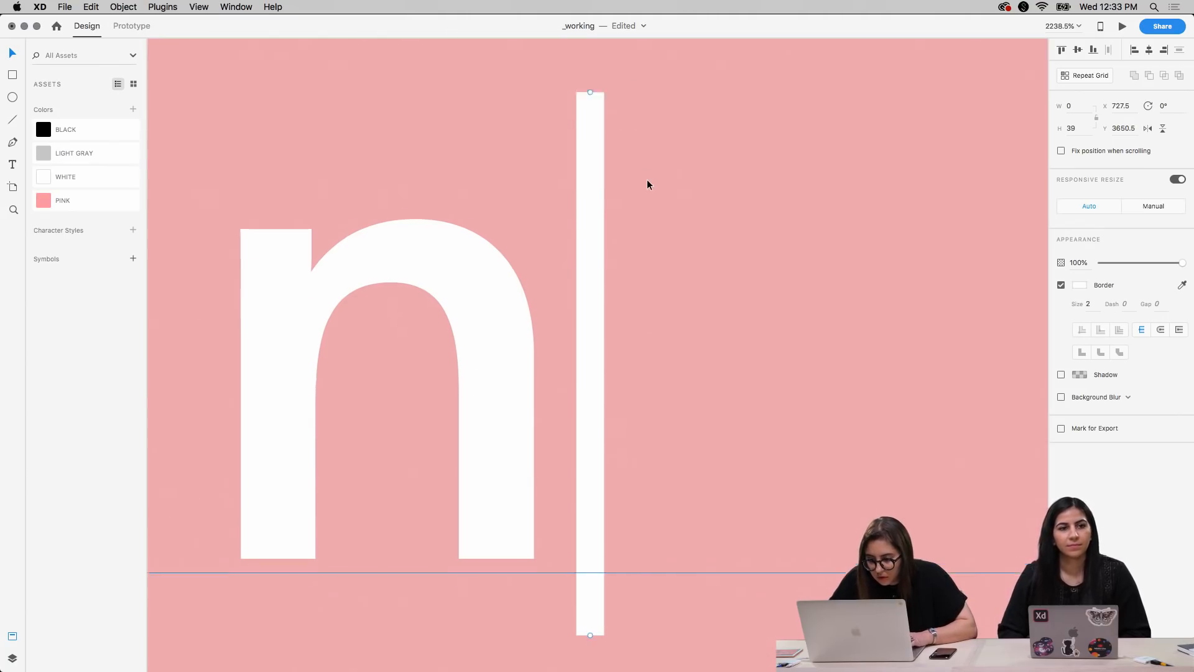
scroll(647, 184, "up", 4)
left_click_drag(578, 221, 577, 105)
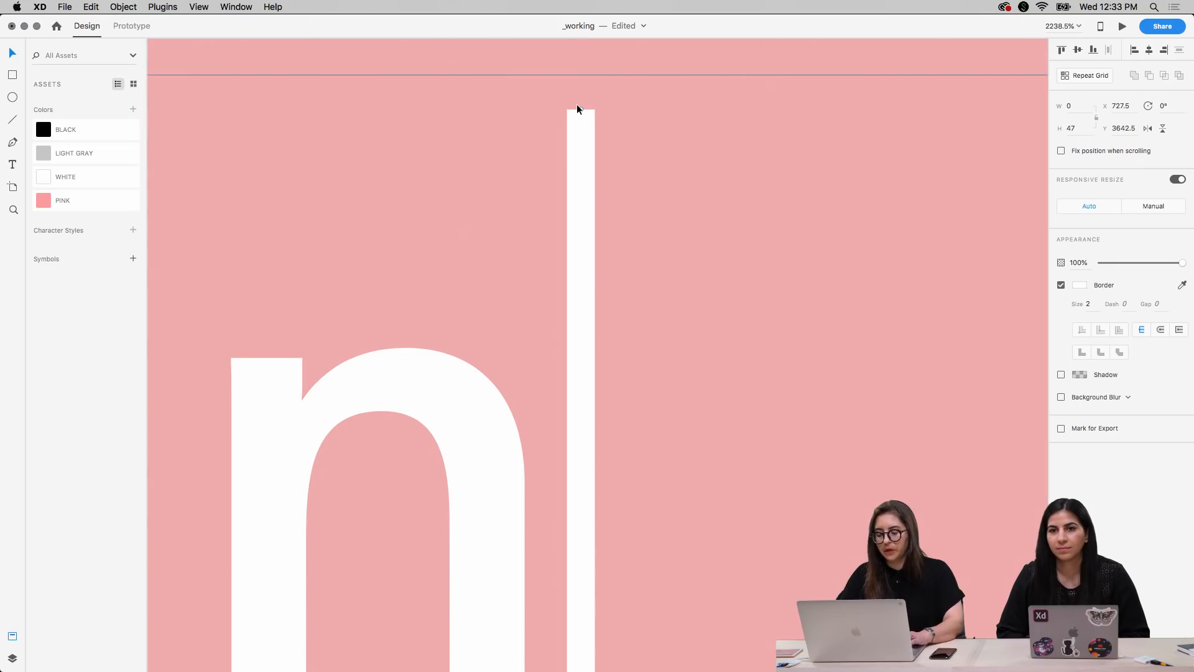
Reposition the white cursor line beside the last letter of the name at X 726.5, Y 3644.5
scroll(577, 110, "down", 10)
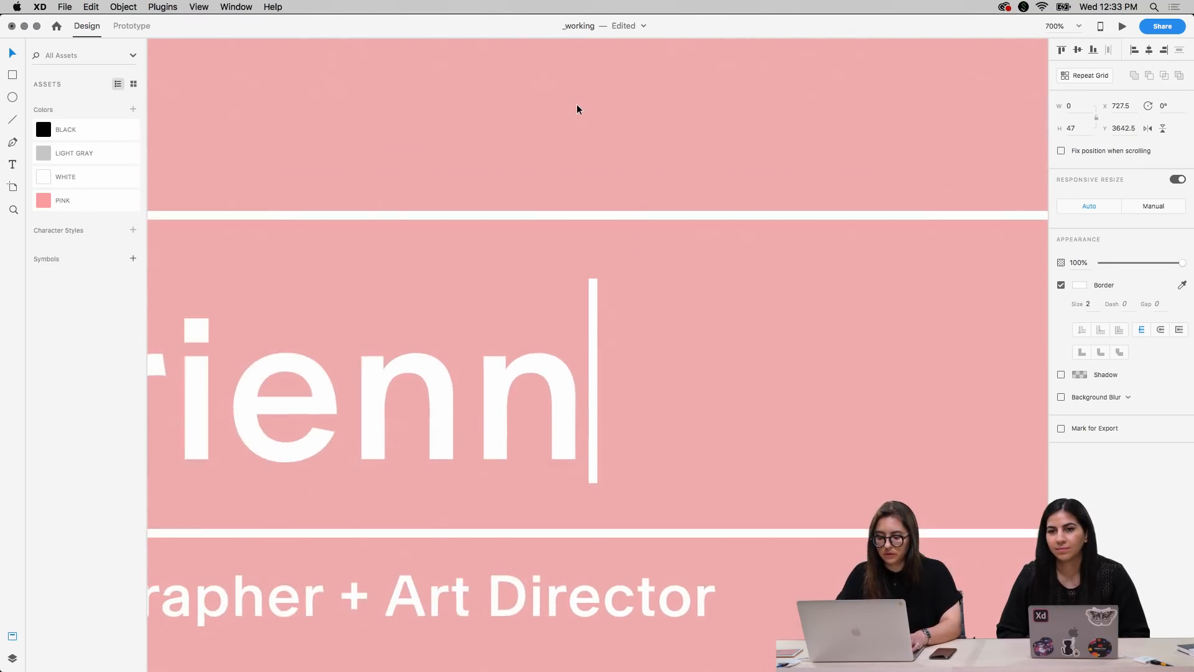
scroll(576, 104, "down", 2)
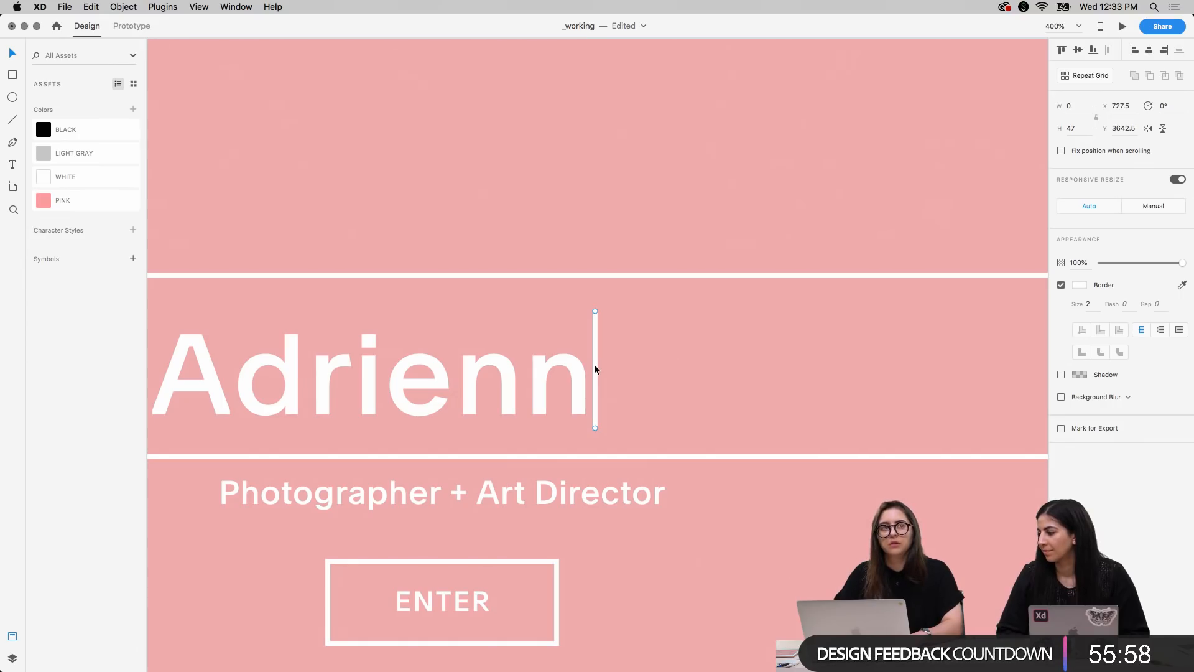
left_click_drag(594, 365, 594, 374)
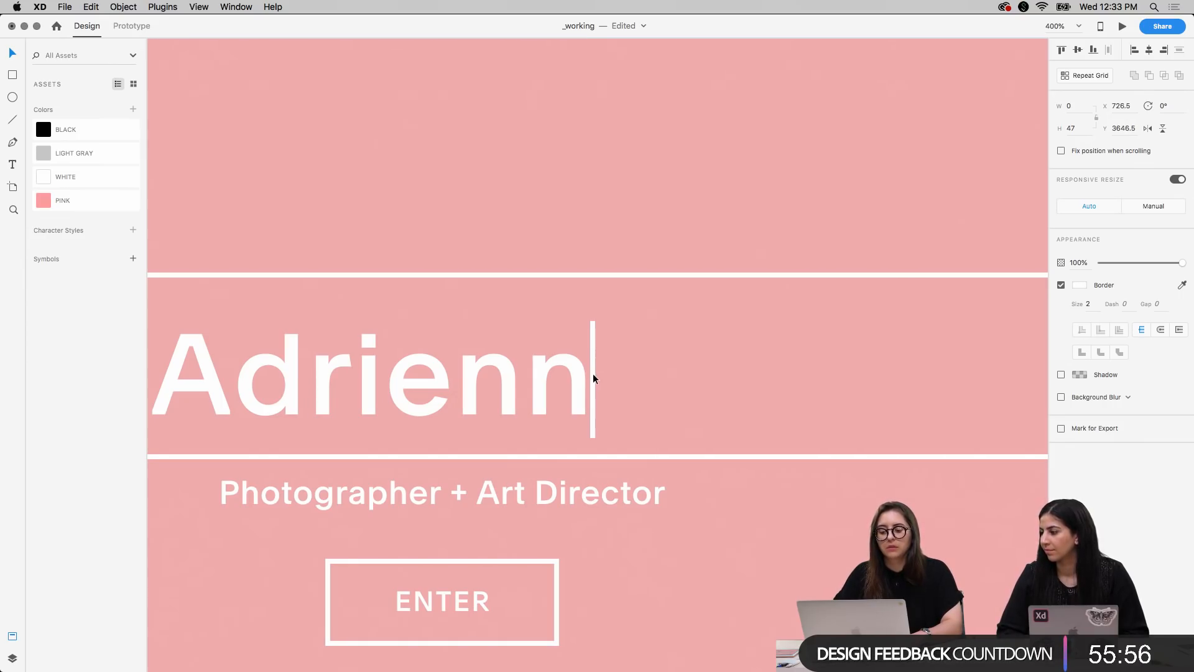
key("super+1")
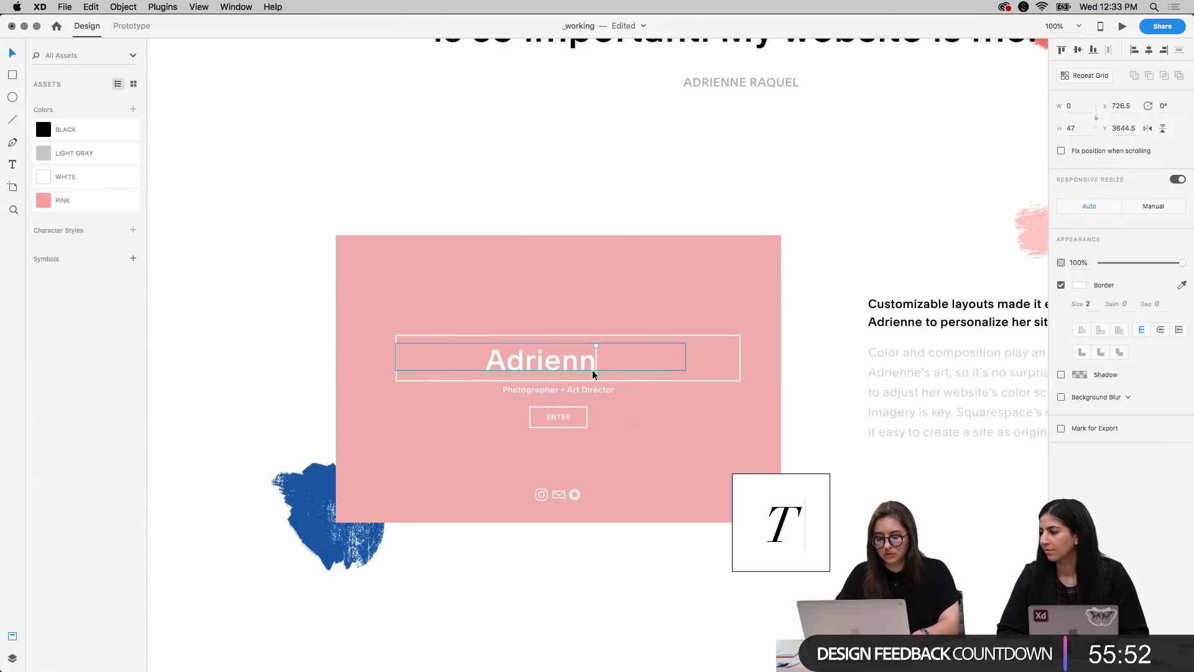
key("super+equal")
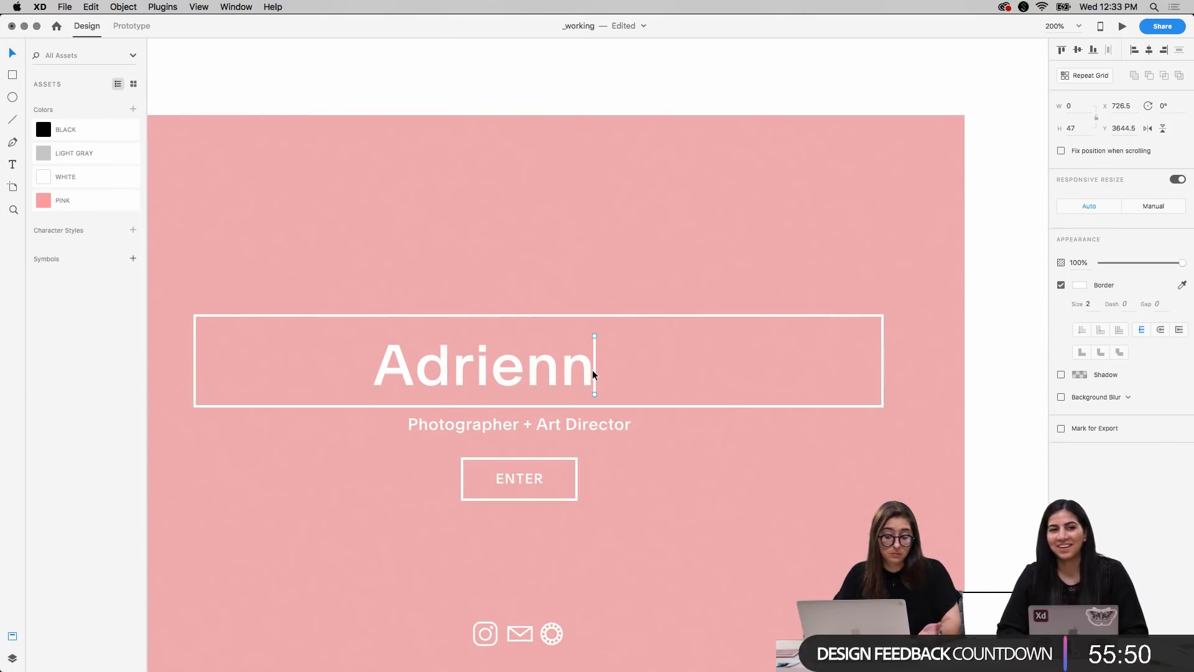
key("super+minus")
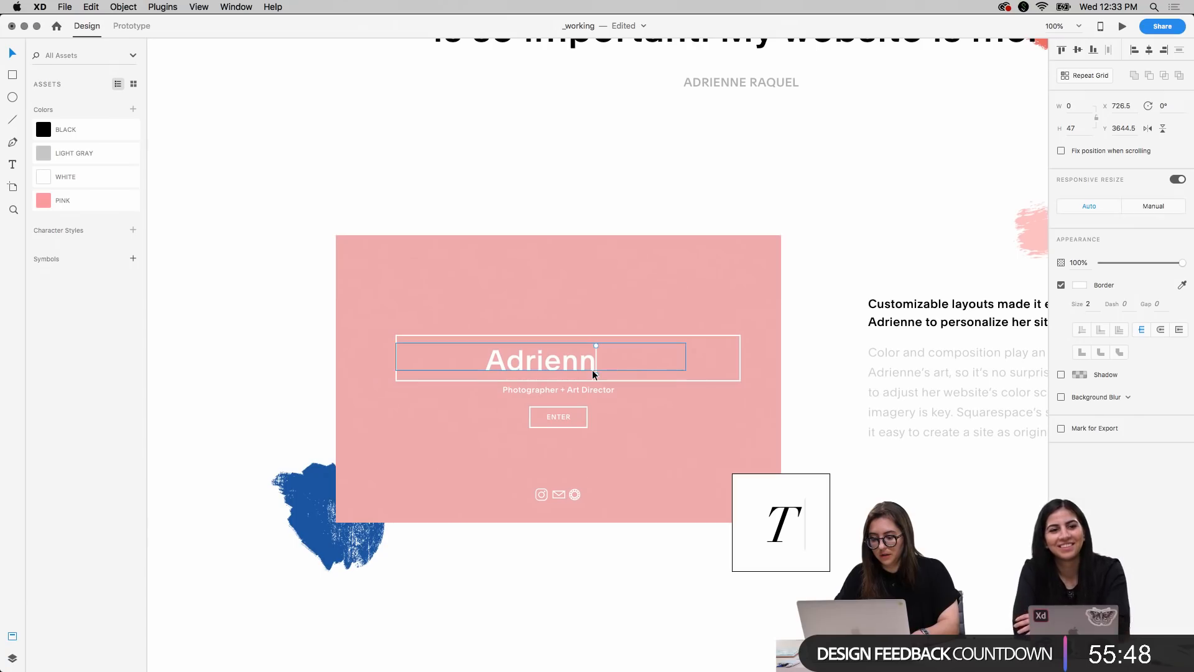
key("super+equal")
key("super+minus")
key("super+equal")
key("super+minus")
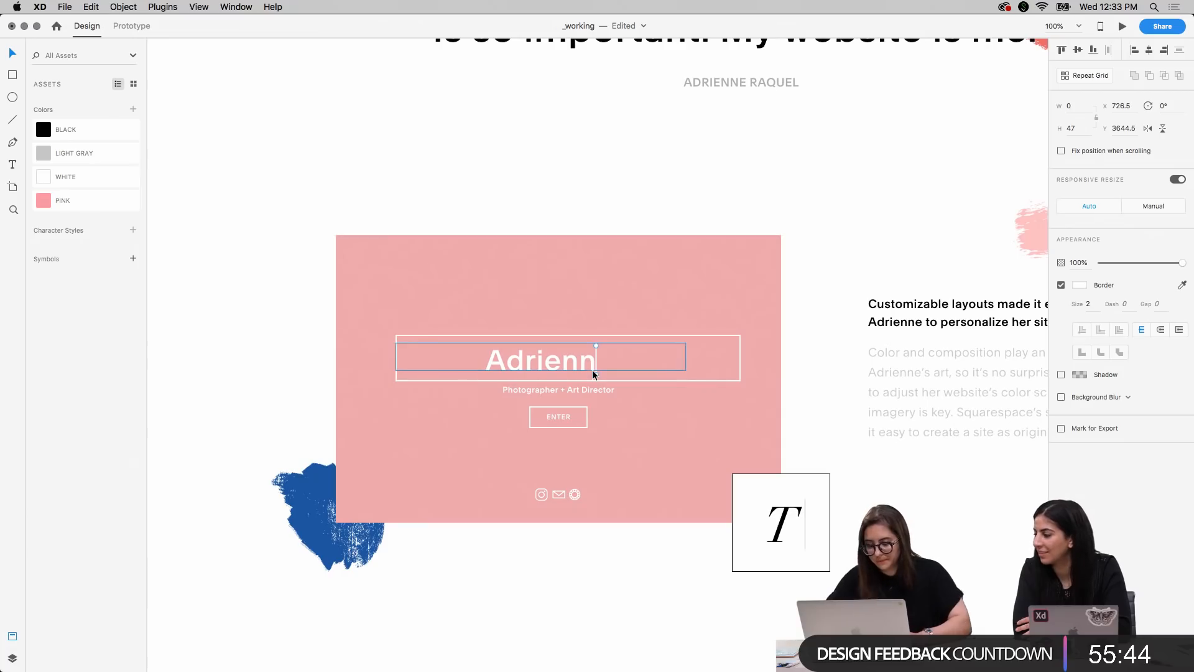
key("super+equal")
key("super+0")
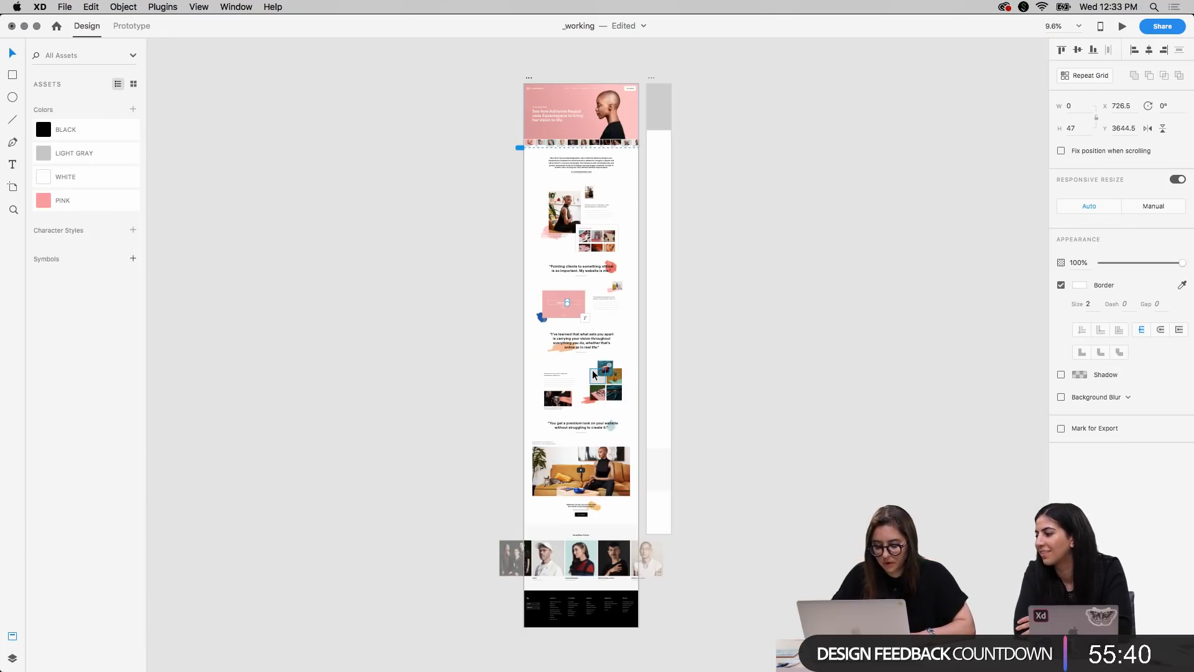
Nudge the white cursor line closer to the name's last letter, to X 725.5
key("super+3")
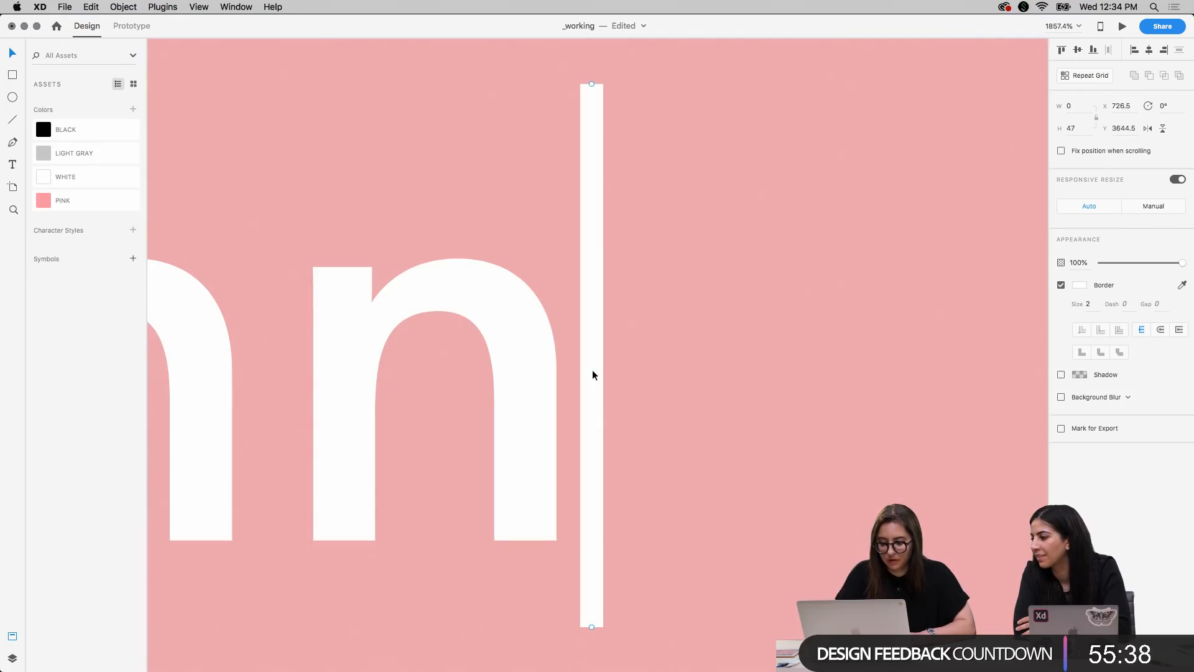
key("super+minus")
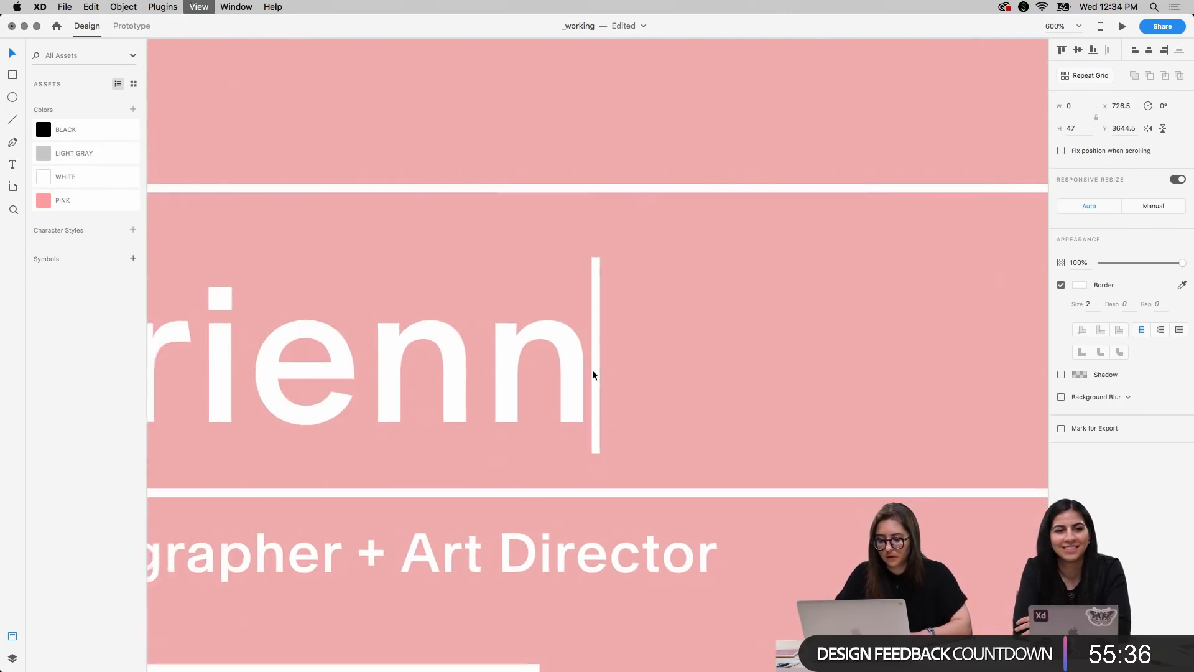
key("shift+Left")
key("shift+Right")
key("Left")
key("Left")
key("Right")
key("super+1")
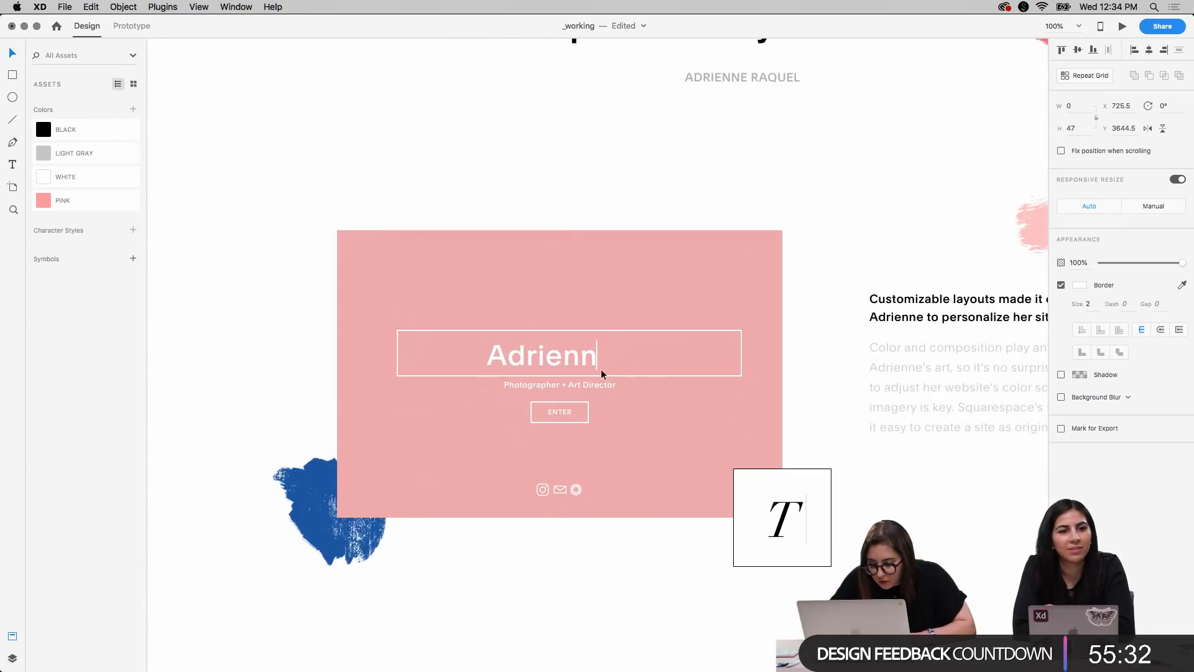
Move the name text and its cursor line up to Y 3636 inside the outlined box and deselect them
left_click(555, 362, "shift")
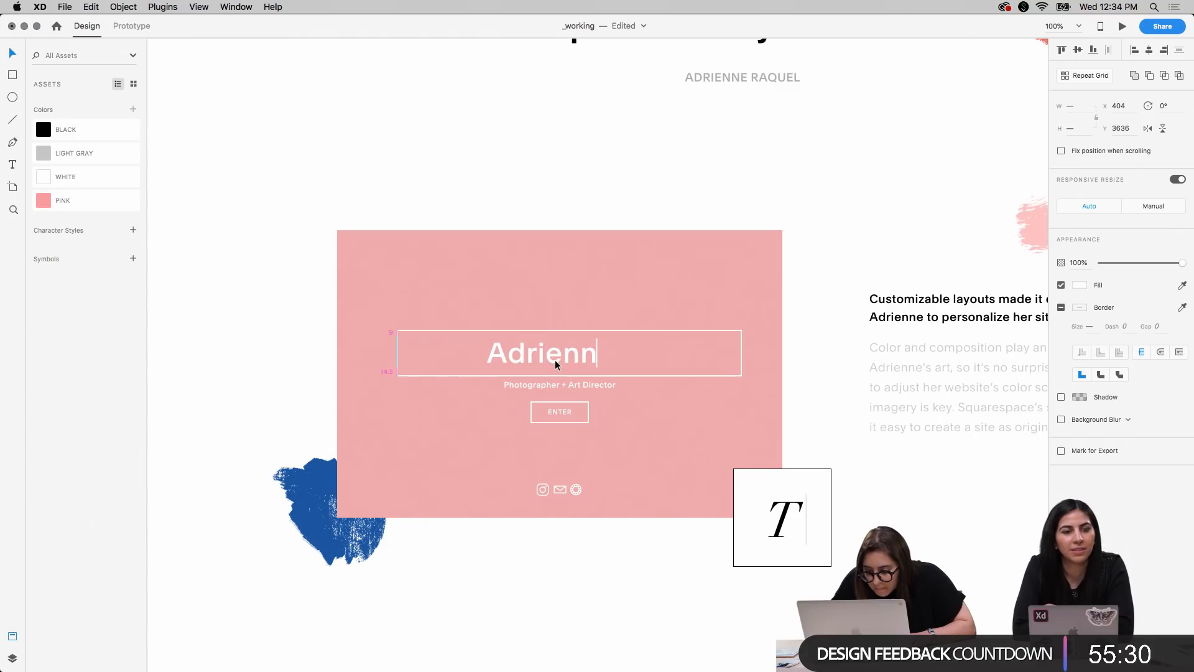
key("Up")
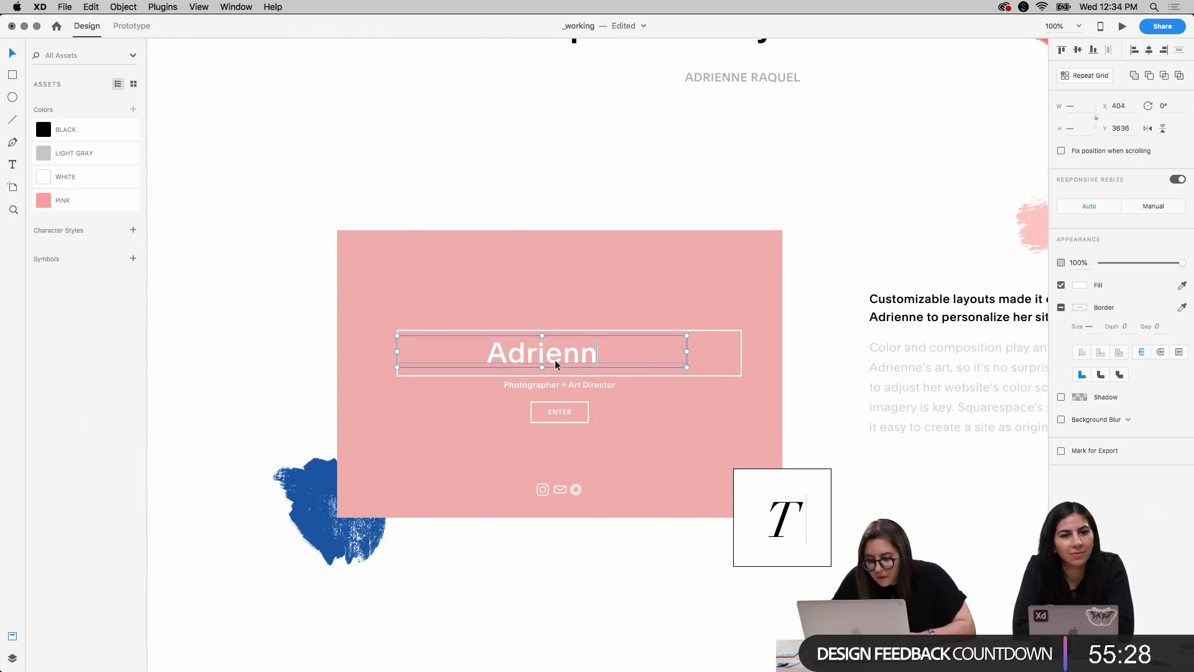
left_click(263, 380)
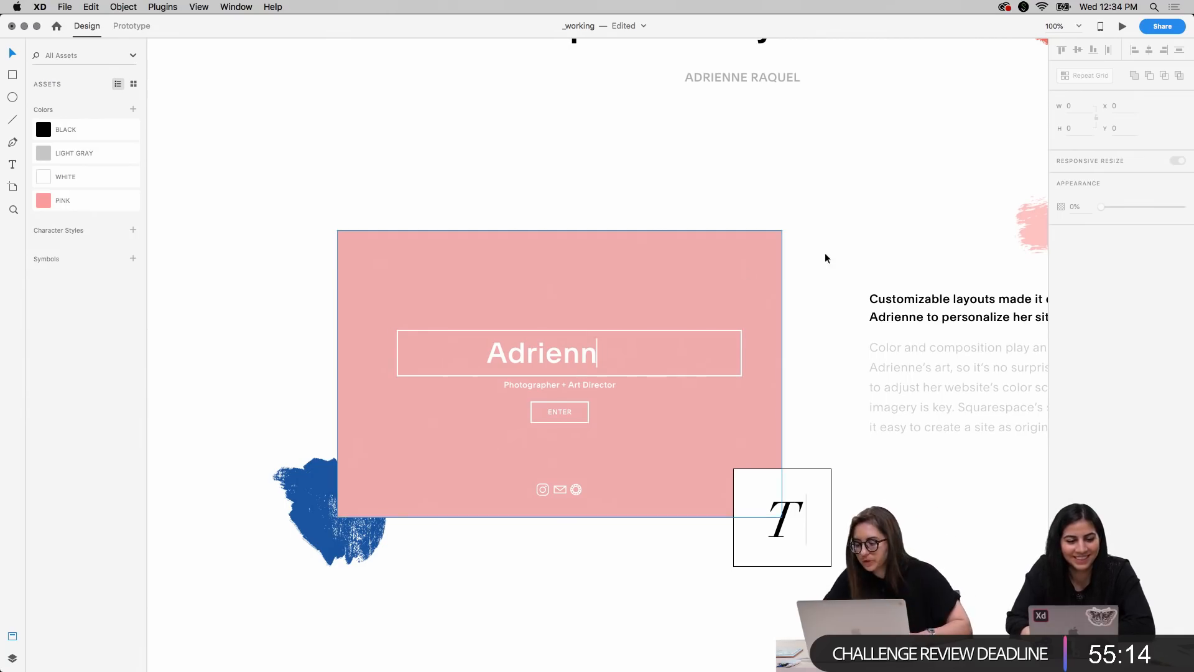
View both artboards in full, select the Desktop 1920 artboard, and check its grid type options
key("super+0")
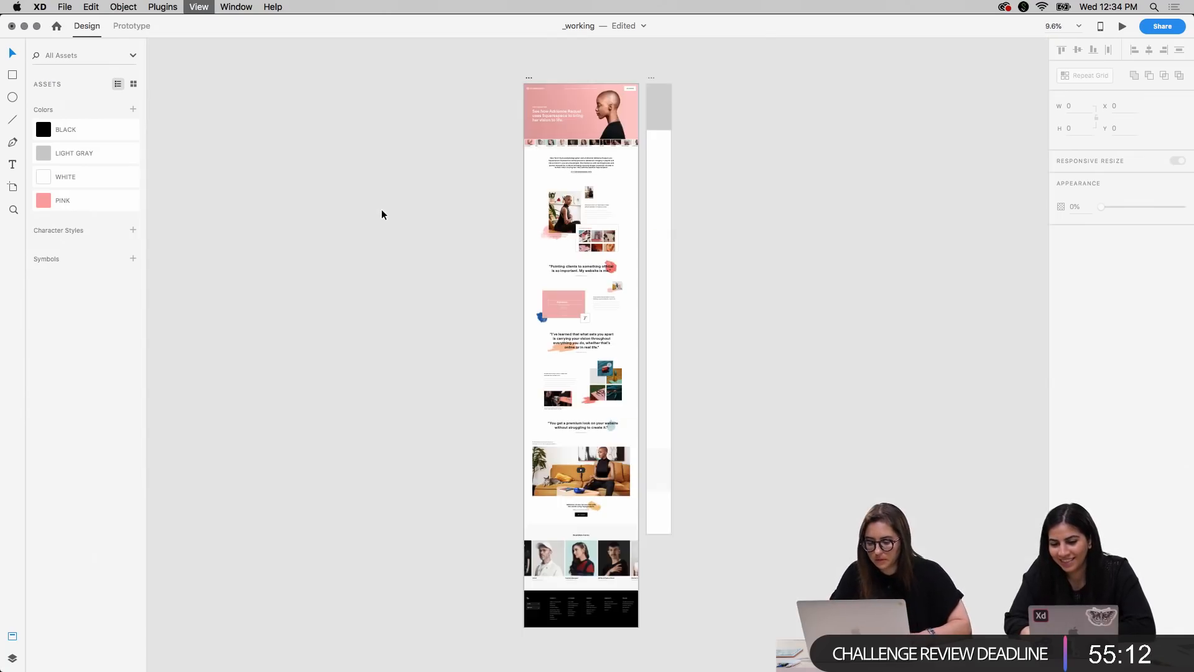
scroll(382, 209, "up", 4)
scroll(382, 209, "up", 5)
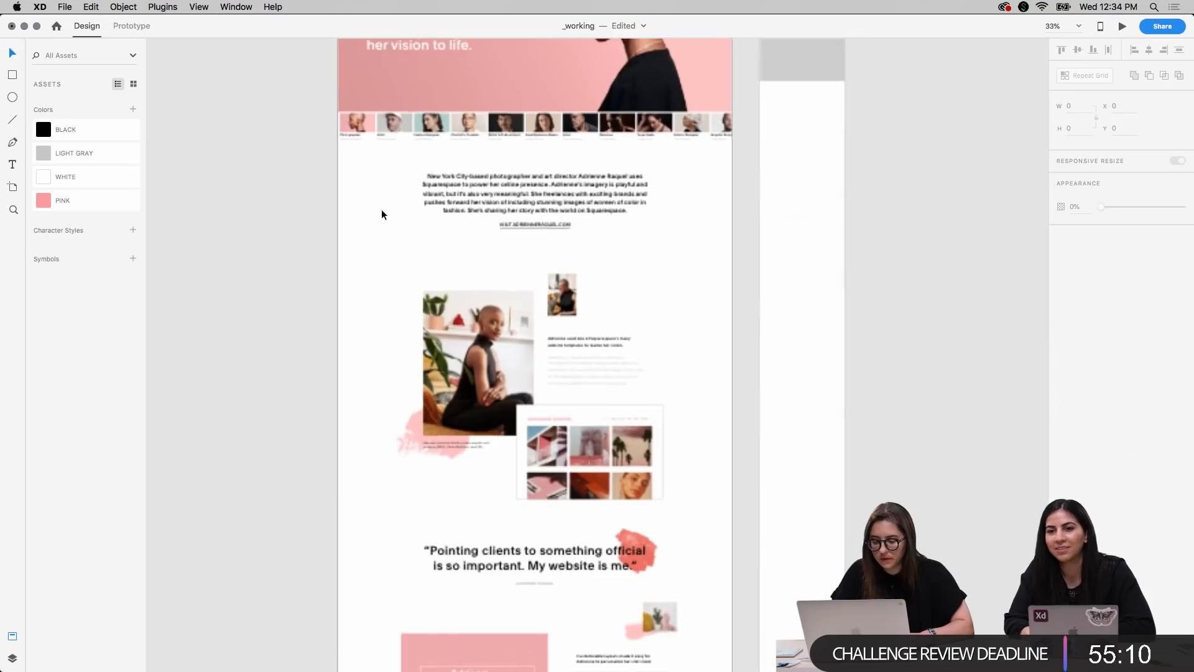
left_click(386, 214)
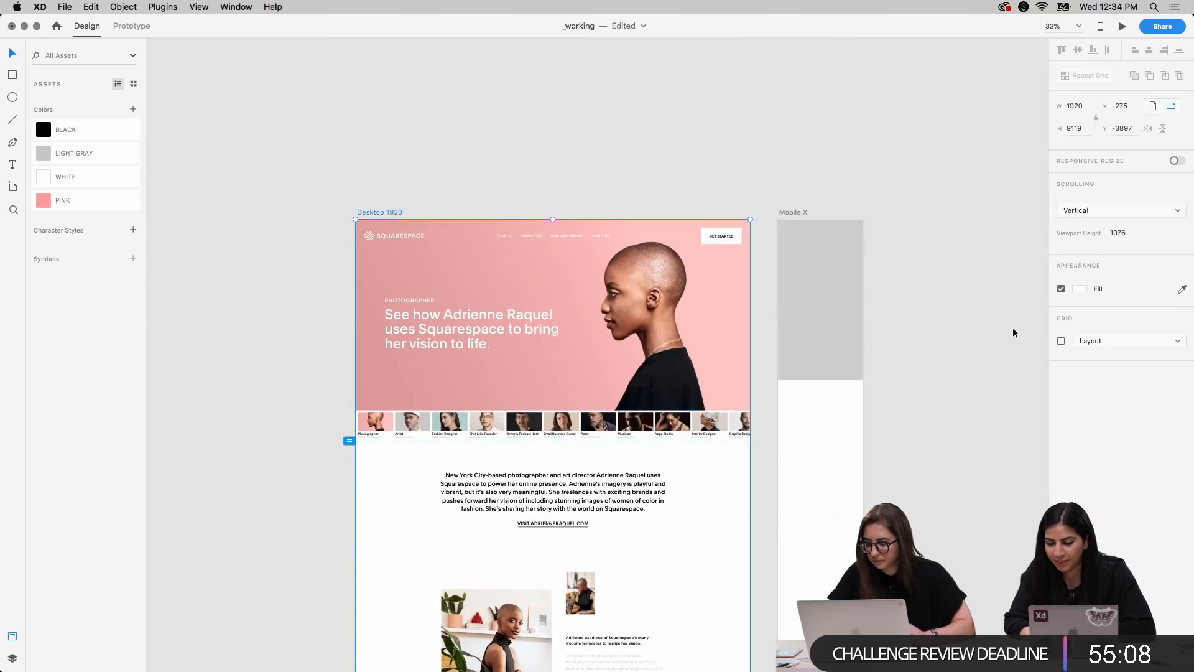
left_click(1078, 339)
left_click(1002, 339)
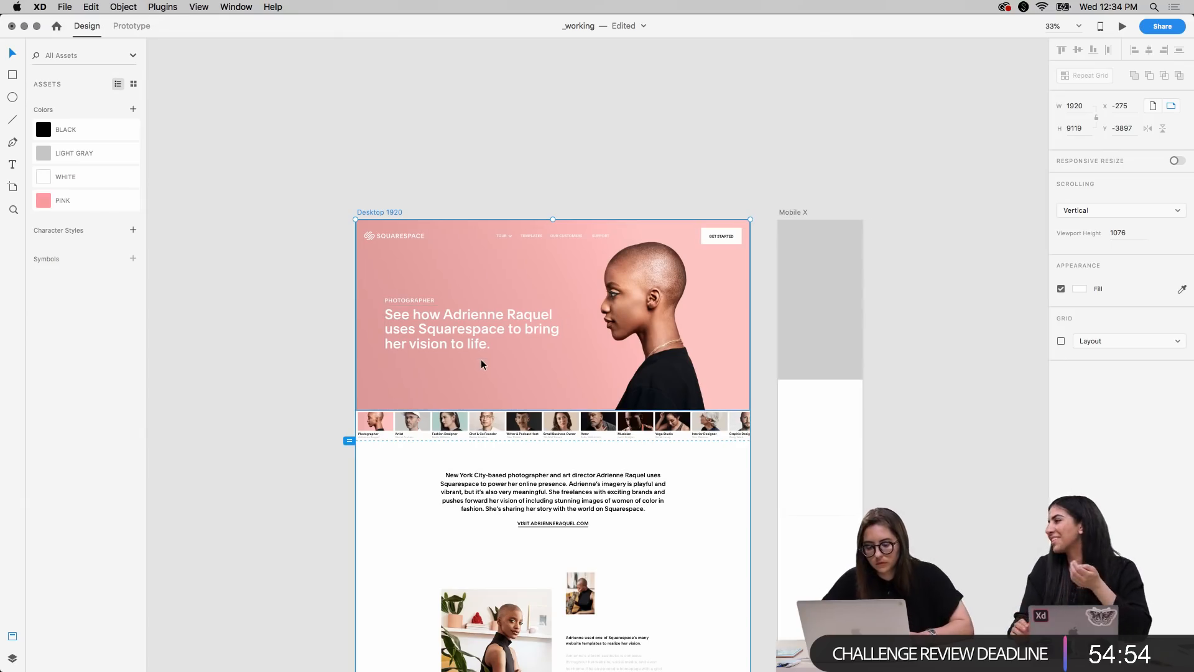
Examine the Desktop 1920 layout from the hero header down through the portrait section to the quotes
scroll(480, 360, "down", 3)
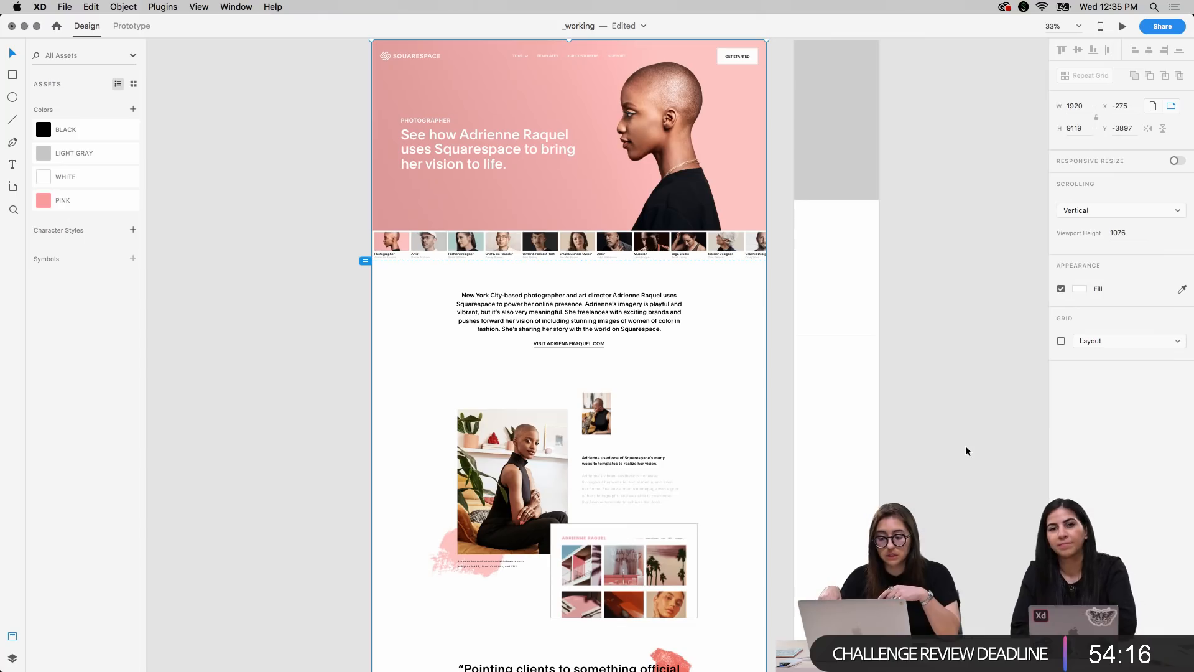
scroll(965, 445, "up", 2)
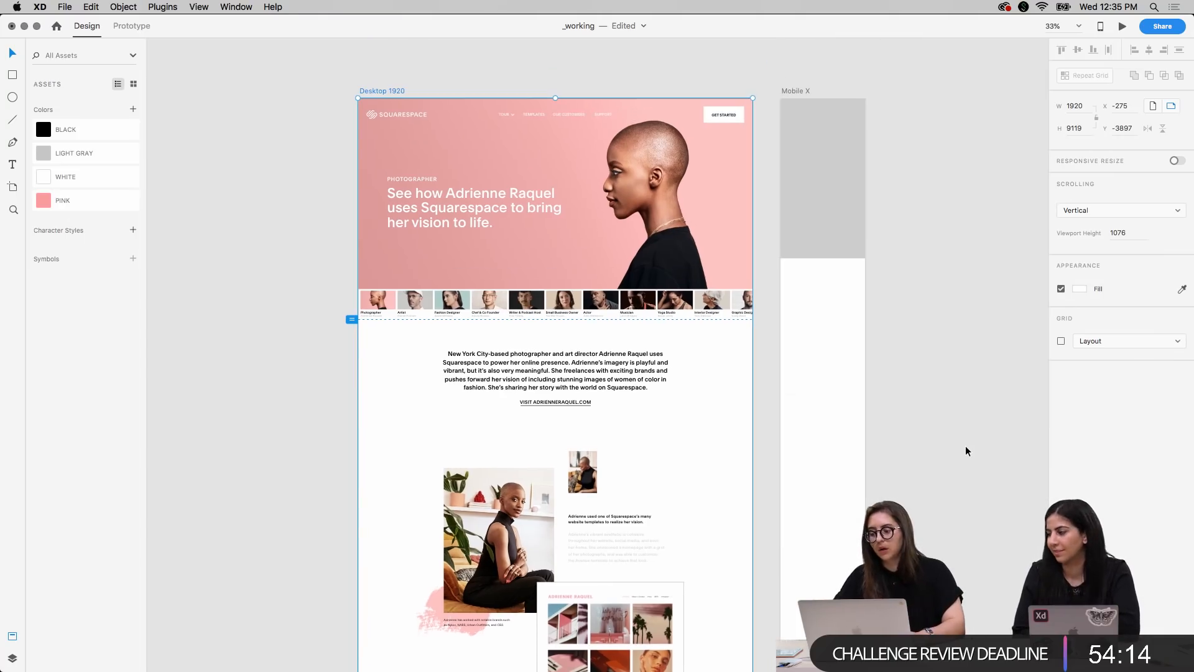
scroll(966, 447, "down", 1)
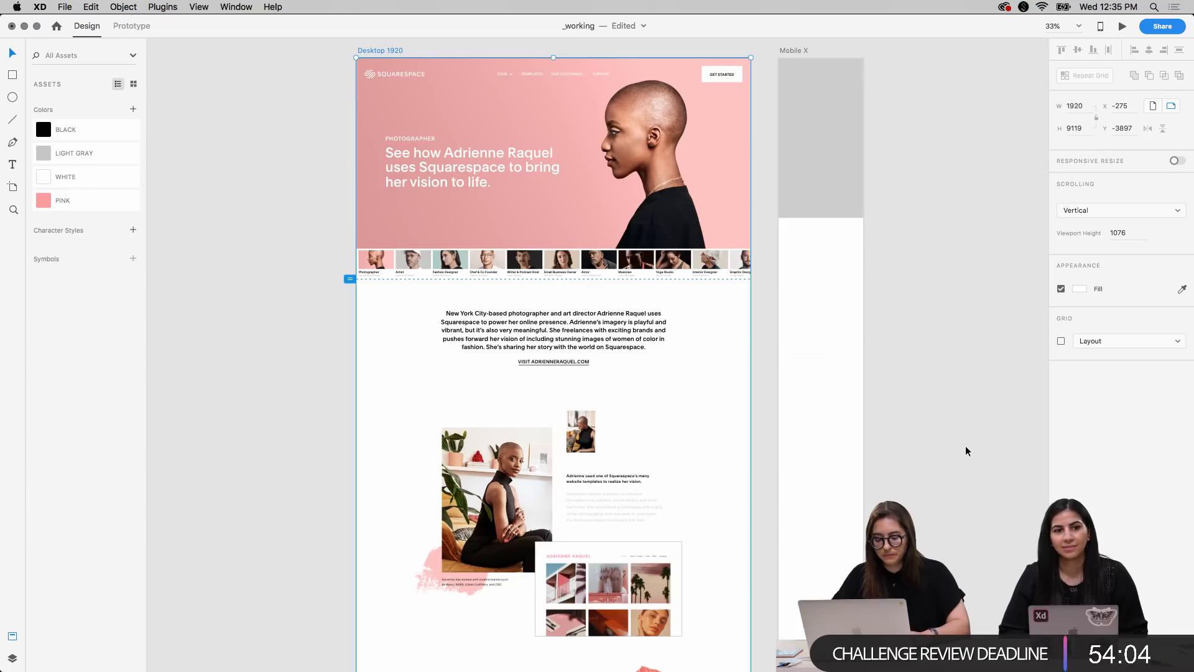
scroll(966, 446, "up", 1)
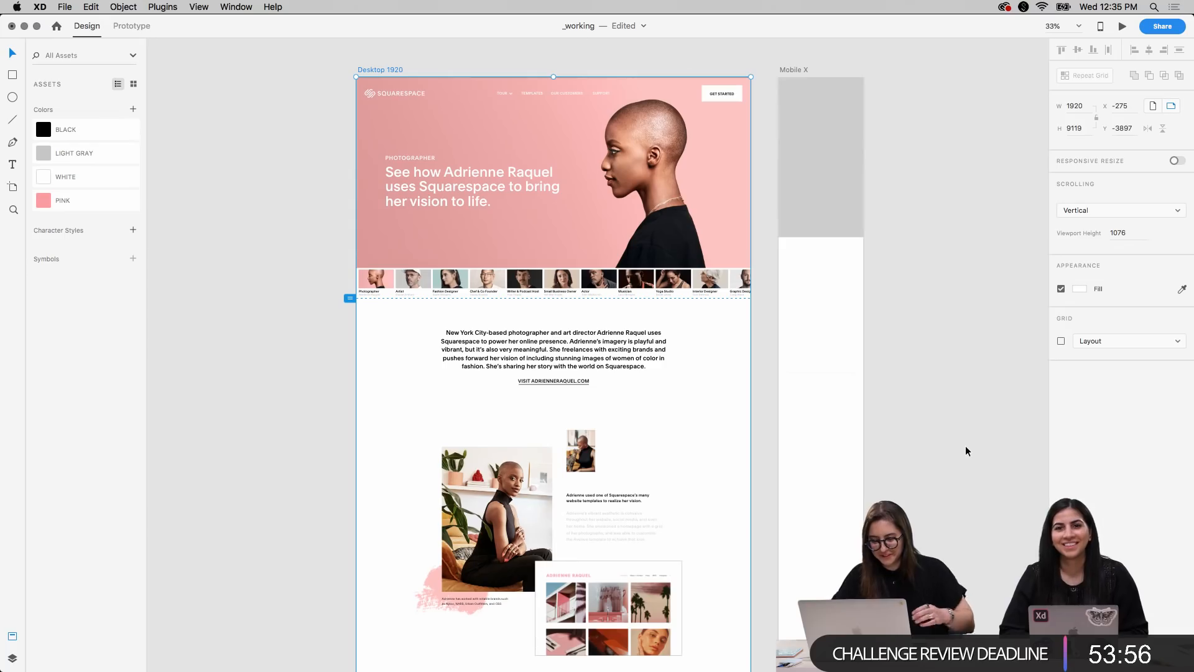
scroll(687, 375, "down", 10)
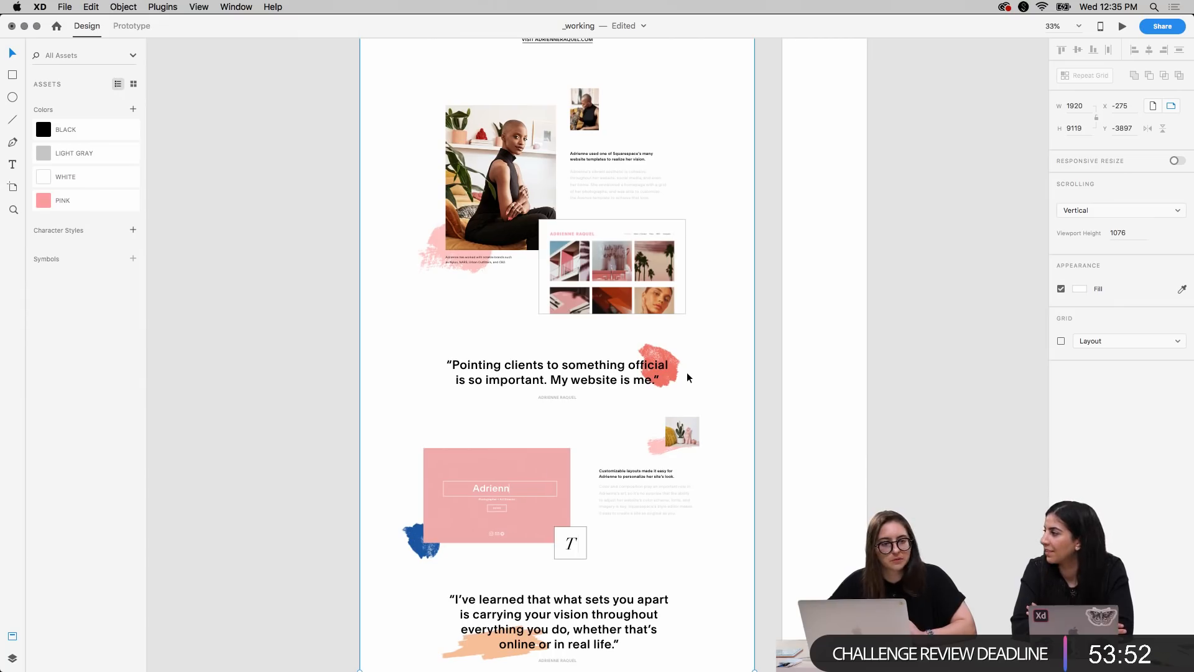
Examine the Desktop 1920 layout down to its footer, return to the hero, and deselect the artboard
scroll(687, 372, "down", 3)
scroll(688, 376, "down", 20)
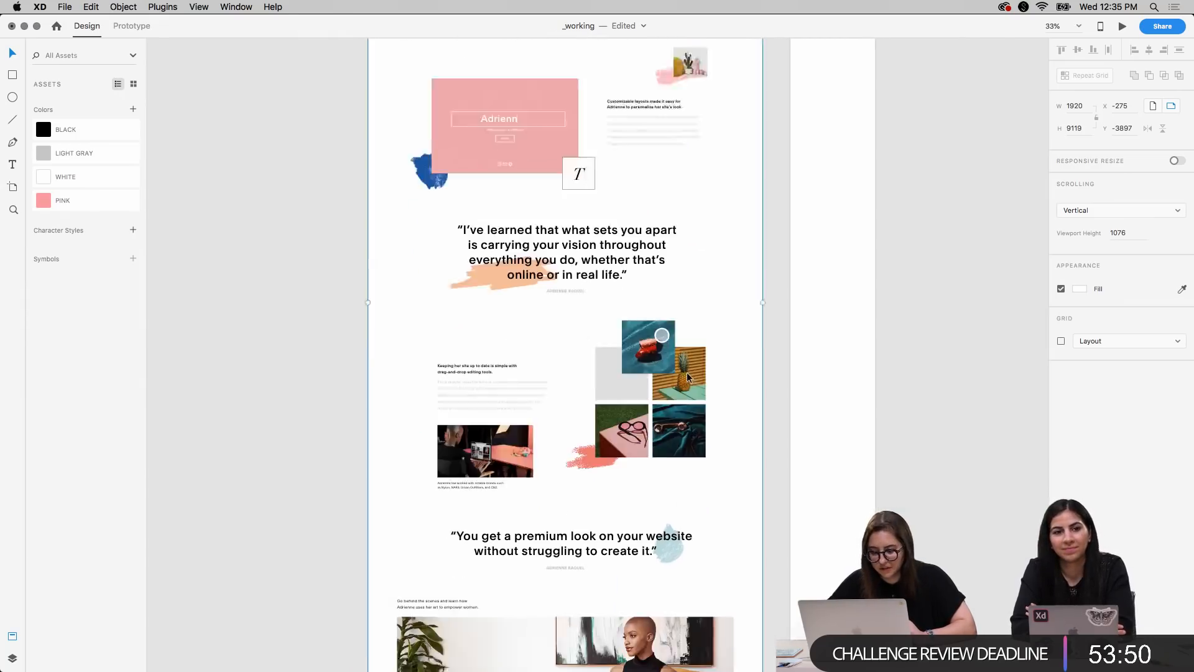
scroll(687, 372, "up", 20)
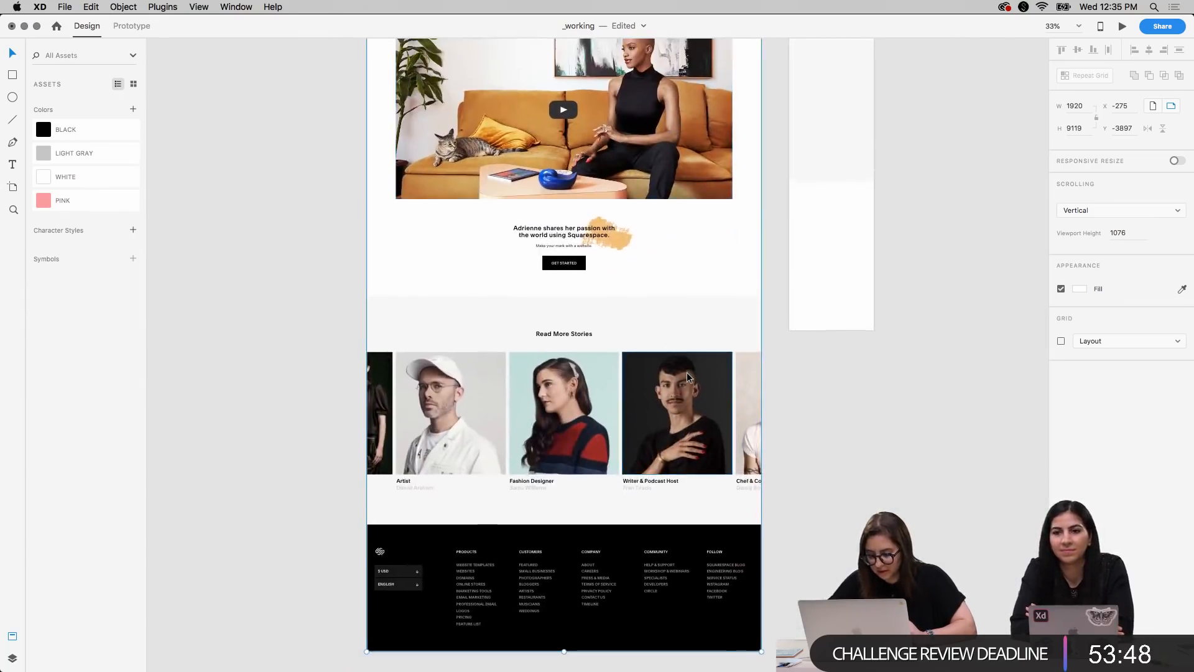
scroll(686, 372, "up", 1)
scroll(687, 372, "right", 3)
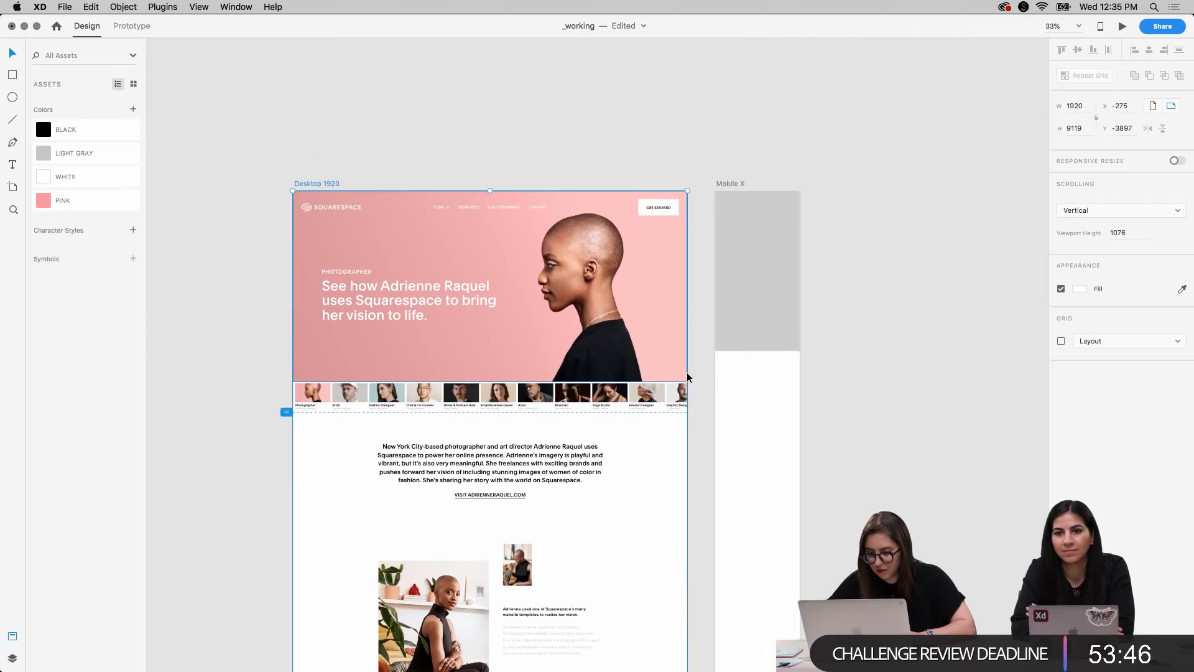
scroll(687, 372, "down", 2)
left_click(831, 255)
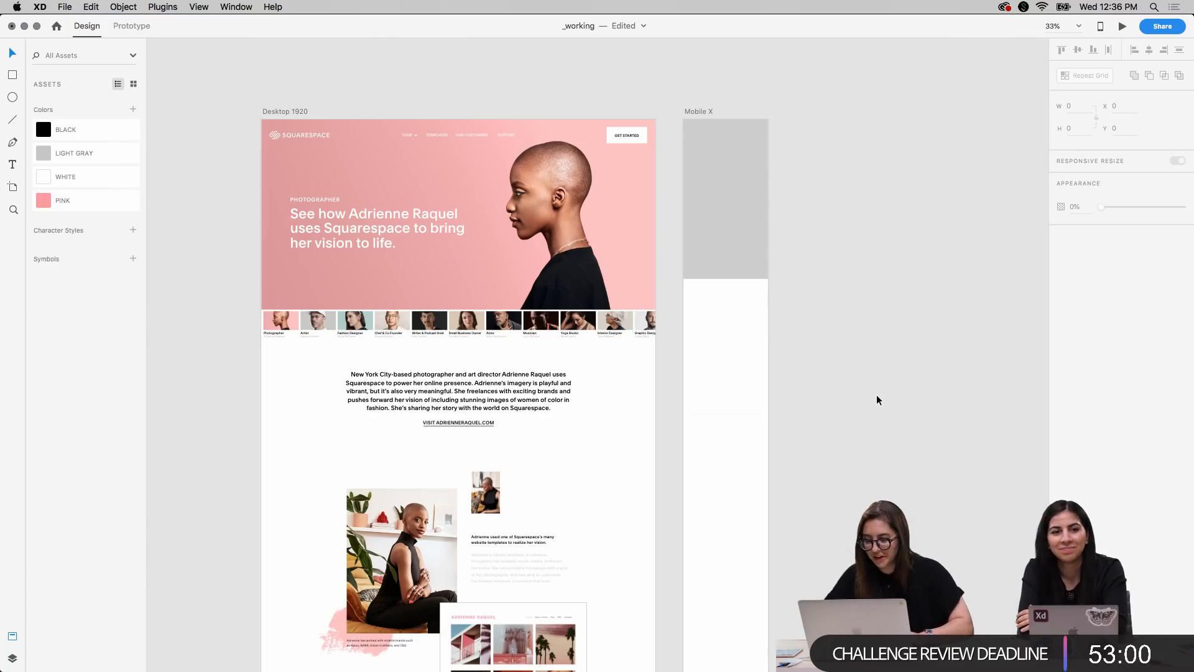
scroll(876, 396, "up", 3)
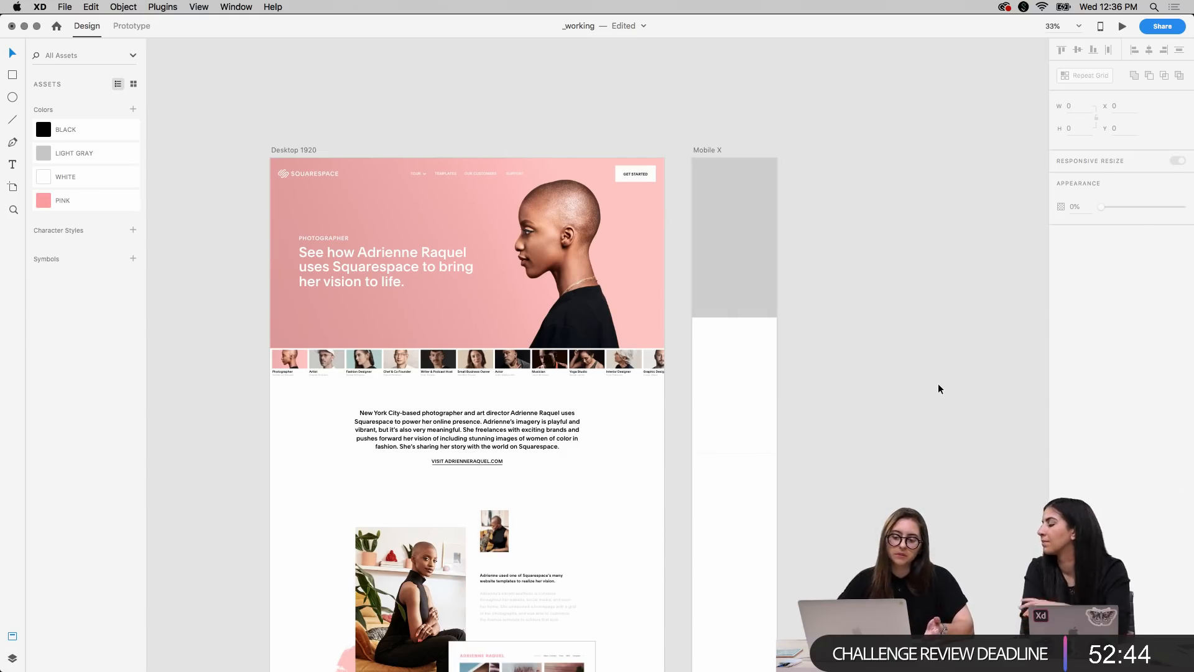
scroll(936, 382, "down", 2)
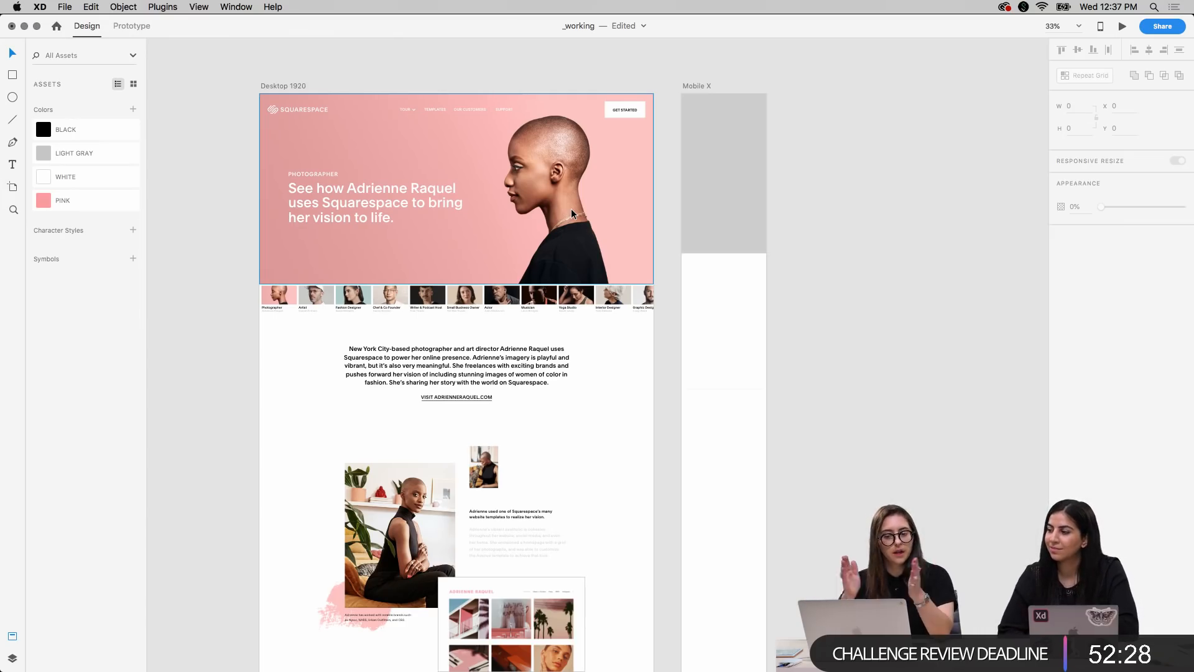
Switch to Chrome and bring up the live Squarespace Featured Customer page
key("ctrl+Up")
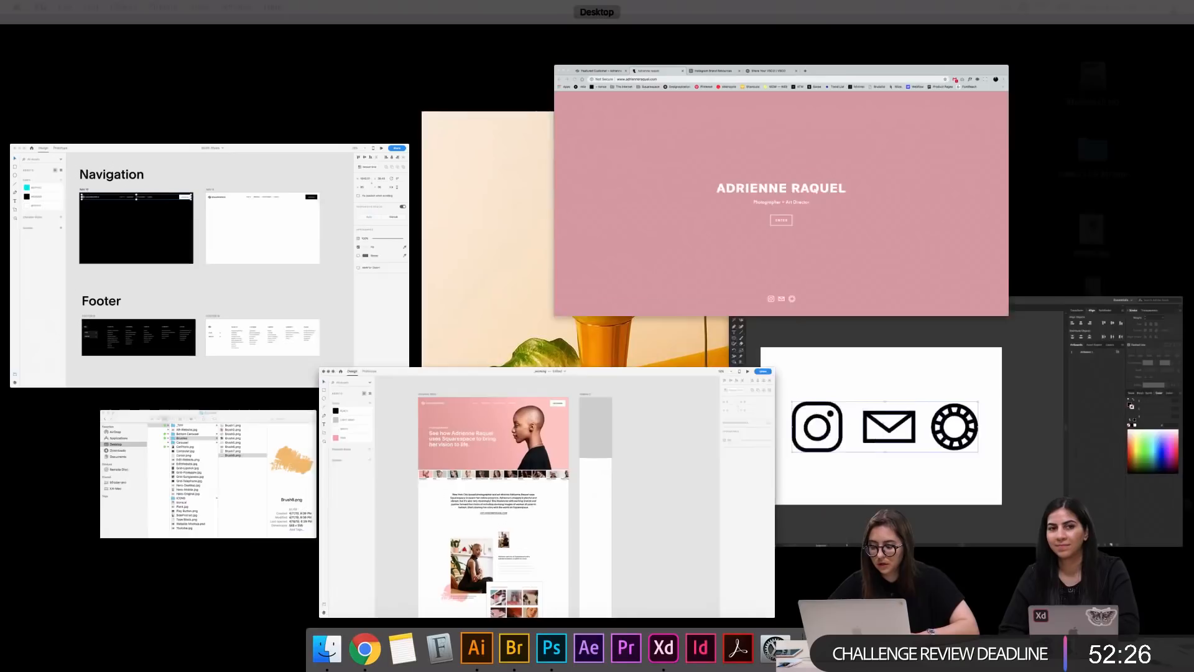
left_click(621, 195)
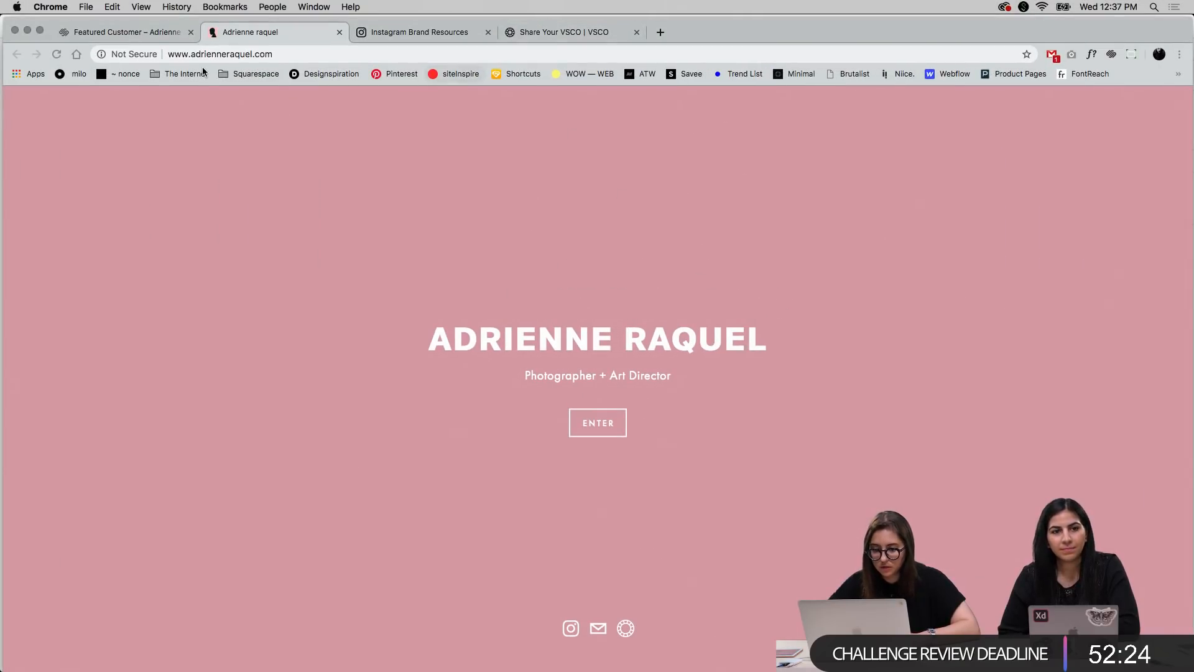
left_click(99, 38)
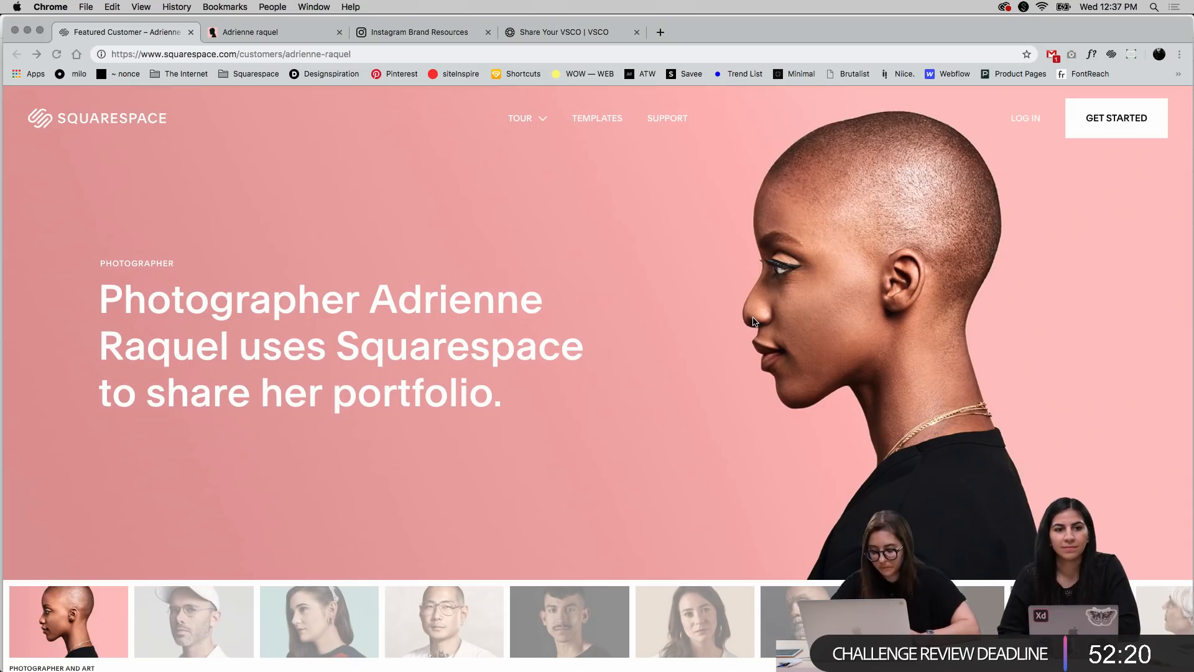
Look through the screen-size presets of the Window Resizer extension and close the list without choosing one
left_click_drag(1074, 40, 1070, 38)
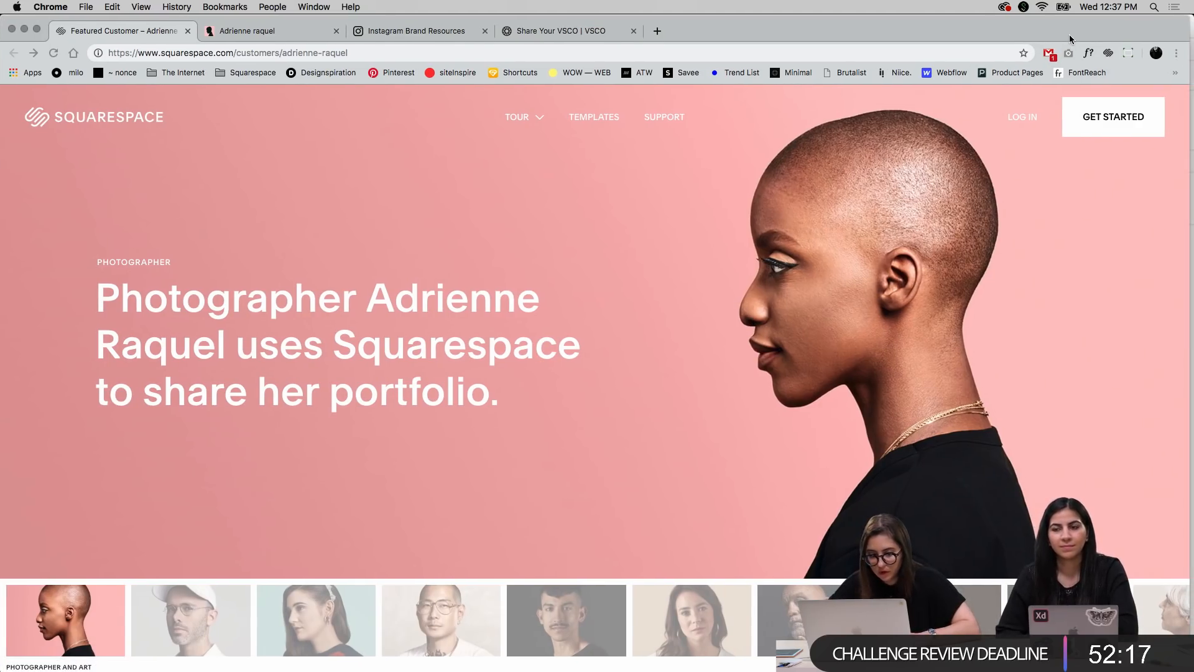
left_click(1129, 54)
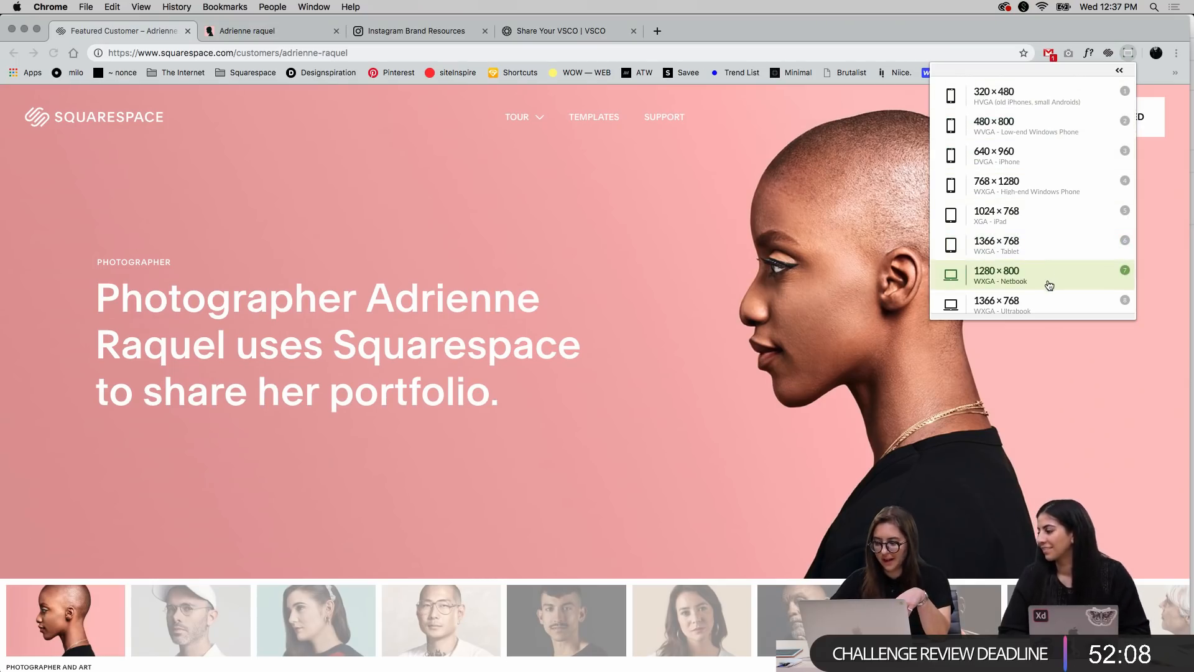
scroll(1043, 182, "down", 3)
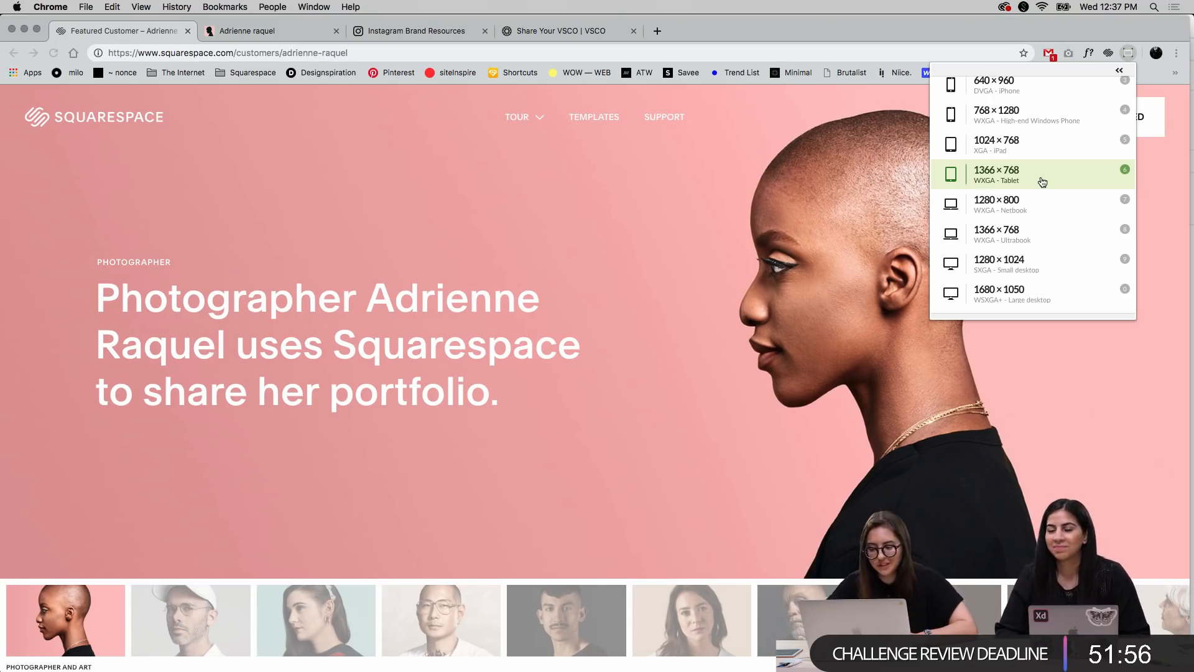
left_click(1128, 56)
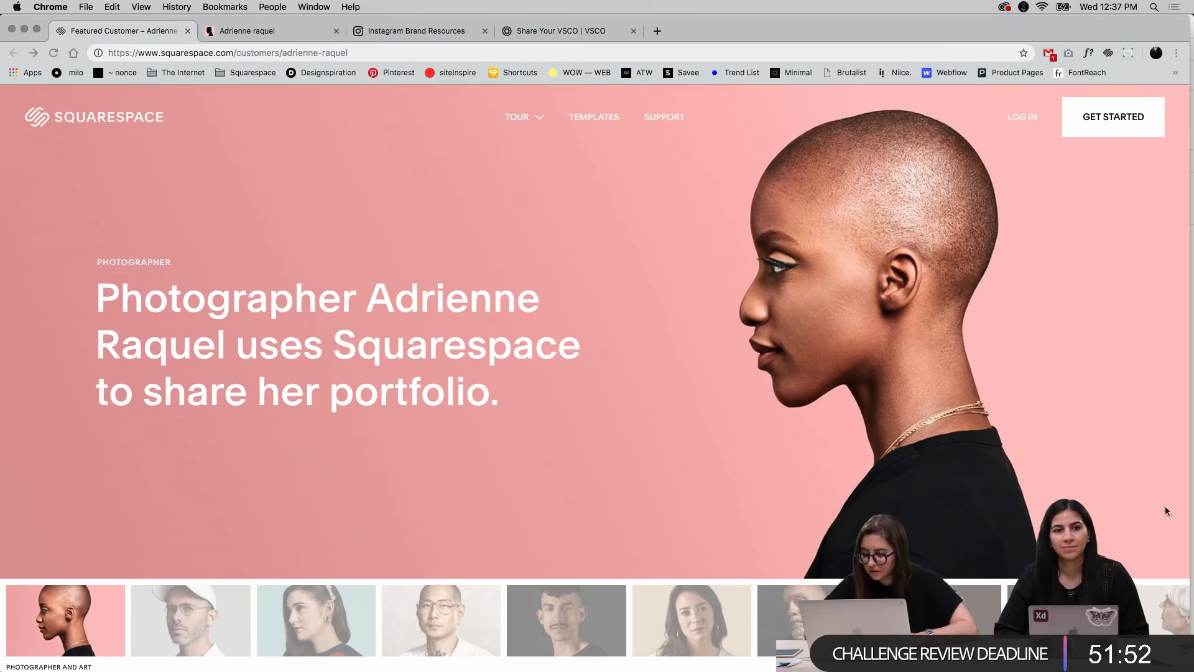
Move the Chrome window partly off-screen and resize it from its lower corner
key("ctrl+Up")
left_click(967, 289)
left_click_drag(1043, 34, 1008, 30)
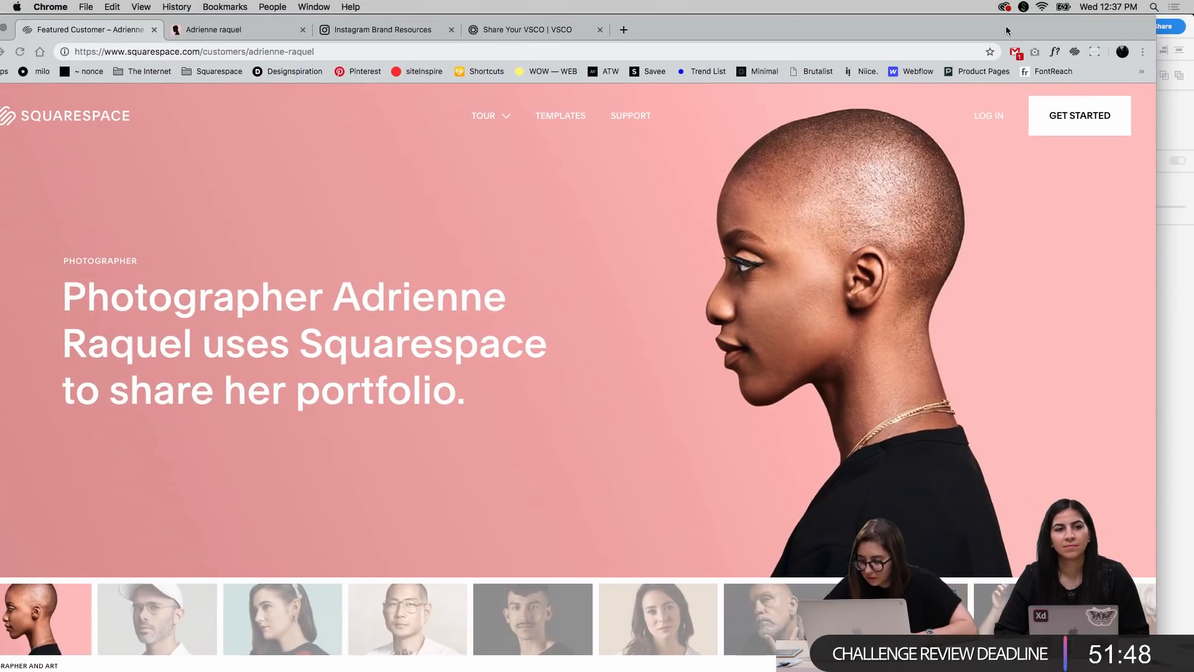
left_click_drag(1155, 670, 1137, 644)
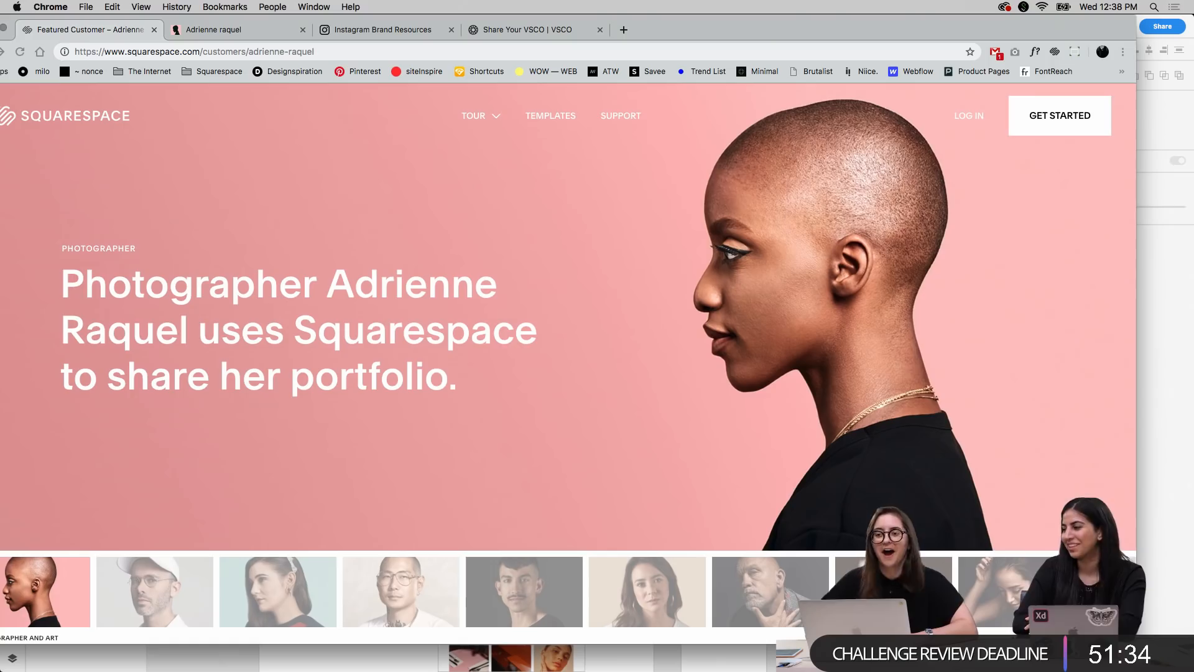
left_click_drag(911, 25, 527, 4)
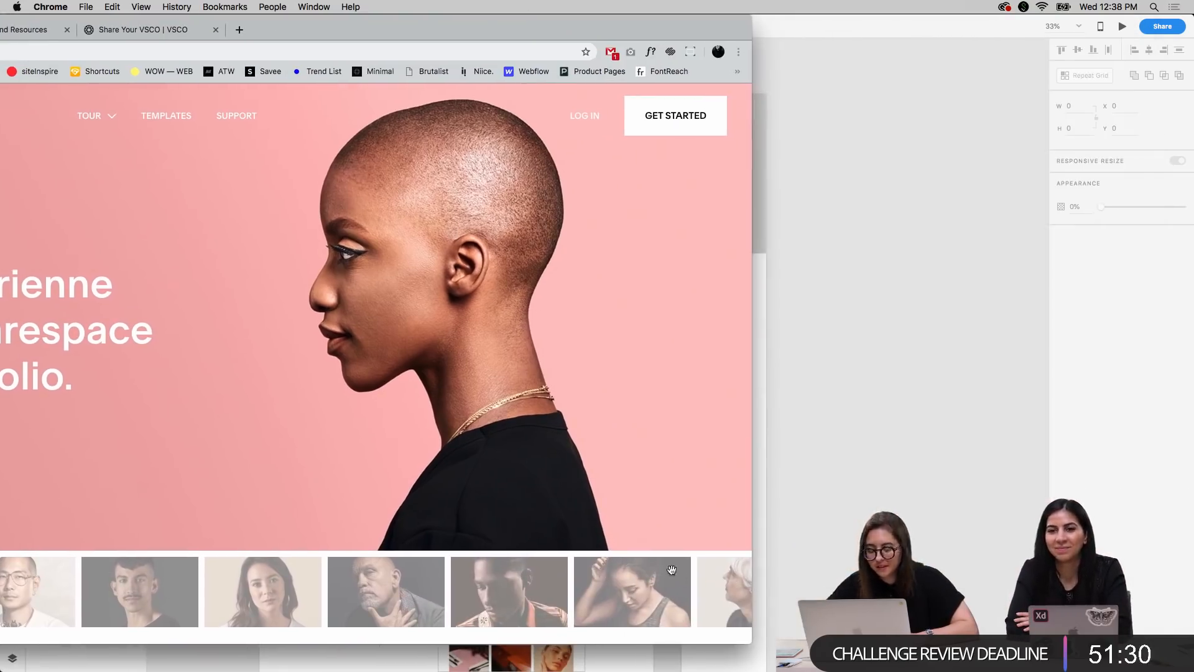
left_click_drag(750, 643, 1135, 664)
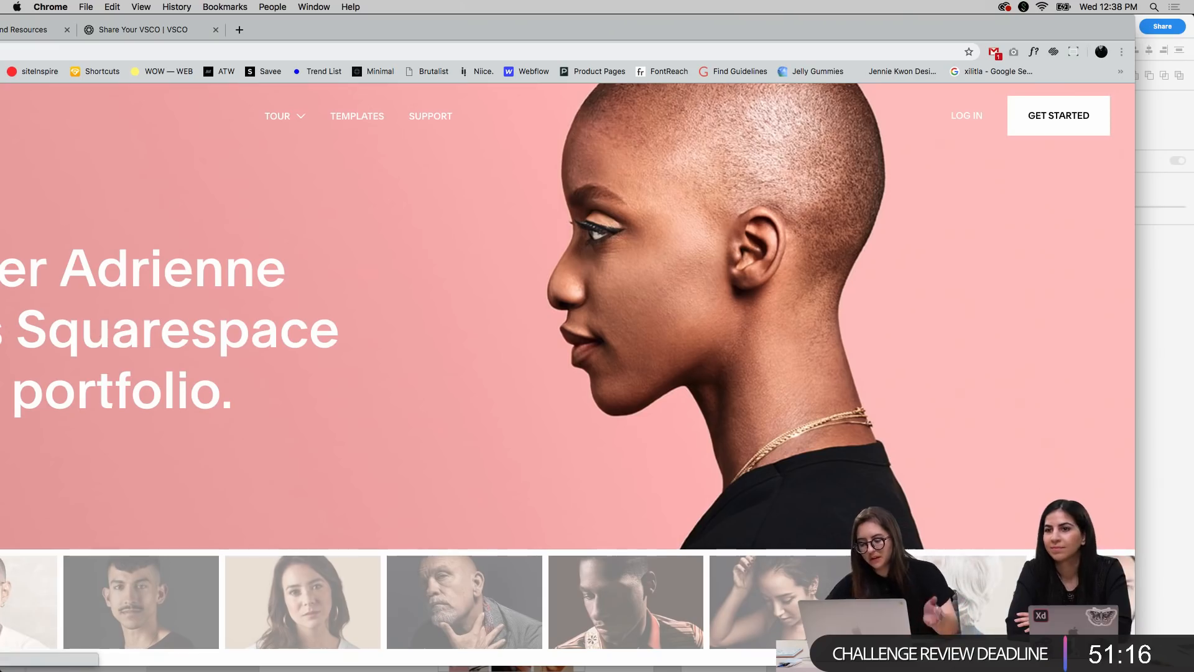
left_click_drag(1135, 665, 967, 670)
Narrow and shorten the Chrome window so it fits on the screen, and place it fully in view over the design
left_click_drag(524, 31, 652, 28)
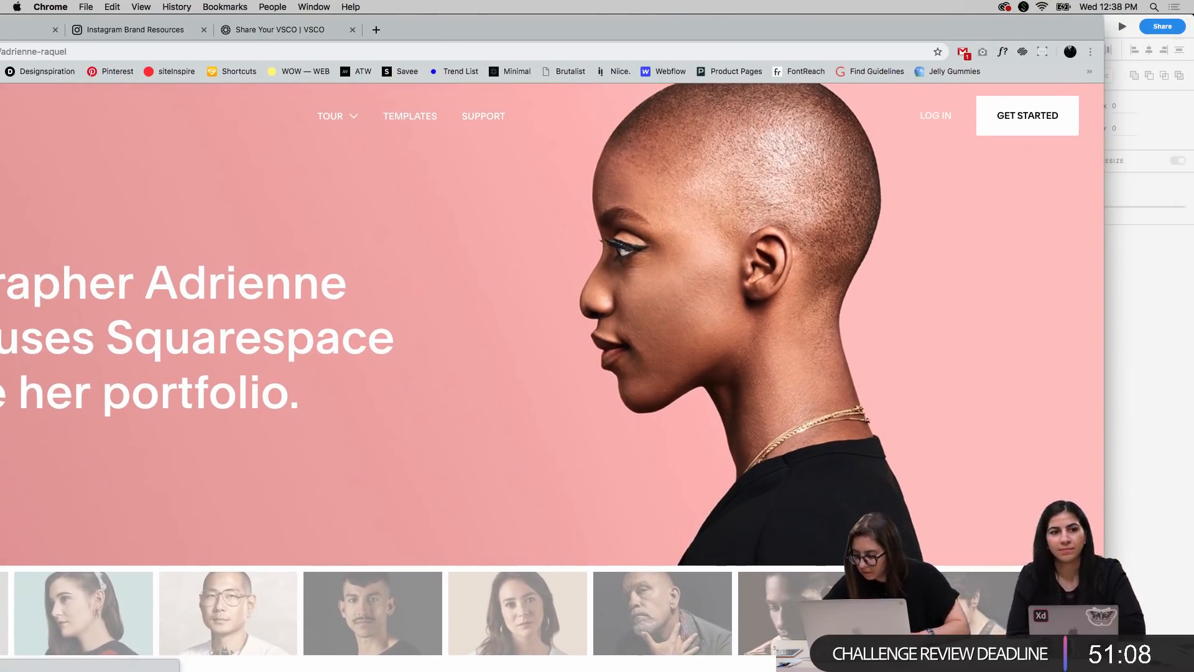
mouse_move(834, 670)
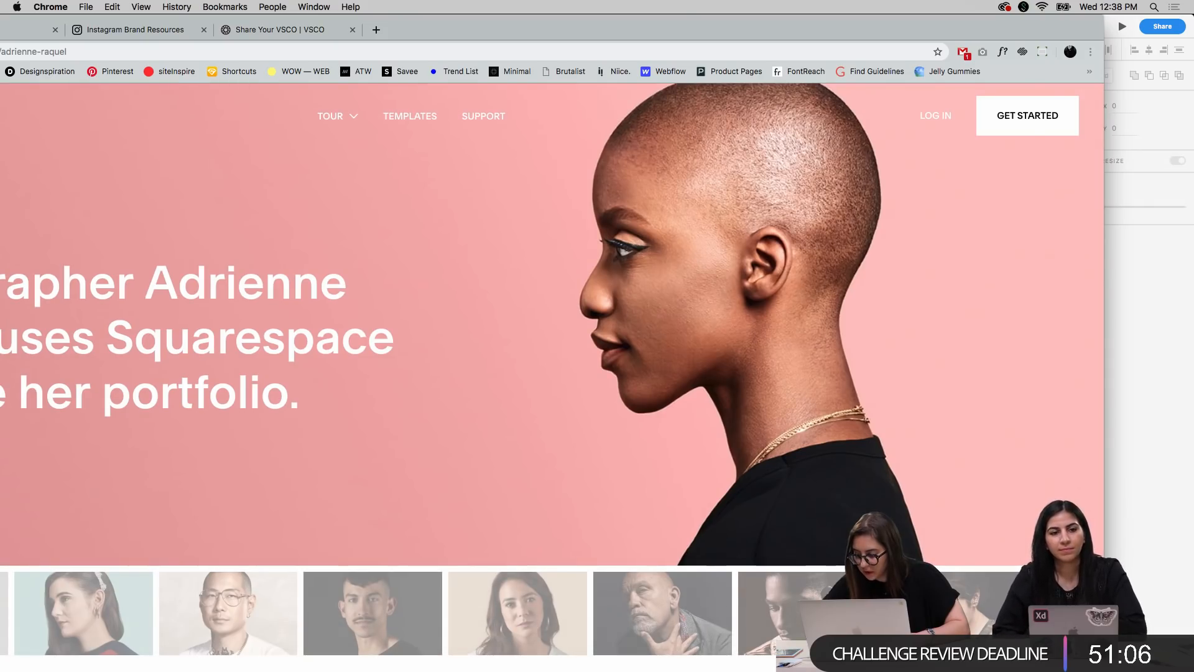
left_click_drag(1104, 622, 1003, 622)
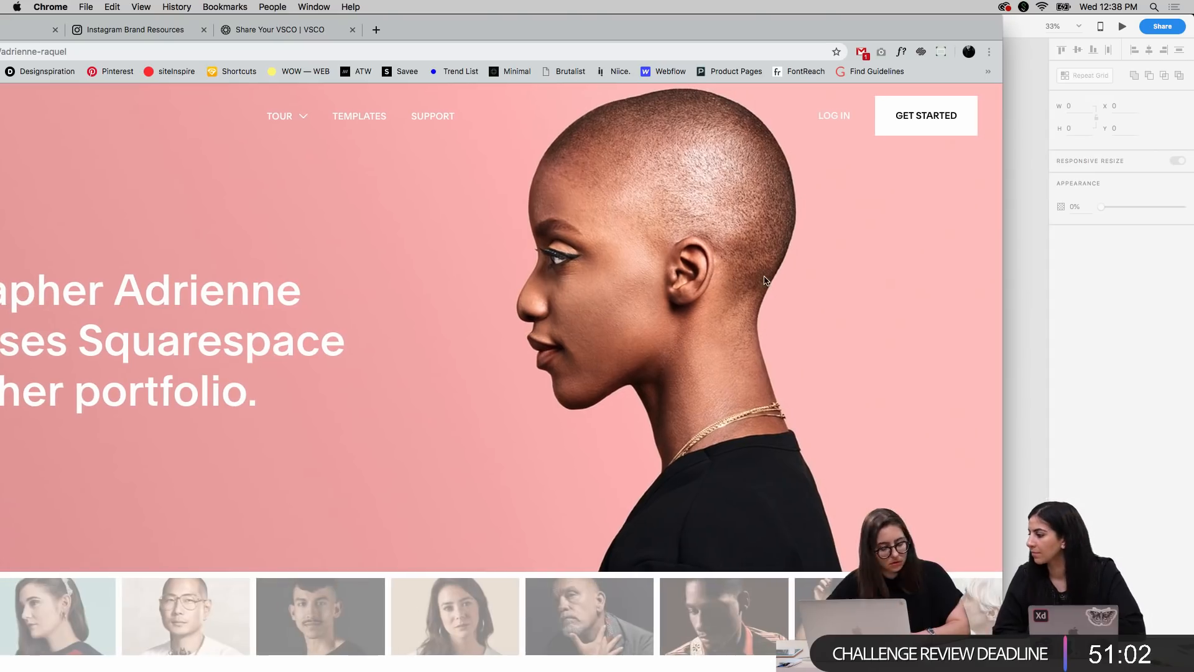
left_click_drag(542, 30, 676, 30)
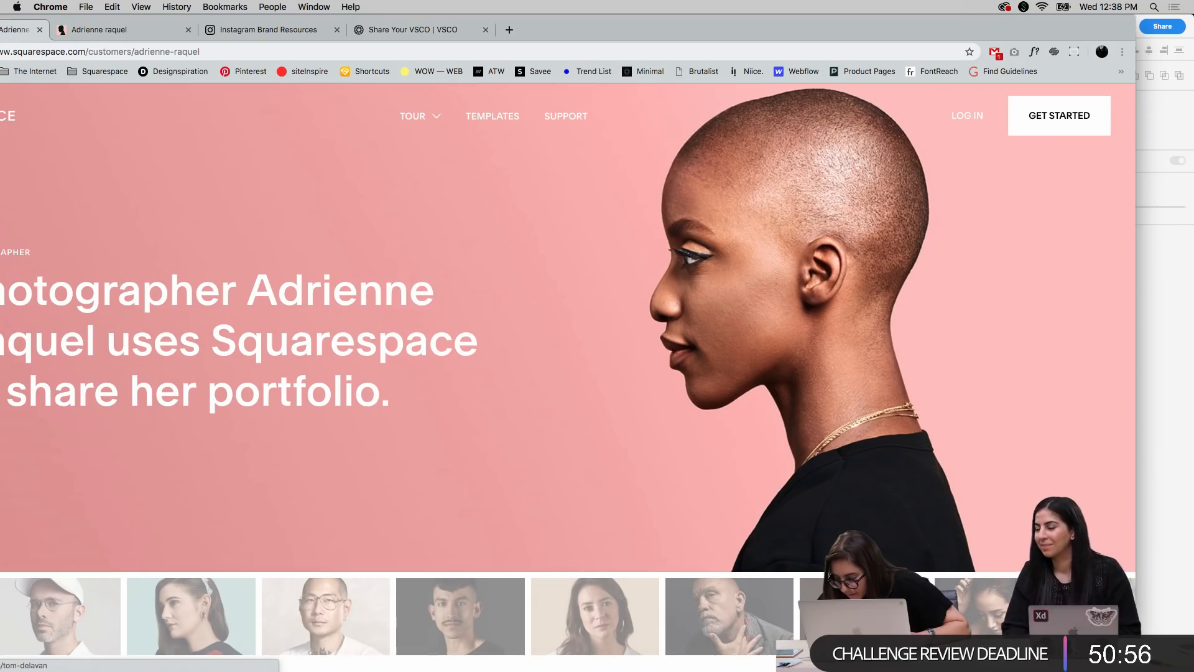
left_click_drag(1136, 610, 1019, 609)
left_click_drag(1019, 669, 898, 619)
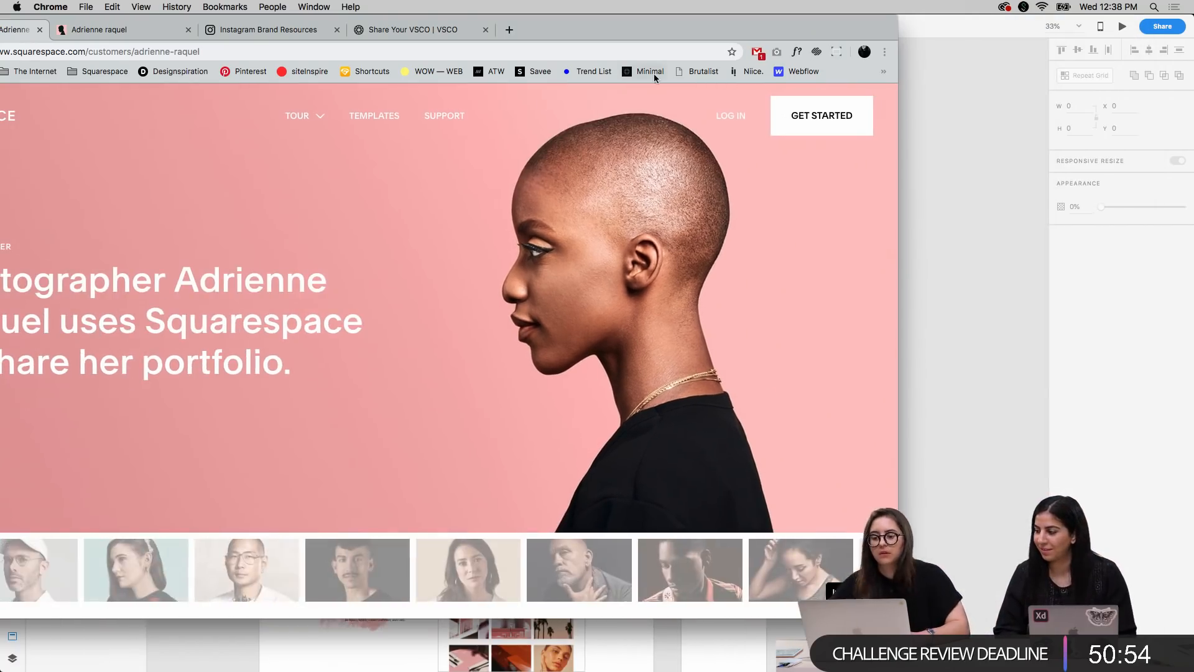
left_click_drag(597, 30, 822, 49)
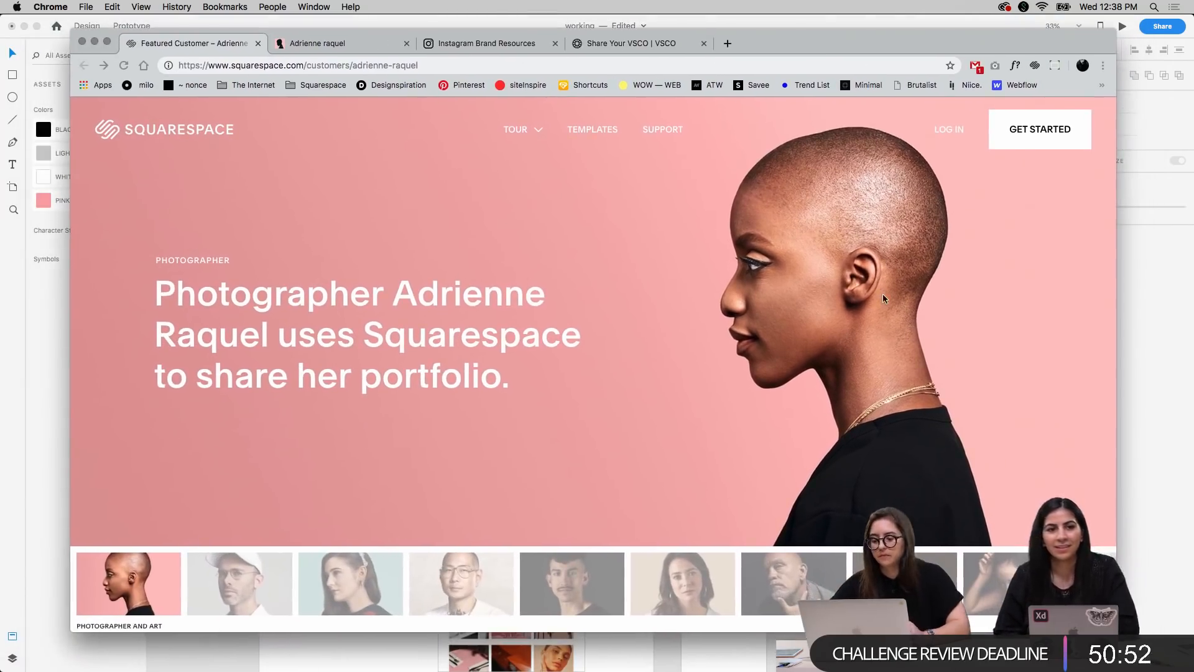
Examine the live page from the hero through the customer thumbnail strip to the introductory paragraph
scroll(888, 405, "down", 3)
scroll(888, 405, "down", 5)
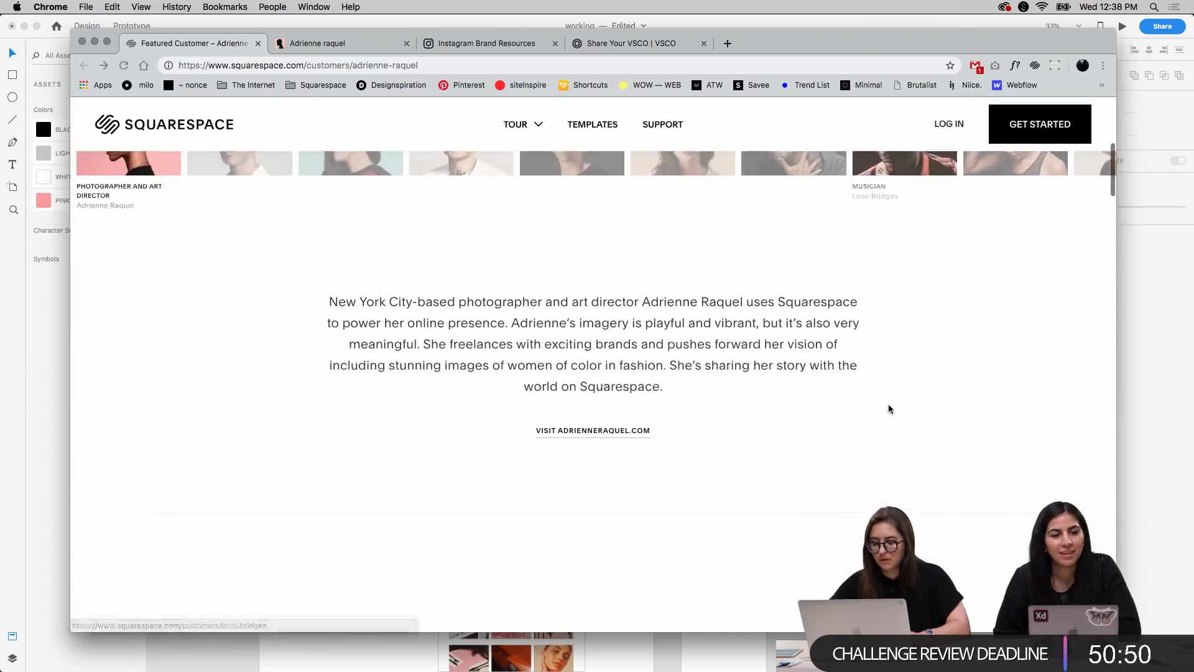
scroll(890, 409, "down", 5)
scroll(890, 409, "up", 10)
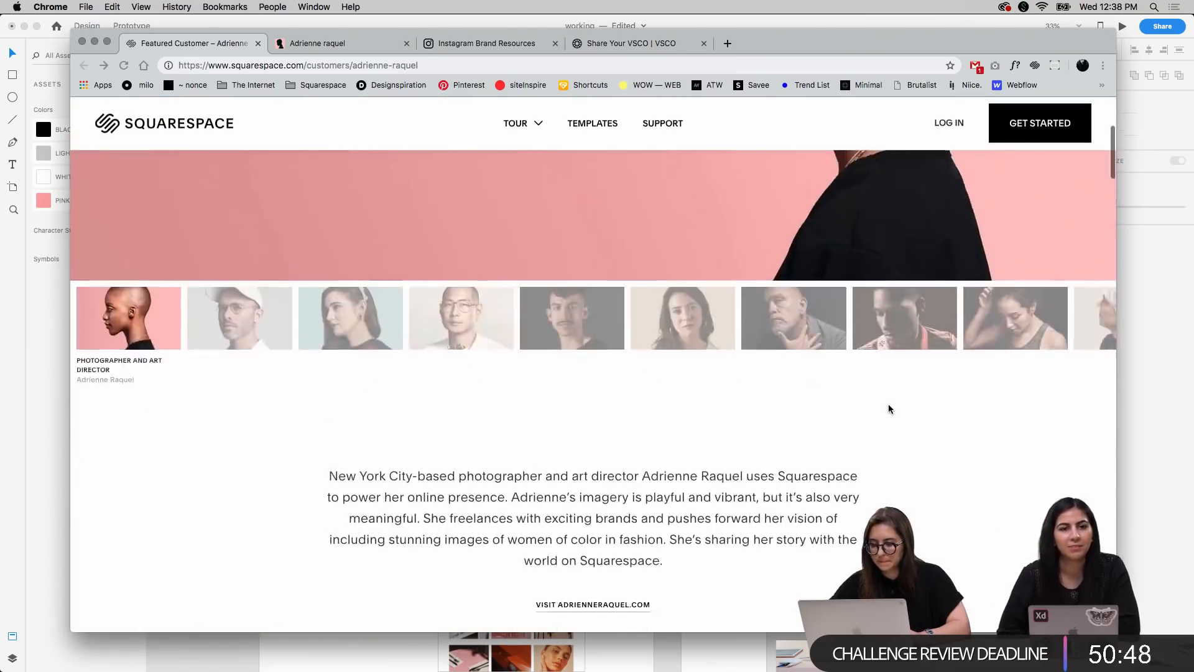
scroll(890, 408, "down", 5)
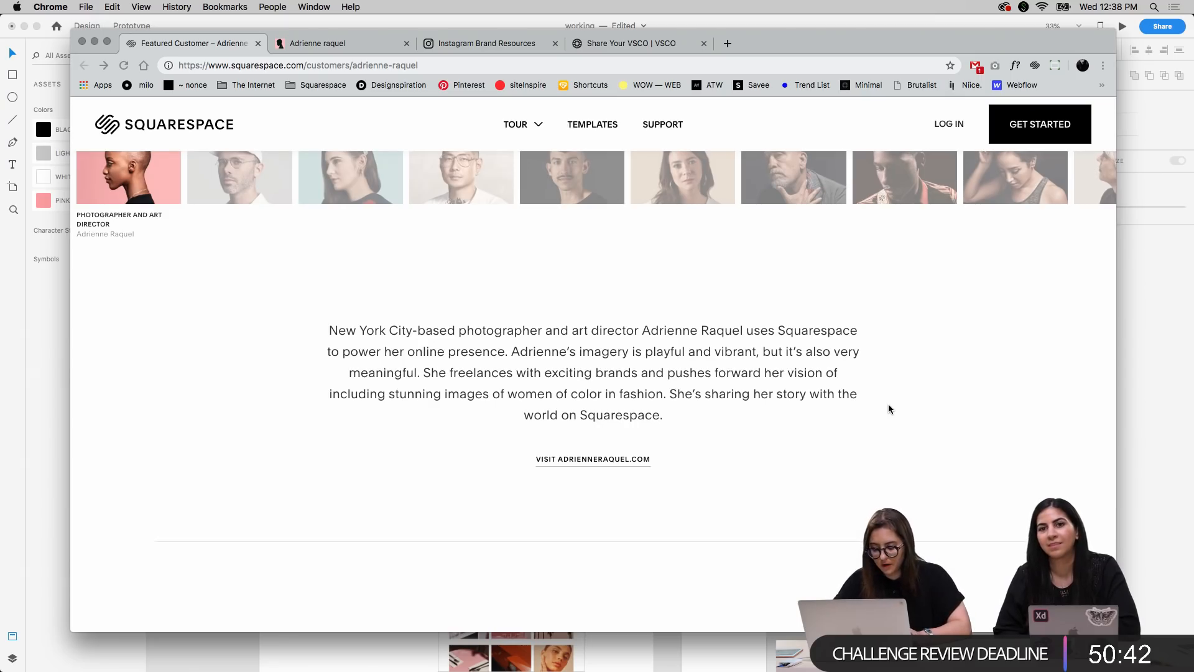
Open the developer tools for the page, show its Elements markup, and turn on device emulation
key("super+alt+i")
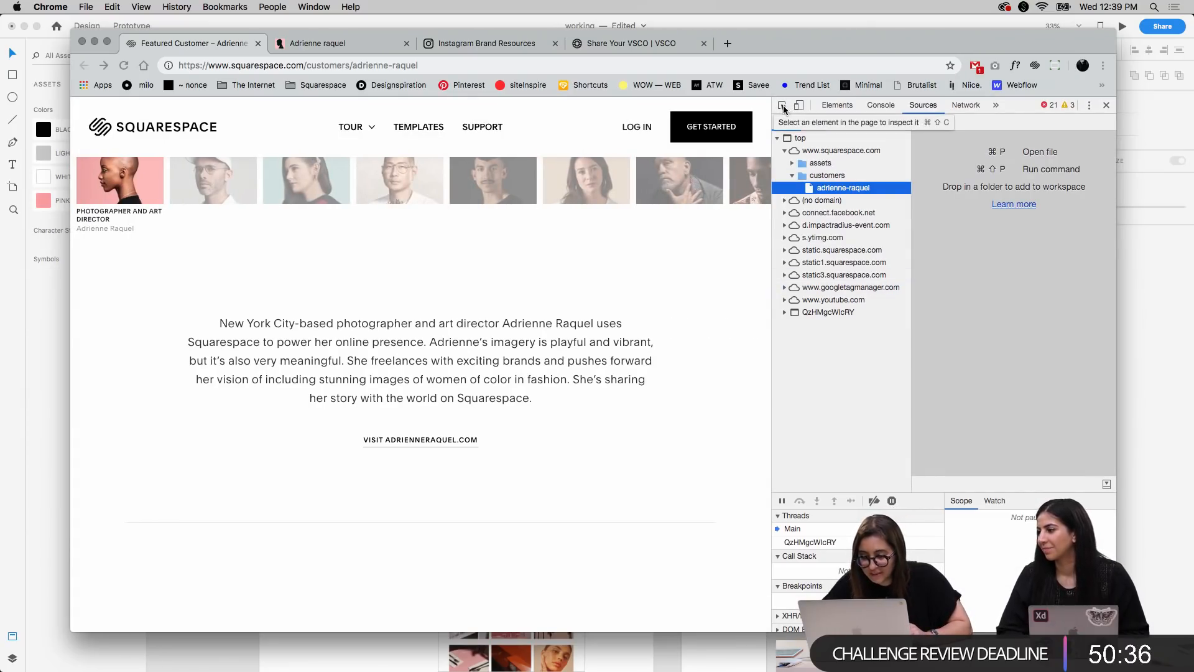
scroll(643, 337, "up", 6)
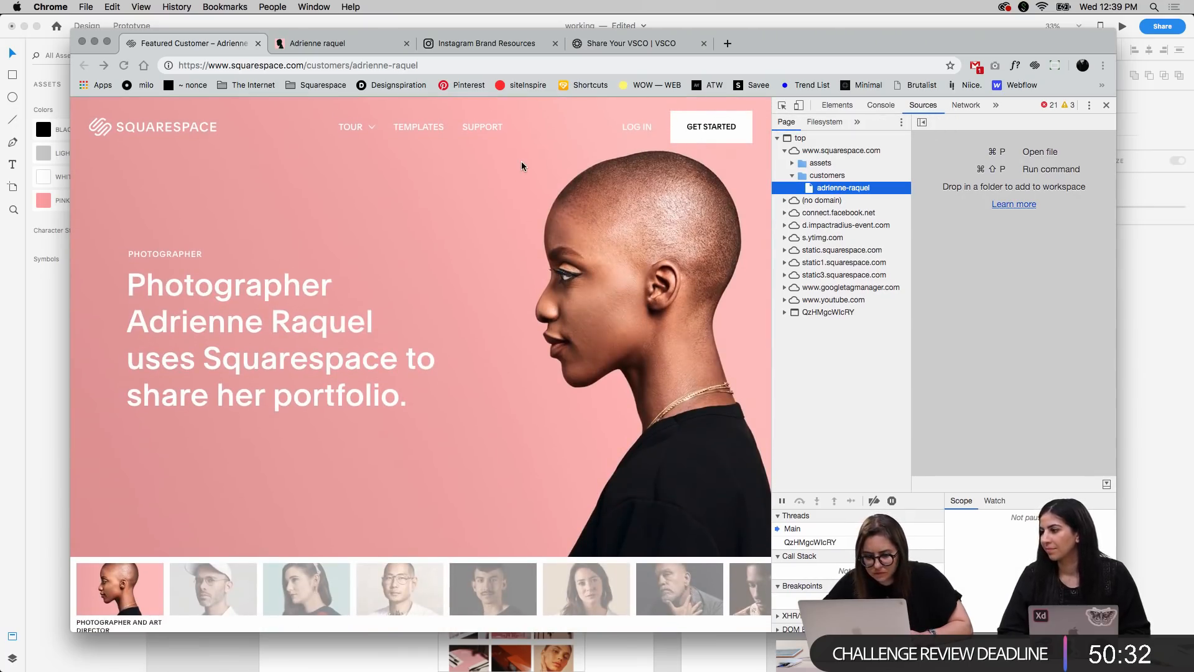
left_click(783, 109)
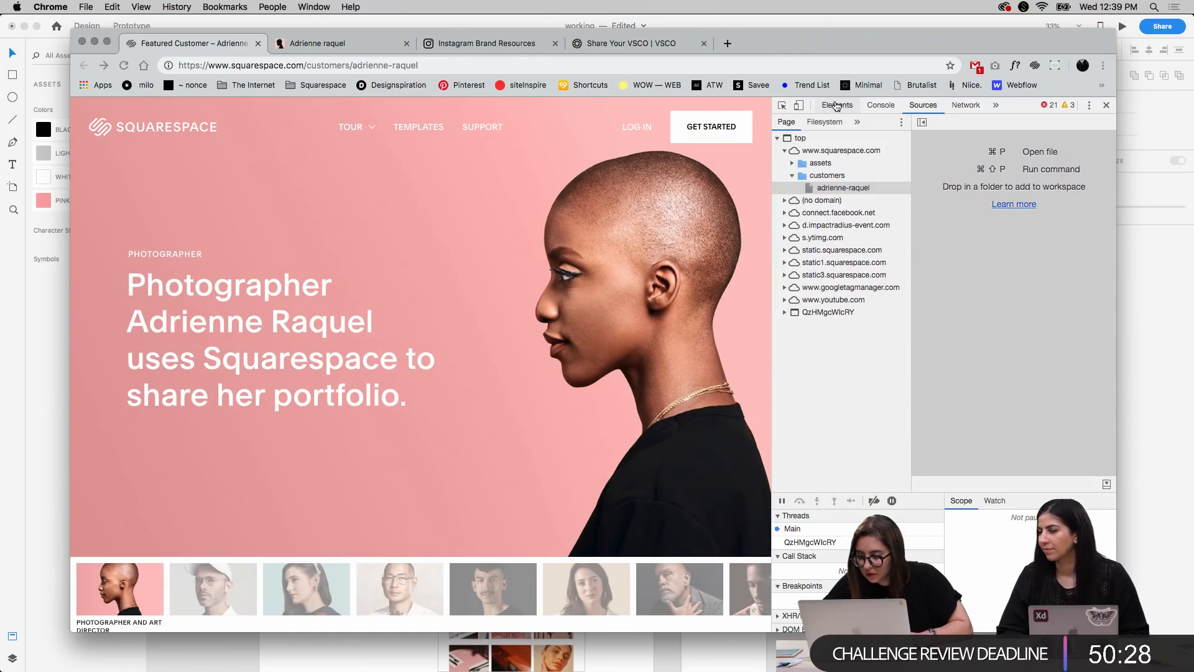
left_click(837, 105)
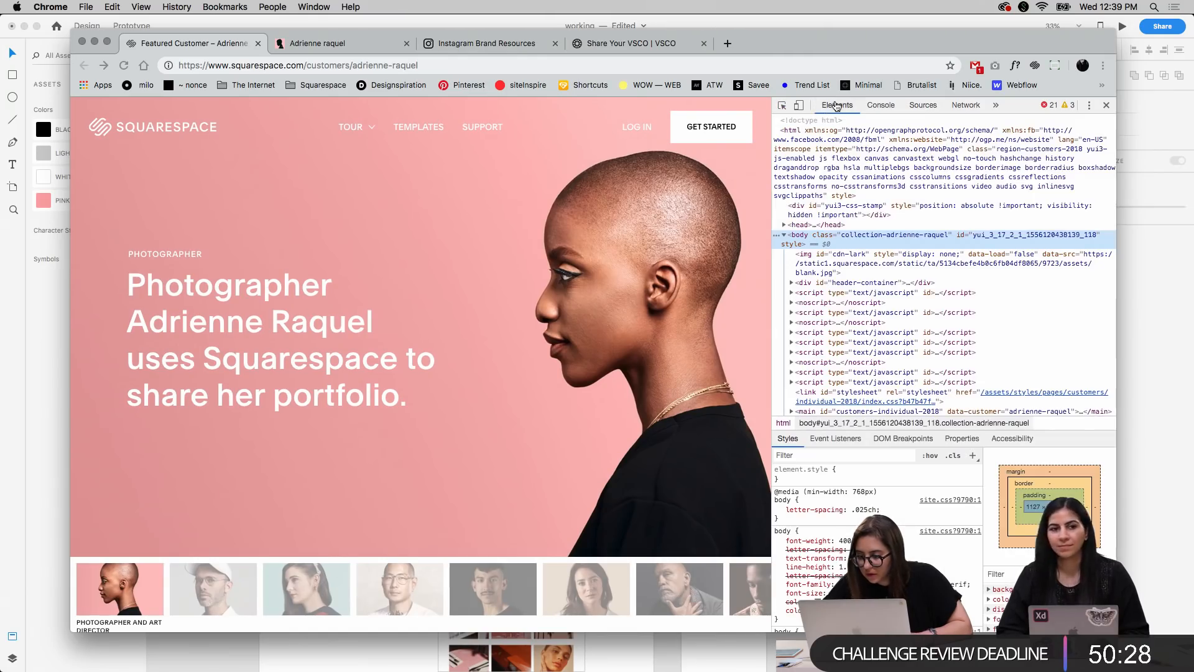
left_click(799, 106)
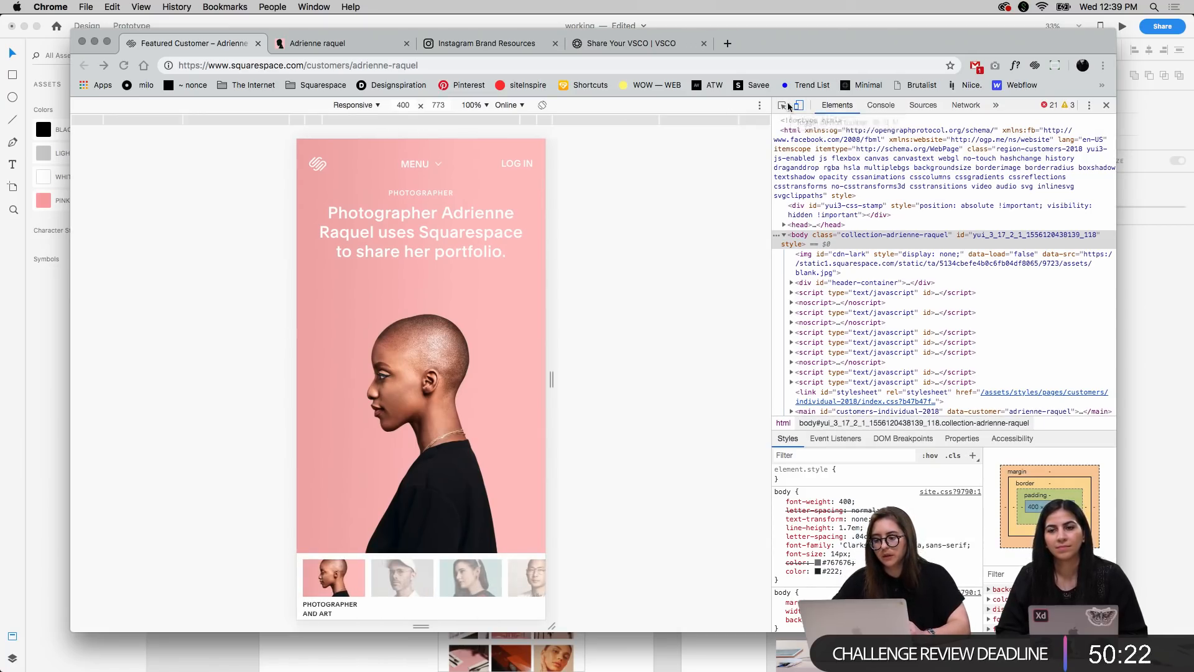
Set the emulated device for the live page to iPhone X
left_click(354, 106)
left_click(357, 119)
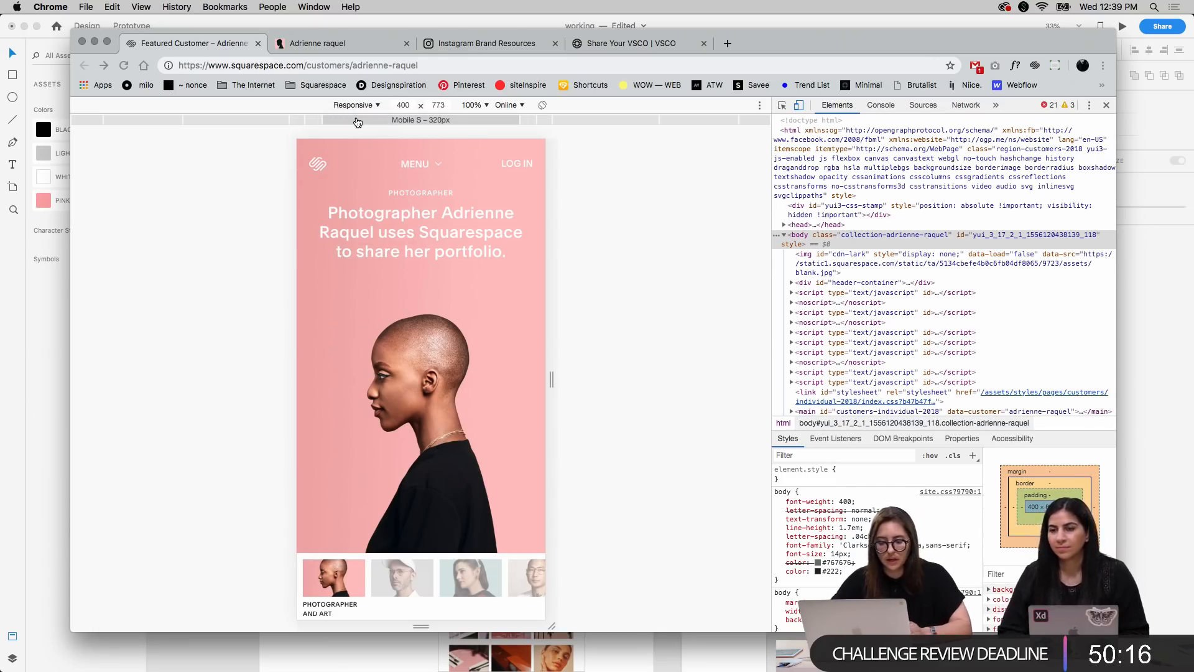
left_click(350, 106)
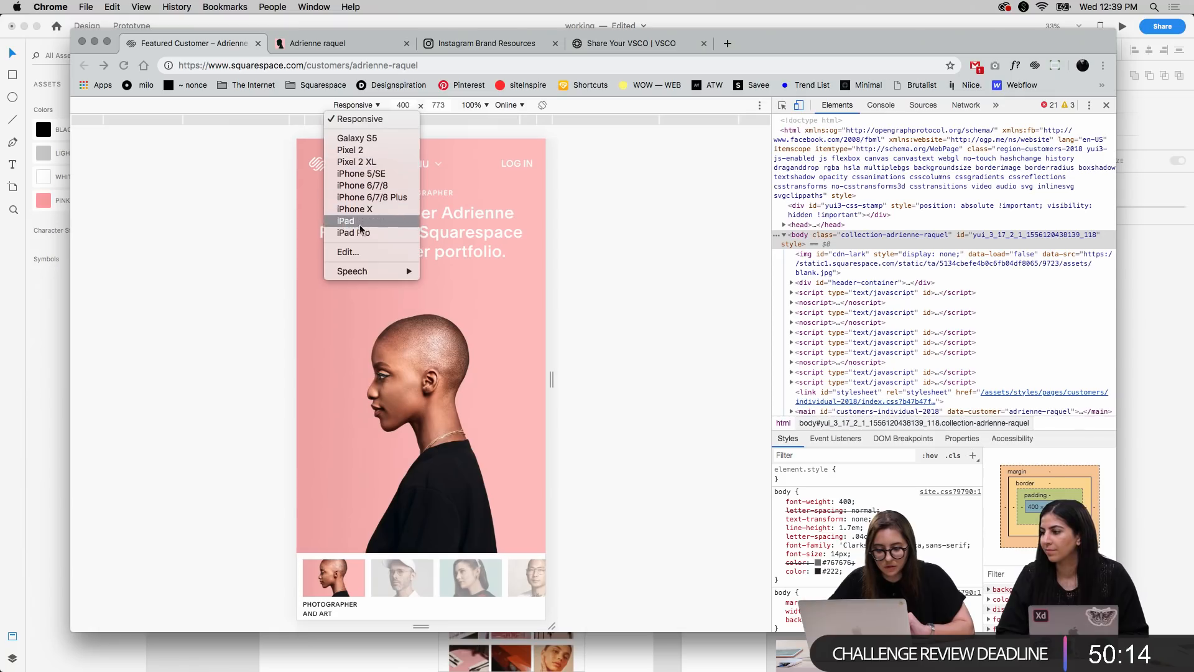
left_click(366, 209)
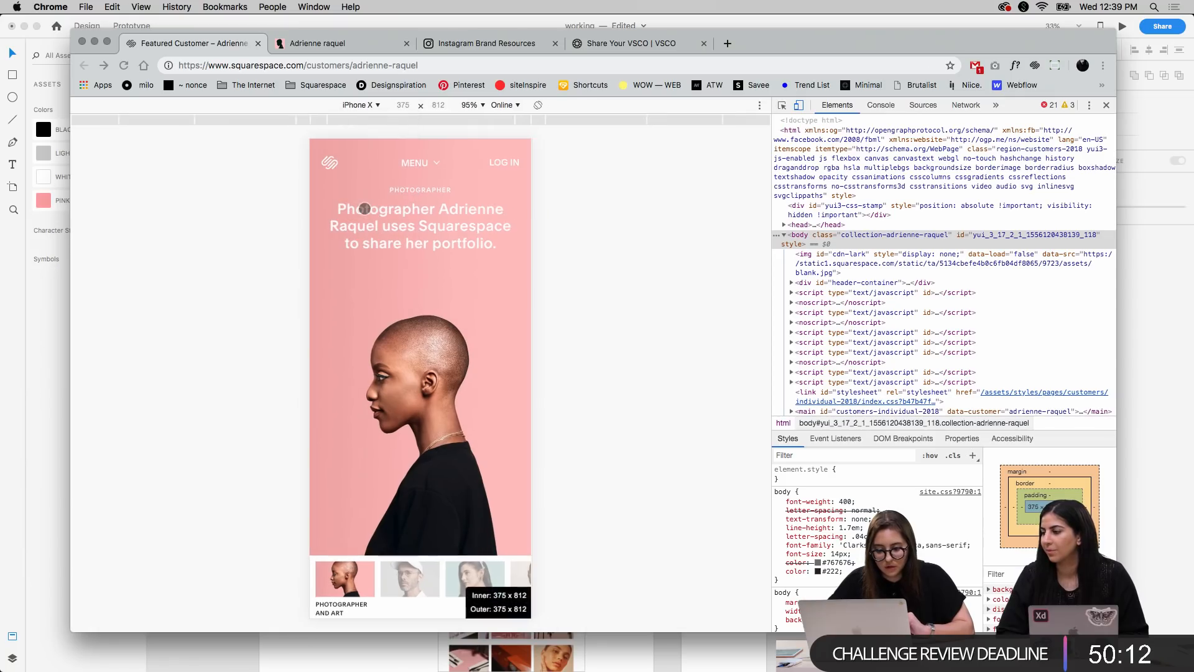
Preview the page in the iPhone 5/SE and iPad device presets, and return to the iPhone X preset
left_click(362, 108)
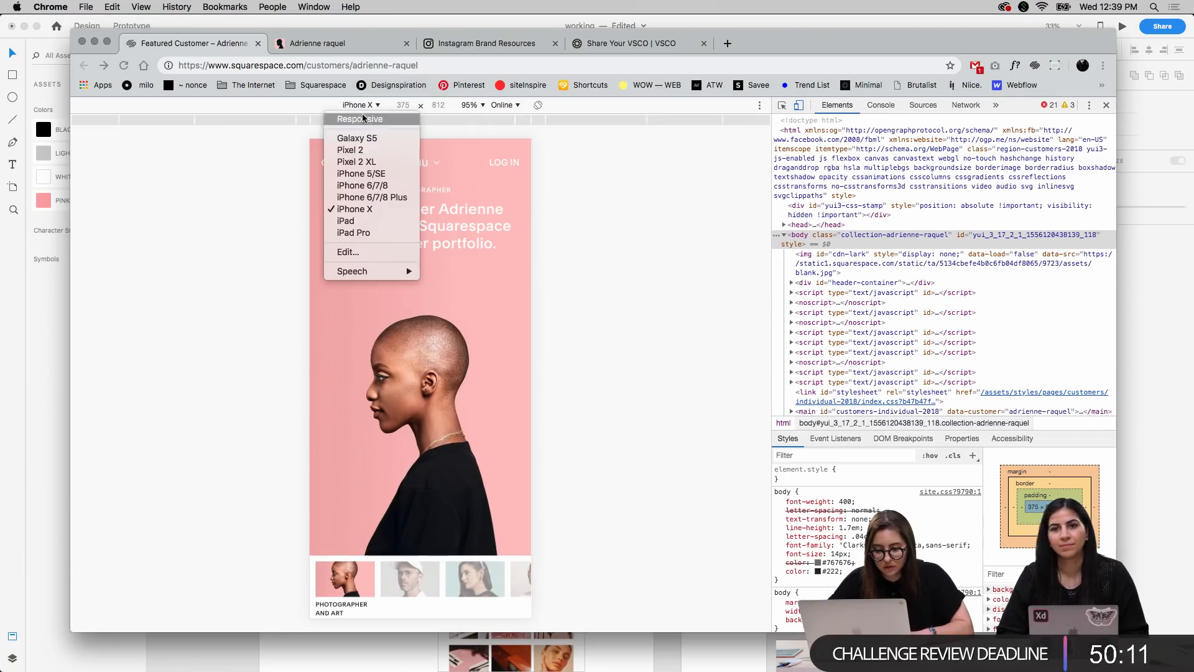
left_click(365, 175)
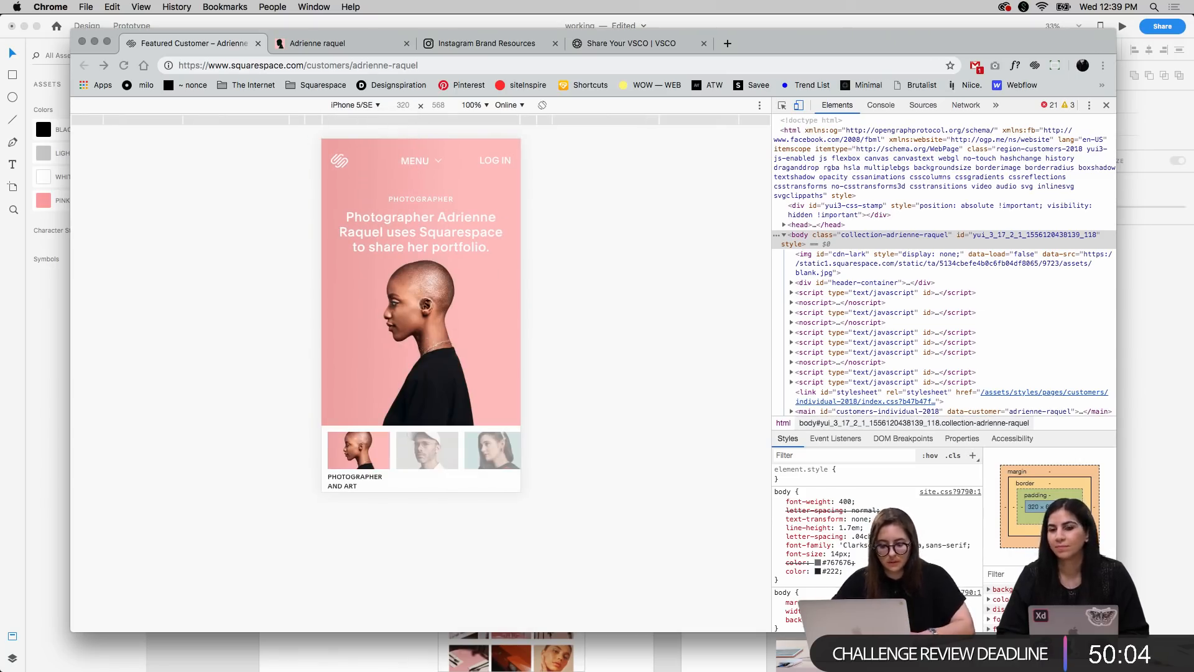
left_click(359, 106)
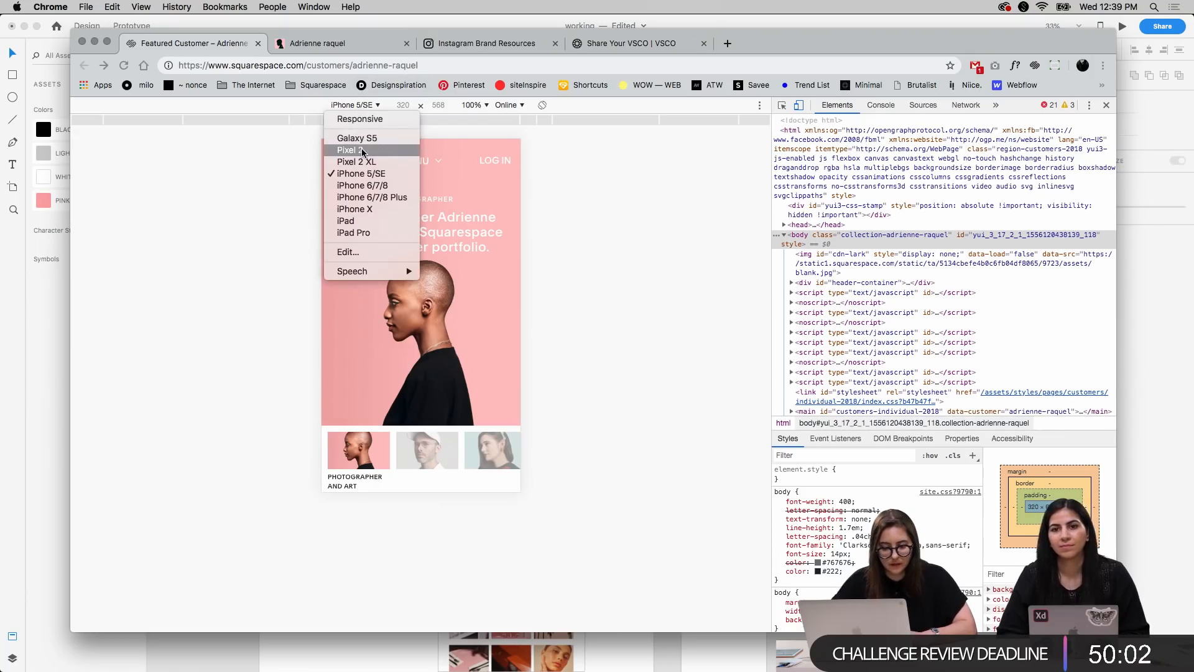
left_click(364, 223)
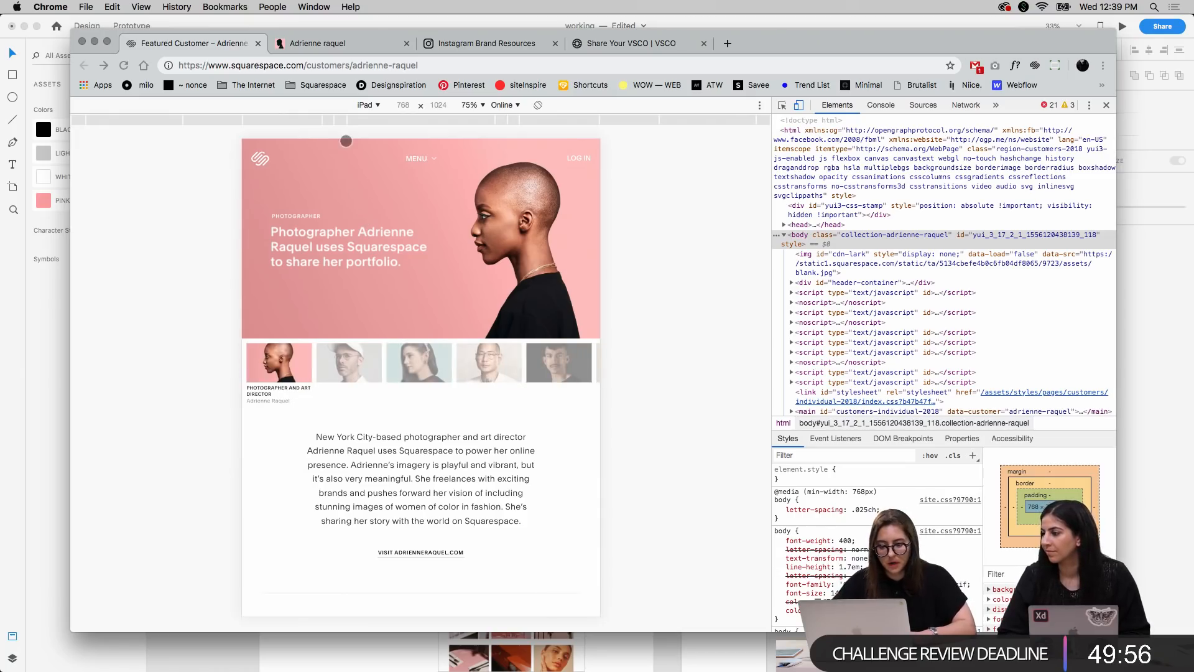
left_click(367, 107)
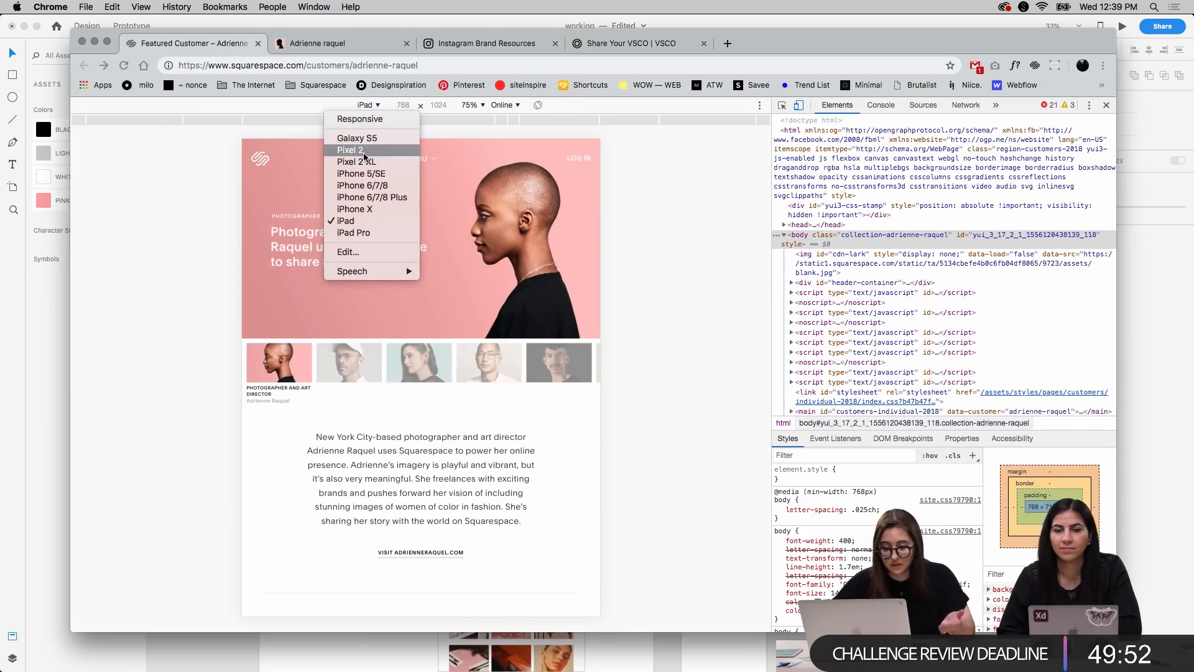
left_click(377, 209)
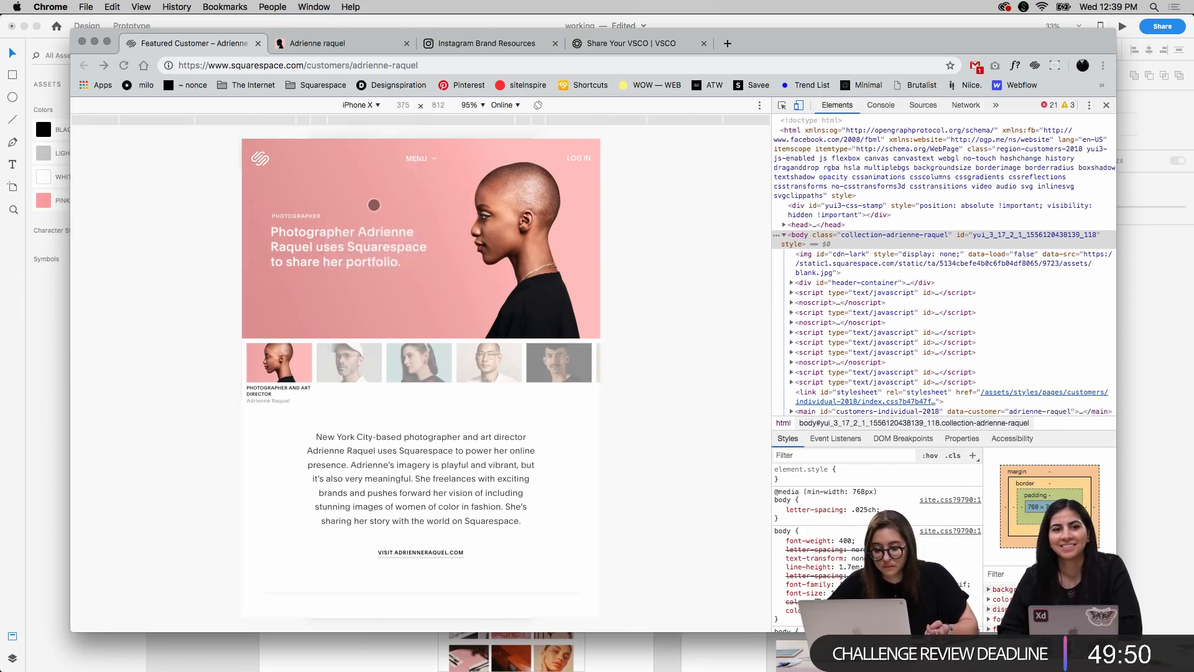
Inspect the text styles of the grey body paragraph under the website template headline in the mobile view
scroll(391, 355, "down", 10)
scroll(392, 355, "down", 10)
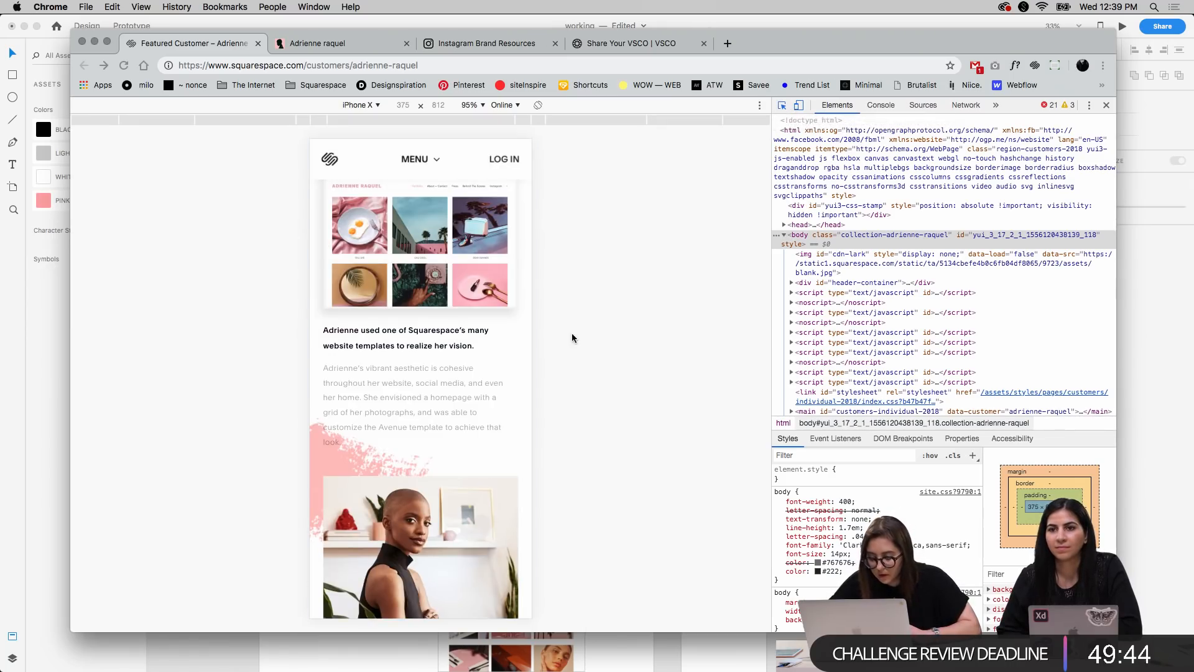
left_click(434, 400)
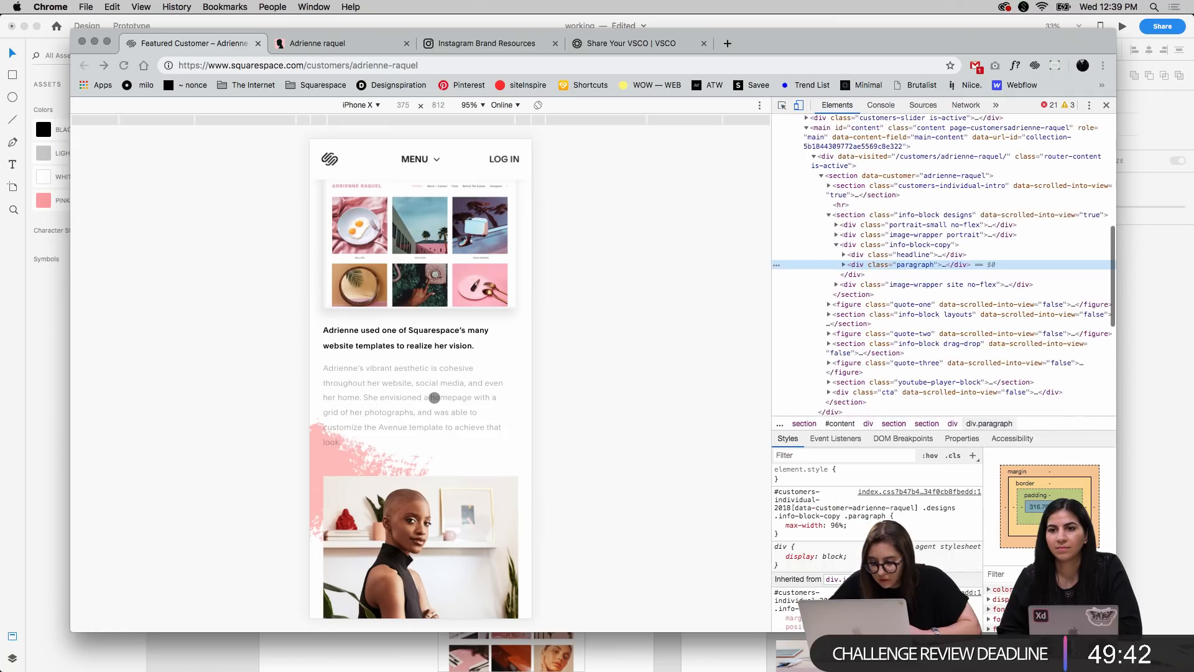
scroll(809, 510, "down", 5)
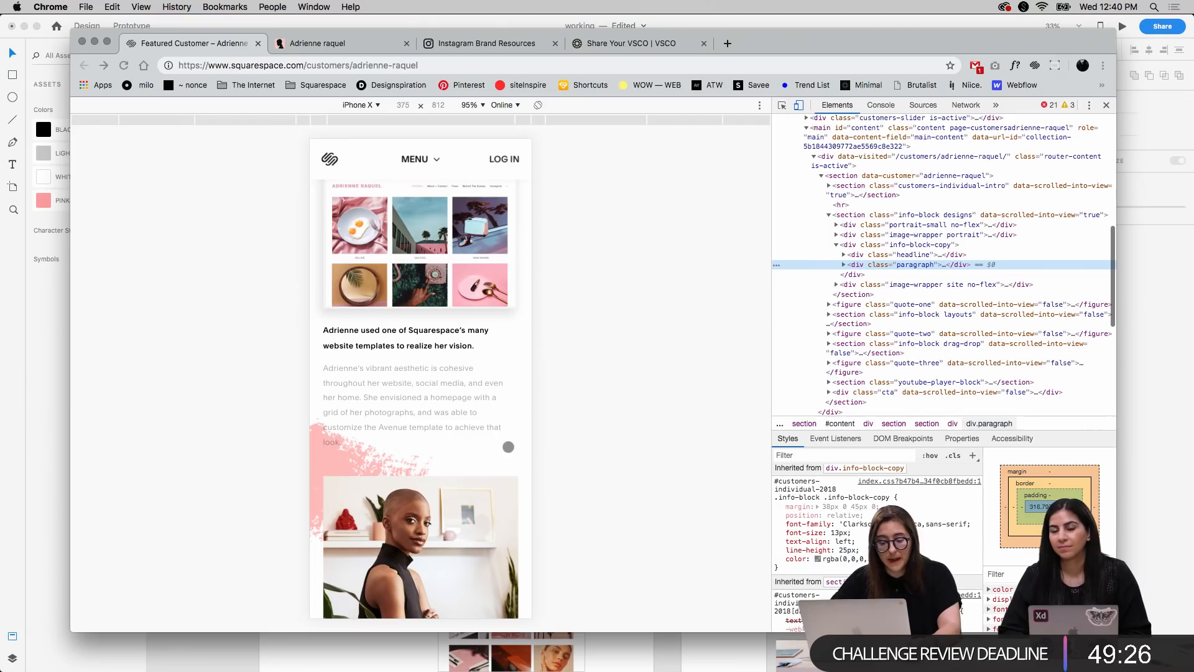
Inspect the caption below the large seated portrait to read its text styles
scroll(472, 422, "down", 10)
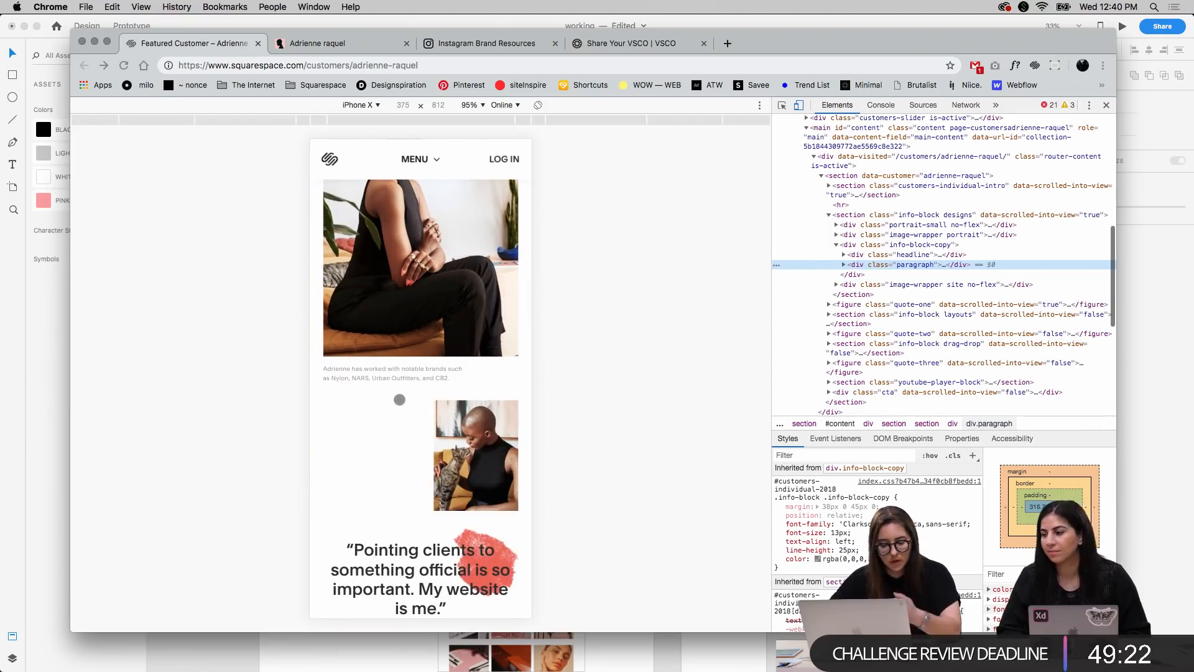
key("super+shift+c")
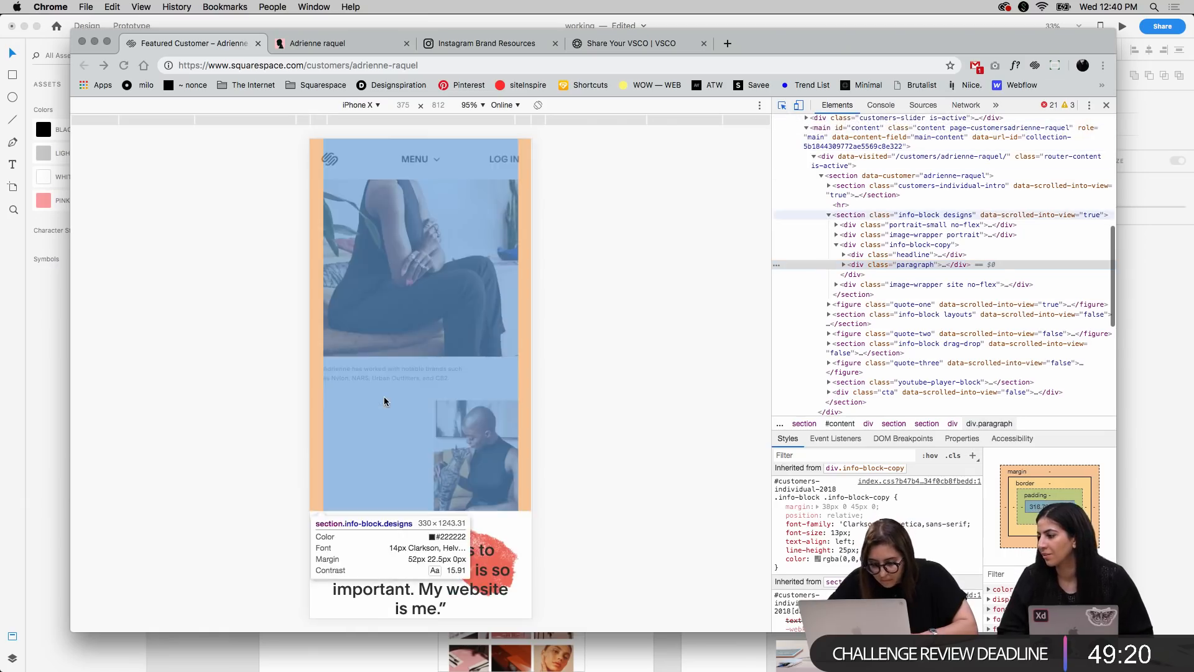
left_click(377, 374)
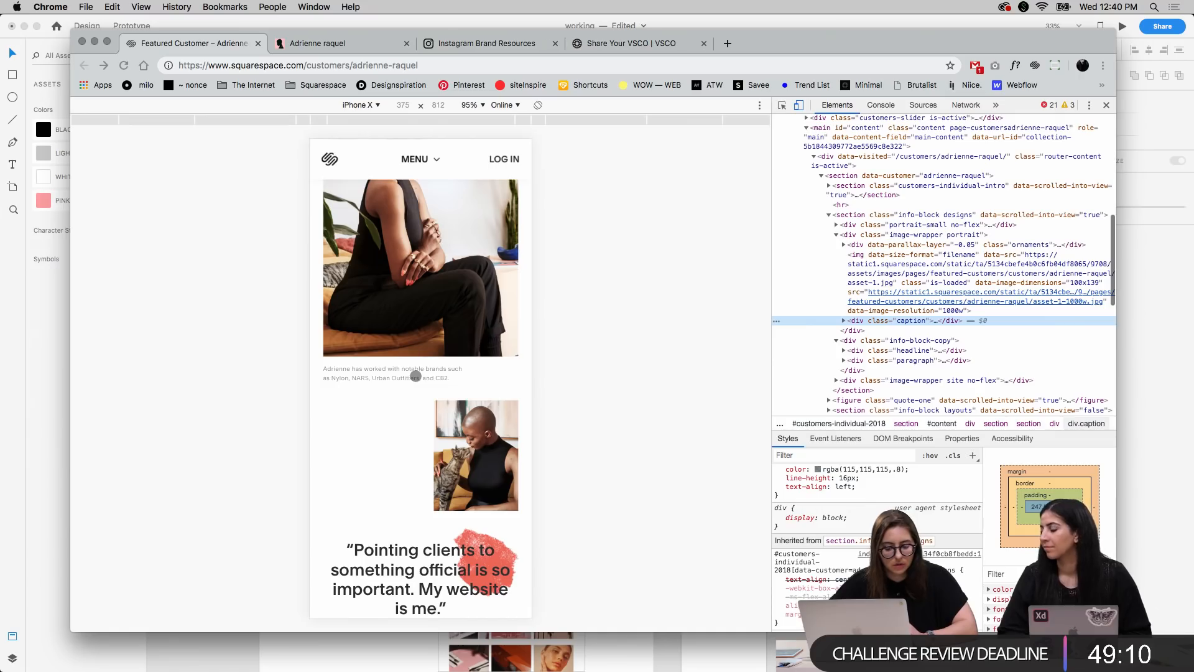
Review the mobile layout from the portrait section back to the hero, including the thumbnail strip and introductory paragraph
scroll(415, 375, "up", 10)
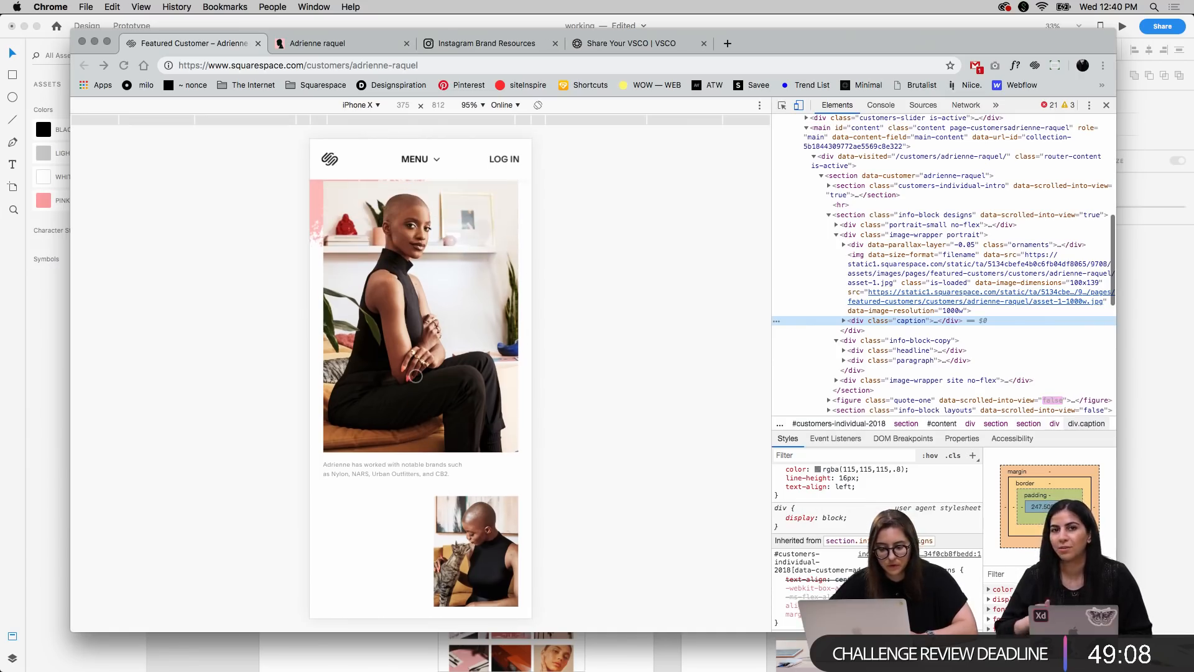
scroll(416, 375, "up", 10)
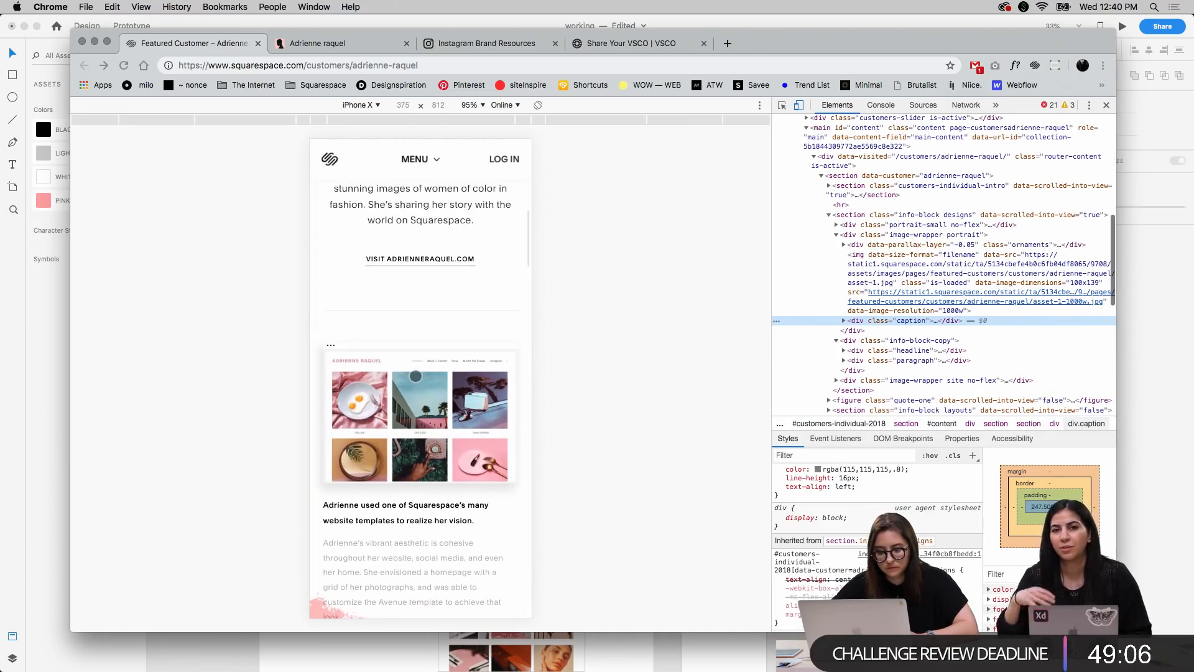
scroll(415, 375, "up", 5)
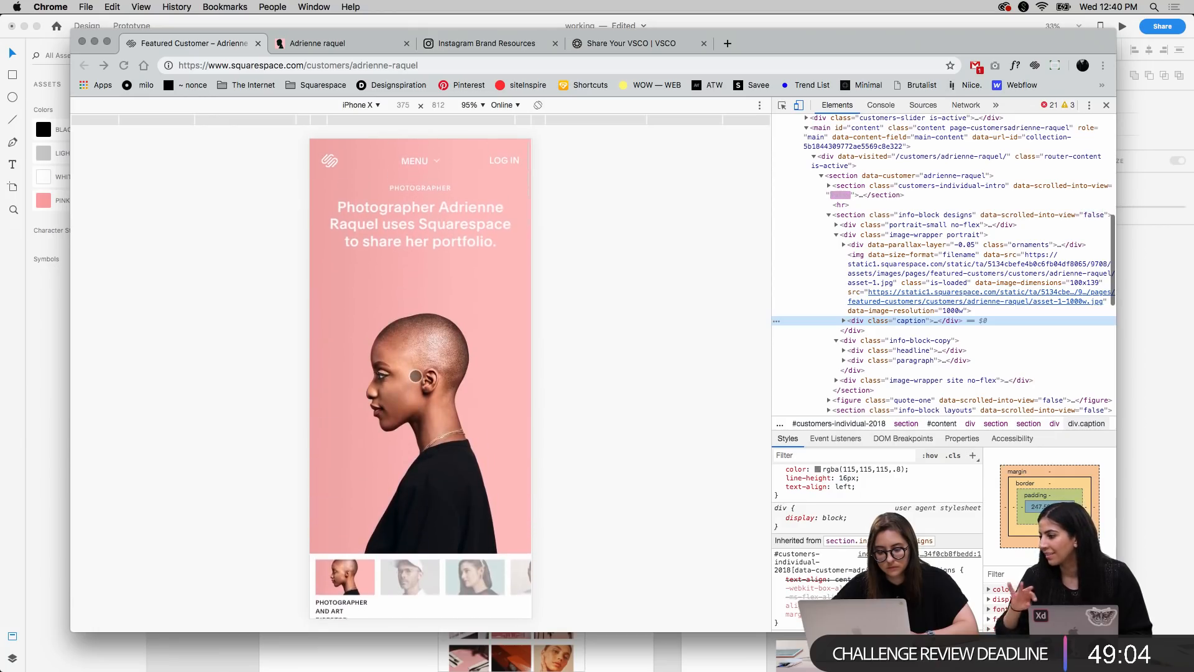
scroll(415, 376, "down", 15)
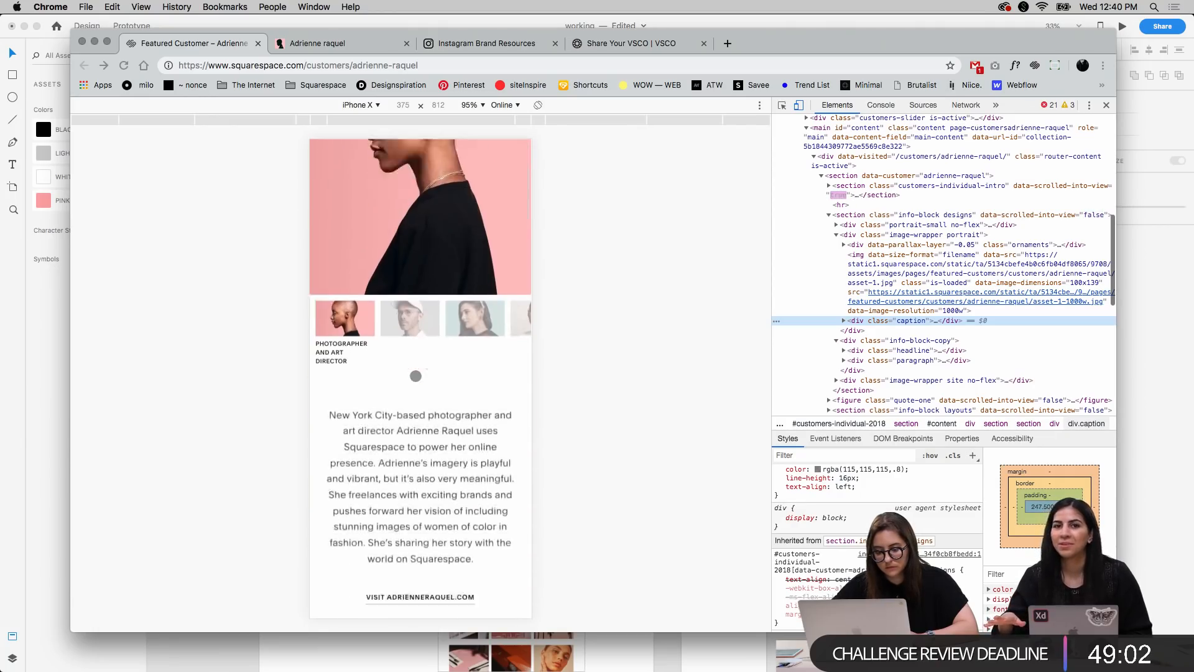
scroll(416, 376, "down", 8)
scroll(416, 376, "up", 20)
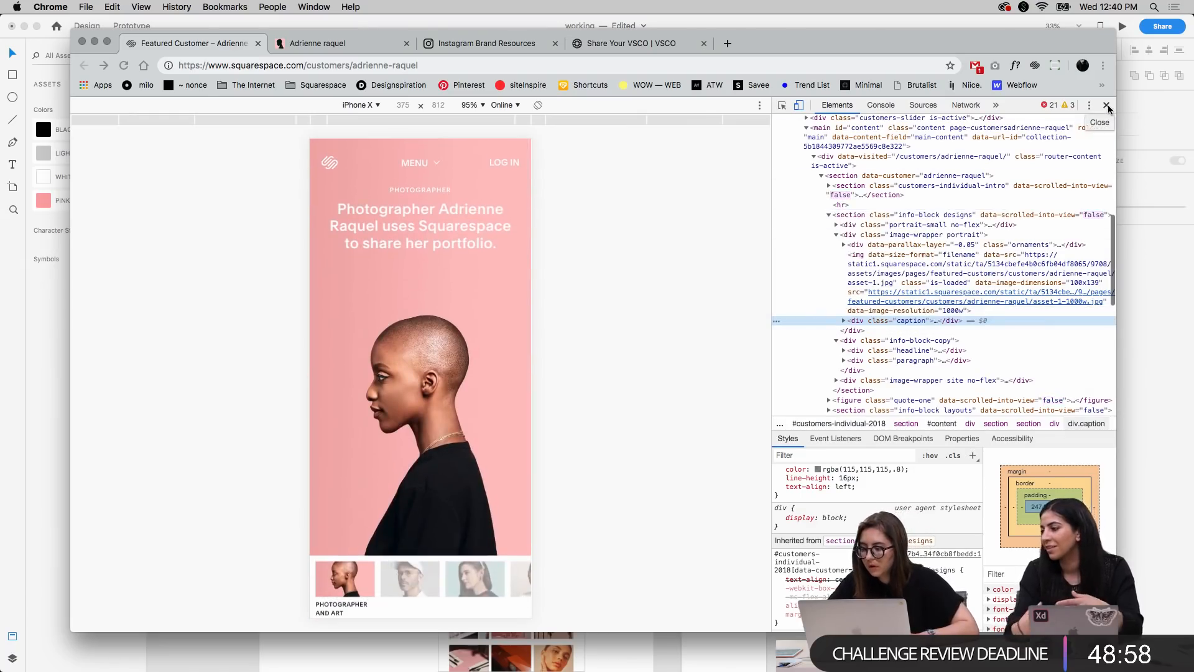
Close the developer tools and minimize the Chrome window to return to the design in Adobe XD
left_click(1106, 105)
left_click(95, 41)
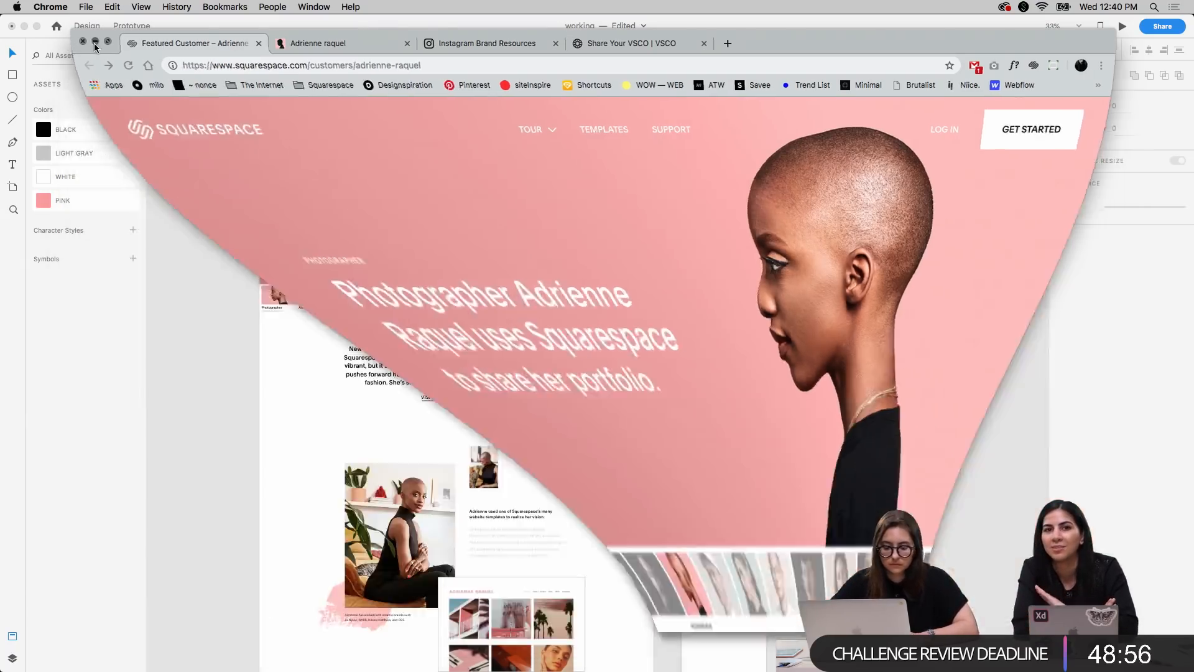
scroll(873, 304, "right", 2)
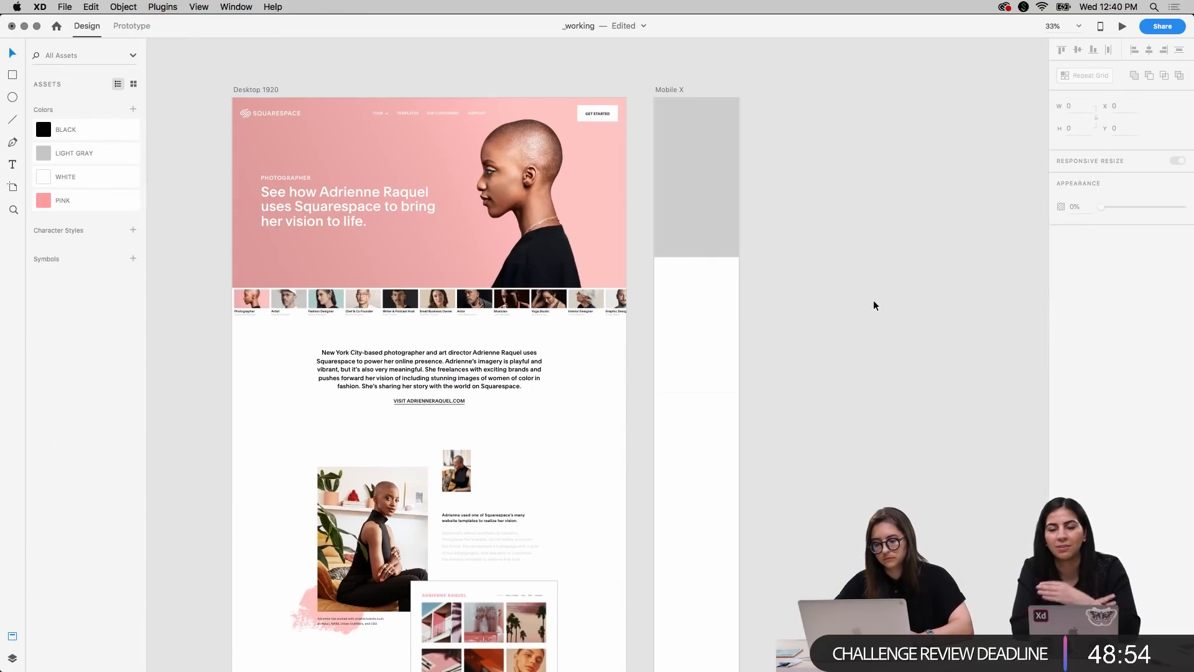
right_click(873, 305)
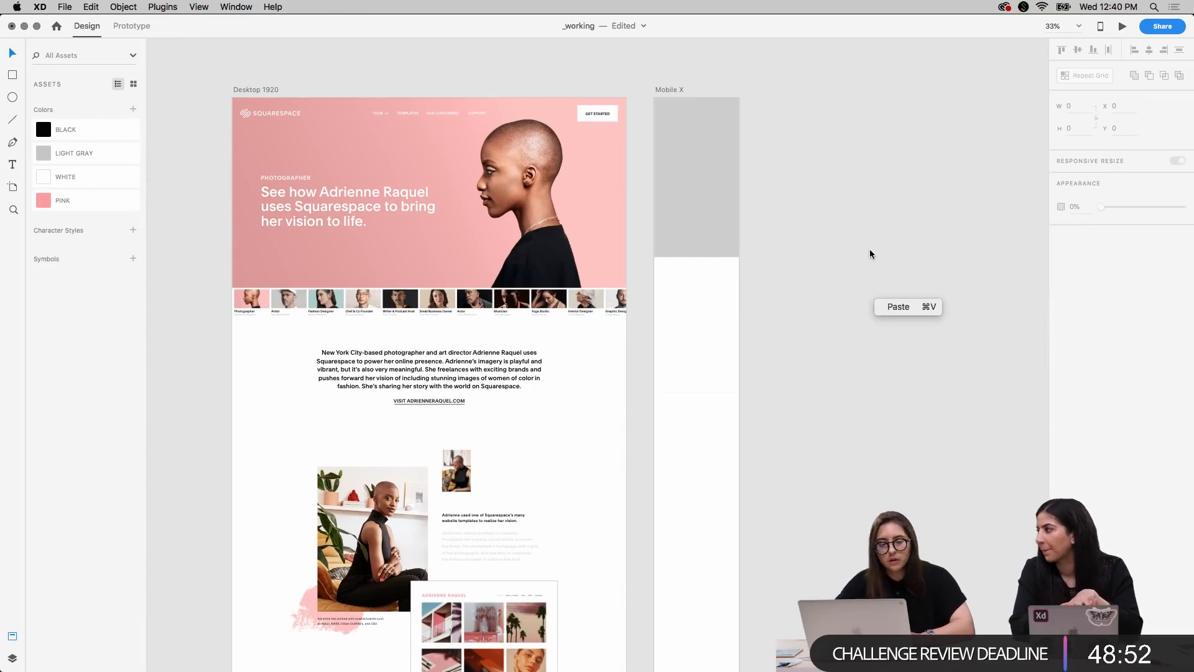
left_click(862, 280)
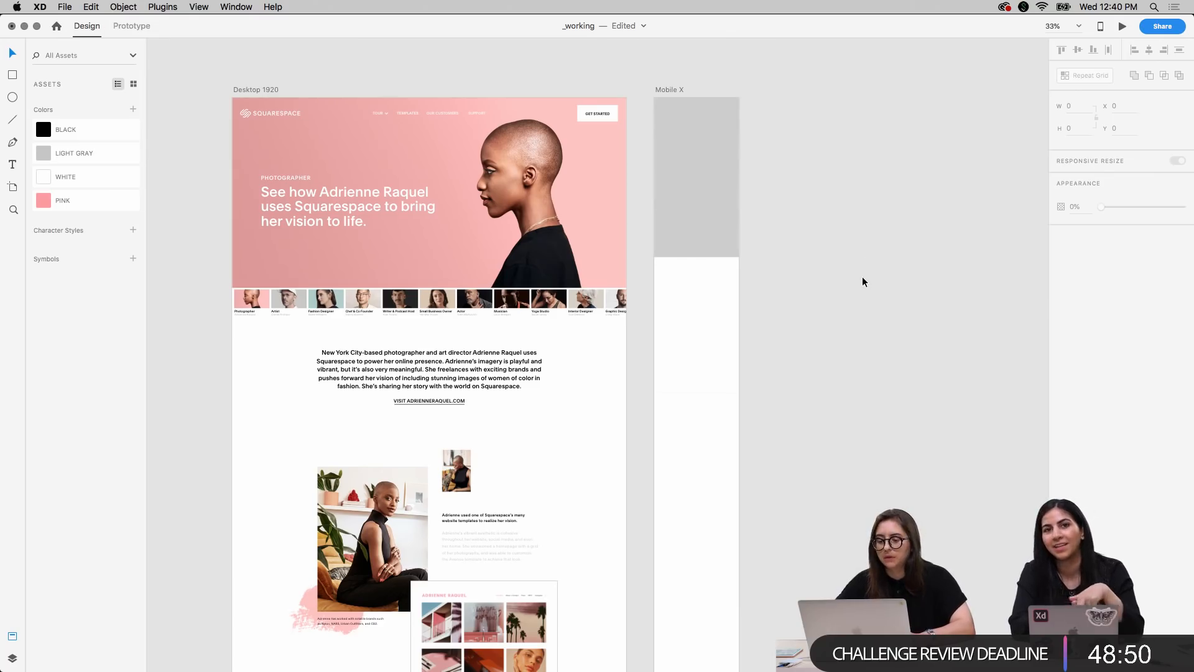
Select the grey placeholder rectangle in the hero area of the Mobile X artboard
scroll(862, 281, "up", 5)
scroll(863, 281, "right", 2)
scroll(862, 282, "down", 4)
scroll(862, 281, "left", 5)
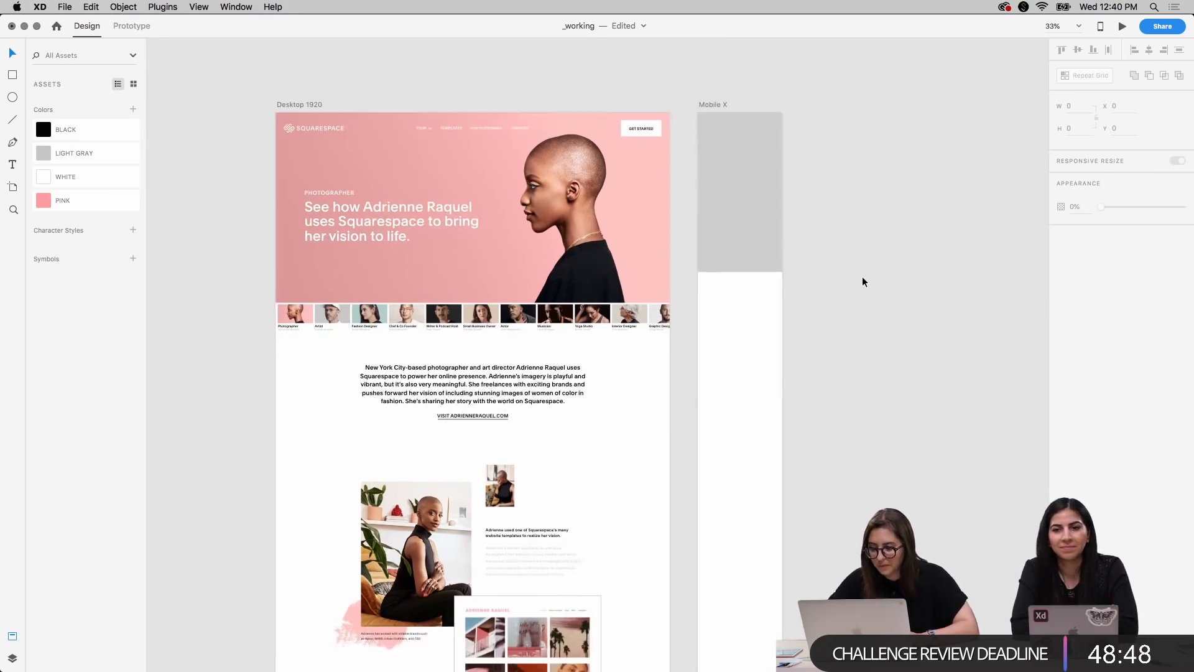
scroll(863, 282, "up", 5)
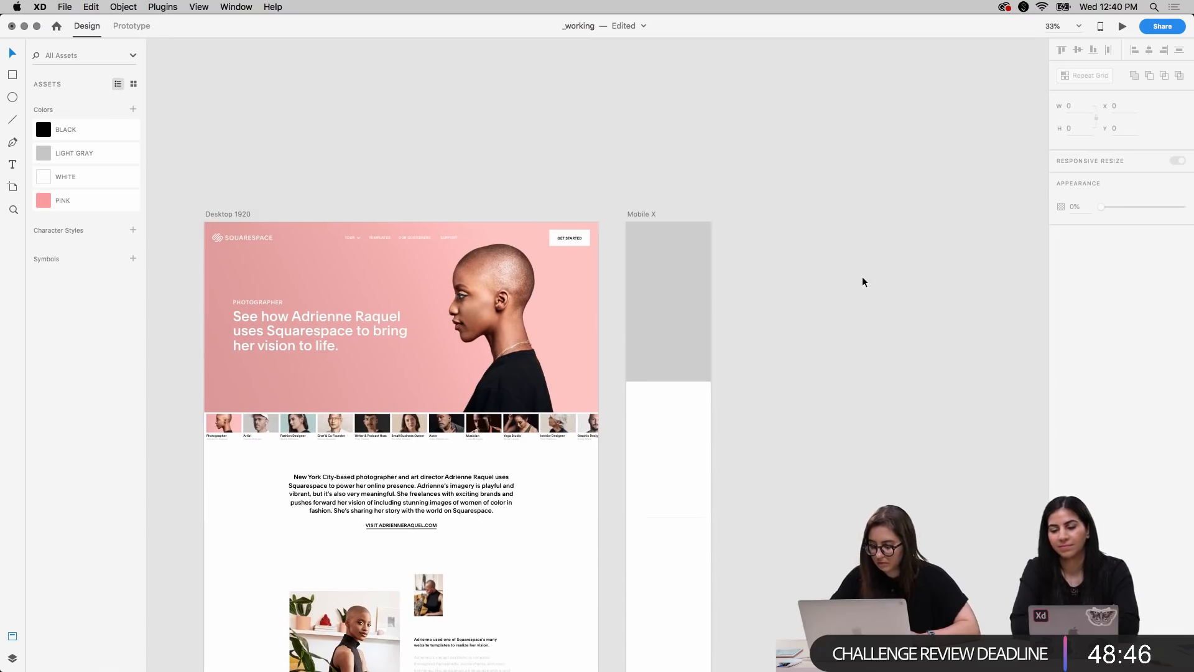
left_click(659, 314)
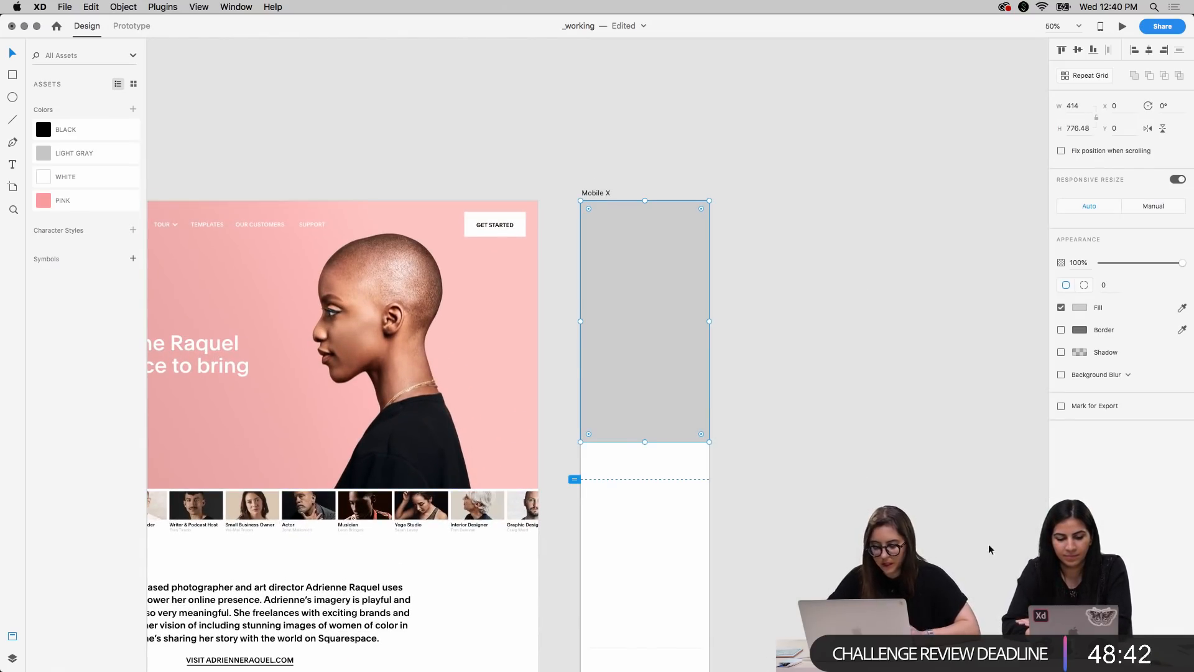
scroll(957, 476, "down", 5)
scroll(957, 476, "left", 1)
scroll(957, 476, "up", 4)
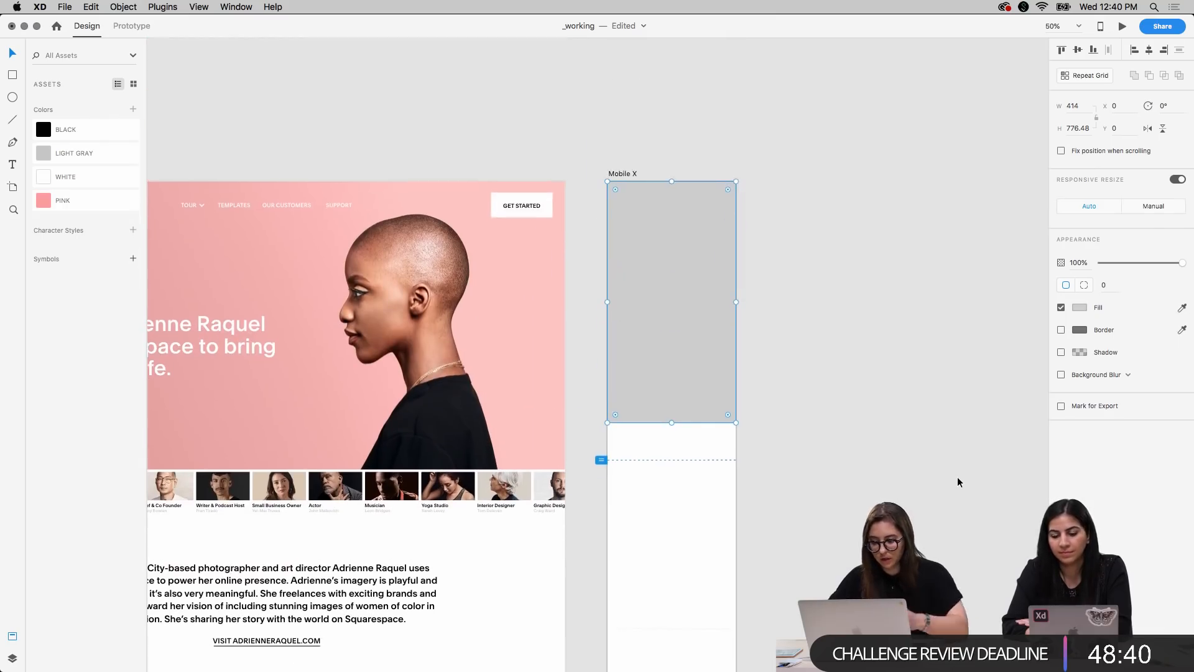
Switch to the Illustrator document with the Instagram, envelope and VSCO icons and deselect the artwork
key("ctrl+Up")
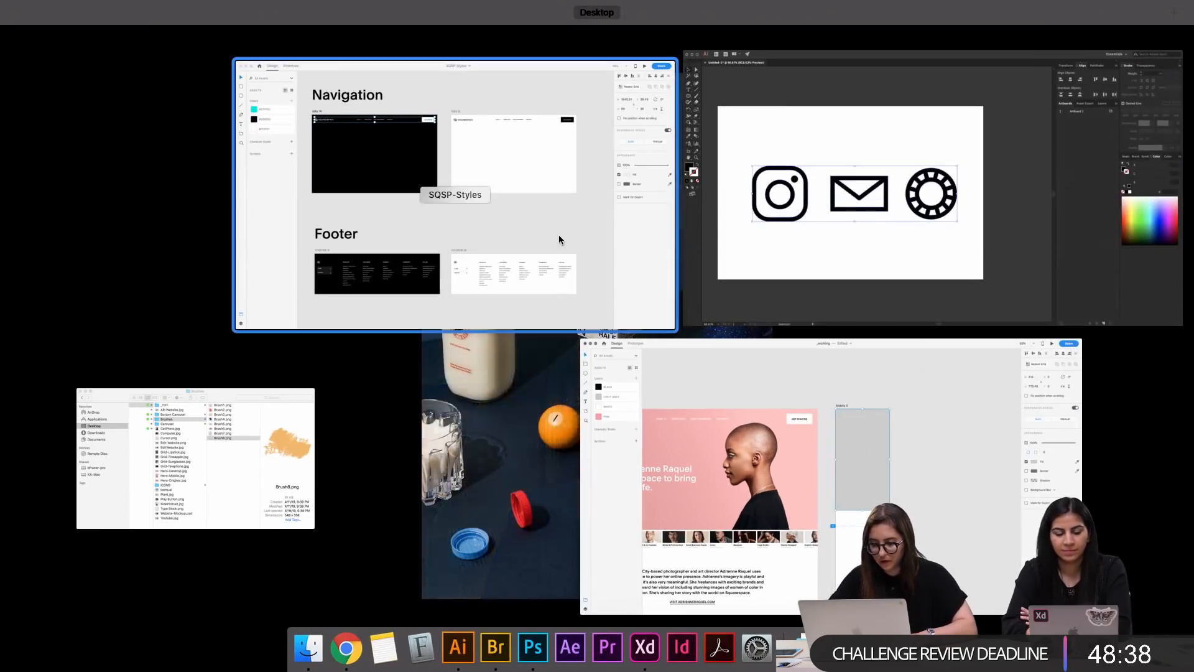
left_click(737, 200)
left_click(684, 162)
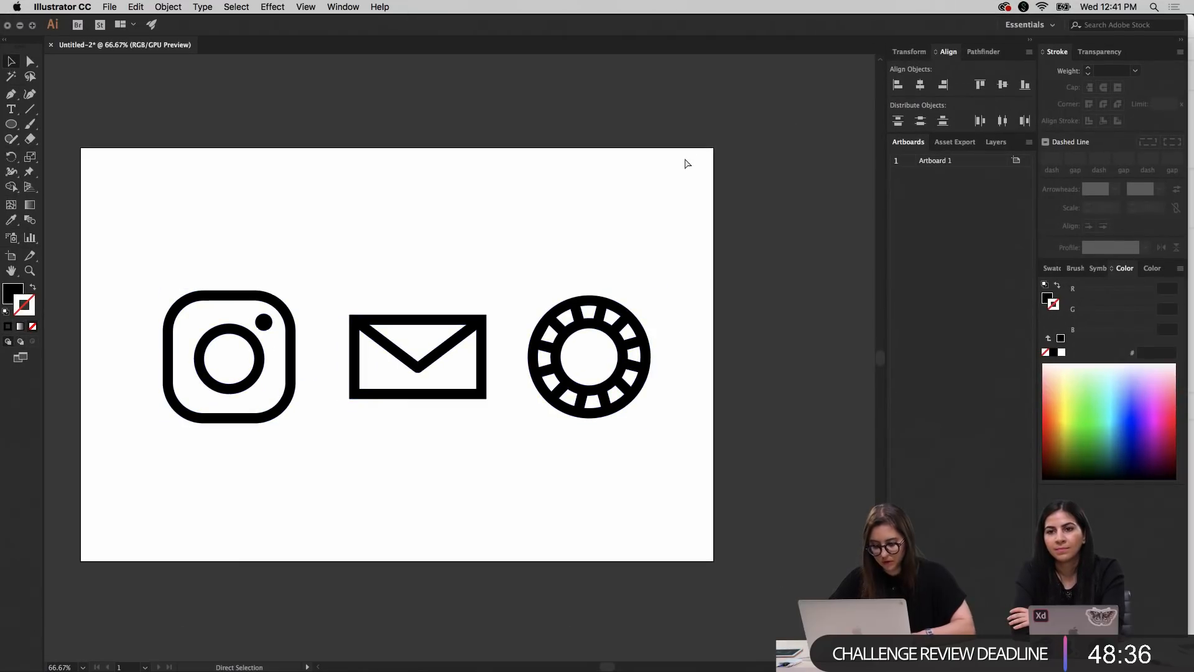
Save the icon document to the Desktop in Adobe Illustrator (ai) format with the default options, and close it along with the Illustrator window
key("super+s")
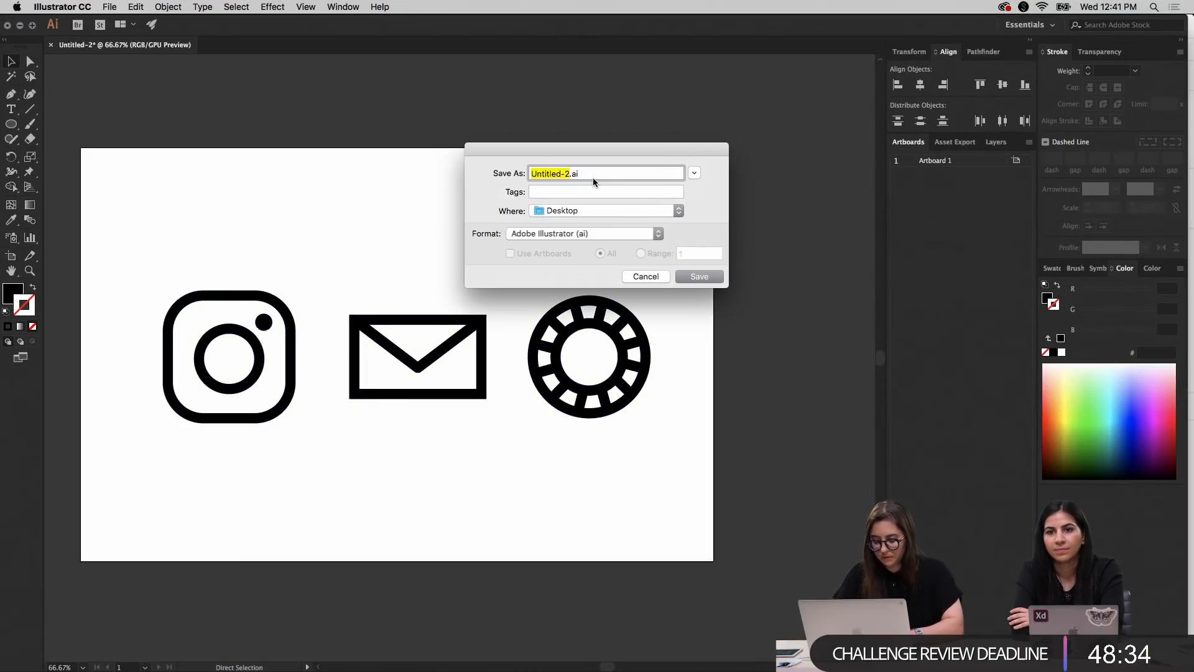
type("Icons")
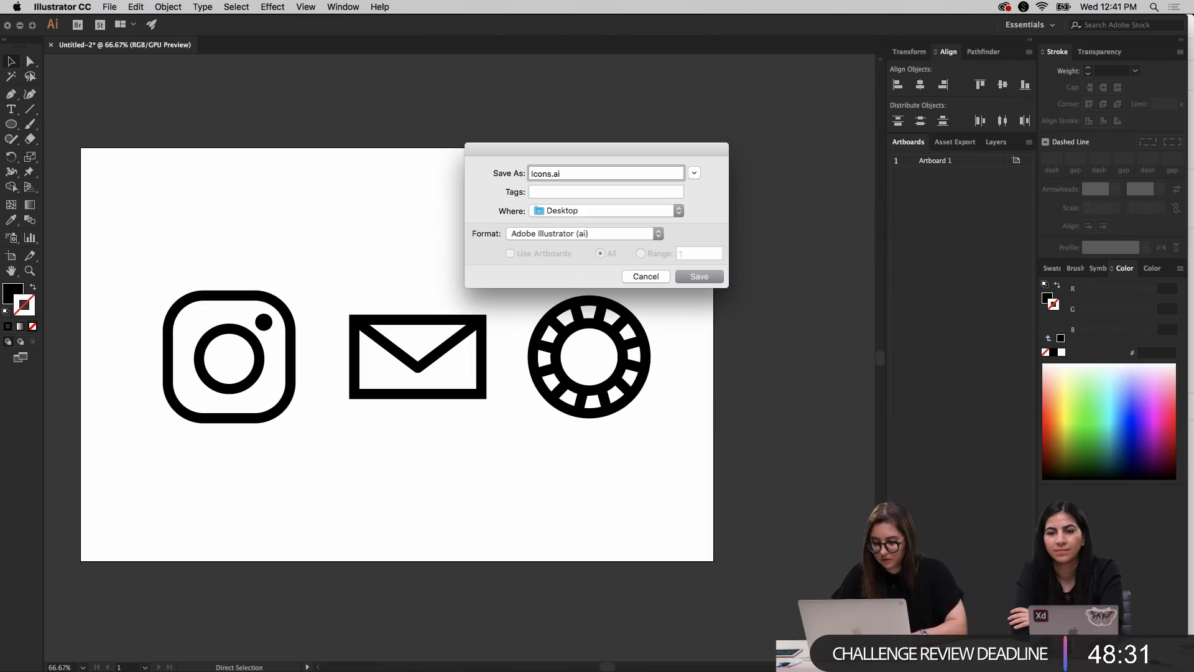
key("Return")
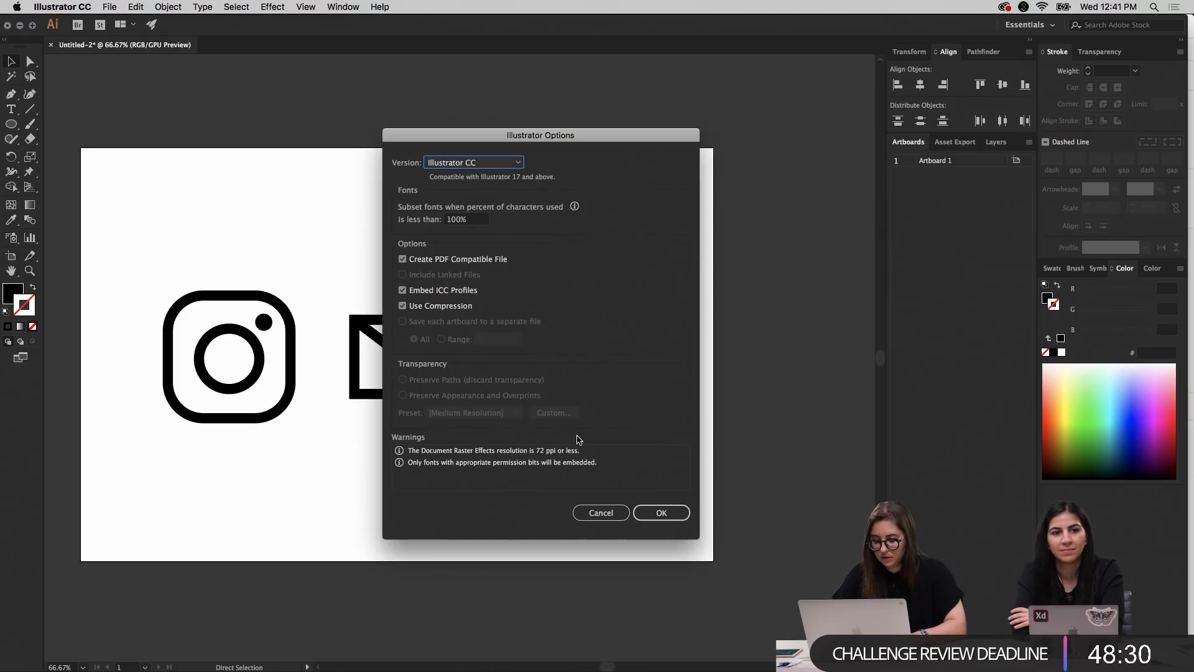
left_click(647, 512)
key("super+w")
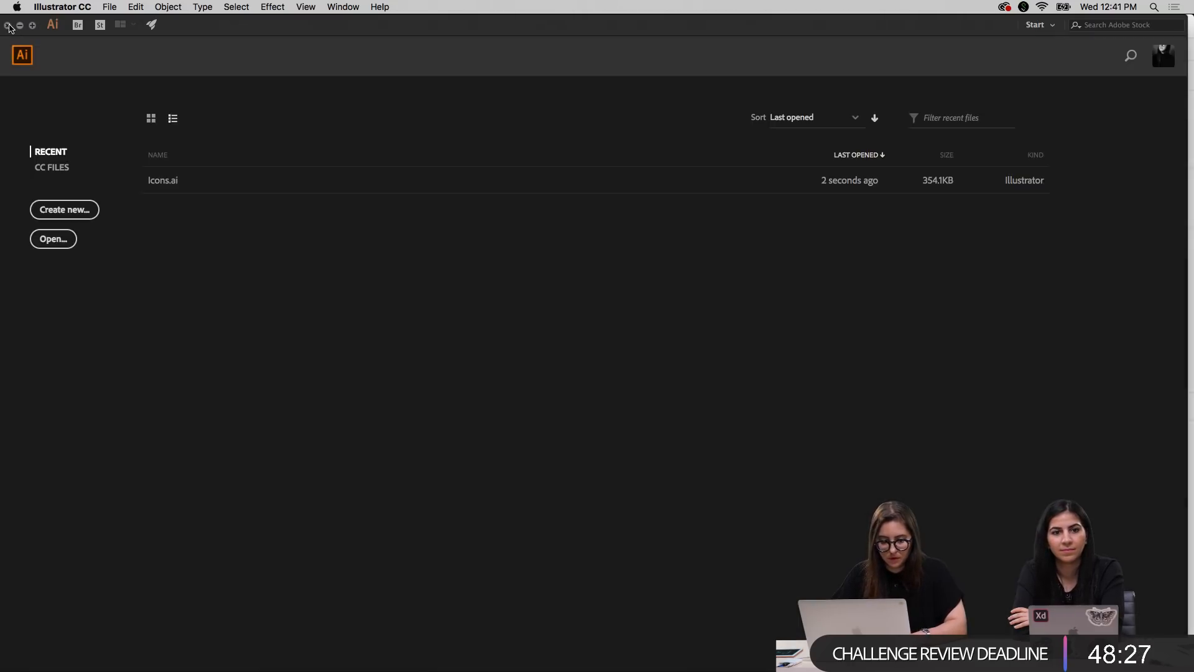
left_click(7, 26)
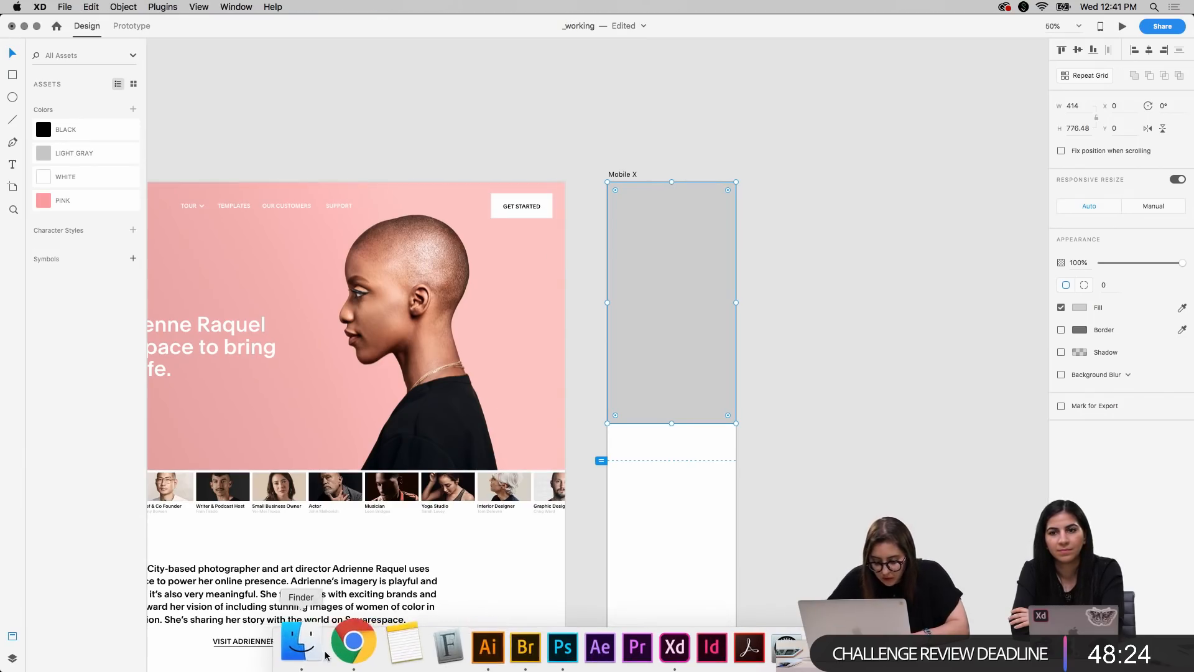
Fill the grey hero placeholder on the Mobile X artboard with Hero-Mobile.jpg from the _exports folder
left_click(313, 651)
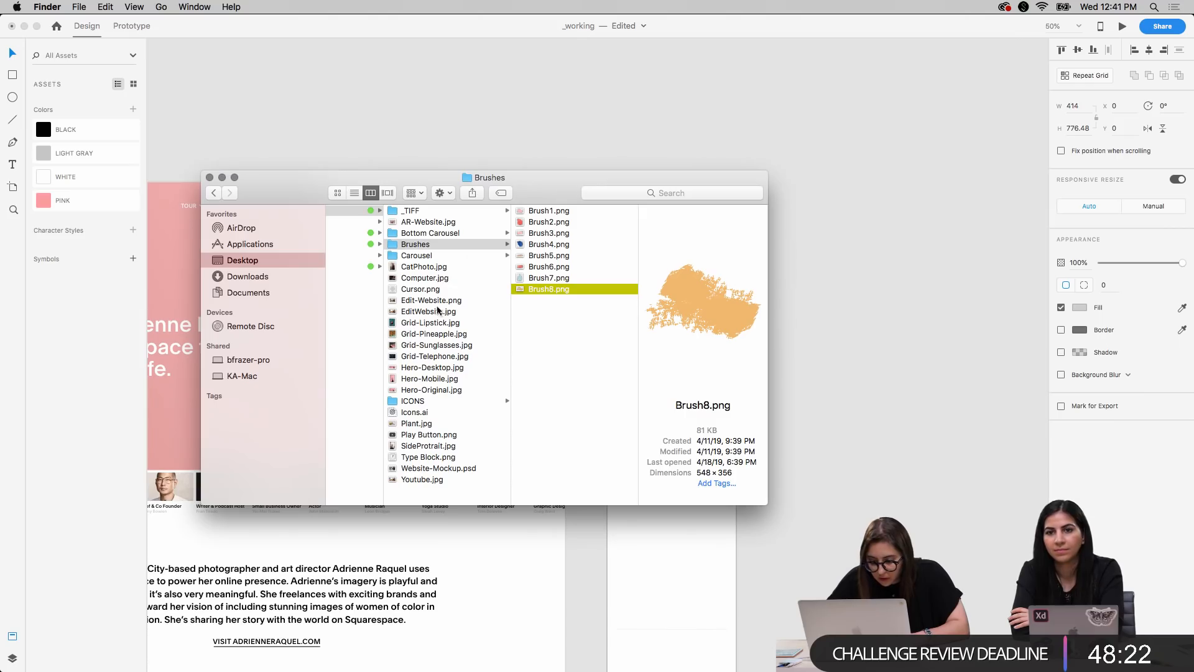
left_click(430, 379)
left_click_drag(573, 177, 375, 115)
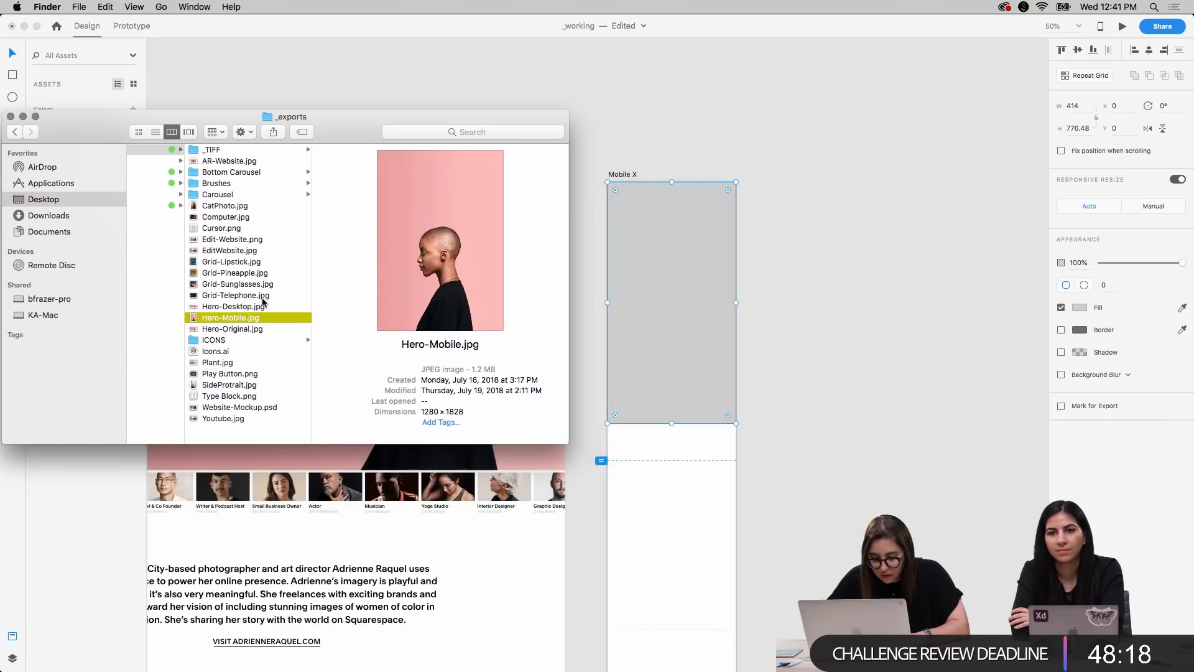
left_click_drag(239, 322, 662, 330)
left_click(887, 204)
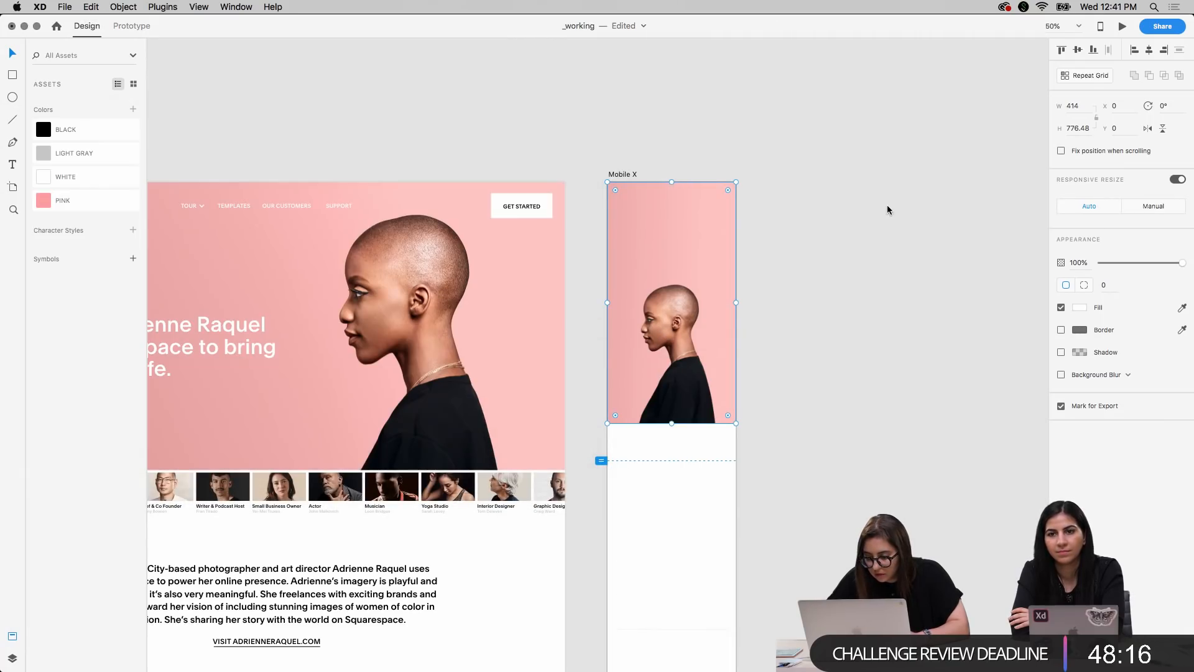
In the SQSP-Styles document, pick the white navigation bar from the XR/XS MOBILE W artboard for copying
scroll(689, 98, "left", 5)
key("ctrl+Up")
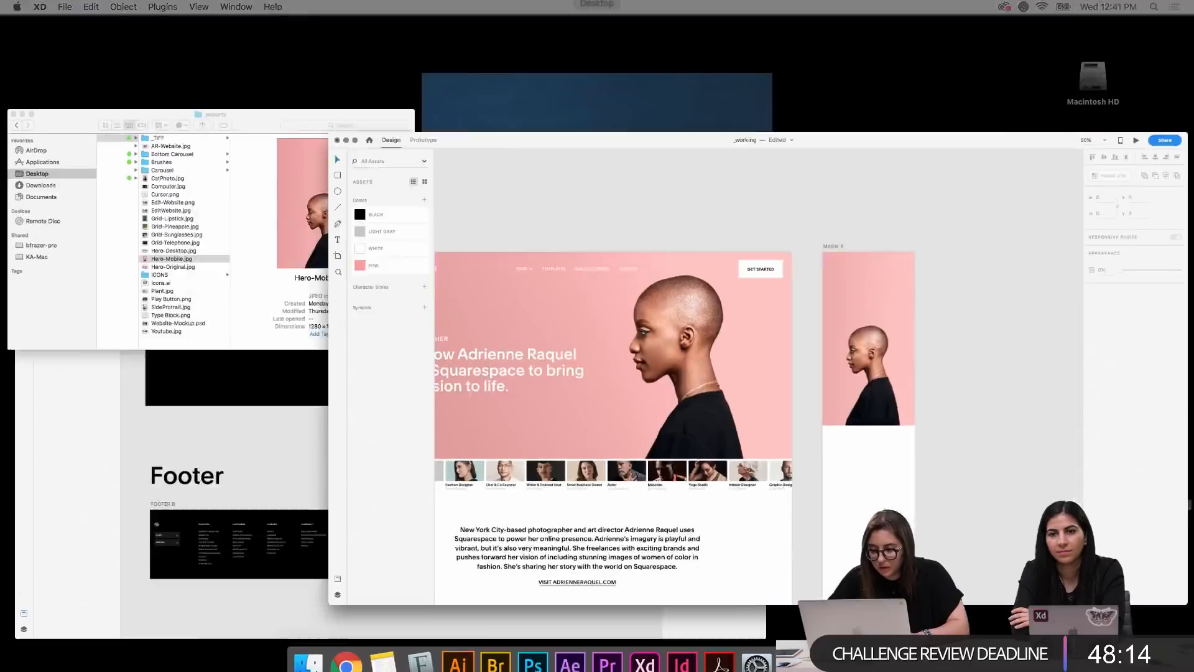
left_click(327, 381)
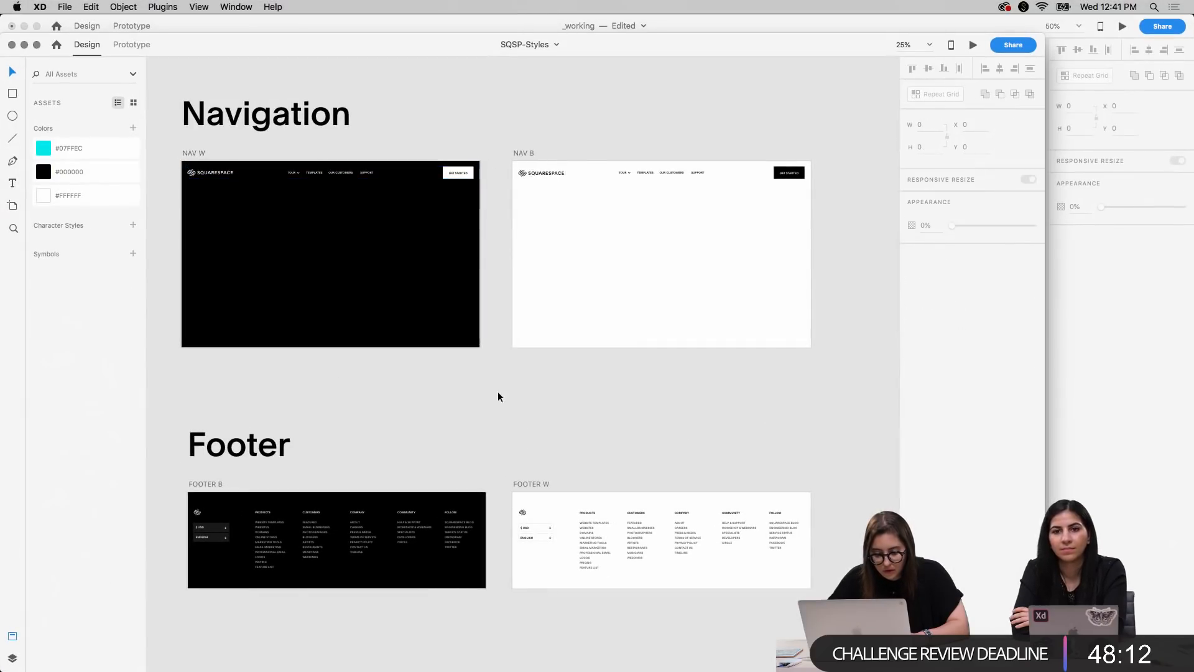
scroll(635, 397, "right", 10)
scroll(636, 396, "down", 5)
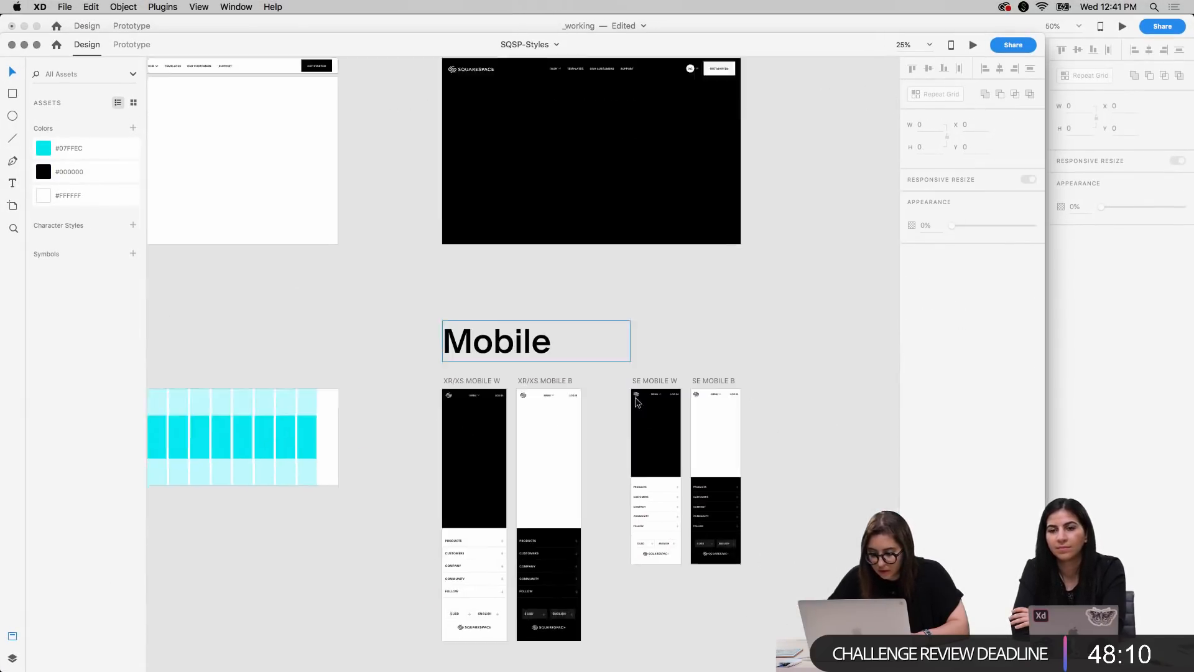
scroll(633, 442, "up", 5)
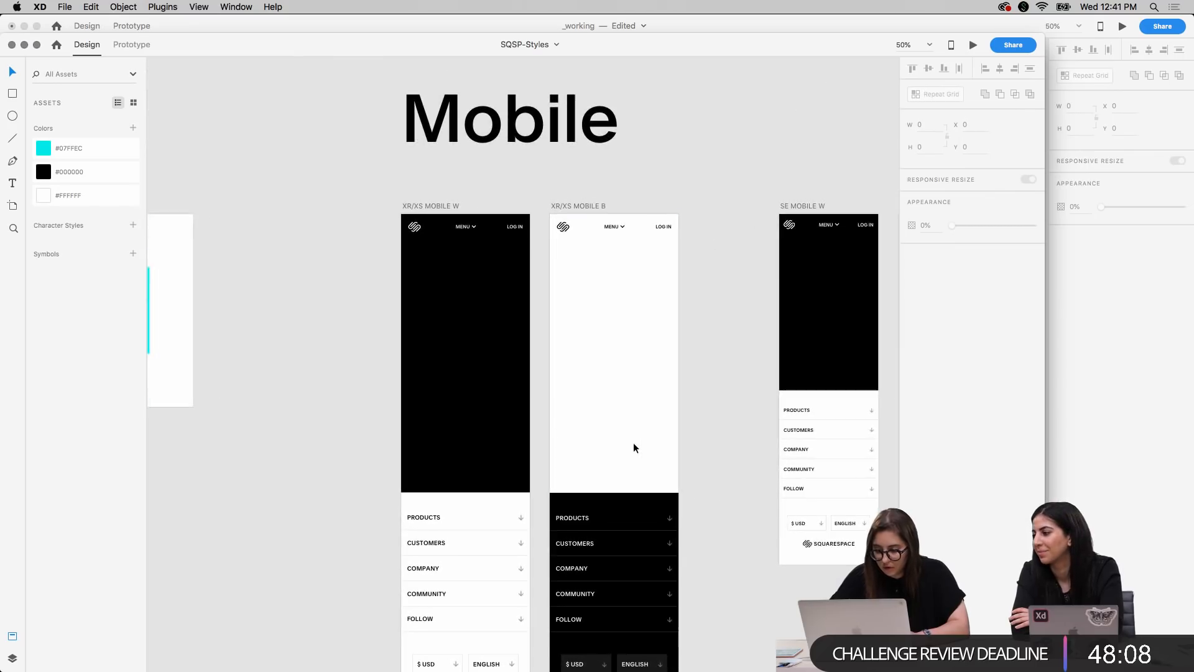
scroll(634, 442, "right", 2)
scroll(633, 442, "down", 1)
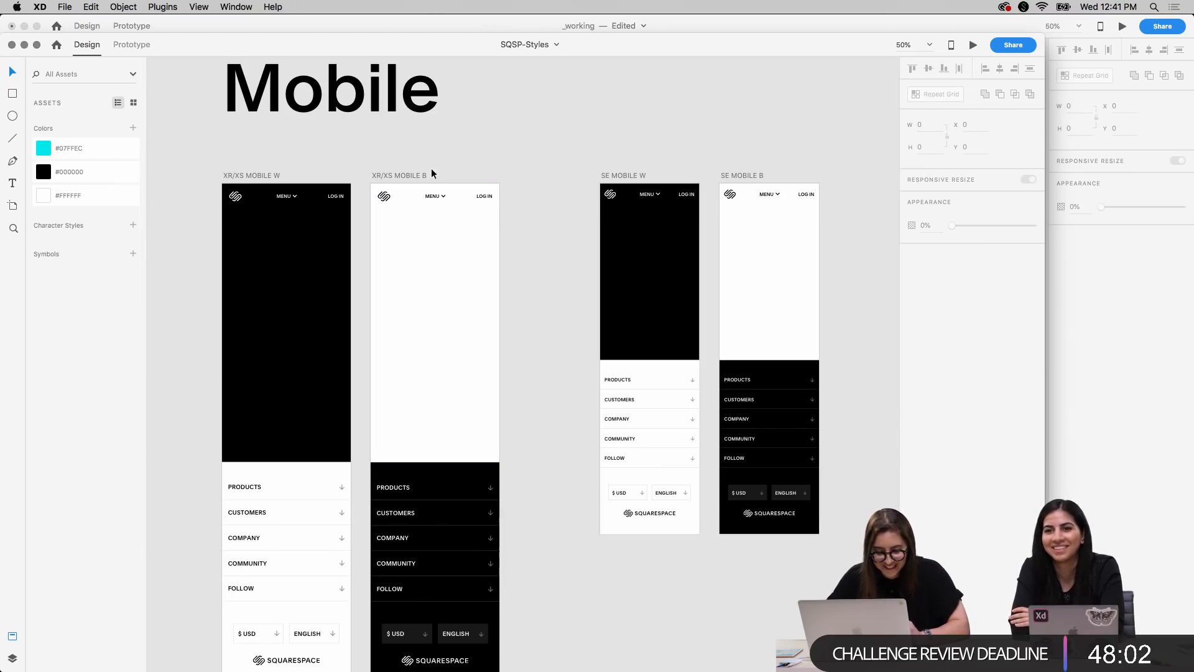
left_click(339, 199)
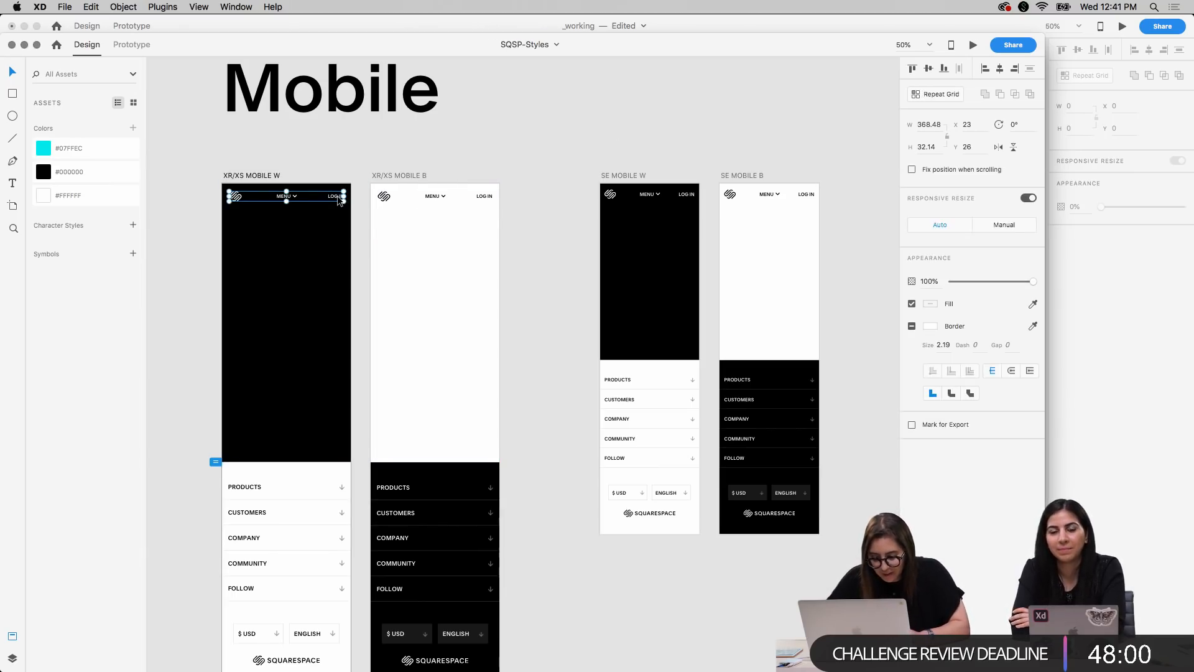
Switch to the _working document and paste the white mobile navigation bar onto the Mobile X artboard
key("ctrl+Up")
left_click(951, 416)
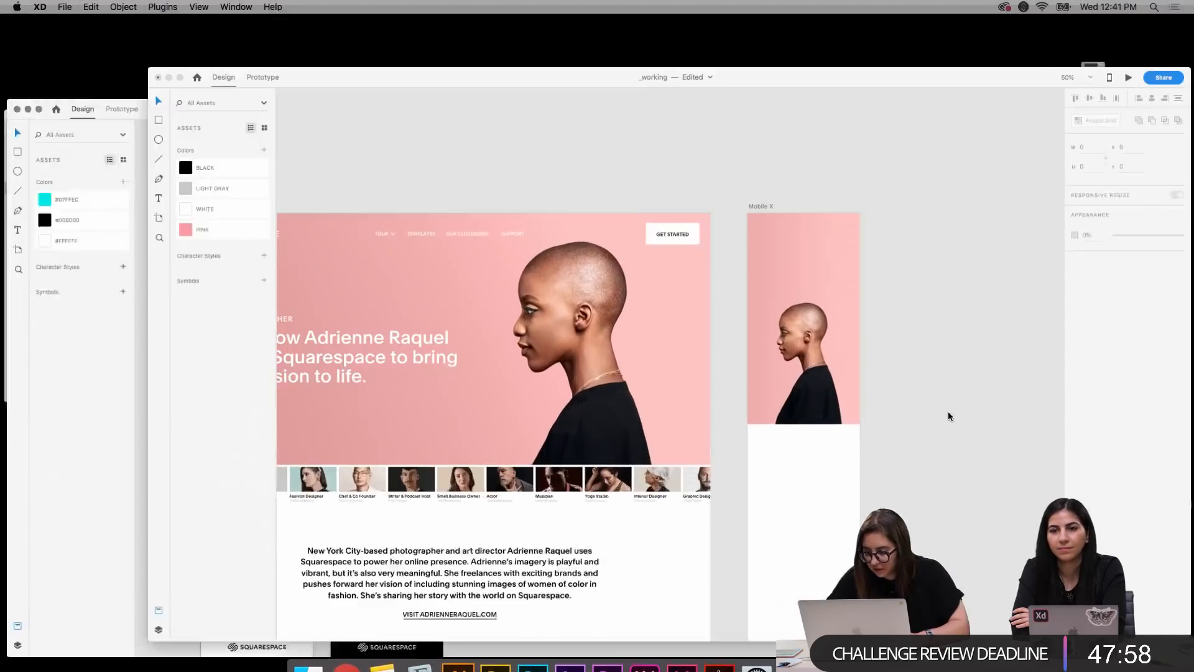
left_click(699, 173)
key("super+v")
left_click(990, 325)
Return to the SQSP-Styles document and copy the black footer from the XR/XS MOBILE B artboard
key("ctrl+Up")
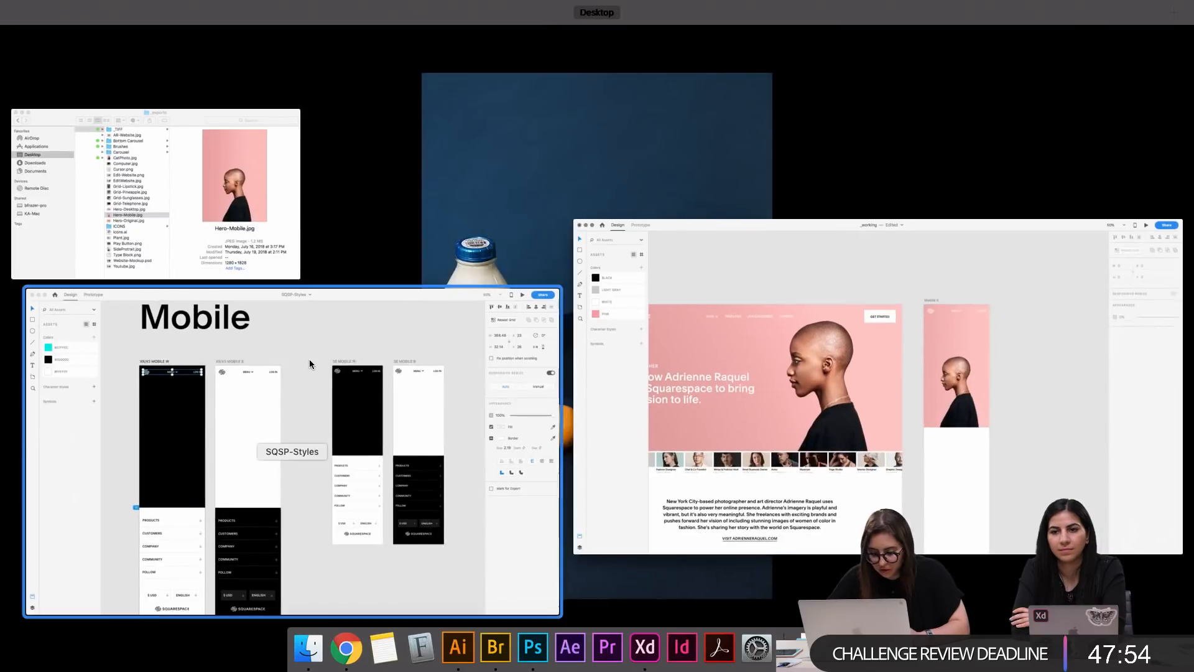
left_click(308, 362)
scroll(545, 495, "down", 5)
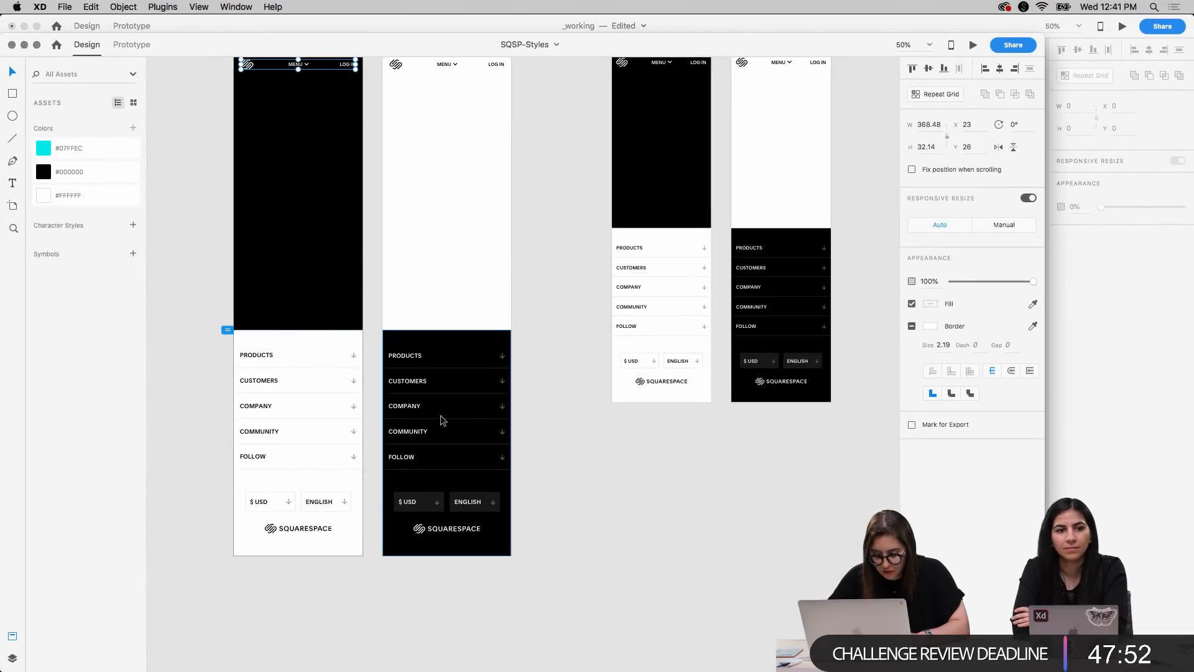
left_click(486, 435)
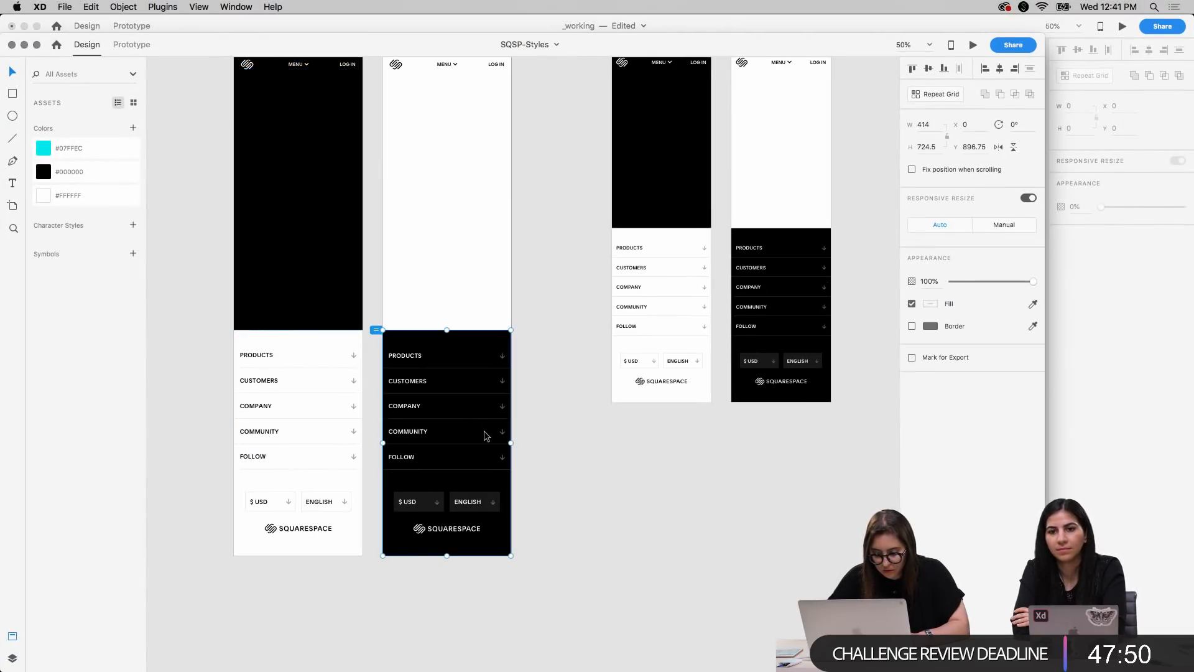
left_click(551, 323)
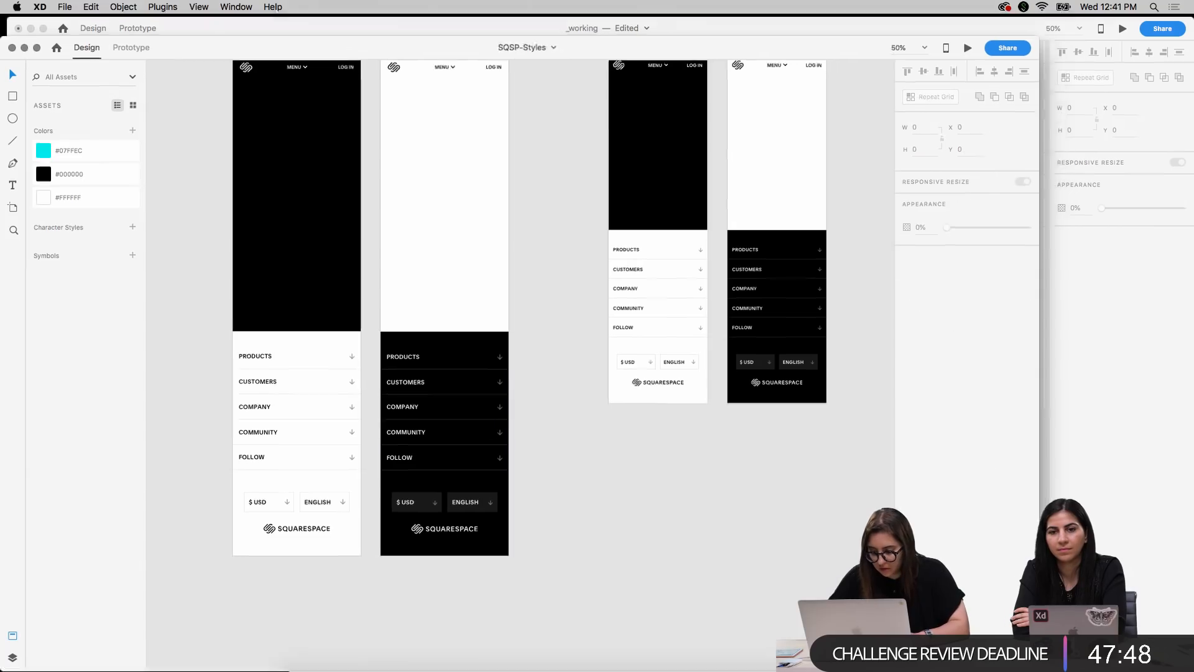
Paste the black mobile footer into the _working document and place it at the bottom end of the Mobile X artboard
key("ctrl+Up")
left_click(933, 381)
scroll(747, 472, "down", 15)
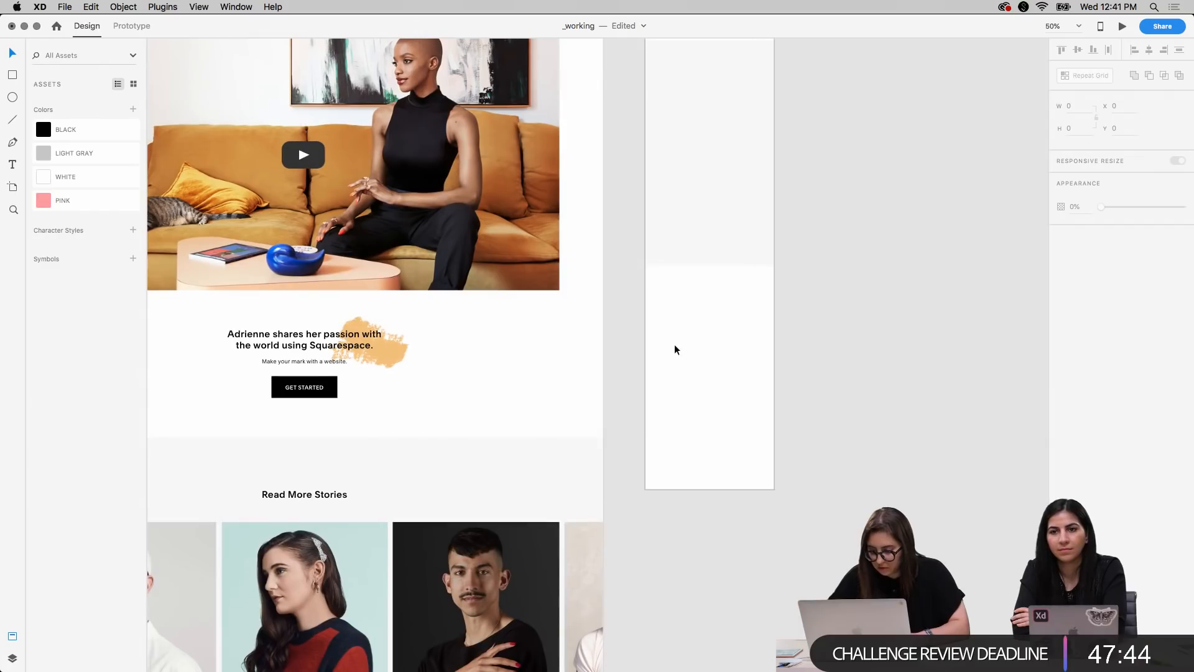
left_click(680, 352)
left_click_drag(697, 279, 700, 383)
left_click(841, 292)
left_click(699, 196)
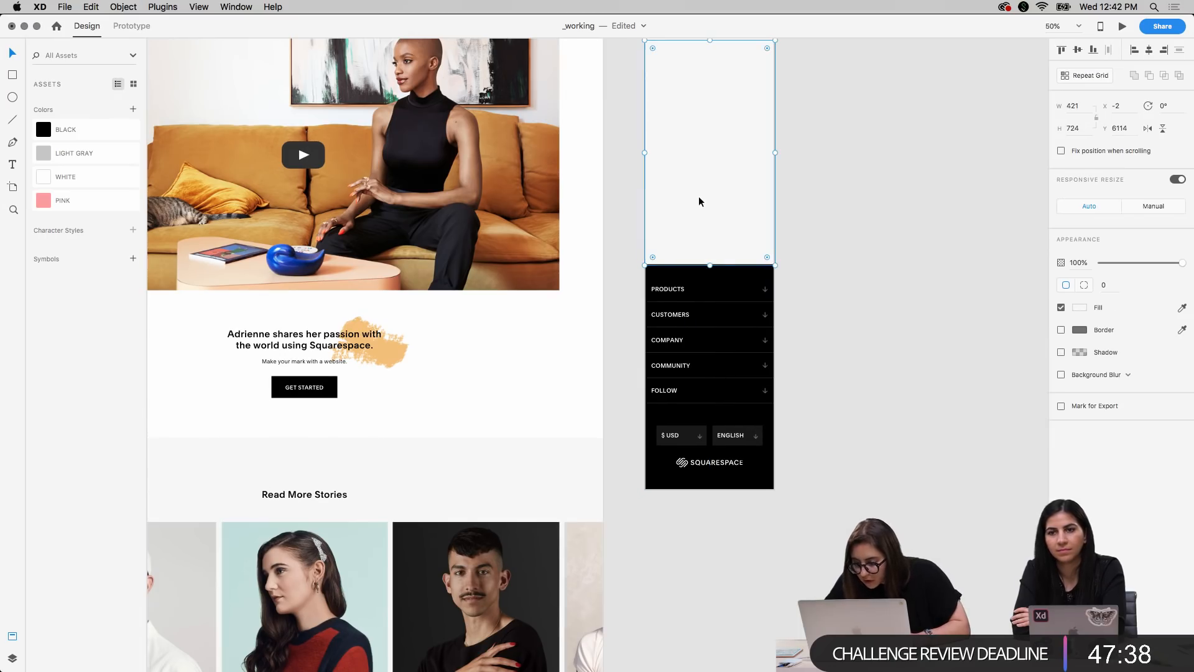
left_click(910, 300)
Compare the hero section at the top of the Mobile X artboard with the Desktop 1920 hero
scroll(909, 300, "up", 15)
scroll(910, 301, "up", 10)
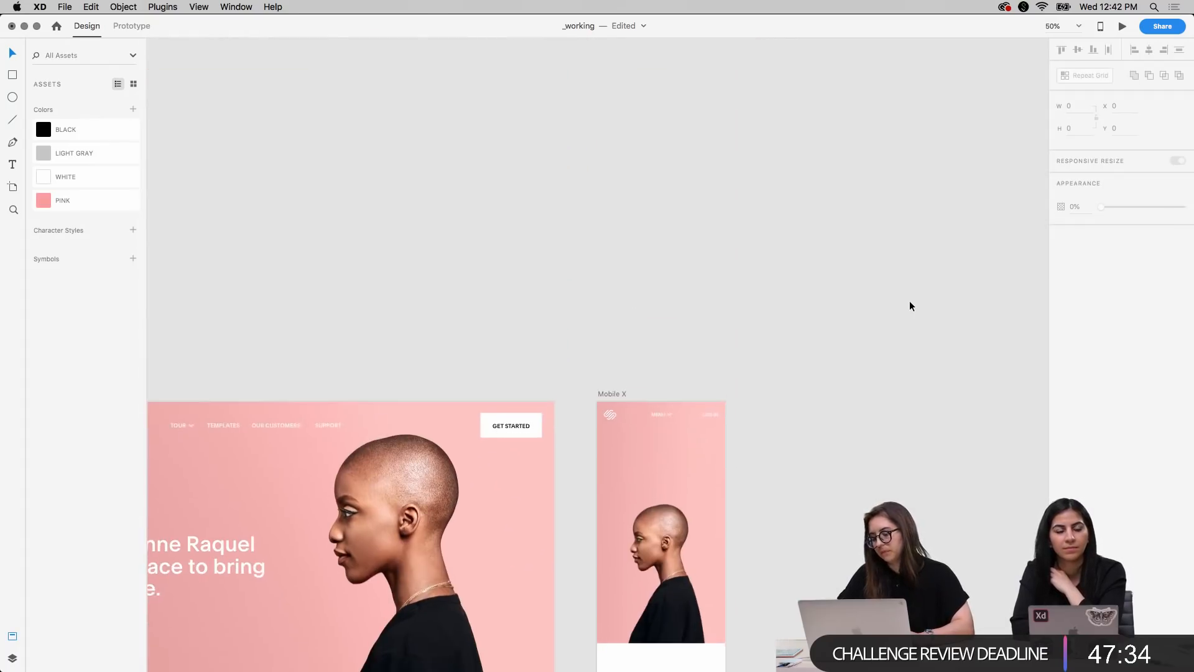
scroll(909, 301, "down", 4)
scroll(910, 301, "right", 3)
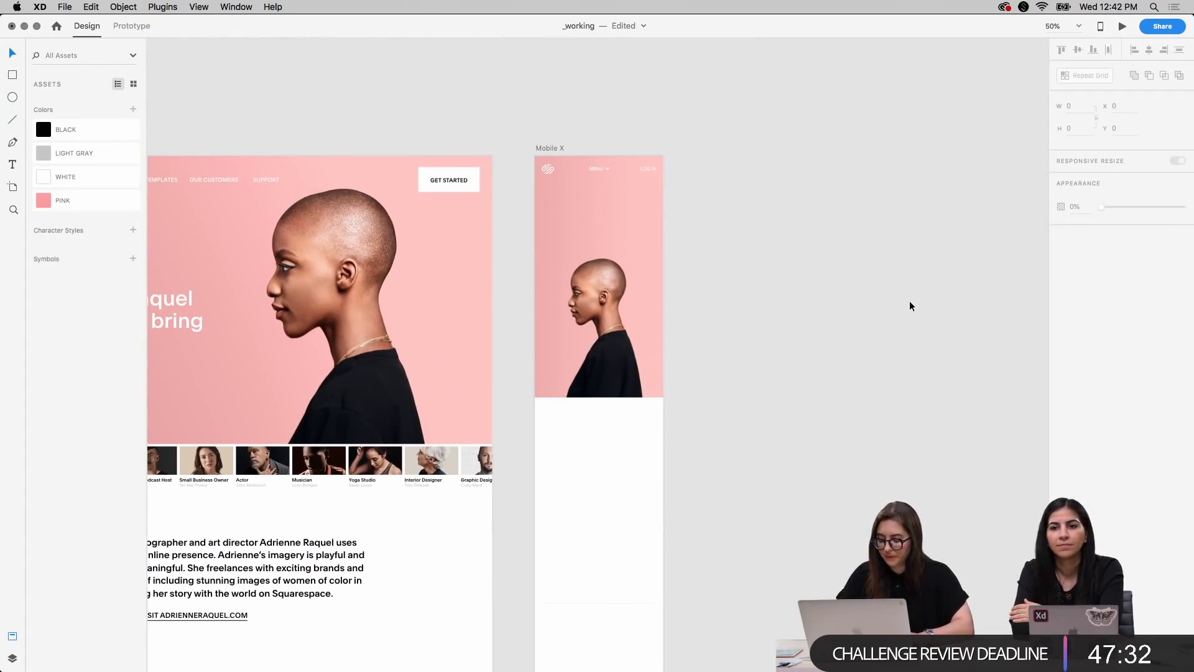
key("super+plus")
scroll(682, 285, "left", 12)
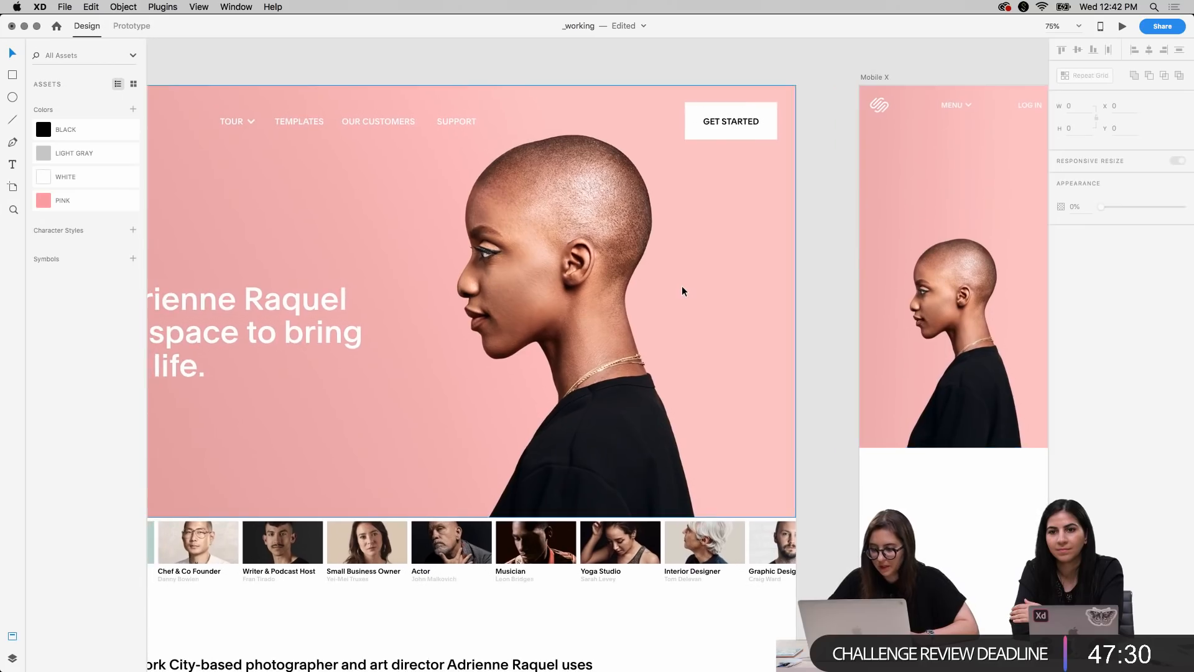
key("super+minus")
key("super+plus")
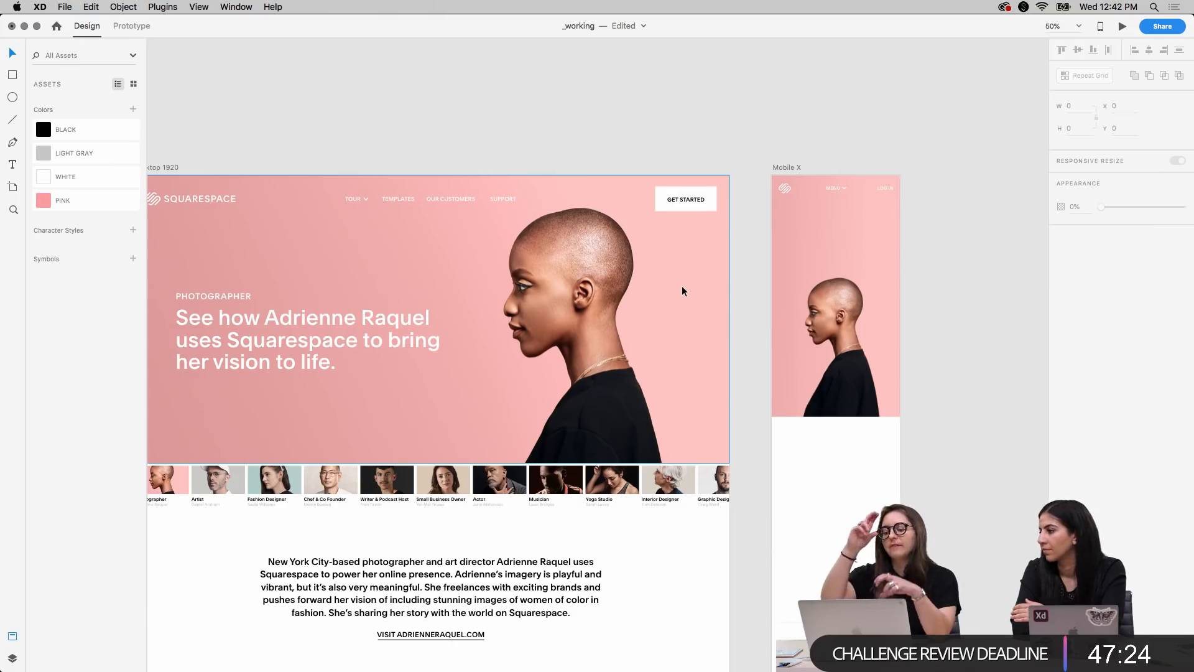
scroll(682, 290, "down", 3)
scroll(682, 291, "left", 2)
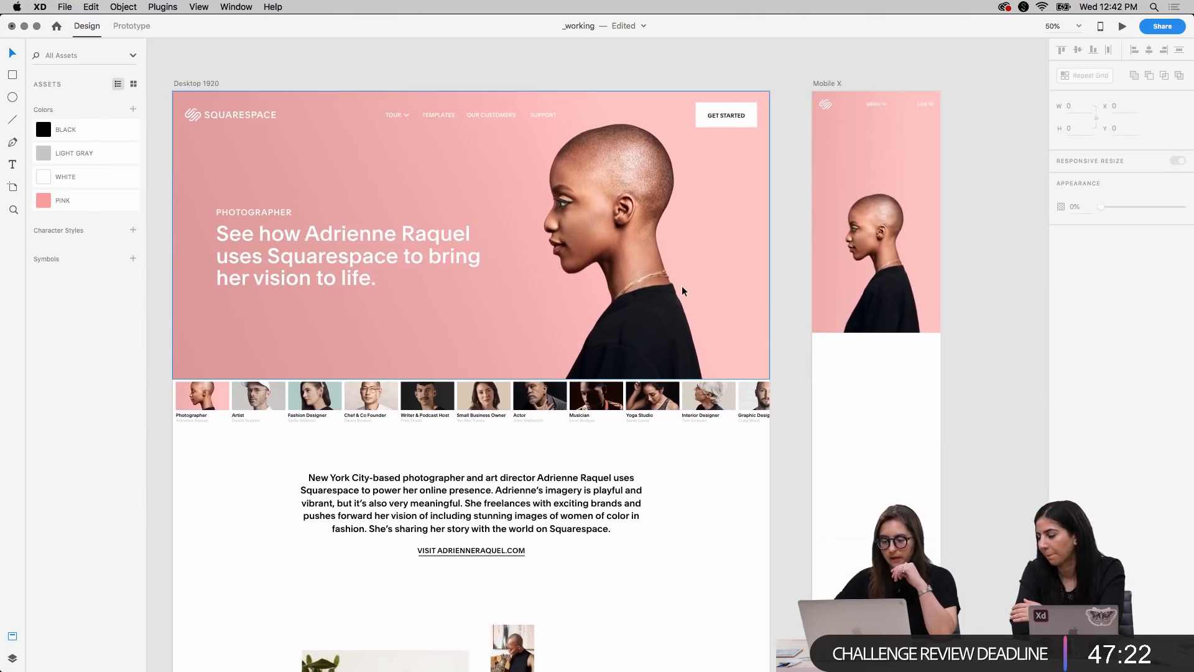
scroll(682, 287, "down", 1)
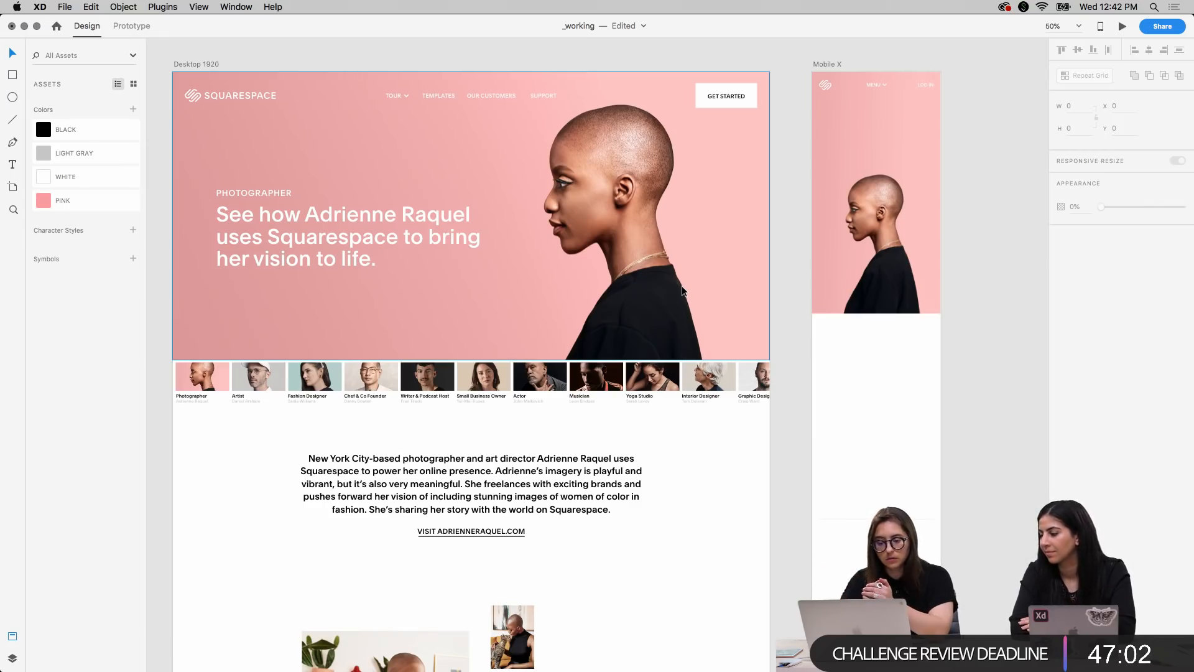
Copy the PHOTOGRAPHER label and headline from the Desktop 1920 hero into the Mobile X hero, placing them at X 23, Y 113
left_click(274, 219)
left_click(260, 189, "shift")
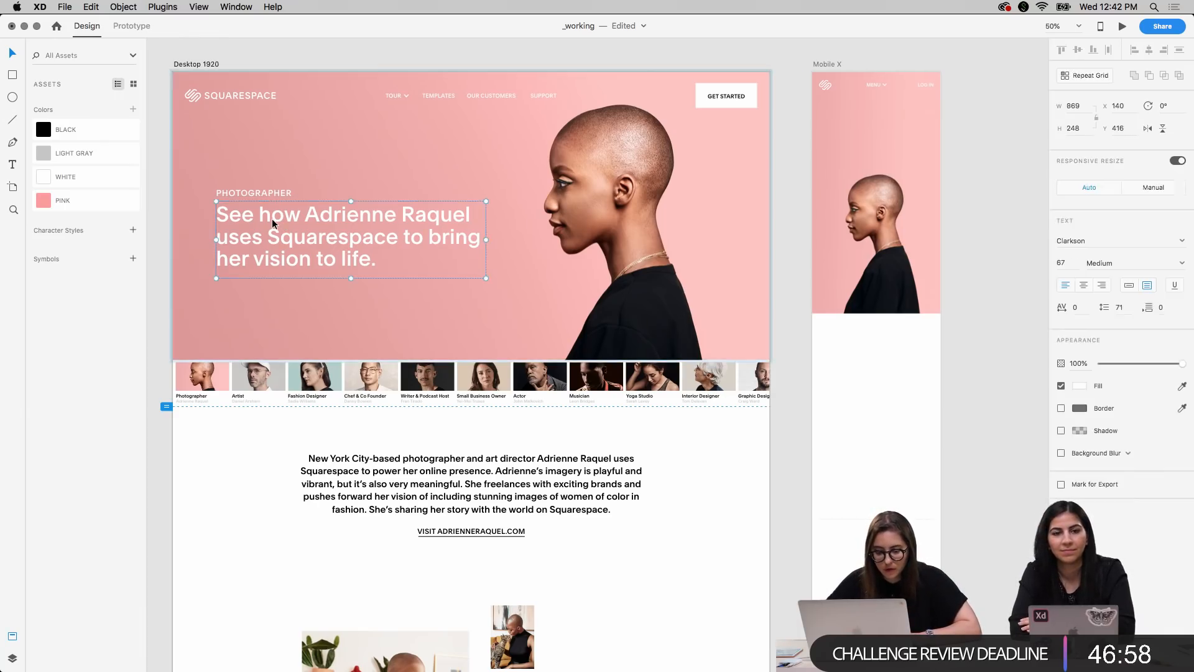
scroll(624, 260, "up", 1)
scroll(625, 260, "up", 3)
scroll(624, 260, "right", 3)
left_click(717, 151)
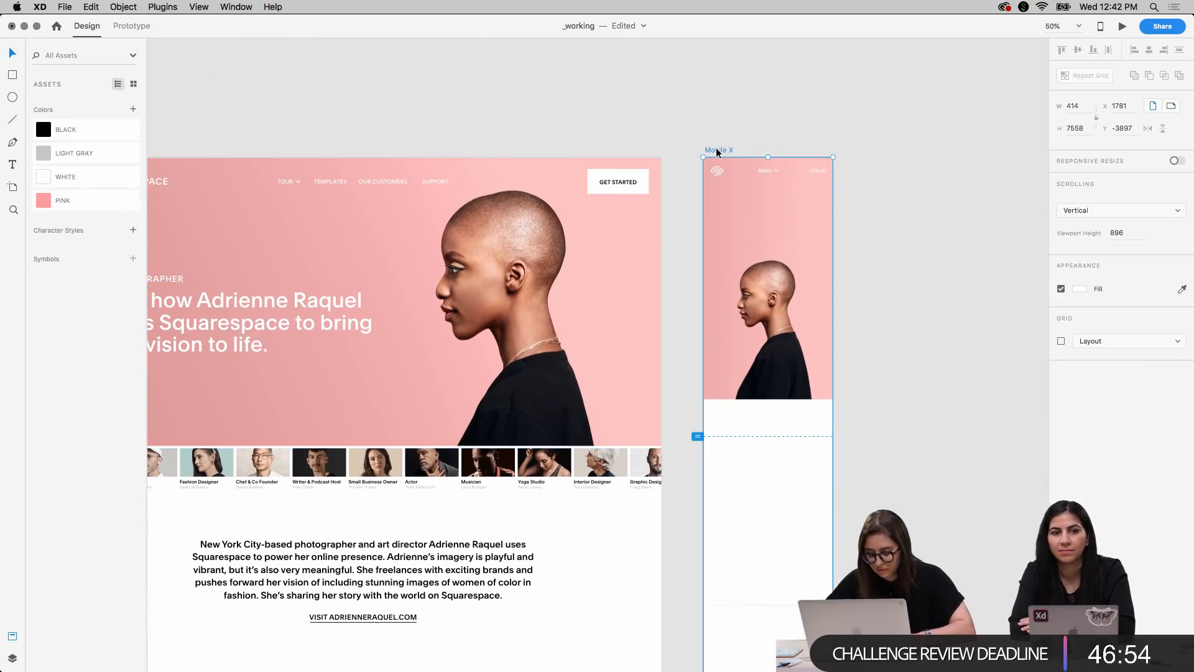
key("super+v")
left_click_drag(838, 308, 787, 251)
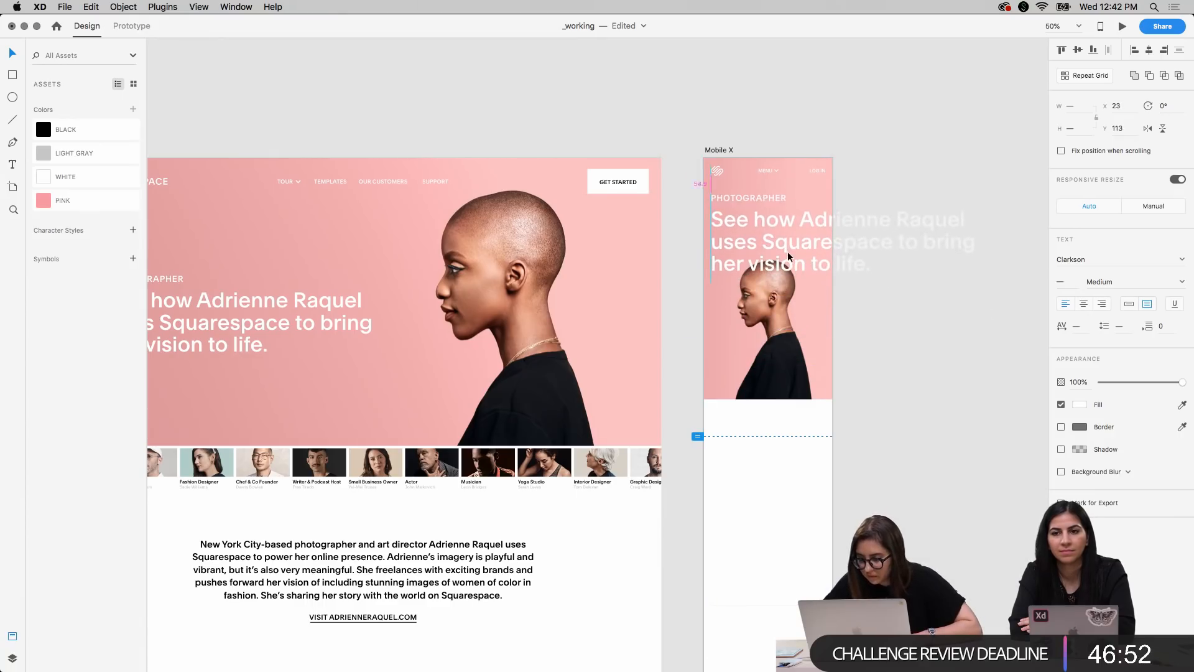
Center the PHOTOGRAPHER label horizontally over the headline text box on the Mobile X artboard
scroll(788, 251, "right", 3)
scroll(787, 252, "up", 1)
left_click(809, 286)
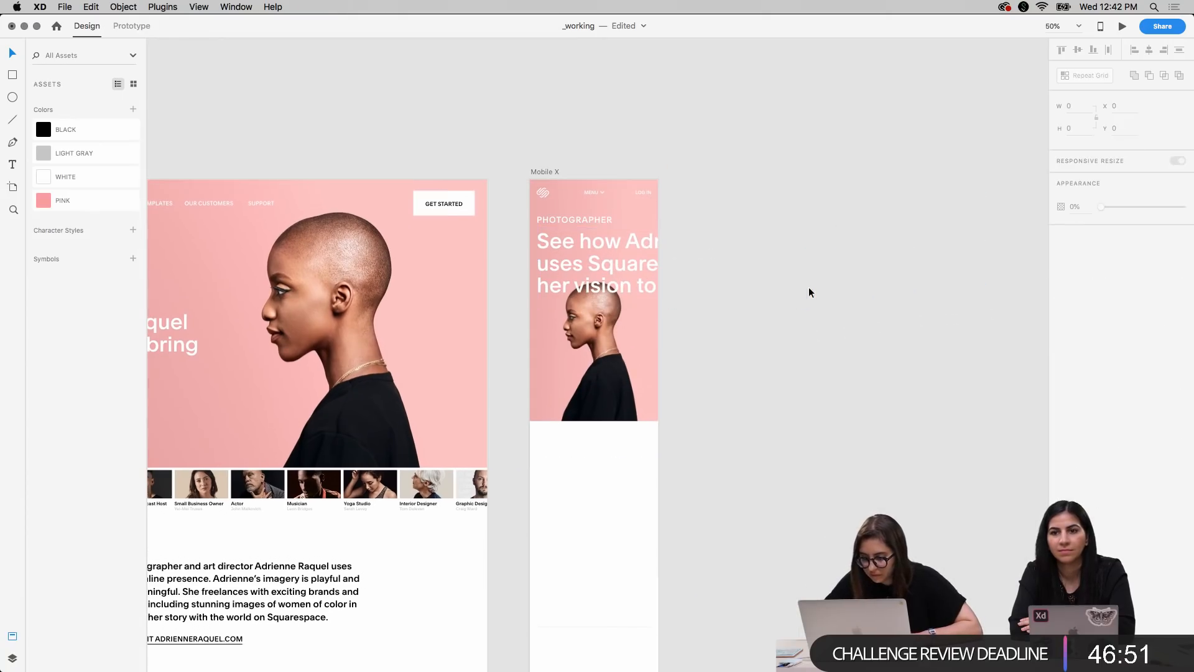
left_click(580, 264)
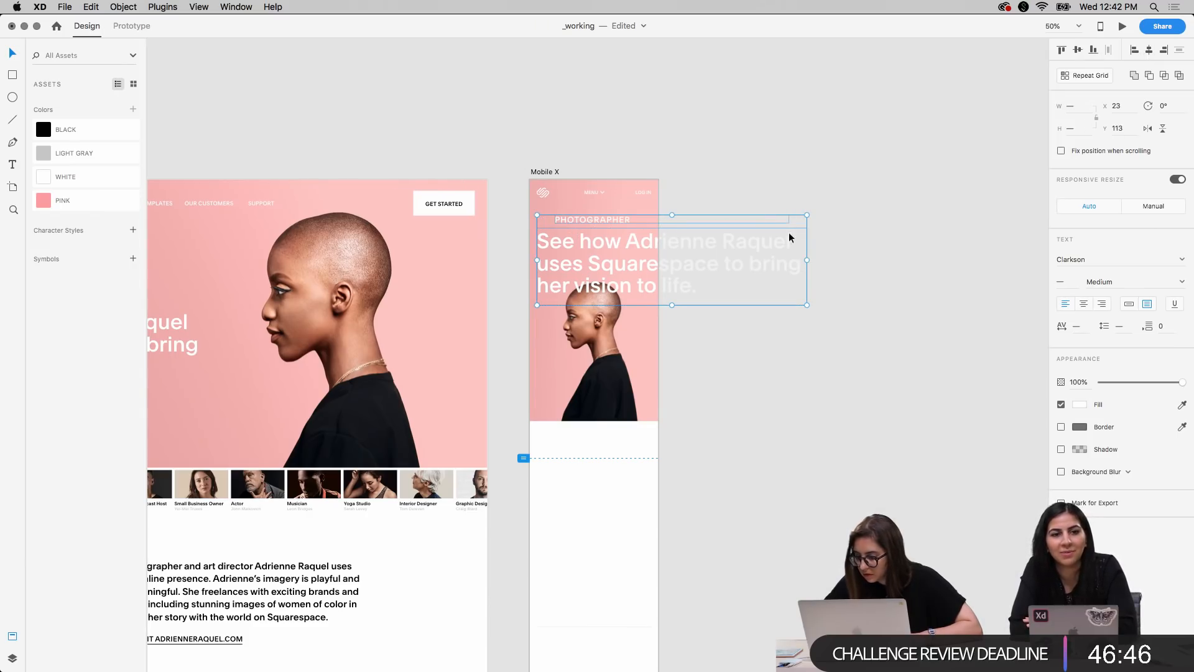
left_click(738, 450)
Reduce the font size of the Mobile X headline to 30
double_click(636, 278)
key("super+shift+comma")
key("super+shift+comma")
key("super+shift+comma")
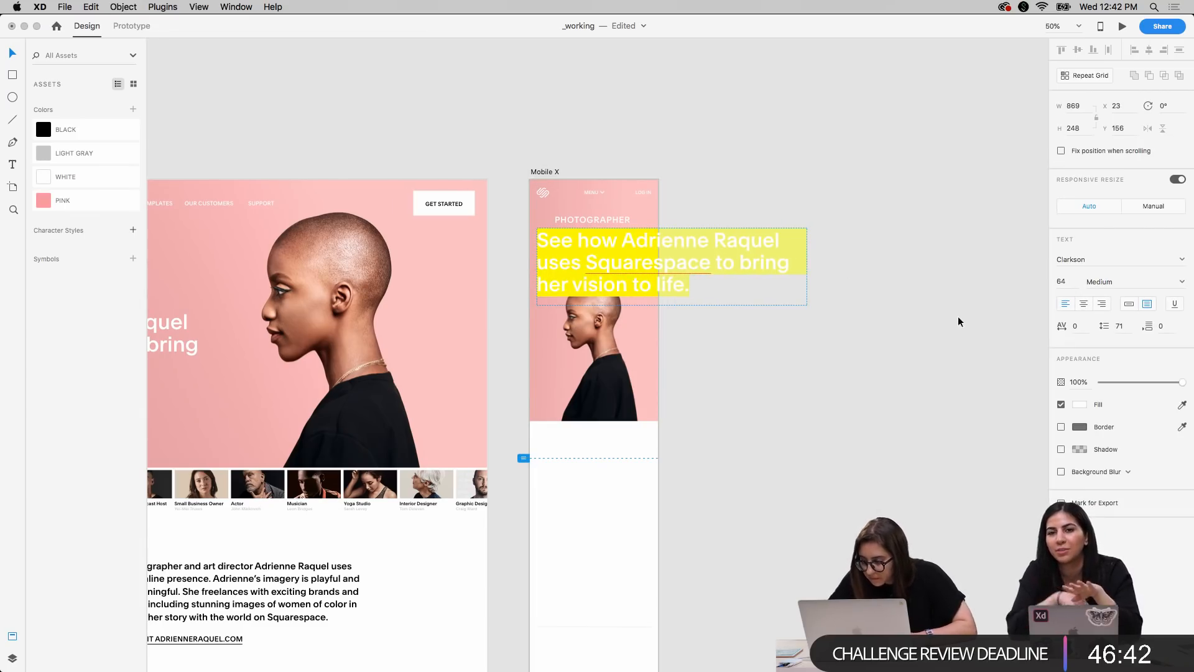
type("34")
key("Return")
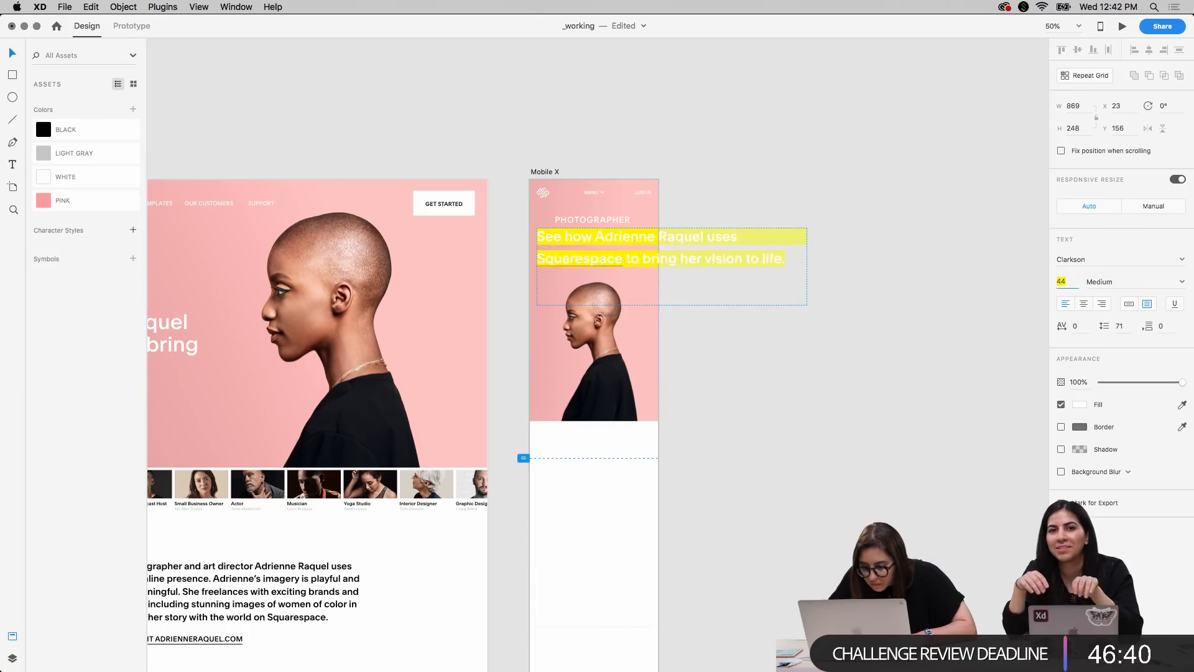
key("Down")
key("Down")
key("Down")
key("Down")
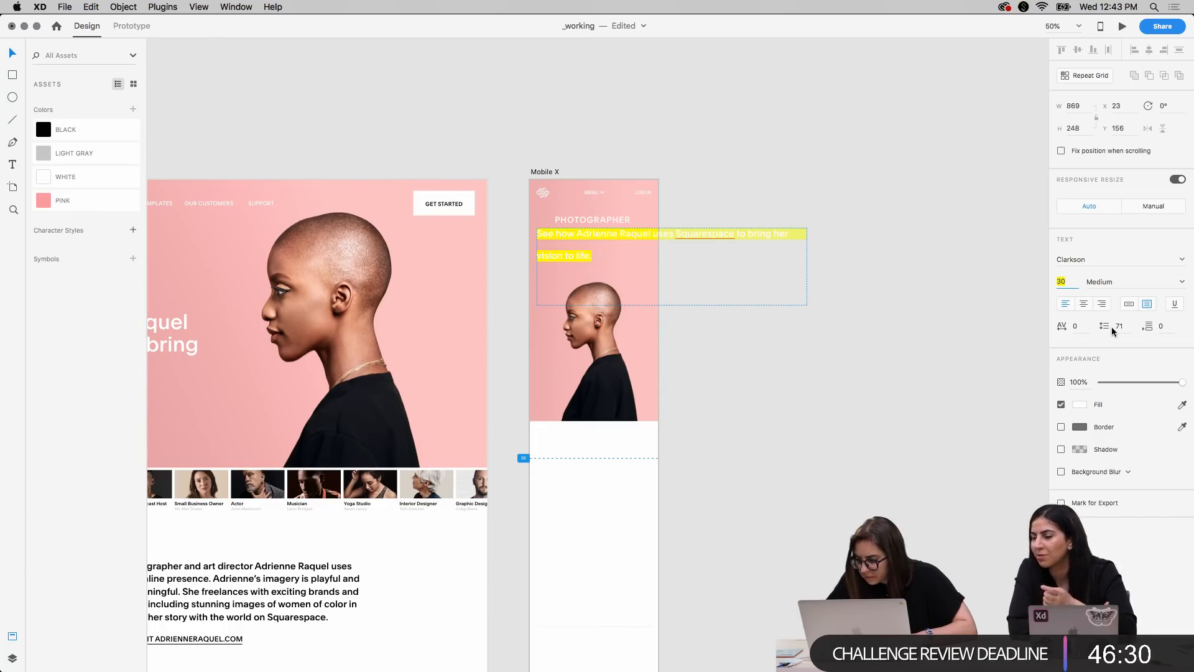
Set the Mobile X headline's line spacing to 37 and leave text editing
type("41")
key("Return")
type("31")
key("Return")
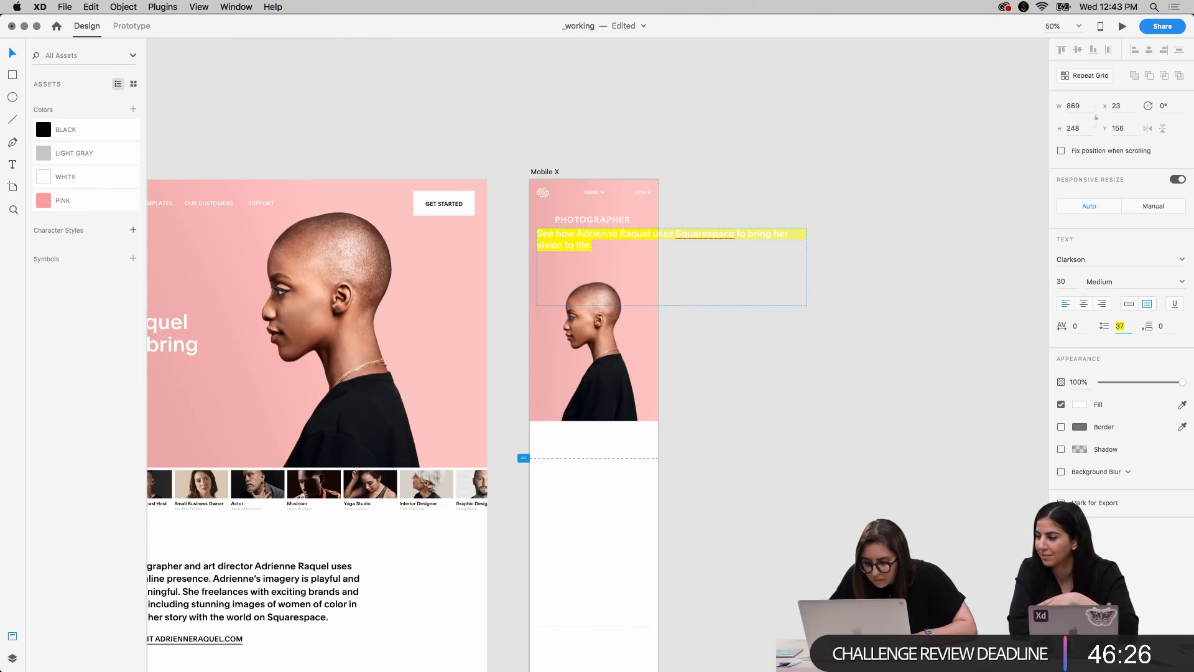
key("Escape")
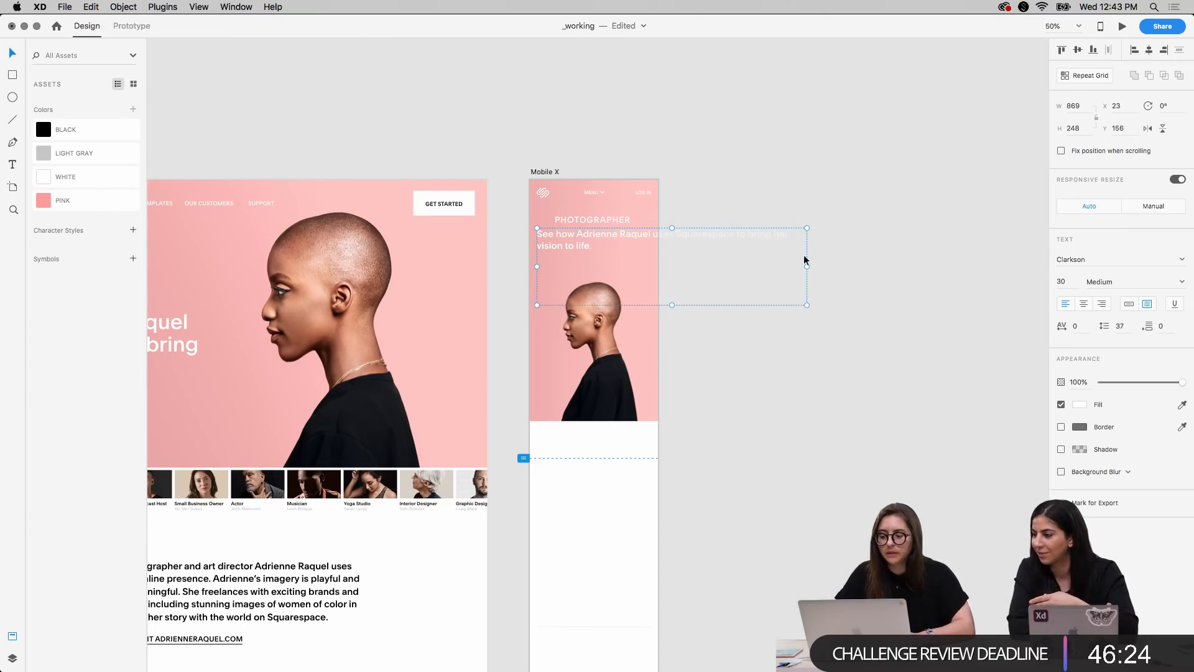
Narrow the headline's text box to 368 wide so it fits within the Mobile X artboard, and select it again
left_click_drag(808, 267, 651, 267)
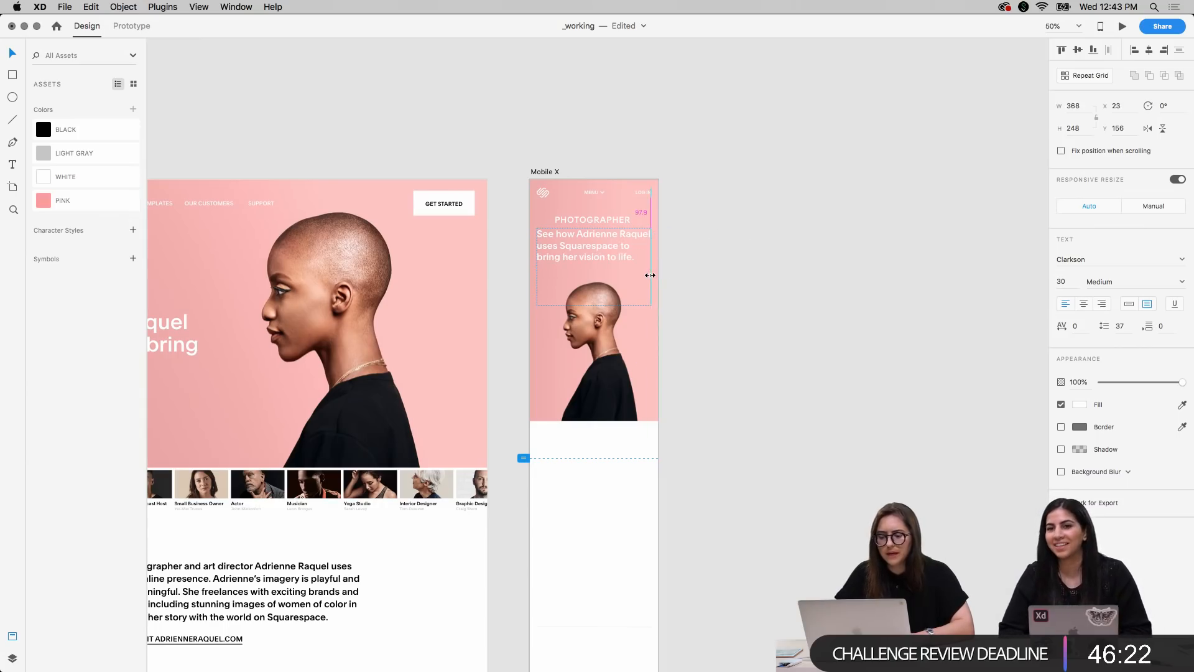
left_click(699, 272)
key("super+equal")
scroll(699, 276, "up", 2)
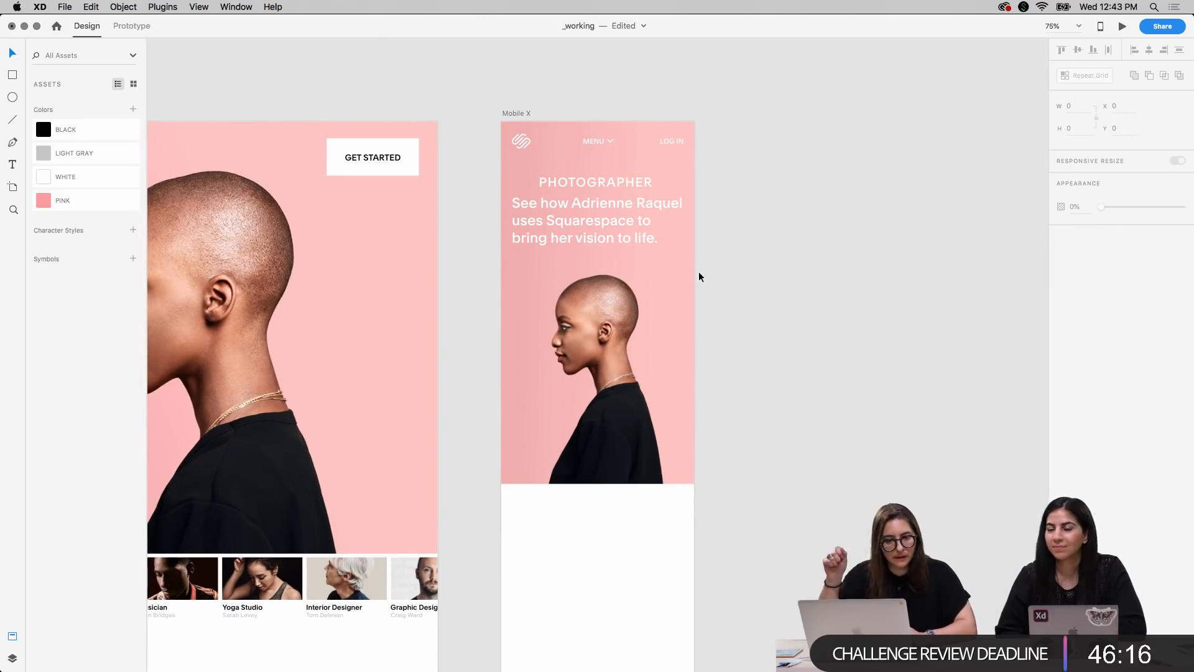
left_click(633, 230)
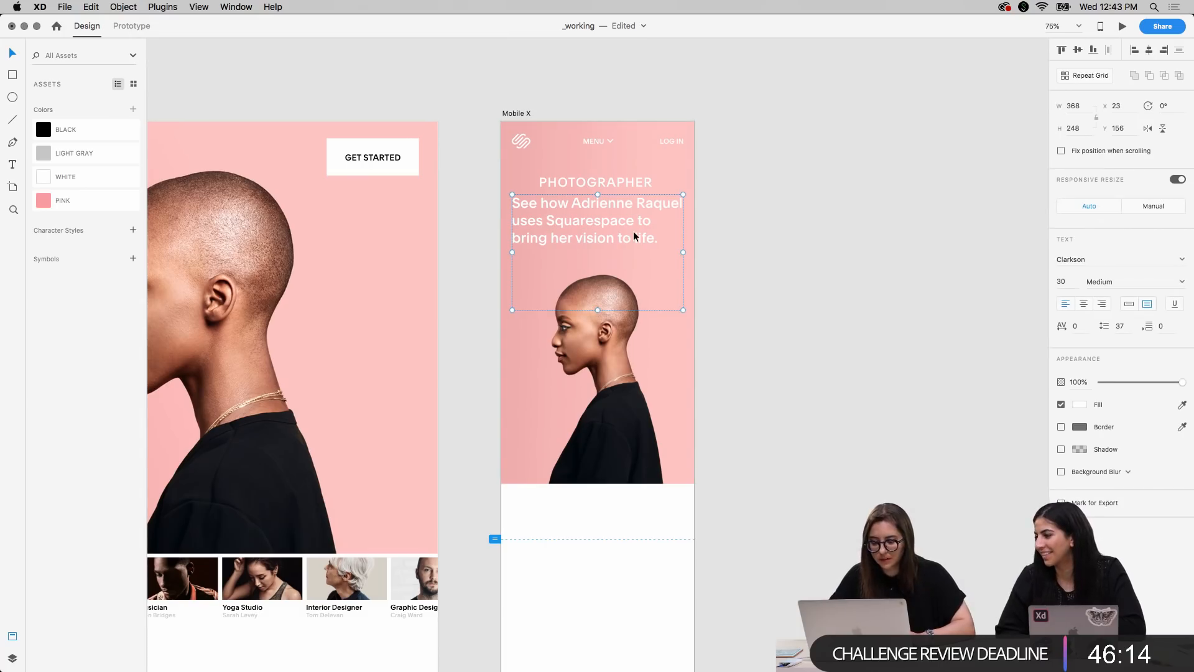
Shorten the Mobile X headline's text box to 131 high and lower it to Y 165
left_click_drag(598, 310, 598, 254)
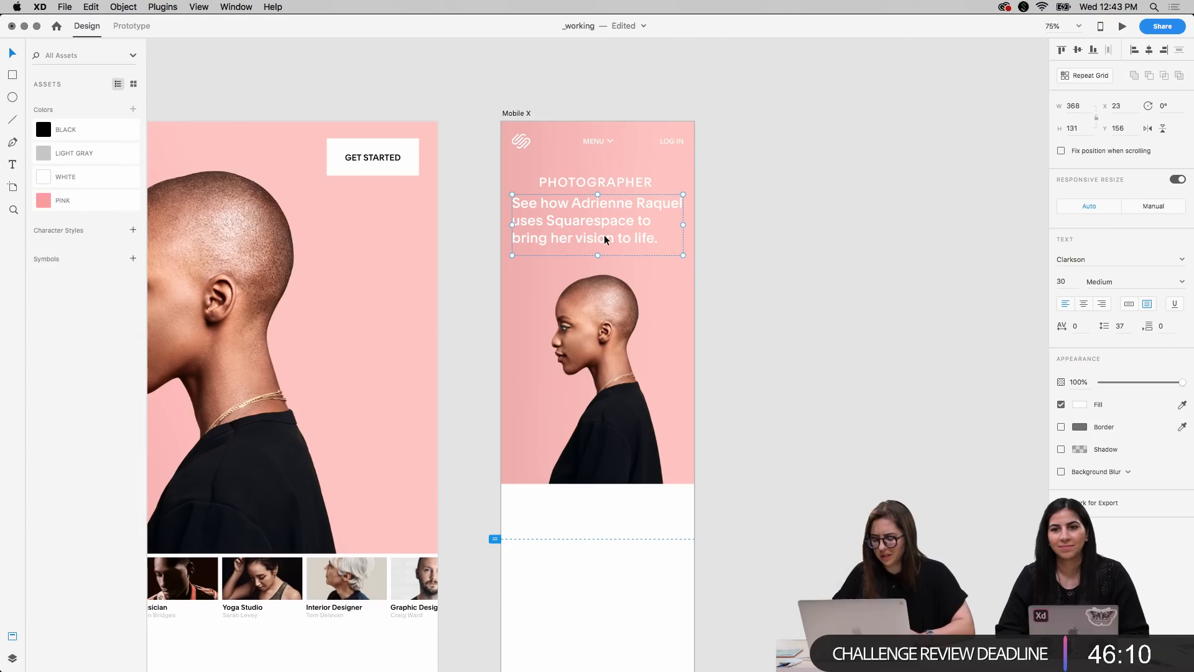
key("Down")
key("Down")
key("Down")
key("Down")
key("Down")
key("Down")
key("Down")
key("Down")
key("Down")
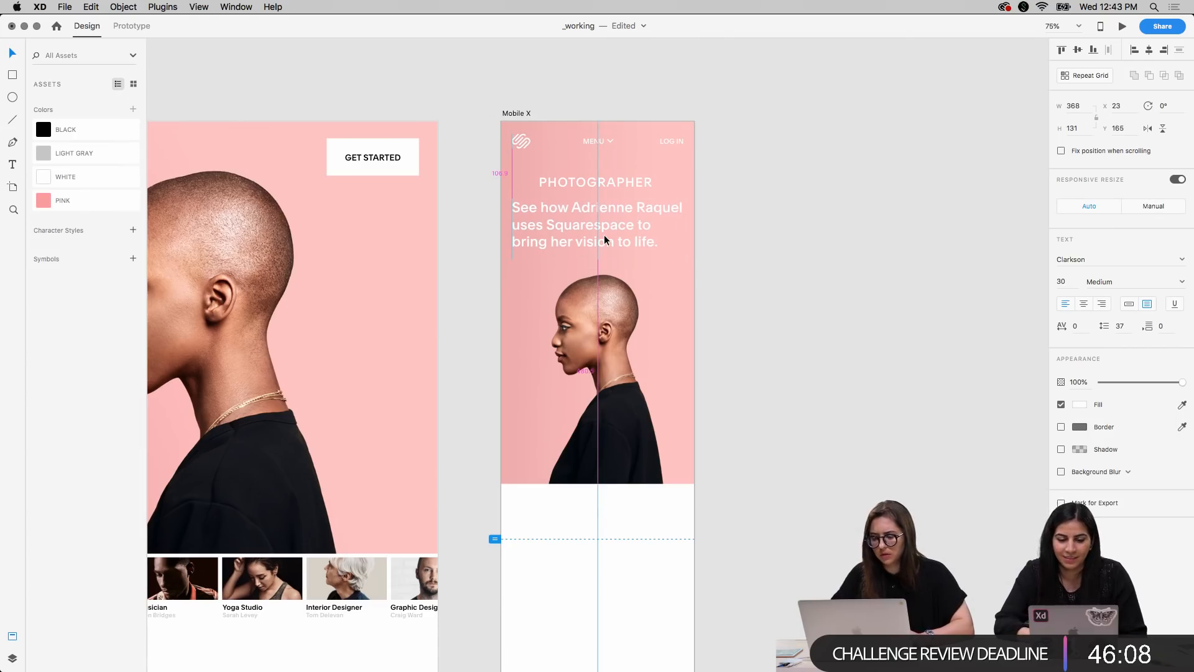
Center-align the headline text and widen its box symmetrically to 388 on the Mobile X artboard
left_click(1084, 304)
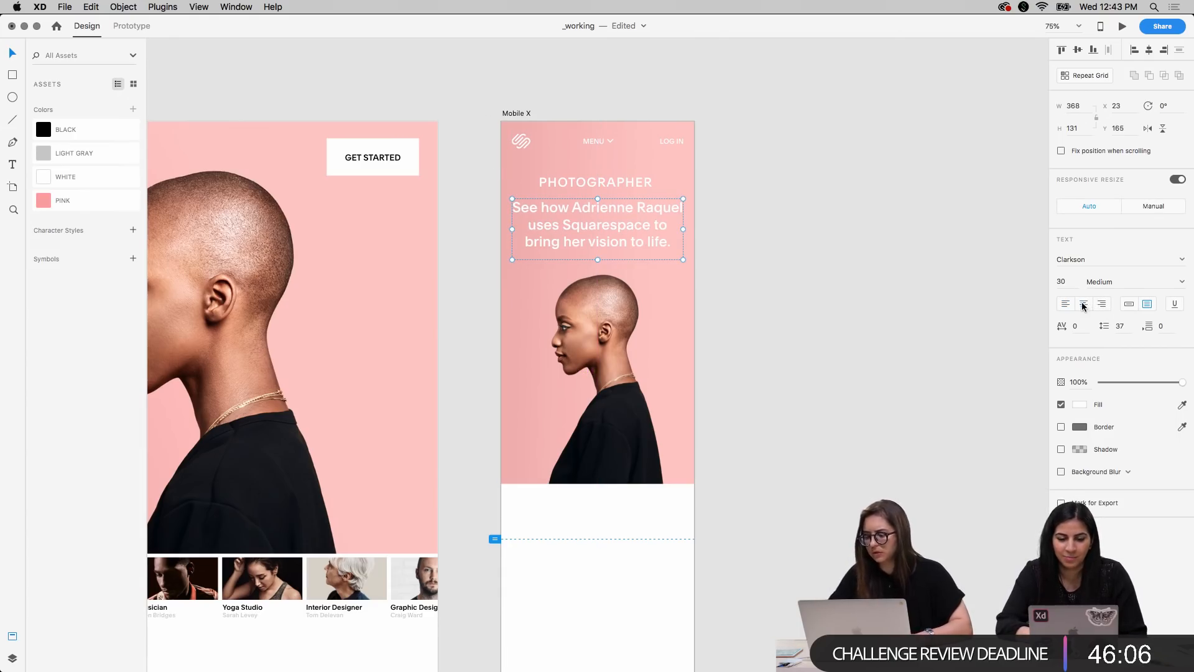
left_click(834, 255)
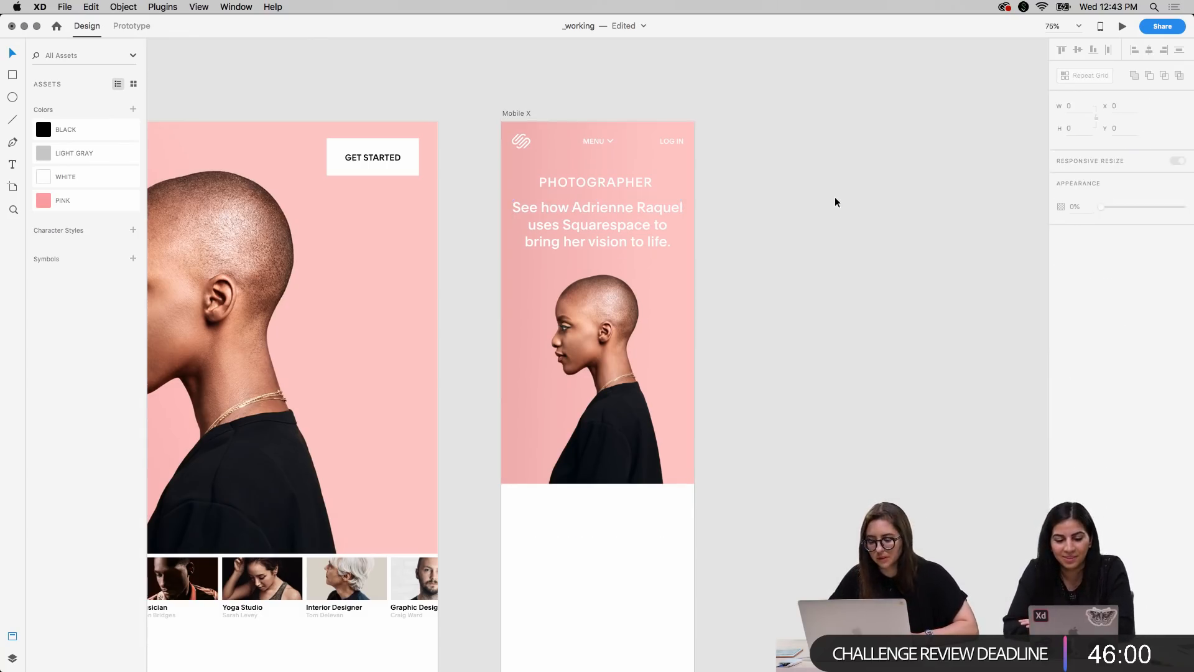
left_click(622, 219)
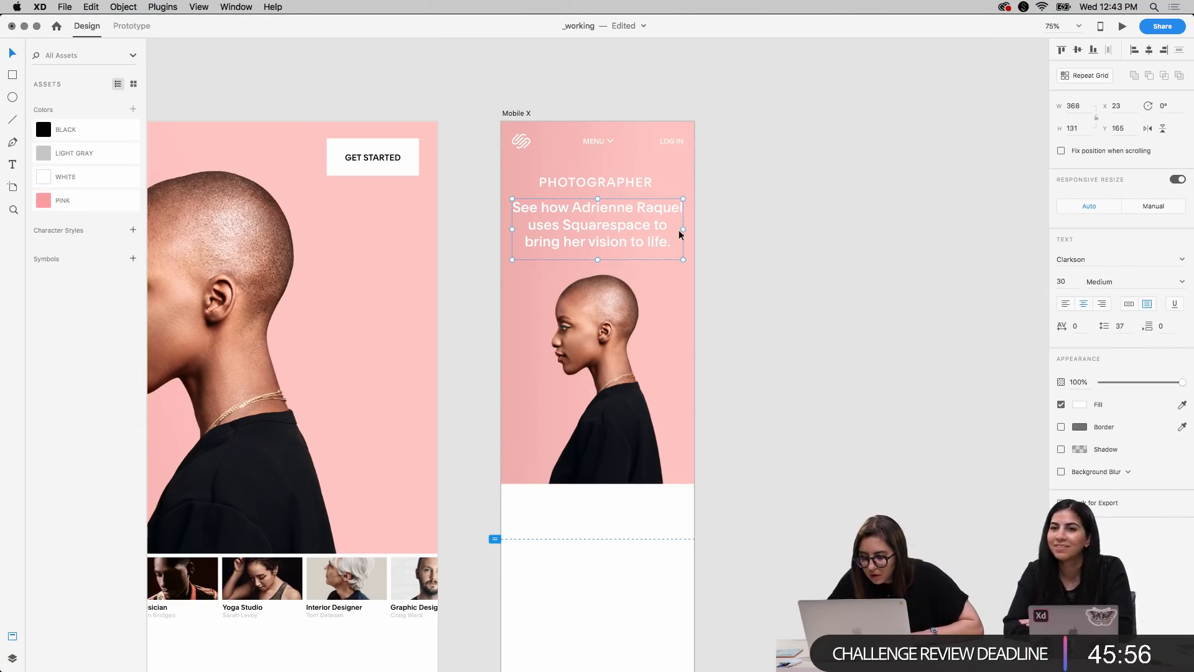
left_click_drag(683, 230, 688, 229)
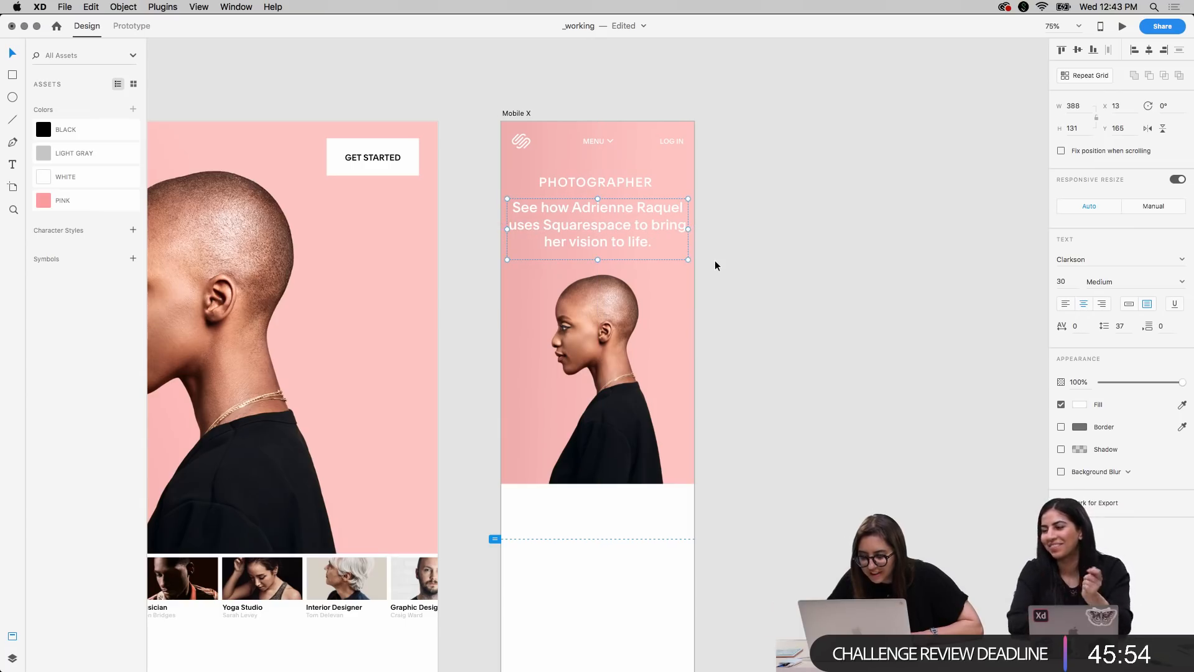
Nudge the Mobile X headline down to Y 175
key("Down")
key("Down")
key("Down")
key("Down")
key("Down")
key("Down")
key("Down")
key("Down")
key("Down")
key("Down")
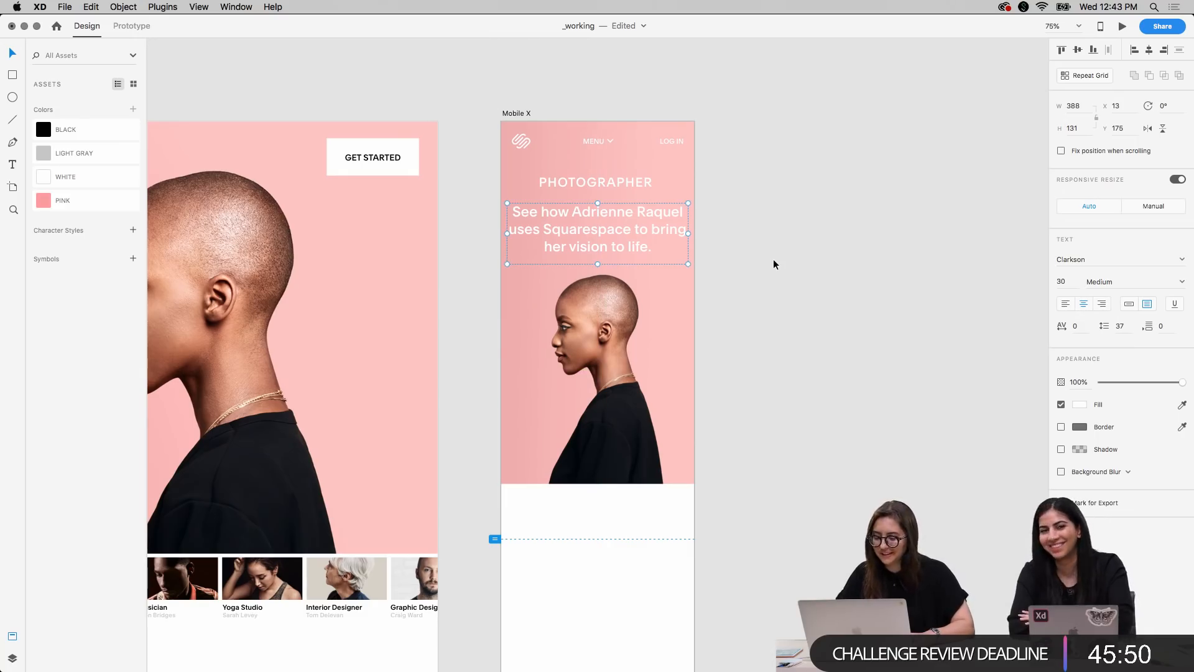
Reduce the Mobile X headline's font size to 27, tighten its line spacing slightly, and deselect it
left_click(1063, 281)
key("Down")
key("Down")
key("Down")
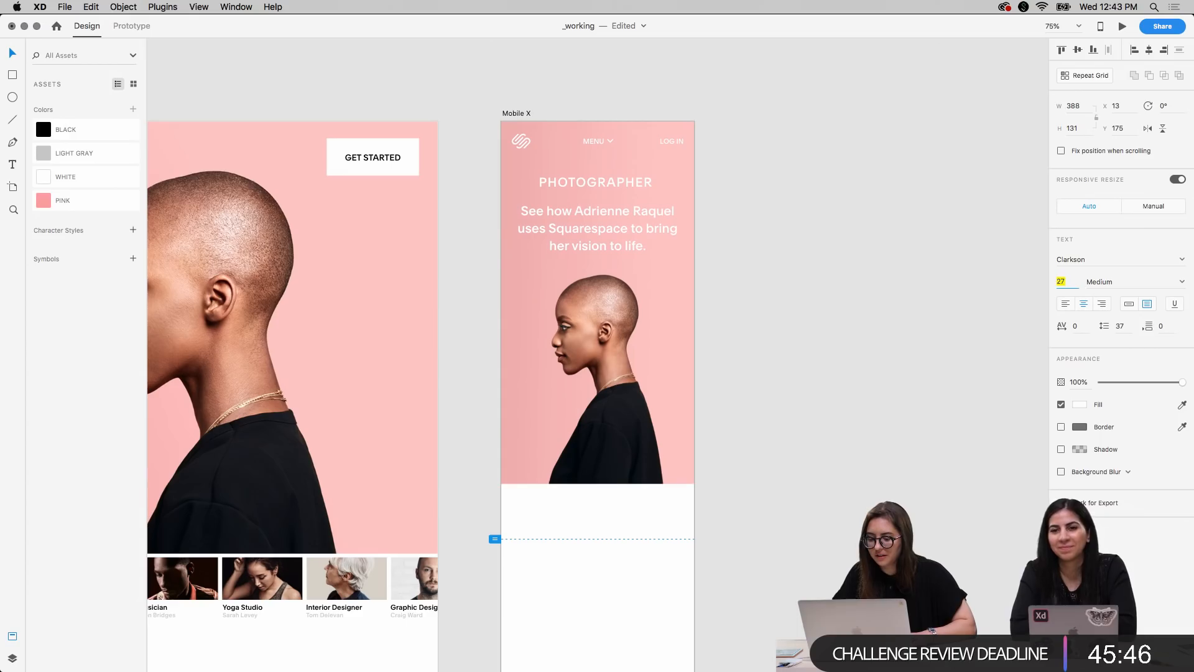
key("Down")
key("Down")
key("Down")
left_click(924, 455)
key("ctrl+Up")
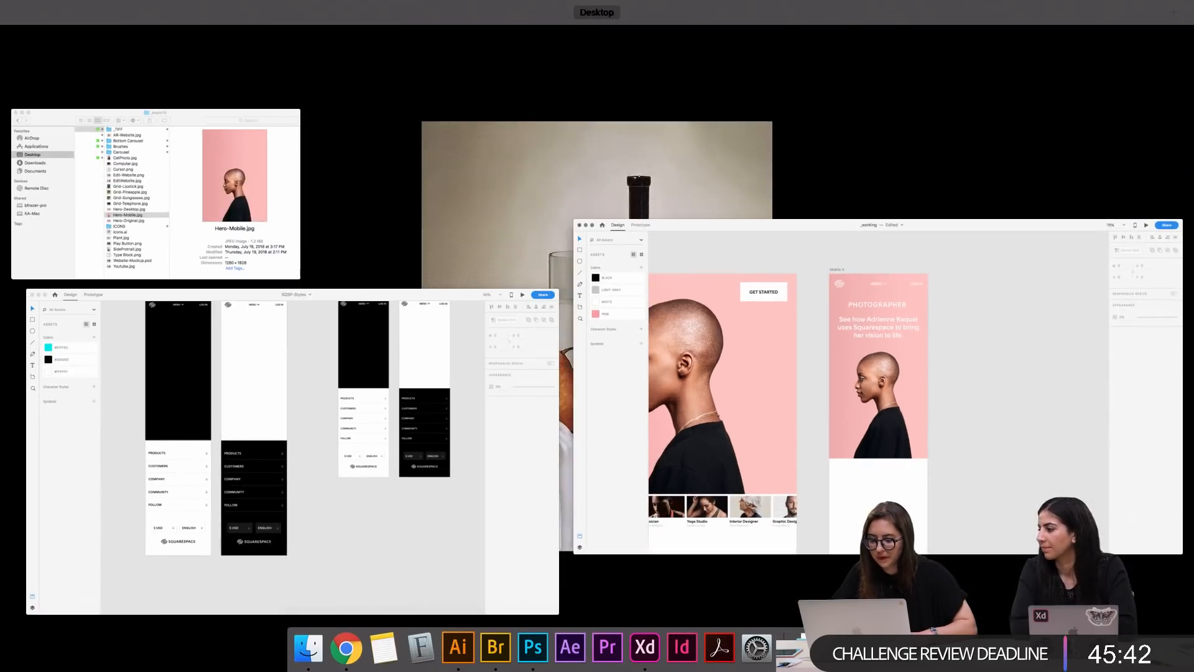
left_click(688, 432)
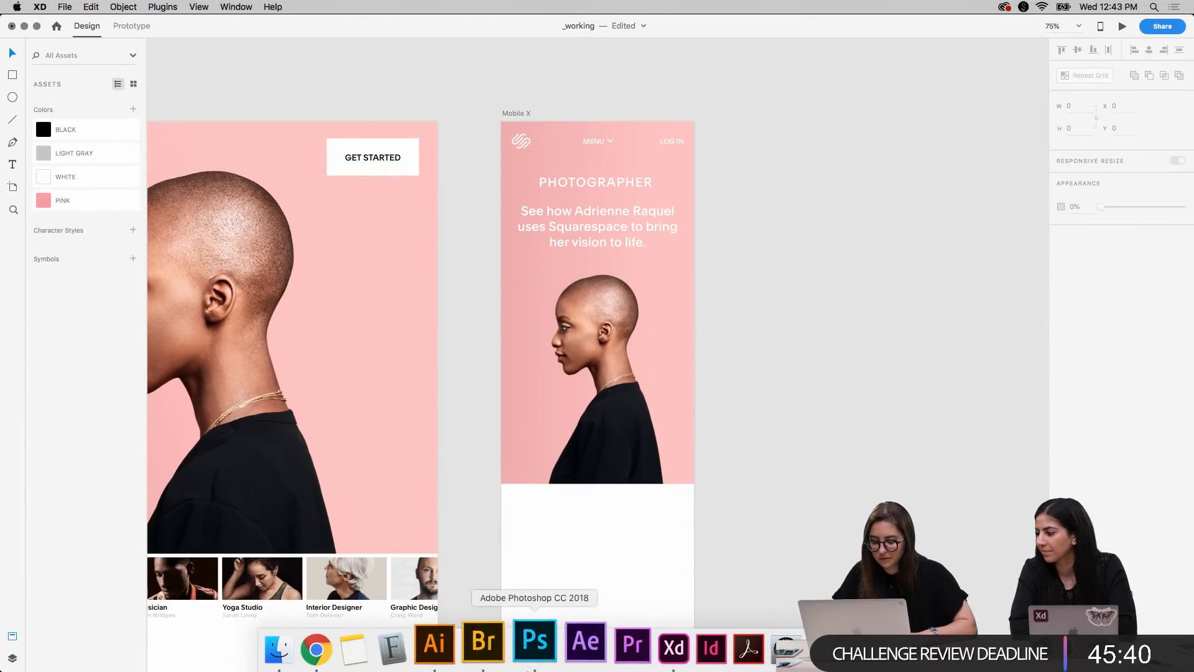
left_click(456, 647)
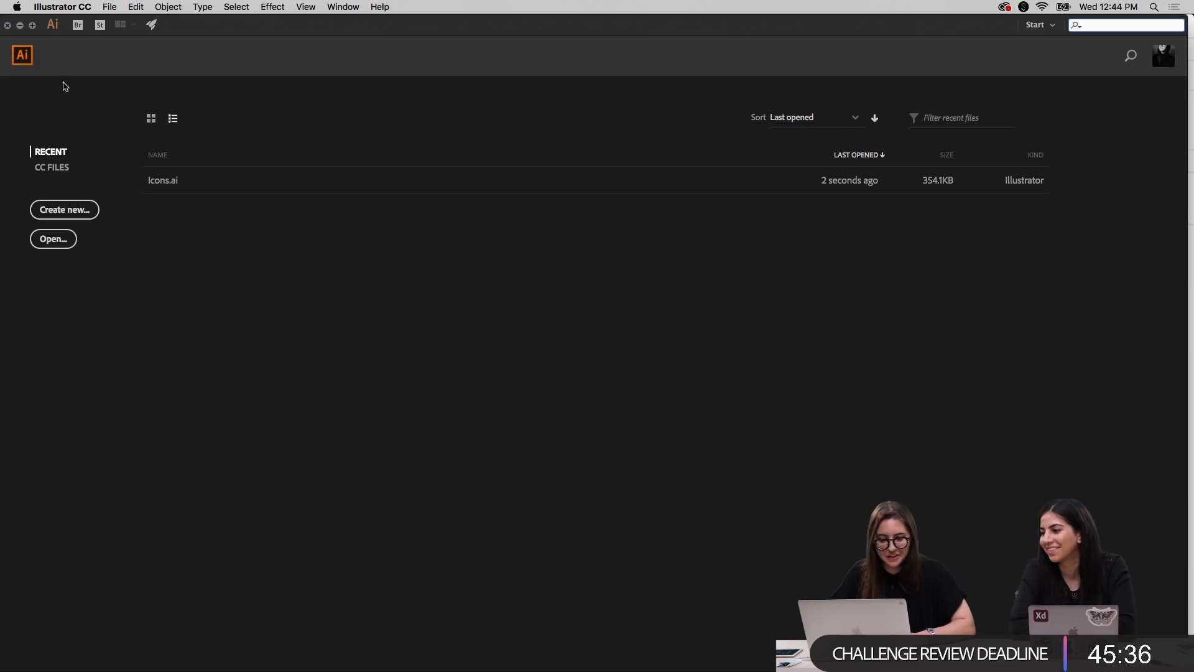
left_click(7, 25)
left_click(767, 389)
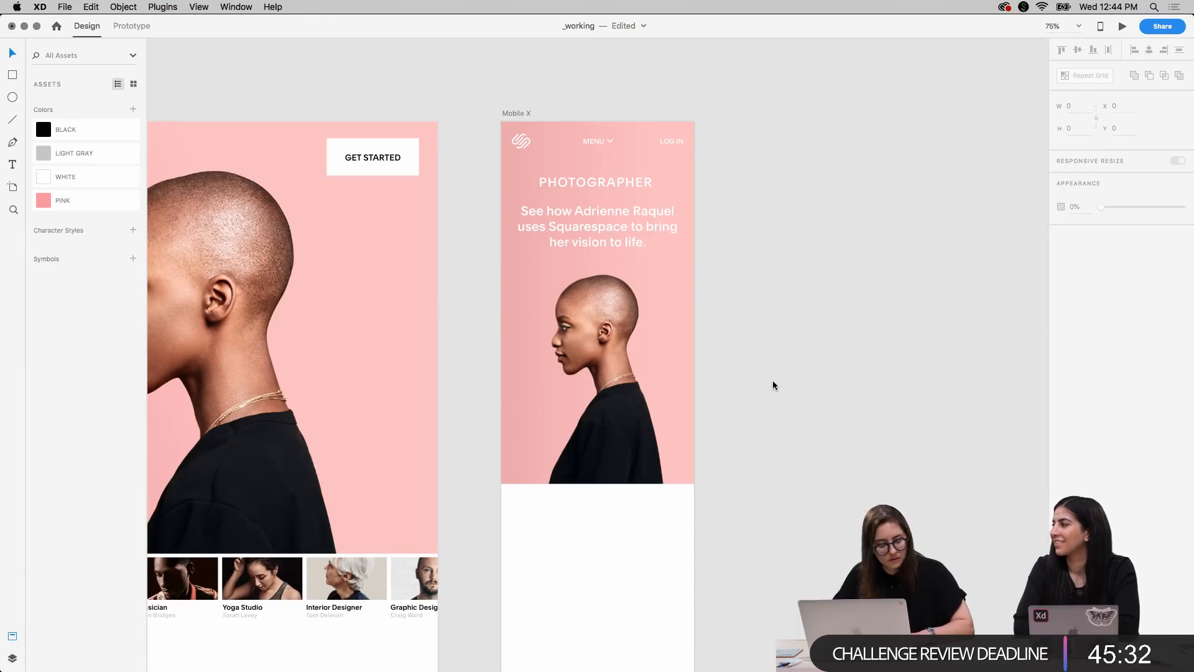
Center-align the PHOTOGRAPHER label's text and reposition its box so the label sits centered over the Mobile X headline
scroll(773, 385, "down", 1)
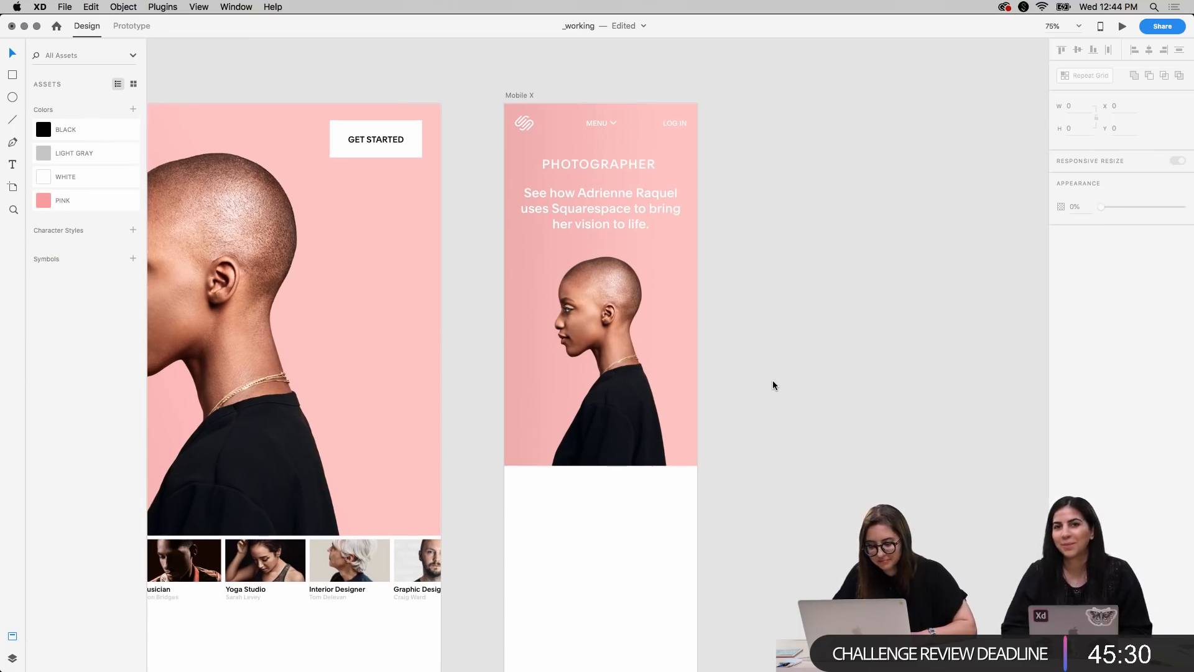
left_click(619, 166)
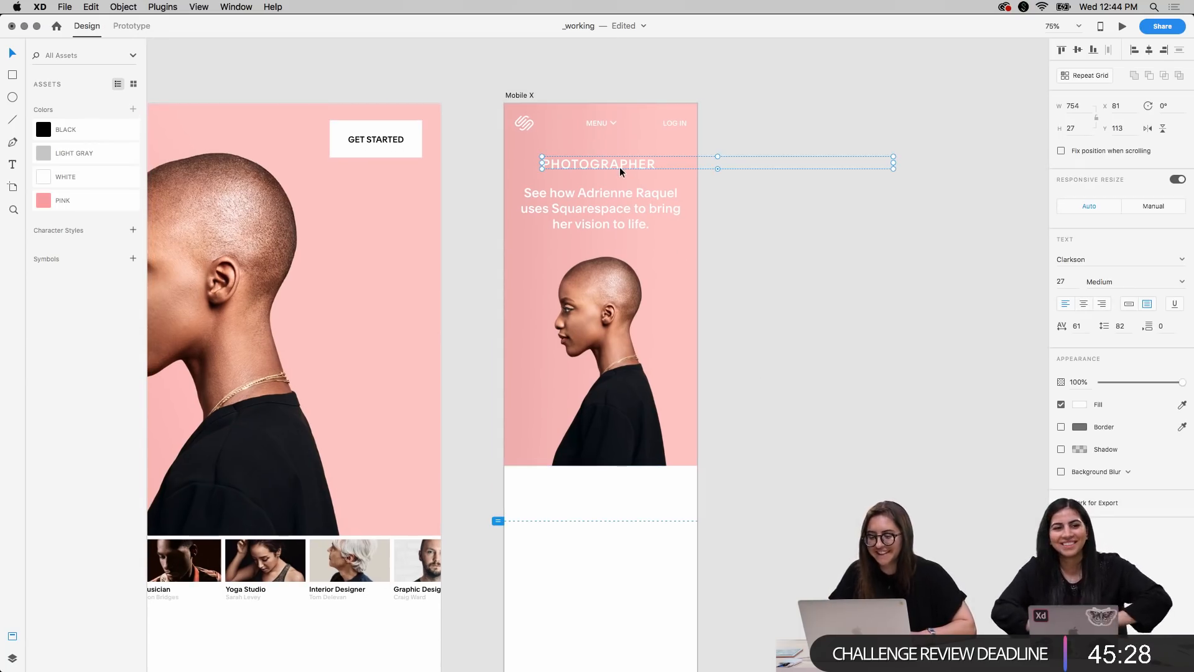
left_click_drag(615, 162, 570, 163)
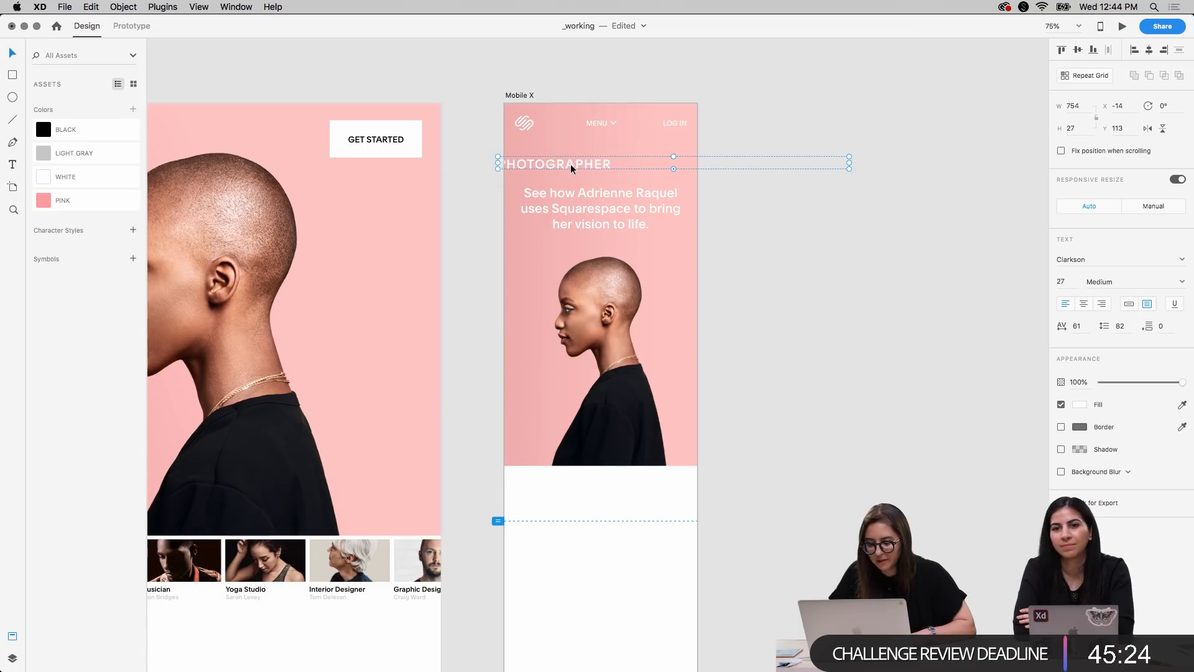
left_click(1085, 305)
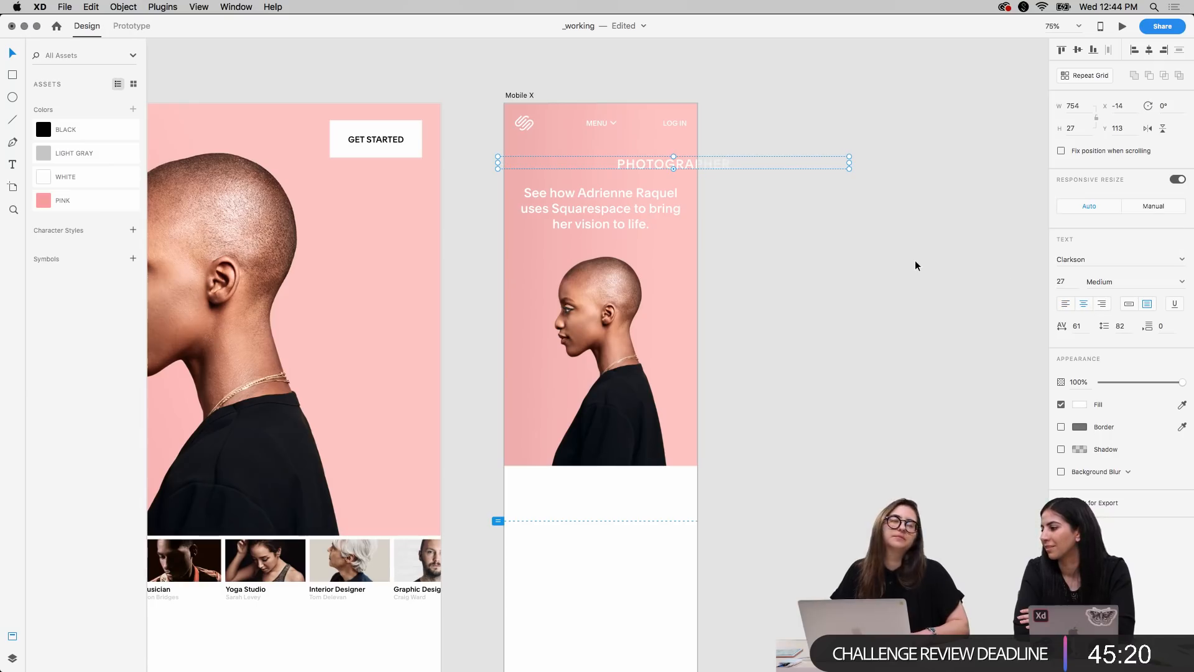
left_click_drag(655, 159, 582, 162)
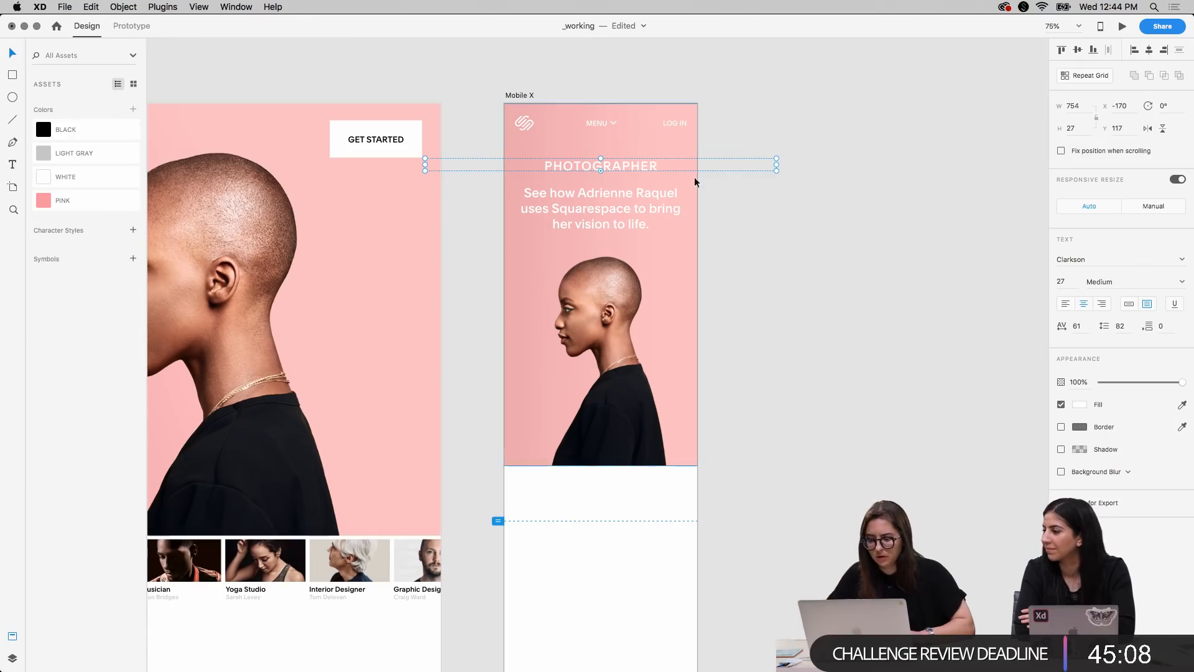
Narrow the PHOTOGRAPHER label's text box to 278 wide and set its font size to 17
left_click_drag(776, 165, 666, 165)
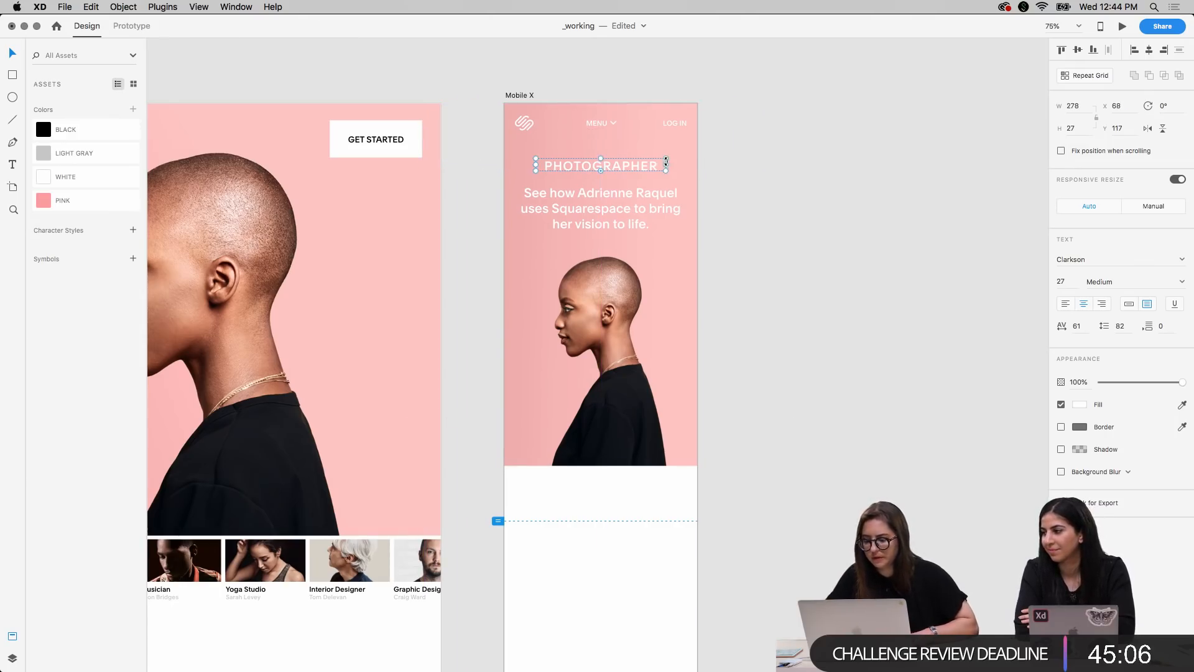
left_click(1072, 281)
type("17")
key("Return")
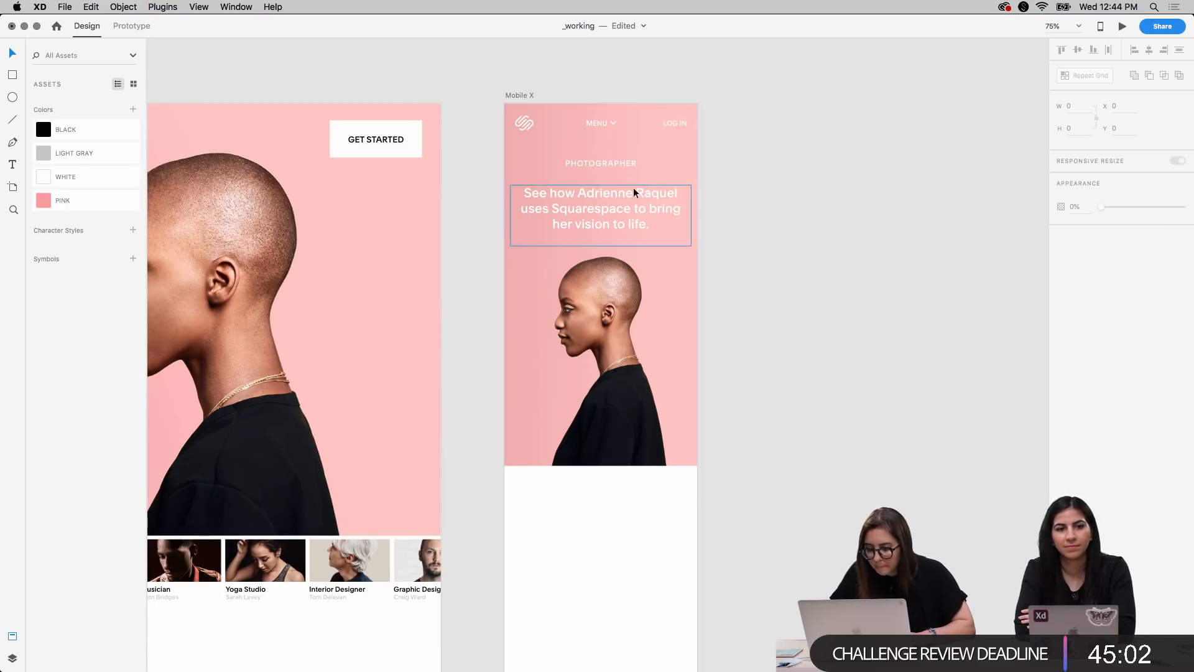
Move the PHOTOGRAPHER label down close to the headline, and raise both together until the label is at Y 114
left_click_drag(621, 166, 621, 169)
key("shift+Down")
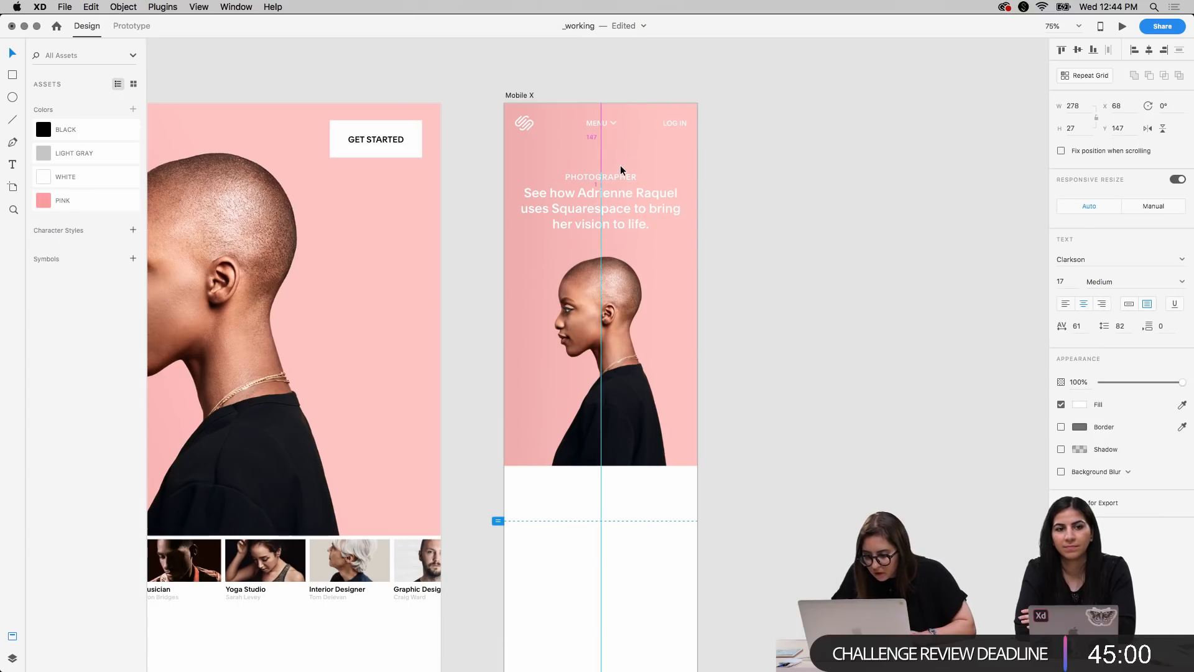
left_click(636, 192, "shift")
key("shift+Up")
key("shift+Up")
key("shift+Up")
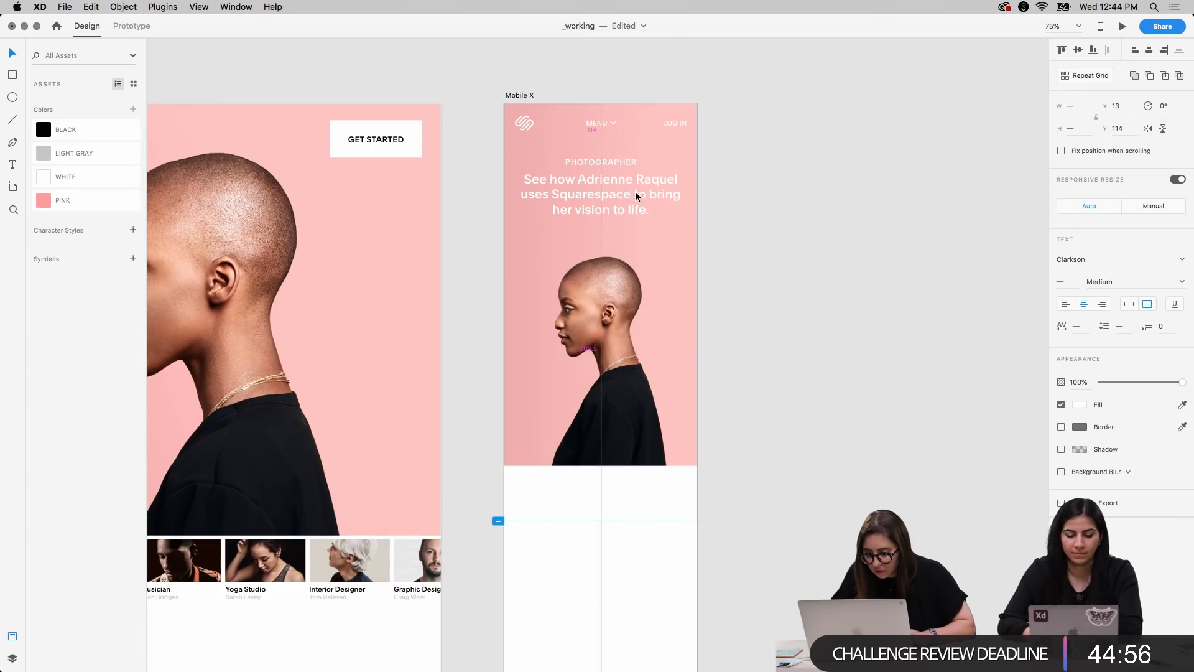
left_click(831, 331)
Copy the strip of customer thumbnail photos below the hero image on the Desktop 1920 artboard
scroll(831, 331, "left", 7)
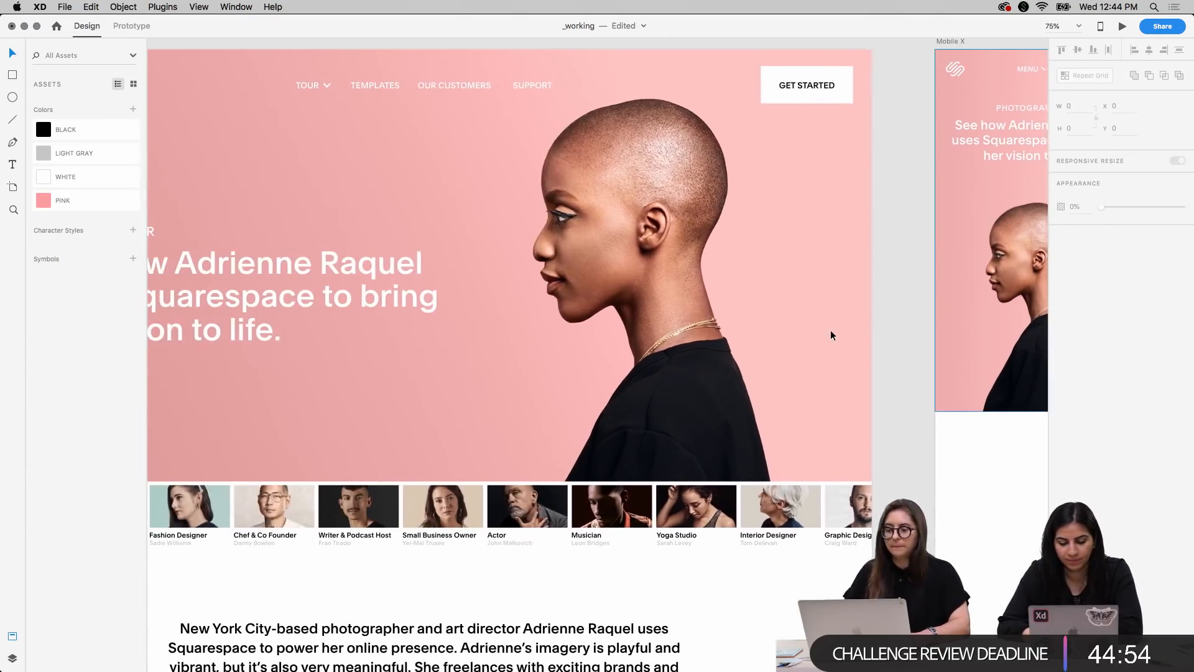
scroll(831, 331, "right", 3)
scroll(831, 331, "right", 4)
key("super+minus")
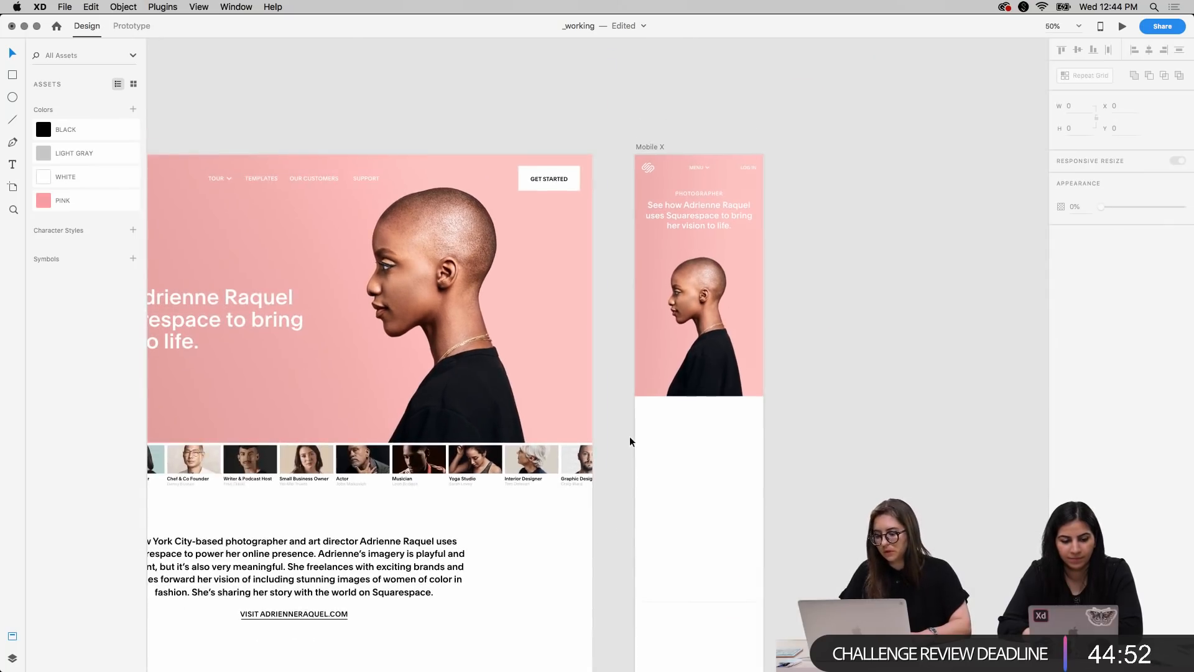
scroll(630, 437, "left", 6)
scroll(630, 440, "left", 2)
scroll(630, 441, "right", 4)
scroll(630, 441, "down", 5)
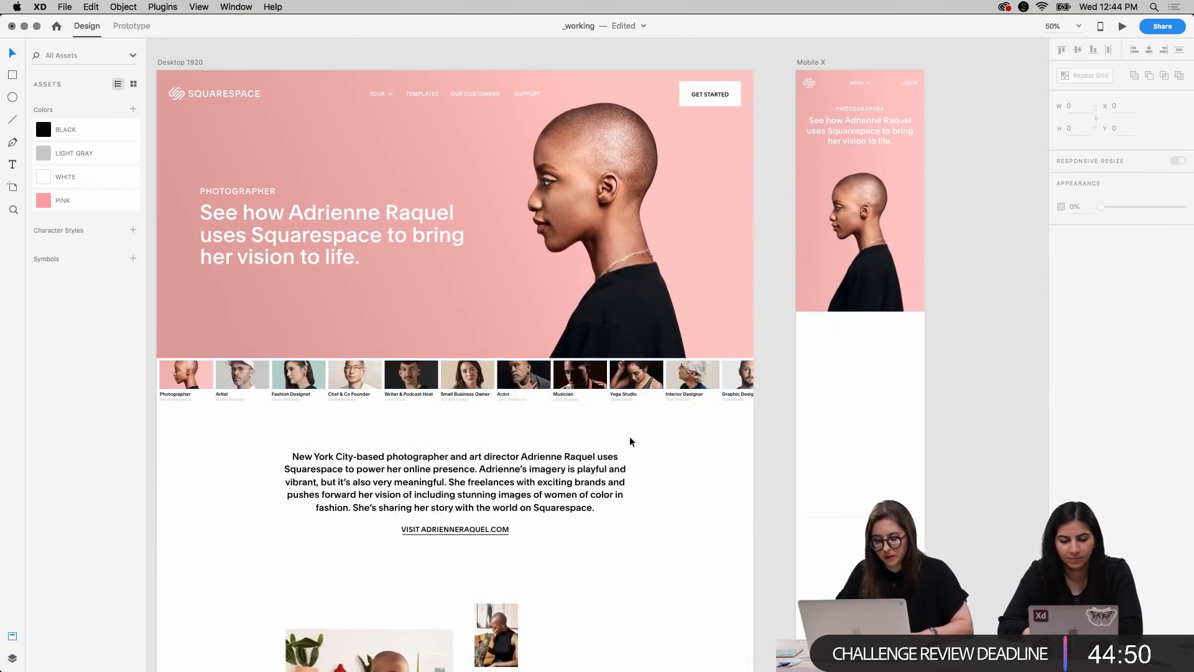
left_click(203, 371)
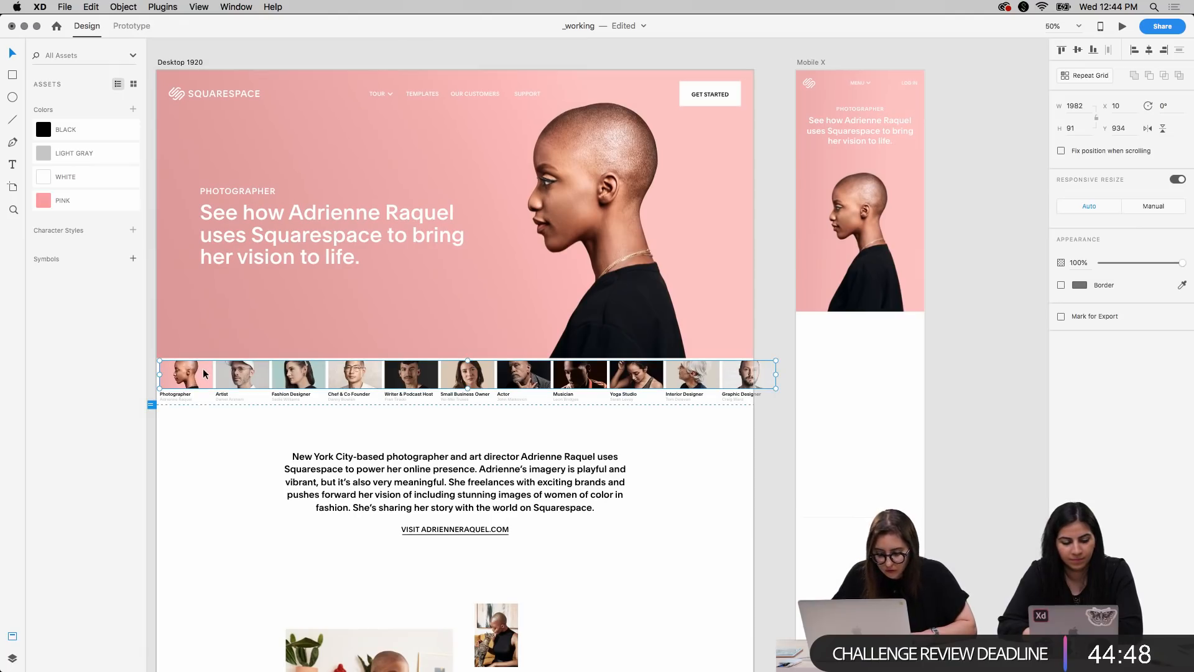
key("super+c")
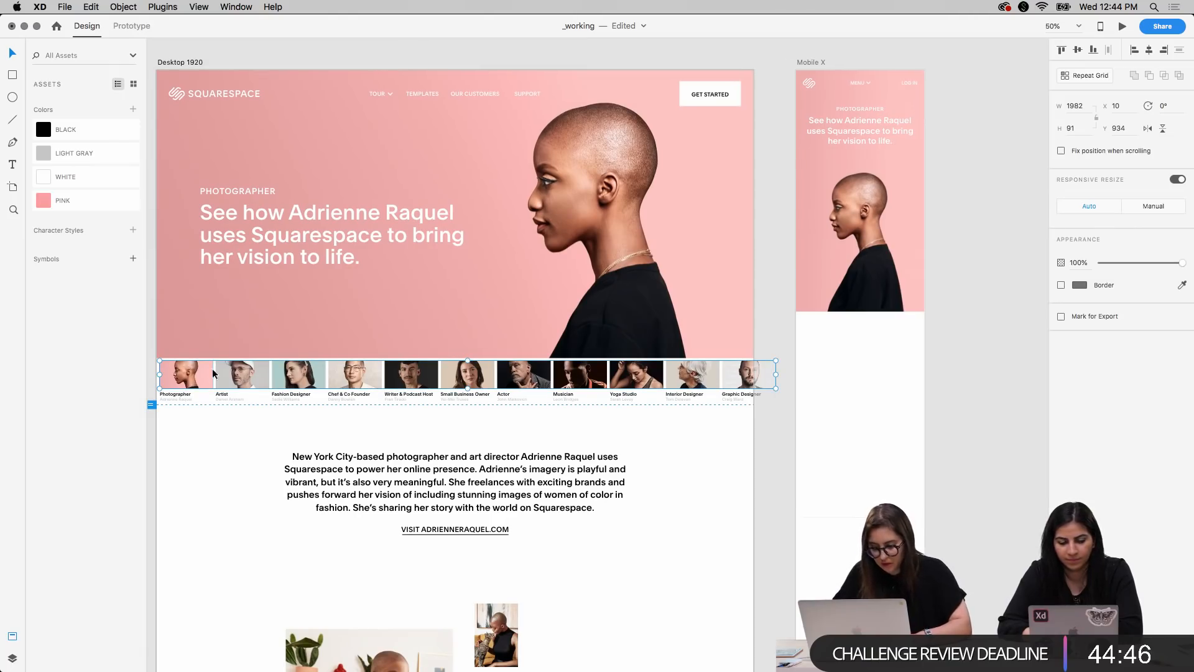
Paste the copied thumbnail strip into the Mobile X artboard
scroll(734, 423, "right", 3)
scroll(733, 420, "right", 7)
left_click(546, 98)
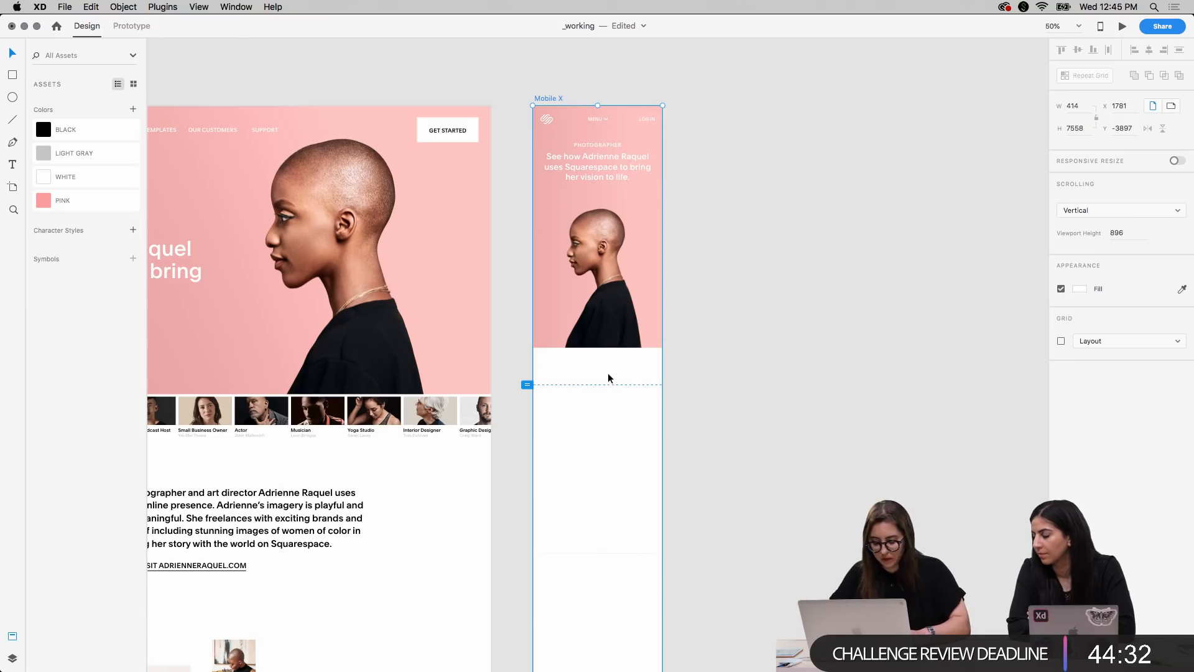
key("super+v")
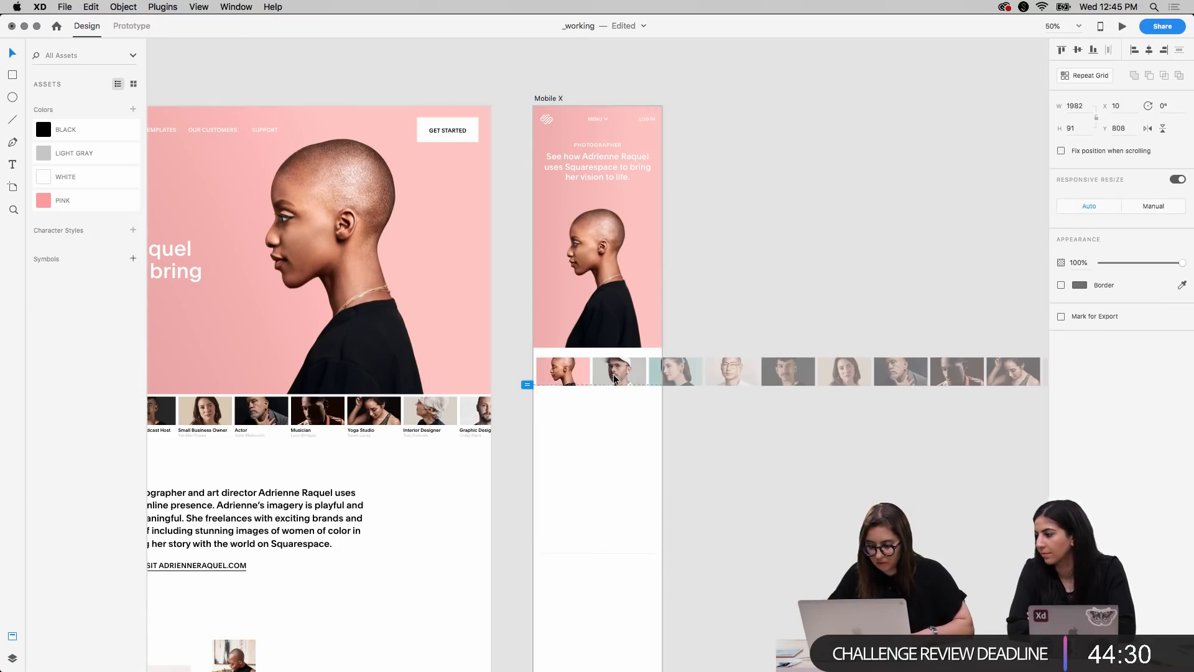
Raise the pasted thumbnail strip to Y 789 and scale it down proportionally to about 1312 wide
key("Up")
key("Up")
scroll(788, 453, "right", 5)
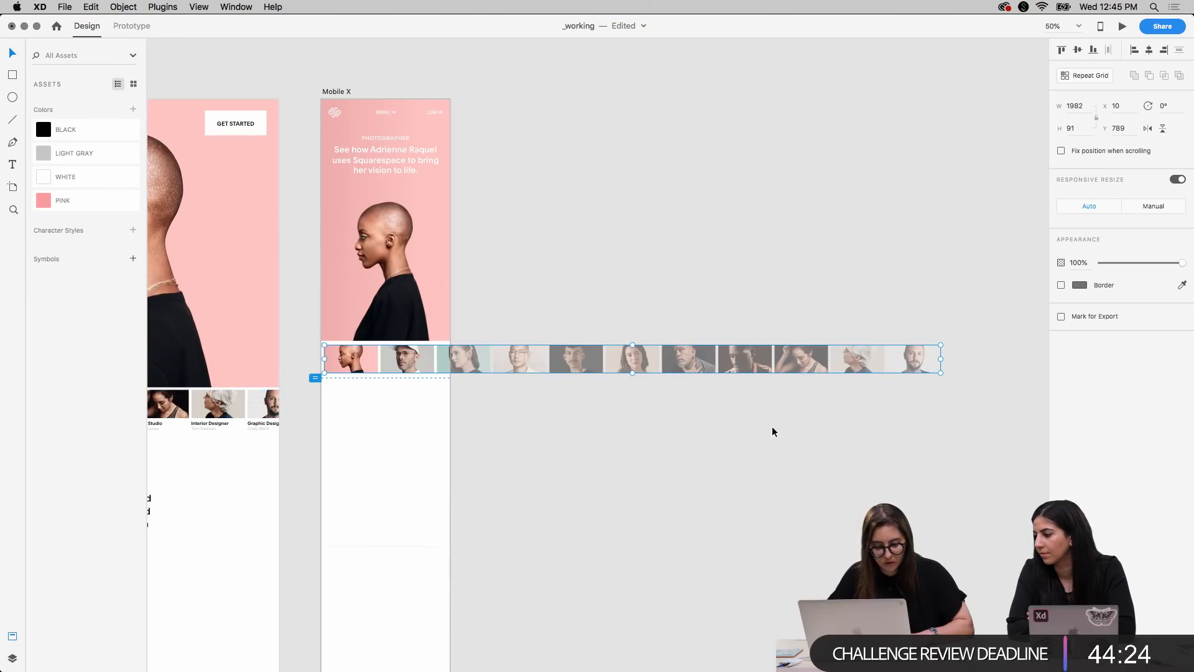
left_click_drag(941, 372, 733, 365)
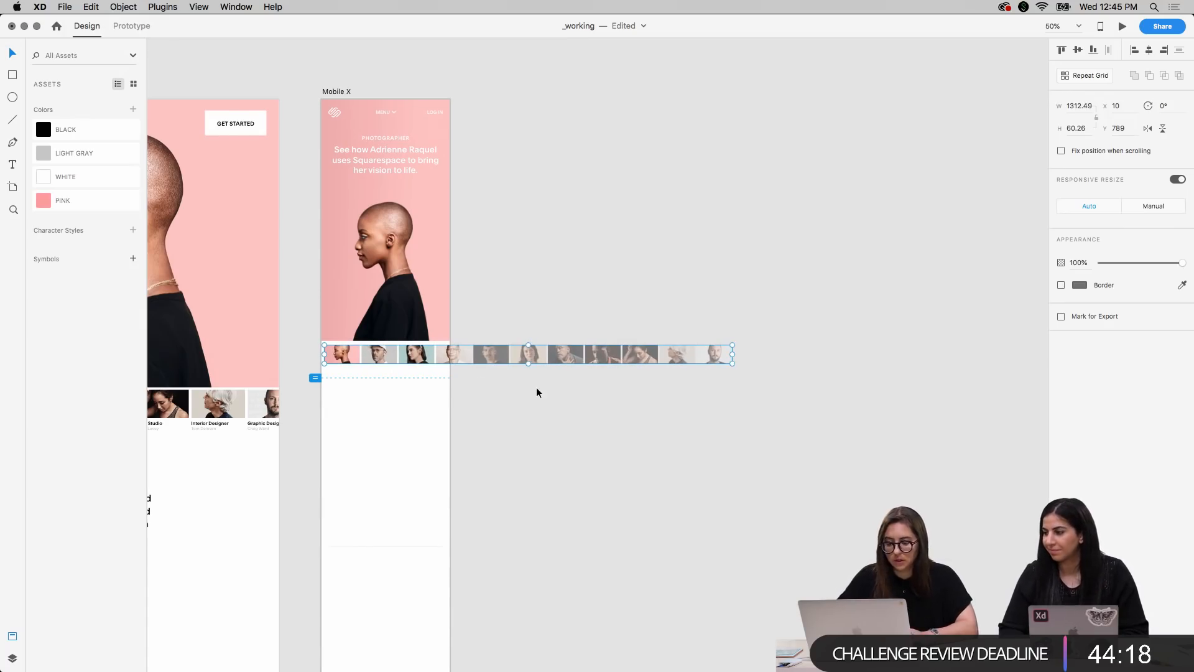
Nudge the thumbnail strip to X 7 and Y 782, just below the Mobile X hero image, and deselect it
scroll(536, 390, "up", 10)
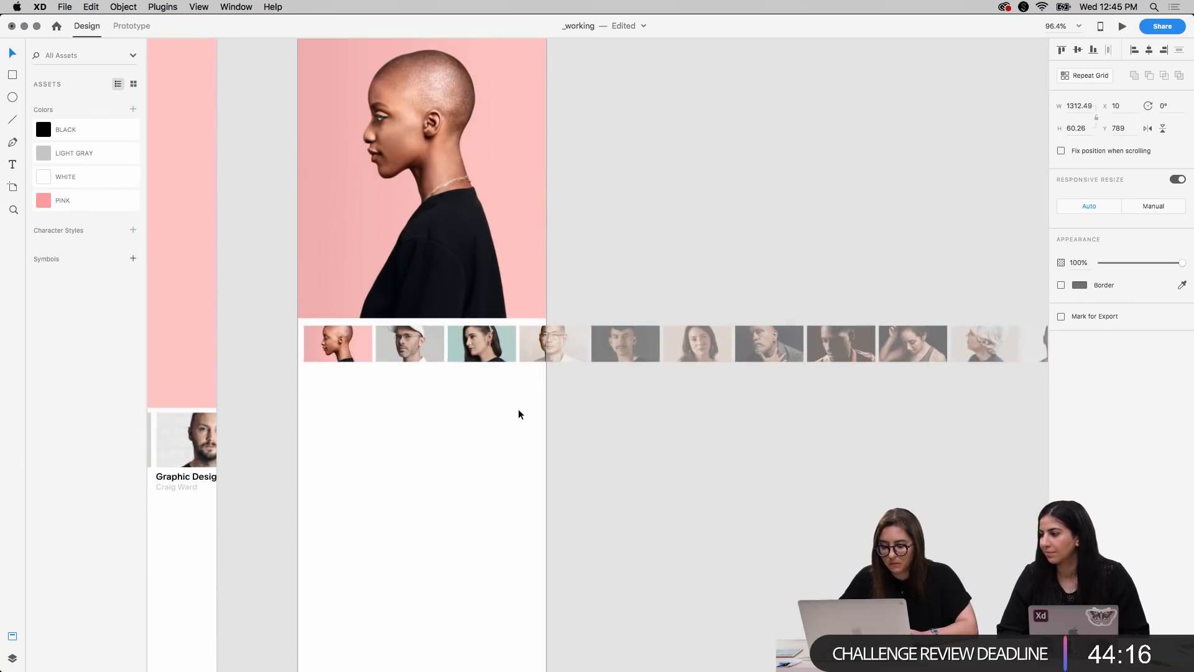
left_click_drag(457, 420, 515, 420)
key("Up")
key("Up")
key("Up")
key("Up")
key("Up")
key("Up")
key("Up")
key("Left")
key("Left")
key("Left")
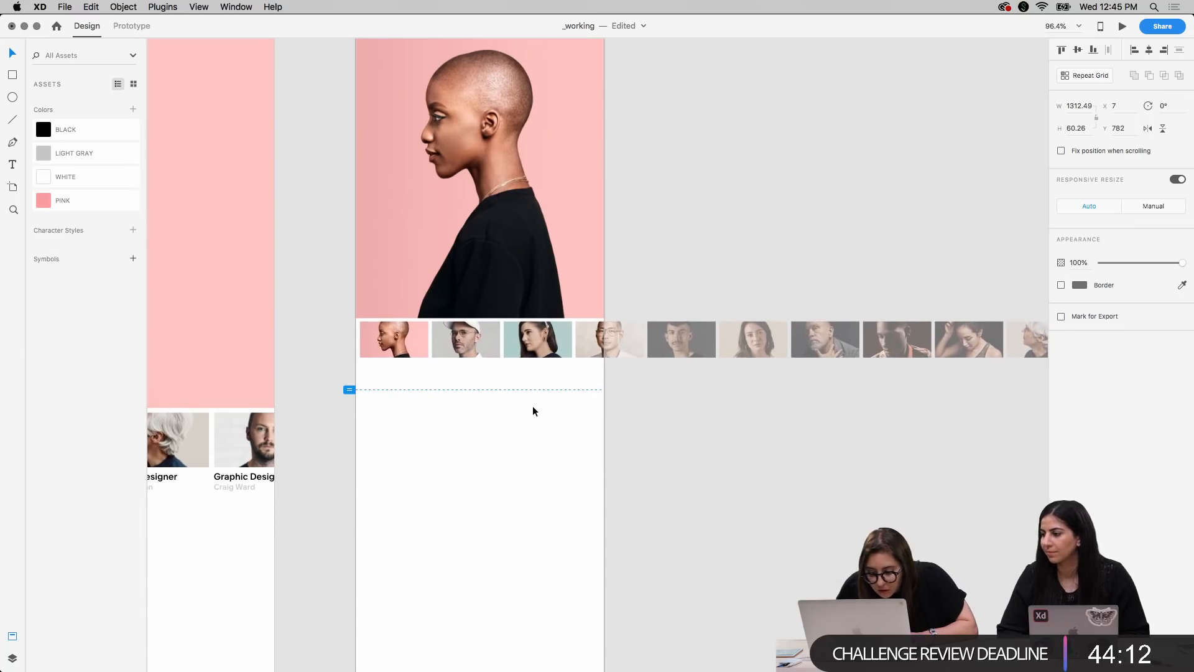
left_click(666, 446)
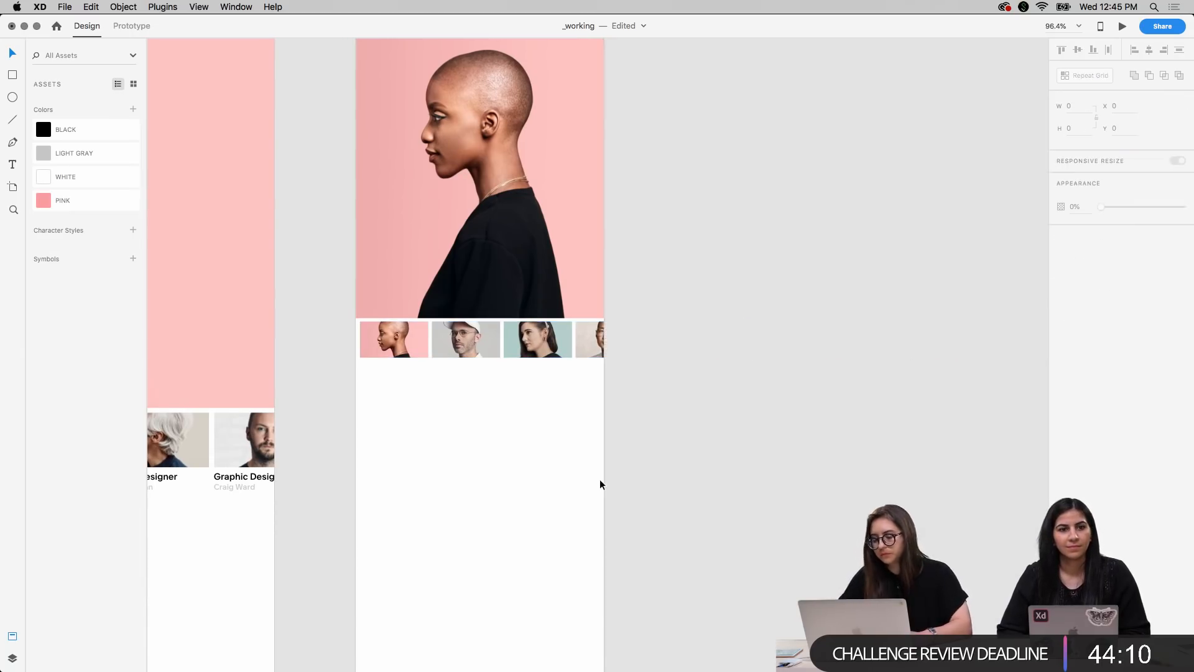
Enlarge the thumbnail strip on the Mobile X artboard proportionally to about 1404 wide and deselect it
scroll(599, 479, "left", 5)
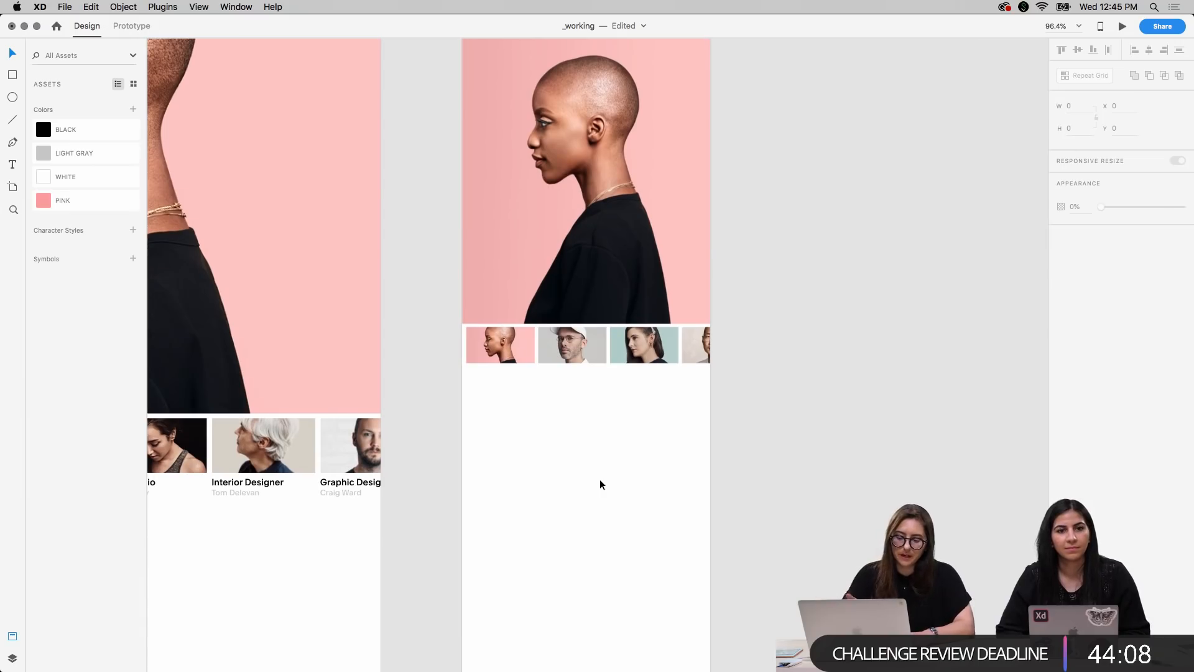
left_click(674, 353)
scroll(746, 411, "right", 8)
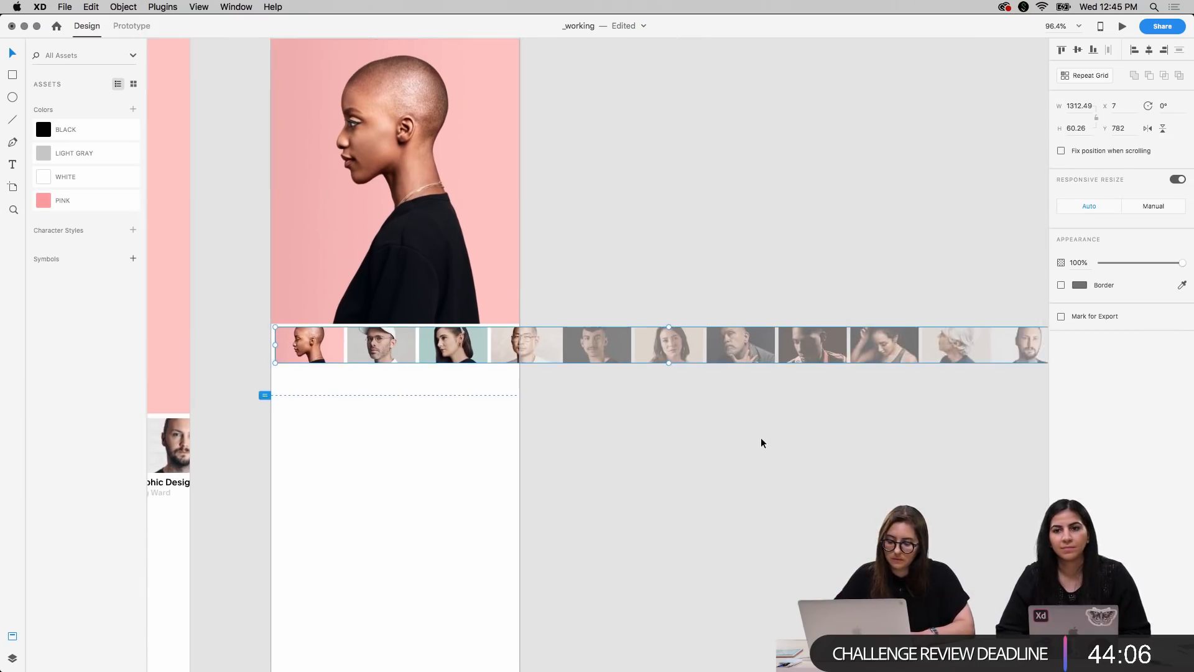
scroll(761, 439, "right", 5)
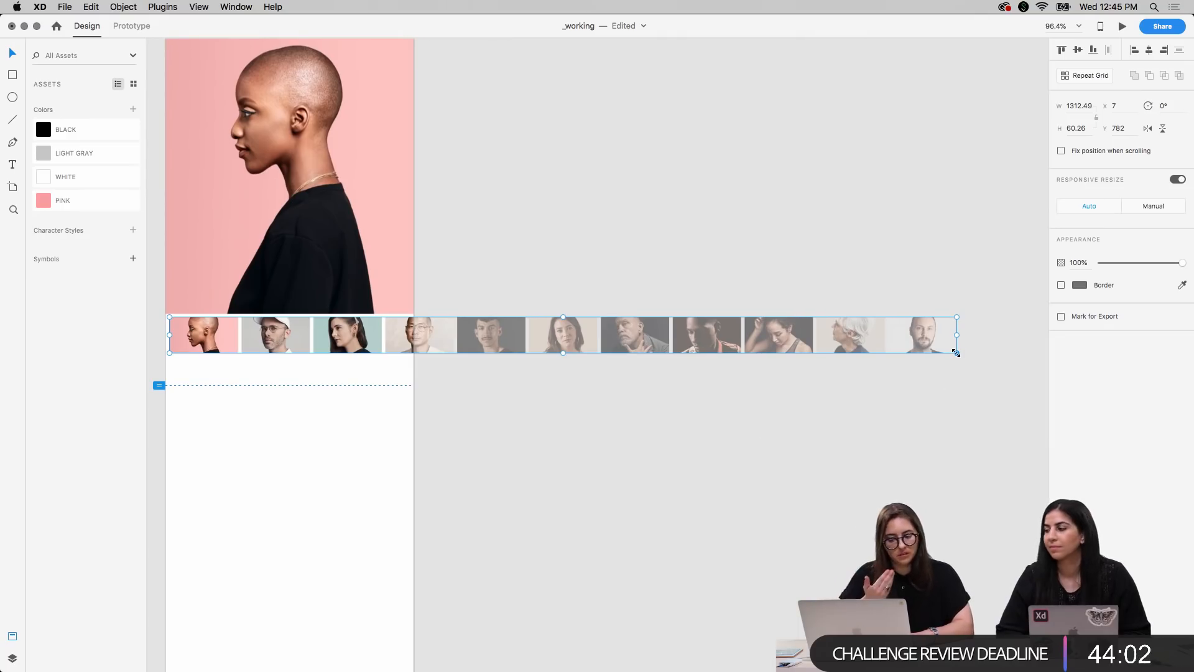
left_click_drag(956, 353, 1010, 390)
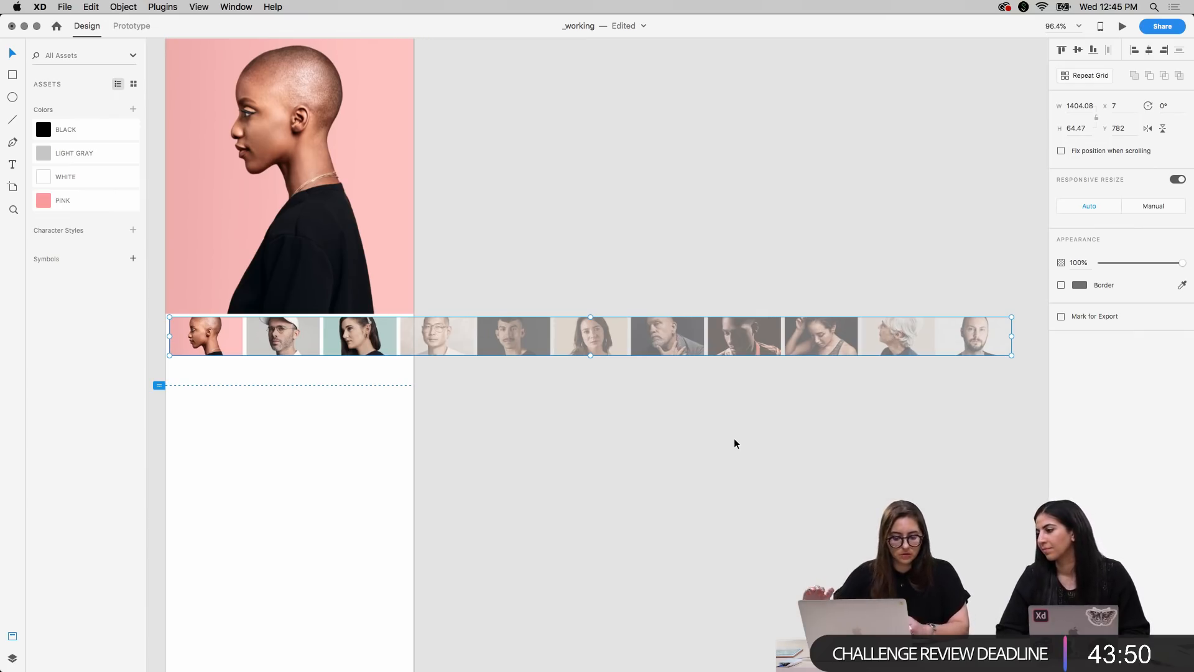
left_click(646, 461)
Copy the Photographer, Artist, Fashion Designer and Chef & Co Founder captions beneath the thumbnails on the Desktop 1920 artboard
scroll(646, 461, "left", 3)
scroll(646, 462, "left", 10)
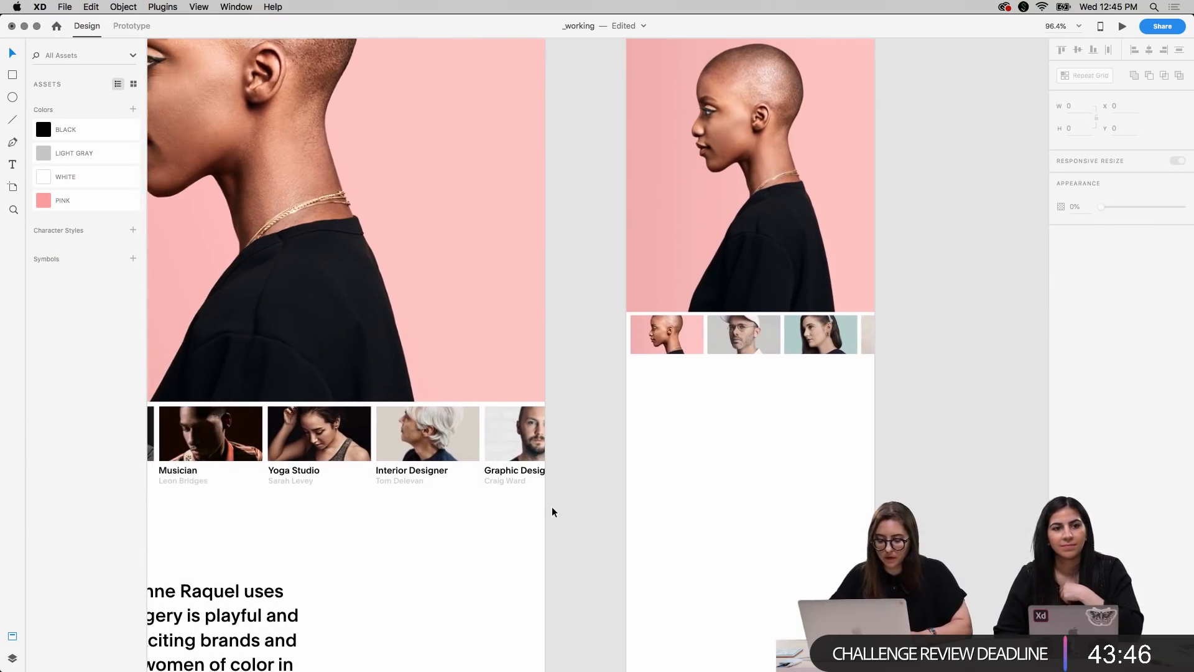
scroll(551, 506, "left", 20)
scroll(551, 507, "down", 3)
scroll(551, 506, "left", 3)
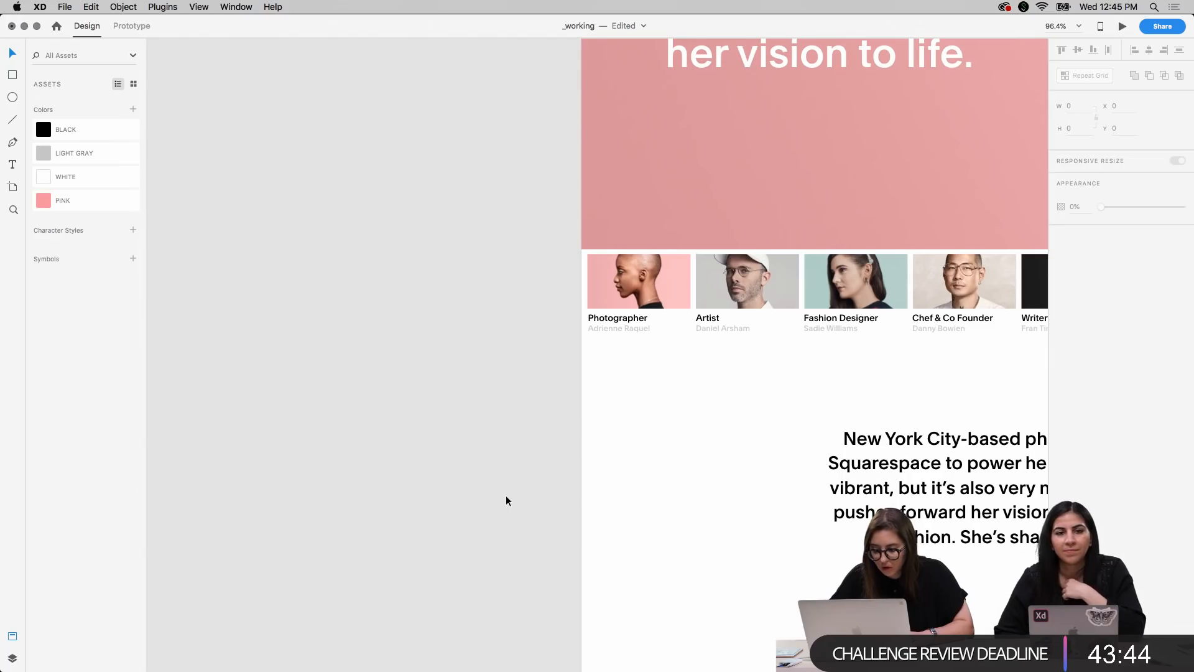
double_click(622, 321)
left_click(705, 322, "shift")
left_click(837, 323, "shift")
left_click(952, 322, "shift")
key("super+c")
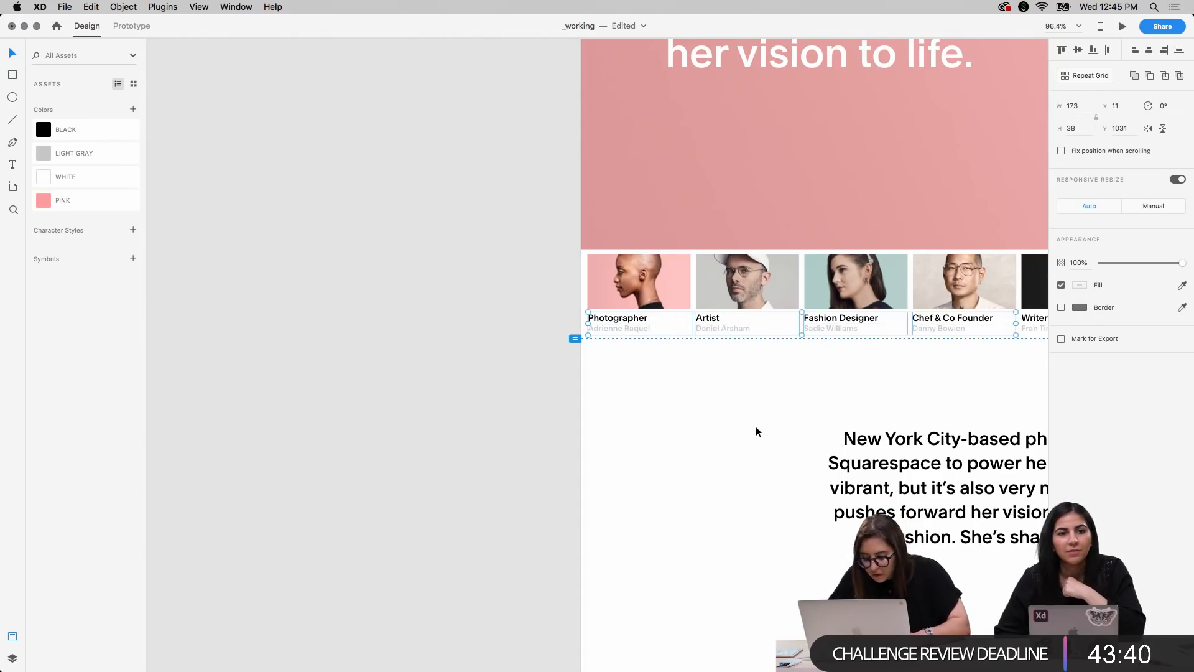
Paste the four captions into the Mobile X artboard and place them below the thumbnail strip at about X 13, Y 857
scroll(756, 427, "right", 20)
scroll(756, 427, "up", 4)
scroll(756, 429, "up", 5)
scroll(757, 429, "right", 2)
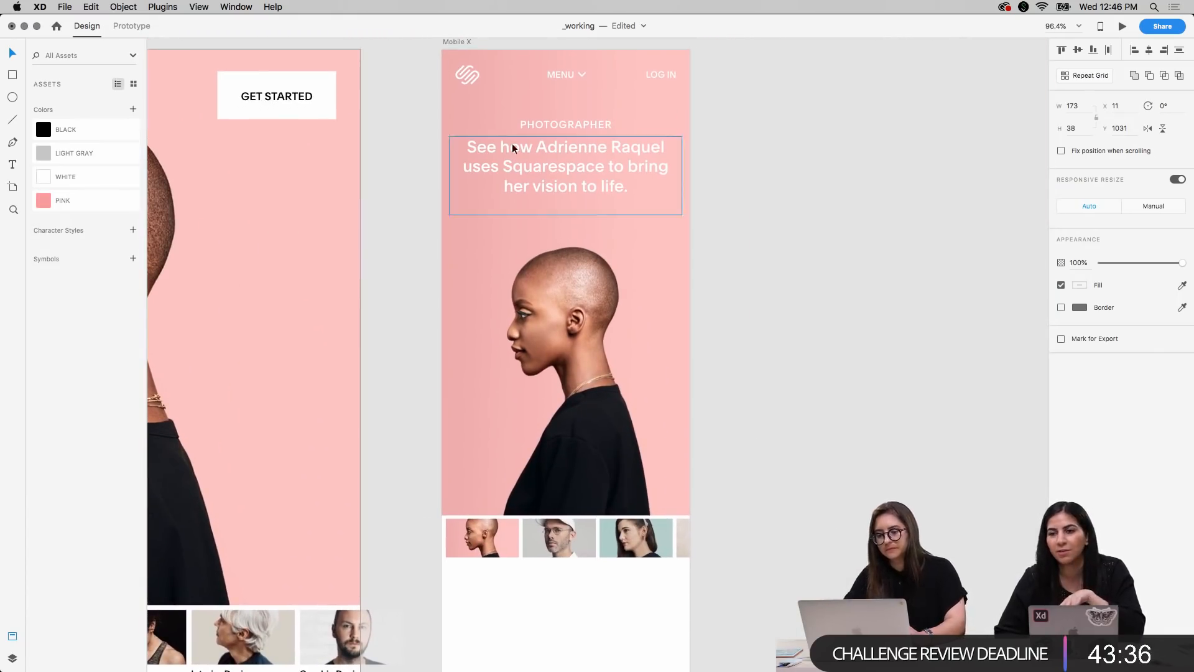
left_click(450, 42)
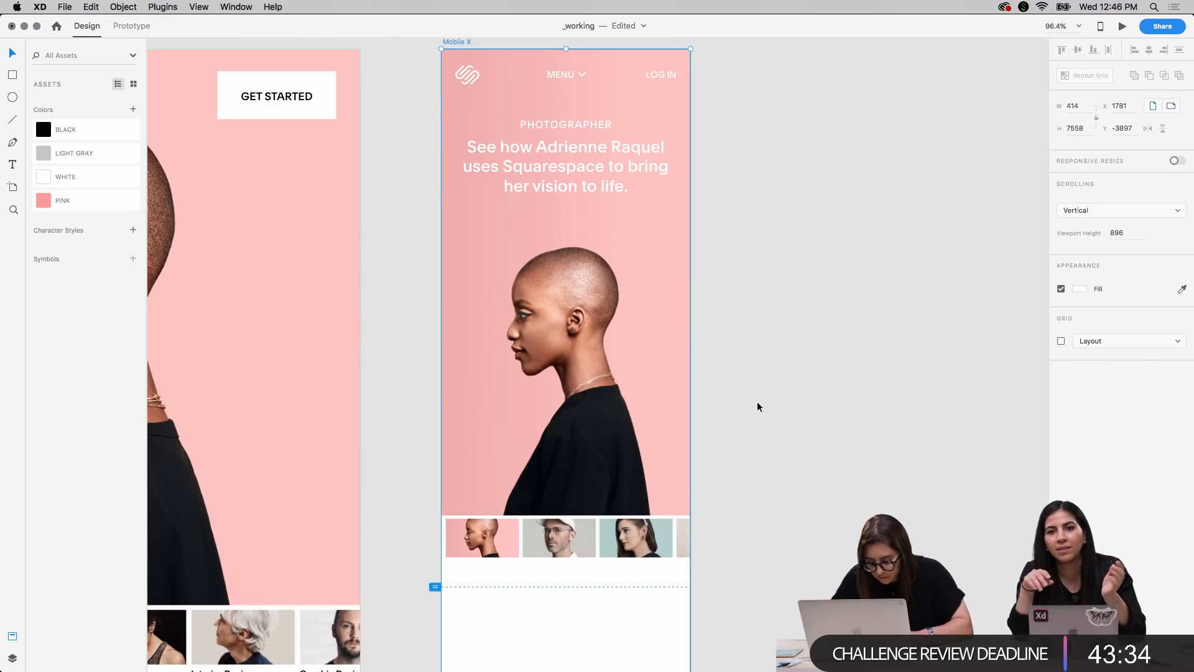
key("super+v")
left_click_drag(471, 360, 570, 574)
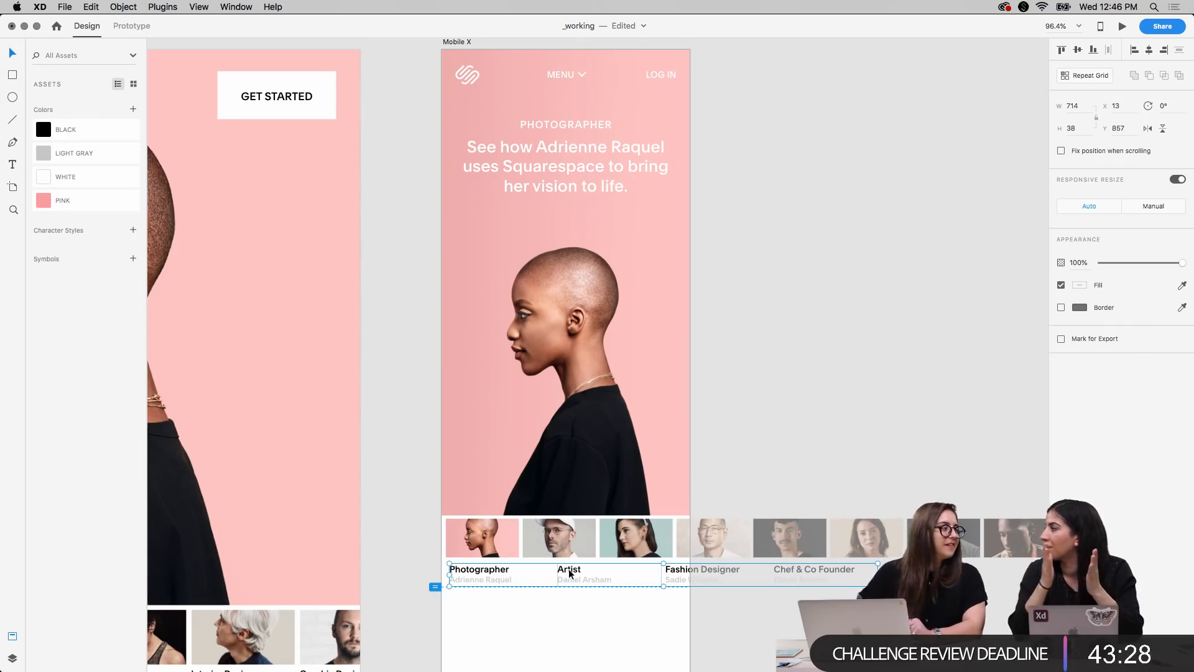
Duplicate the Desktop 1920 artboard and place the copy on the empty canvas beside the original, at about X -2634
key("super+minus")
key("super+minus")
key("super+minus")
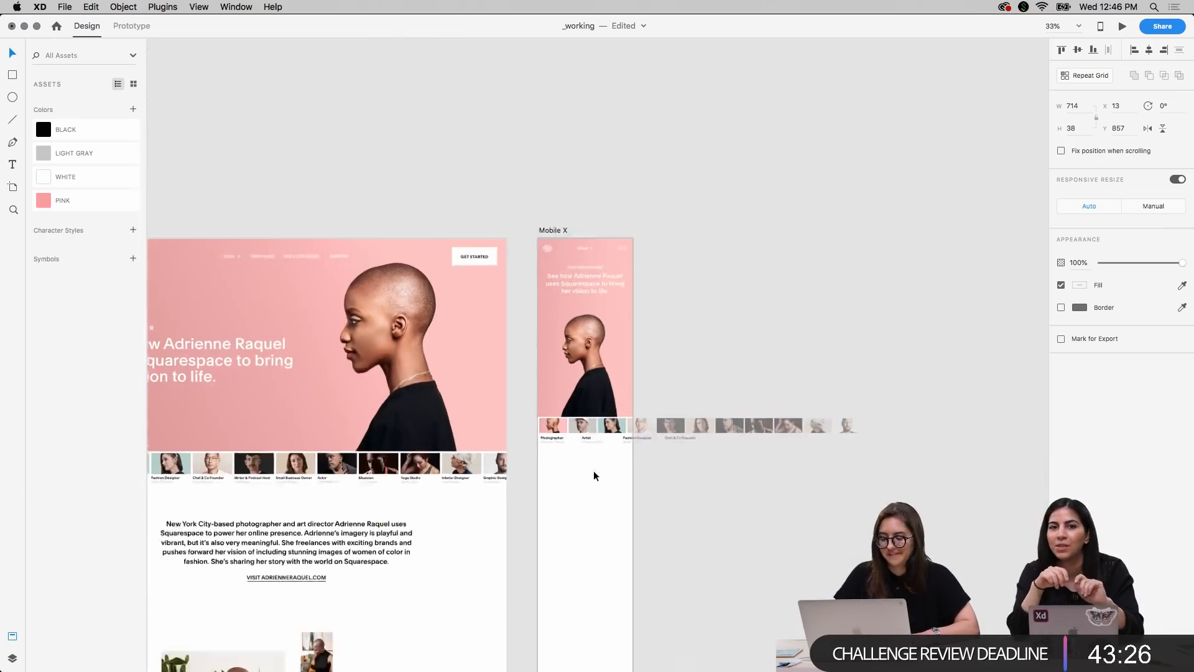
scroll(594, 472, "down", 5)
scroll(594, 473, "left", 3)
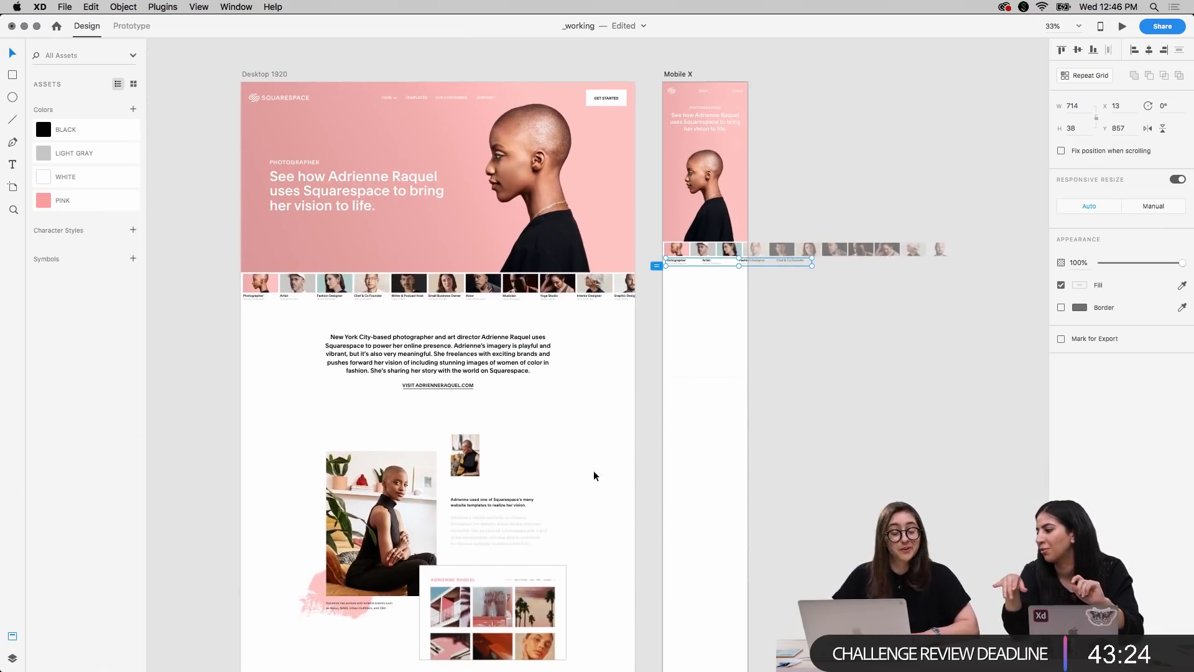
left_click(274, 73)
scroll(199, 247, "up", 4)
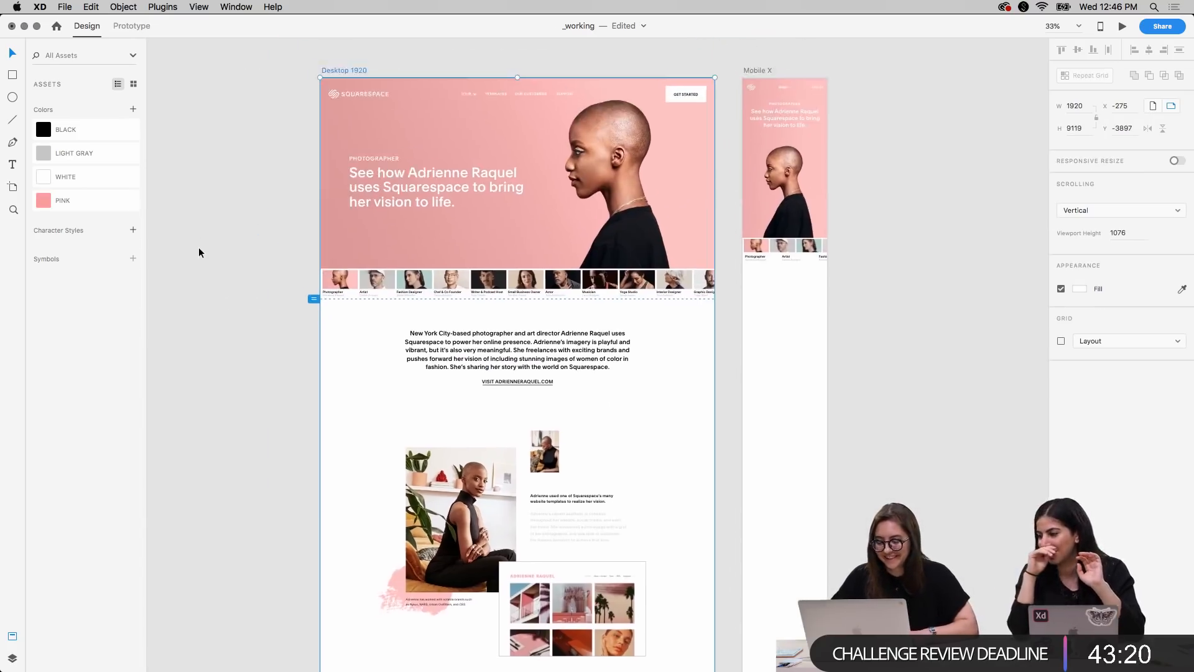
key("super+minus")
key("super+minus")
left_click_drag(492, 232, 272, 232)
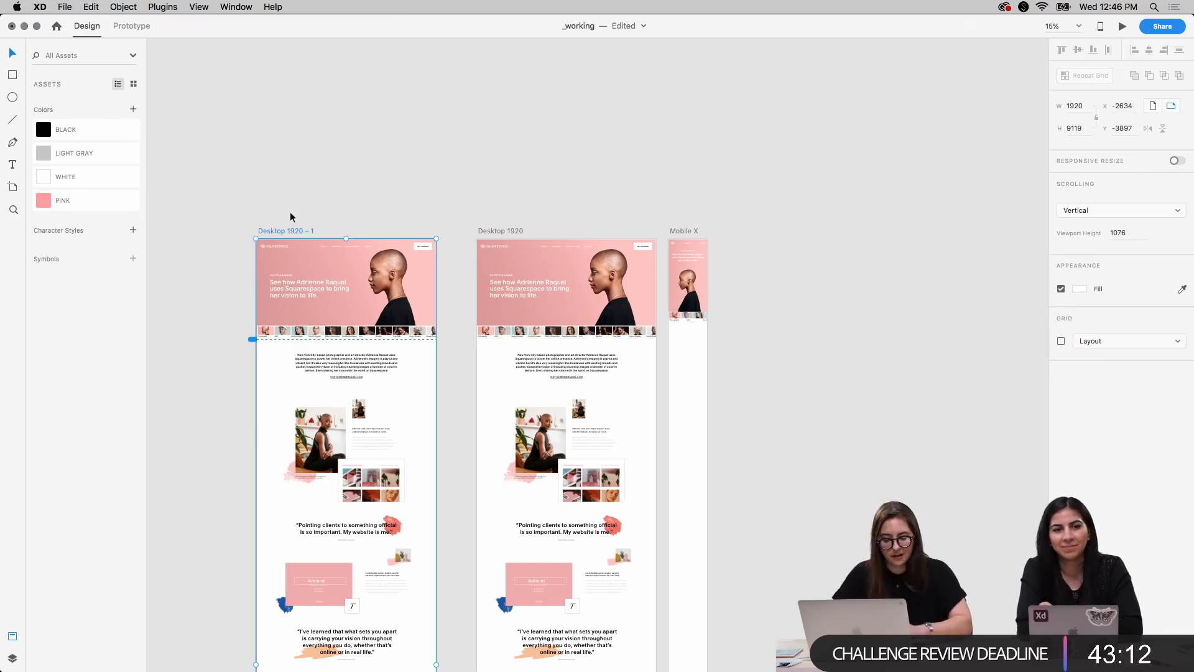
Turn on Responsive Resize for the duplicated desktop artboard and narrow it to about 646 wide
scroll(372, 159, "left", 5)
scroll(372, 159, "down", 3)
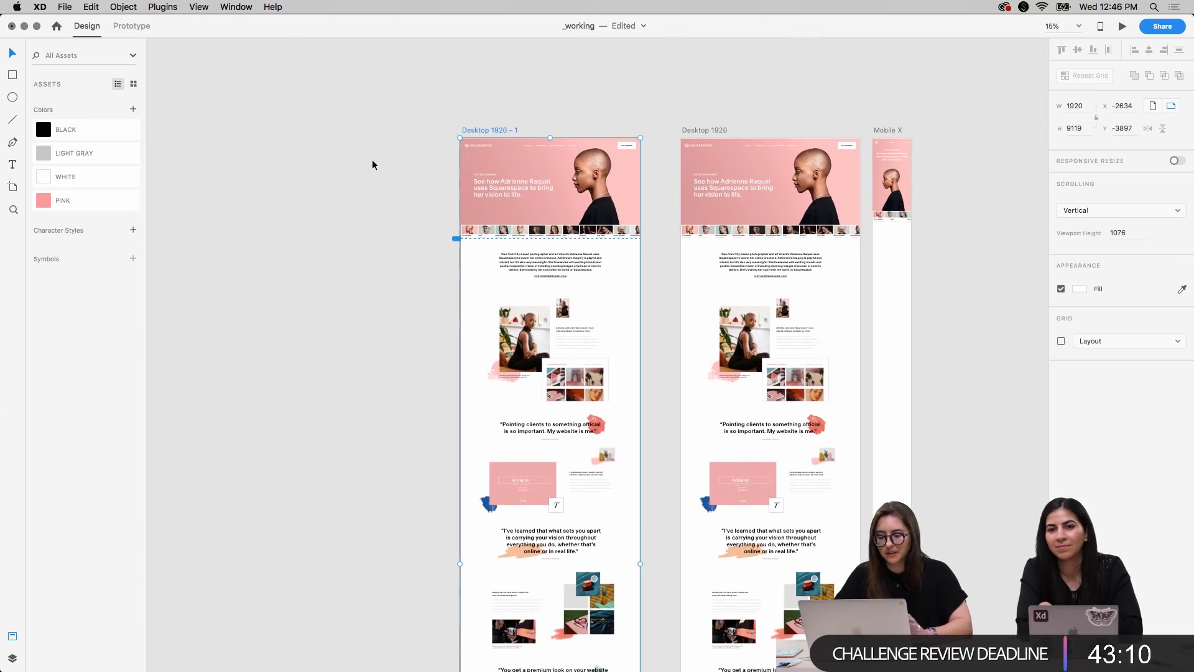
key("super+=")
key("super+=")
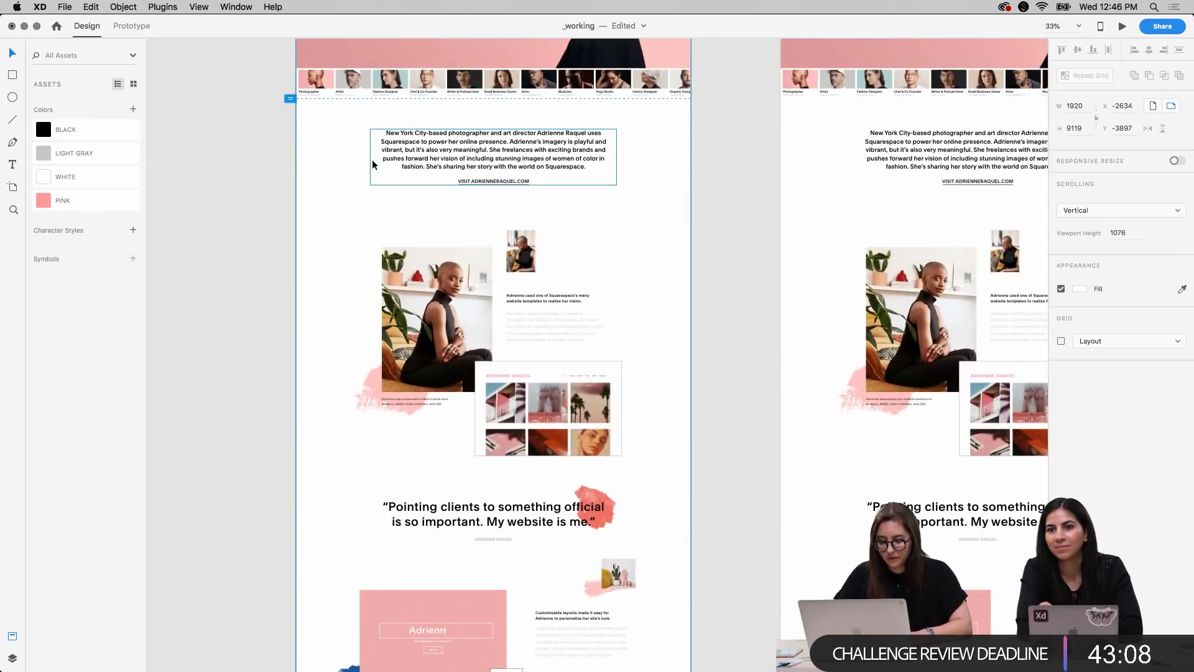
scroll(372, 159, "up", 5)
scroll(372, 159, "left", 2)
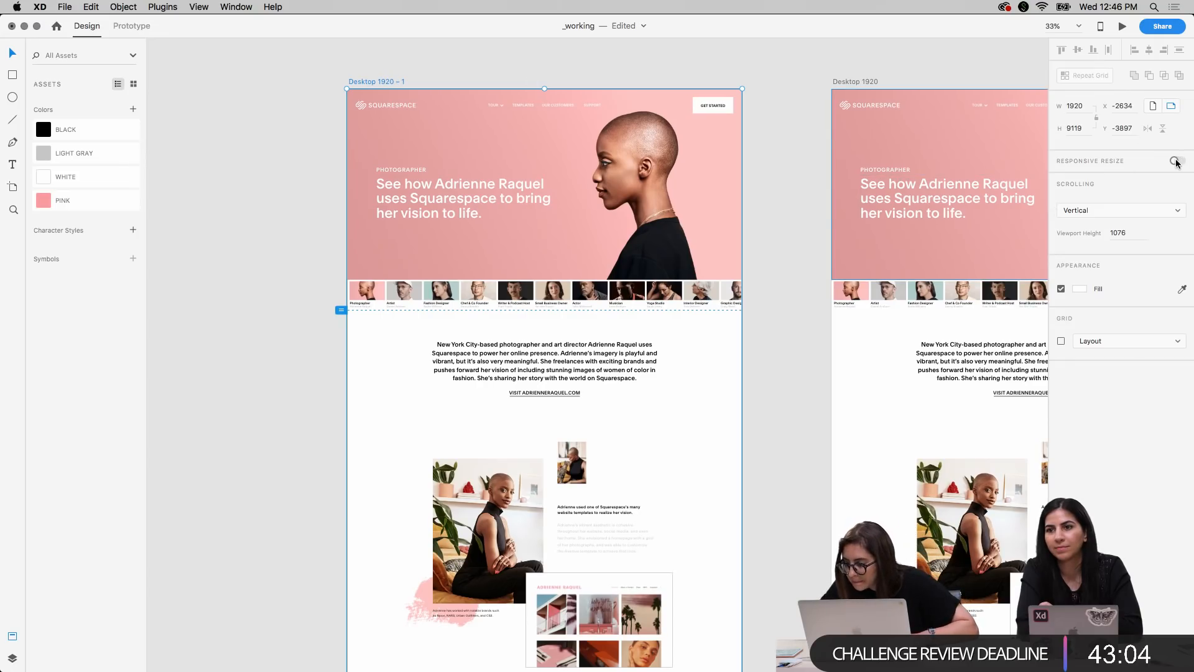
scroll(726, 480, "down", 10)
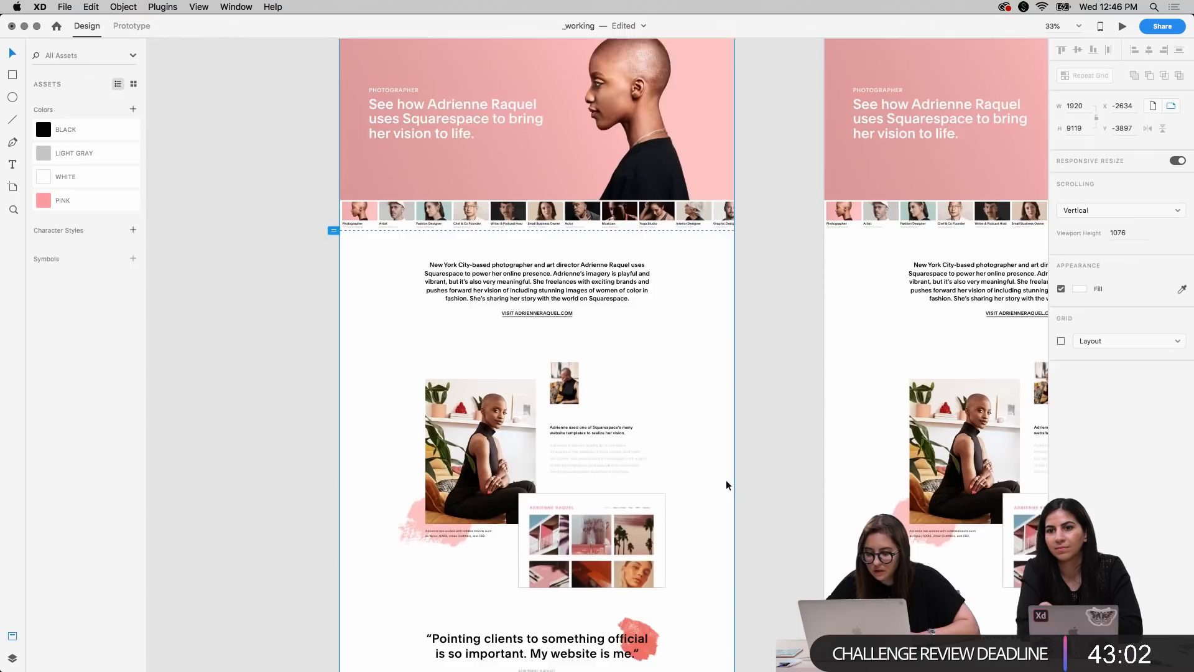
scroll(726, 480, "down", 2)
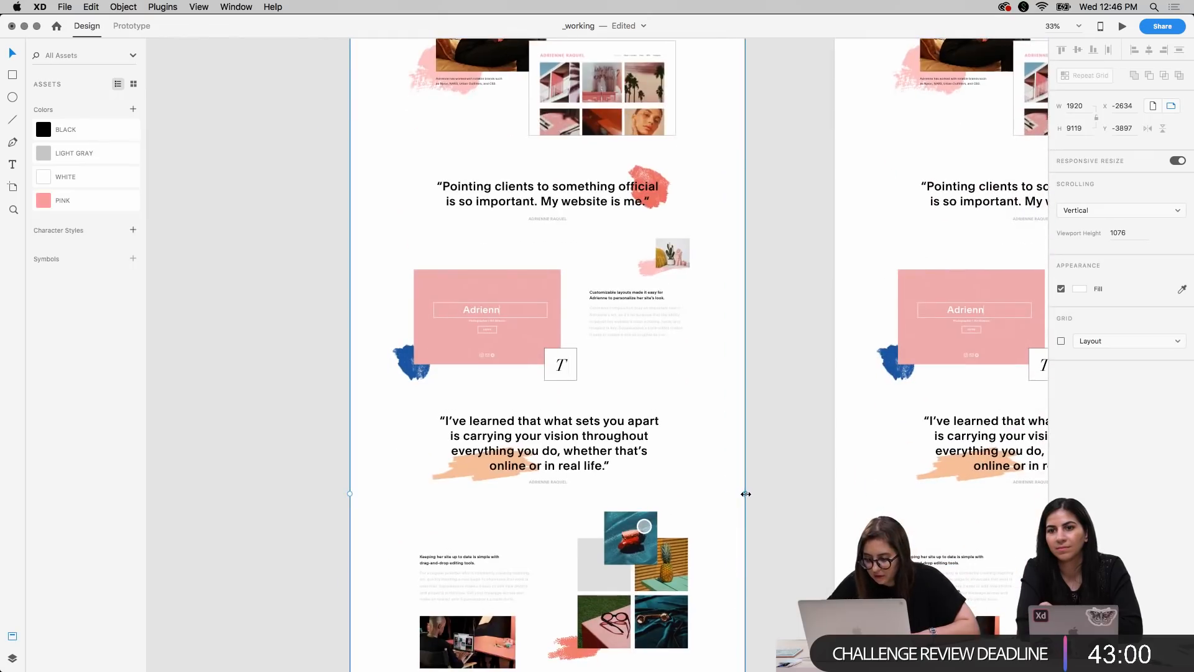
left_click_drag(737, 494, 482, 502)
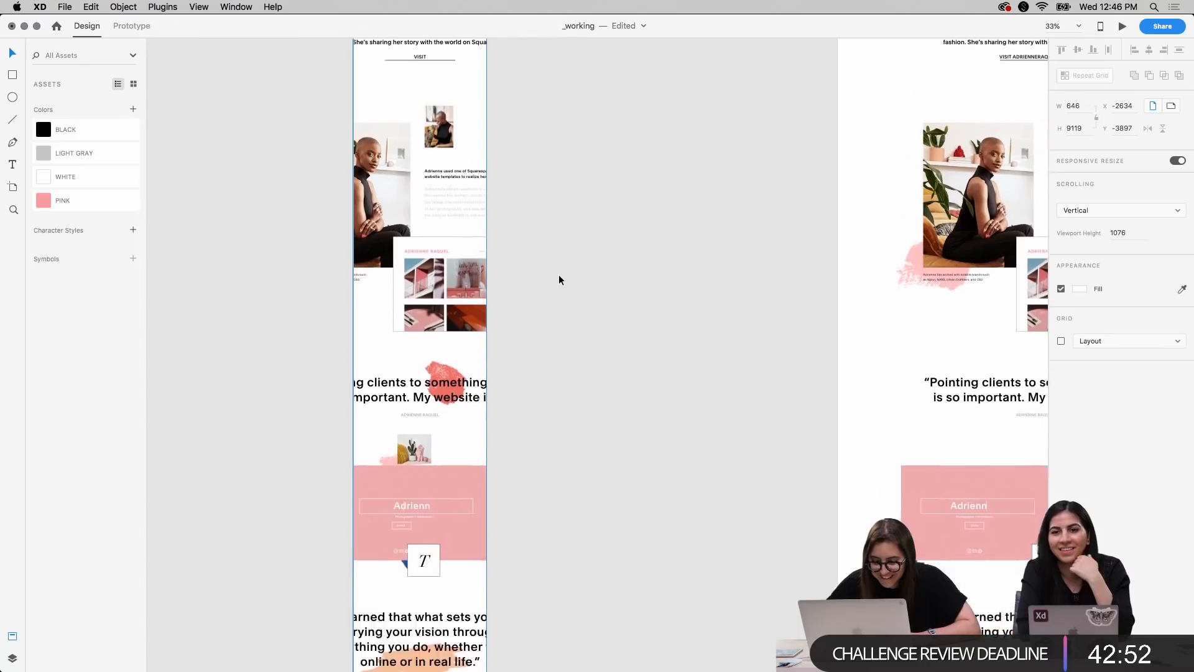
Examine how the narrowed artboard's hero, thumbnails, text, images and footer adapt compared with the original desktop layout
scroll(558, 275, "up", 5)
scroll(558, 275, "up", 4, "ctrl")
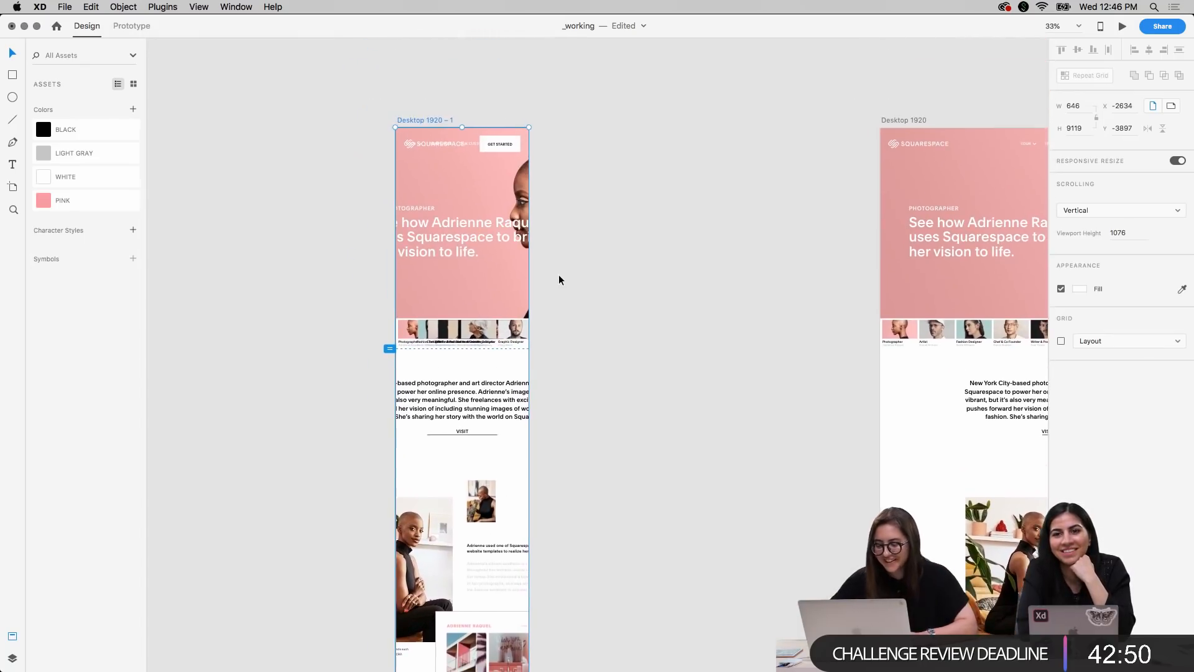
scroll(558, 274, "up", 3, "ctrl")
scroll(558, 274, "up", 3)
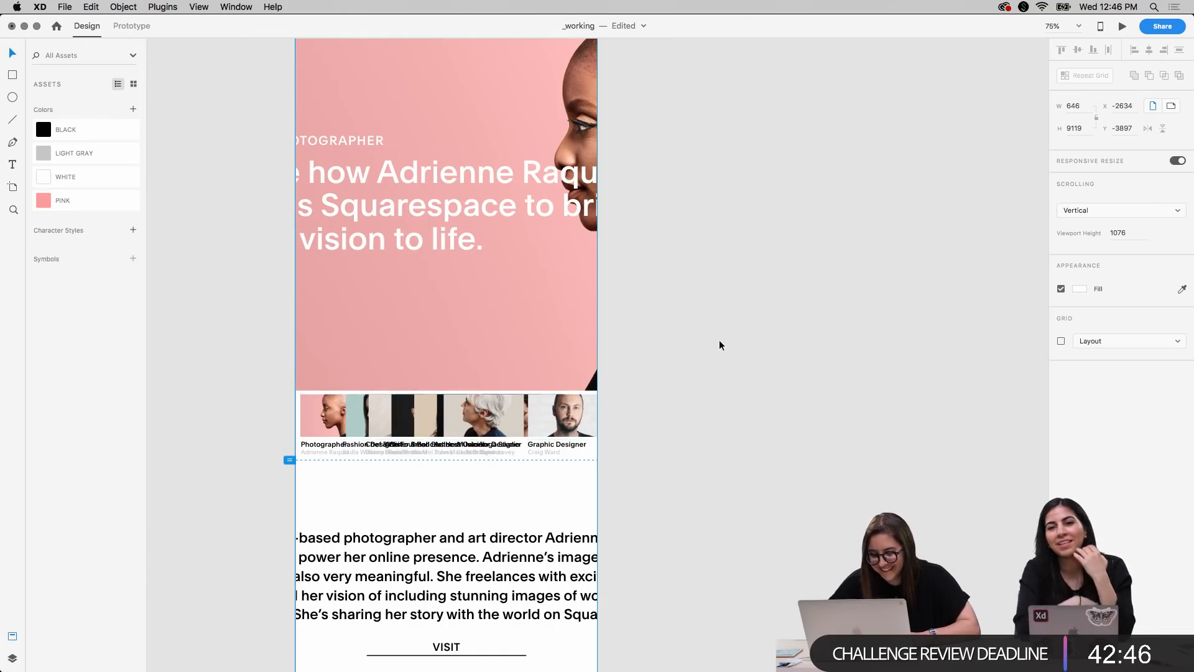
scroll(719, 340, "up", 3)
scroll(719, 340, "left", 2)
scroll(719, 341, "down", 10)
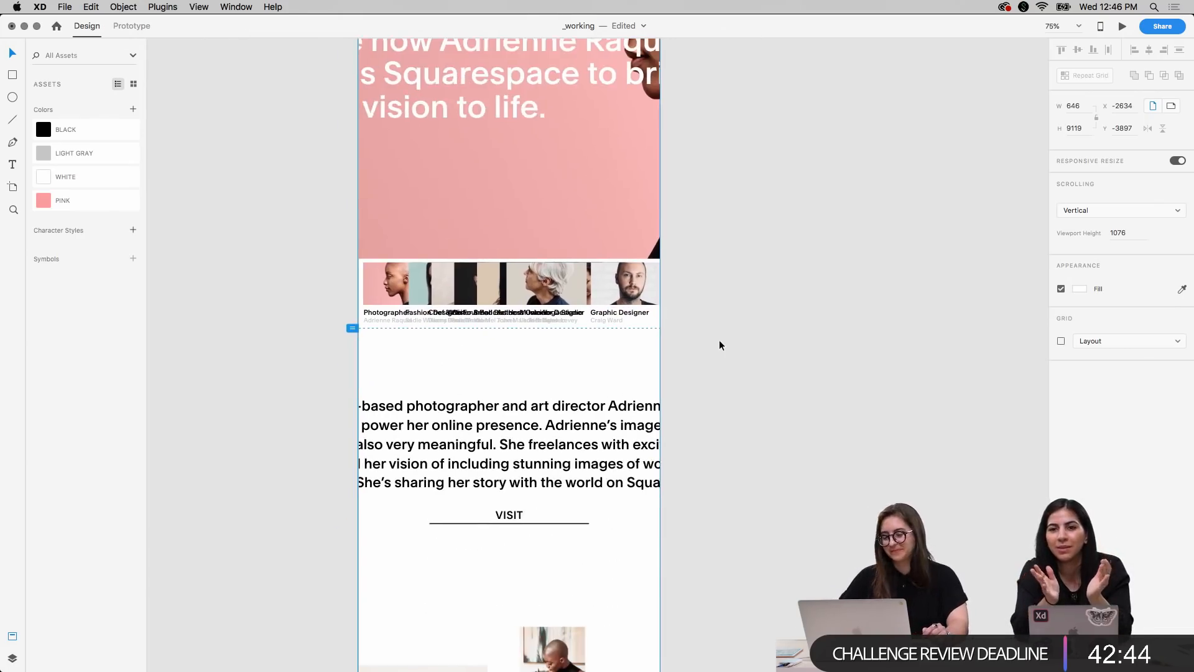
scroll(719, 341, "down", 15)
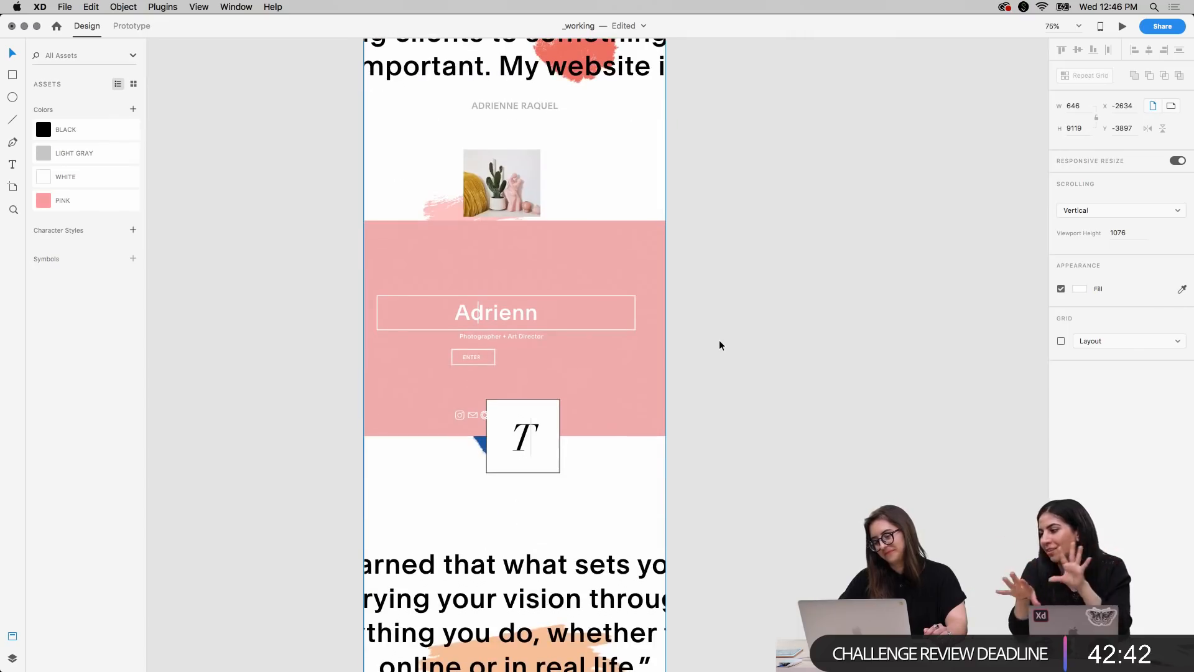
scroll(720, 341, "down", 10)
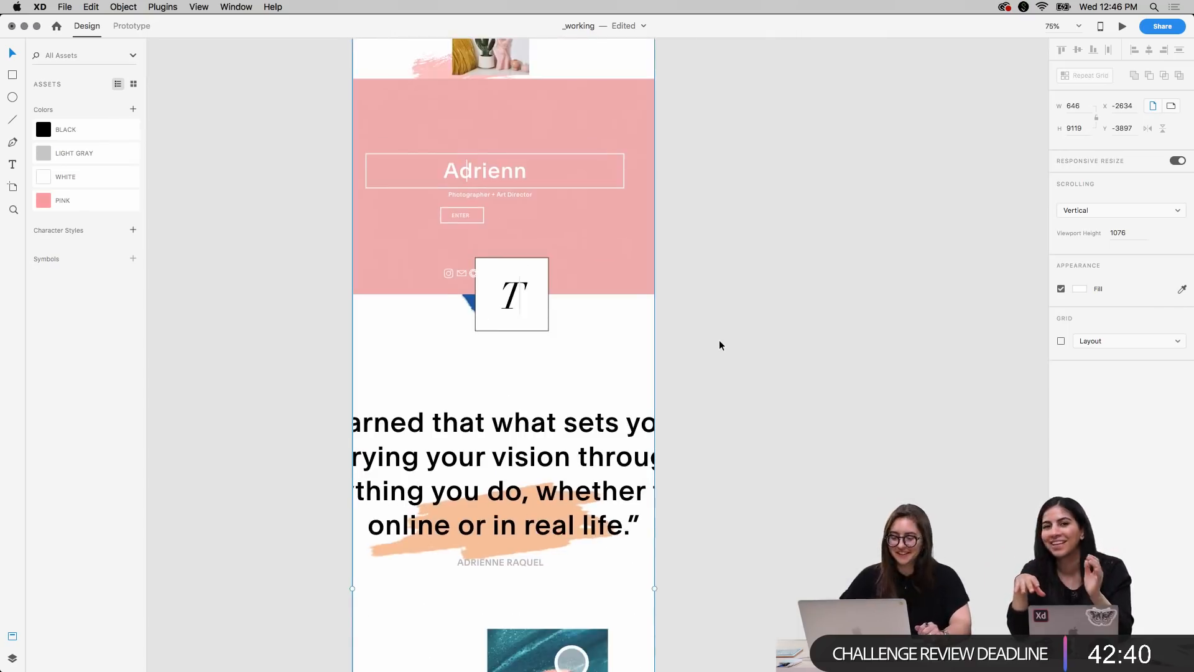
scroll(719, 341, "down", 15)
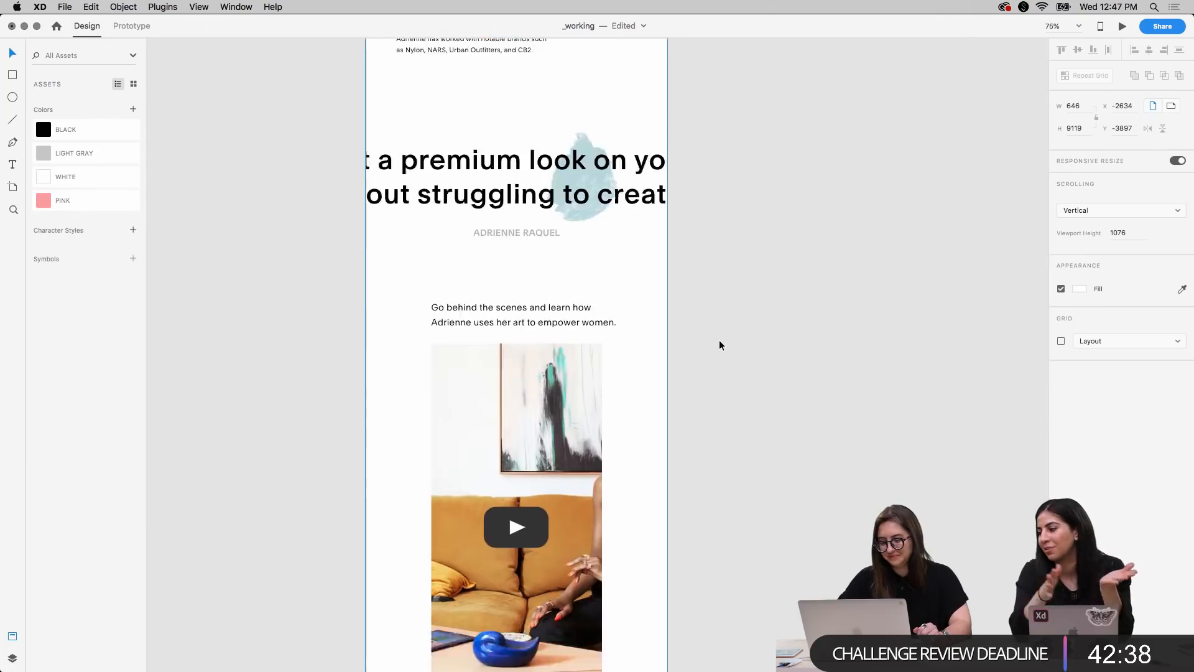
scroll(719, 341, "down", 5)
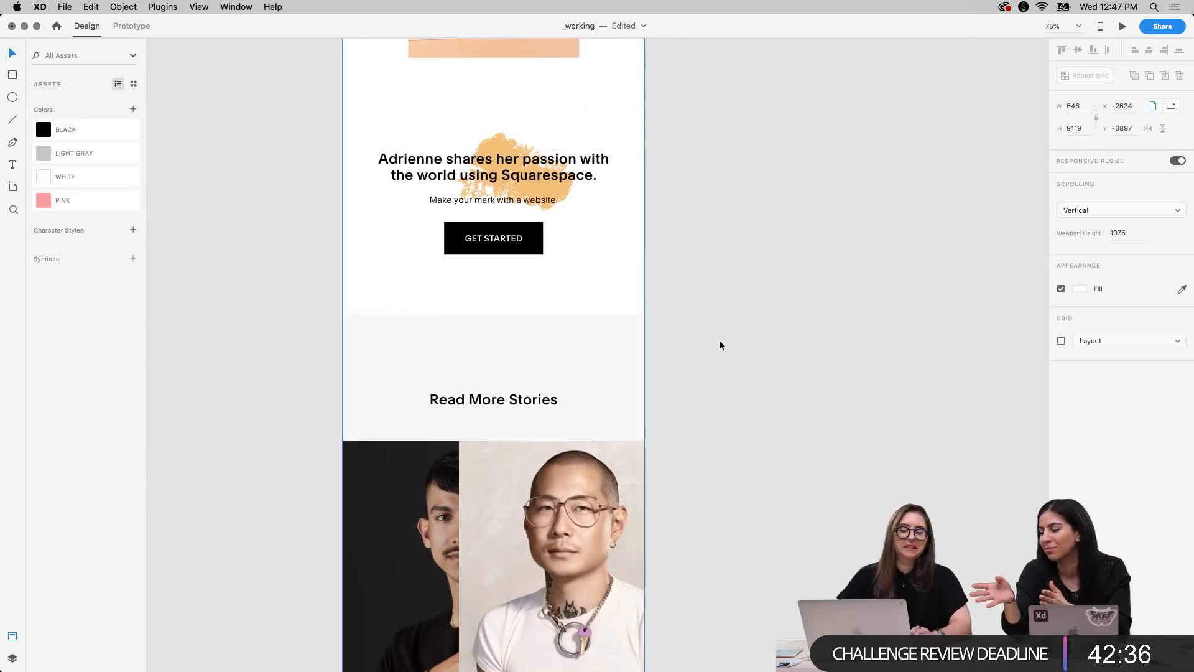
key("super+minus")
key("super+minus")
key("super+minus")
key("super+minus")
key("super+minus")
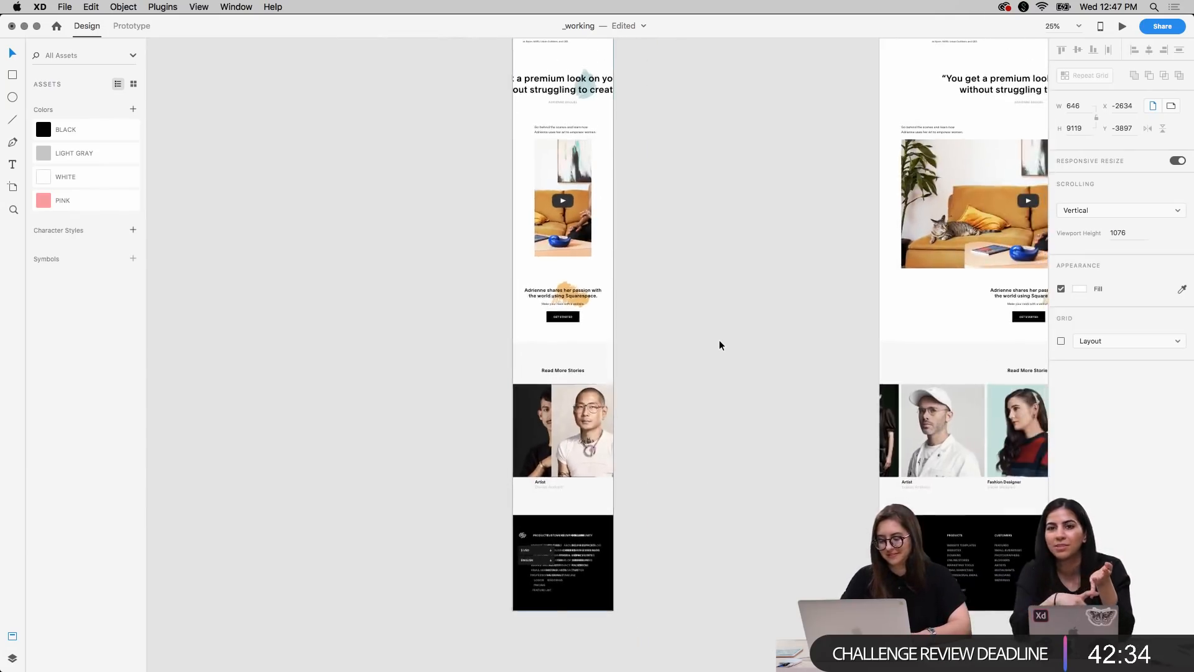
key("super+minus")
scroll(719, 341, "up", 5)
scroll(719, 341, "right", 2)
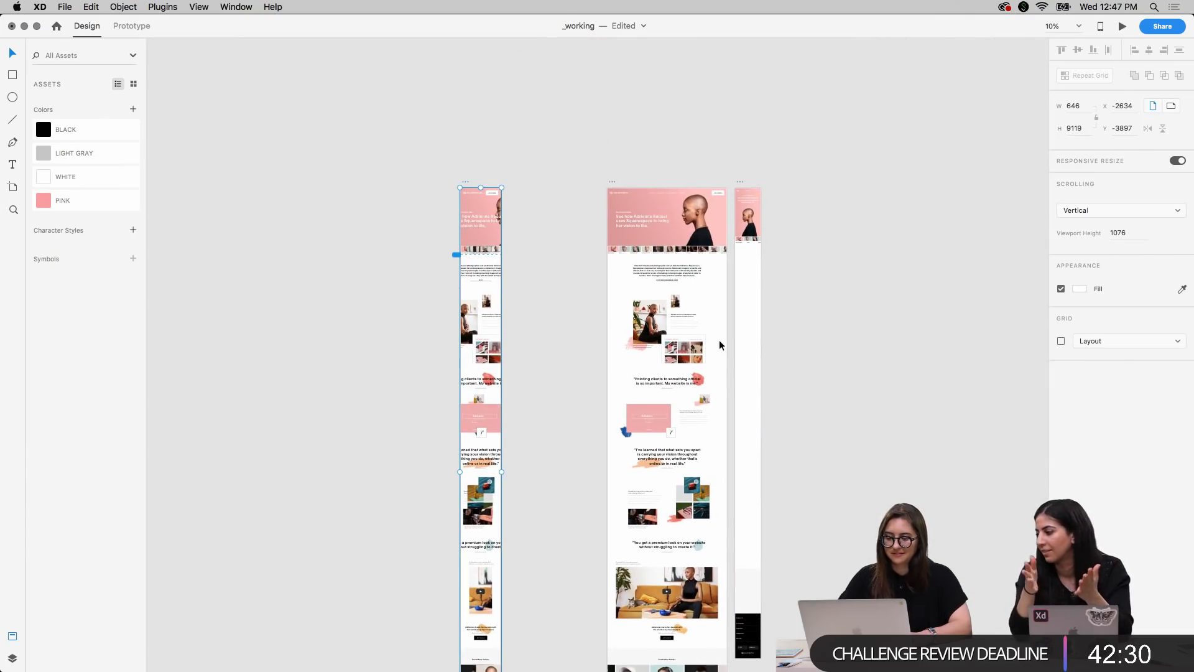
Delete the narrowed duplicate of the Desktop 1920 artboard
scroll(572, 230, "up", 5)
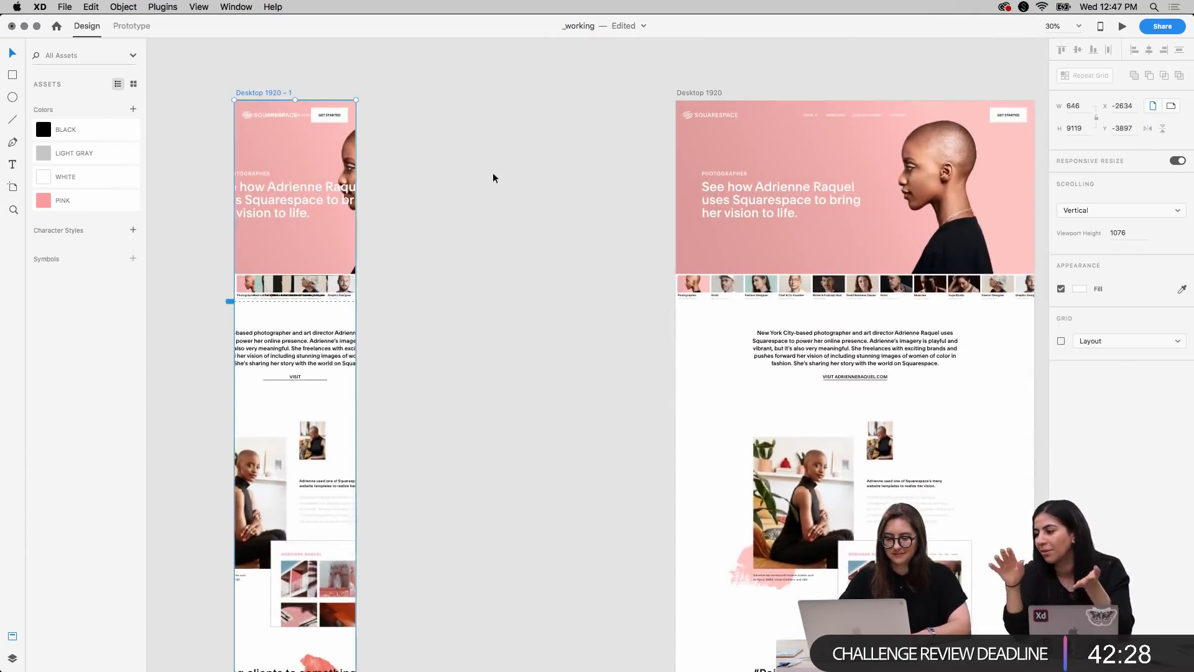
scroll(497, 171, "left", 4)
scroll(497, 171, "up", 1)
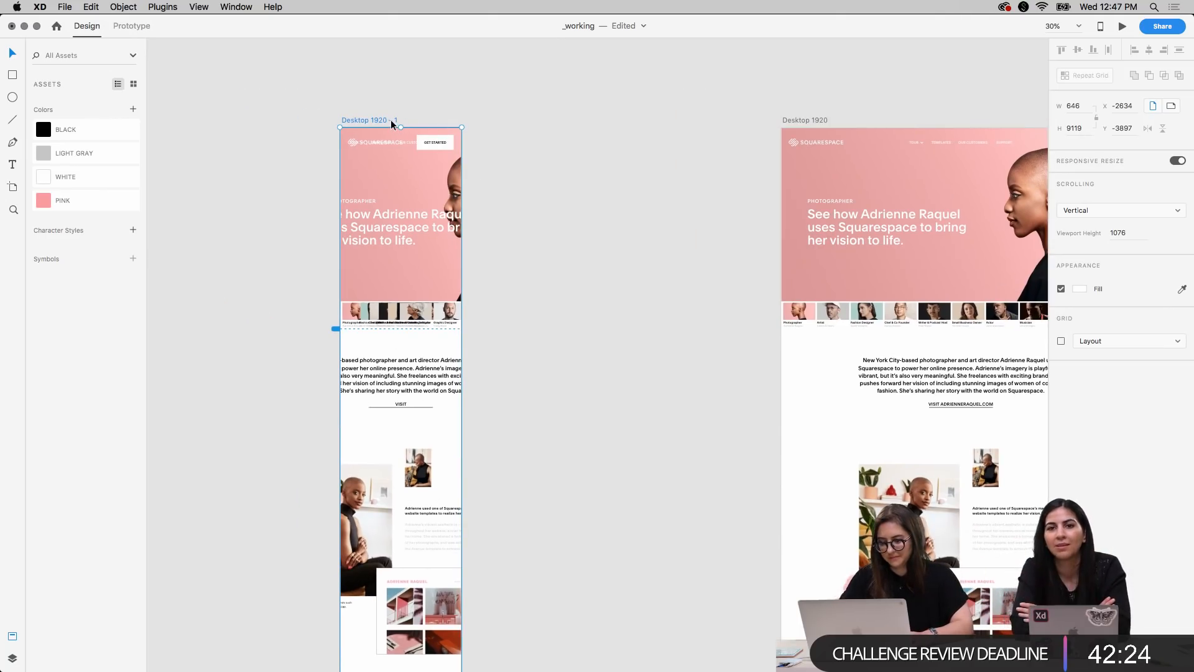
key("Delete")
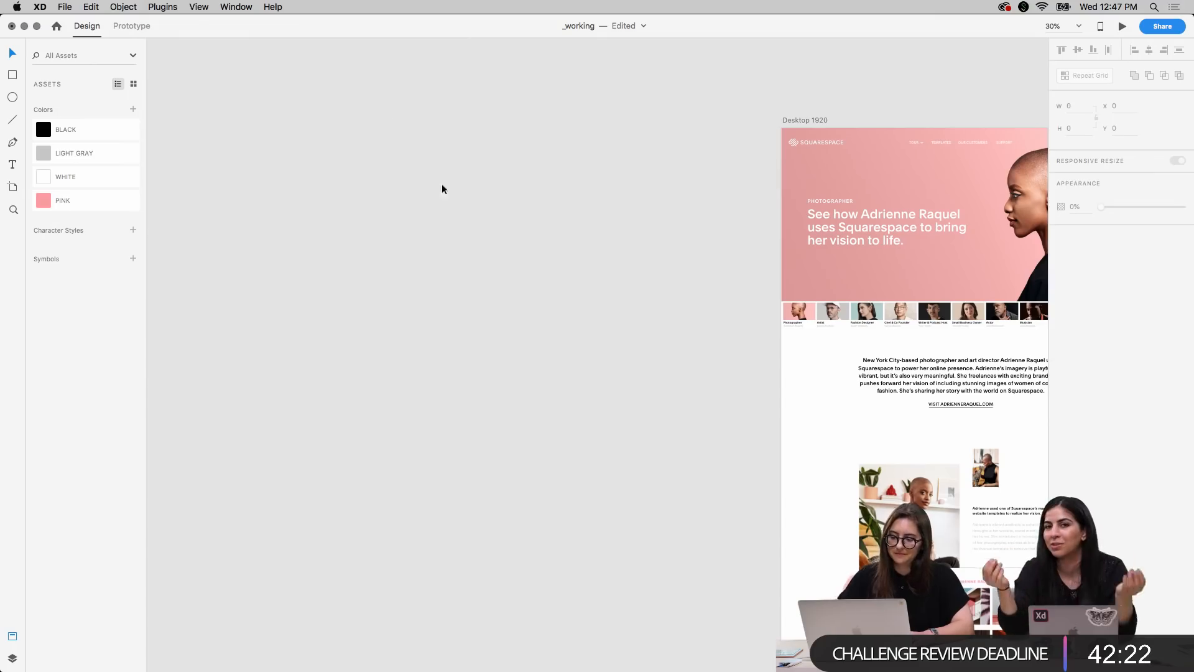
scroll(462, 204, "right", 6)
scroll(461, 204, "right", 5)
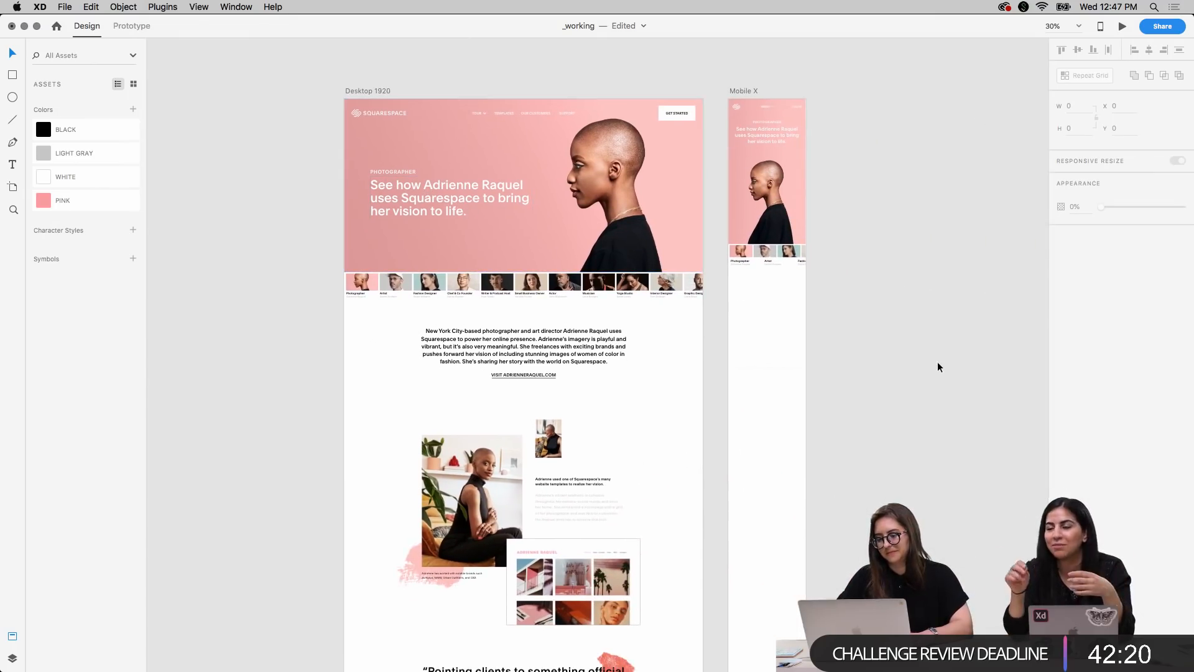
scroll(917, 364, "up", 1)
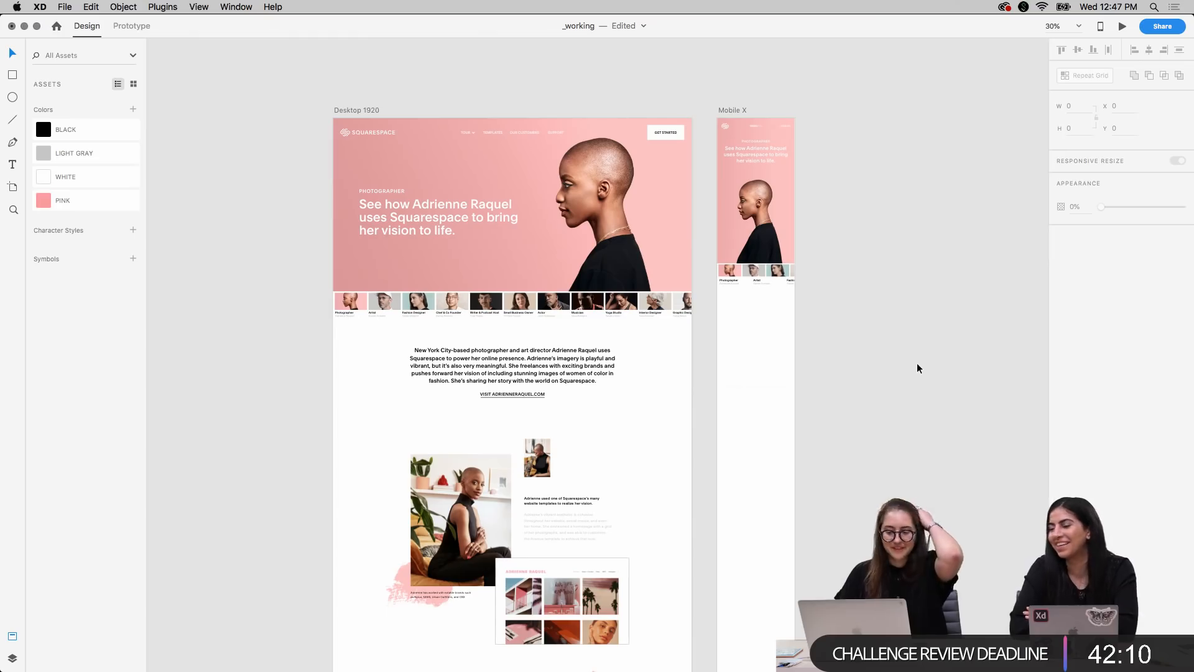
scroll(917, 368, "right", 2)
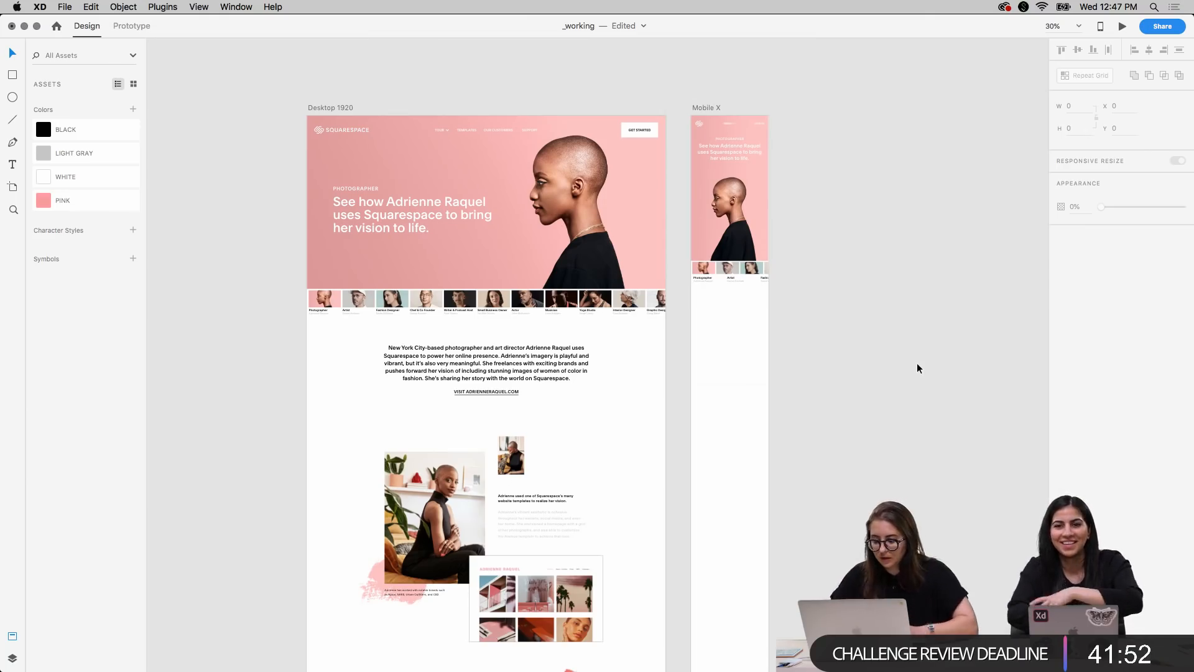
Move the Artist title and name in the Mobile X thumbnail row left so they sit under the second thumbnail
scroll(917, 368, "right", 5)
scroll(917, 368, "up", 5)
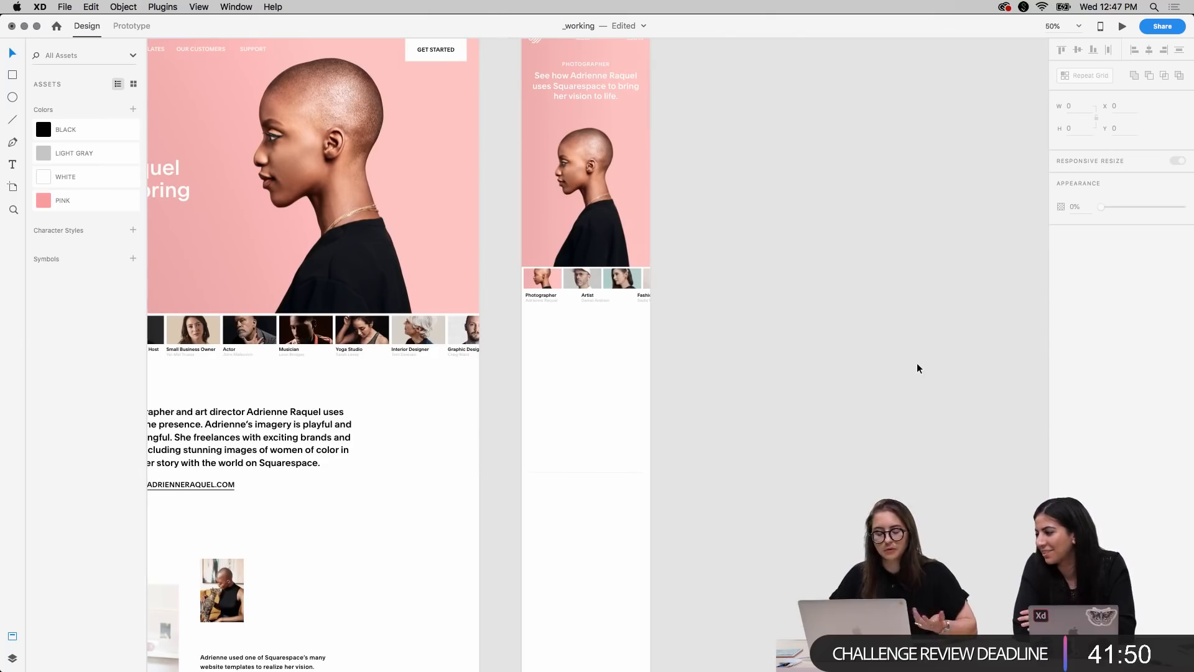
scroll(917, 363, "left", 3)
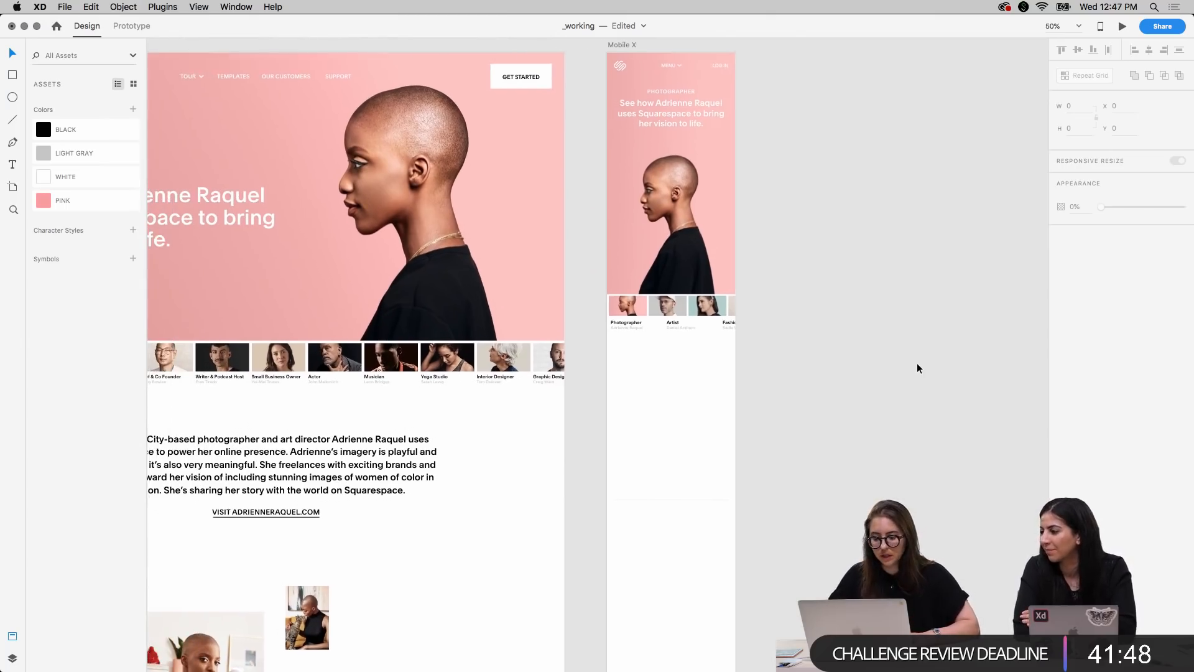
scroll(917, 368, "left", 3)
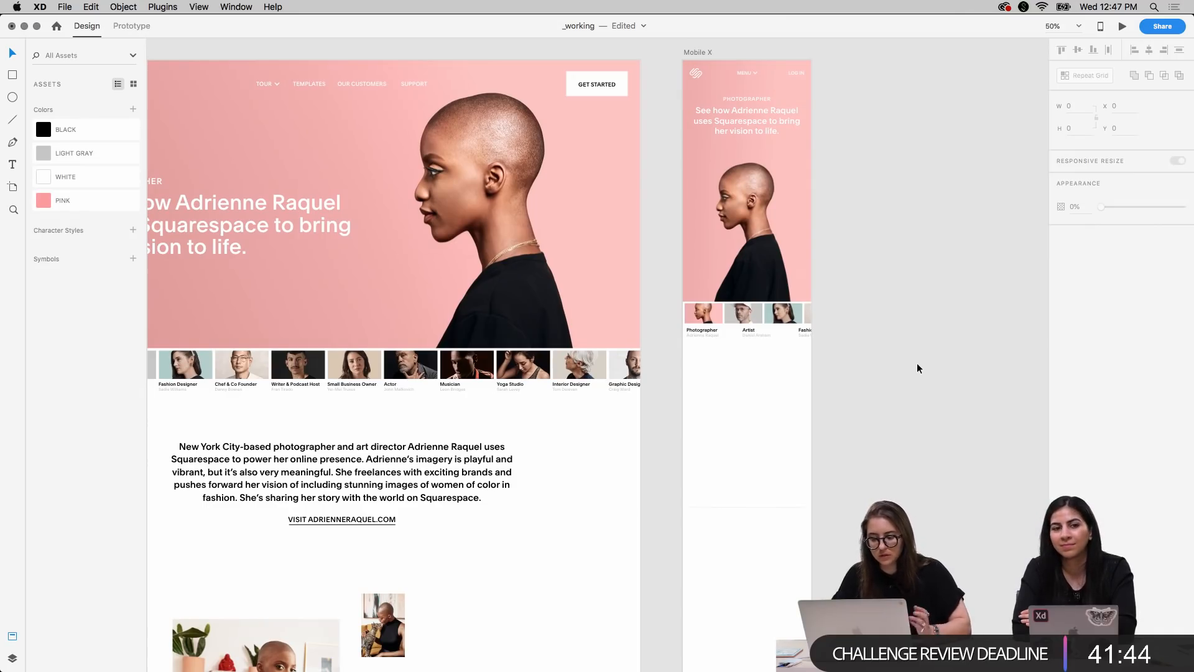
scroll(885, 404, "right", 6)
scroll(884, 404, "up", 2)
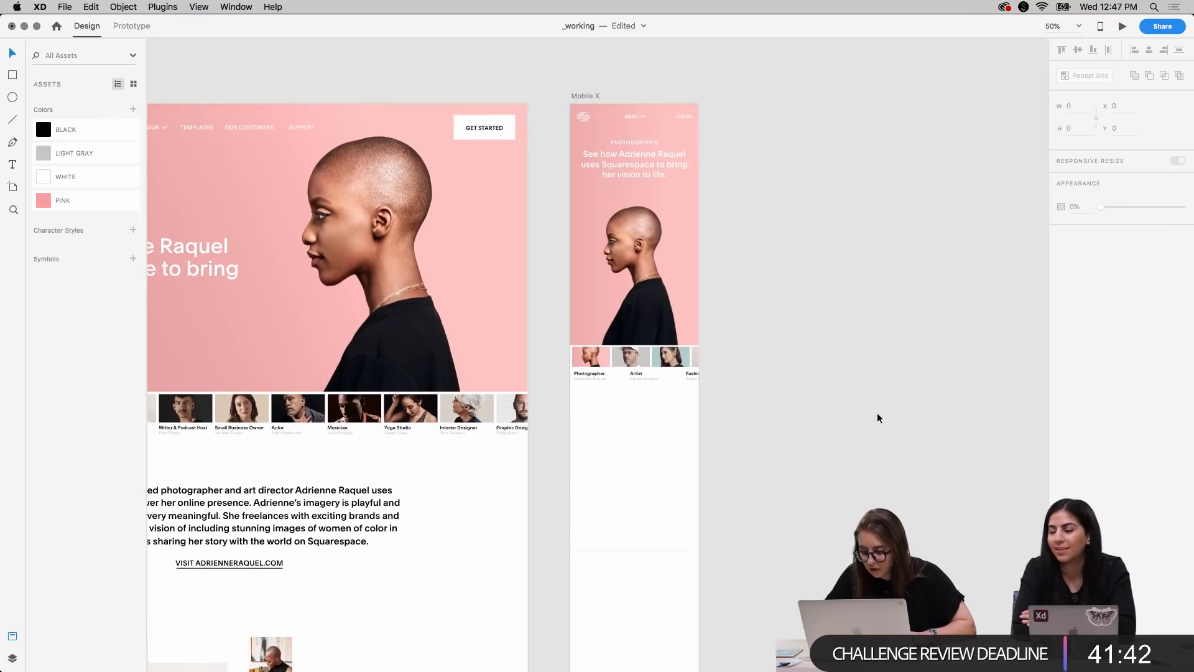
left_click(567, 103)
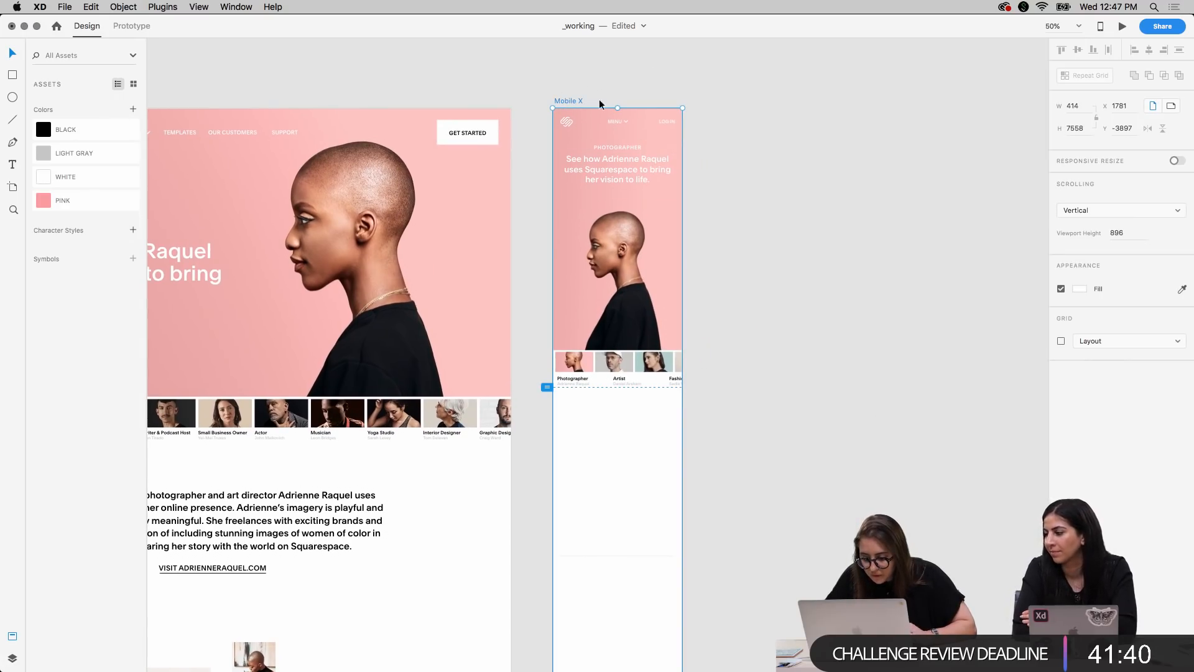
key("super+plus")
key("super+plus")
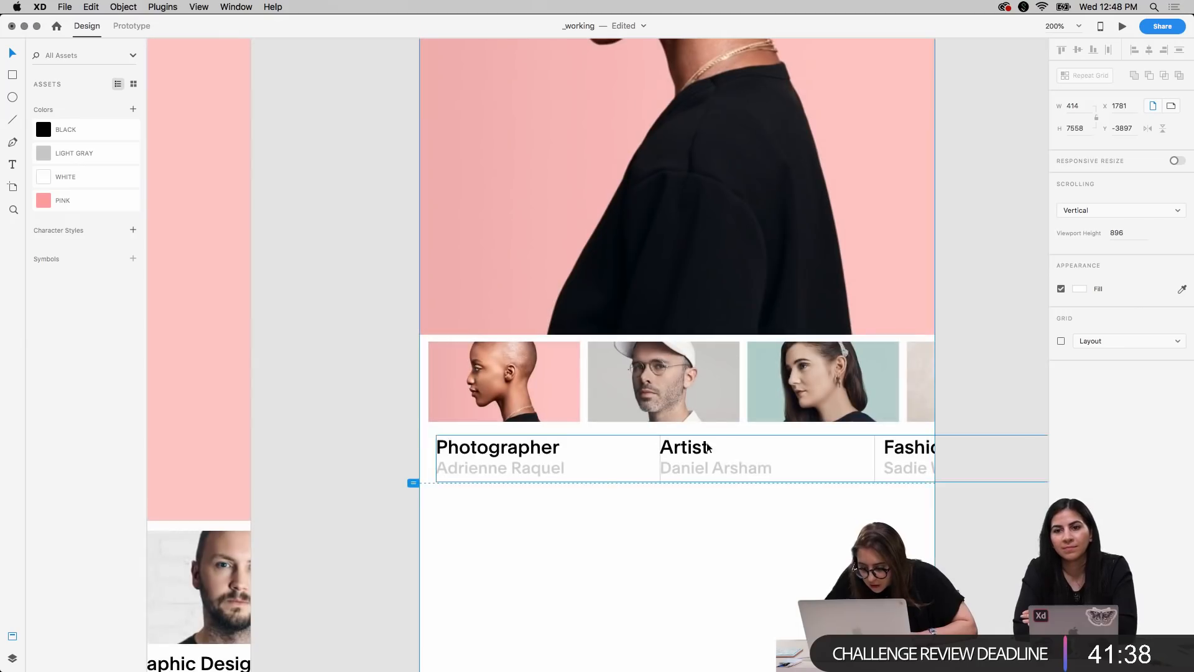
double_click(686, 452)
key("shift+Left")
key("shift+Left")
key("shift+Left")
key("shift+Left")
key("shift+Left")
key("shift+Left")
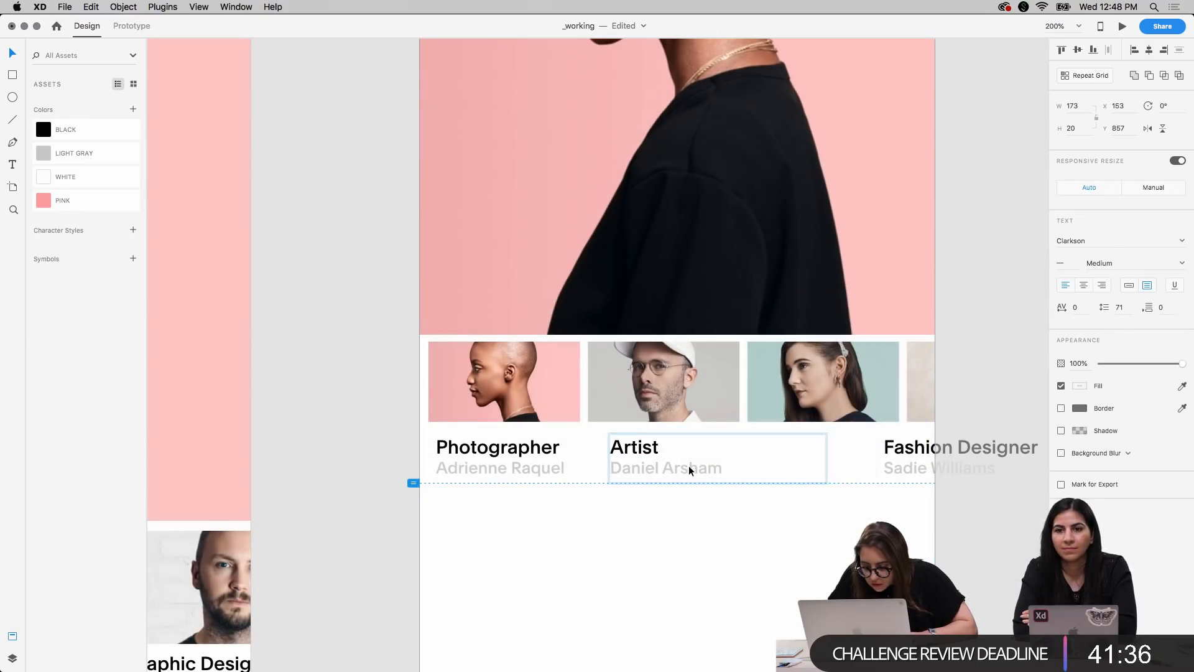
key("Right")
Move the Fashion Designer title and name left so they line up with the third thumbnail's left edge
left_click(915, 456)
key("shift+Left")
key("shift+Left")
key("shift+Left")
key("shift+Left")
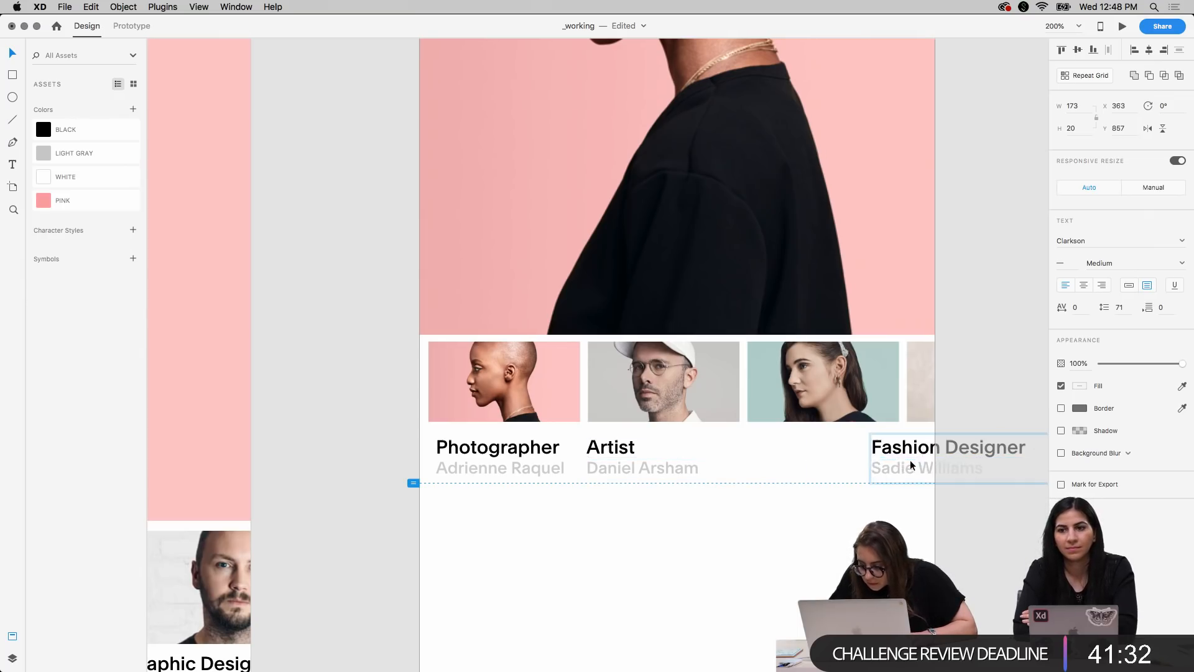
key("shift+Left")
key("shift+Left")
key("shift+Left")
key("shift+Left")
key("shift+Left")
key("shift+Left")
key("shift+Left")
key("Right")
key("Left")
left_click(603, 464)
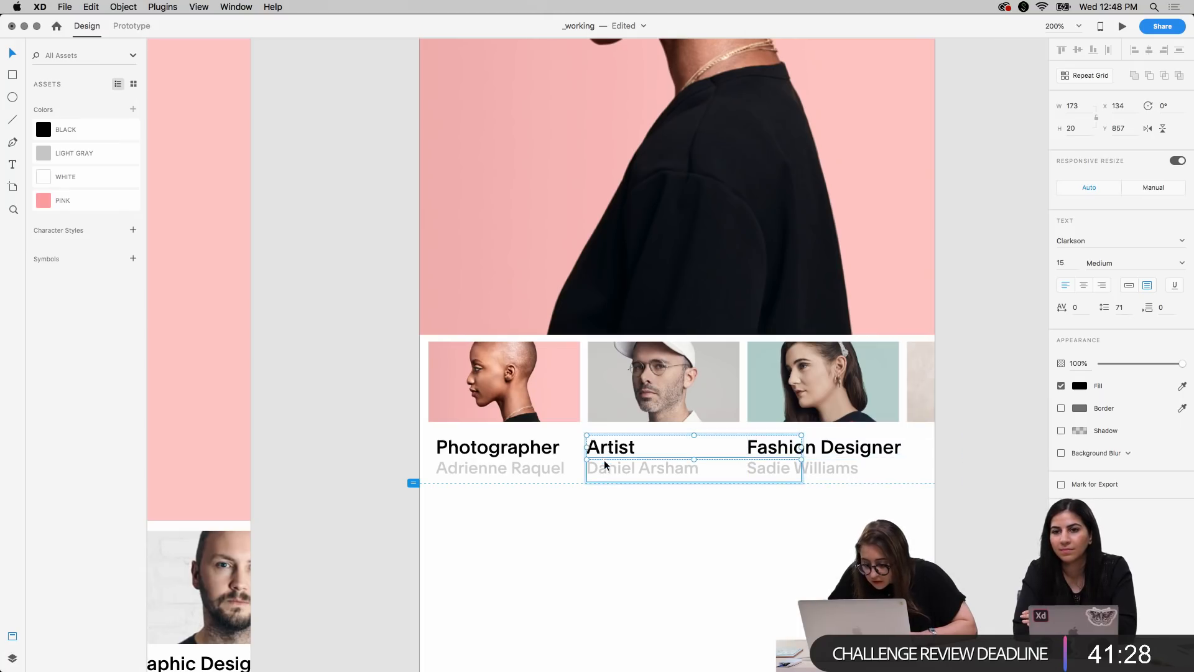
left_click(528, 469, "shift")
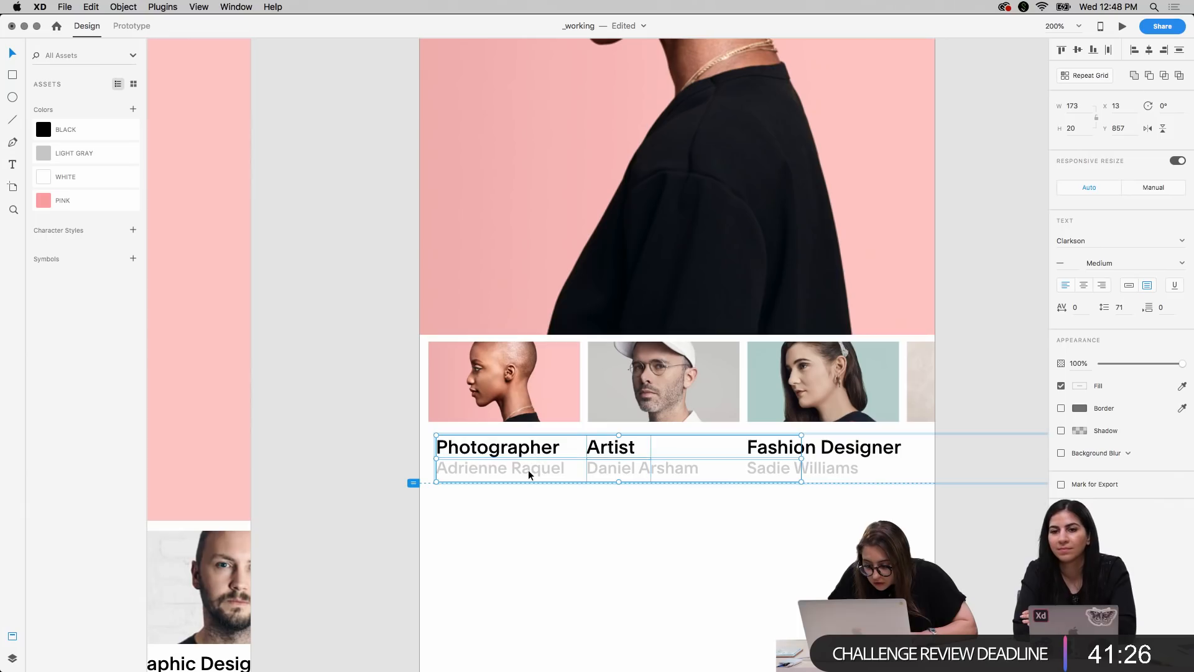
key("shift+Up")
key("Left")
key("Left")
key("Left")
key("Left")
key("Left")
key("Left")
key("Down")
key("super+z")
key("super+z")
key("super+z")
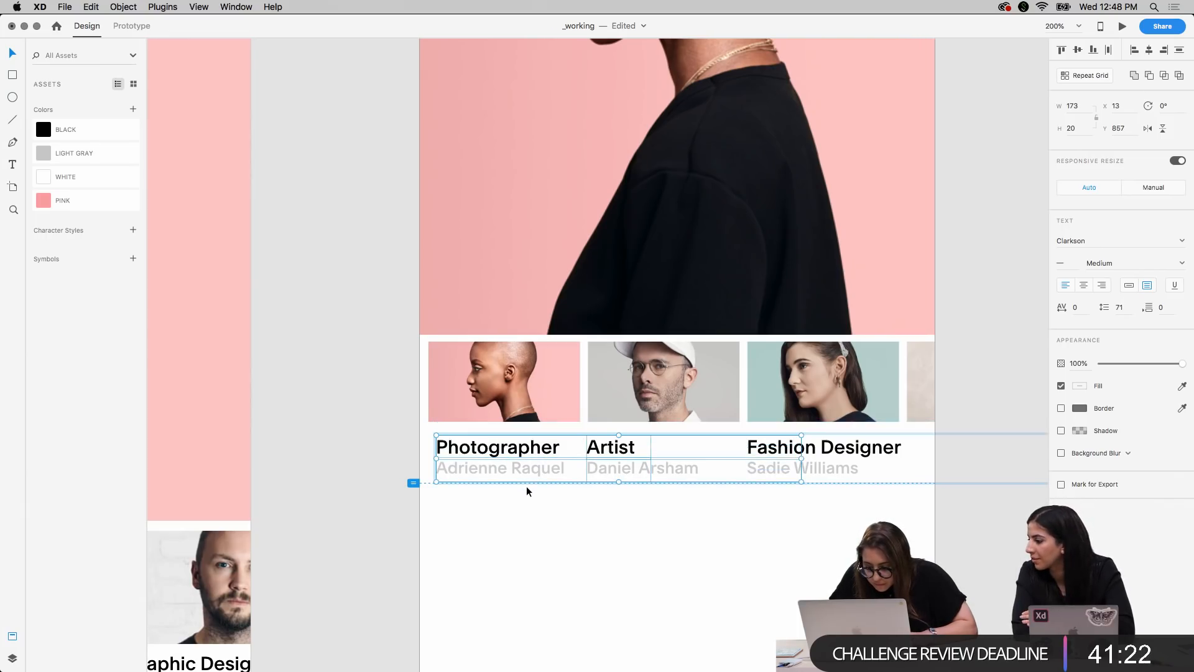
left_click(537, 520)
Move the Photographer title and the name below it left to X 7, in line with the first thumbnail
left_click(497, 449)
left_click(497, 464, "shift")
key("Left")
key("Left")
key("Left")
key("Left")
key("Left")
key("Left")
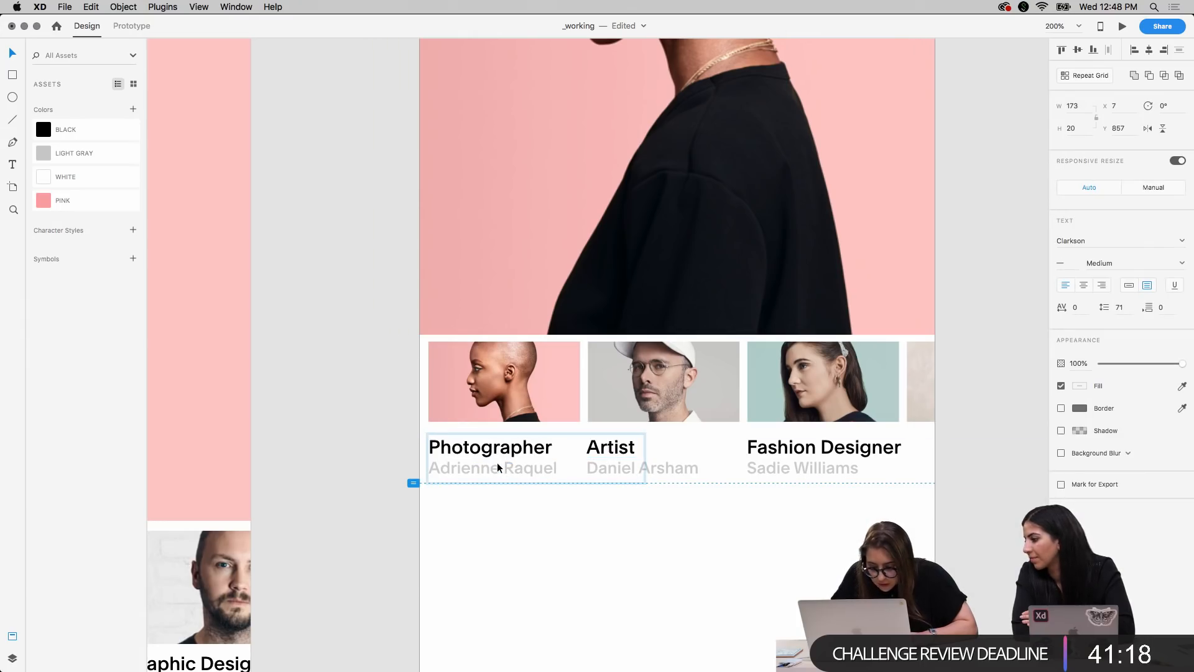
left_click(487, 540)
left_click(486, 450)
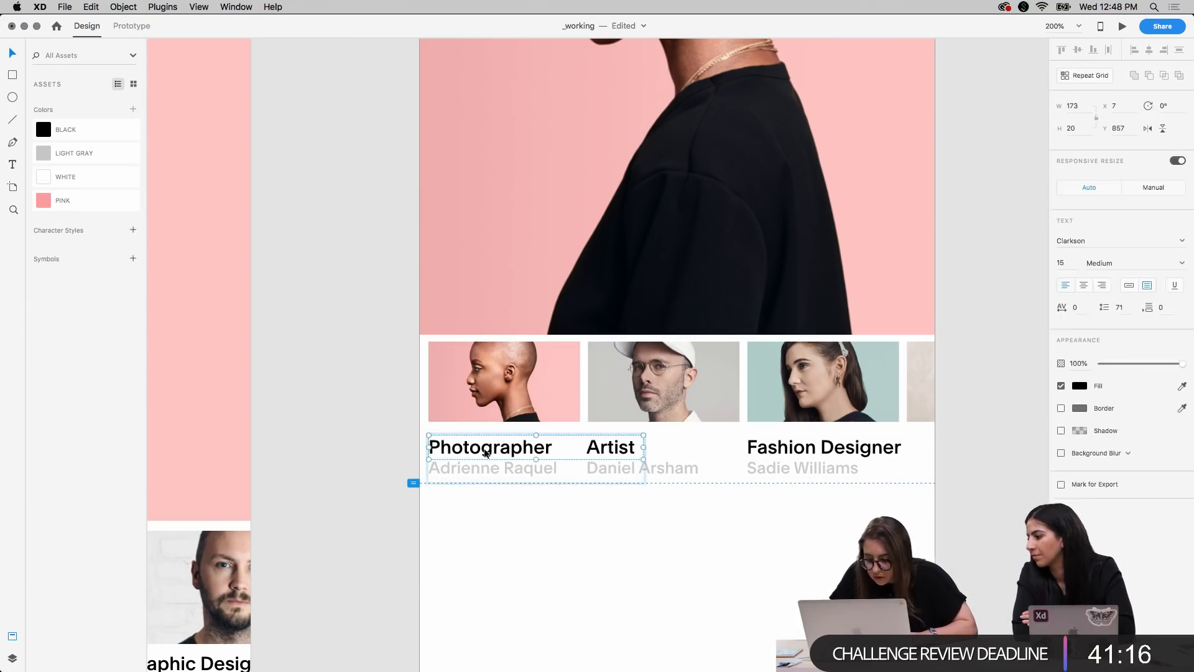
left_click(541, 563)
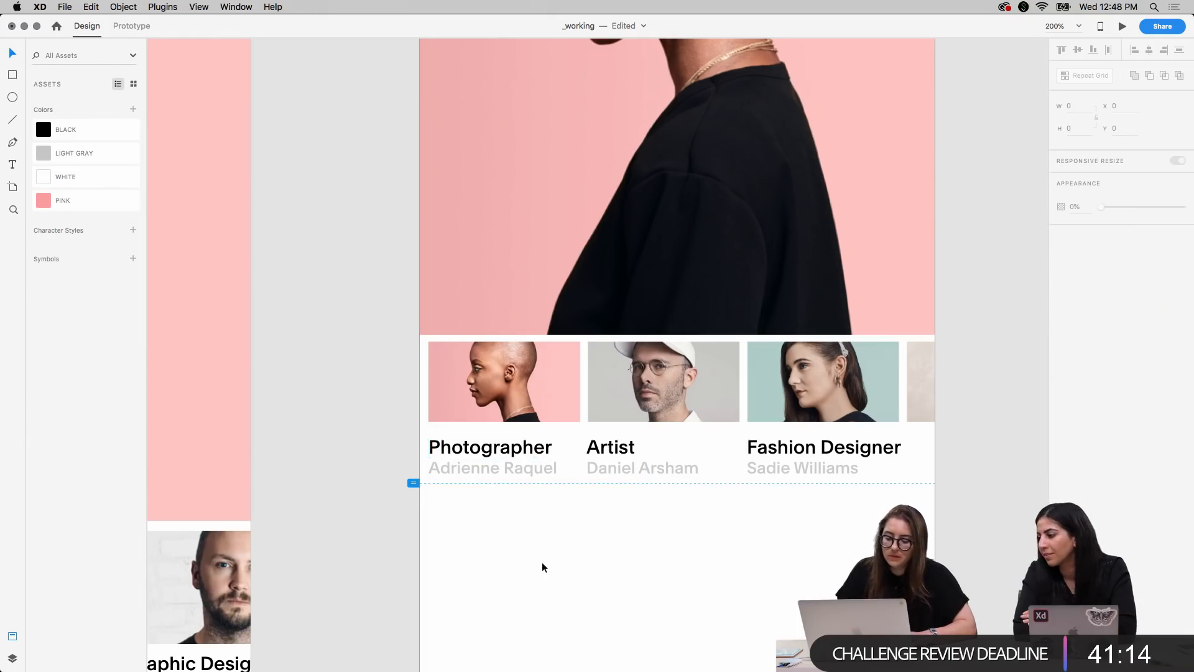
Move the whole row of captions up to Y 850, closer beneath the thumbnails
left_click_drag(388, 453, 869, 474)
key("Up")
key("Up")
key("Up")
key("Up")
key("Up")
key("Up")
key("Up")
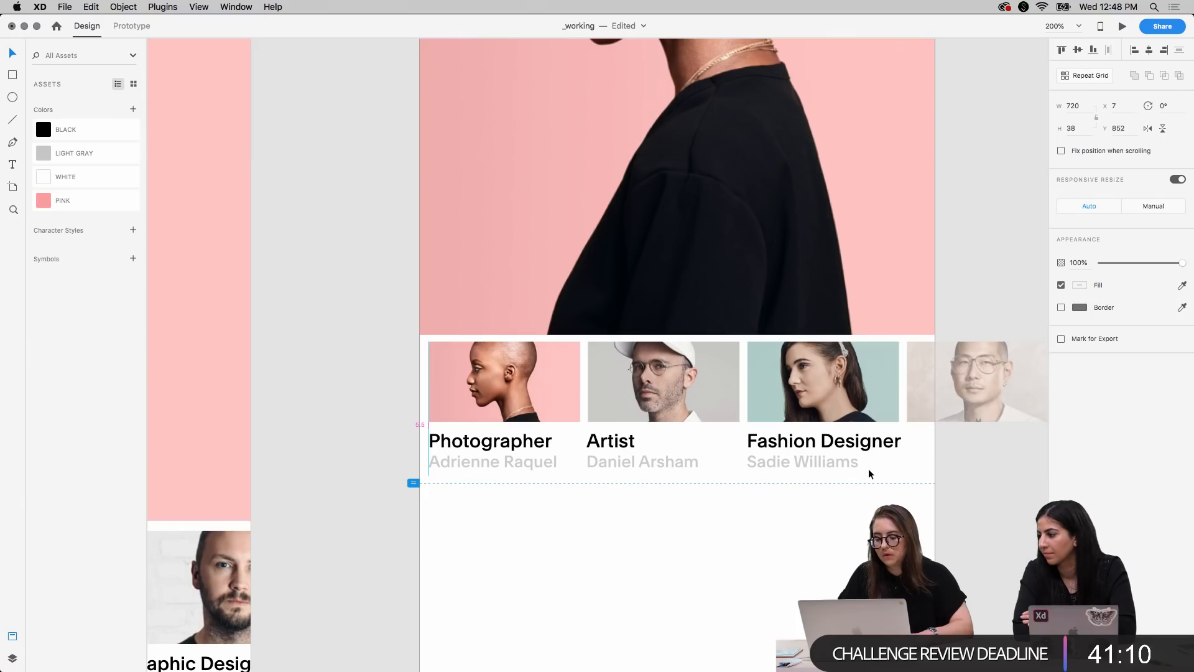
left_click(819, 543)
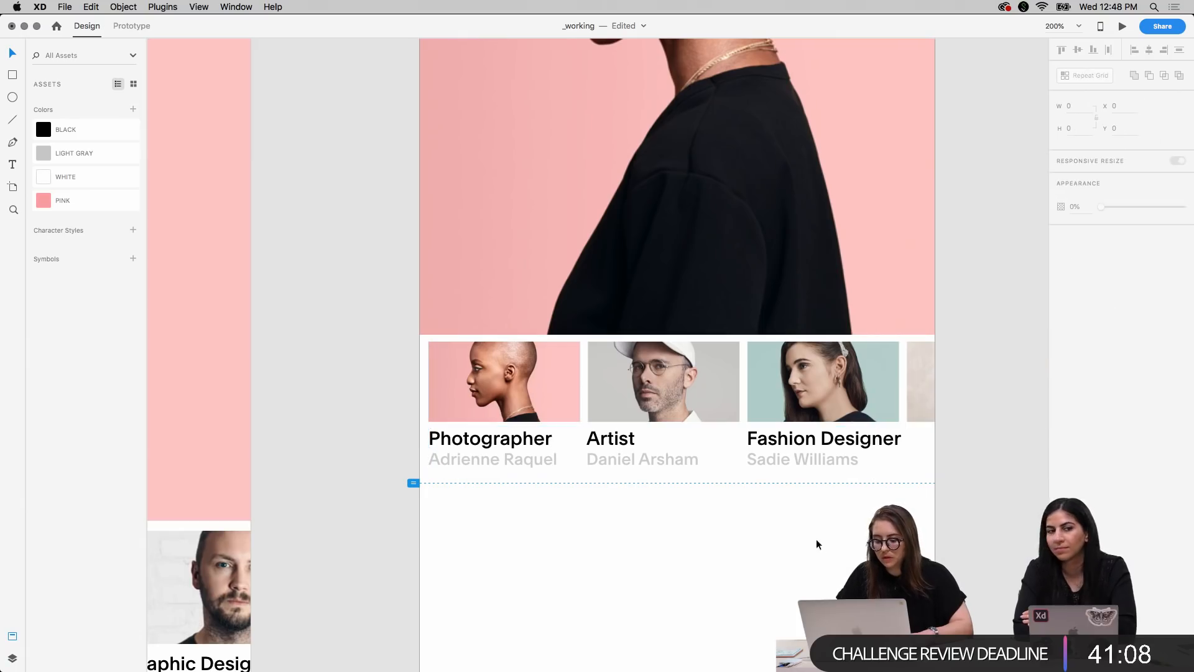
Set the font size to 12 for the titles and names under the first three thumbnails
left_click_drag(395, 441, 835, 463)
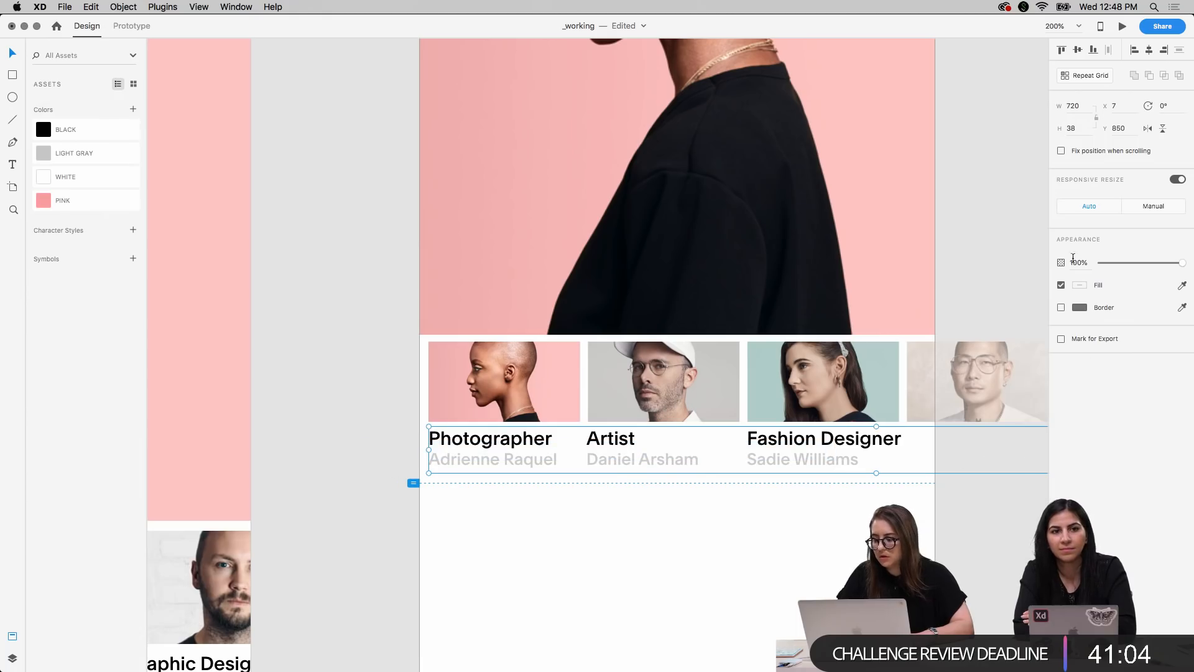
double_click(483, 443)
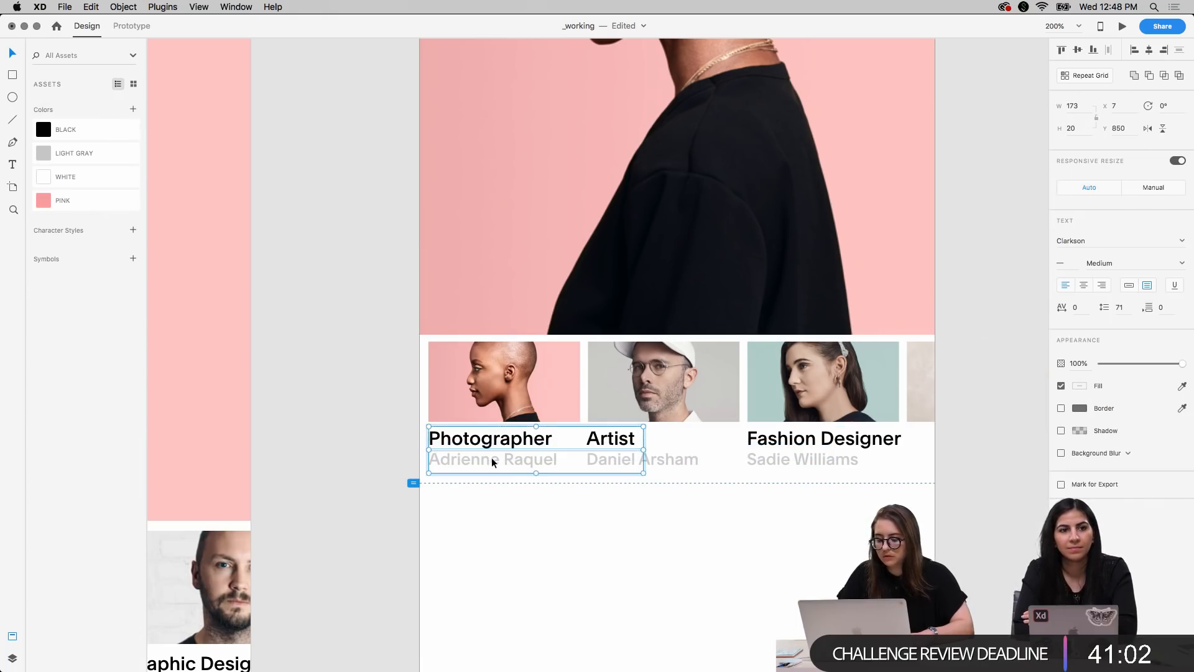
left_click(674, 463, "shift")
left_click(824, 440, "shift")
left_click(826, 466, "shift")
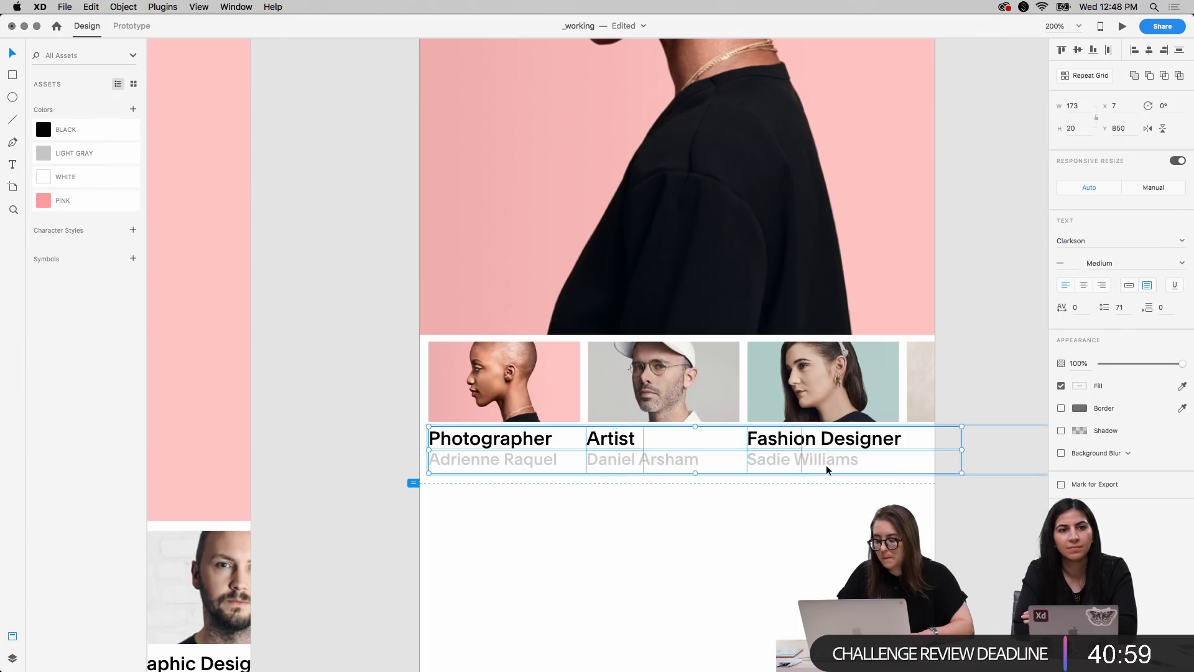
left_click(1060, 262)
type("12")
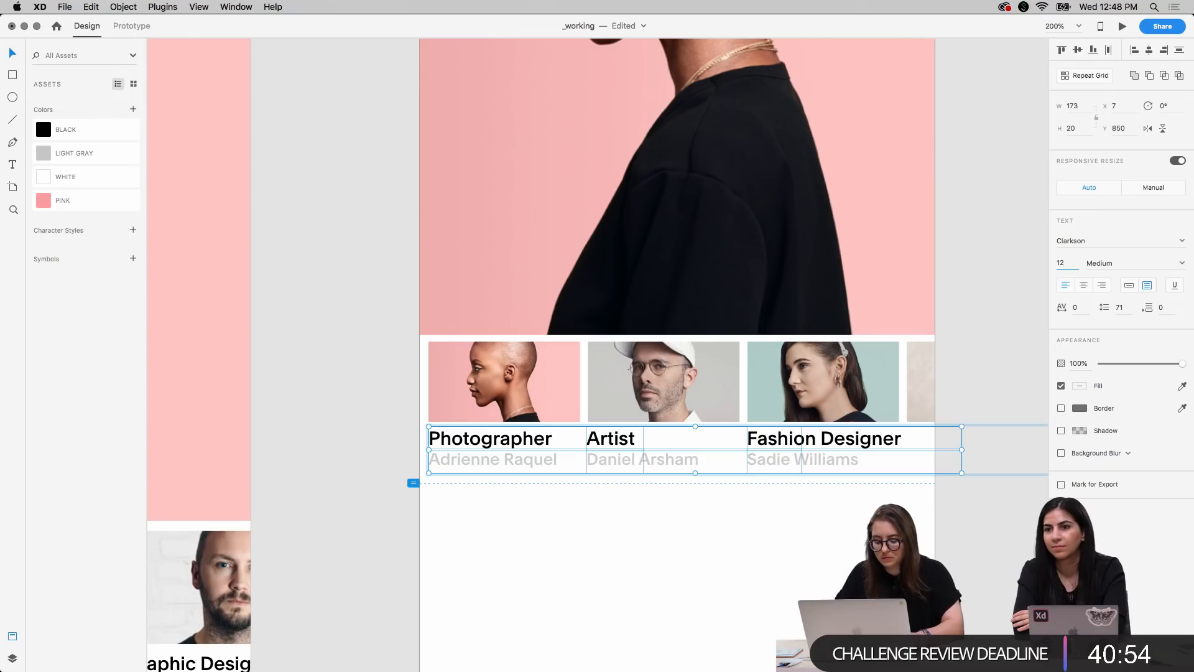
key("Tab")
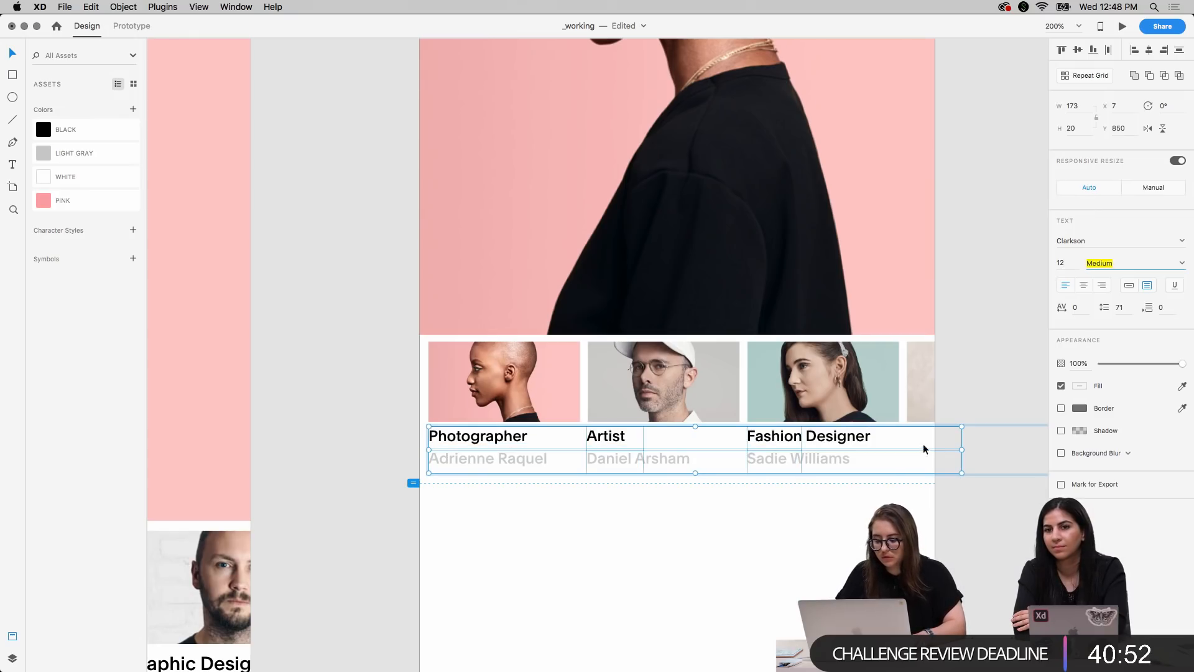
left_click(762, 558)
Raise the three gray name lines to Y 865 and nudge the Artist title slightly right toward its thumbnail's edge
double_click(506, 460)
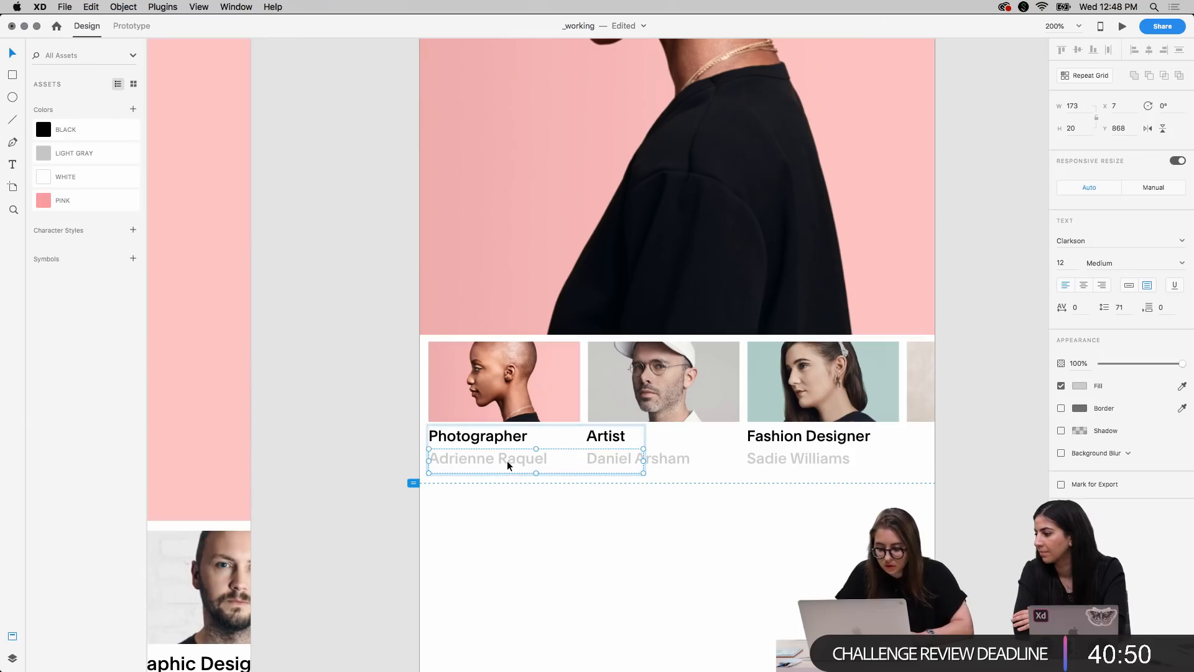
key("Up")
key("Up")
key("Up")
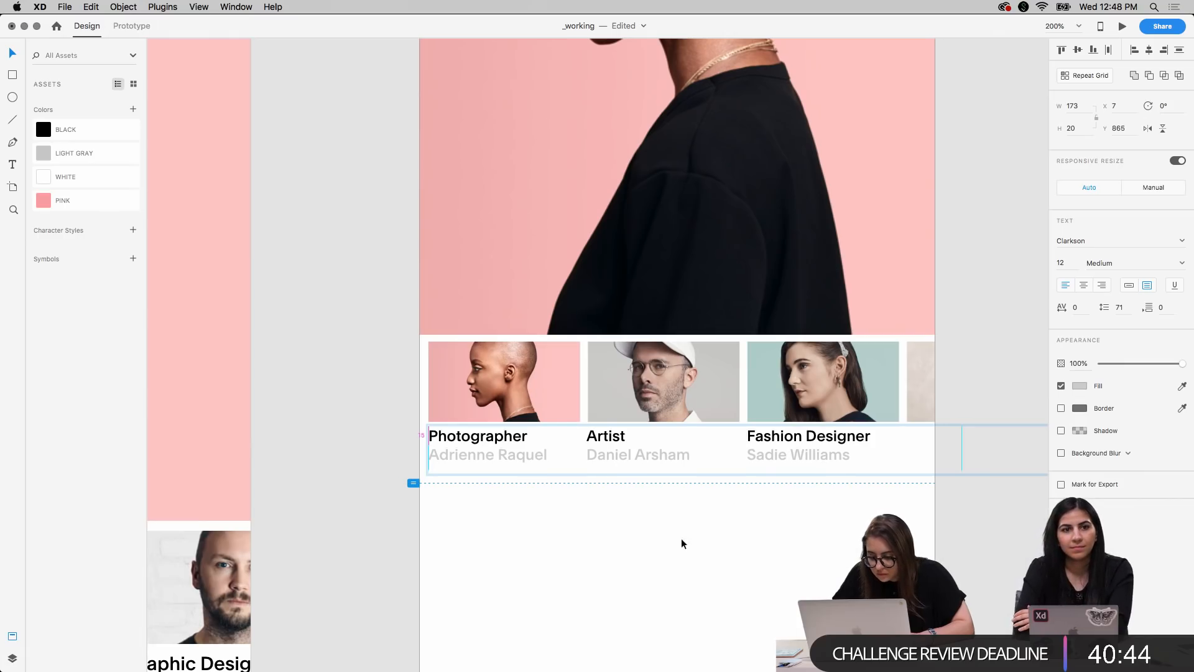
left_click(657, 521)
double_click(611, 438)
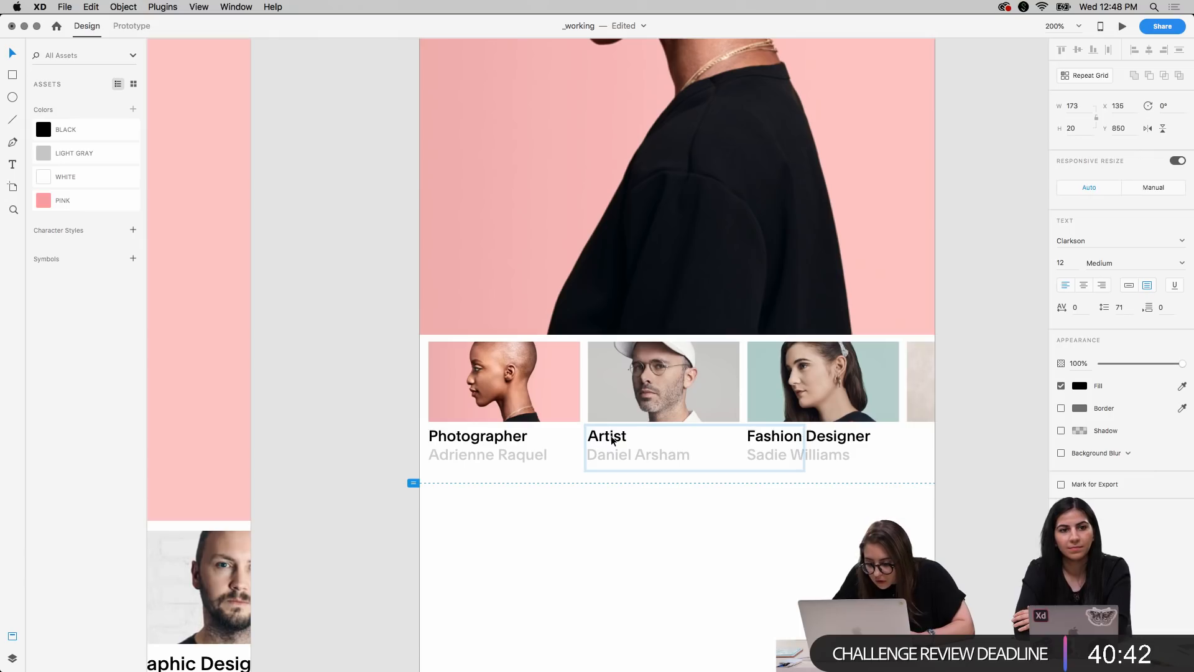
left_click(608, 544)
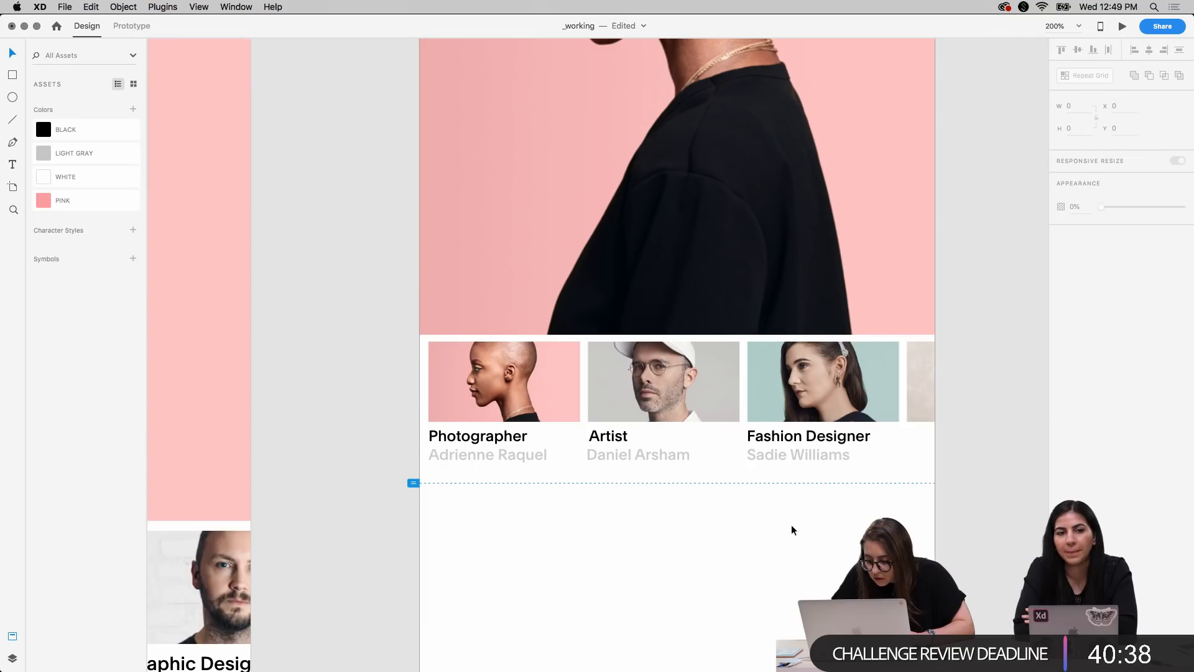
Duplicate the Fashion Designer title and name and place the copy under the fourth thumbnail, at about X 391
scroll(791, 524, "right", 5)
double_click(621, 449)
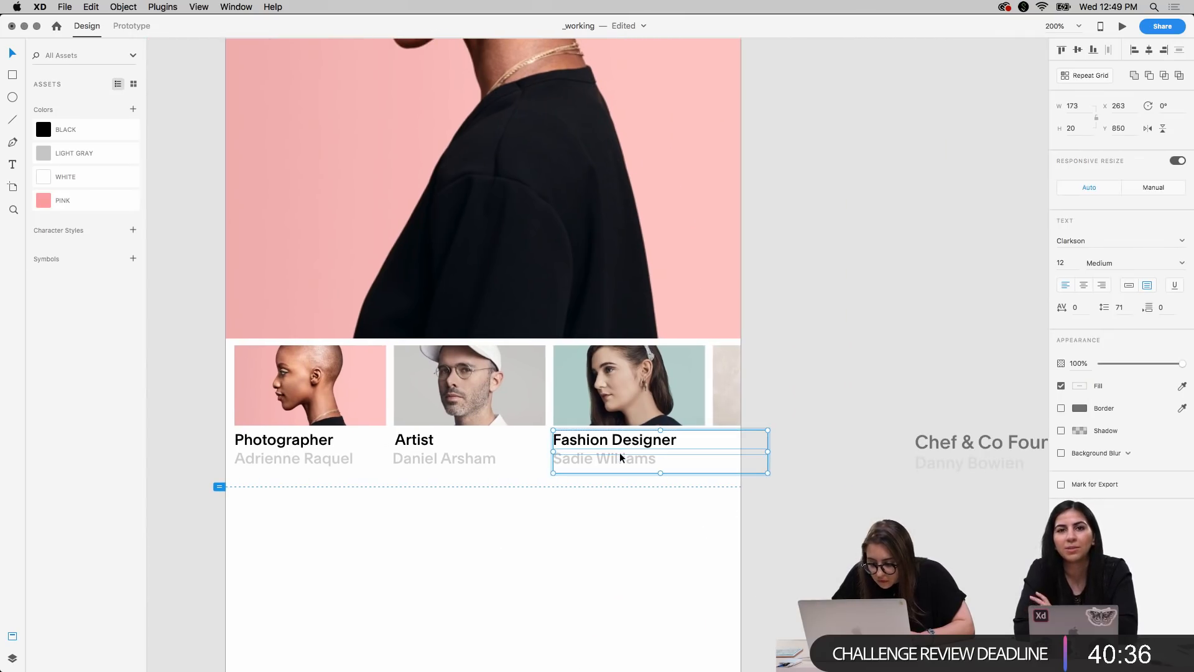
left_click_drag(619, 453, 780, 453)
left_click(841, 350)
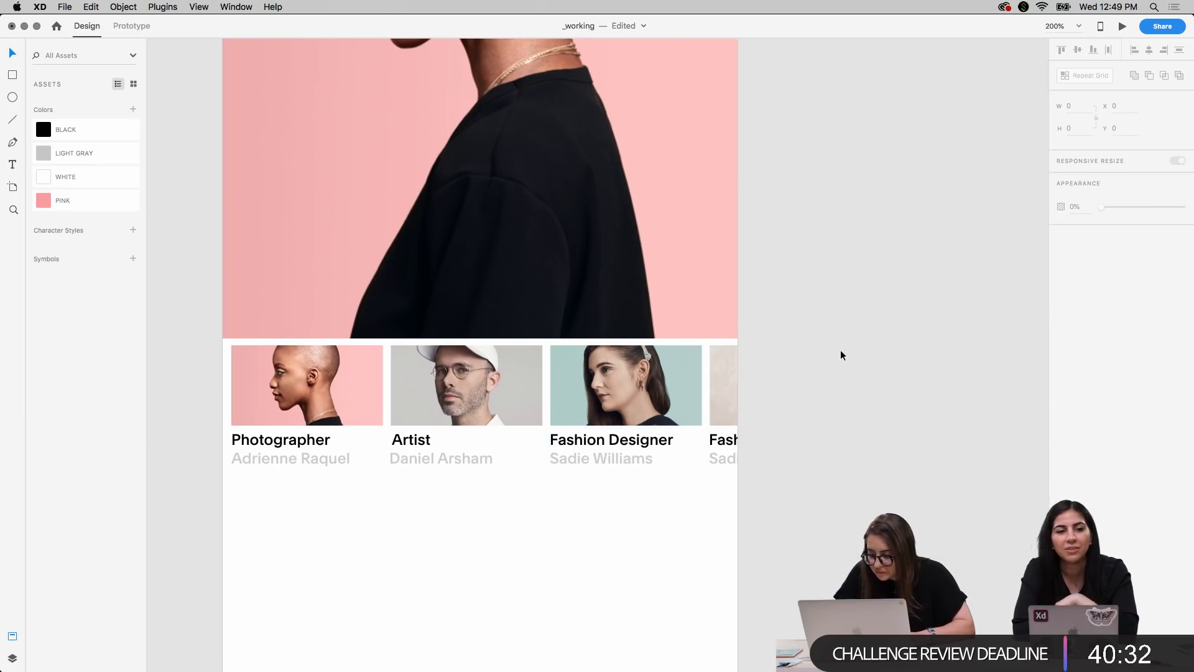
Delete the old Chef & Co Founder caption lying outside the Mobile X artboard
scroll(837, 351, "right", 4)
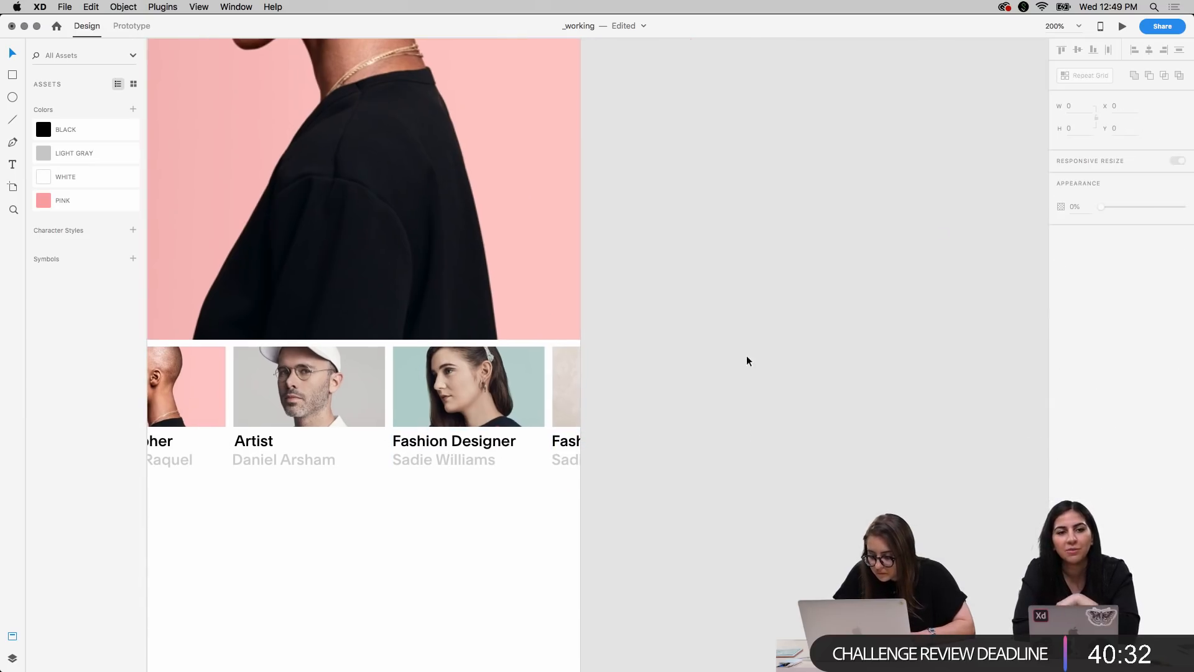
left_click(793, 456)
double_click(819, 446)
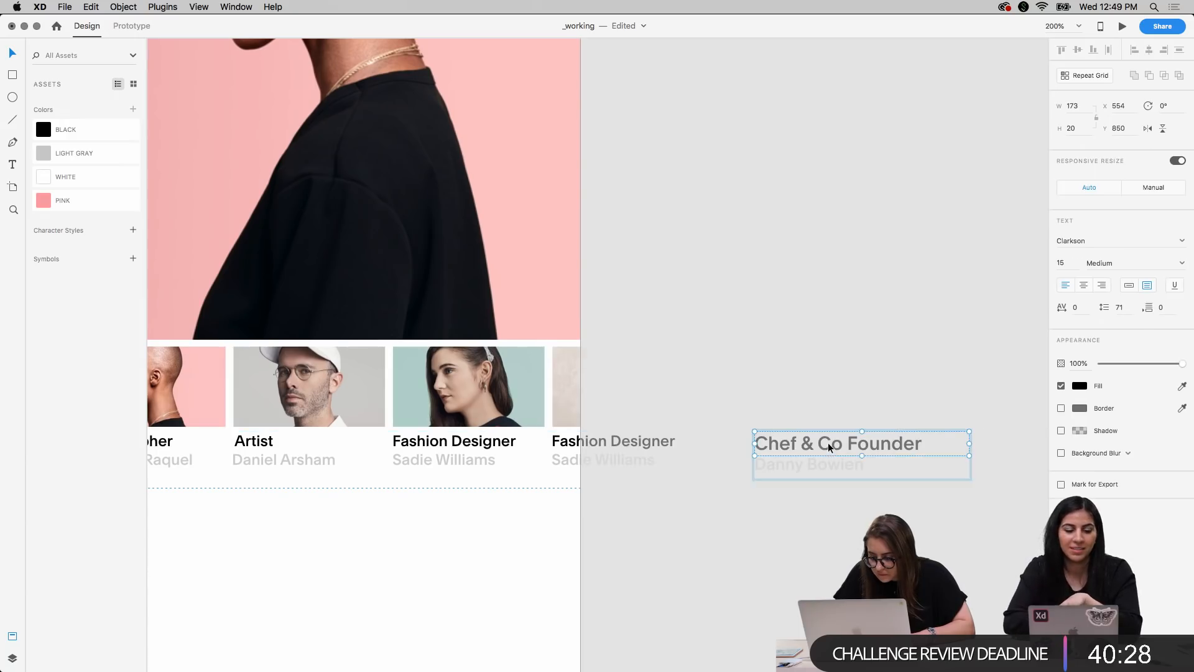
key("Delete")
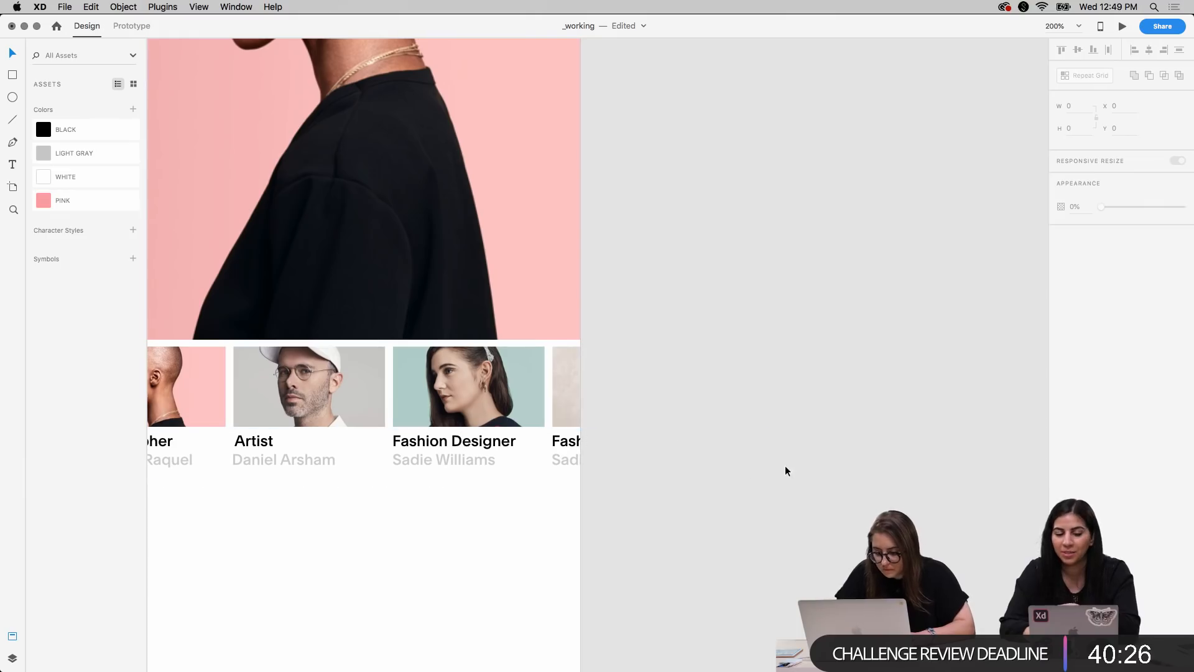
Change the duplicated caption's title to "Chef & Co Owner" and replace the line below with the chef's full name
double_click(571, 442)
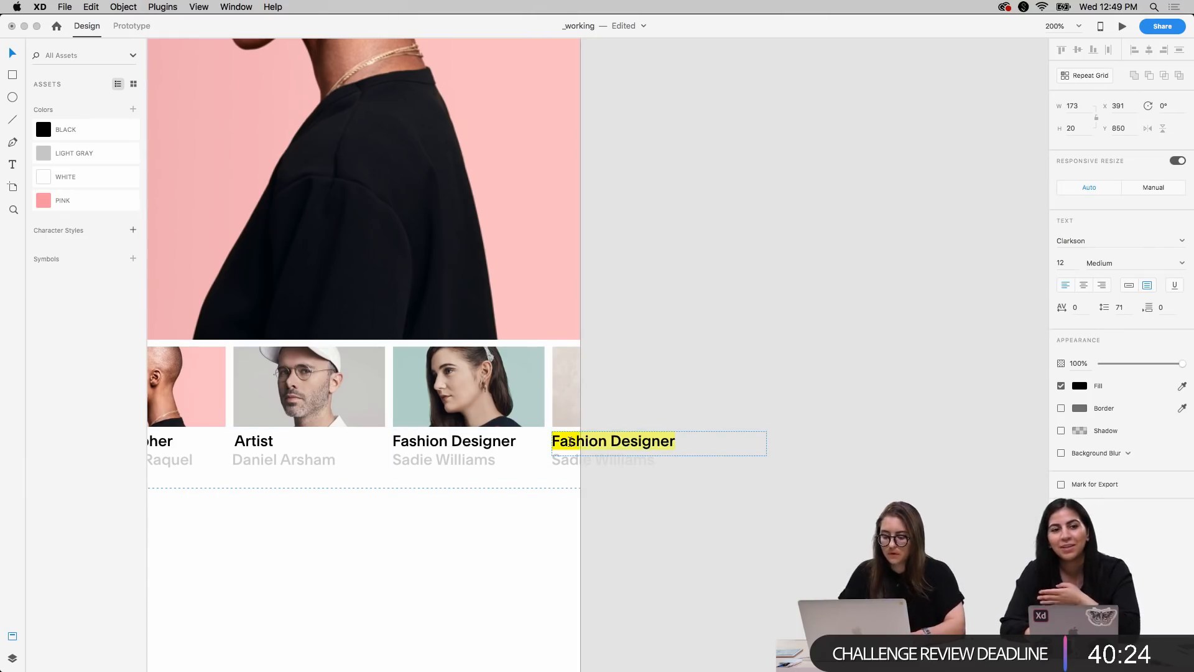
type("Chef")
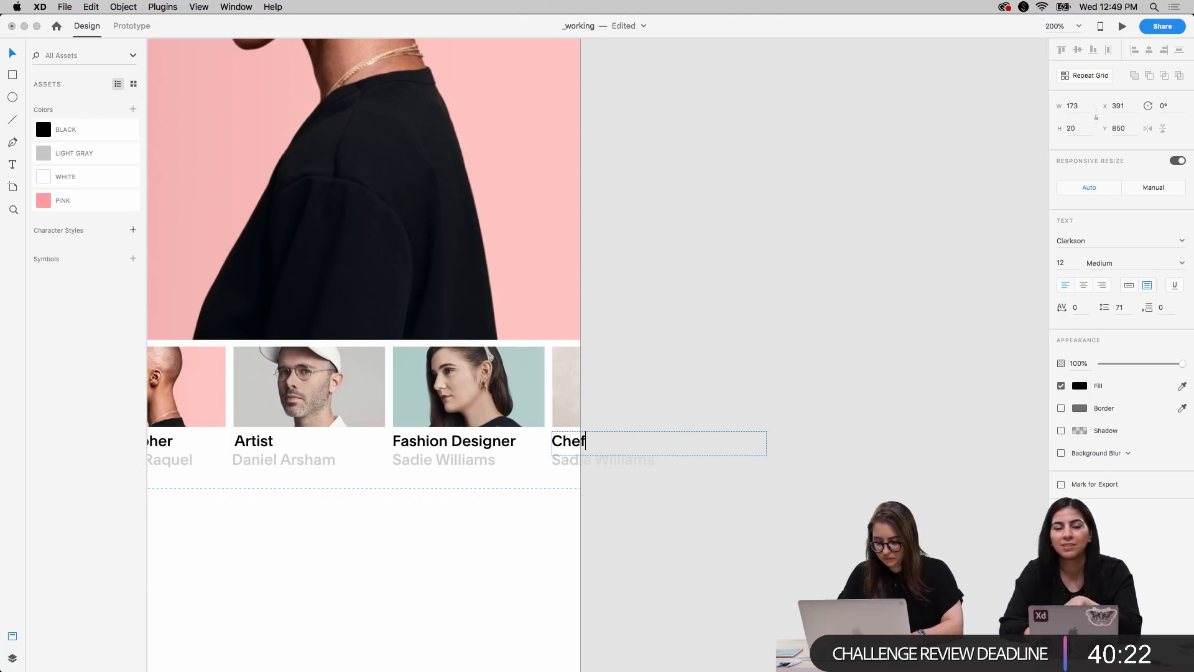
type(" &")
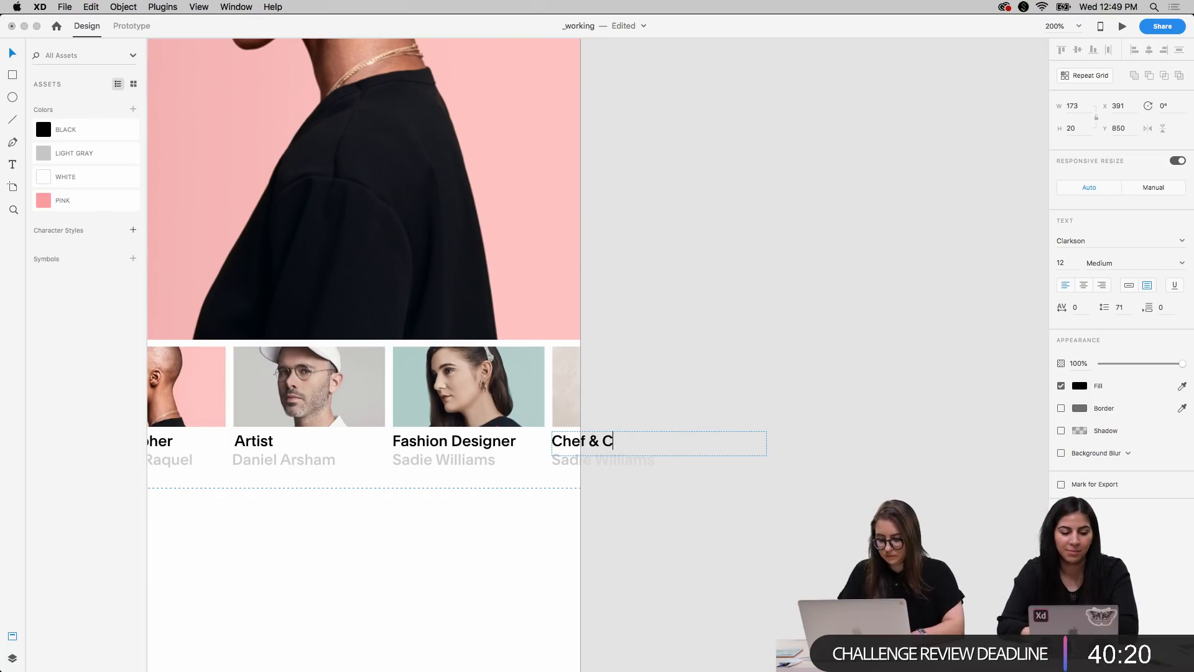
type(" Co Owner")
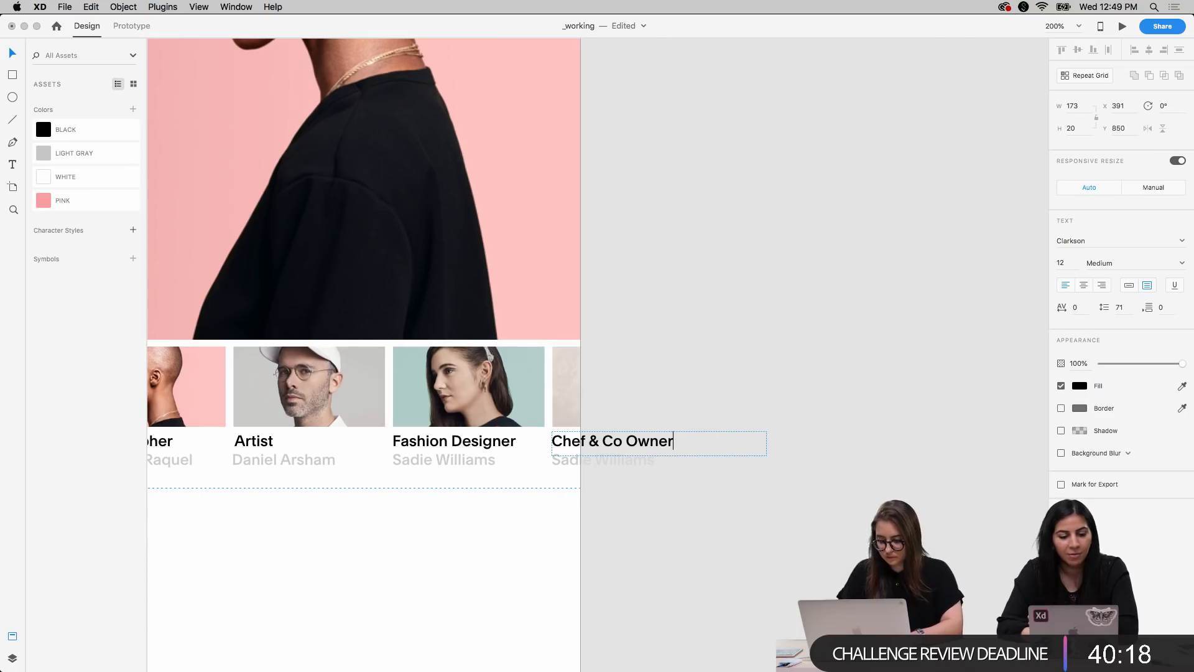
key("Escape")
double_click(602, 462)
type("Danny Bowien")
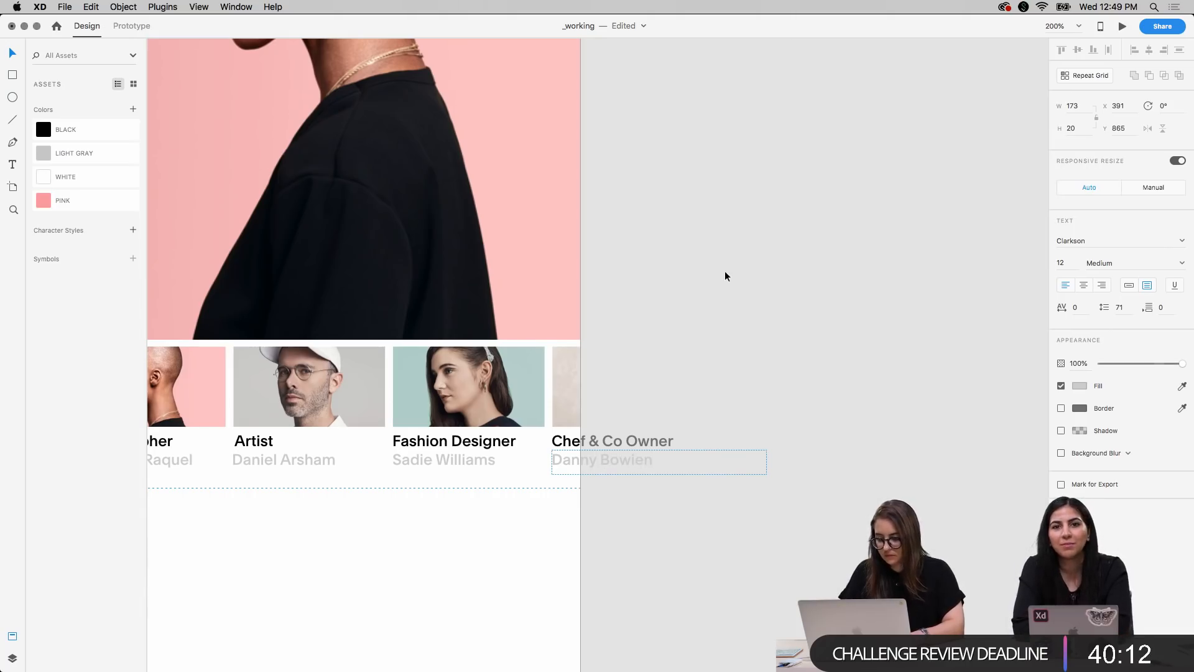
Review the Mobile X artboard's header, hero image and thumbnail captions at different zoom levels beside the desktop layout
left_click(714, 235)
scroll(714, 235, "left", 5)
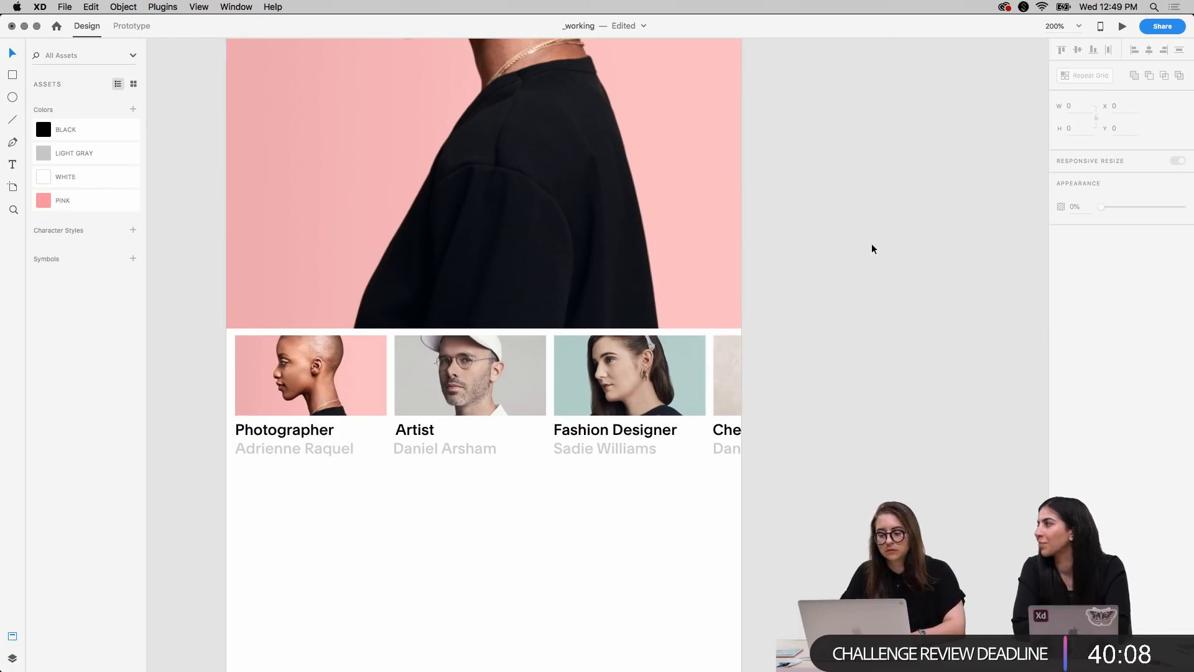
scroll(881, 263, "up", 3)
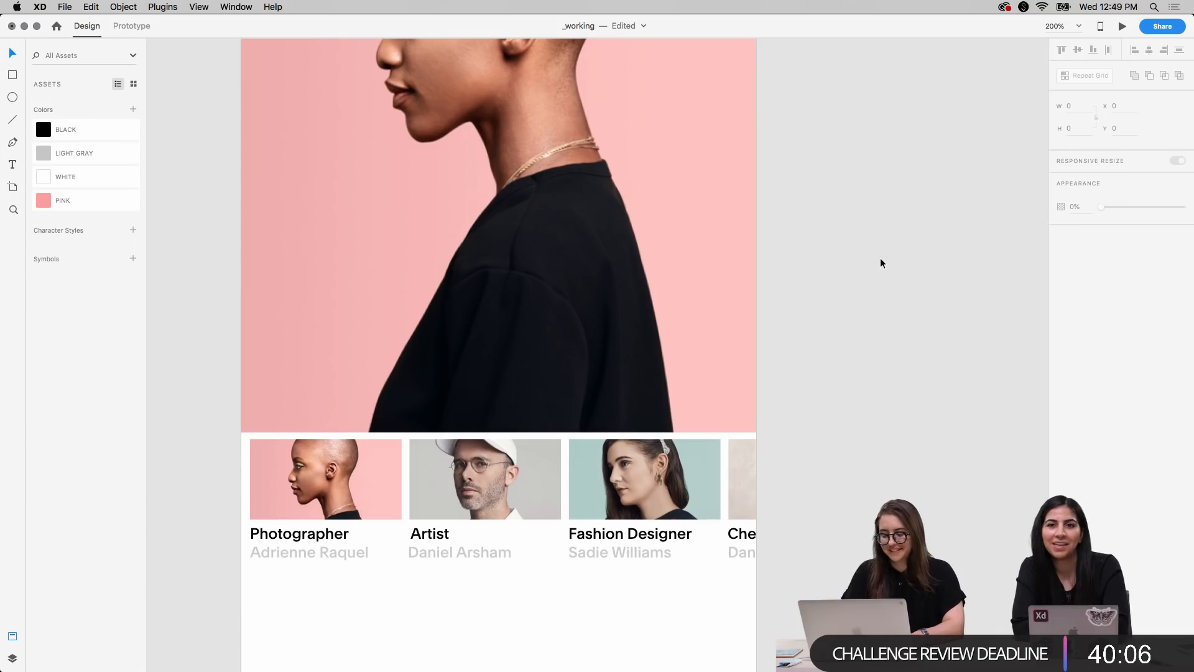
scroll(881, 263, "down", 10)
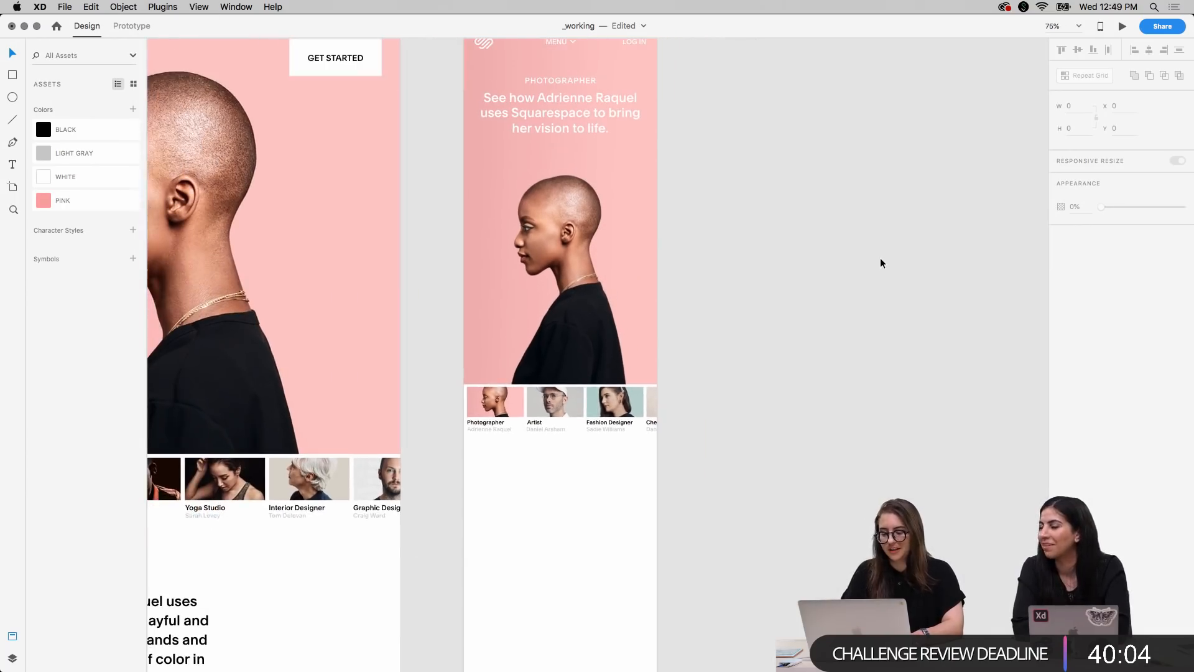
scroll(880, 263, "up", 2)
left_click(468, 78)
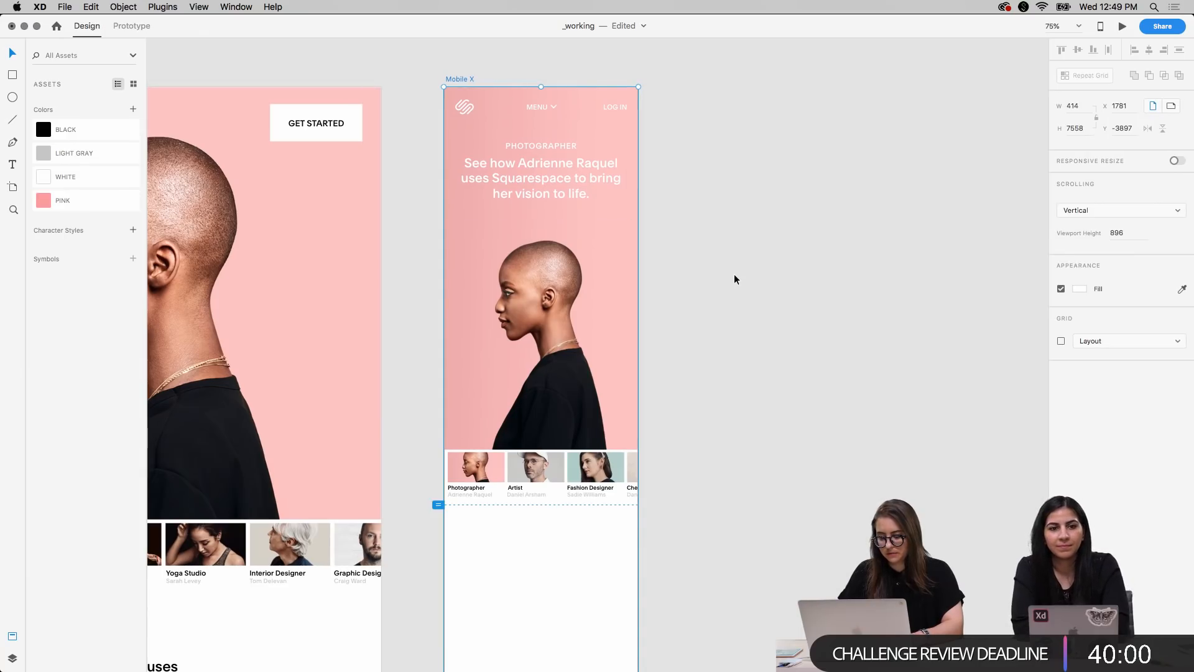
scroll(734, 279, "up", 2)
scroll(734, 279, "left", 2)
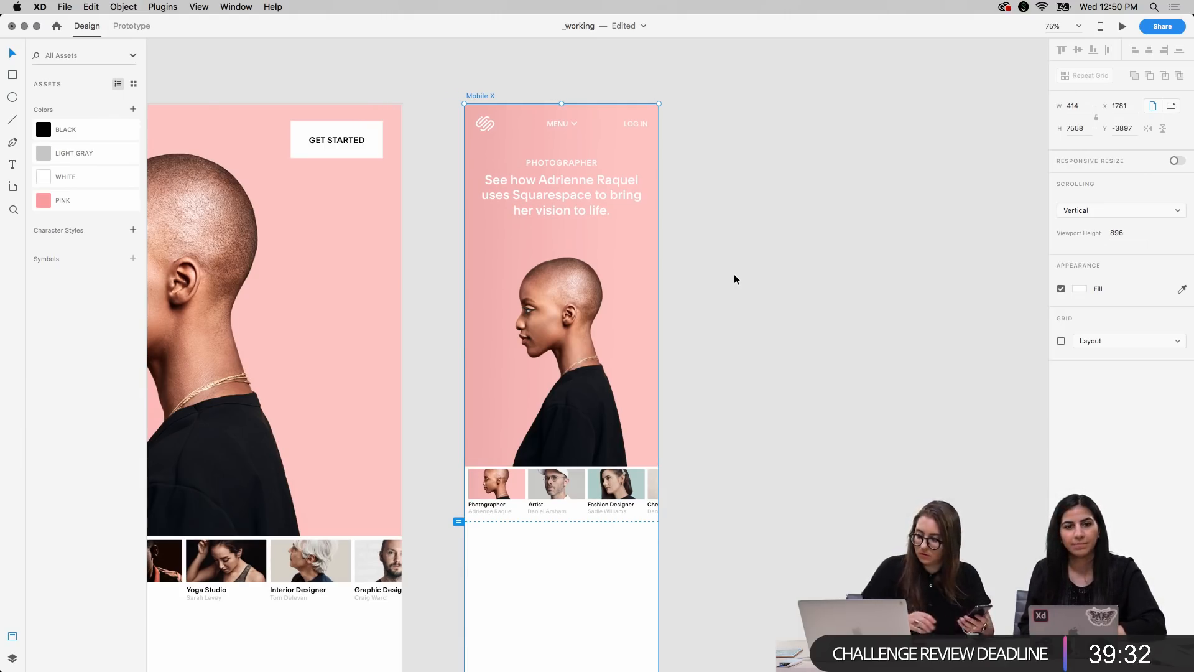
Switch to the Adobe XD server in Discord and look through the latest challenge posts in the daily-challenge channel
left_click(1101, 28)
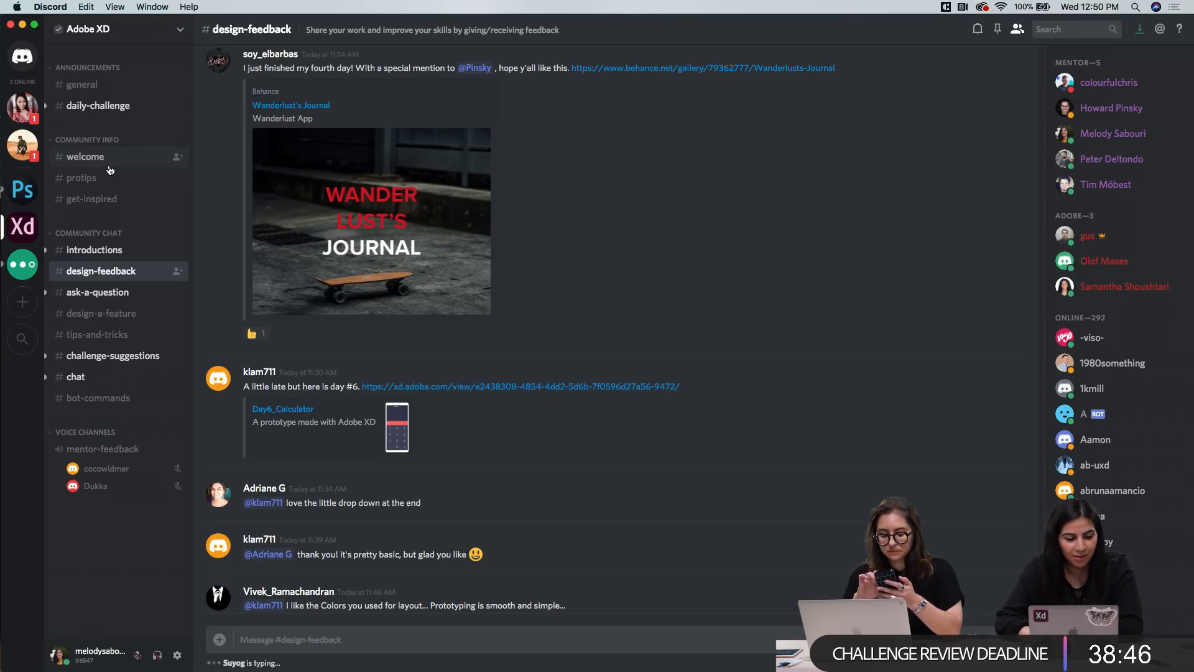
left_click(100, 110)
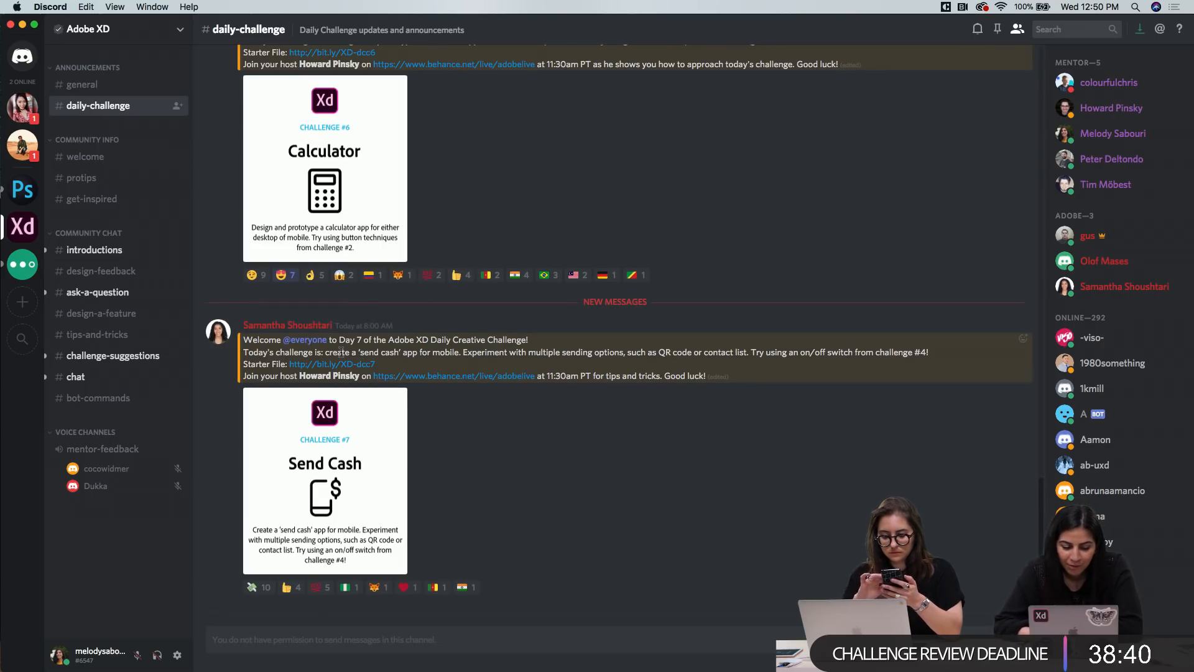
scroll(383, 373, "up", 1)
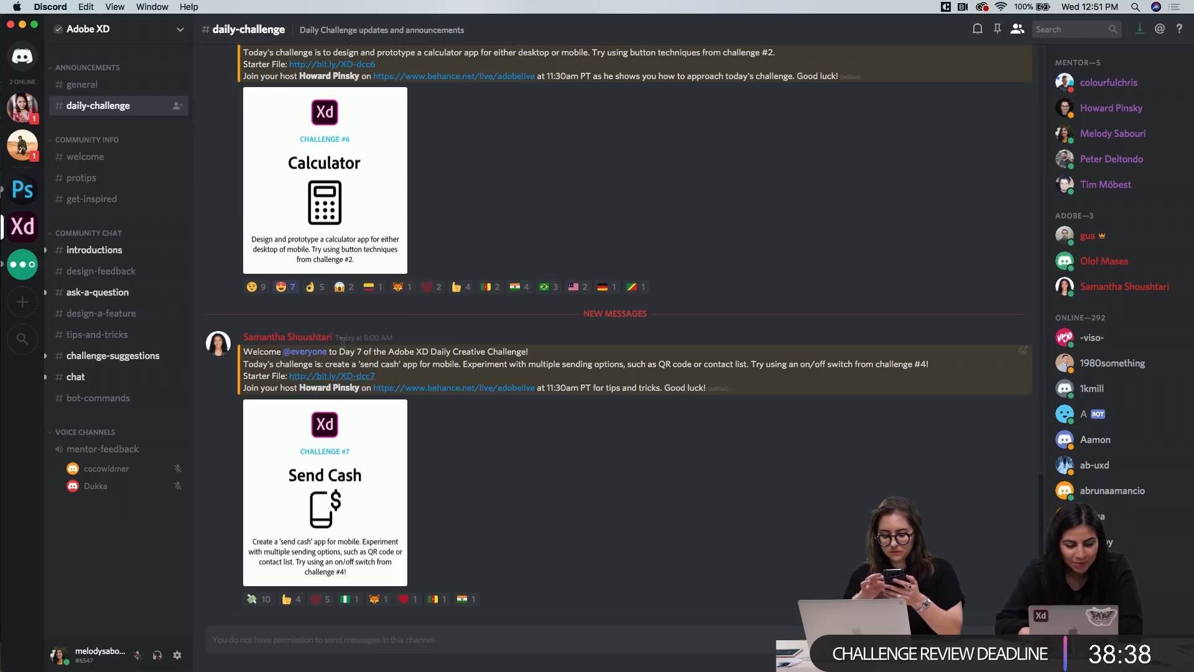
scroll(405, 286, "up", 3)
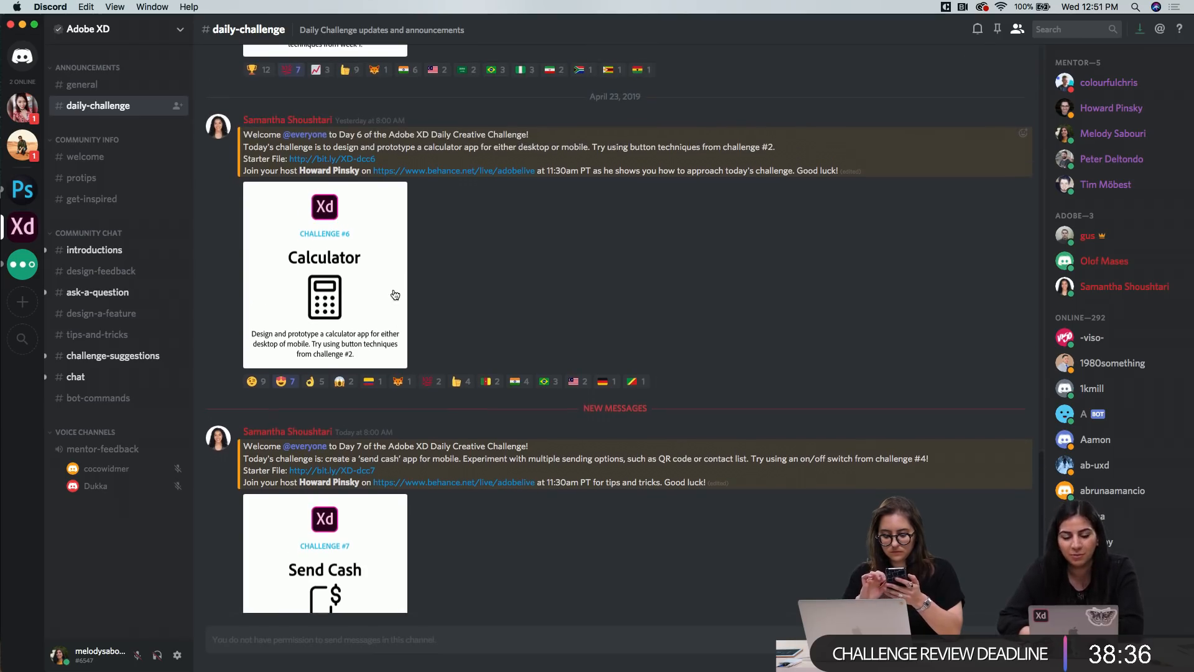
scroll(395, 295, "up", 10)
scroll(346, 211, "down", 3)
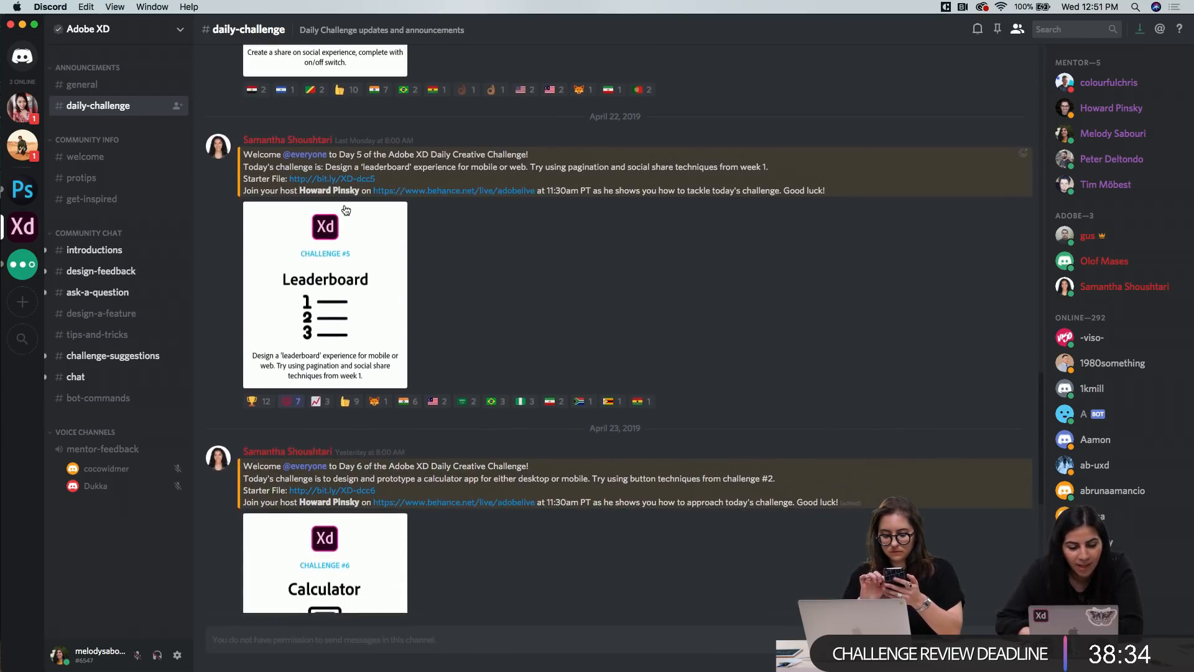
scroll(453, 309, "down", 7)
scroll(453, 309, "down", 5)
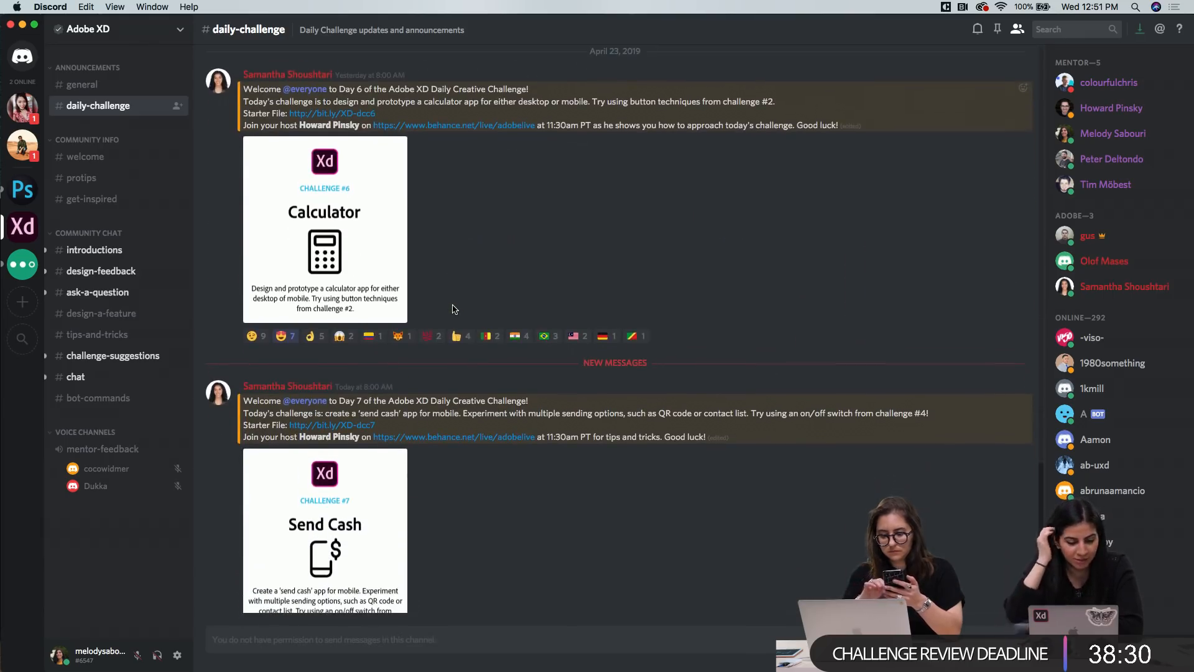
Look over the welcome channel's community guide and the posts mentors shared in the protips channel
left_click(91, 163)
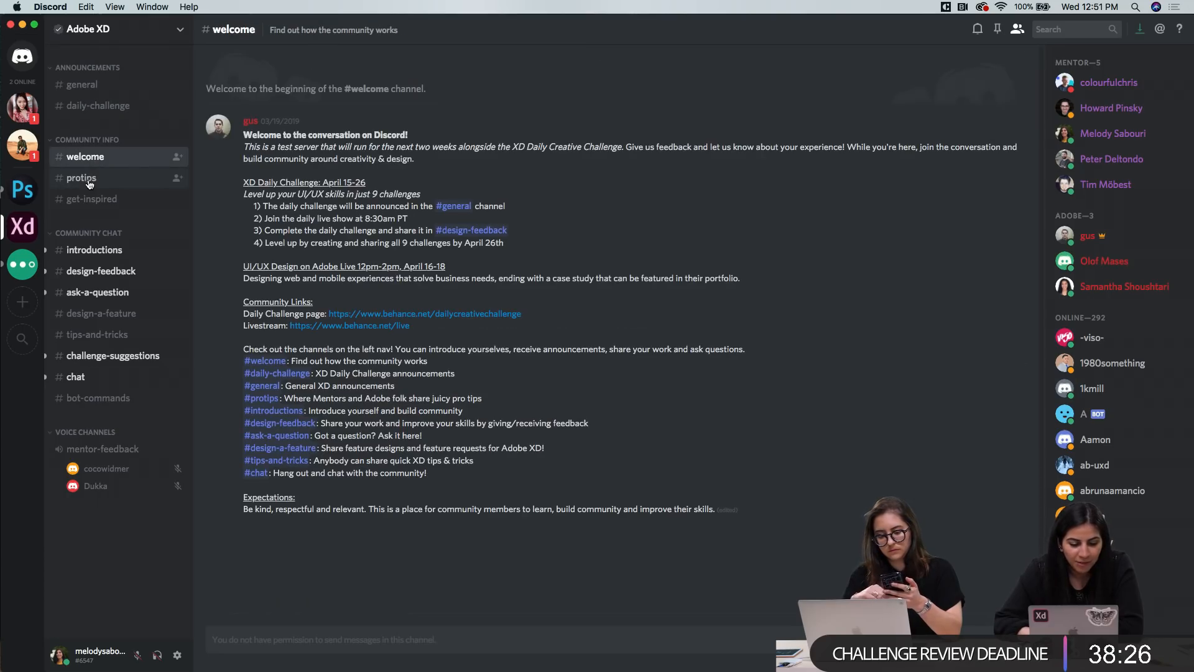
left_click(90, 180)
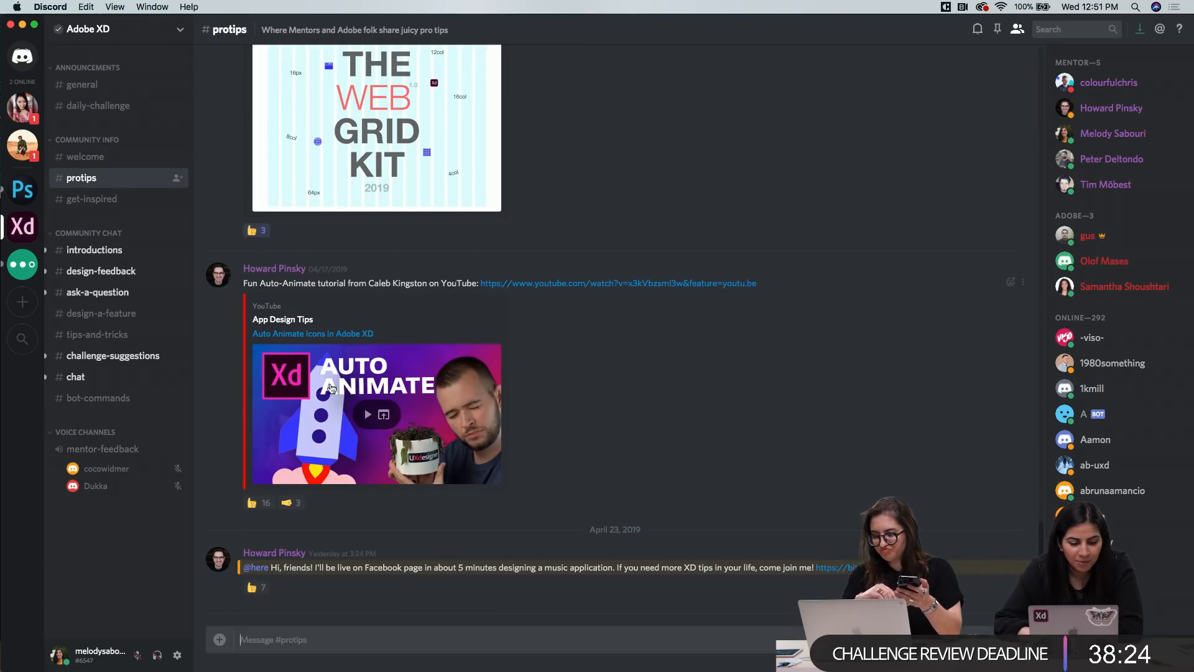
scroll(367, 404, "up", 5)
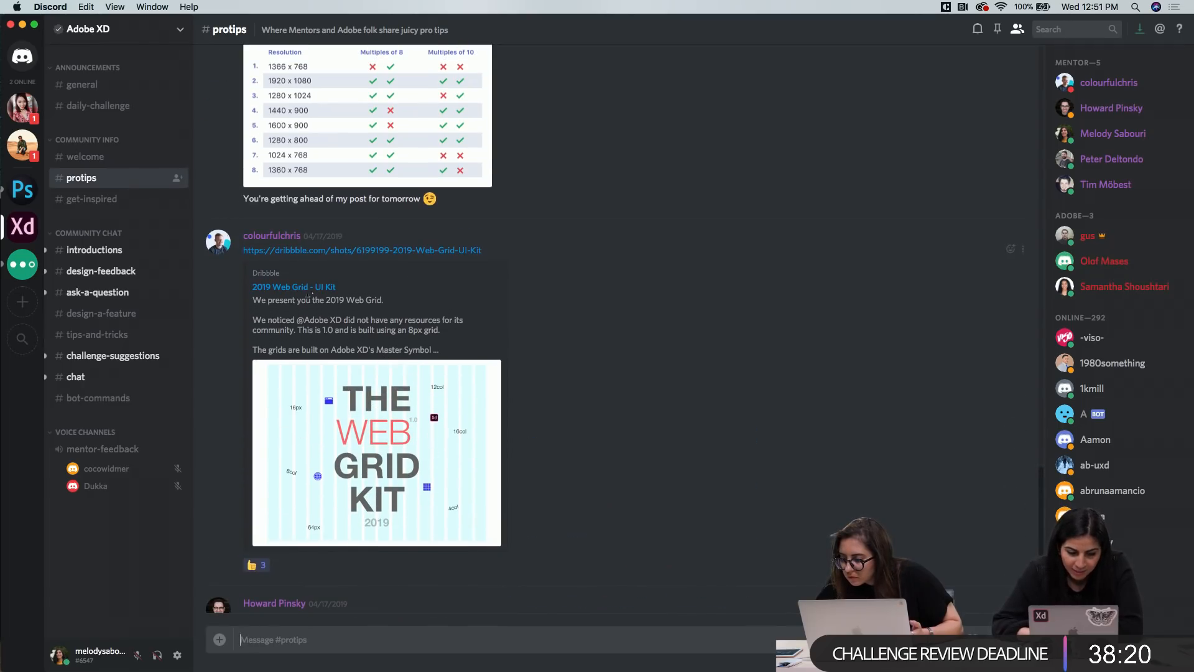
scroll(280, 252, "up", 5)
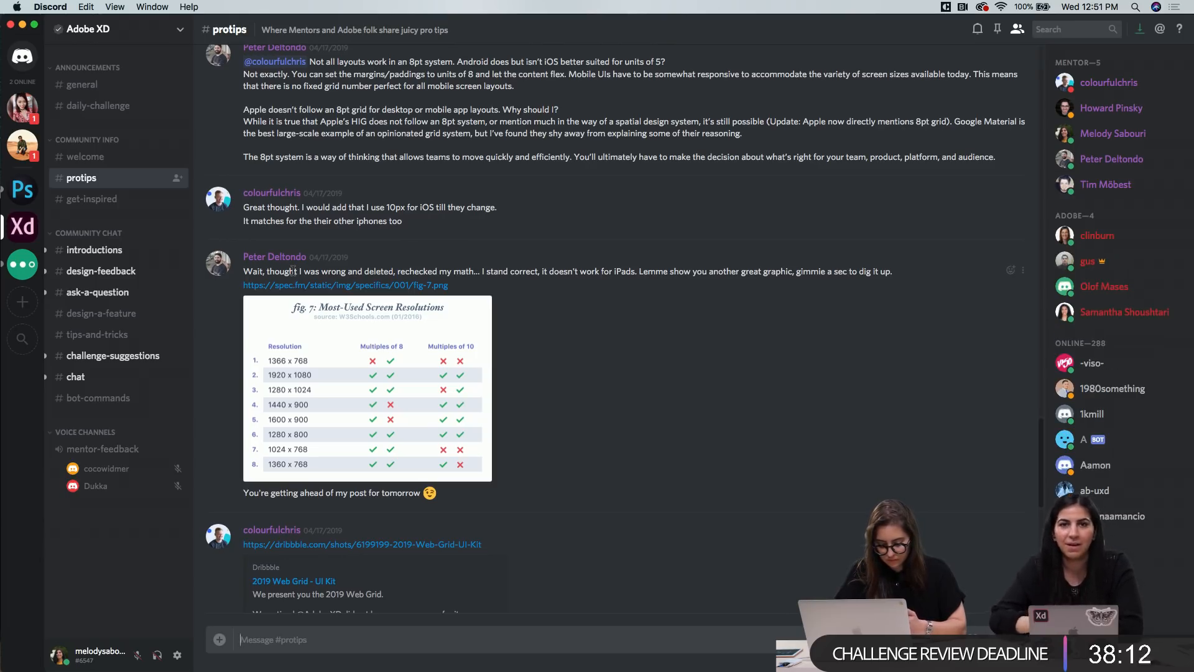
Browse the recent member greetings in the introductions channel
left_click(95, 251)
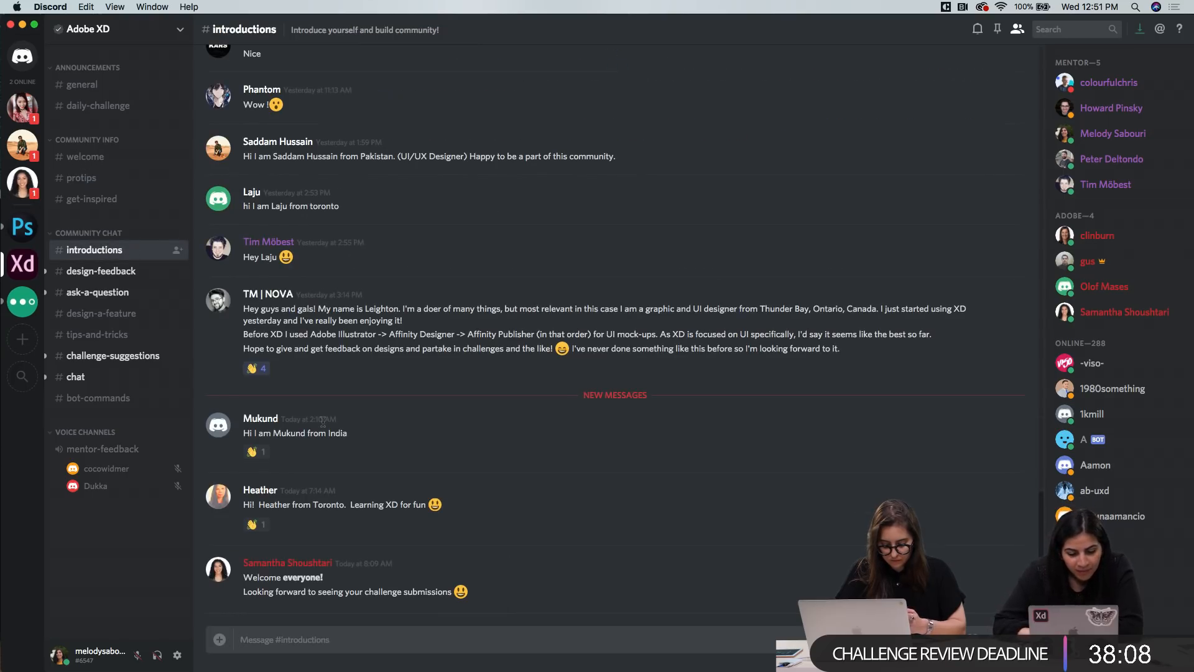
scroll(334, 410, "up", 1)
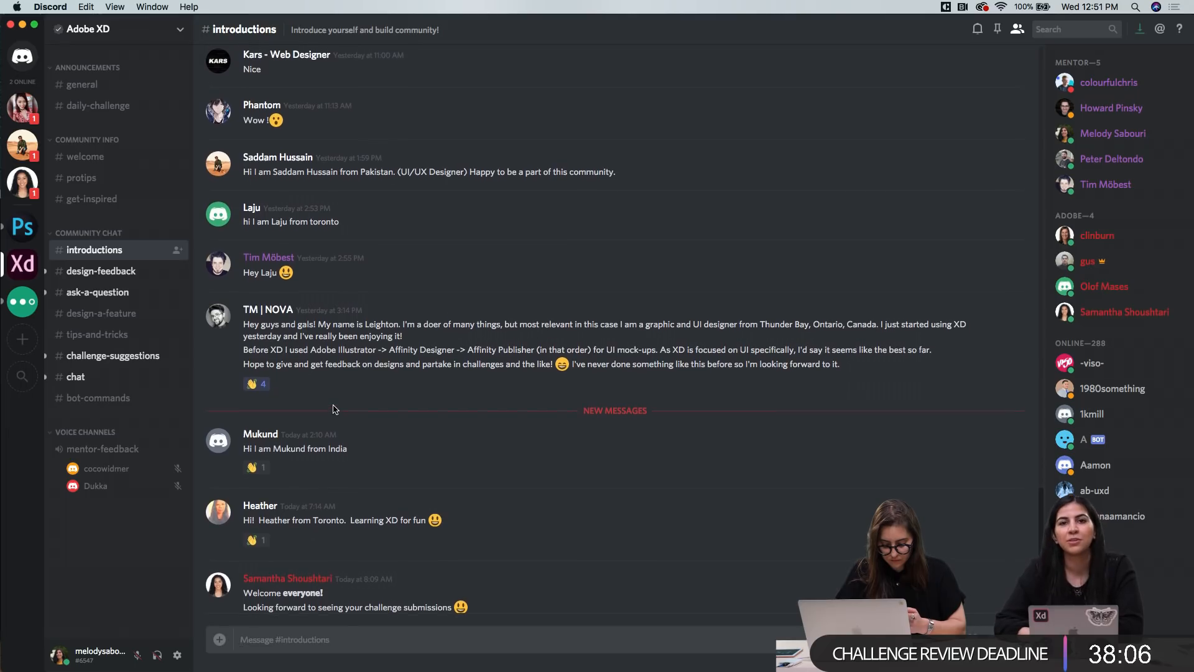
scroll(334, 409, "up", 5)
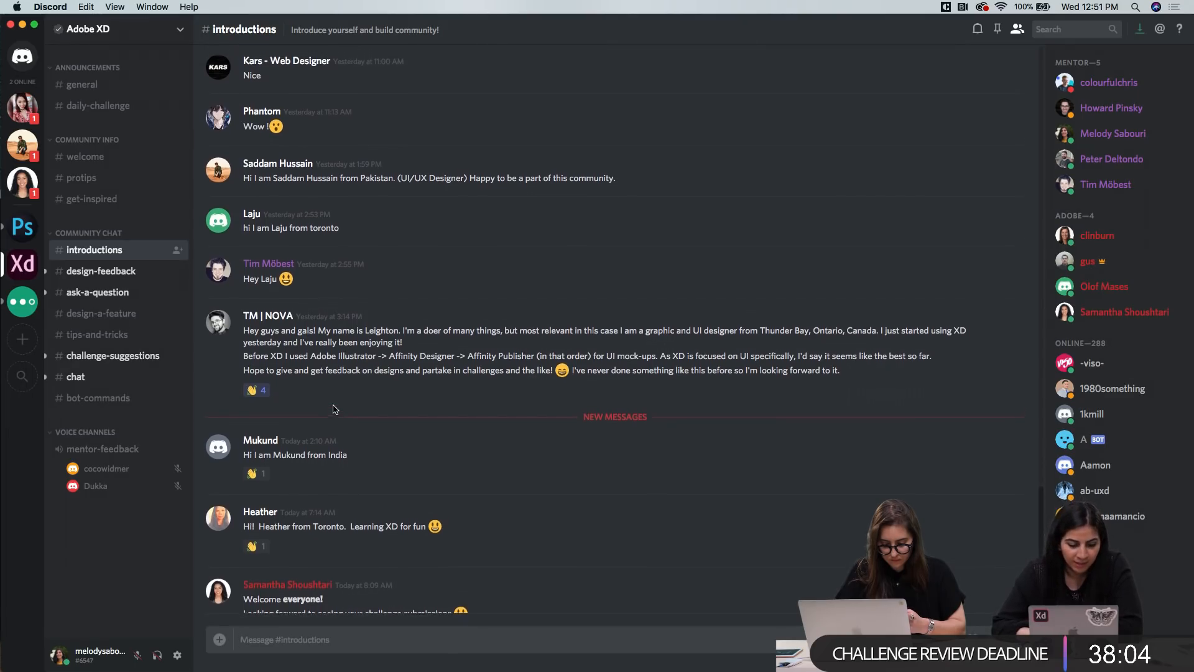
scroll(334, 409, "up", 7)
scroll(334, 410, "down", 11)
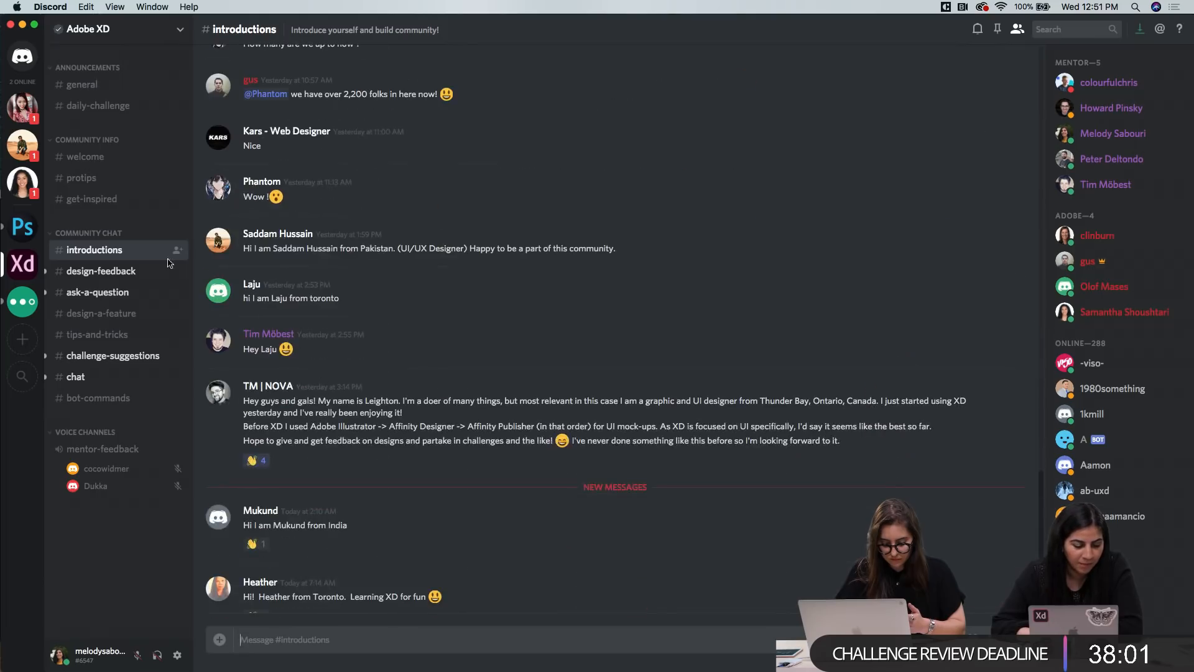
Browse the design-feedback channel from the newest posts back to the earlier challenge submissions and their feedback
left_click(119, 272)
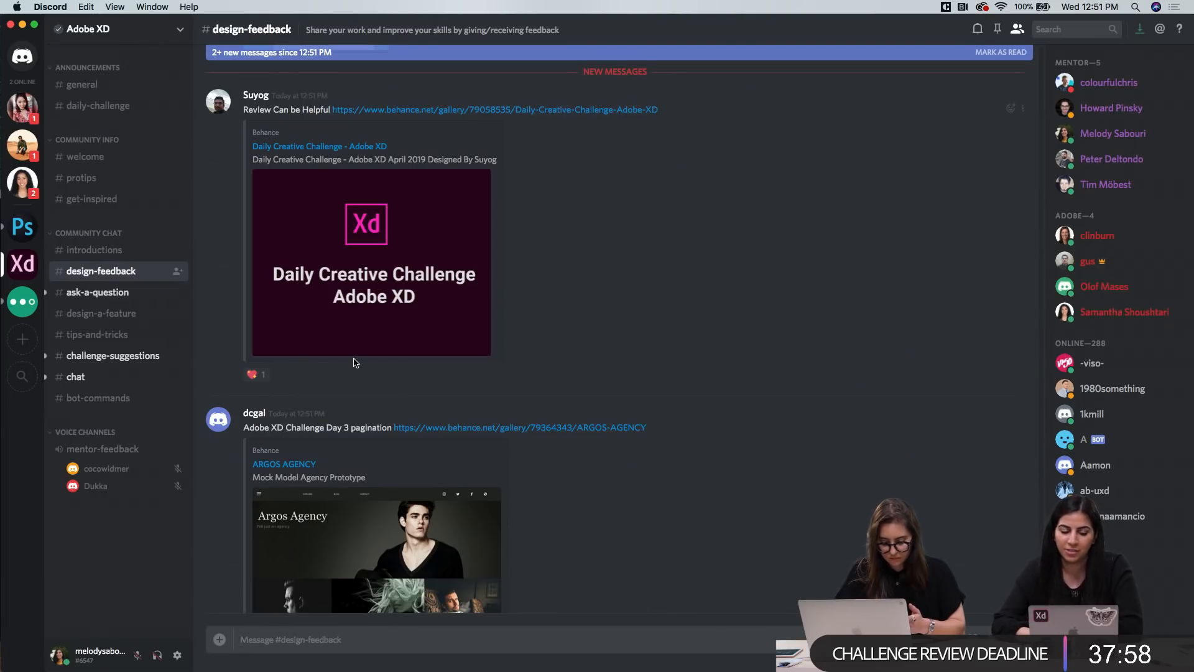
scroll(347, 467, "down", 2)
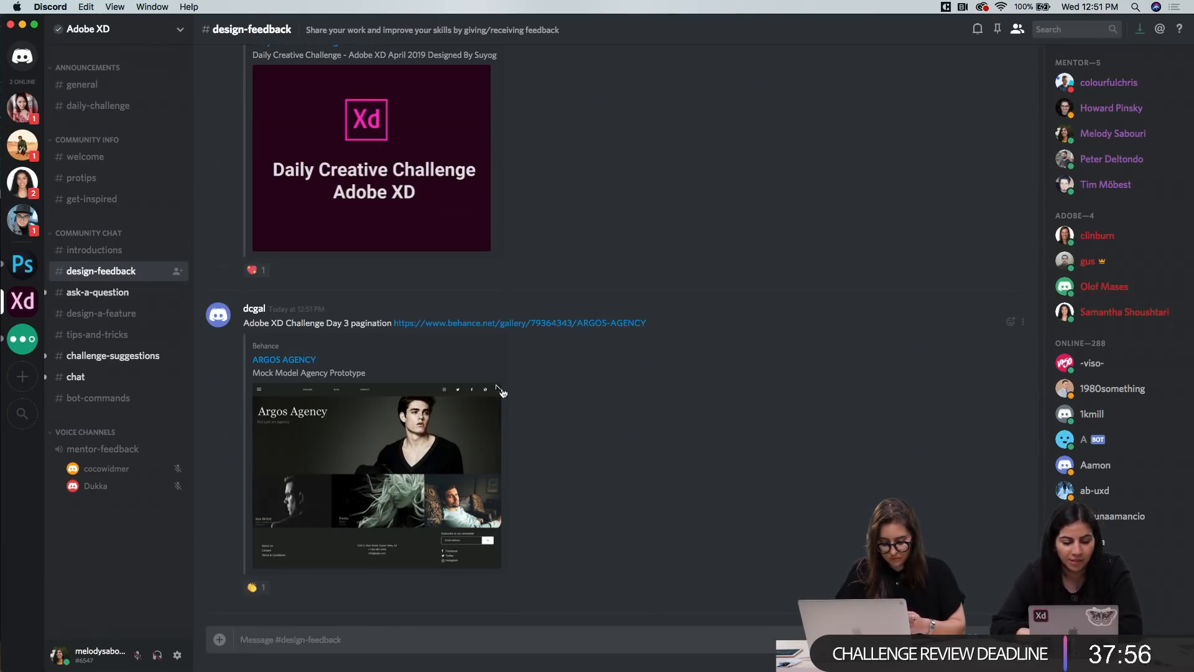
scroll(480, 325, "up", 8)
scroll(480, 326, "up", 9)
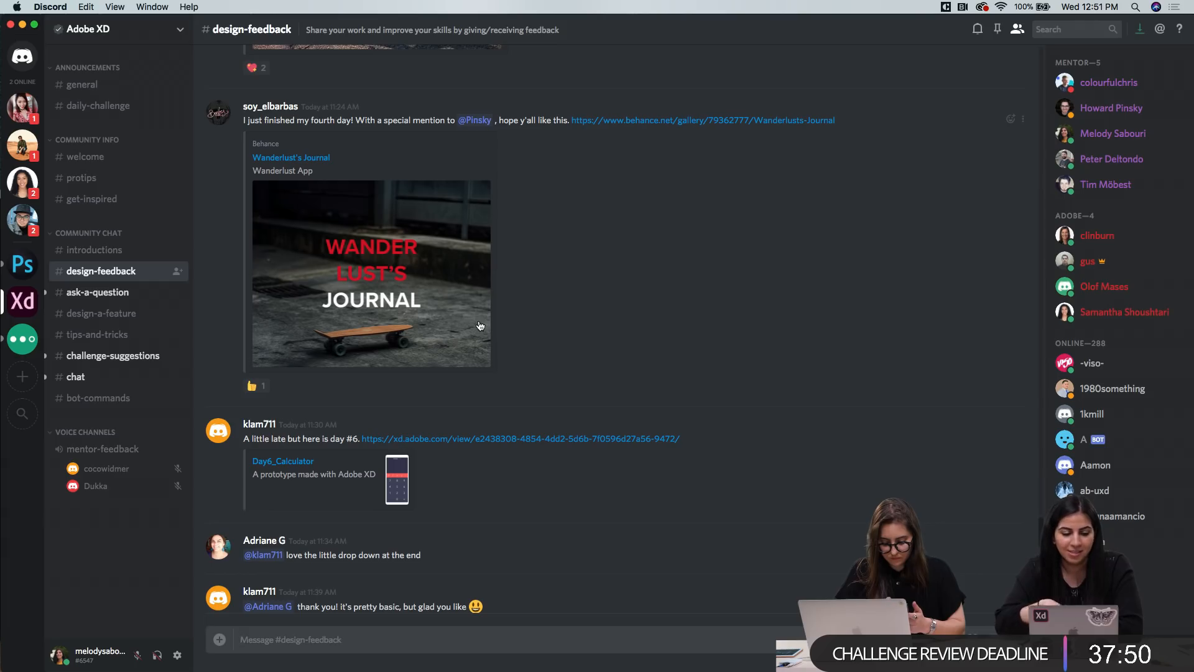
scroll(568, 187, "up", 6)
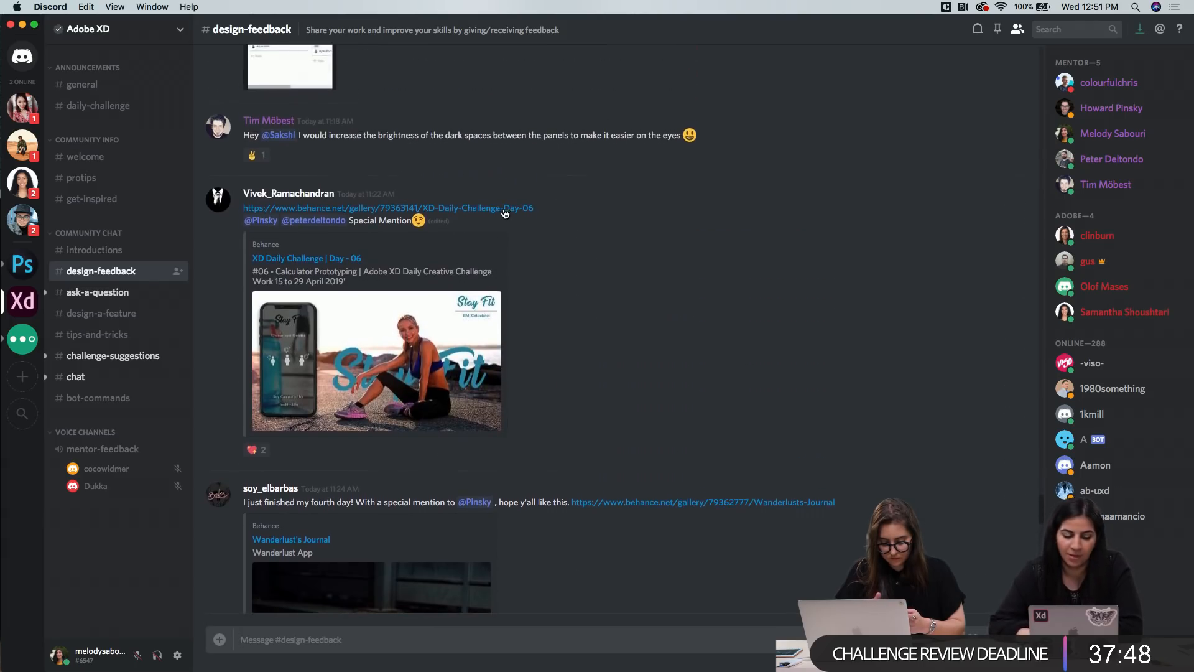
scroll(496, 216, "up", 10)
scroll(353, 260, "up", 1)
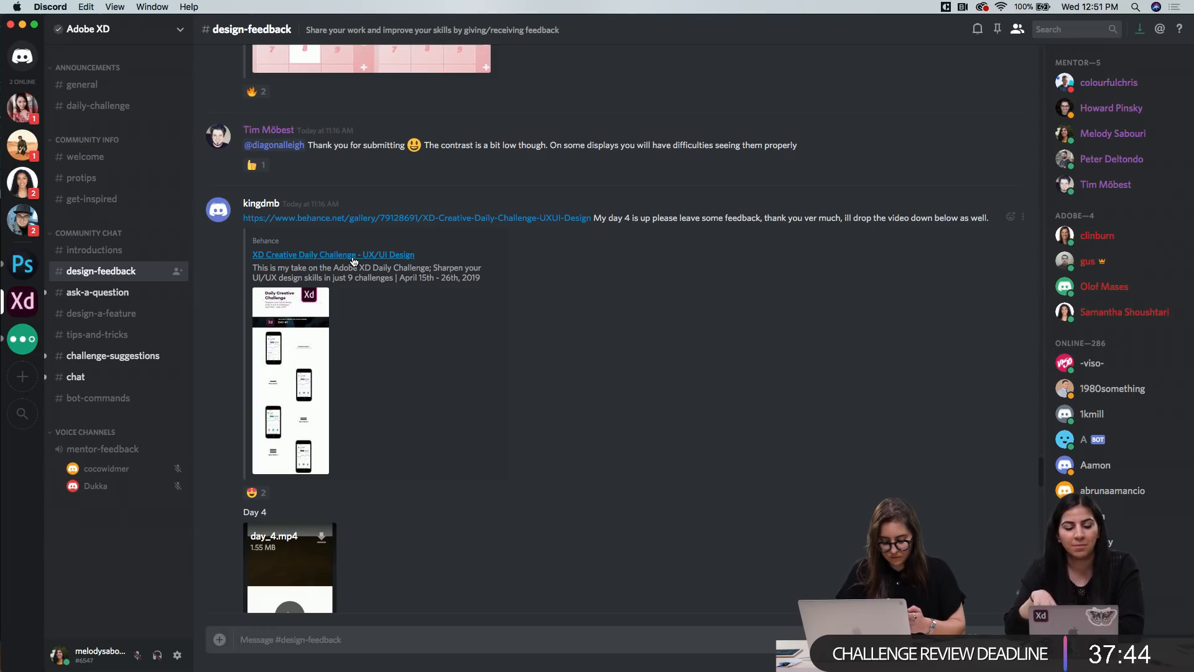
scroll(352, 260, "up", 5)
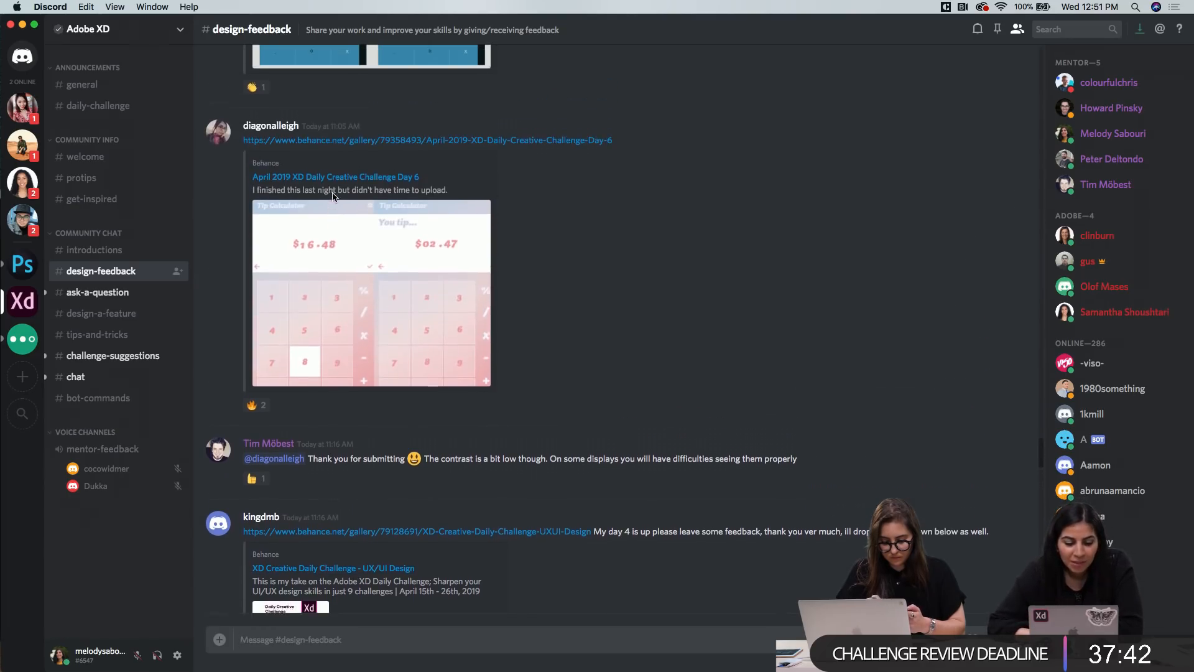
scroll(332, 193, "up", 6)
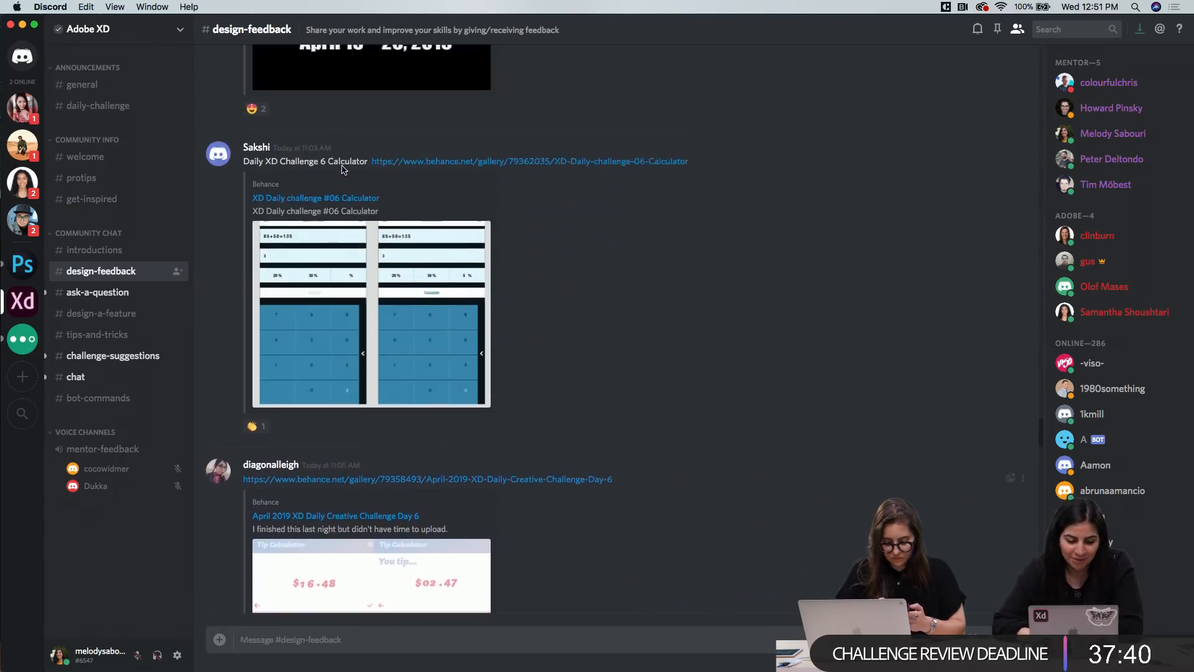
Look through the questions in the ask-a-question channel and the feature ideas in the design-a-feature channel
left_click(141, 299)
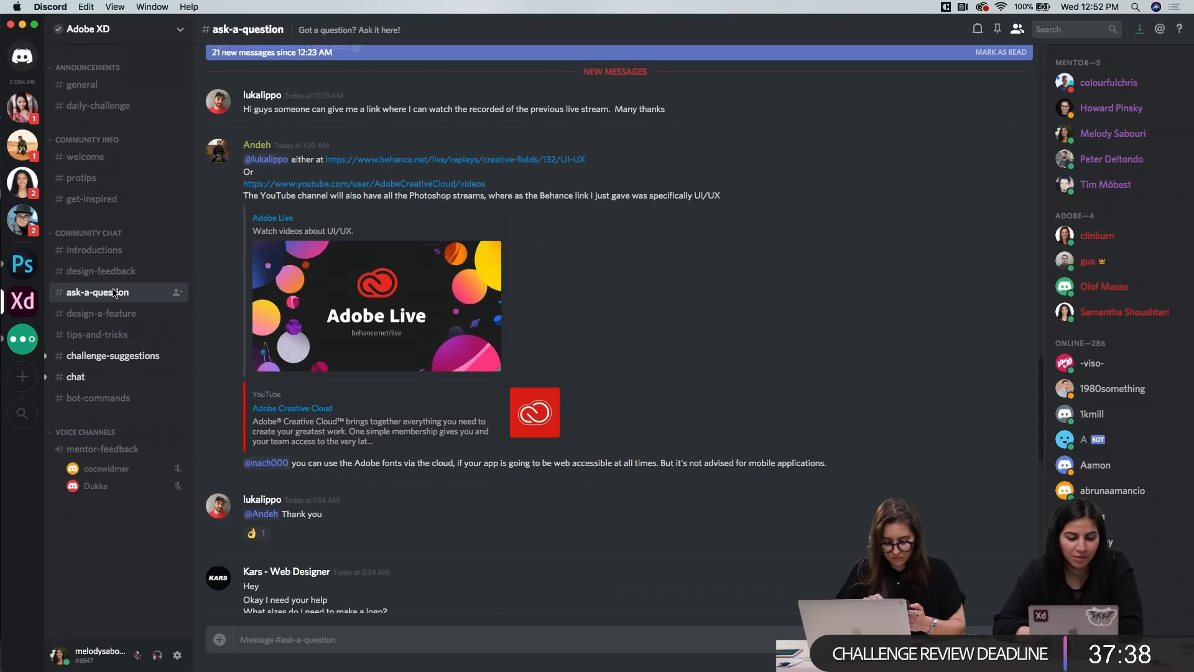
scroll(407, 399, "down", 15)
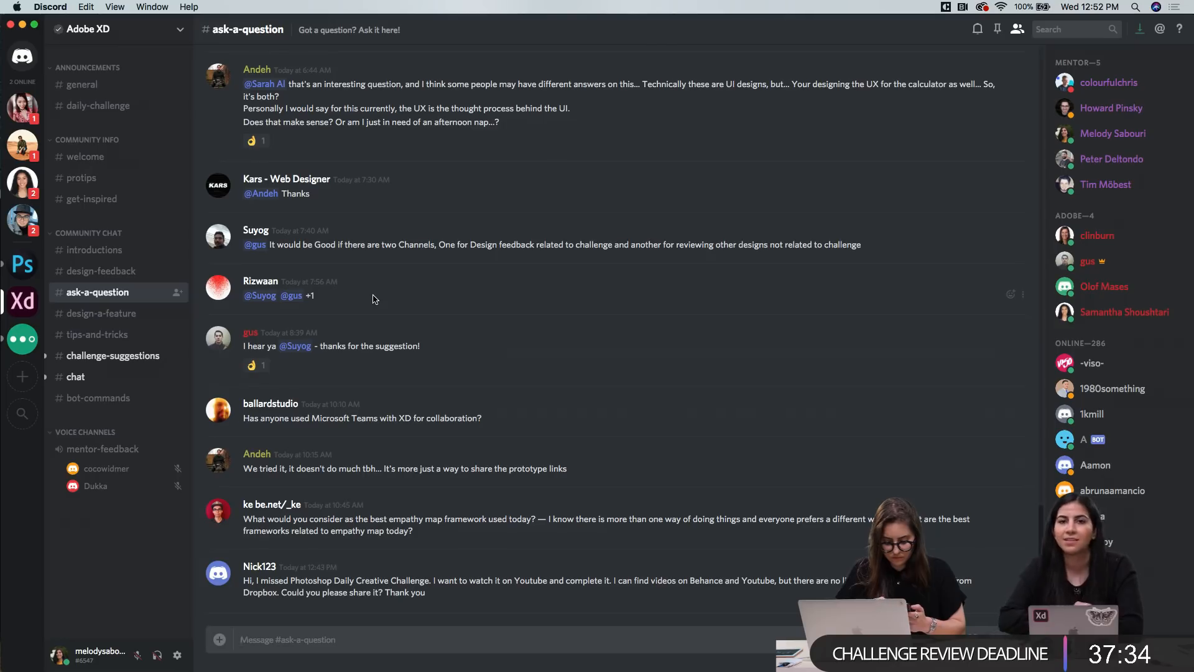
left_click(98, 315)
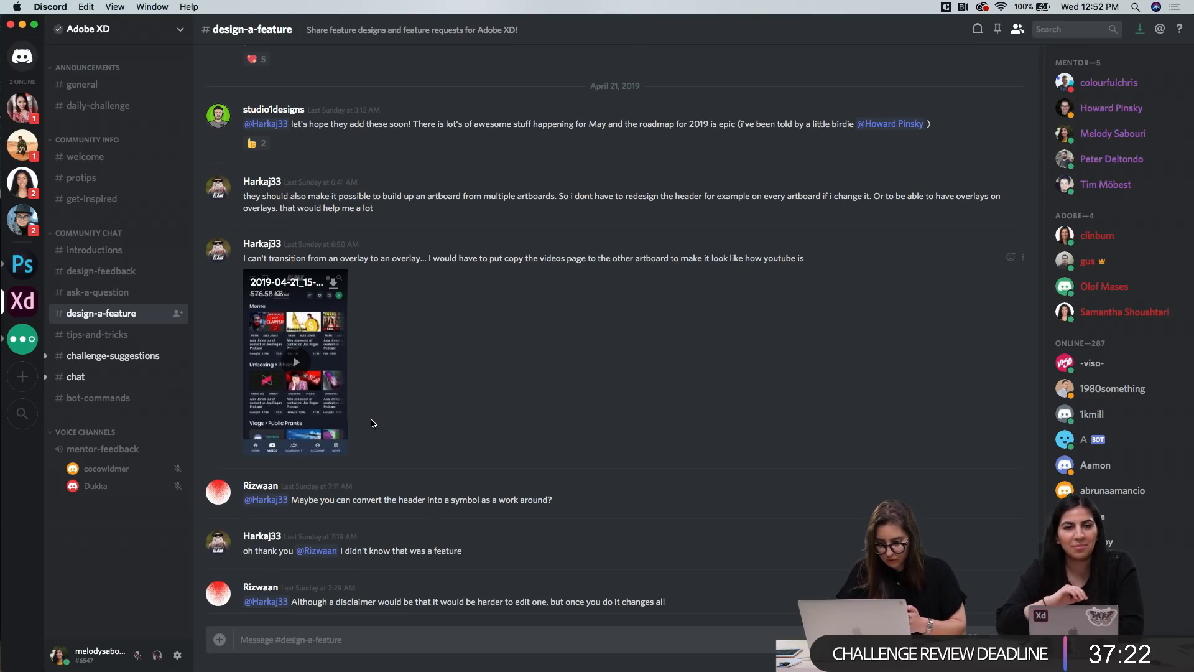
scroll(425, 407, "up", 7)
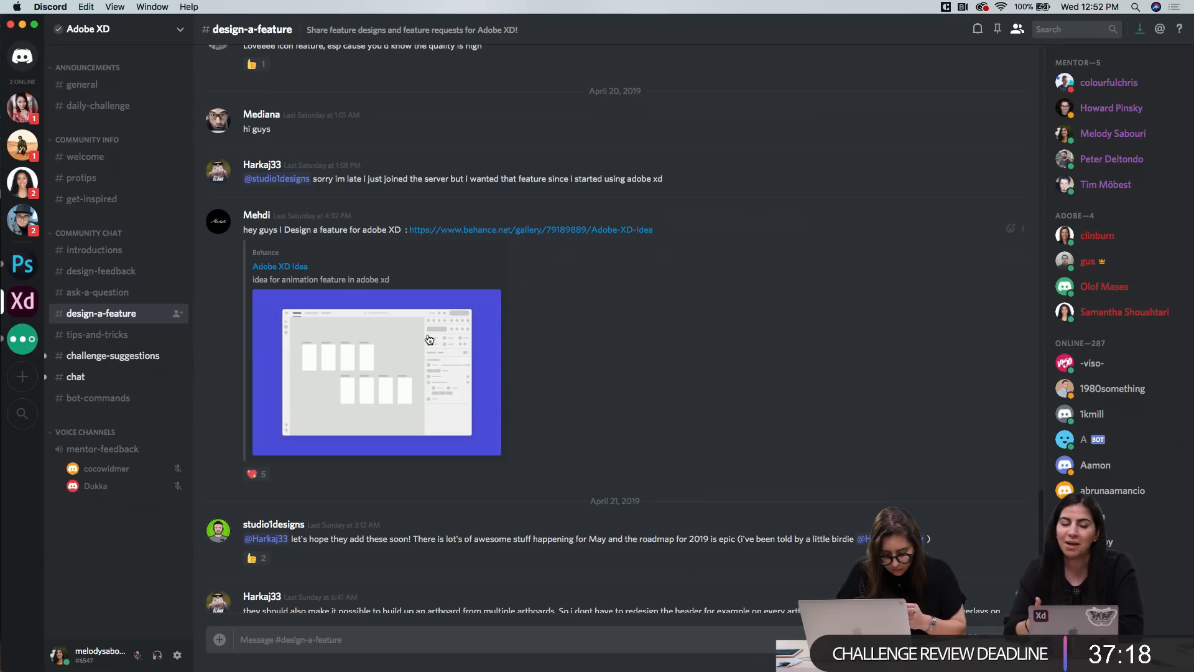
Browse the remaining community channels: tips-and-tricks, challenge-suggestions and chat
left_click(106, 335)
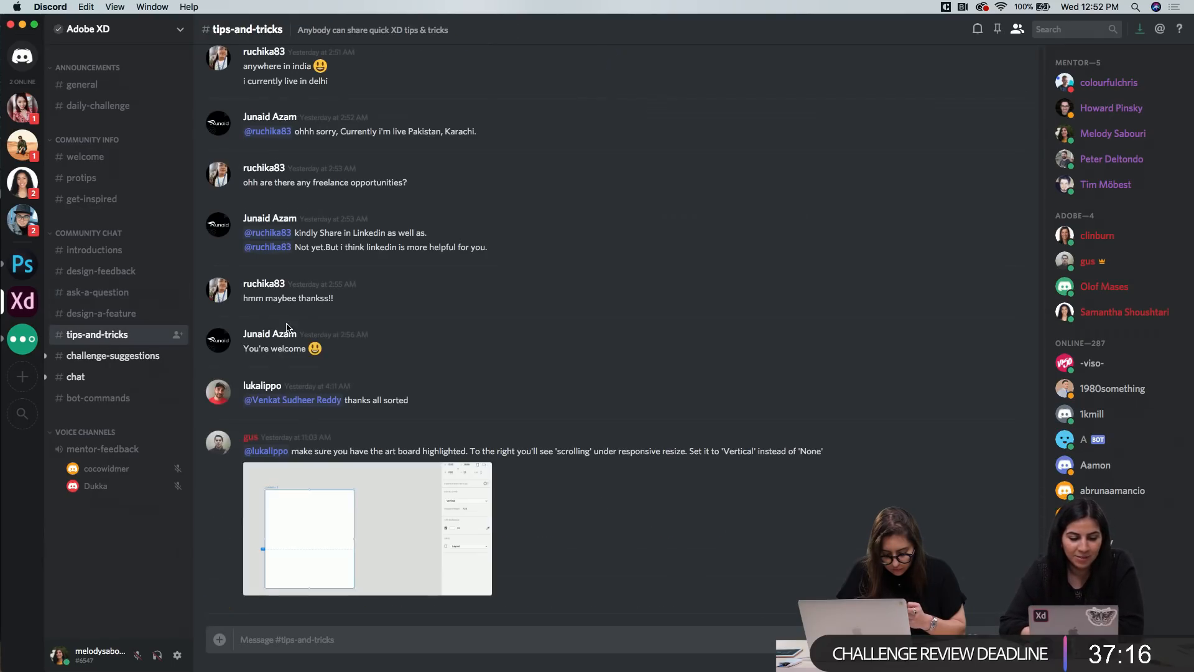
scroll(263, 286, "up", 15)
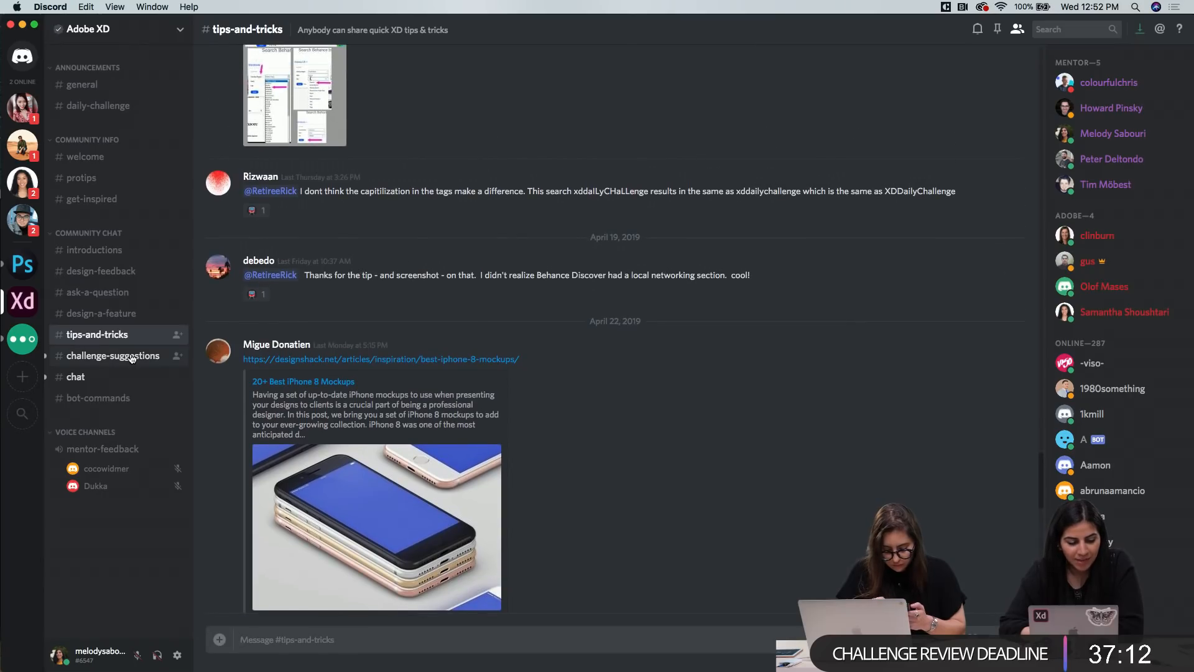
left_click(131, 361)
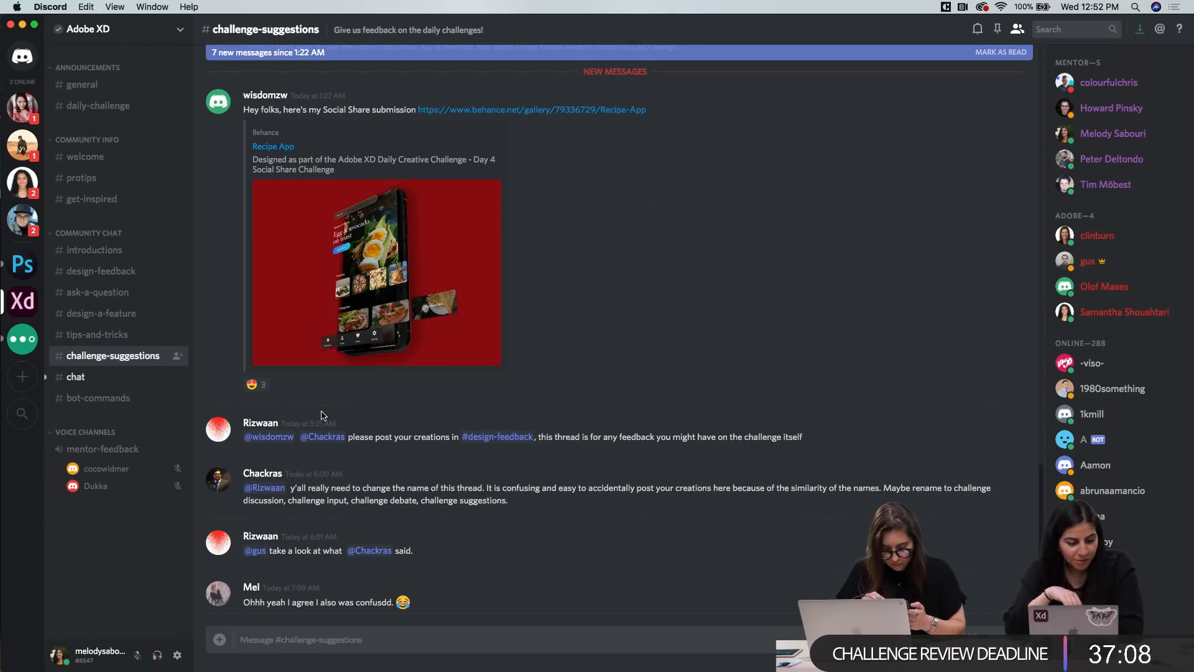
scroll(322, 416, "up", 3)
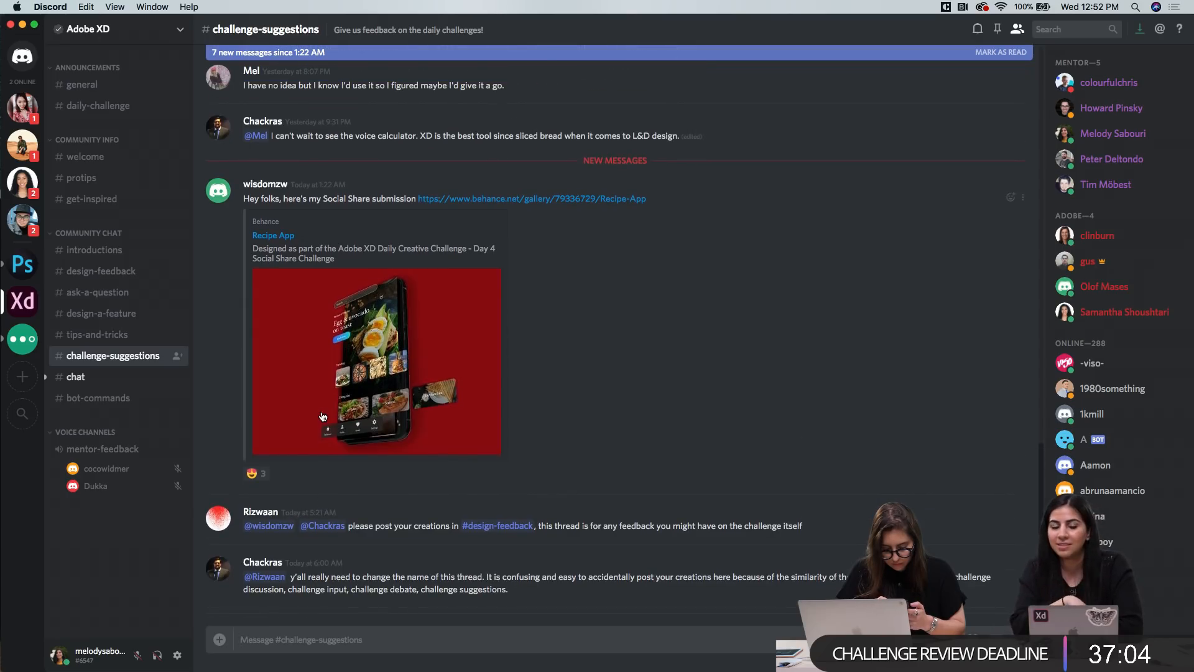
left_click(76, 377)
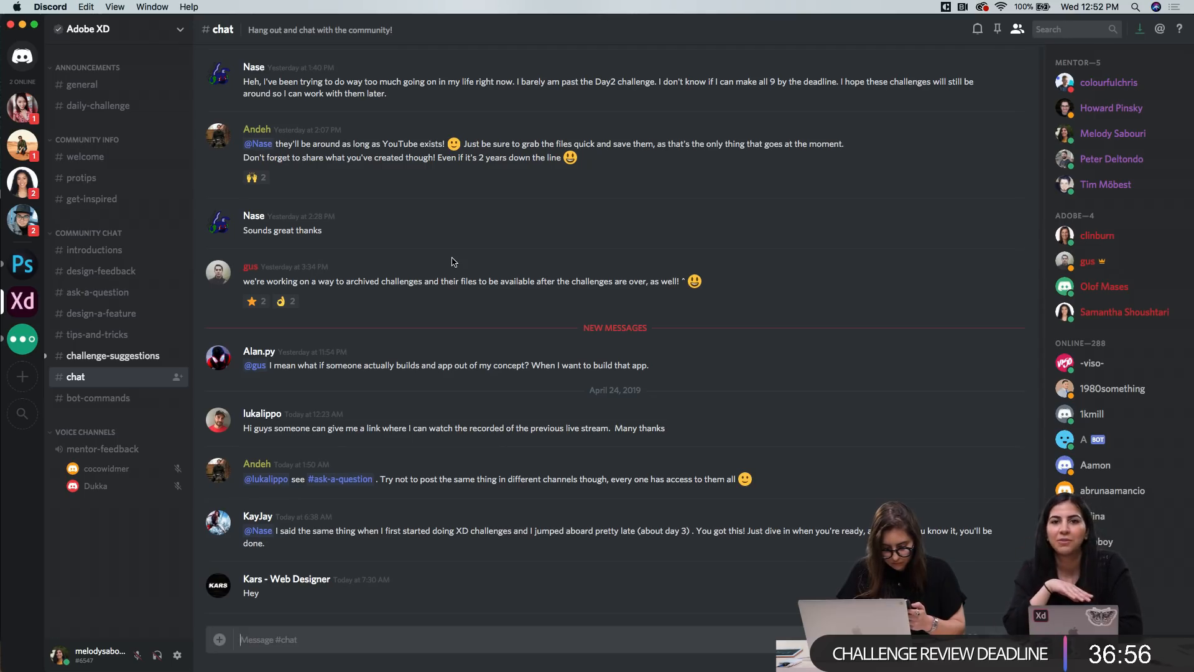
Return to the design-feedback channel and review today's challenge submissions and mentor feedback through to the newest post
left_click(100, 273)
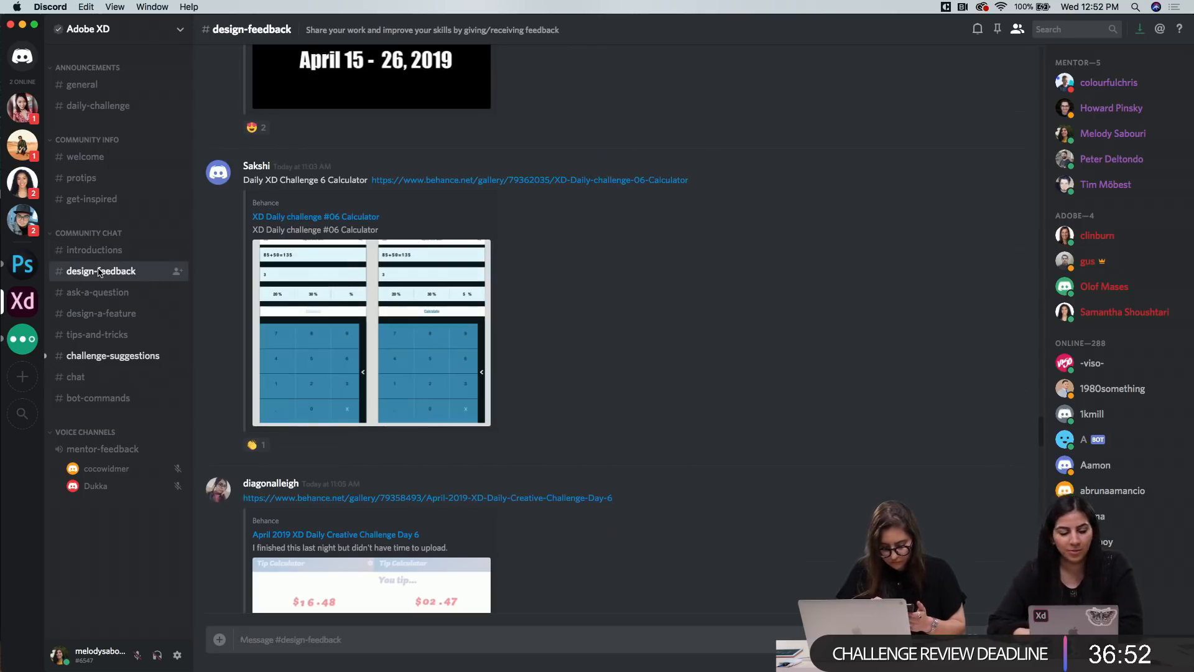
scroll(487, 345, "down", 15)
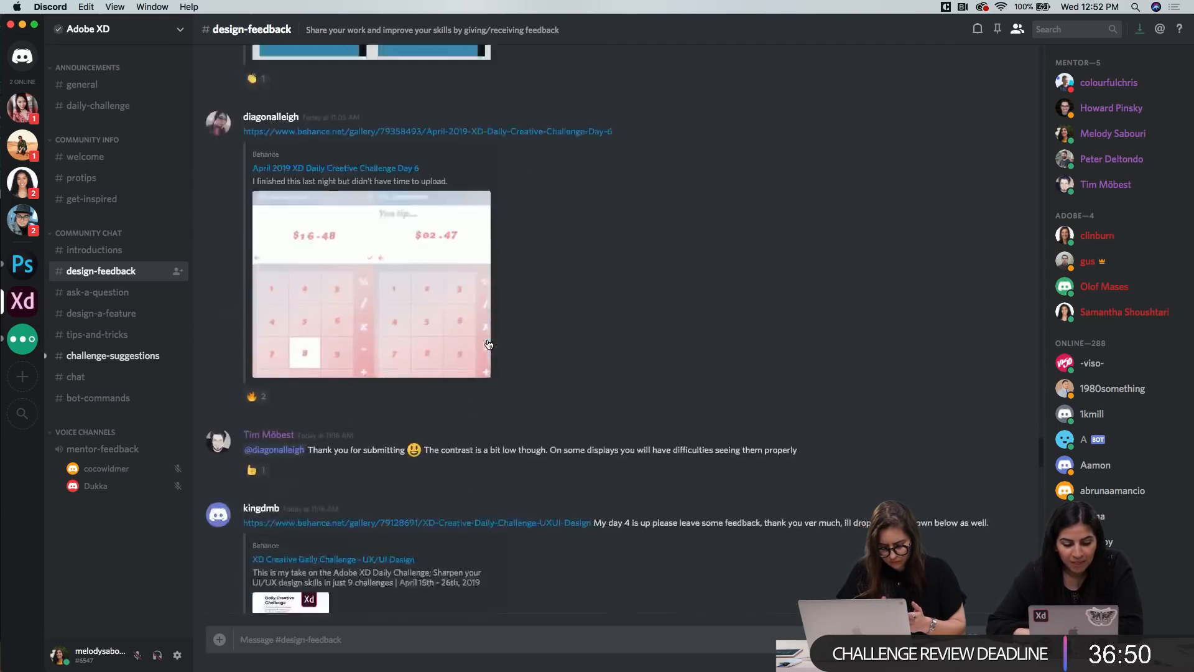
scroll(488, 343, "down", 10)
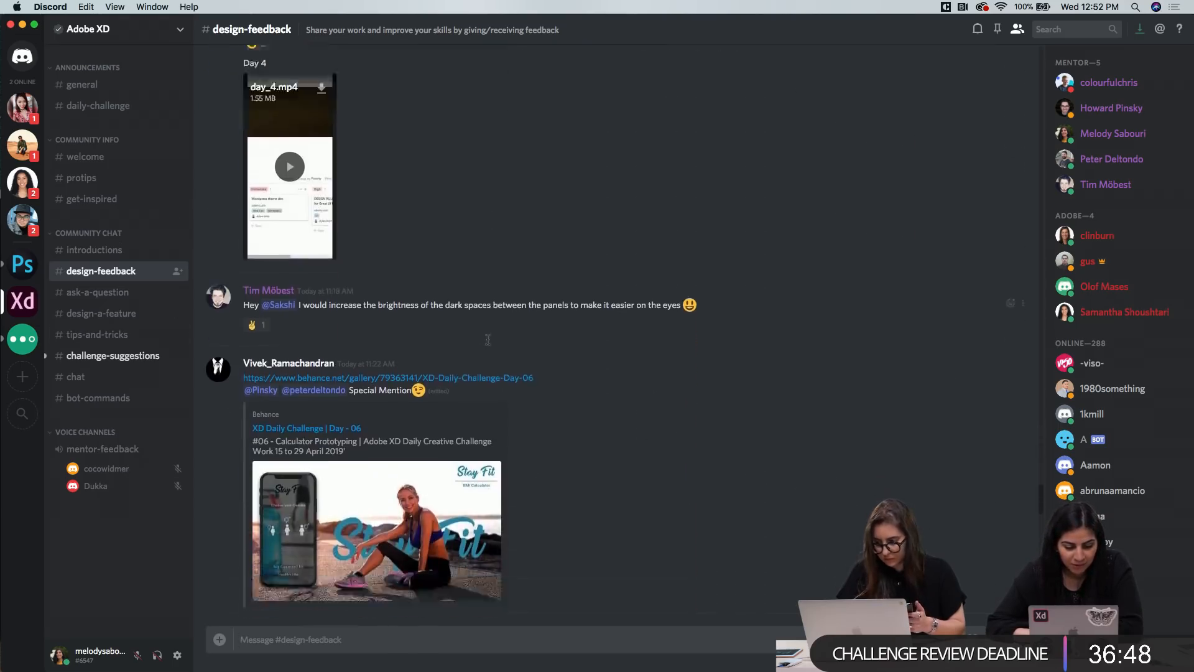
scroll(488, 342, "down", 10)
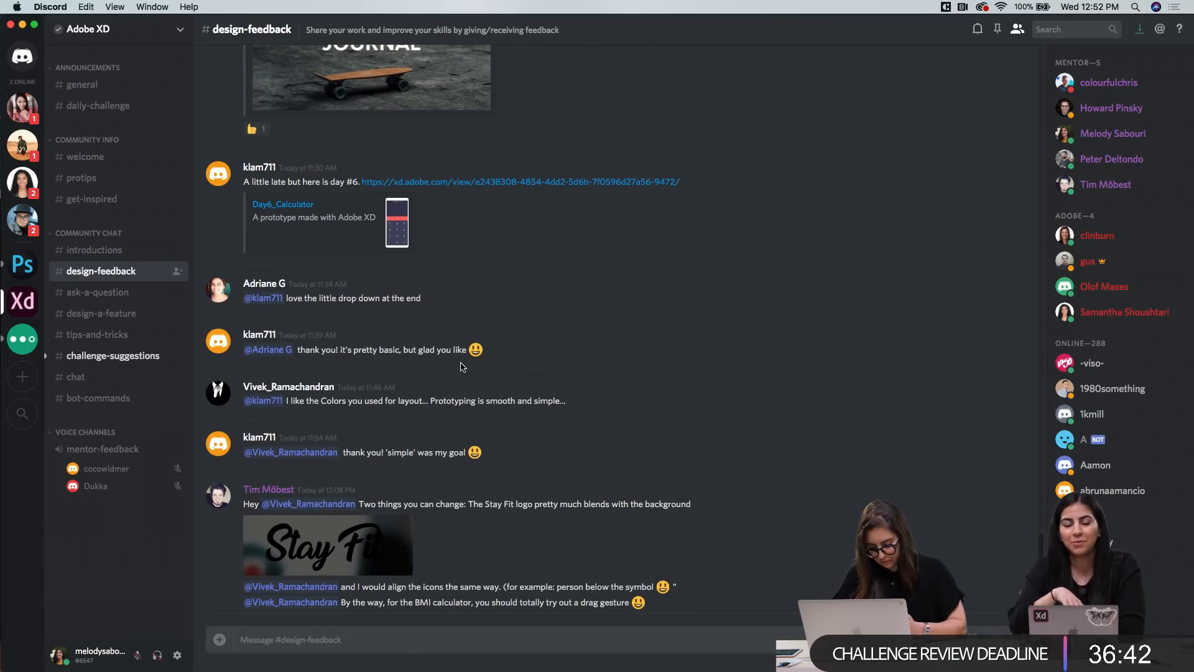
scroll(462, 367, "down", 5)
scroll(461, 367, "down", 3)
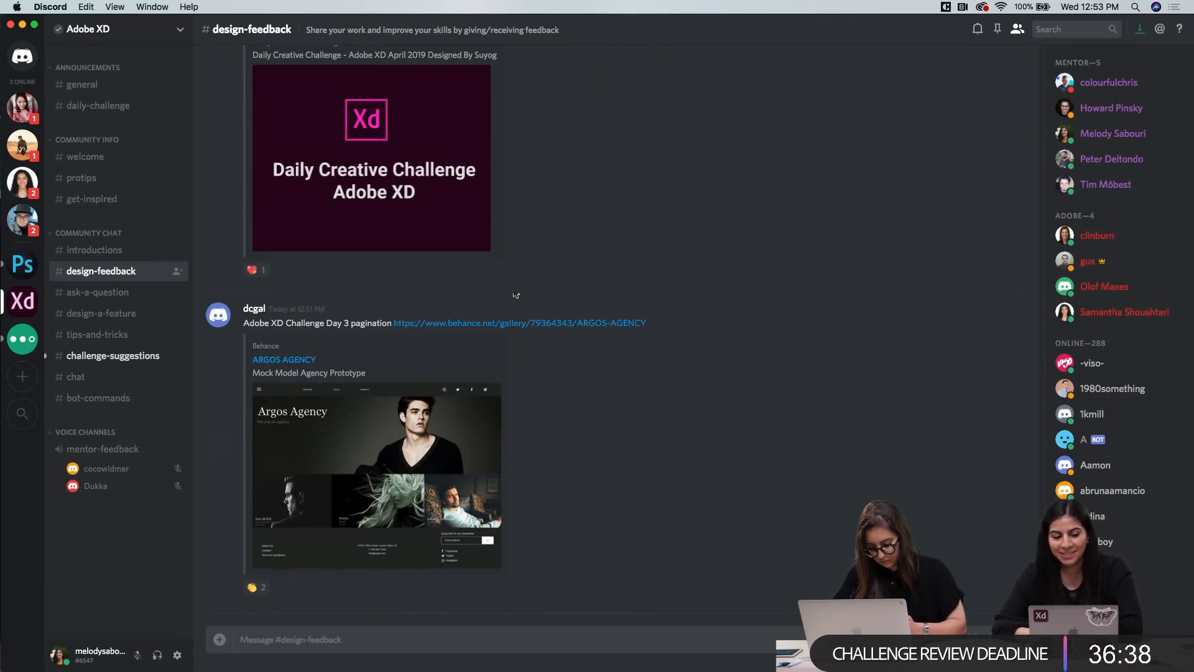
scroll(526, 311, "up", 15)
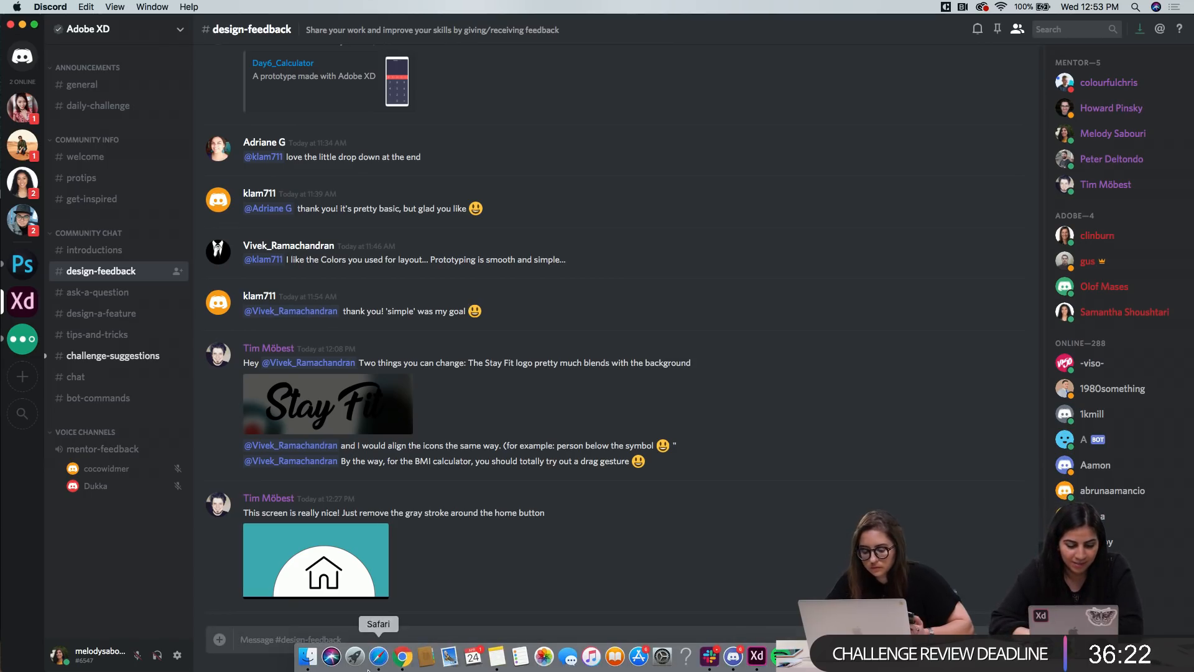
Switch to Chrome and look over the challenge cards on Behance's Daily Creative Challenge page
left_click(399, 657)
scroll(492, 297, "up", 10)
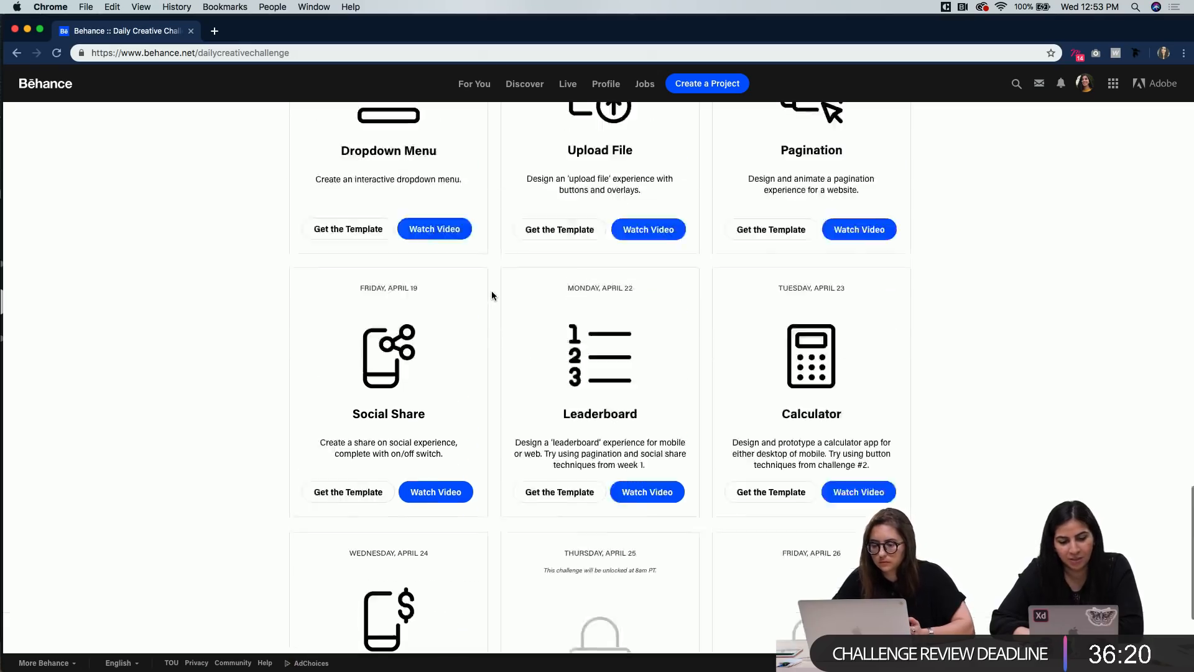
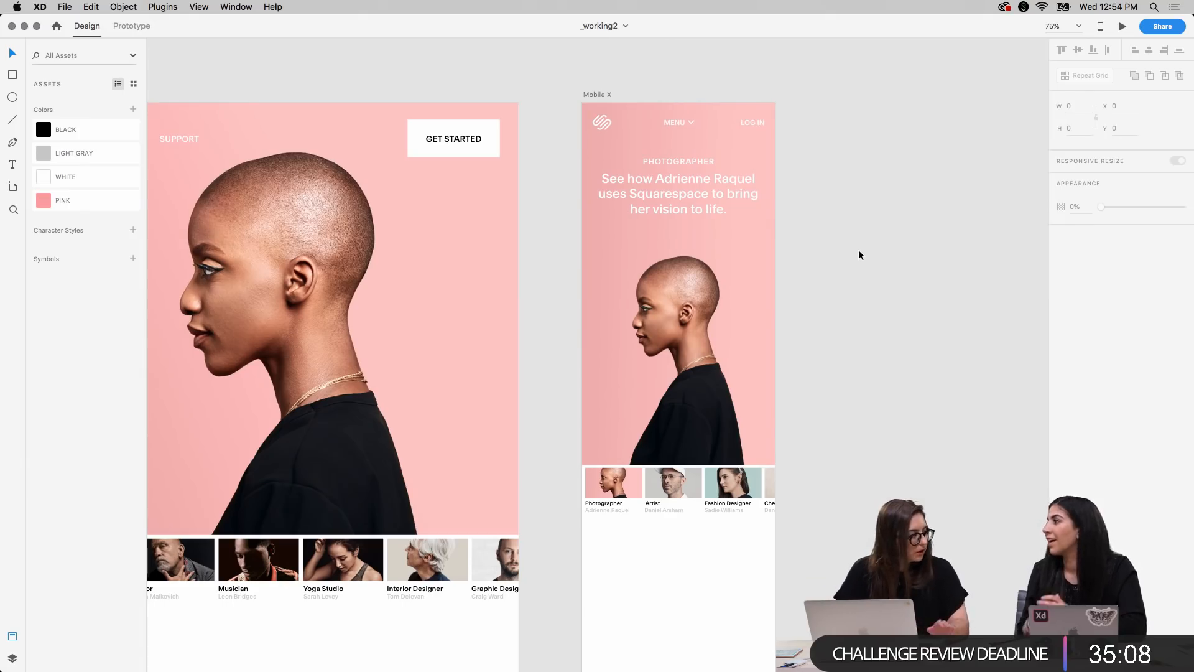
Copy the introductory bio paragraph from the desktop artboard and paste it into the Mobile X artboard
scroll(905, 419, "down", 2)
scroll(906, 419, "right", 1)
scroll(906, 421, "down", 1)
scroll(906, 421, "right", 1)
scroll(906, 421, "up", 2)
scroll(906, 421, "right", 1)
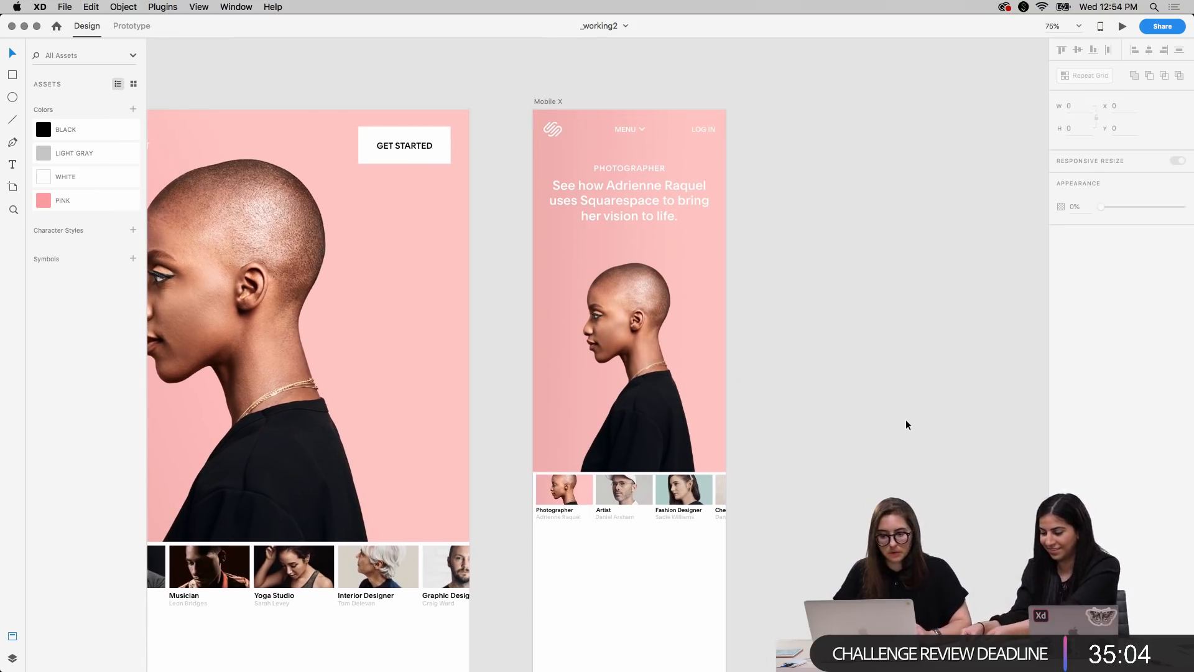
left_click(546, 100)
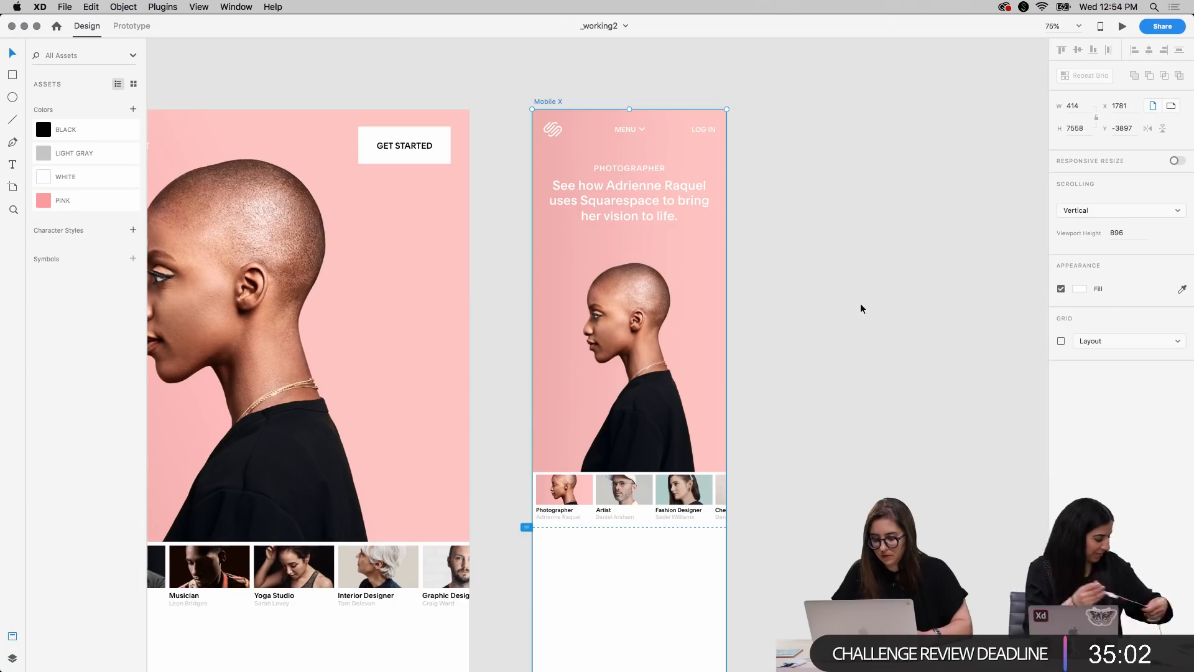
scroll(860, 405, "down", 6)
scroll(859, 405, "left", 7)
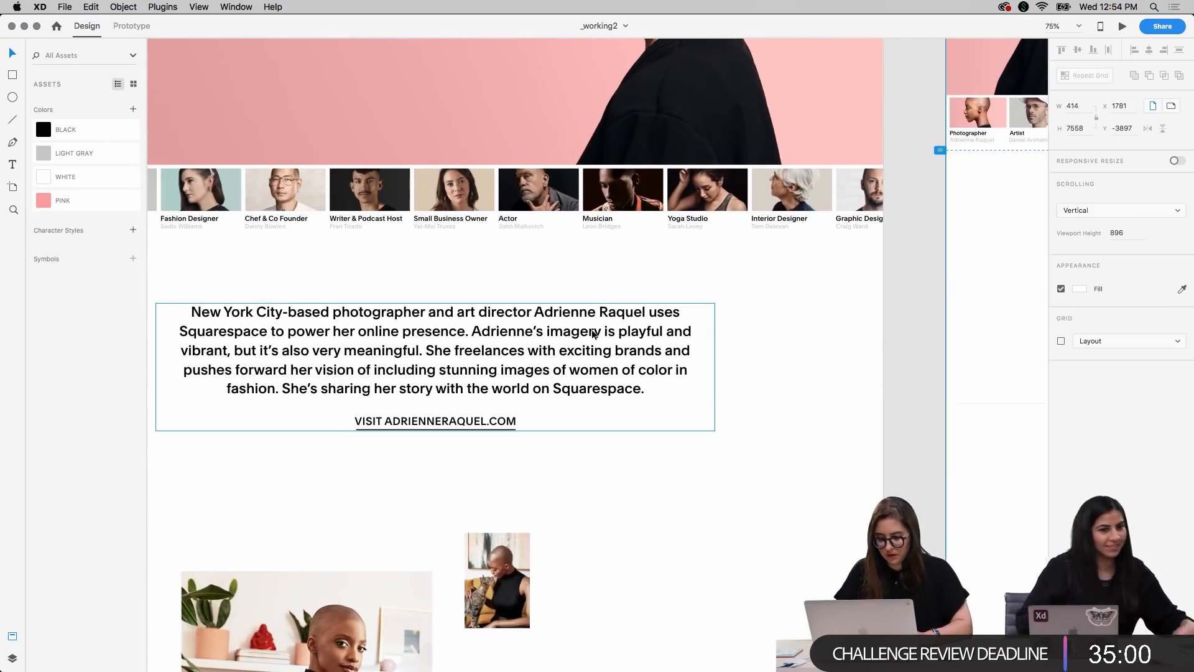
left_click(594, 335)
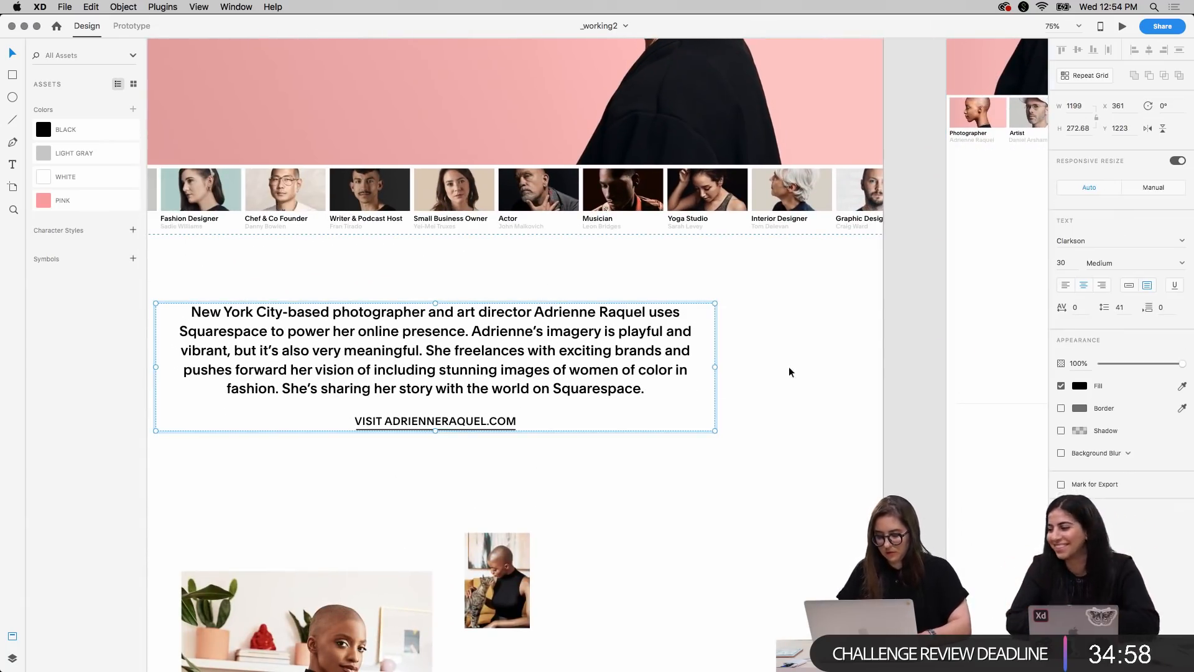
scroll(789, 372, "up", 6)
scroll(789, 371, "right", 7)
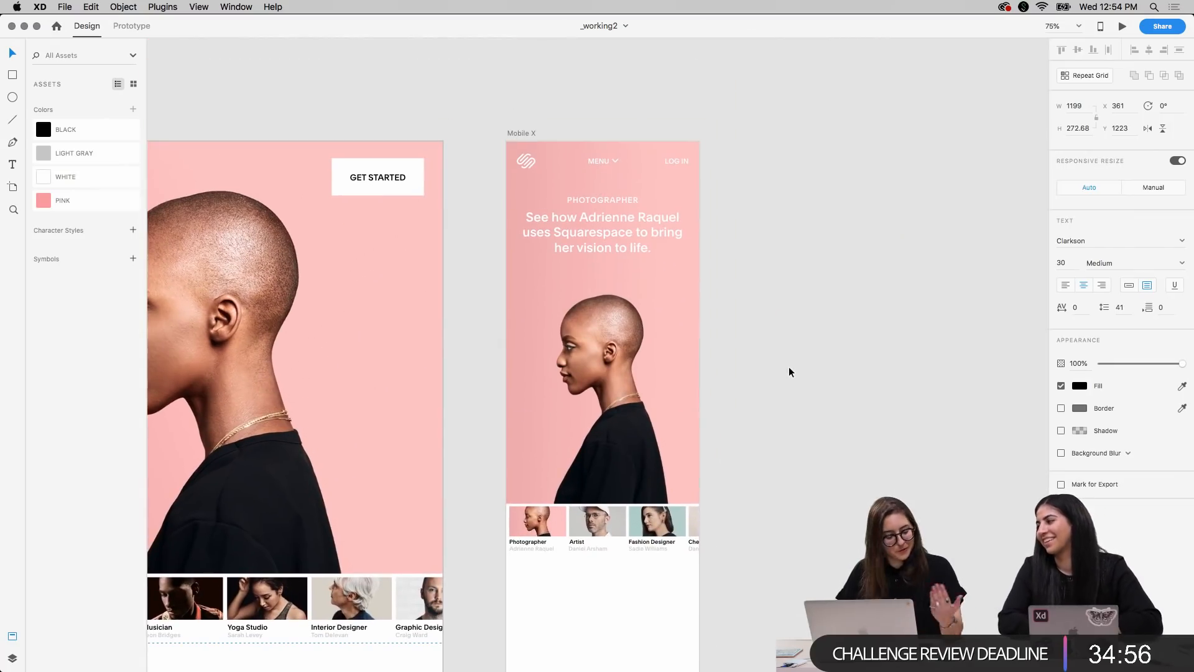
left_click(528, 132)
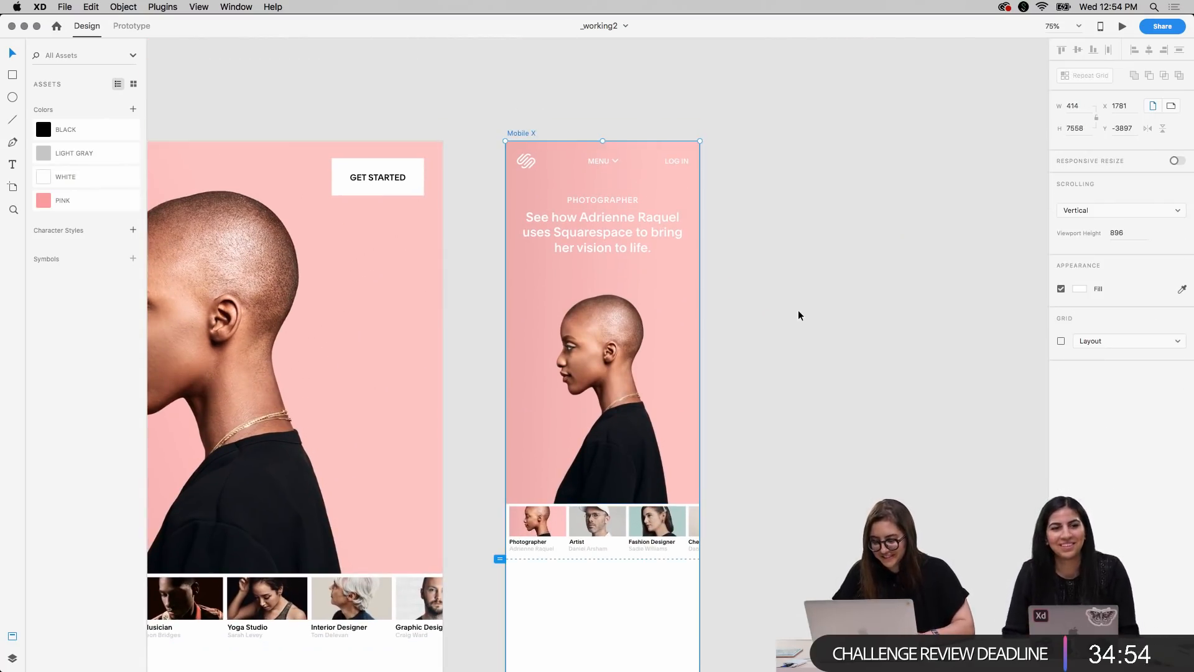
scroll(798, 315, "down", 2)
key("super+v")
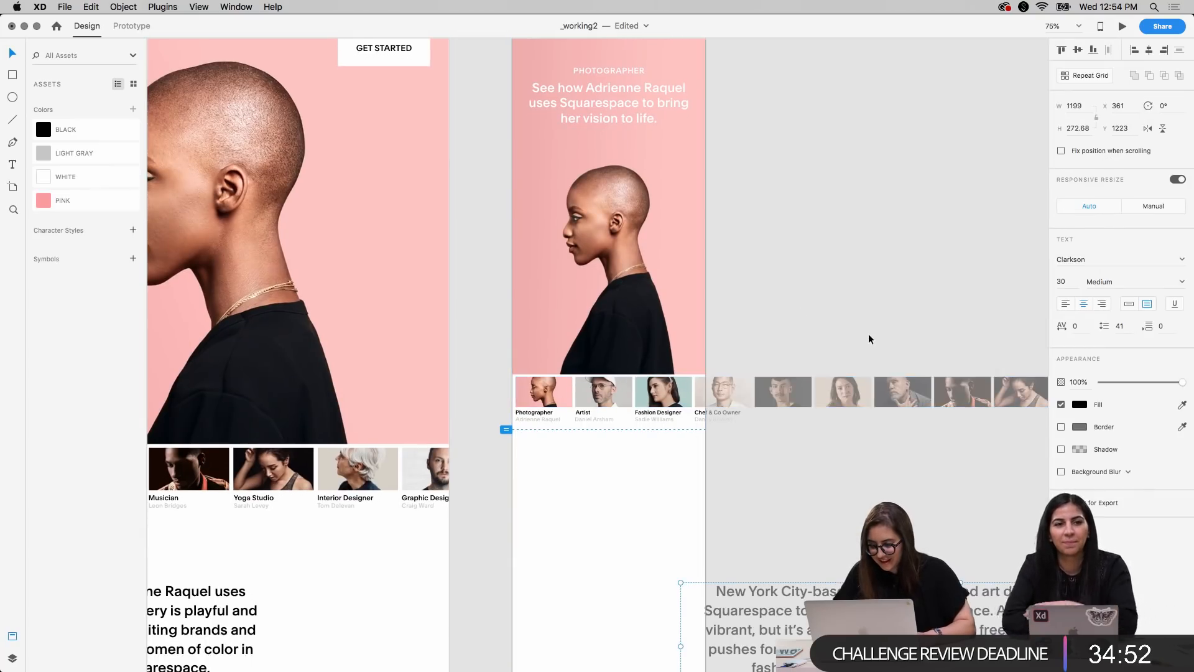
Move the pasted bio paragraph beneath Mobile X's customer thumbnails and narrow its text box to about 355 wide
left_click(872, 350)
scroll(824, 460, "down", 4)
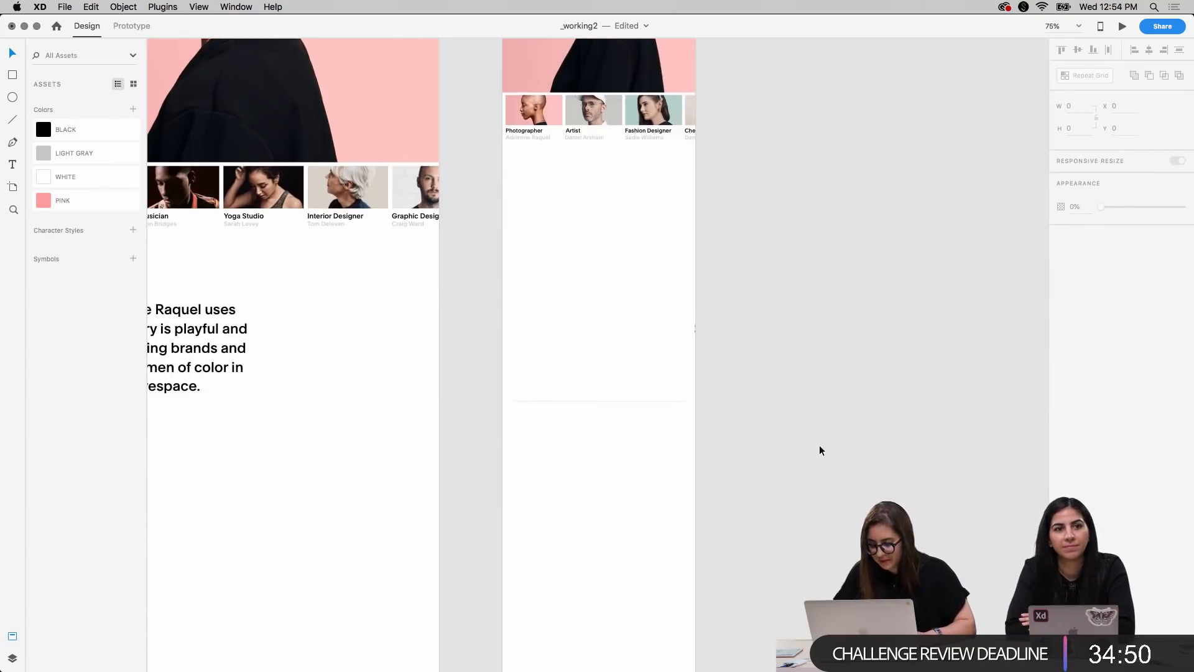
left_click(690, 328)
left_click_drag(701, 335, 359, 261)
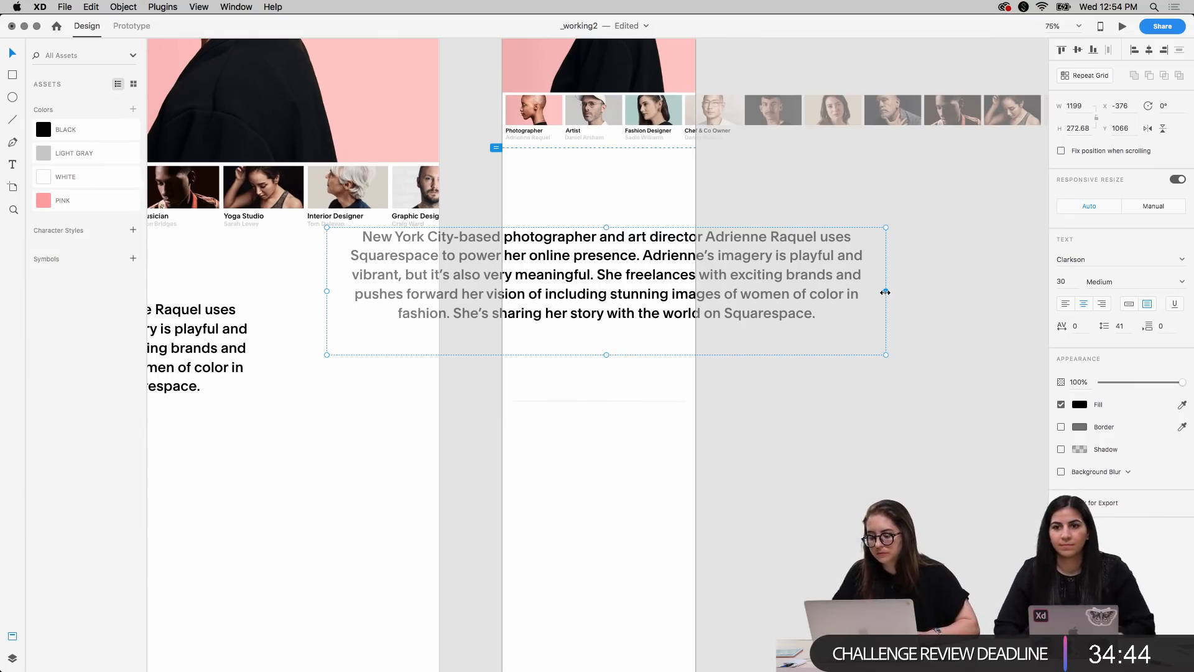
left_click_drag(885, 293, 688, 294)
left_click(782, 275)
scroll(782, 276, "up", 3)
left_click(637, 365)
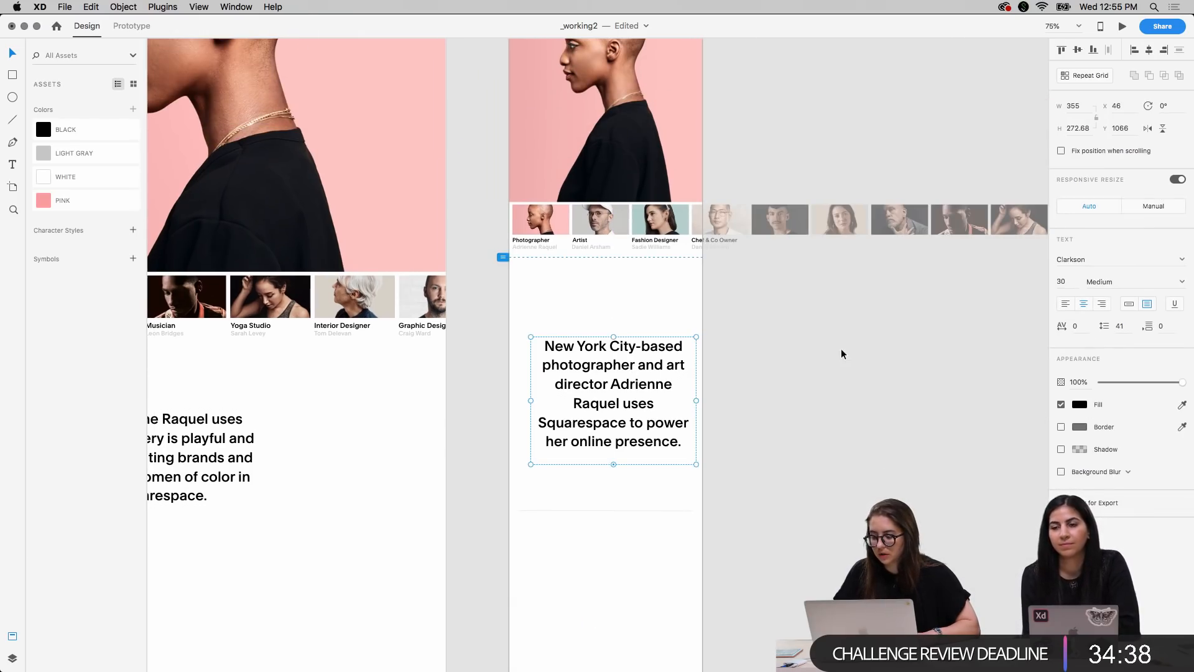
Show the two-column layout grid on the Mobile X artboard
scroll(786, 368, "up", 6)
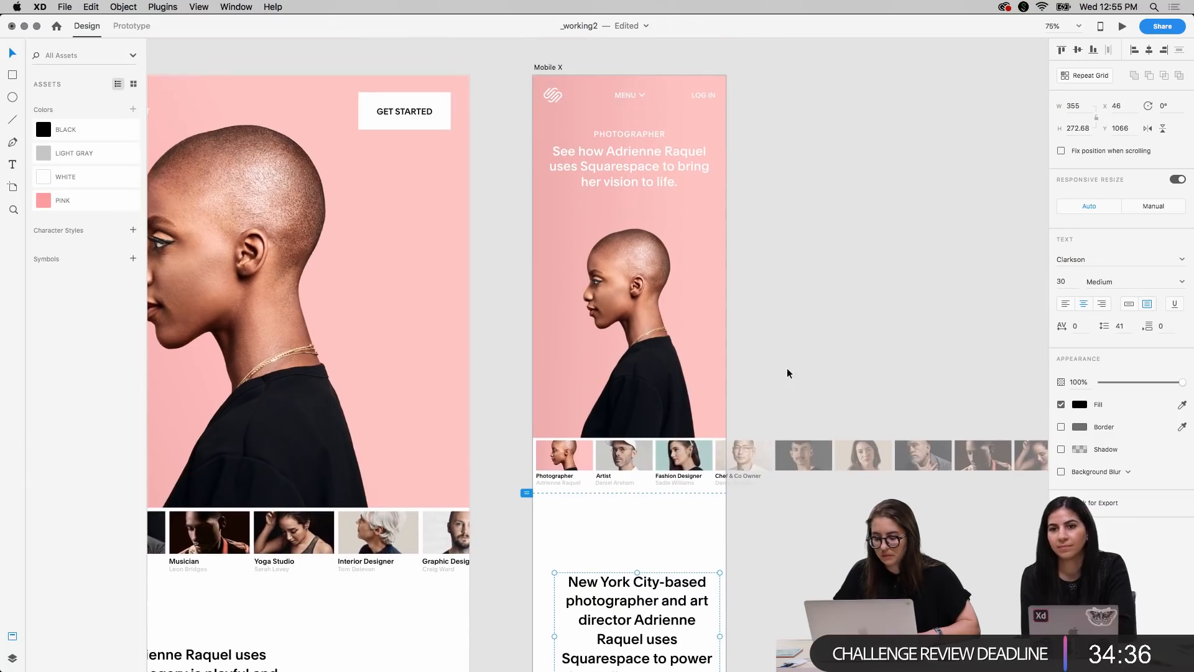
left_click(546, 69)
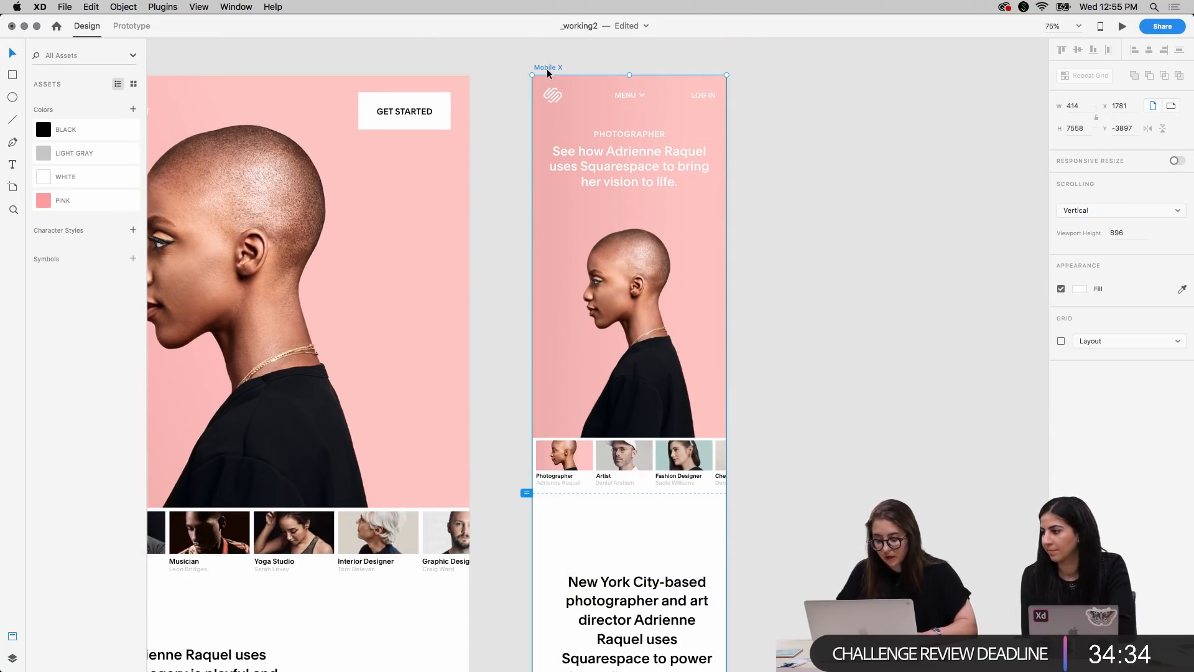
key("super+shift+apostrophe")
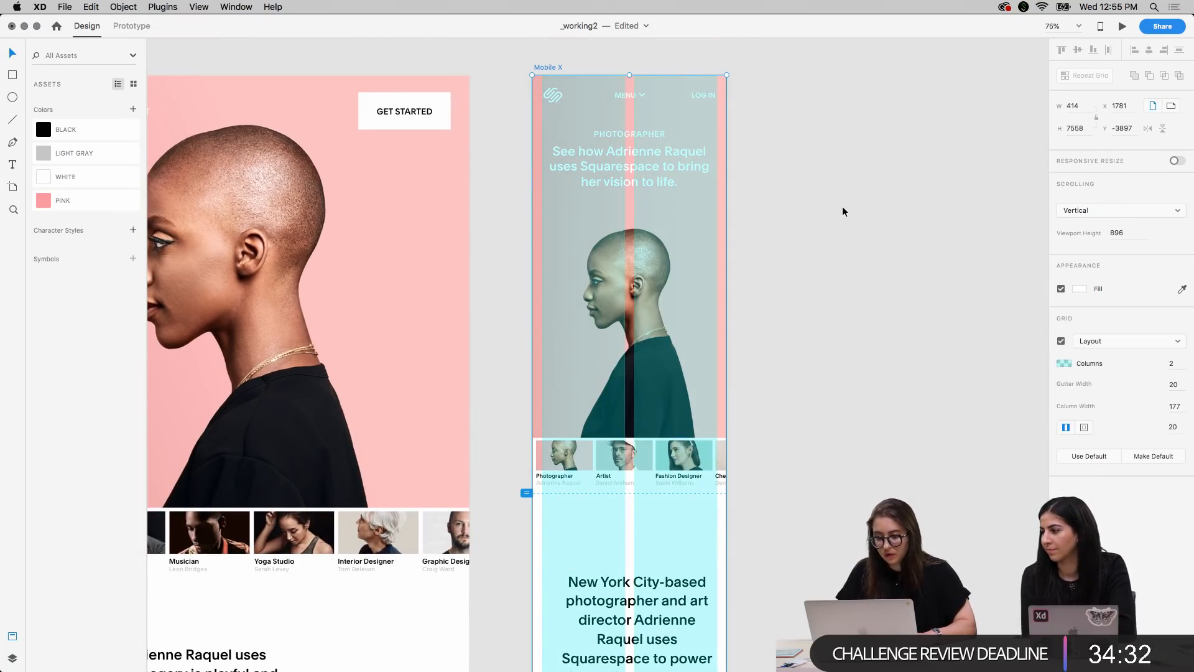
Examine how the Mobile X header, hero image, thumbnails and bio paragraph sit against the layout grid
scroll(818, 292, "down", 1)
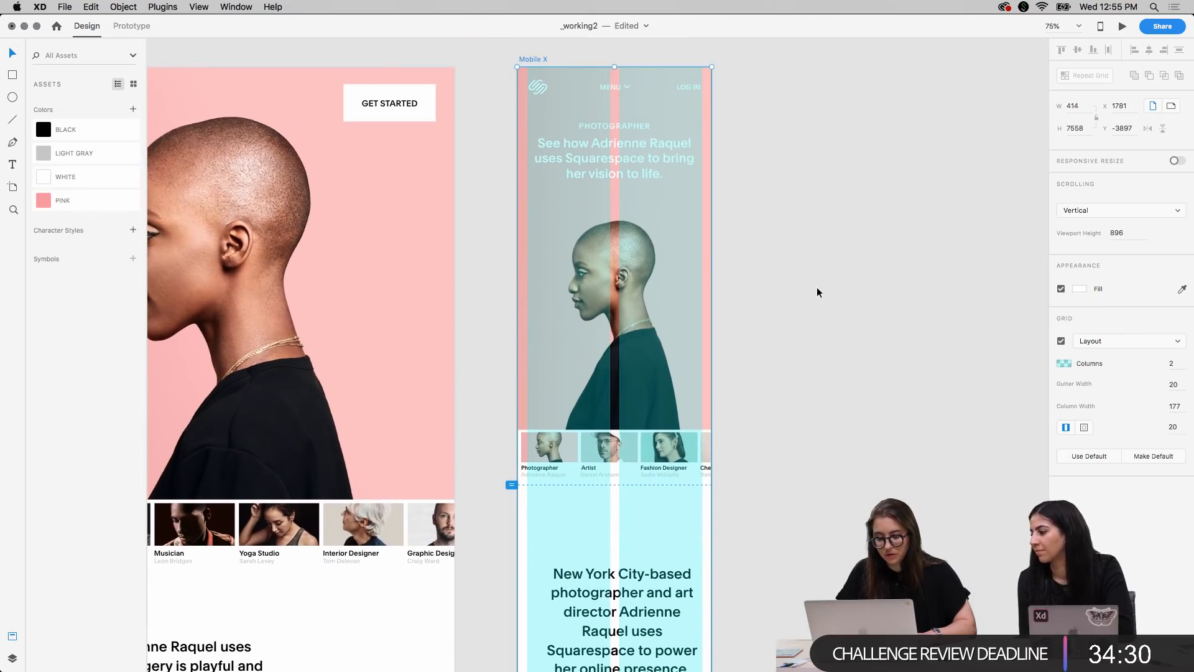
scroll(818, 293, "down", 4)
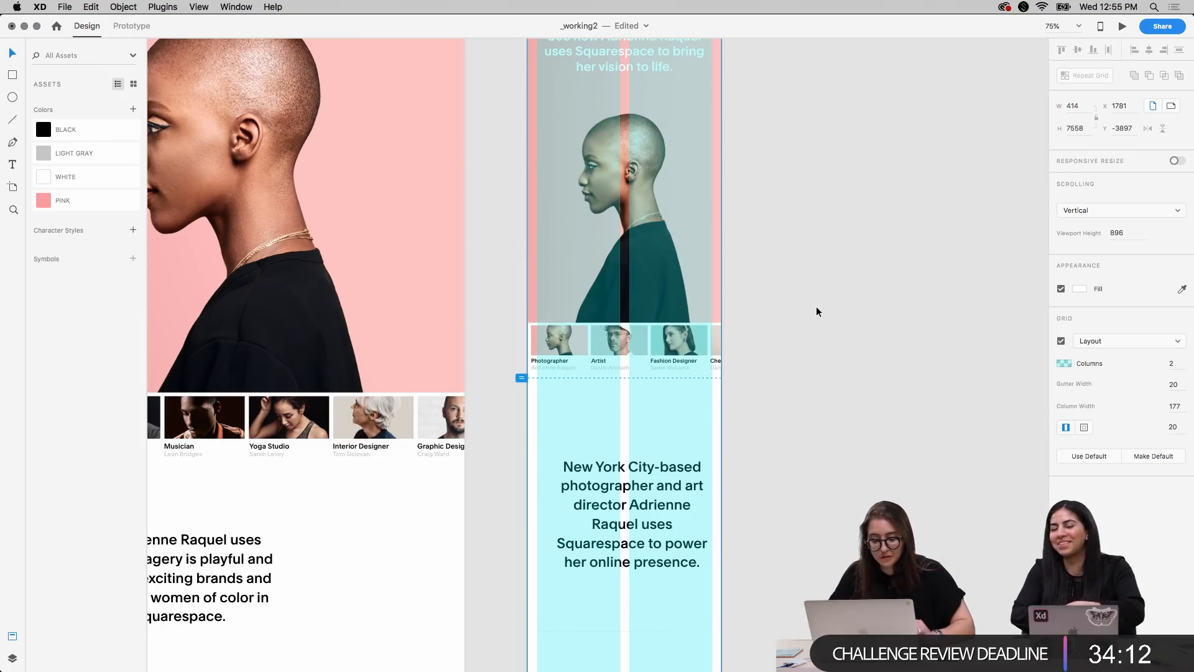
scroll(816, 306, "up", 3)
scroll(816, 311, "up", 2)
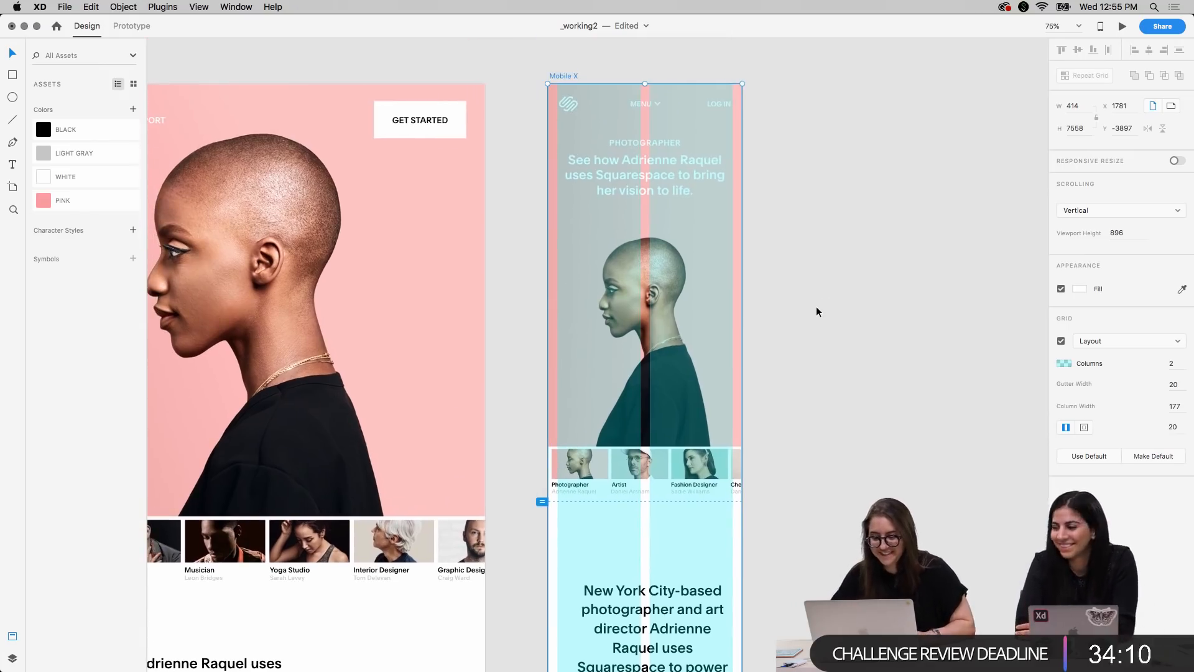
scroll(816, 311, "down", 2)
scroll(817, 309, "down", 3)
scroll(816, 310, "up", 3)
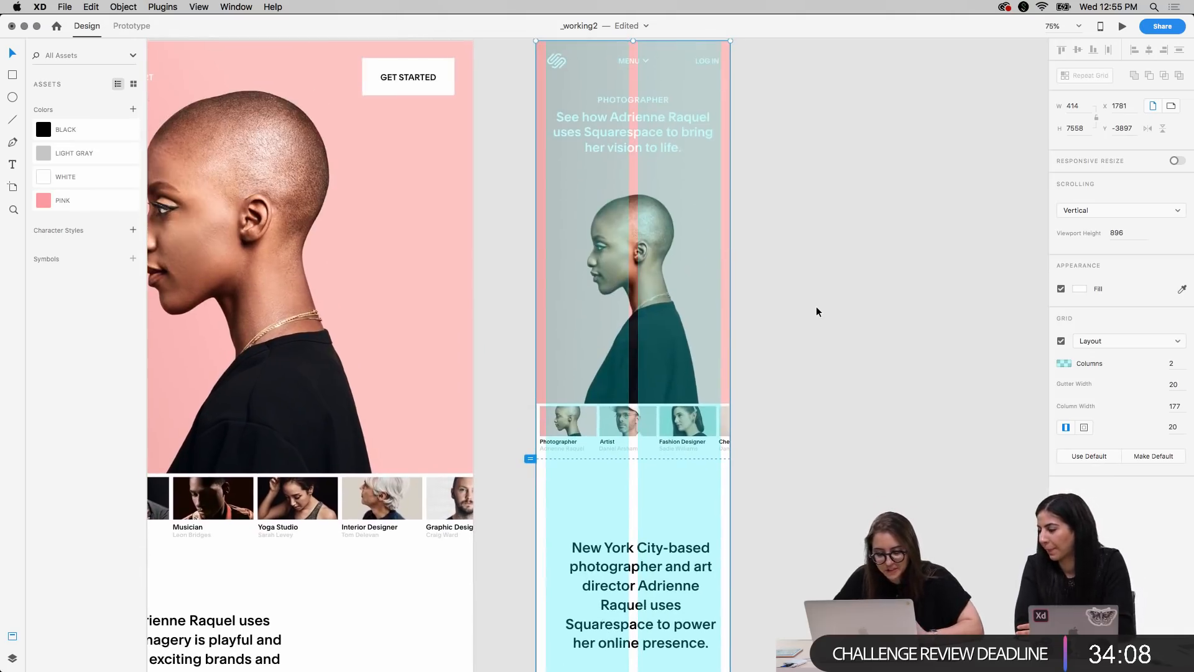
scroll(817, 310, "down", 2)
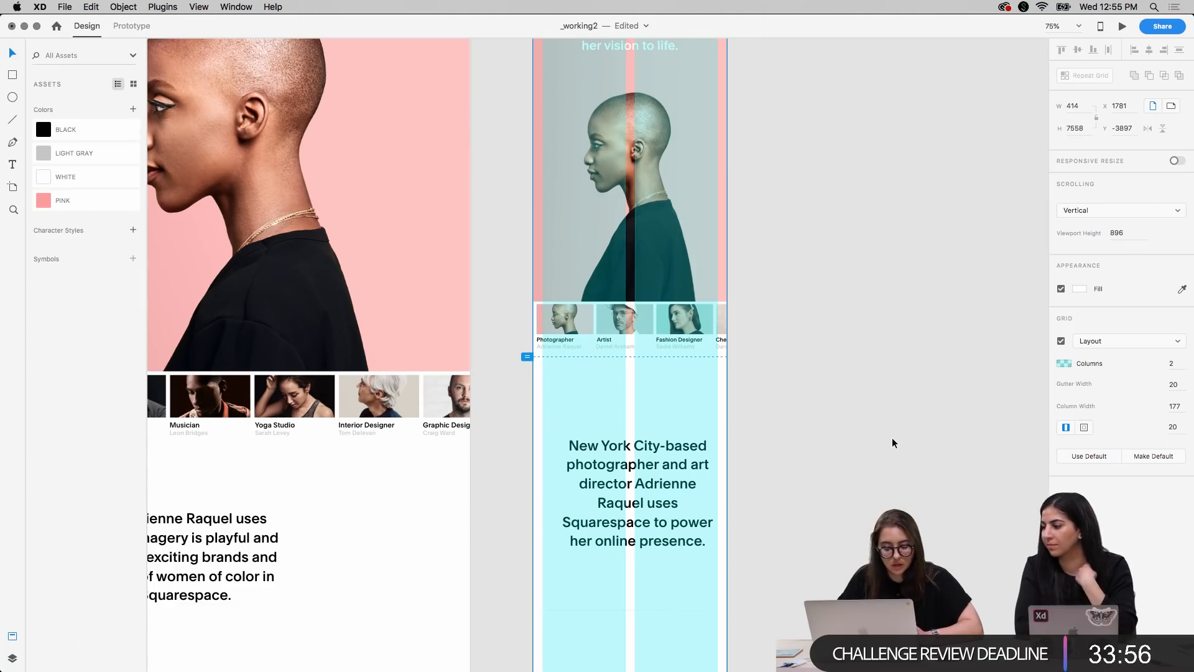
left_click(901, 477)
scroll(887, 385, "up", 5)
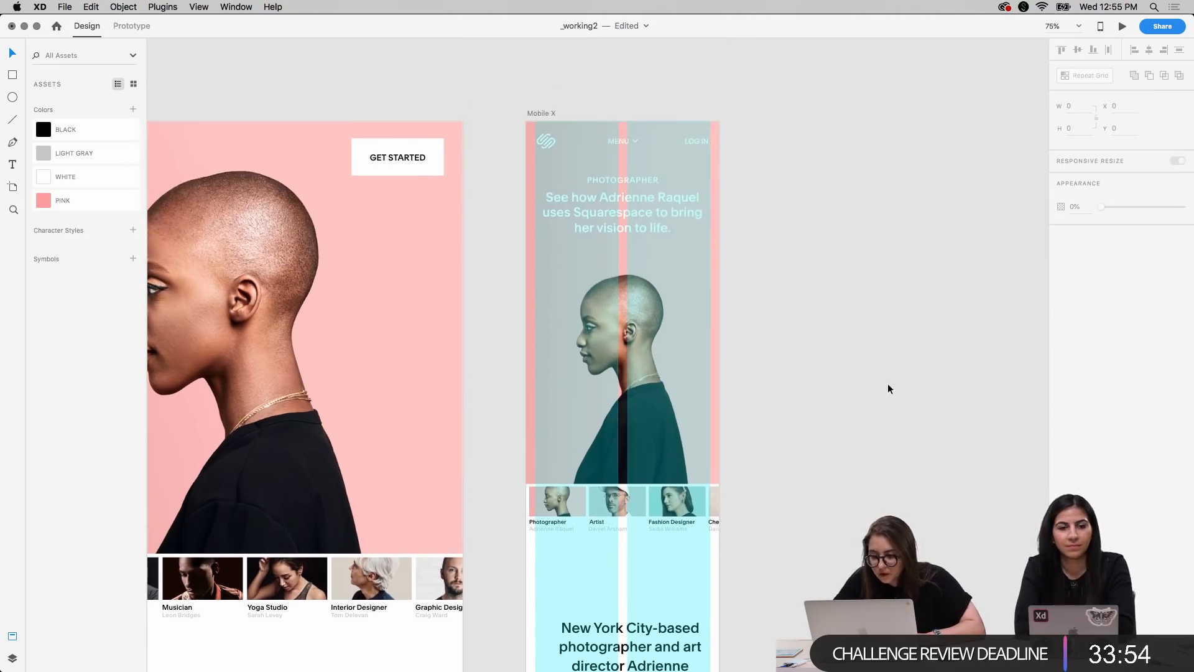
Center the bio paragraph under the thumbnails and widen its text box to 375 to span the grid columns
scroll(887, 383, "down", 8)
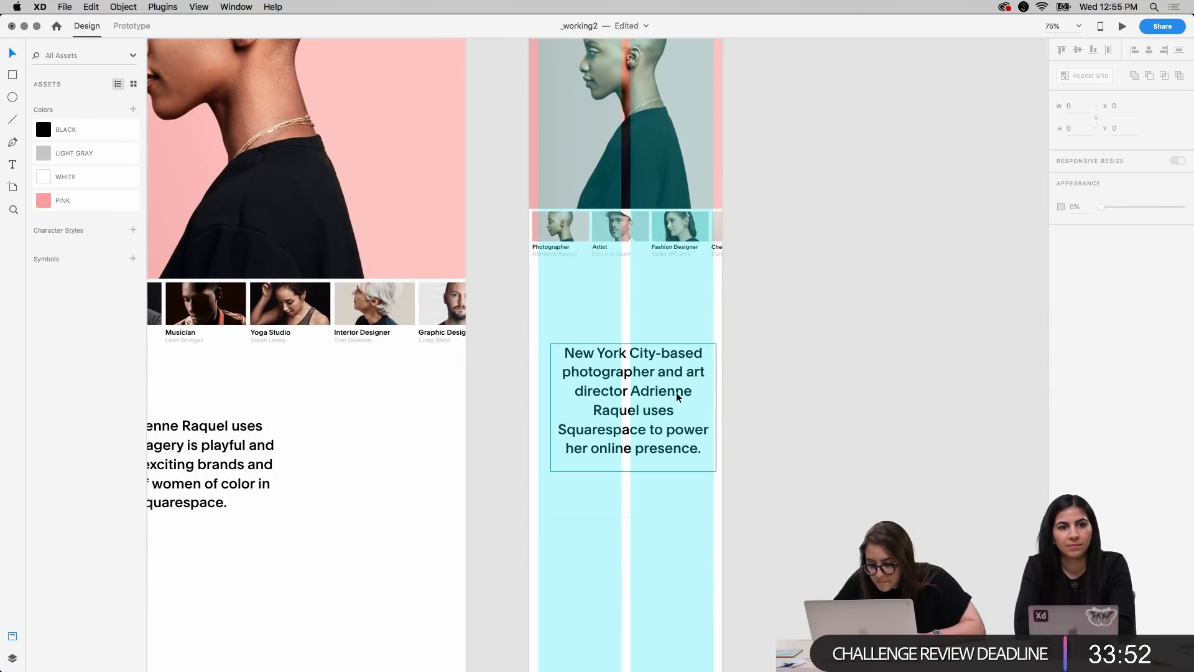
left_click(670, 390)
mouse_move(671, 390)
left_mouse_down()
mouse_move(676, 378)
mouse_move(662, 378)
left_mouse_up()
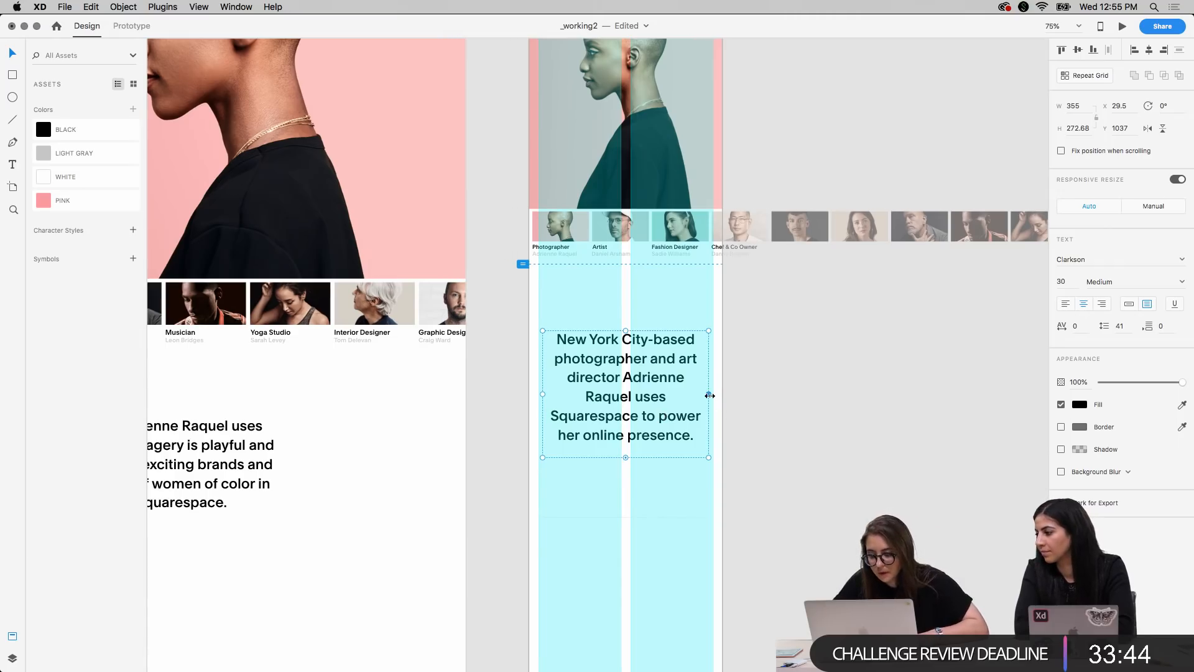
left_click_drag(710, 394, 714, 394)
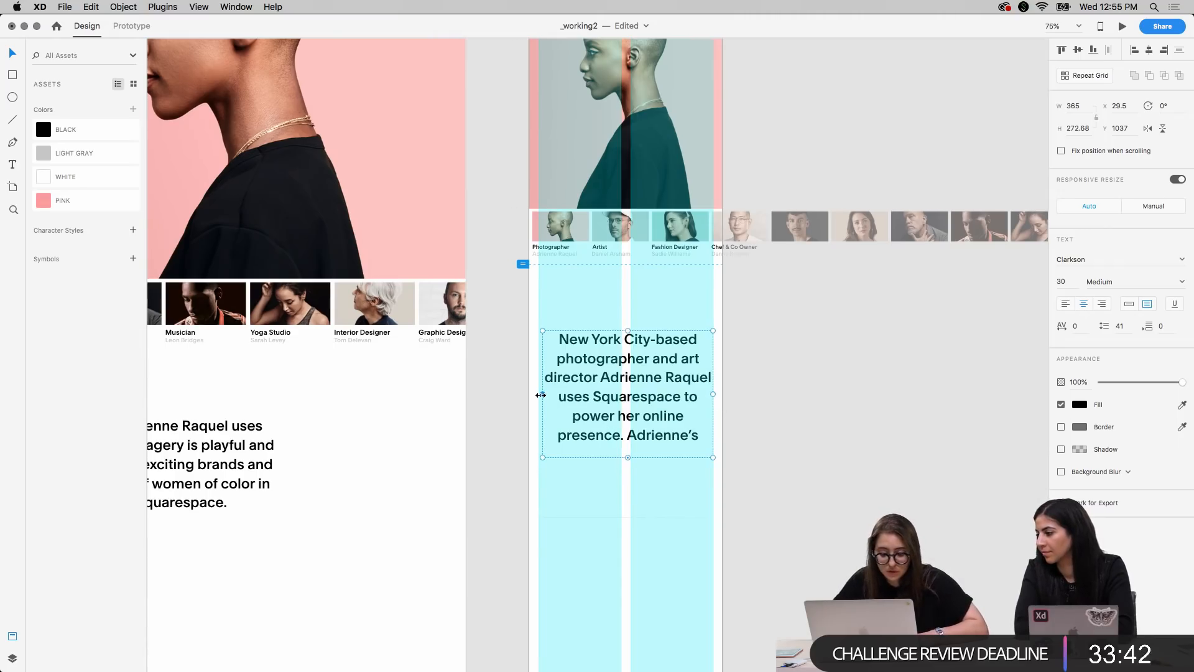
left_click_drag(543, 394, 538, 394)
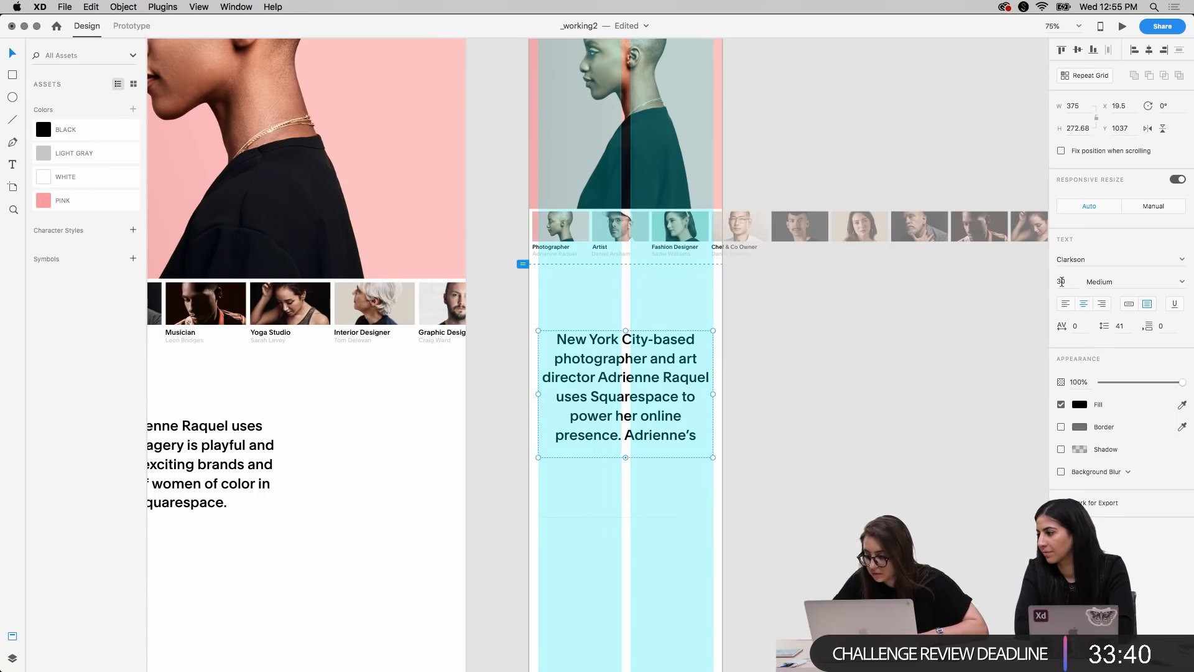
Set the mobile bio paragraph's font size to 22
type("20")
key("Return")
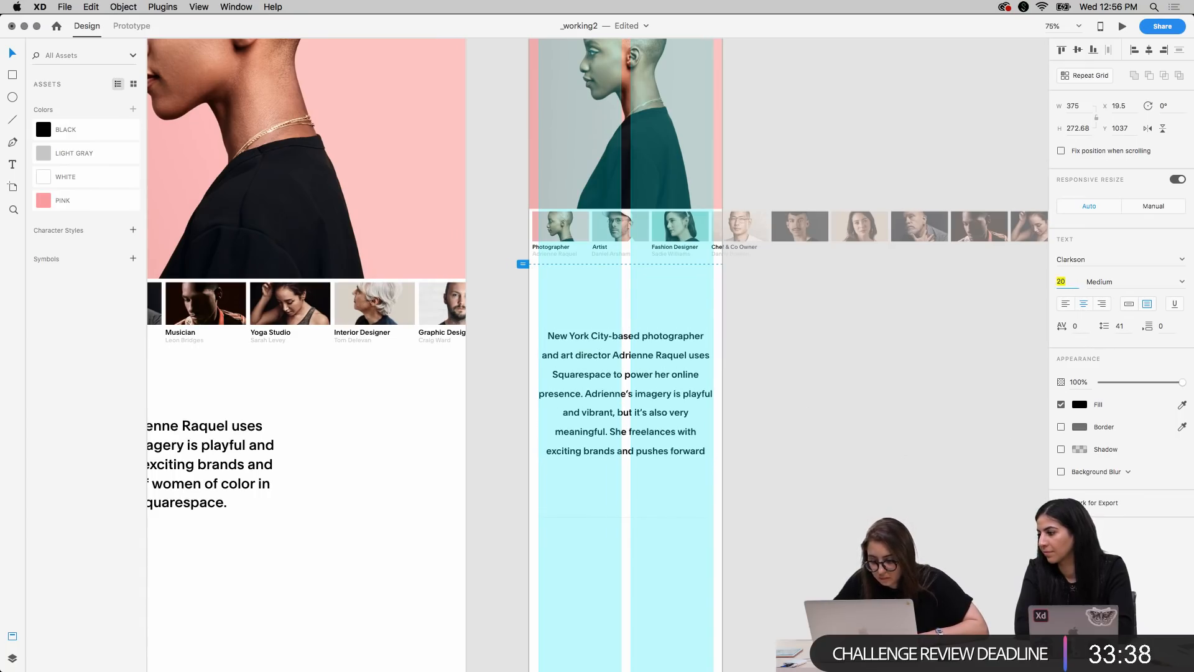
key("Up")
key("Up")
key("Up")
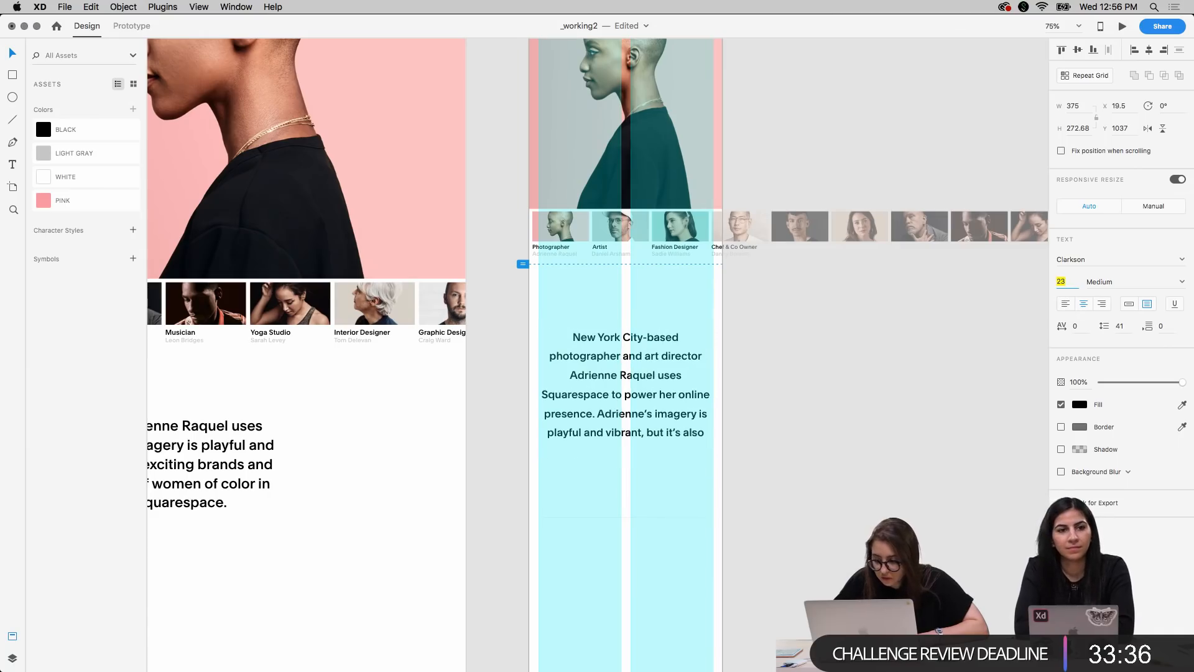
key("Down")
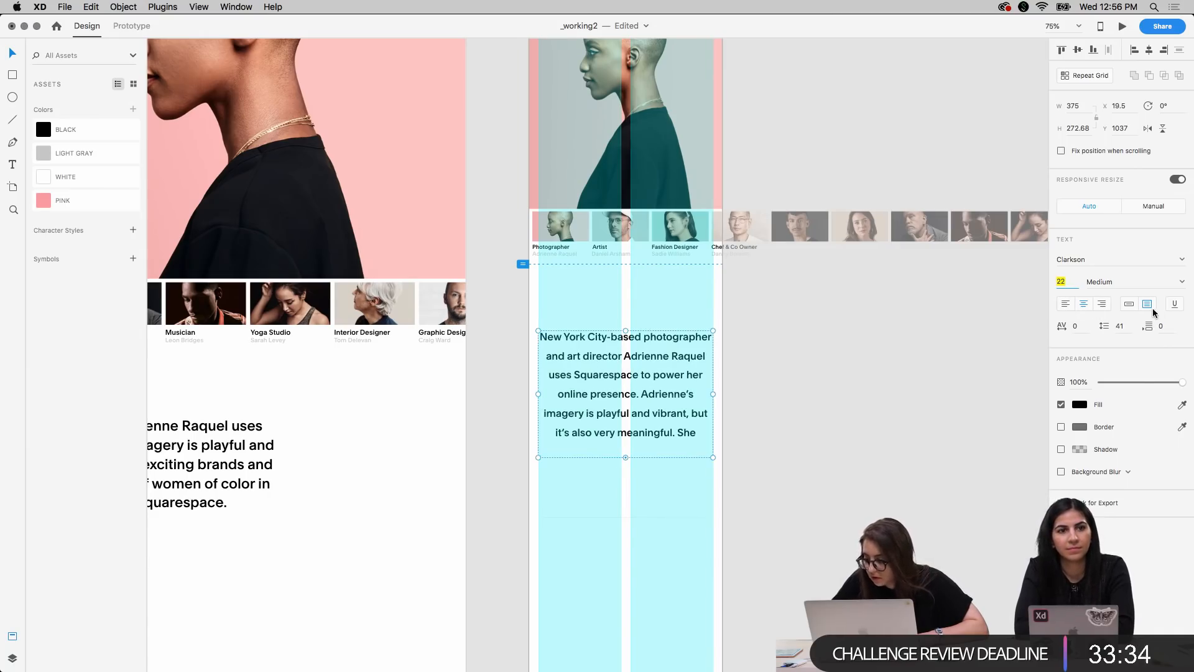
Set the paragraph's line spacing to 31 and lengthen its text box to about 428 to fit all the text
key("Down")
key("Down")
key("Down")
key("Down")
key("Down")
key("Down")
key("Down")
key("Down")
key("Down")
key("Down")
key("Down")
key("Down")
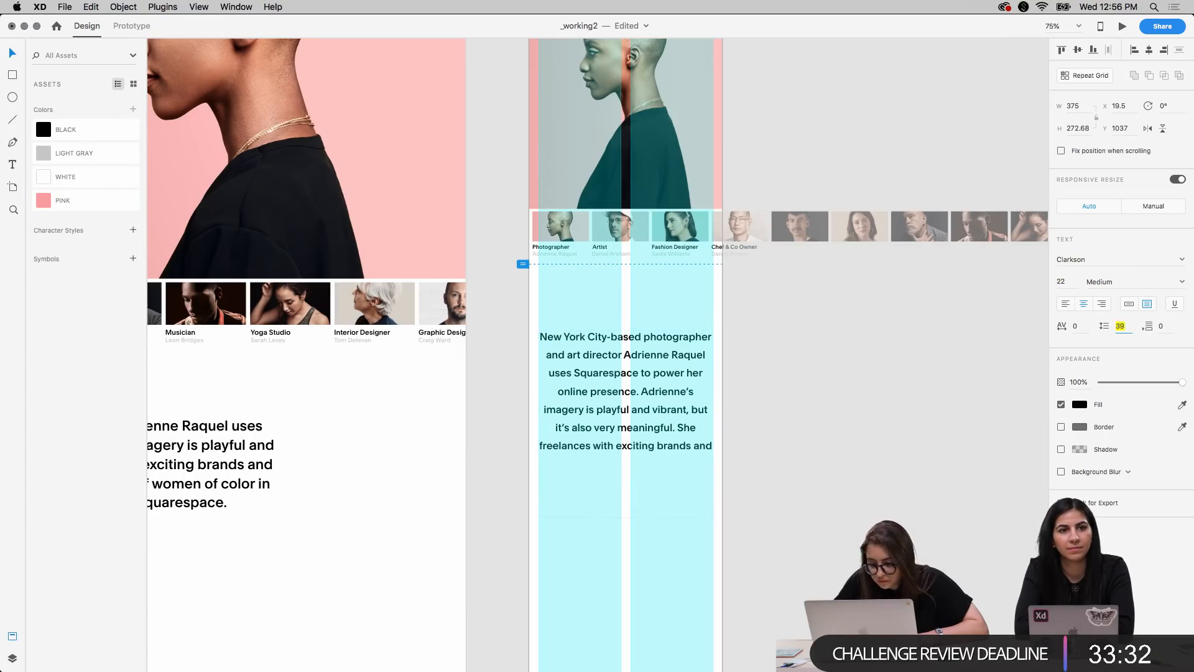
key("Up")
key("Up")
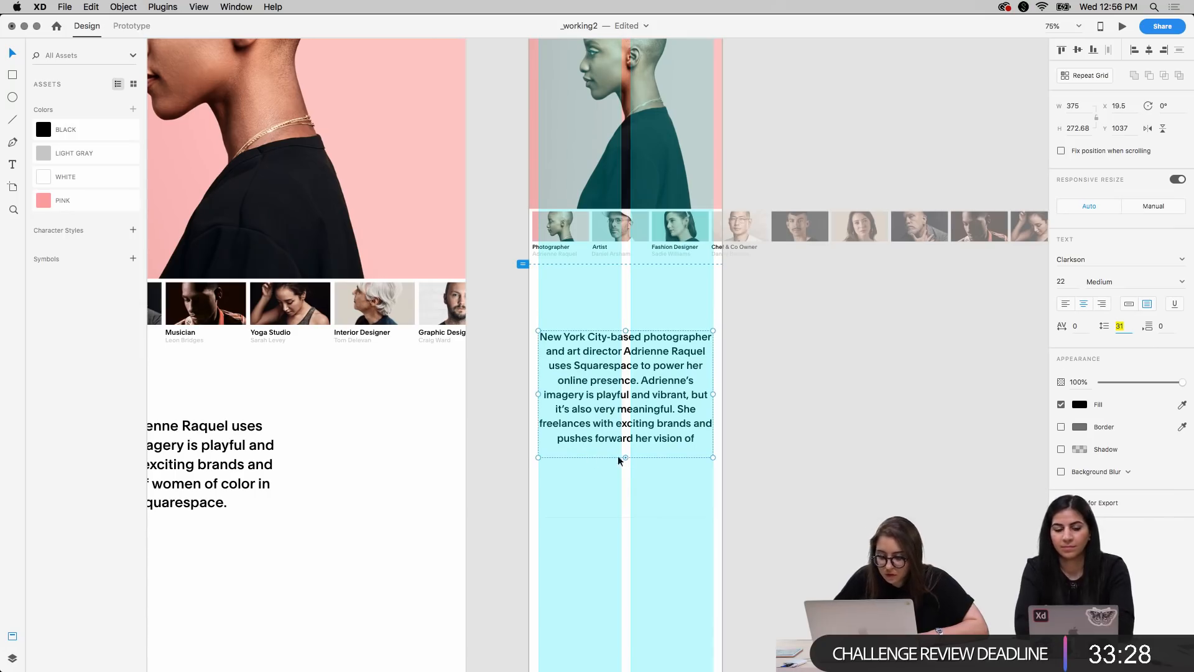
left_click_drag(625, 457, 622, 530)
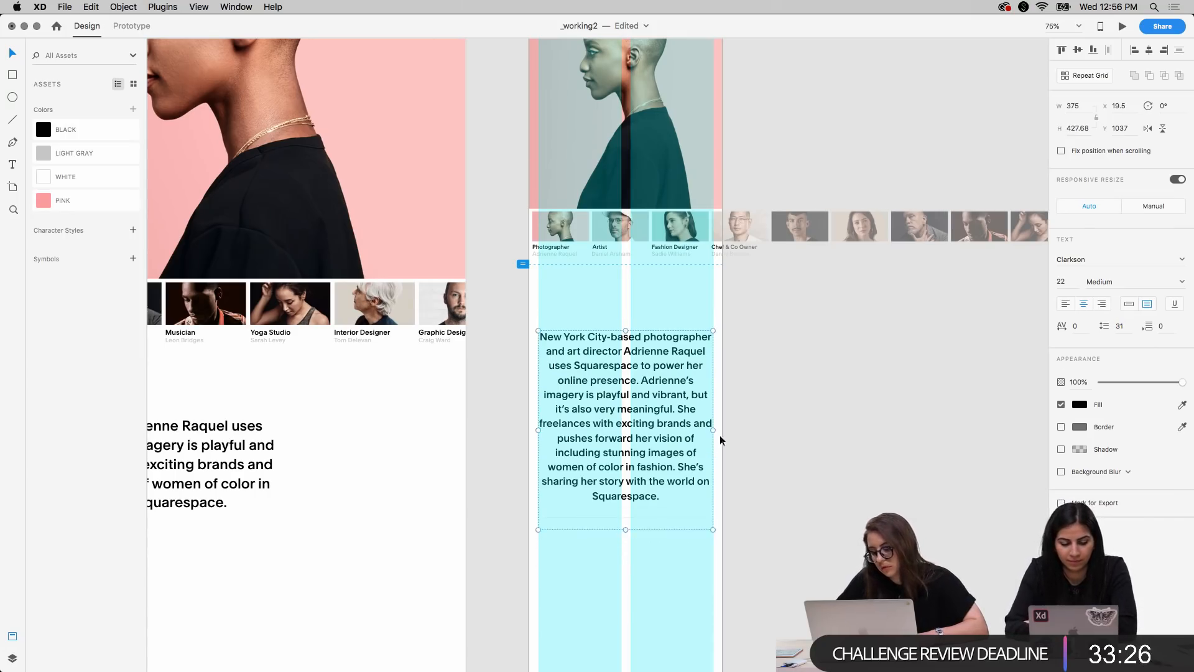
Narrow the bio text box to about 323, move it up to Y 949 and set its height to about 455
left_click_drag(713, 428, 704, 428)
left_click_drag(703, 428, 651, 400)
left_click_drag(625, 566, 625, 565)
left_click_drag(625, 495, 625, 553)
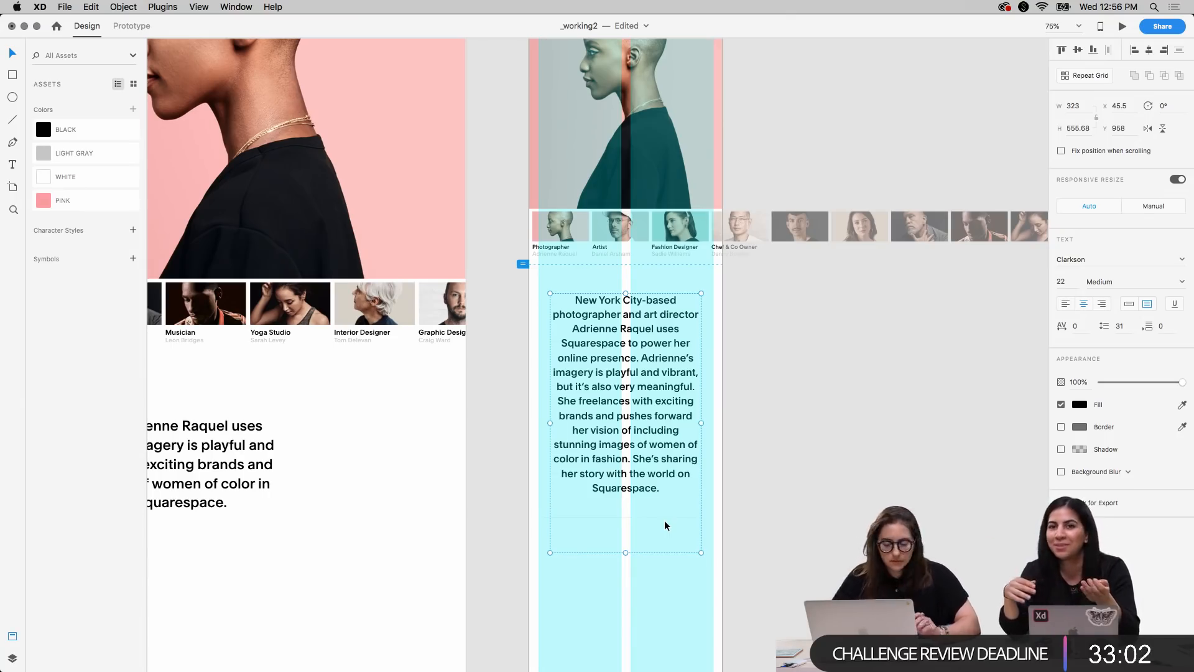
left_click_drag(622, 441, 623, 436)
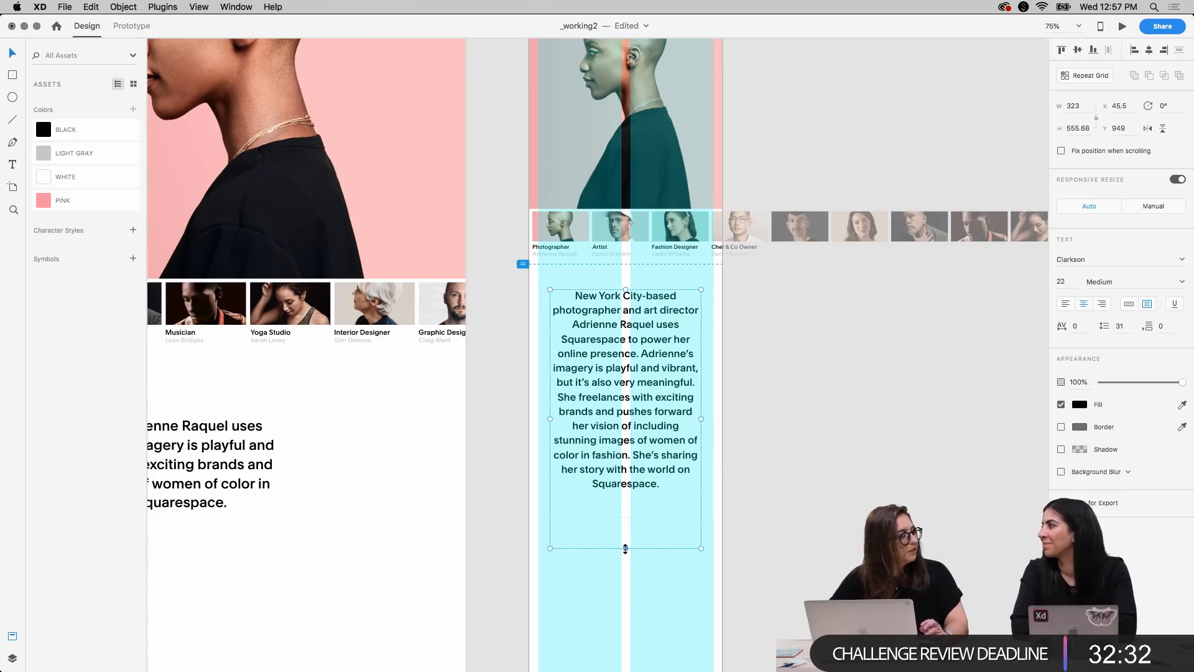
left_click_drag(626, 548, 626, 501)
Widen the bio text box evenly on both sides to about 351
left_click_drag(701, 396, 701, 396)
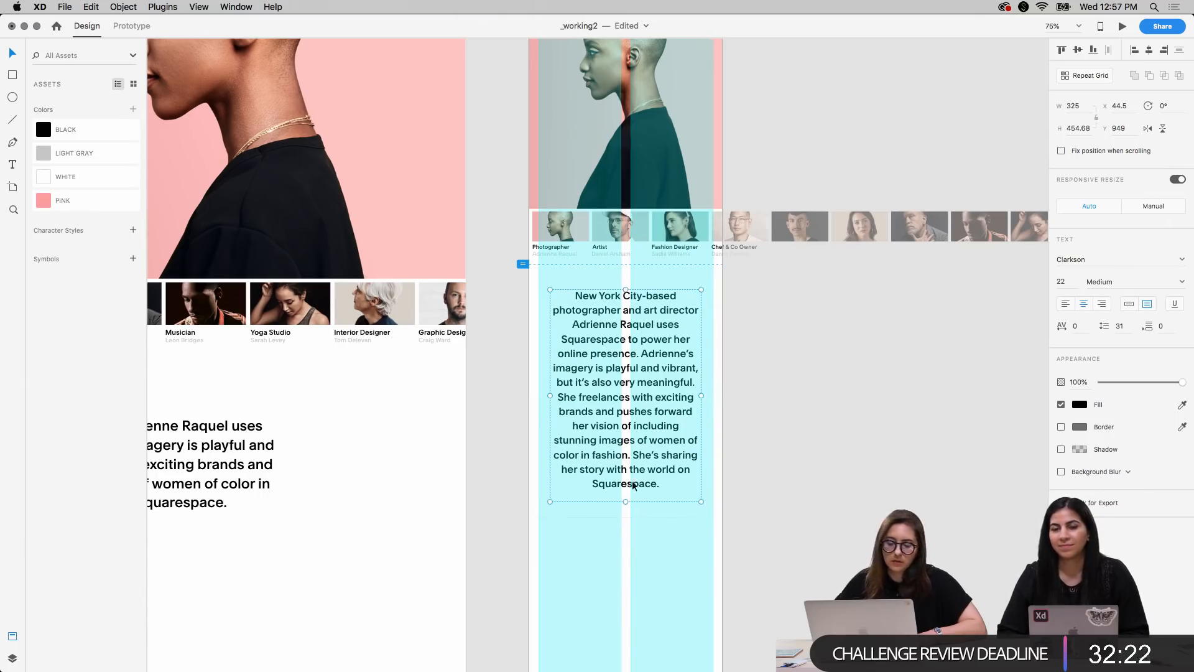
key("alt")
left_click_drag(702, 396, 708, 397)
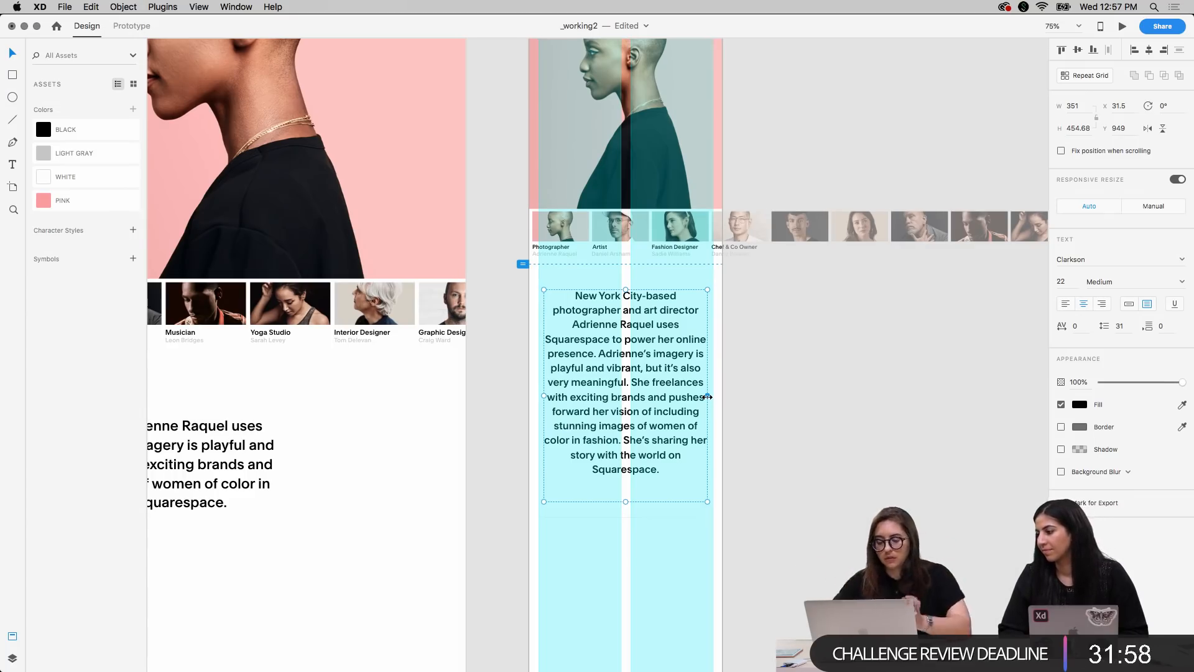
Set the bio paragraph's font size to 23 and widen its text box symmetrically to 375, matching the grid columns
left_click(1059, 283)
key("Up")
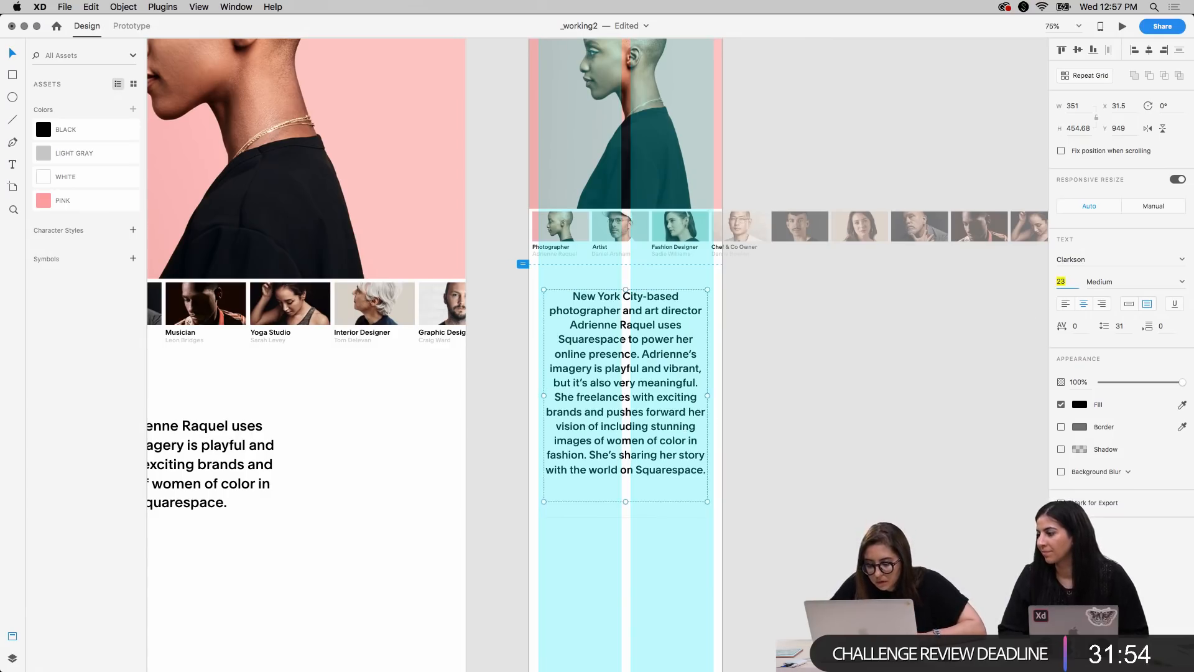
key("Up")
key("Down")
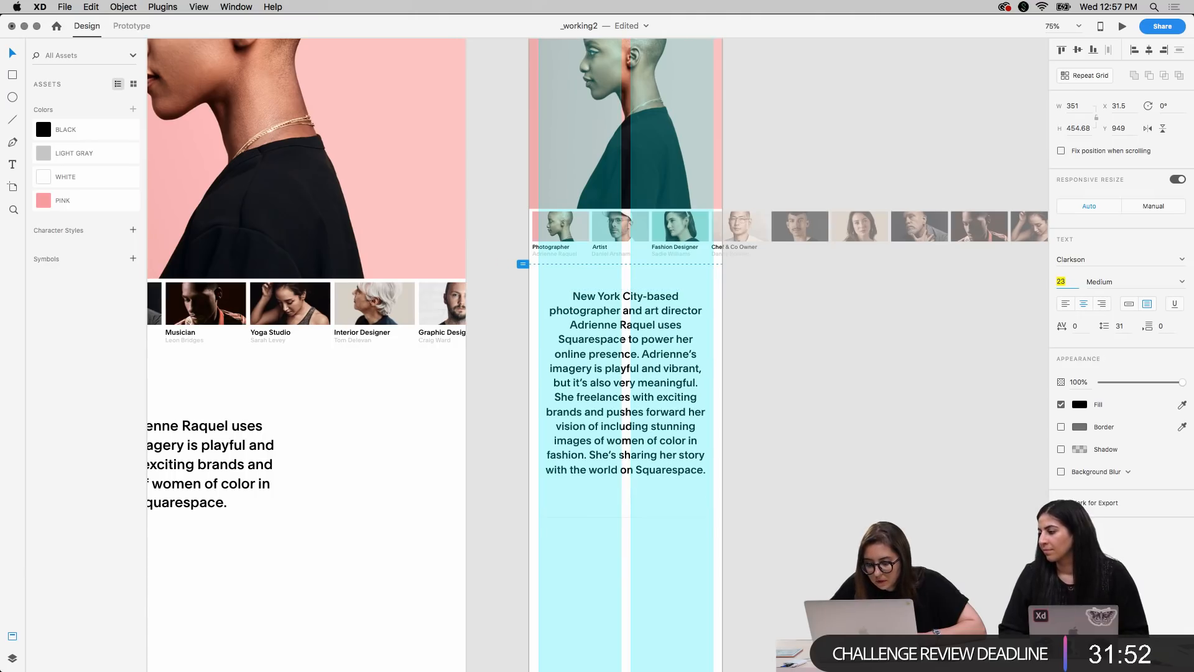
left_click(708, 396)
left_click_drag(707, 396, 713, 397)
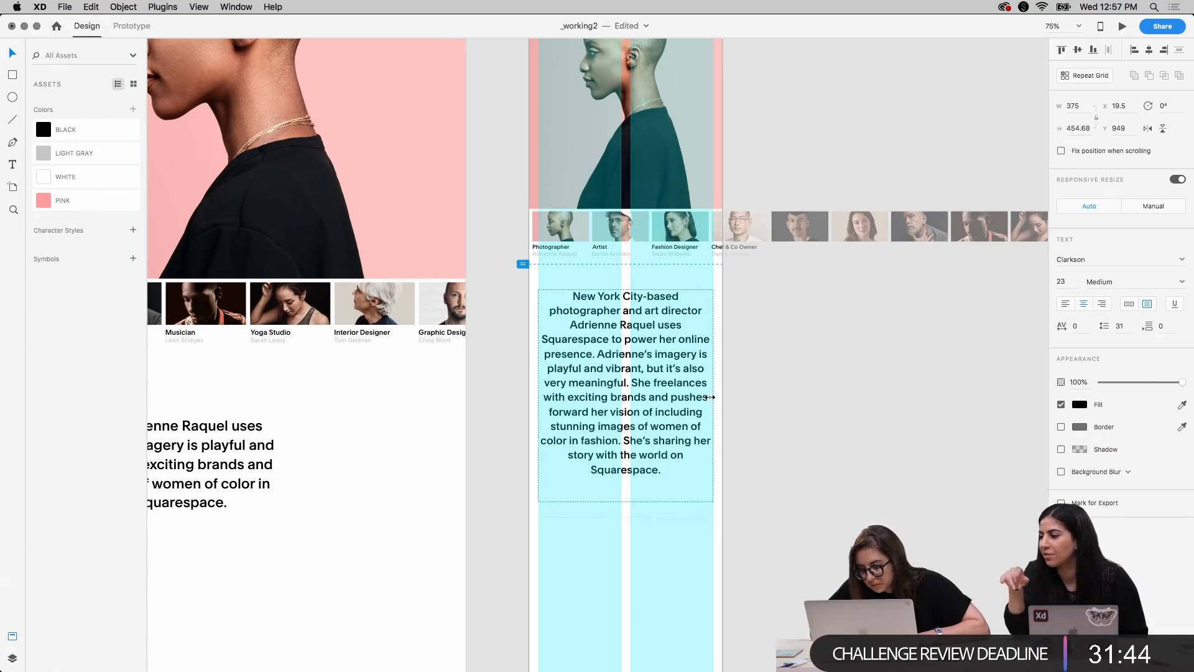
Switch to Chrome and examine the live customer page's bio section and website link in the iPhone X device preview
left_click(849, 466)
left_click(713, 413)
left_click(776, 432)
key("ctrl+Up")
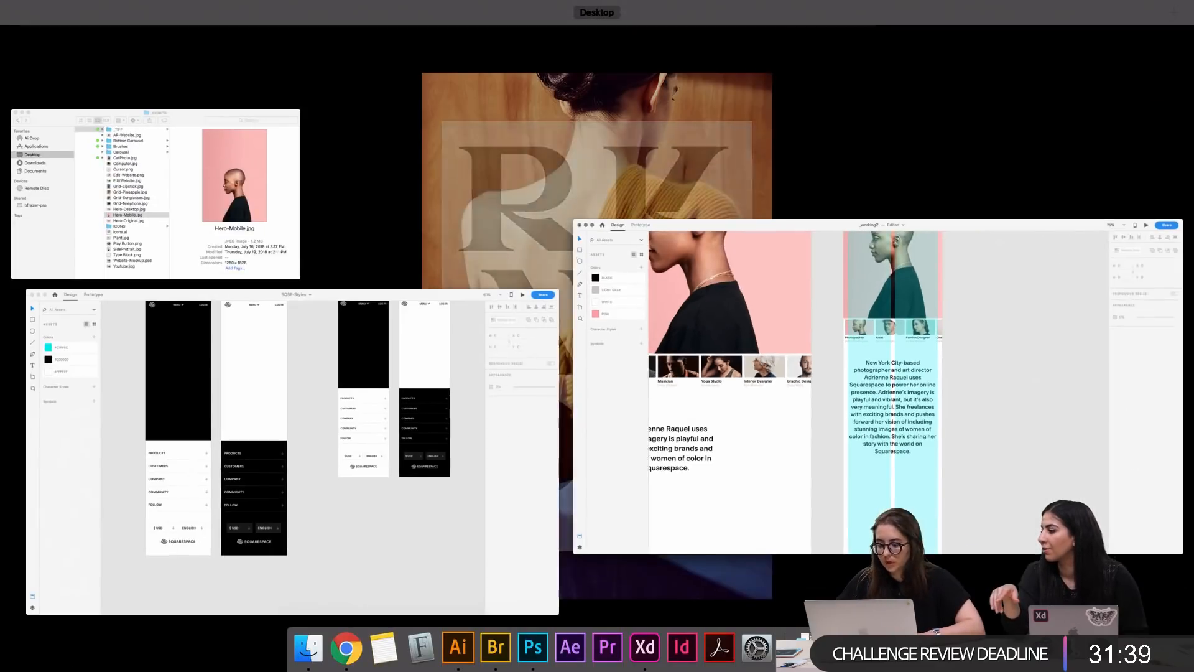
left_click(991, 458)
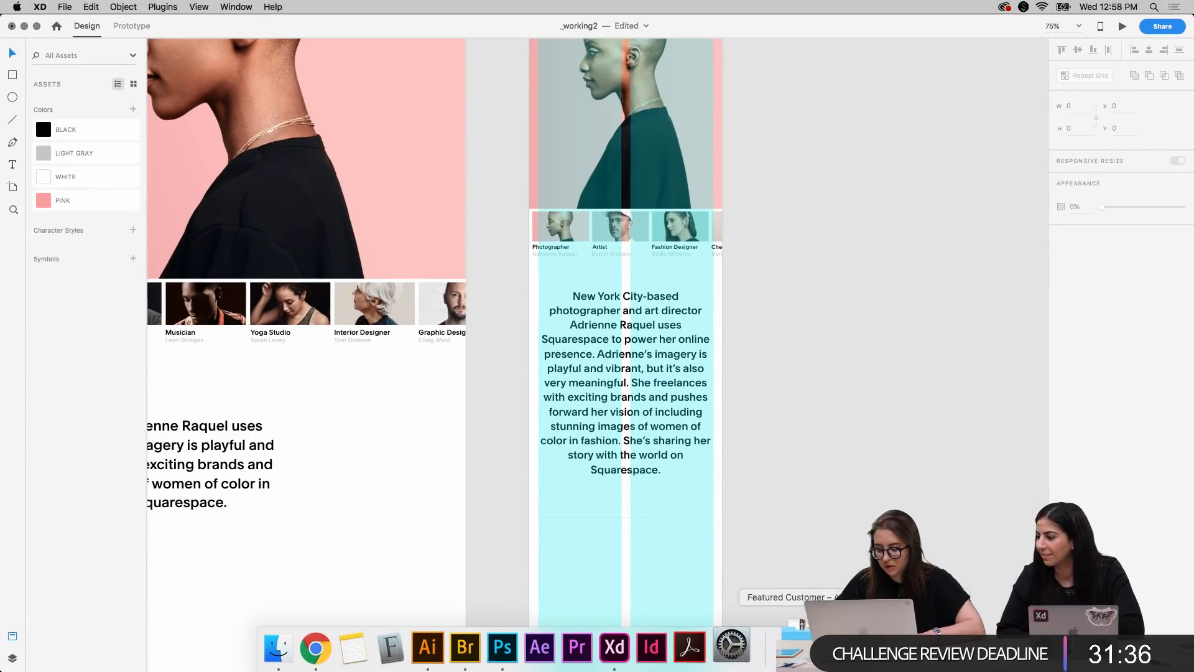
left_click(789, 647)
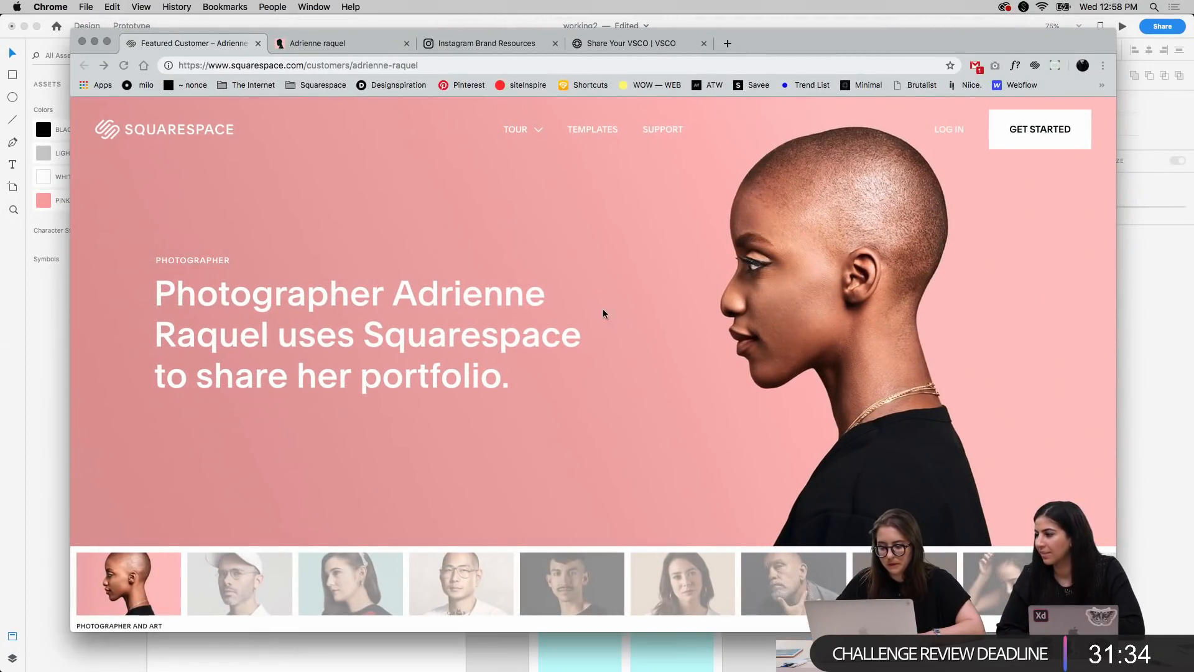
key("super+alt+i")
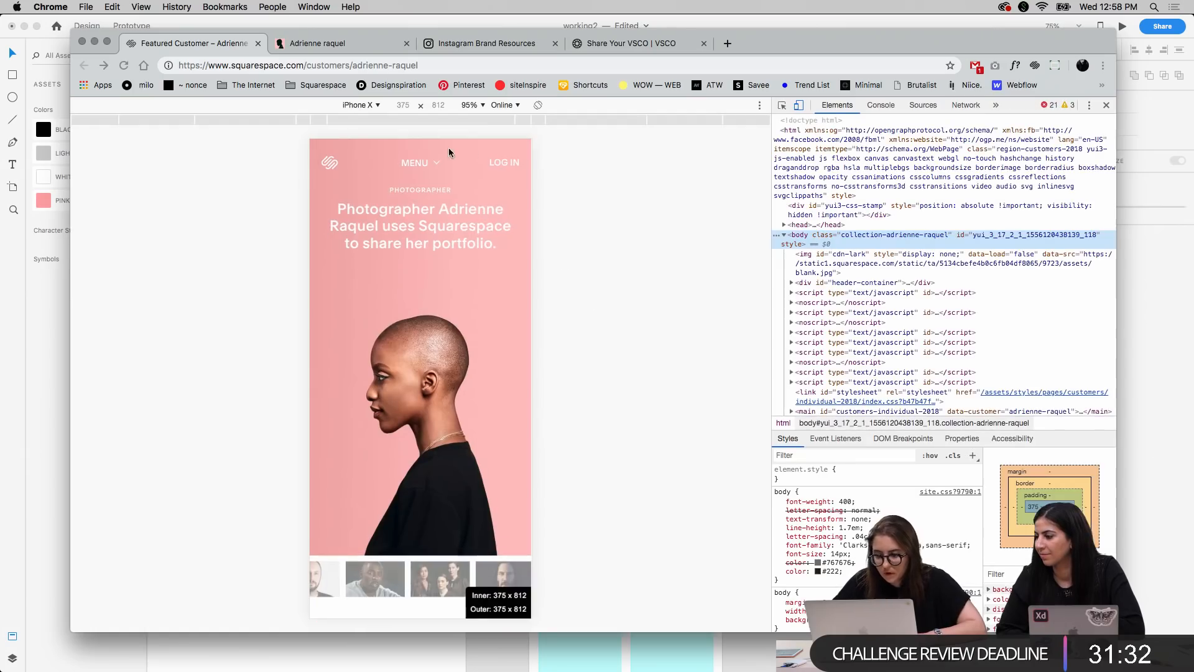
scroll(441, 448, "down", 5)
scroll(440, 449, "down", 5)
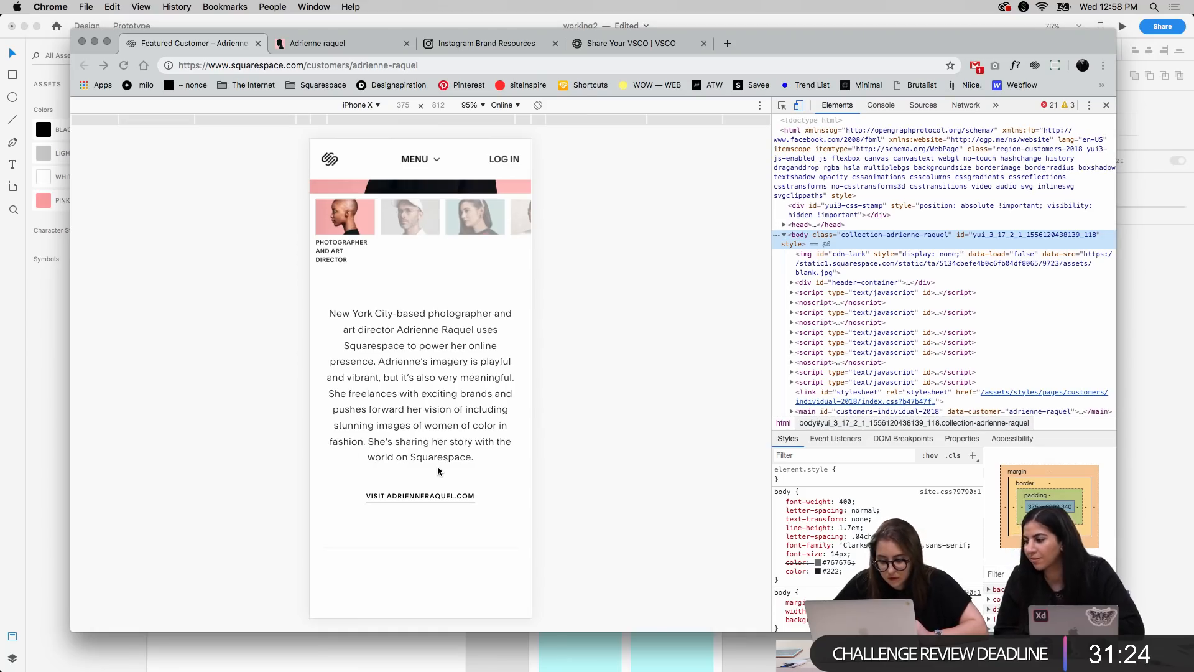
scroll(438, 471, "down", 1)
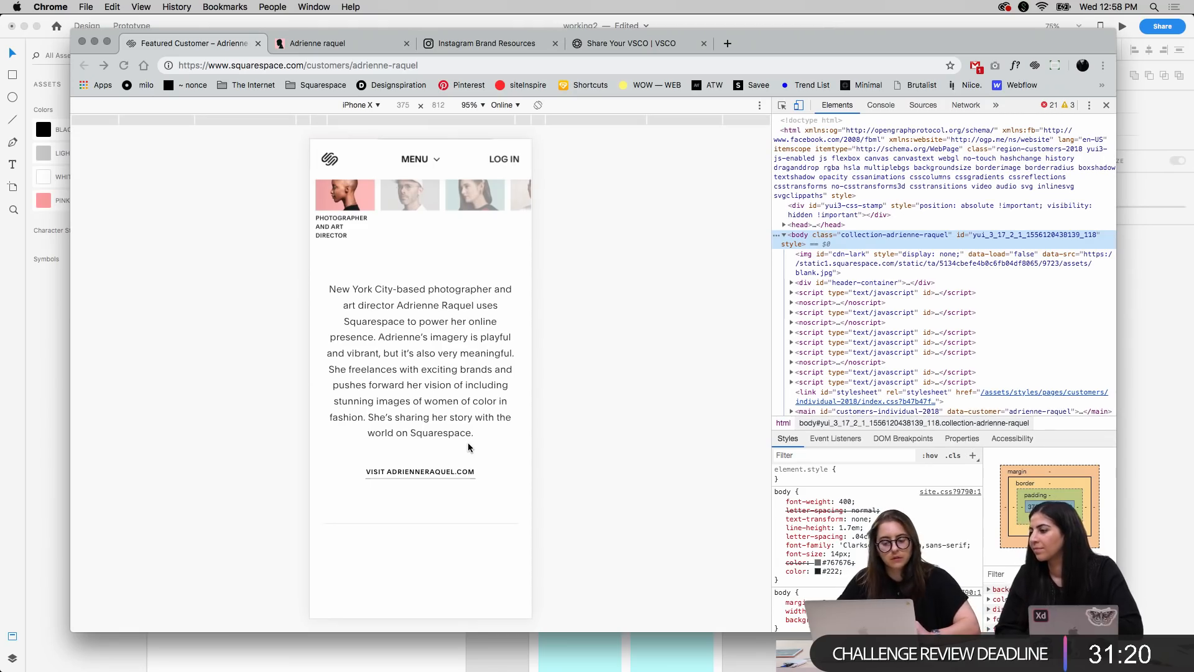
Switch back to the _working2 file in Adobe XD and set the mobile bio paragraph's font size to 19
key("ctrl+Up")
left_click(774, 223)
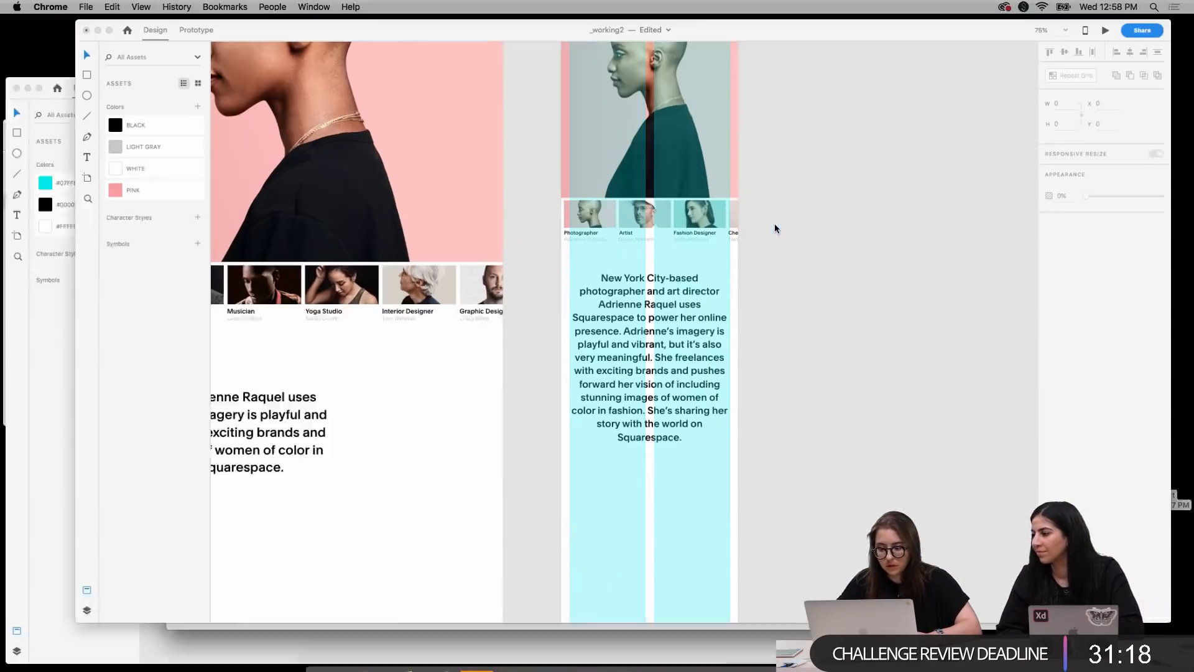
left_click(581, 414)
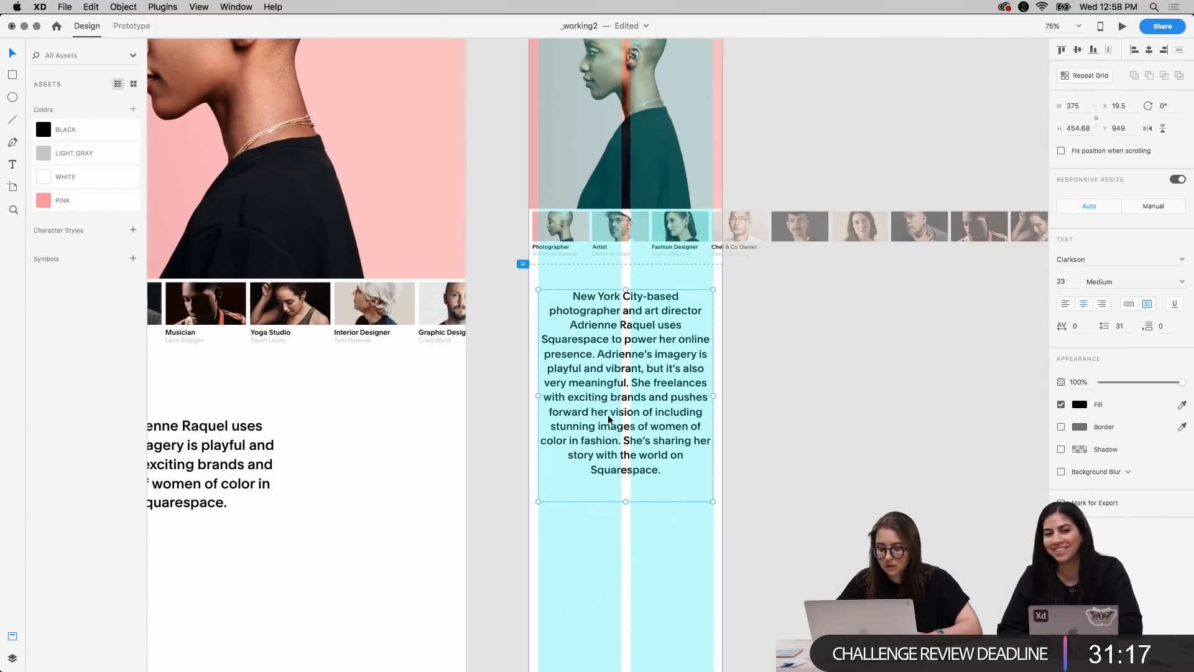
left_click(1061, 281)
type("21")
key("Return")
key("Down")
key("Down")
key("Down")
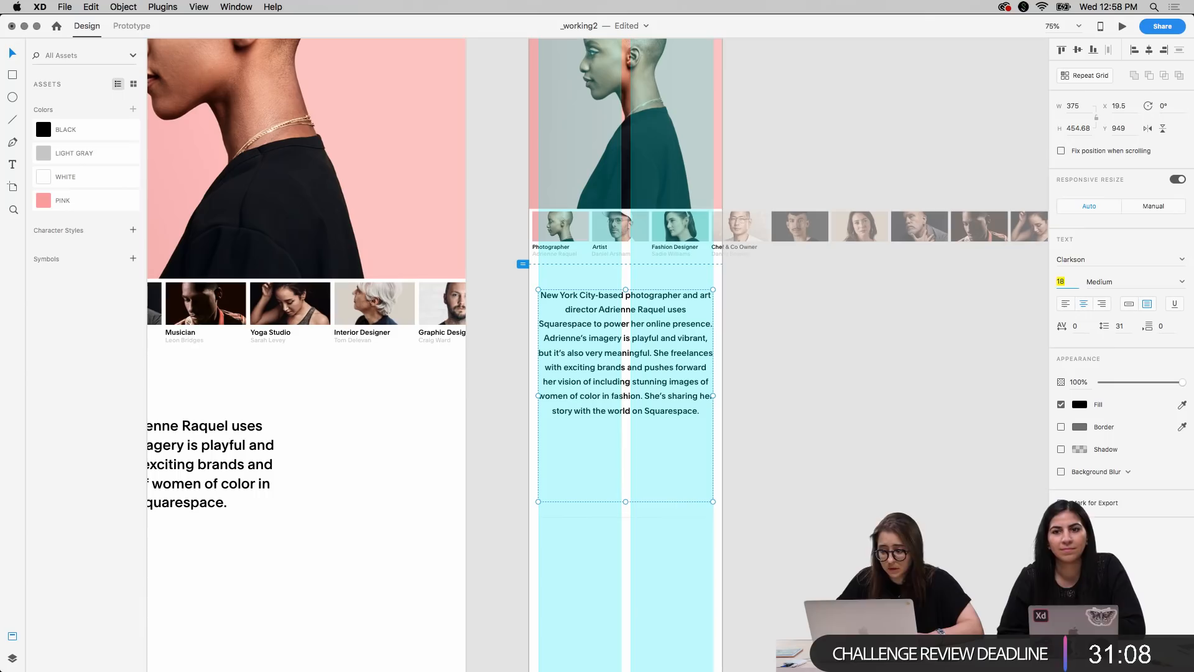
key("Up")
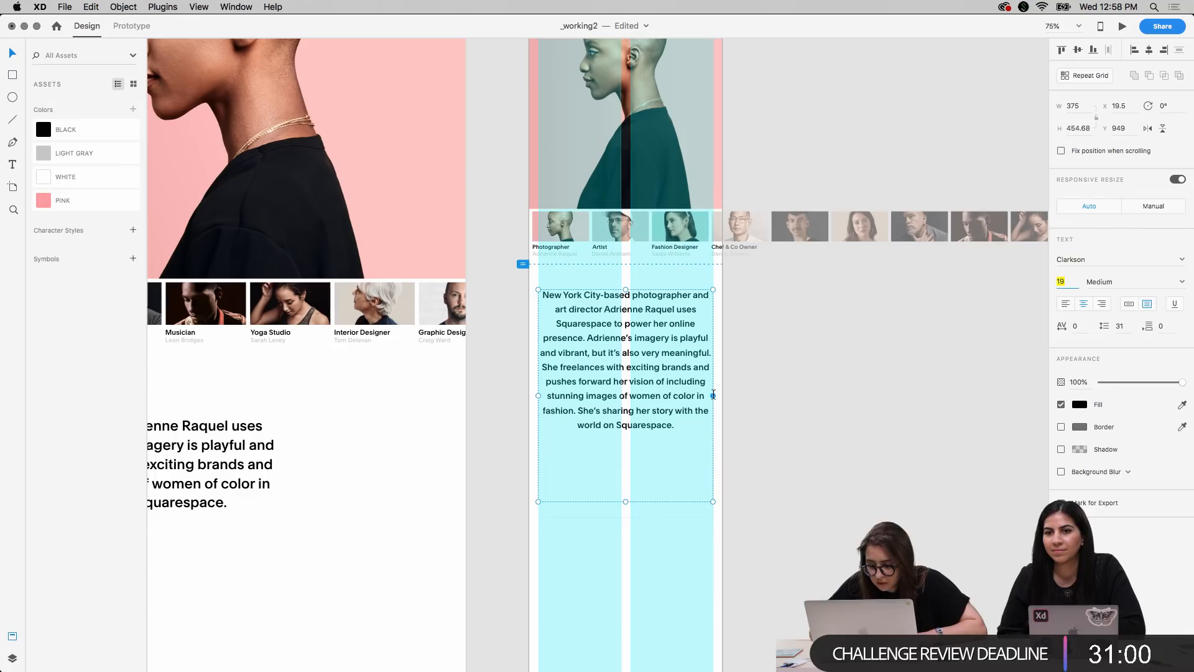
Narrow the bio text box symmetrically to about 333, shorten it to about 340 and move it up to Y 941
mouse_move(713, 395)
left_mouse_down()
mouse_move(691, 394)
mouse_move(703, 395)
left_mouse_up()
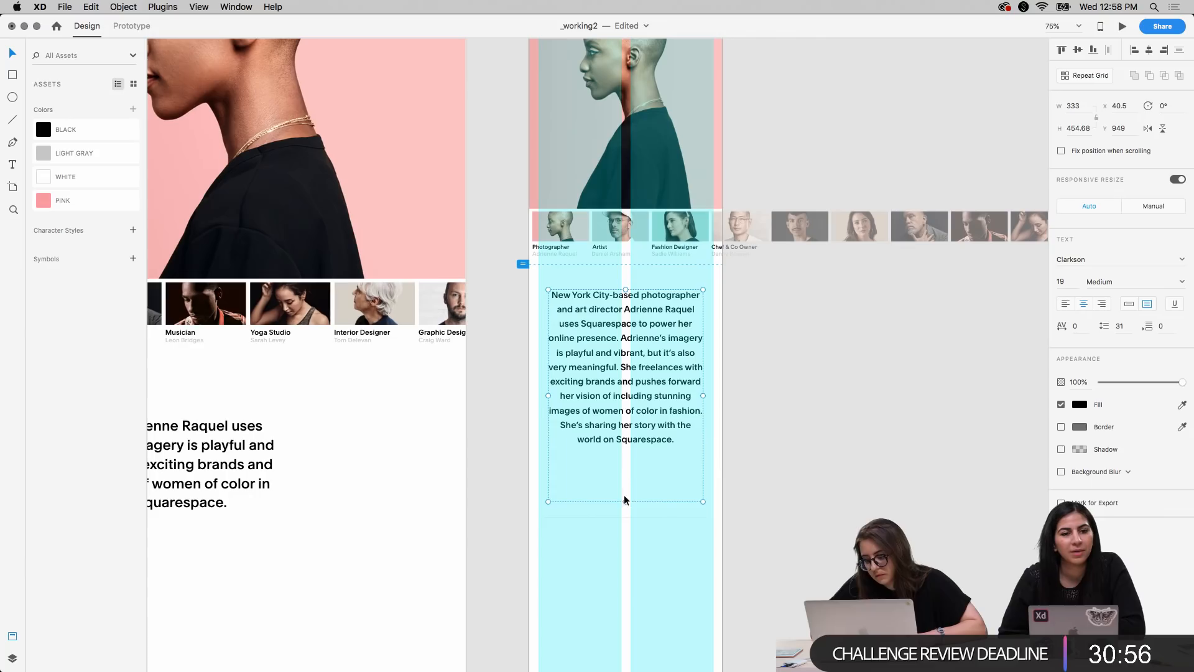
left_click_drag(624, 501, 622, 447)
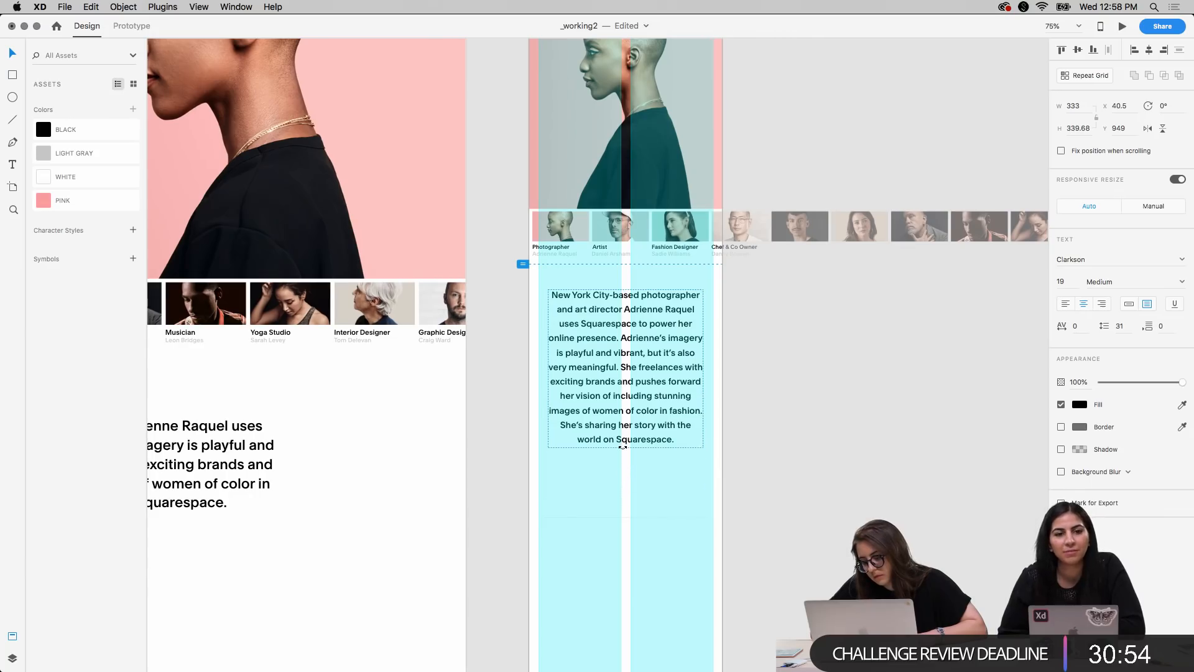
key("shift+Up")
key("shift+Down")
key("shift+Up")
key("Down")
key("Down")
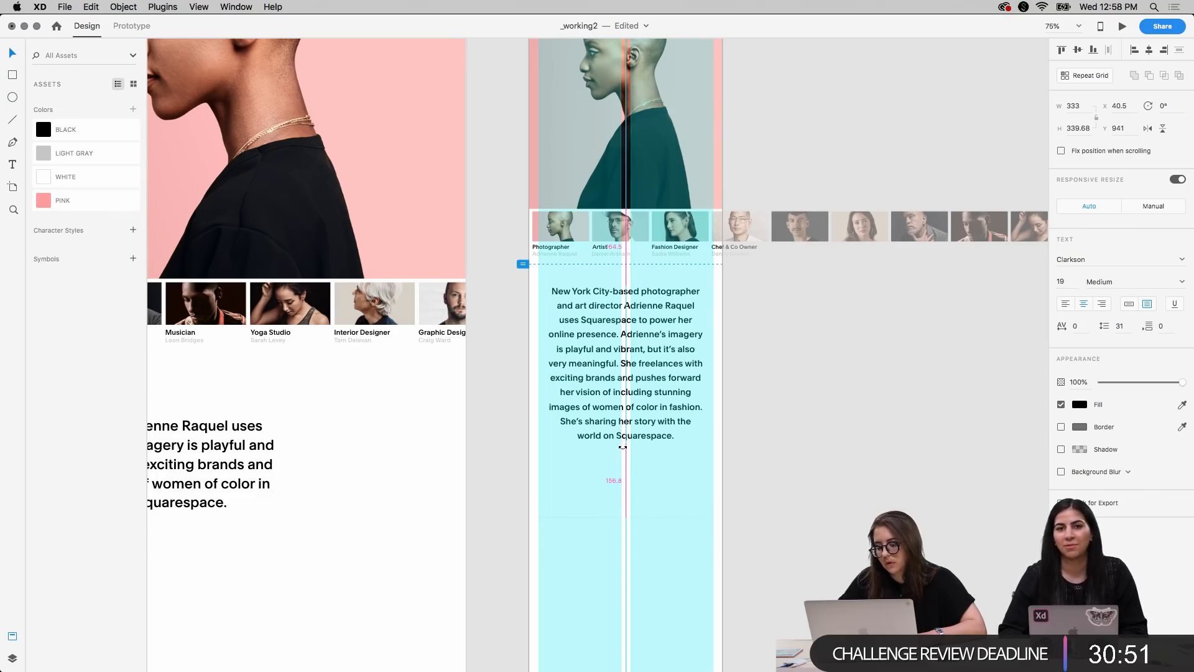
left_click(810, 449)
Hide the layout grid on the Mobile X artboard
scroll(780, 273, "up", 5)
scroll(782, 276, "up", 3)
left_click(535, 184)
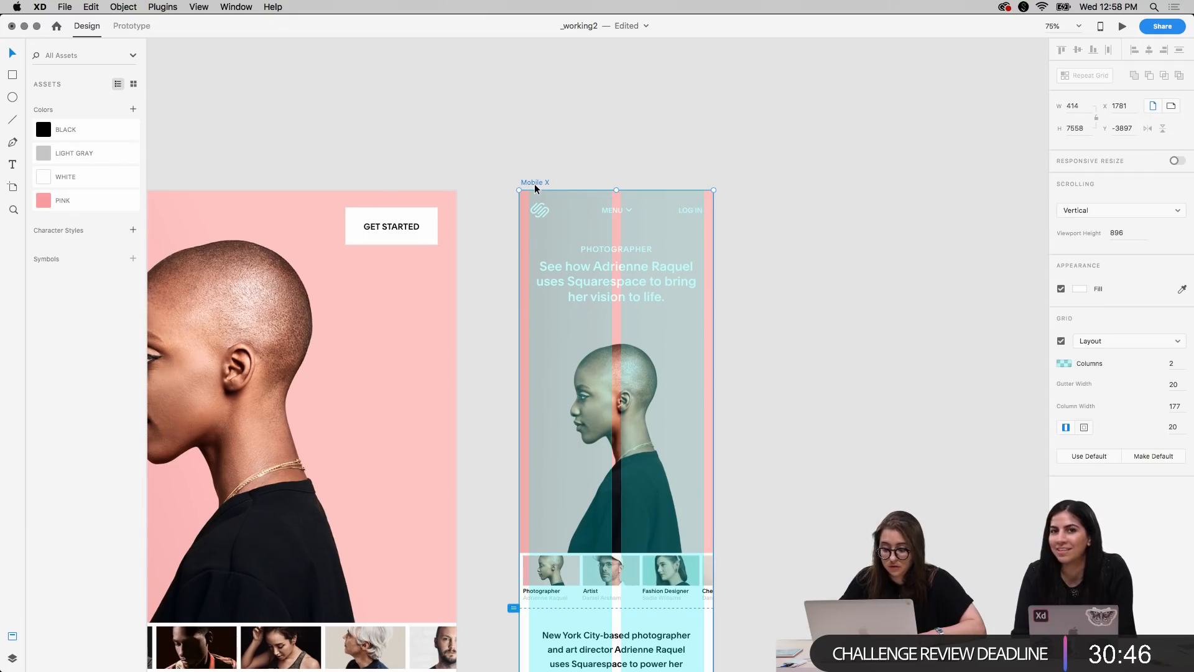
key("super+shift+apostrophe")
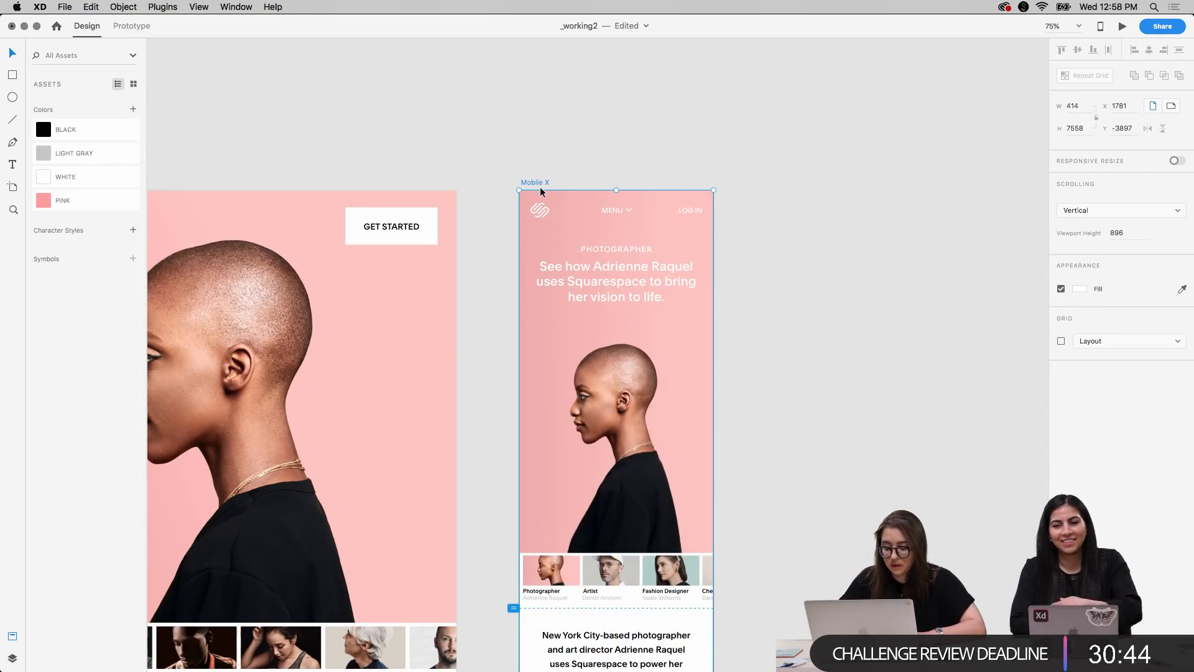
left_click(804, 426)
Delete the faint horizontal divider line below the bio paragraph on the mobile artboard
scroll(804, 429, "down", 10)
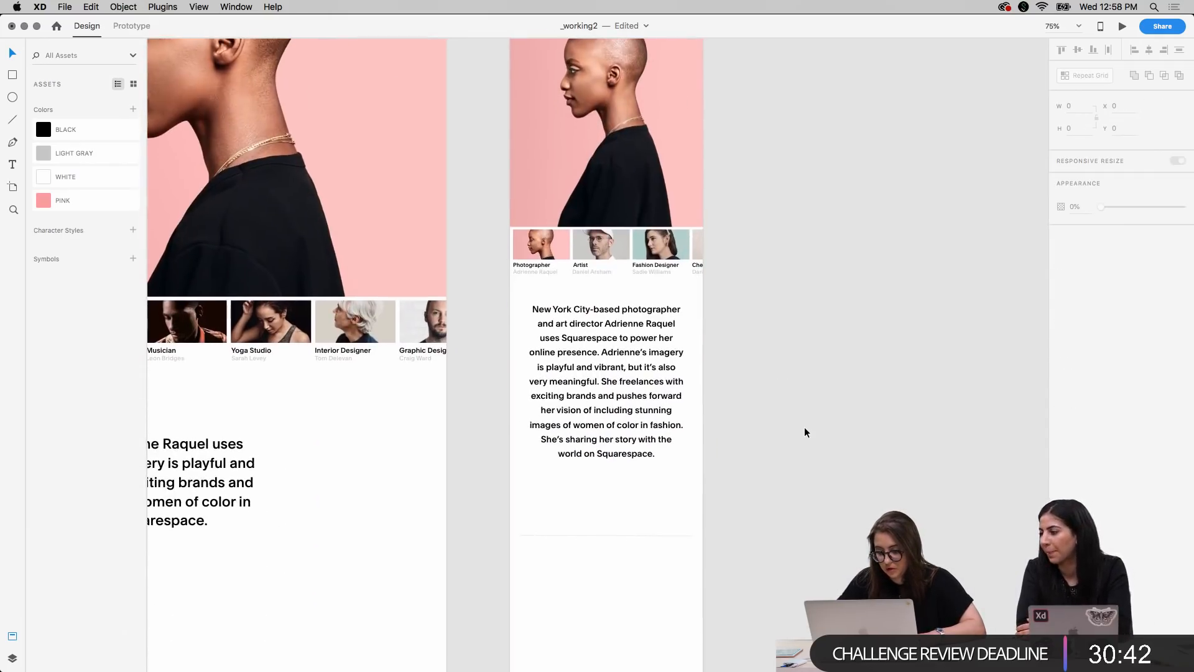
scroll(565, 524, "up", 5)
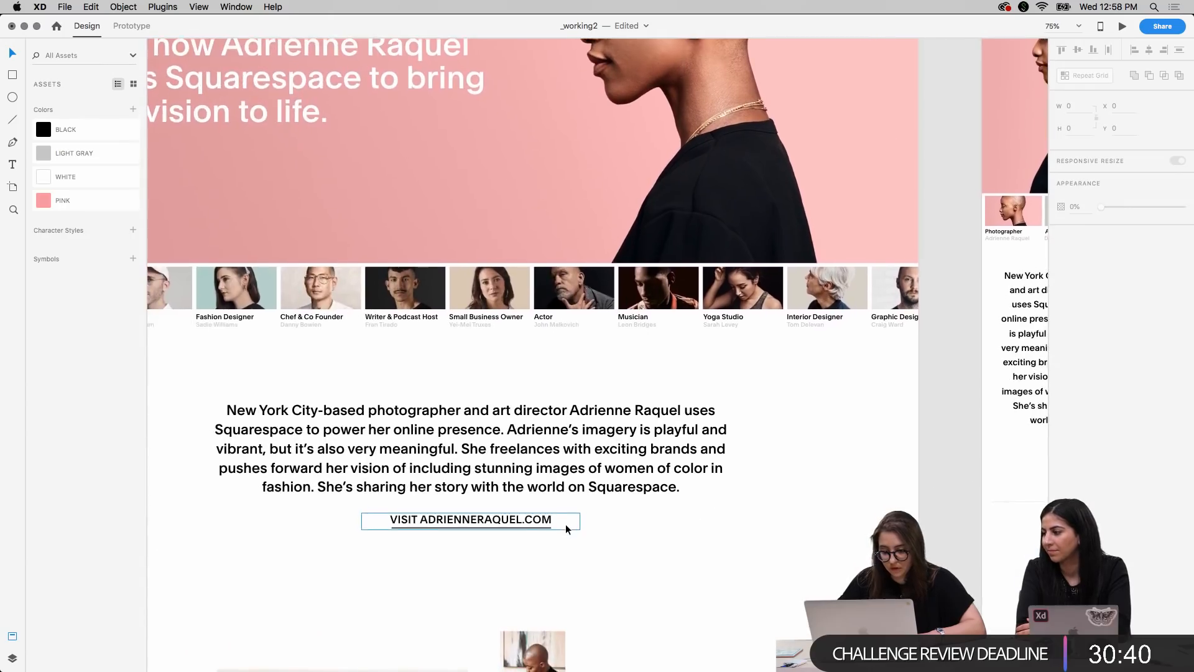
scroll(565, 523, "right", 5)
scroll(565, 523, "down", 10)
scroll(566, 524, "up", 7)
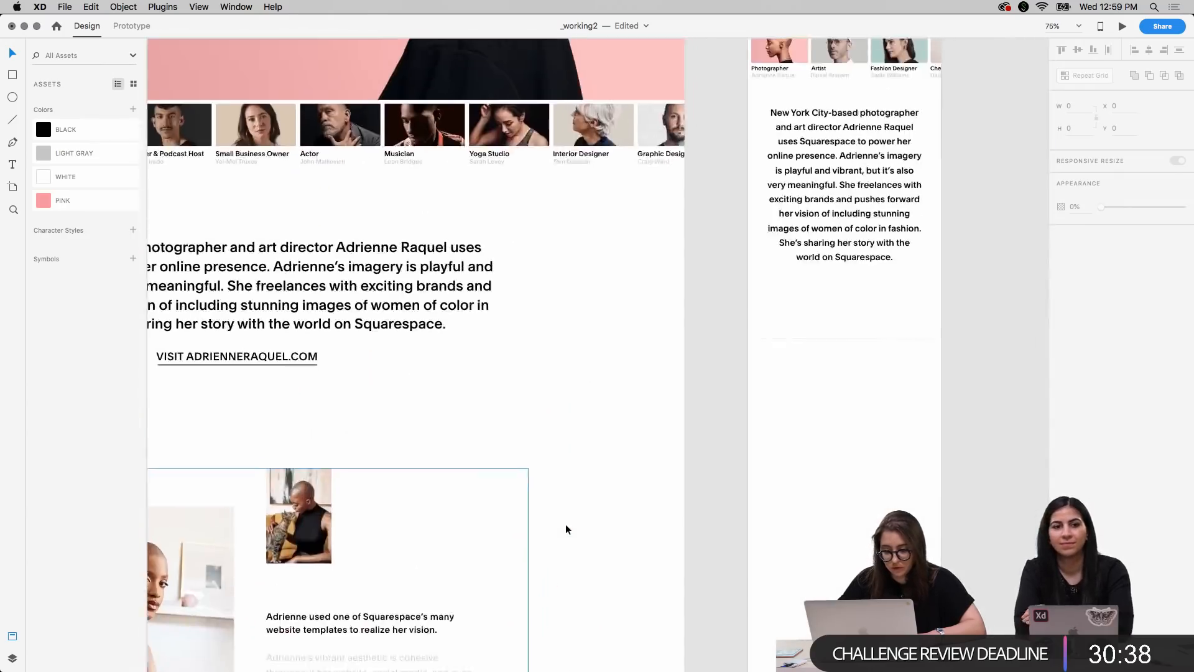
scroll(565, 524, "up", 6)
scroll(565, 524, "right", 3)
left_click_drag(666, 477, 760, 555)
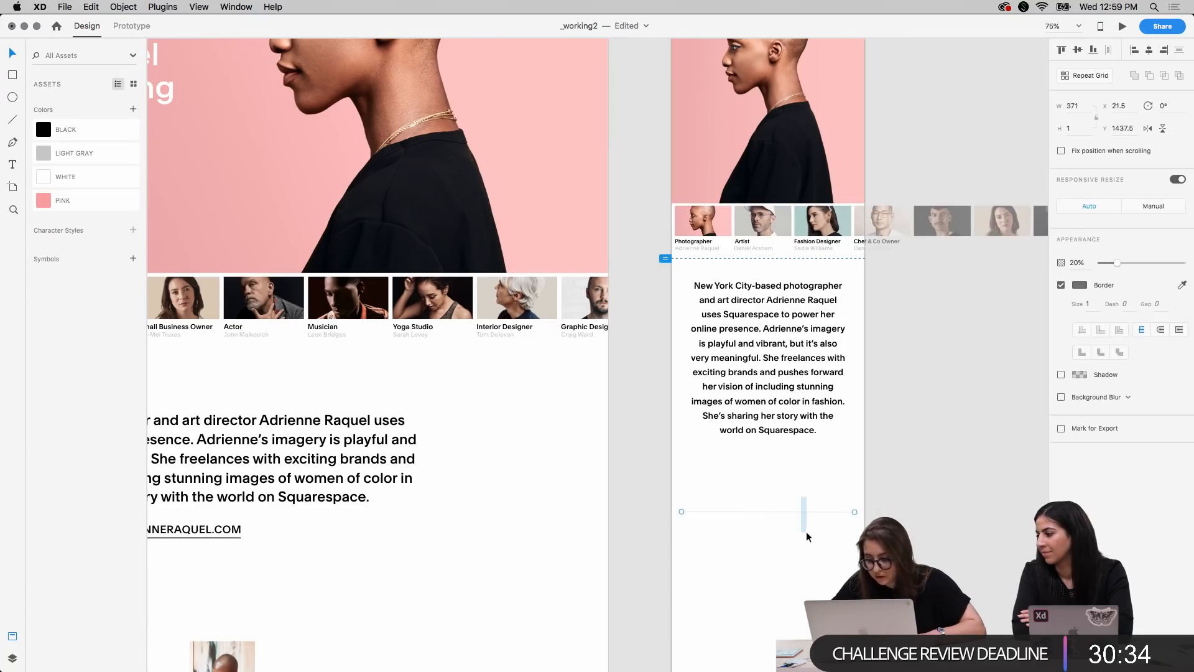
key("Delete")
Copy the website link text from the desktop artboard and place it beneath the mobile bio paragraph at Y 1312
scroll(768, 533, "down", 4)
scroll(769, 534, "left", 5)
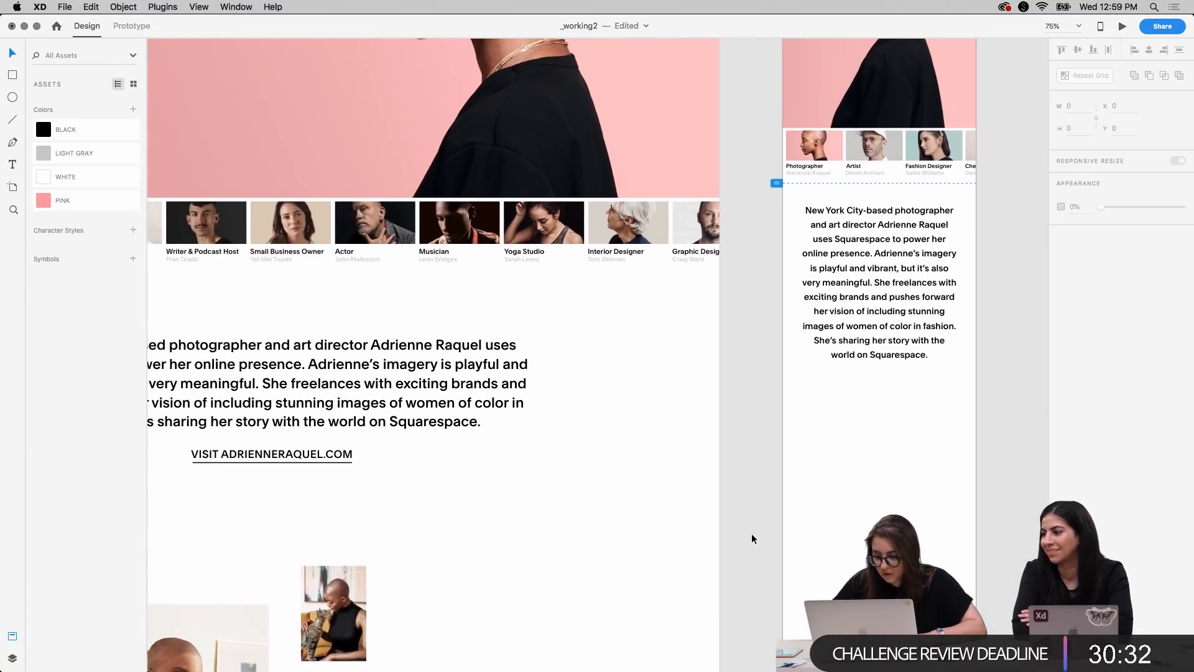
scroll(751, 533, "left", 3)
left_click(339, 452)
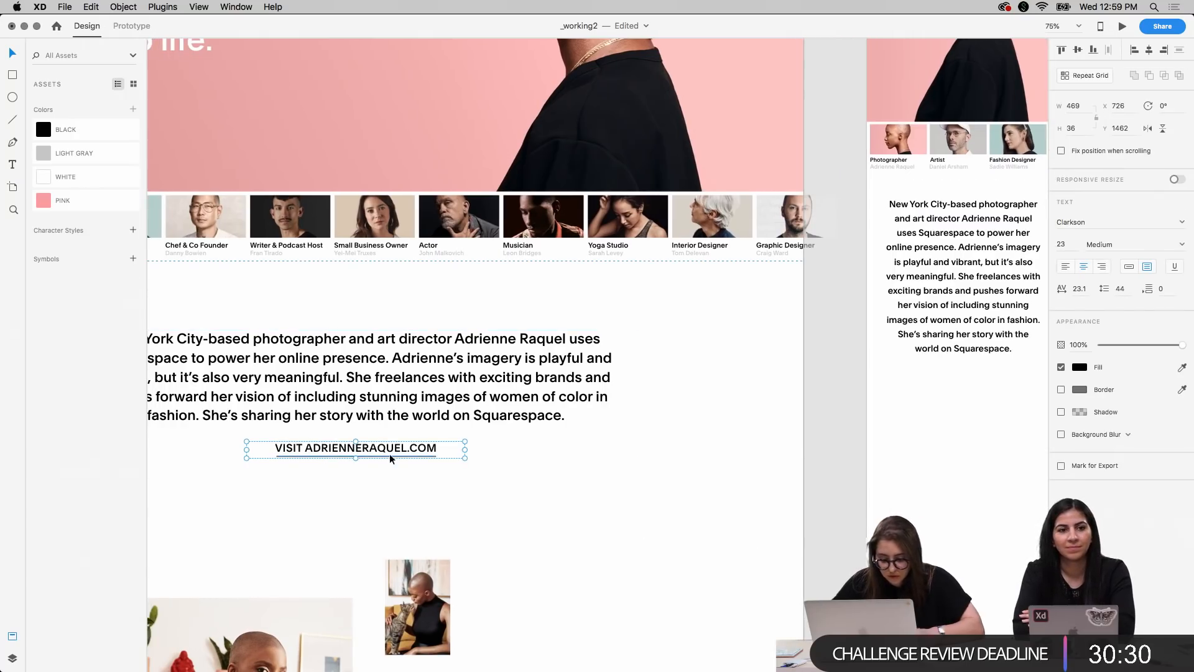
scroll(737, 528, "right", 10)
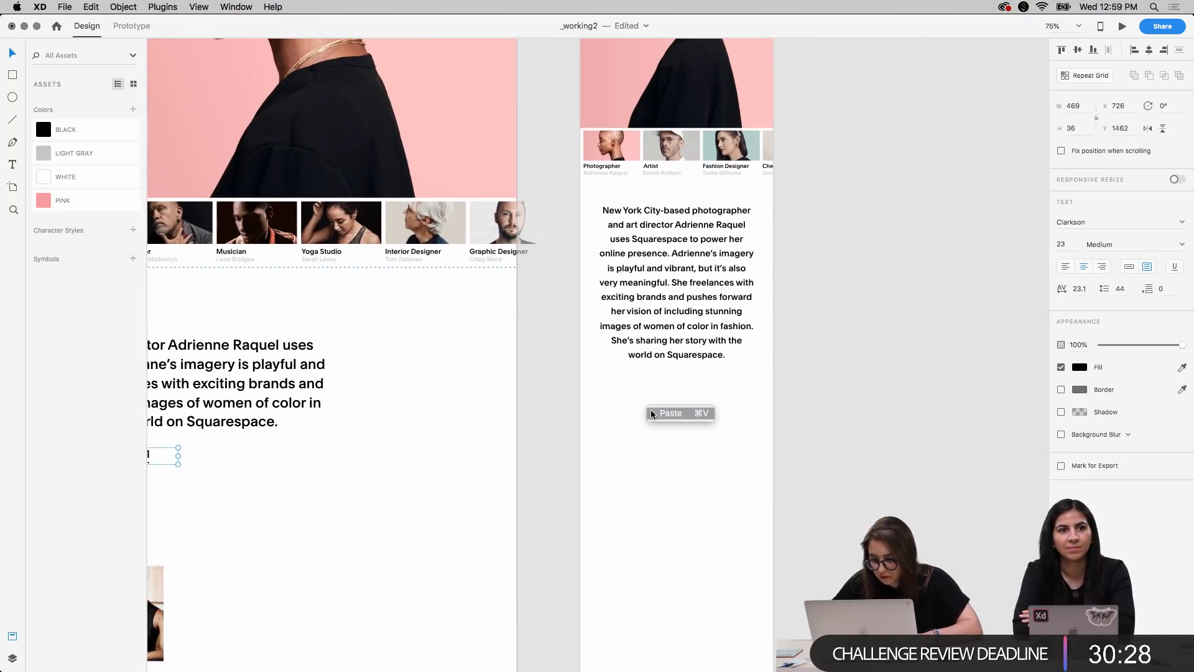
left_click(648, 407)
key("super+v")
left_click_drag(762, 353, 762, 385)
Set the mobile website link's font size to 13 and narrow its text box symmetrically to about 415
left_click(1062, 244)
type("13")
key("Return")
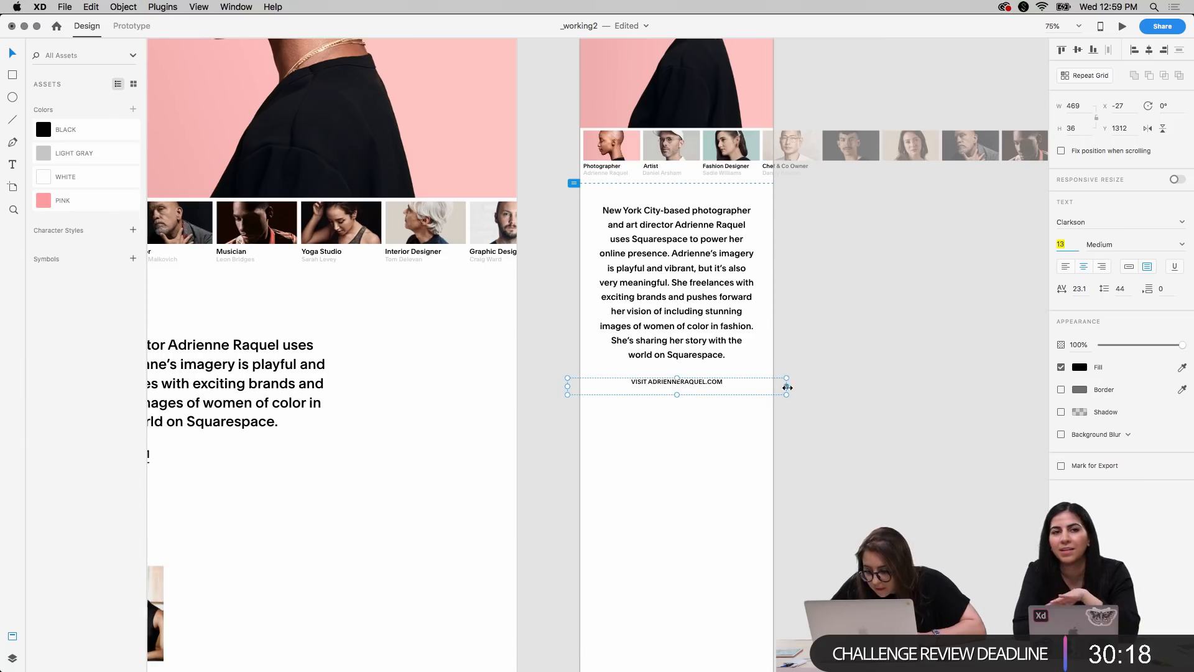
left_click_drag(788, 387, 775, 387)
left_click(811, 447)
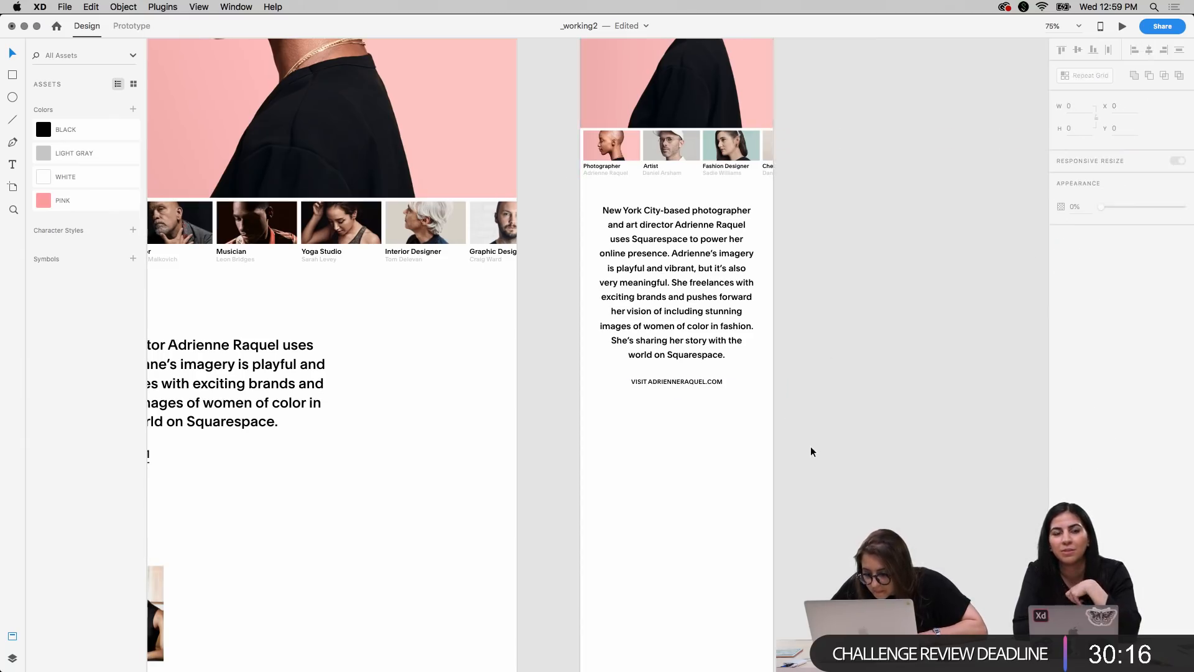
key("super+equal")
key("super+equal")
key("super+equal")
scroll(811, 447, "right", 3)
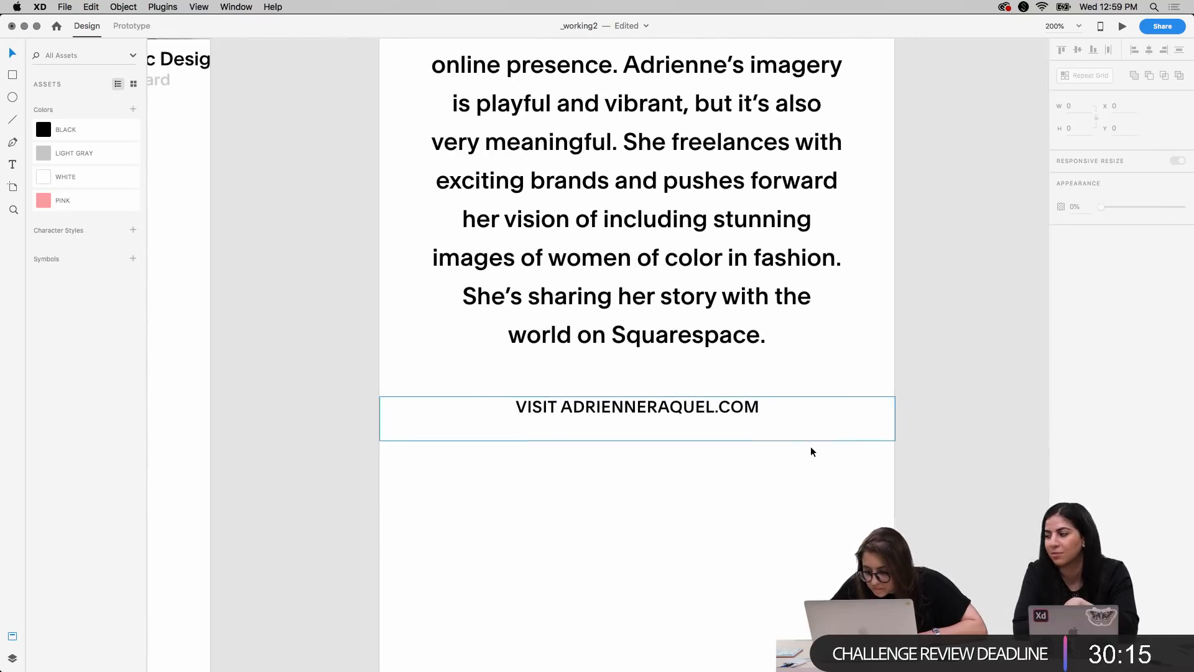
left_click(737, 417)
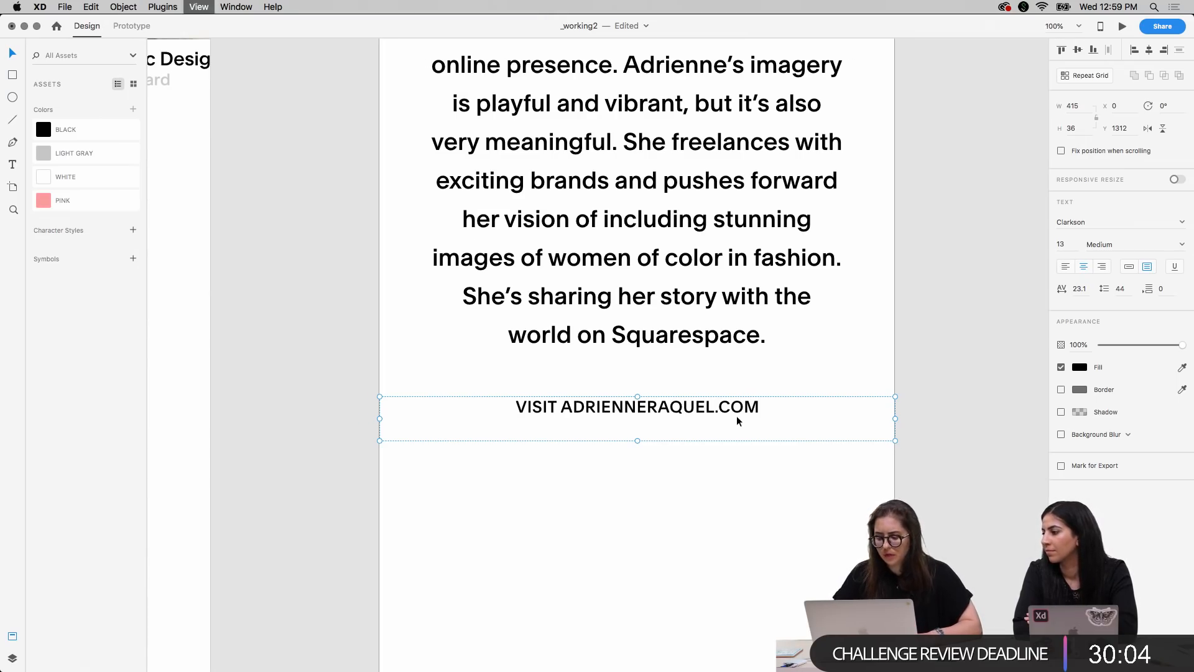
Review the export format options for the Photographer thumbnail on the desktop artboard, and cancel the export
key("super+minus")
key("super+minus")
scroll(736, 415, "left", 10)
scroll(736, 416, "up", 2)
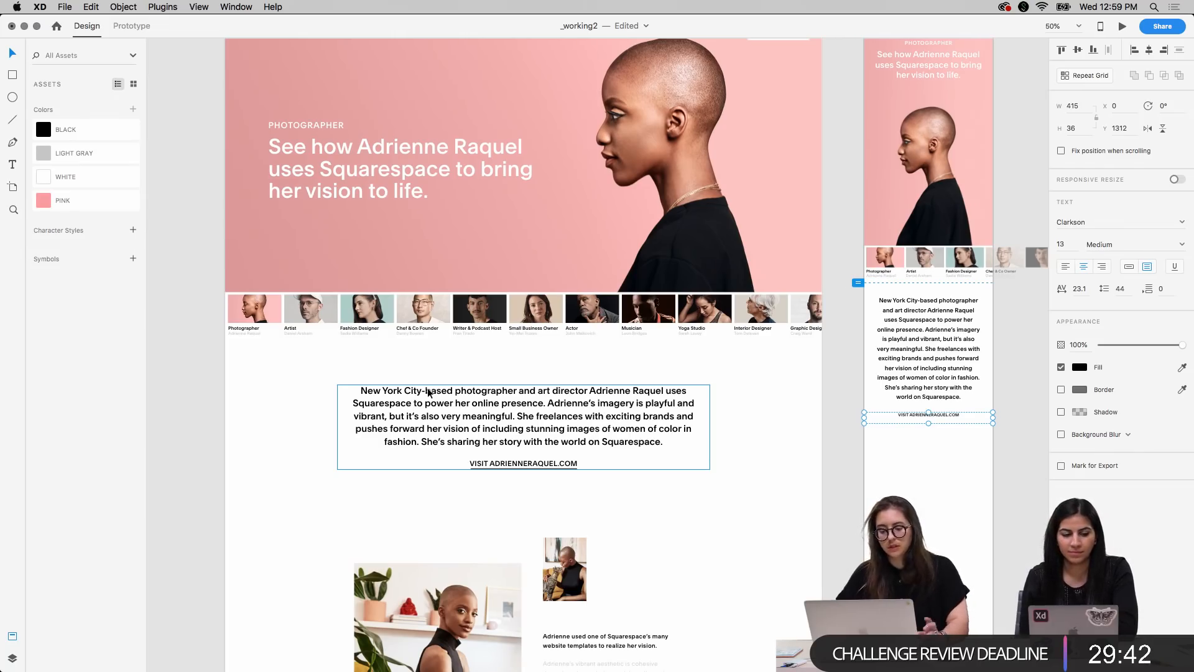
double_click(254, 315)
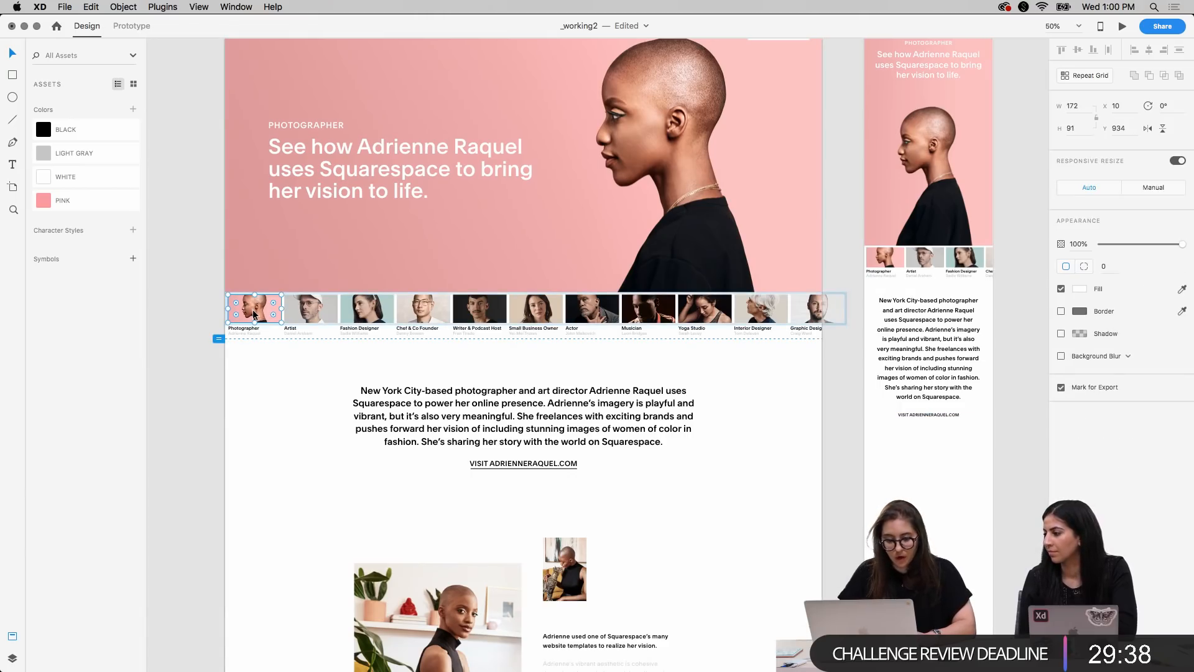
key("super+e")
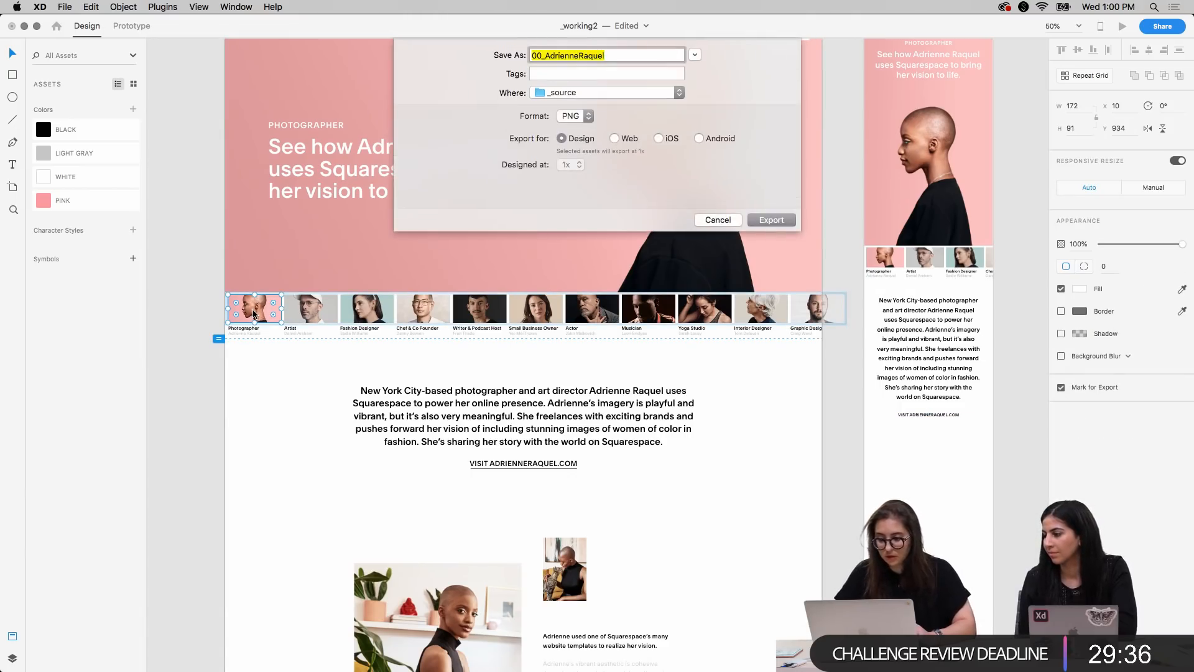
left_click(568, 118)
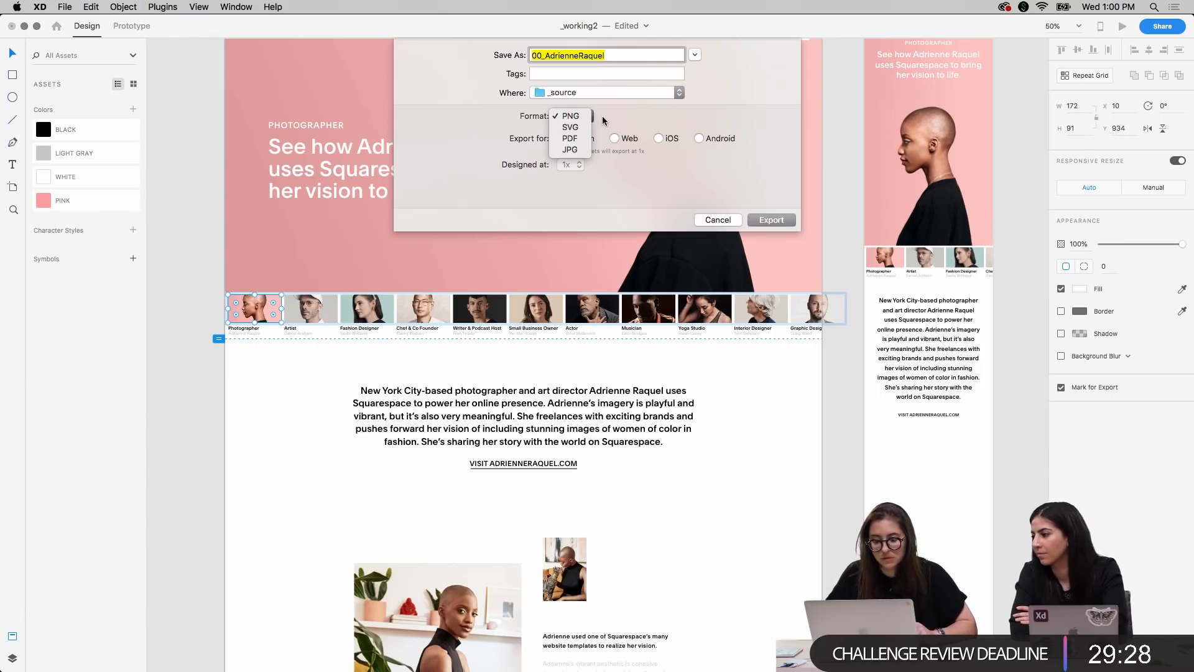
left_click(719, 223)
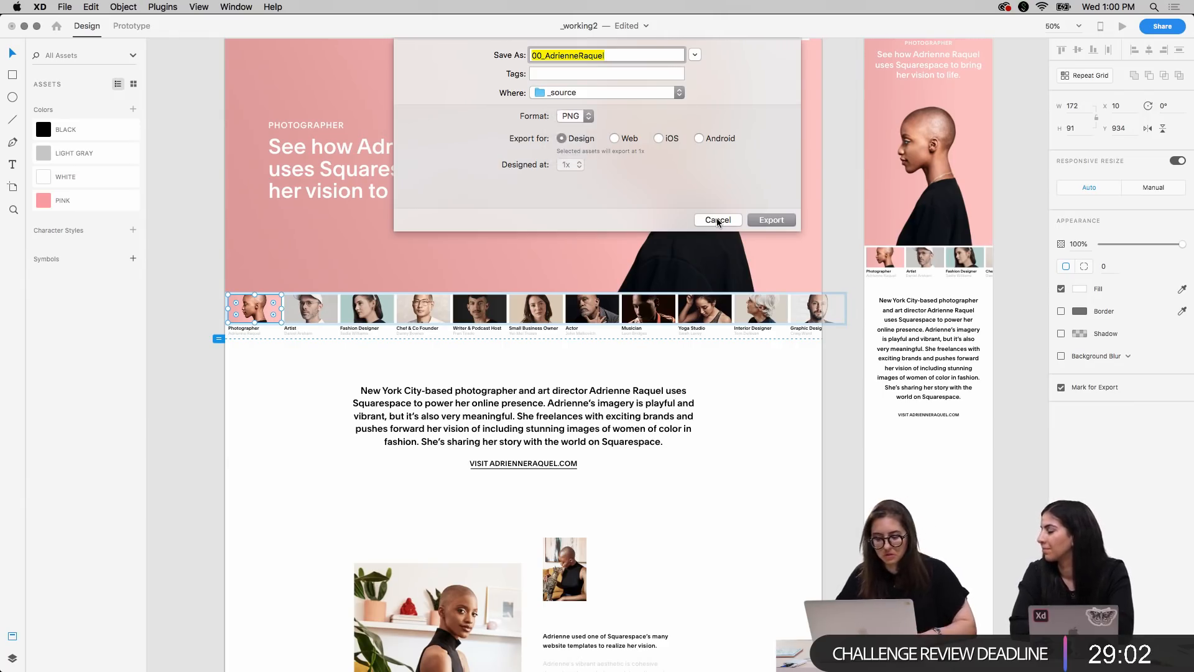
left_click(718, 222)
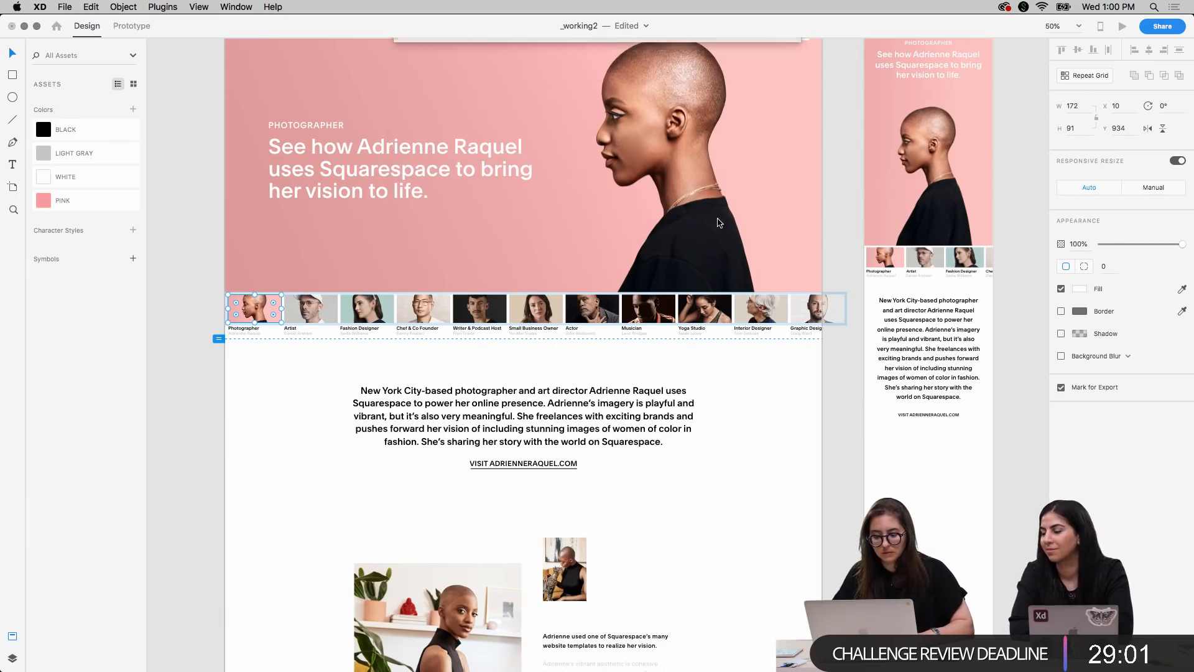
Draw a horizontal line about 195 wide directly beneath the mobile website link as its underline
left_click(835, 274)
scroll(864, 267, "up", 5)
scroll(864, 268, "right", 4)
scroll(864, 271, "right", 5)
scroll(864, 271, "down", 8)
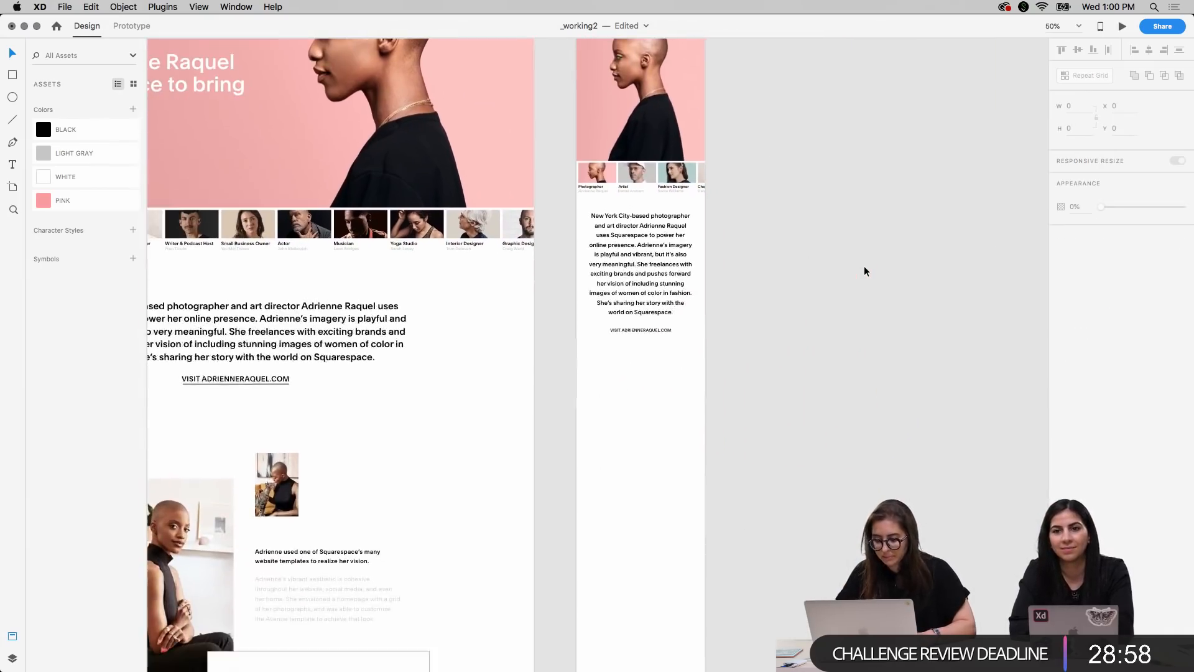
key("super+plus")
scroll(864, 267, "up", 5)
scroll(864, 267, "right", 2)
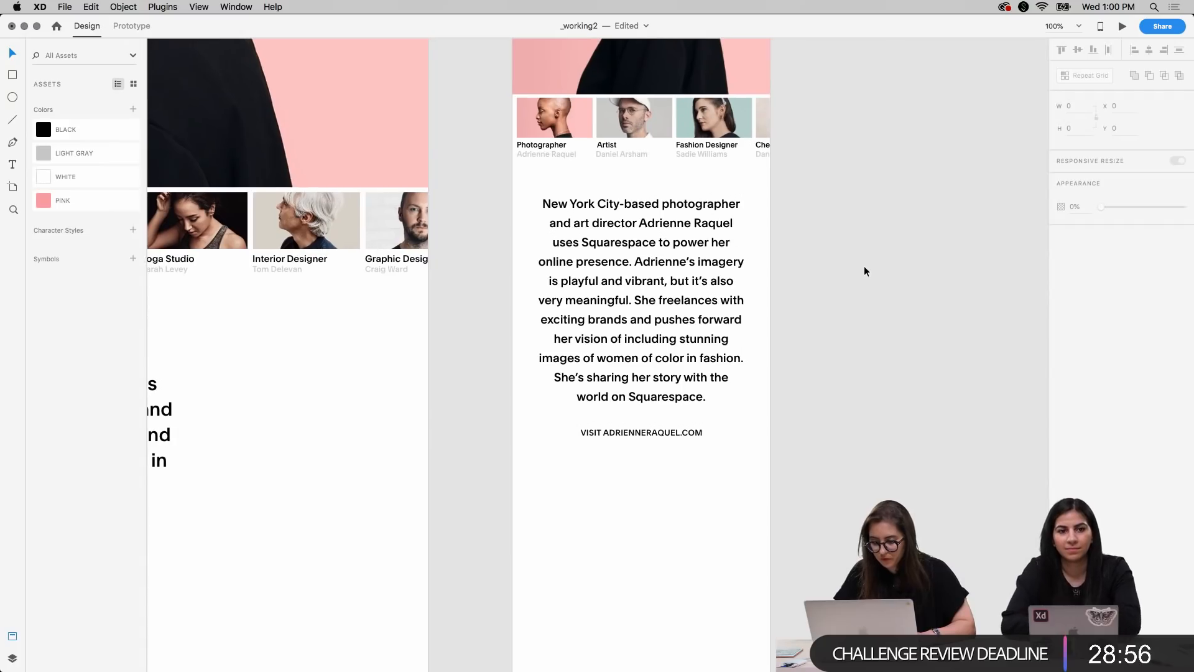
scroll(864, 267, "left", 9)
scroll(864, 267, "down", 2)
scroll(864, 268, "right", 6)
scroll(864, 268, "right", 3)
key("super+plus")
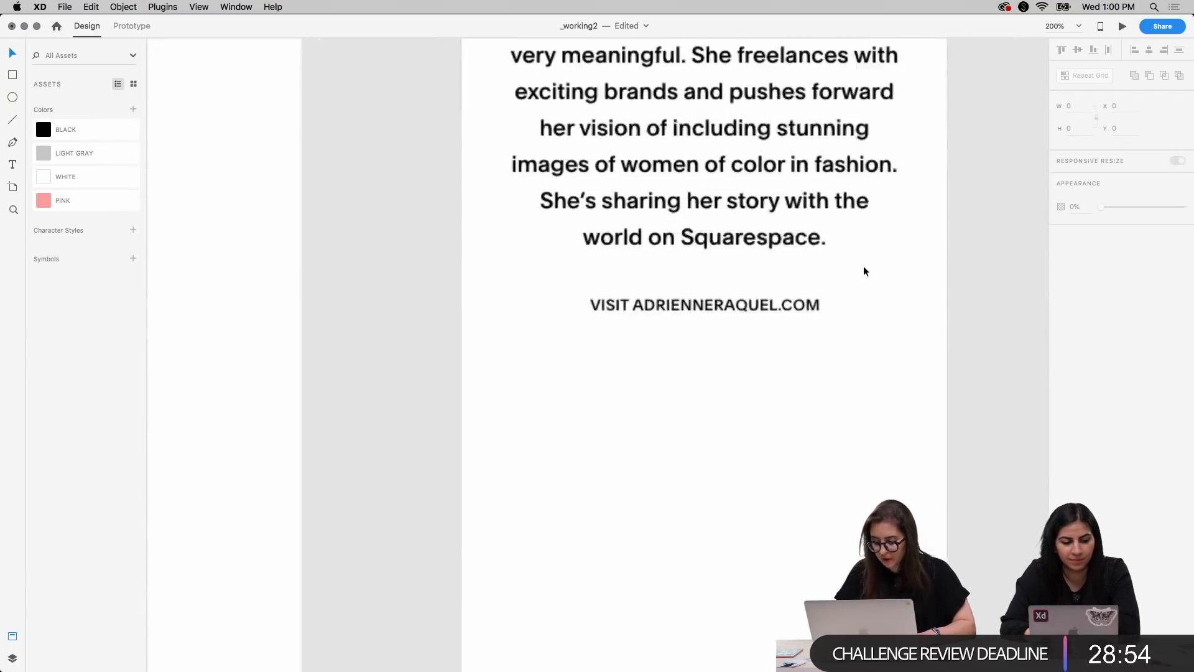
scroll(863, 269, "right", 3)
scroll(863, 270, "down", 1)
left_click(697, 272)
key("l")
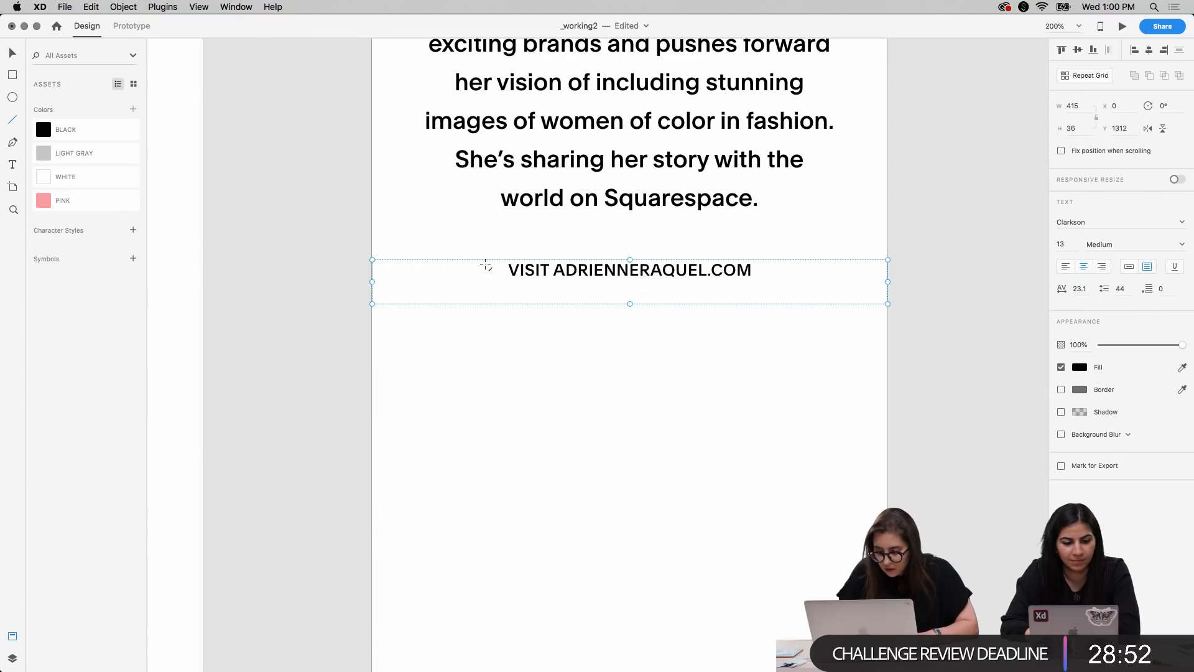
left_click_drag(509, 282, 752, 283)
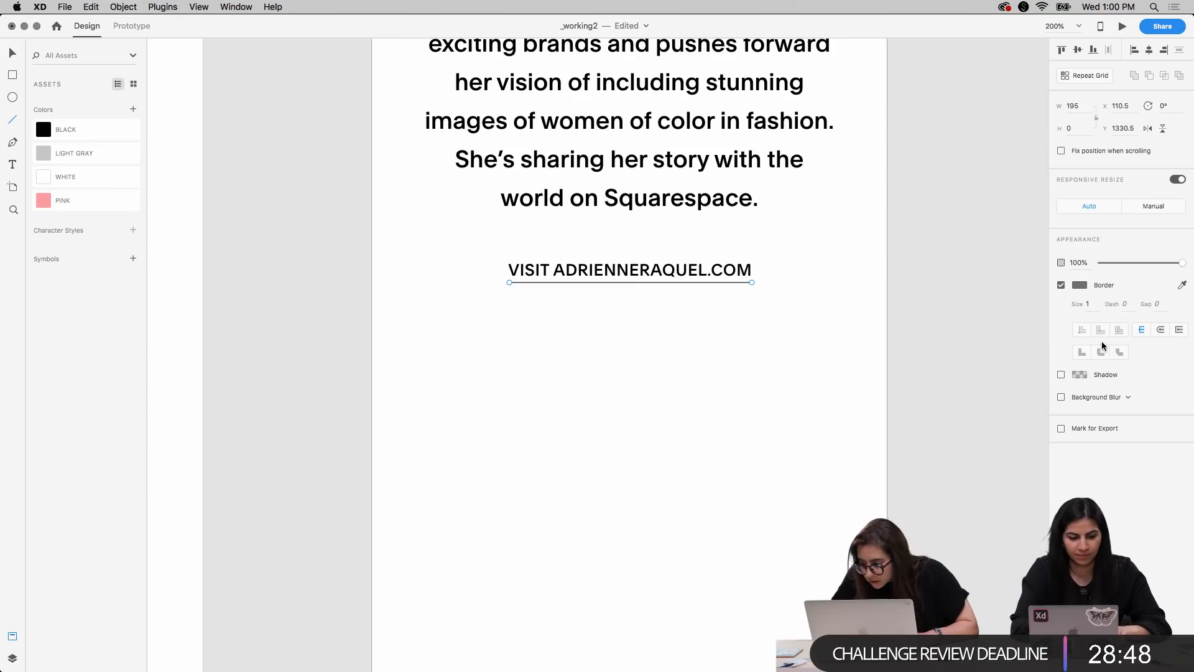
Change the border colour of the mobile link's underline to black
left_click(1074, 285)
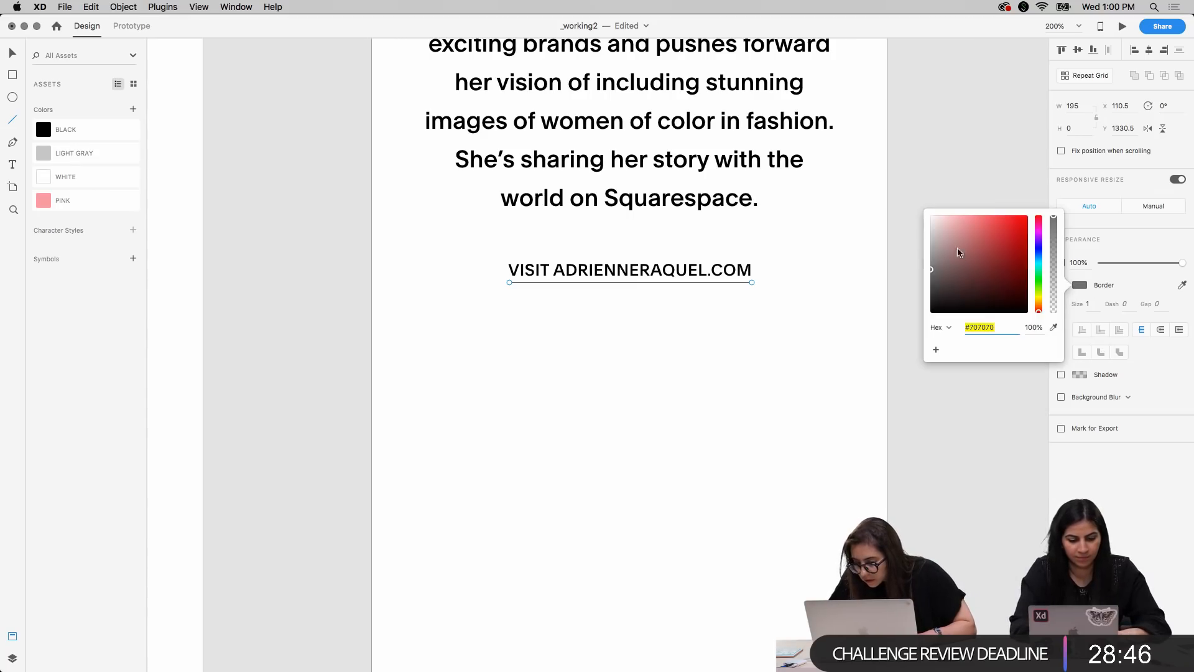
left_click_drag(950, 290, 864, 390)
left_click(932, 149)
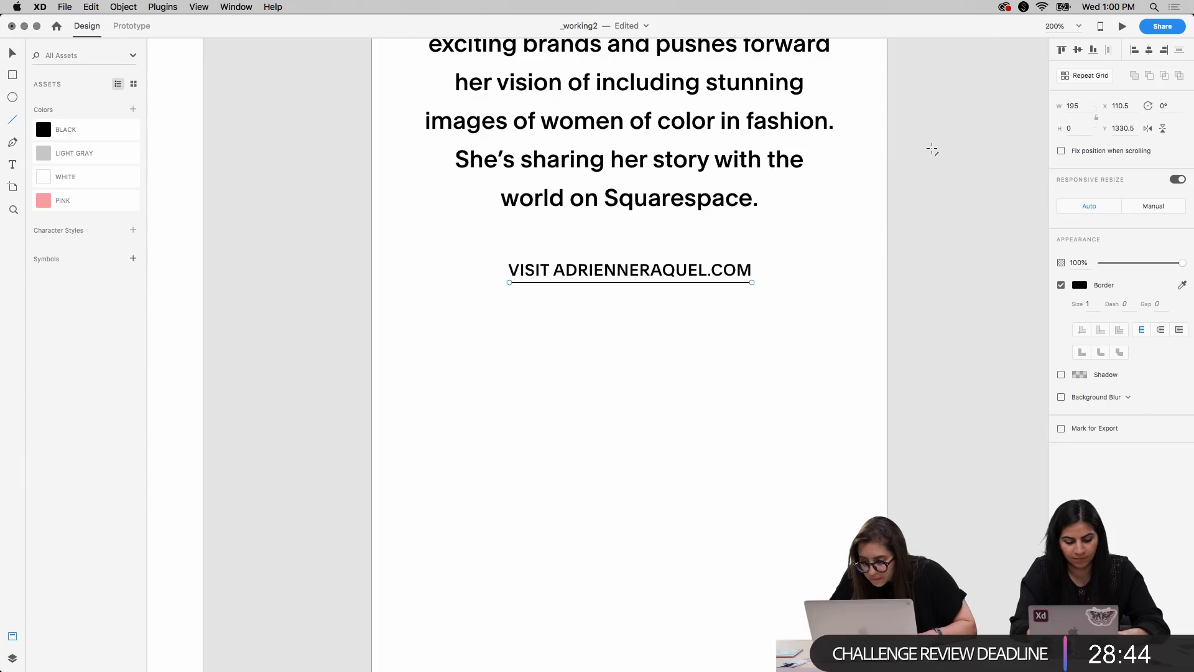
key("v")
left_click(947, 242)
scroll(946, 243, "up", 5)
key("super+minus")
key("super+minus")
key("super+minus")
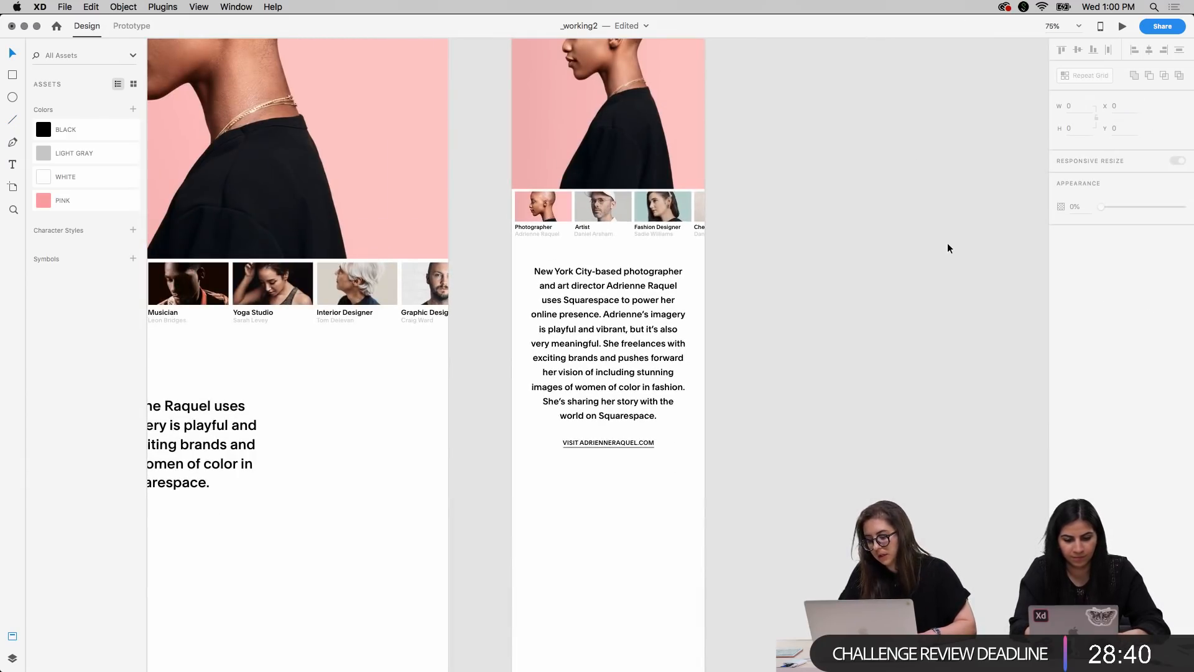
key("super+equal")
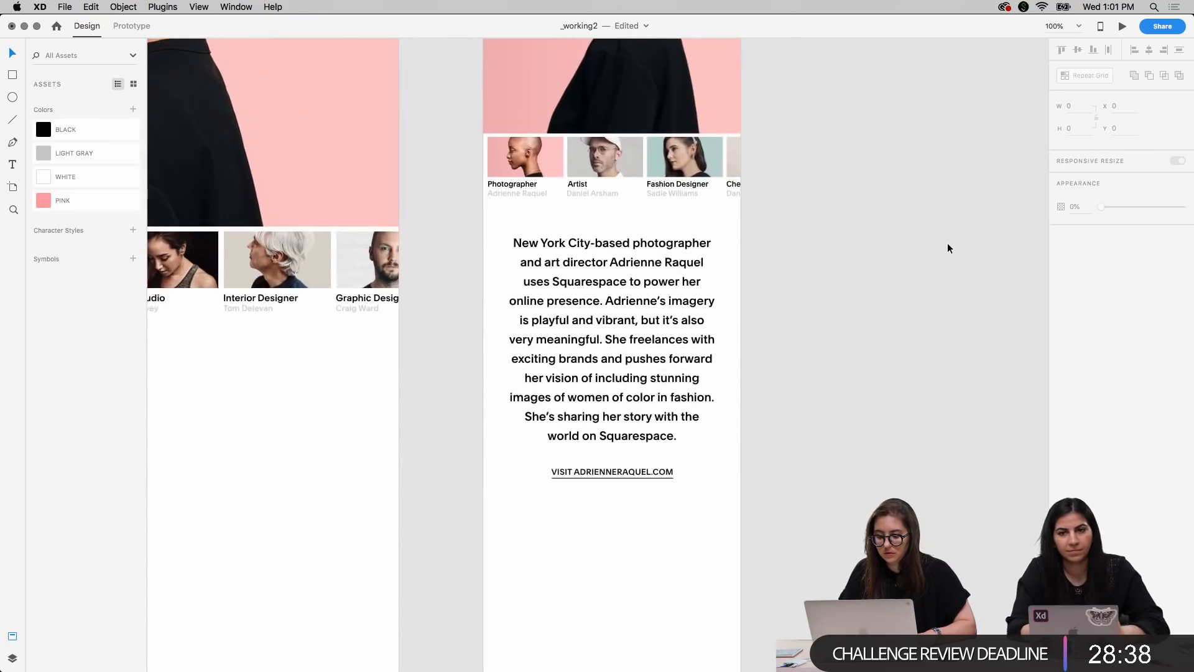
key("super+minus")
Copy the small portrait photo from the desktop photo section onto the mobile artboard
scroll(510, 416, "down", 10)
scroll(510, 416, "left", 8)
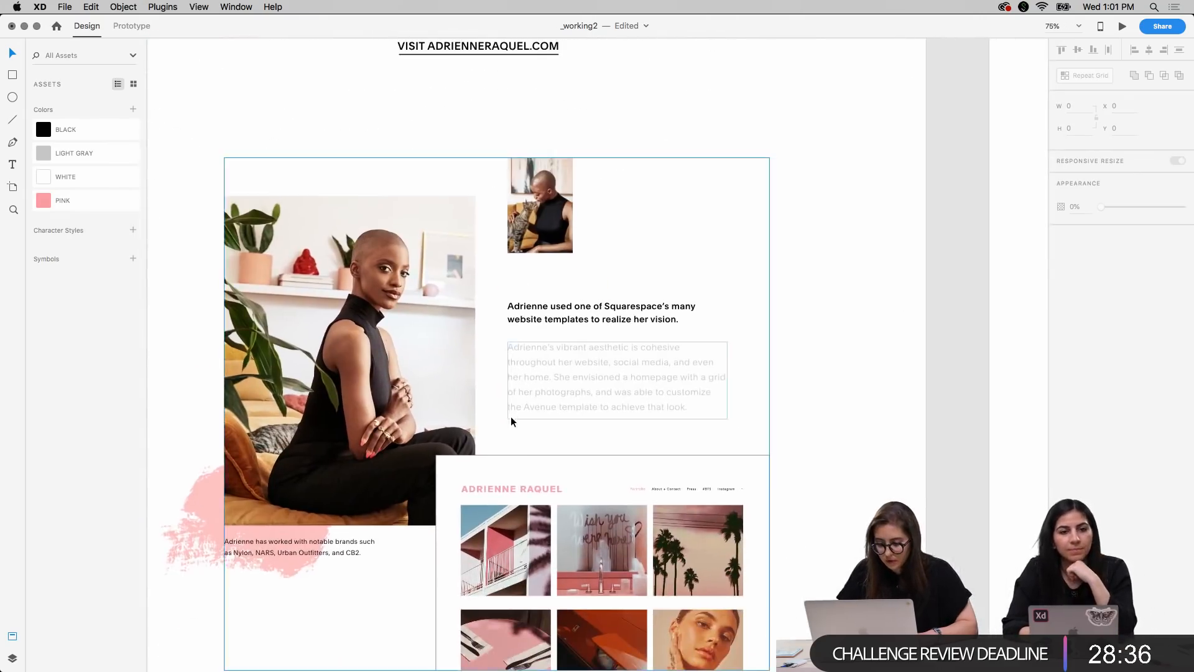
key("super+minus")
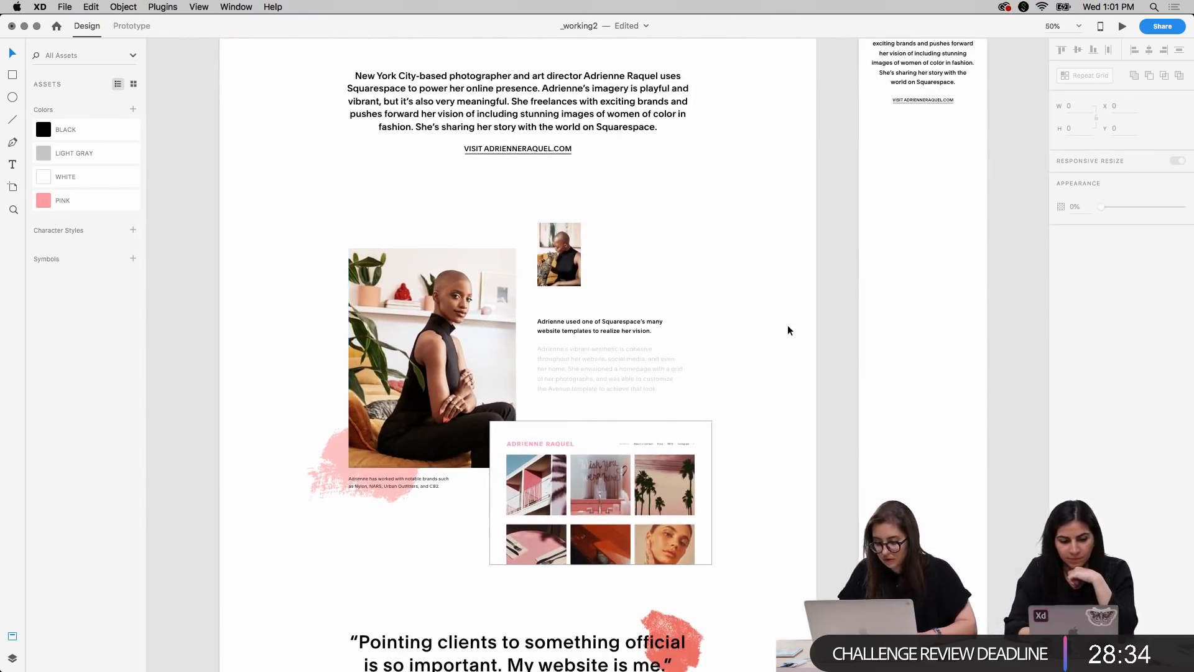
scroll(787, 330, "down", 2)
scroll(788, 330, "right", 2)
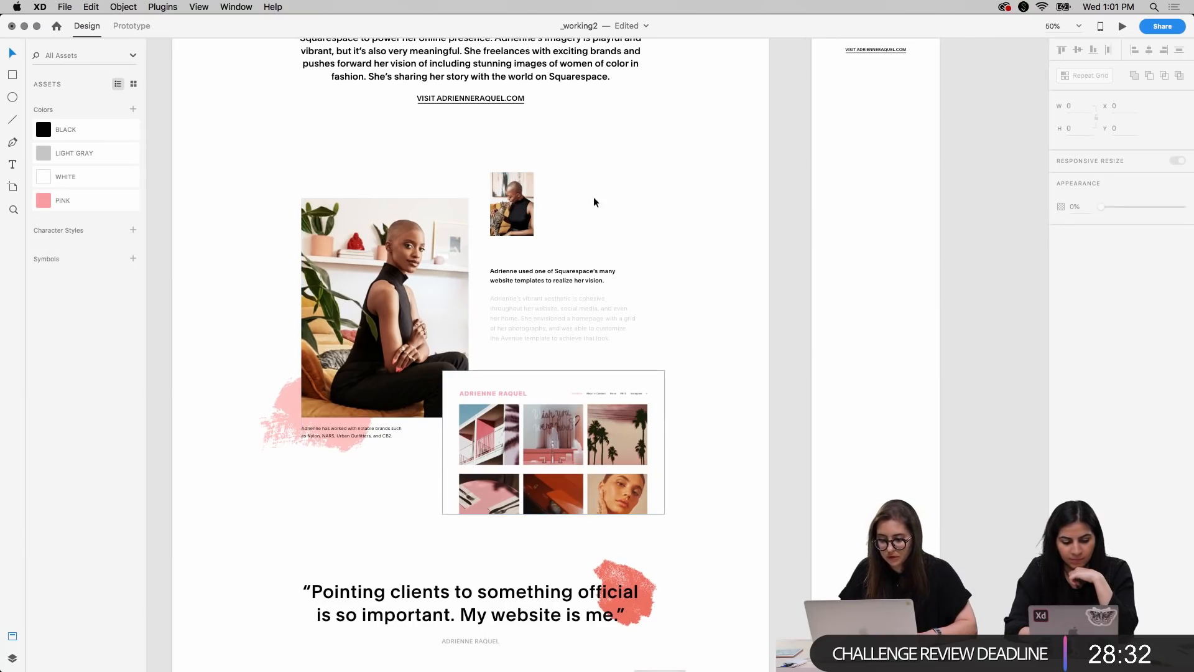
scroll(515, 209, "up", 2)
scroll(515, 209, "left", 1)
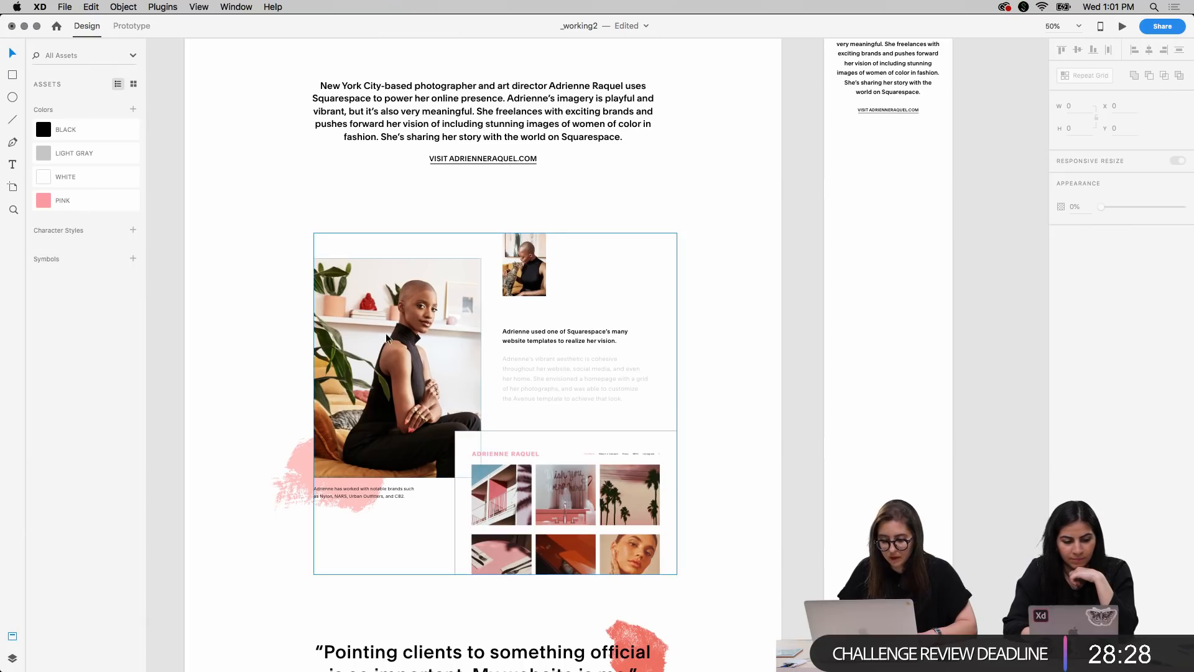
double_click(530, 264)
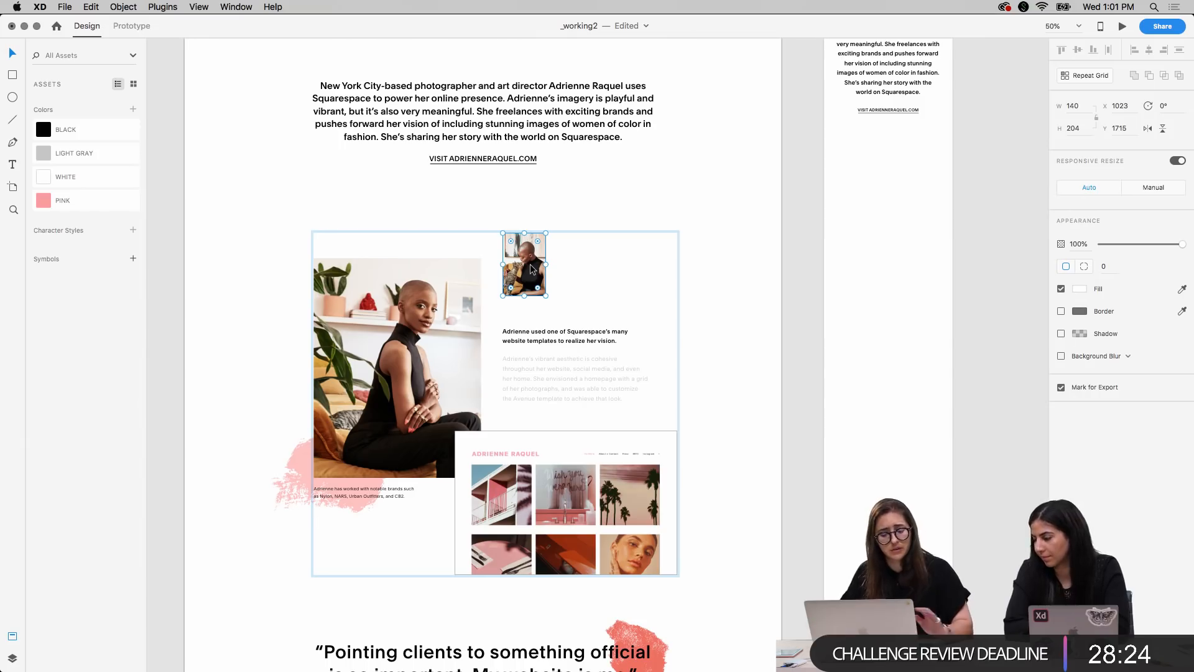
left_click(915, 188)
scroll(925, 186, "right", 3)
scroll(924, 187, "up", 1)
scroll(924, 186, "right", 1)
scroll(924, 186, "up", 1)
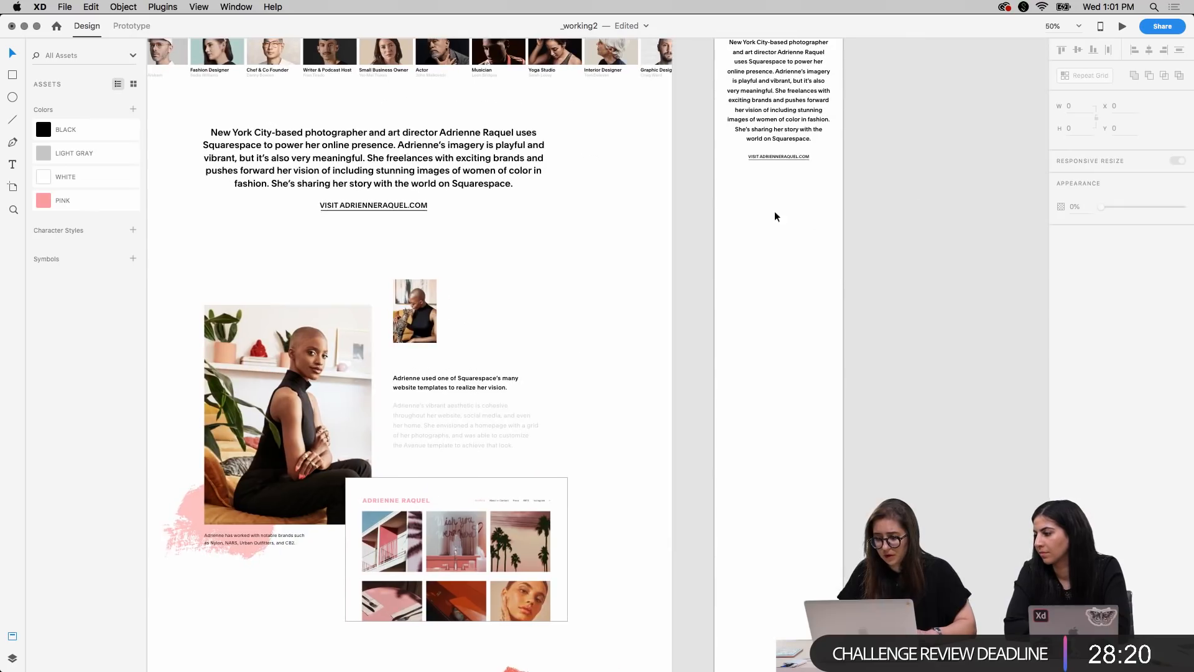
right_click(773, 208)
left_click(785, 216)
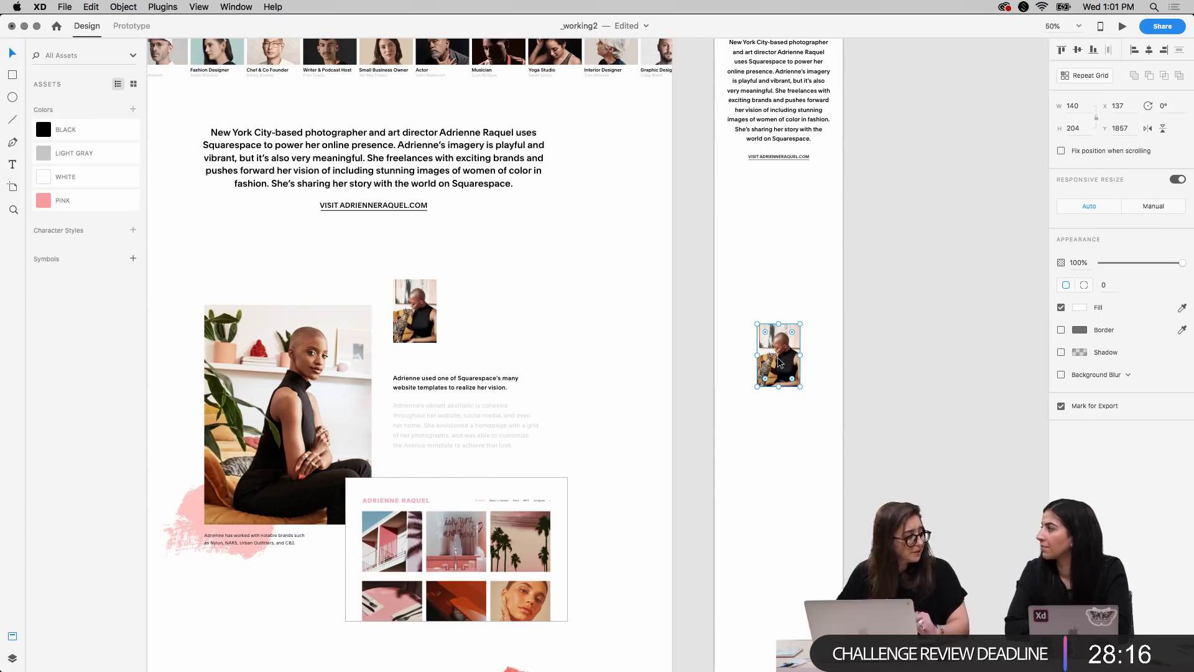
Place the small mobile portrait in the second layout column below the website link at X 217, and shrink it proportionally
left_click_drag(777, 357, 790, 236)
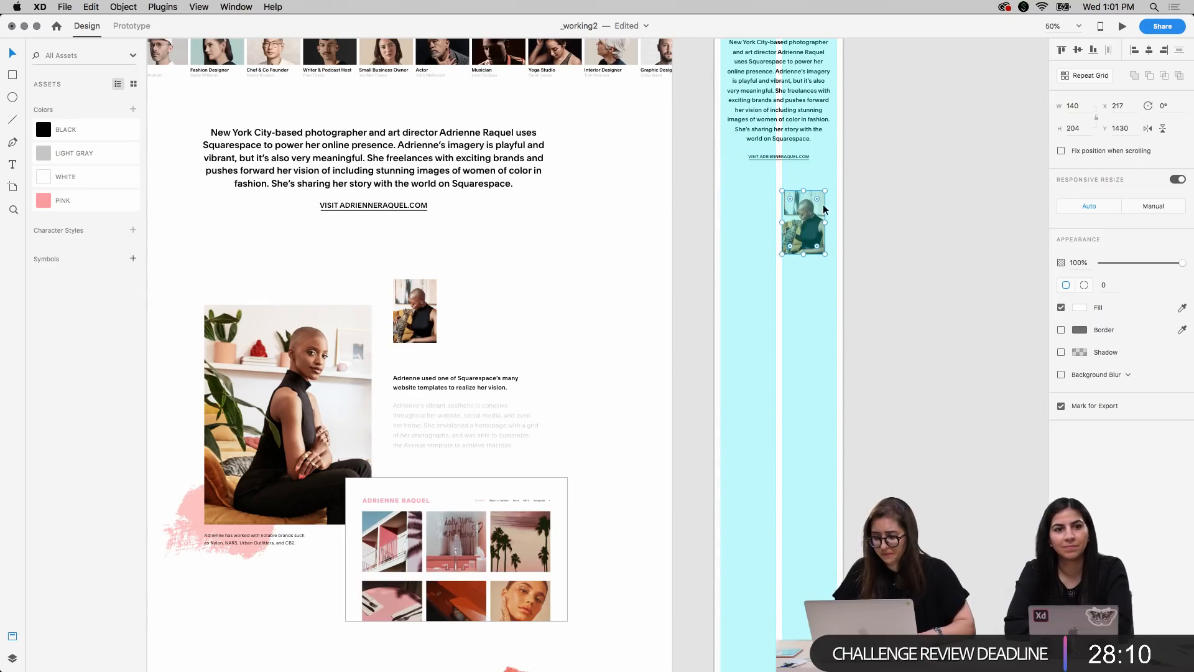
left_click_drag(825, 191, 815, 195)
key("shift+Up")
key("shift+Up")
key("Down")
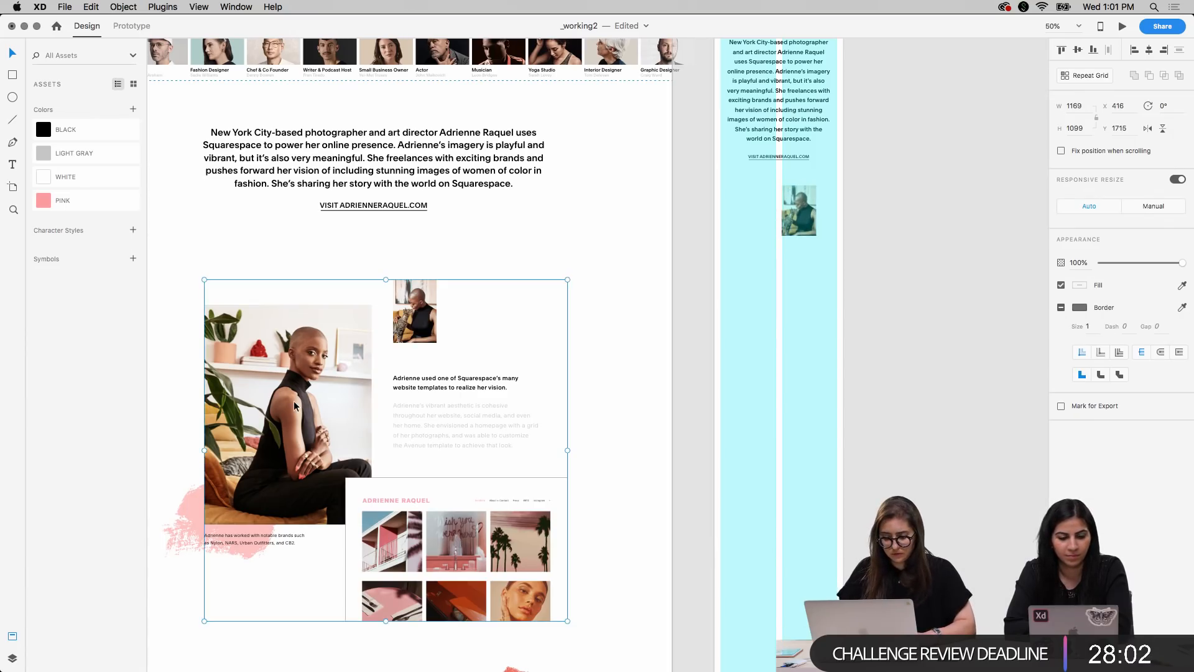
left_click(294, 401)
scroll(816, 351, "right", 4)
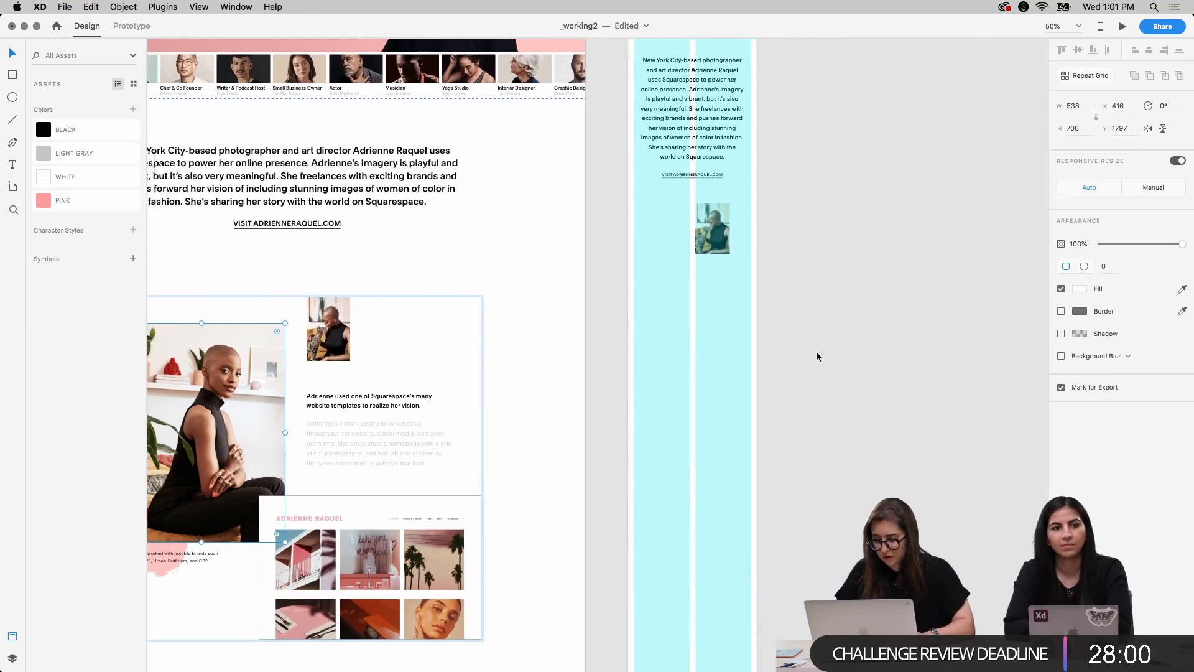
right_click(626, 330)
left_click(633, 337)
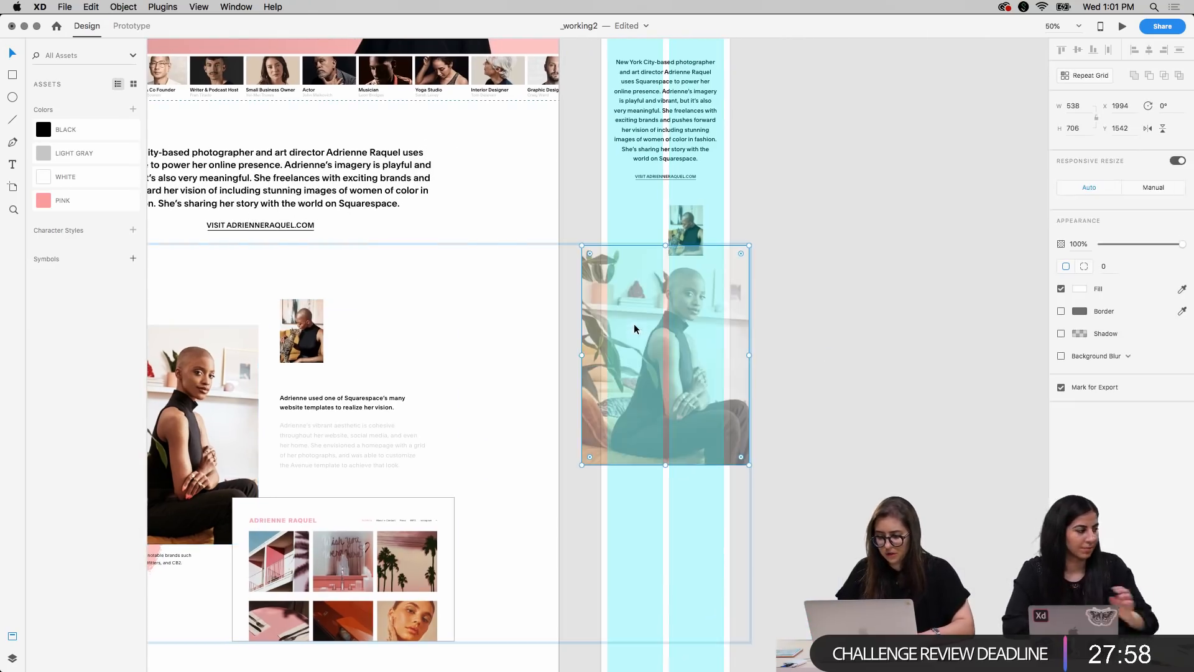
key("Delete")
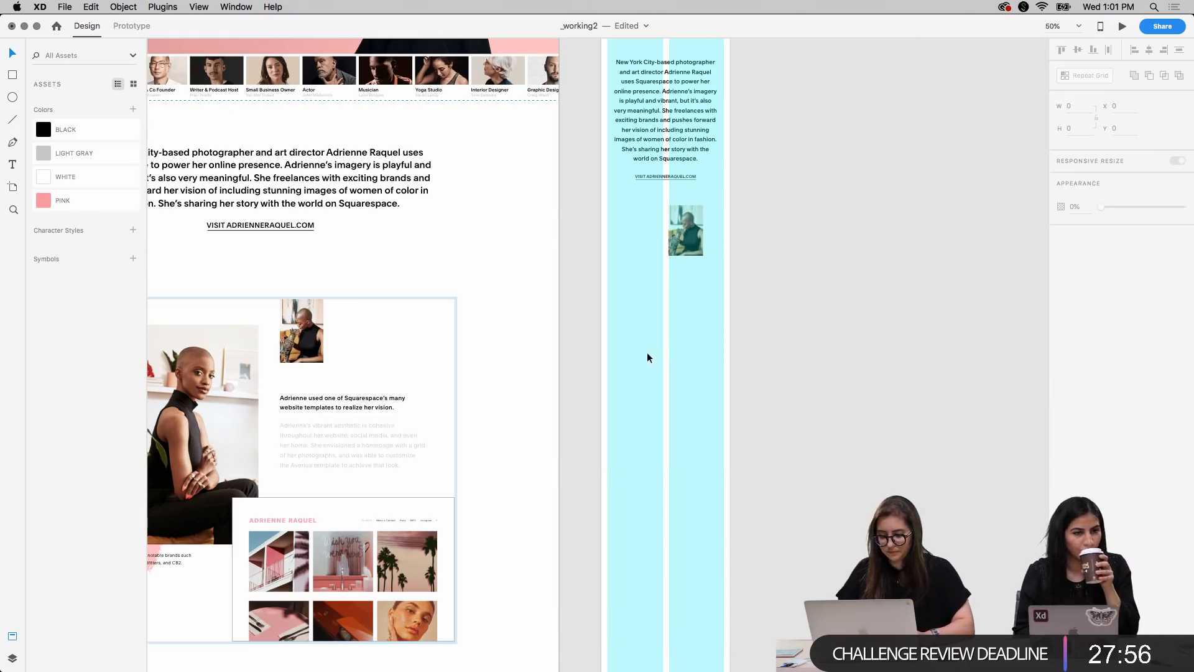
Ungroup the desktop photo section and copy its large portrait photo onto the mobile artboard
left_click(208, 394)
key("super+shift+g")
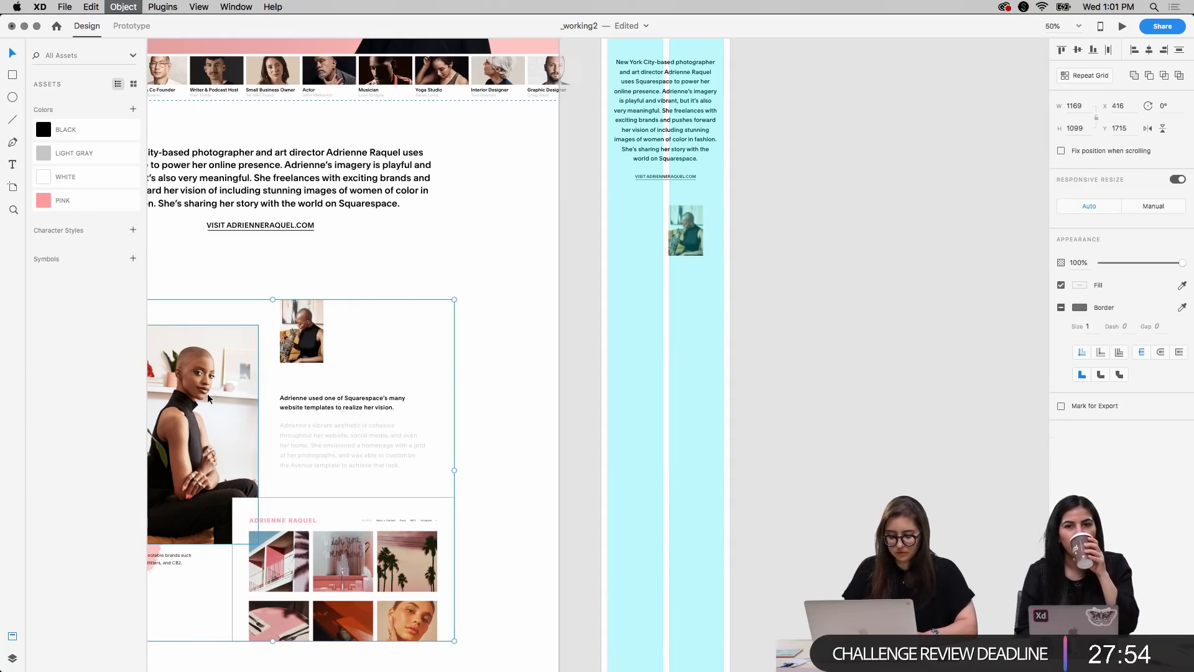
left_click(218, 423)
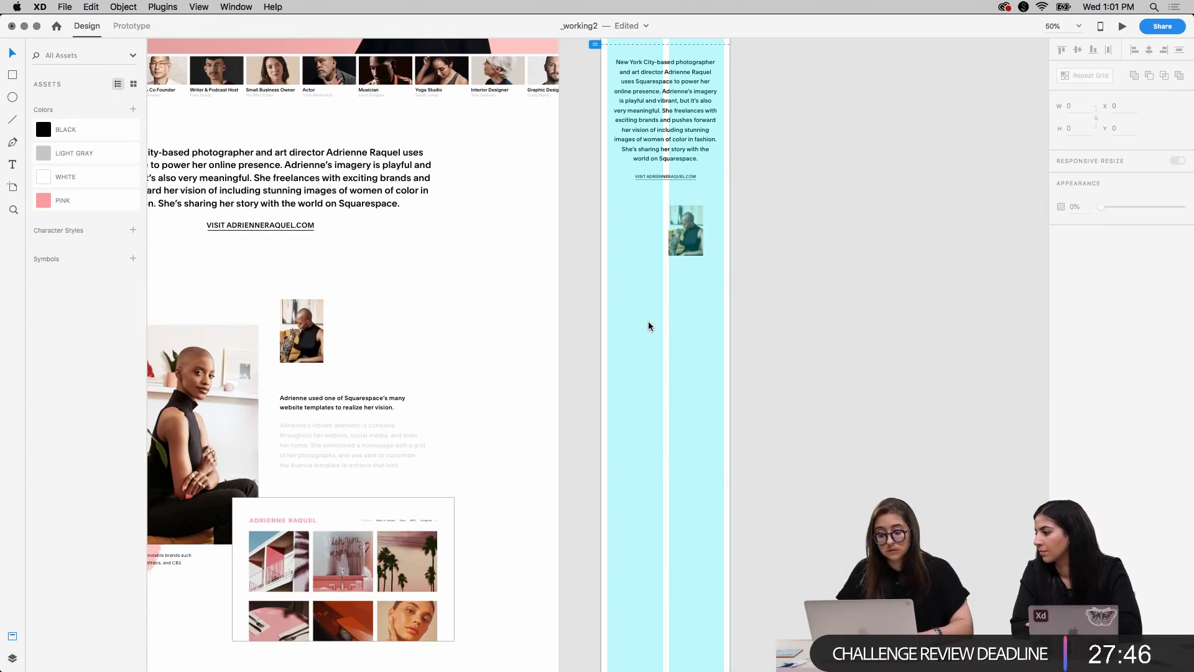
key("super+v")
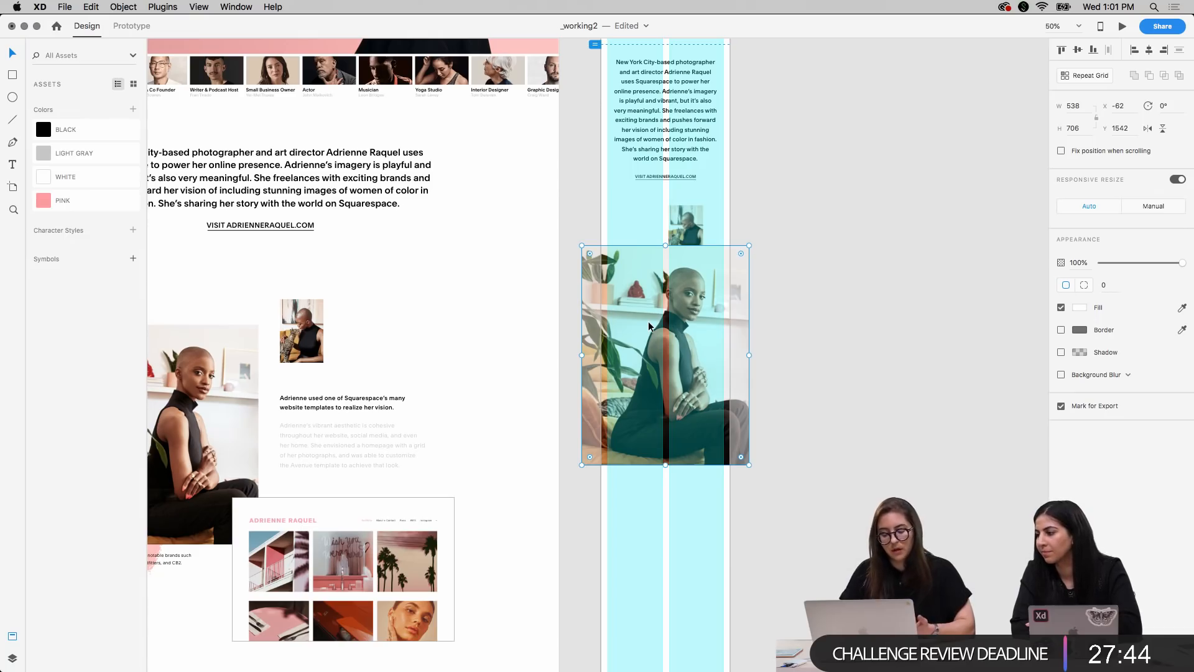
Scale the large mobile portrait to 373 by 489 across both layout columns at X 20, below the small portrait
left_click_drag(751, 244, 683, 332)
left_click_drag(631, 393, 661, 340)
key("super+=")
scroll(661, 340, "right", 3)
scroll(661, 344, "right", 2)
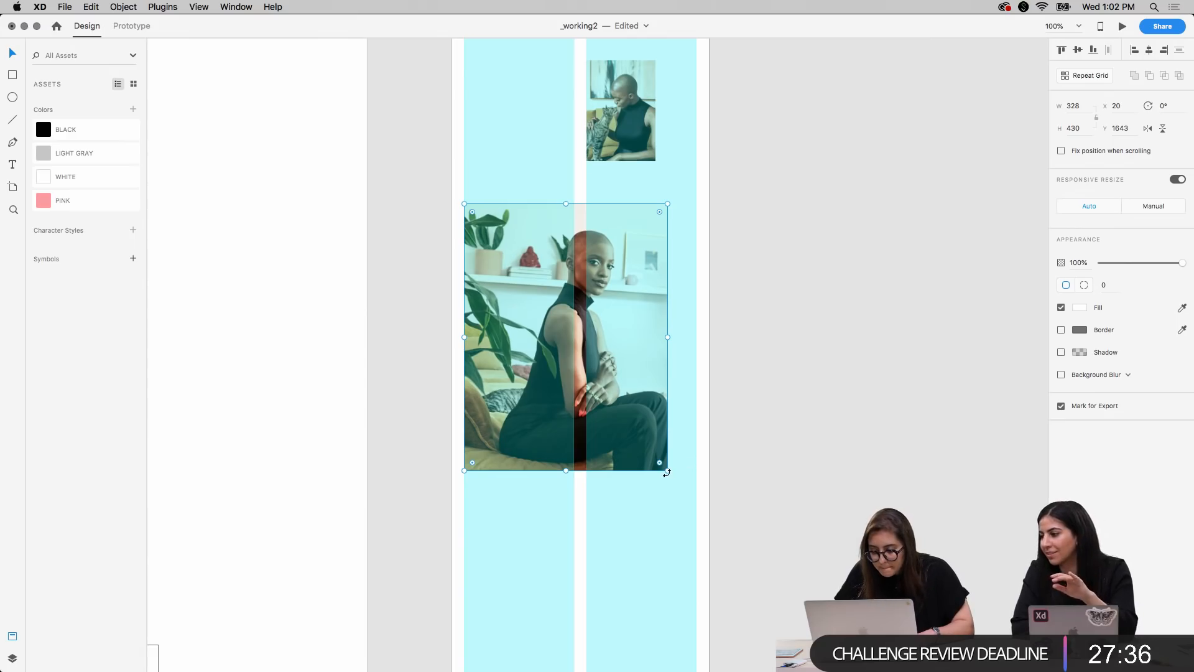
left_click_drag(668, 470, 695, 508)
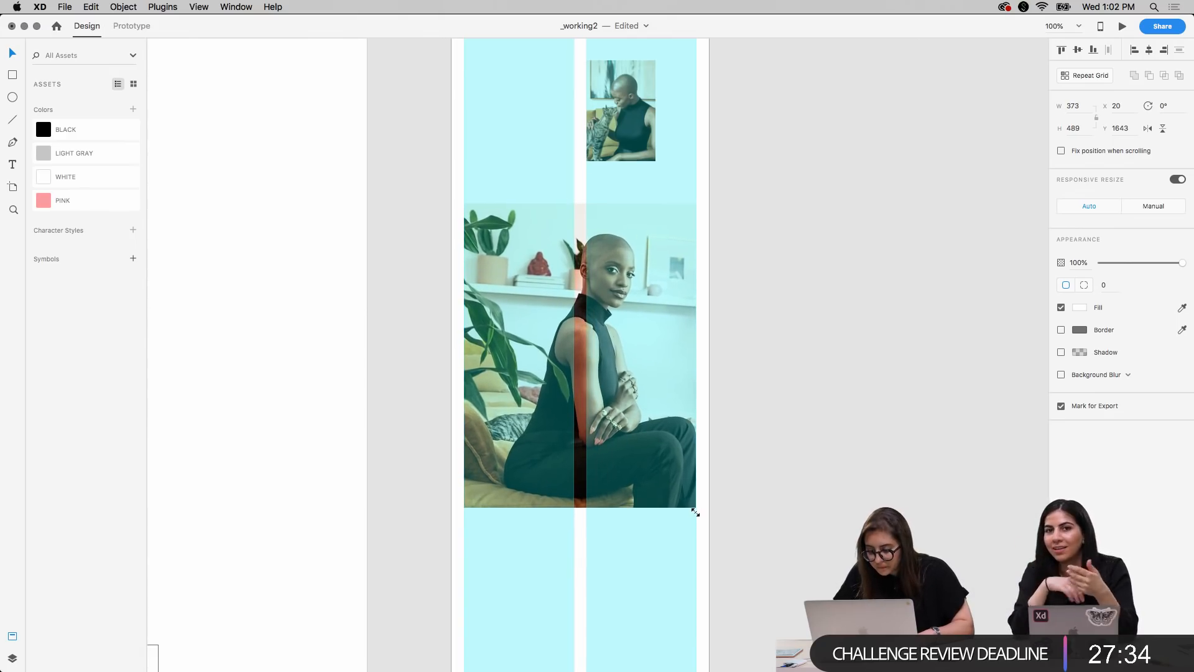
Move the large mobile portrait up to Y 1603, and preview the arrangement with the layout grid hidden
key("shift+Up")
key("shift+Up")
key("shift+Up")
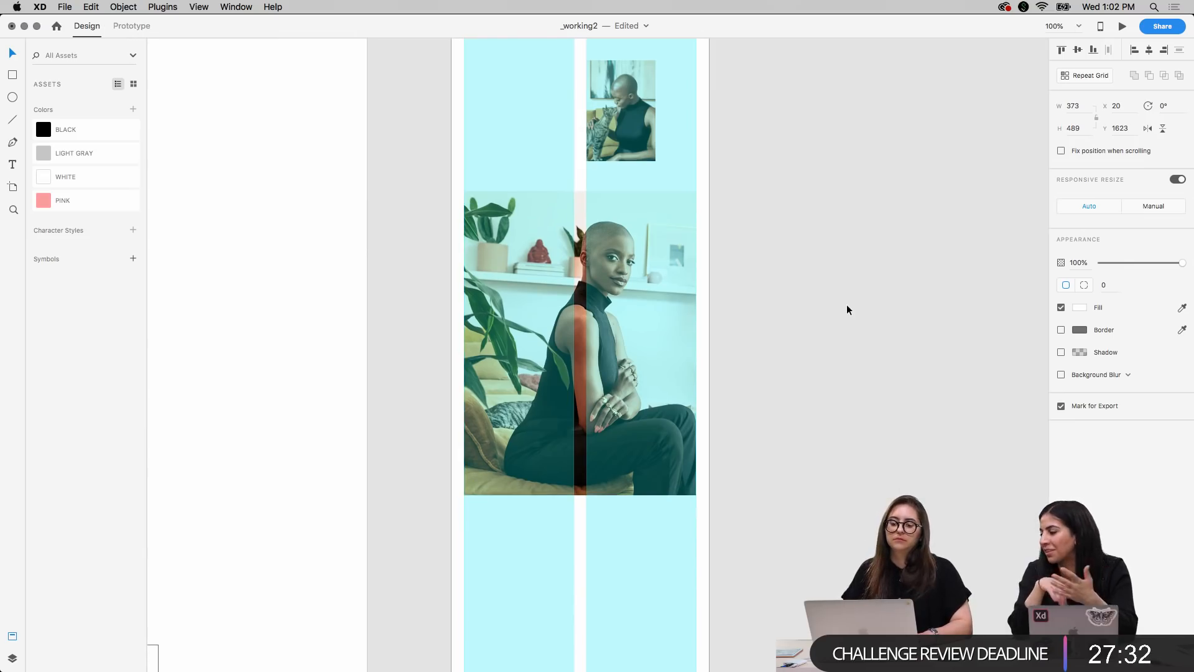
key("shift+Up")
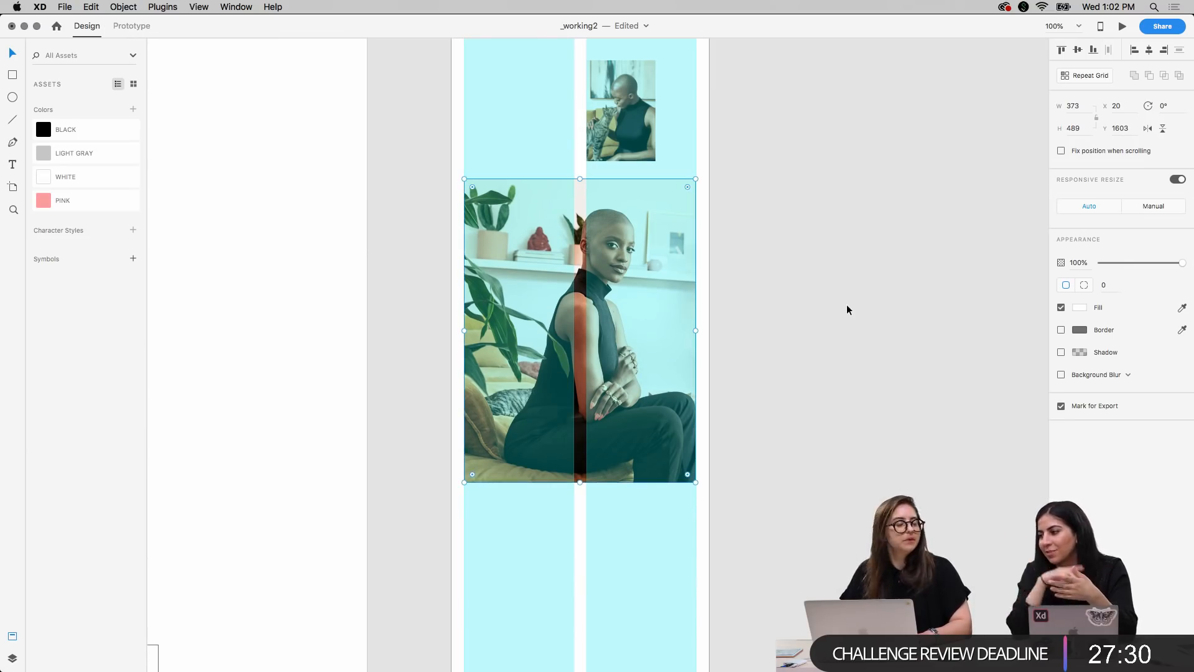
key("super+minus")
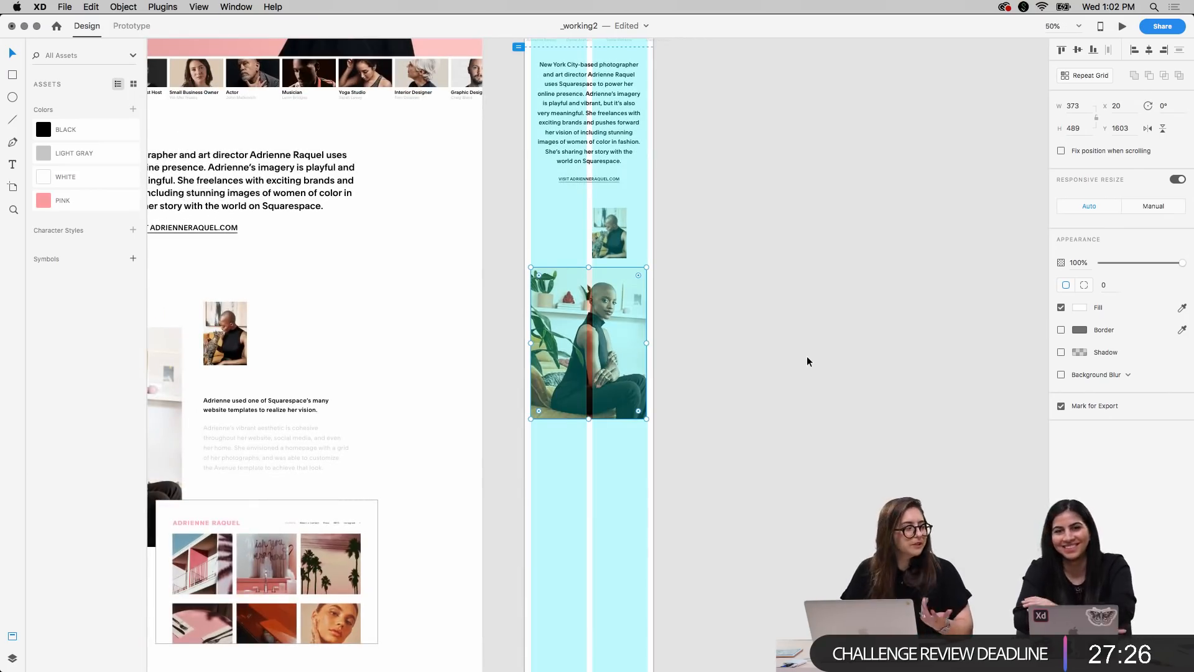
key("super+equal")
key("super+shift+apostrophe")
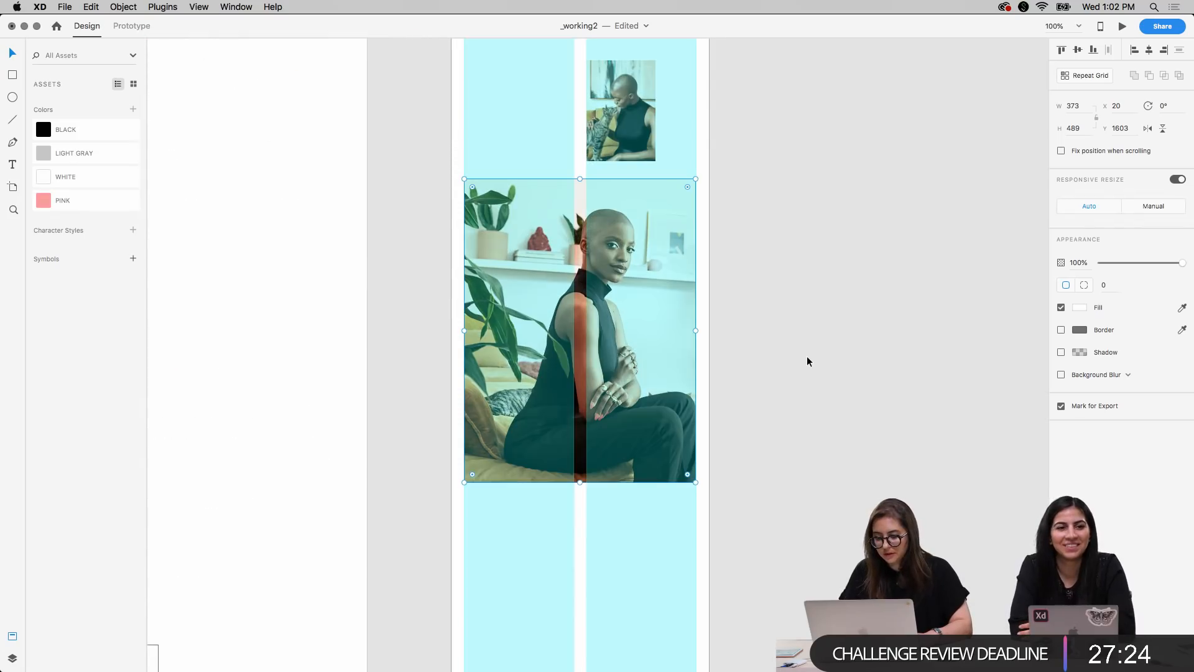
key("super+minus")
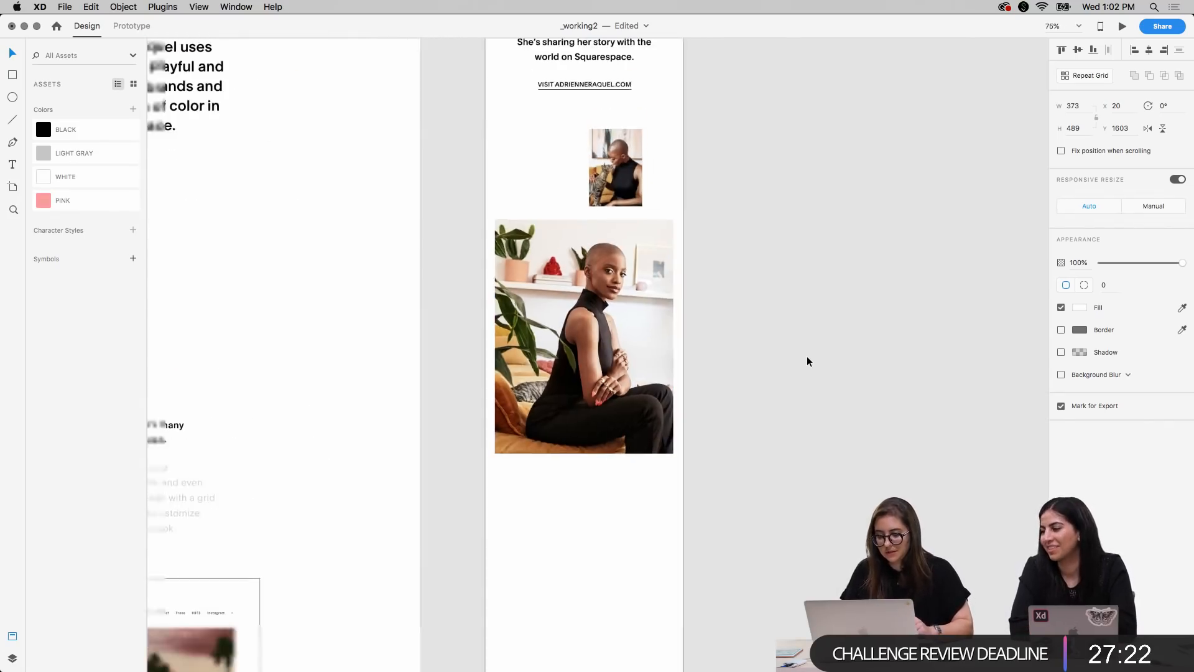
left_click(782, 334)
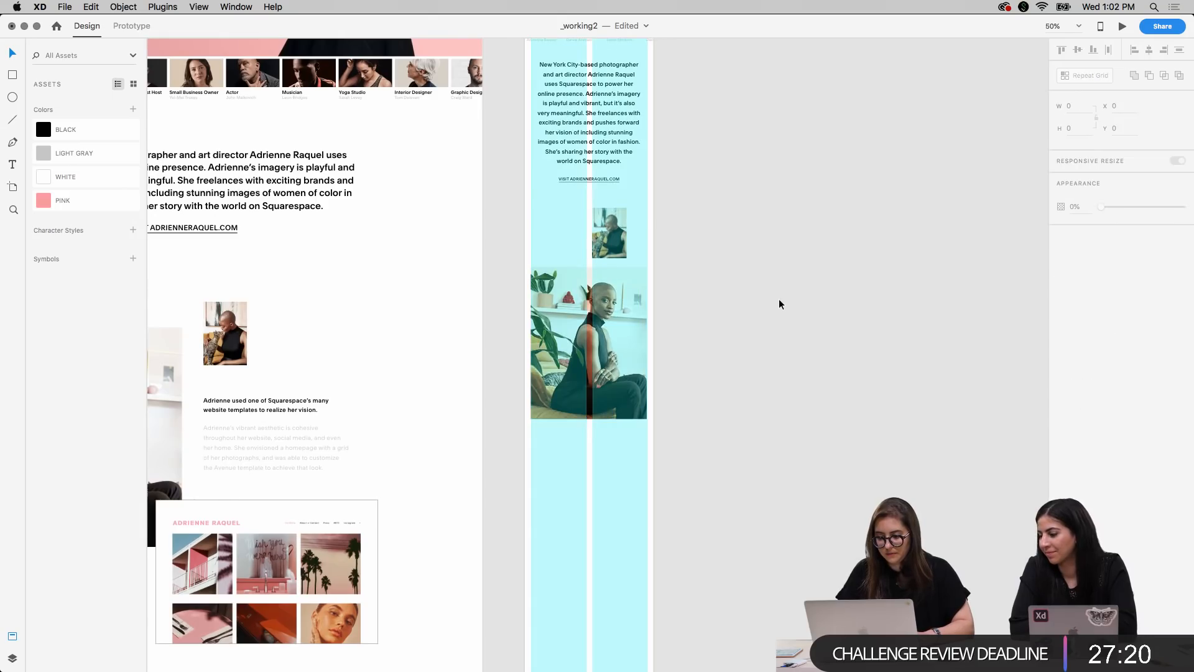
Copy the desktop's pink brush stroke onto the mobile artboard, at the large portrait's lower-left corner at X -149, Y 1949, and send it behind the photo
scroll(778, 297, "left", 10)
scroll(778, 297, "down", 2)
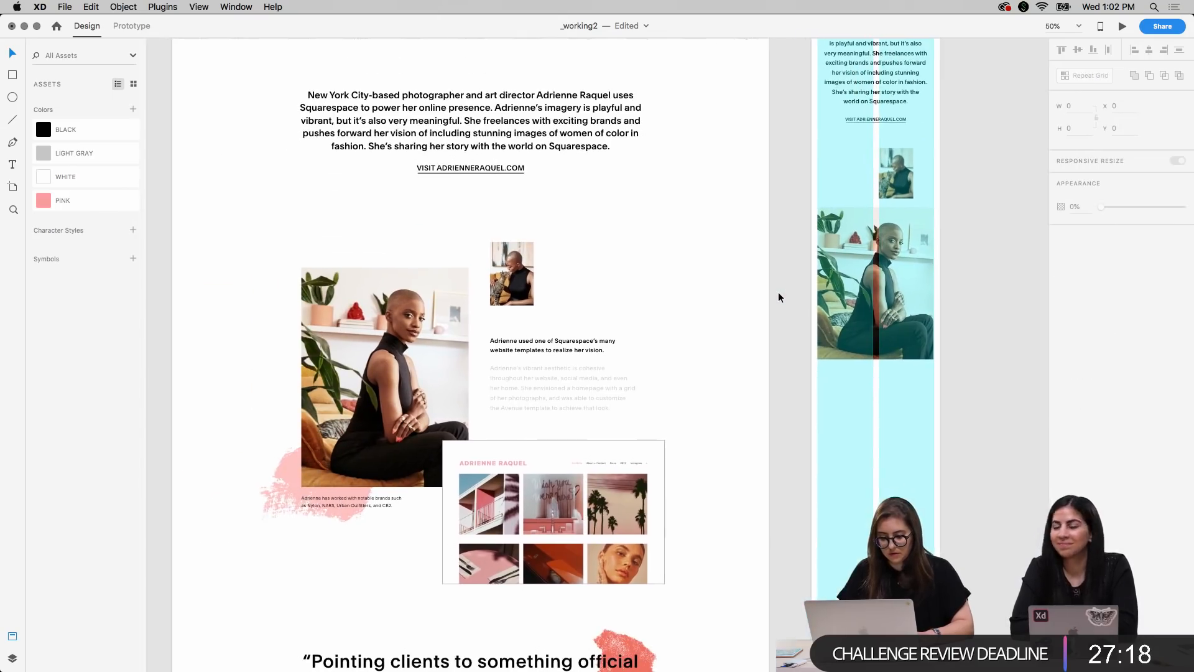
scroll(779, 293, "right", 4)
scroll(779, 293, "up", 1)
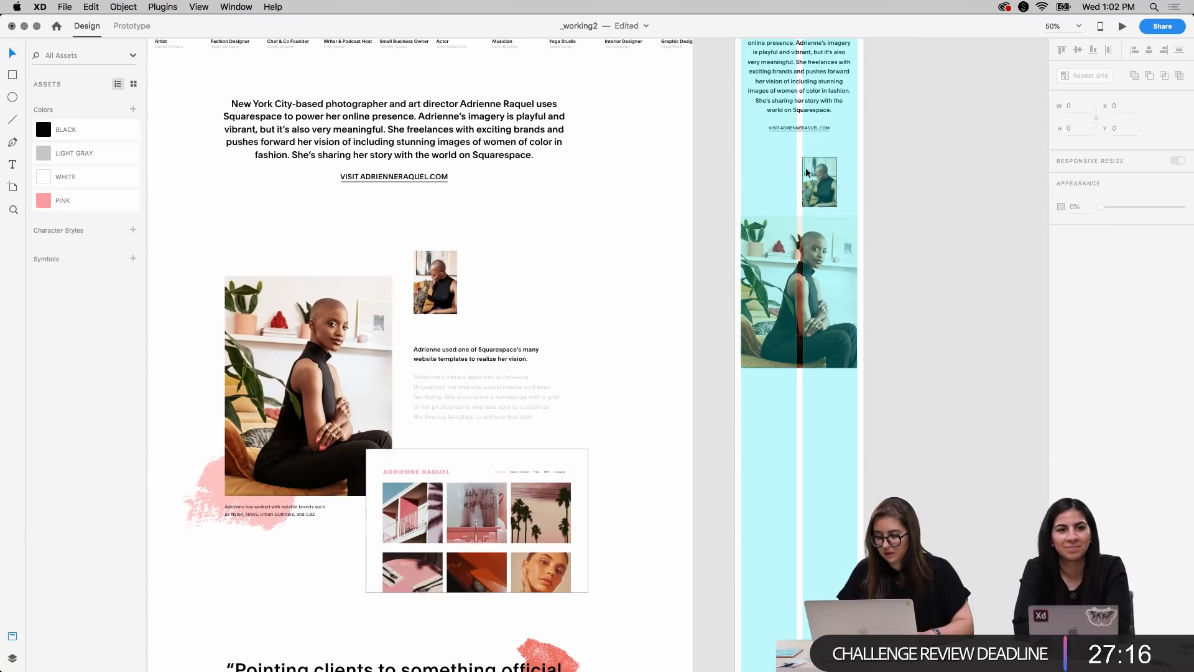
left_click(211, 490)
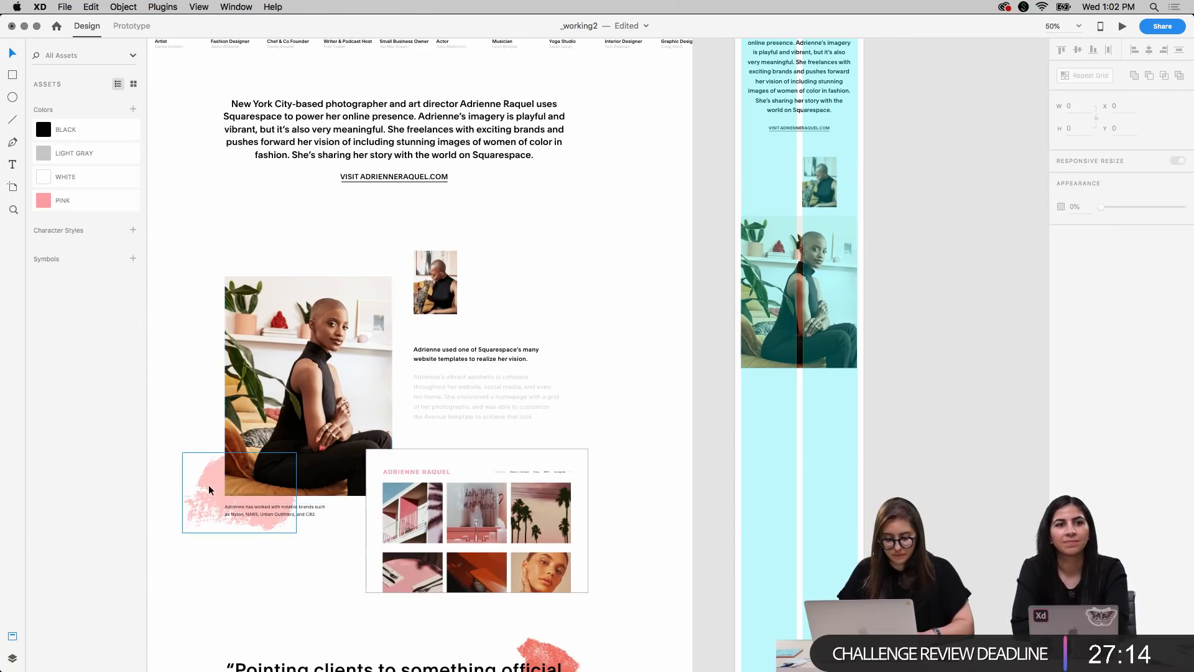
scroll(556, 501, "right", 6)
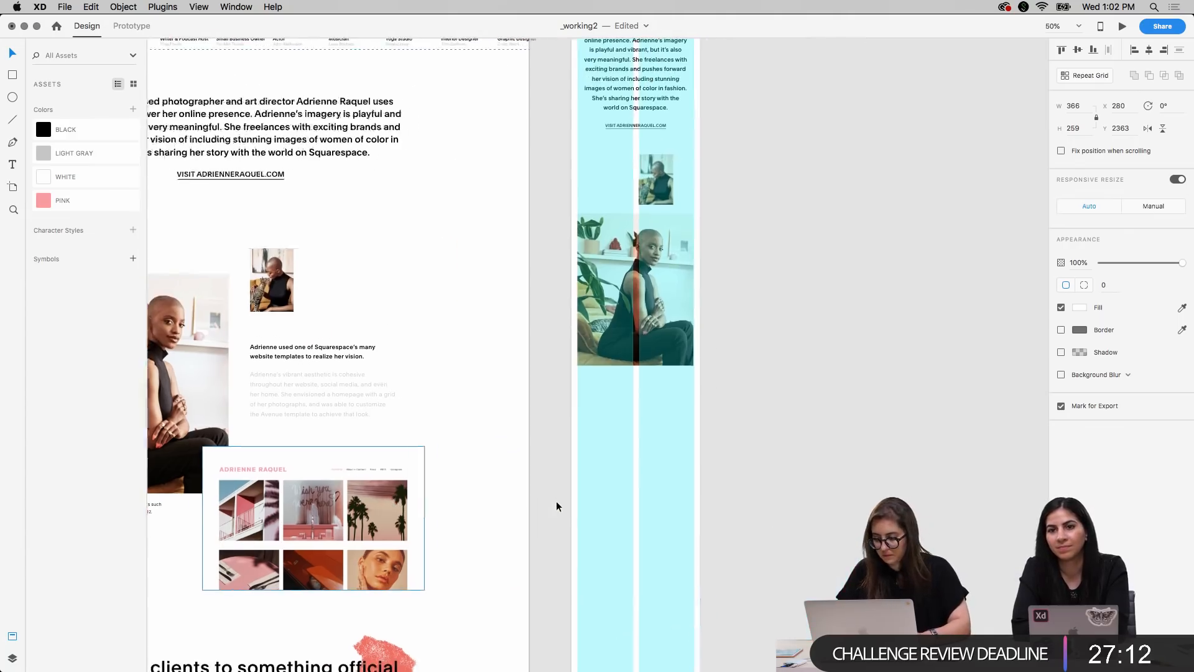
key("super+equal")
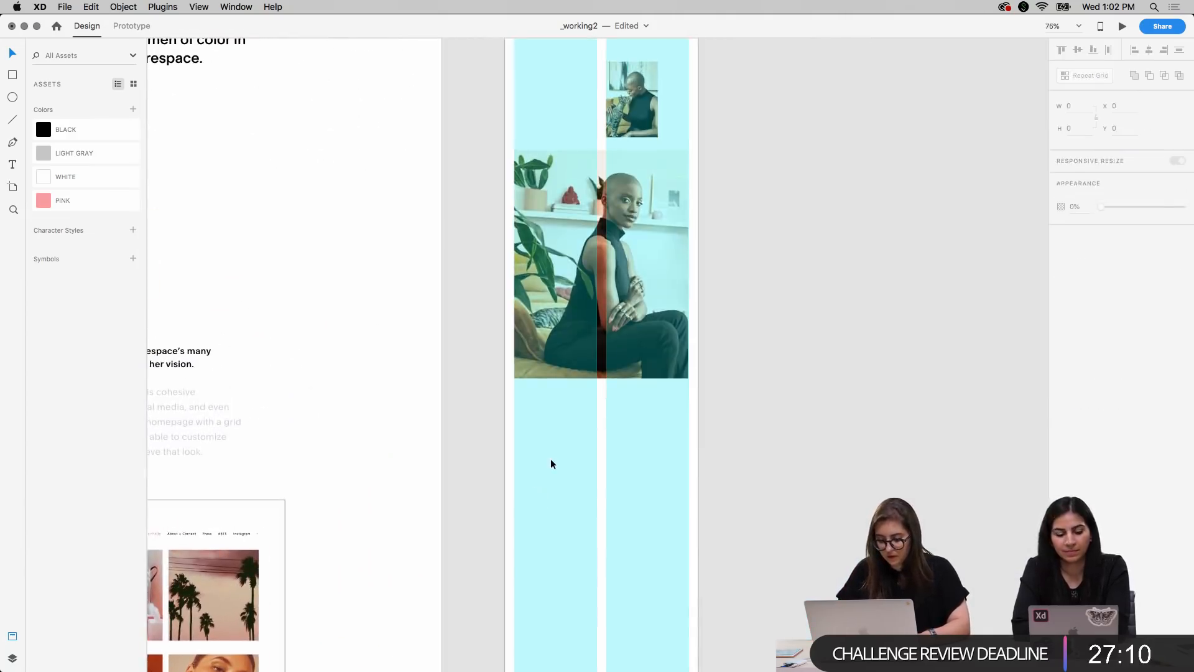
mouse_move(678, 554)
left_mouse_down()
mouse_move(550, 406)
mouse_move(472, 362)
mouse_move(483, 360)
left_mouse_up()
key("super+bracketleft")
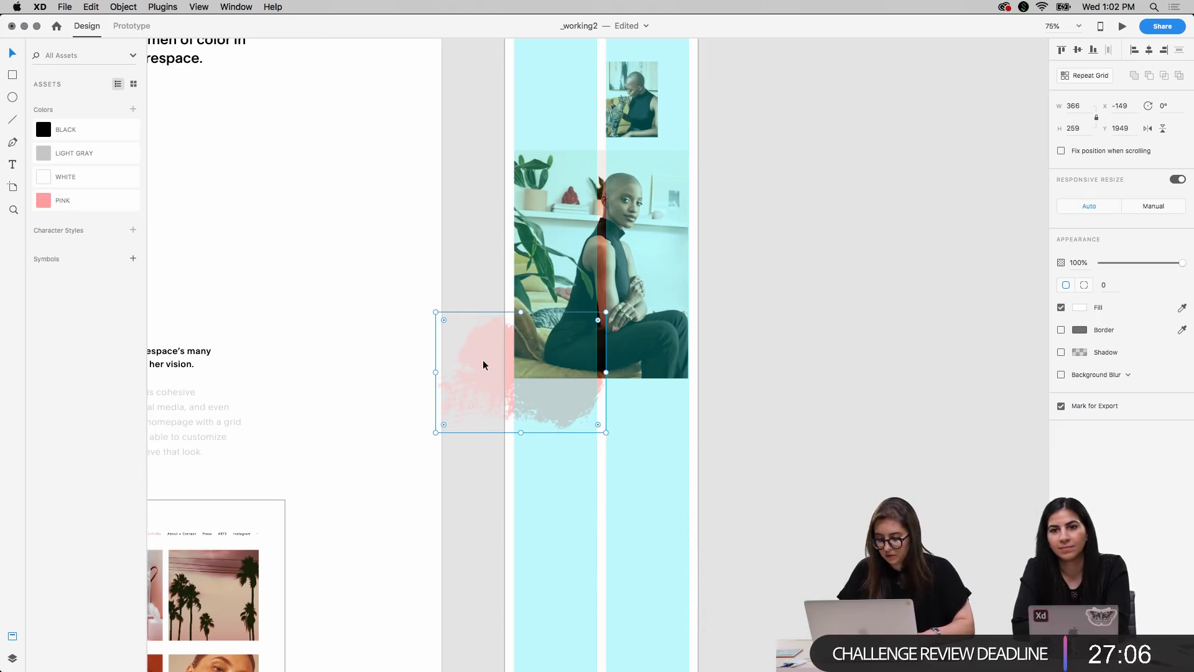
left_click(822, 254)
Scale the mobile brush stroke proportionally to 260 by 185 at X -53, Y 1993, and preview the section with the layout grid hidden
scroll(822, 254, "up", 4)
scroll(822, 255, "down", 4)
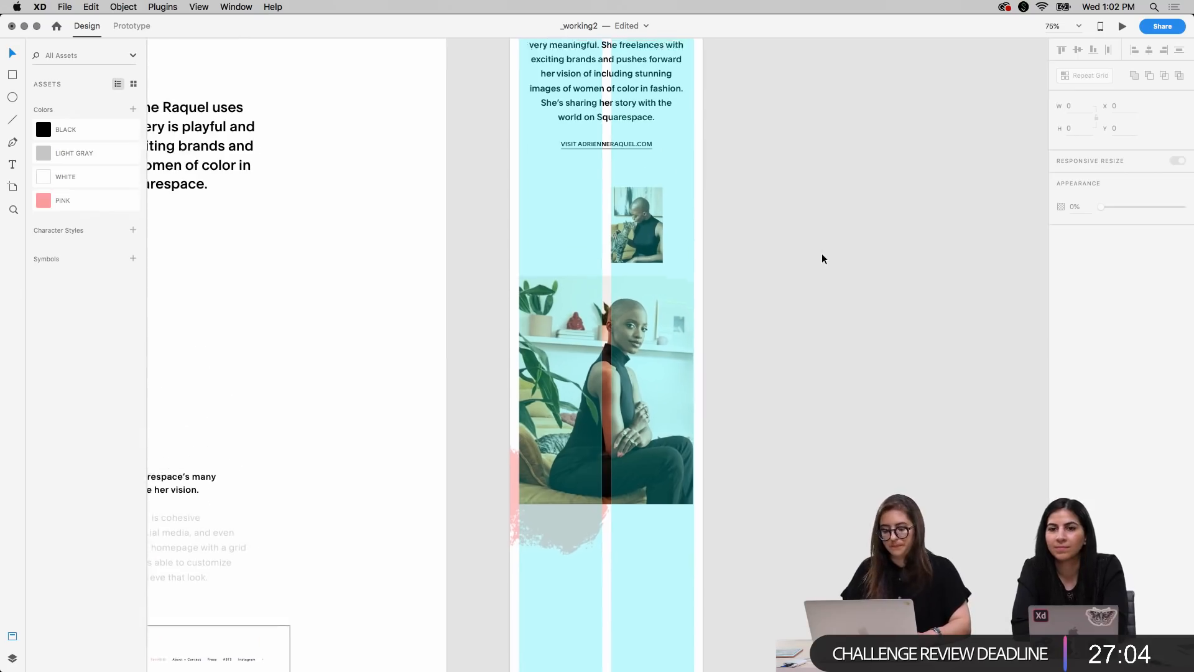
scroll(823, 254, "left", 1)
left_click(599, 417)
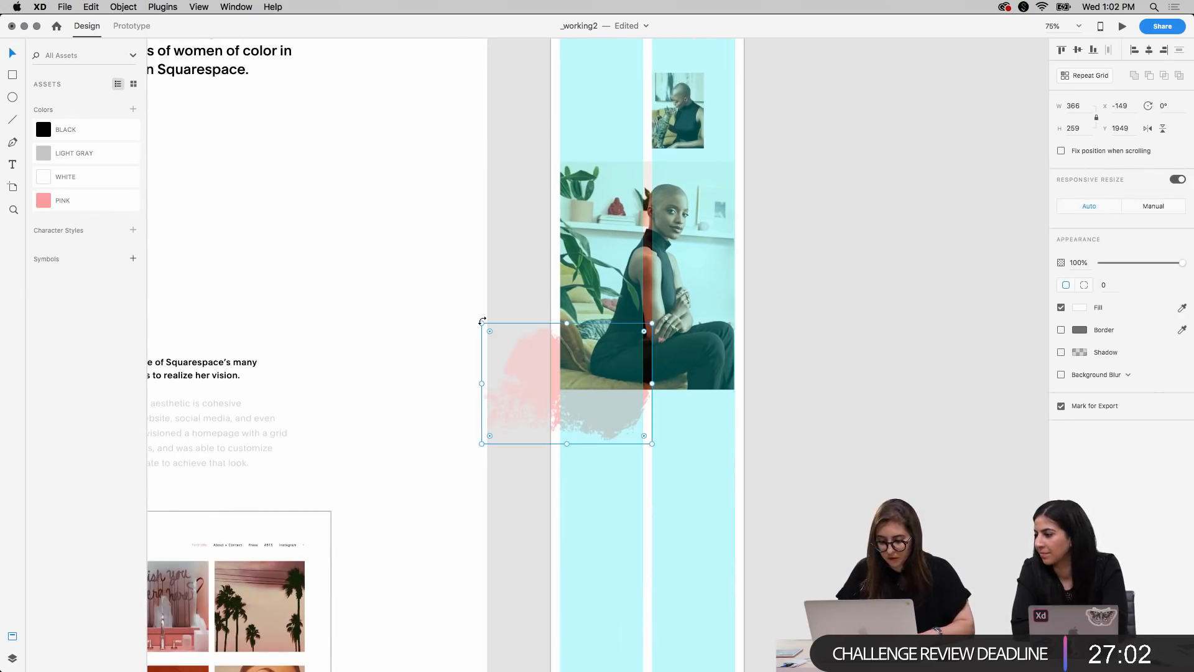
left_click_drag(481, 321, 530, 351)
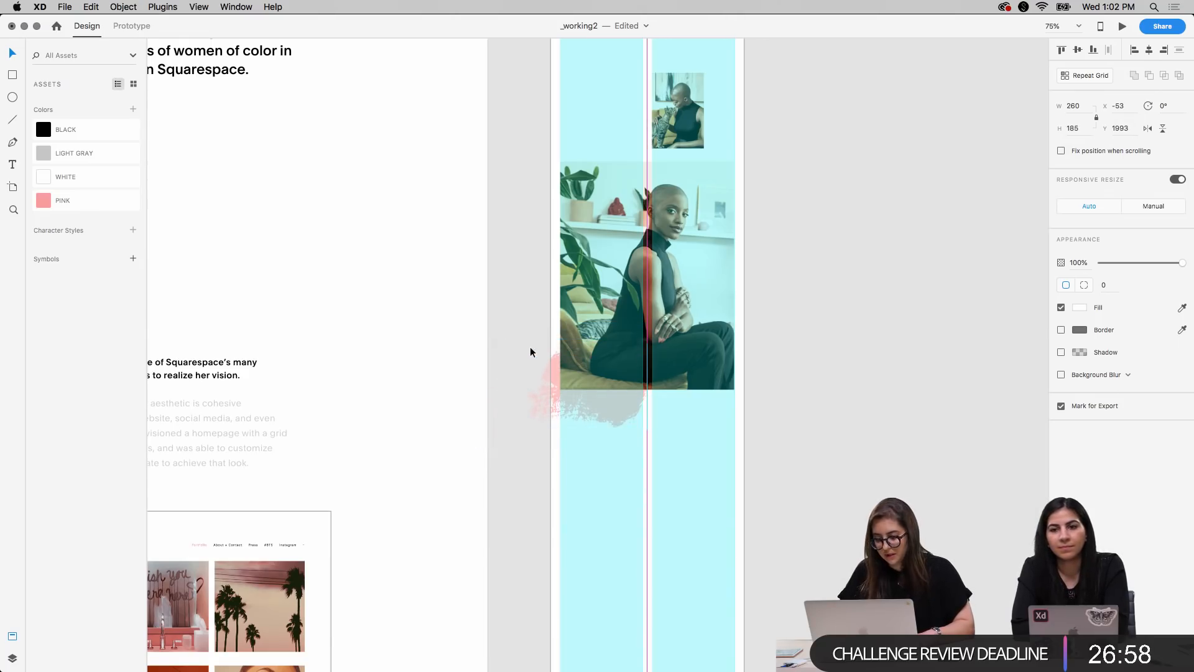
left_click(811, 400)
key("super+minus")
key("super+minus")
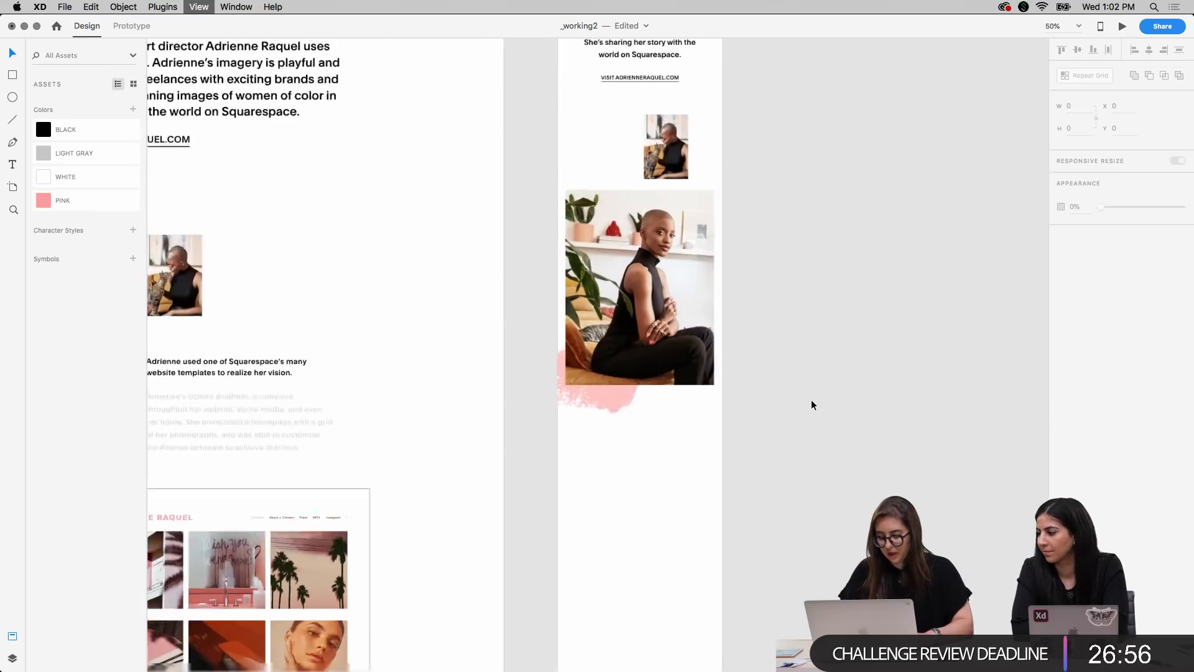
Copy the notable-brands caption under the desktop portrait onto the mobile artboard, below the large mobile portrait
scroll(746, 392, "left", 3)
left_click(549, 434)
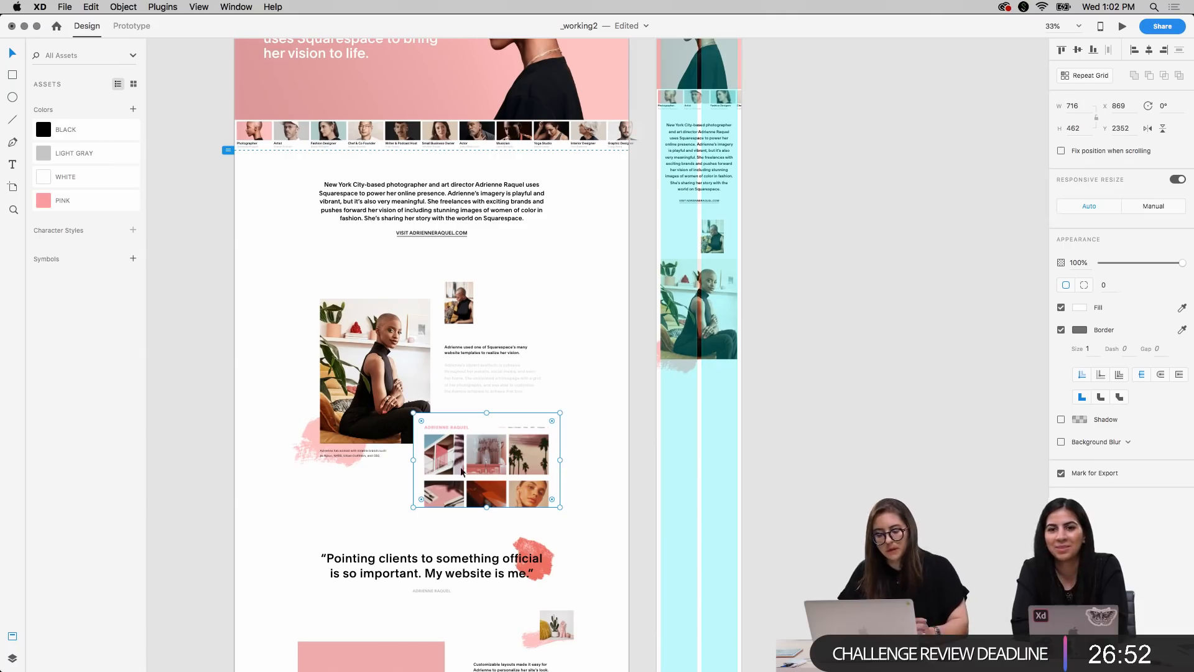
left_click(341, 452)
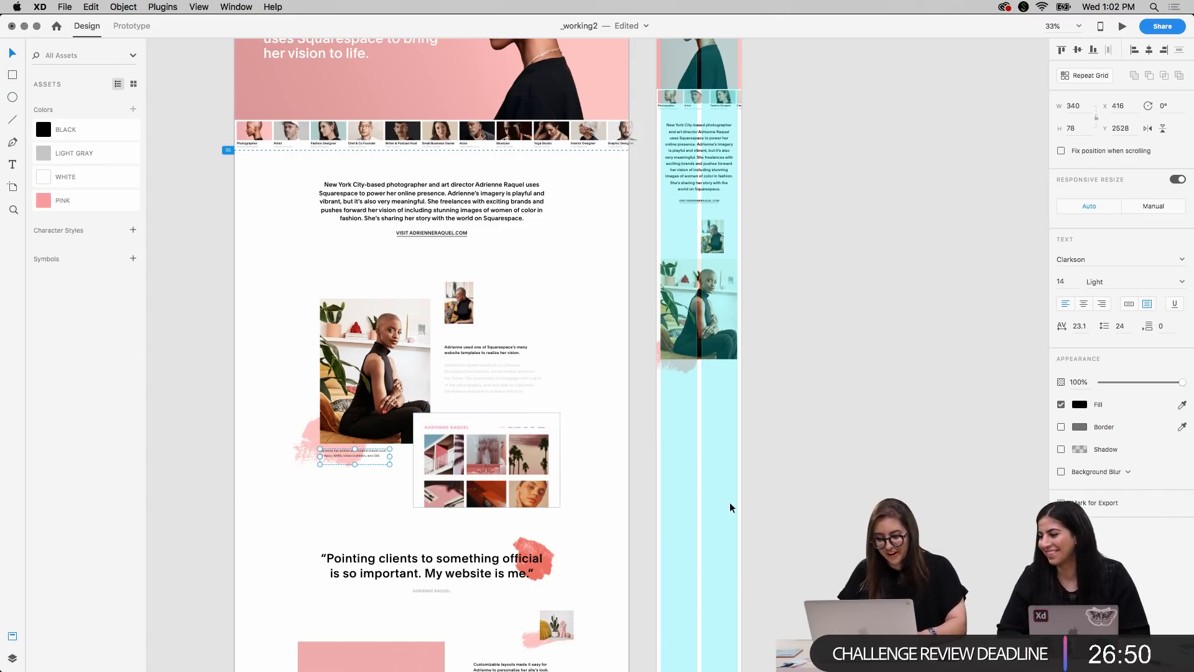
scroll(729, 502, "right", 3)
key("super+plus")
key("super+plus")
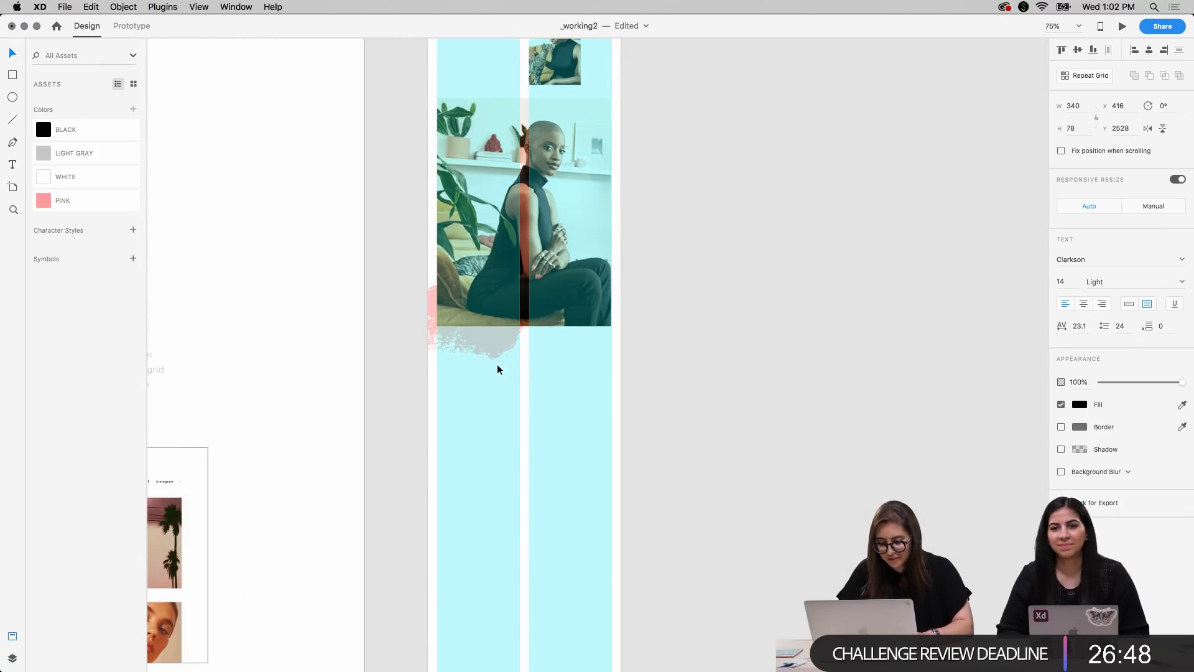
type("Adrienne has worked with notable brands such as Nylon, NARS, Urban Outfitters, and CB2.")
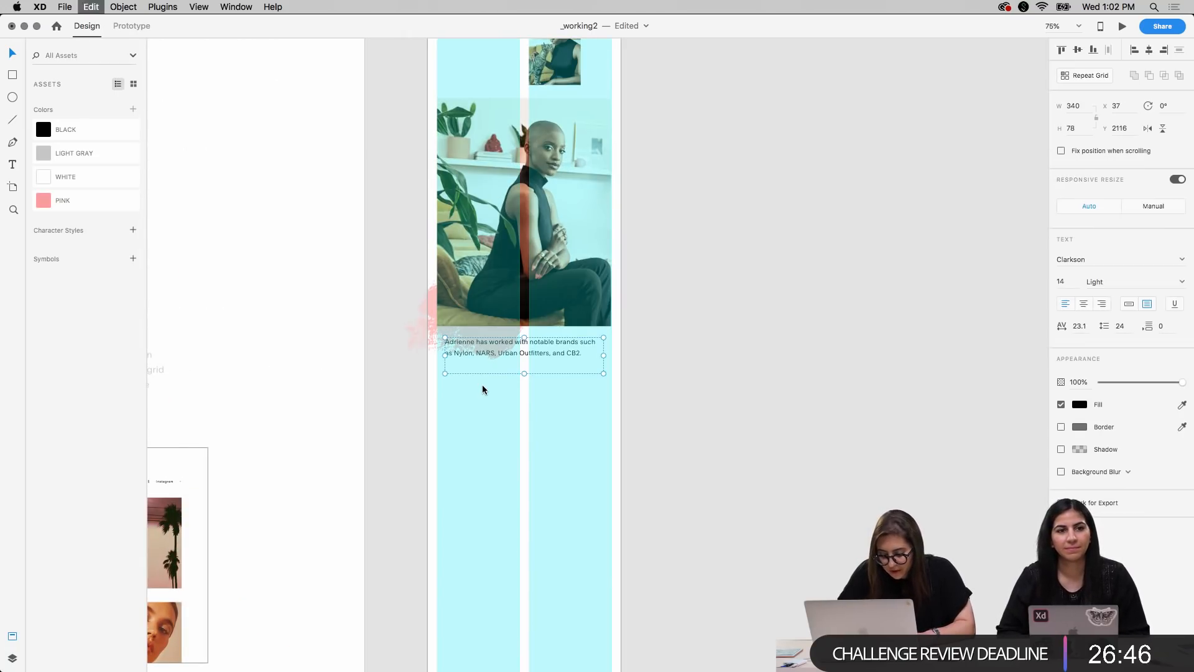
Move the mobile caption to X 19, Y 2106, in line with the first layout column's outer edge
key("shift+Left")
key("shift+Left")
key("Right")
key("Right")
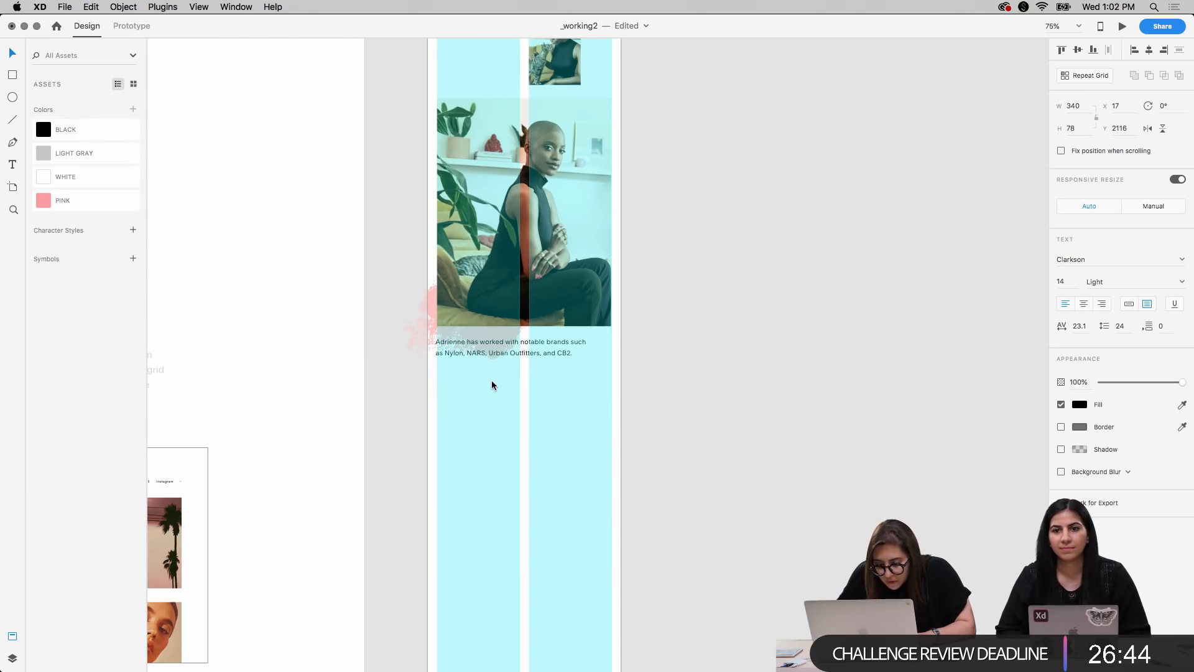
key("shift+Up")
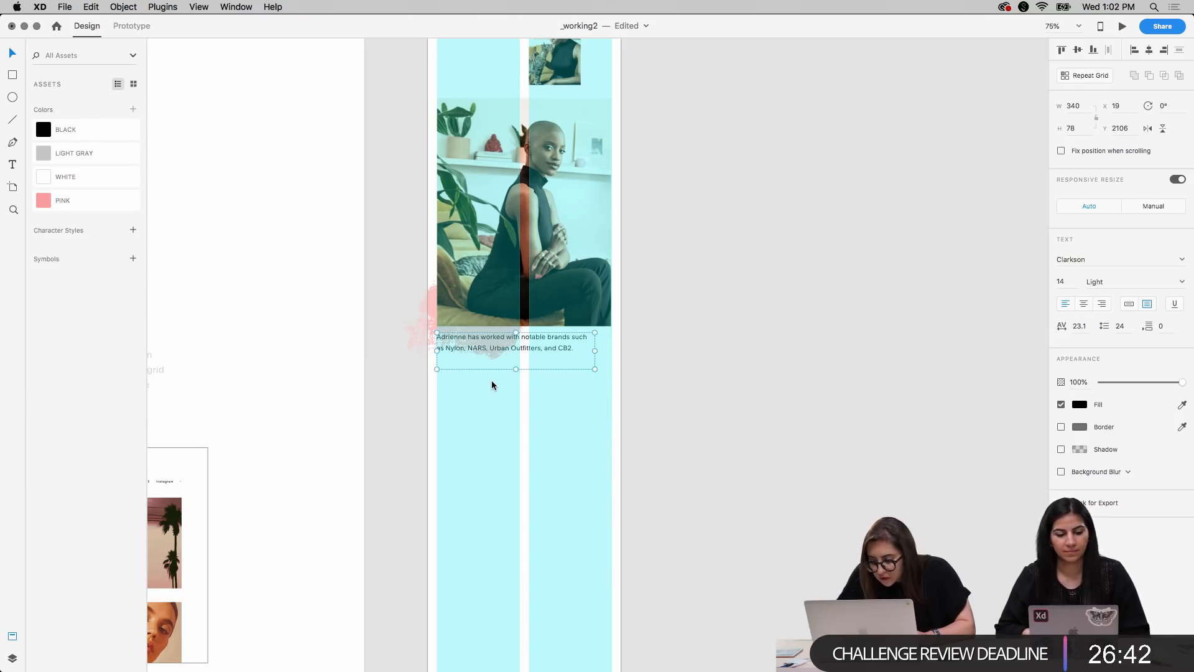
Set the mobile caption's font size to 9 and widen its text box to 375, spanning both layout columns
left_click(1061, 280)
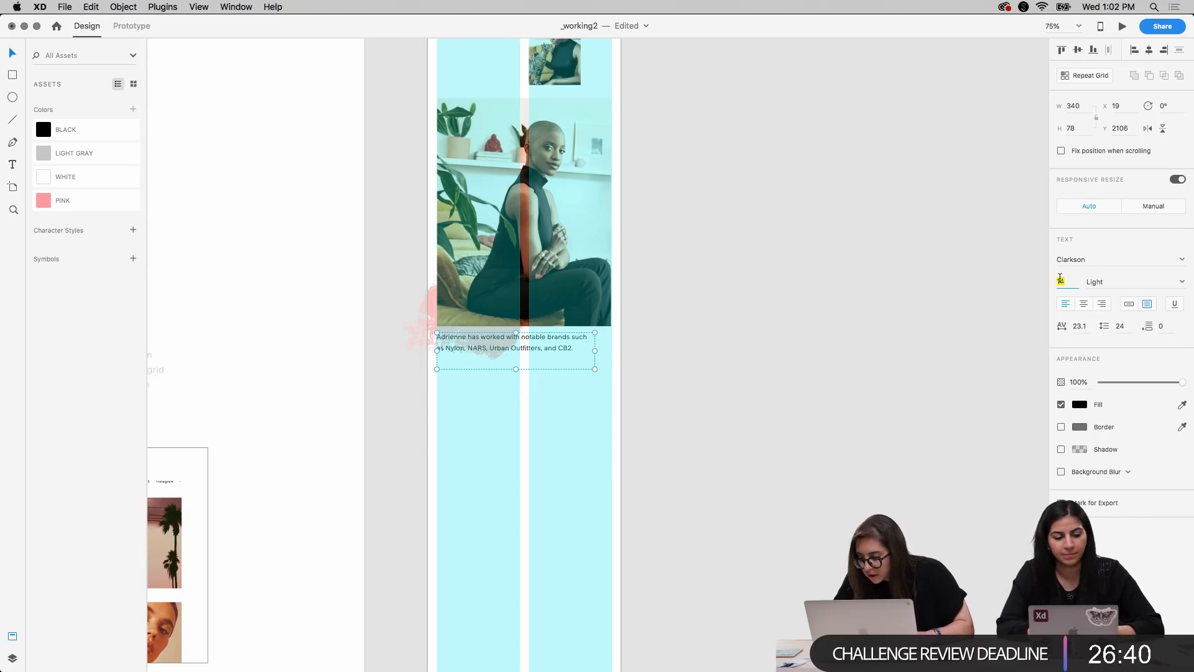
type("9")
key("Tab")
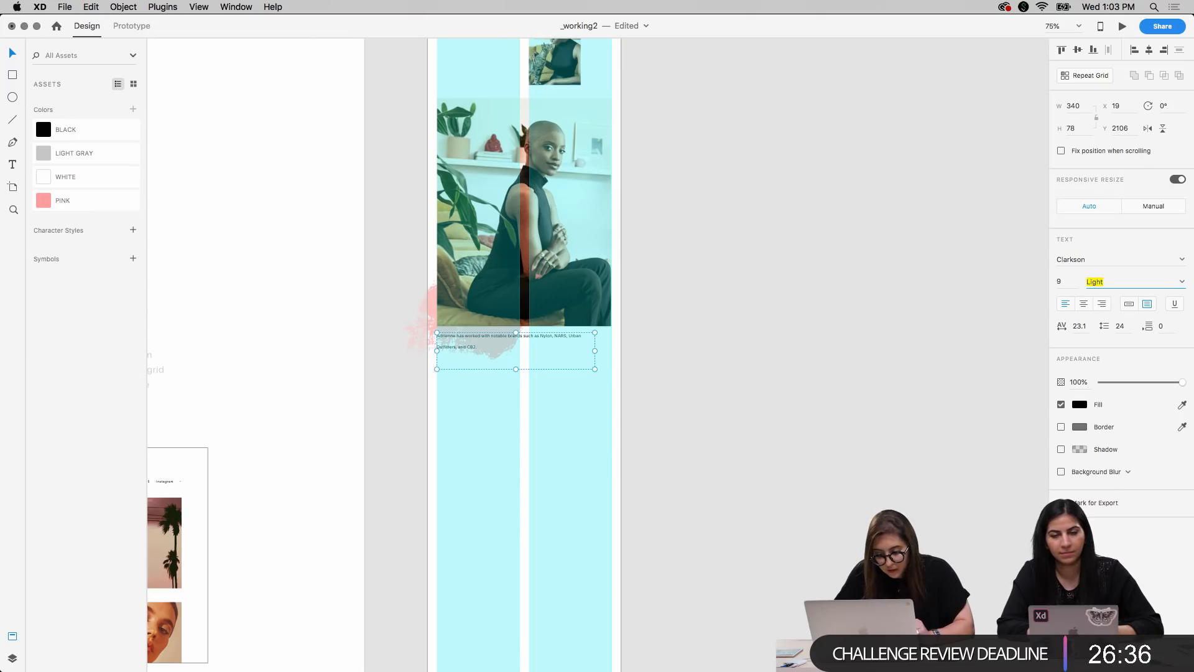
key("super+plus")
key("super+plus")
key("super+plus")
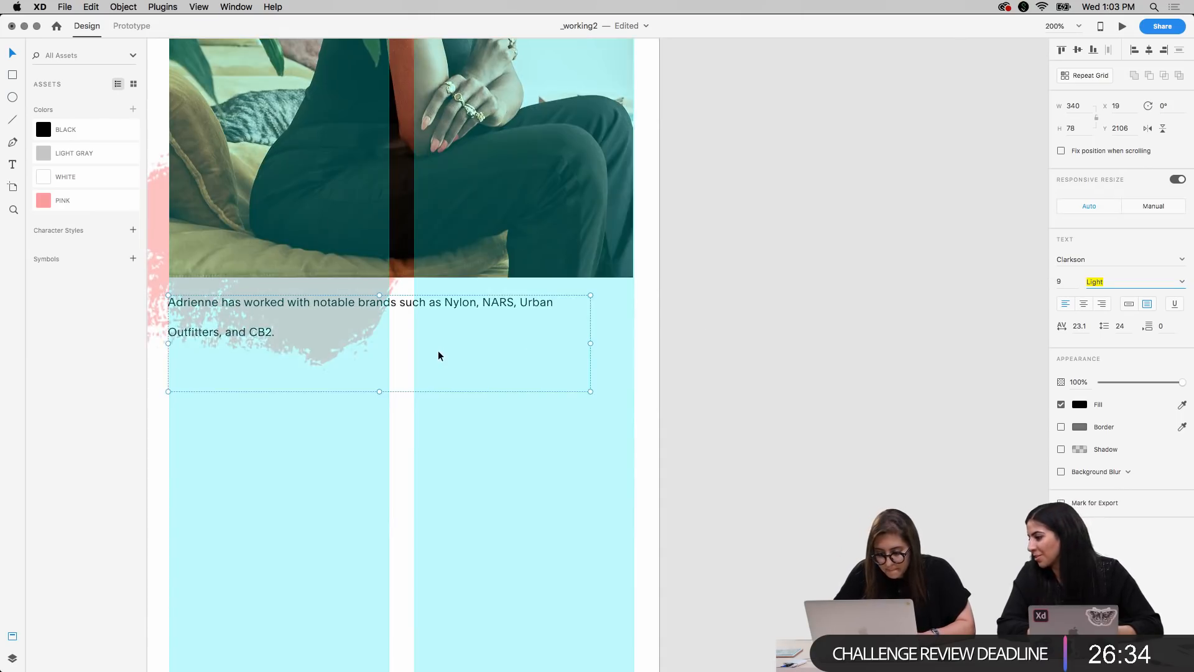
scroll(438, 350, "left", 3)
left_click_drag(687, 348, 731, 350)
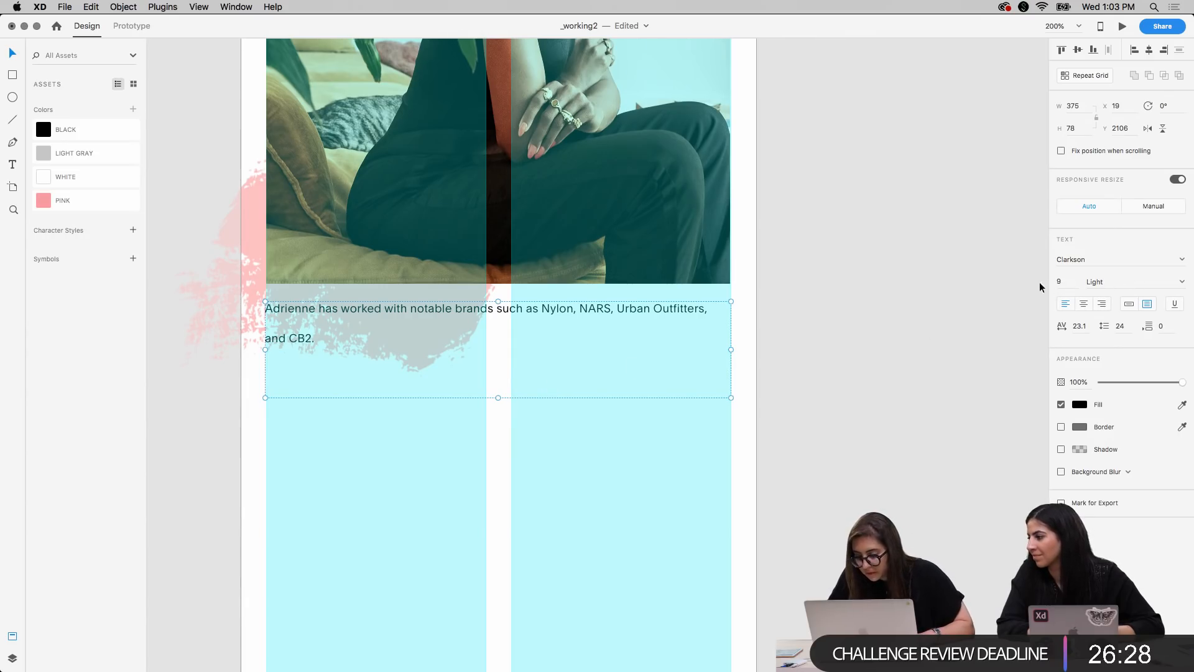
Tighten the mobile caption's line spacing to 15
type("14")
key("Return")
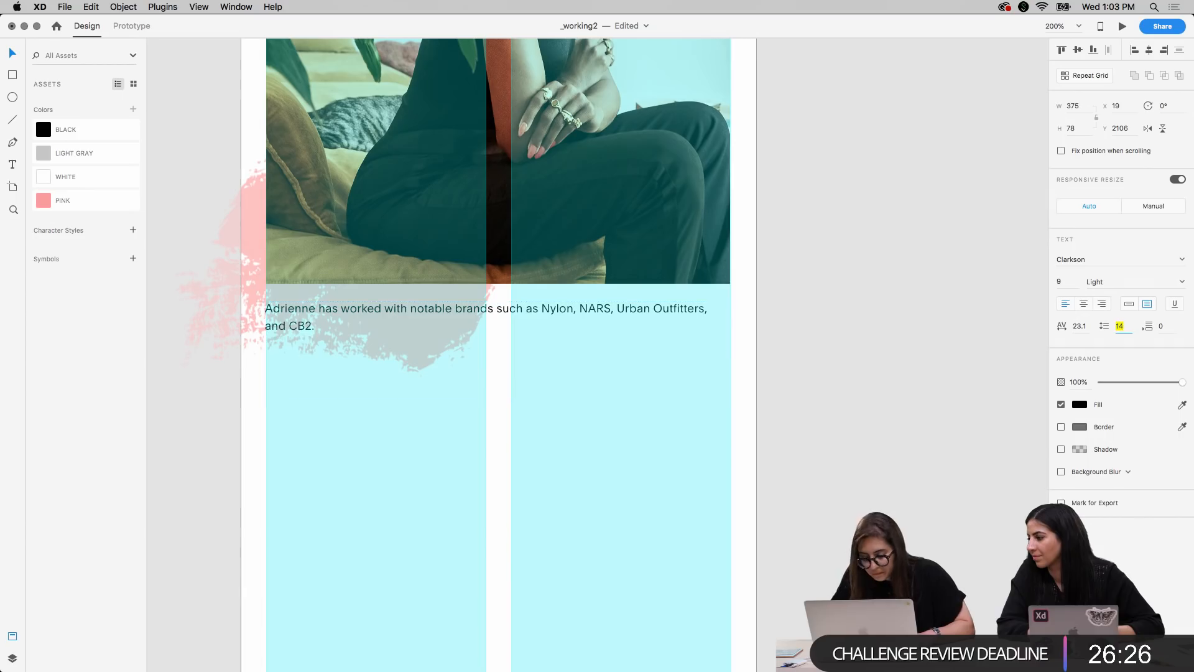
left_click(924, 357)
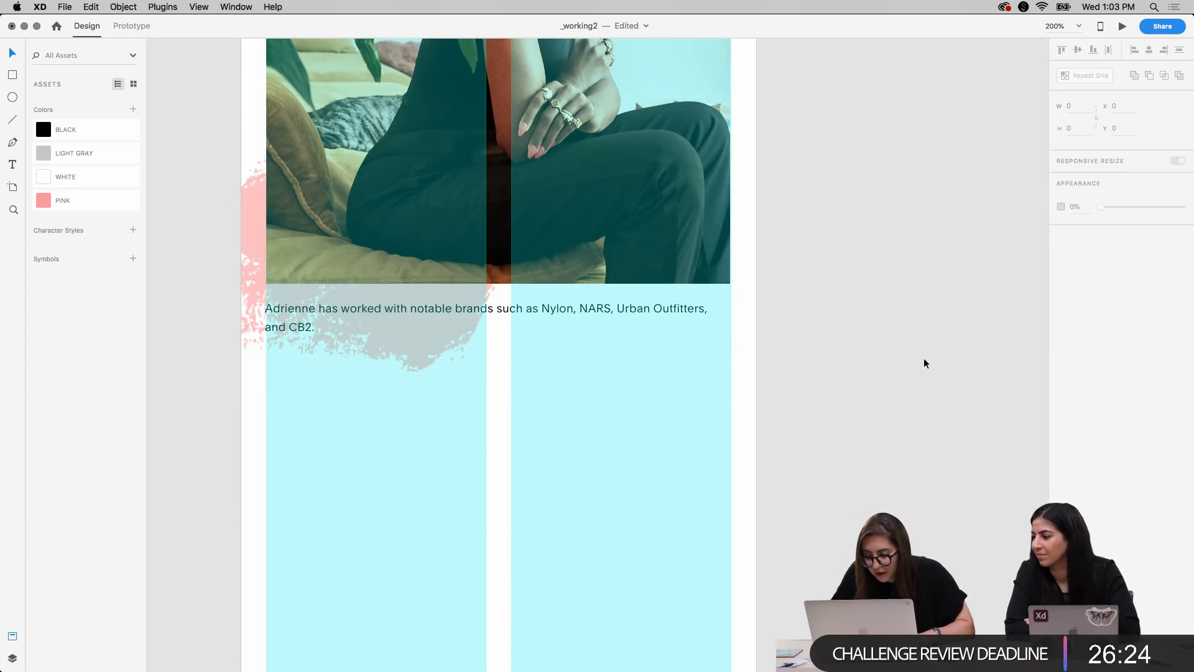
Narrow the mobile caption's text box to a width of 240 so the text breaks into two more even lines
left_click(699, 323)
left_click_drag(729, 349, 563, 349)
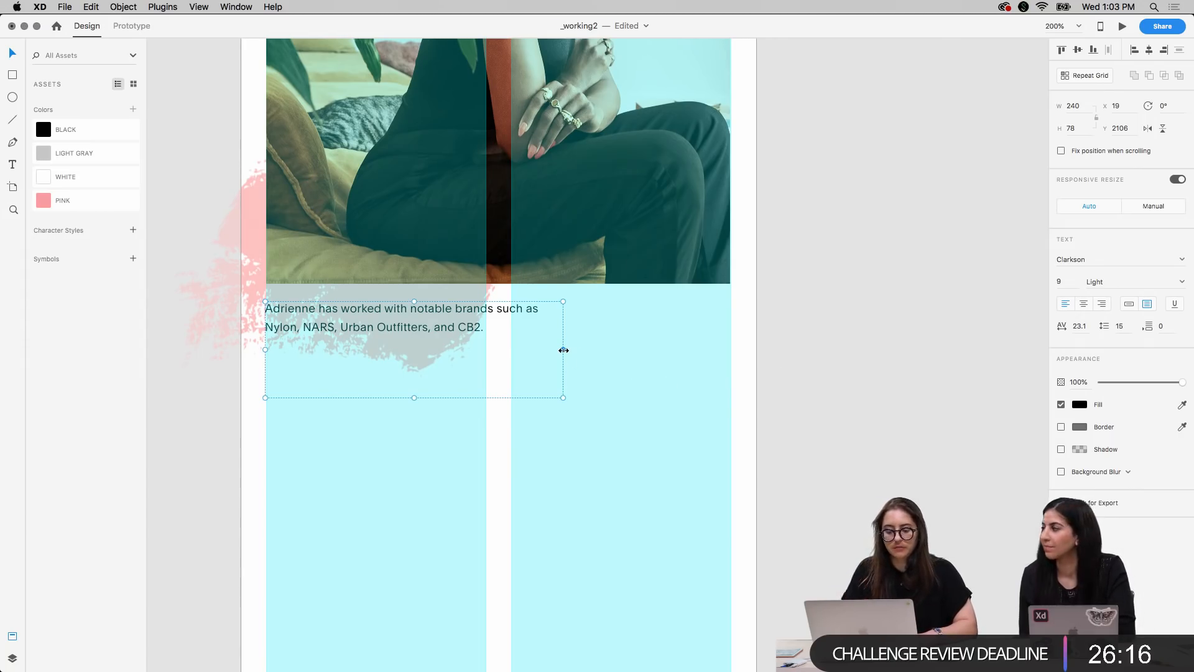
left_click_drag(564, 350, 731, 344)
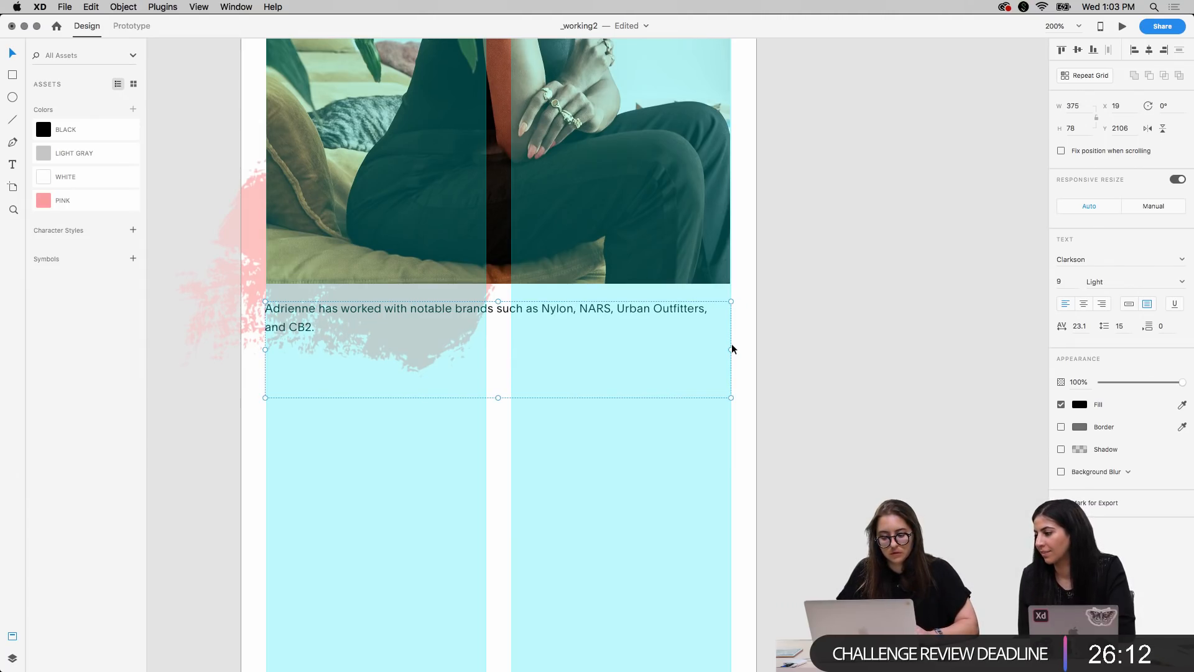
scroll(864, 308, "up", 2)
scroll(864, 307, "left", 1)
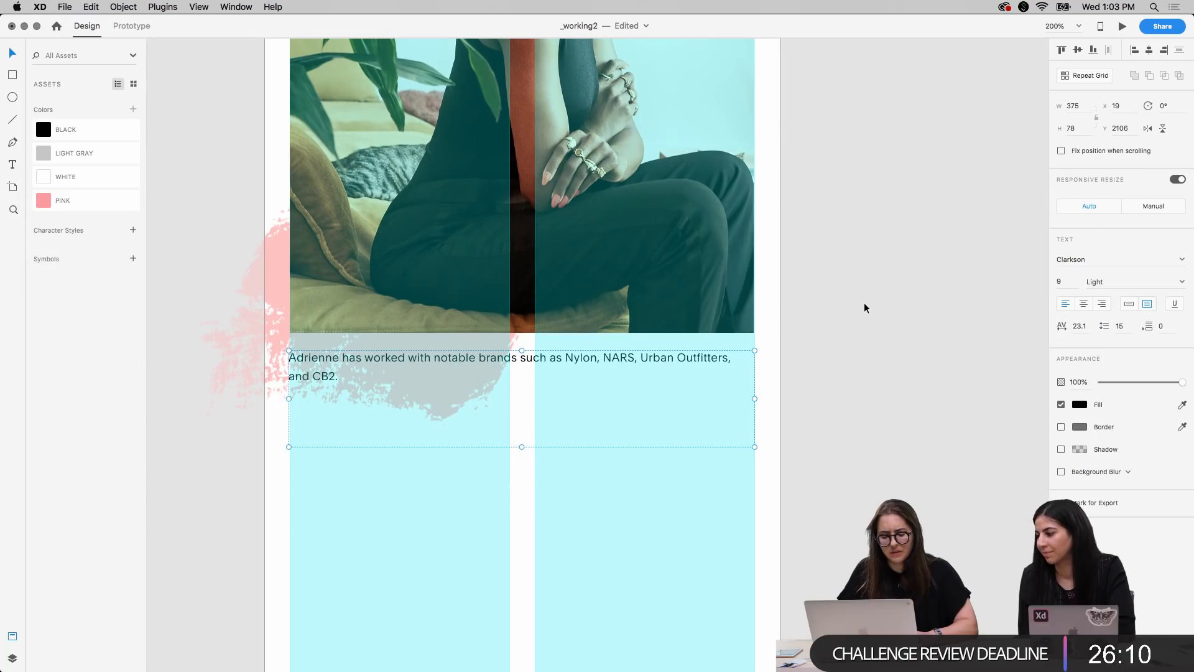
key("super+z")
key("super+z")
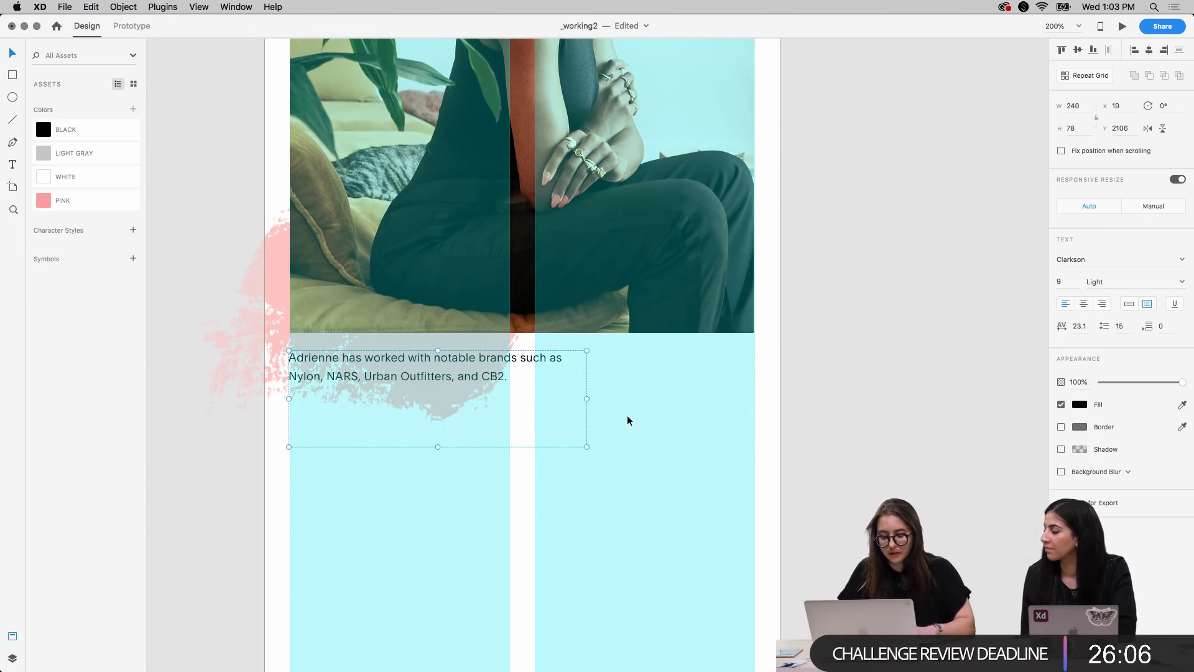
Shorten the mobile caption's text box to a height of 37, and preview the photo section with the layout grid hidden
left_click_drag(438, 446, 439, 396)
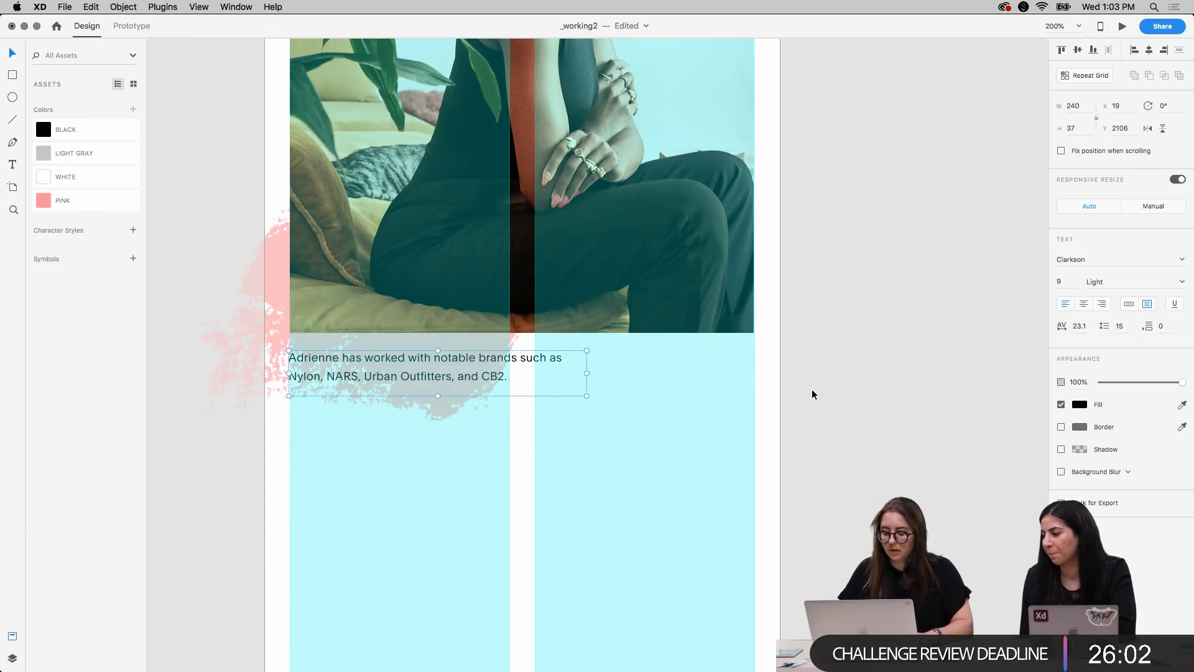
key("super+1")
left_click(670, 416)
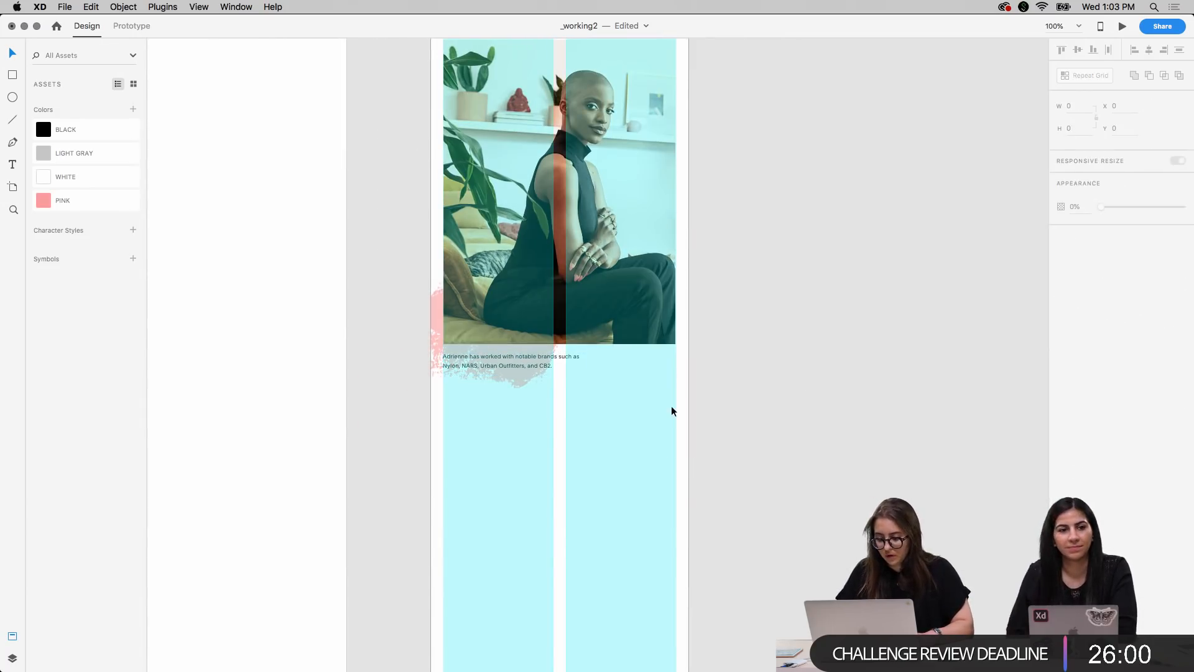
scroll(670, 412, "up", 5)
scroll(671, 412, "down", 3)
key("super+minus")
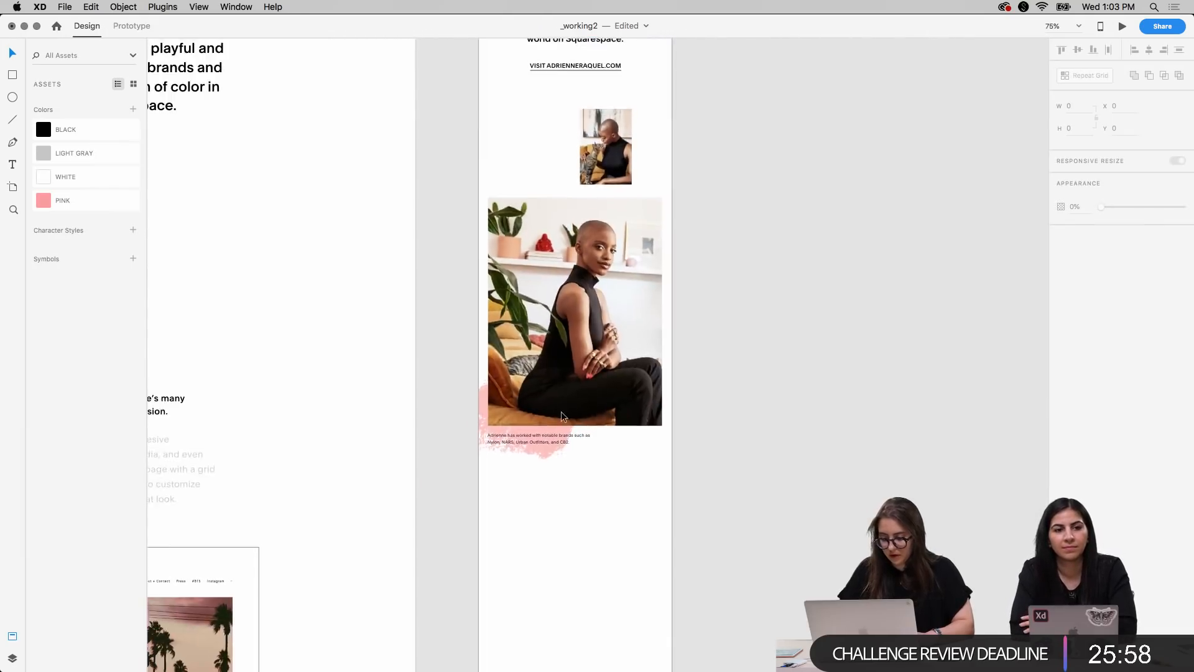
Copy the desktop's bold website-templates heading and the gray paragraph below it onto the mobile artboard
scroll(610, 415, "left", 10)
scroll(584, 413, "down", 4)
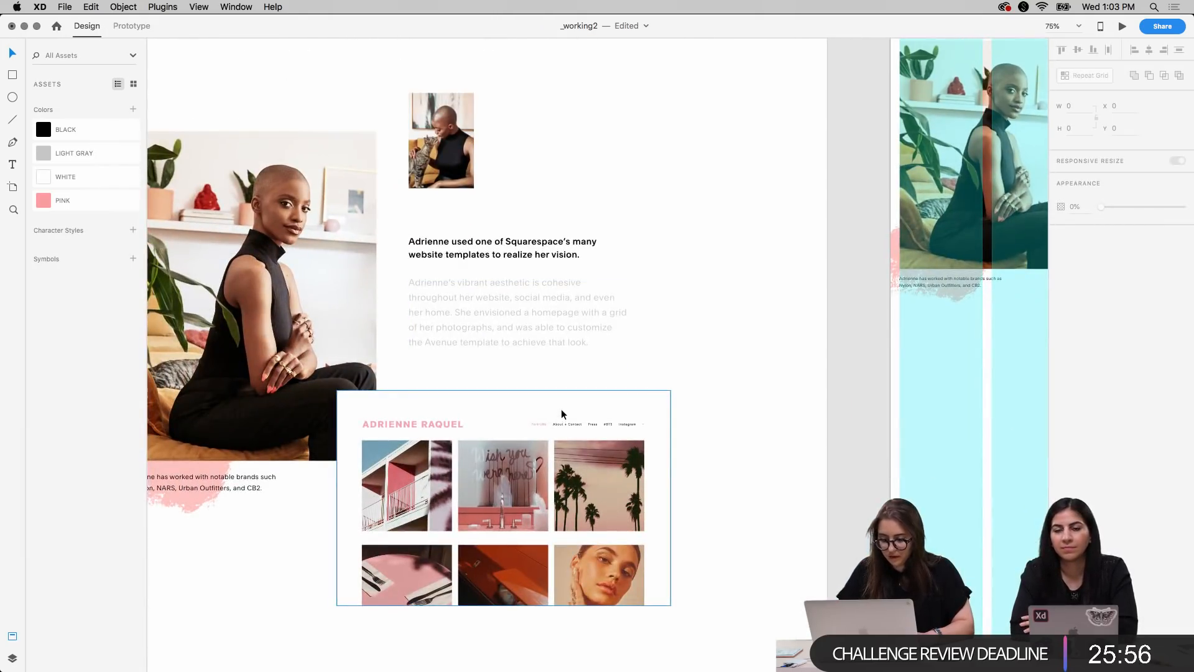
left_click(484, 261)
left_click(524, 332, "shift")
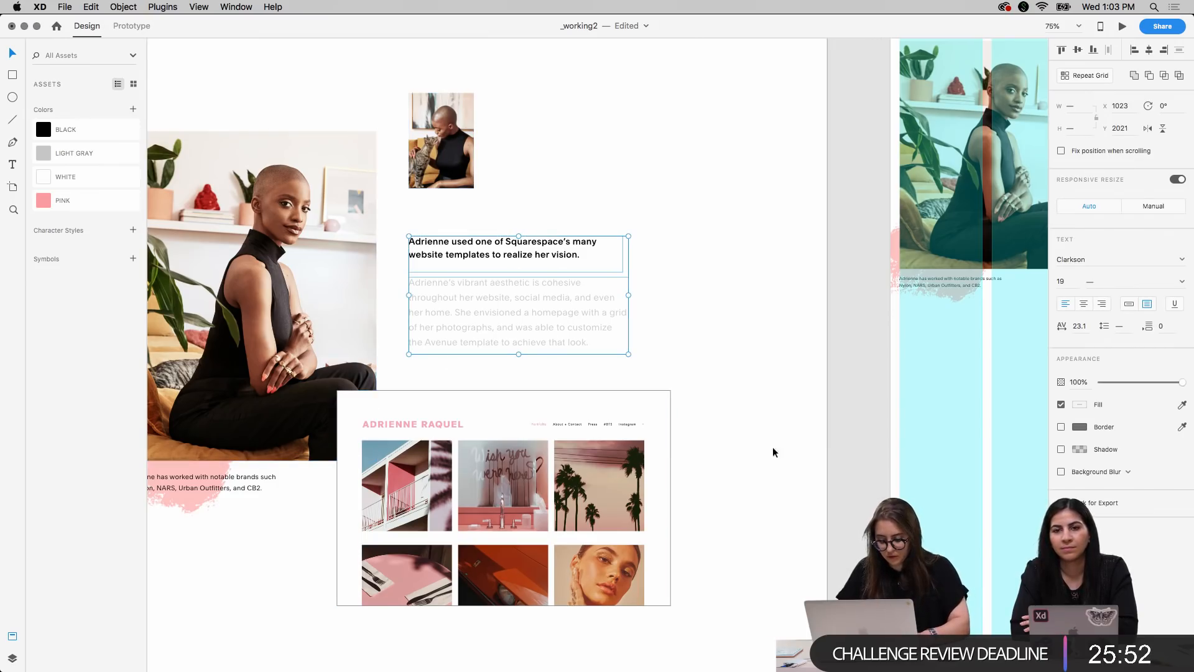
scroll(823, 428, "right", 10)
key("super+shift+a")
key("super+v")
Place the copied heading and paragraph below the mobile caption at X 20, Y 2205, aligned with the first layout column
left_click_drag(546, 338, 561, 422)
key("shift+Up")
key("shift+Up")
key("shift+Up")
key("shift+Up")
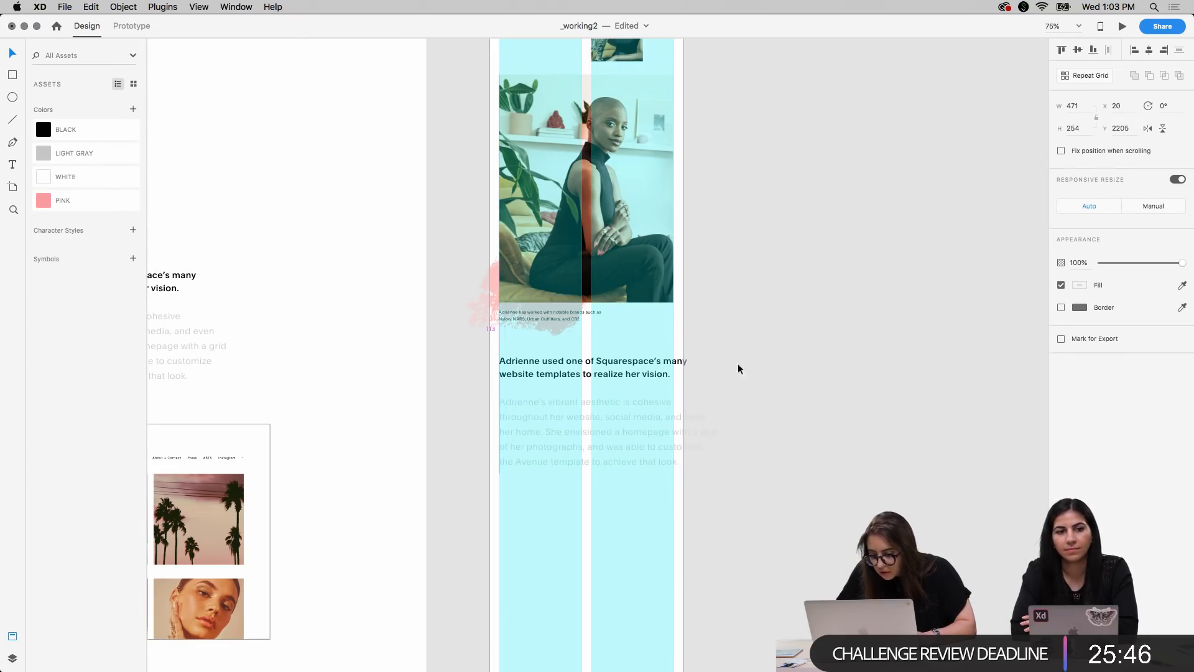
Set the font size of both the mobile website-templates heading and its gray paragraph to 16
double_click(630, 365)
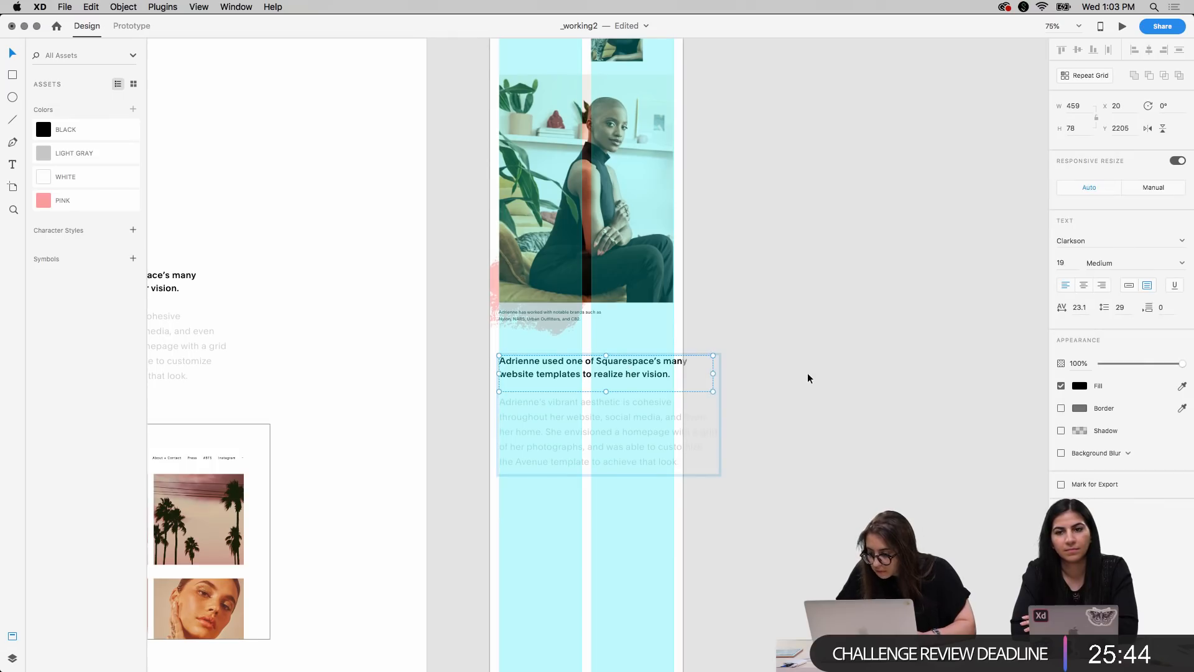
left_click(595, 448)
left_click(607, 373, "shift")
left_click(1066, 262)
key("Down")
key("Down")
key("Down")
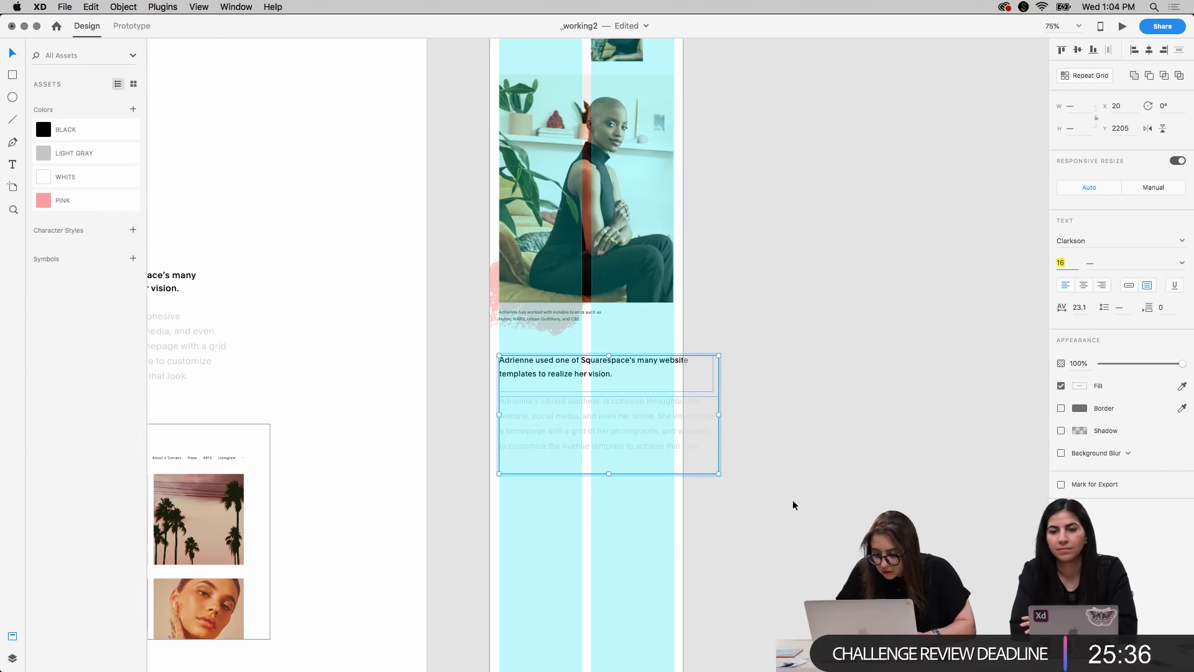
left_click(793, 504)
scroll(607, 365, "up", 2)
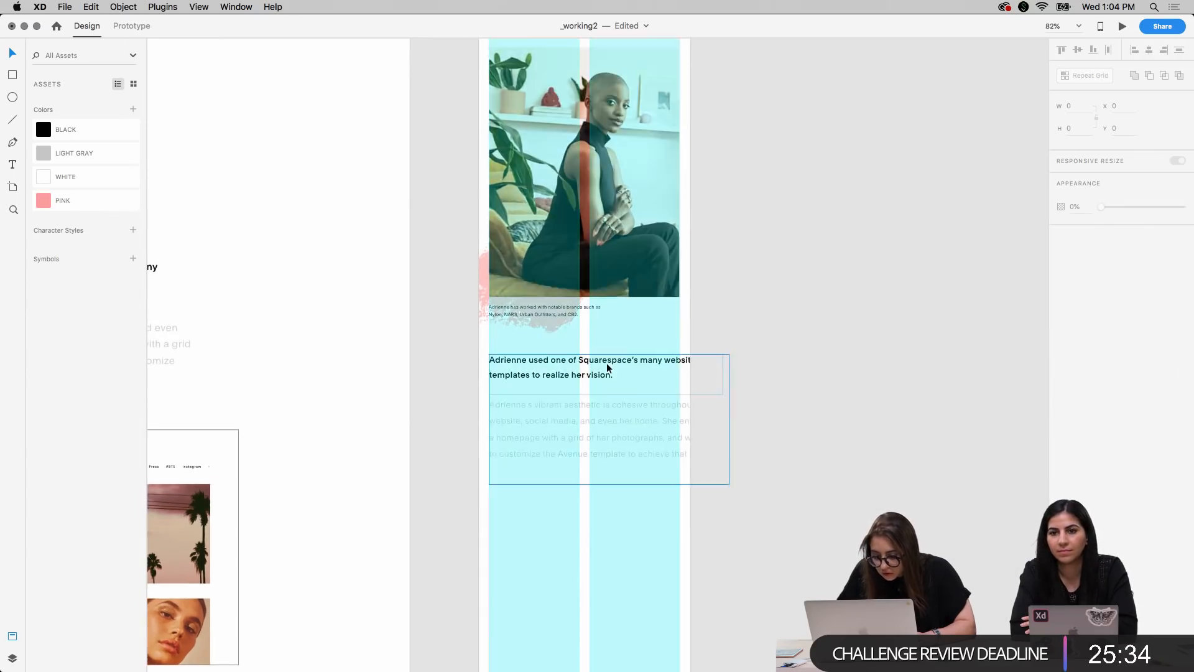
Narrow the mobile website-templates heading's text box to a width of 374, matching the right edge of the layout columns
scroll(606, 364, "up", 5)
left_click(512, 387)
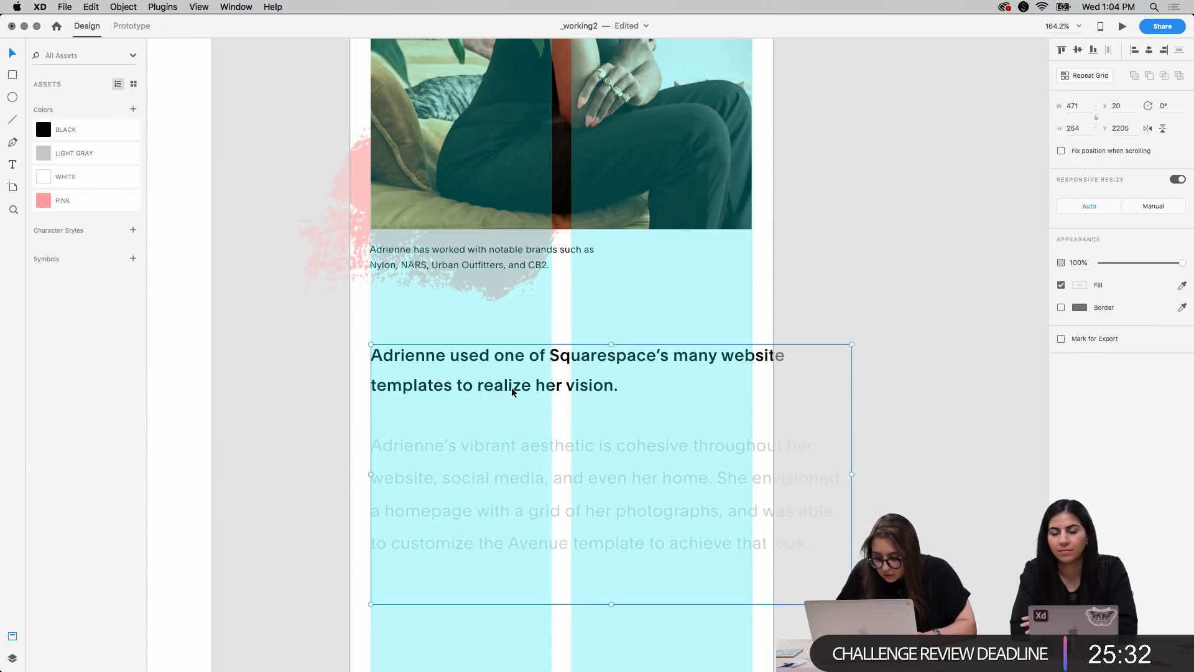
double_click(511, 387)
left_click_drag(845, 385, 755, 385)
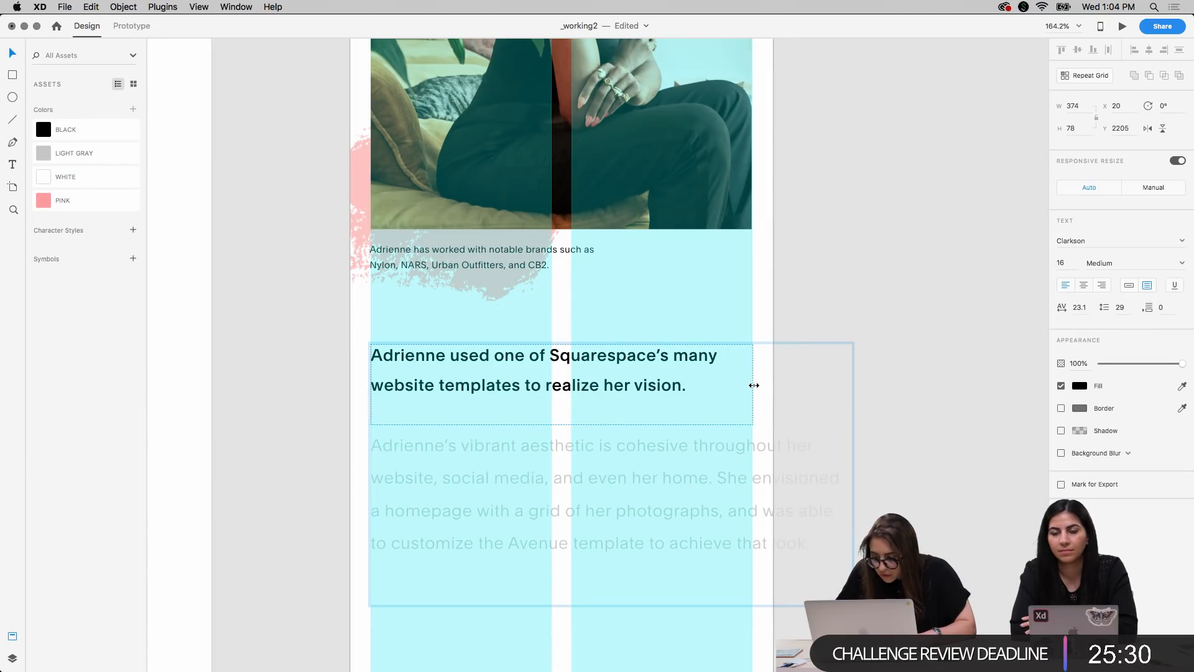
Resize the mobile gray paragraph's text box to a width of 374 and a height of 191
left_click(723, 447)
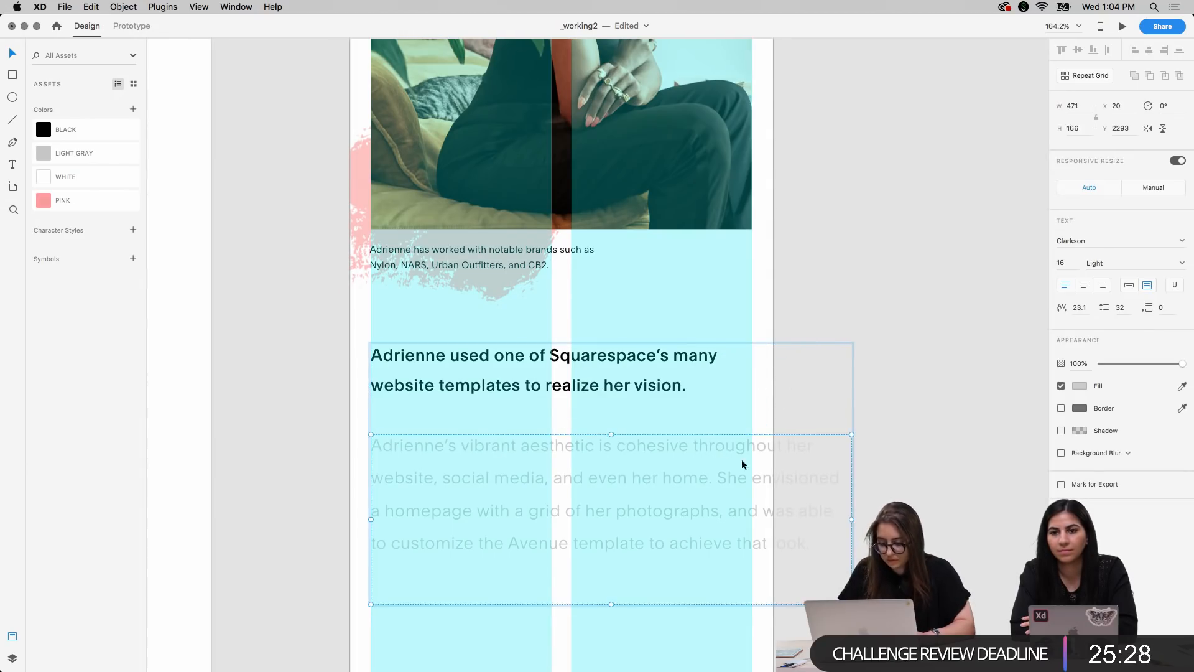
left_click_drag(852, 519, 754, 518)
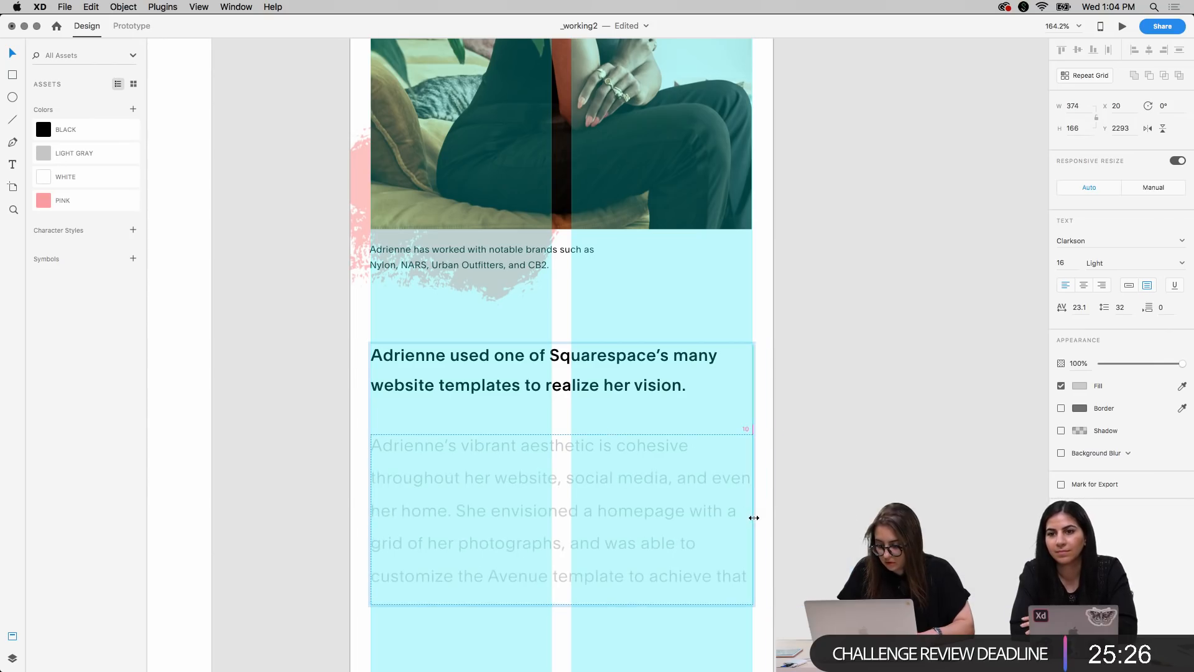
scroll(678, 408, "down", 5)
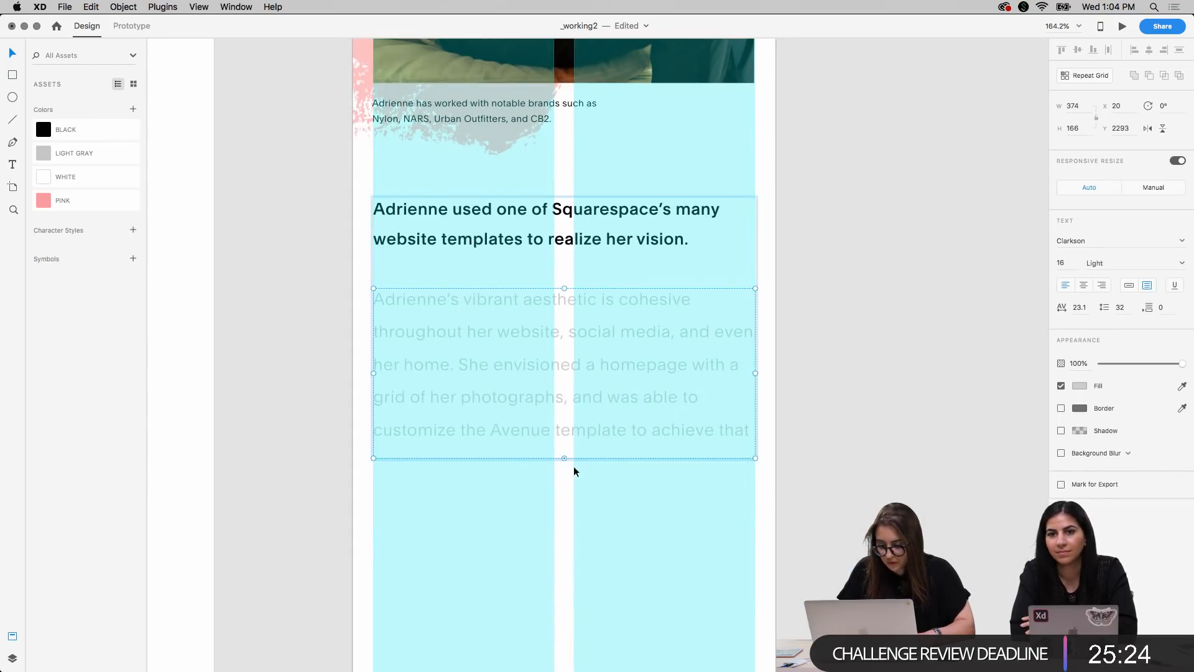
left_click_drag(564, 458, 564, 483)
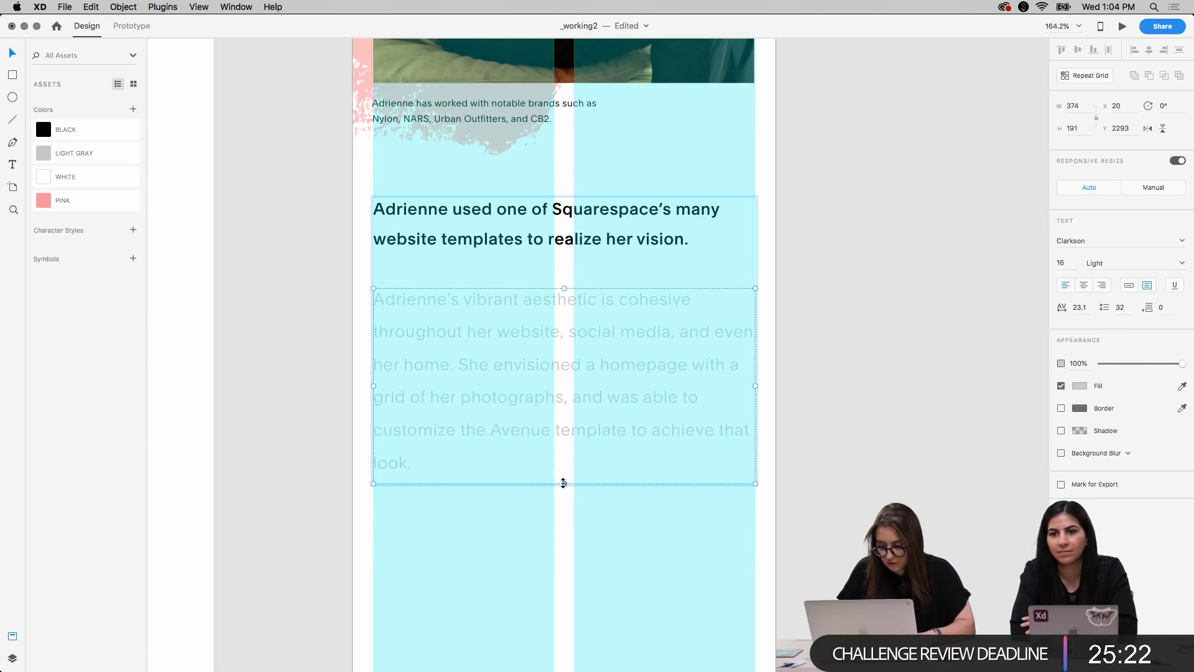
Set the line spacing of the mobile heading and gray paragraph to 26 and their paragraph spacing to 2
left_click(548, 235, "shift")
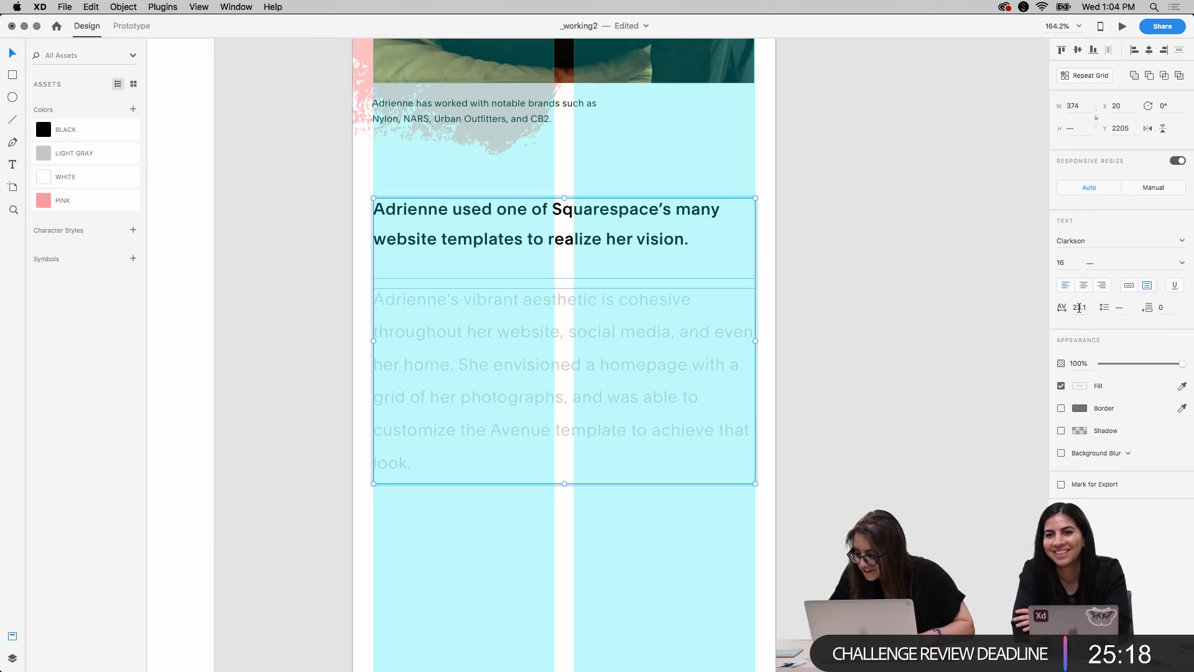
left_click(1118, 307)
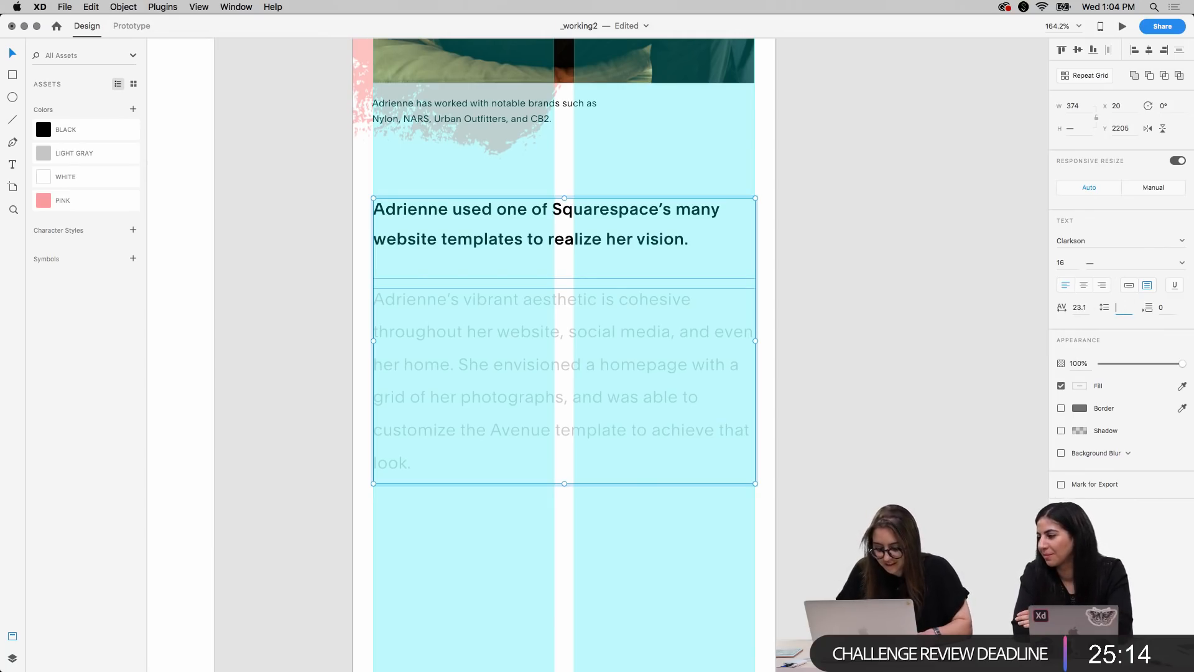
type("16")
key("Tab")
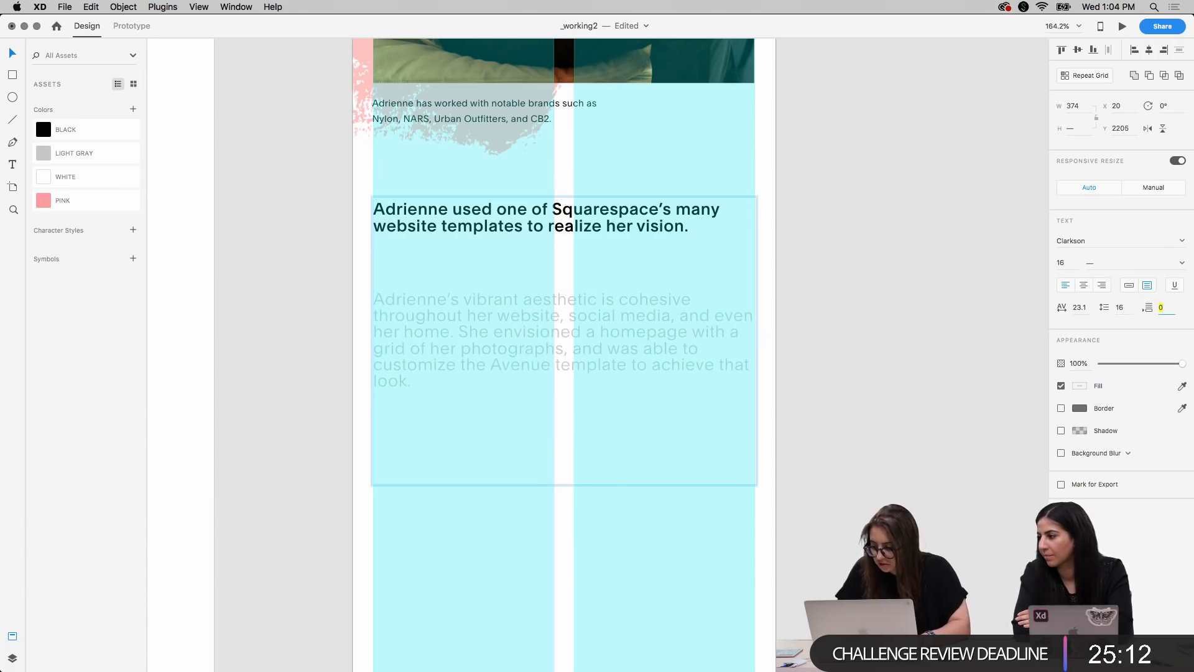
type("2")
key("Return")
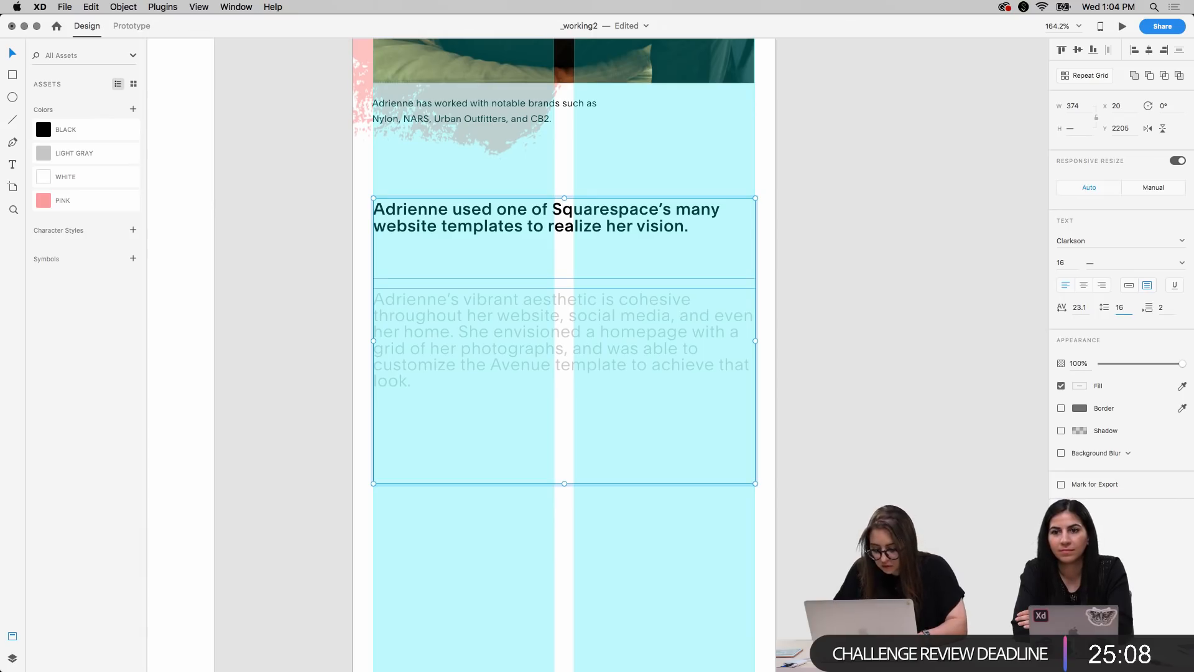
key("Tab")
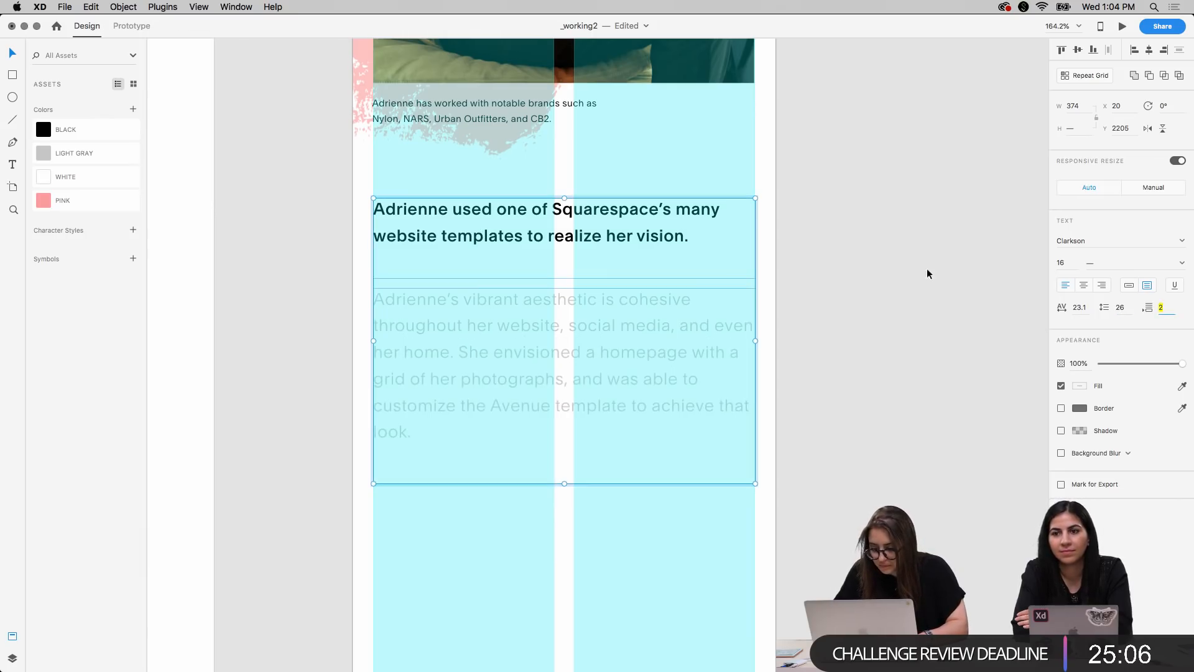
left_click(872, 319)
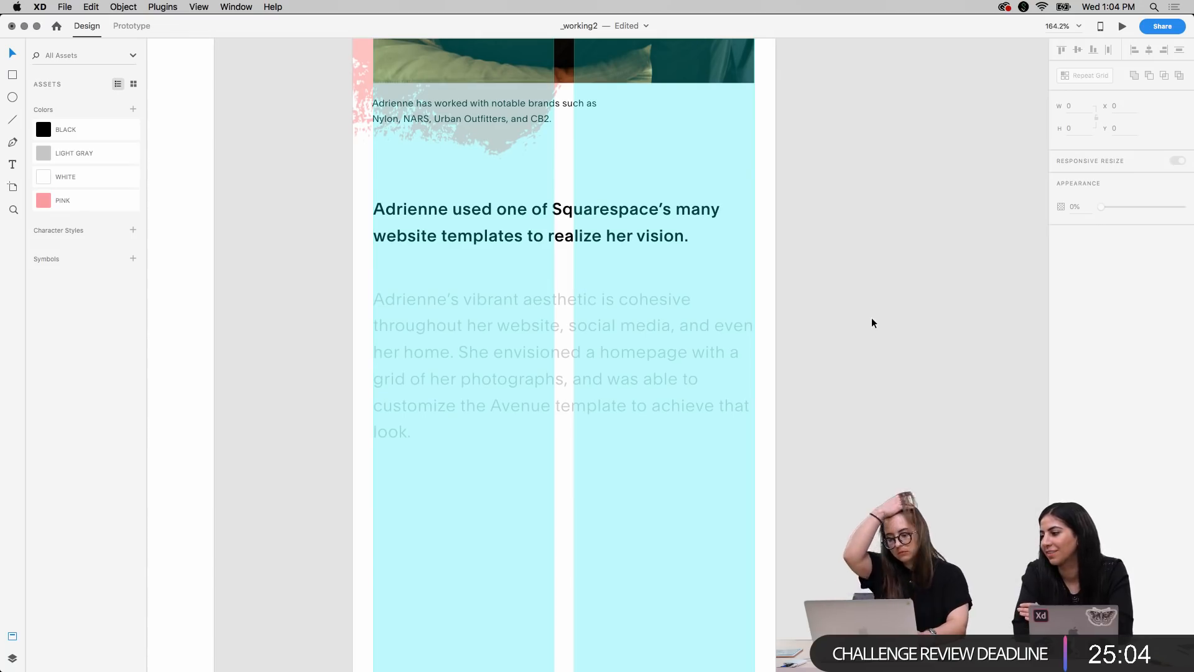
Narrow the mobile gray paragraph's text box to a width of 348
left_click(729, 367)
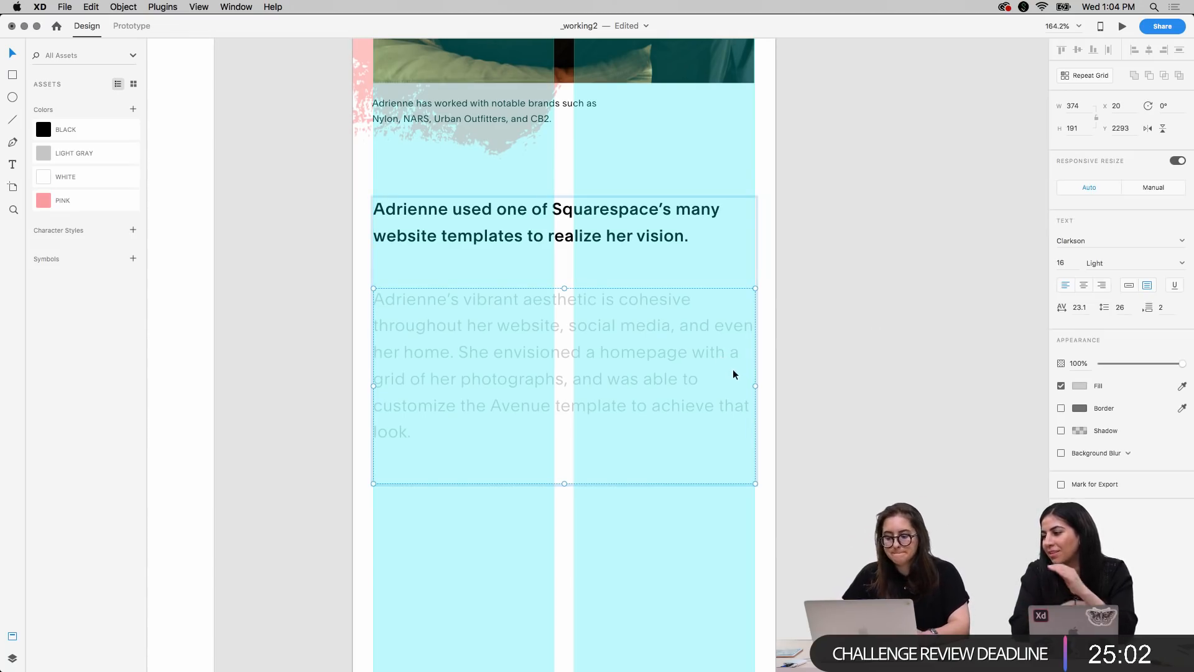
left_click_drag(757, 386, 728, 385)
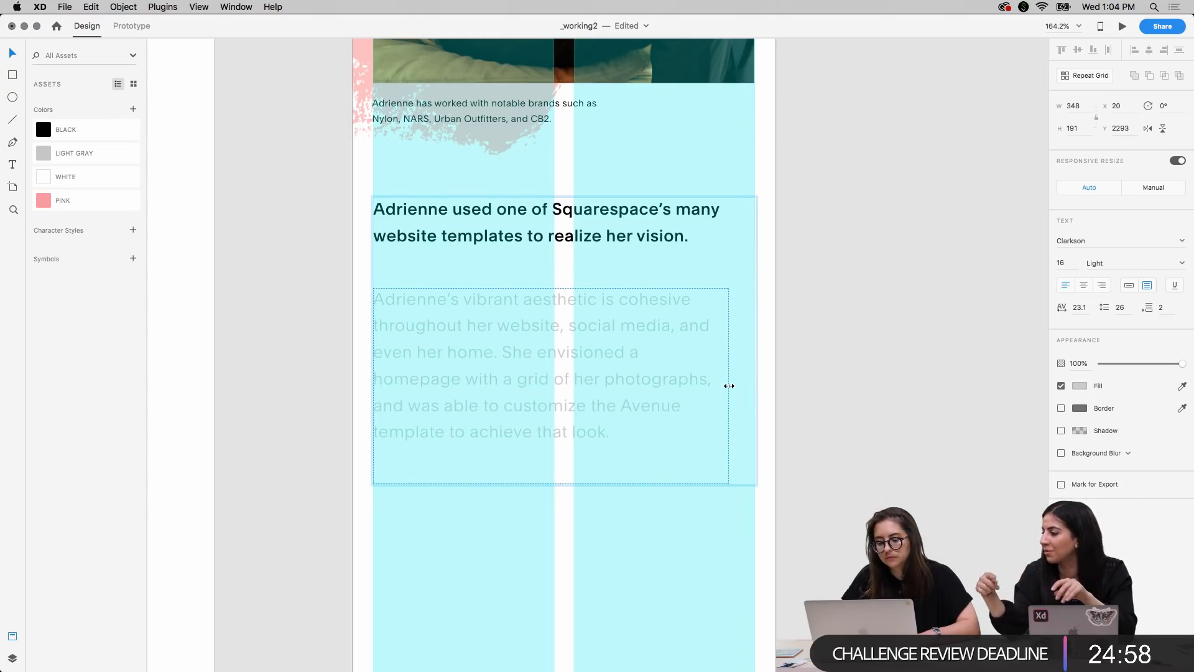
left_click(885, 372)
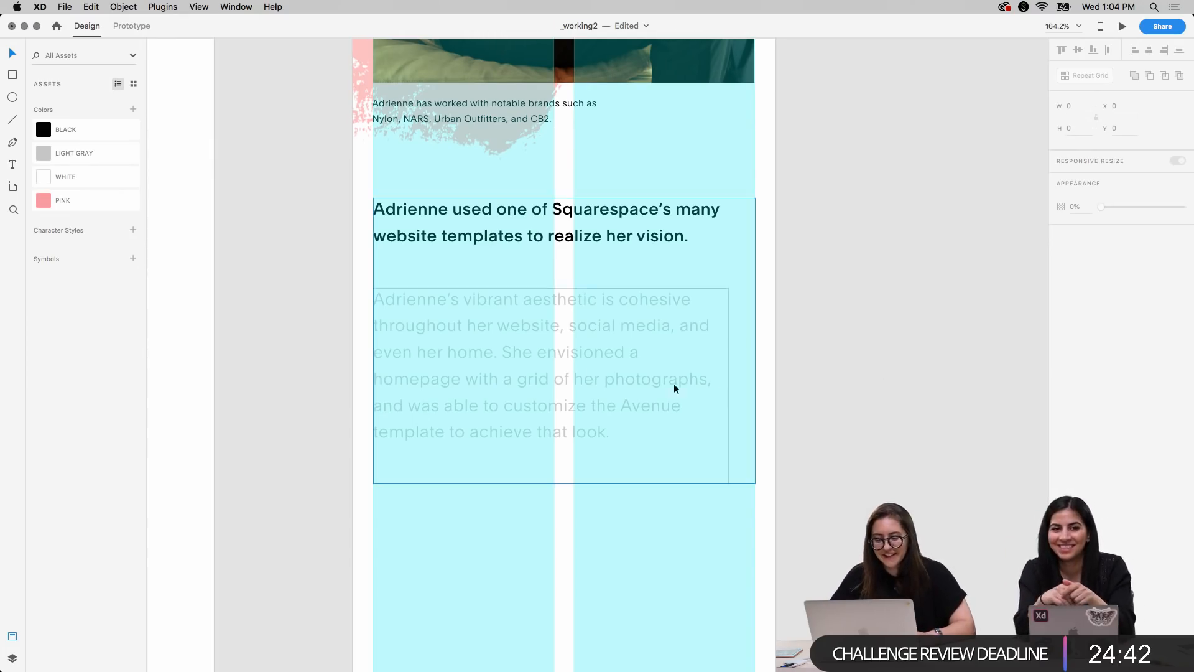
double_click(568, 365)
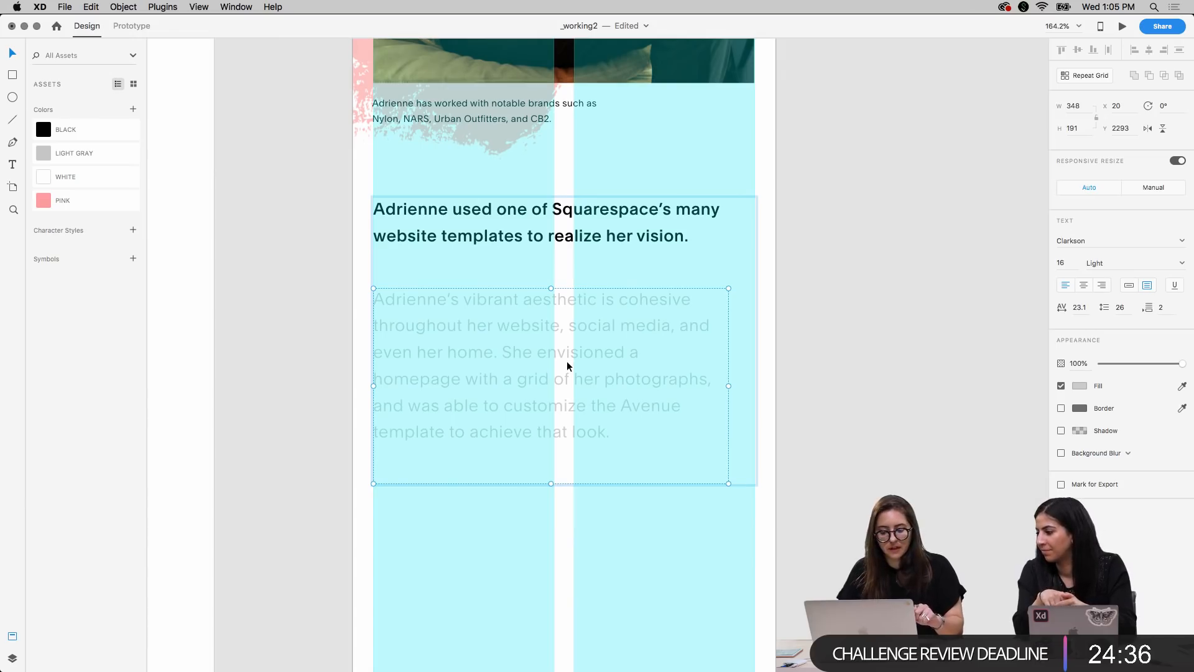
left_click(828, 351)
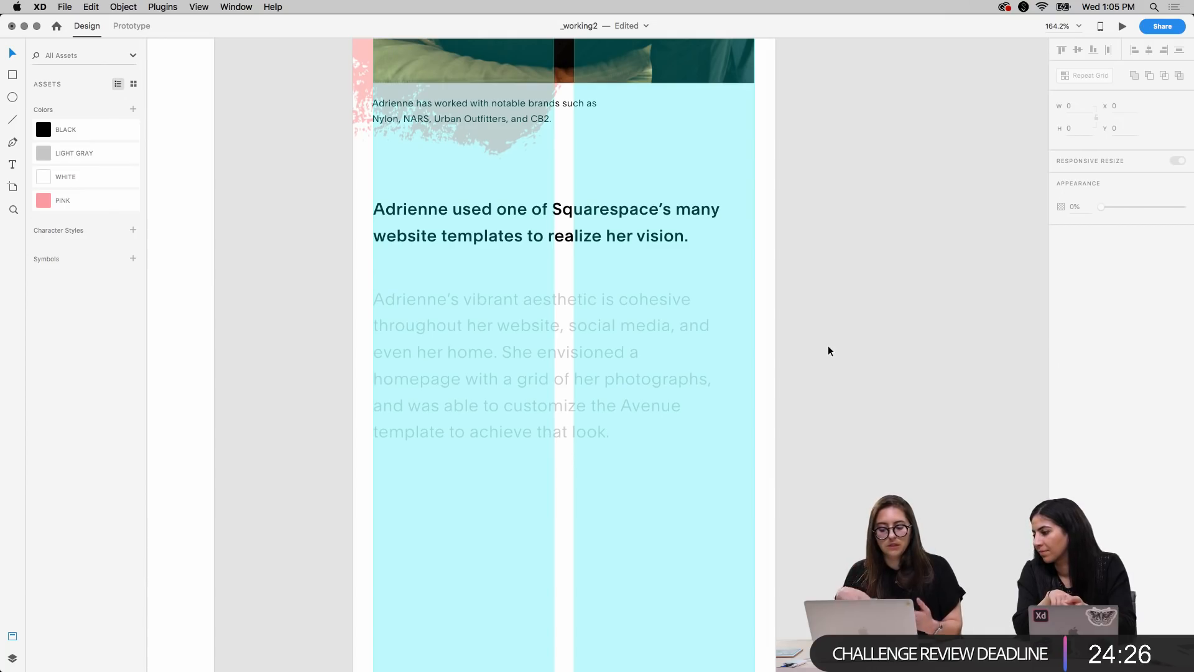
Move the gray paragraph up closer to the bold heading, to Y 2266
left_click(614, 367)
key("shift+Up")
key("shift+Up")
key("shift+Up")
key("Down")
key("Down")
key("Down")
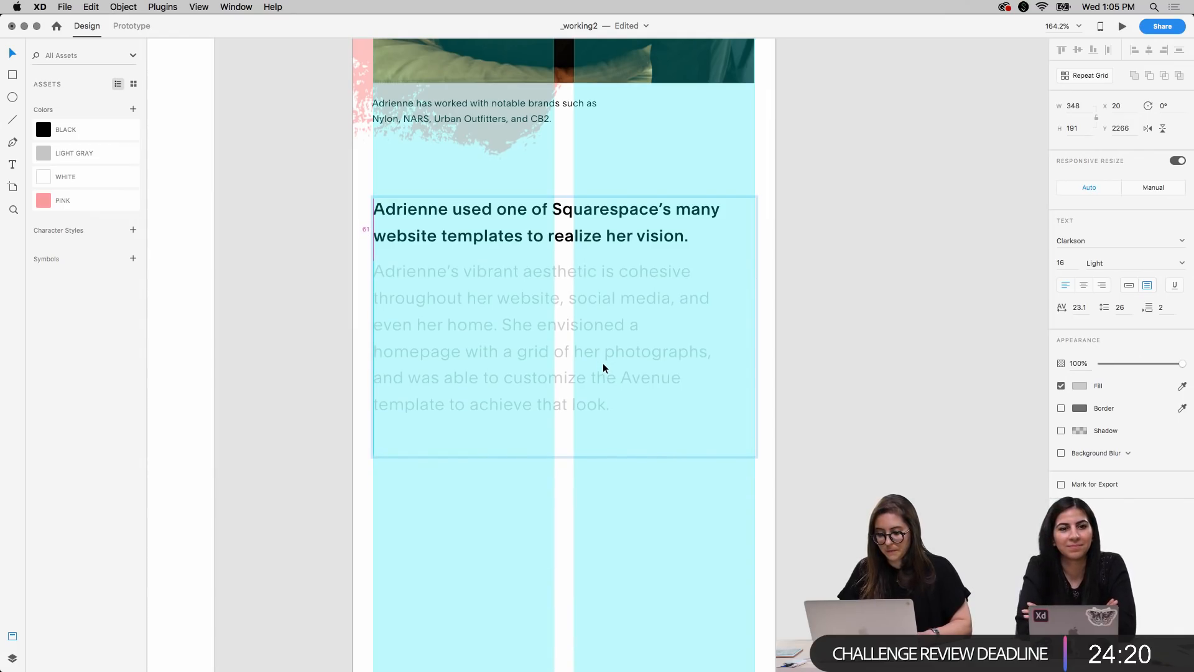
left_click(864, 319)
Preview the mobile text section at 100% with the layout grid hidden, and raise the bold heading to Y 2201
scroll(863, 316, "up", 4)
scroll(863, 316, "down", 3)
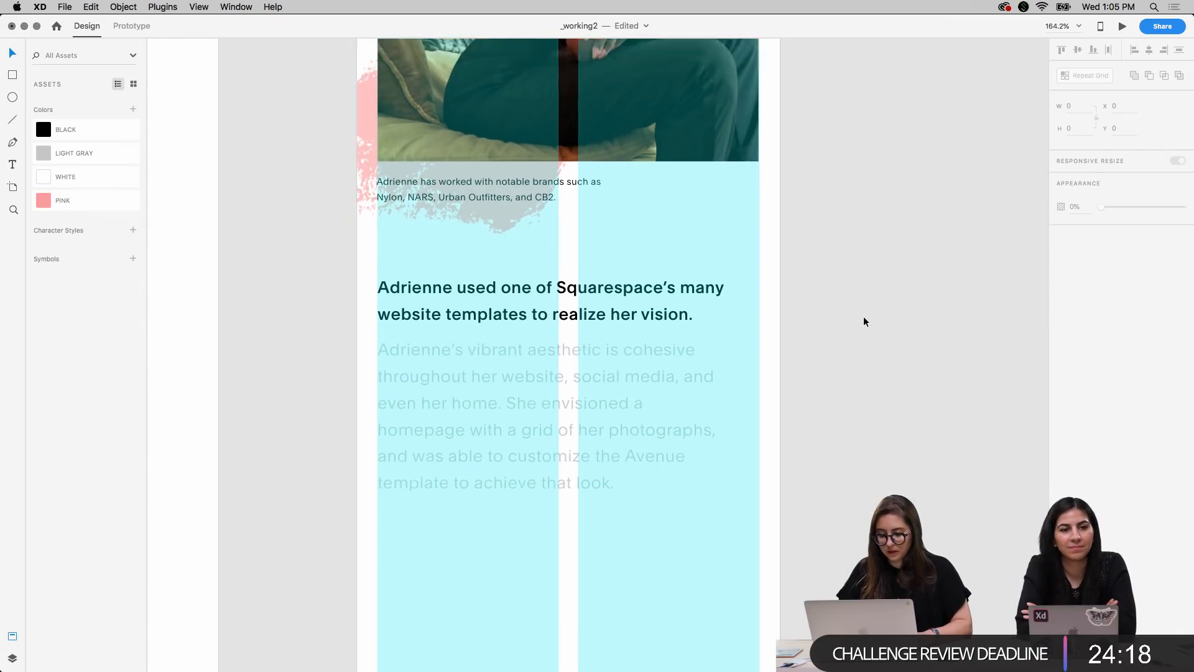
key("shift+super+apostrophe")
key("super+1")
key("shift+super+apostrophe")
left_click(584, 315)
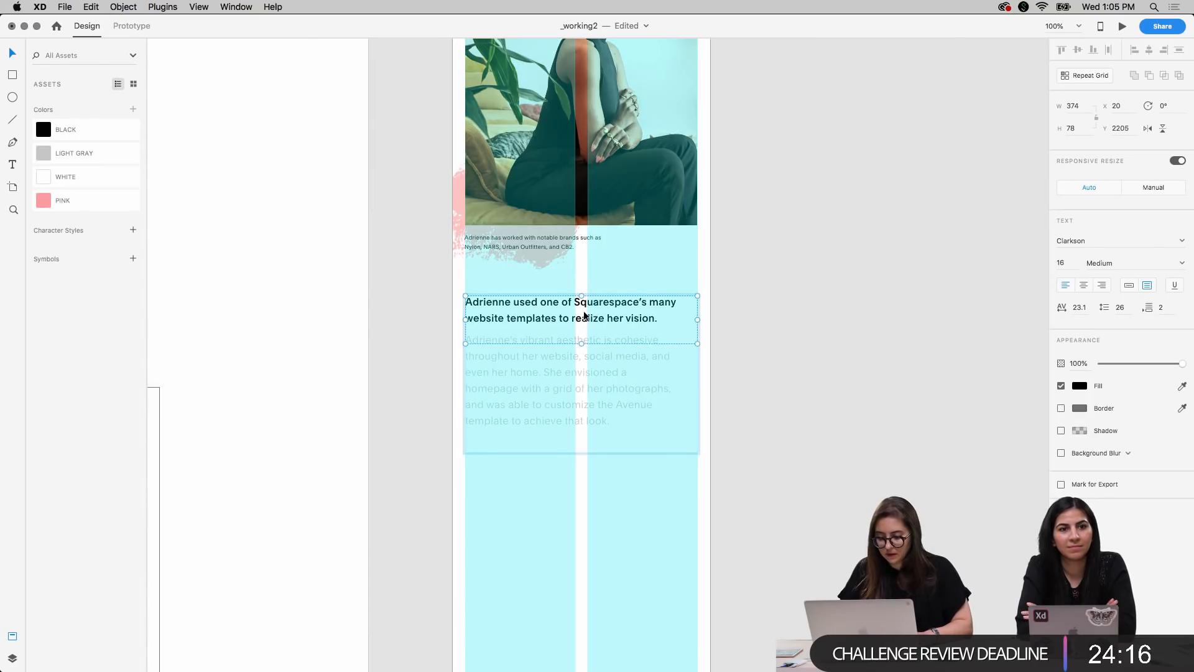
key("Up")
key("Up")
key("Up")
left_click(926, 361)
Save the mobile heading's text formatting as a character style named TITLE
left_click(570, 319, "super")
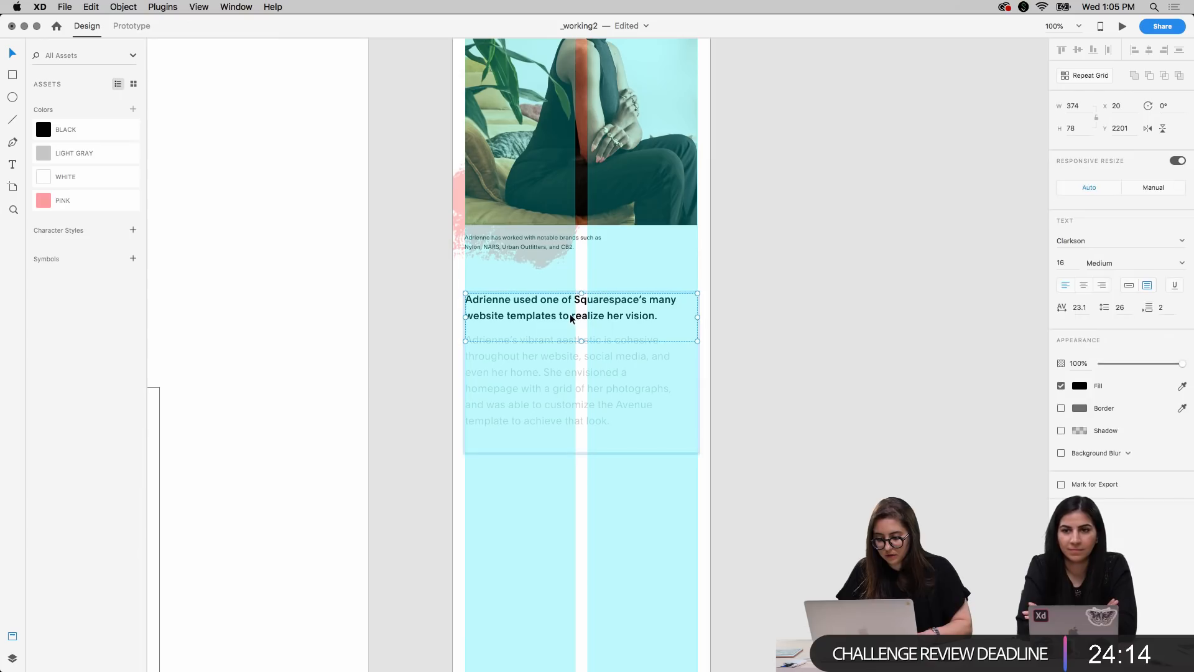
left_click(133, 229)
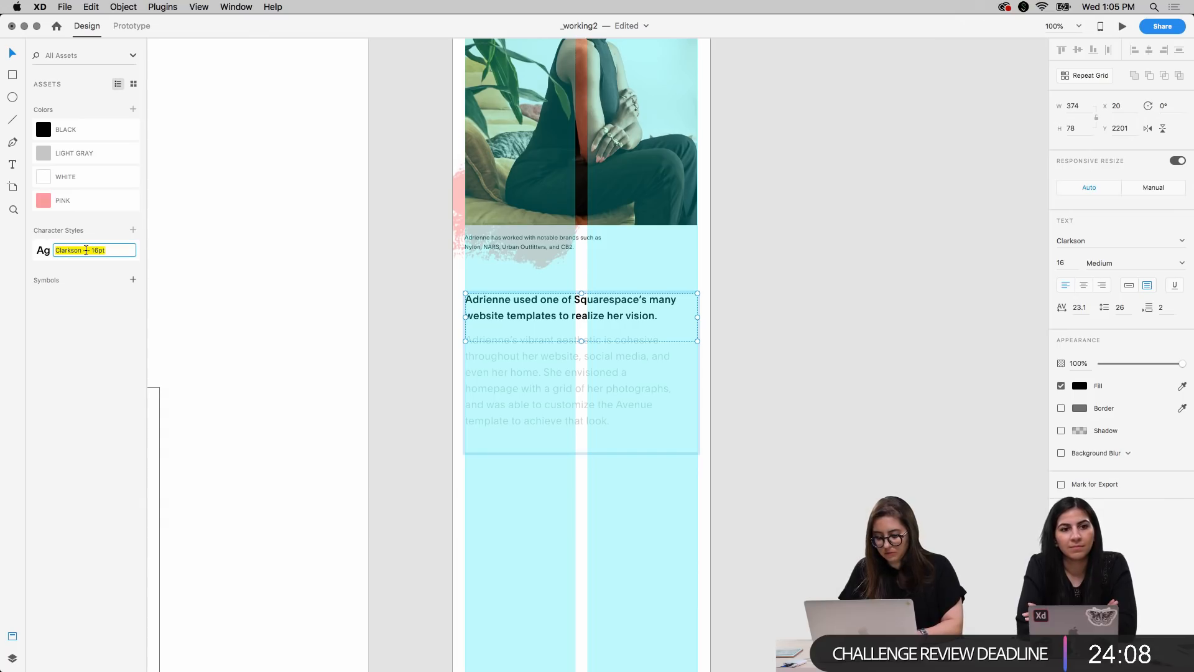
type("Title")
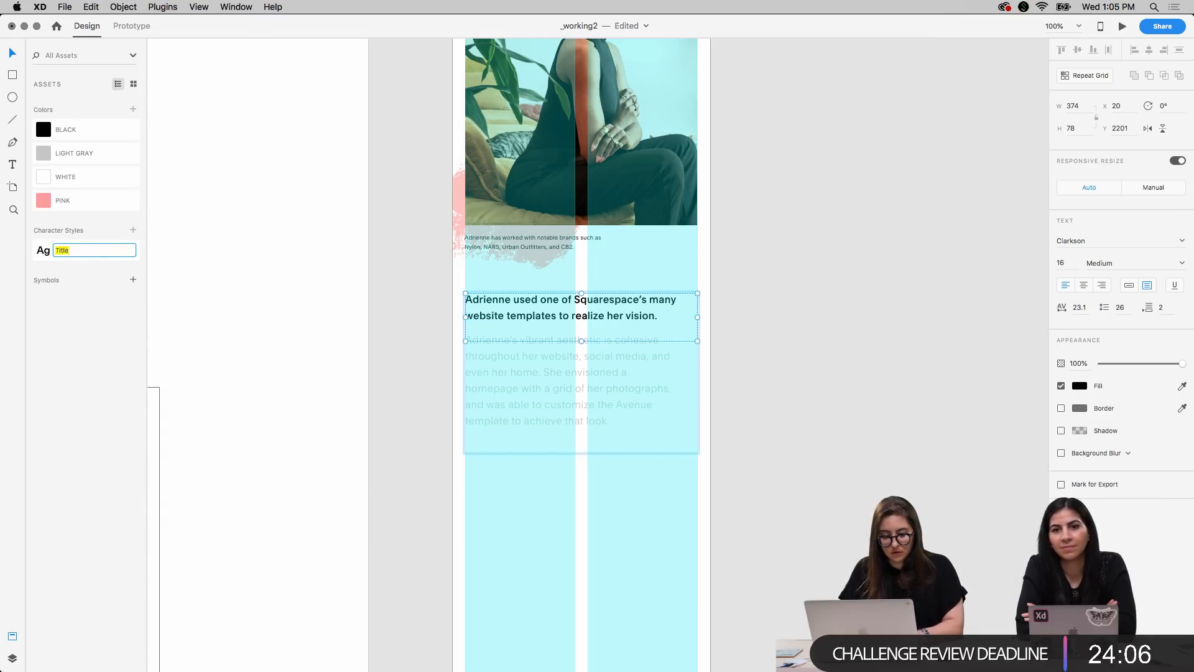
key("BackSpace")
key("BackSpace")
type("tle")
left_click(753, 320)
Save the mobile gray paragraph's text formatting as a character style named BODY COPY
left_click(616, 380)
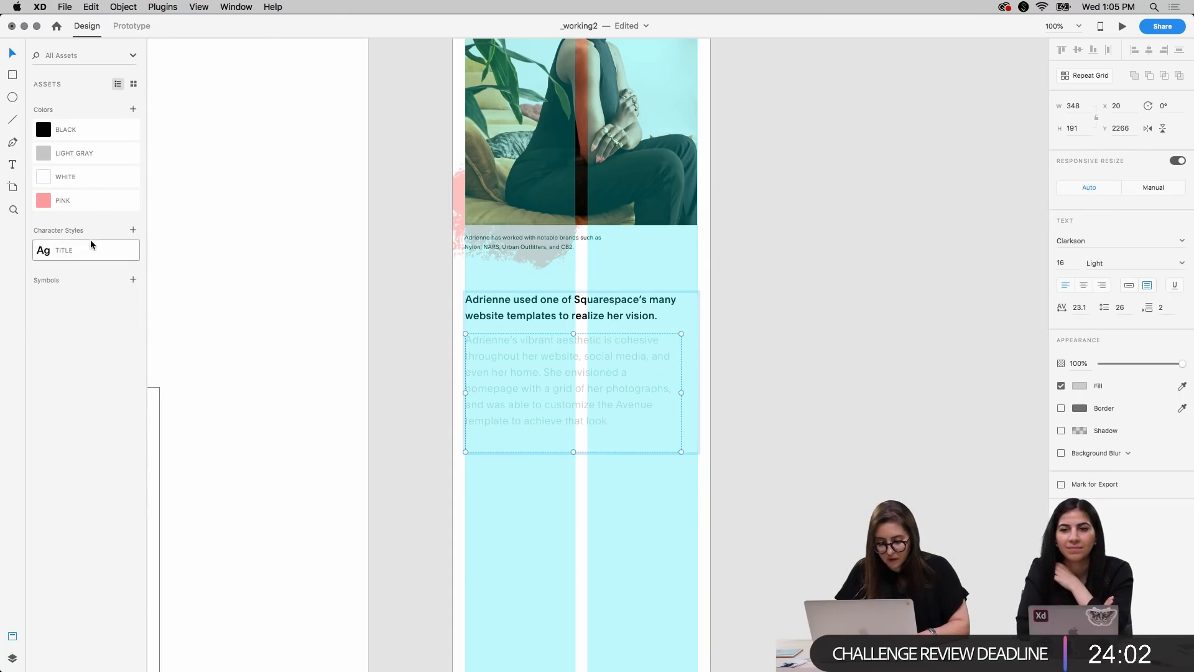
left_click(133, 230)
double_click(83, 274)
type("BODY COPY")
key("Return")
left_click(793, 348)
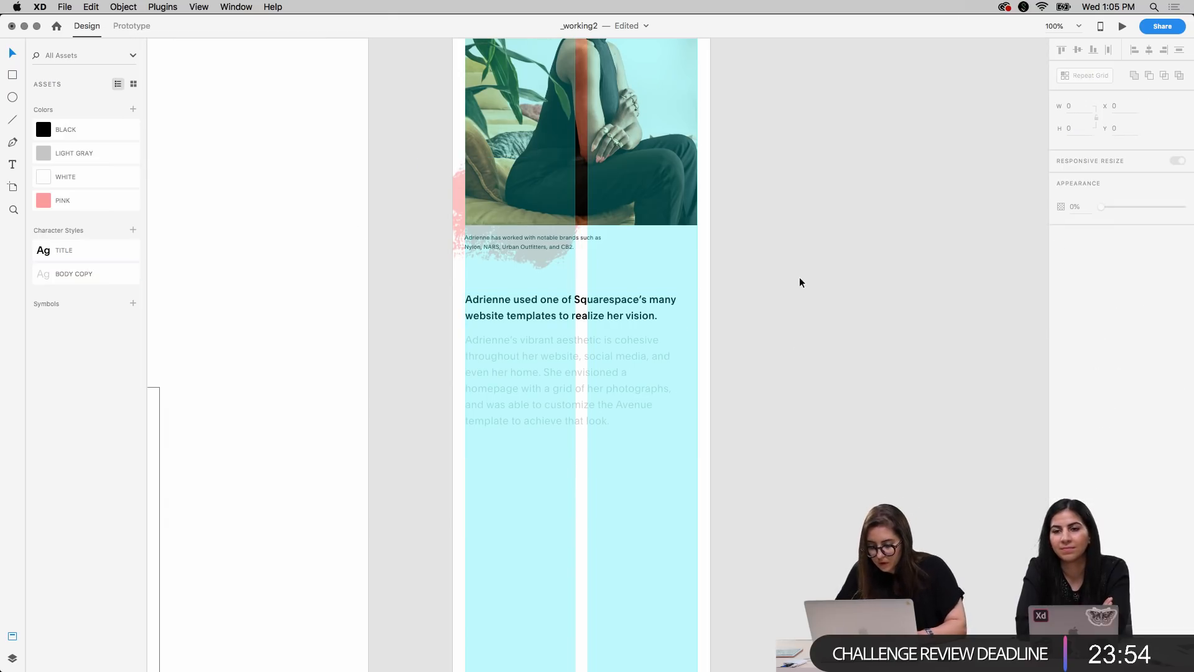
Review the mobile photos, caption, heading and paragraph with the layout grid hidden
scroll(800, 279, "up", 5)
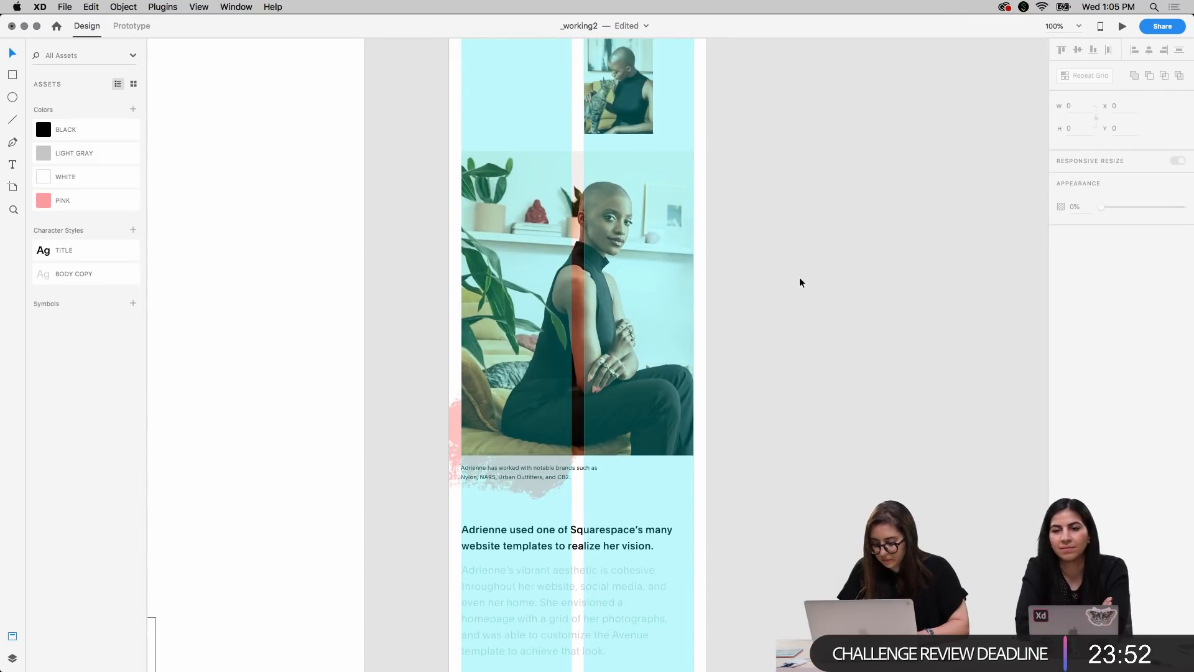
key("super+shift+apostrophe")
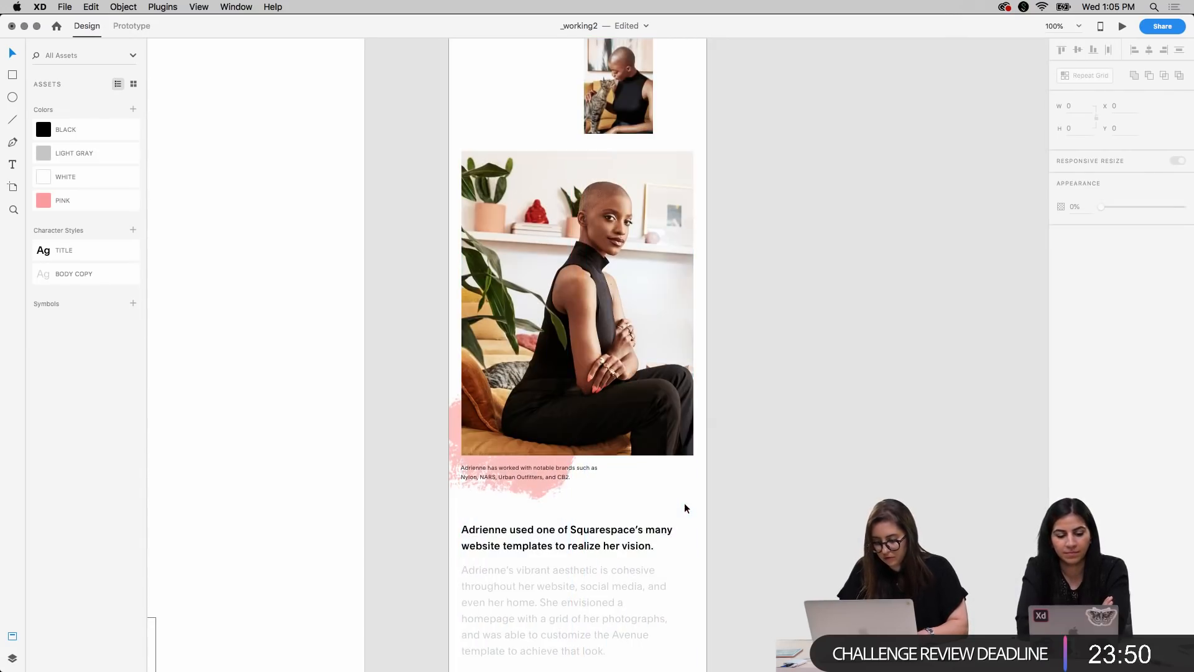
scroll(752, 450, "up", 3)
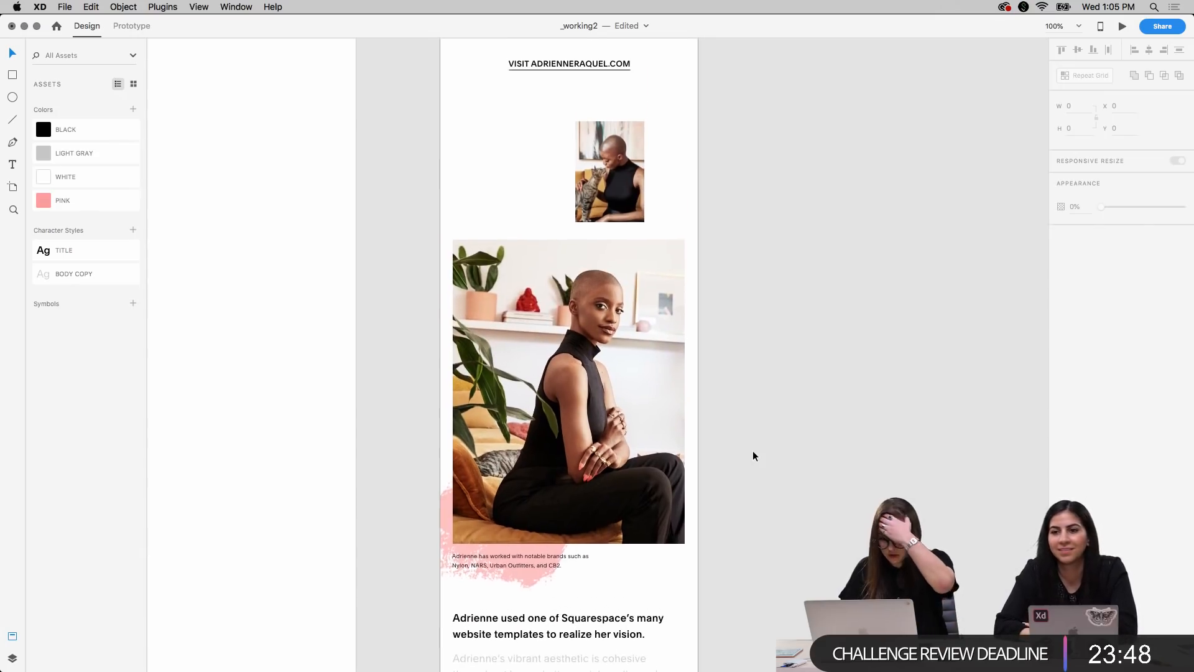
scroll(752, 450, "up", 10)
scroll(753, 456, "down", 15)
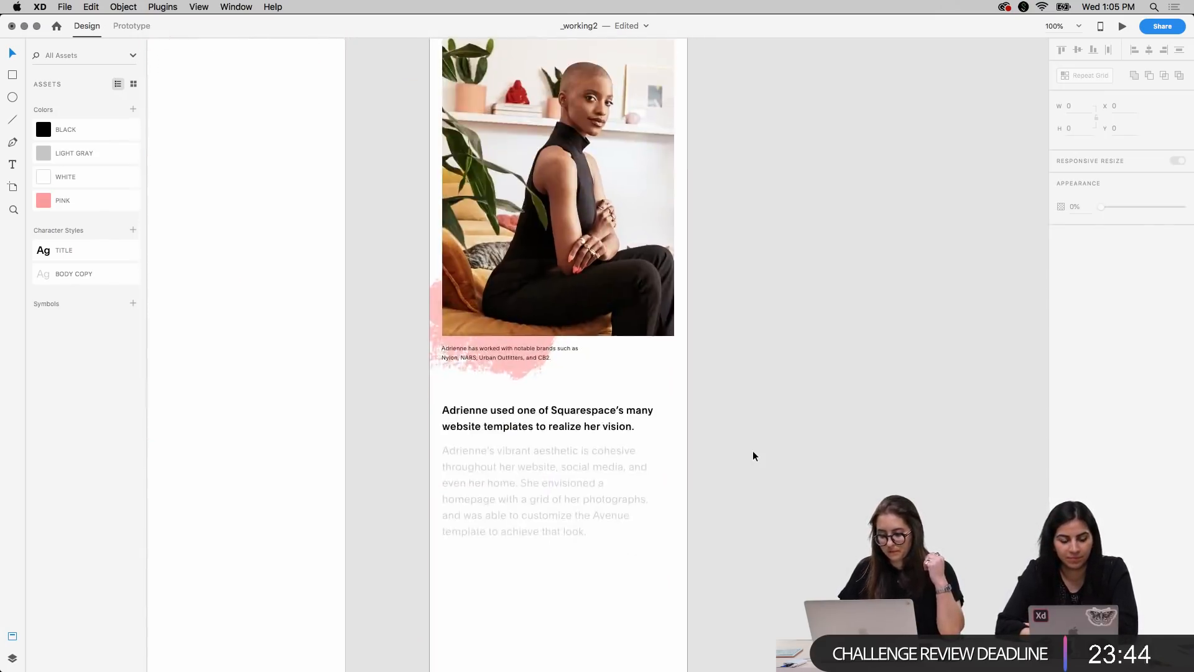
scroll(752, 452, "down", 3)
right_click(752, 452)
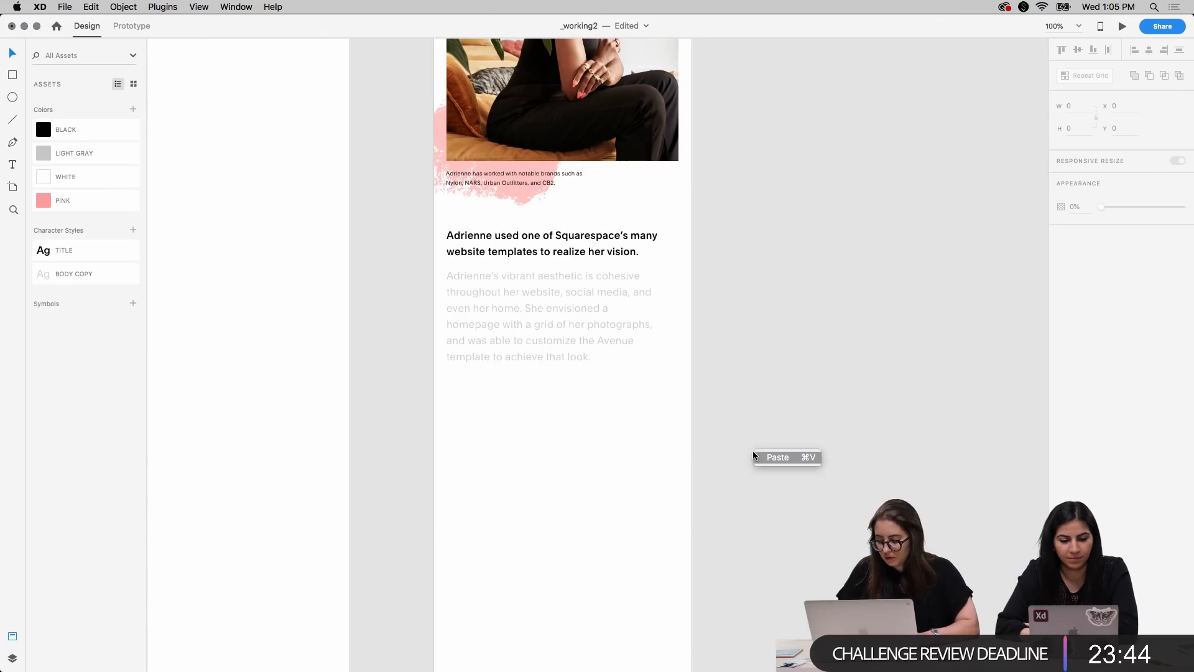
left_click(764, 389)
Copy the desktop's website screenshot onto the mobile artboard and place it below the gray paragraph at X 19, Y 2447
key("super+minus")
key("super+minus")
scroll(543, 399, "left", 4)
left_click(544, 399)
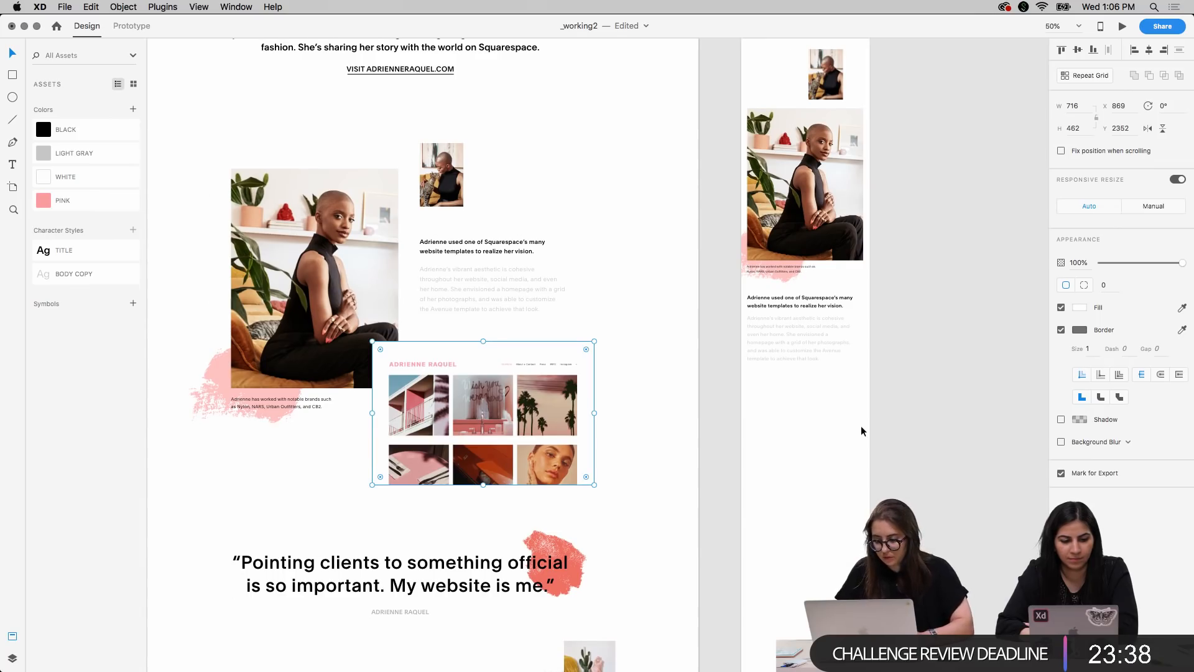
scroll(860, 425, "right", 3)
left_click(641, 421)
key("super+v")
left_click_drag(663, 386, 704, 449)
Scale the mobile website screenshot down to 375 by 242 and check its fit against the layout grid
key("super+plus")
key("super+plus")
scroll(704, 449, "down", 4)
scroll(704, 449, "right", 2)
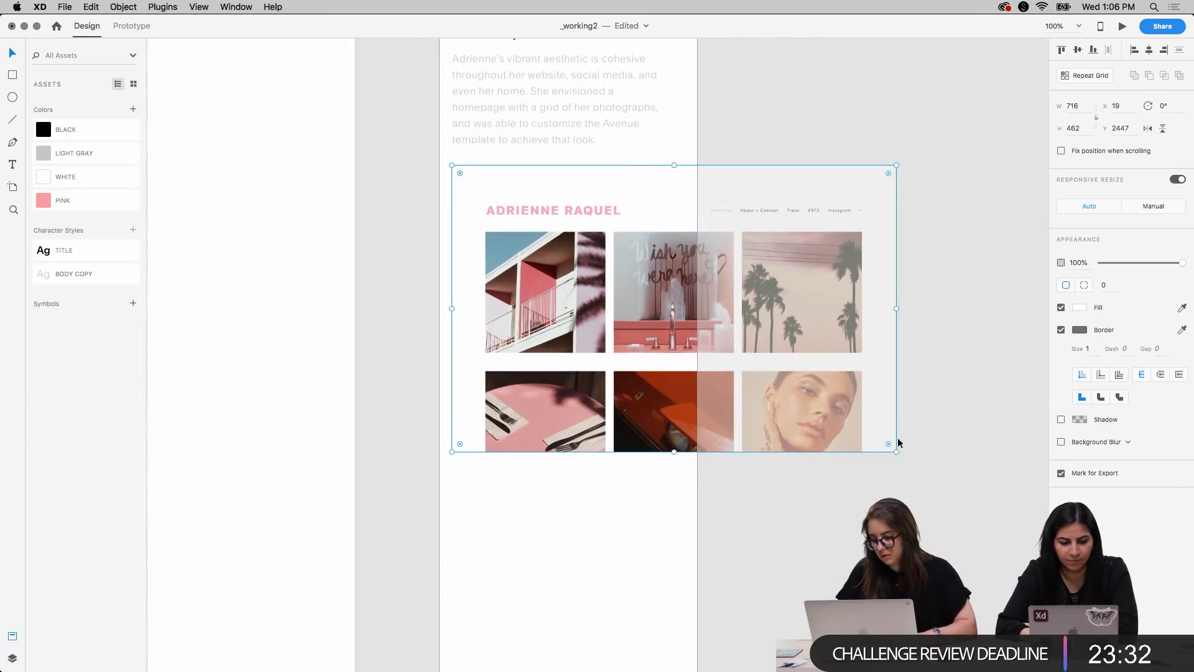
left_click_drag(896, 452, 685, 319)
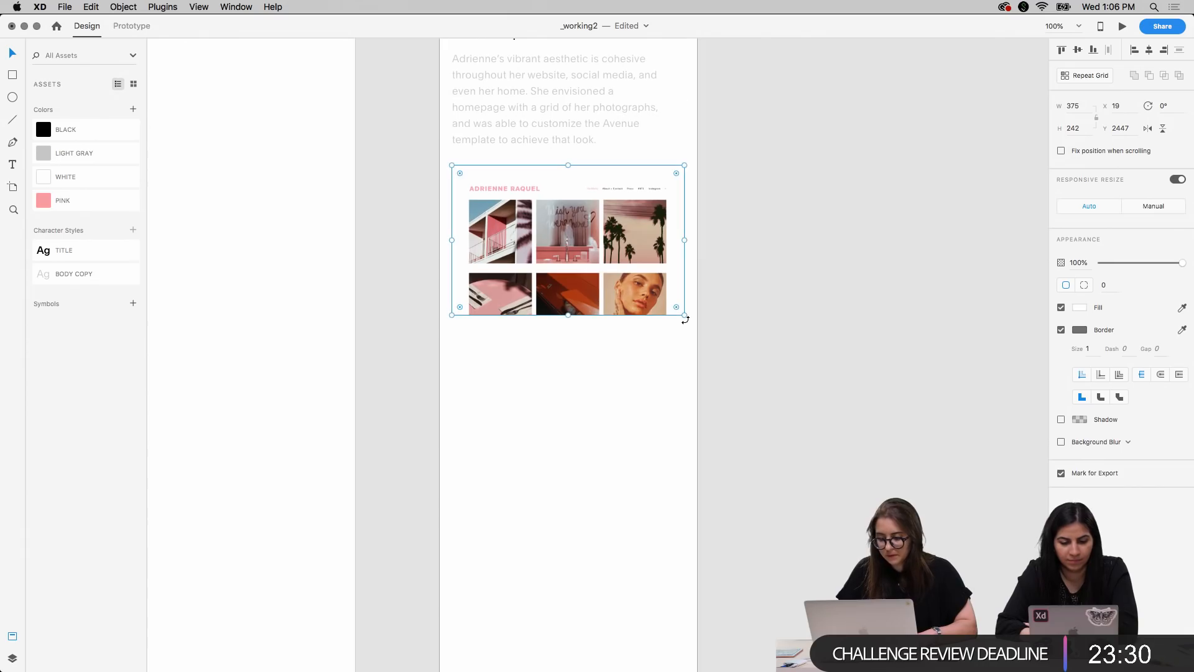
key("shift+super+apostrophe")
left_click(723, 245)
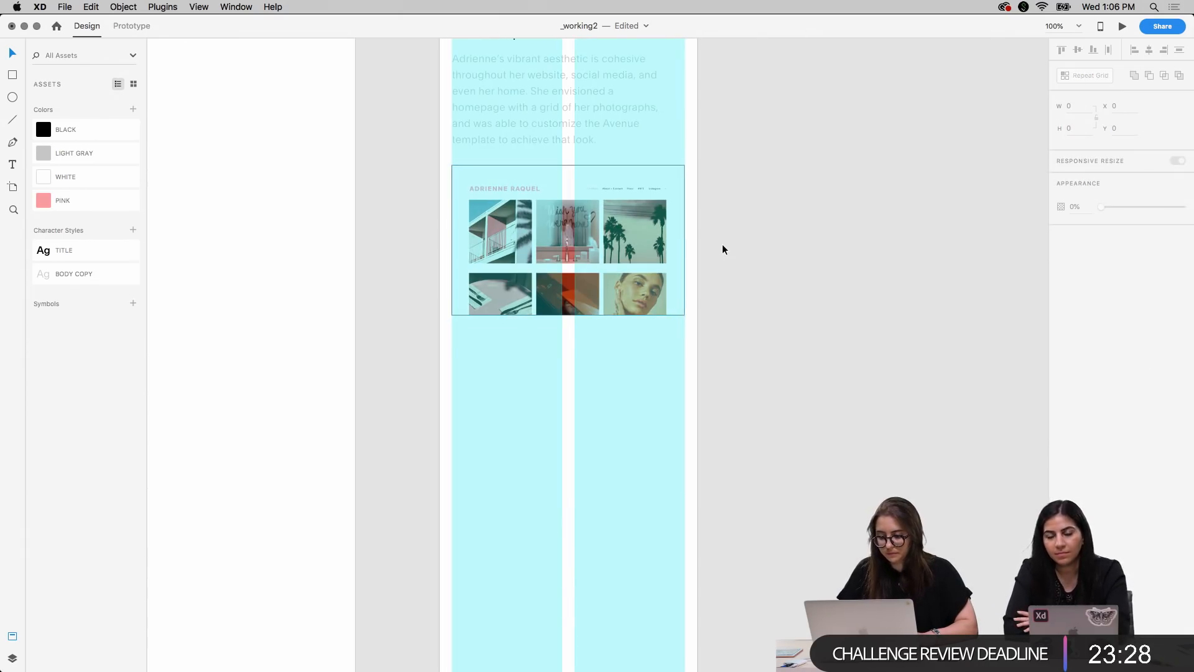
scroll(722, 249, "up", 10)
key("super+minus")
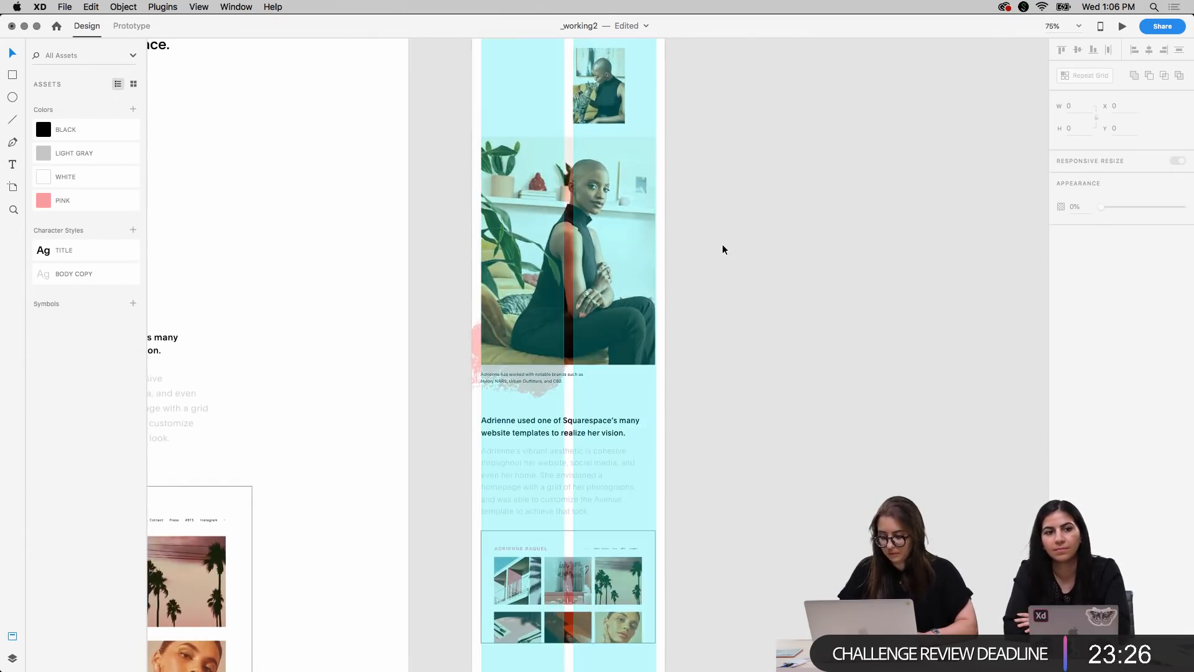
Nudge the mobile website screenshot down to Y 2457 and hide the layout grid
key("super+minus")
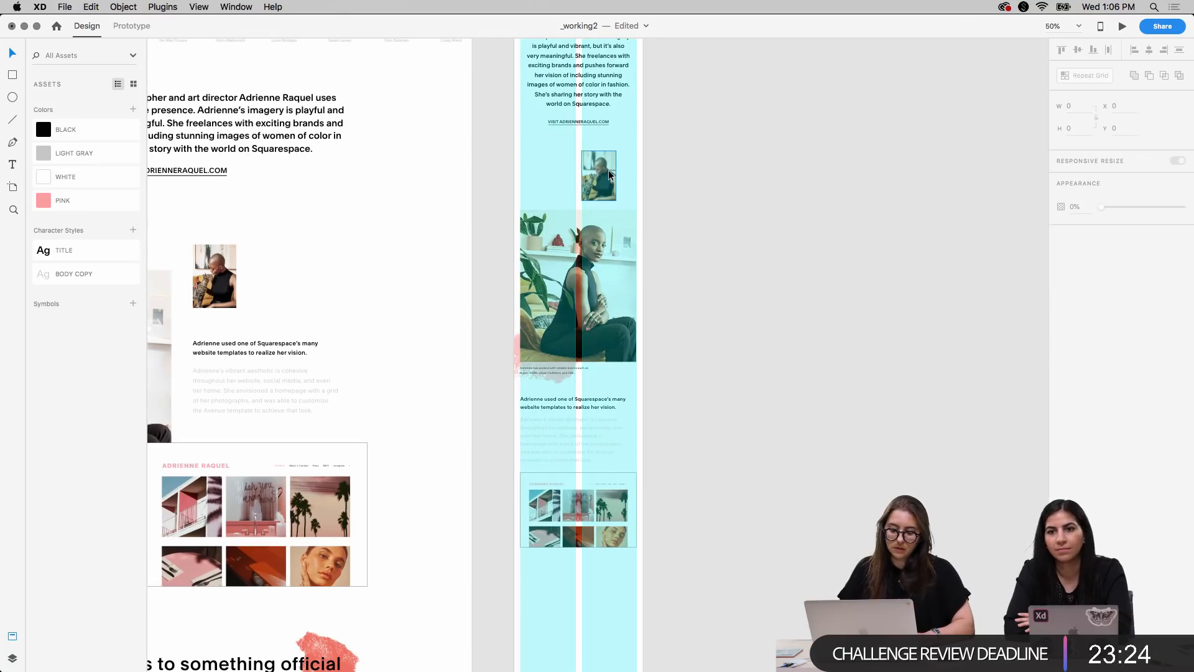
scroll(661, 417, "down", 3)
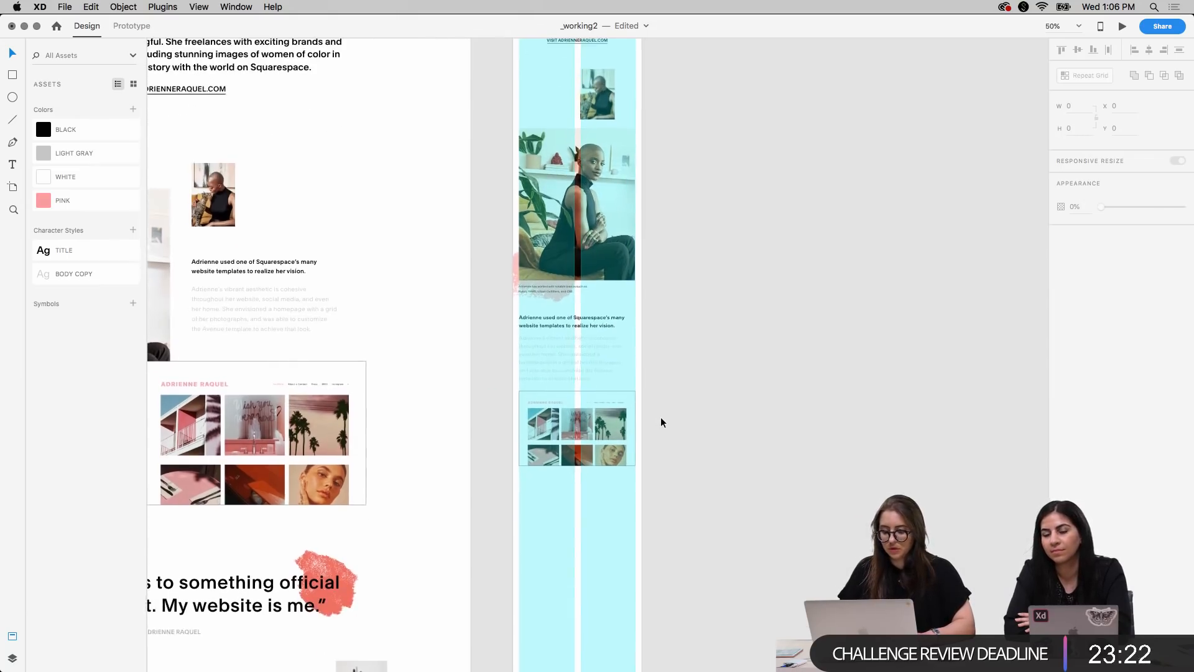
left_click(607, 412)
key("shift+Down")
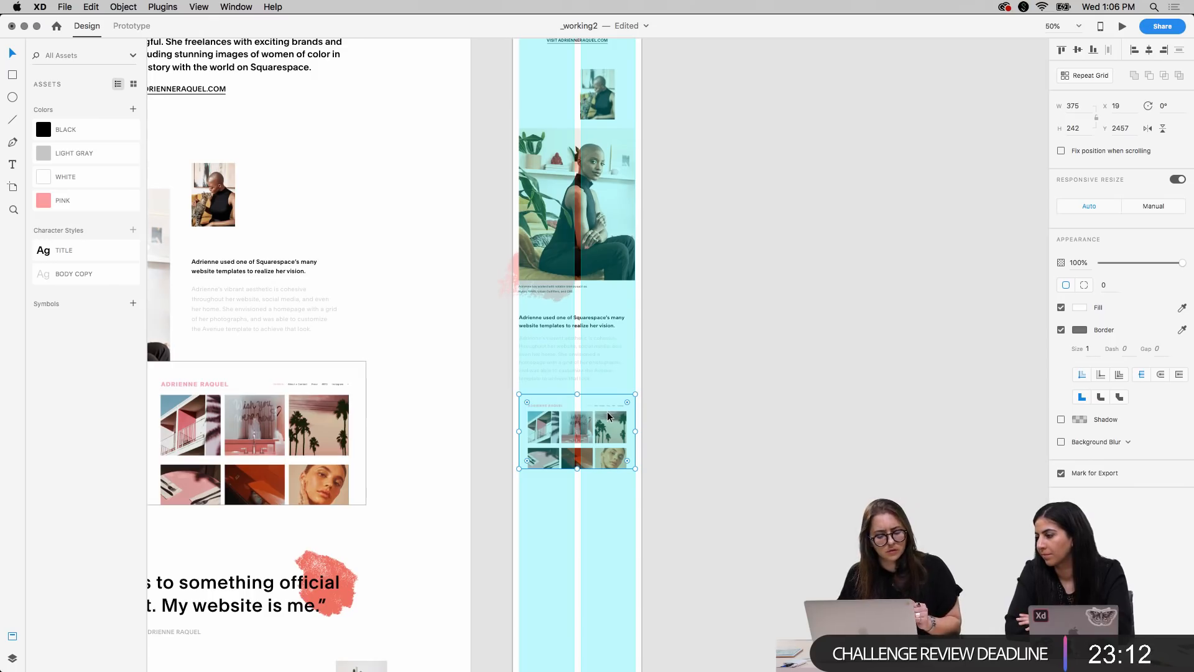
left_click(743, 336)
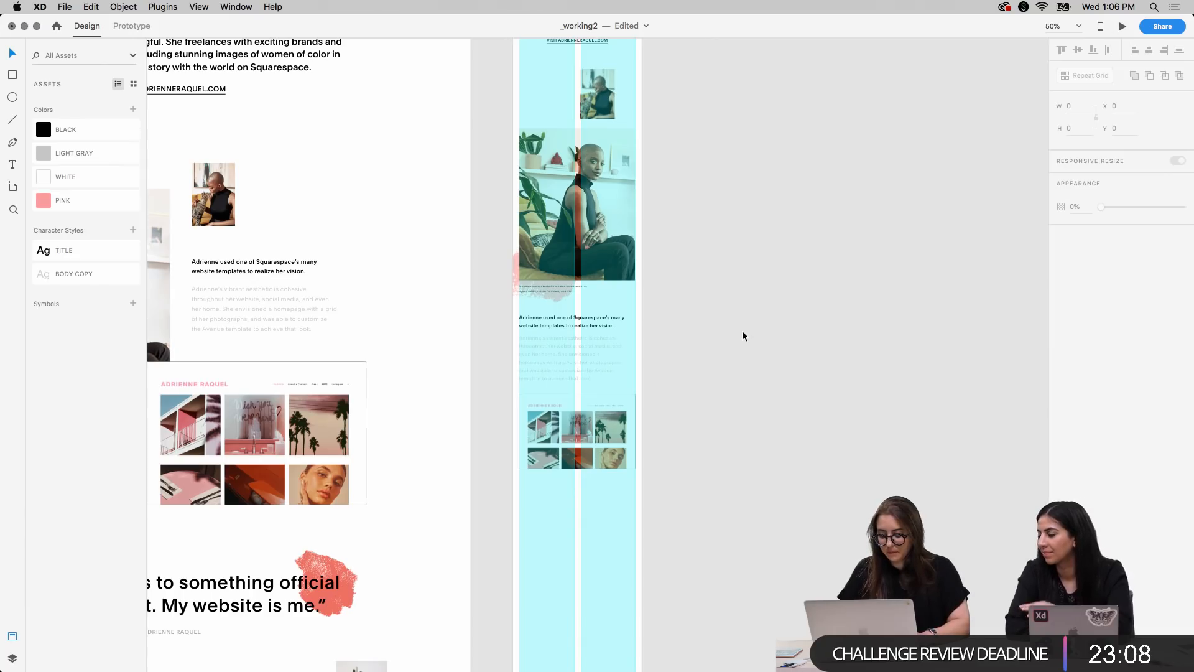
left_click(624, 524)
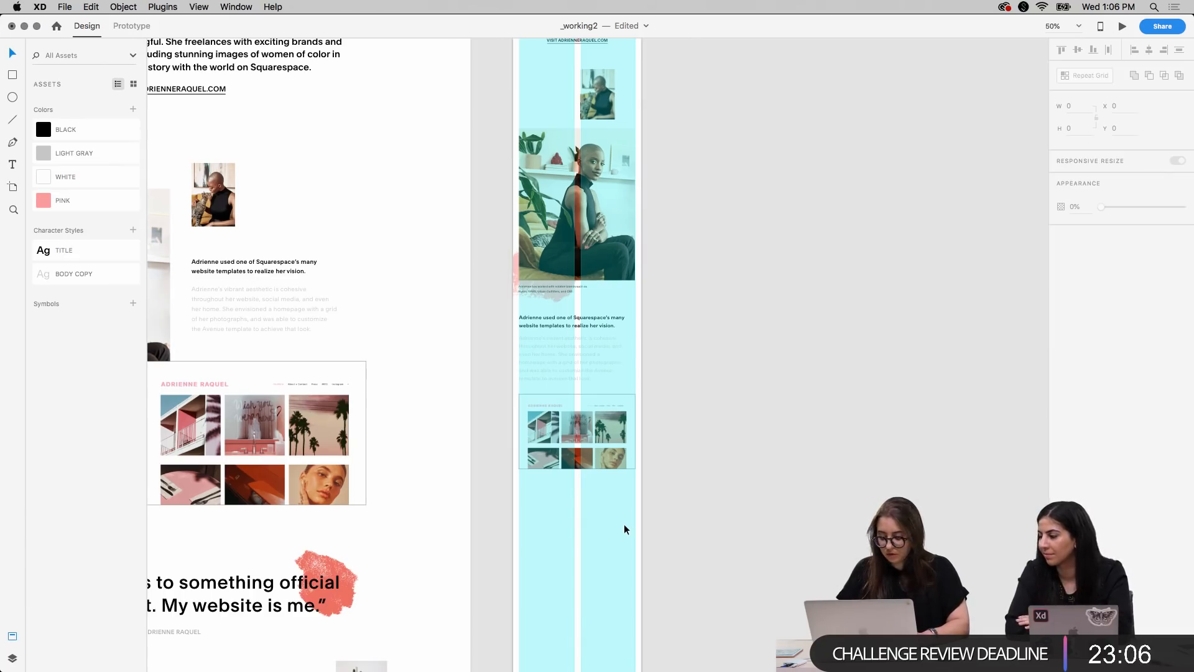
key("shift+super+apostrophe")
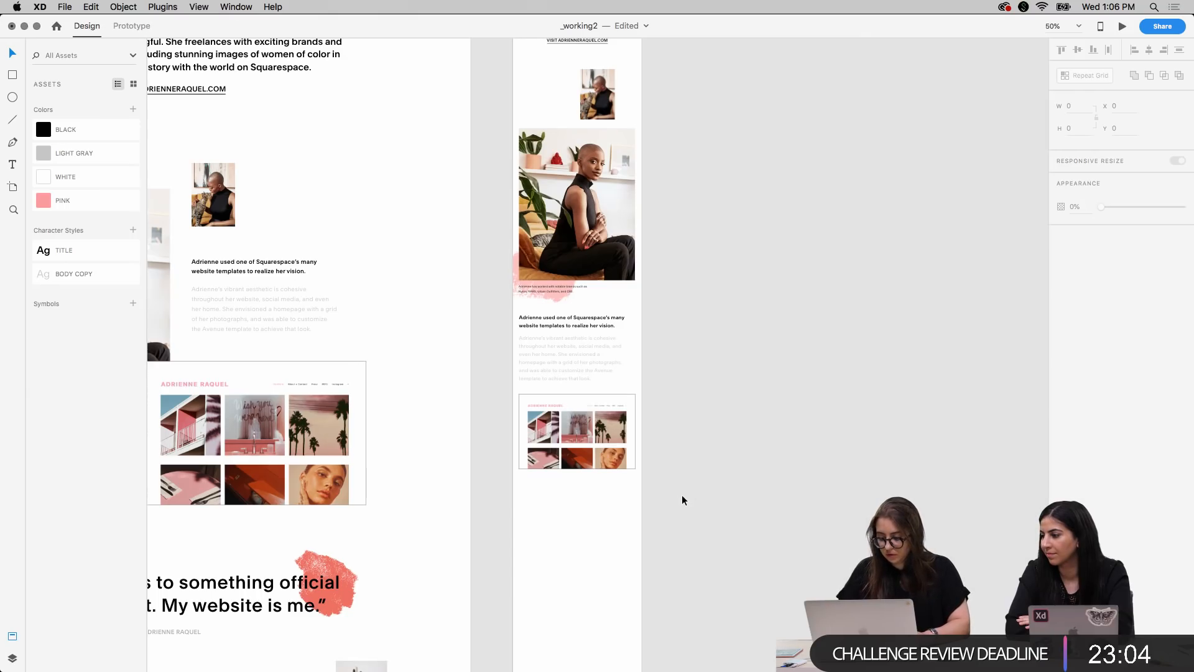
Move the mobile heading and gray paragraph up slightly, closer to the photo caption
key("super+1")
scroll(696, 311, "up", 10)
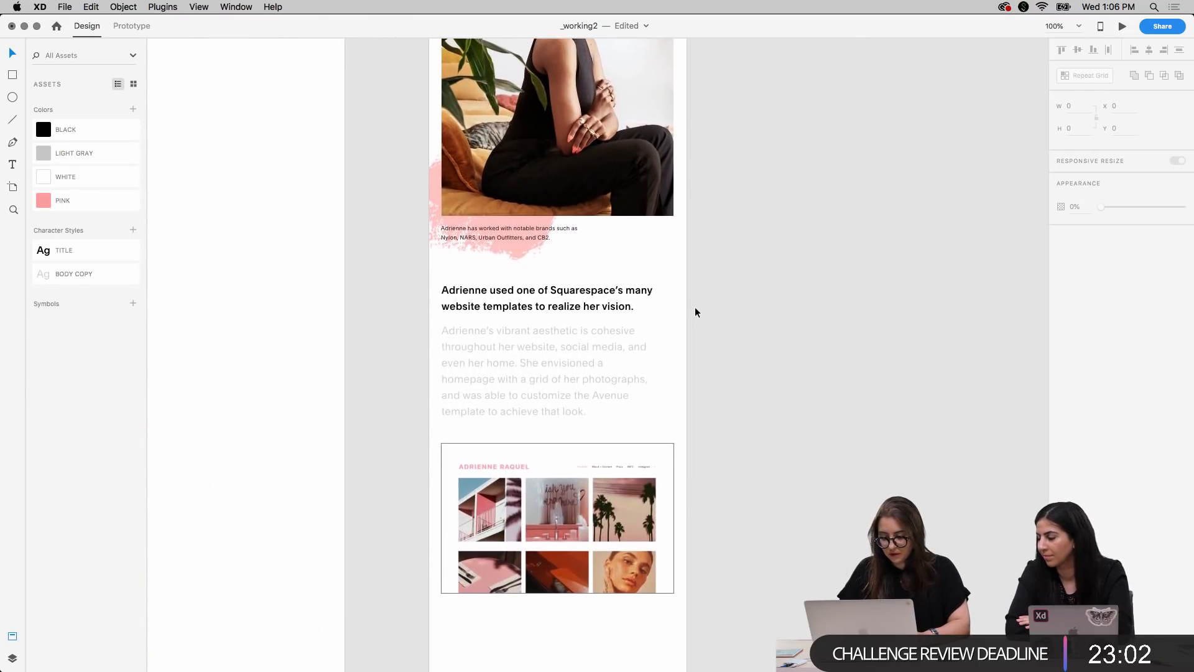
scroll(696, 307, "down", 9)
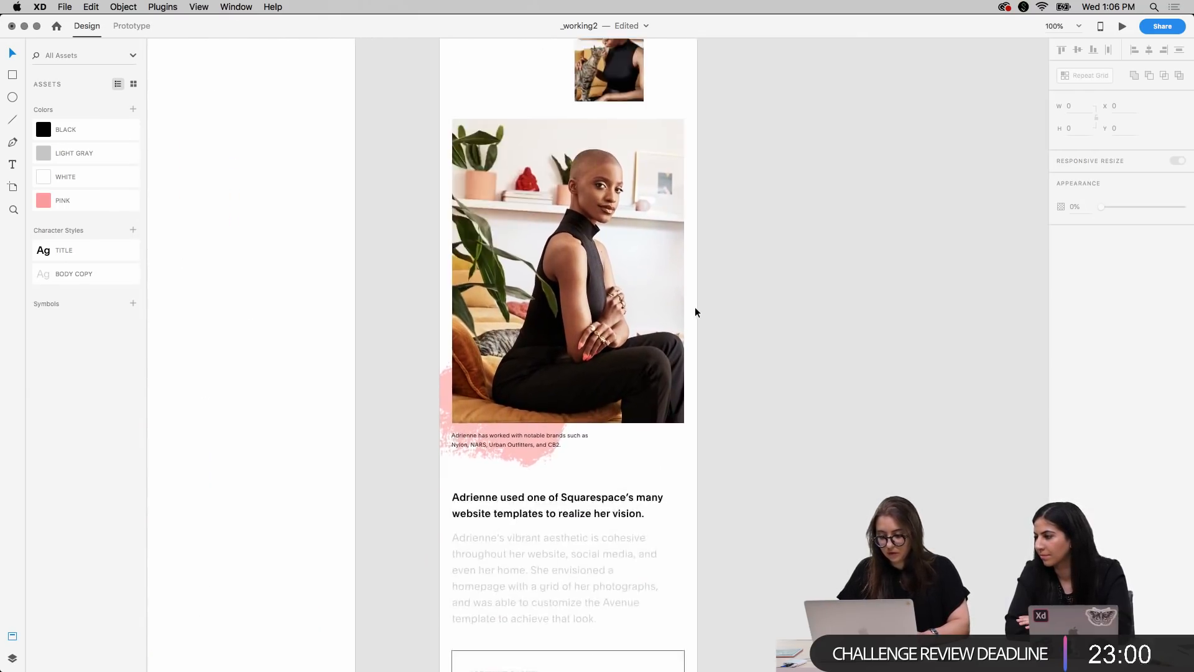
left_click_drag(591, 338, 591, 337)
left_click(784, 442)
Move the mobile website screenshot up to Y 2433, closer to the gray paragraph
scroll(765, 442, "down", 2)
left_click(642, 459)
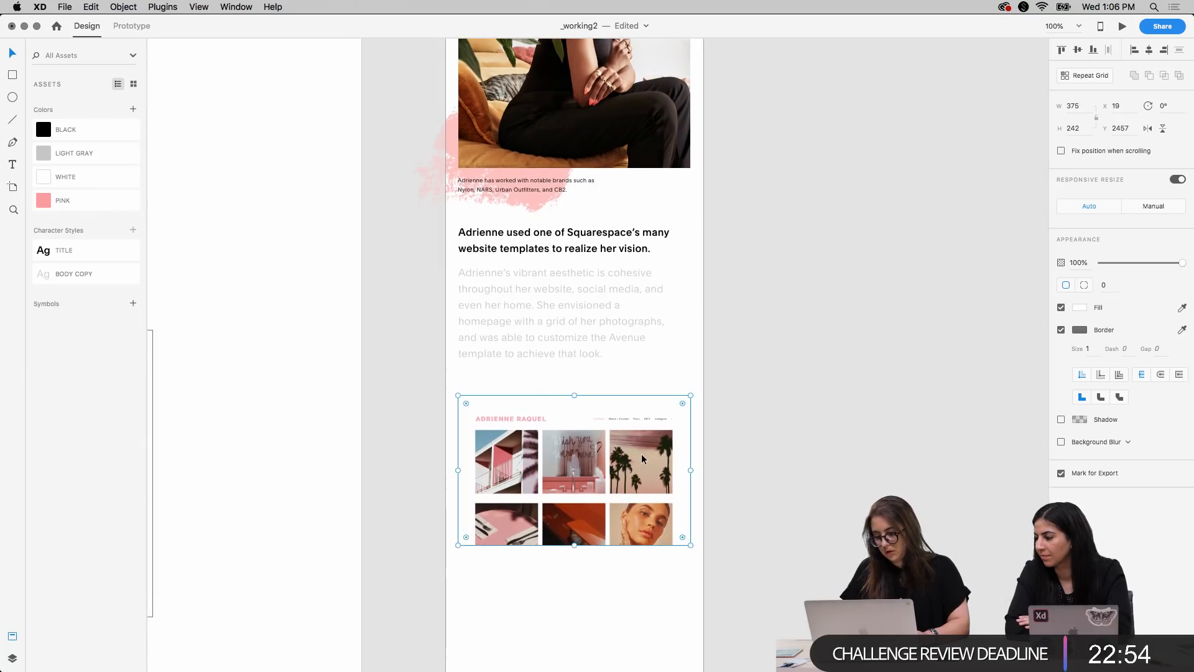
key("shift+Up")
key("shift+Up")
key("shift+Up")
key("Down")
key("Down")
key("Down")
key("Down")
key("Down")
key("Down")
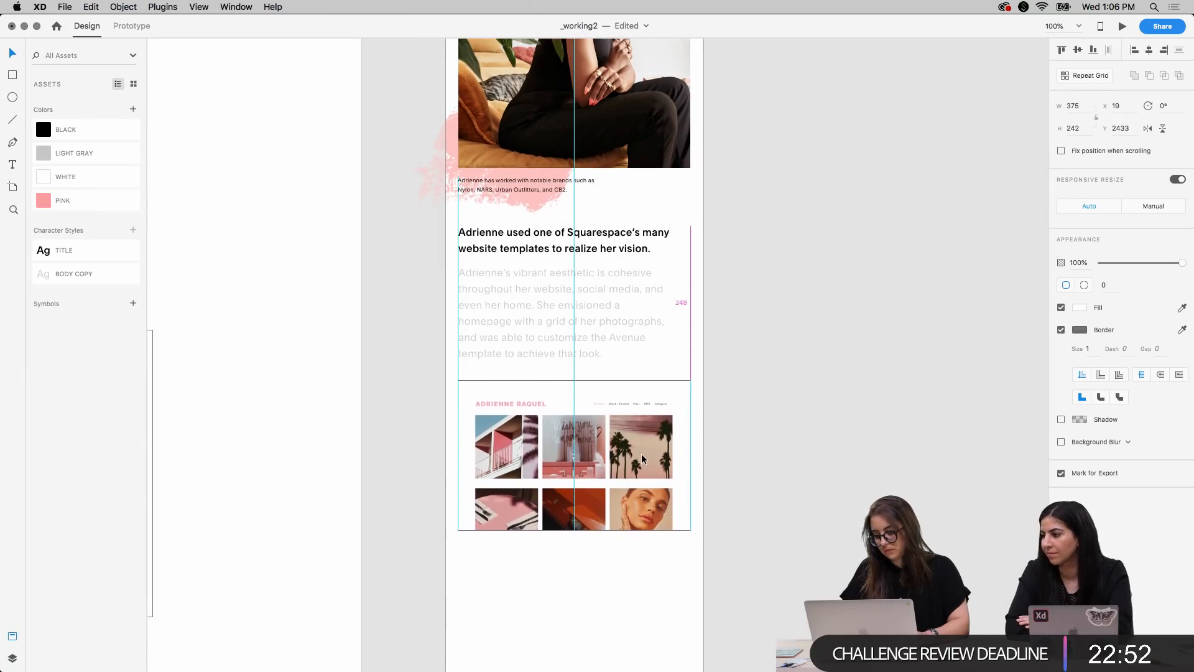
key("Escape")
Copy the desktop quote with its attribution onto the mobile artboard and place it below the website screenshot at X -357, Y 2755
key("super+minus")
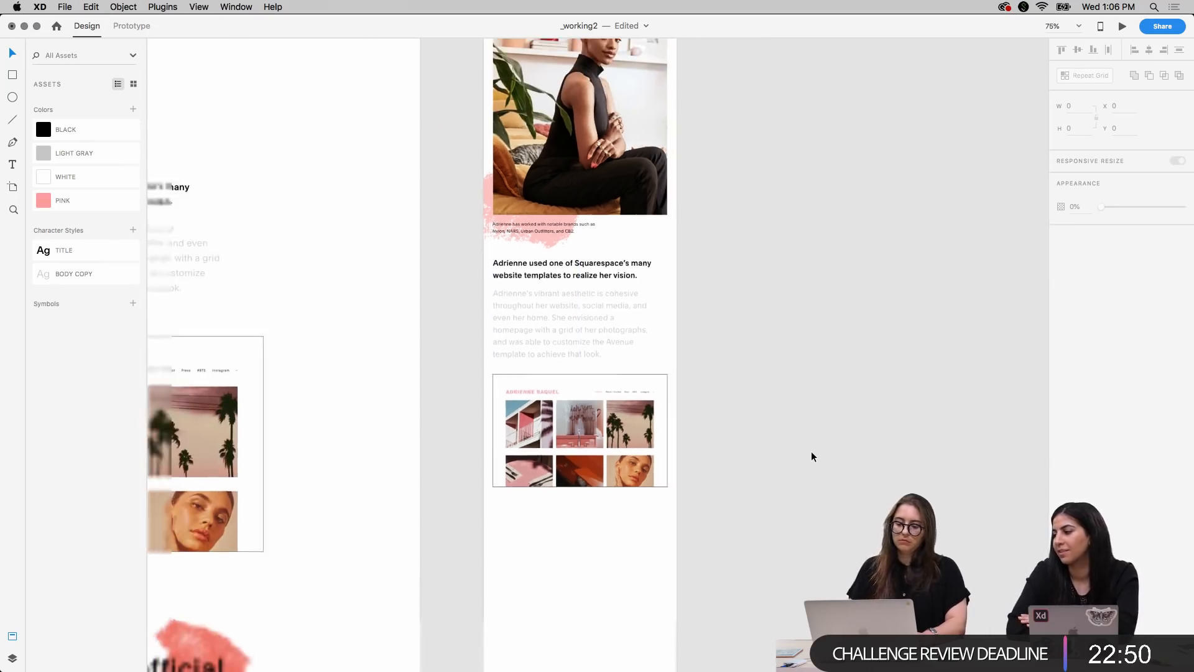
scroll(812, 457, "up", 5)
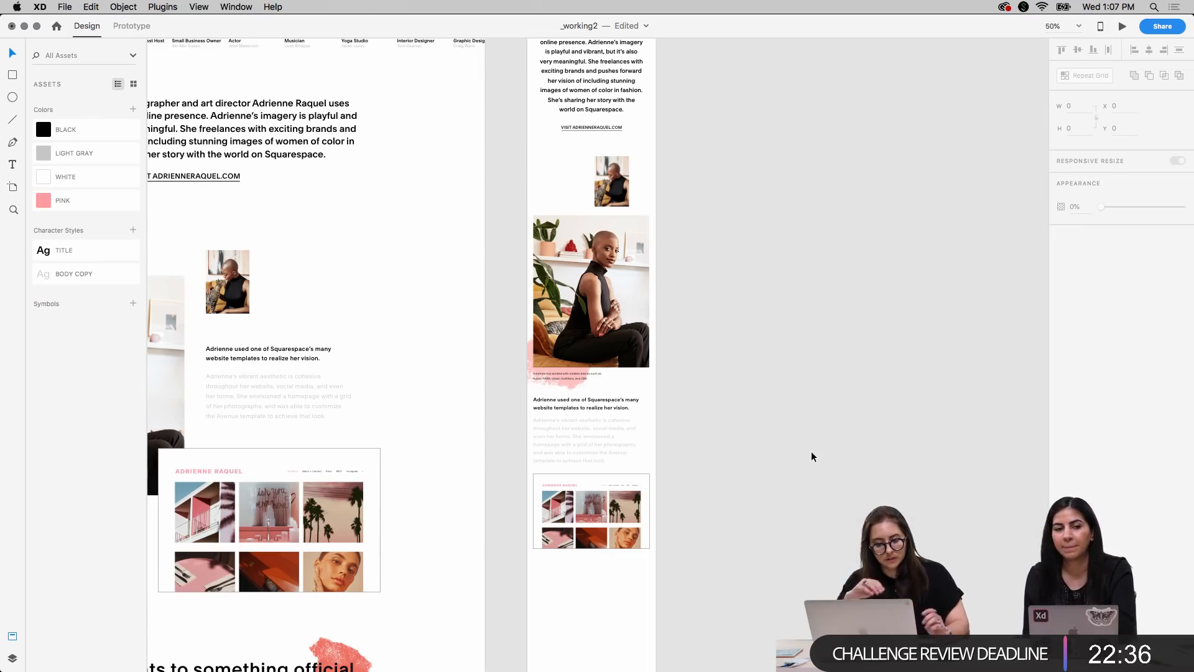
scroll(812, 456, "down", 10)
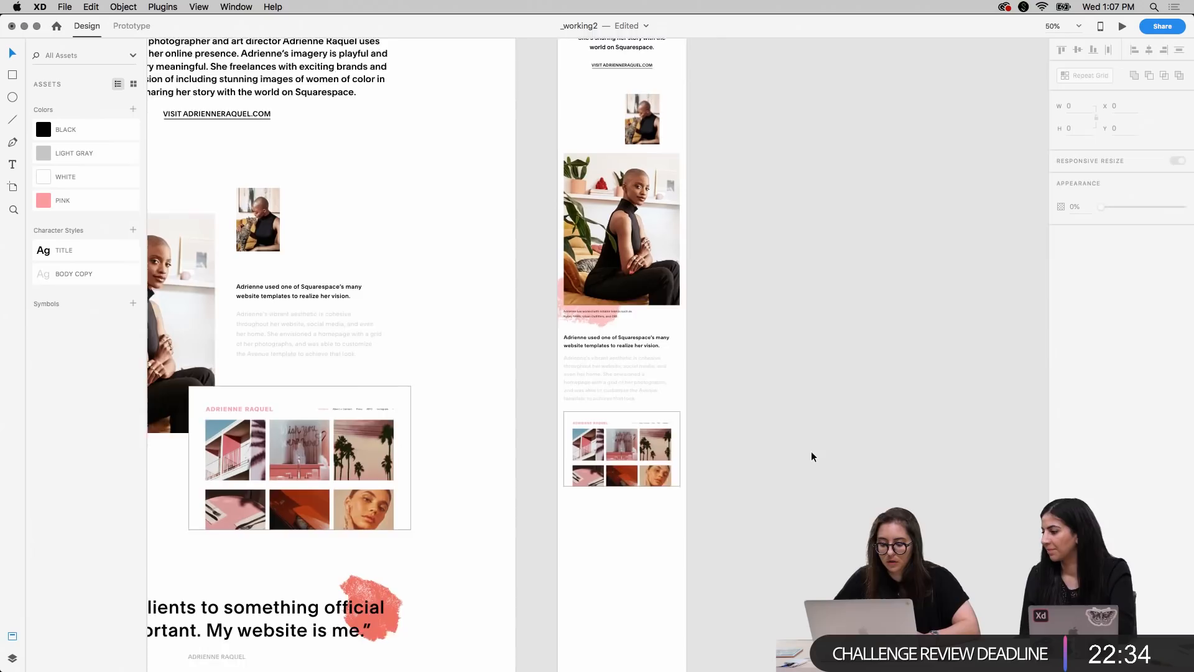
scroll(812, 453, "up", 10)
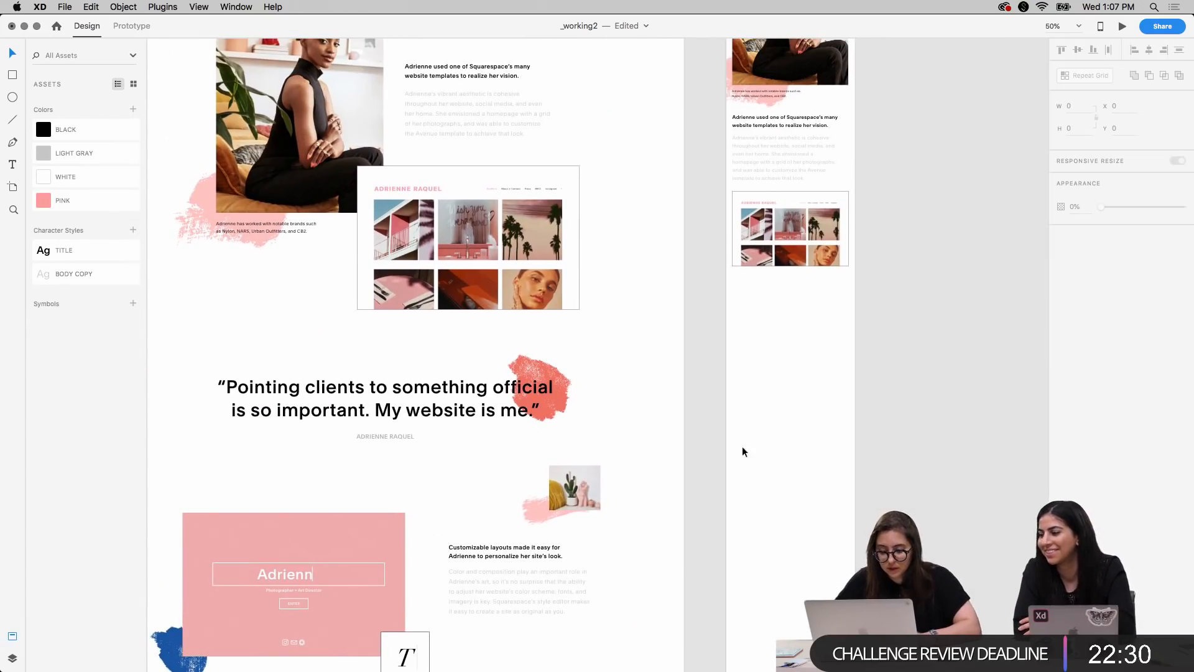
left_click(440, 405)
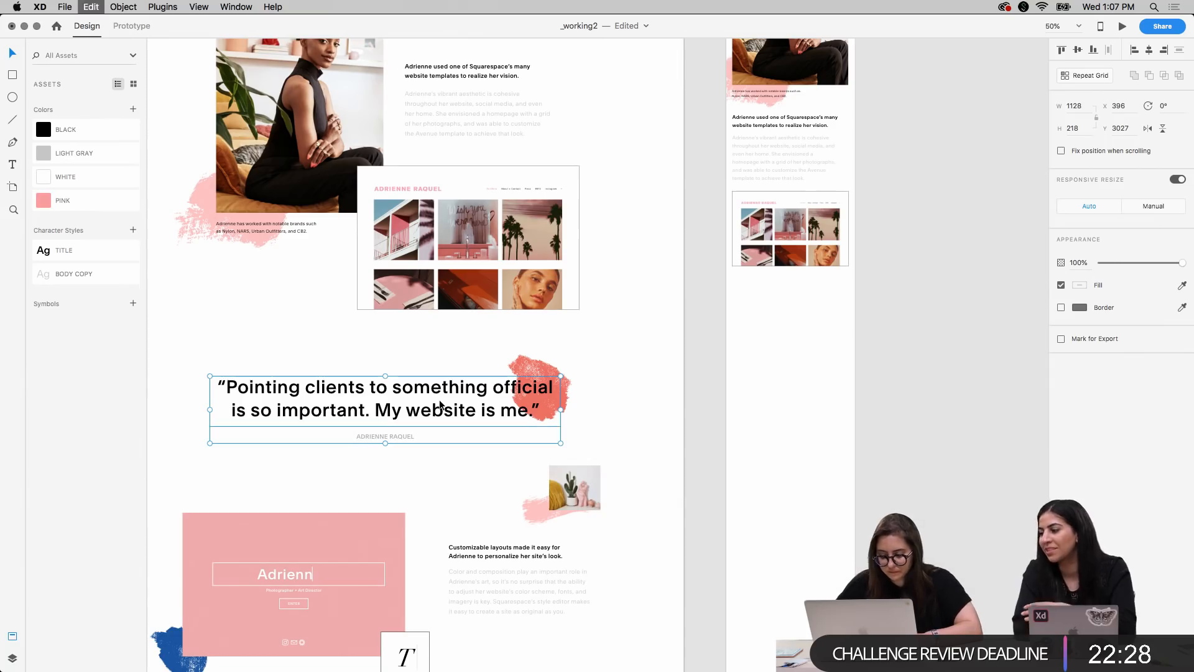
left_click(801, 379)
scroll(800, 378, "right", 4)
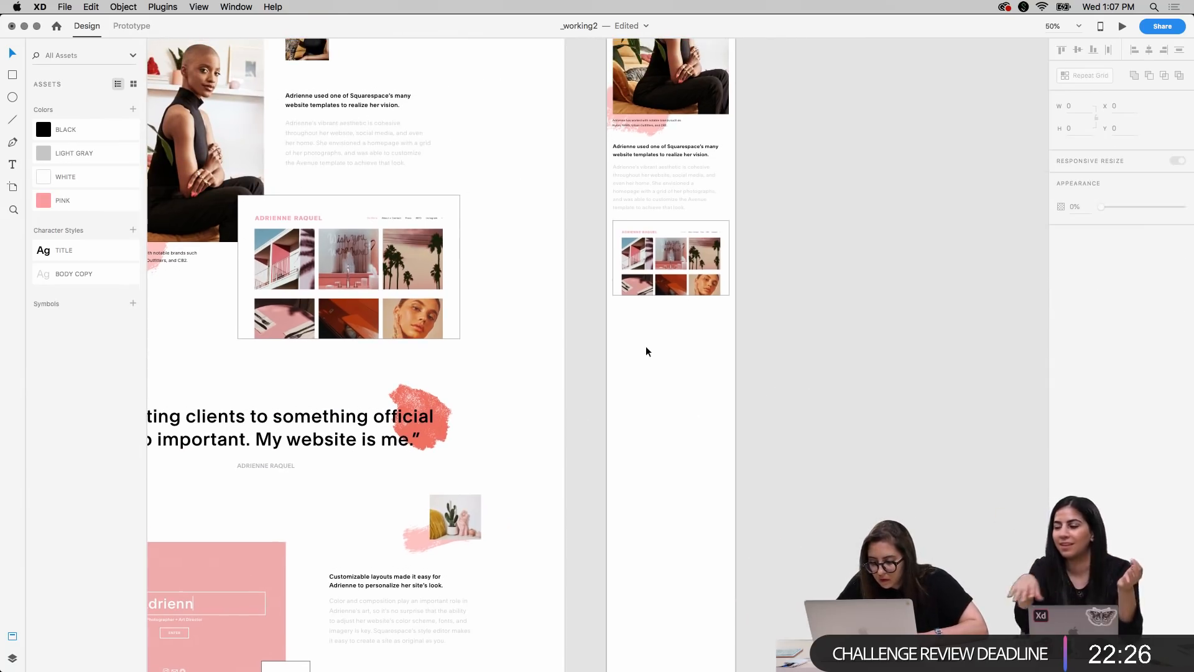
key("super+v")
left_click_drag(823, 425, 589, 342)
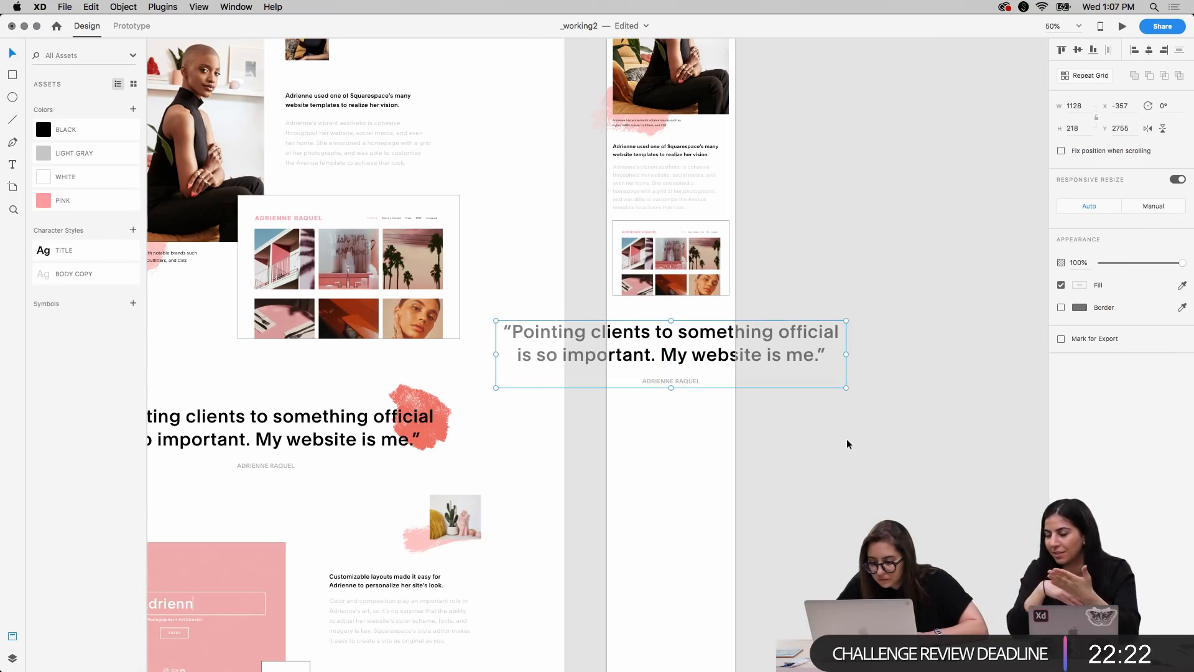
Stretch the copied quote group to 479.58 high and fit the quote's text box to 376 wide at X 19, Y 2728
scroll(838, 466, "right", 3)
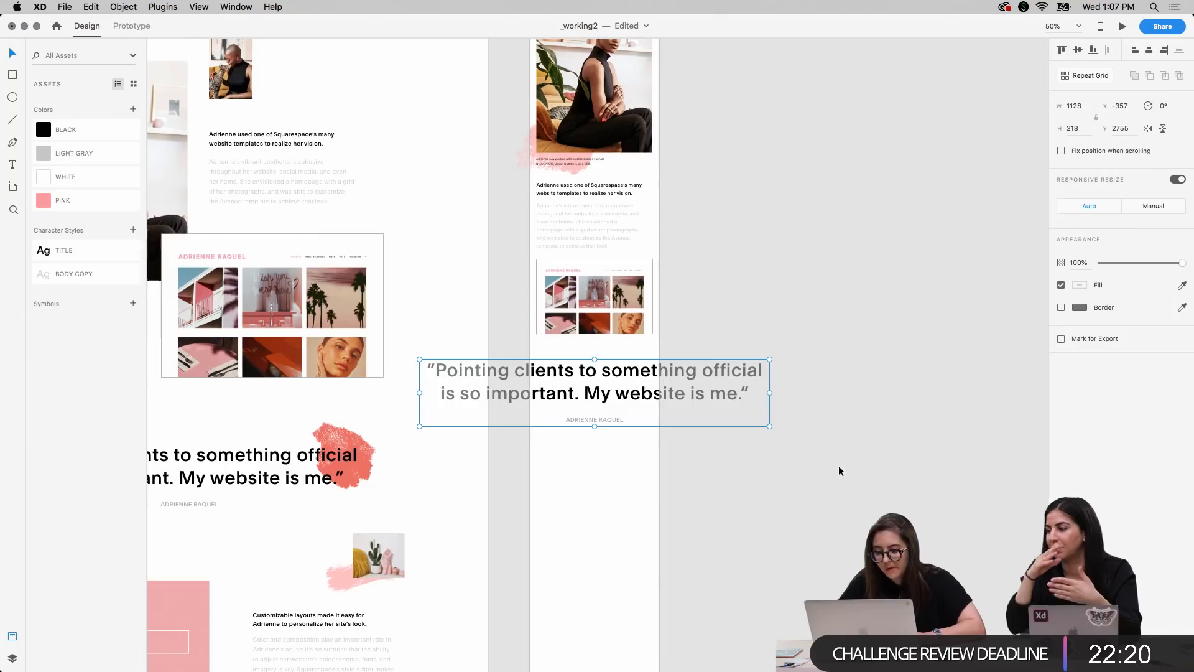
key("super+equal")
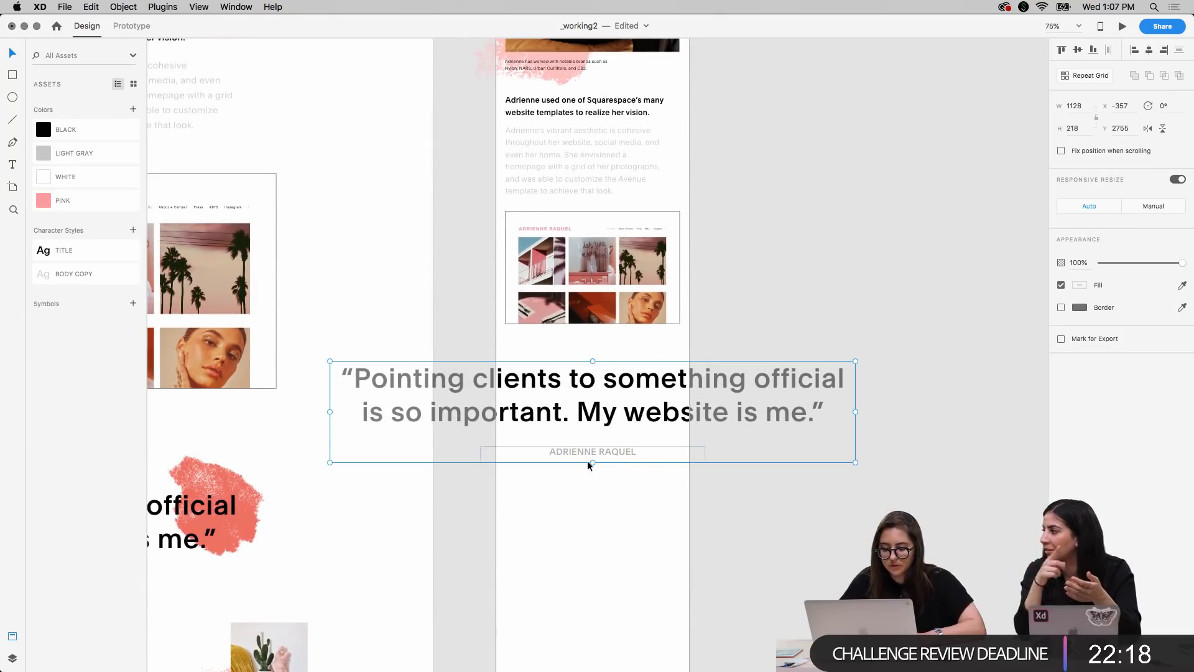
left_click_drag(593, 462, 609, 584)
double_click(606, 421)
key("Escape")
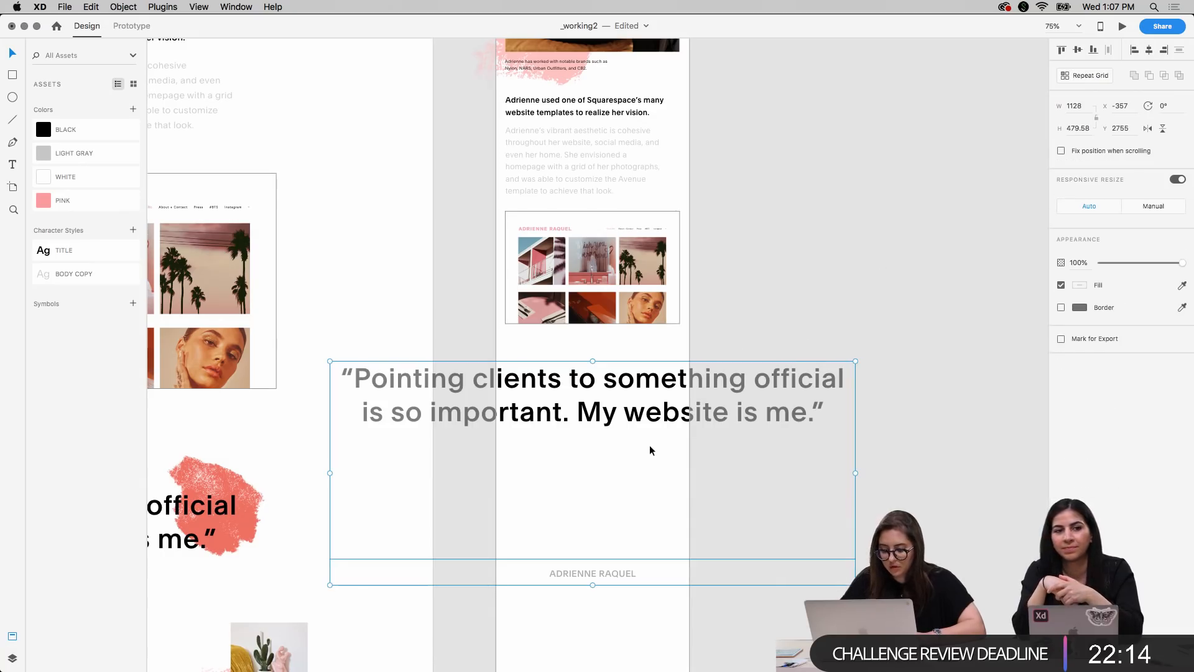
left_click(889, 272)
left_click(638, 416)
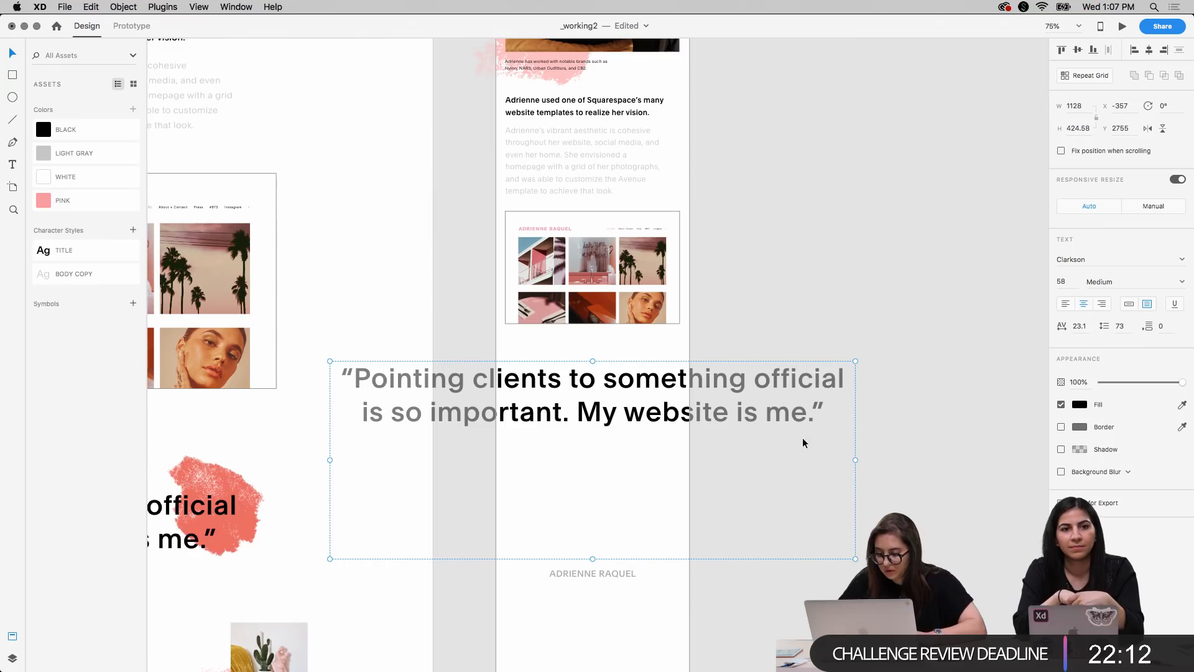
left_click_drag(855, 460, 618, 460)
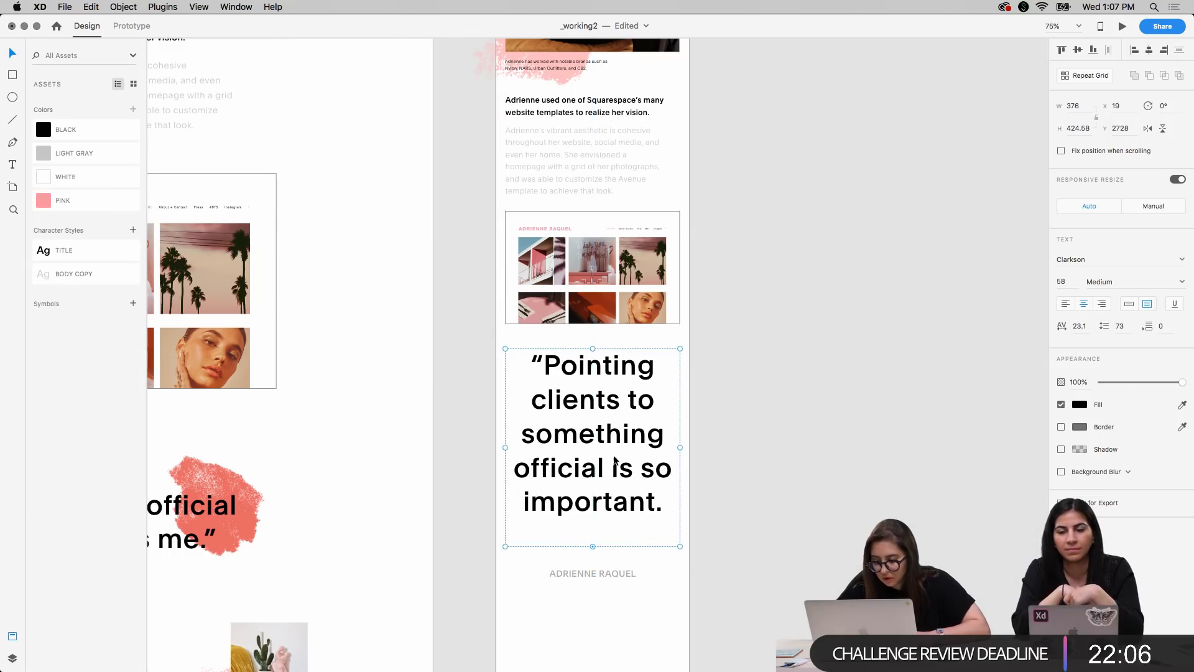
Set the mobile quote's font size to 42
key("shift+Down")
key("shift+Down")
key("shift+Down")
key("shift+Up")
key("Up")
key("Up")
key("Up")
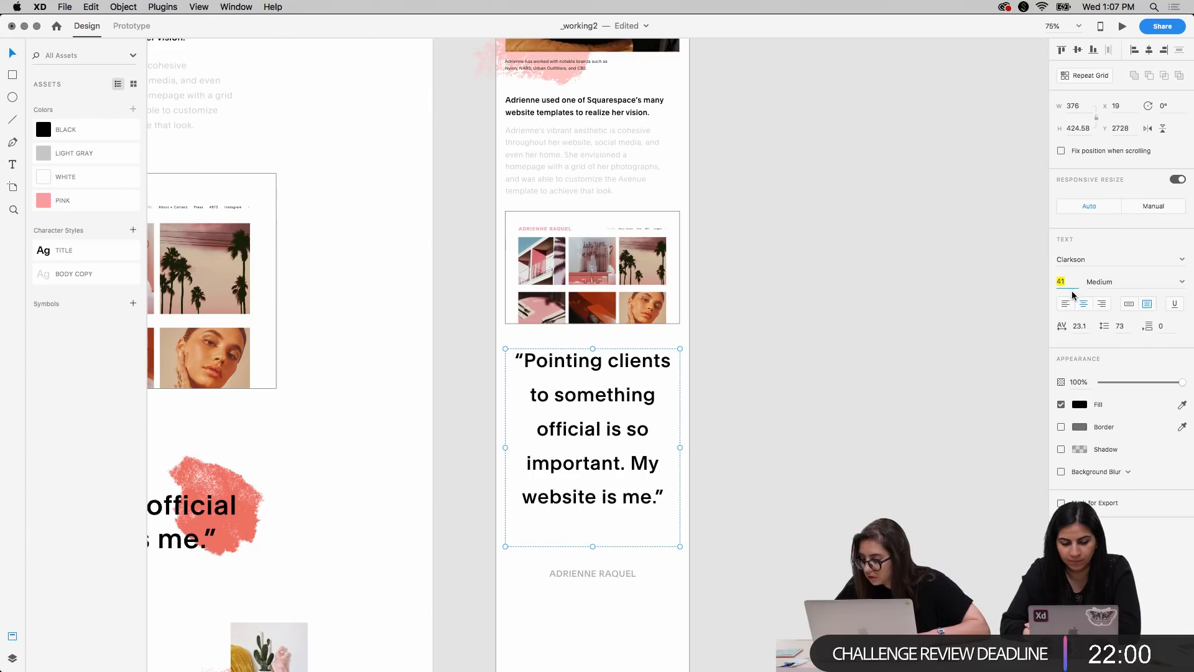
key("Up")
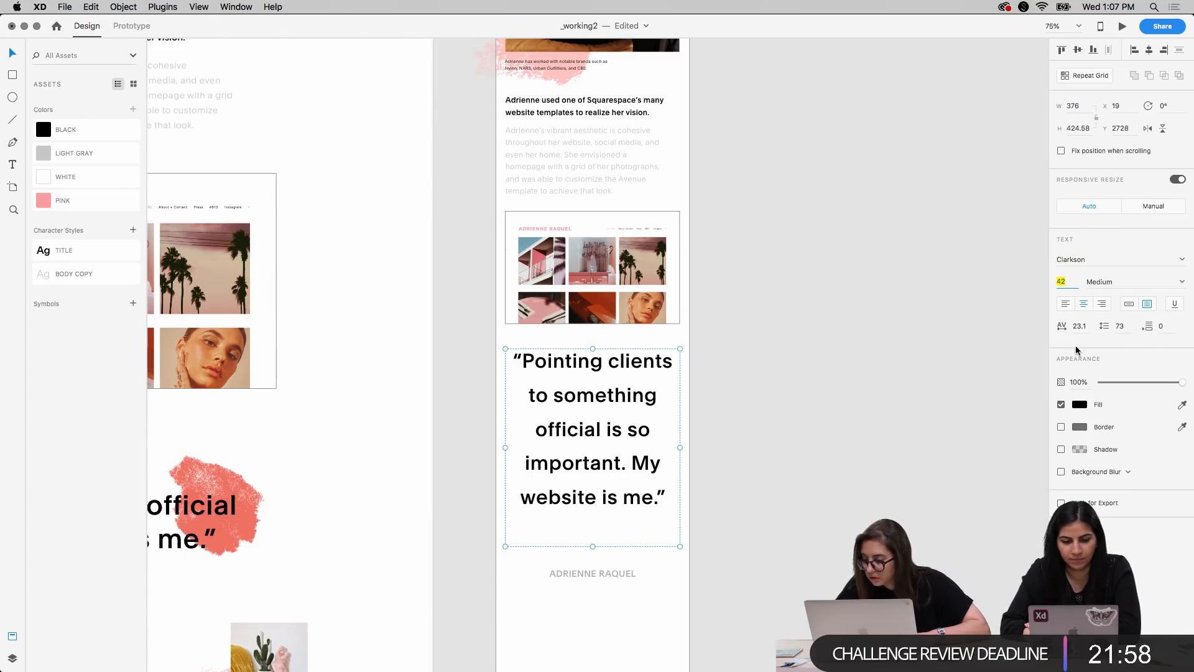
Set the mobile quote's line spacing to 53
left_click(1120, 328)
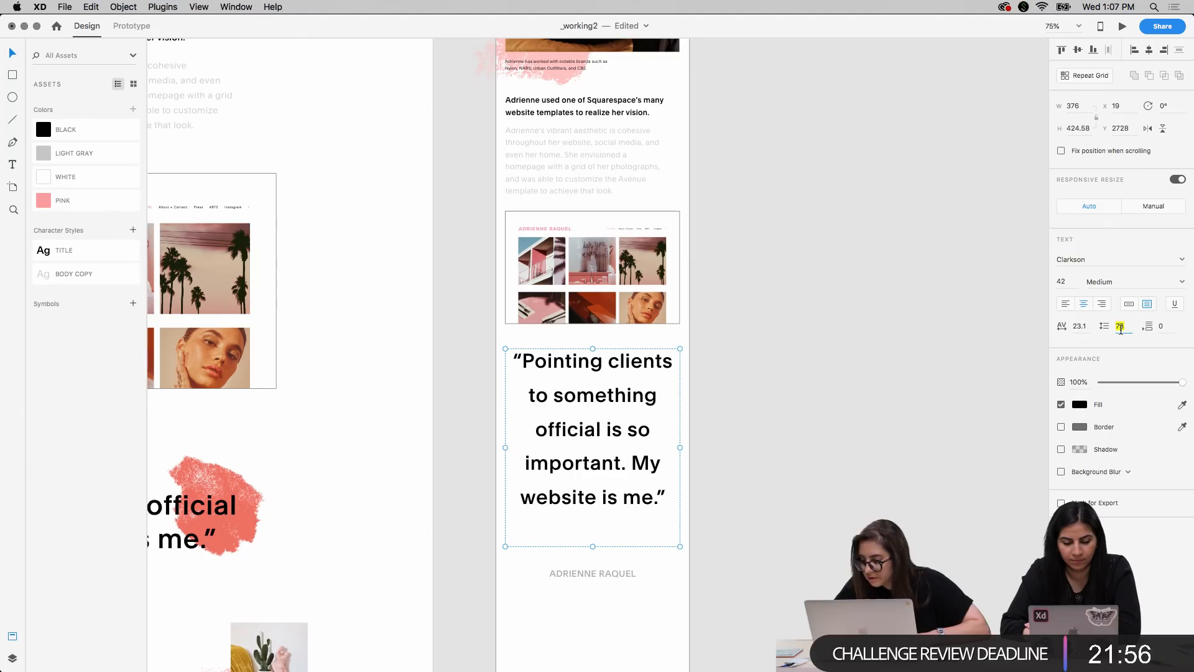
type("53")
key("shift+Down")
key("shift+Up")
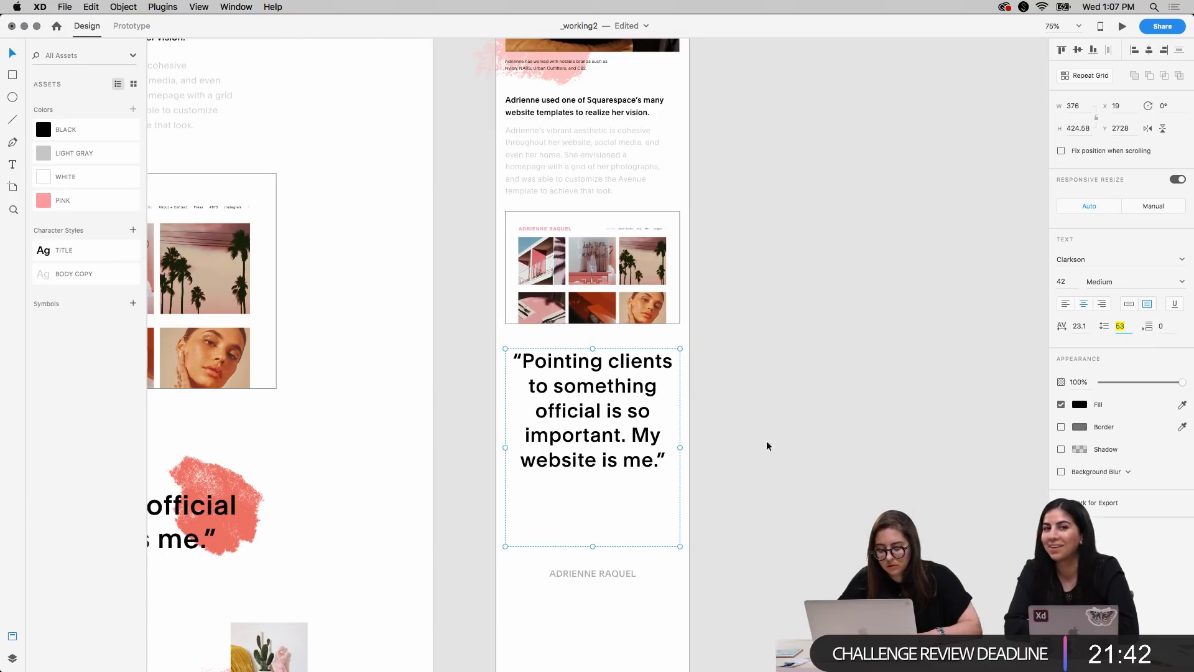
Shorten the quote's text box to its five lines, then narrow the attribution box to 374 and place it directly beneath the quote
left_click_drag(591, 547, 592, 478)
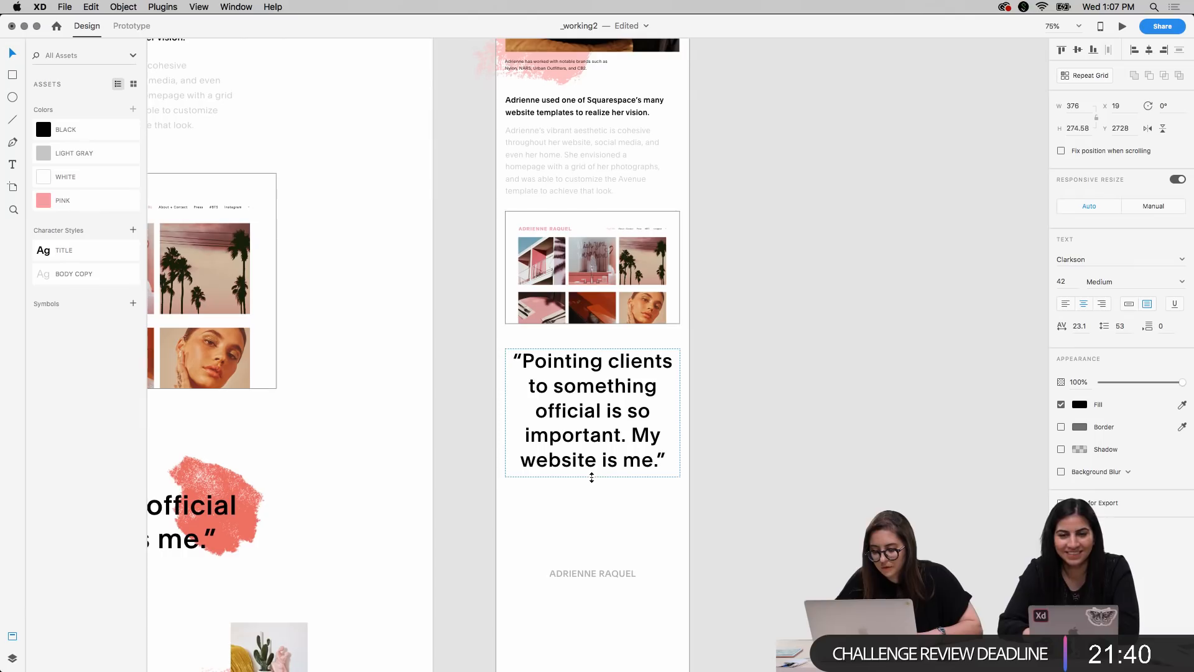
left_click(607, 572)
left_click_drag(706, 577, 678, 578)
key("shift+super+apostrophe")
left_click_drag(606, 573, 603, 491)
Move the mobile quote and its attribution together down to Y 2788 and hide the layout grid
left_click(606, 442, "shift")
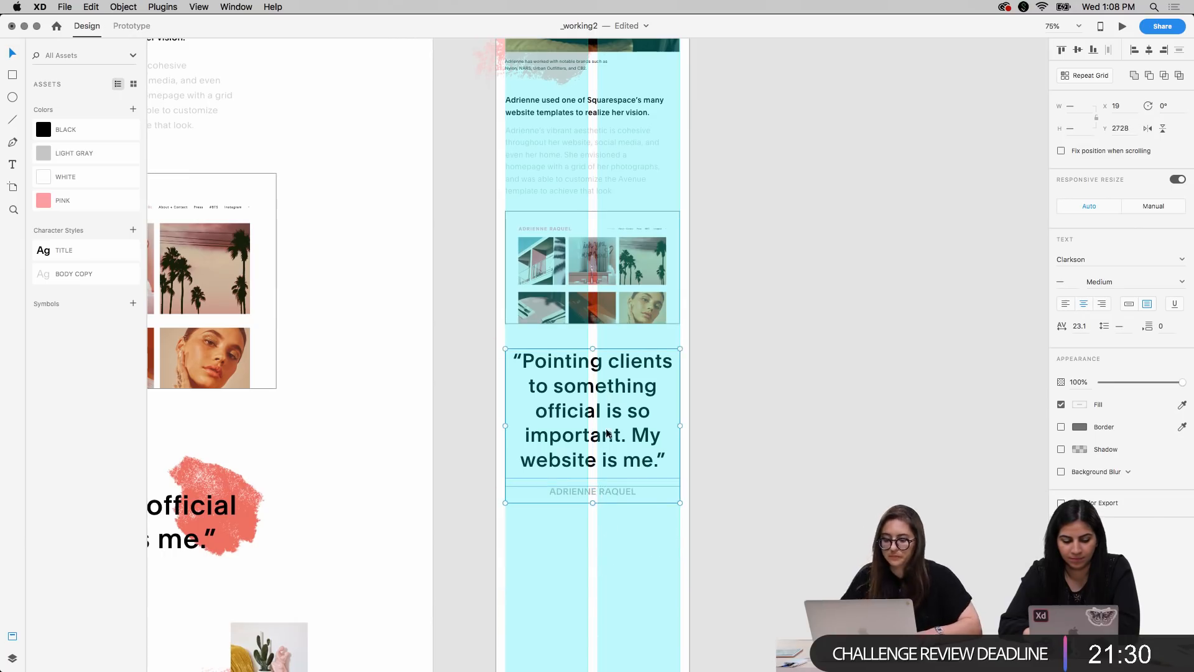
key("shift+Down")
key("shift+Down")
key("shift+Down")
key("shift+Down")
key("shift+Down")
key("shift+Down")
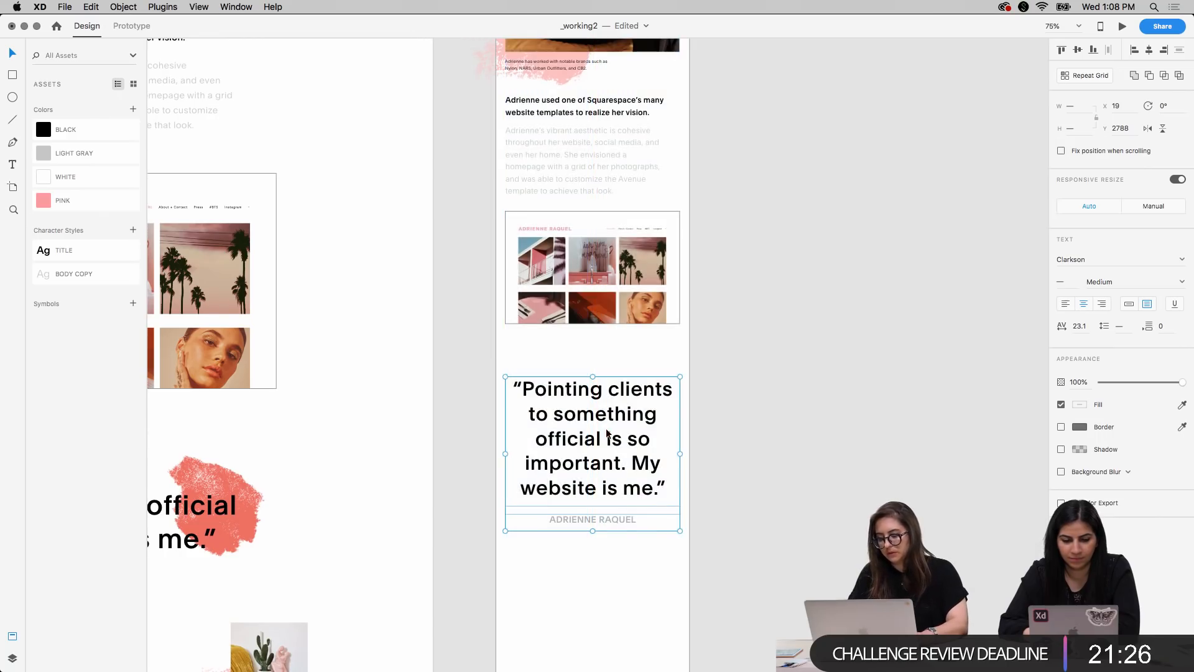
Tighten the mobile quote's line spacing to 48
scroll(770, 327, "up", 3)
scroll(770, 328, "up", 3)
scroll(769, 327, "down", 3)
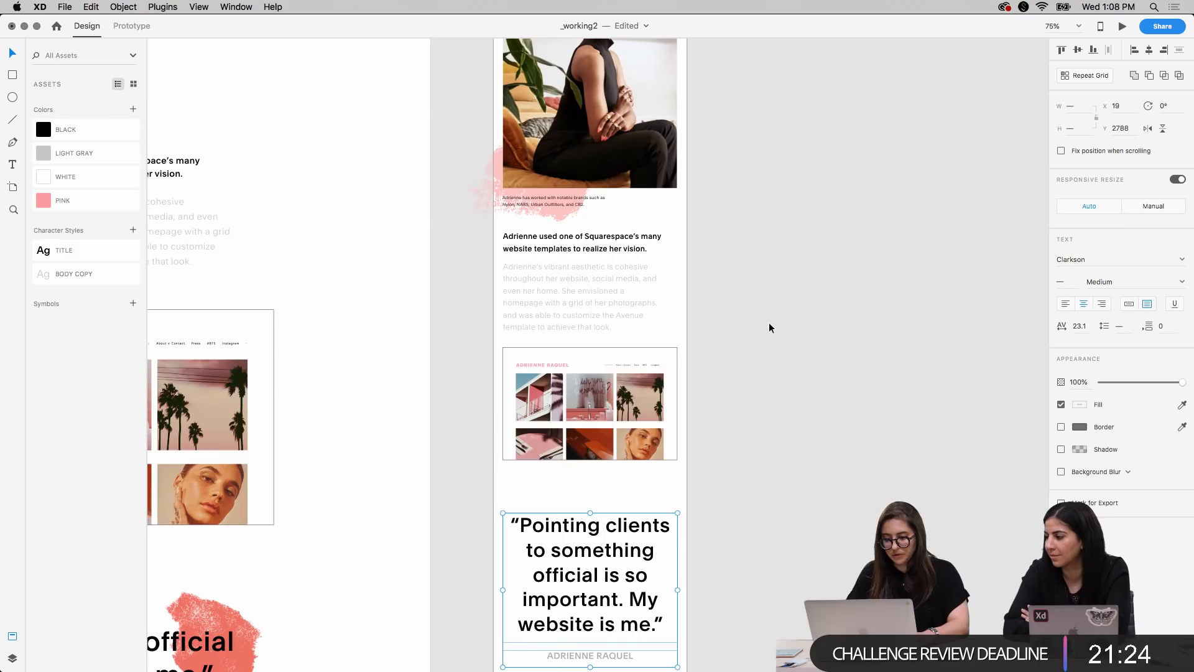
scroll(769, 323, "down", 5)
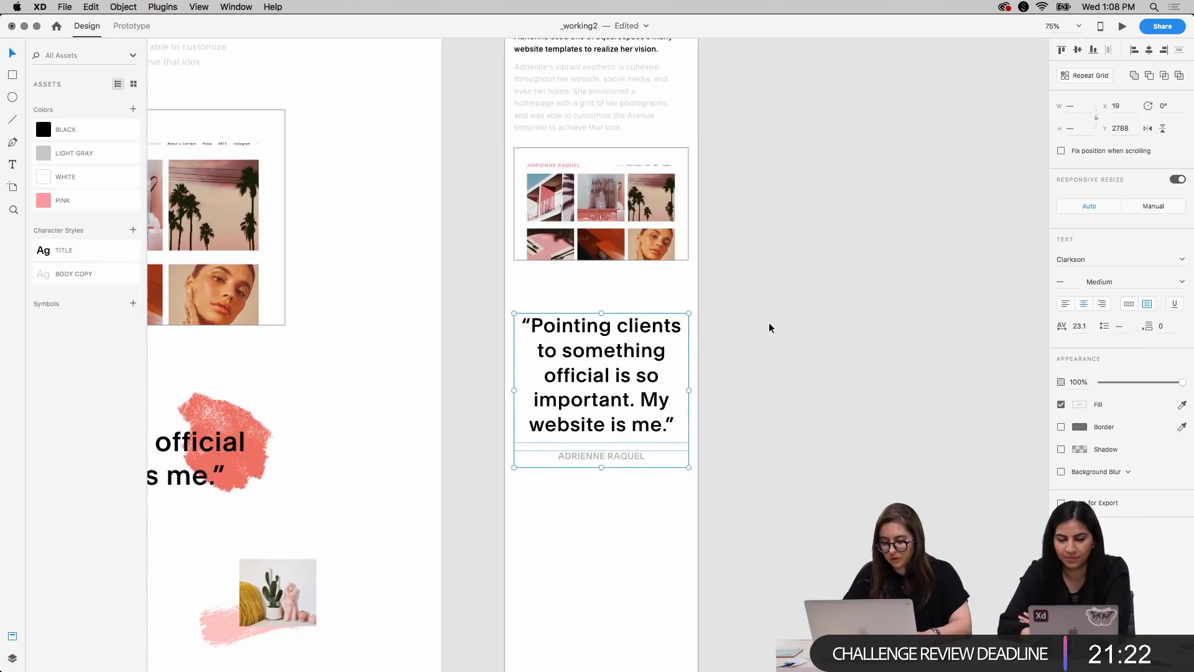
left_click(765, 390)
left_click(657, 392)
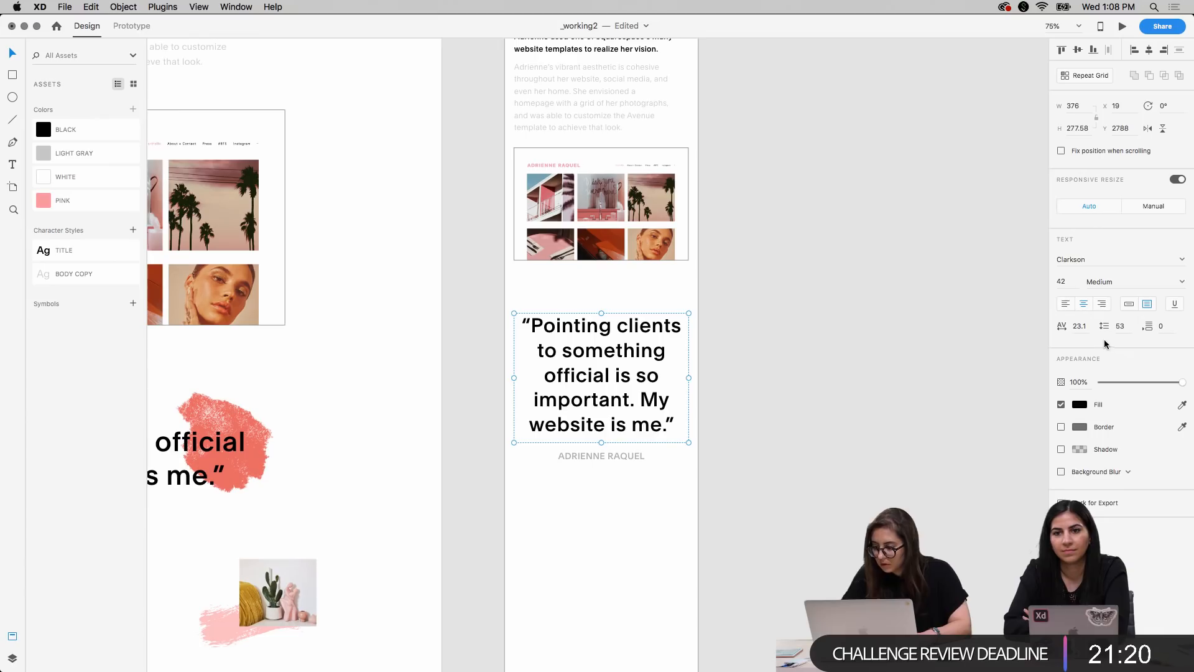
key("Down")
key("Down")
key("Down")
key("Down")
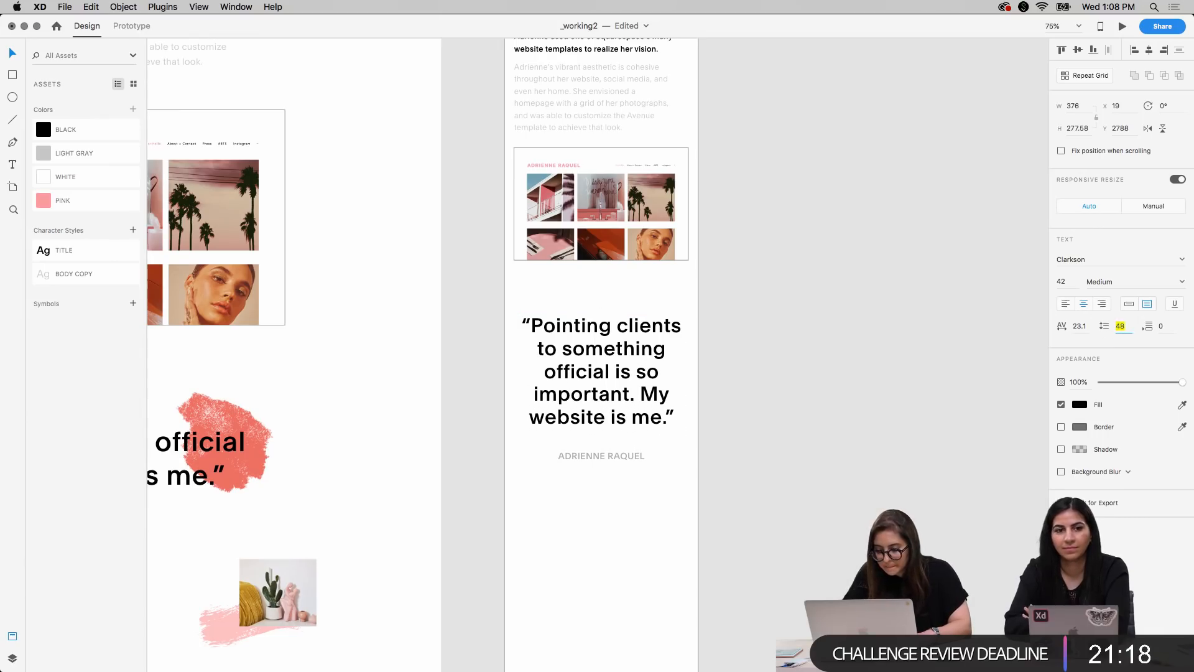
left_click(874, 440)
Reduce the attribution's font size to 16 and move it up closer beneath the mobile quote
left_click_drag(622, 459, 620, 453)
left_click(1060, 282)
key("Down")
key("Down")
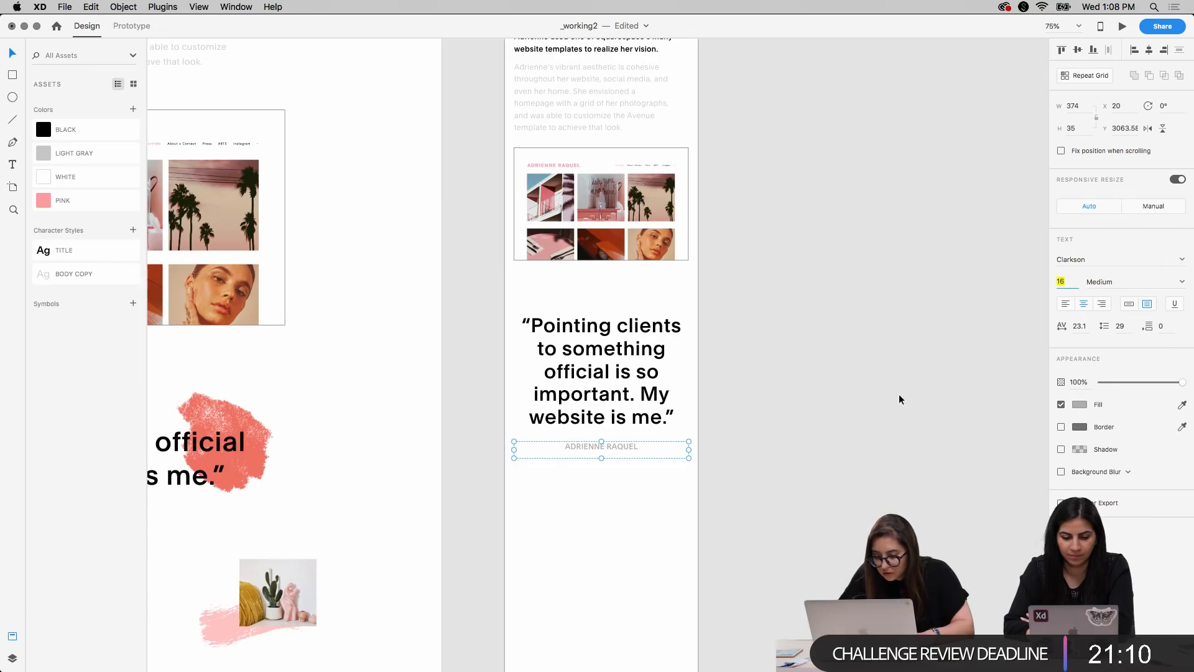
left_click_drag(608, 446, 608, 445)
left_click(776, 376)
key("super+minus")
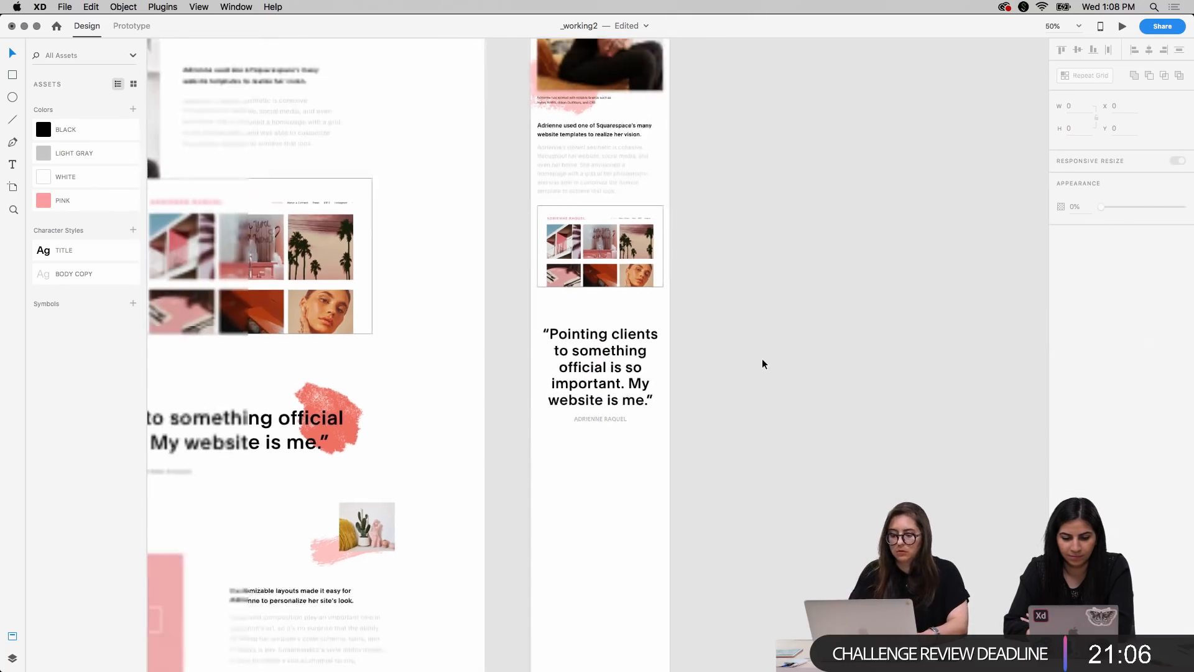
Save the mobile quote's text formatting as a character style named QUOTE
scroll(763, 360, "up", 2)
scroll(763, 359, "left", 2)
scroll(762, 359, "down", 4)
scroll(762, 363, "down", 2)
scroll(763, 363, "left", 3)
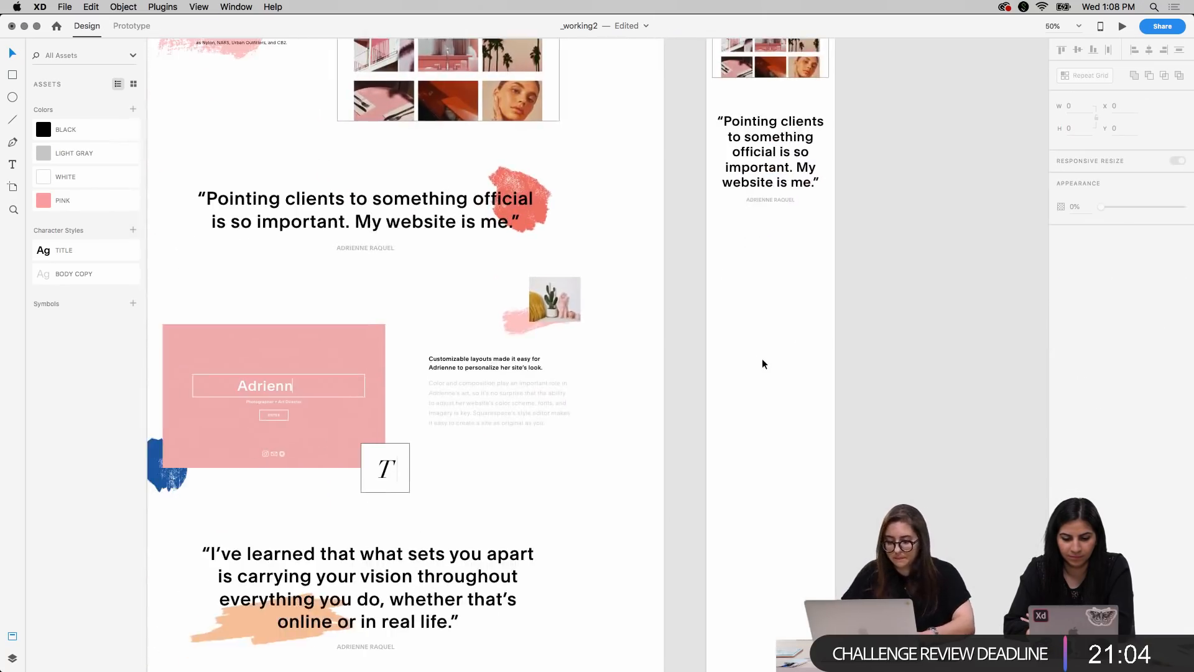
scroll(763, 364, "up", 3)
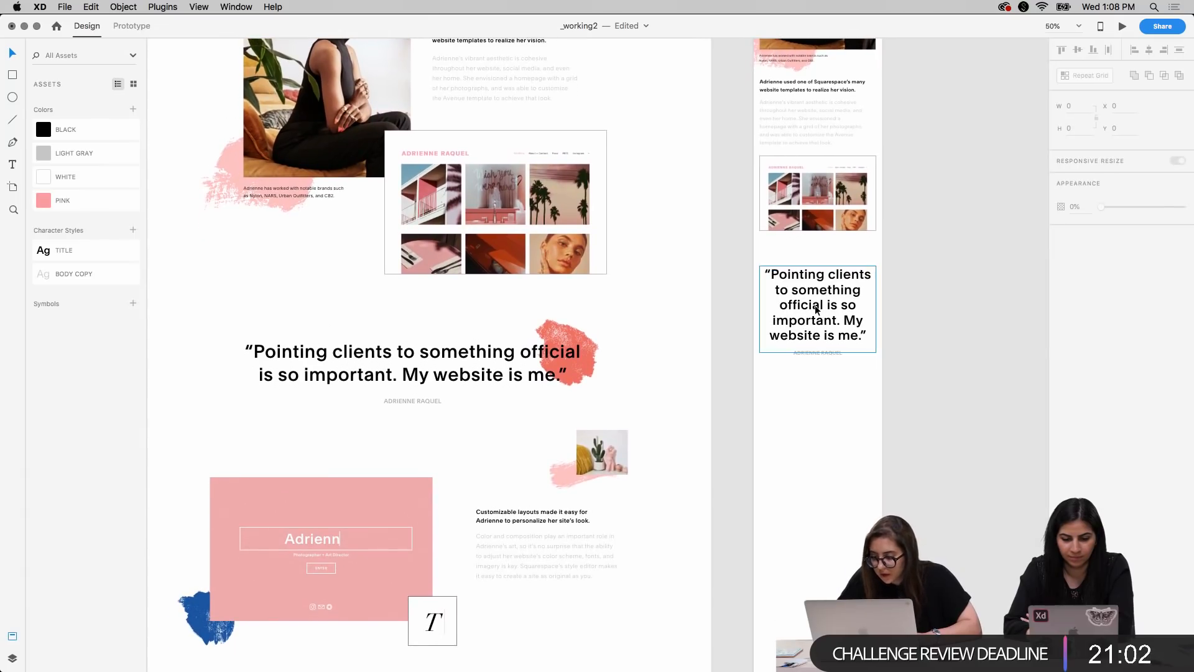
left_click(815, 305)
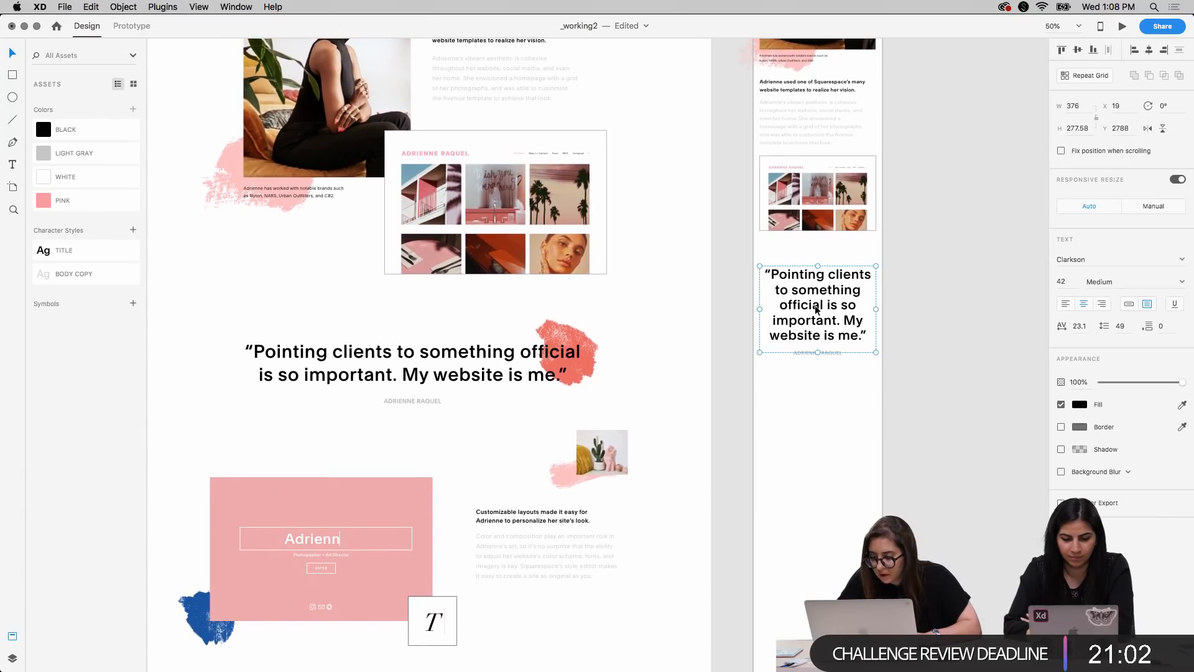
left_click(133, 230)
double_click(93, 252)
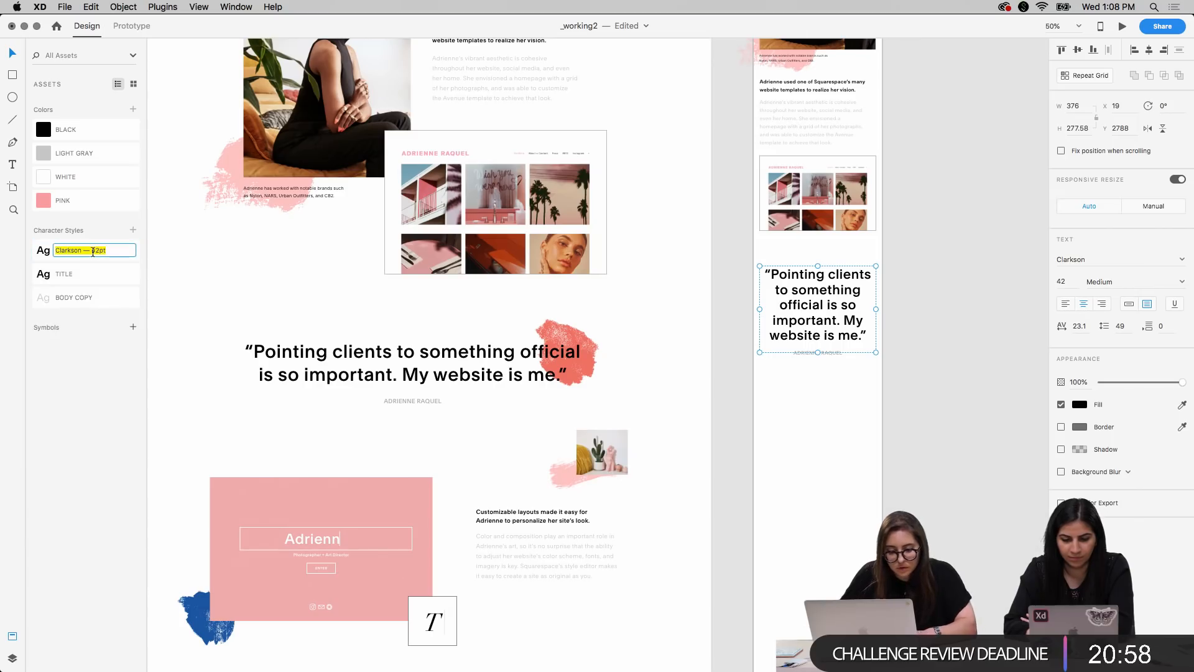
type("quote")
Save the mobile attribution's text formatting as a character style named QUOTE CAPTION
left_click(818, 352)
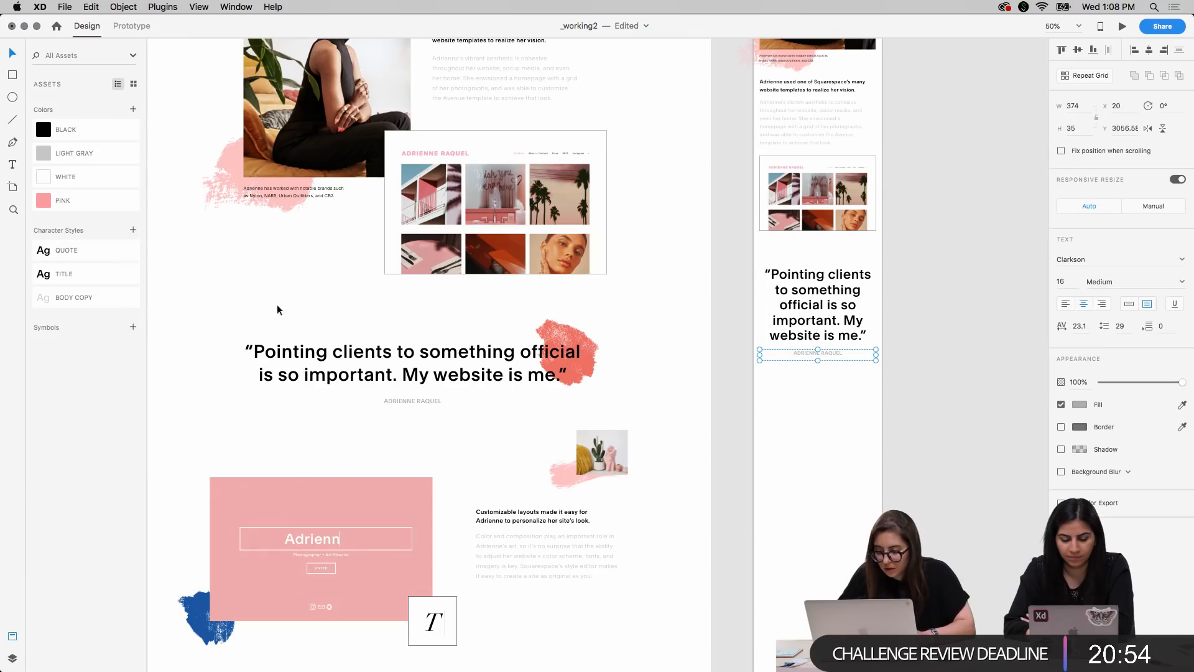
left_click(133, 231)
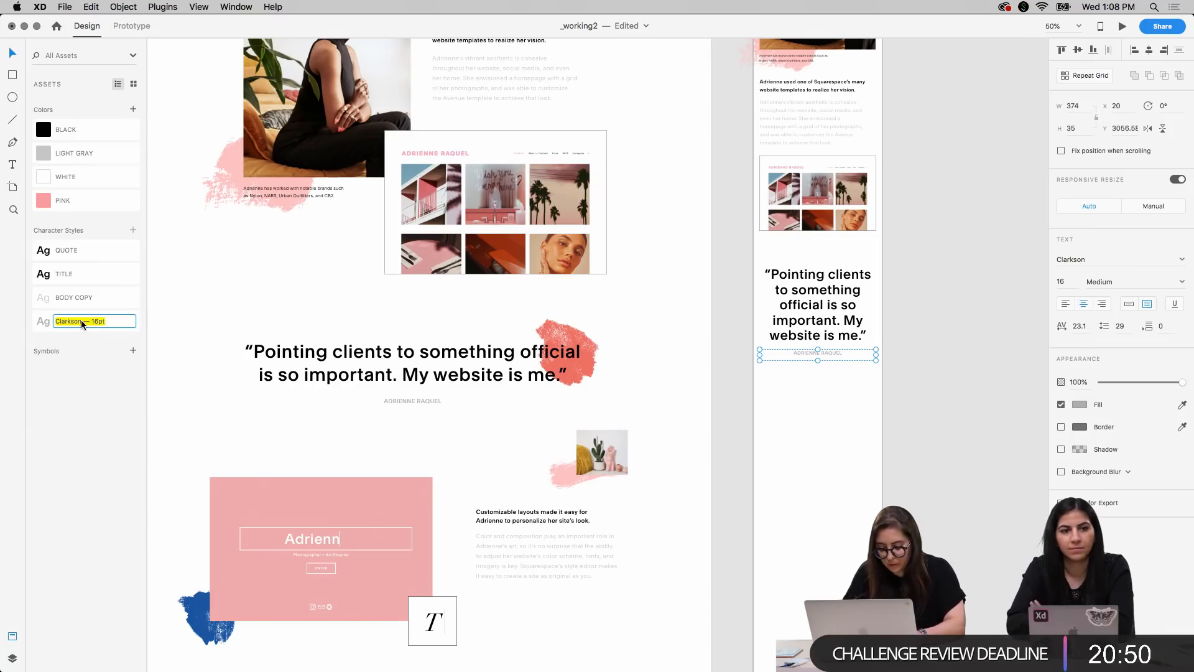
type("QUOT")
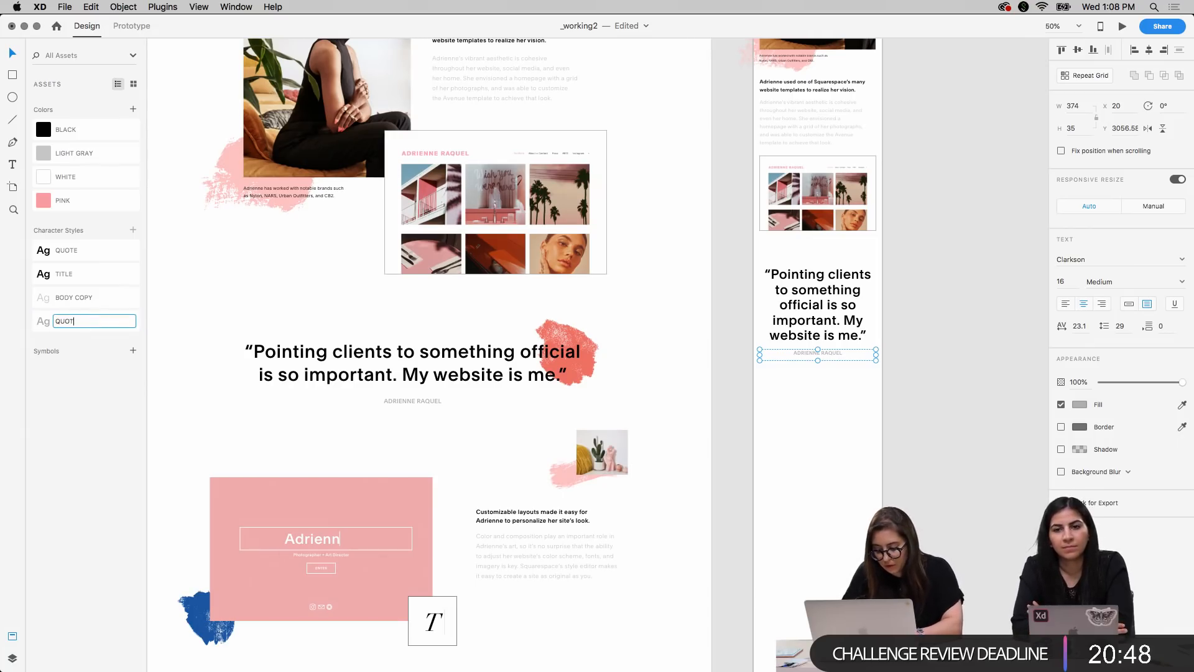
type("E CAPTION")
left_click(206, 298)
Copy the desktop quote's red paint stroke to the mobile artboard and place it behind the quote's upper right corner at X 275, Y 2714
scroll(804, 449, "right", 3)
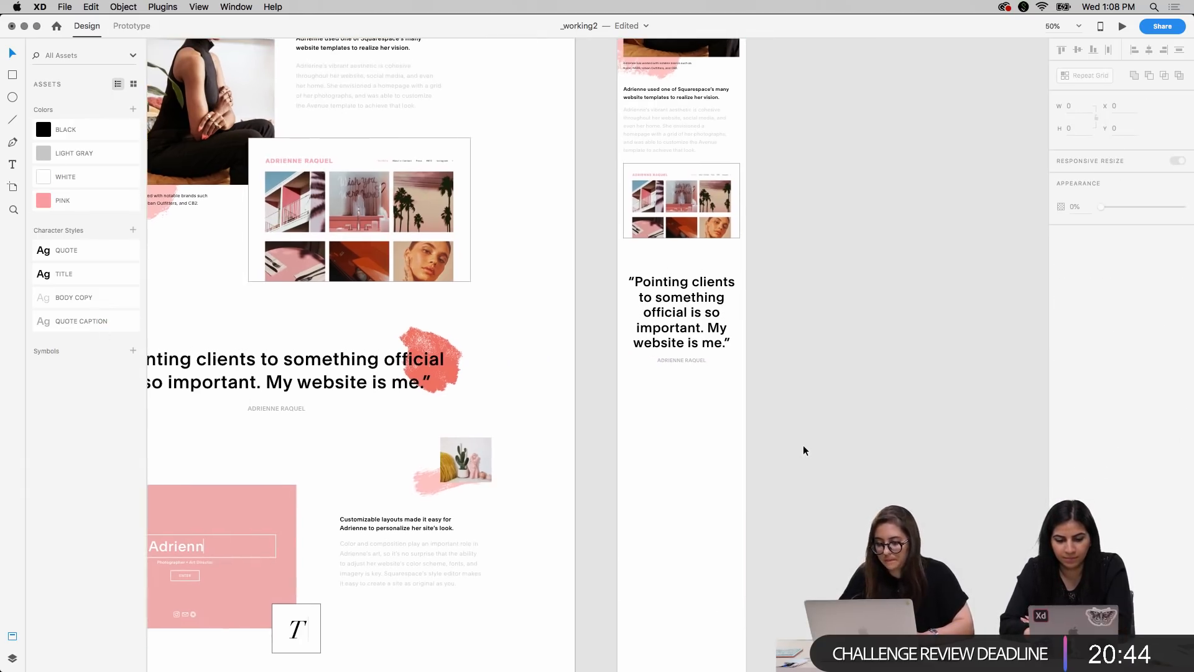
scroll(804, 449, "left", 3)
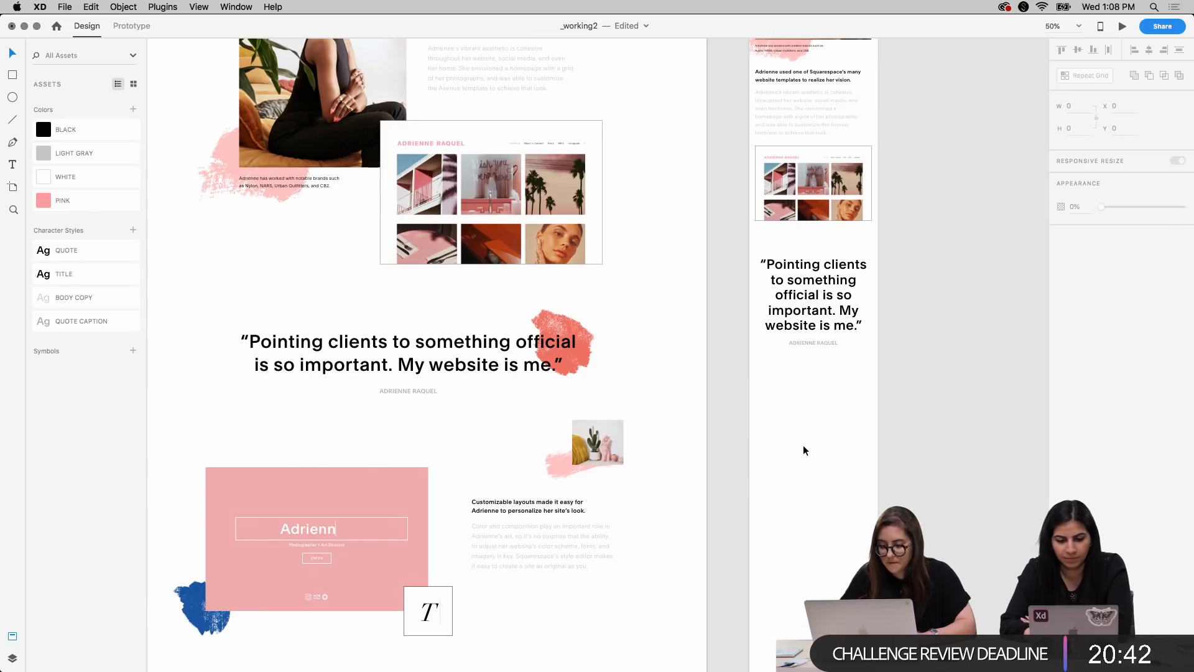
scroll(676, 278, "up", 3)
left_click(567, 377)
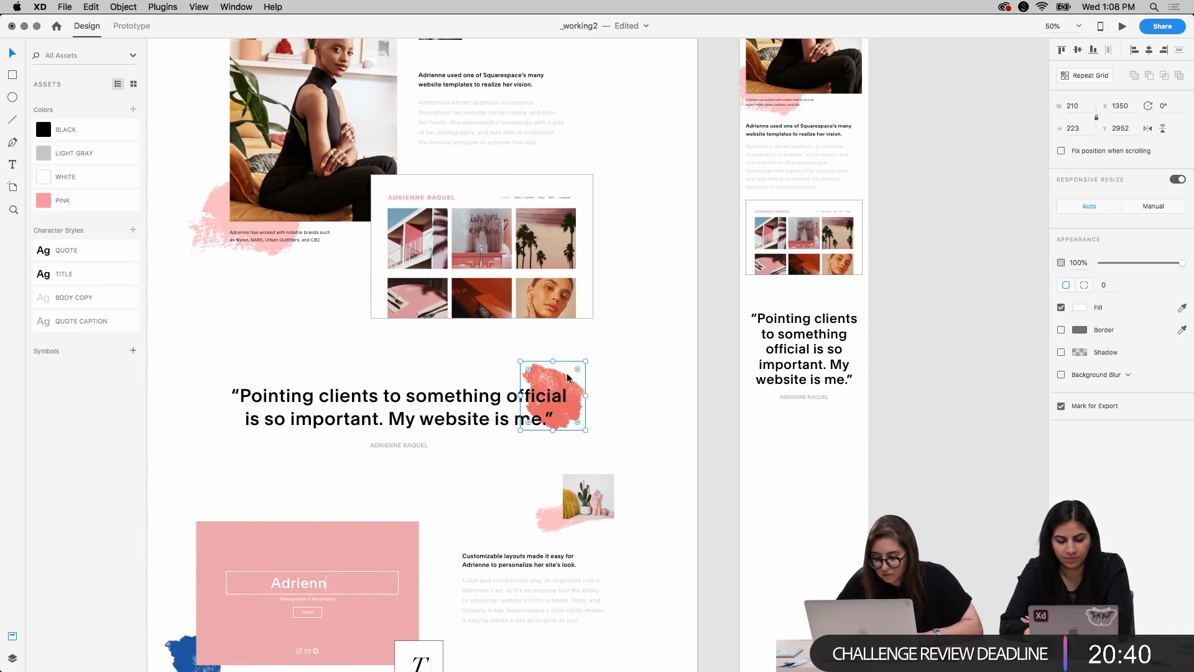
scroll(822, 431, "right", 5)
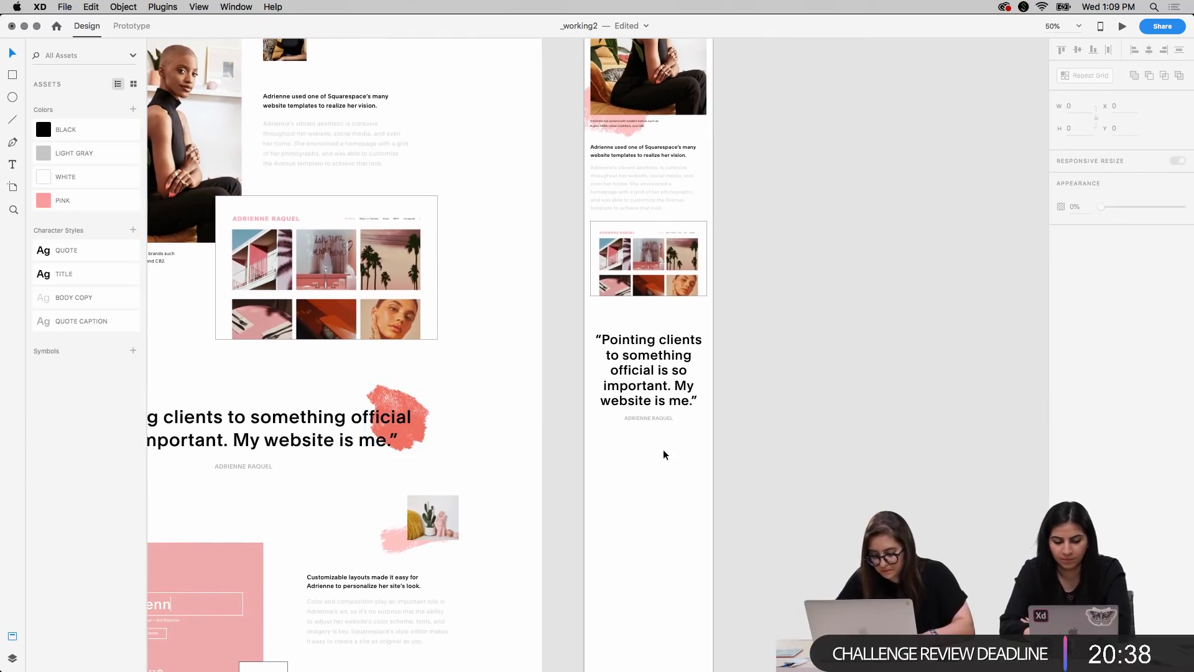
key("super+v")
left_click_drag(654, 350, 708, 333)
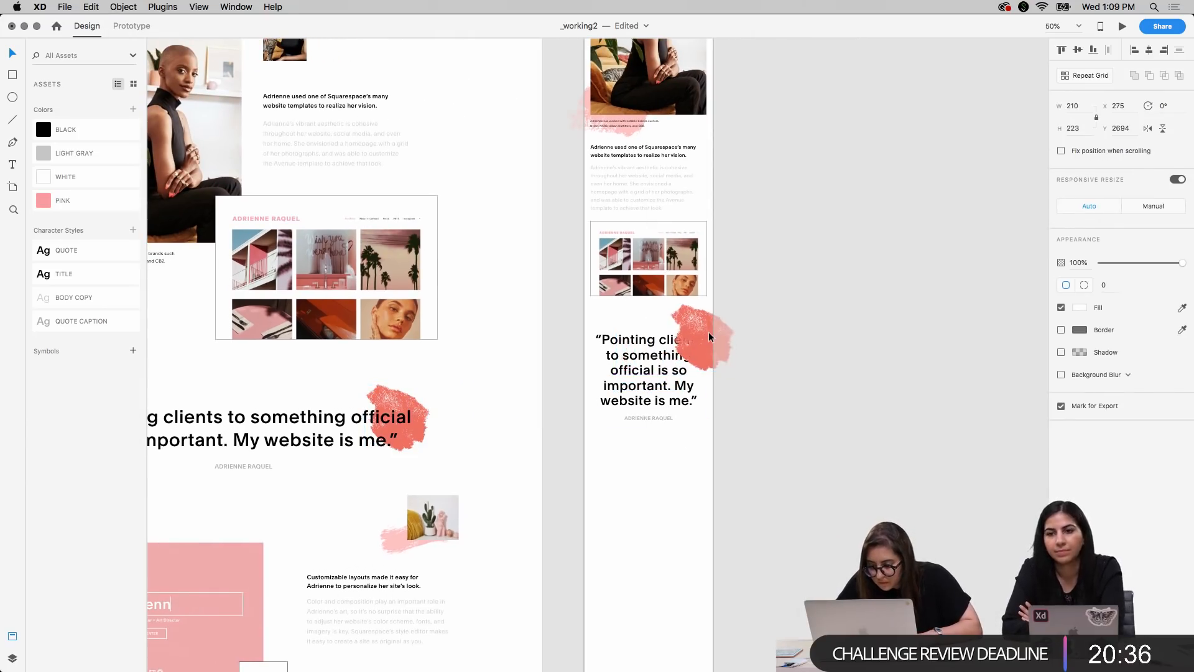
key("shift+Down")
key("shift+Down")
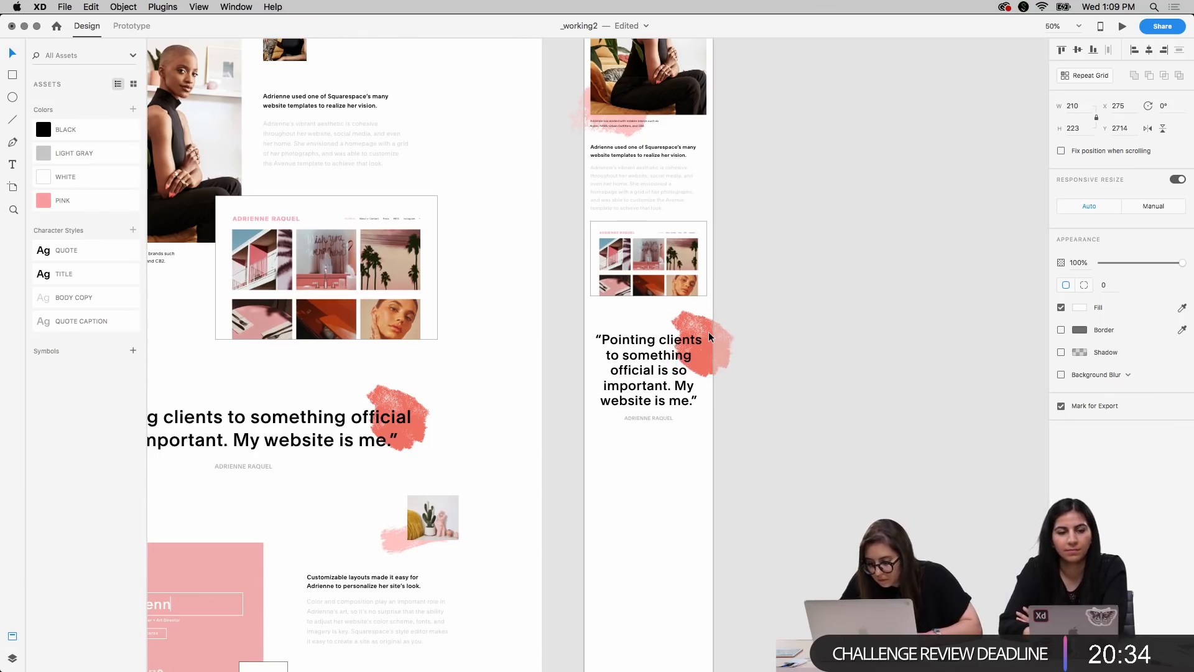
Scale down the mobile quote's red paint stroke and nudge it so it runs off the artboard's right edge
left_click_drag(733, 309, 723, 317)
key("shift+Right")
key("shift+Up")
key("shift+Up")
key("shift+Up")
left_click(800, 405)
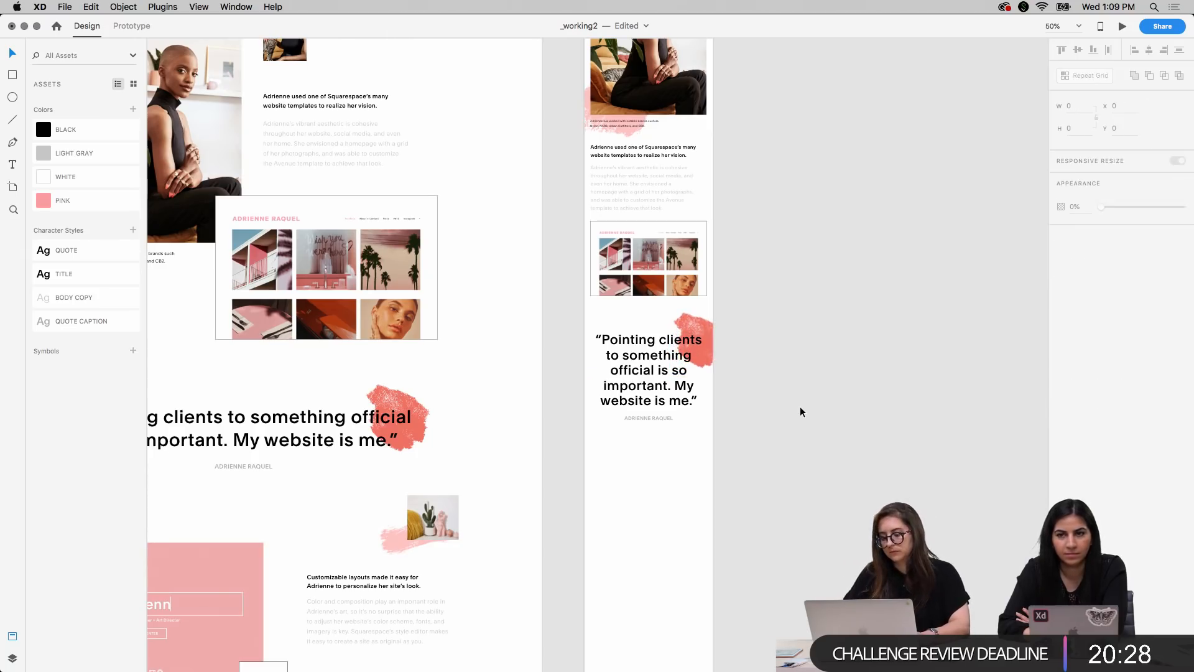
Copy the desktop cactus photo and its pink brush stroke beneath the mobile quote's attribution at X 105, Y 3150
scroll(800, 406, "left", 5)
scroll(800, 405, "down", 2)
scroll(800, 405, "down", 5)
scroll(800, 405, "left", 1)
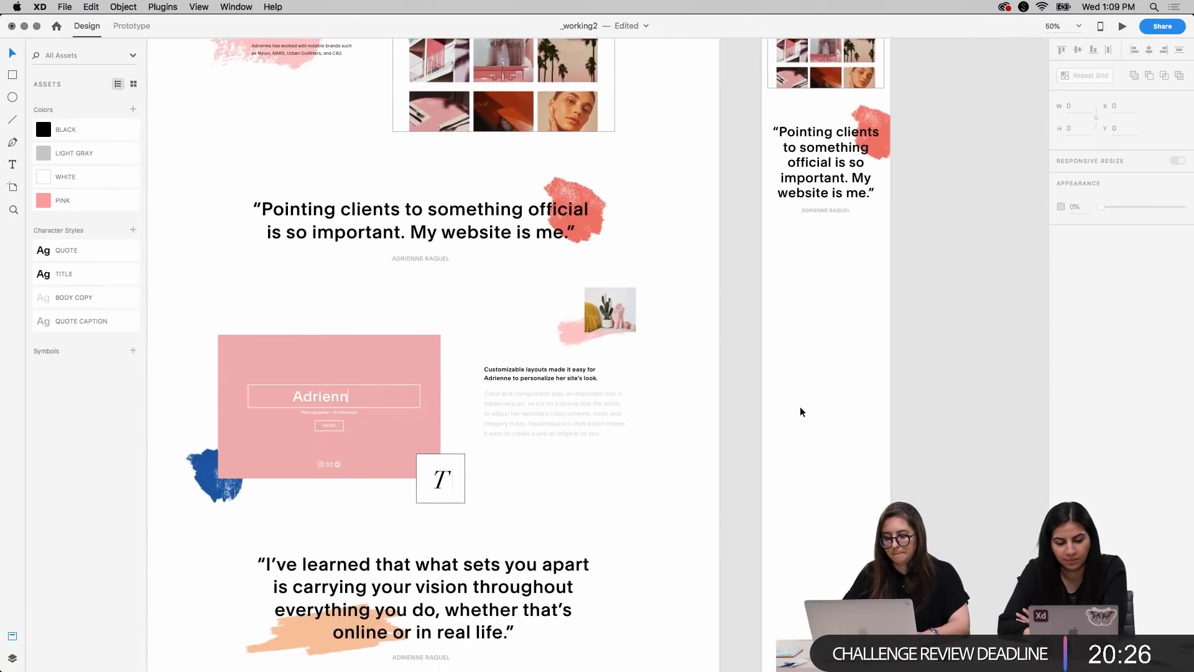
left_click(619, 316)
left_click_drag(563, 337, 805, 288)
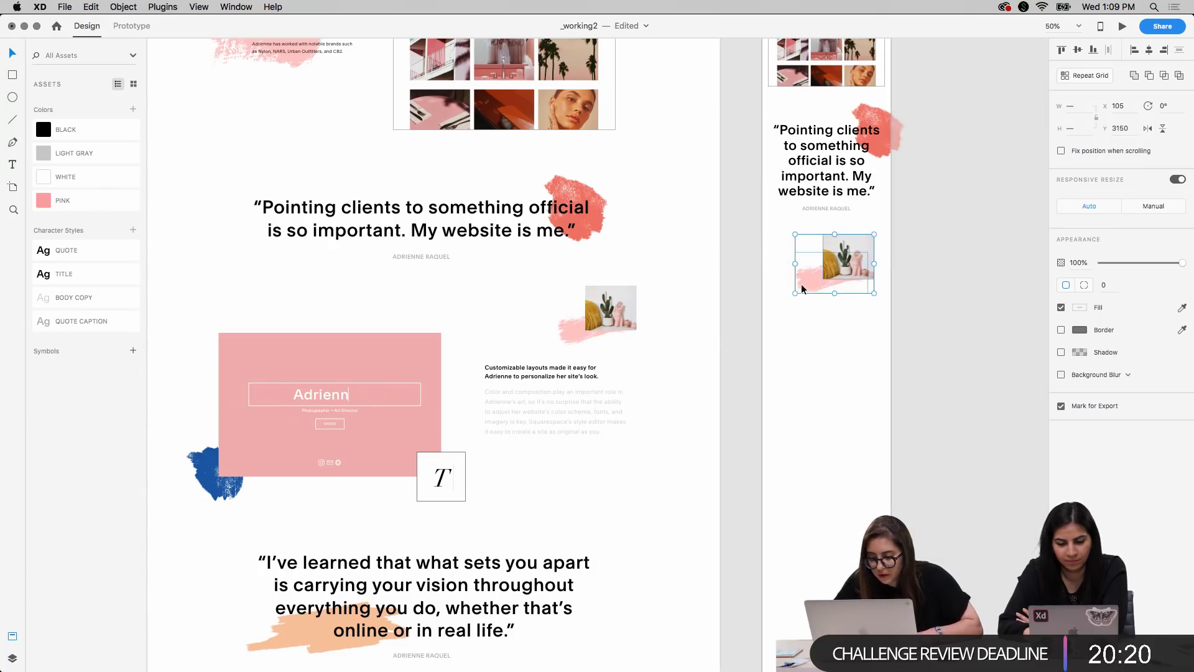
Copy the "Customizable layouts" heading and body beneath the mobile cactus photo, then copy the pink website mockup with its blue stroke and T box below them
left_click(551, 403)
left_click_drag(551, 401, 830, 359)
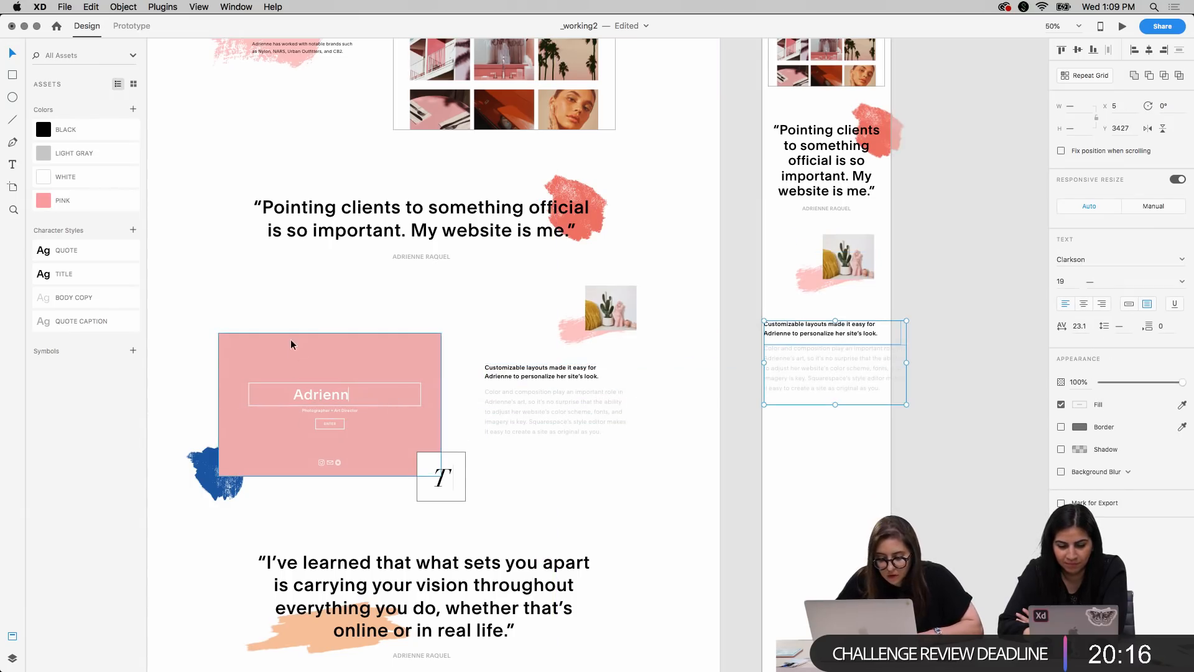
left_click_drag(173, 316, 478, 514)
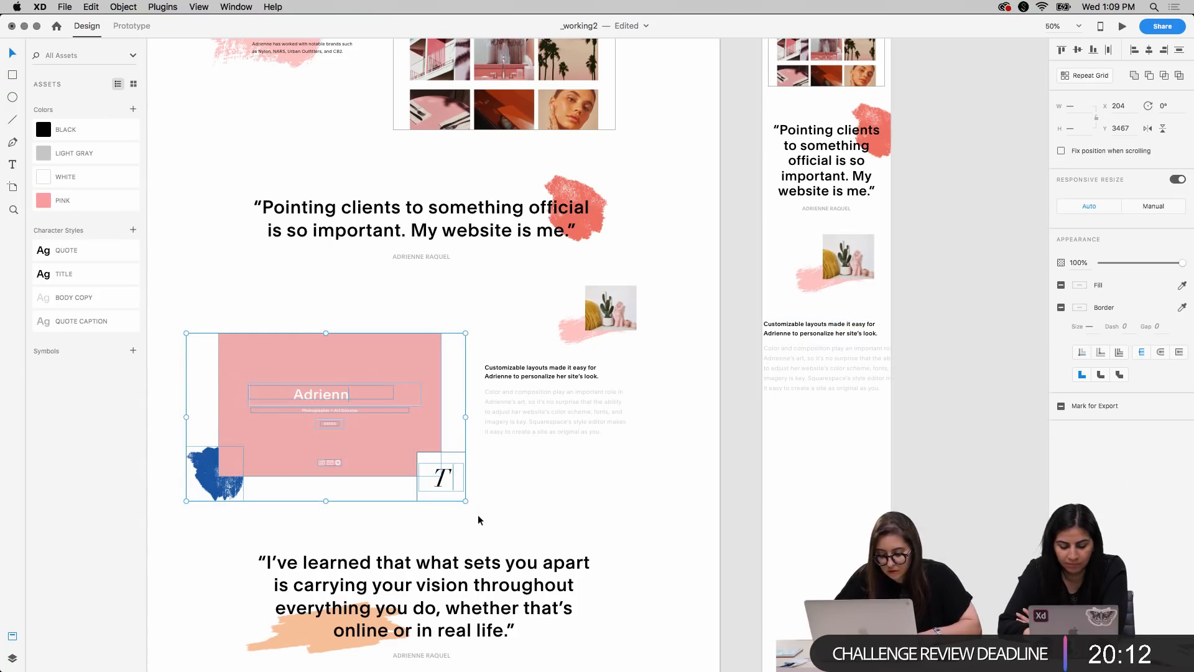
left_click_drag(354, 483, 801, 525)
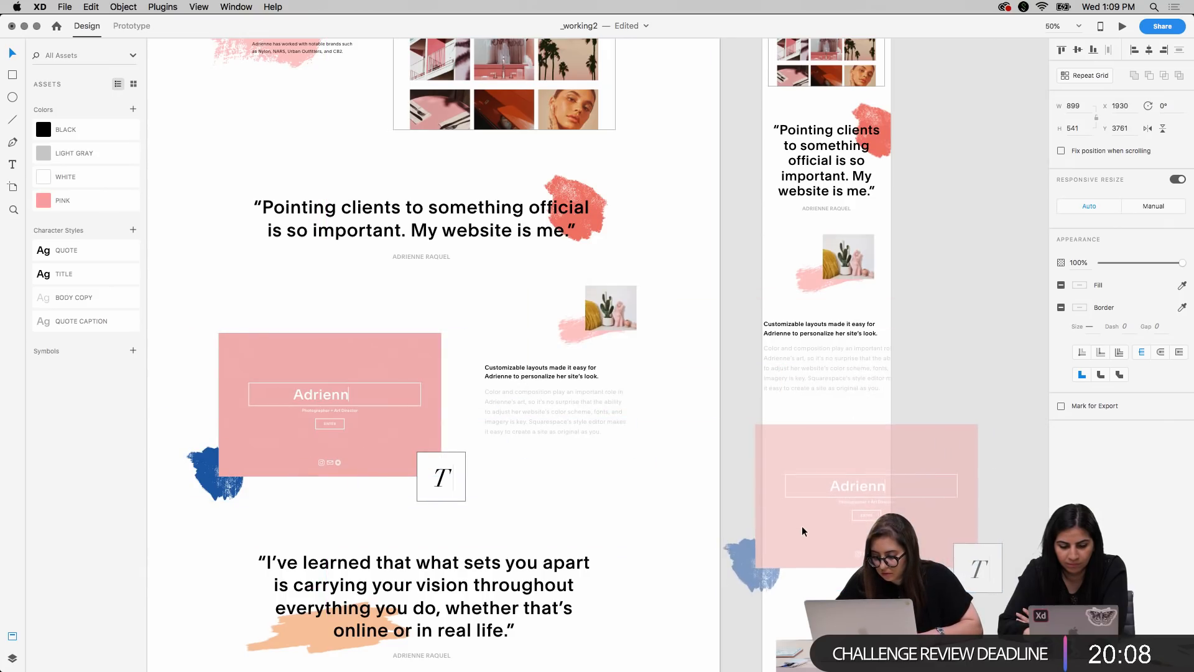
left_click(959, 320)
Copy the desktop "I've learned that what sets you apart" quote with its attribution beneath the pink website mockup on the mobile artboard
scroll(977, 255, "down", 5)
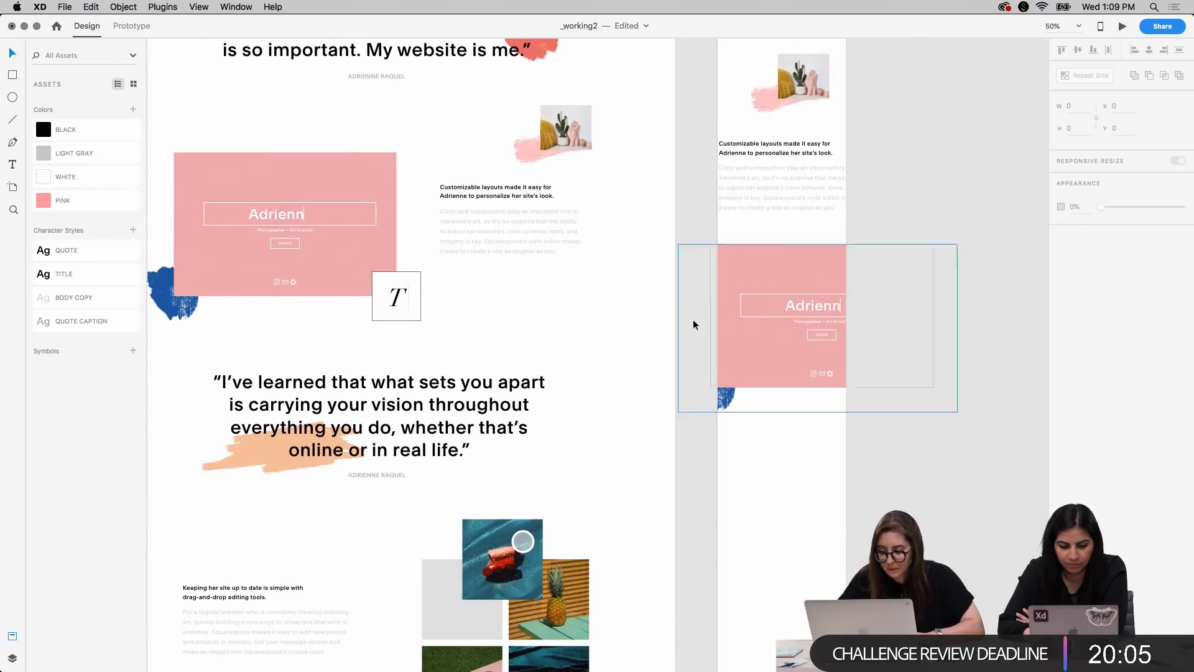
left_click(380, 427)
left_click(755, 480)
key("super+v")
left_click_drag(956, 431, 728, 512)
left_click(986, 502)
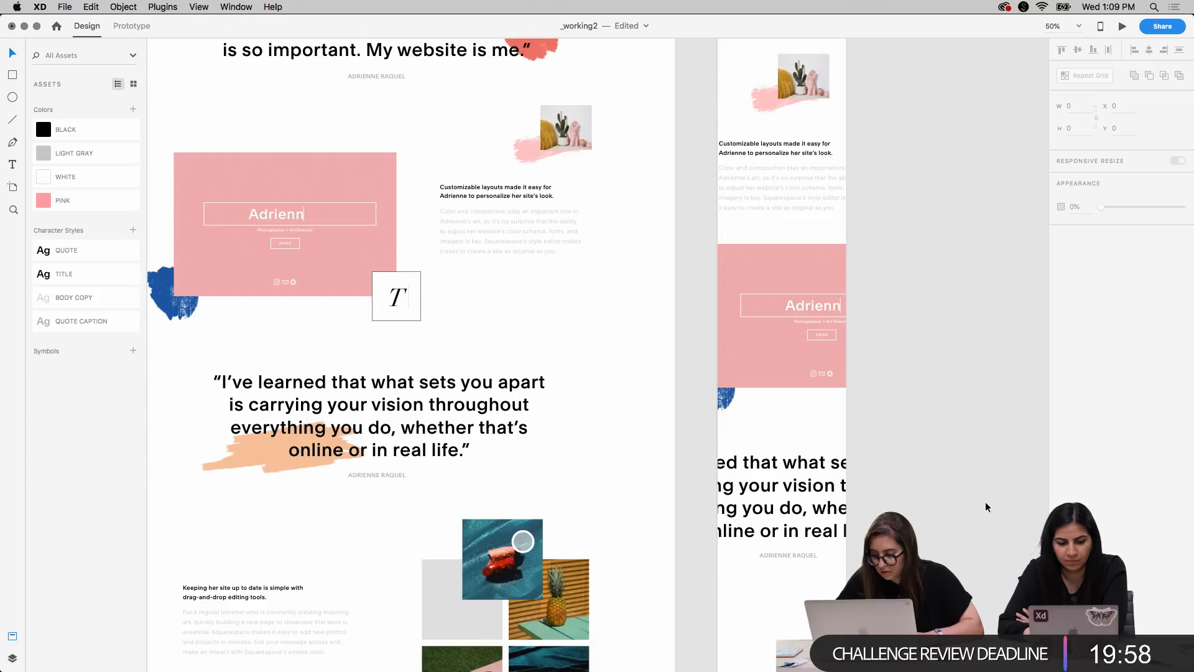
Show the layout grid and move the mobile cactus photo with its pink stroke to the right margin at X 139, Y 3140
scroll(986, 502, "up", 4)
scroll(986, 502, "right", 2)
key("super+plus")
key("super+plus")
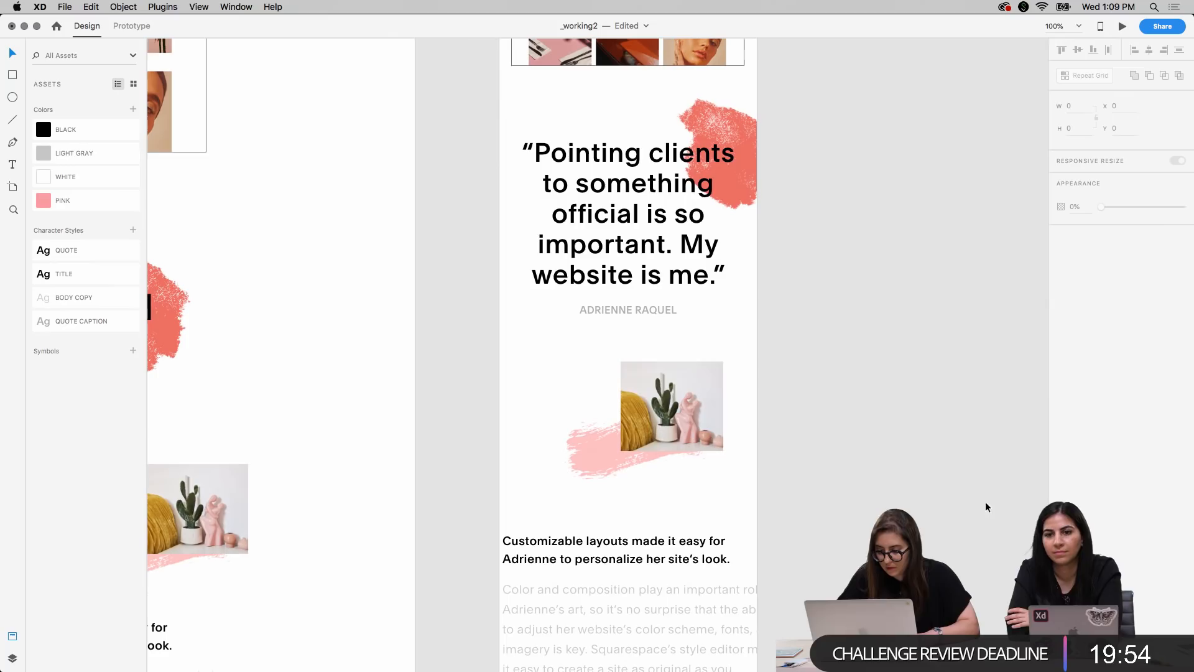
key("super+shift+apostrophe")
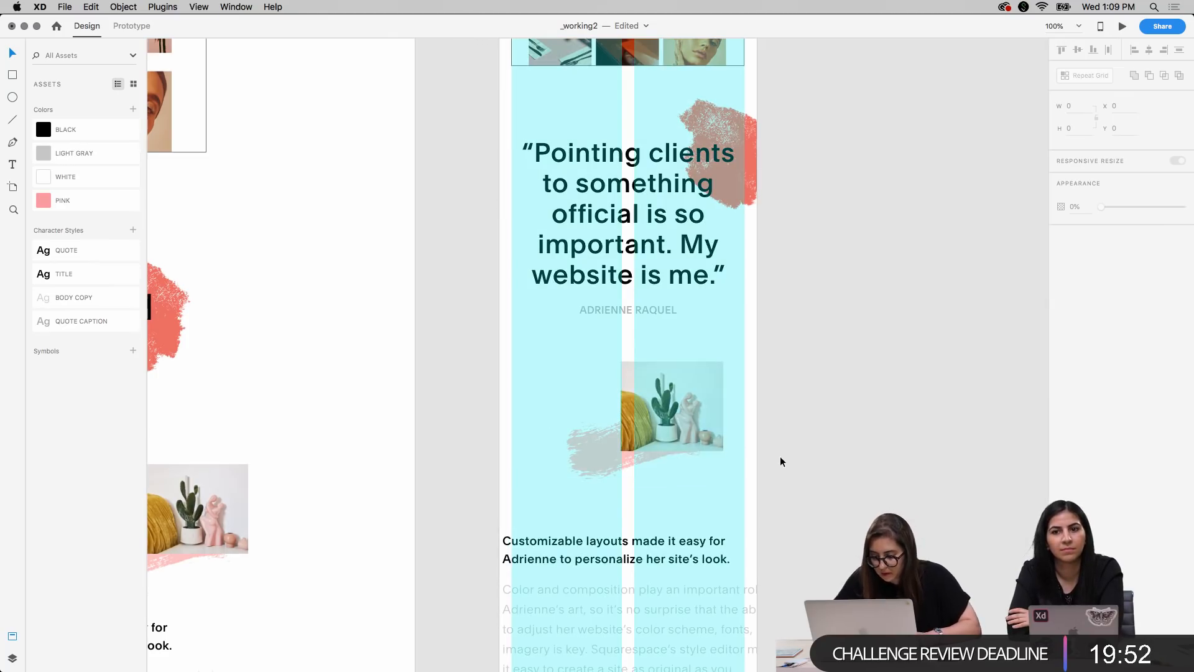
left_click(672, 416)
left_click_drag(591, 434, 612, 431)
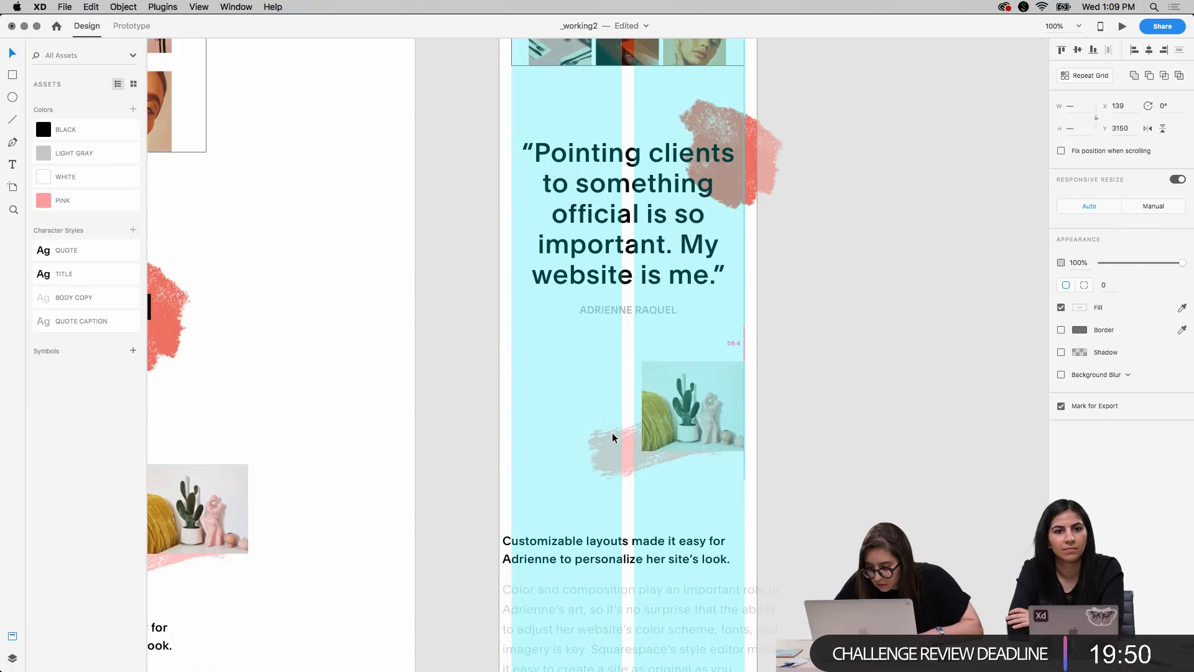
key("shift+Up")
key("shift+Up")
key("shift+Up")
key("shift+Up")
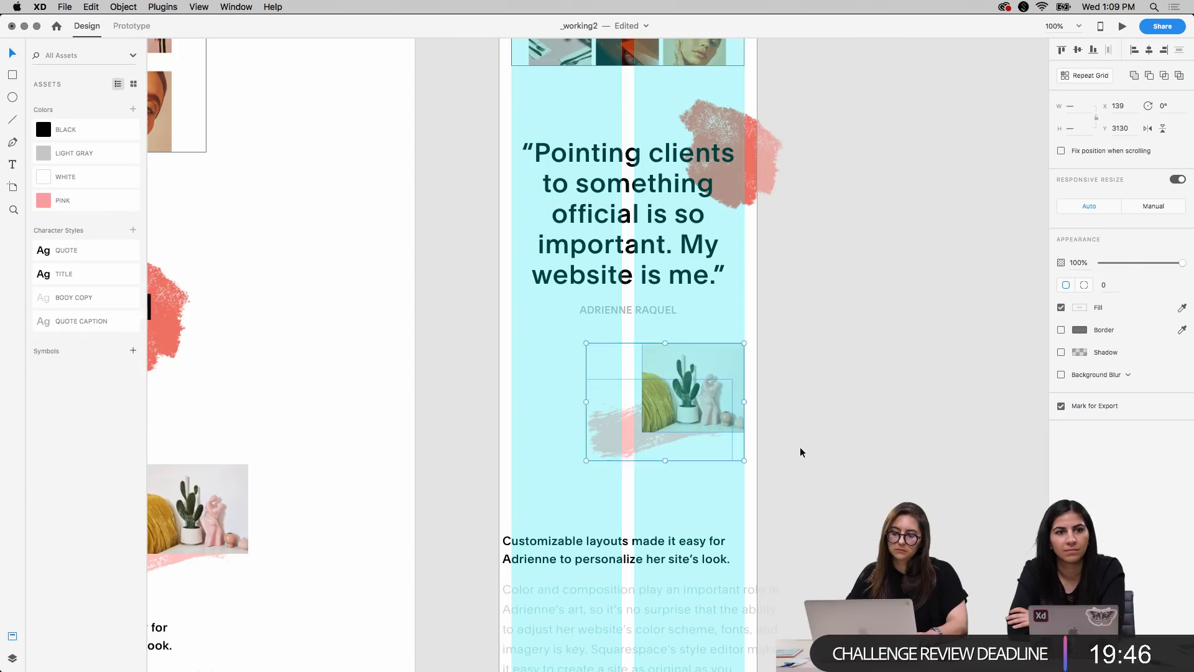
key("shift+Down")
key("shift+Down")
left_click(874, 302)
Move the mobile cactus photo alone across to the grid's left margin at X 20, Y 3140
scroll(874, 302, "up", 4)
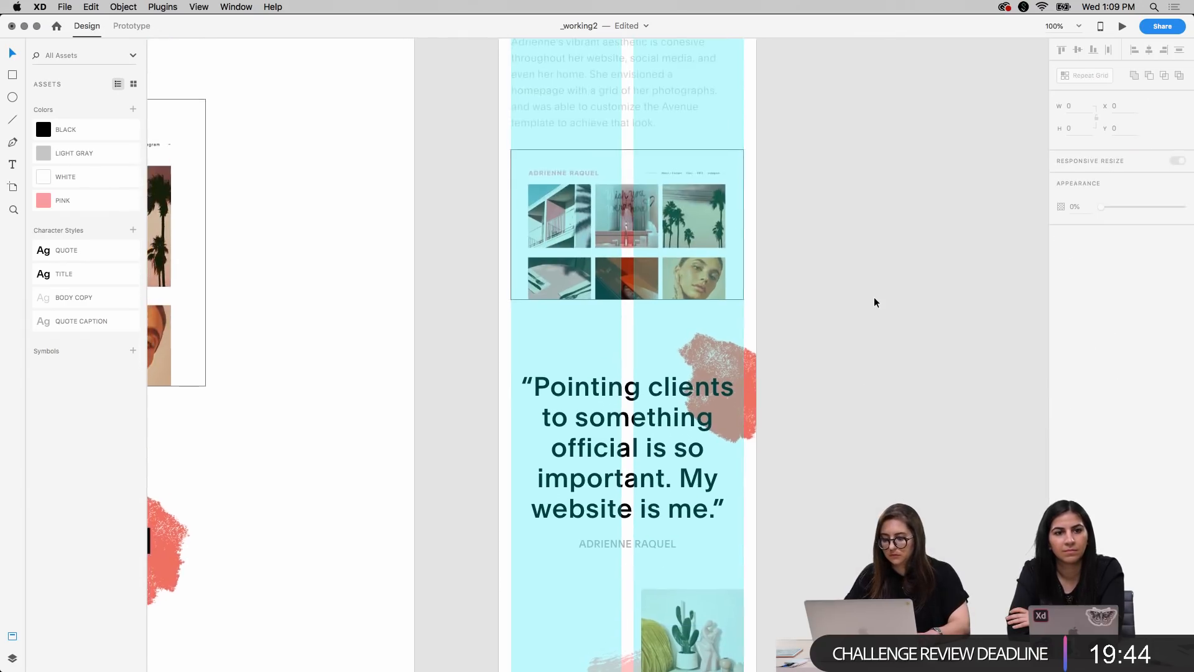
scroll(875, 302, "down", 3)
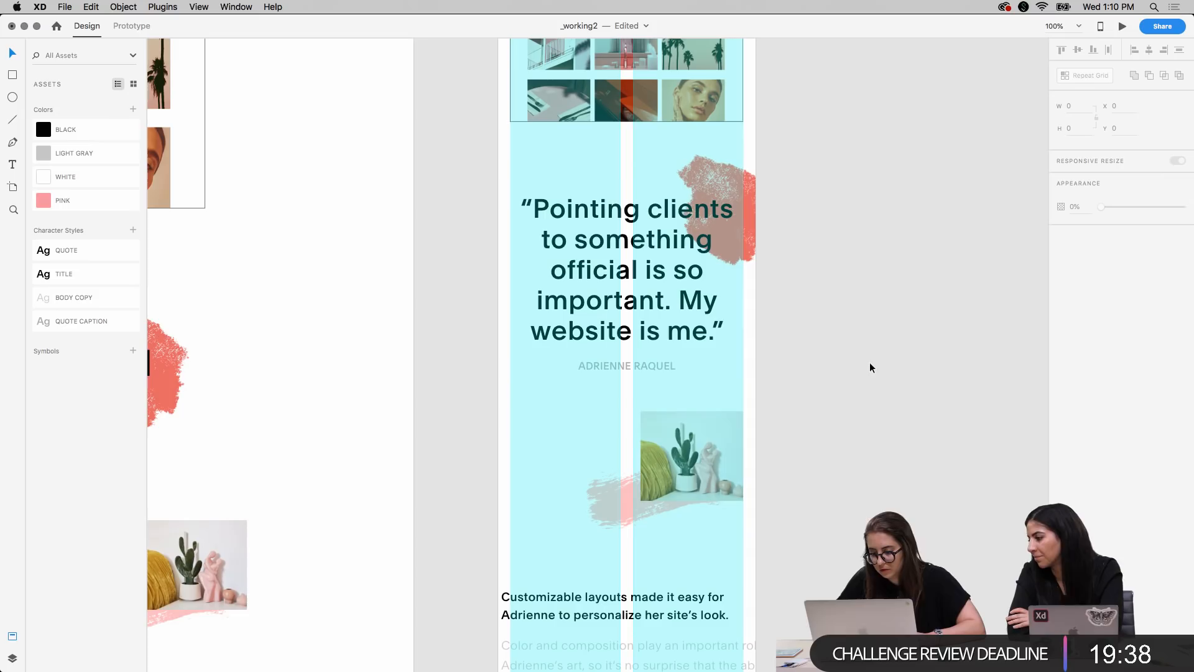
left_click_drag(711, 457, 559, 452)
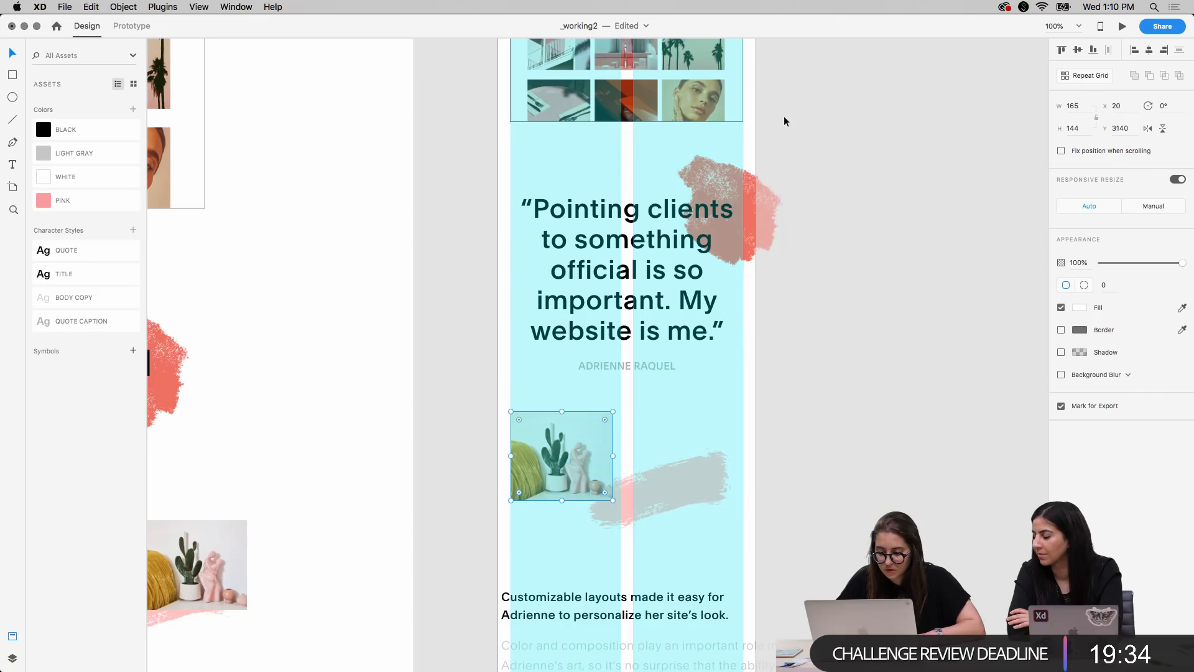
Move the pink brush stroke behind the lower edge of the mobile cactus photo at X 11, Y 3218
left_click(702, 492)
mouse_move(702, 492)
left_mouse_down()
mouse_move(626, 498)
mouse_move(643, 500)
left_mouse_up()
key("shift+Down")
key("shift+Down")
key("shift+Down")
key("shift+Left")
key("shift+Left")
key("shift+Left")
key("shift+Up")
key("shift+Up")
key("shift+Down")
key("shift+Down")
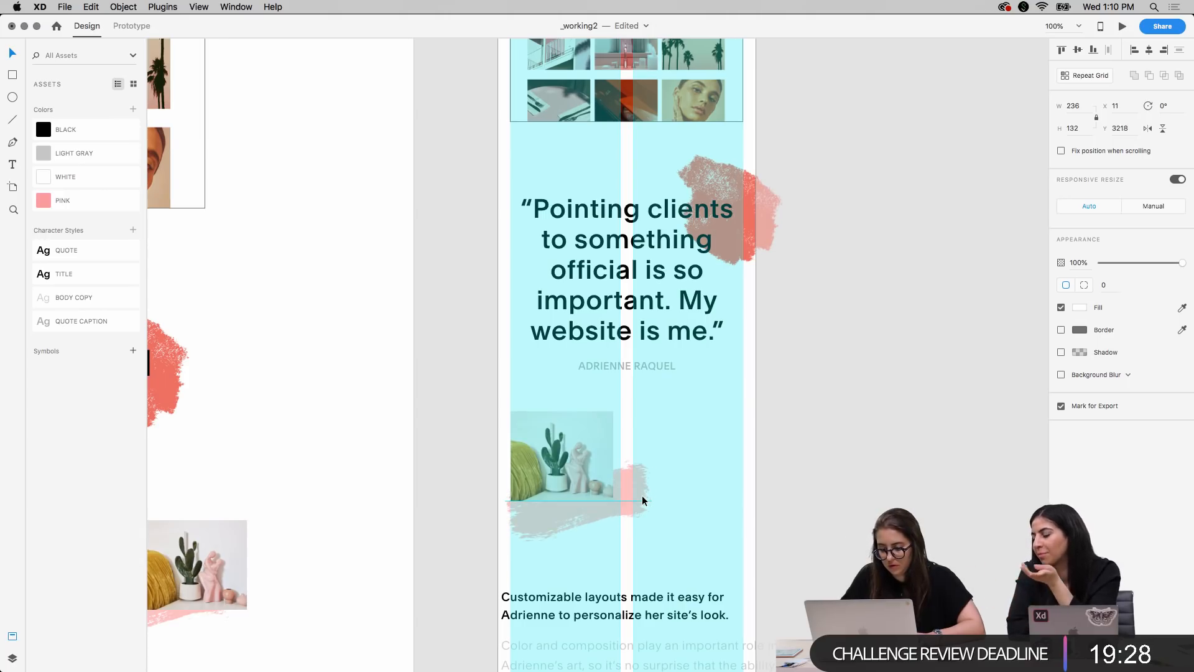
key("shift+Up")
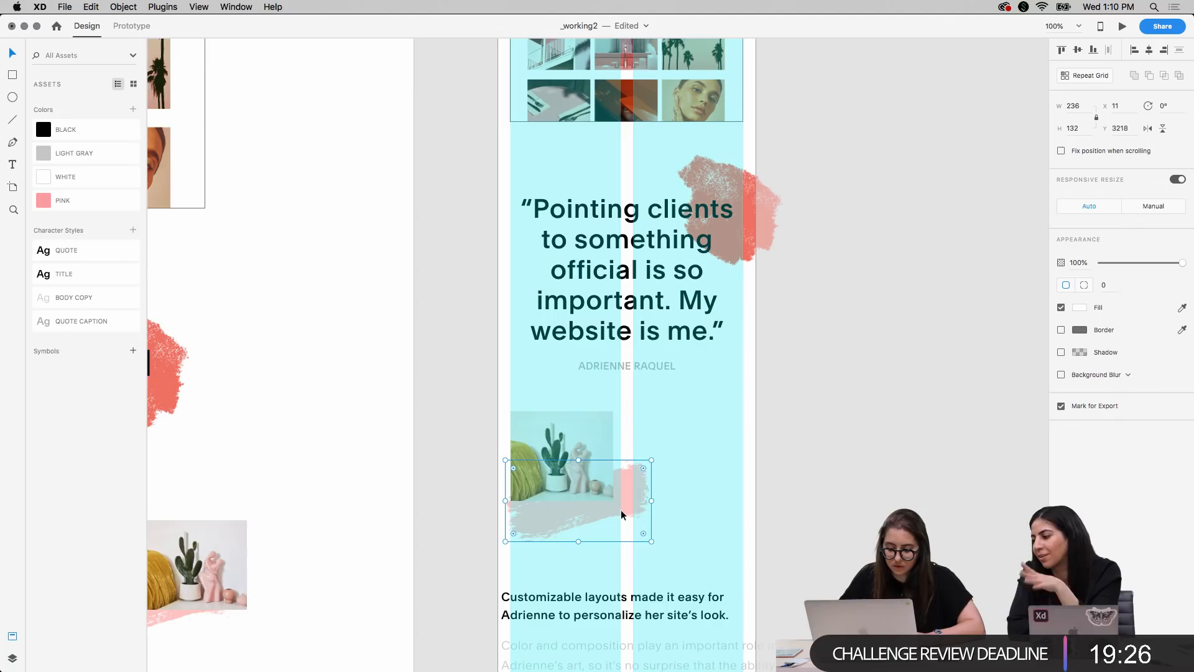
Flip the mobile cactus photo's pink brush stroke horizontally
right_click(622, 514)
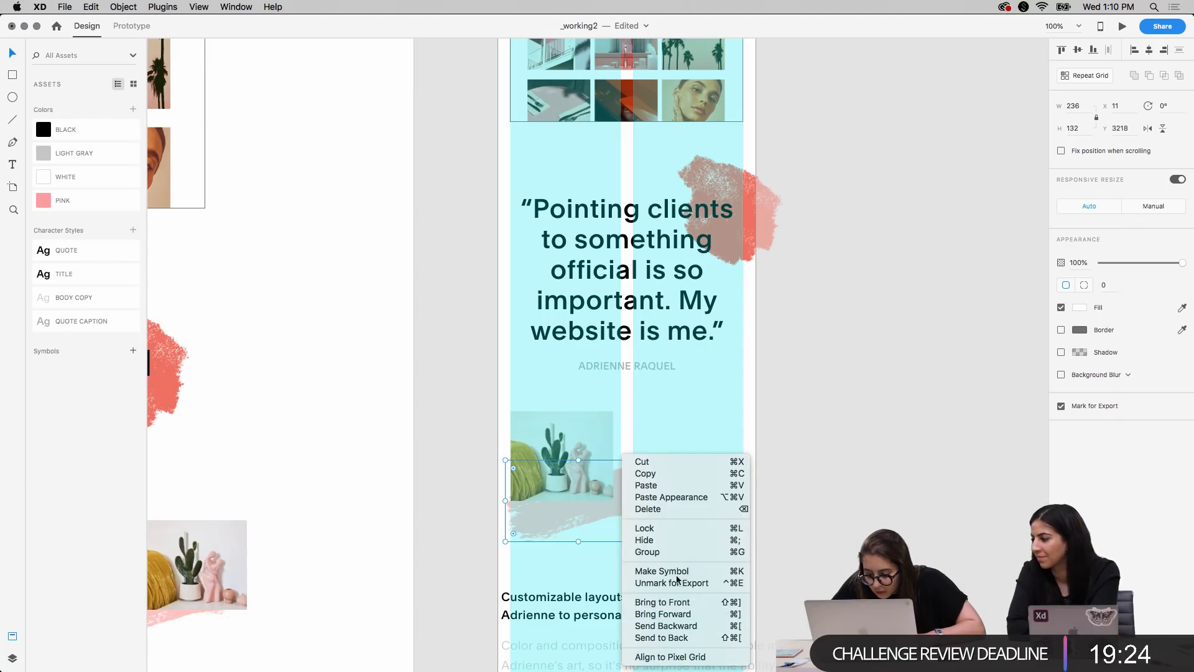
left_click(682, 473)
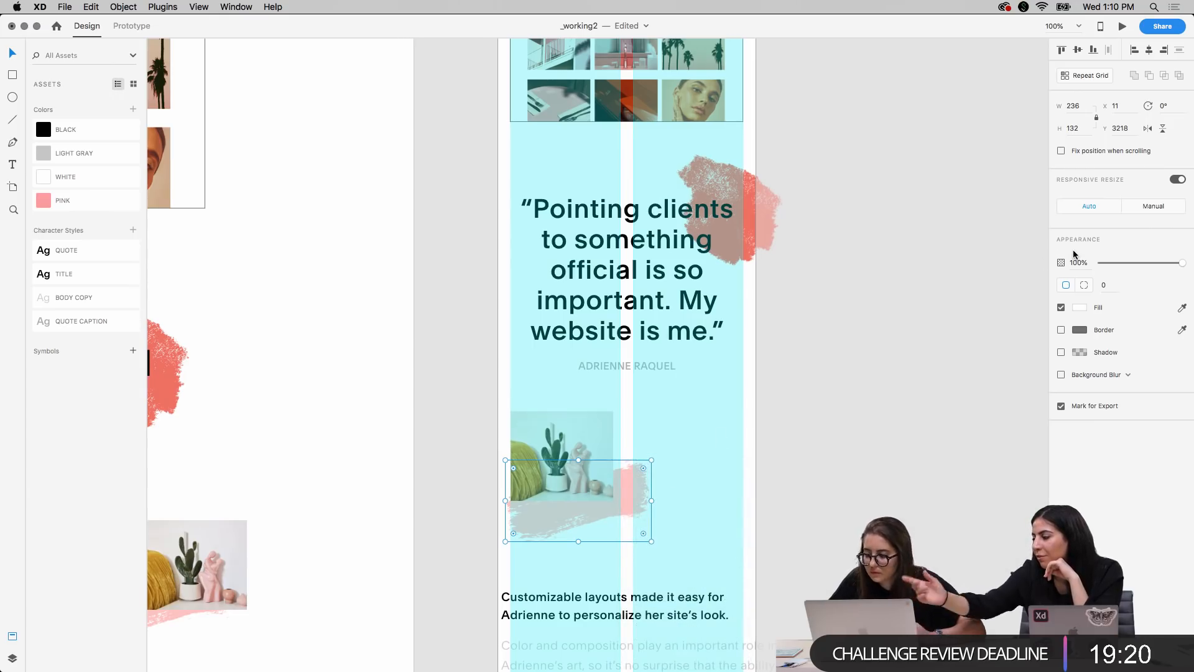
left_click(1148, 128)
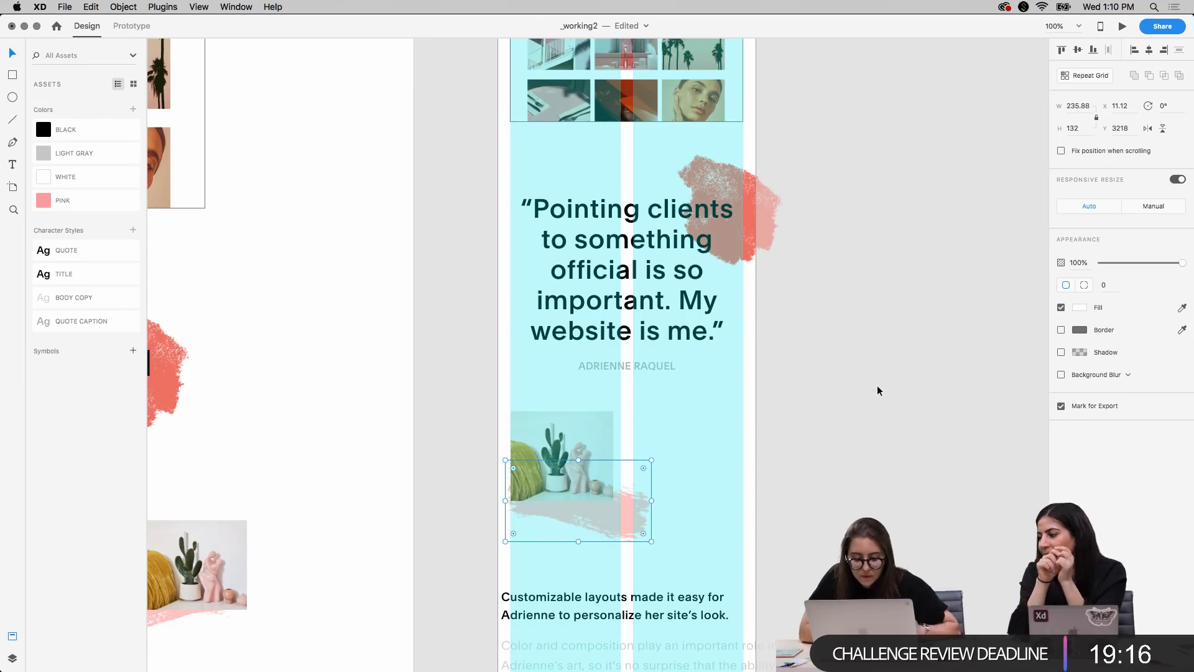
Shift the flipped pink brush stroke past the artboard's left edge to X -38.88, Y 3218 and scale it down to 192.88 by 108
mouse_move(626, 515)
left_mouse_down()
mouse_move(574, 509)
mouse_move(584, 518)
left_mouse_up()
key("shift+Left")
key("shift+Up")
key("shift+Up")
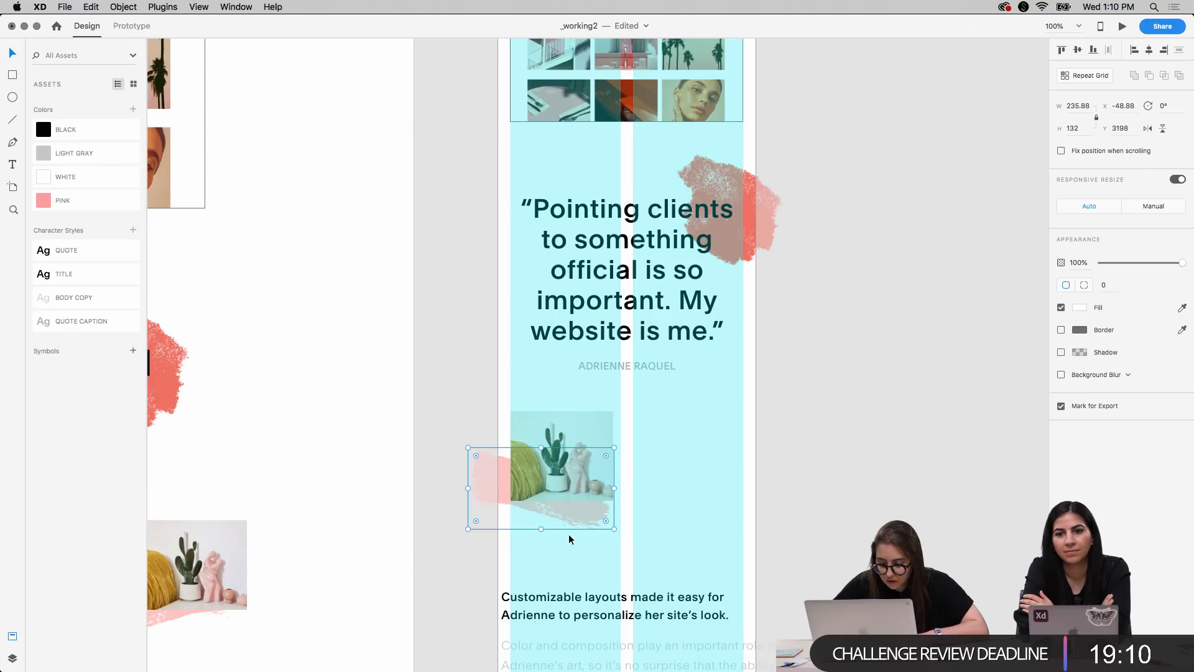
mouse_move(613, 530)
left_mouse_down()
mouse_move(560, 506)
mouse_move(587, 532)
left_mouse_up()
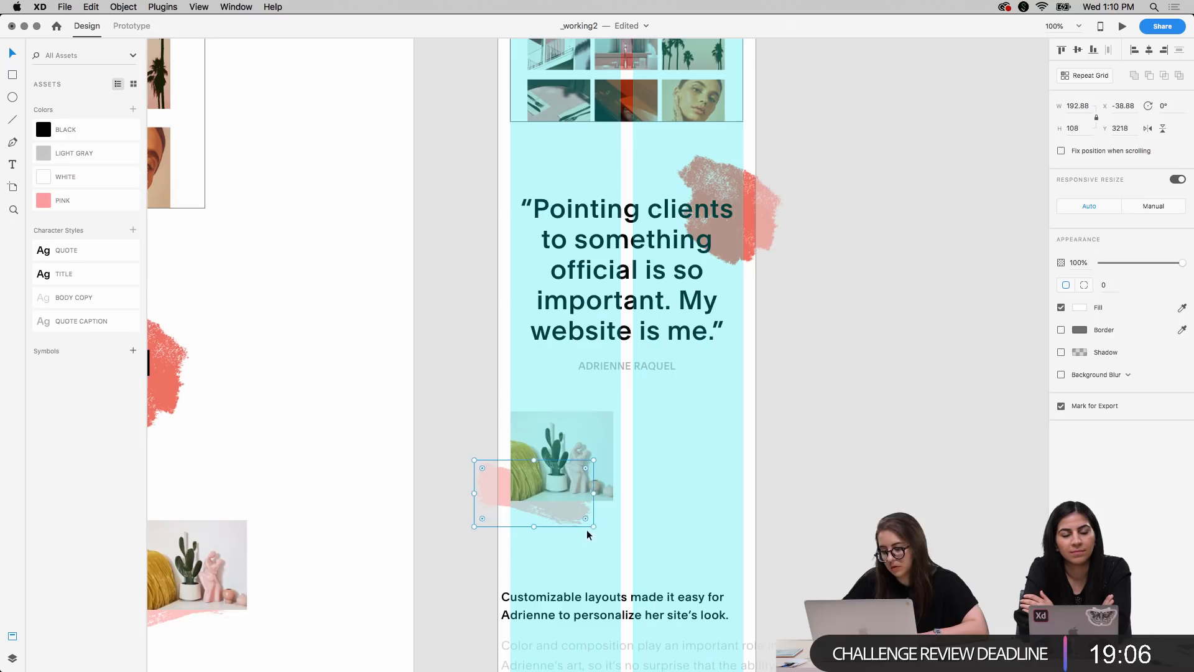
Move the mobile "Customizable layouts" heading and its body paragraph together to the grid's left margin at X 20, Y 3374
left_click(887, 377)
scroll(887, 377, "up", 5)
scroll(887, 377, "down", 2)
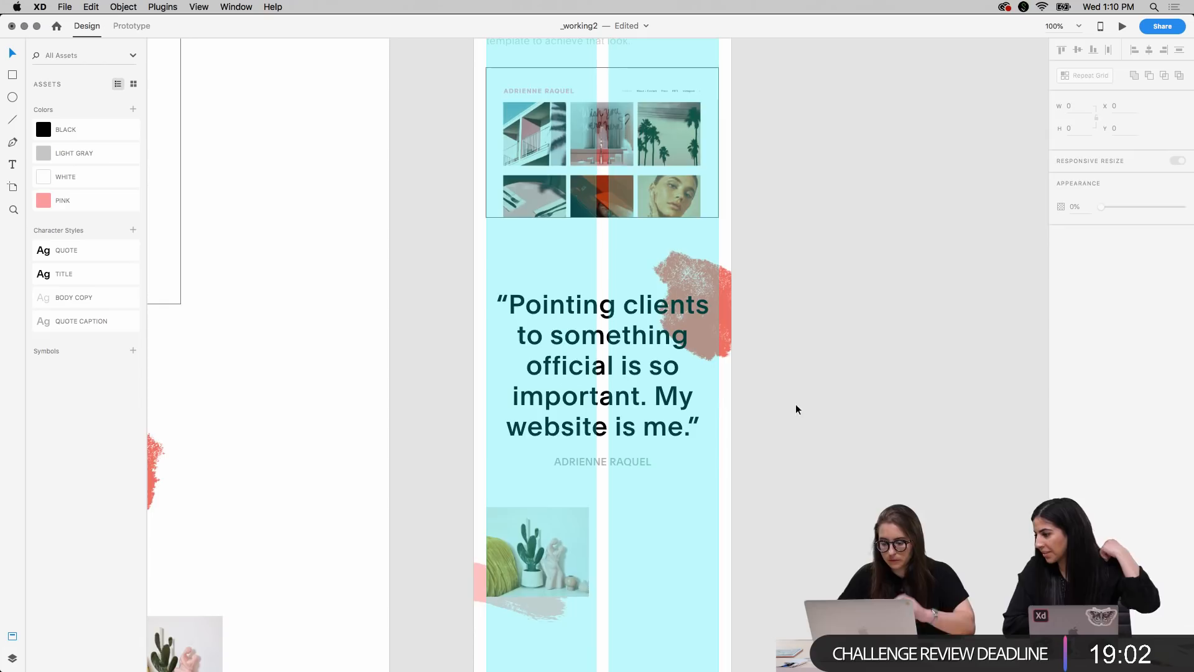
scroll(807, 374, "down", 8)
left_click(652, 345)
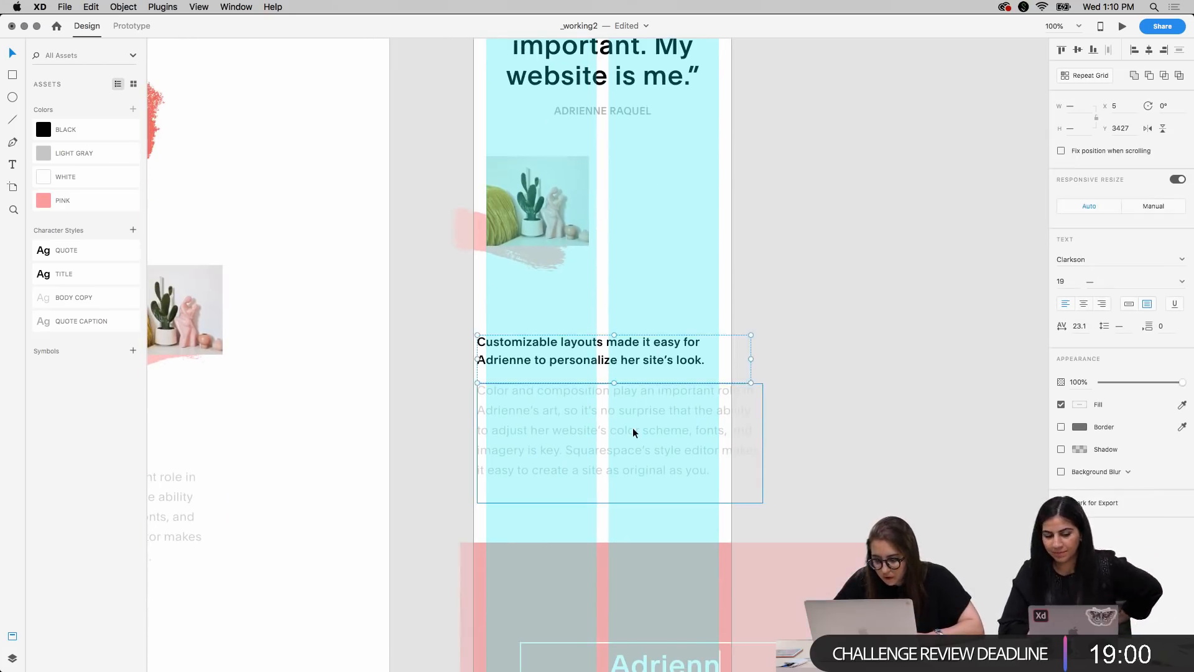
left_click(633, 428, "shift")
left_click_drag(632, 427, 644, 399)
left_click(792, 498)
Apply the TITLE character style to the "Customizable layouts" heading and the BODY COPY style to the paragraph below it
left_click(658, 319)
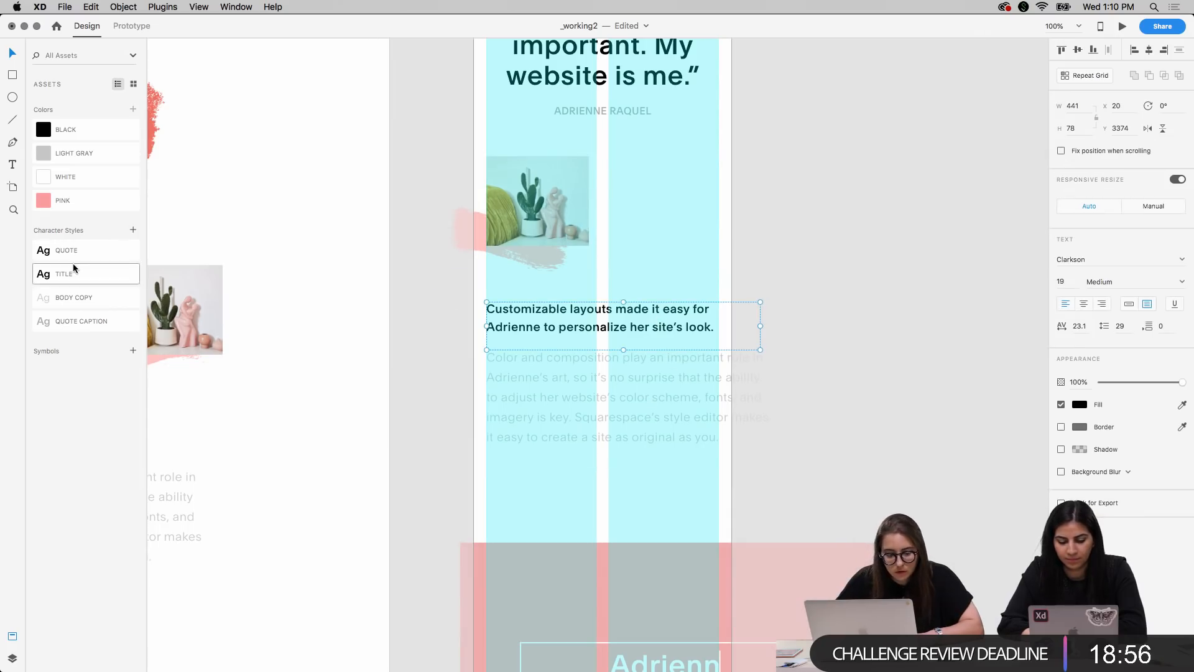
left_click(91, 274)
left_click(669, 410)
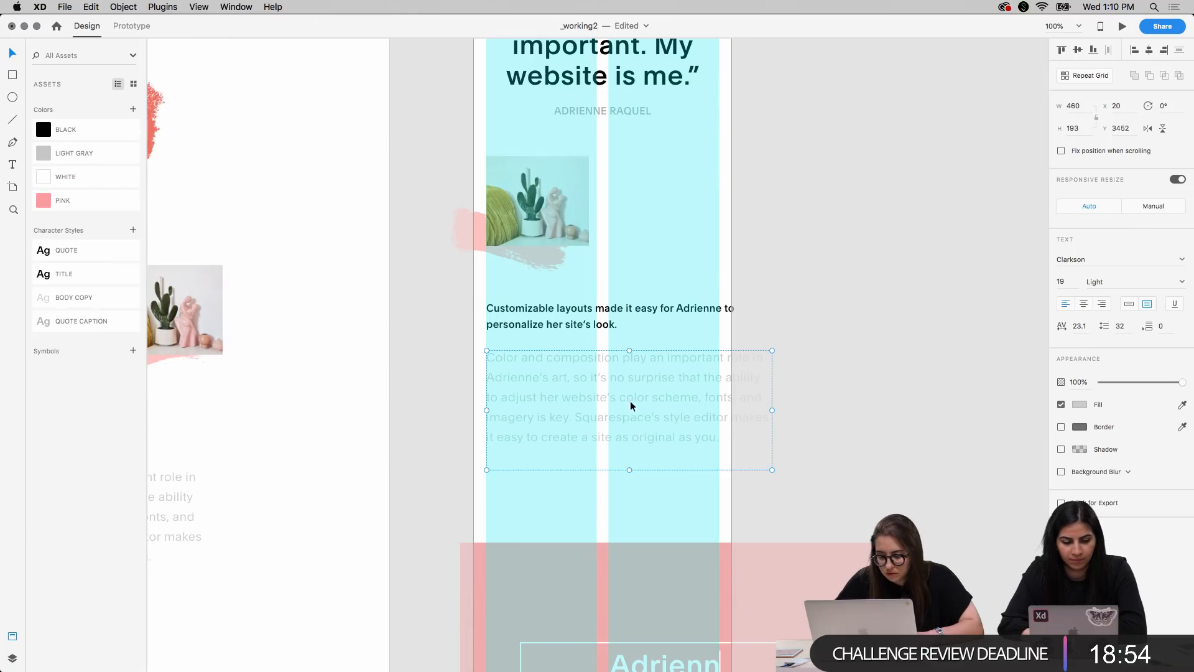
left_click(87, 298)
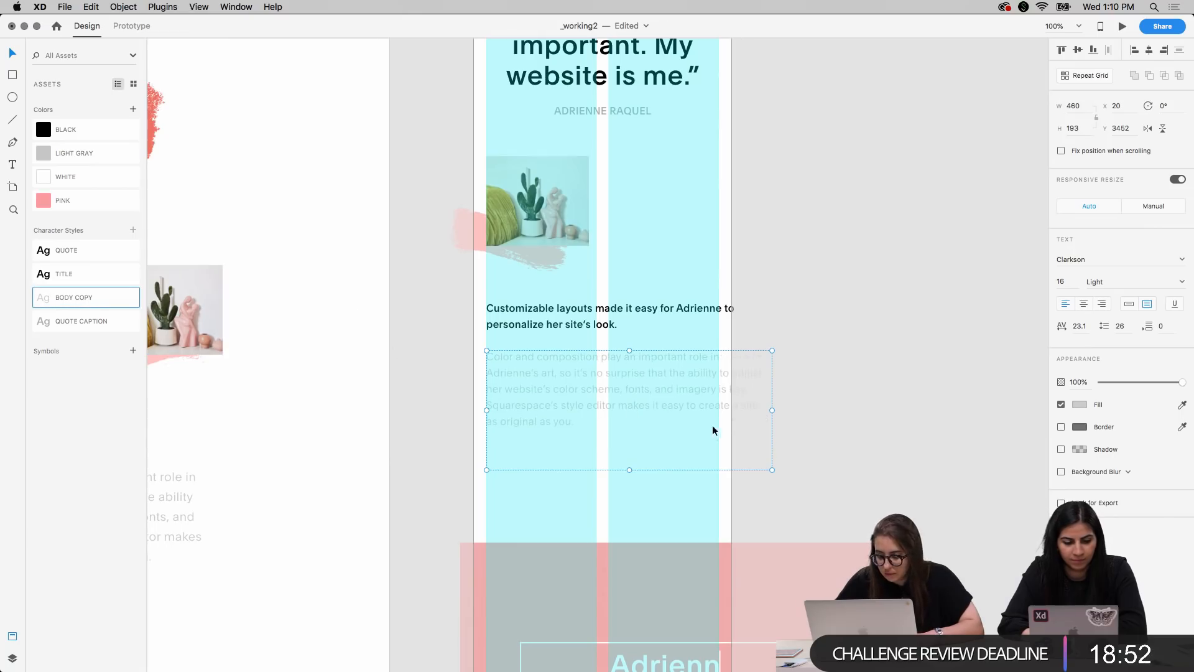
Narrow the "Color and composition" paragraph's text box to 357 wide and the heading's text box to the grid's outer edge
left_click_drag(771, 412, 708, 412)
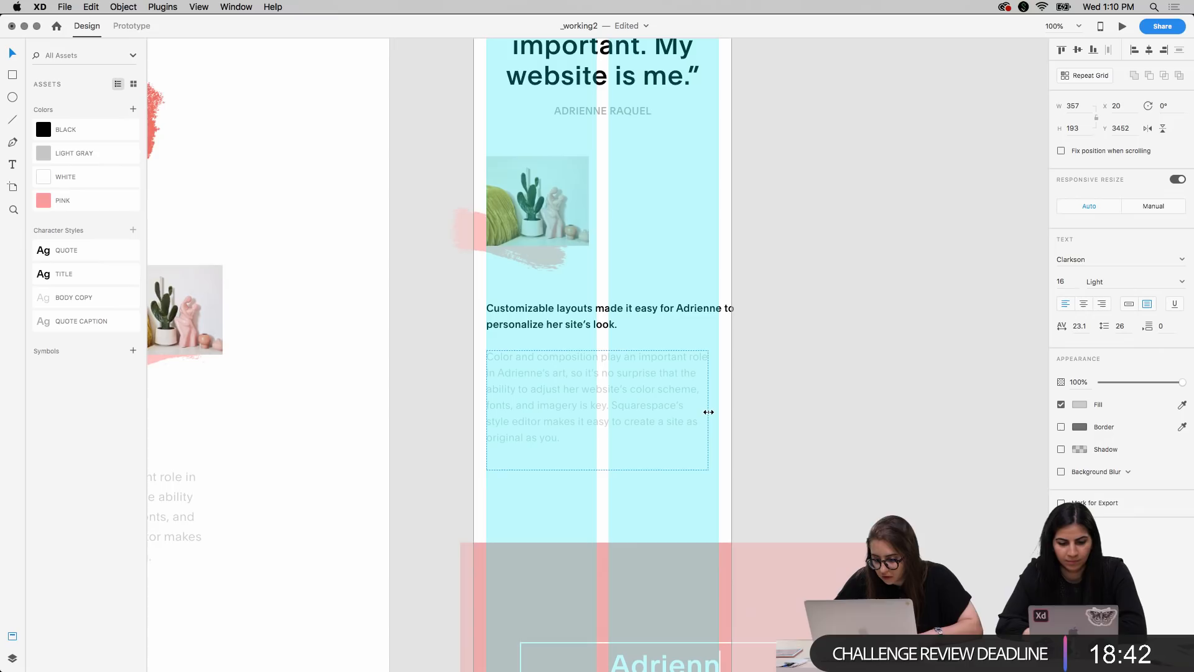
left_click(750, 405)
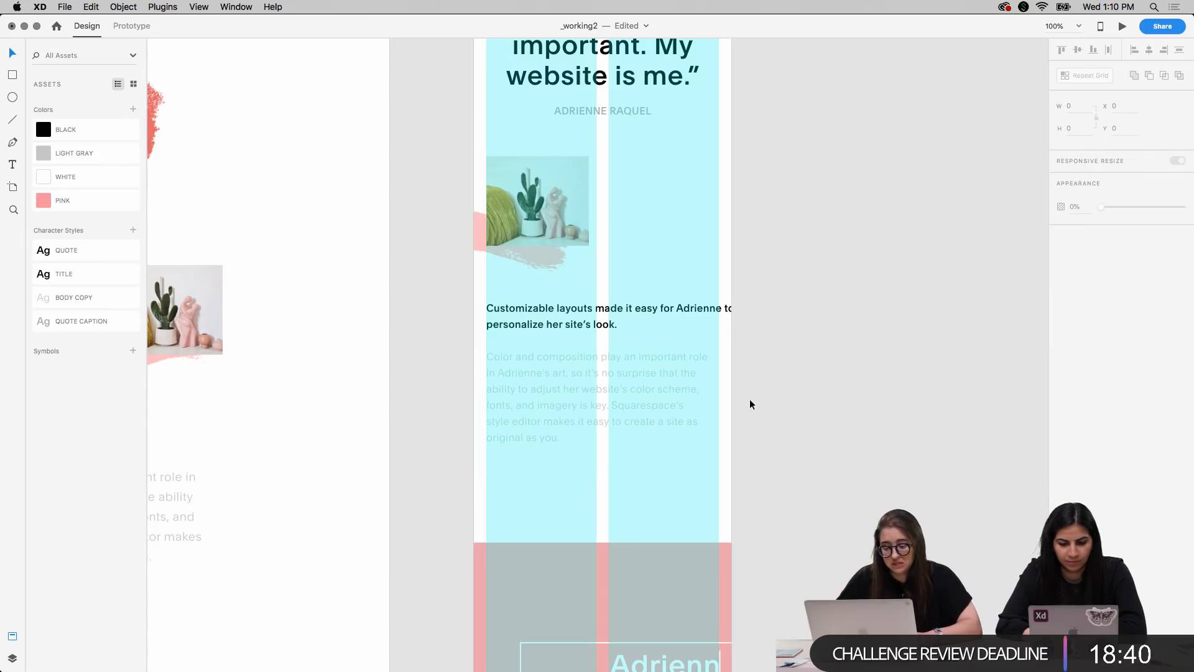
left_click(653, 320)
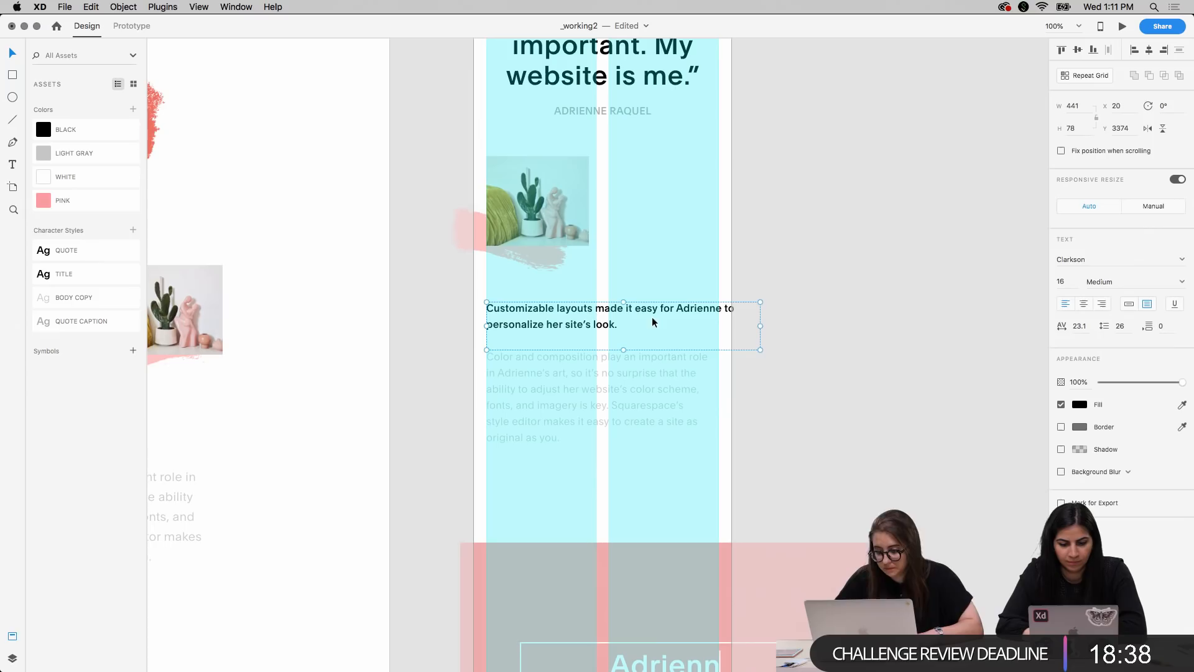
left_click_drag(761, 325, 721, 325)
left_click(819, 326)
Nudge the body paragraph above the mobile website mockup up so it sits closer beneath its "website templates" heading
left_click(635, 374)
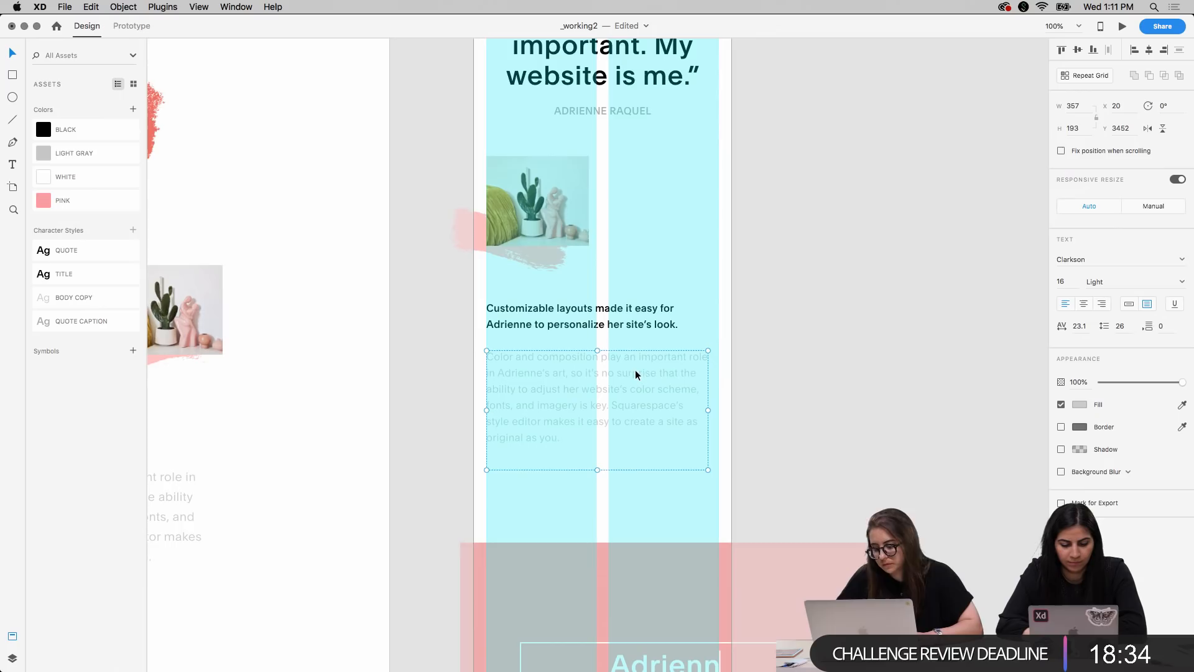
scroll(775, 255, "up", 15)
scroll(775, 255, "down", 3)
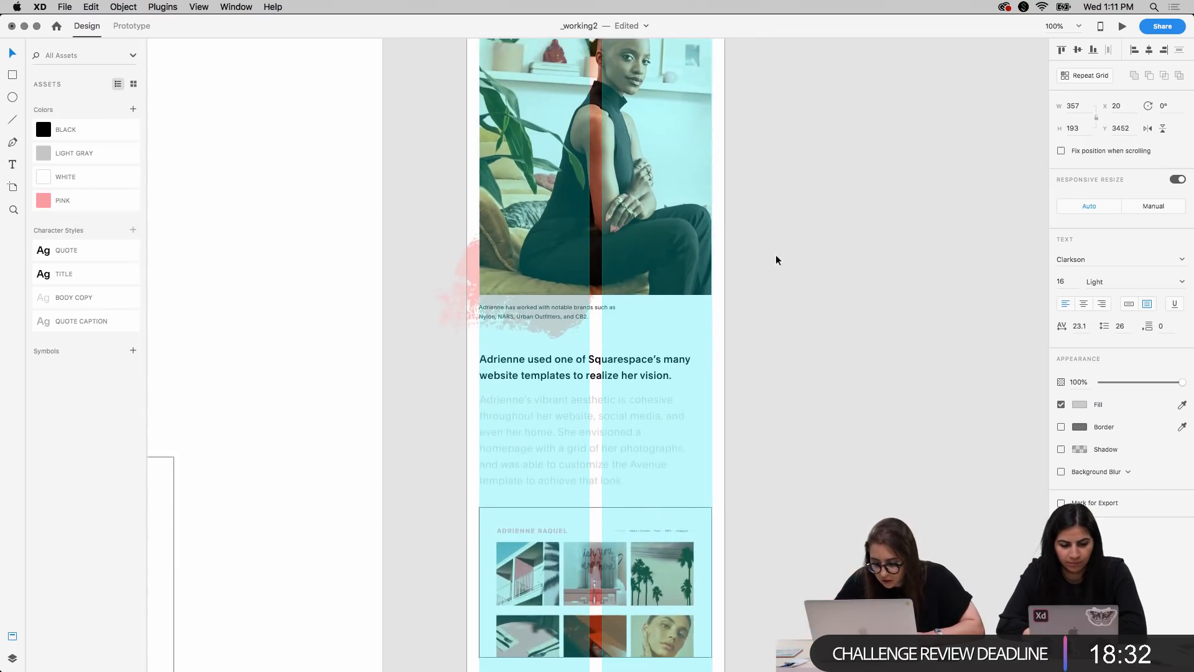
left_click(575, 411)
double_click(575, 411)
key("shift+Up")
key("Up")
key("Up")
key("Up")
key("Up")
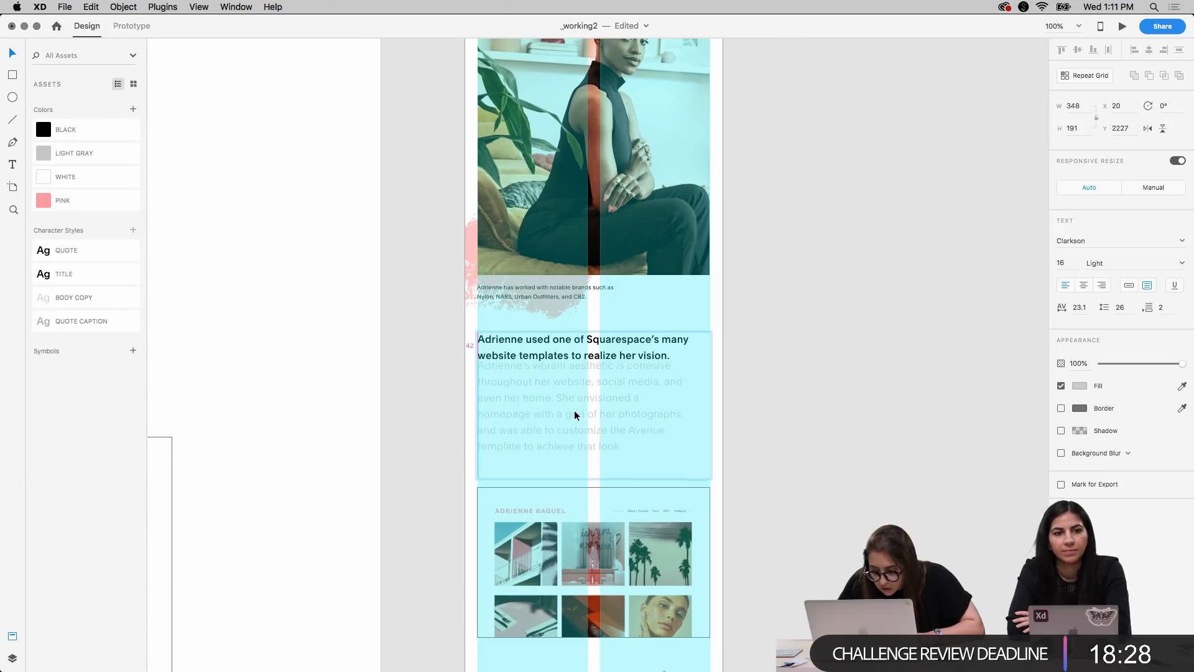
key("shift+Down")
key("shift+Down")
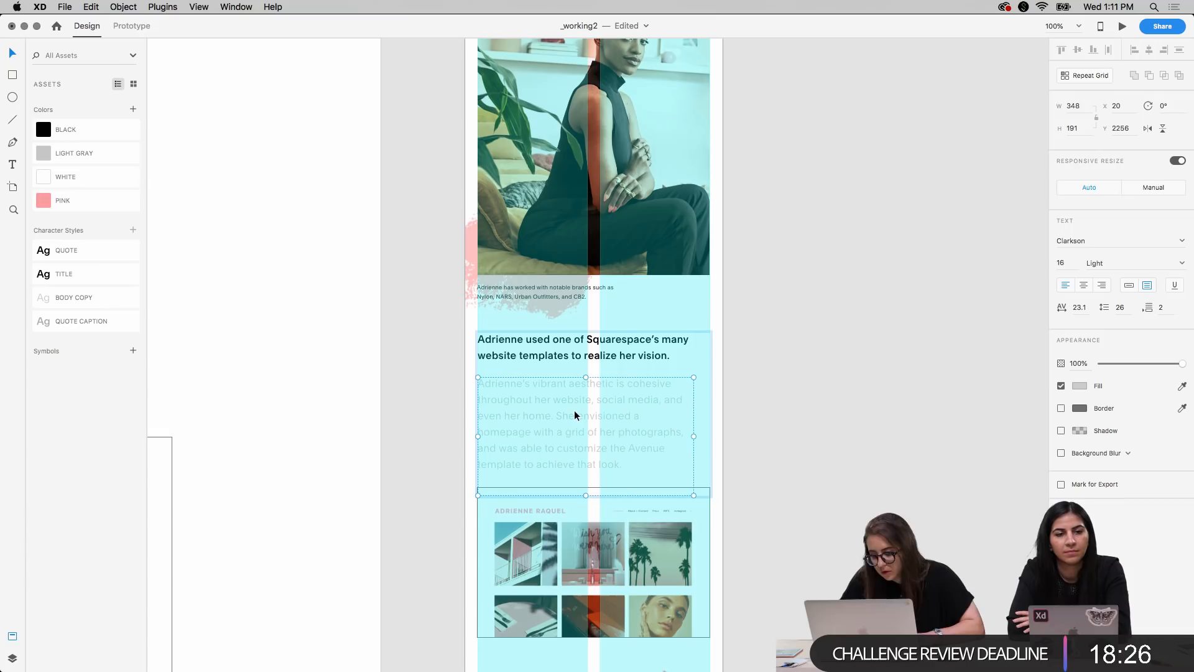
key("shift+Up")
left_click(893, 434)
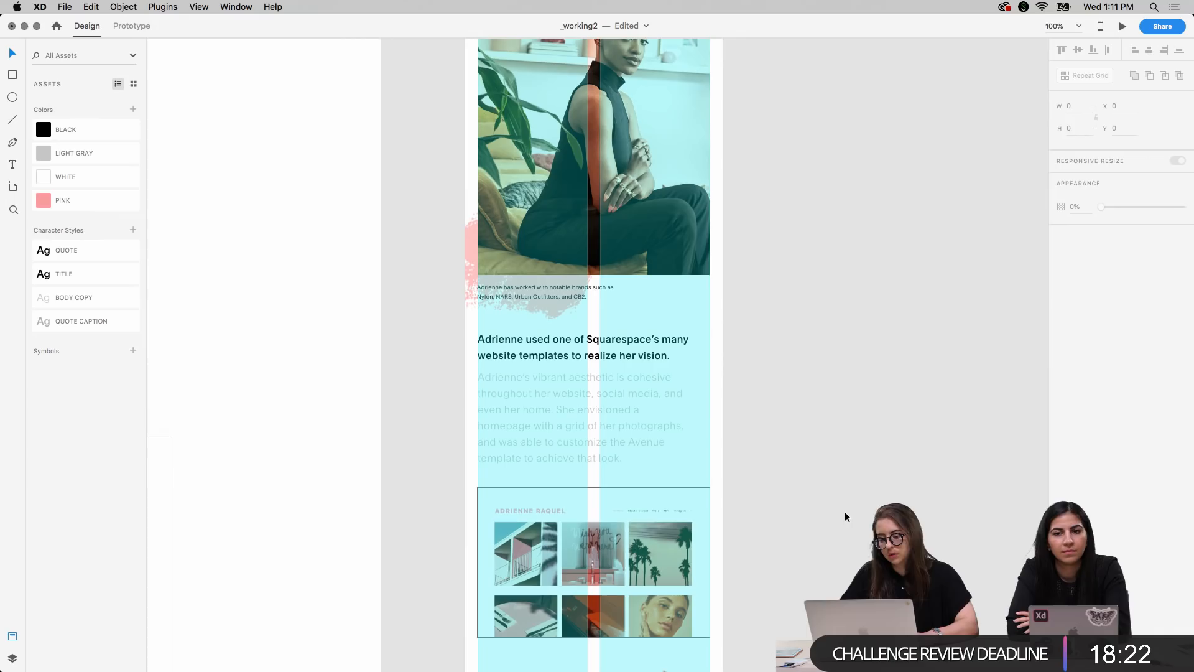
Nudge the "Color and composition" paragraph up to Y 3433, closer beneath its "Customizable layouts" heading
scroll(845, 517, "down", 10)
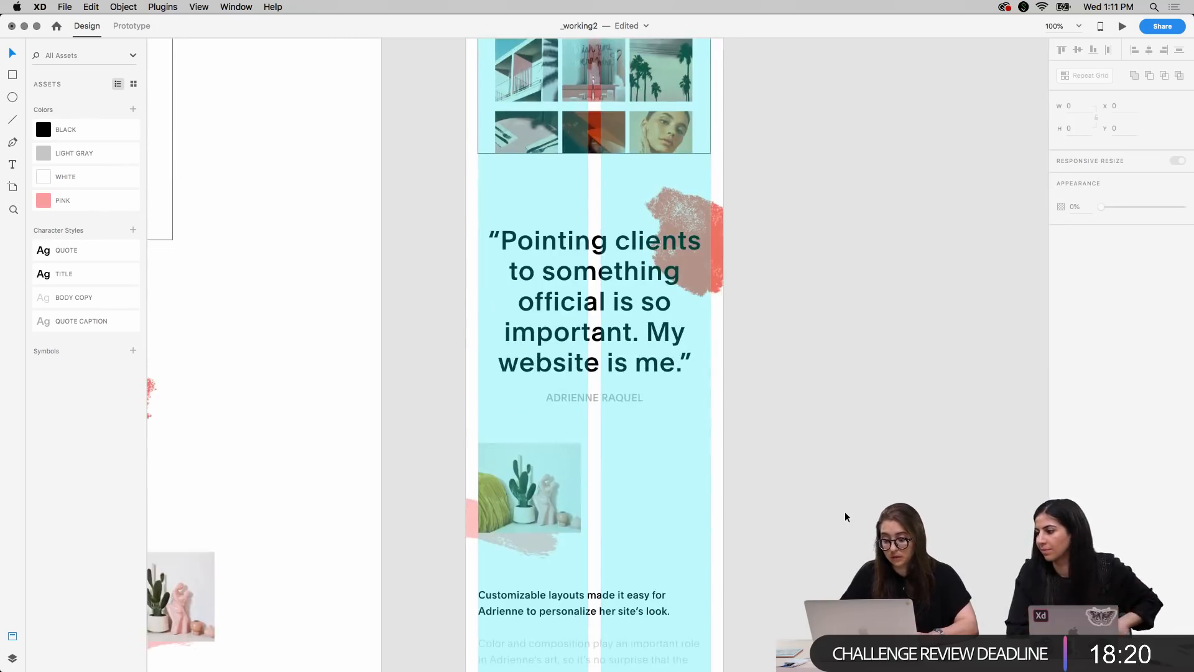
scroll(845, 512, "down", 1)
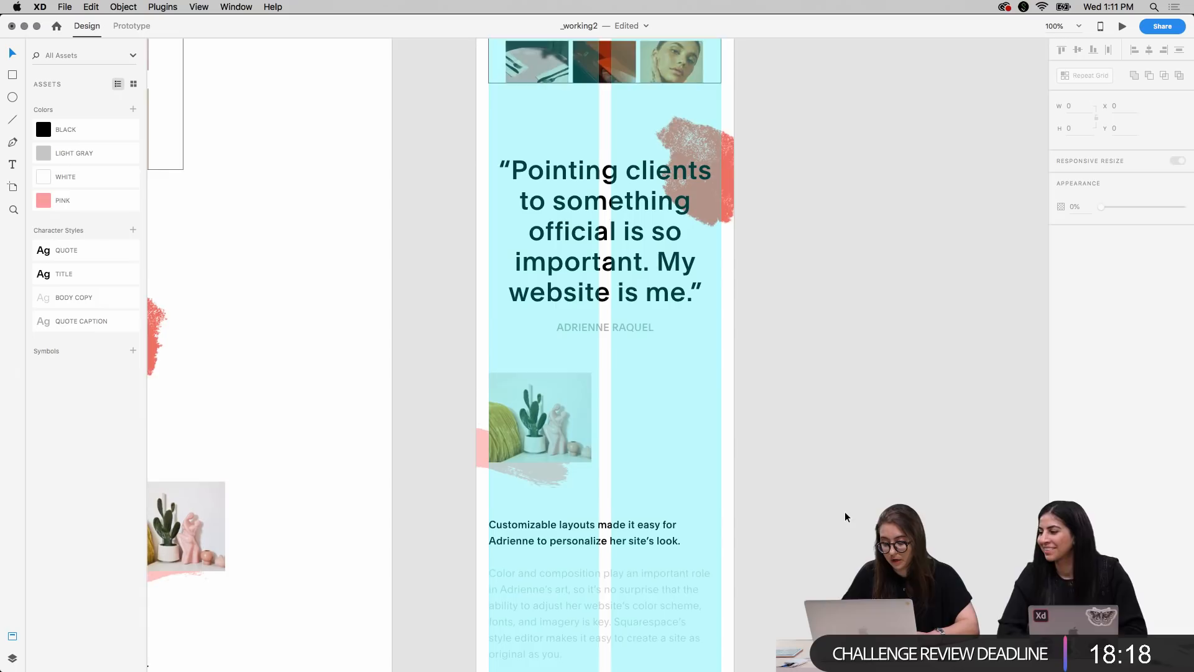
scroll(846, 513, "down", 2)
left_click_drag(648, 503, 647, 497)
key("shift+Up")
key("shift+Up")
key("Up")
key("Up")
key("Up")
key("Up")
key("Up")
key("Up")
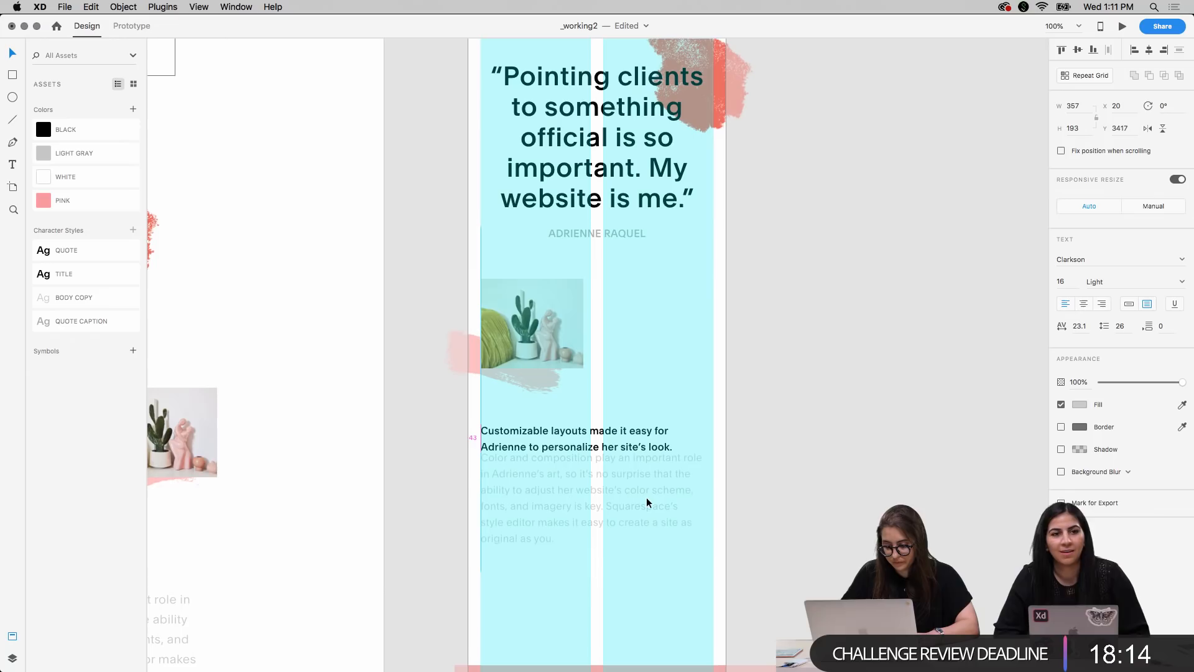
key("shift+Down")
key("Down")
key("Down")
key("Down")
key("Down")
key("Down")
key("Down")
key("Down")
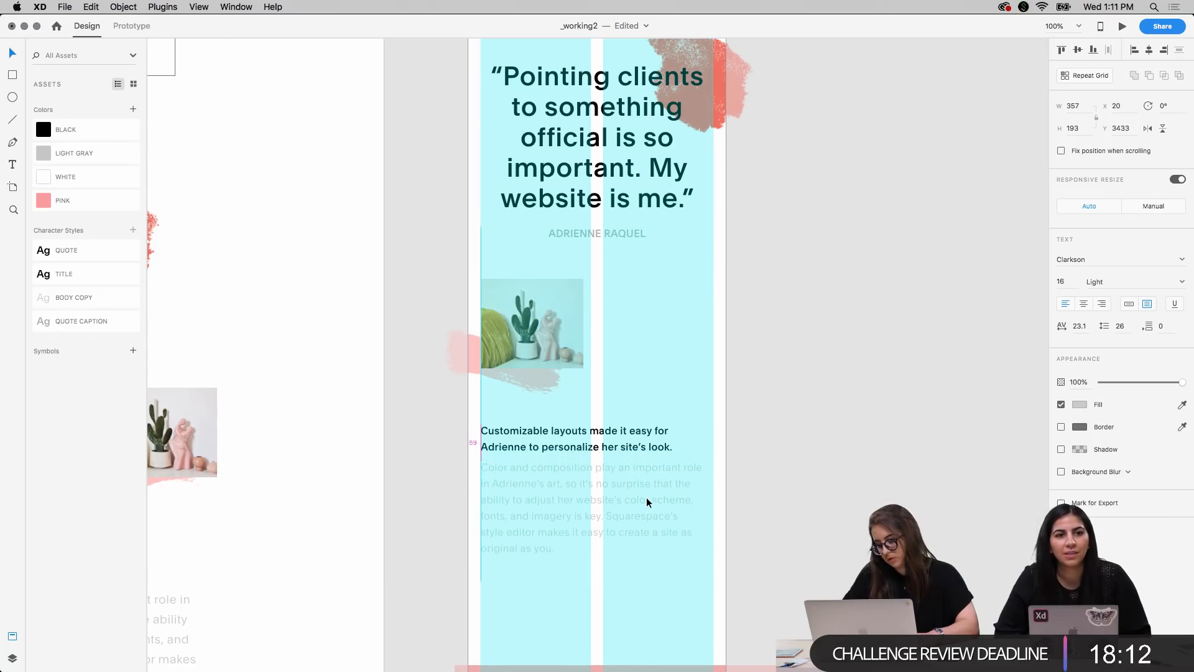
left_click(786, 388)
key("super+minus")
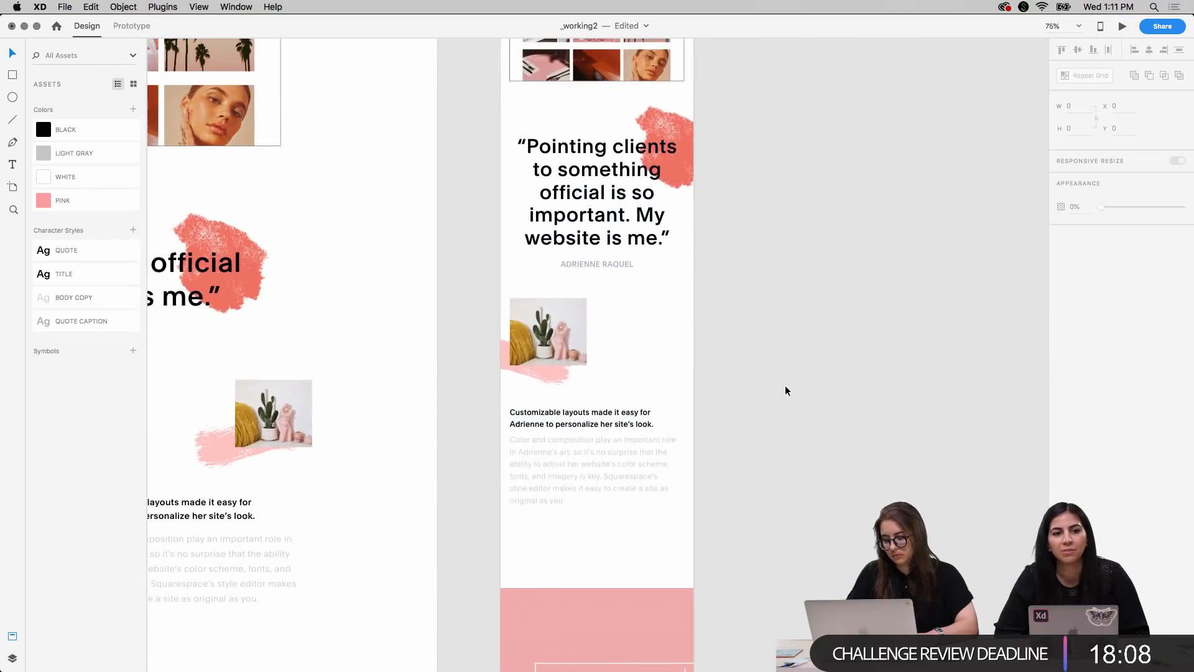
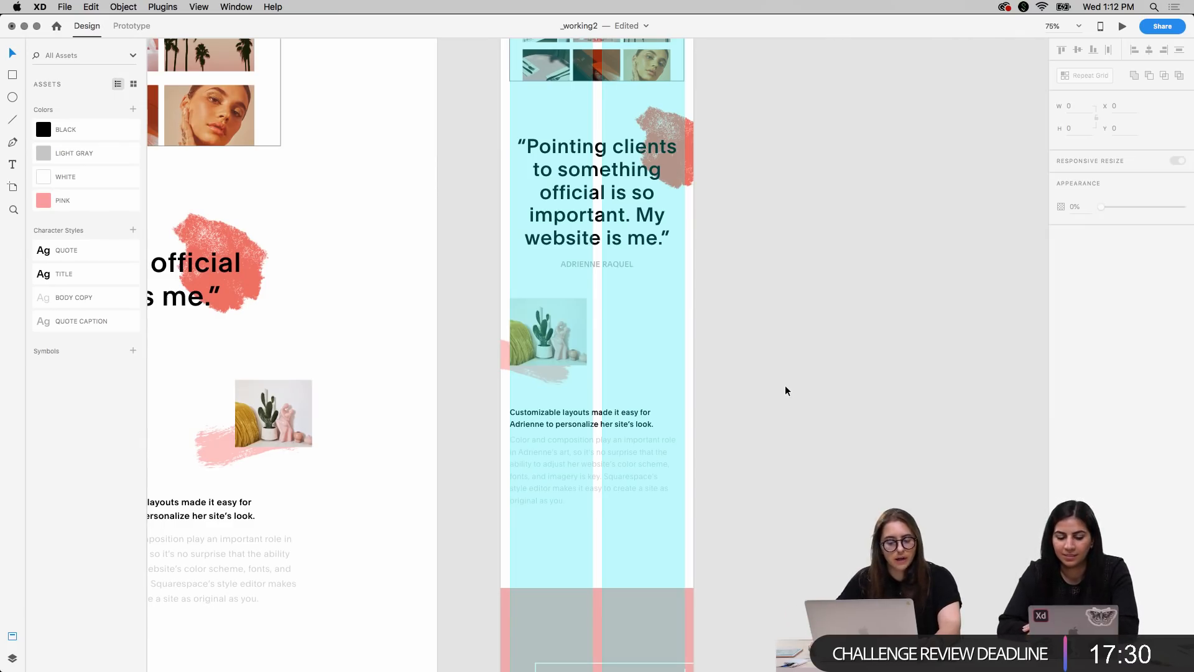
Move the pink website mockup group up and across so it sits centred below the body copy on the mobile artboard
scroll(855, 392, "down", 3)
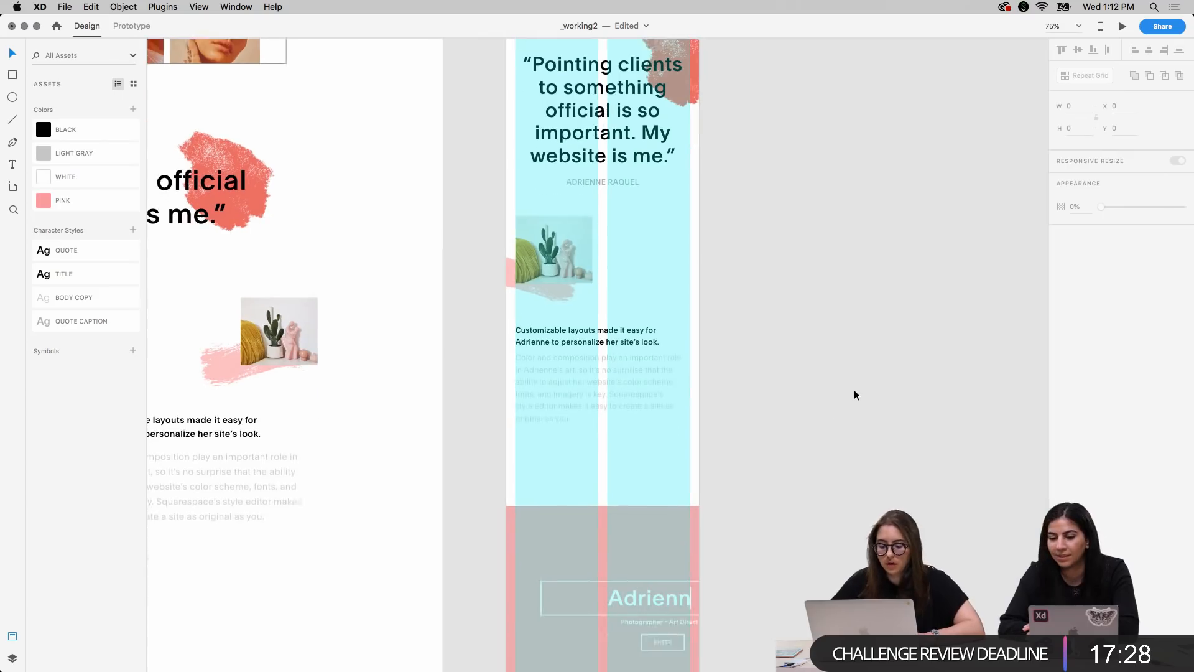
scroll(842, 398, "up", 2)
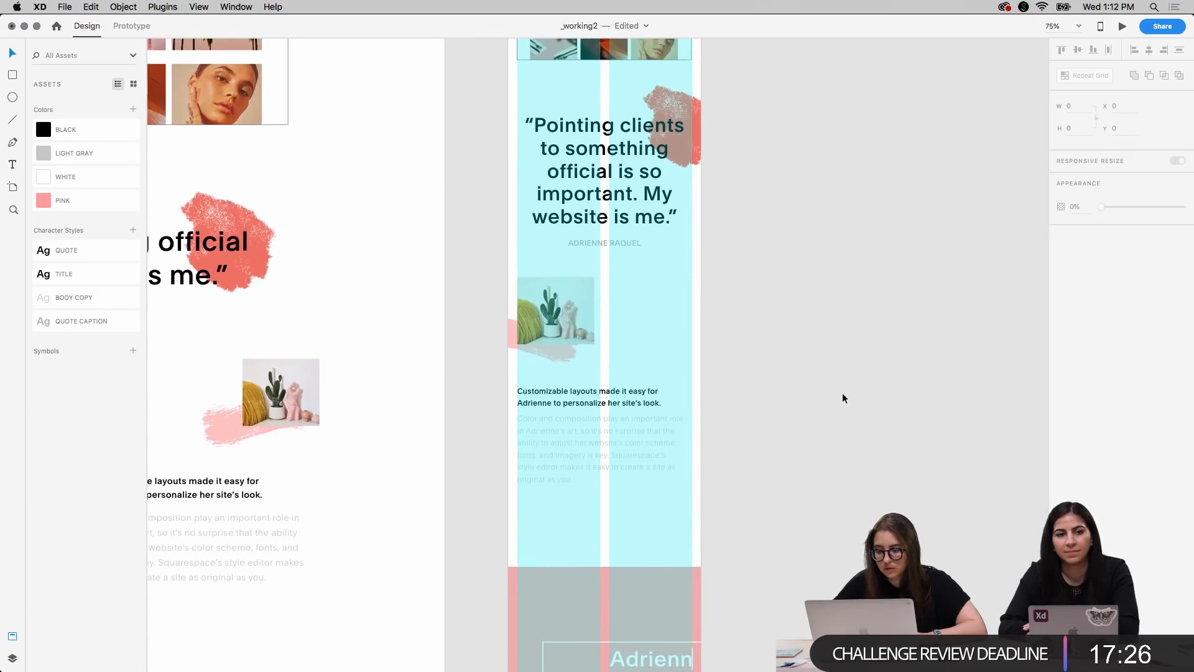
scroll(843, 398, "up", 1)
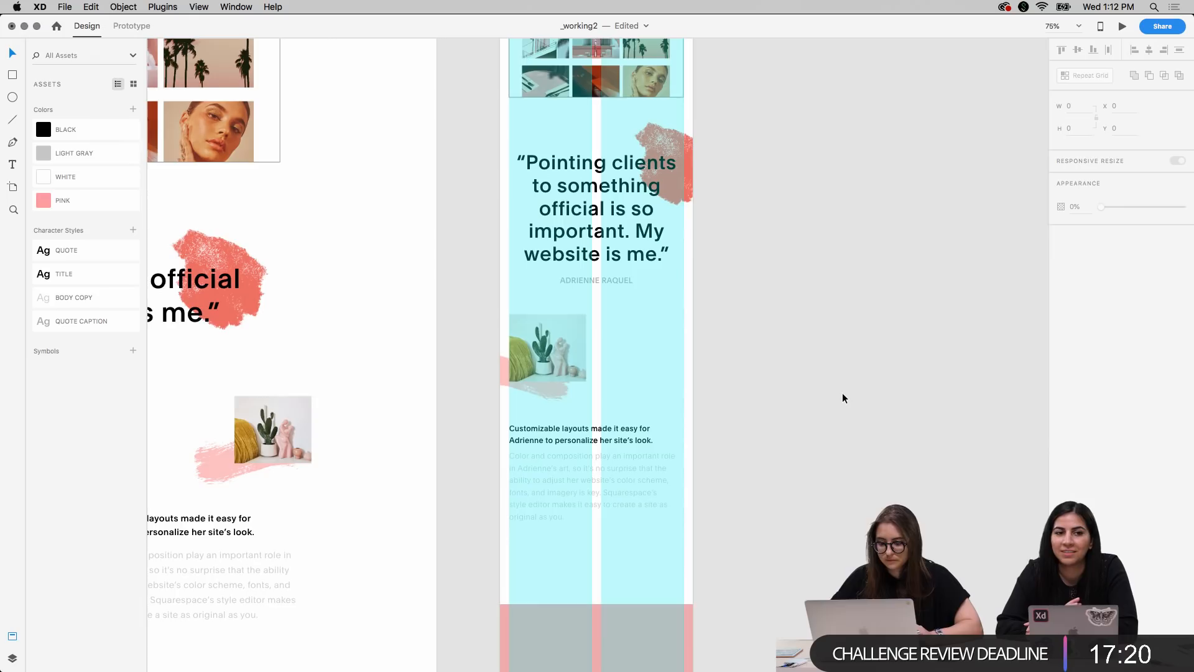
scroll(842, 398, "up", 1)
scroll(842, 398, "down", 7)
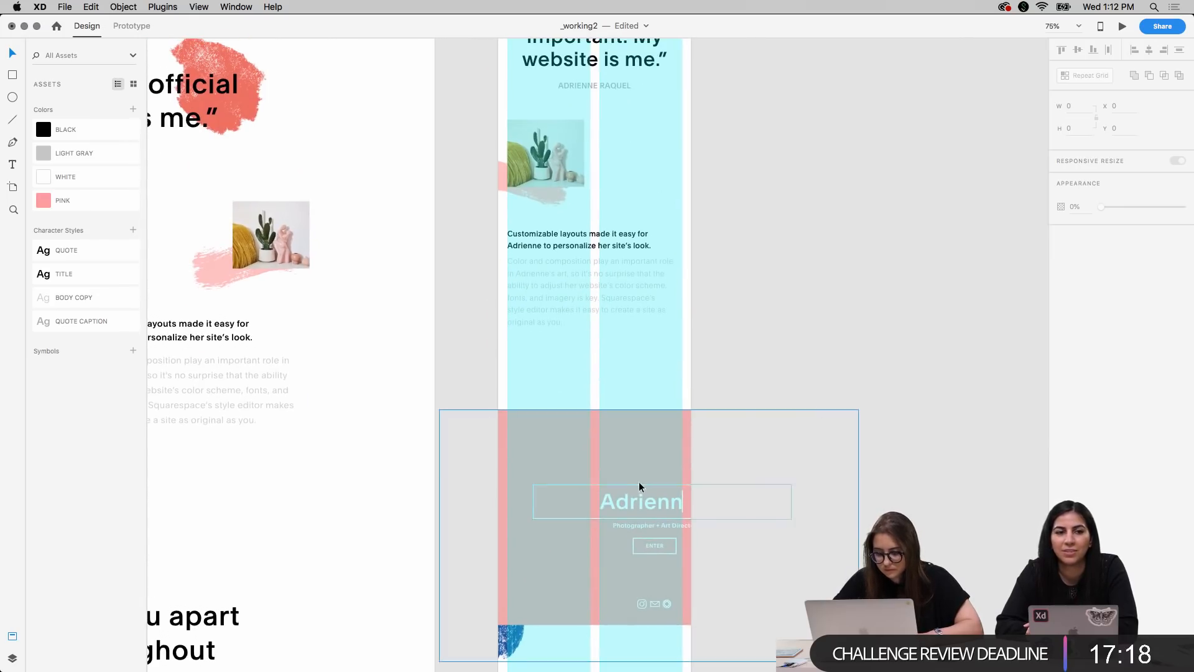
left_click_drag(617, 464, 561, 403)
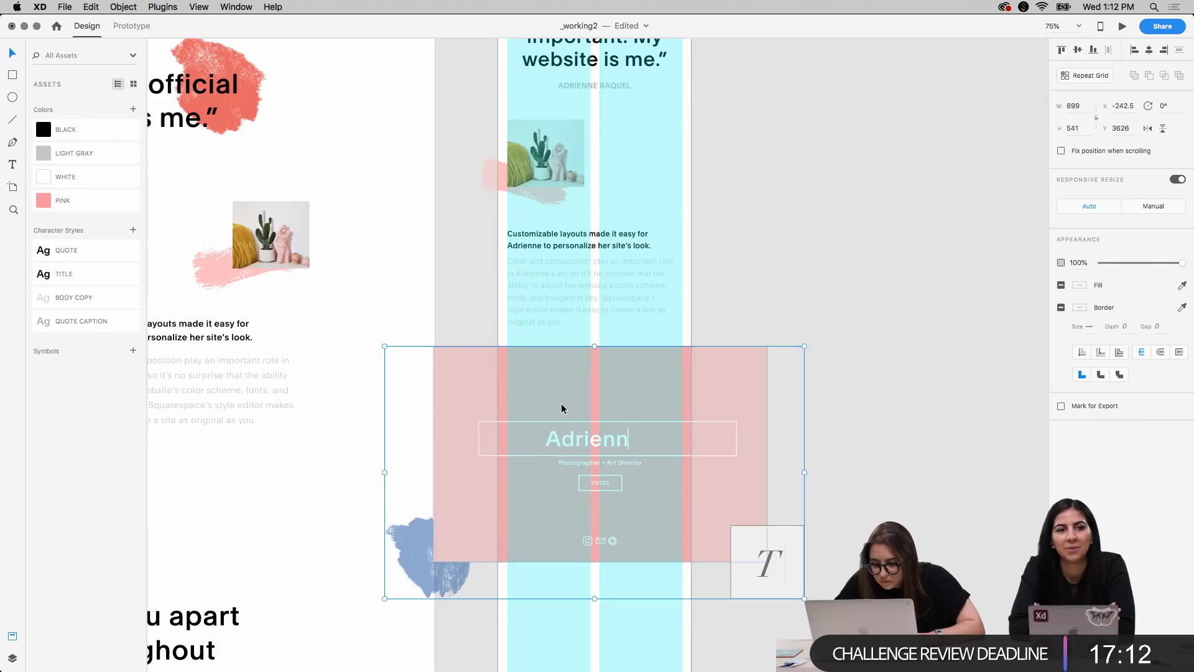
left_click(943, 383)
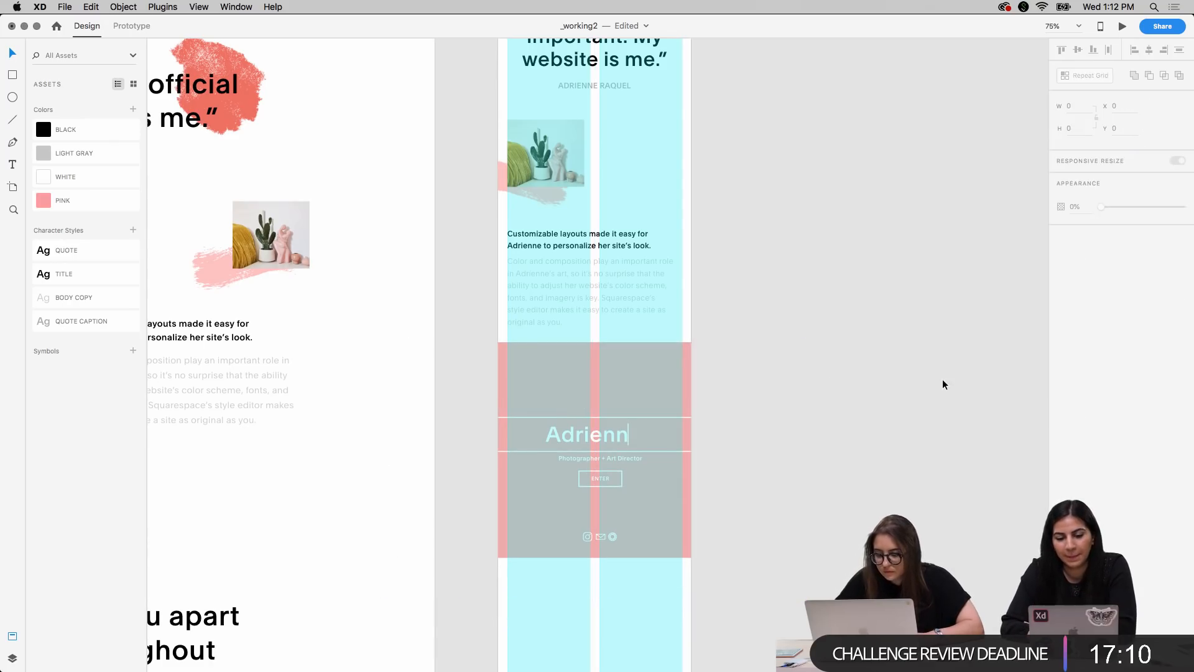
Ungroup the pink website mockup into its separate elements
left_click(565, 477)
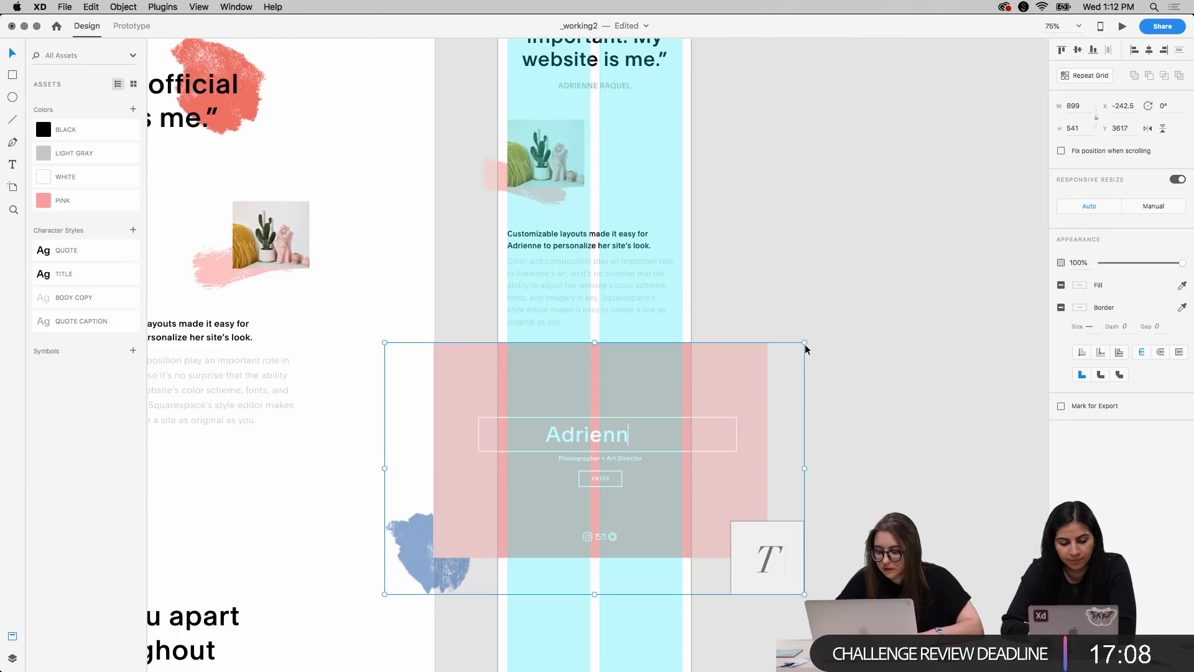
mouse_move(803, 342)
left_mouse_down()
mouse_move(749, 359)
mouse_move(804, 341)
left_mouse_up()
key("super+z")
key("shift+super+g")
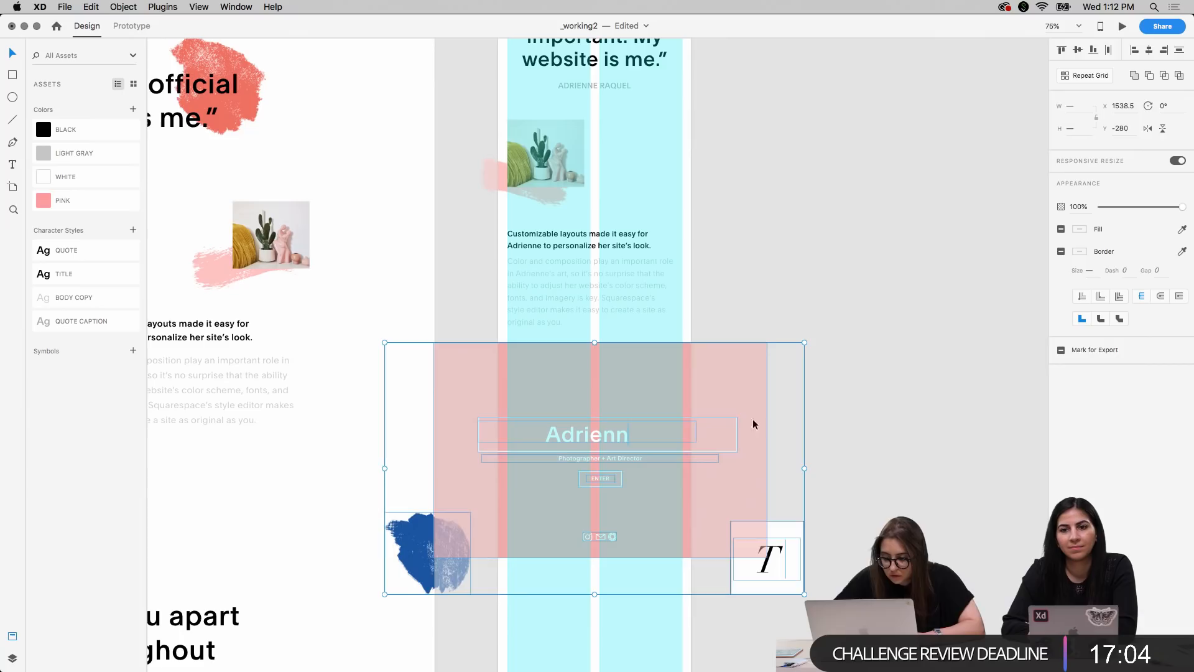
left_click(913, 364)
Scale the pink background rectangle down to 374 by 240 and fit it to the outer edges of the mobile layout columns
left_click(583, 438)
left_click(675, 402)
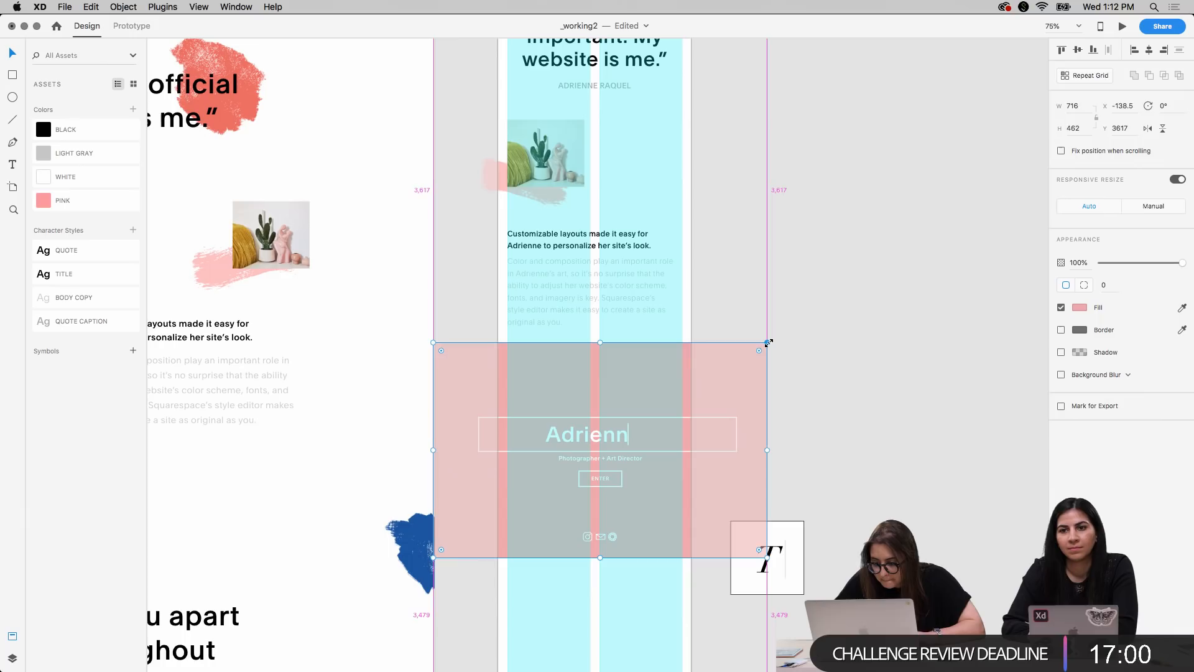
left_click_drag(768, 342, 695, 373)
key("Right")
key("Right")
key("Right")
key("Right")
key("Right")
scroll(601, 472, "up", 5)
scroll(601, 472, "up", 1)
key("Right")
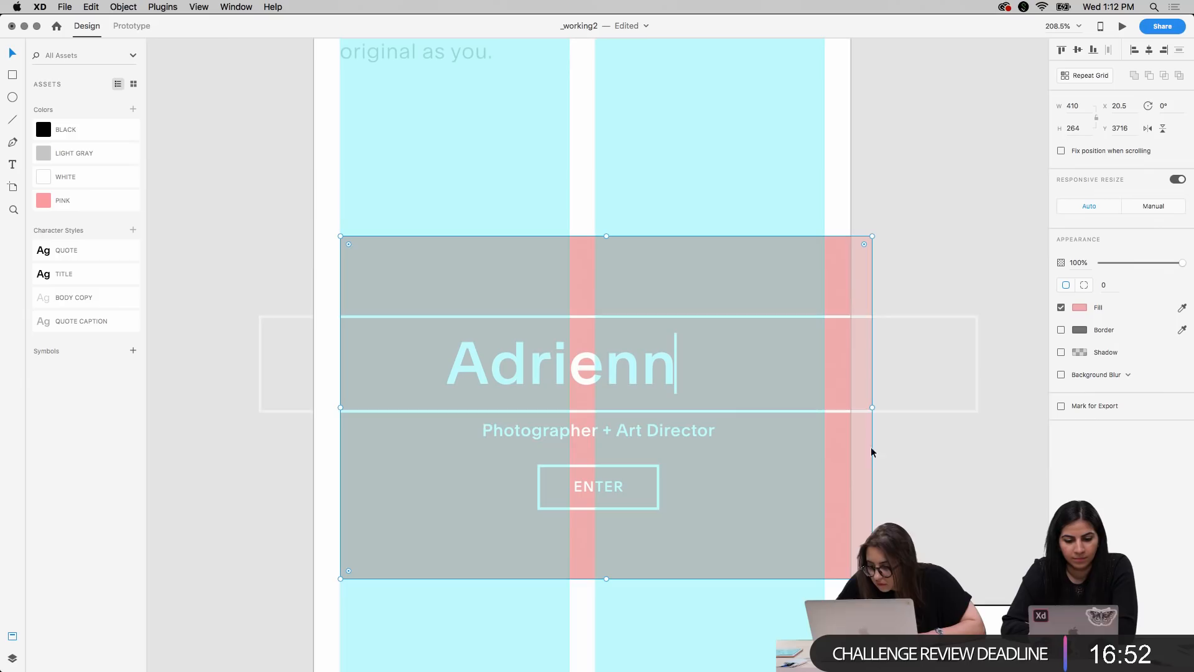
left_click_drag(871, 235, 838, 268)
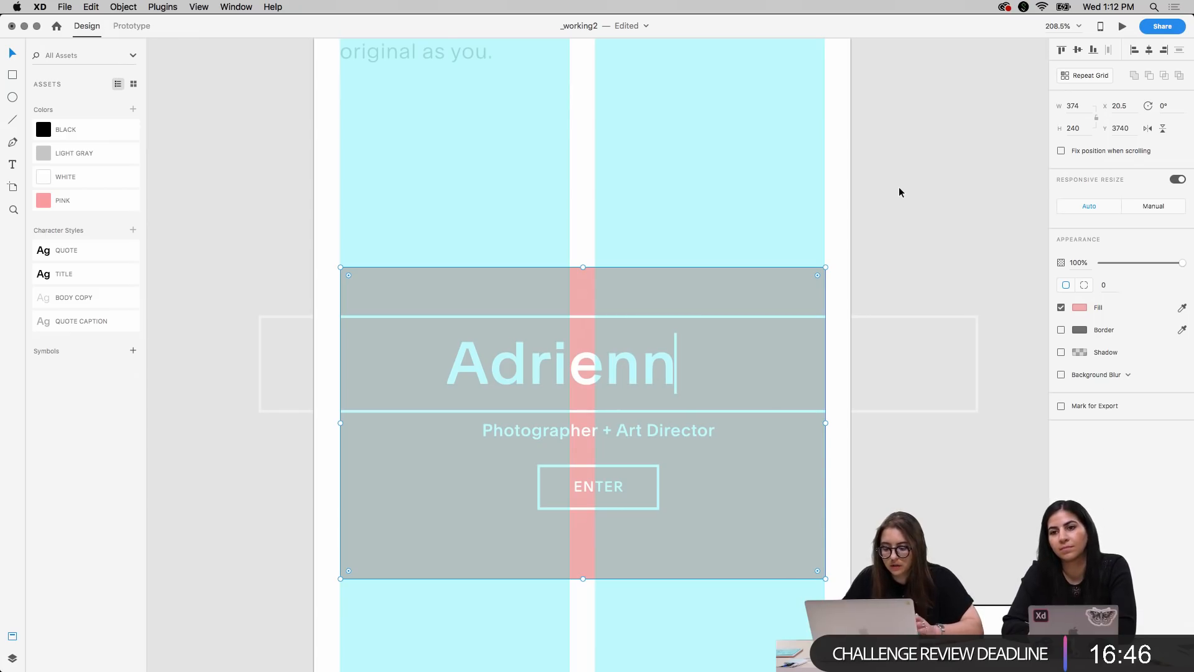
Shrink the white outline box around the name heading to 299 by 41 and shift it horizontally to X 63.5
left_click(628, 360)
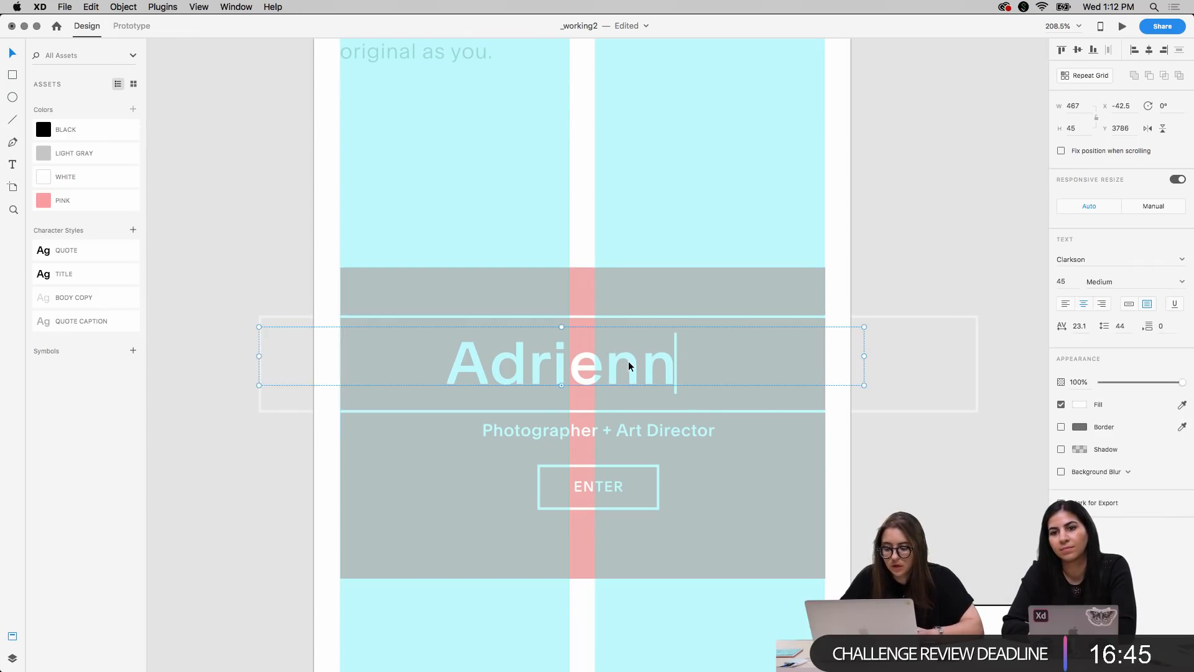
left_click(690, 316)
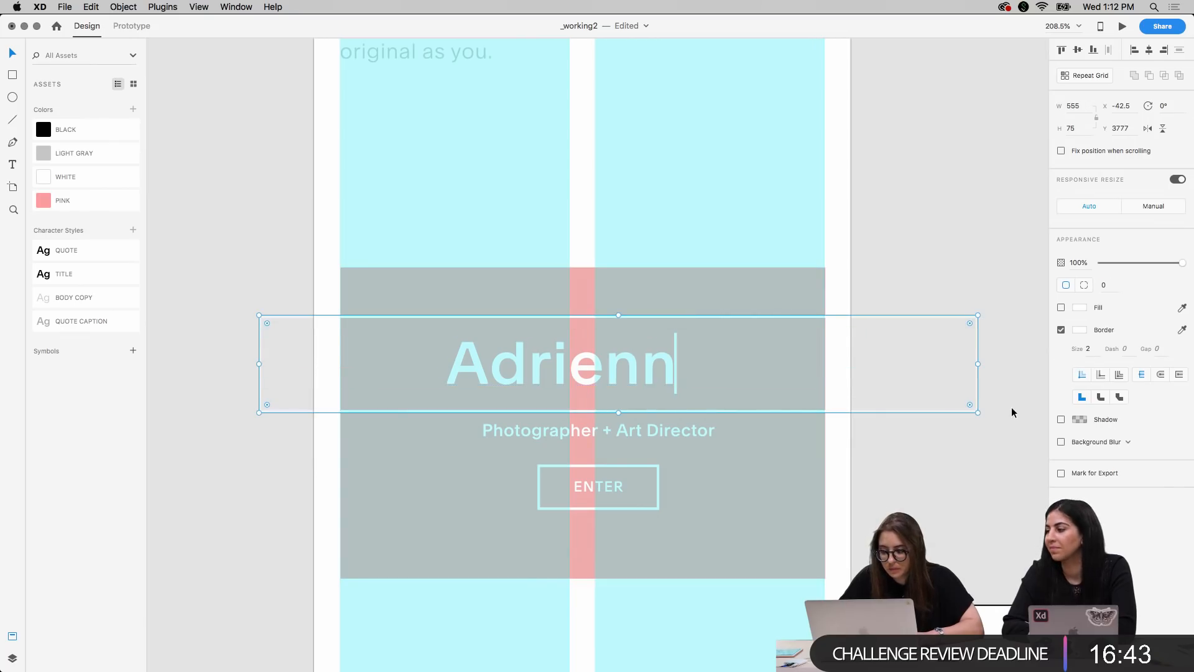
left_click_drag(979, 314, 884, 337)
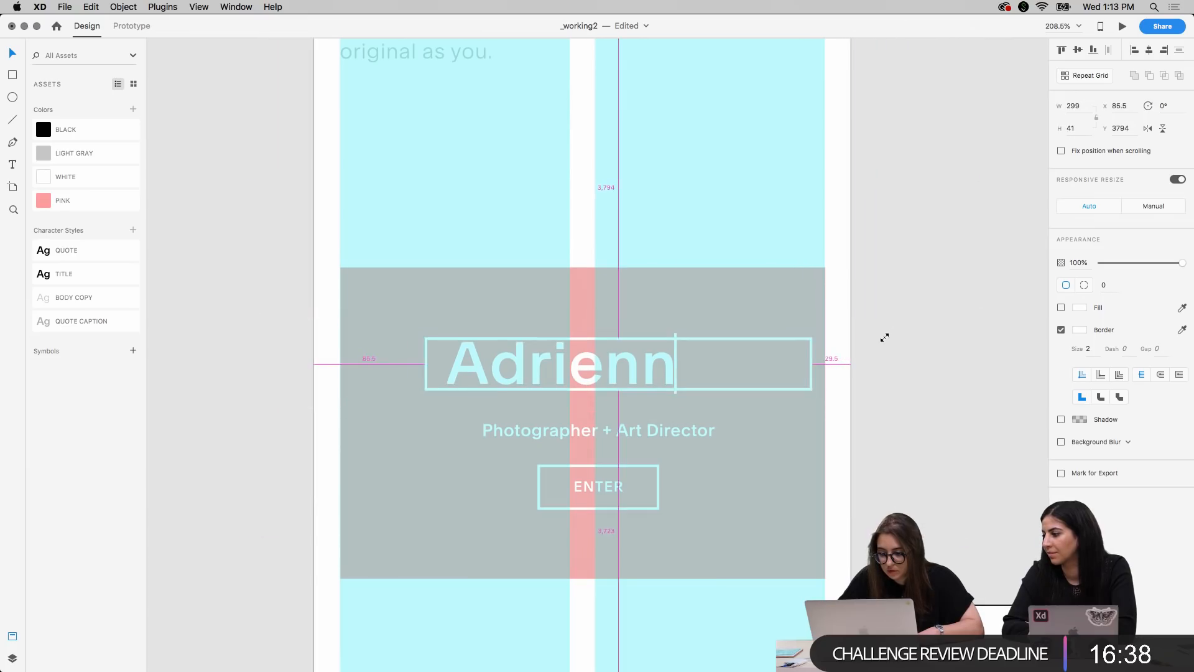
key("Left")
key("Left")
key("Left")
key("Left")
key("shift+Left")
key("Left")
key("Left")
key("Left")
key("Left")
key("Left")
key("Left")
key("Left")
key("Left")
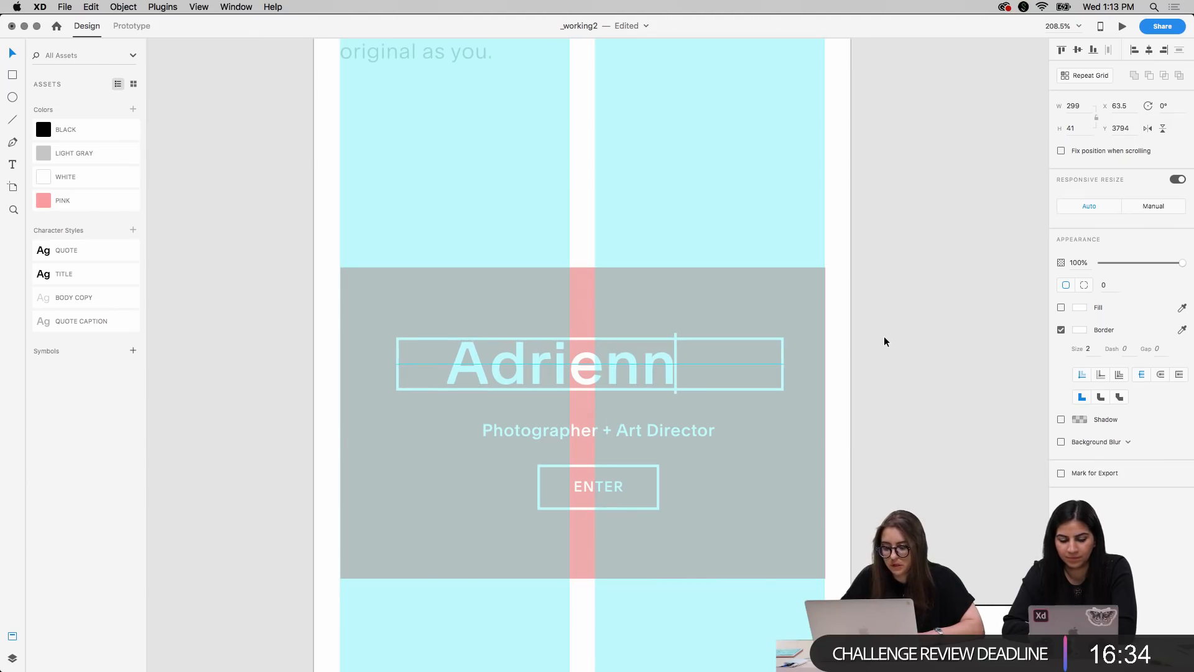
Set the name heading's font size to 30 and lower it to Y 3795 so it sits inside the outline box
left_click(584, 367)
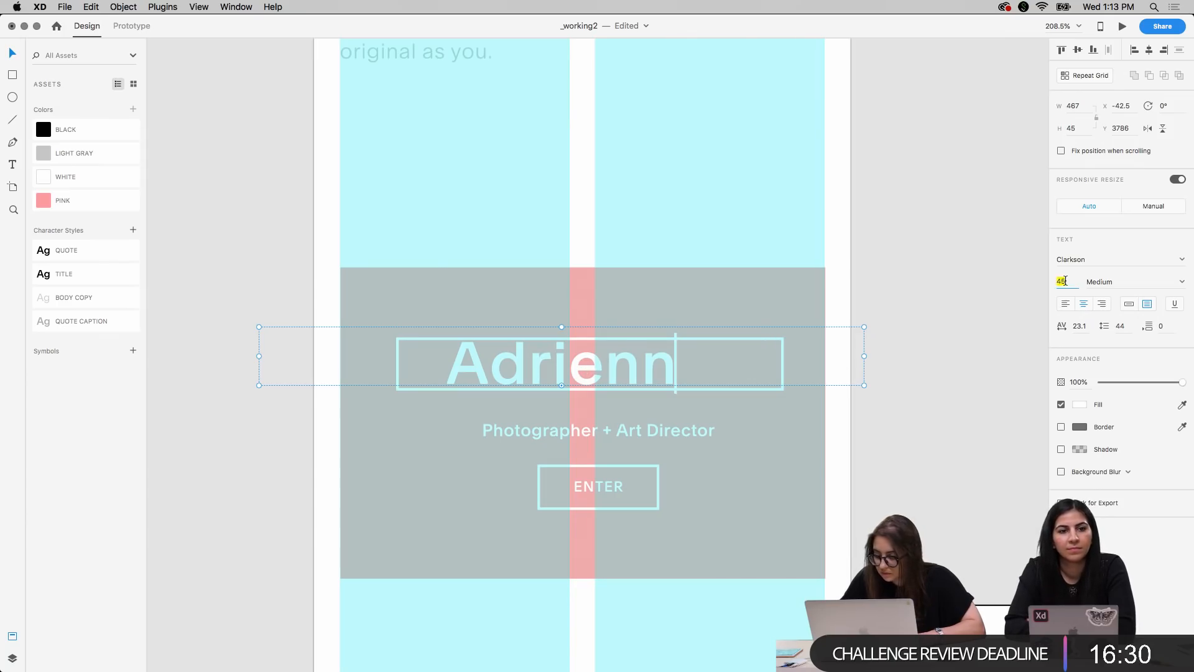
type("30")
key("Return")
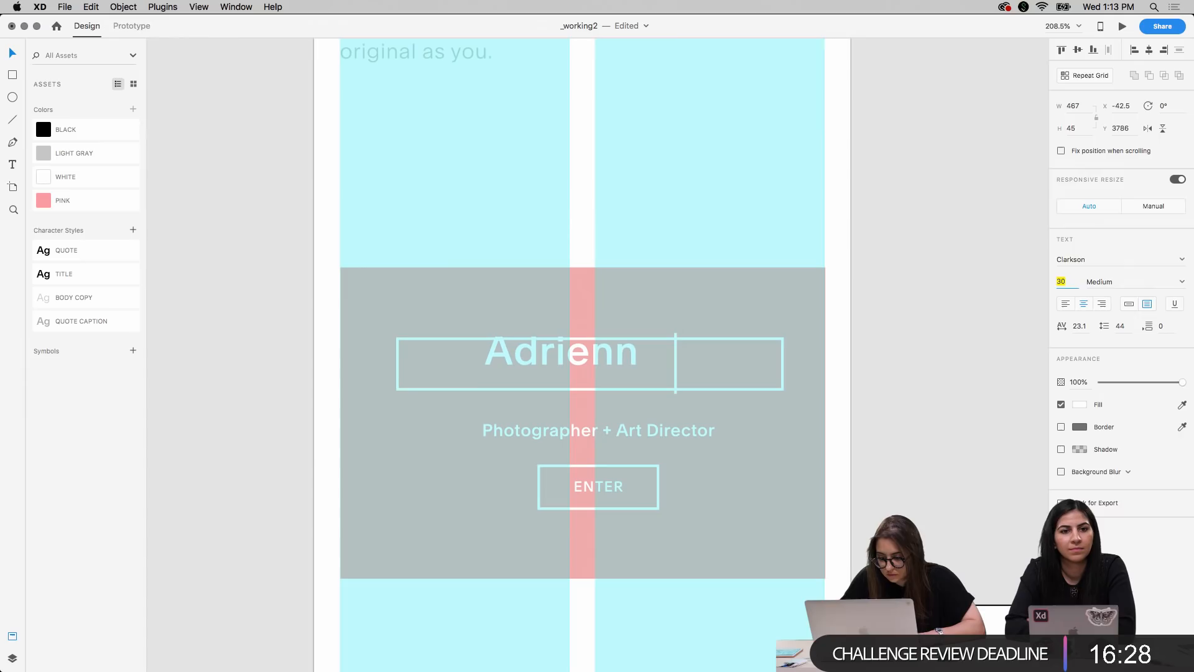
left_click(899, 355)
left_click(589, 353)
key("Down")
key("Down")
key("Down")
key("Down")
key("Down")
key("Down")
key("Down")
key("Down")
key("Down")
key("Down")
key("Down")
key("Down")
key("Down")
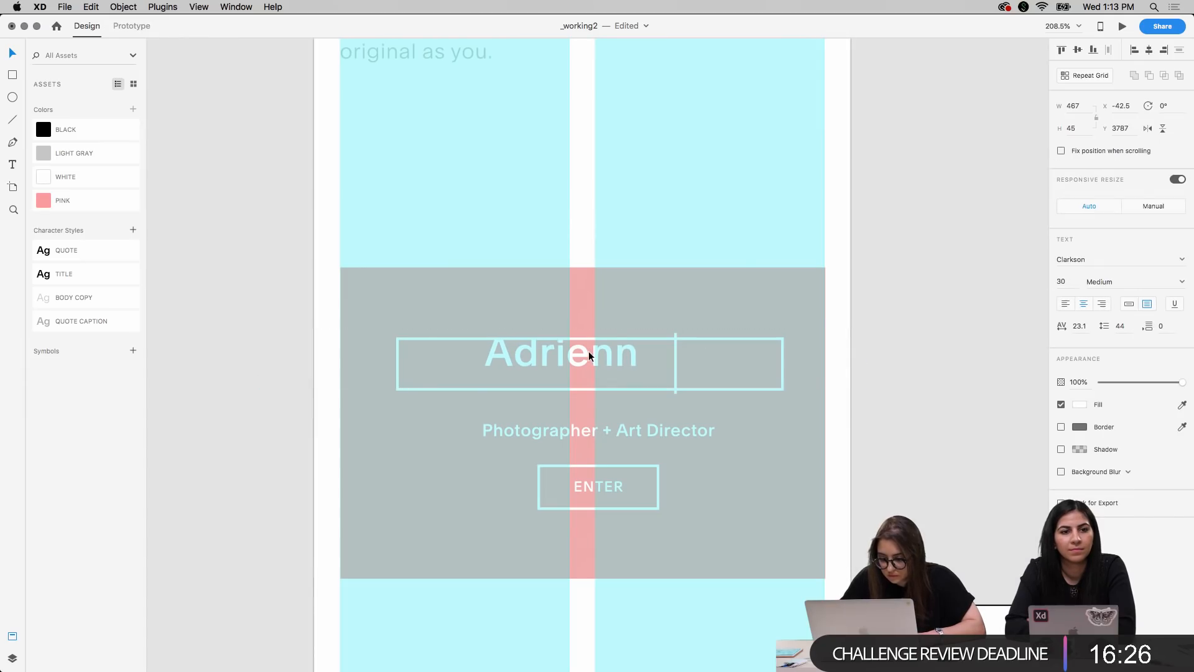
key("Up")
key("Up")
key("Up")
key("Up")
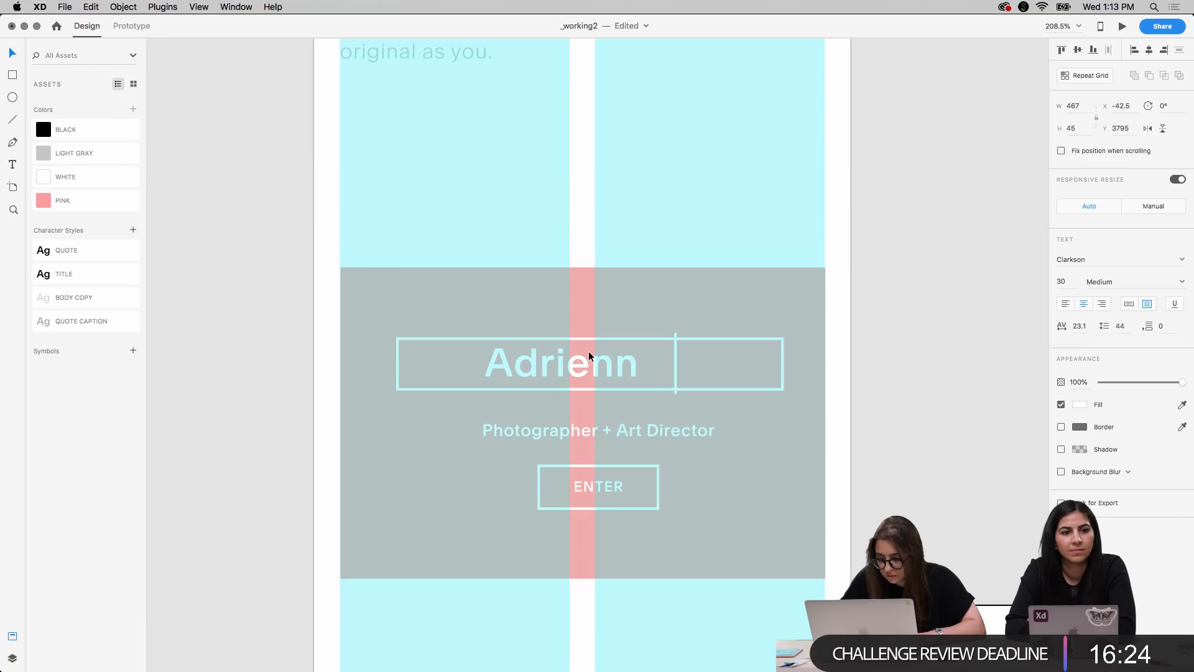
Move the text cursor line beside the heading's last letter at X 251 and shorten it to a height of 25
left_click(674, 375)
key("shift+Left")
key("shift+Left")
key("shift+Left")
key("shift+Left")
key("shift+Right")
key("shift+Right")
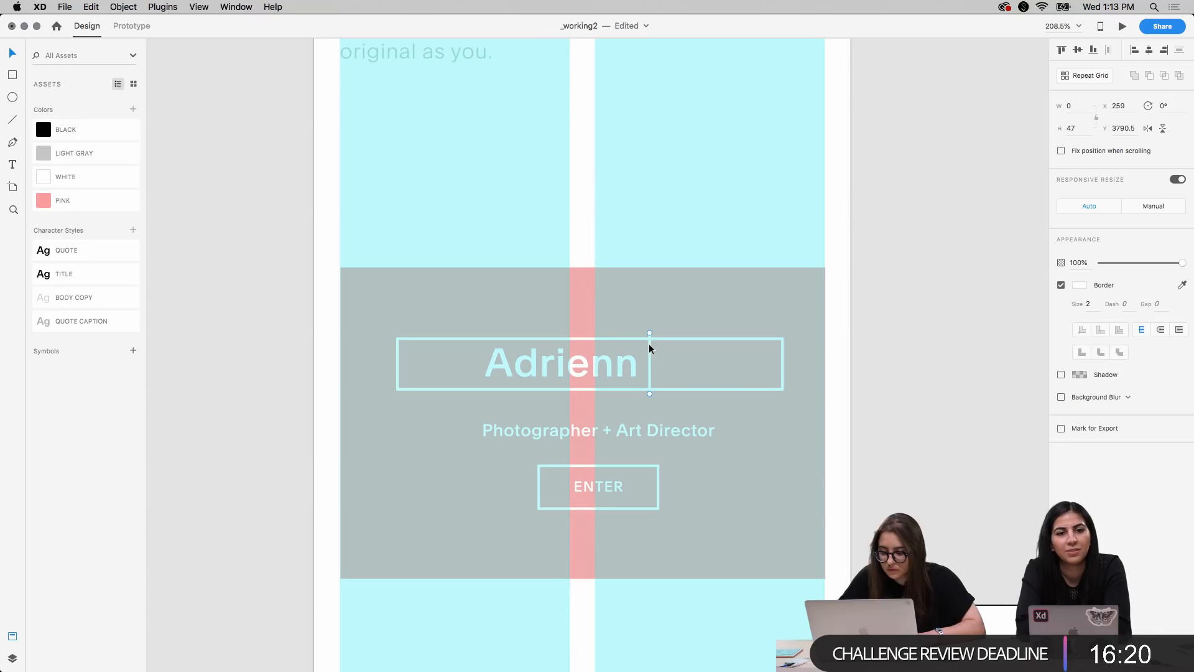
left_click_drag(649, 334, 649, 349)
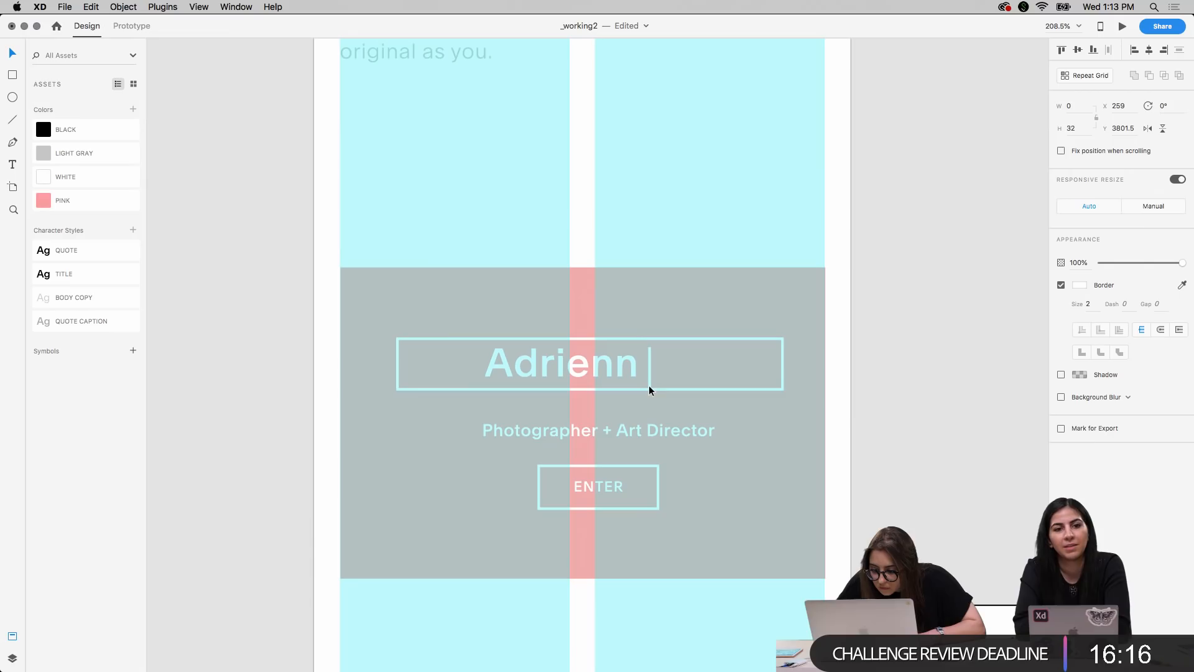
key("Left")
key("Left")
key("Left")
key("Left")
key("Left")
key("Left")
key("Left")
key("Left")
key("Down")
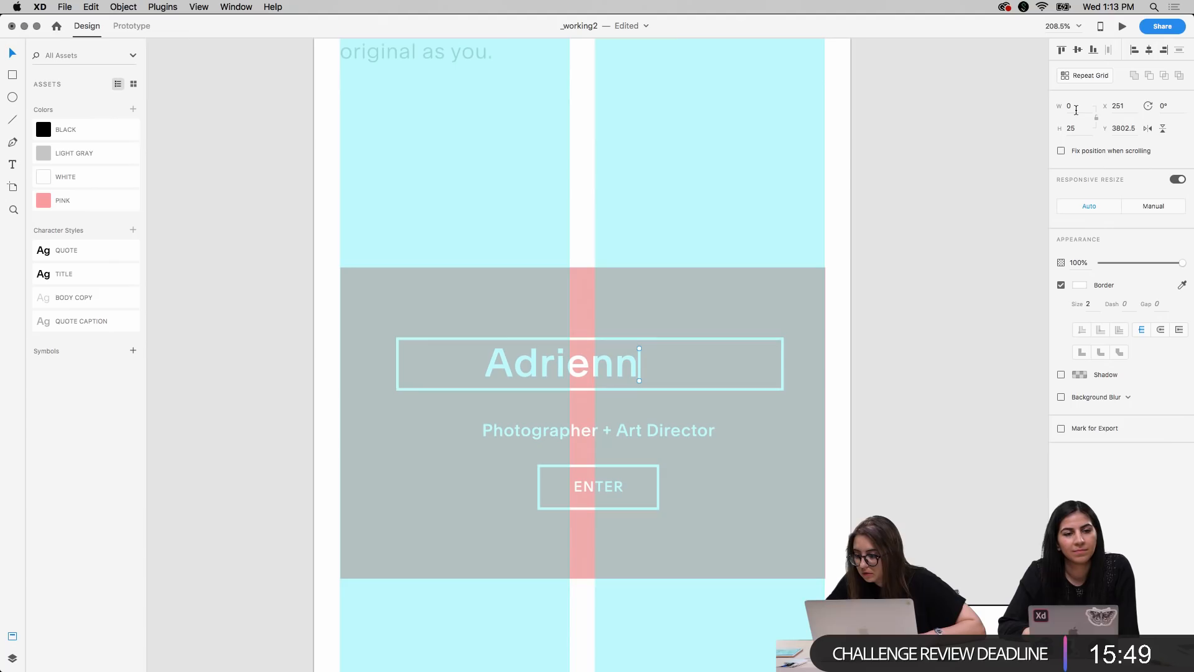
Extend both ends of the text cursor line slightly to a height of 29 so it spans the heading letters
key("super+equal")
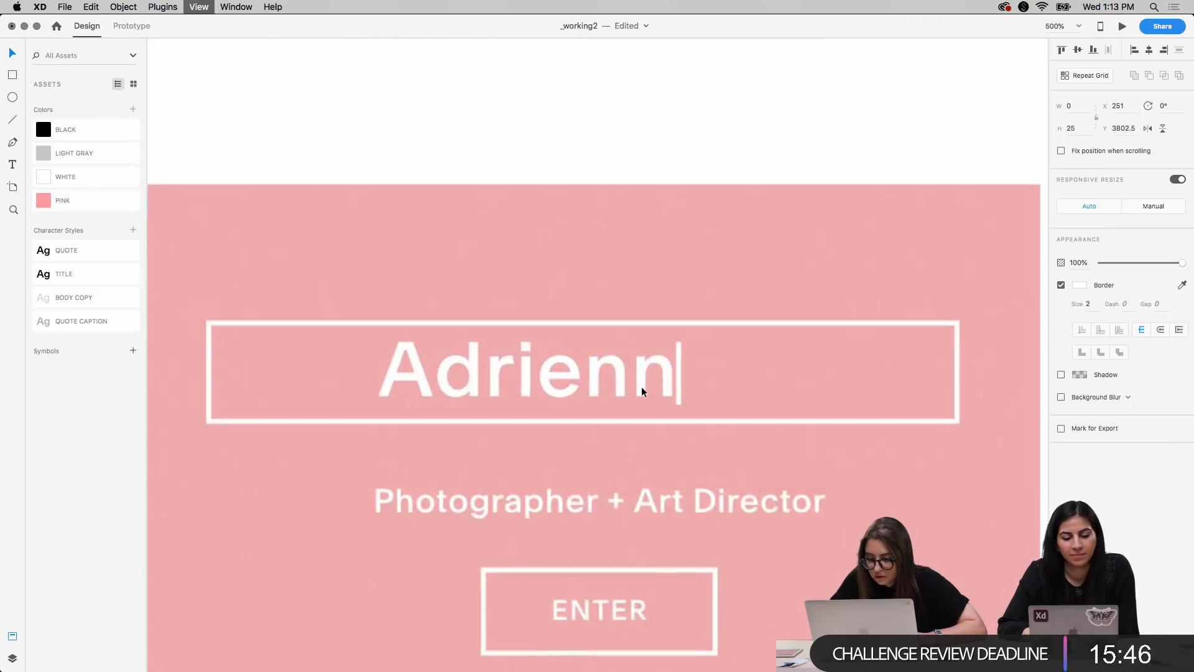
key("super+equal")
key("super+shift+apostrophe")
left_click_drag(717, 334, 717, 323)
left_click_drag(716, 427, 715, 432)
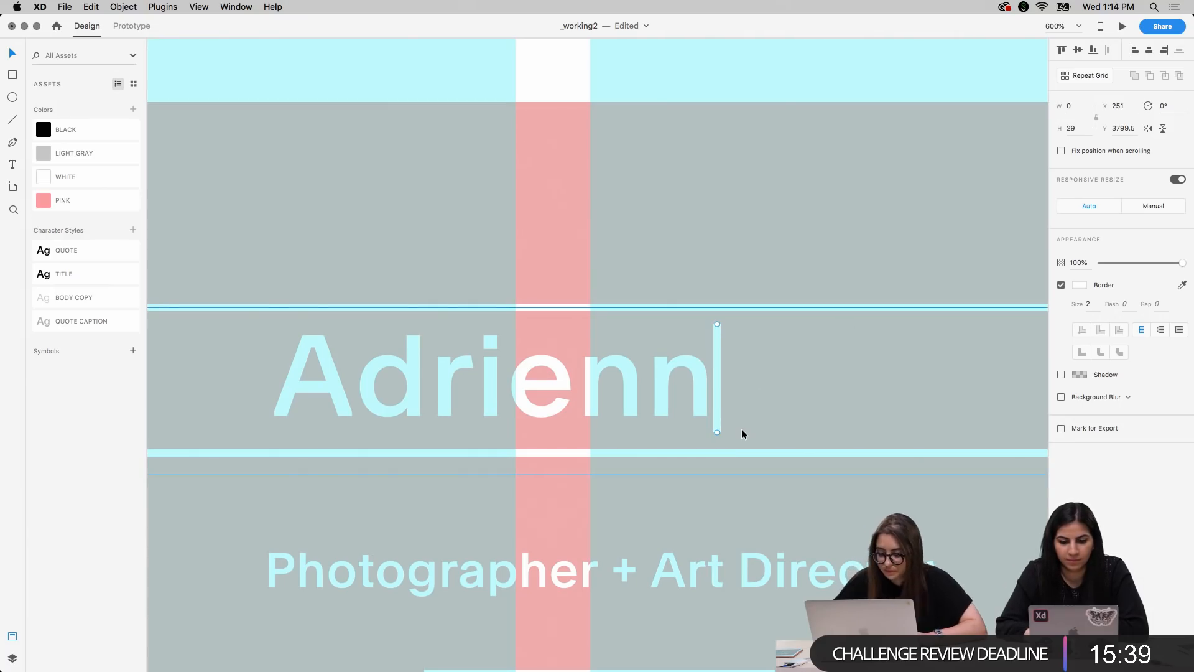
key("super+minus")
key("super+minus")
key("super+minus")
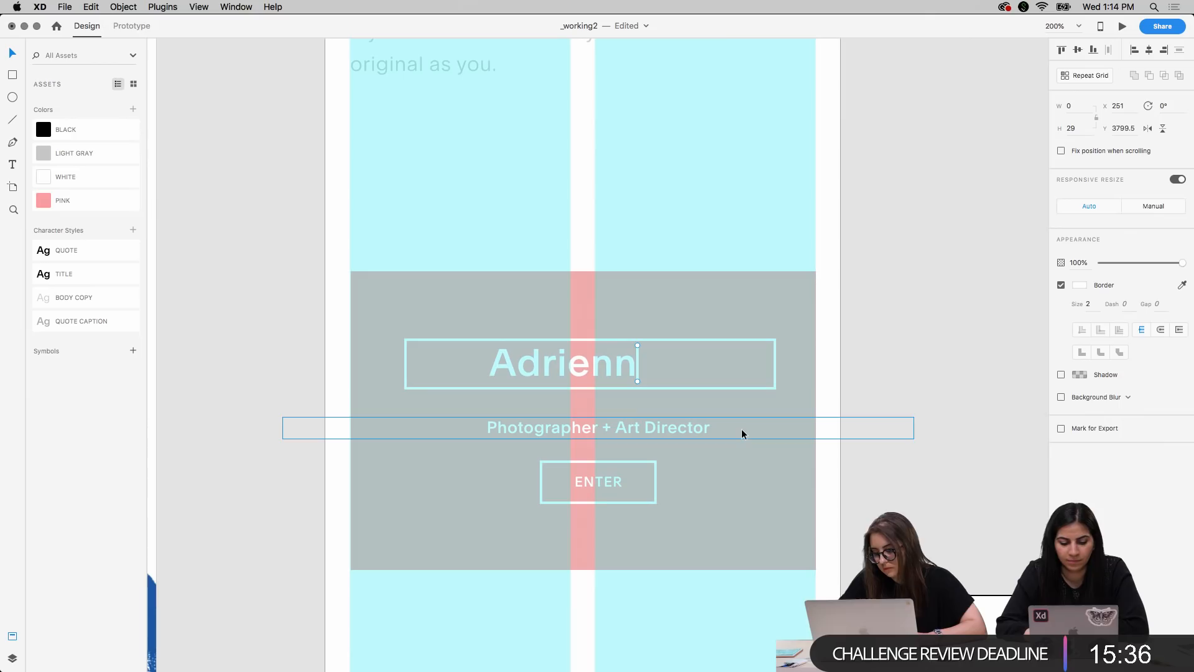
Raise the "Photographer + Art Director" tagline to Y 3847 and reduce its font size to 9
left_click(714, 432)
key("shift+Up")
key("shift+Up")
key("shift+Down")
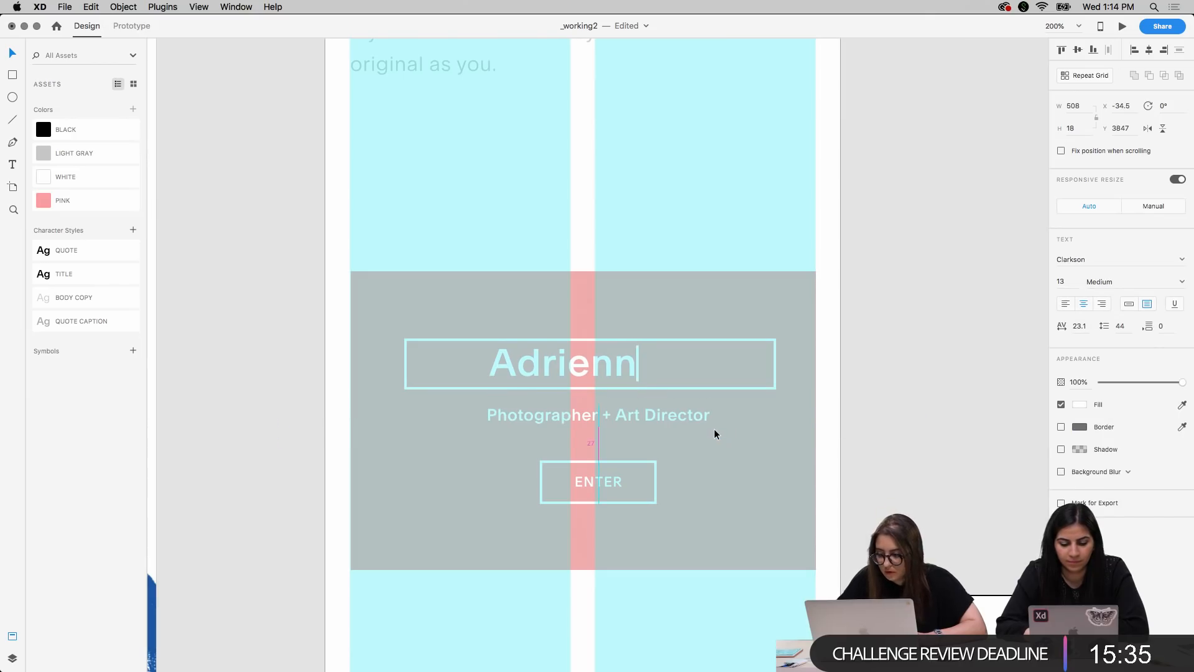
left_click(1065, 281)
key("Down")
key("Down")
key("Down")
key("Down")
key("Down")
key("Up")
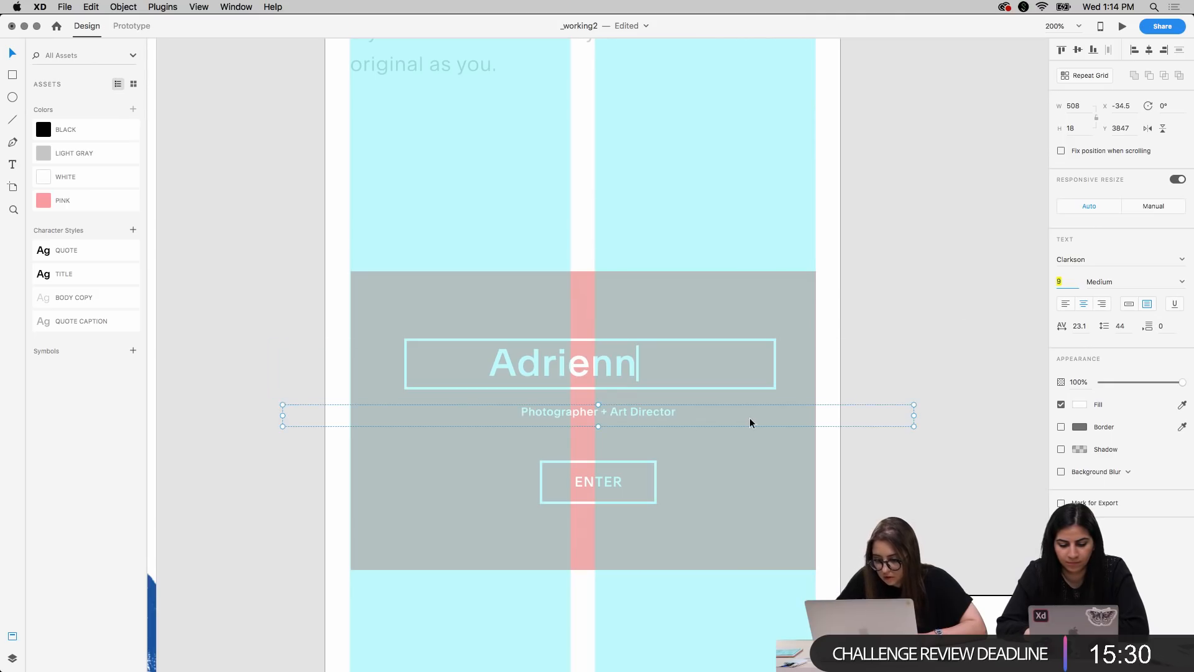
Nudge the "Photographer + Art Director" tagline up so it sits closer beneath the outlined name box
key("shift+Up")
key("shift+Down")
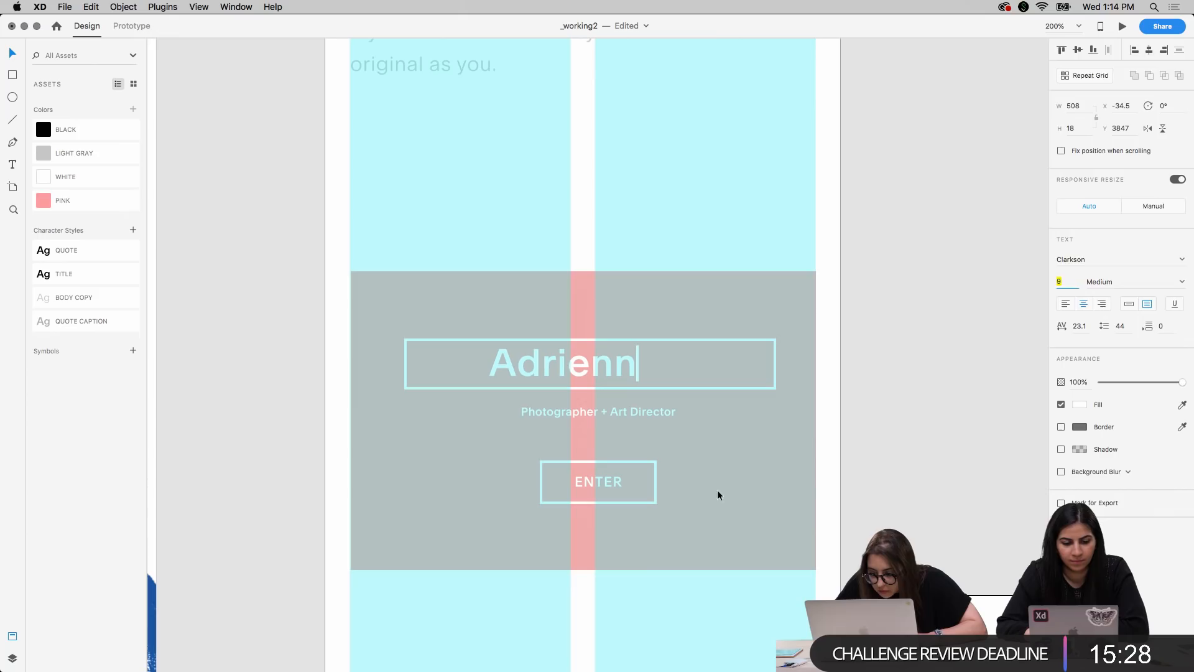
left_click(565, 413)
key("shift+Up")
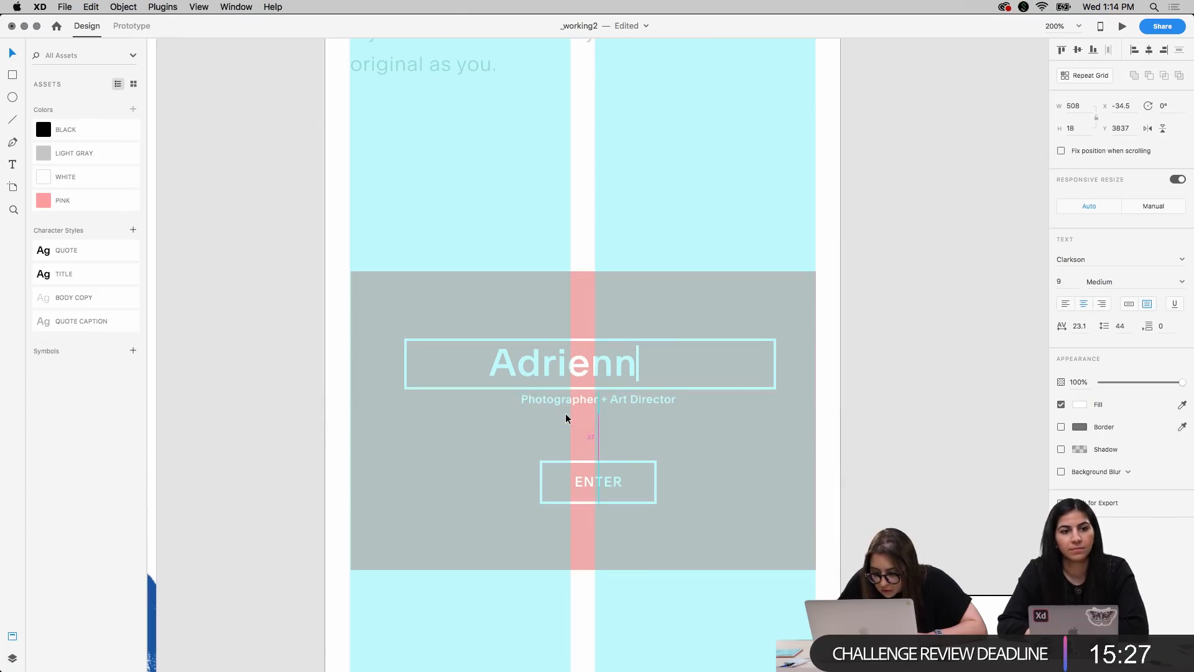
key("Down")
key("Down")
key("Down")
key("Down")
key("Down")
Centre-align the outline box, tagline and pink rectangle horizontally, and shift them together back onto the layout columns
left_click(572, 367, "shift")
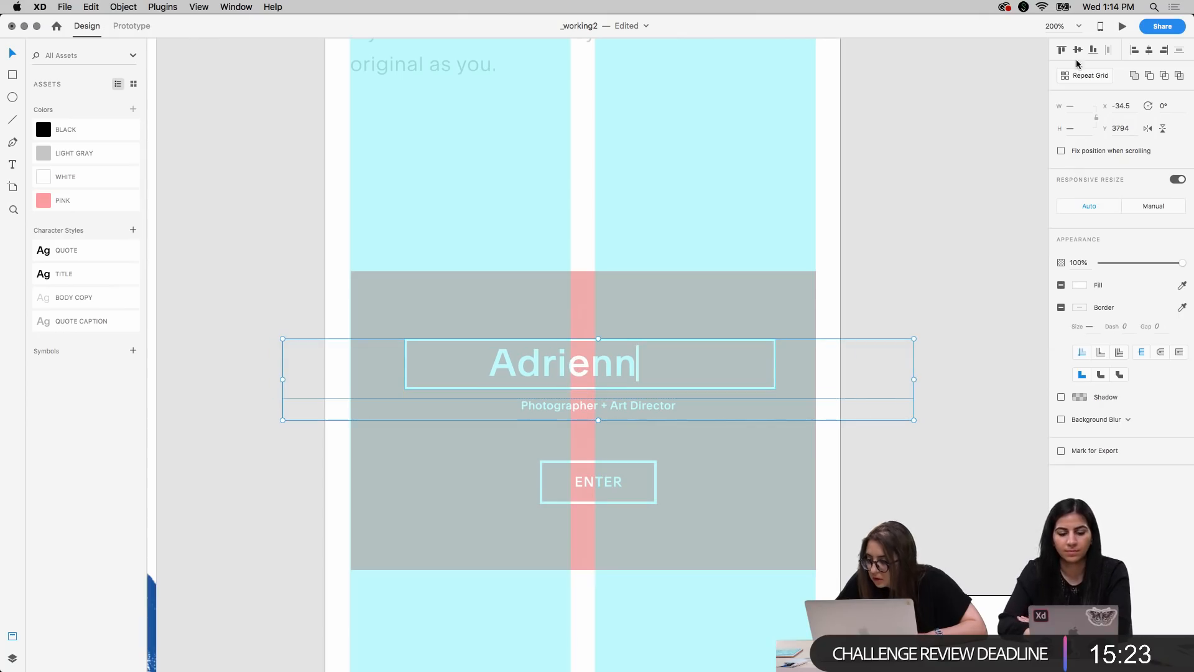
left_click(1149, 50)
left_click(756, 288, "shift")
left_click(1149, 50)
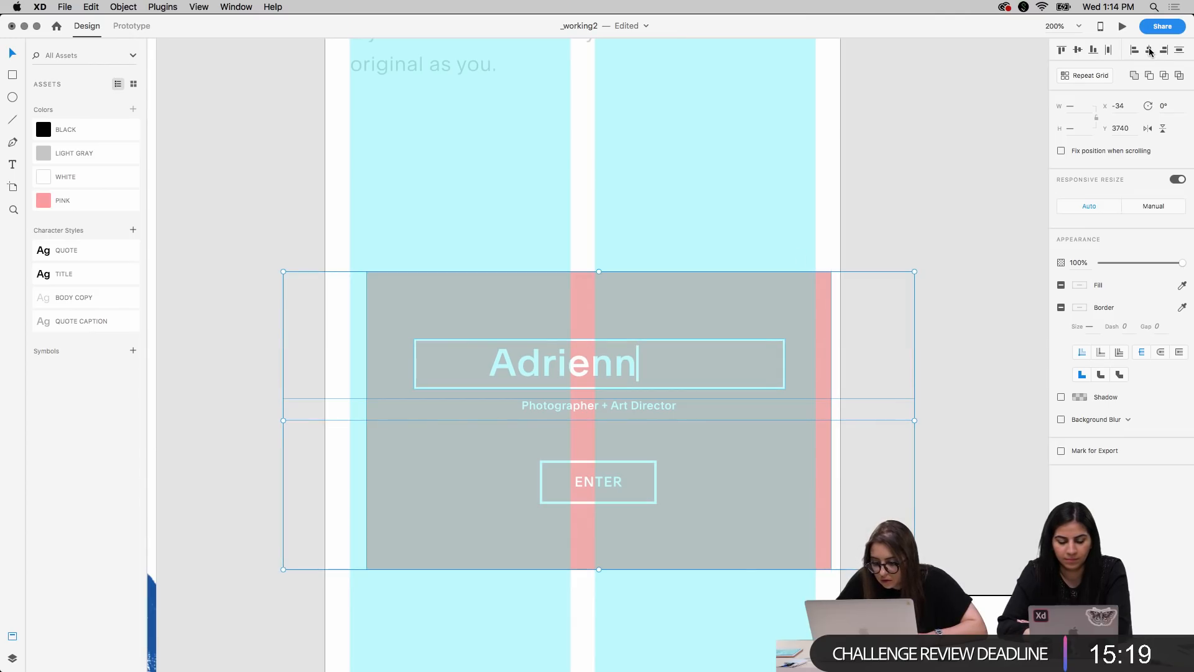
left_click_drag(760, 318, 744, 318)
Reduce the name heading's font size to 26 and lower it to Y 3799 inside the outline box
left_click(585, 376)
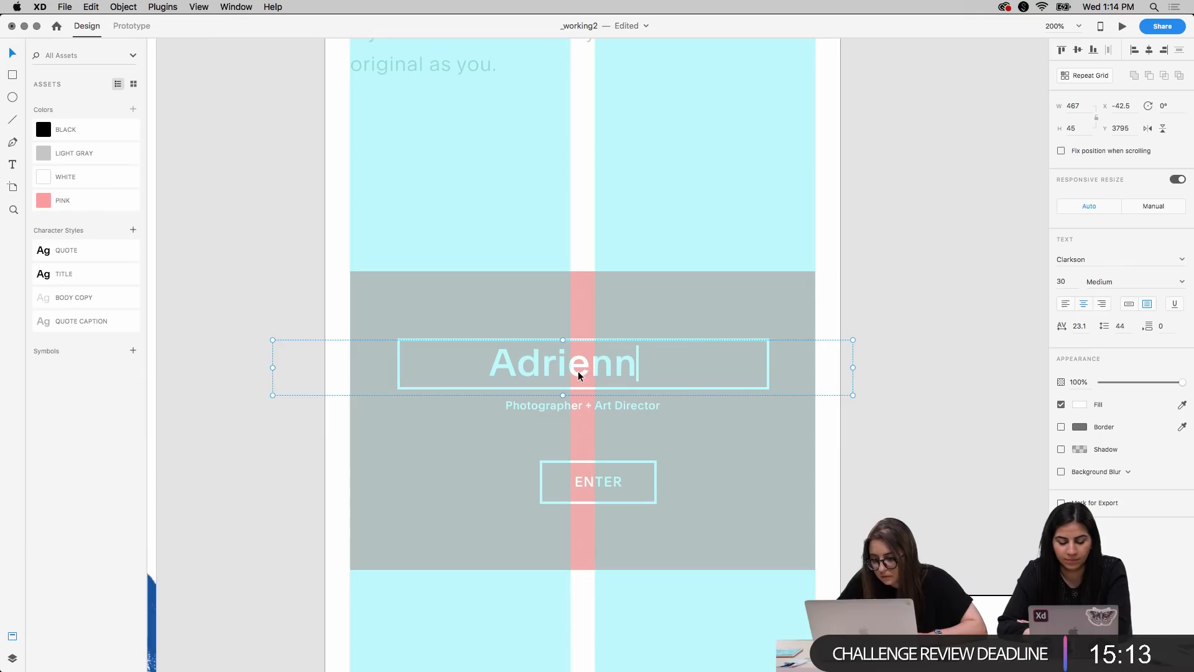
left_click(1066, 281)
key("Down")
key("Down")
key("Down")
key("Down")
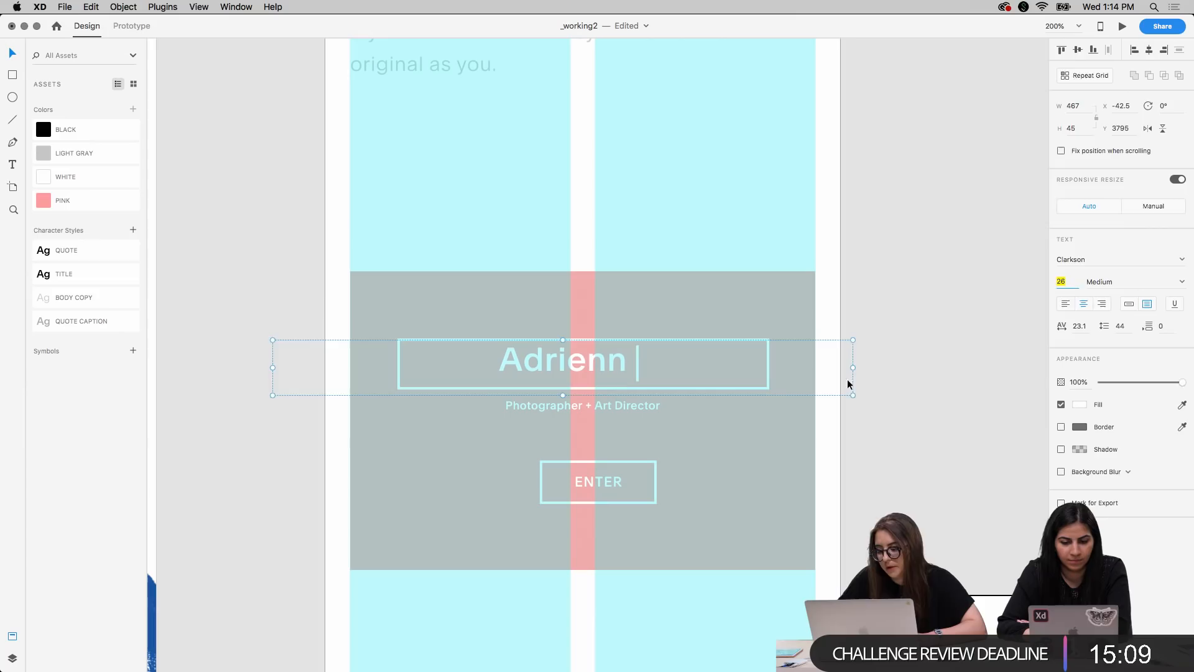
left_click(812, 380)
left_click(566, 368)
key("Down")
key("Down")
key("Down")
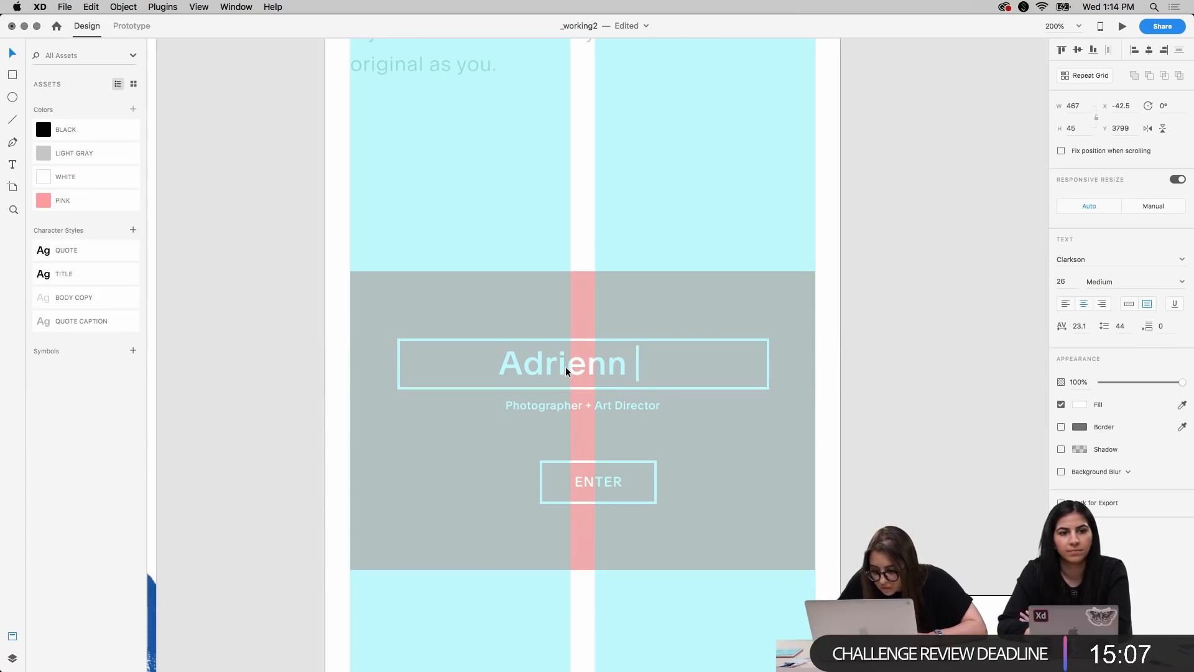
Move the text cursor line to X 243, right against the last letter of the resized heading
double_click(636, 365)
key("Right")
key("Right")
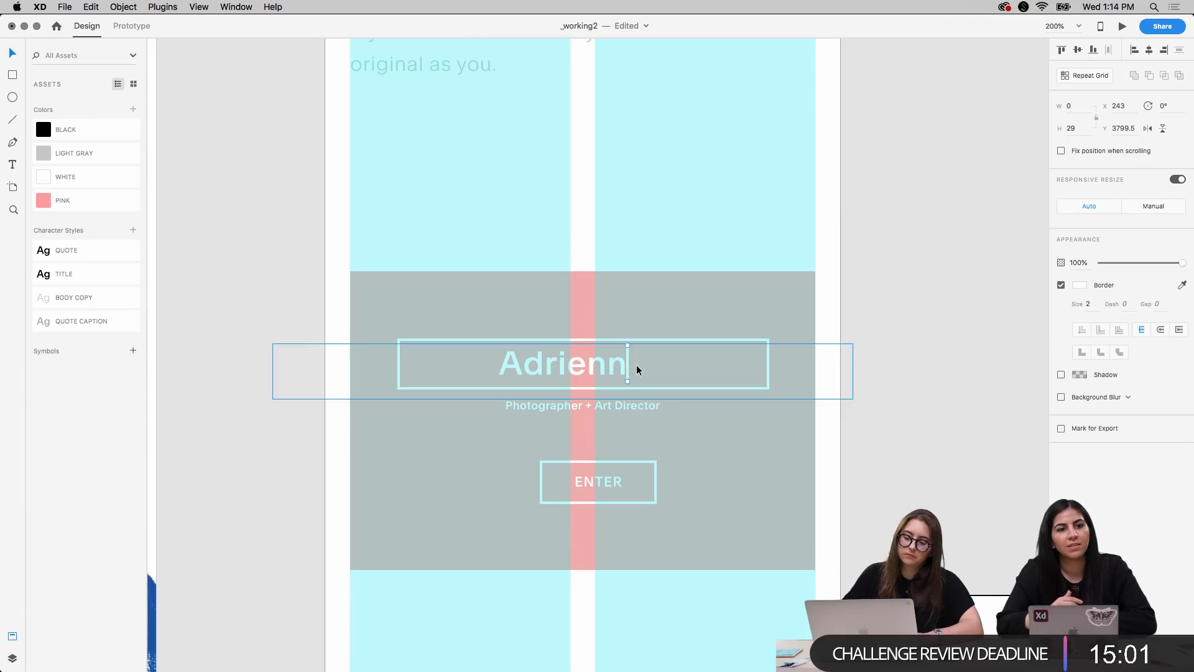
Move the ENTER label and its outline together to X 160.5, Y 3872, centred beneath the tagline
left_click(603, 484)
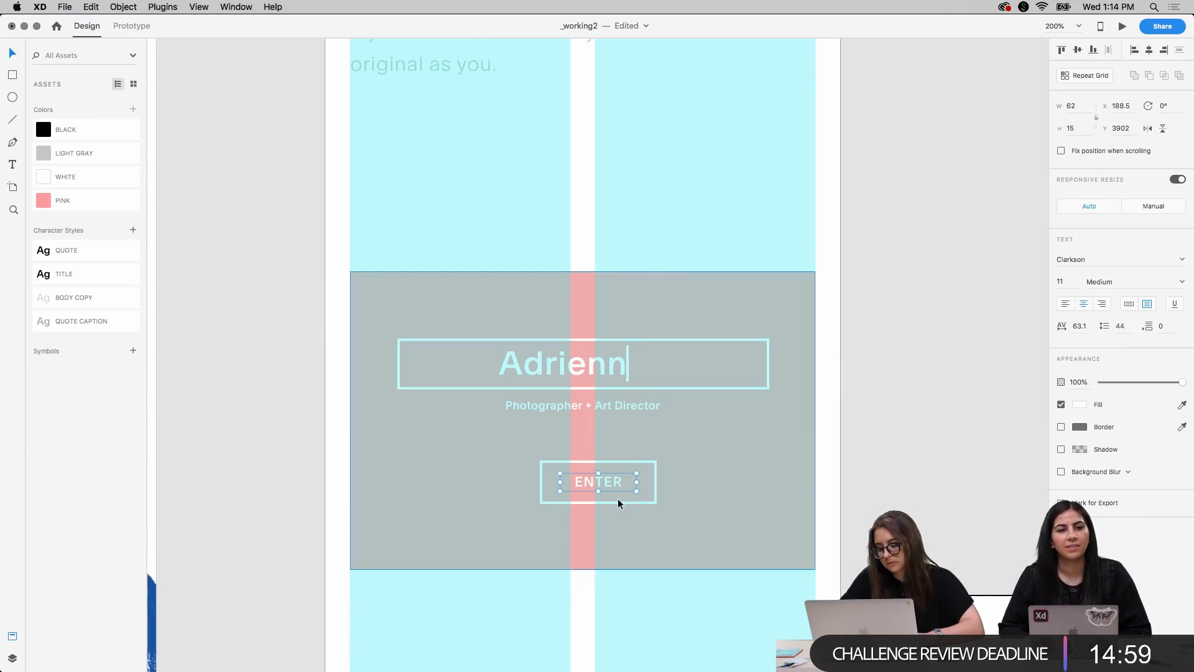
left_click(617, 501, "shift")
key("shift+Left")
key("Left")
key("Left")
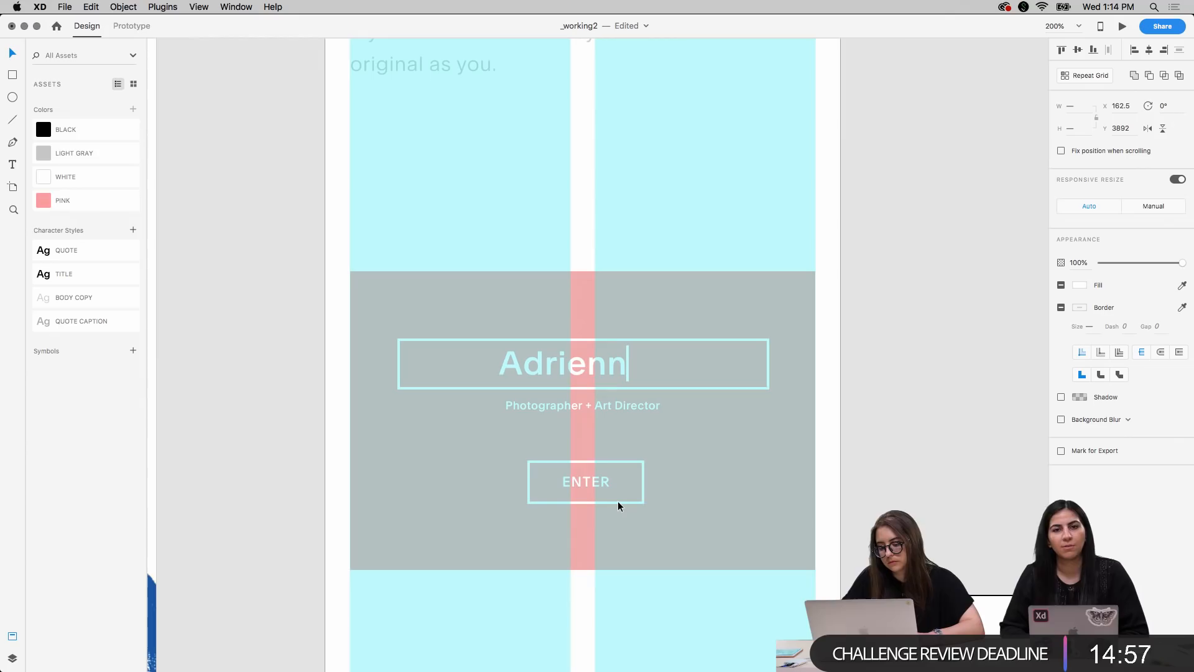
key("shift+Up")
key("shift+Up")
key("shift+Up")
key("shift+Down")
key("shift+Down")
key("shift+Up")
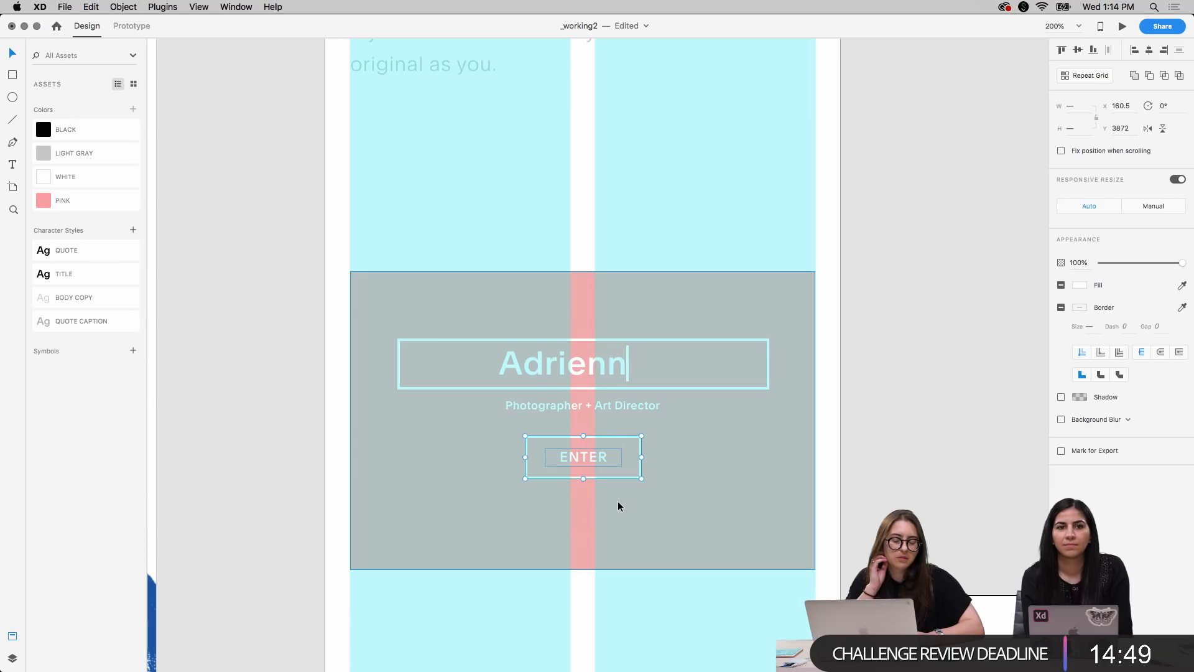
left_click(887, 448)
Set the ENTER label's font size to 8
left_click(575, 456)
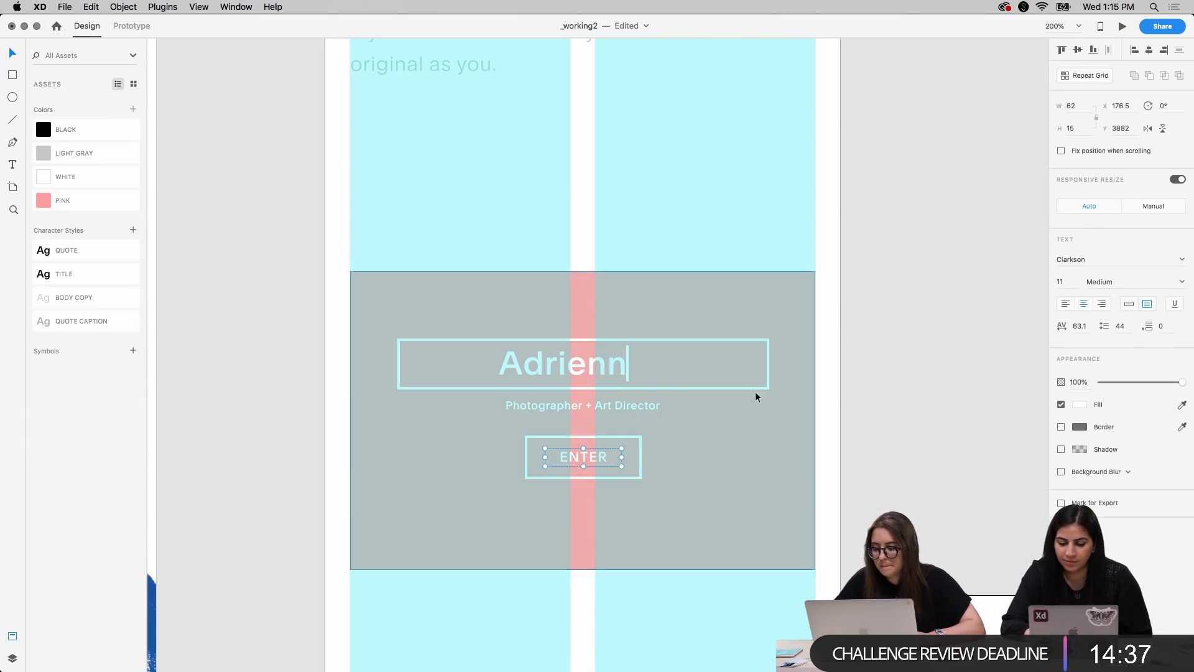
double_click(1063, 280)
type("8")
key("Return")
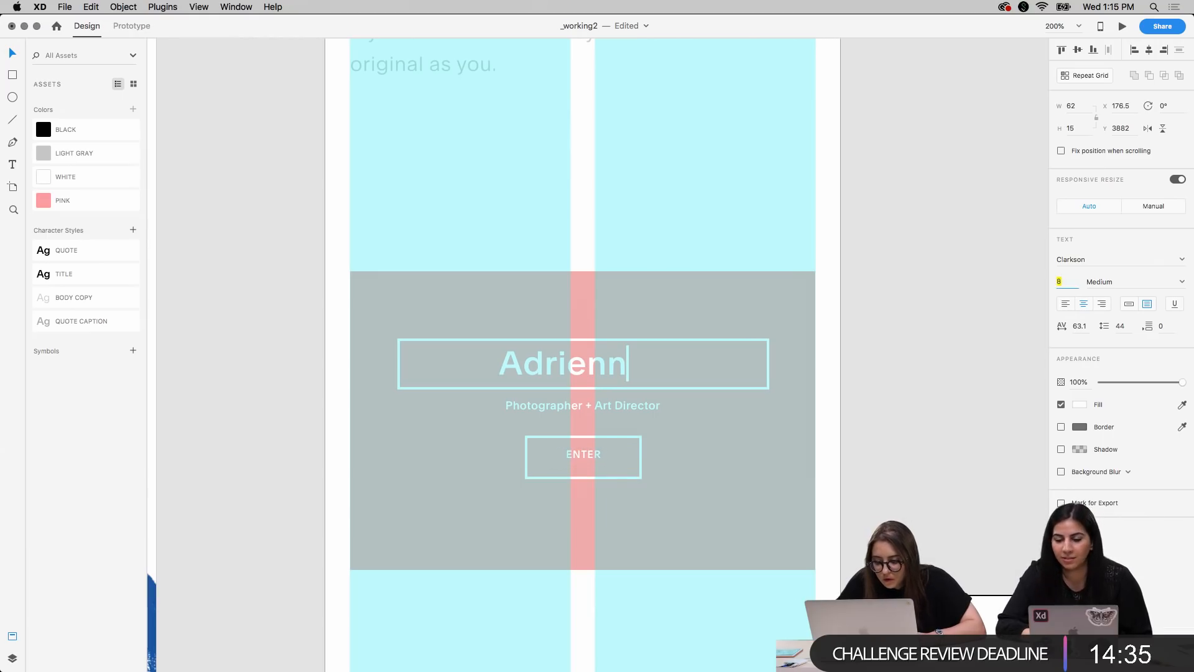
left_click(938, 451)
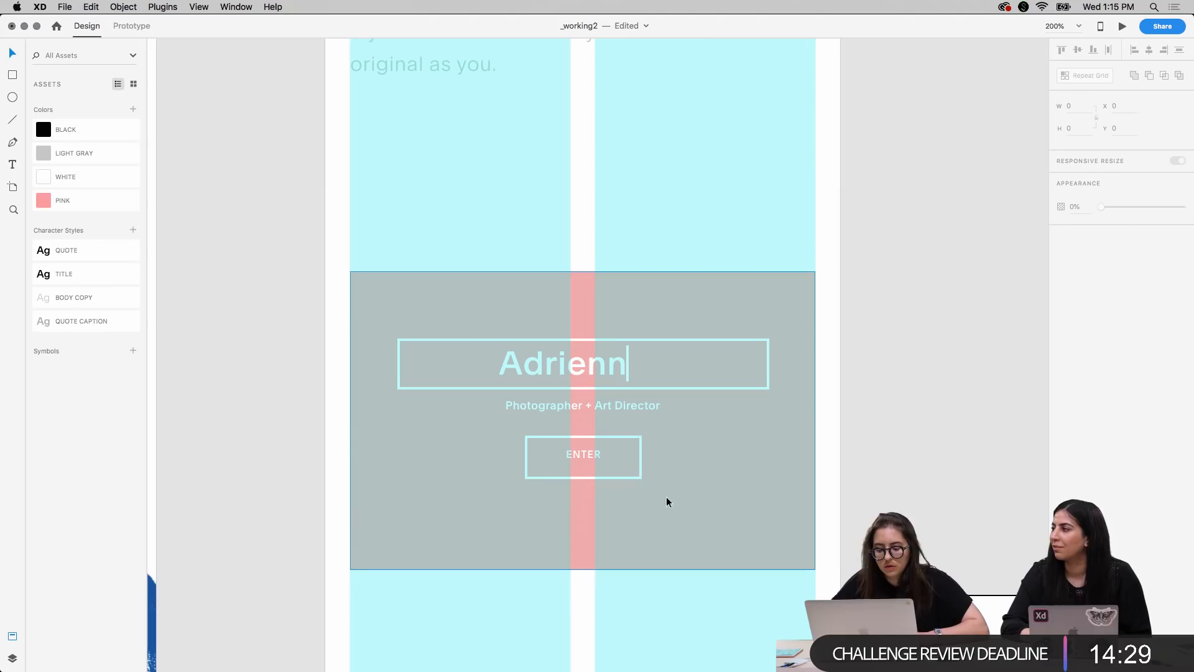
Shrink the ENTER button's outline box to 72 by 25 around the label and set its border size to 1
left_click(612, 479)
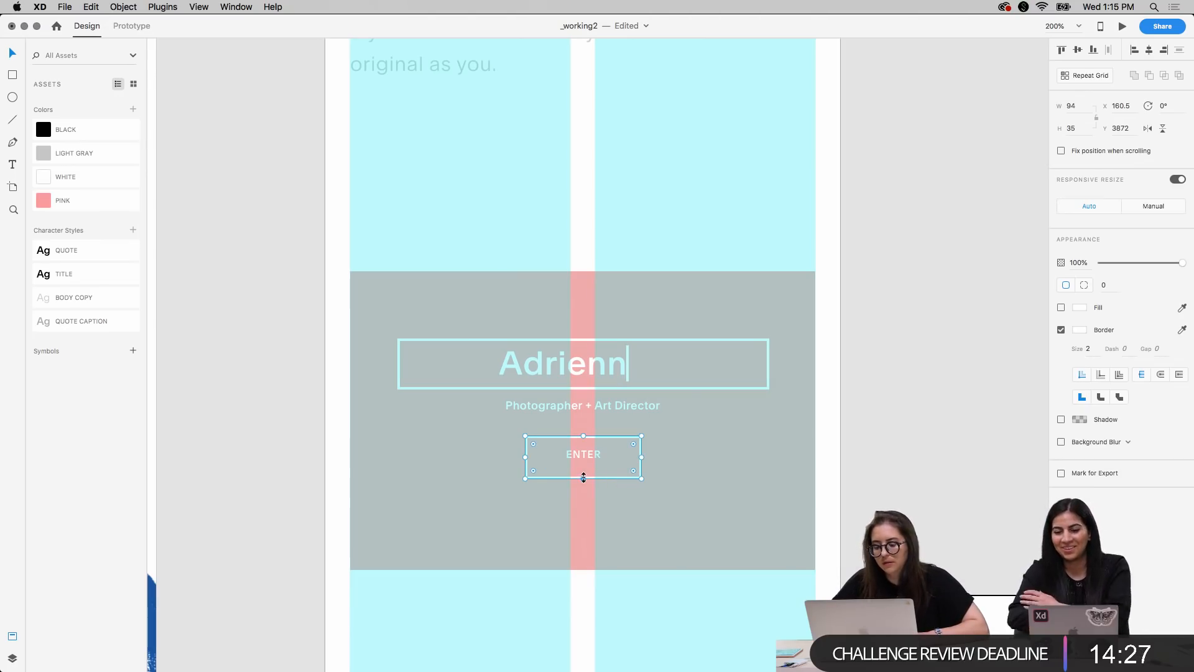
left_click_drag(584, 478, 584, 439)
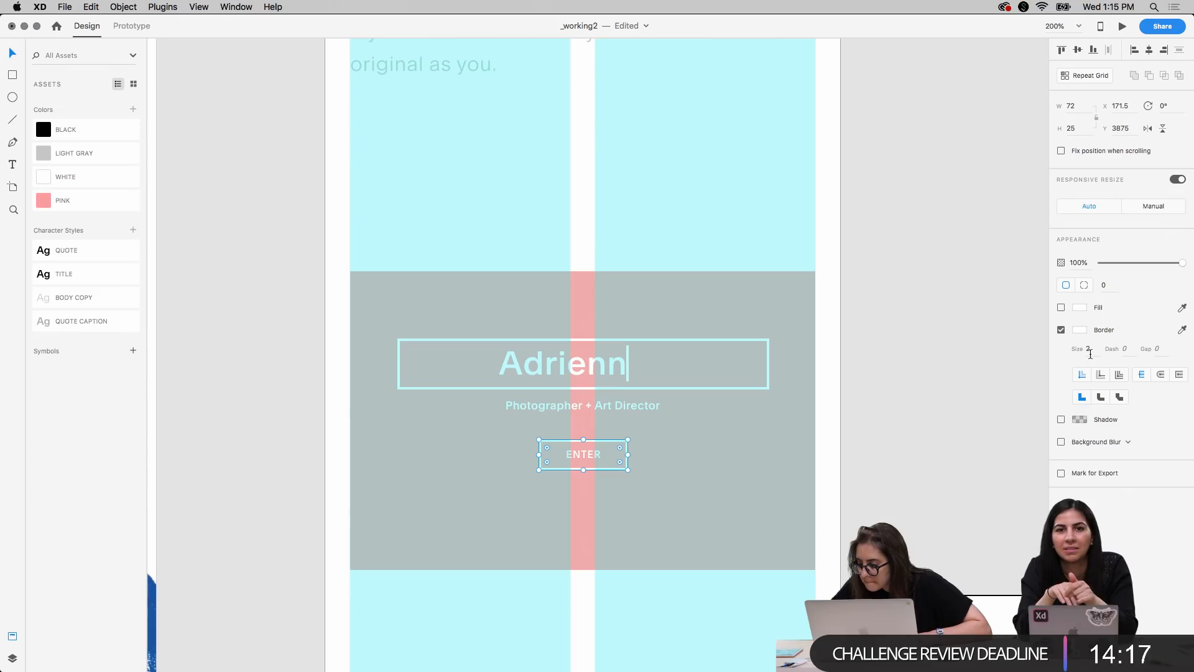
type("1")
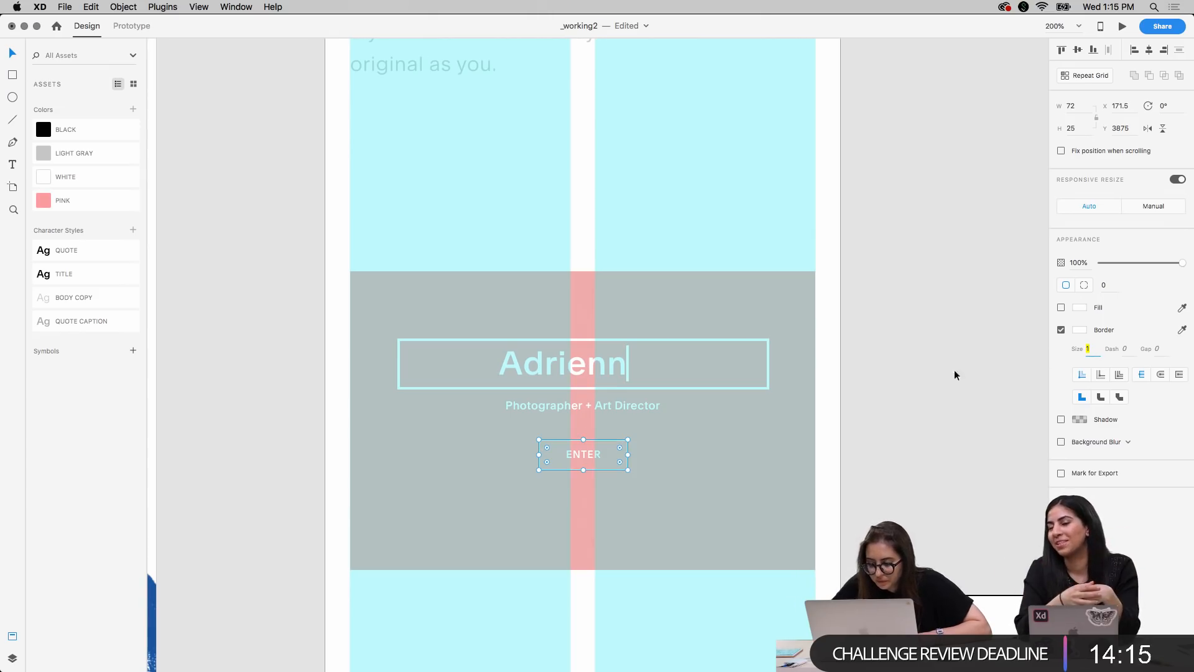
Centre-align the ENTER label and its outline box with each other horizontally and vertically
left_click(597, 457)
left_click(604, 440, "shift")
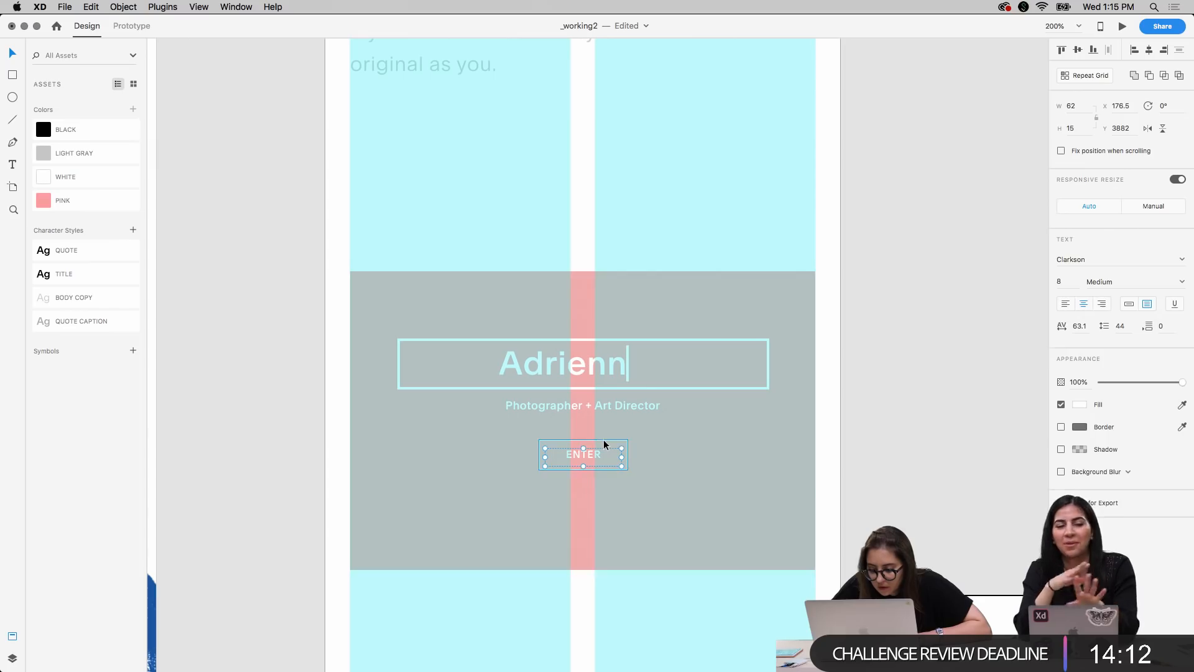
left_click(1149, 52)
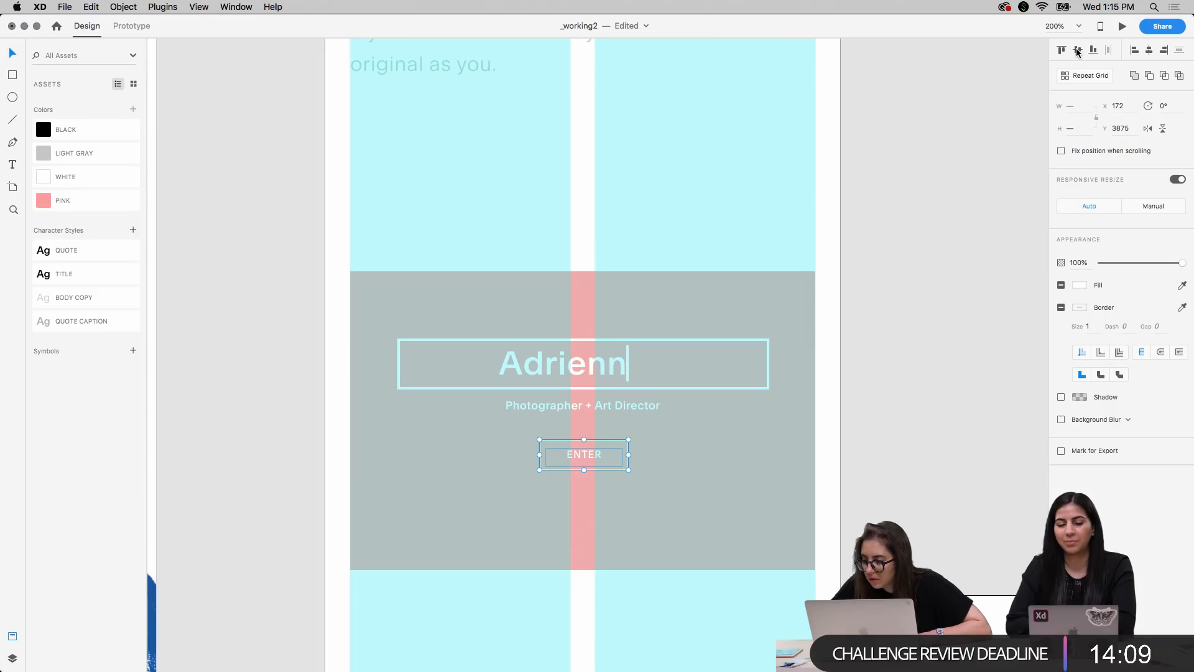
left_click(610, 456)
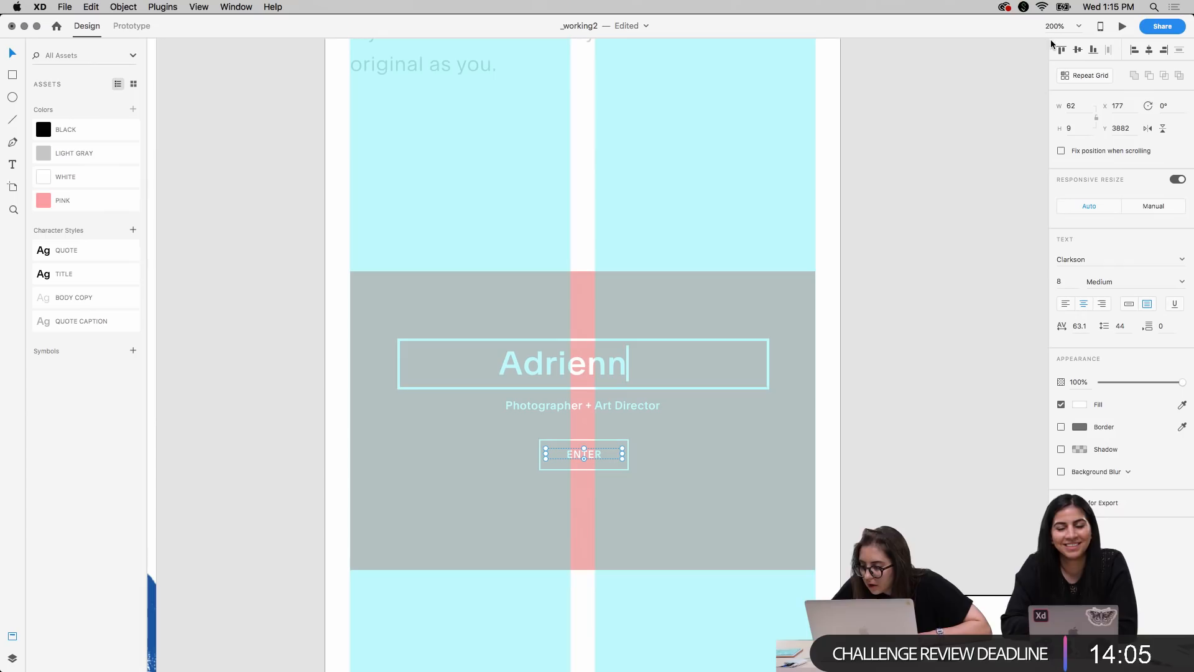
left_click(626, 468, "shift")
left_click(1078, 49)
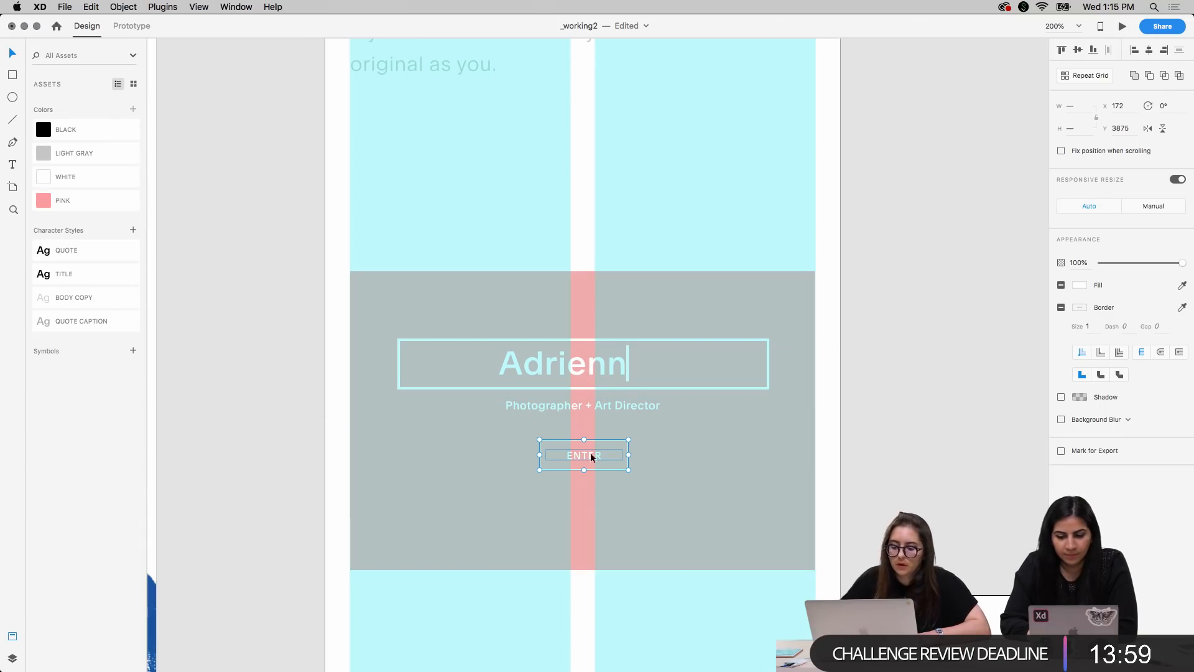
Nudge the ENTER button up slightly, closer to the tagline
key("shift+Up")
key("Down")
key("Down")
key("Down")
key("Down")
Move the name heading, cursor line, outline box, tagline and ENTER button down together to Y 3817, and hide the layout columns
left_click(607, 404)
left_click(609, 371, "shift")
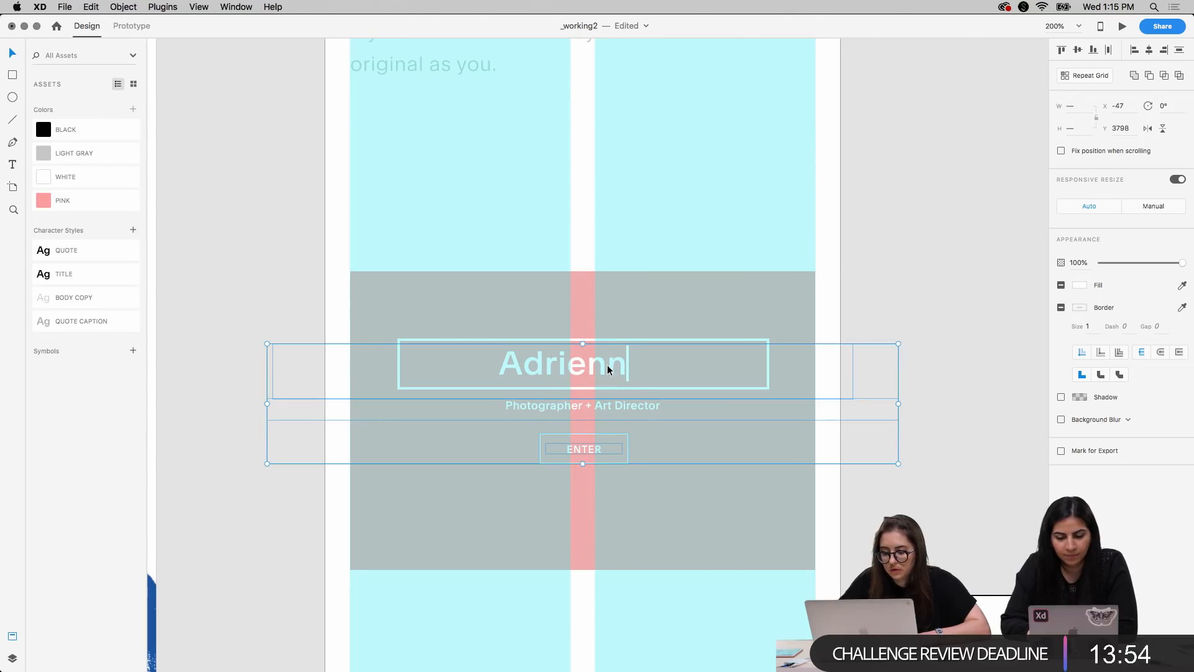
left_click(656, 340, "shift")
key("shift+Down")
key("shift+Down")
key("Down")
key("Down")
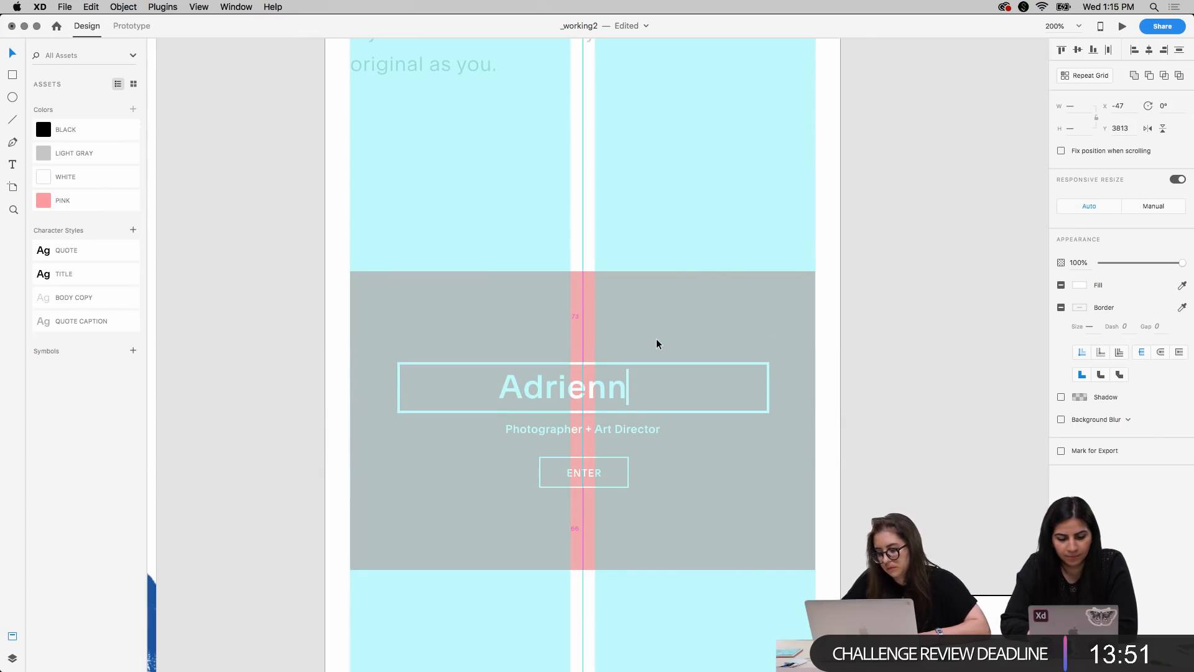
key("Down")
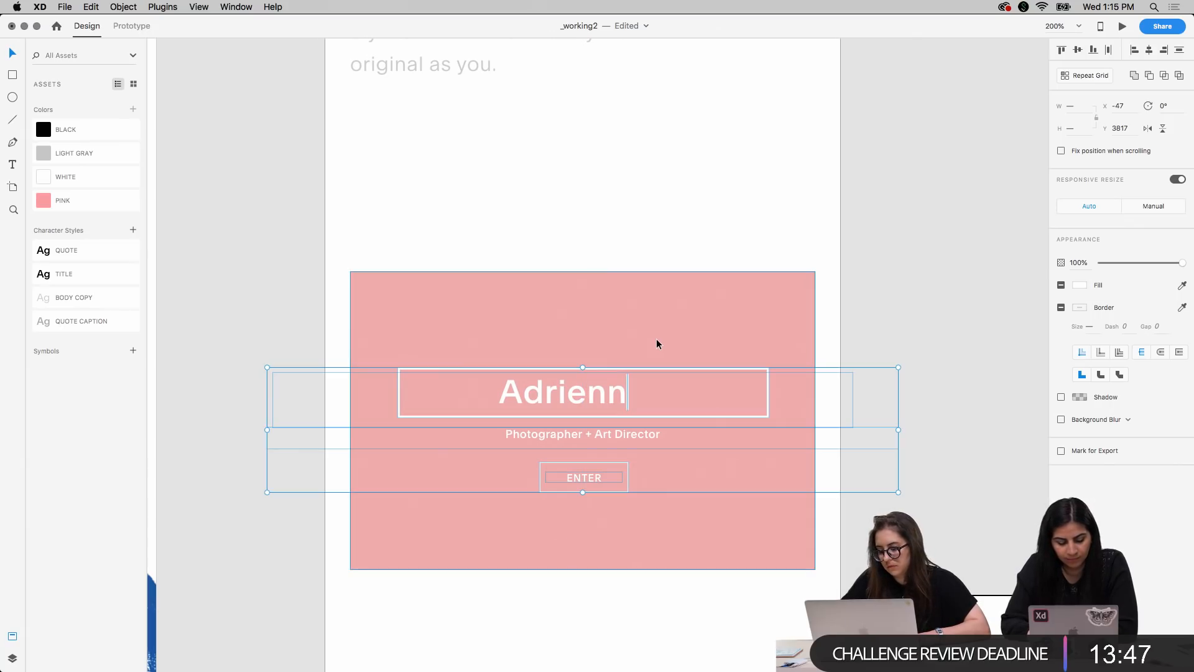
left_click(904, 299)
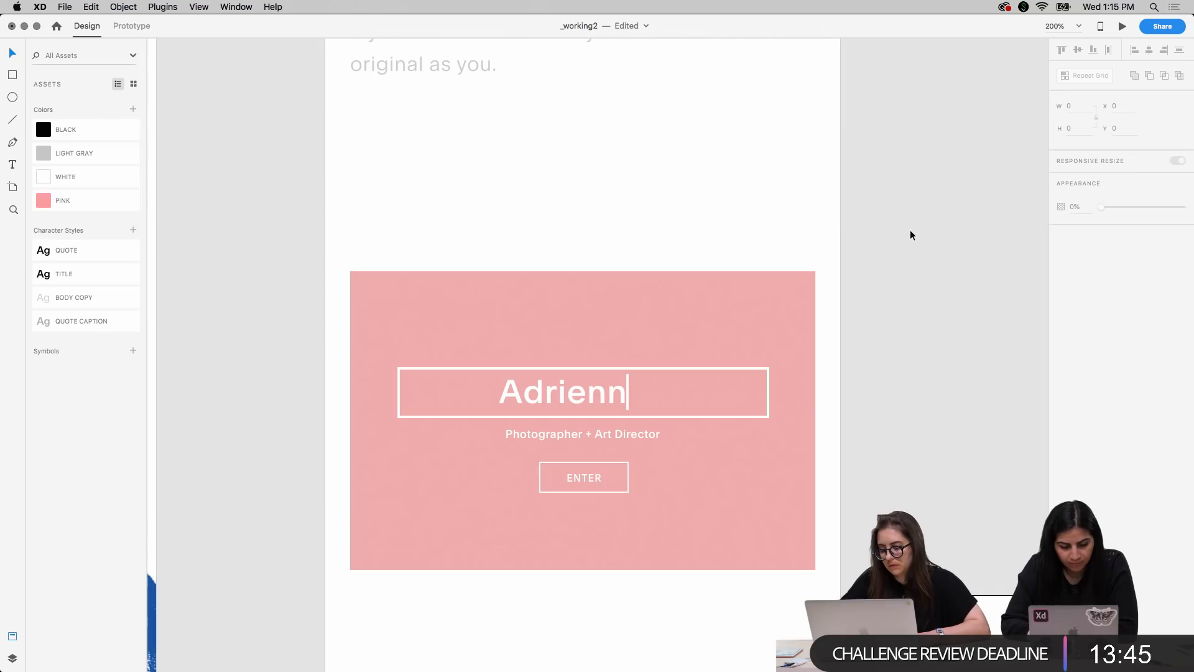
Place the blue brush stroke over the mobile pink rectangle's lower-left corner, scaled down to 116 by 110
key("super+minus")
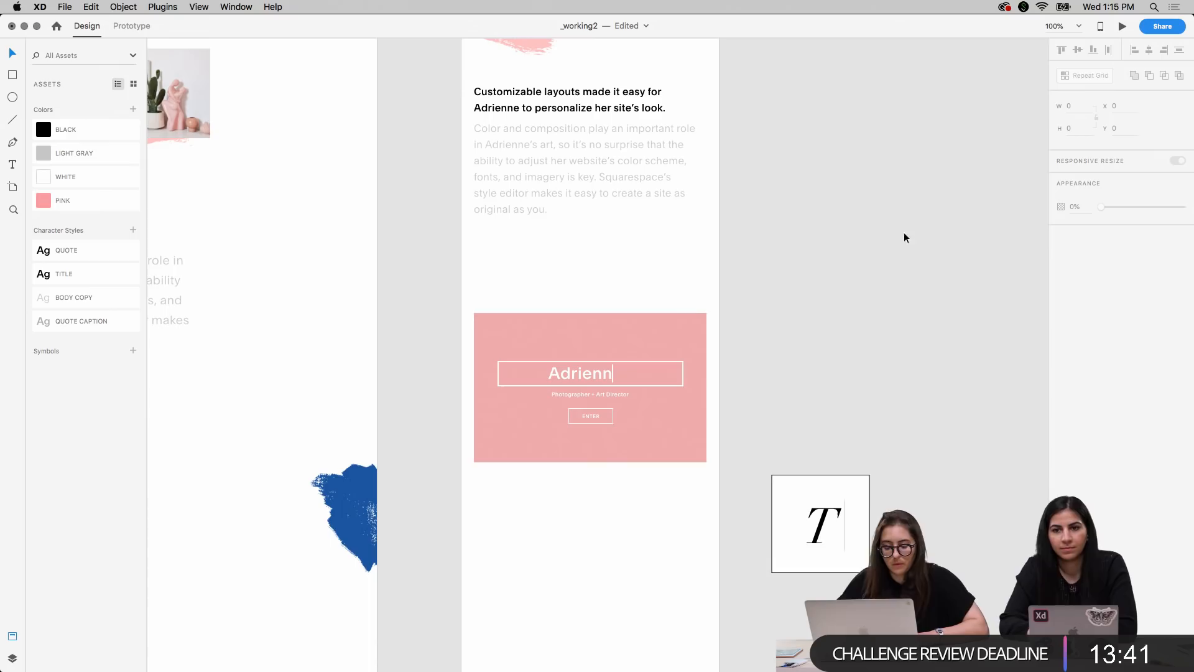
scroll(595, 390, "left", 10)
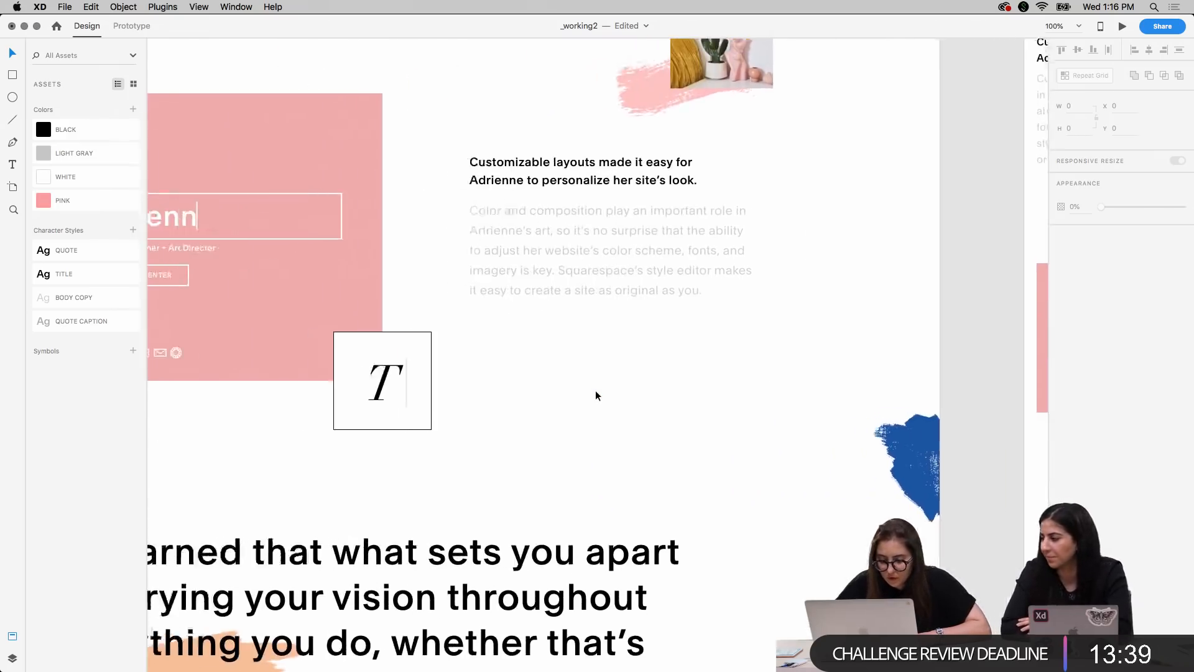
scroll(596, 390, "right", 8)
left_click_drag(595, 460, 701, 406)
scroll(700, 406, "right", 5)
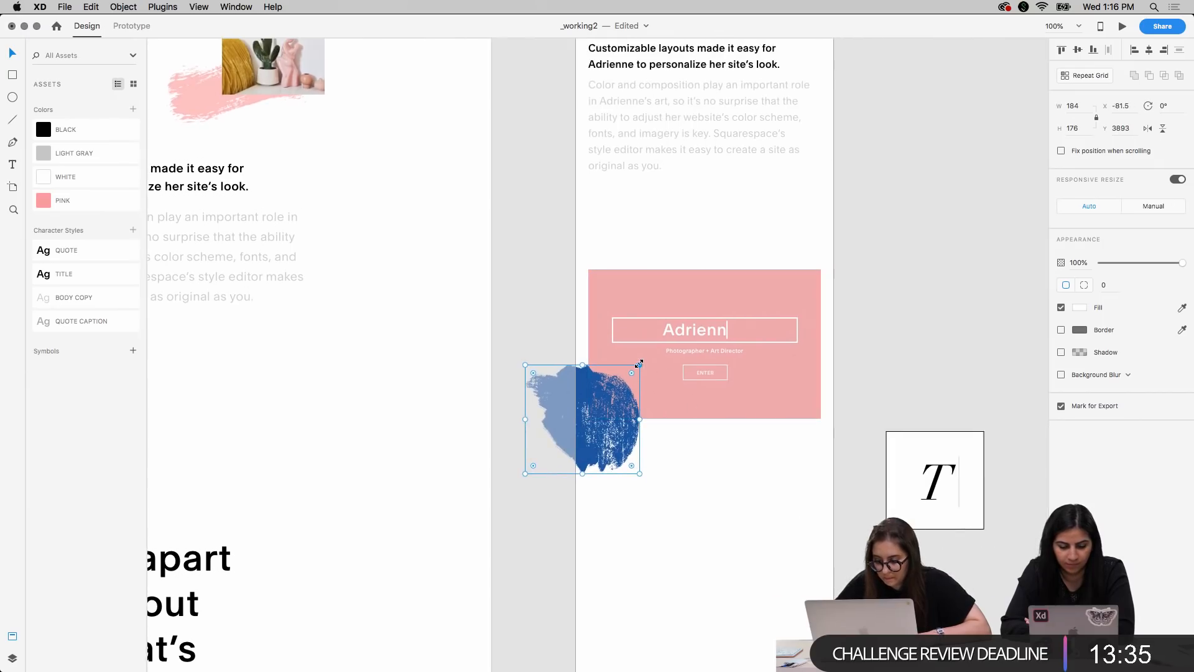
left_click_drag(640, 363, 619, 385)
left_click(546, 475)
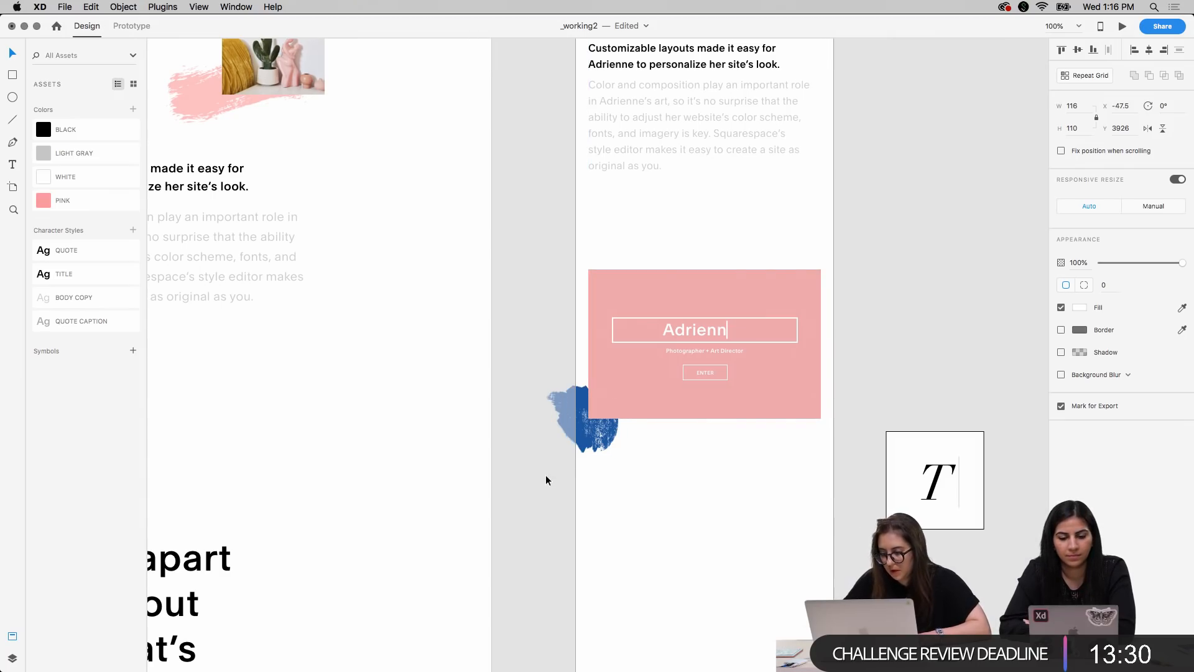
Copy the row of social icons from the desktop artboard's pink mockup
key("super+minus")
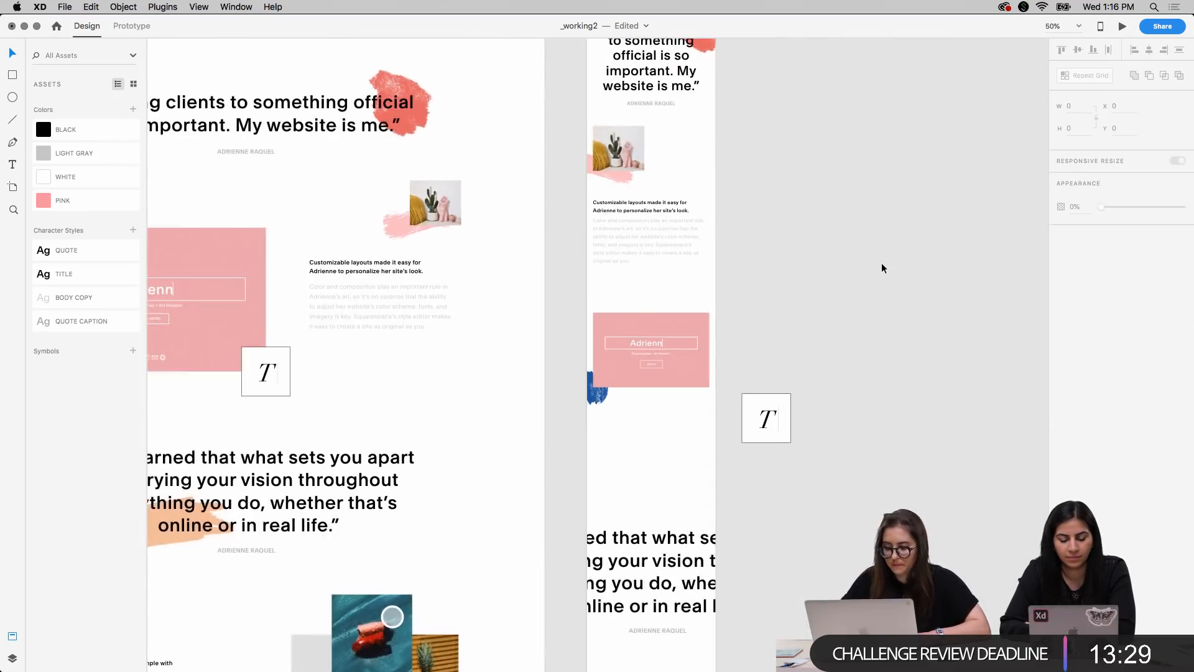
scroll(456, 325, "left", 2)
scroll(456, 320, "left", 5)
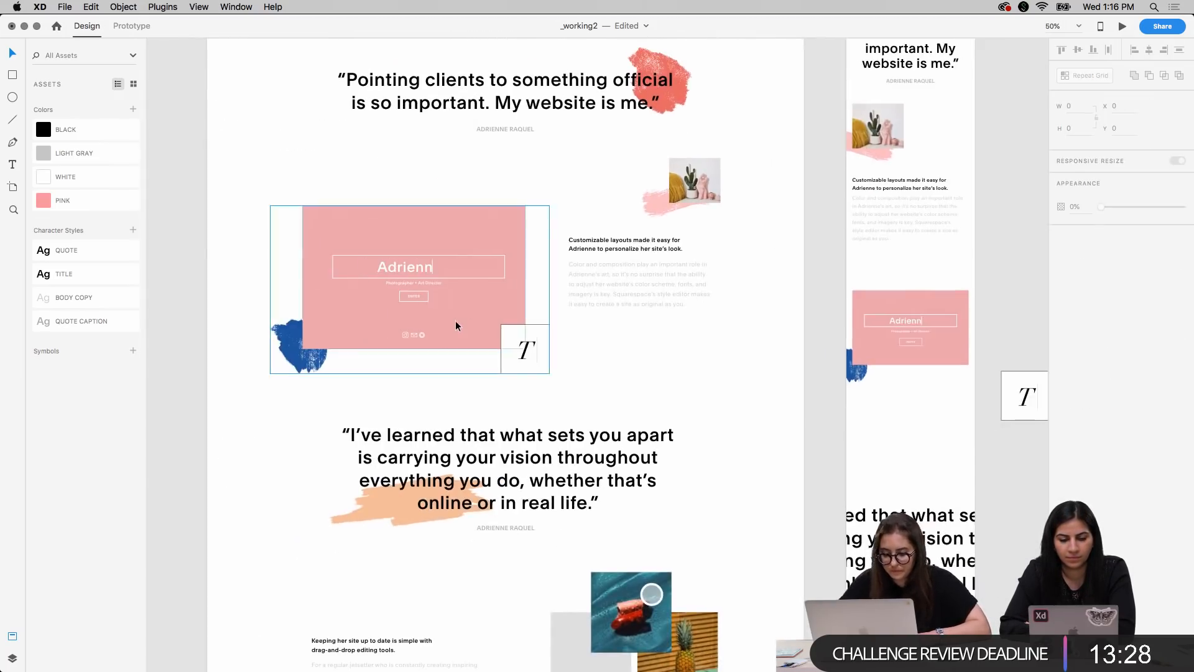
left_click(414, 335)
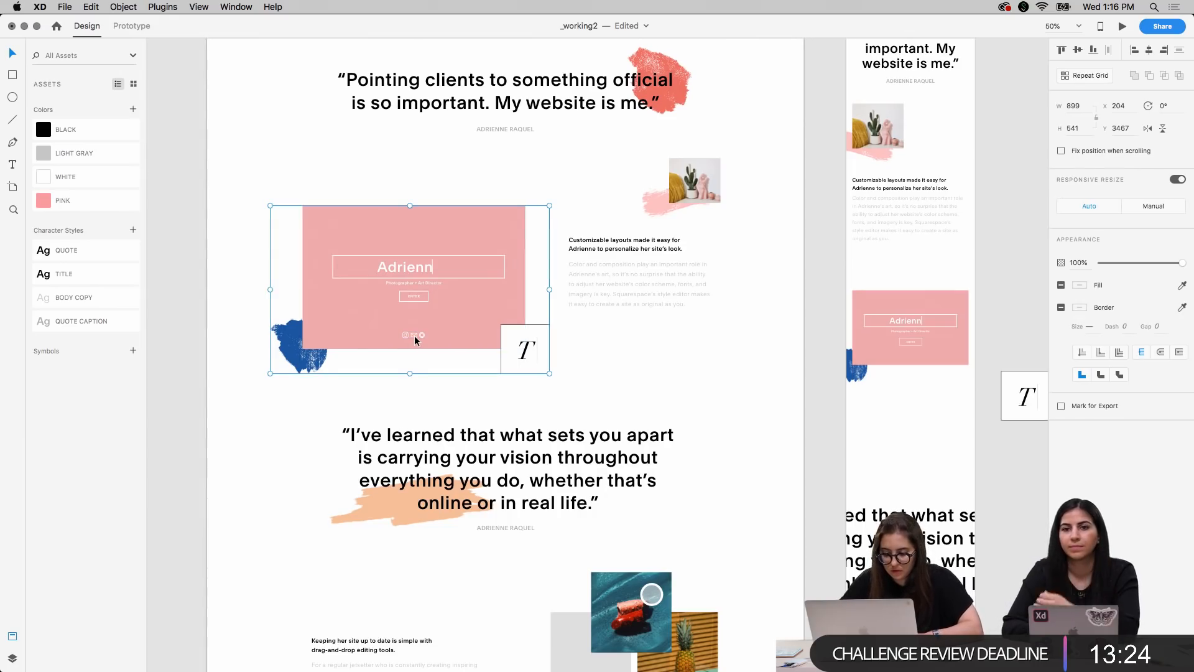
key("super+3")
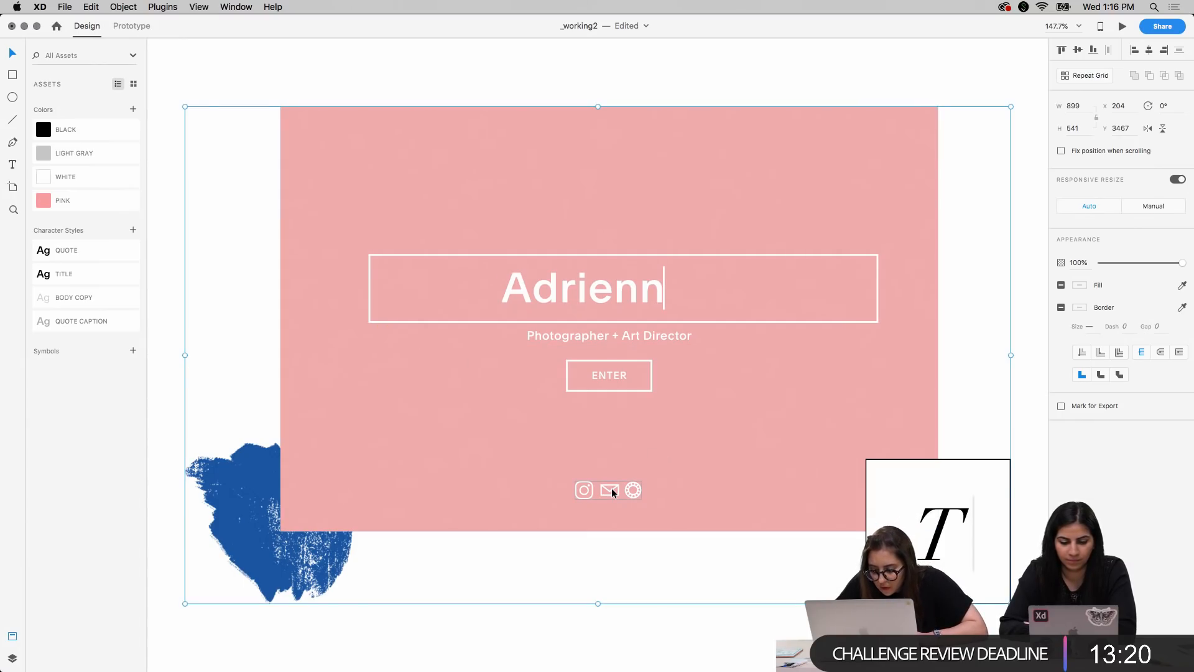
double_click(612, 489)
key("super+c")
Paste the social icons into the mobile pink rectangle and lower them to Y 3940, beneath the ENTER button
scroll(805, 460, "right", 15)
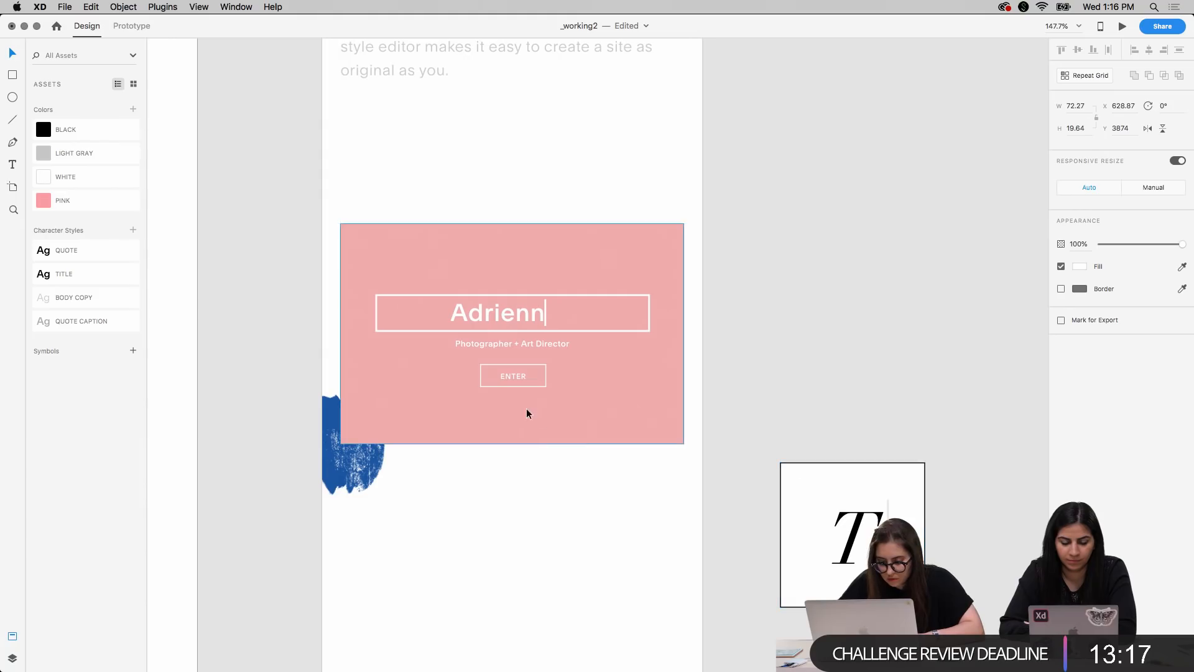
left_click(507, 413)
key("super+v")
key("shift+Down")
key("shift+Down")
key("shift+Down")
key("shift+Down")
key("shift+Down")
key("shift+Down")
key("shift+Down")
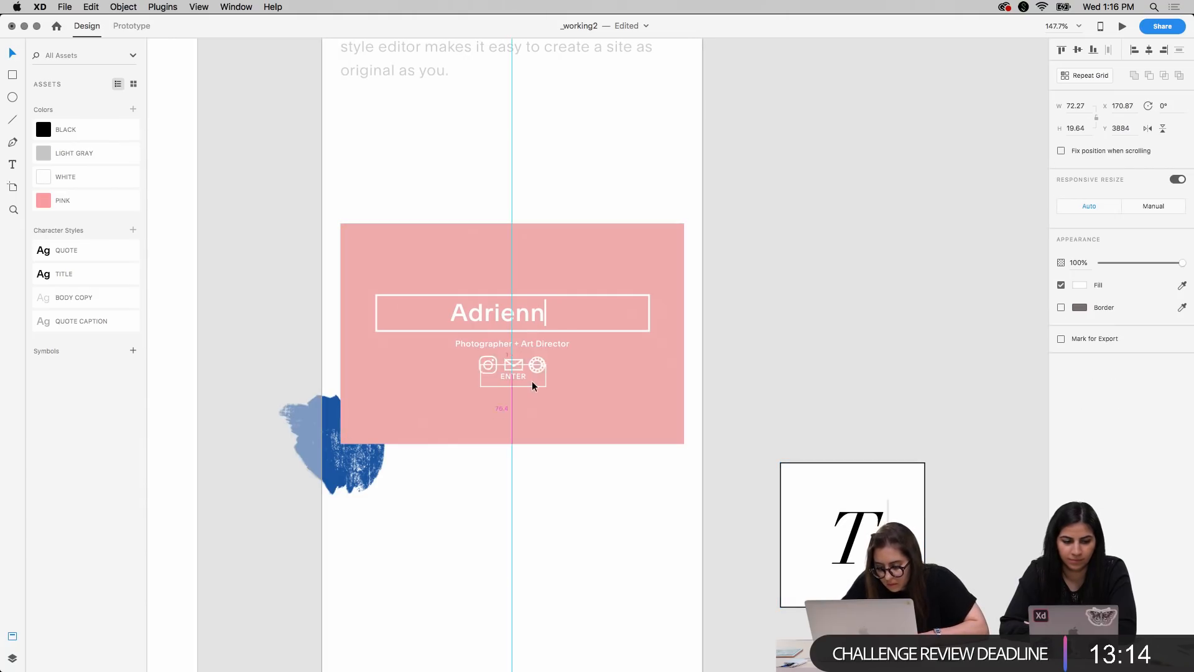
key("Up")
key("Up")
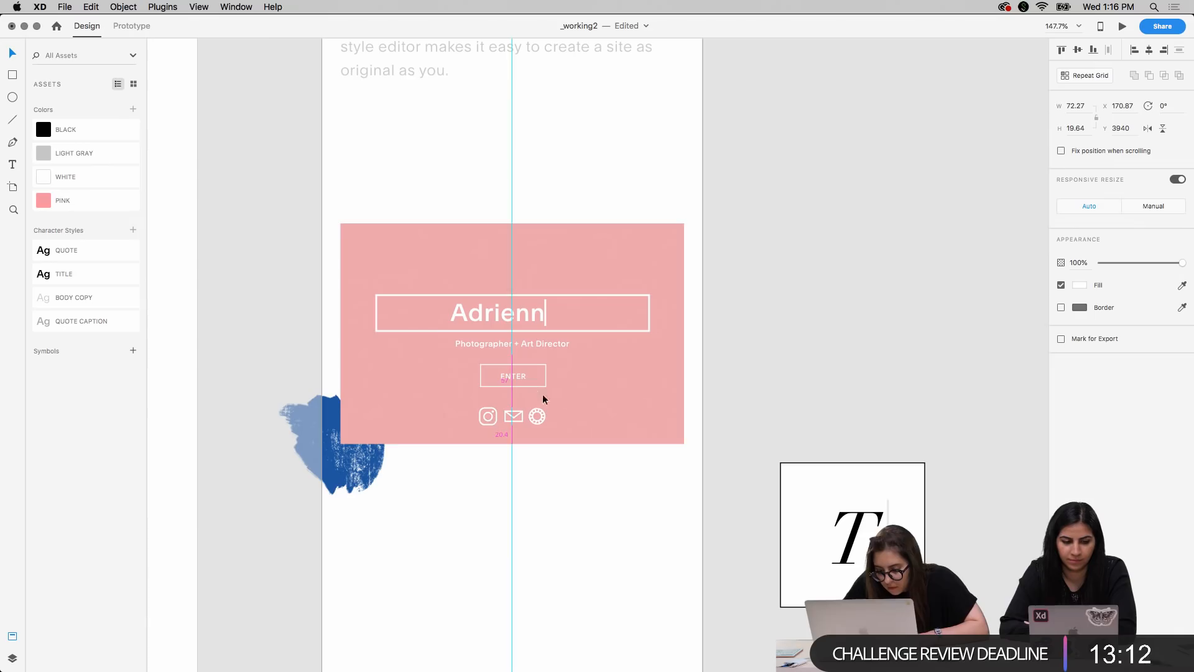
Scale the mobile social icons down to 38.59 by 10.49 and lower them to about Y 3950.5
left_click_drag(545, 408, 536, 411)
key("Right")
key("Right")
key("Down")
key("Down")
key("Down")
key("Down")
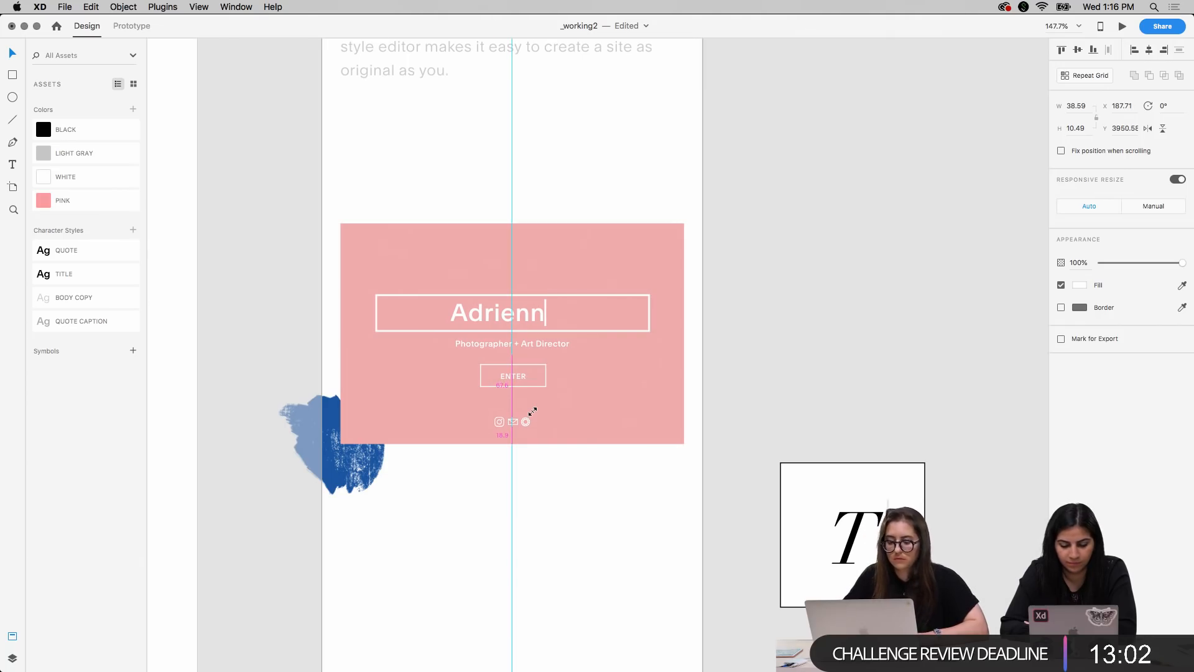
left_click(819, 277)
Move the boxed letter T onto the mobile artboard below the pink rectangle and scale its box down
key("super+1")
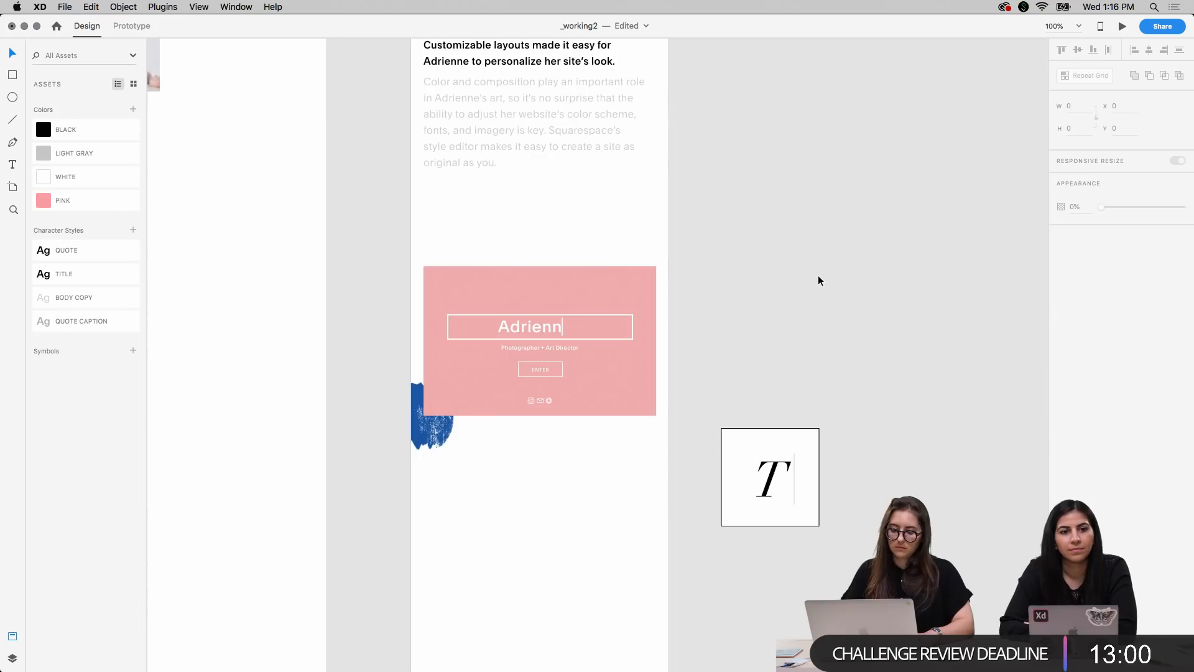
key("super+minus")
key("super+plus")
key("super+plus")
key("super+minus")
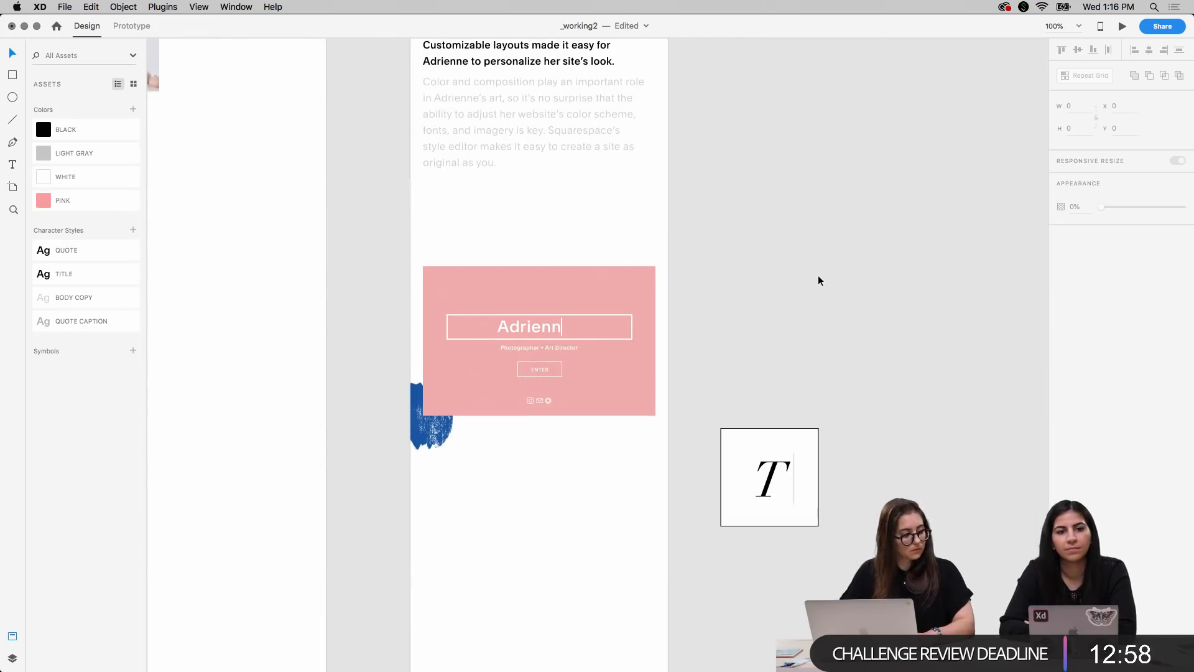
scroll(776, 204, "left", 1)
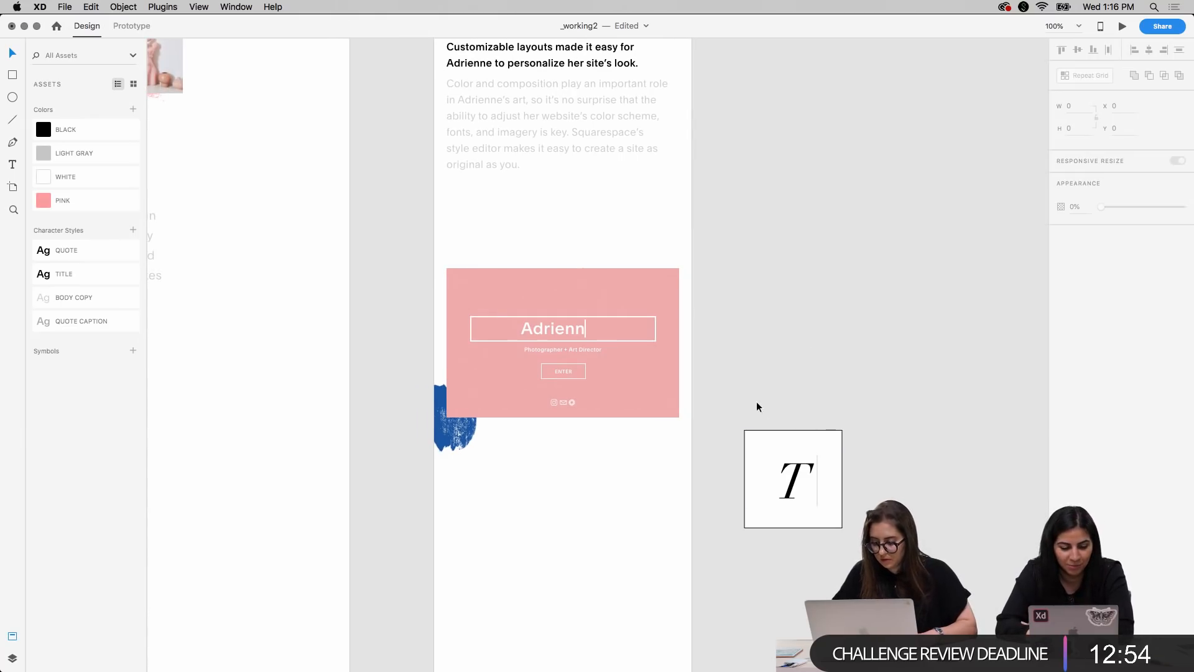
left_click(840, 508)
left_click_drag(801, 432, 629, 449)
left_click_drag(673, 540, 632, 506)
left_click(636, 552)
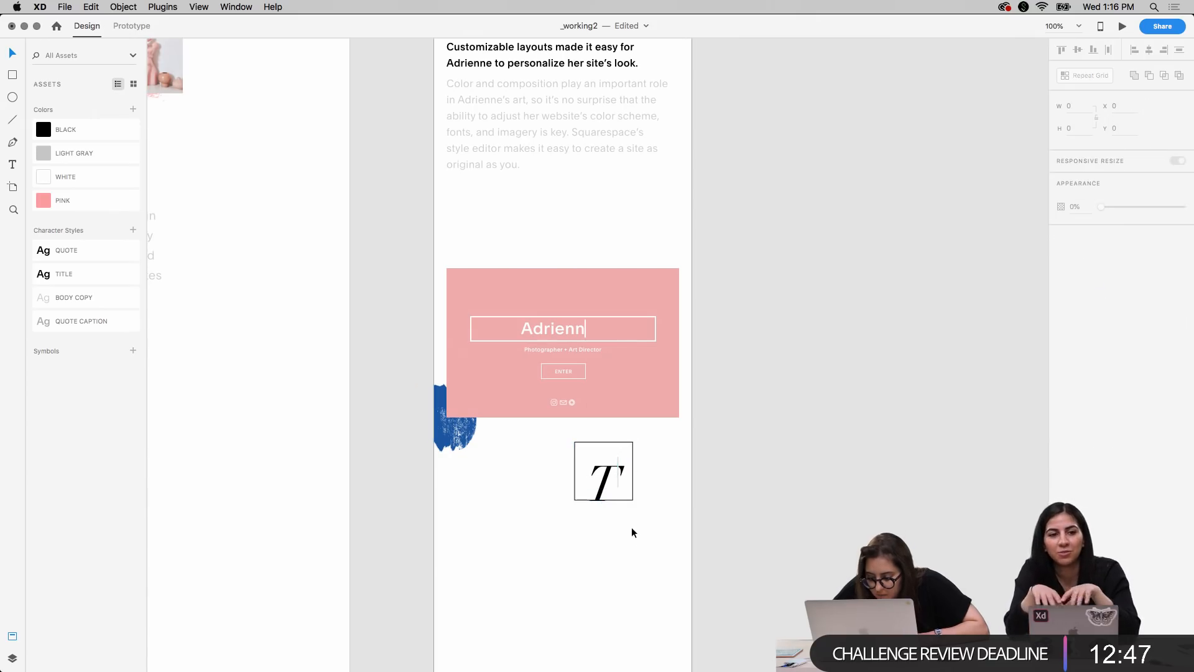
Set the letter T's font size to 46 so it fits inside its smaller box
scroll(632, 528, "up", 5)
left_click(622, 432)
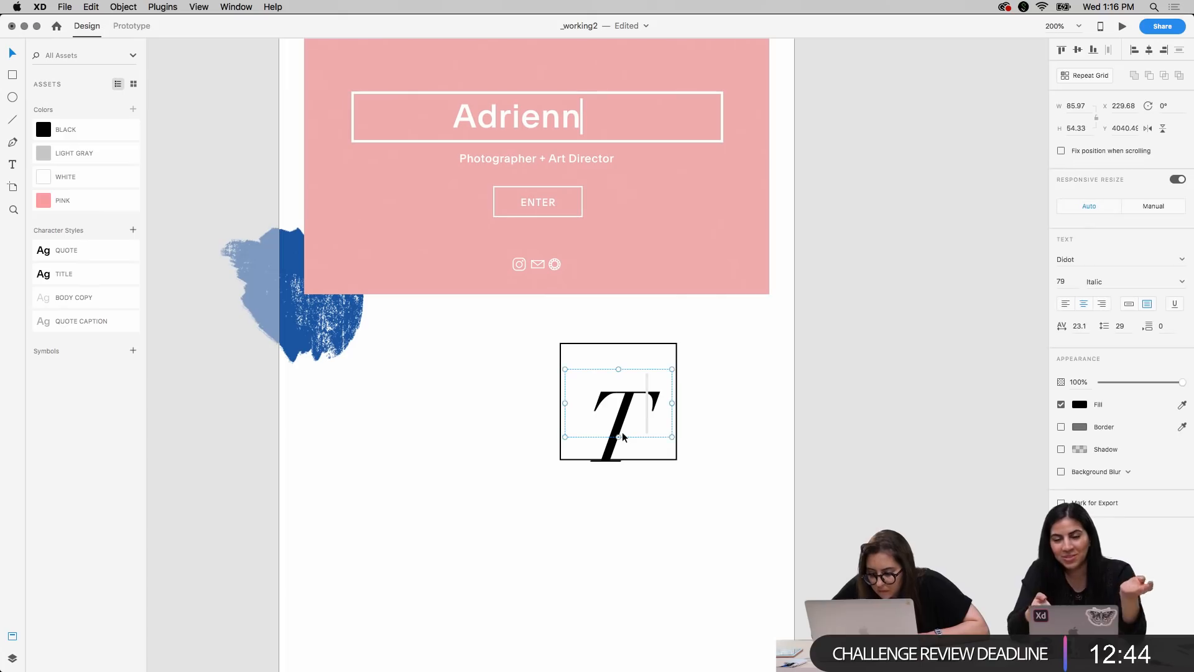
left_click(1061, 281)
type("77")
key("Return")
key("Down")
key("Down")
key("Down")
key("Down")
key("Down")
key("Down")
key("Down")
key("Down")
key("Down")
key("Down")
key("Down")
key("Down")
key("Down")
key("Down")
key("Down")
key("Down")
key("Down")
key("Down")
key("Down")
key("Down")
key("Up")
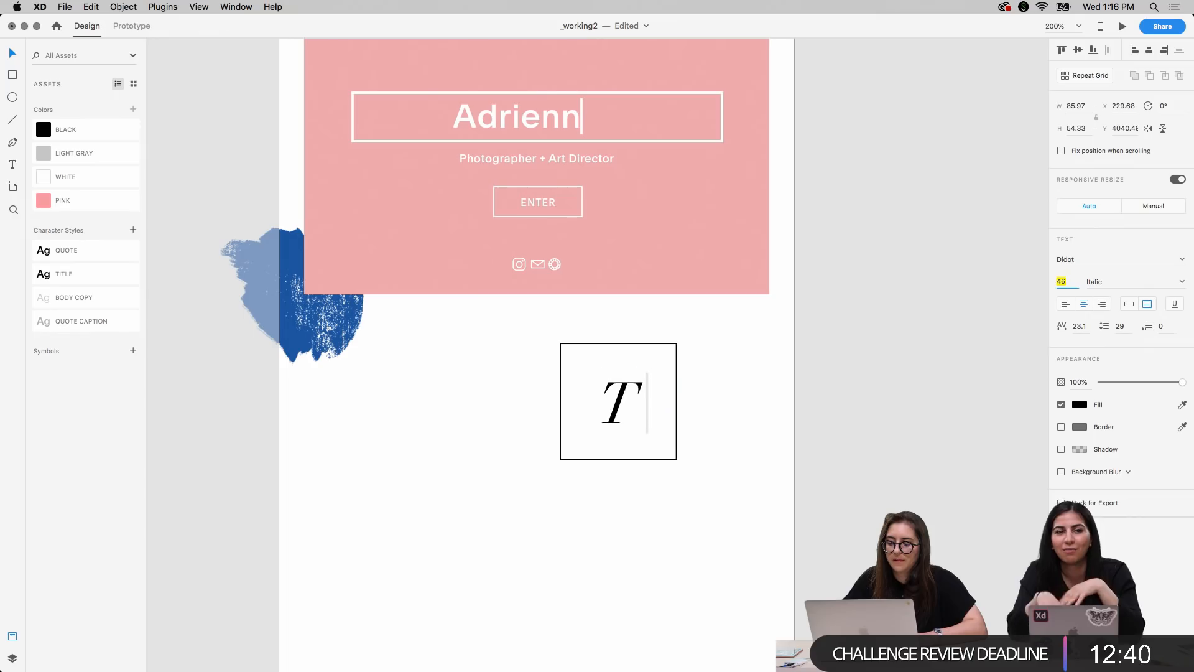
Nudge the light gray cursor line closer to the letter T, at X 294.65
left_click(810, 409)
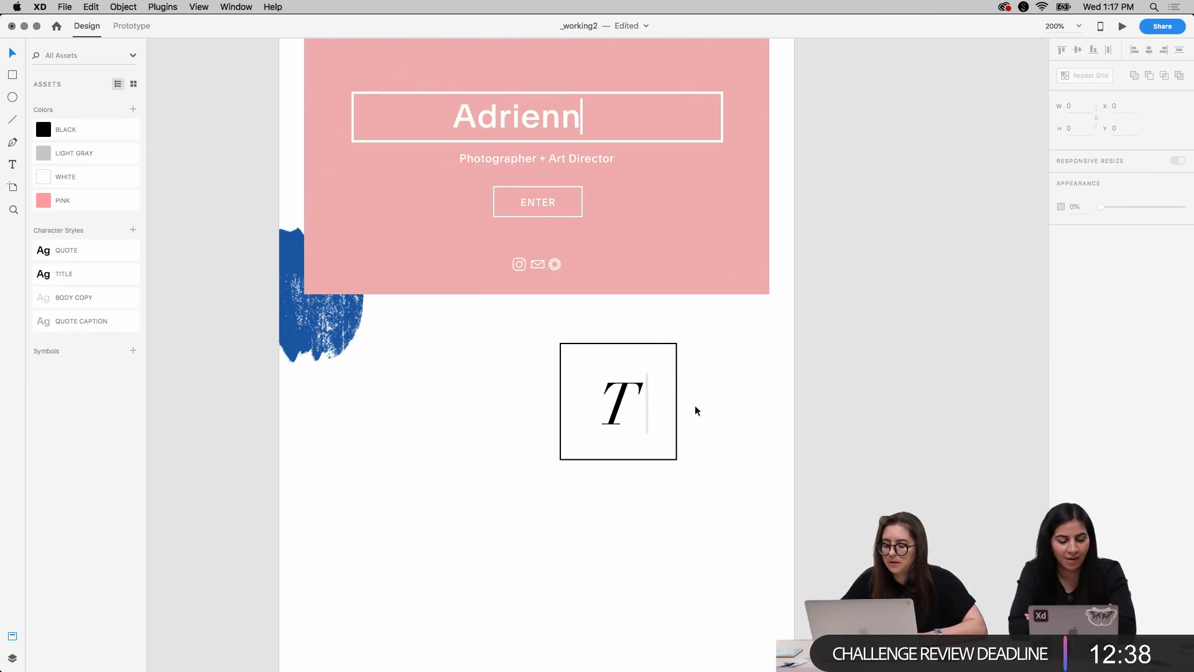
left_click(647, 397)
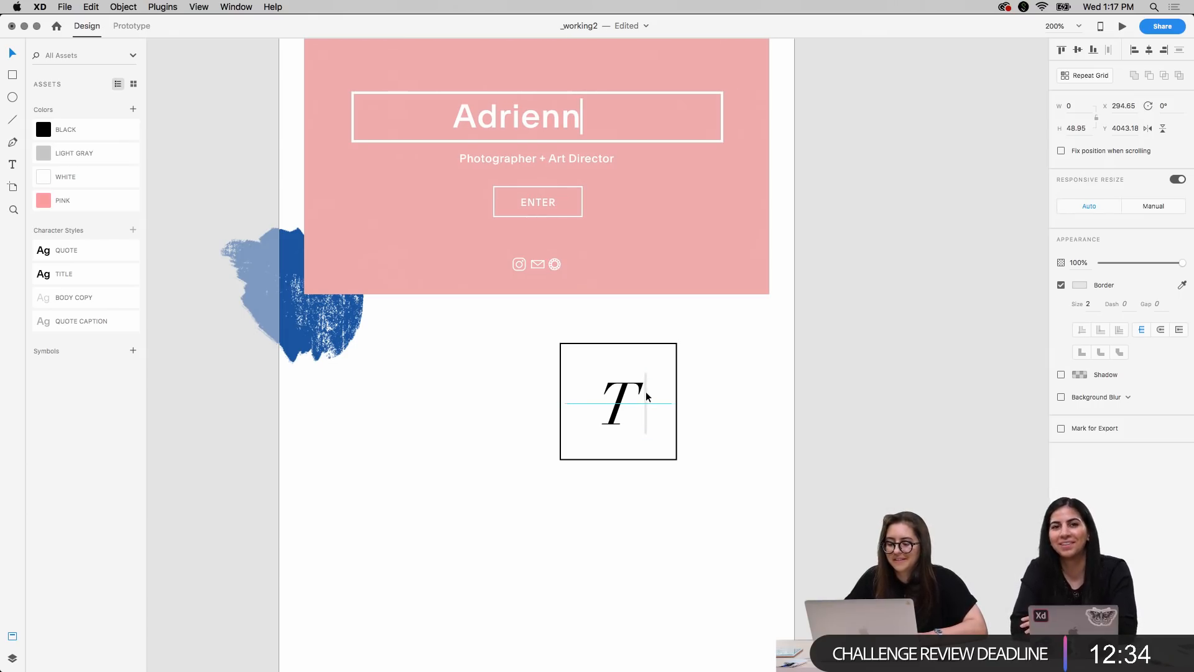
key("Escape")
Scale the letter T's box down to 80.32 by 80.32 from its center and position it at X 234.5, Y 4027
left_click(677, 354)
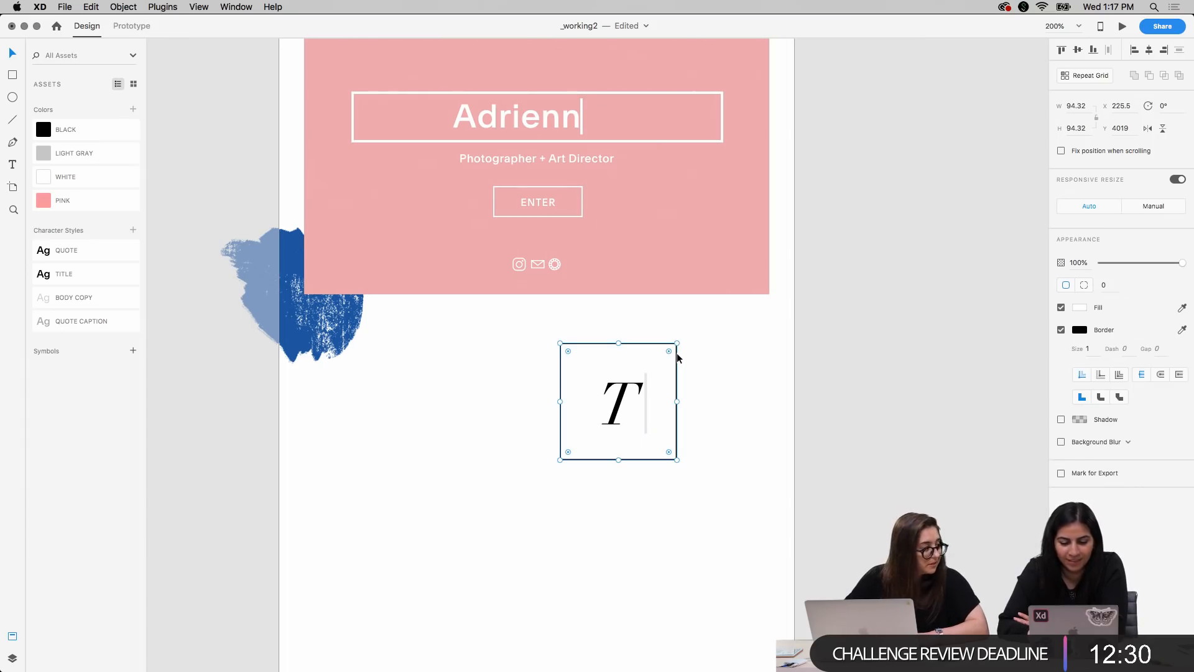
key("alt")
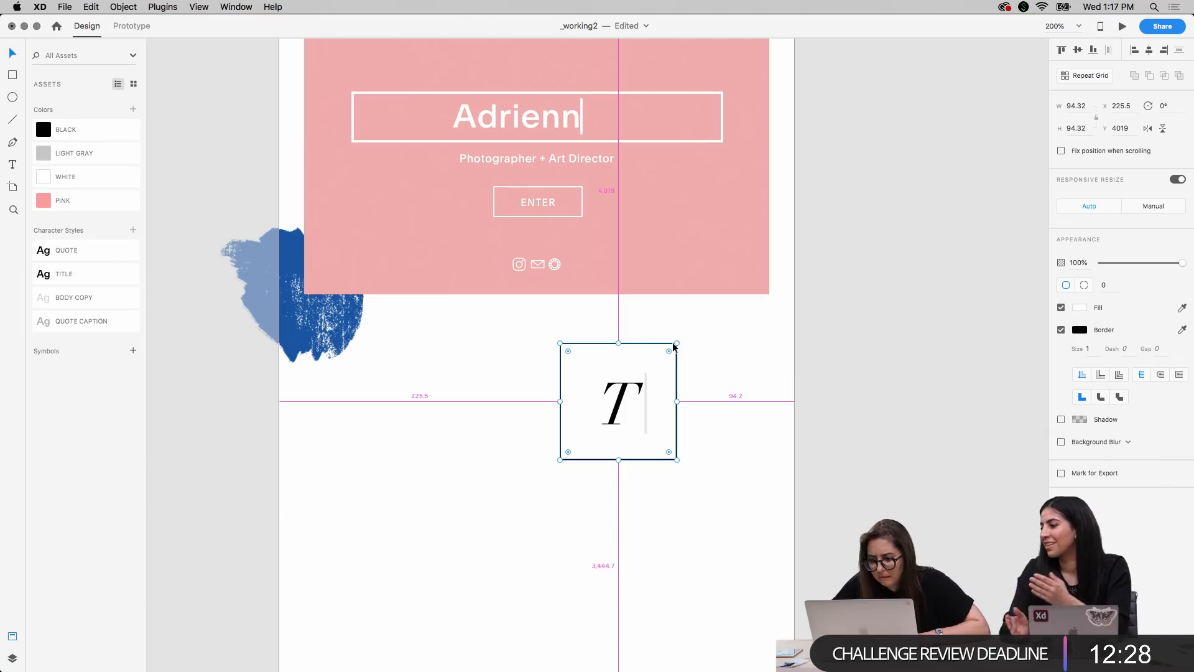
left_click_drag(678, 344, 666, 350)
key("Right")
key("Right")
key("Down")
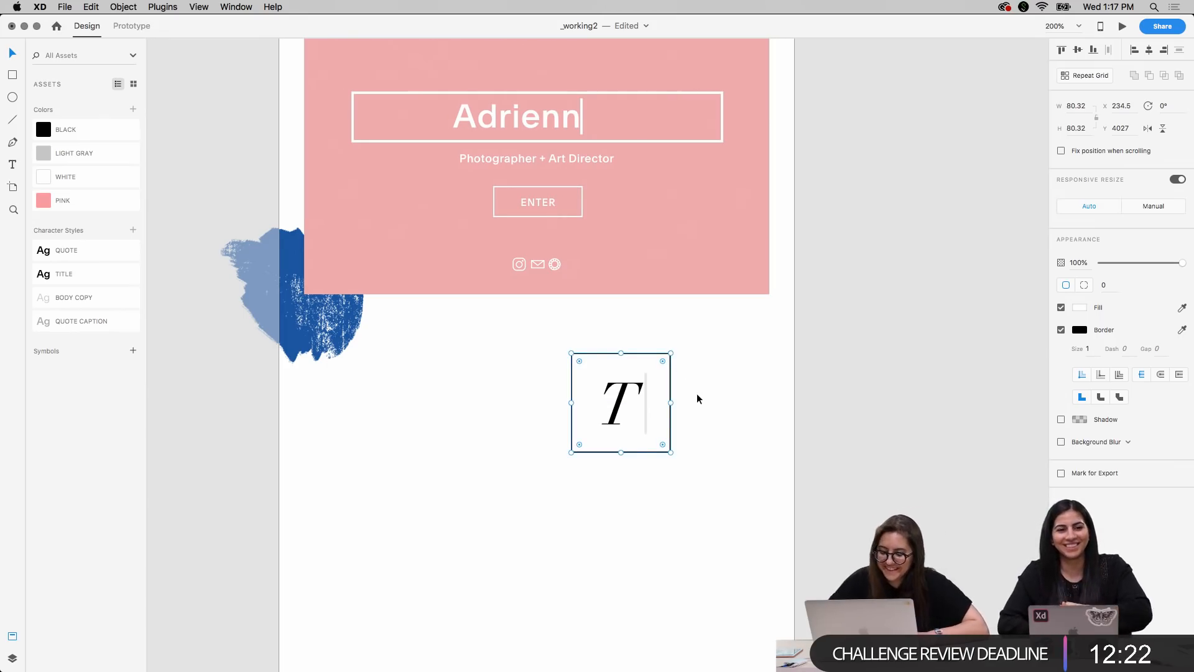
left_click(758, 394)
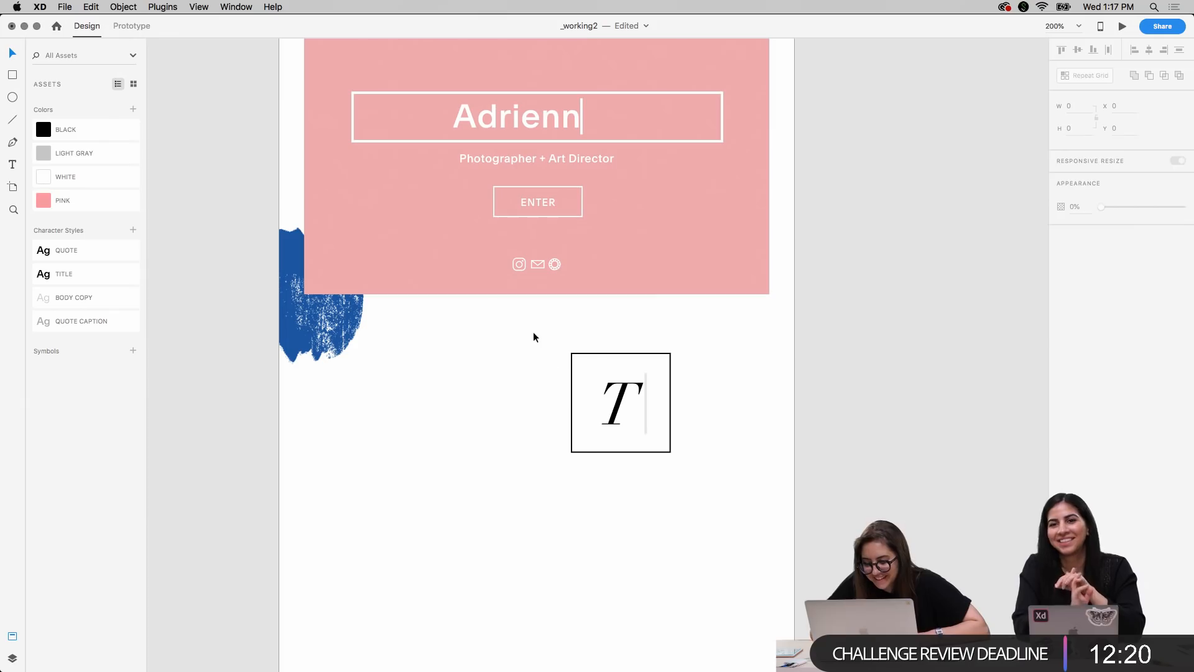
Group the letter T with its box and cursor line and move them over the pink rectangle's lower-right corner
left_click_drag(533, 337, 720, 528)
key("super+g")
left_click_drag(640, 454, 752, 326)
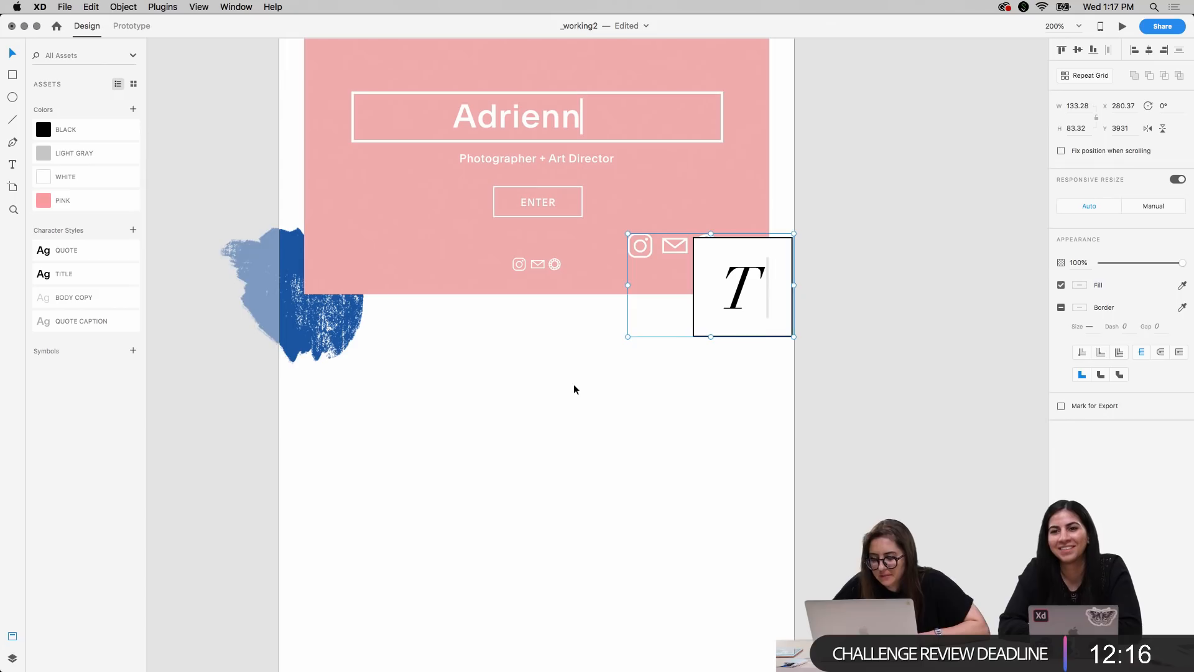
Ungroup the boxed T from the large social icons caught in its group
left_click(643, 254)
left_click(639, 249)
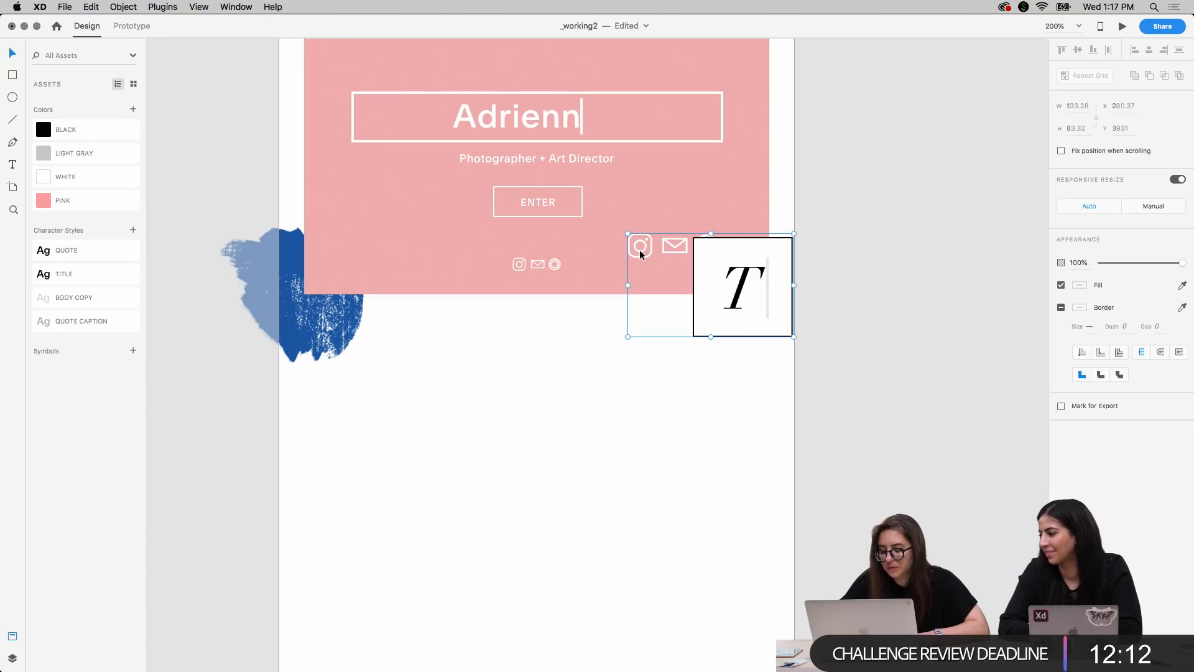
key("super+z")
key("super+shift+z")
key("z")
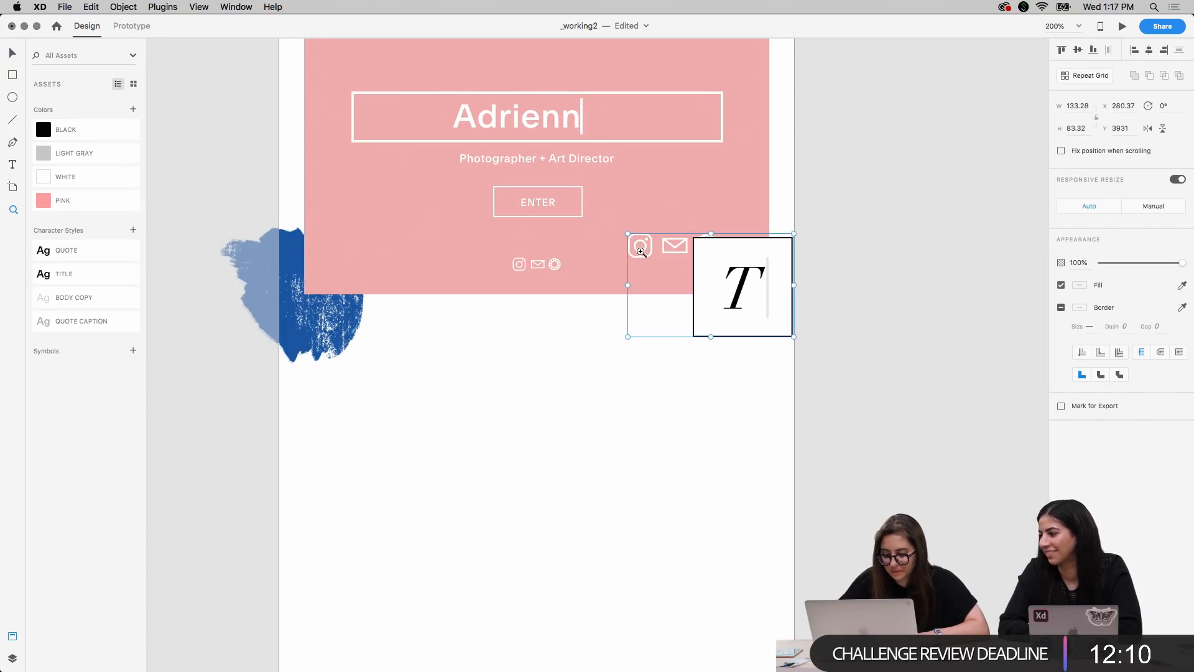
left_click(642, 252)
key("v")
left_click(558, 401)
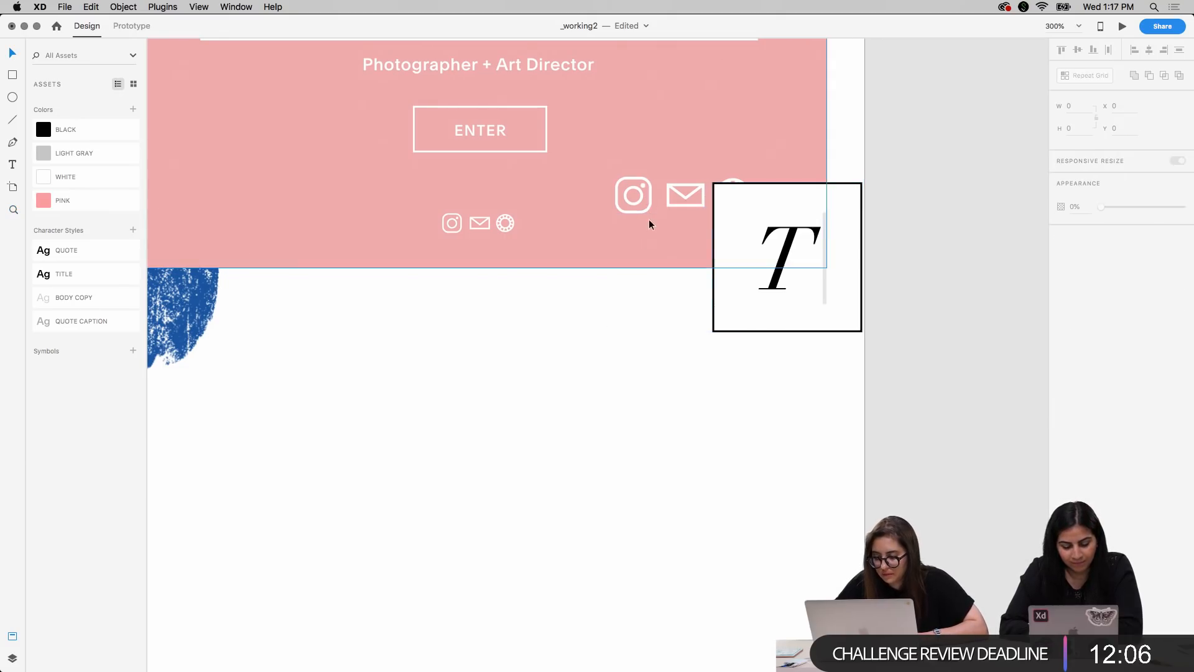
Delete the large duplicate social icons behind the boxed T and regroup the letter, box and cursor line
left_click(638, 201)
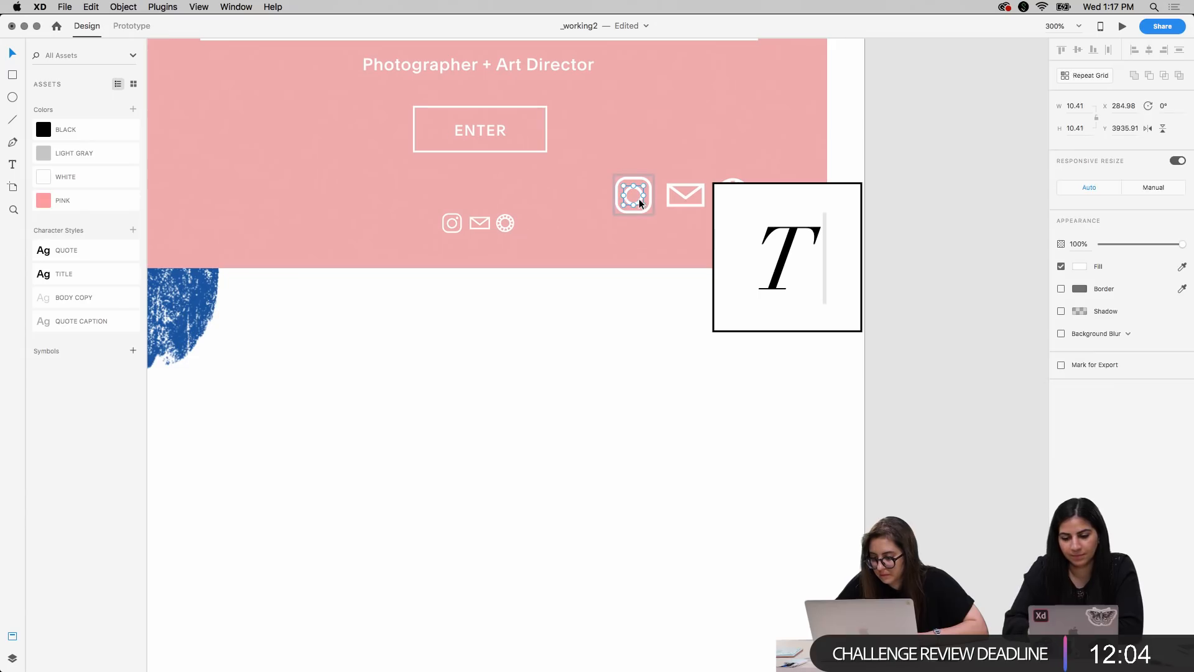
left_click(684, 205)
key("Delete")
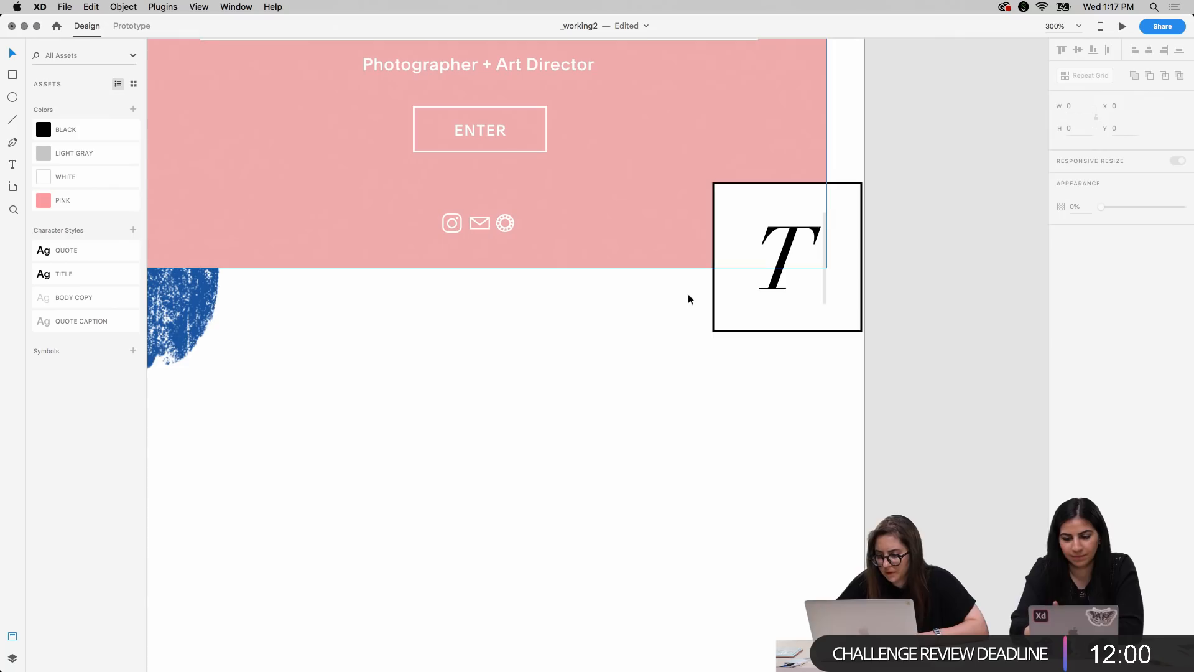
left_click_drag(914, 352, 766, 282)
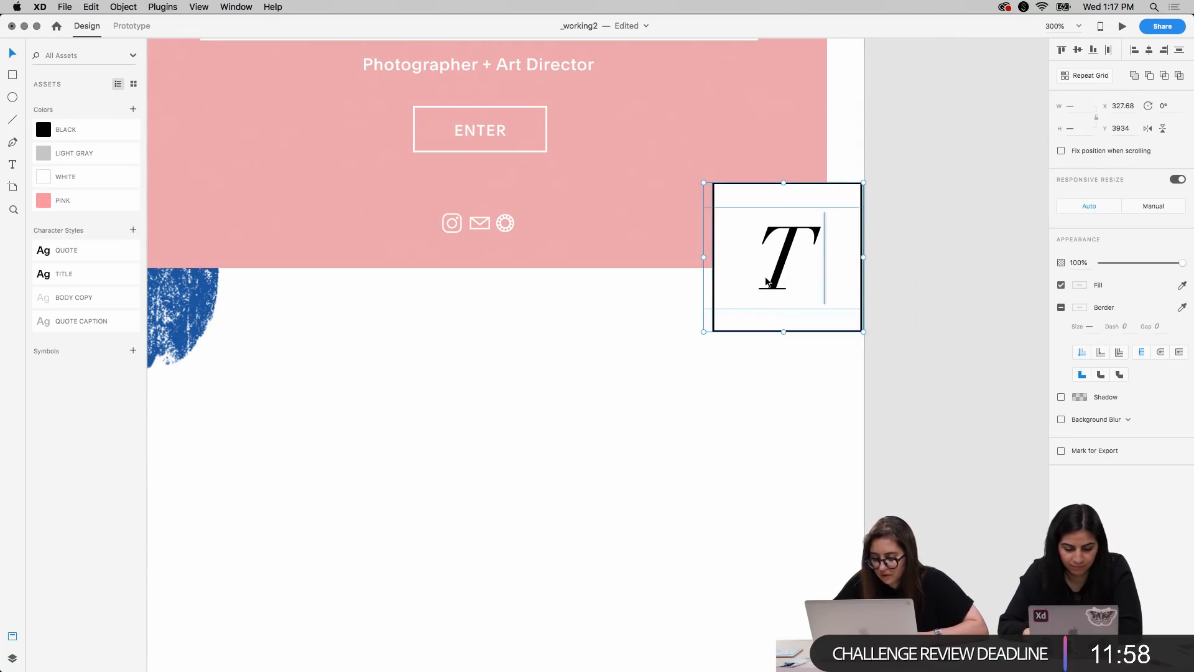
key("super+g")
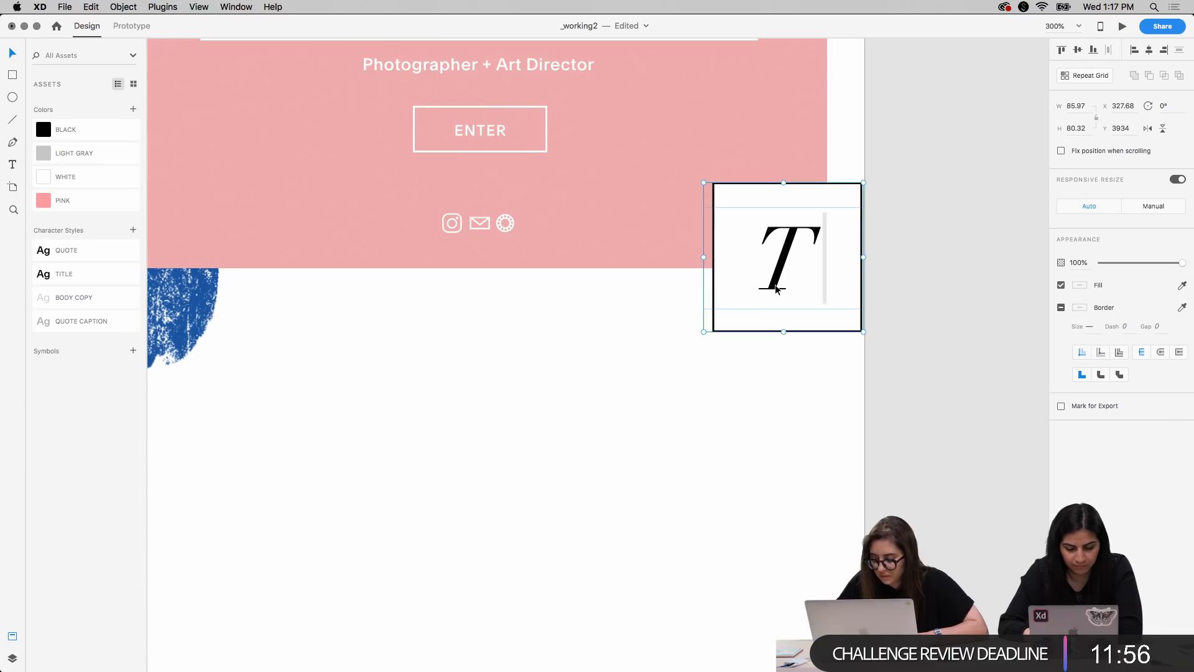
Compare the boxed T's placement on the mobile mockup with its placement in the desktop layout
key("super+minus")
key("super+minus")
key("super+minus")
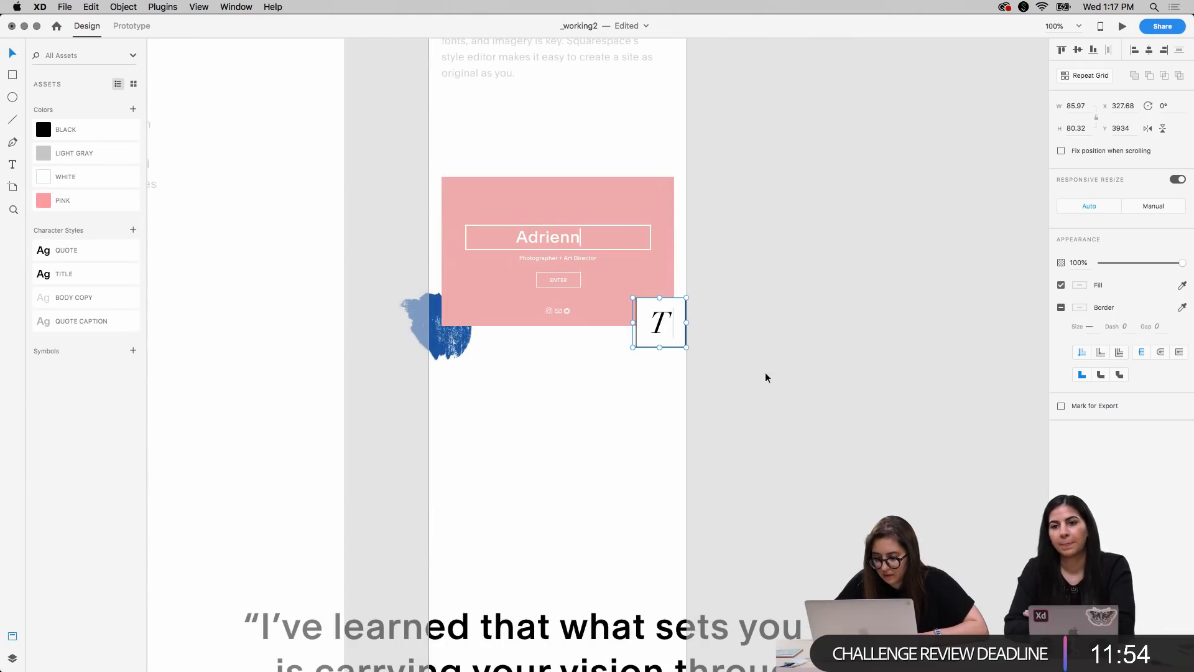
scroll(715, 420, "left", 15)
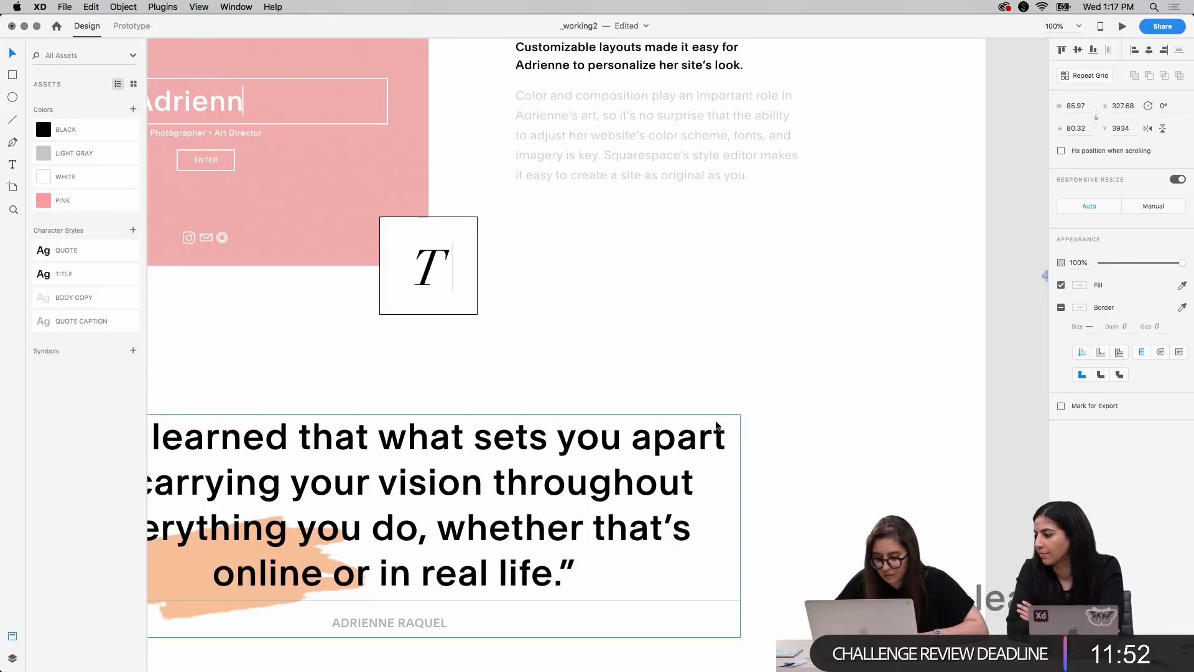
scroll(715, 421, "left", 8)
scroll(715, 422, "up", 4)
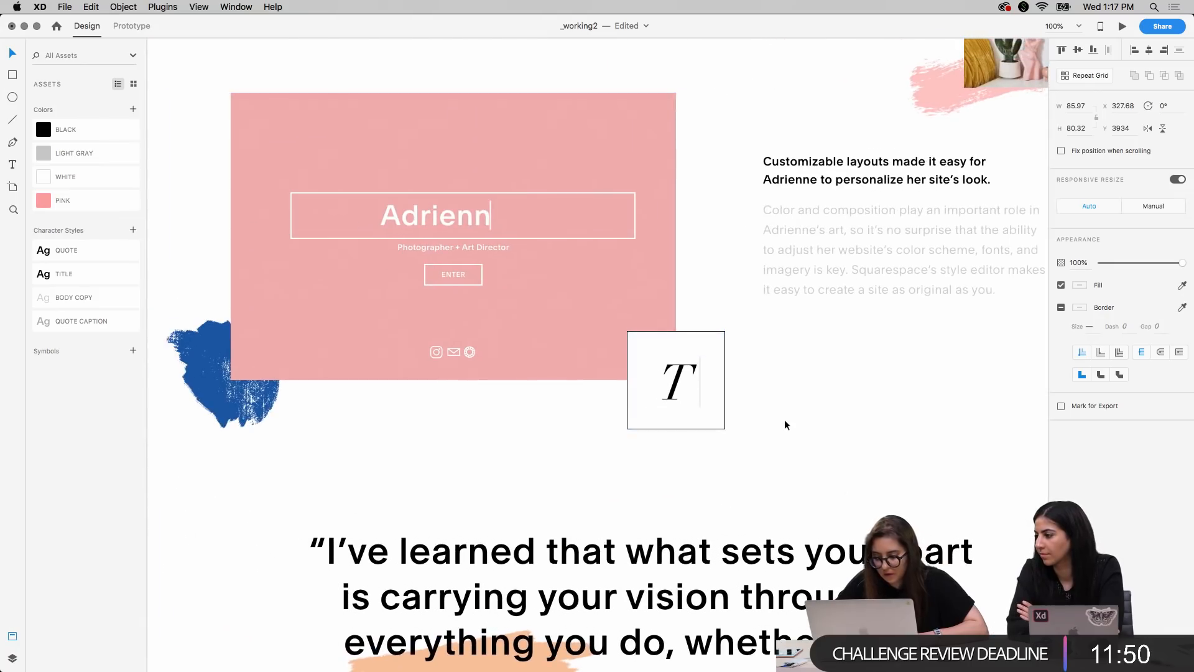
scroll(785, 424, "right", 15)
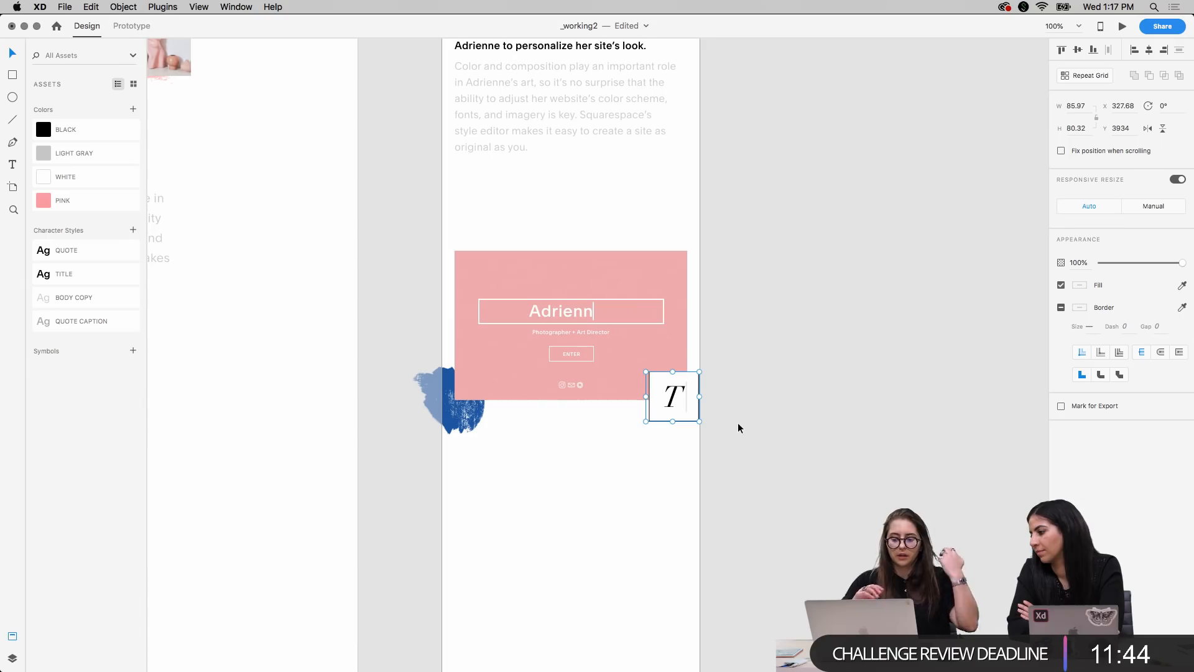
key("super+2")
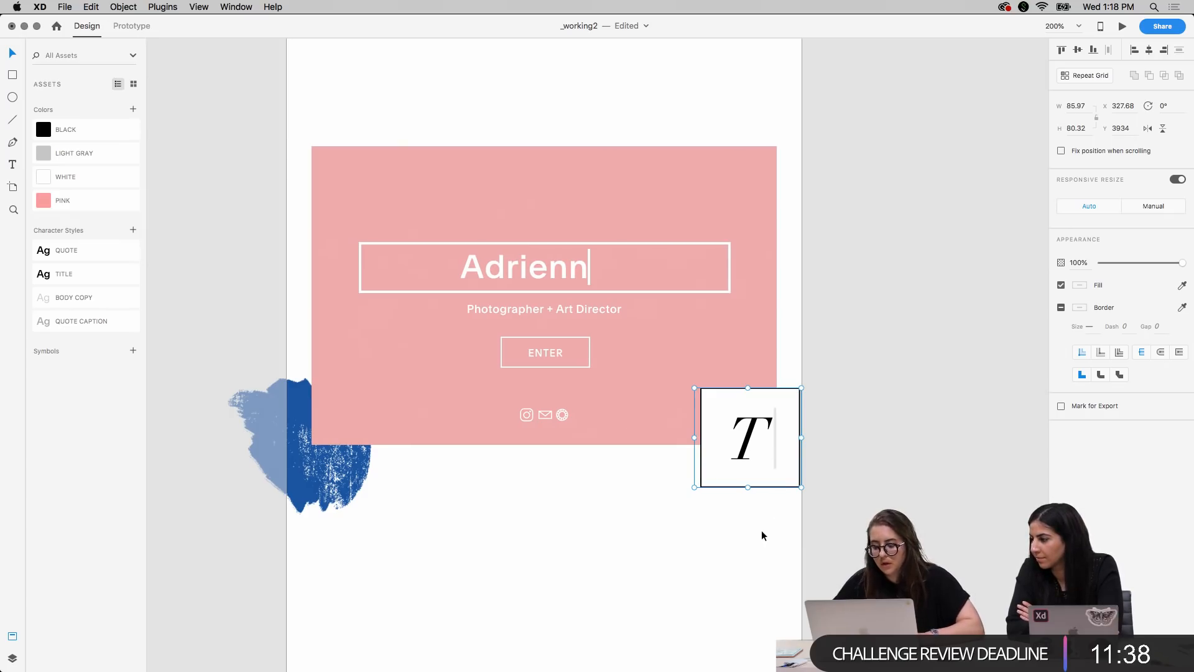
Show the layout columns and move the boxed T left to X 308.68, flush with the second column's right edge
key("Left")
key("Left")
key("Left")
key("super+shift+apostrophe")
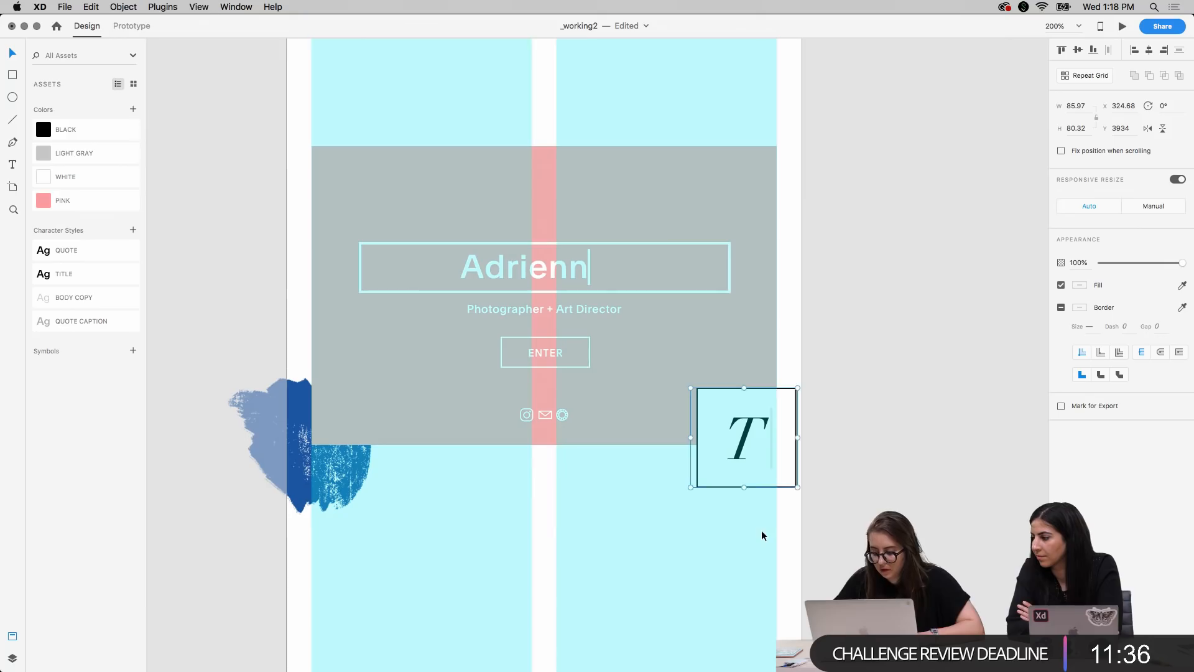
key("shift+Left")
key("shift+Left")
key("Right")
key("Right")
key("Right")
key("Right")
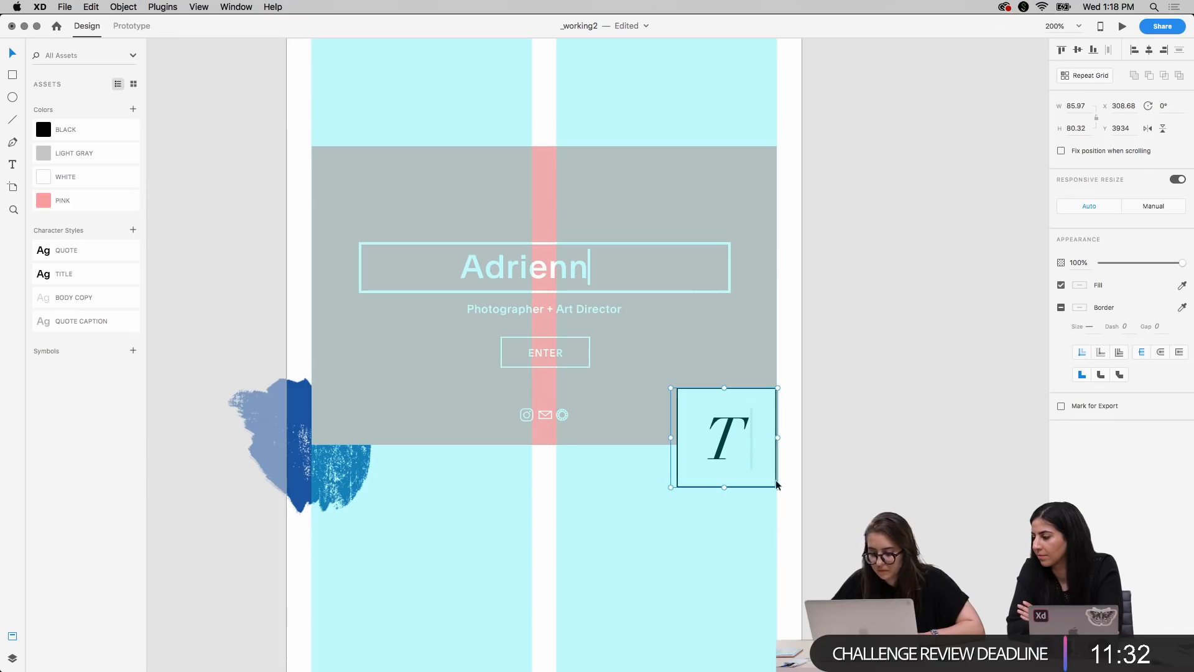
left_click(853, 495)
Scale the pink rectangle down from its upper-right corner to a top edge at Y 3764, keeping its lower-left corner fixed
left_click(747, 163)
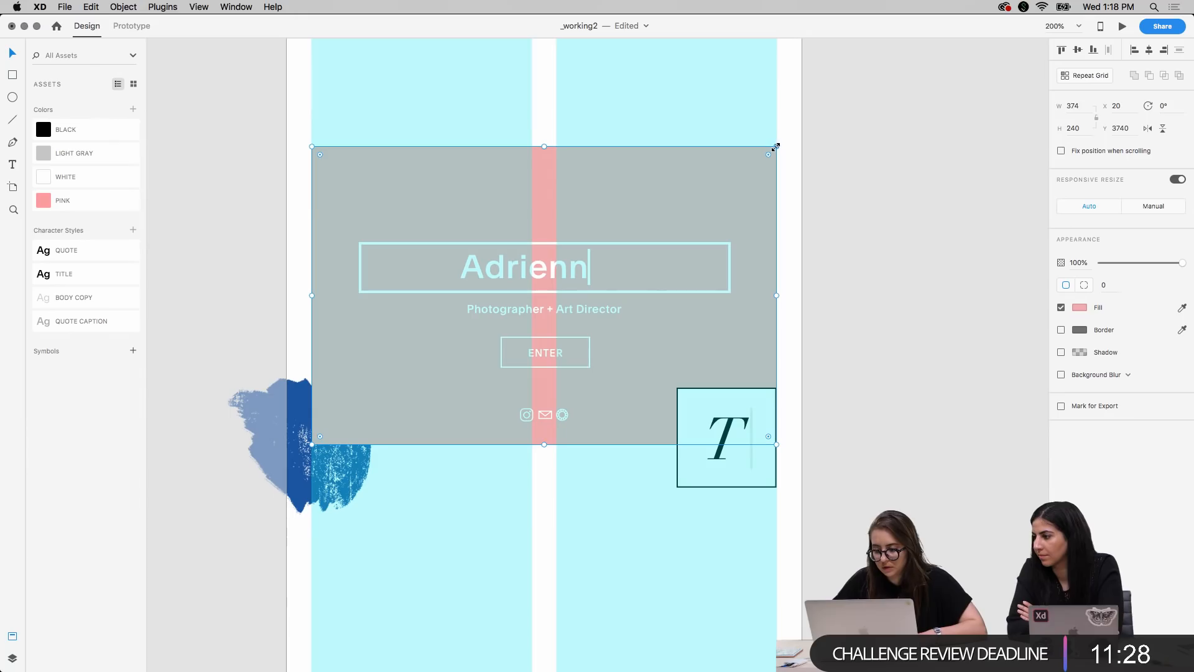
left_click_drag(775, 148, 731, 175)
key("super+z")
left_click(859, 329)
Select the name, its frame, the tagline, ENTER button and social icons and shift them left to X -67, centered in the pink rectangle
left_click(538, 270)
left_click(551, 242, "shift")
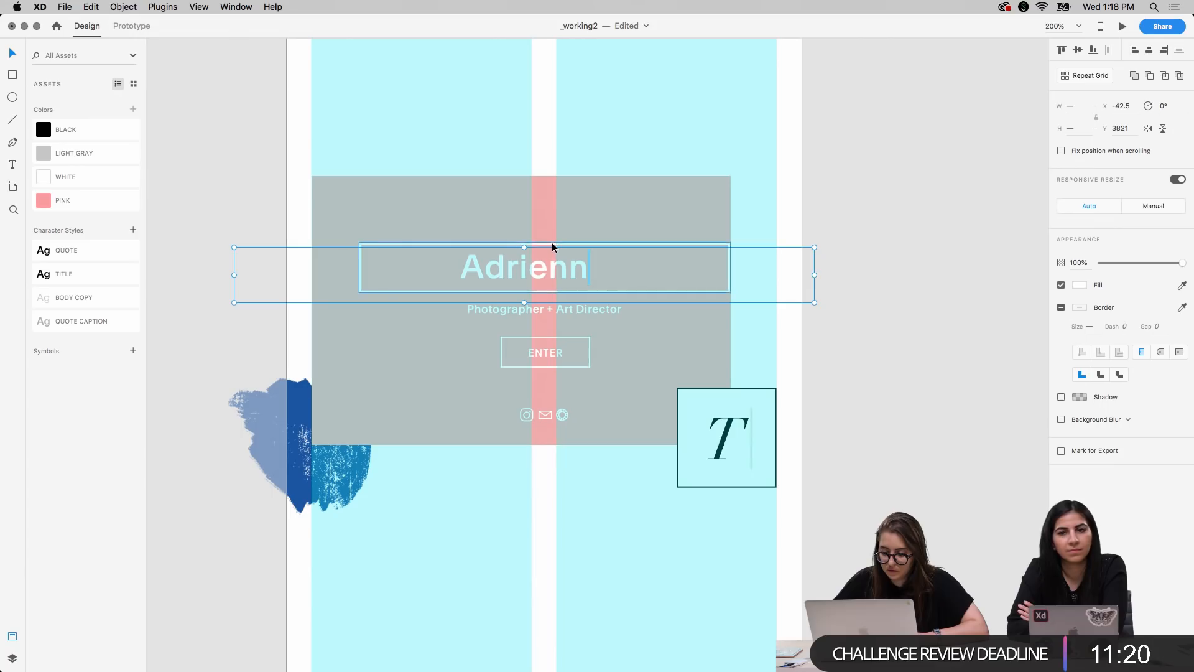
left_click(555, 311, "shift")
left_click(547, 354, "shift")
left_click(565, 337, "shift")
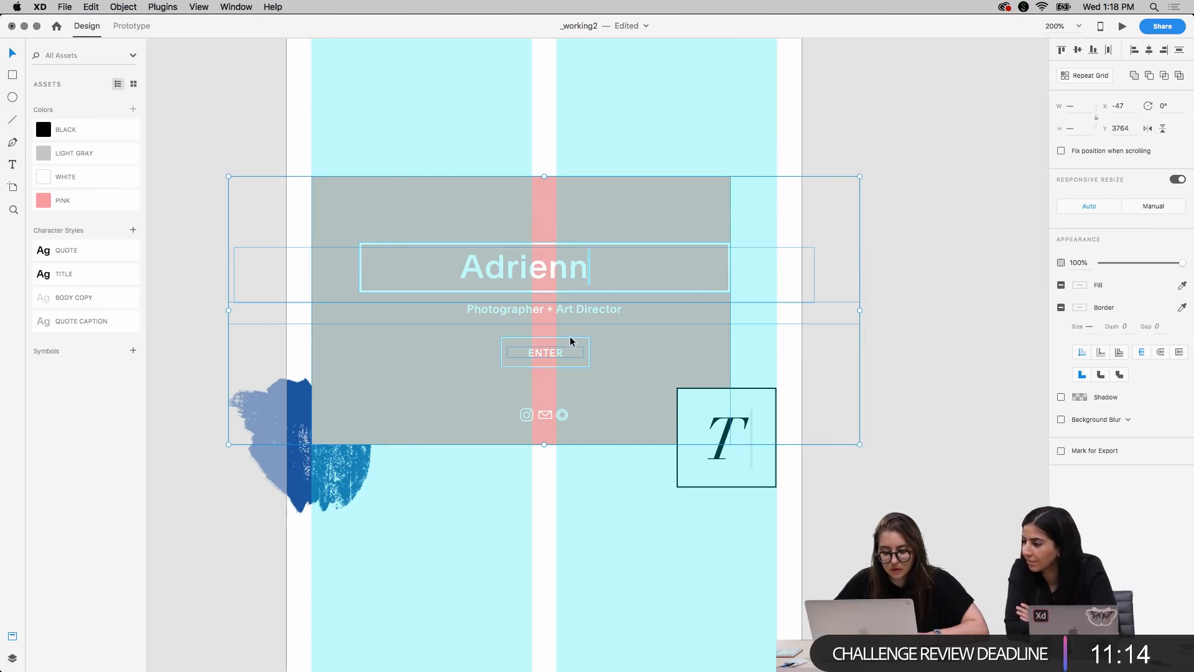
left_click(673, 374, "shift")
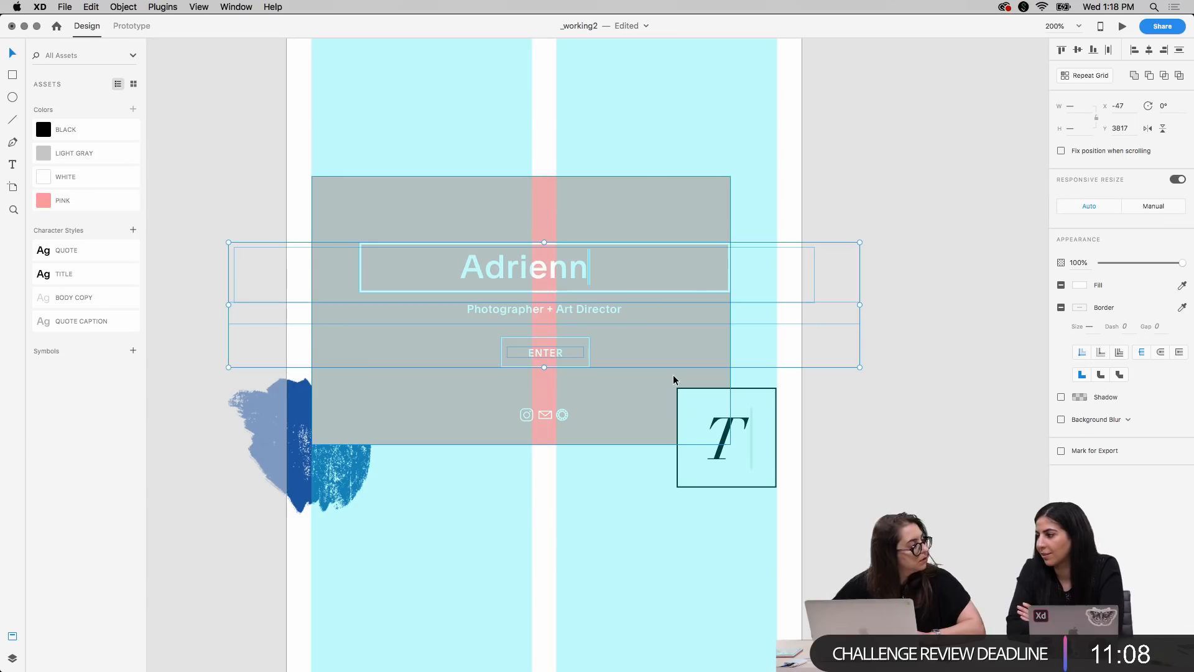
left_click(532, 417, "shift")
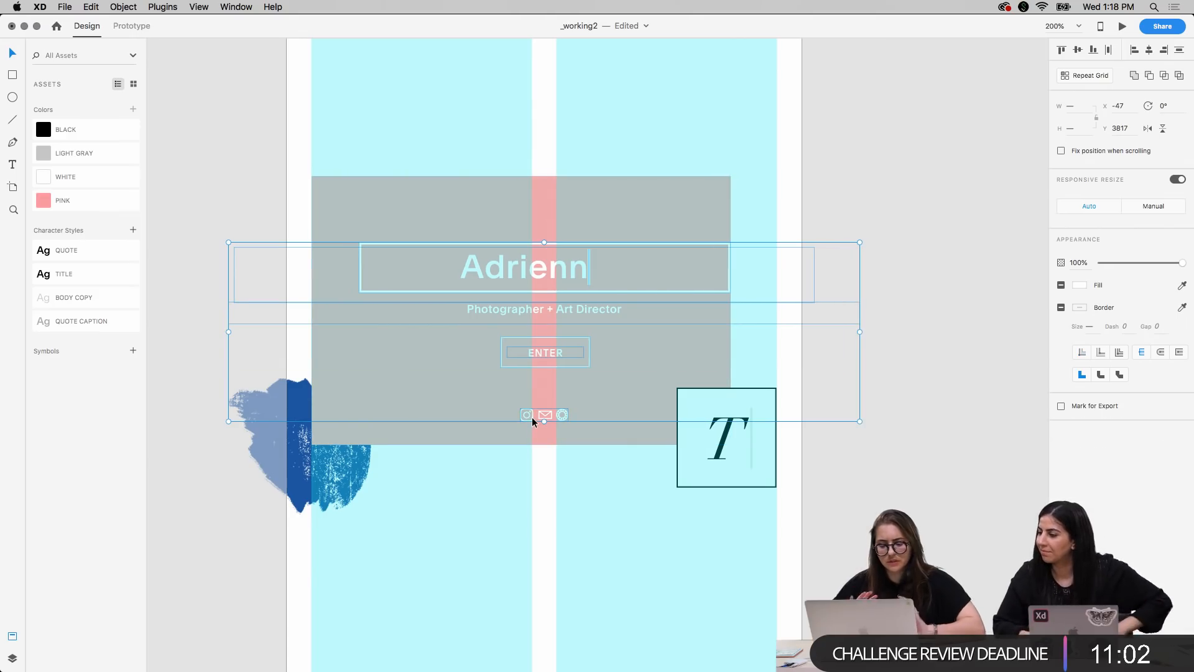
key("shift+Left")
key("shift+Left")
key("Left")
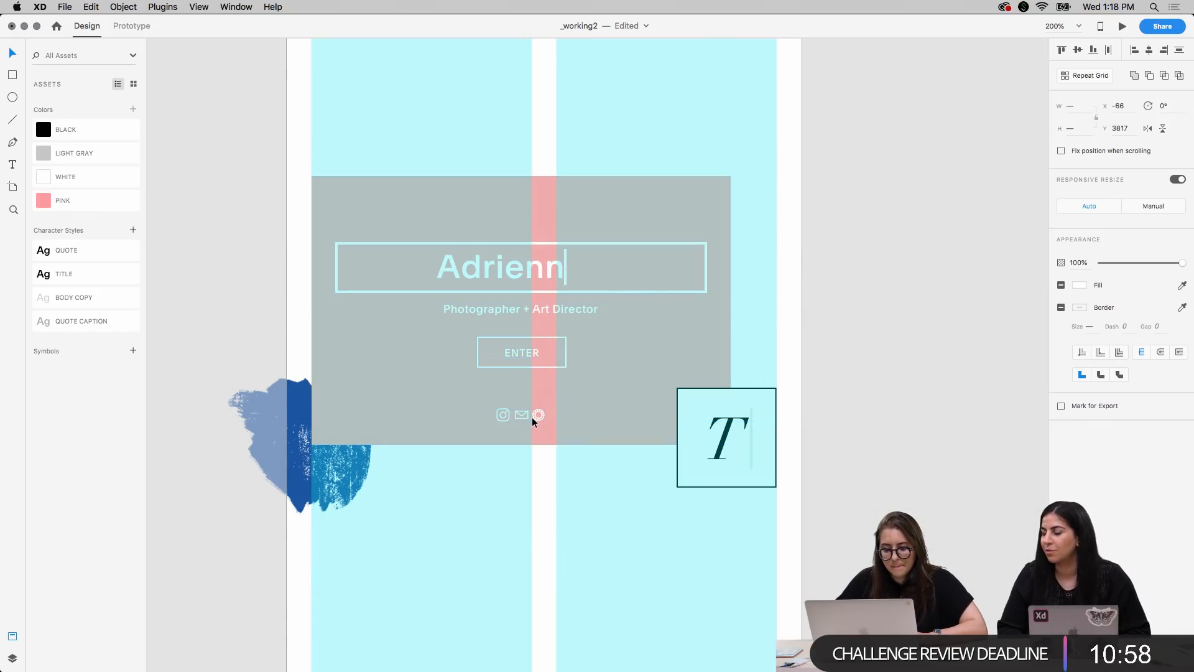
key("Right")
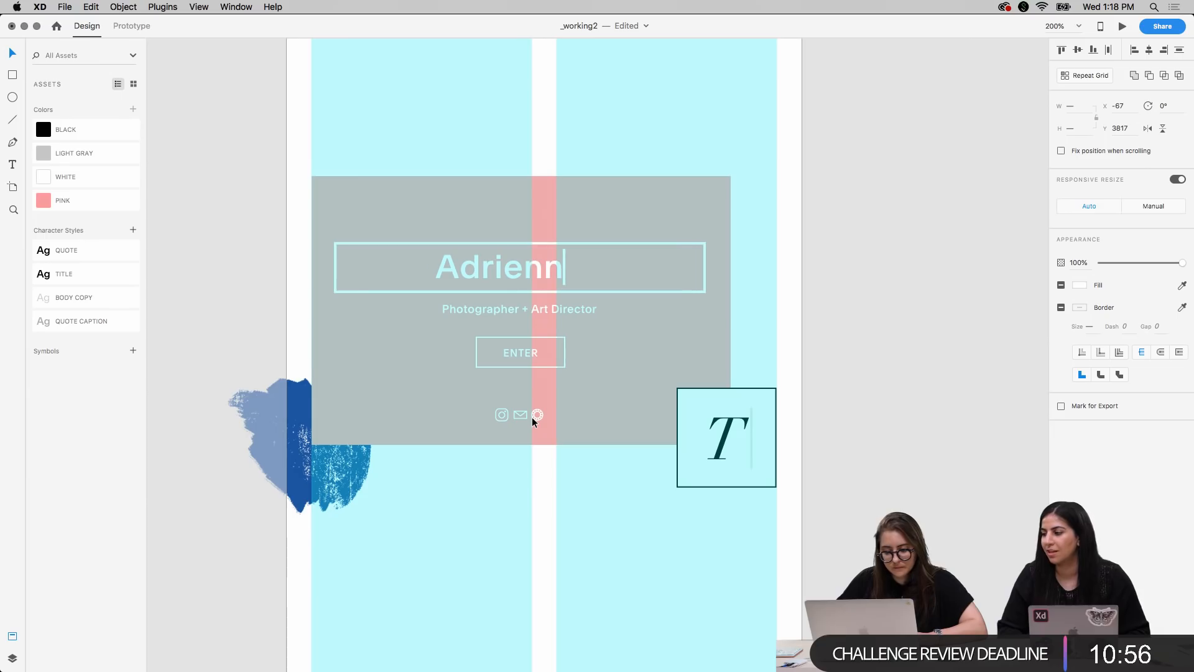
key("Right")
key("Left")
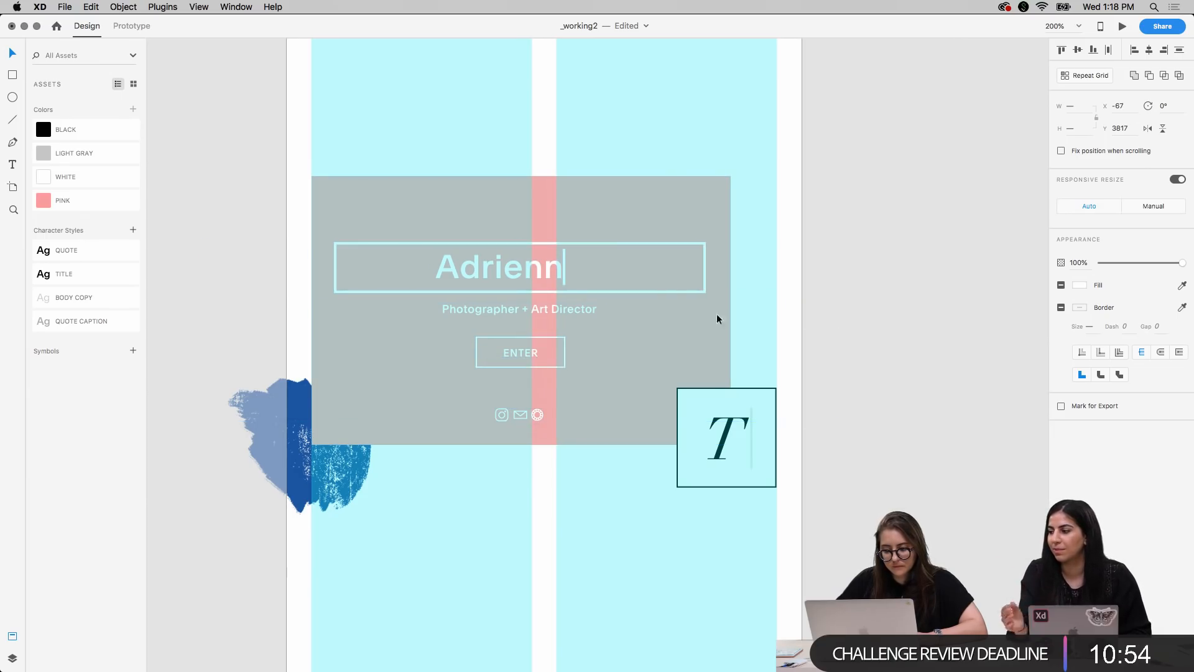
left_click(914, 215)
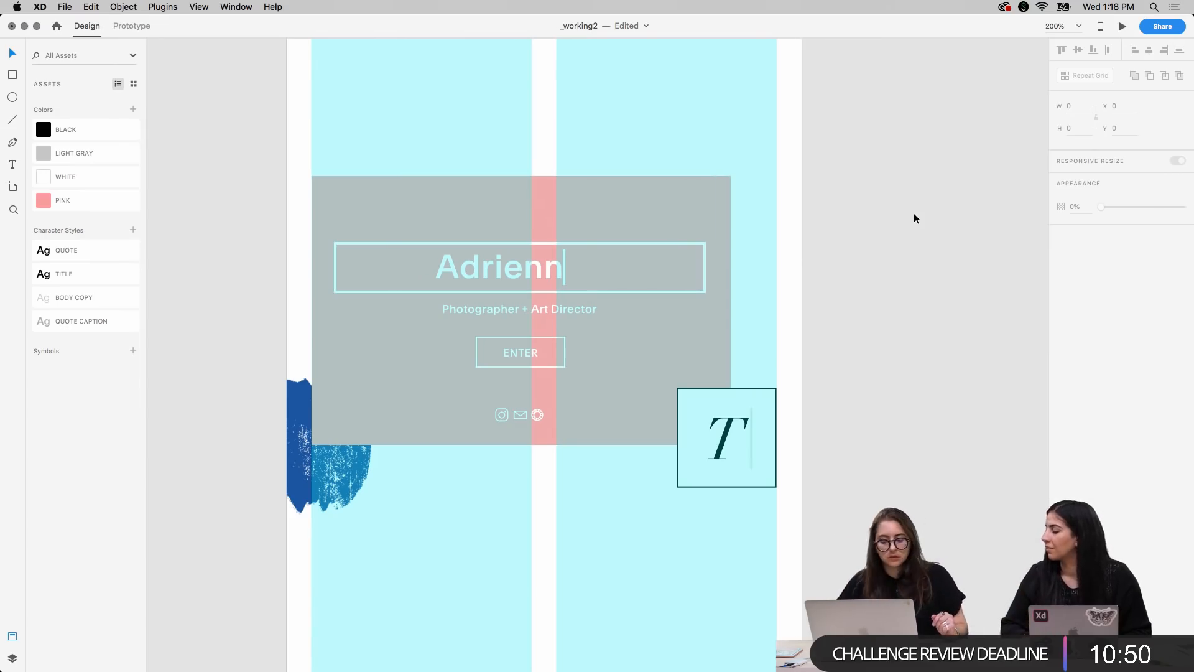
Shrink the ENTER button's outline around its center to about 62 wide and set its label's font size to 7
left_click(566, 364)
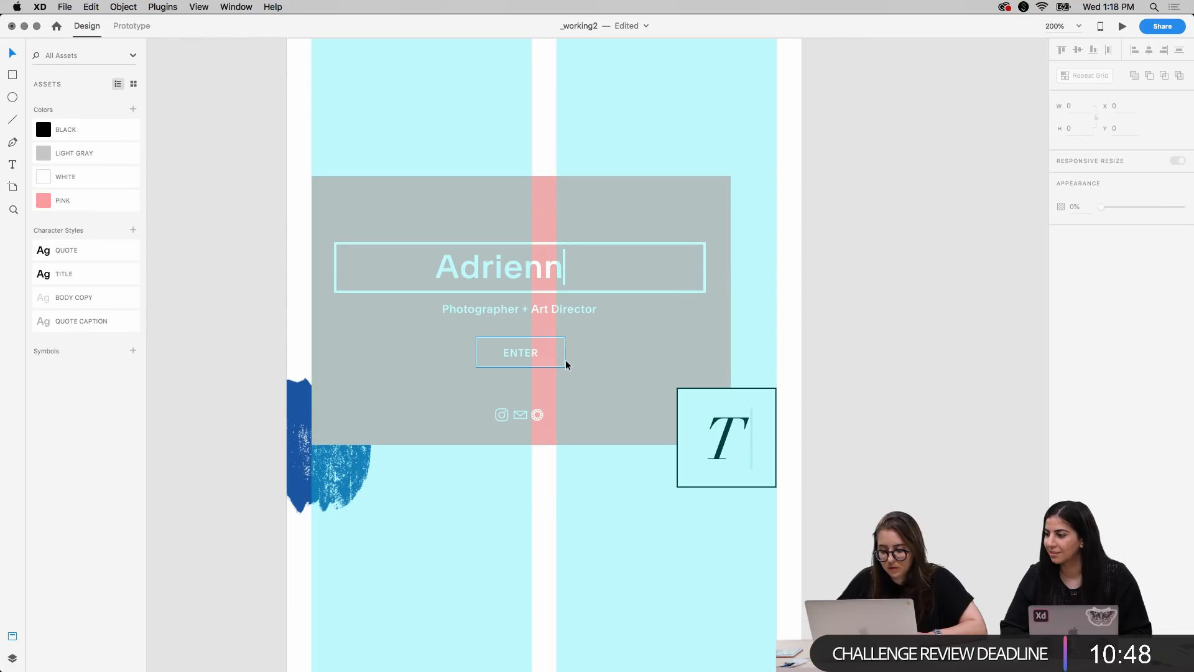
left_click_drag(565, 338, 561, 340)
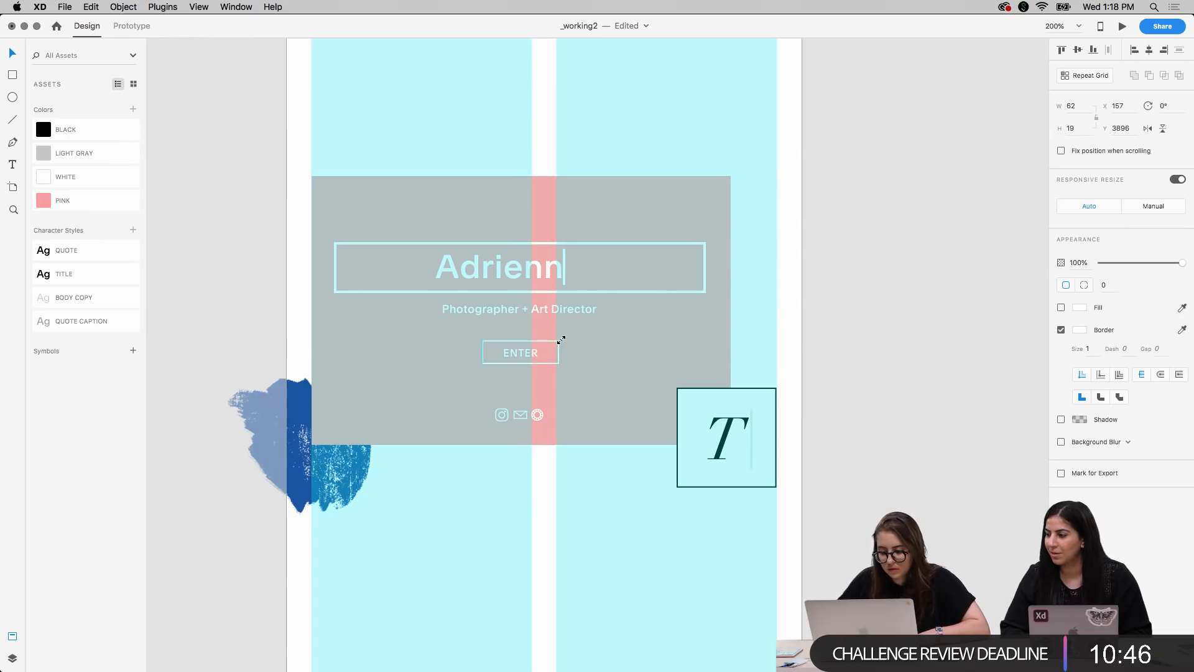
left_click(524, 352)
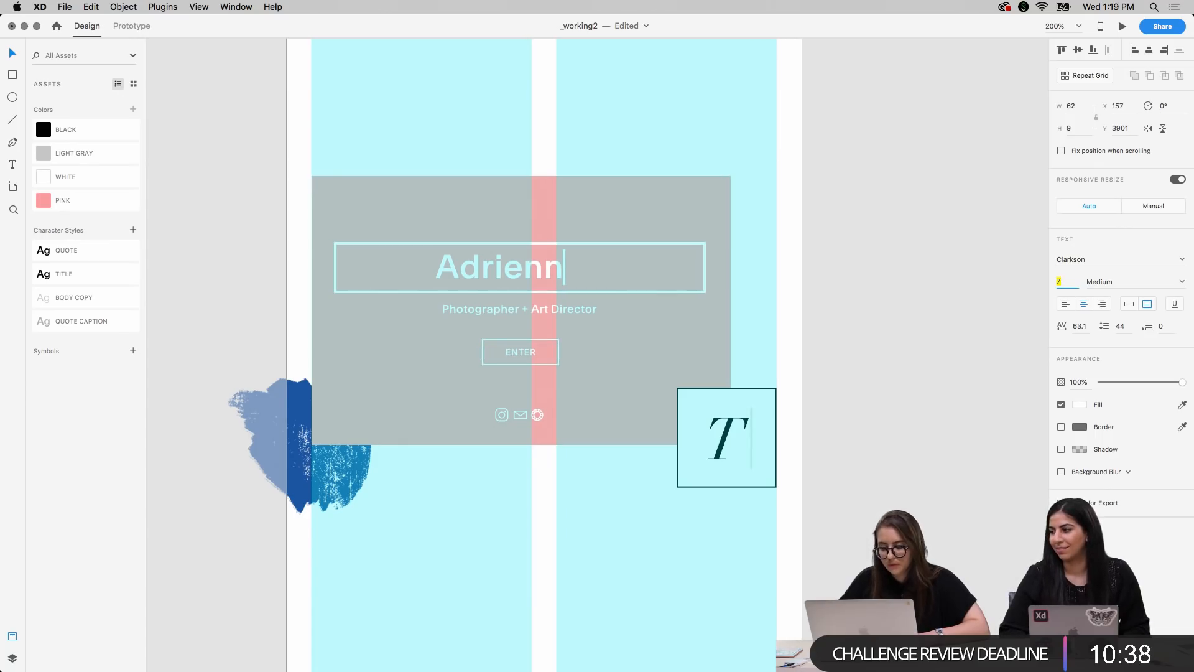
left_click(954, 315)
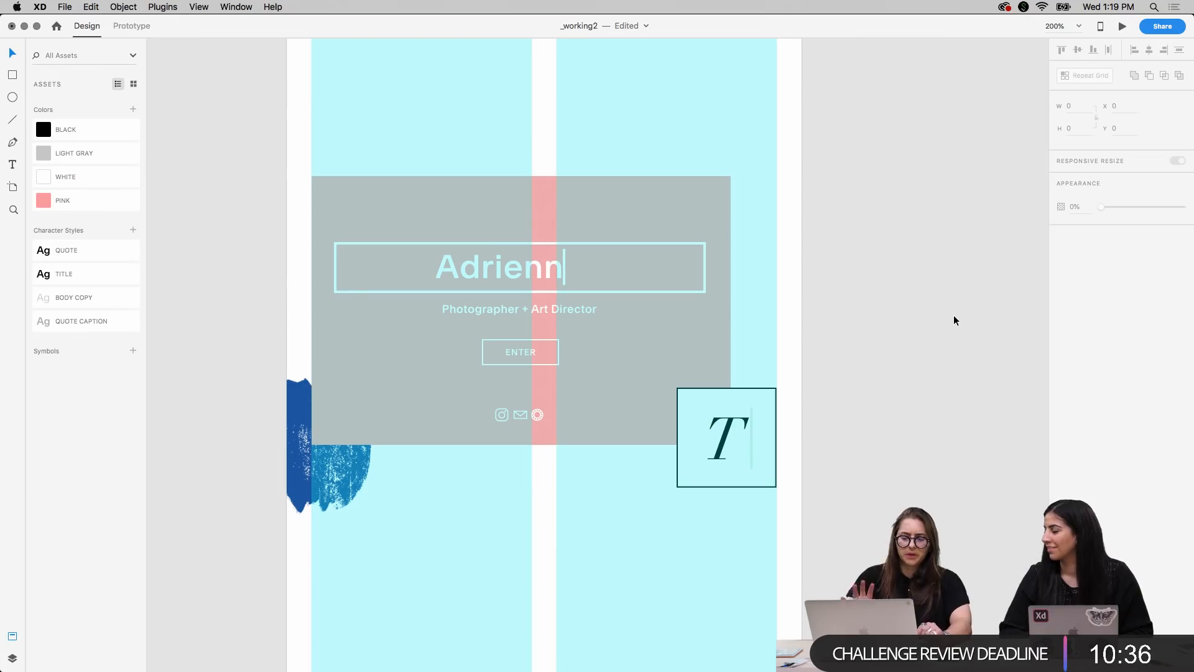
key("super+1")
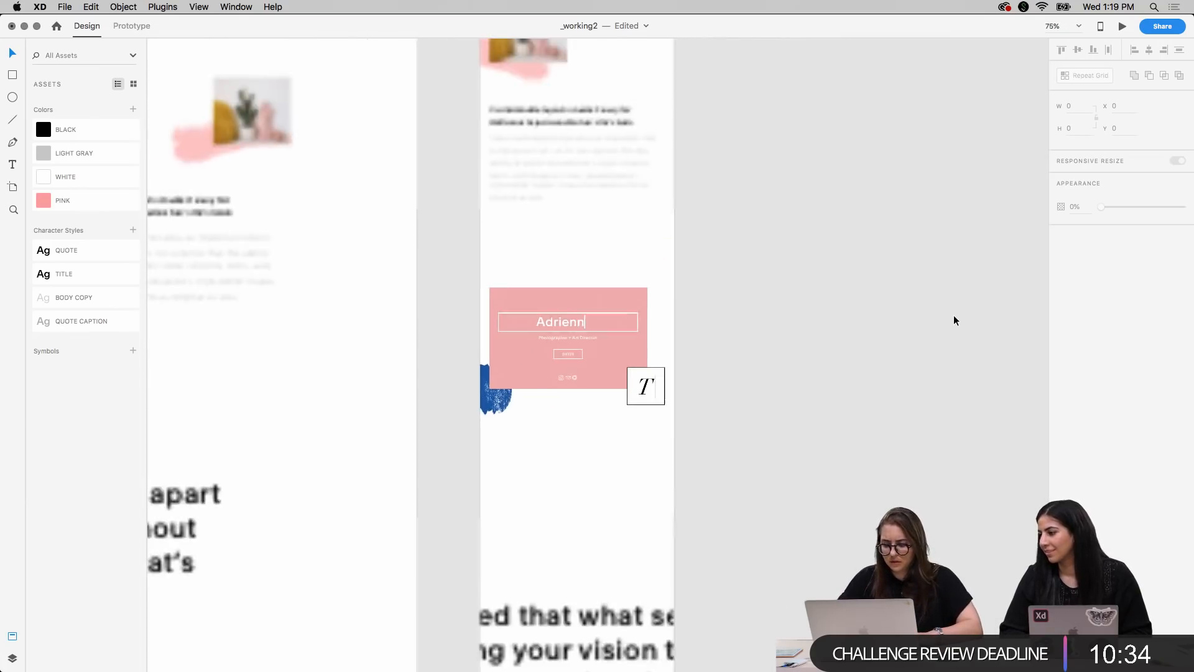
Paste a copy of the desktop mockup group onto the empty pasteboard to try scaling it up, and delete the copy
scroll(578, 297, "left", 18)
scroll(579, 297, "up", 1)
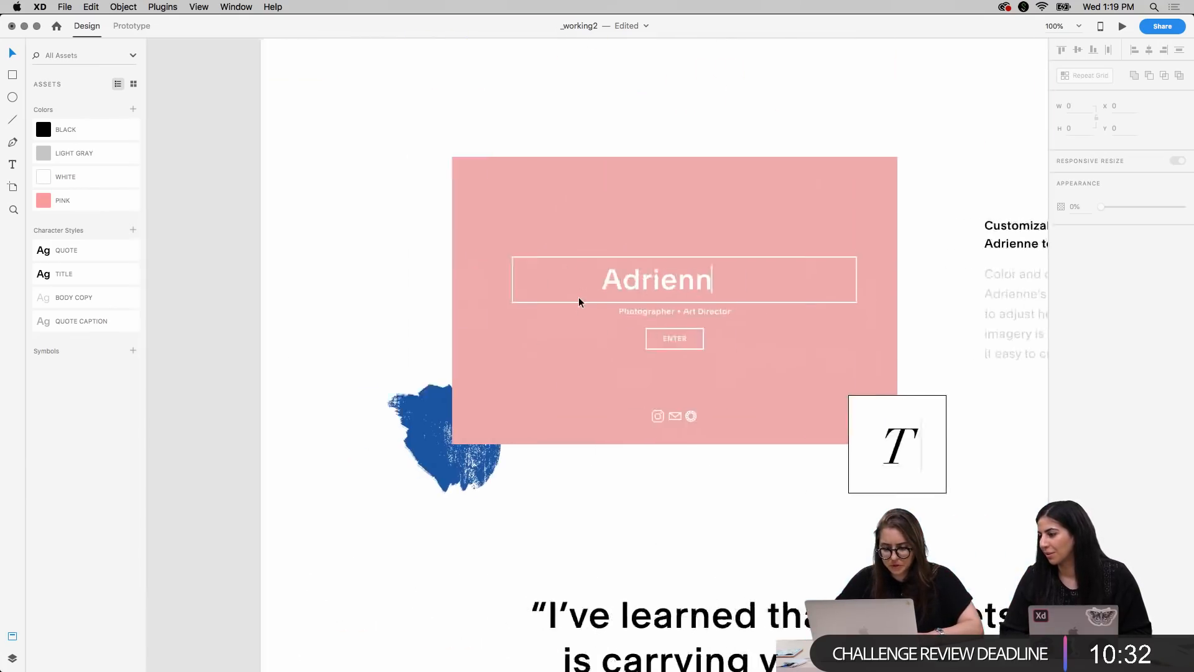
left_click(625, 306)
key("super+minus")
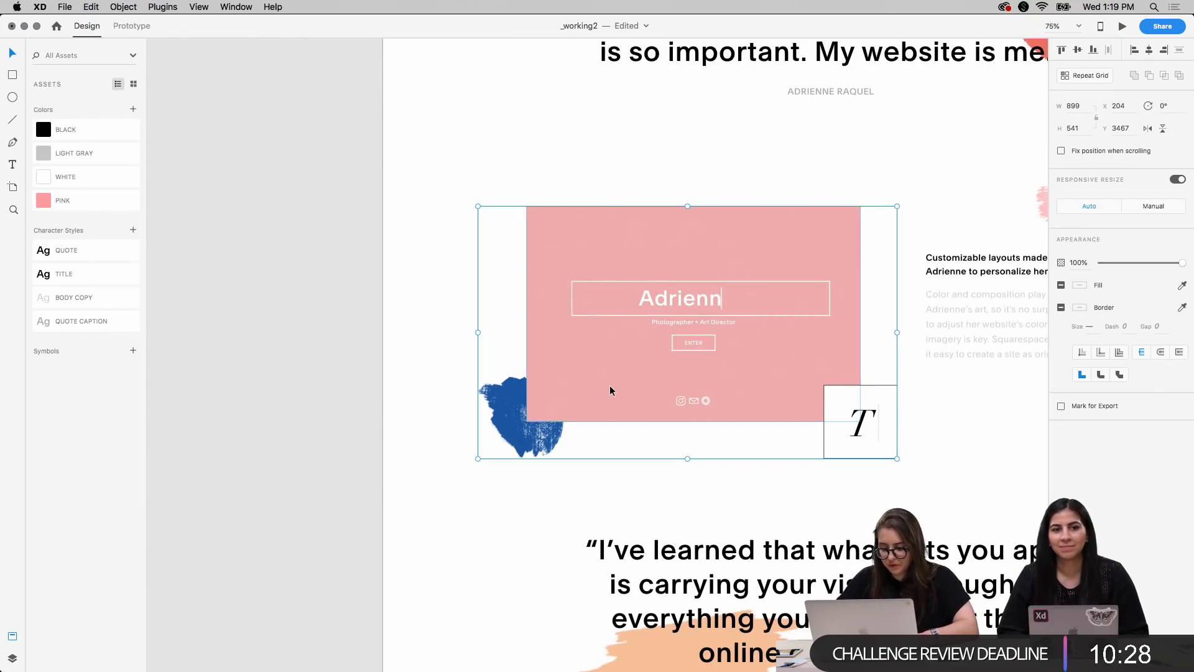
scroll(489, 376, "left", 15)
key("super+v")
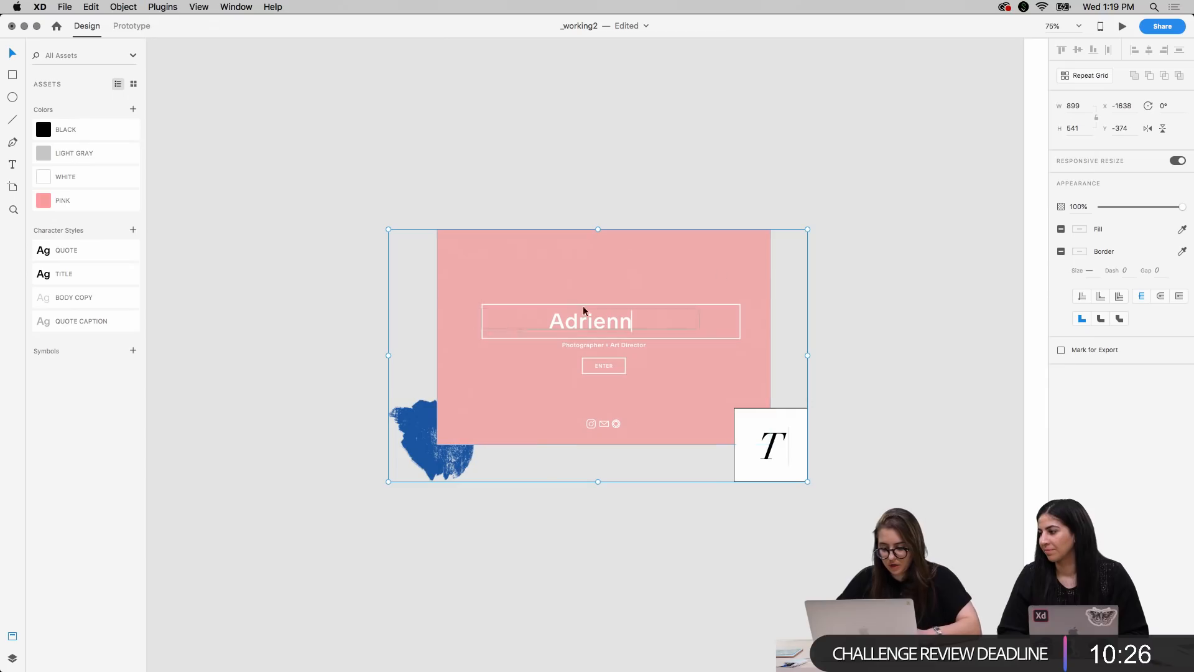
left_click_drag(806, 229, 850, 189)
left_click_drag(315, 165, 761, 454)
key("Delete")
Select the mobile artboard's pink mockup with its contents, blue brush stroke and boxed T and move it up to Y 3614, X -66
scroll(902, 535, "right", 14)
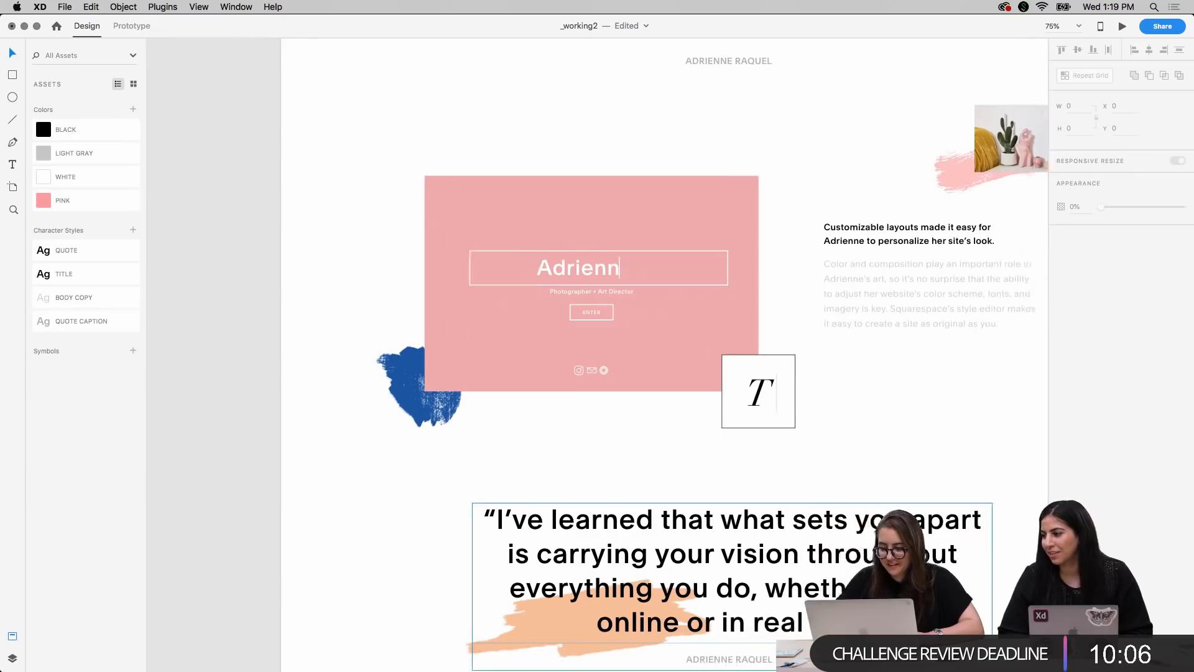
scroll(963, 492, "down", 6)
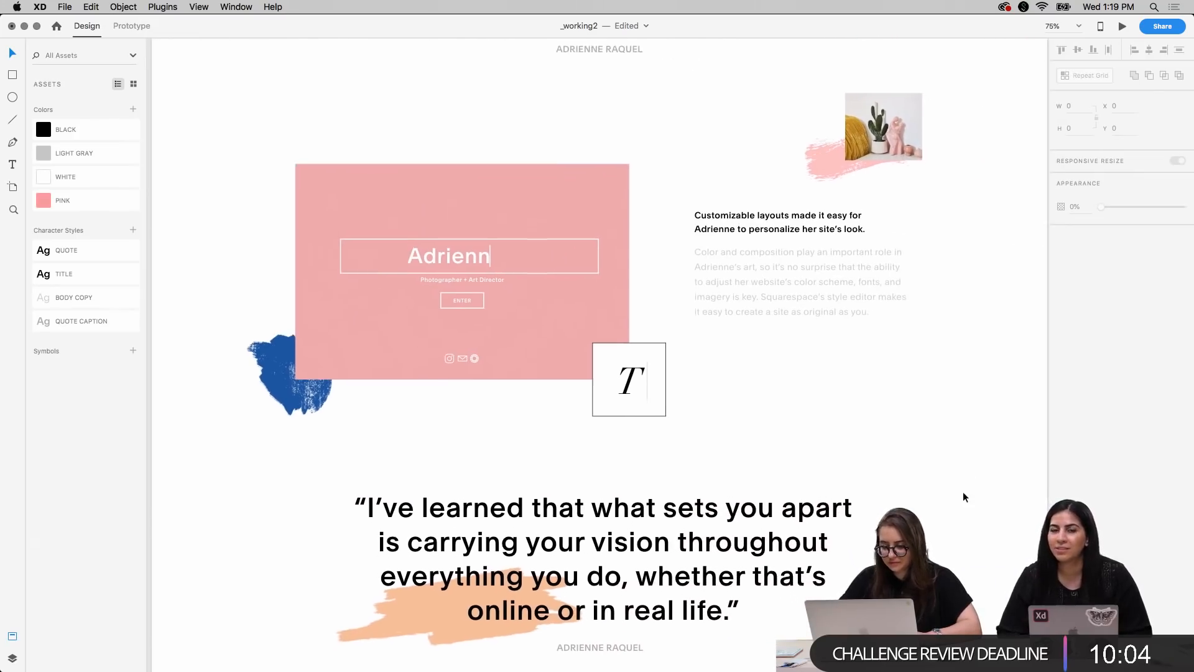
scroll(963, 493, "up", 4)
scroll(963, 493, "right", 15)
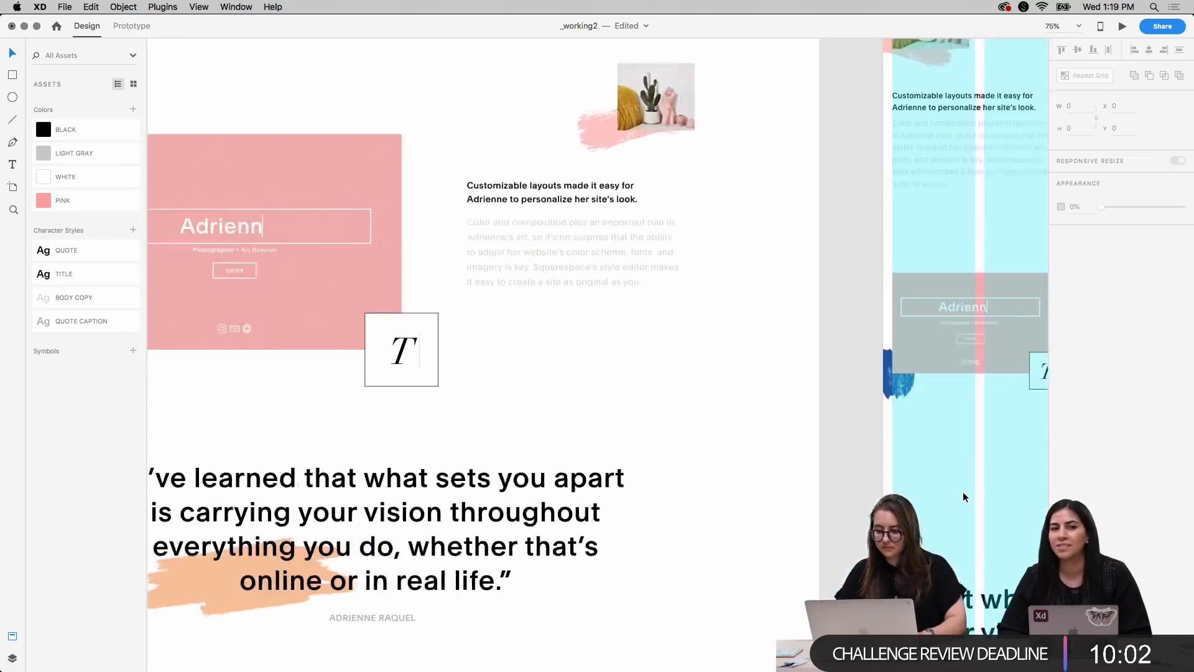
scroll(963, 497, "right", 1)
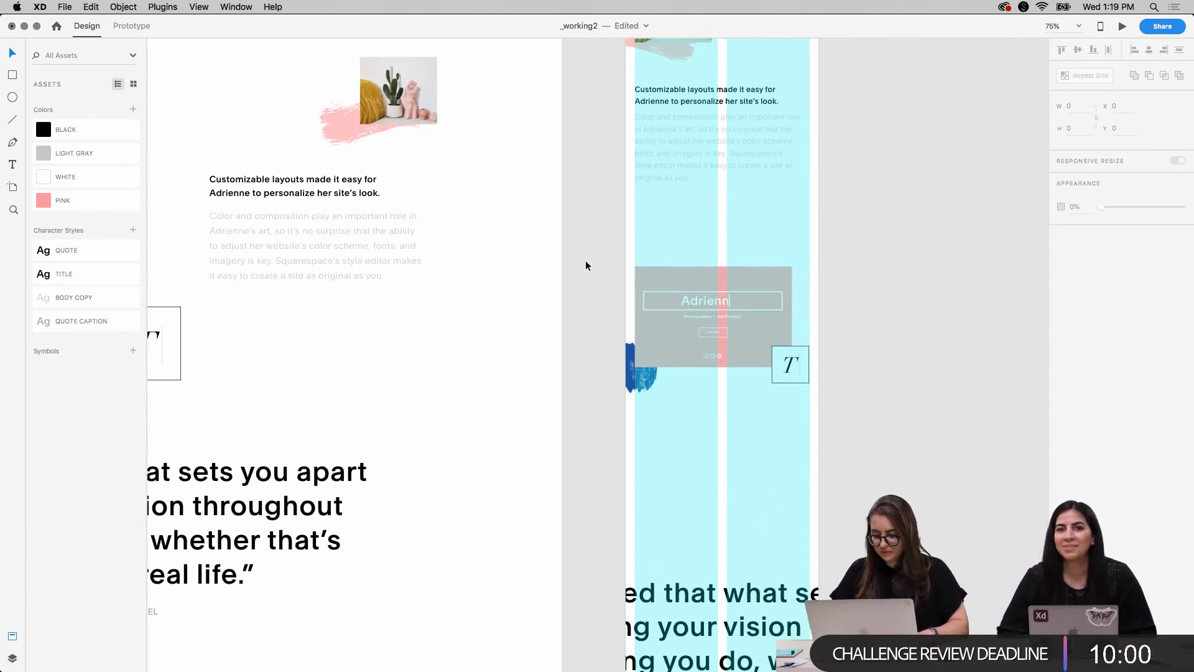
left_click_drag(584, 259, 822, 398)
key("shift+Up")
key("shift+Up")
key("shift+Up")
key("shift+Up")
key("shift+Up")
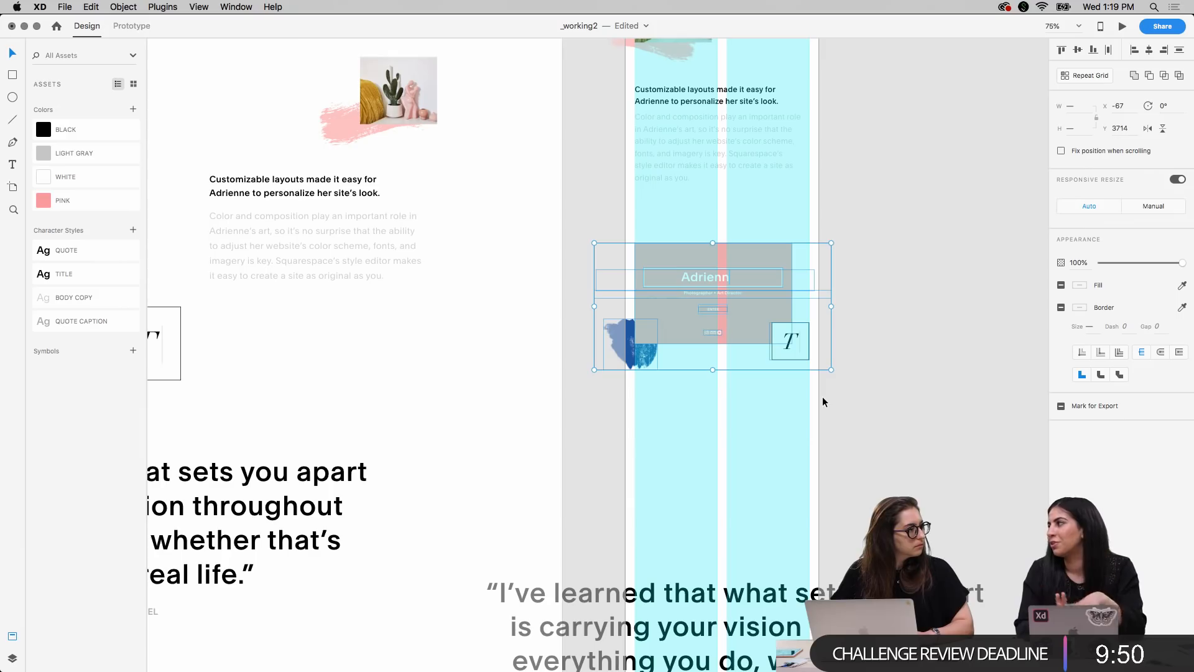
key("shift+Up")
key("shift+Up")
key("shift+Up")
key("shift+Up")
key("shift+Up")
key("shift+Up")
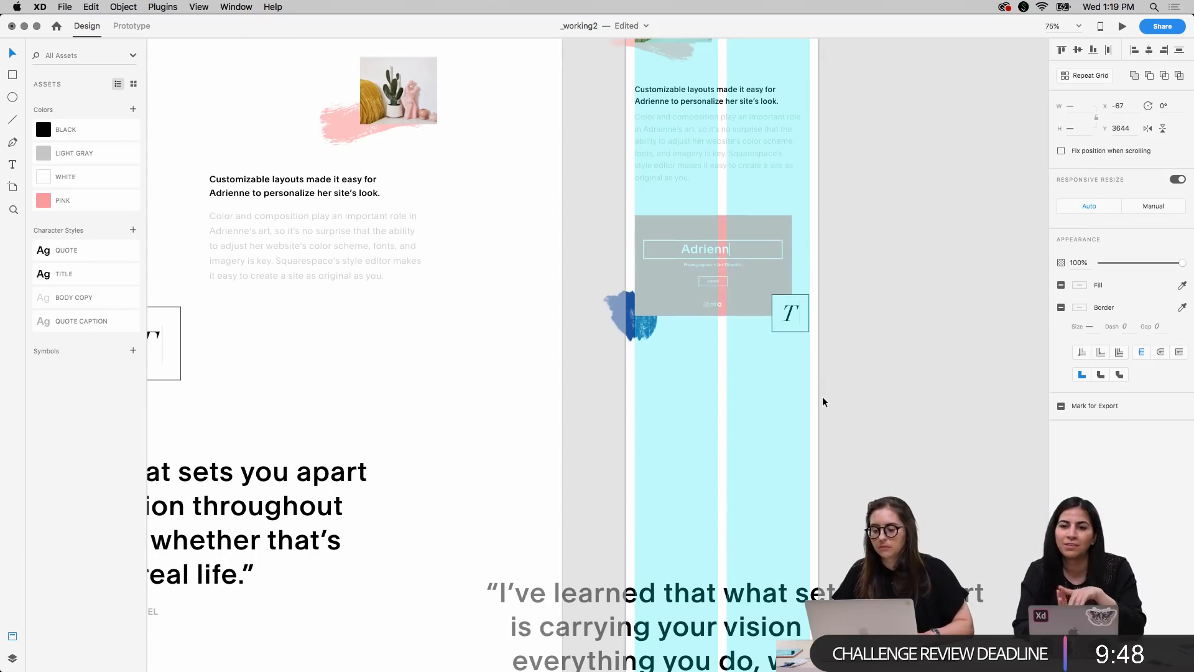
key("shift+Up")
key("shift+Up")
key("shift+Up")
key("shift+Up")
key("Right")
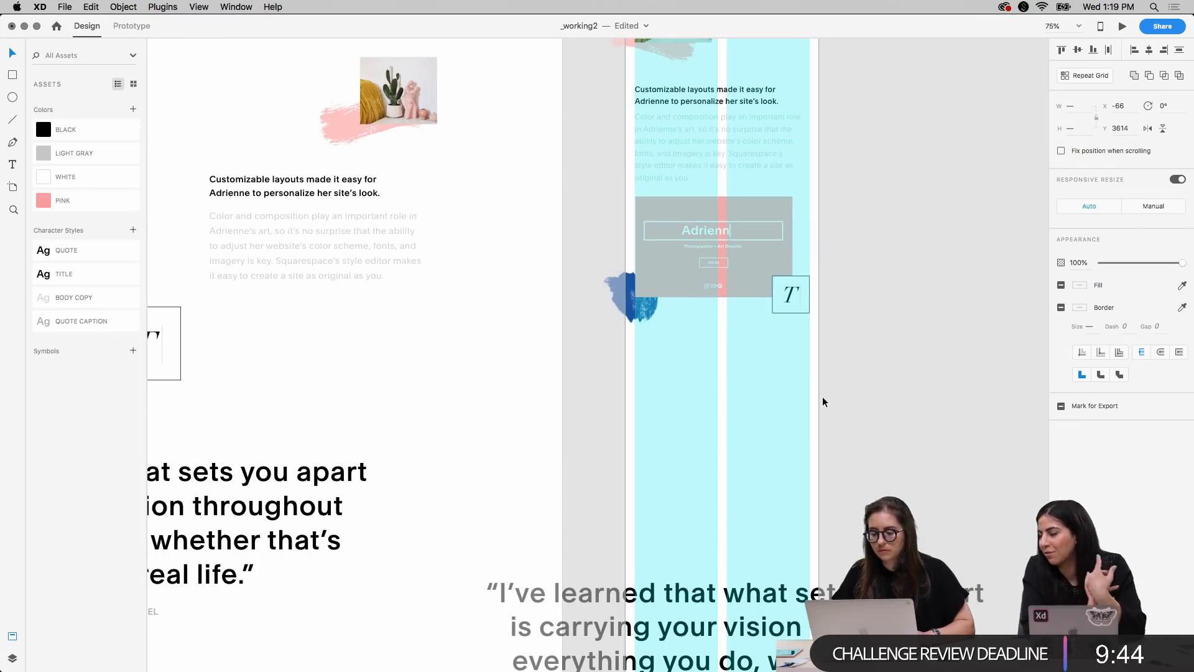
left_click(937, 334)
Hide the layout columns to check how the mockup sits beneath the body paragraph
scroll(937, 334, "up", 3)
right_click(937, 334)
left_click(714, 561)
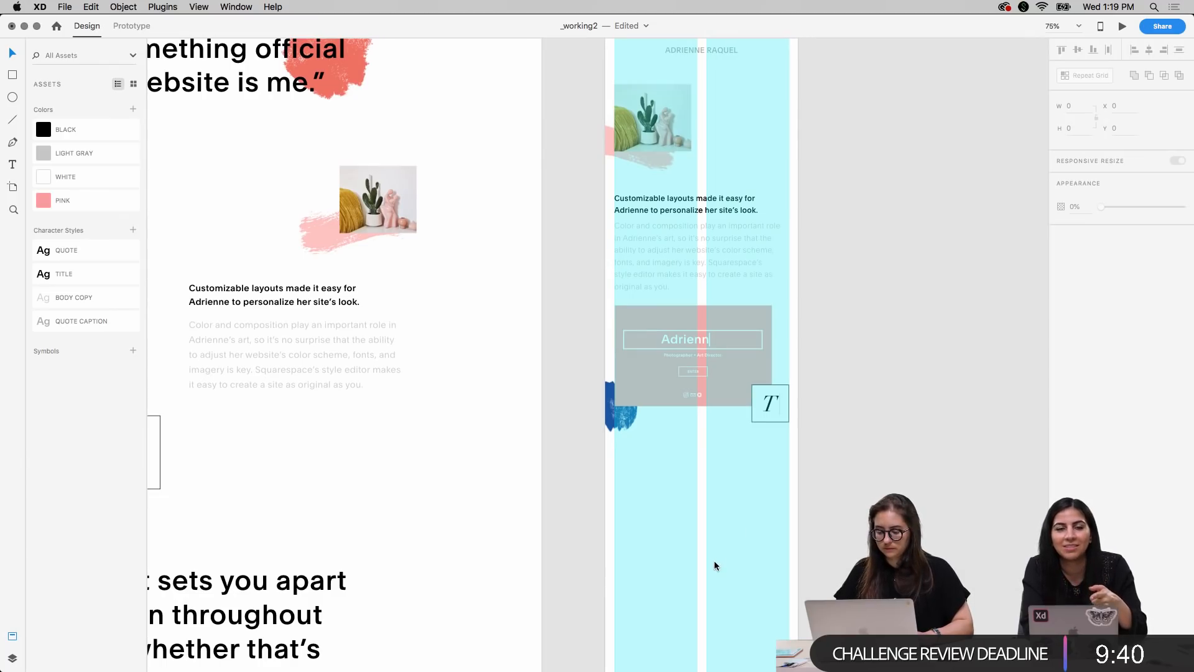
key("super+shift+apostrophe")
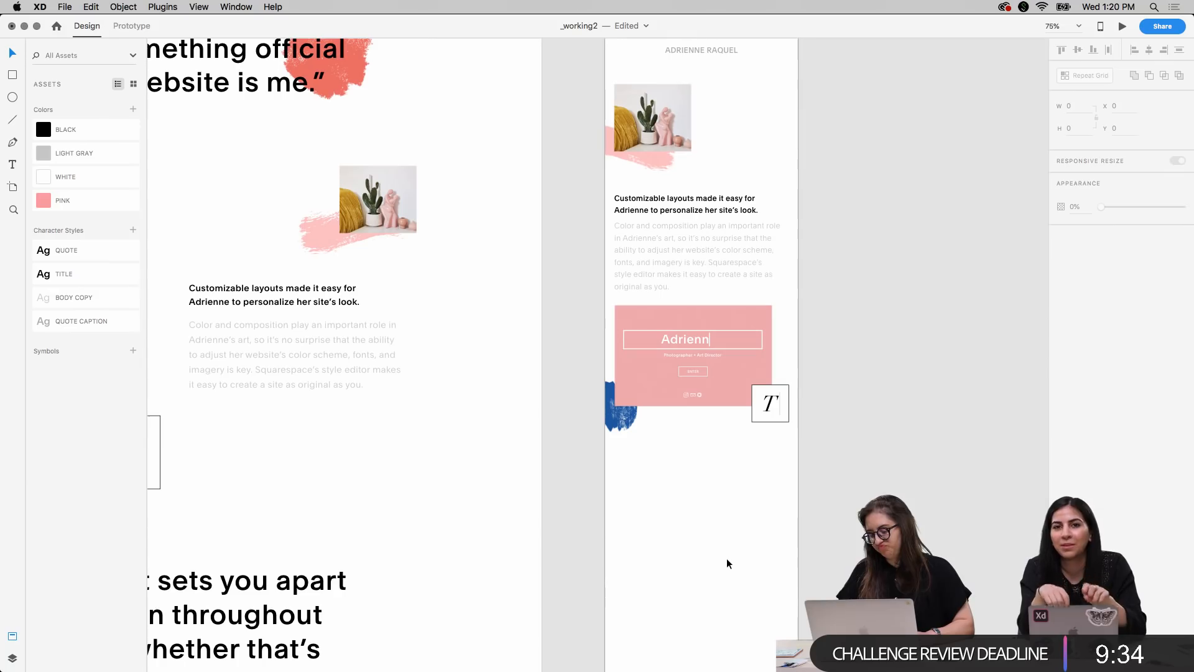
Show the layout columns and scale the pink rectangle up to 354 by 227, keeping its lower-left corner fixed
key("super+equal")
key("super+equal")
key("super+equal")
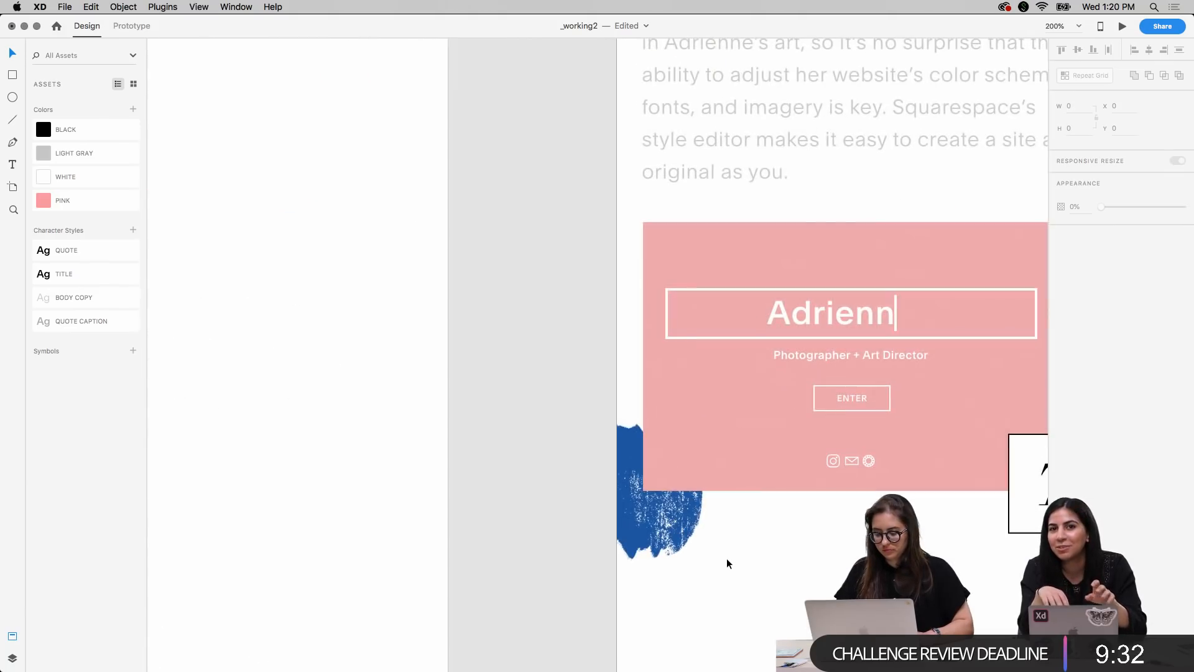
left_click(696, 469)
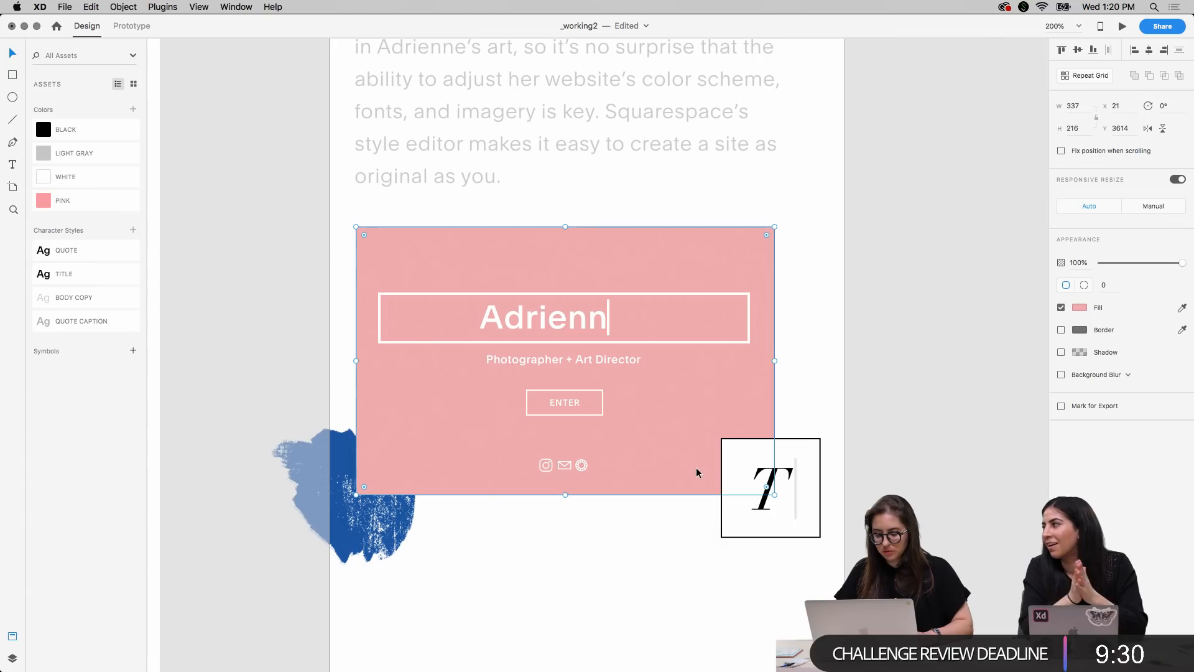
key("super+shift+apostrophe")
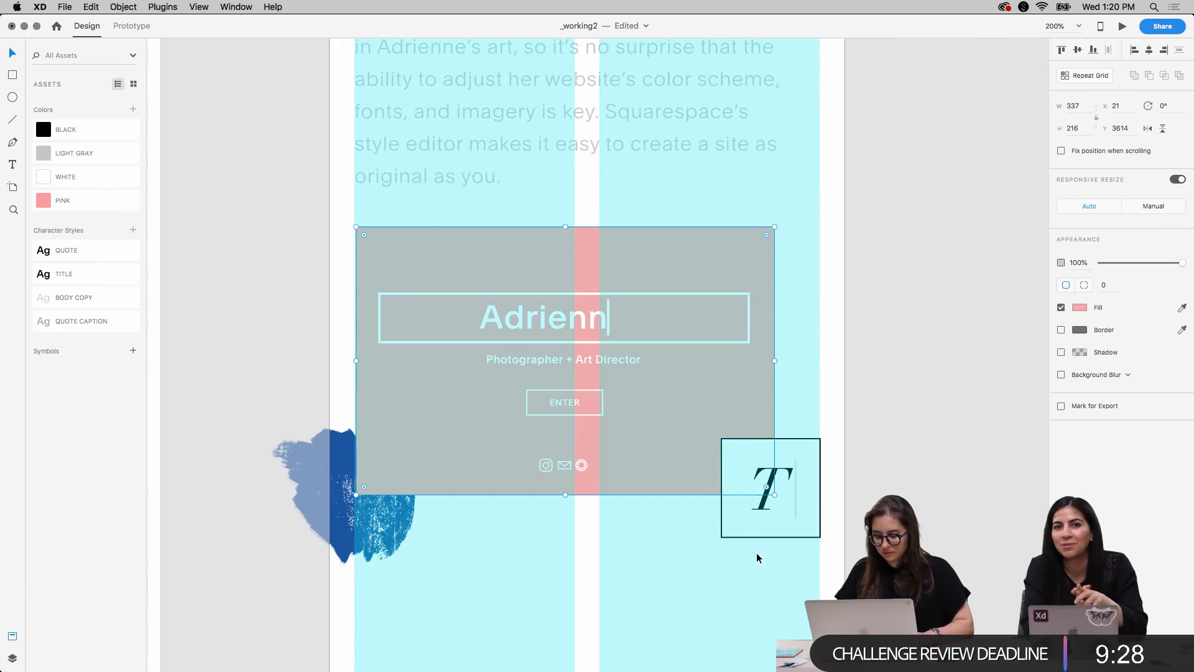
left_click(776, 237)
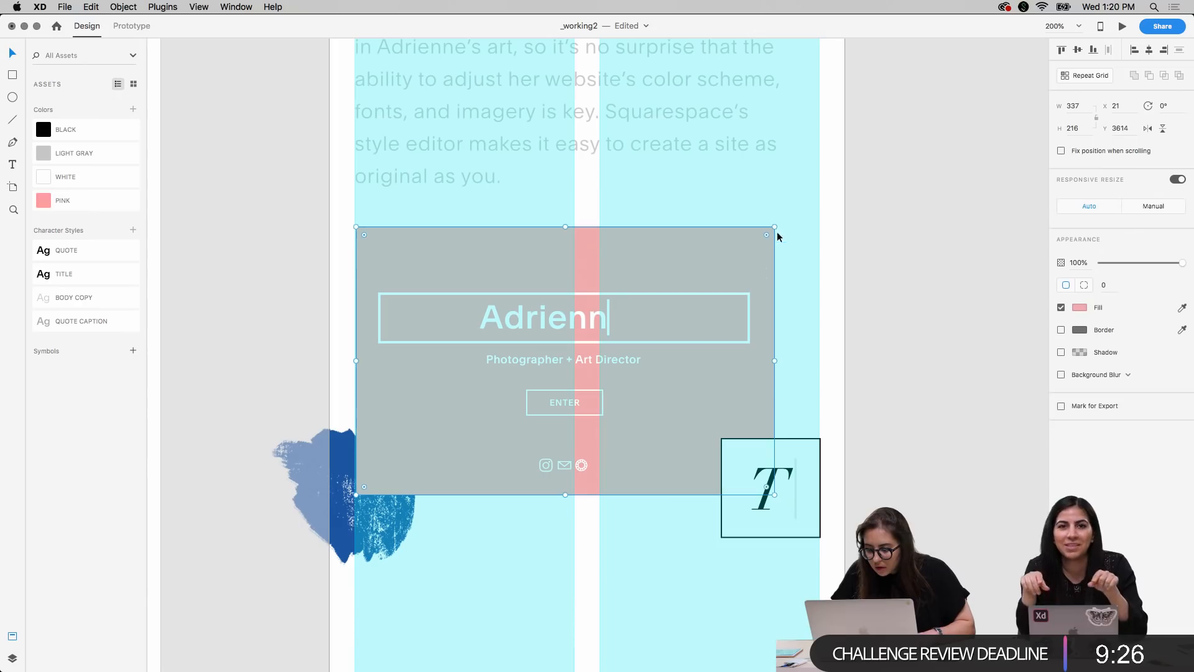
mouse_move(776, 226)
left_mouse_down()
mouse_move(796, 201)
mouse_move(797, 212)
left_mouse_up()
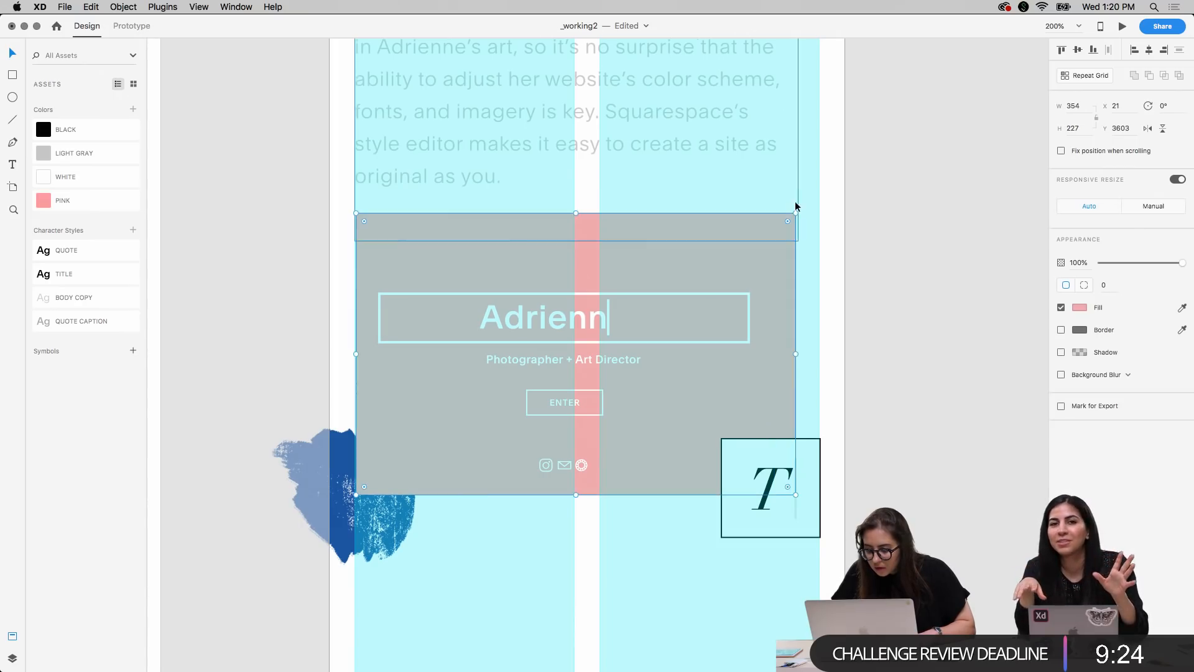
left_click(880, 394)
Select the name's frame, tagline, ENTER button and social icons and align their horizontal centers
left_click(586, 297)
left_click(577, 357, "shift")
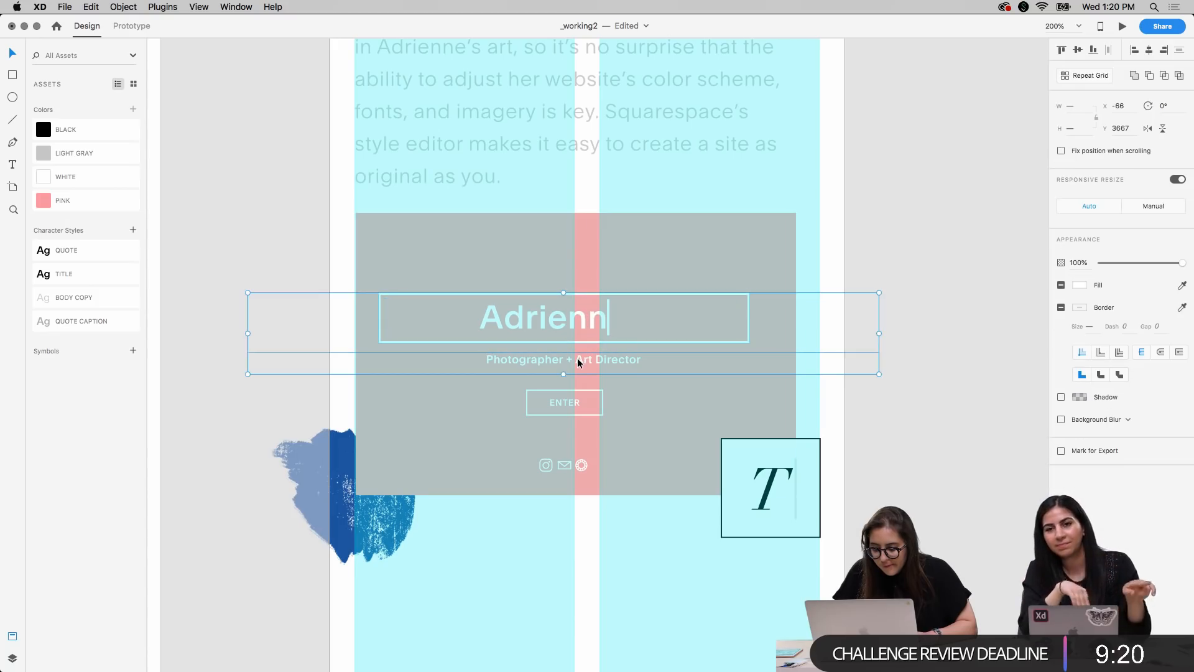
left_click(583, 399, "shift")
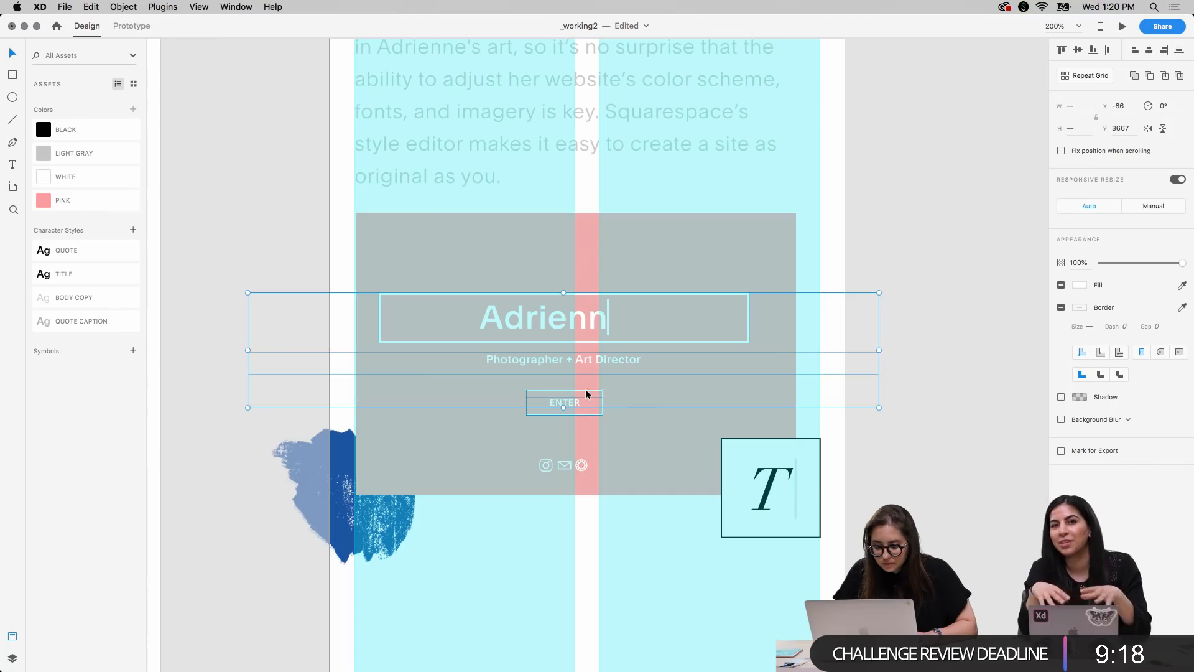
left_click(563, 466, "shift")
left_click(563, 467, "shift")
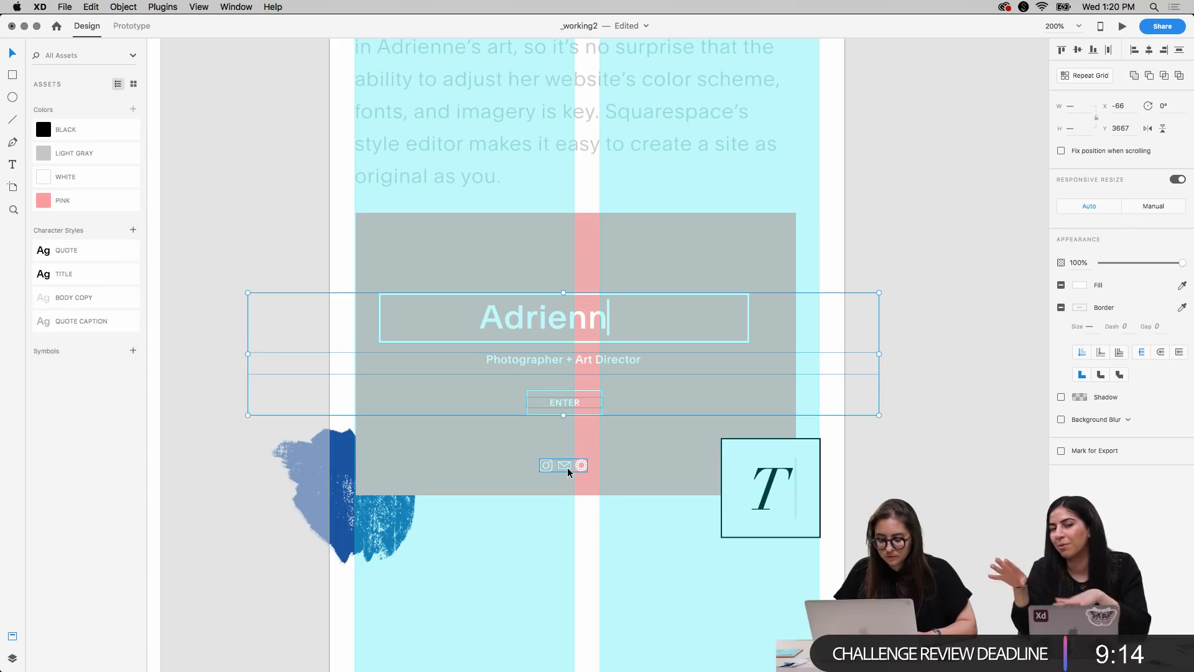
left_click(567, 467, "shift")
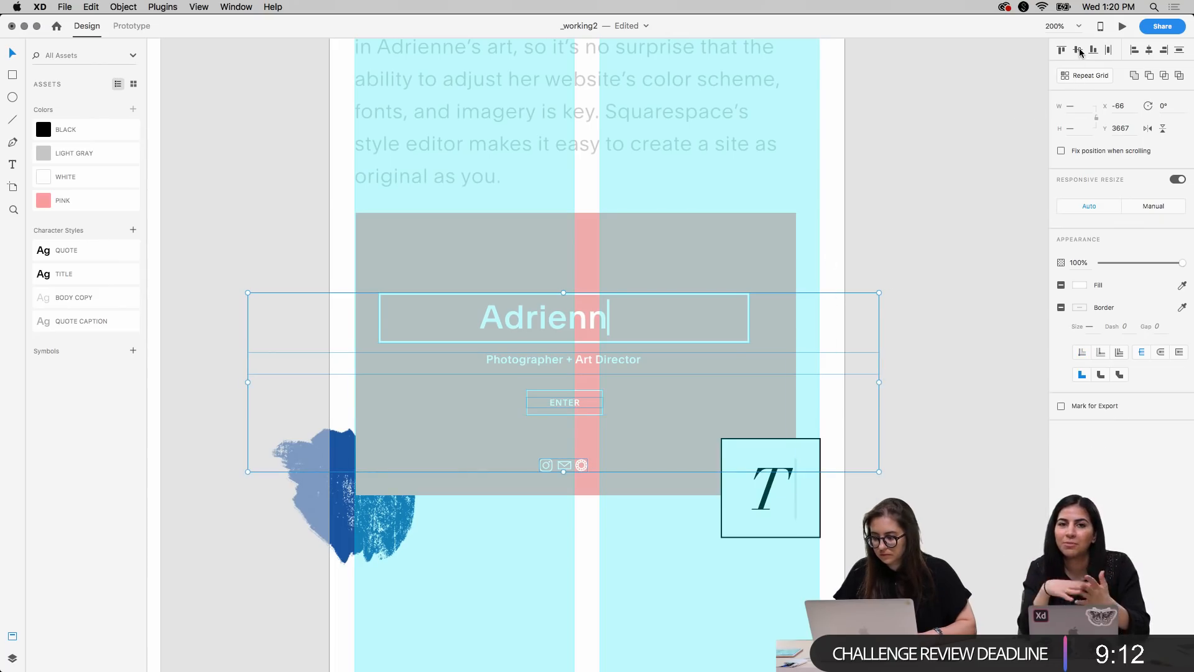
left_click(1149, 51)
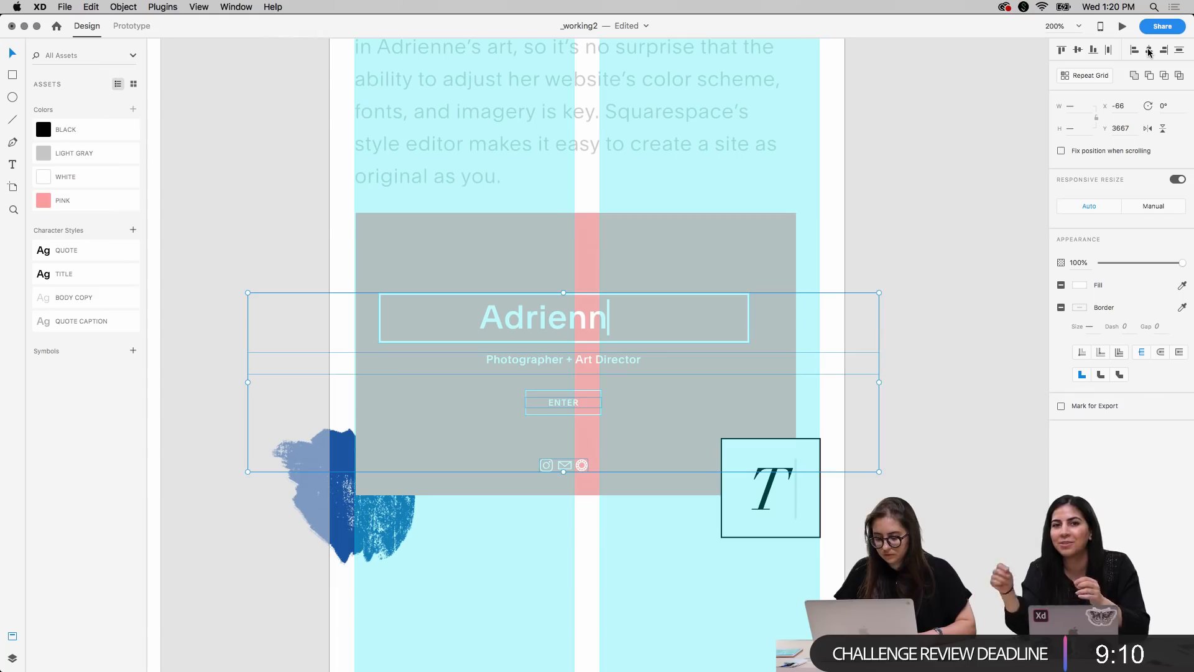
Center the pink rectangle horizontally with the selected elements and move them all right to X -57, flush with the first column's left edge
left_click(664, 262, "shift")
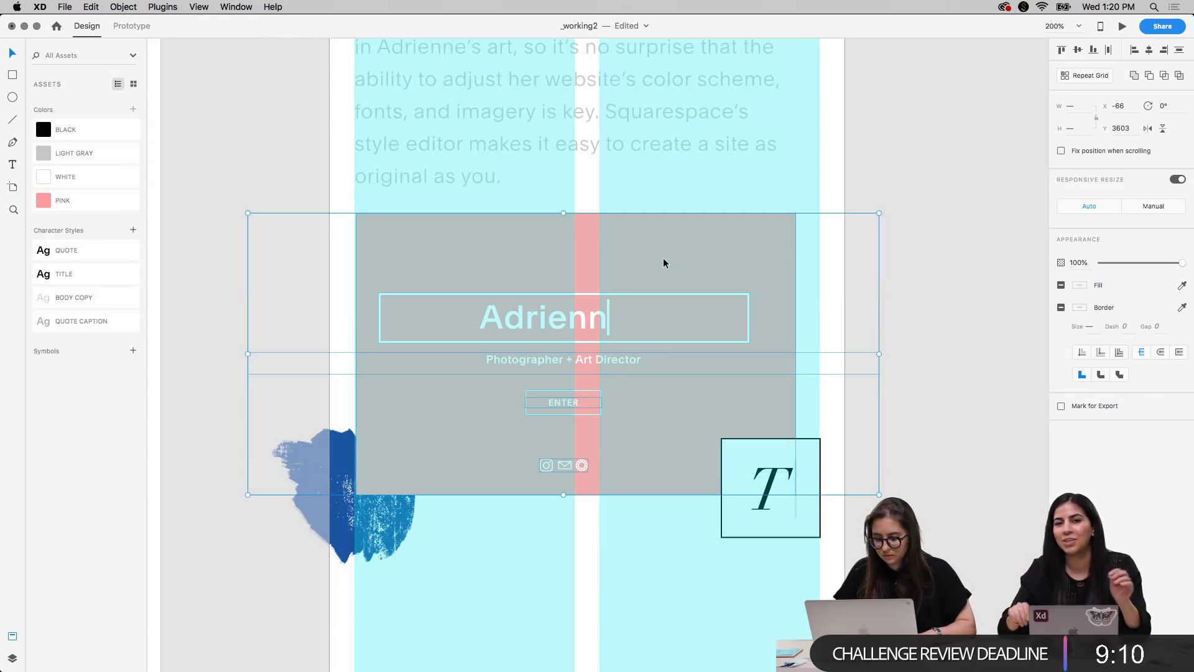
left_click(1150, 51)
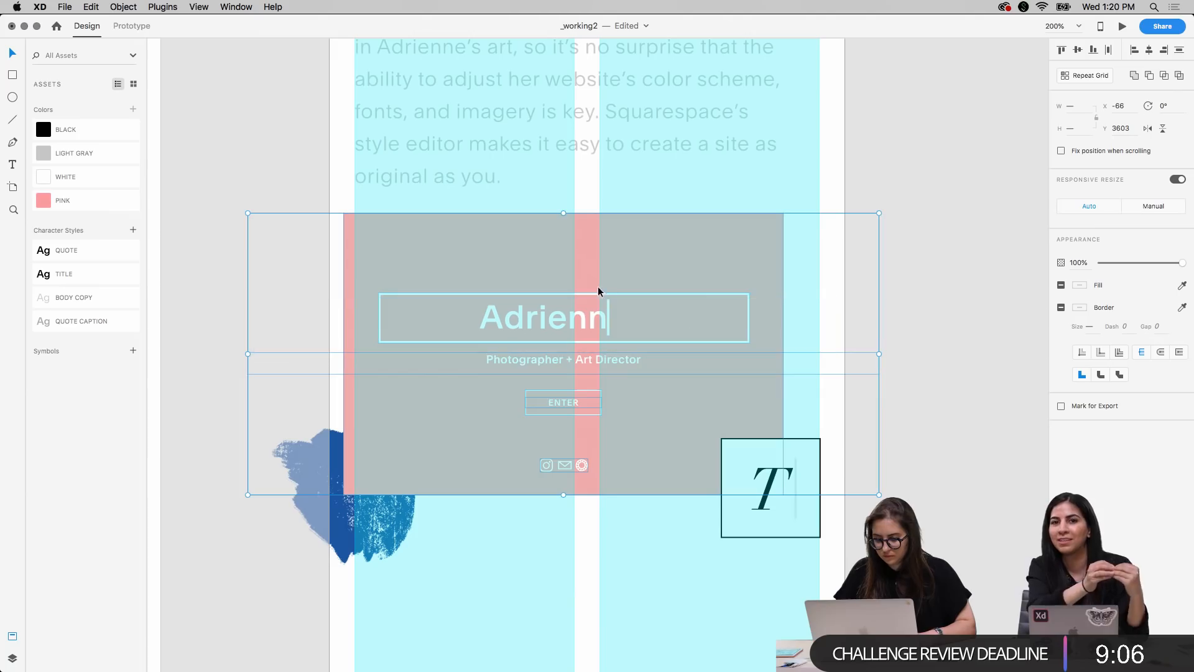
left_click_drag(583, 269, 595, 272)
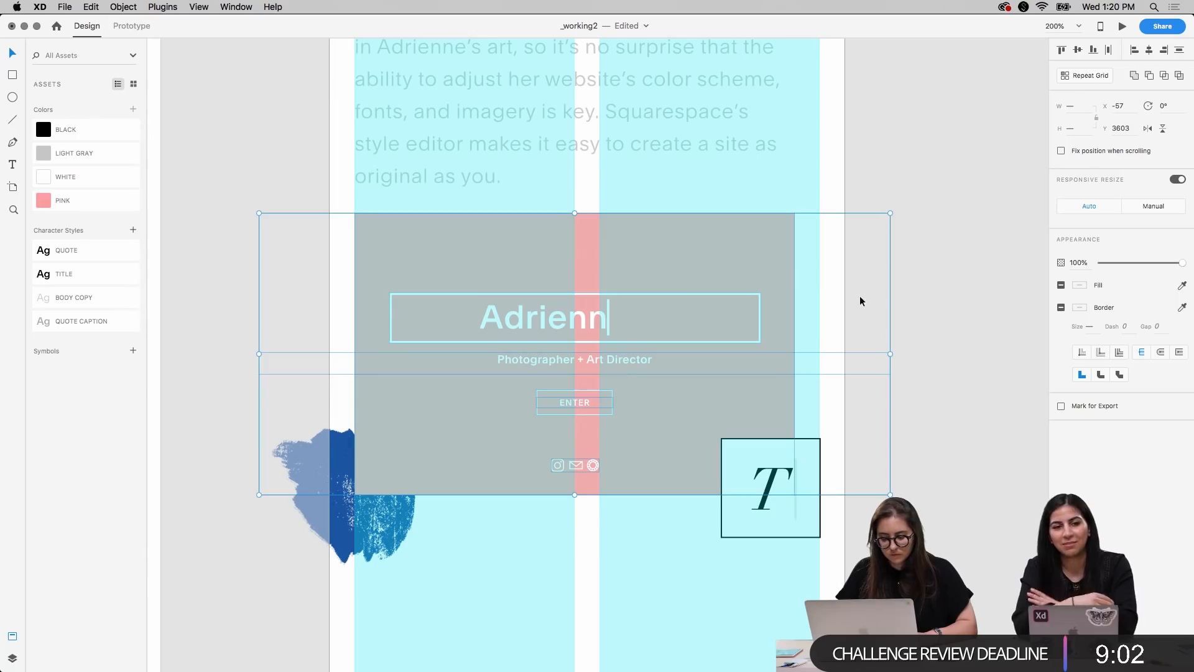
left_click(947, 352)
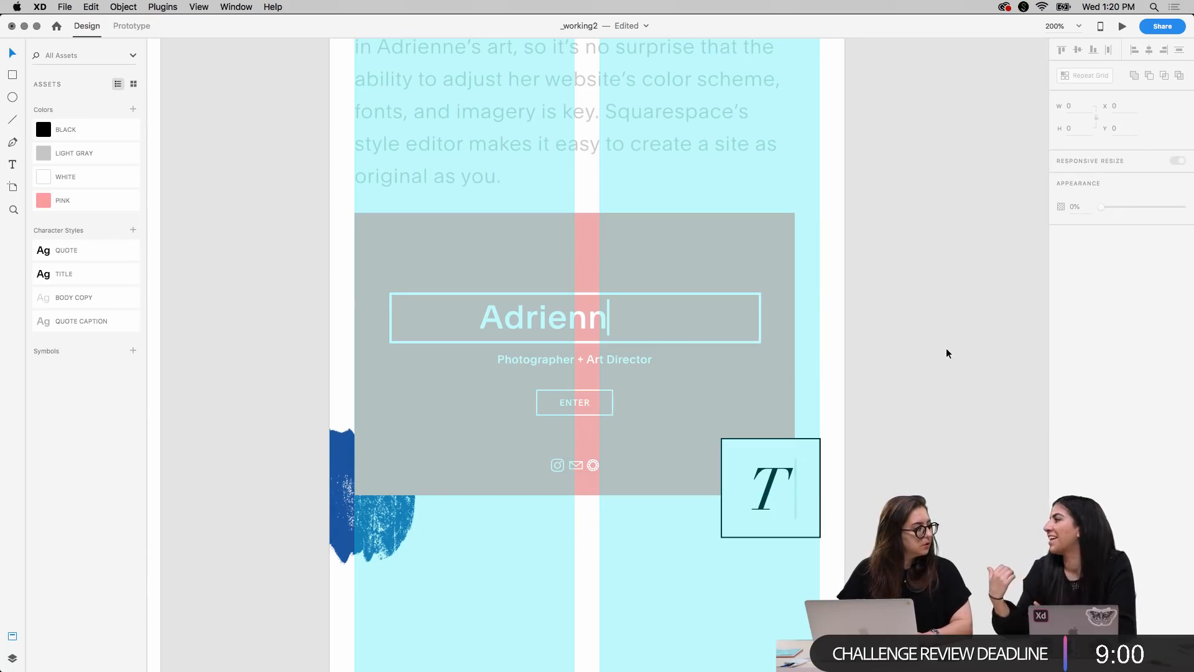
Move the ENTER button's outline and label up together to Y 3736 and hide the layout columns
left_click(613, 294)
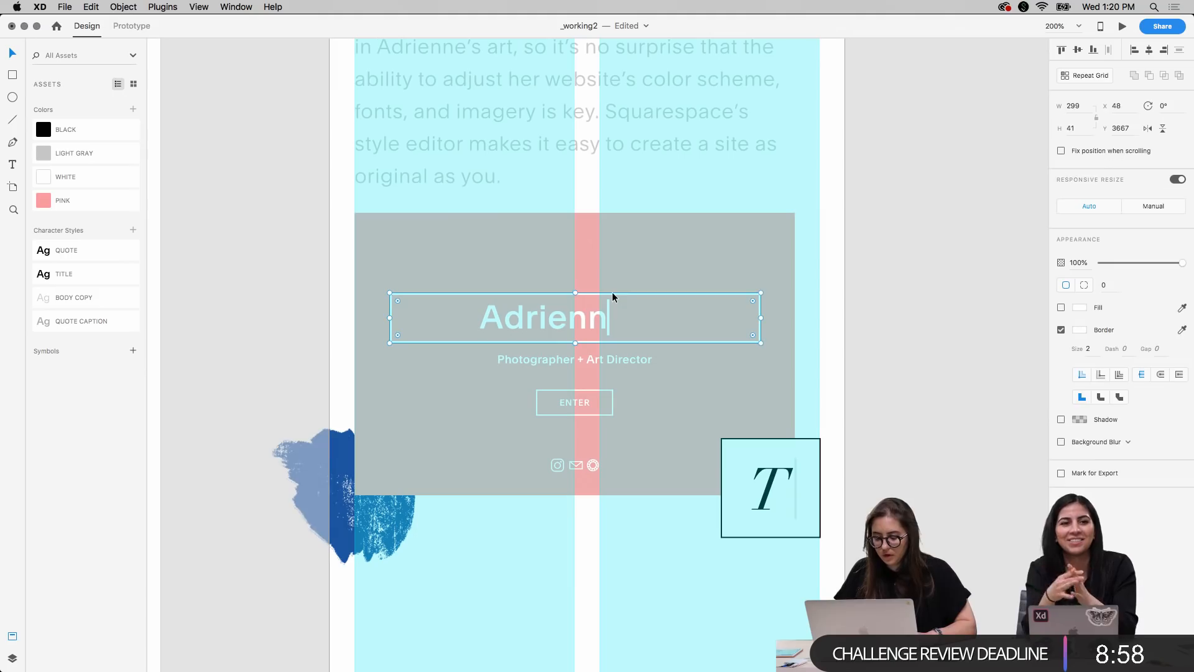
left_click(917, 365)
left_click(584, 405)
left_click(584, 412, "shift")
key("Up")
key("Up")
key("Up")
key("Up")
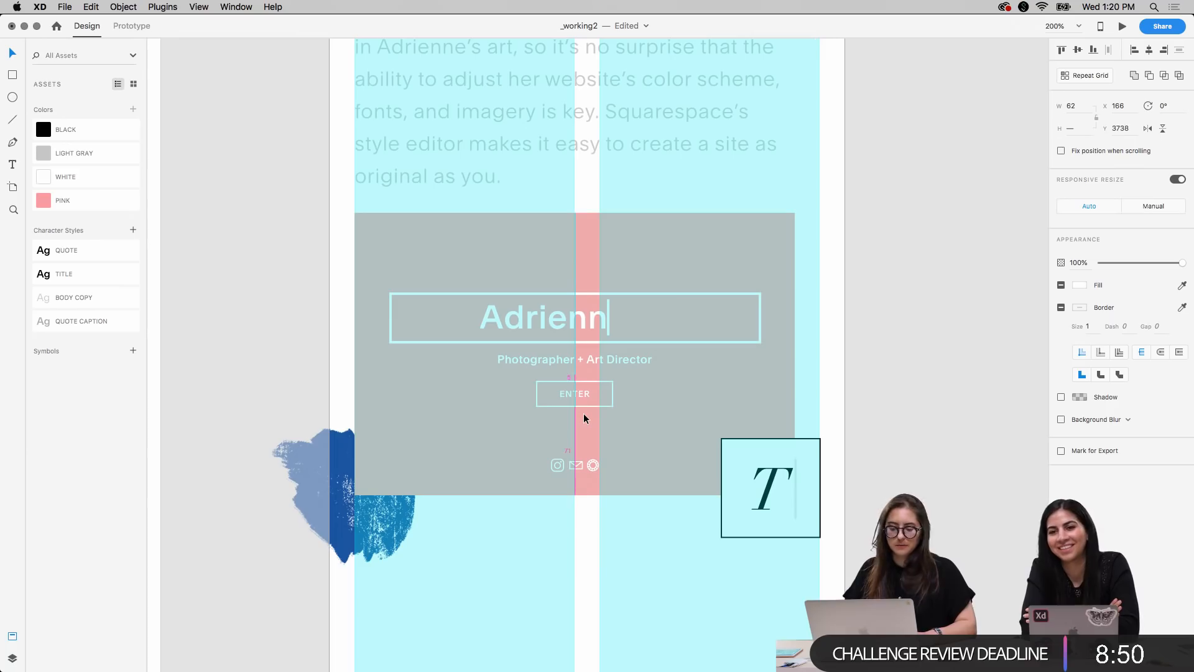
key("Up")
key("Up")
key("super+shift+apostrophe")
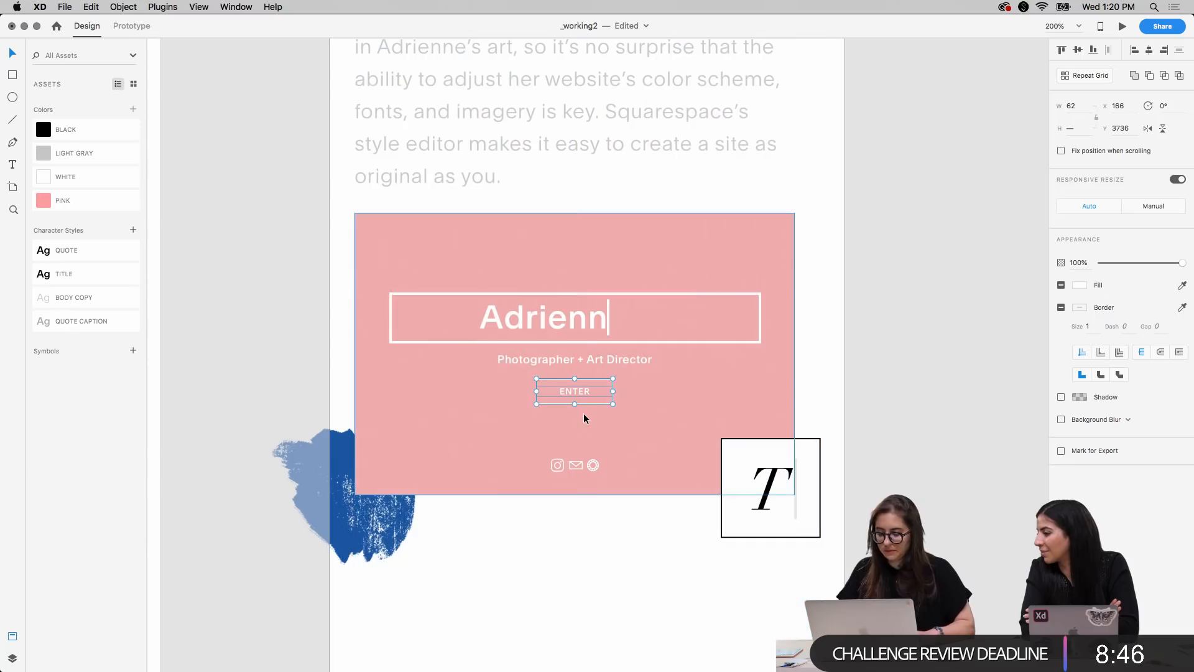
left_click(966, 266)
Nudge the boxed T right and down to X 310.68, Y 3787
scroll(969, 244, "up", 1)
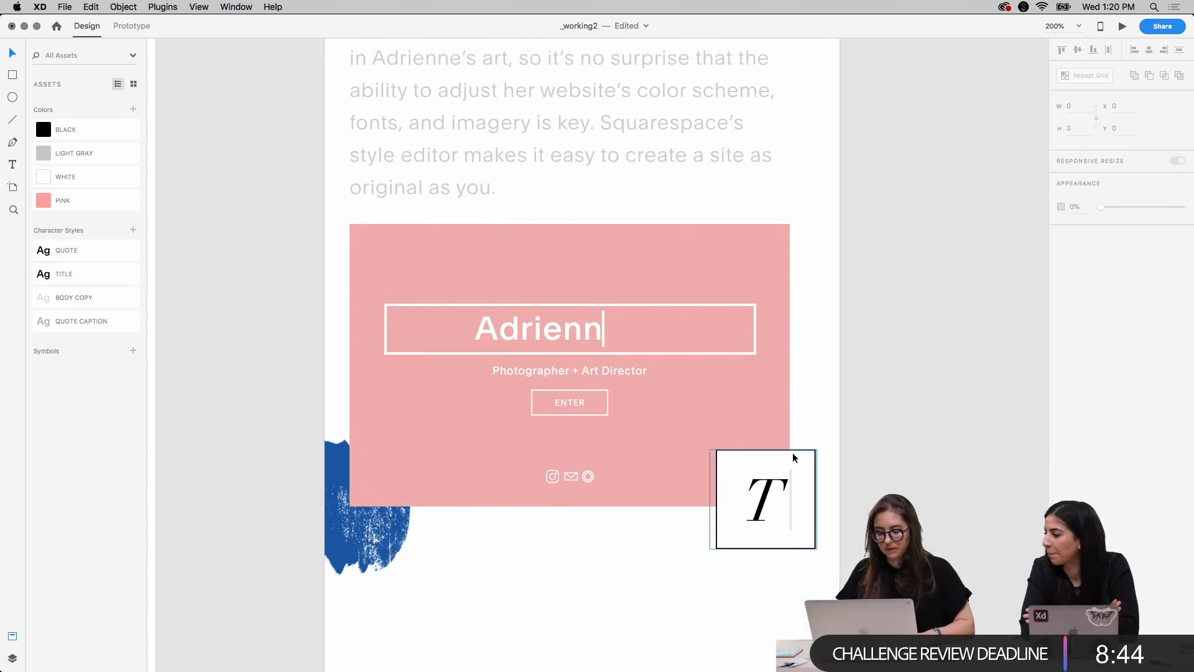
left_click(767, 493)
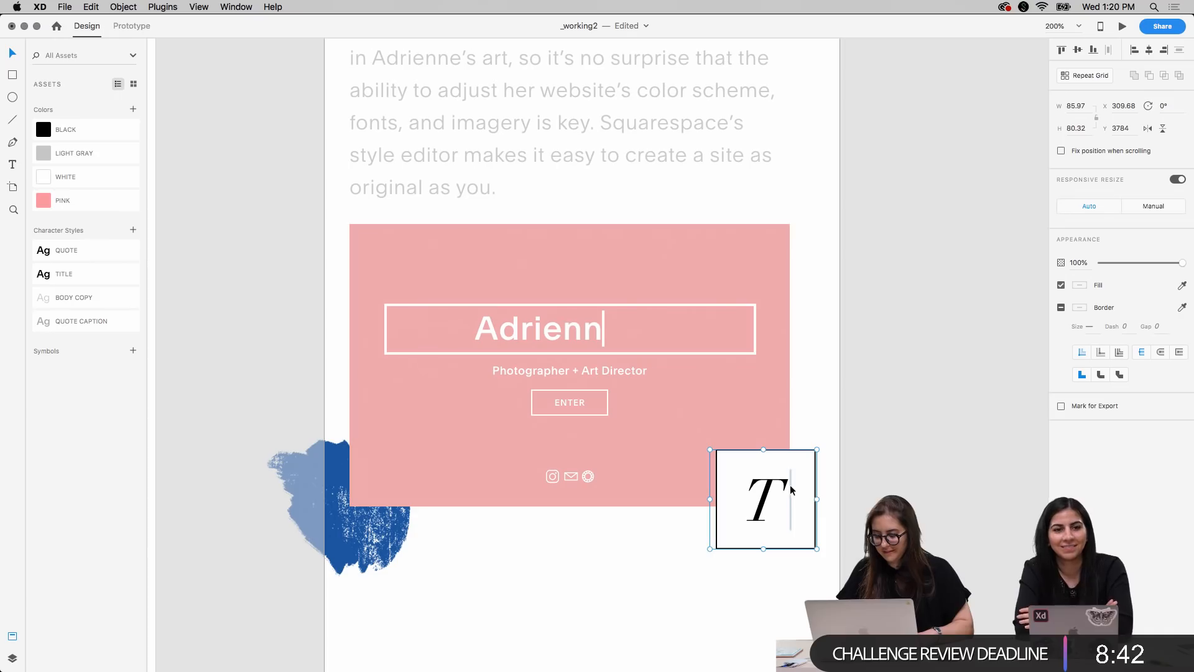
key("Right")
key("shift+Down")
key("shift+Up")
key("Down")
key("Down")
key("Down")
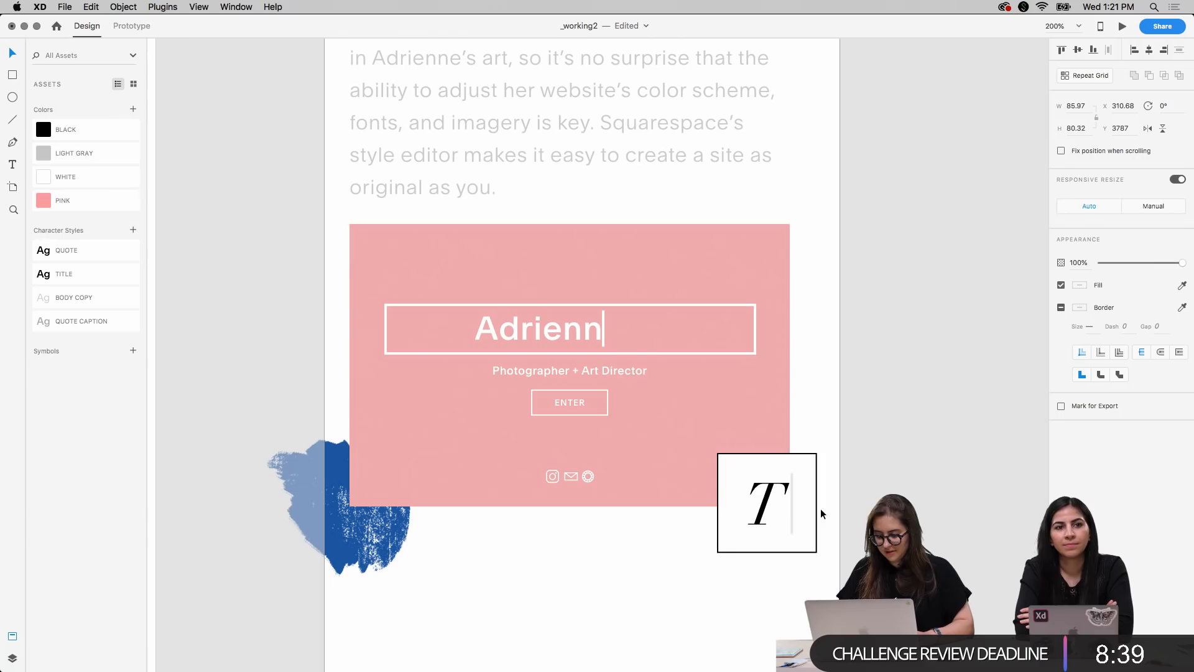
left_click(926, 444)
Select the pink mockup with its text, icons, blue brush stroke and boxed T, and move them down together to Y 3625
key("super+1")
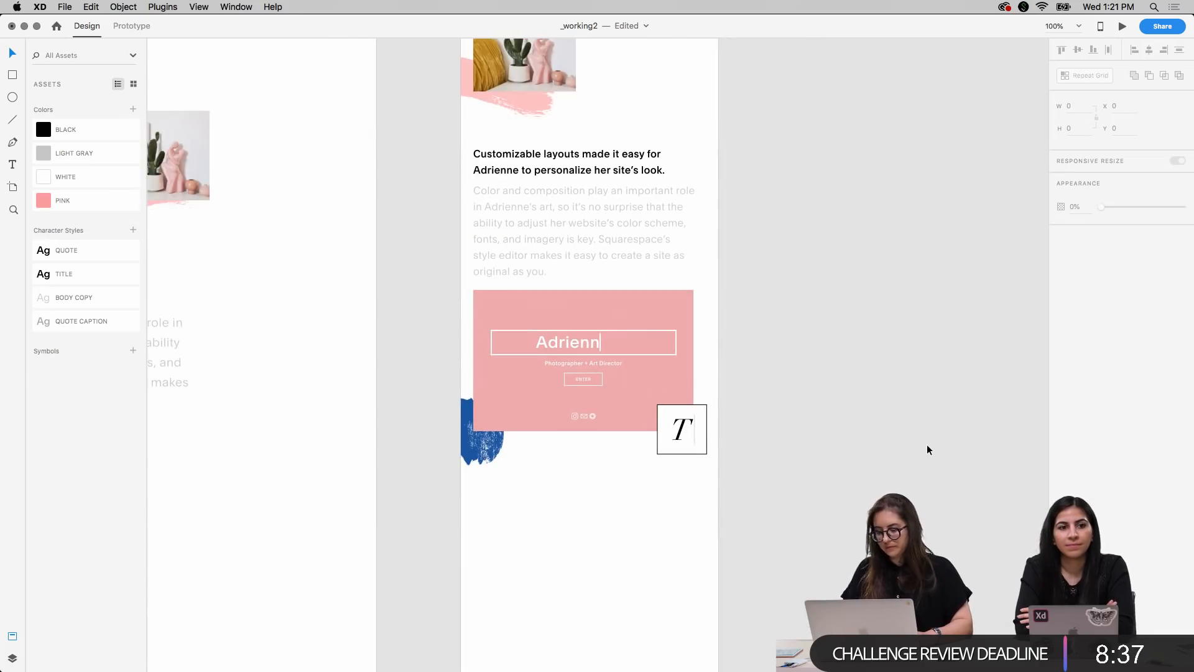
scroll(927, 444, "up", 1)
scroll(926, 444, "left", 1)
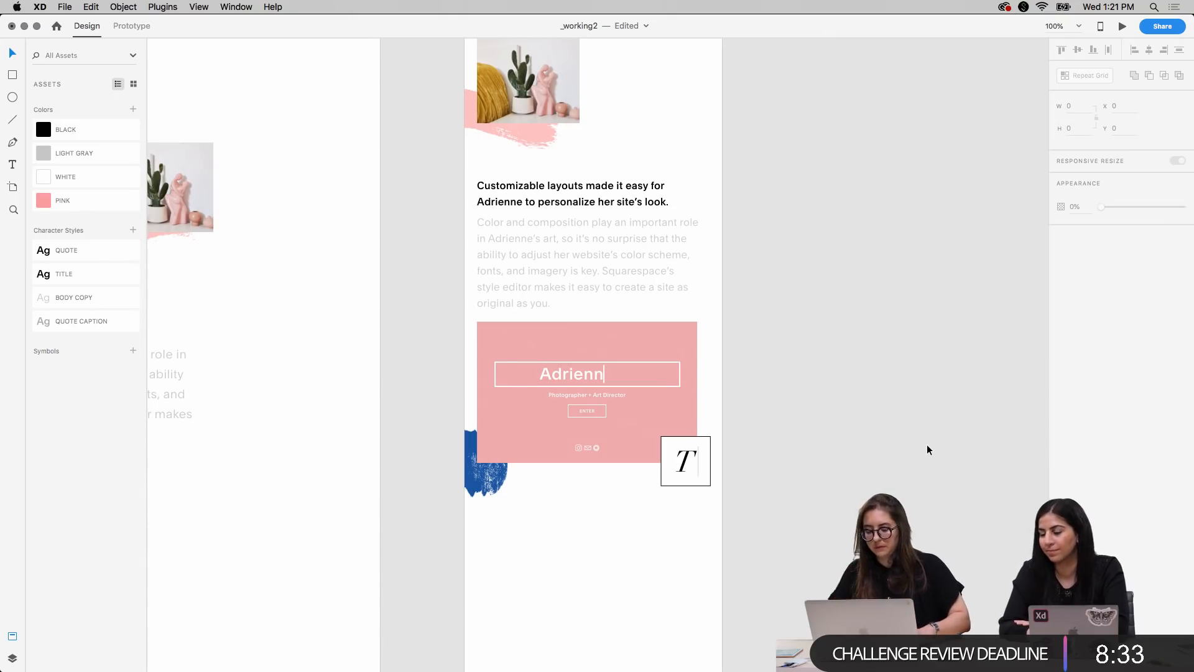
scroll(927, 444, "down", 1)
scroll(927, 449, "down", 1)
left_click_drag(439, 309, 790, 486)
left_click(570, 247, "shift")
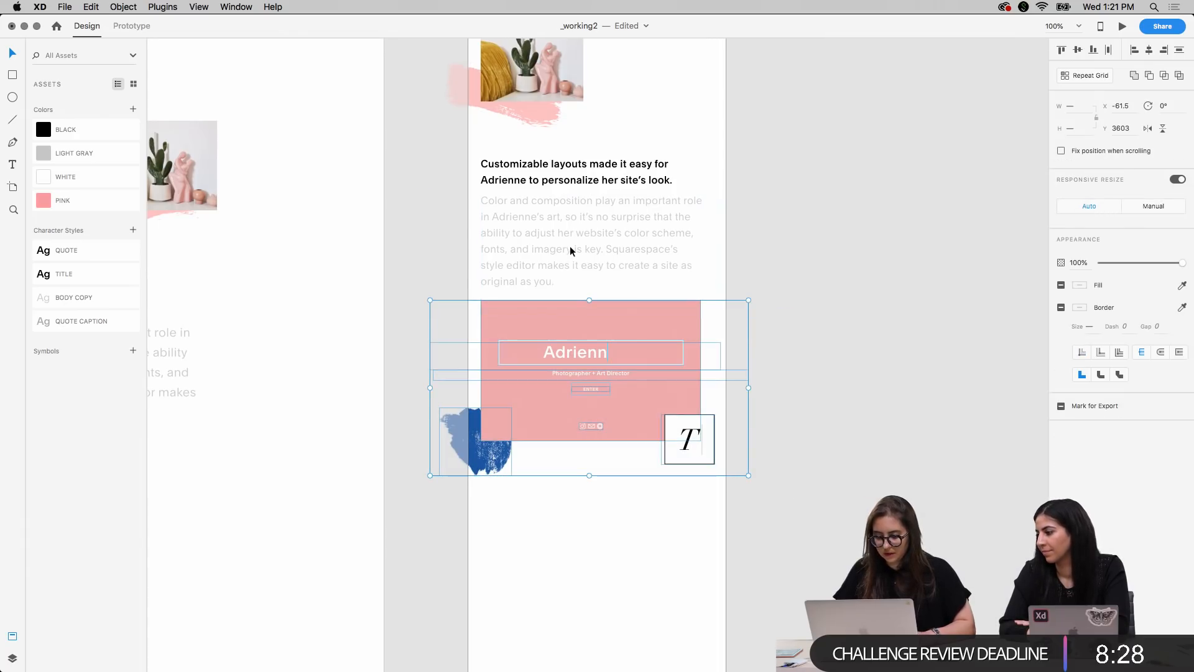
key("shift+Down")
key("shift+Down")
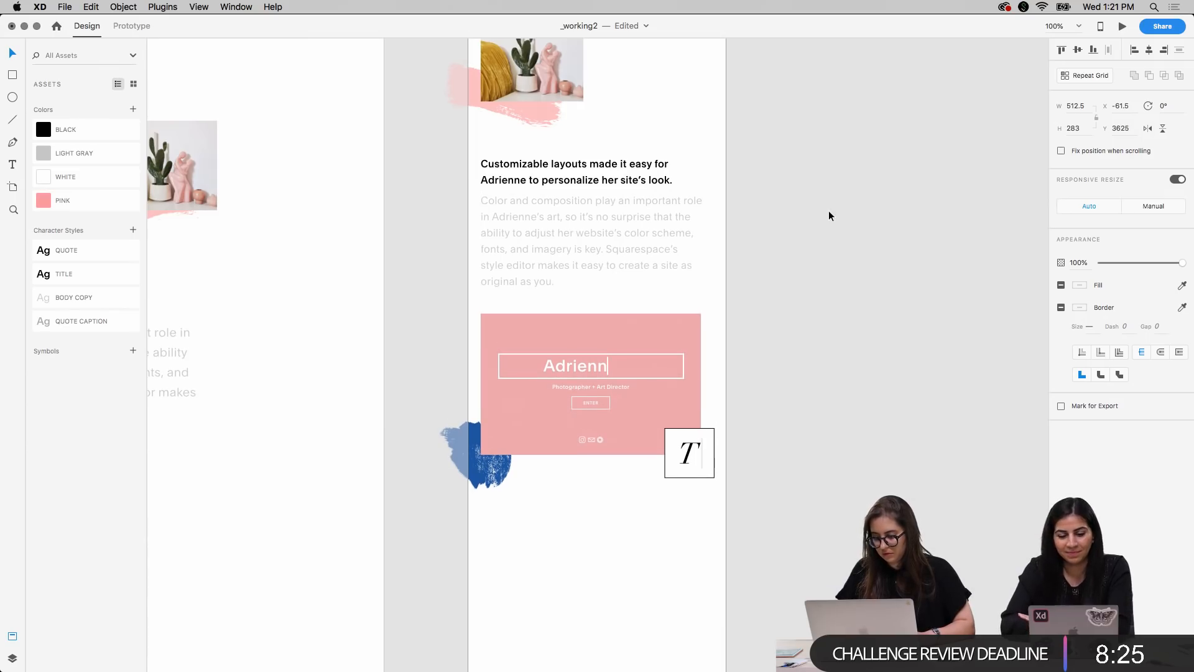
left_click(828, 212)
Move the quote with its caption up on the mobile artboard, closer beneath the pink mockup, to about Y 4018
key("super+minus")
scroll(761, 267, "left", 10)
scroll(761, 267, "down", 5)
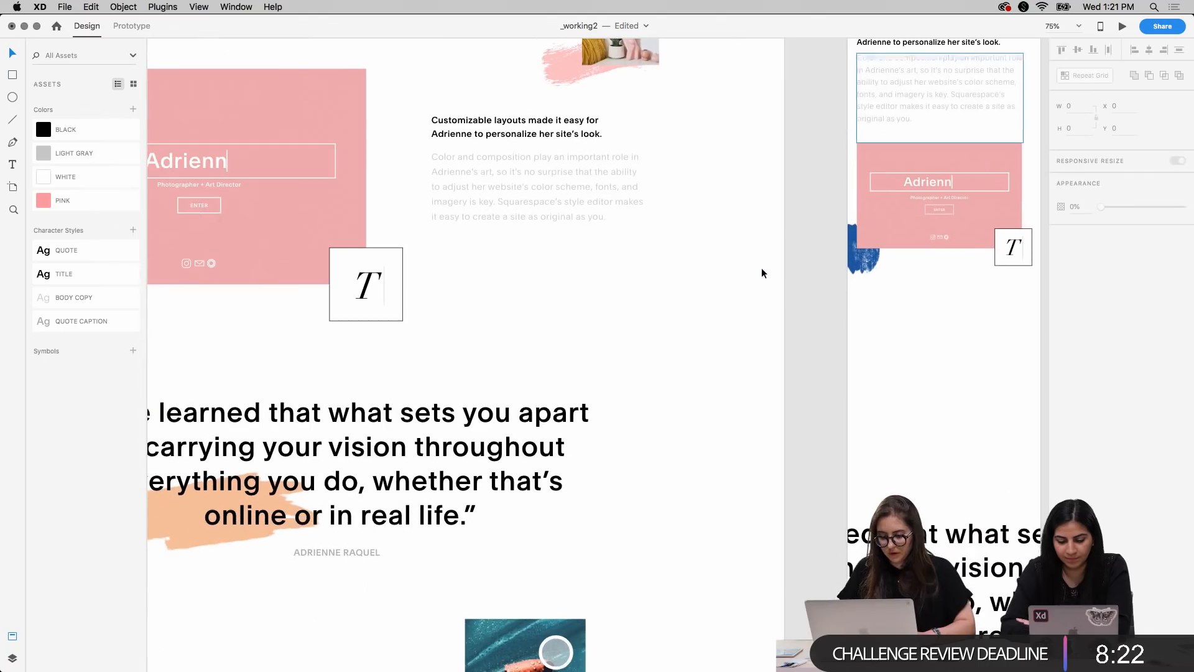
scroll(761, 267, "up", 5)
scroll(761, 267, "right", 5)
scroll(761, 268, "left", 10)
scroll(761, 268, "down", 5)
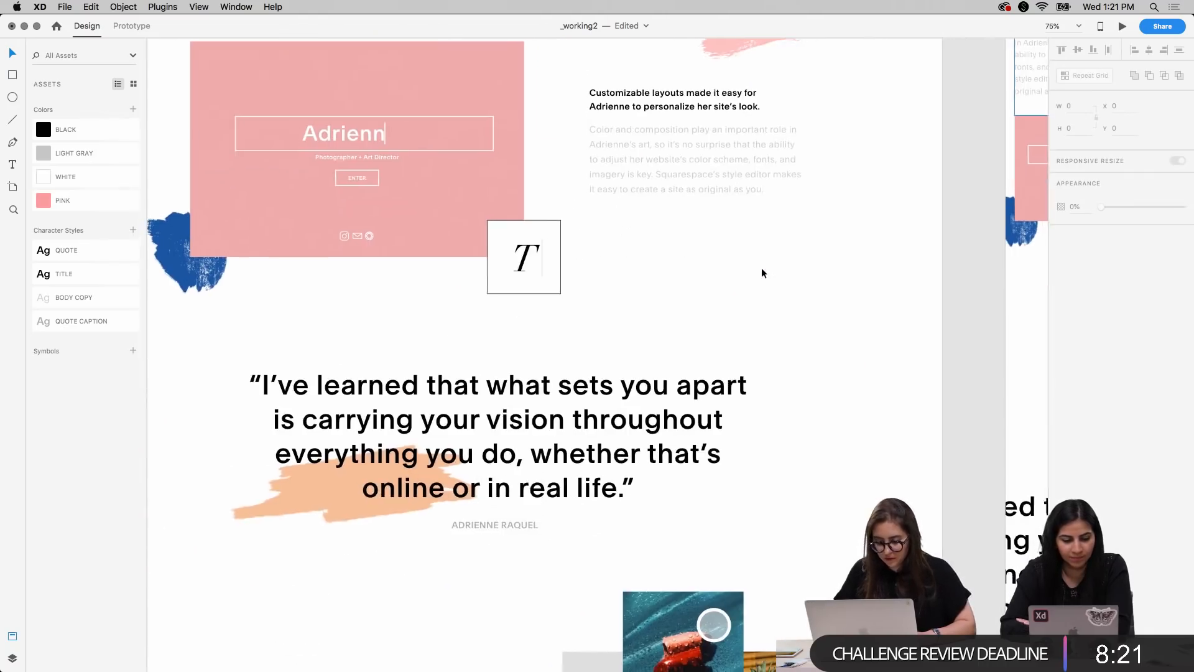
left_click(508, 476)
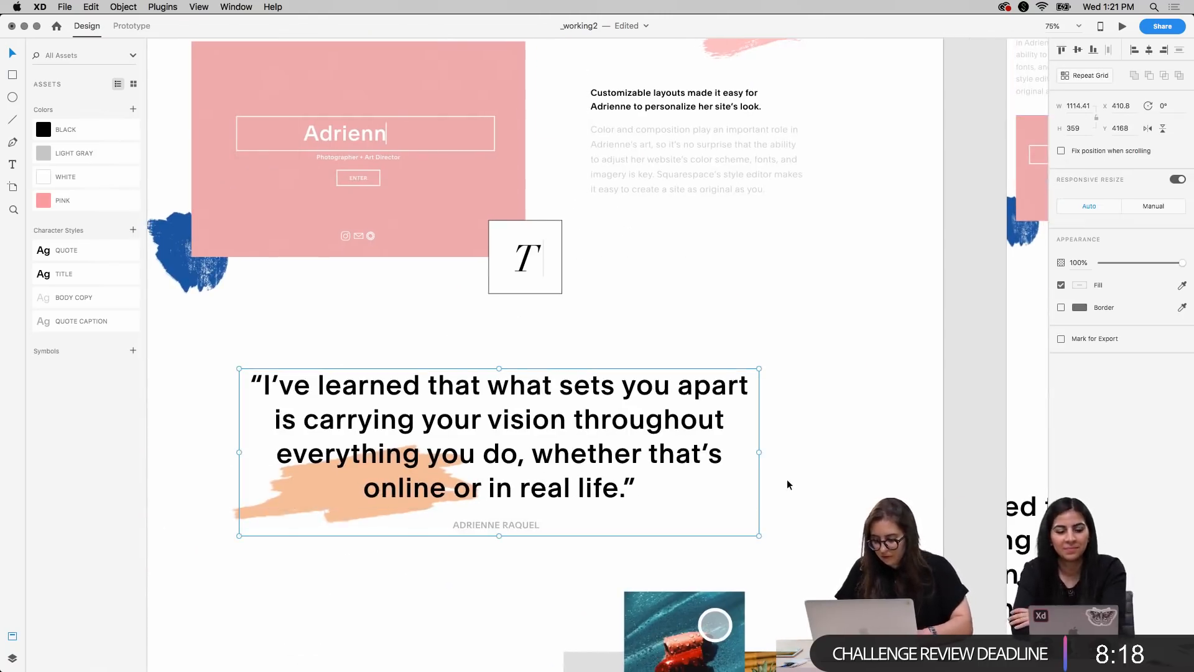
scroll(726, 499, "right", 11)
scroll(725, 499, "down", 3)
left_click_drag(725, 500, 735, 281)
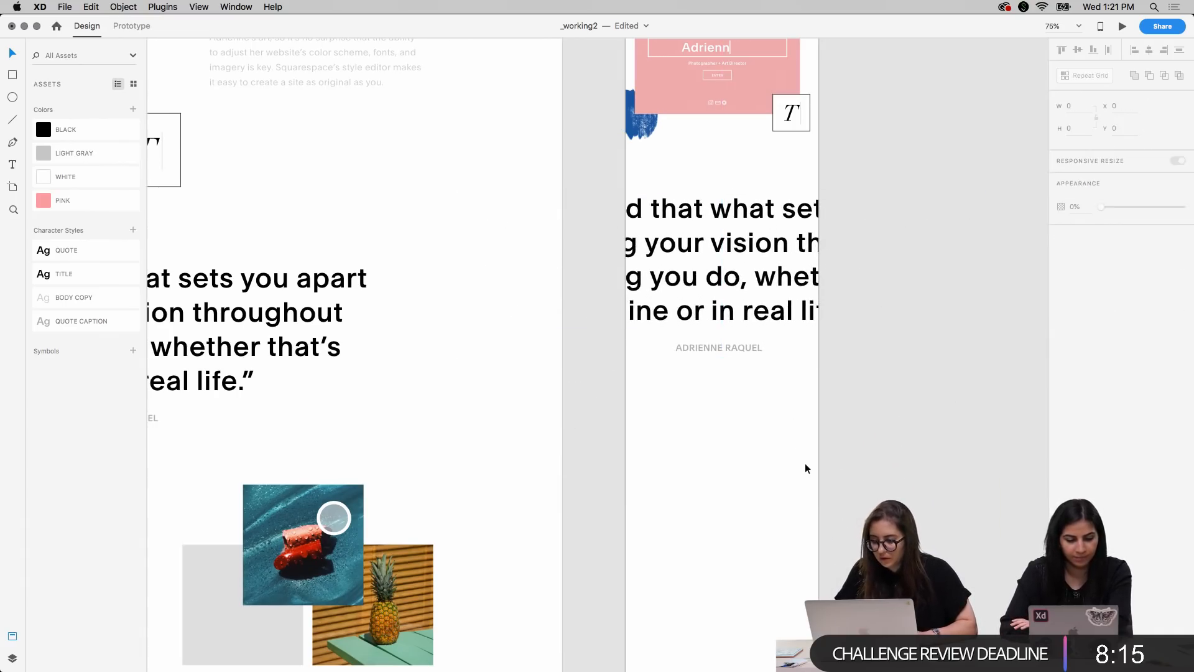
Apply the QUOTE character style to the mobile quote and the QUOTE CAPTION style to the name beneath it
double_click(742, 279)
left_click(85, 249)
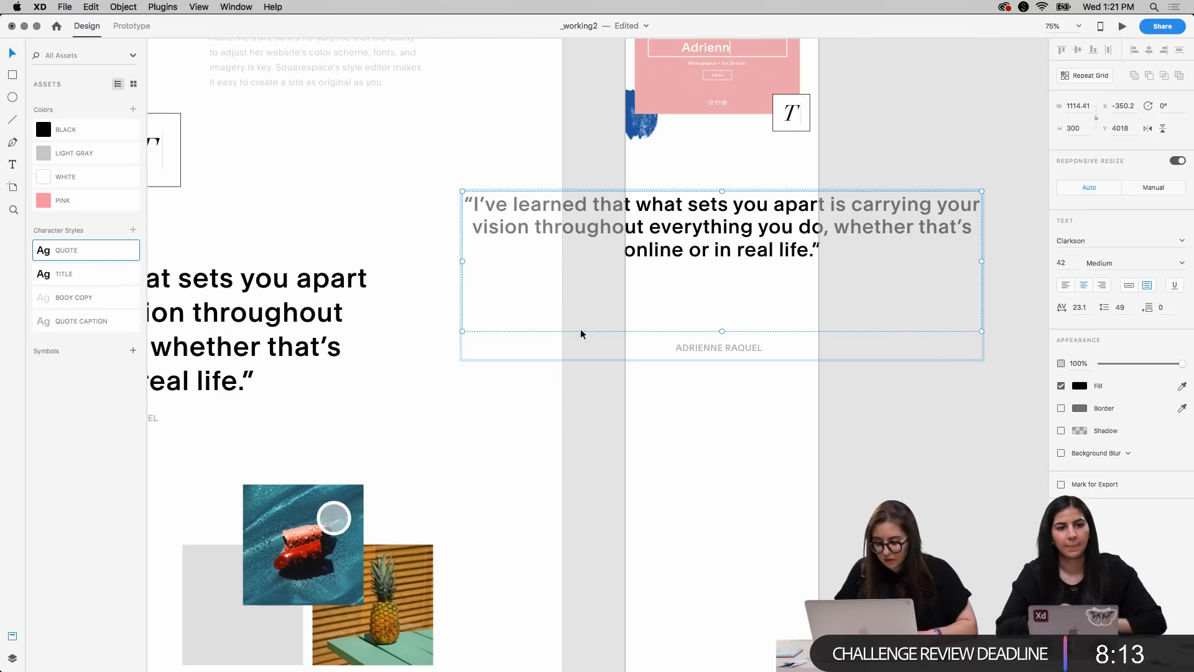
left_click(689, 341)
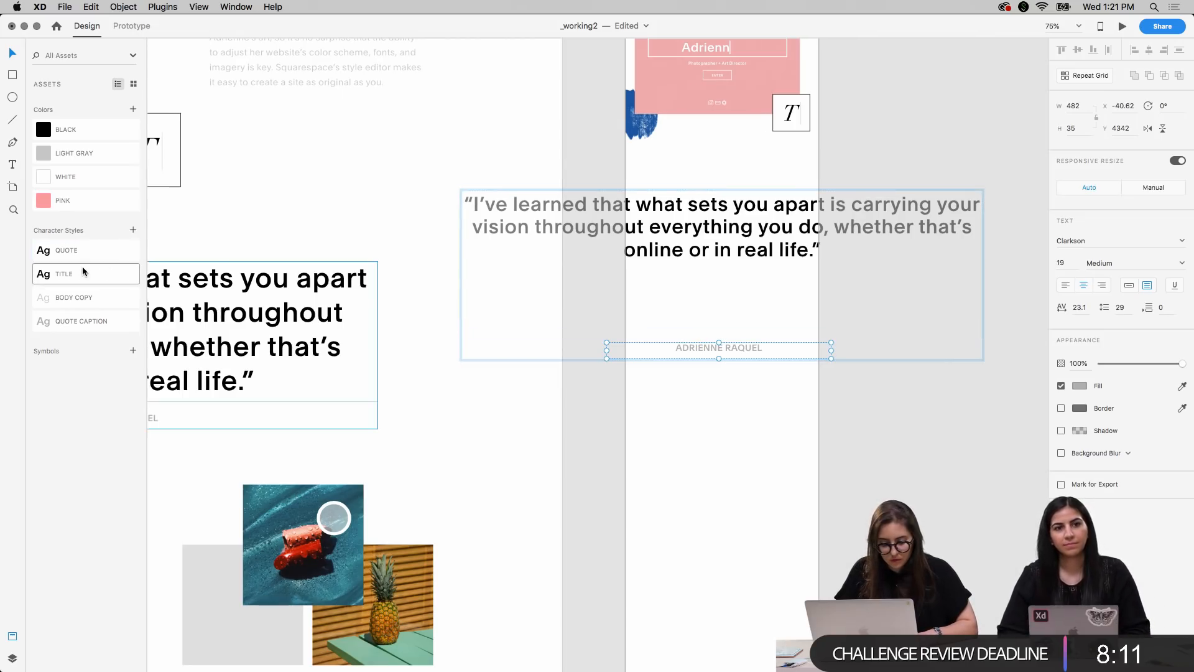
left_click(87, 319)
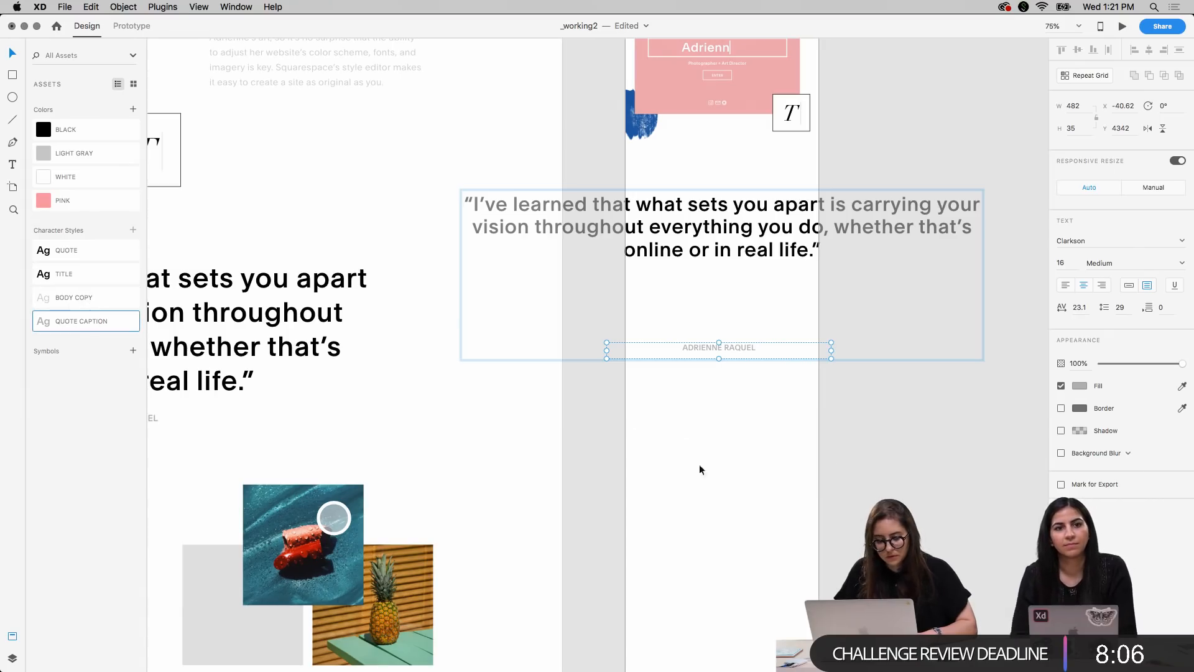
Reorder the character styles so QUOTE sits directly above QUOTE CAPTION
left_click(671, 448)
left_click_drag(62, 252, 89, 334)
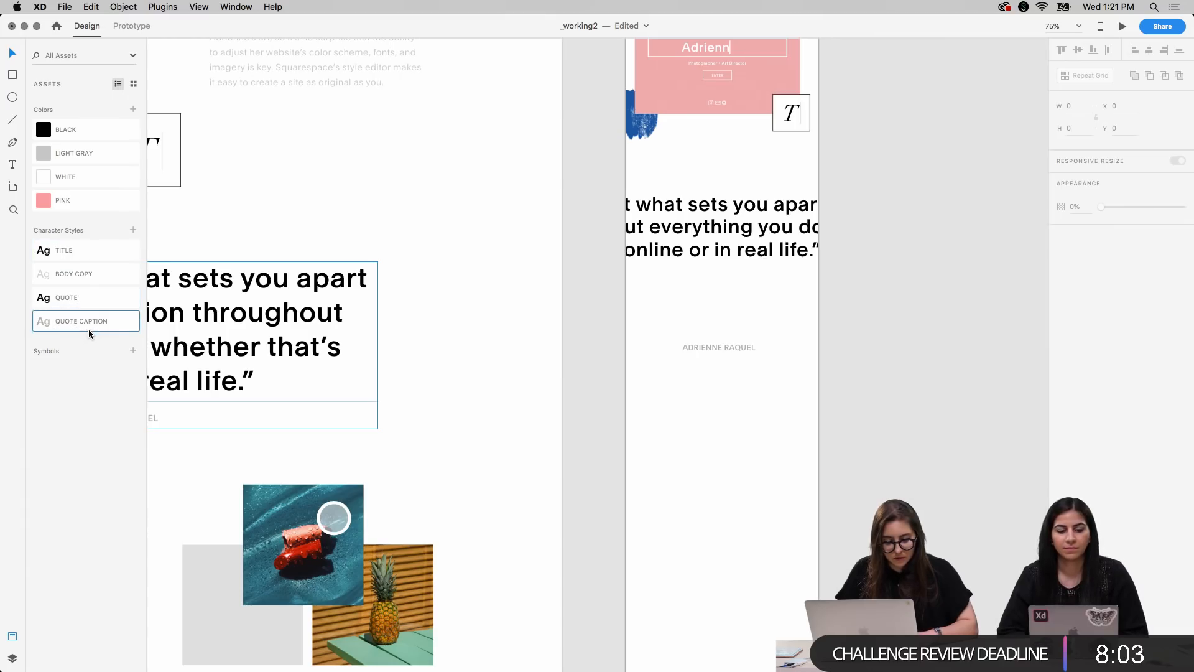
Show the layout columns and narrow the mobile quote's text box symmetrically to 374.41 wide so it fits them
scroll(840, 398, "up", 3)
scroll(840, 398, "right", 3)
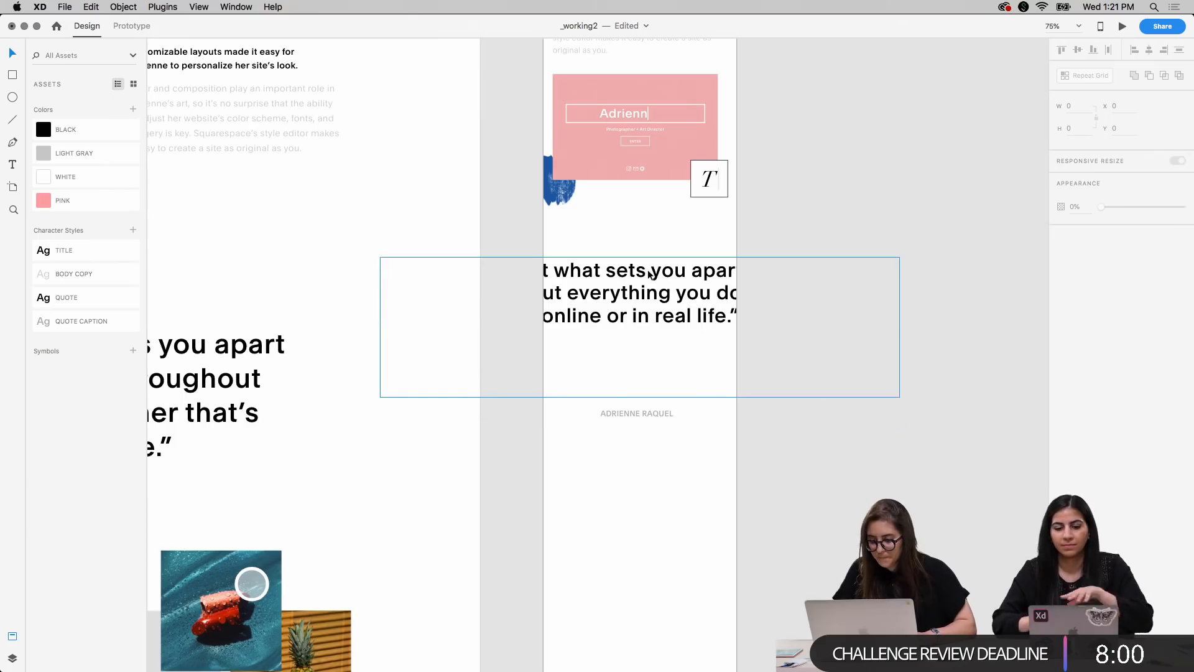
left_click(649, 274)
key("shift+super+apostrophe")
key("alt")
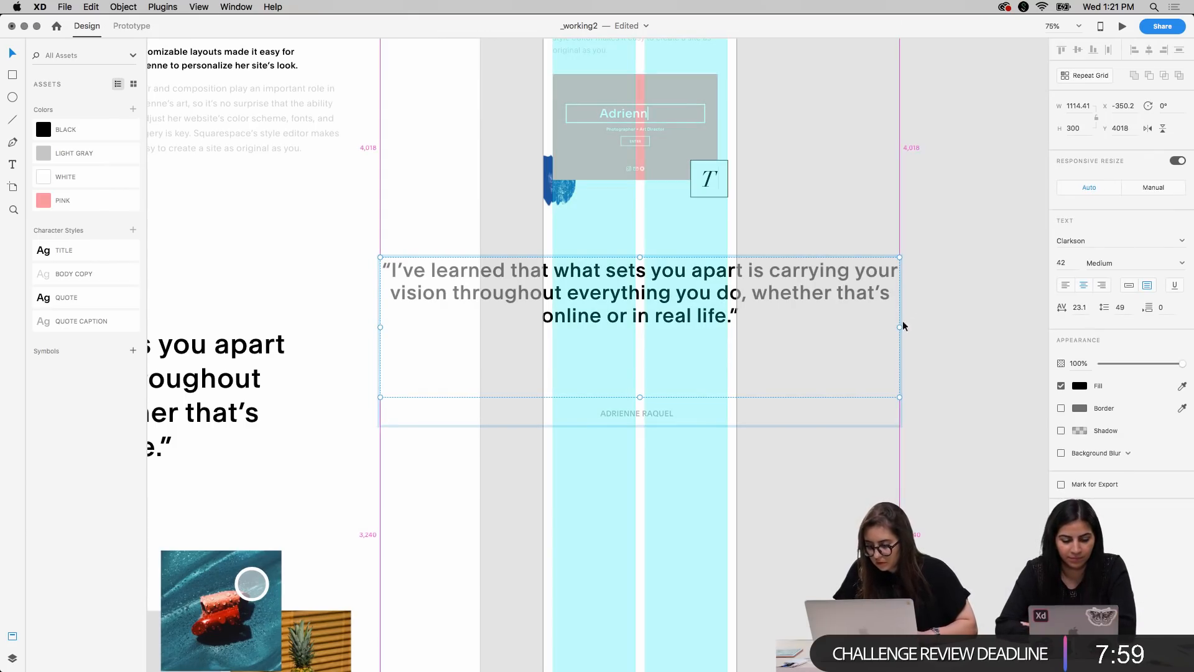
left_click_drag(897, 326, 725, 330)
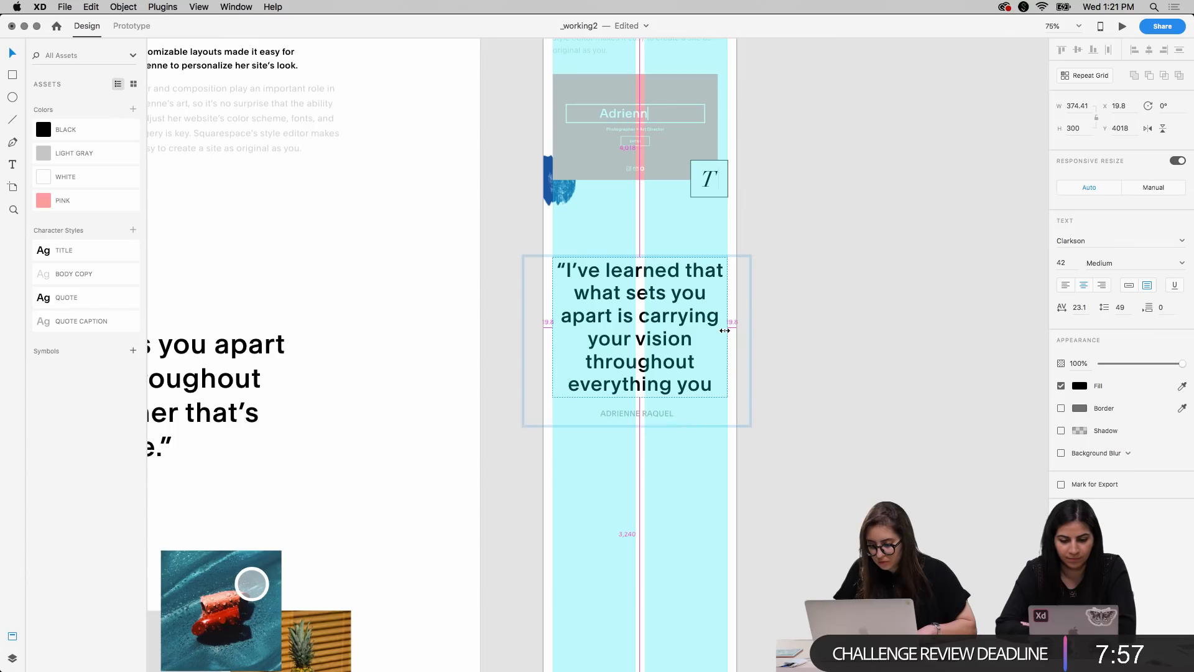
Move the quote's caption down out of the way and extend the quote's text box to a height of 446
left_click(644, 417)
left_click_drag(645, 416, 644, 532)
left_click(645, 344)
left_click_drag(639, 397, 640, 465)
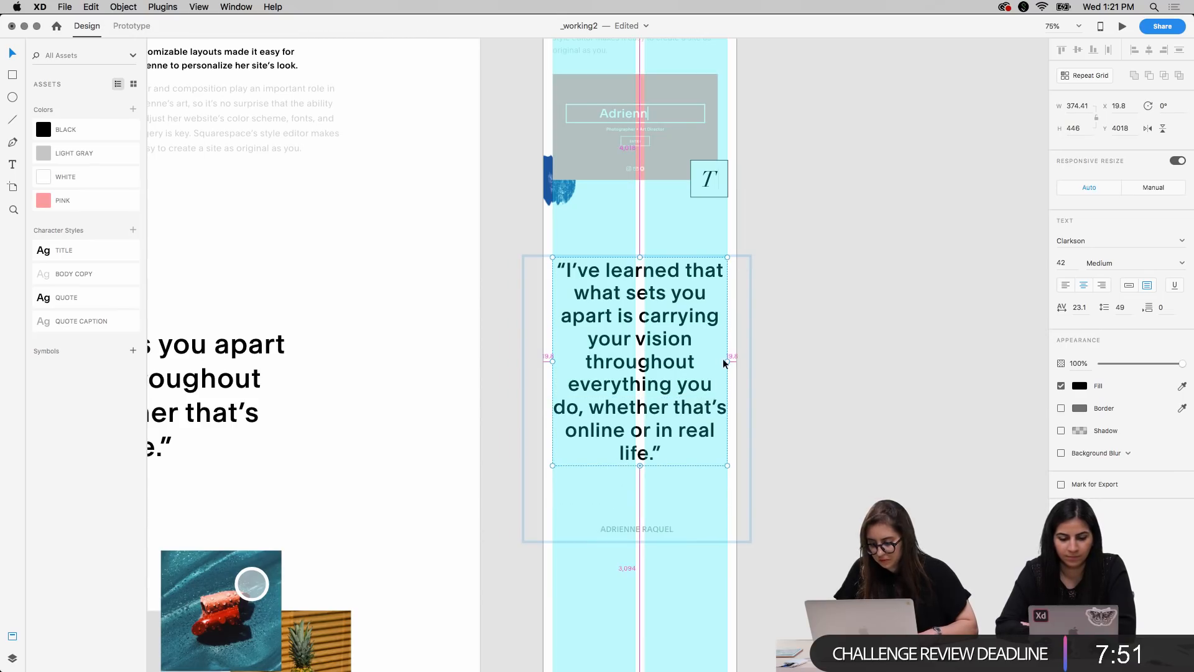
Try the quote's text box at the full artboard width of 414.41, and bring it back to 374.41
mouse_move(726, 359)
left_mouse_down()
mouse_move(709, 361)
mouse_move(725, 359)
left_mouse_up()
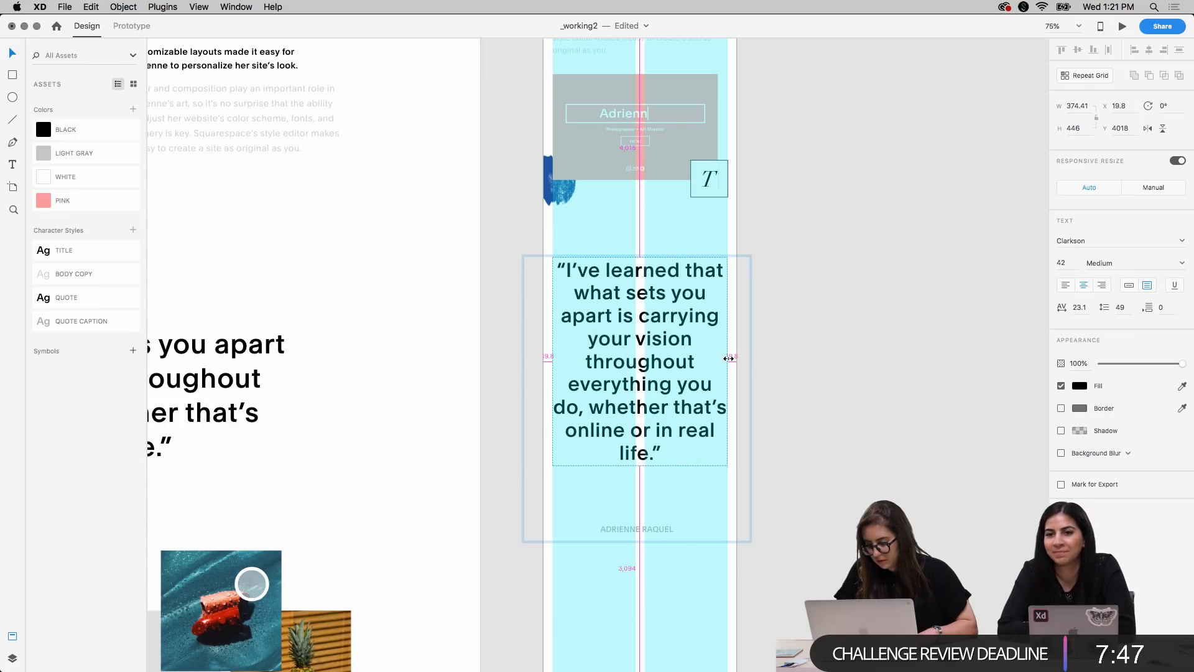
mouse_move(728, 358)
left_mouse_down()
mouse_move(715, 362)
mouse_move(735, 360)
left_mouse_up()
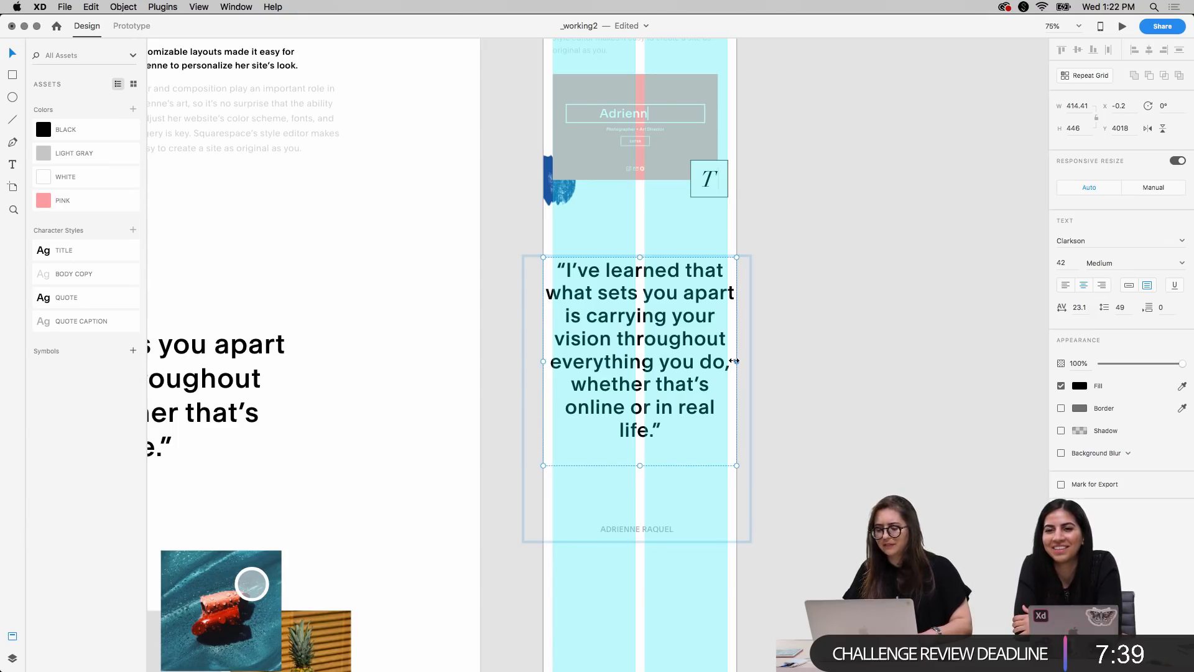
left_click(822, 366)
double_click(703, 369)
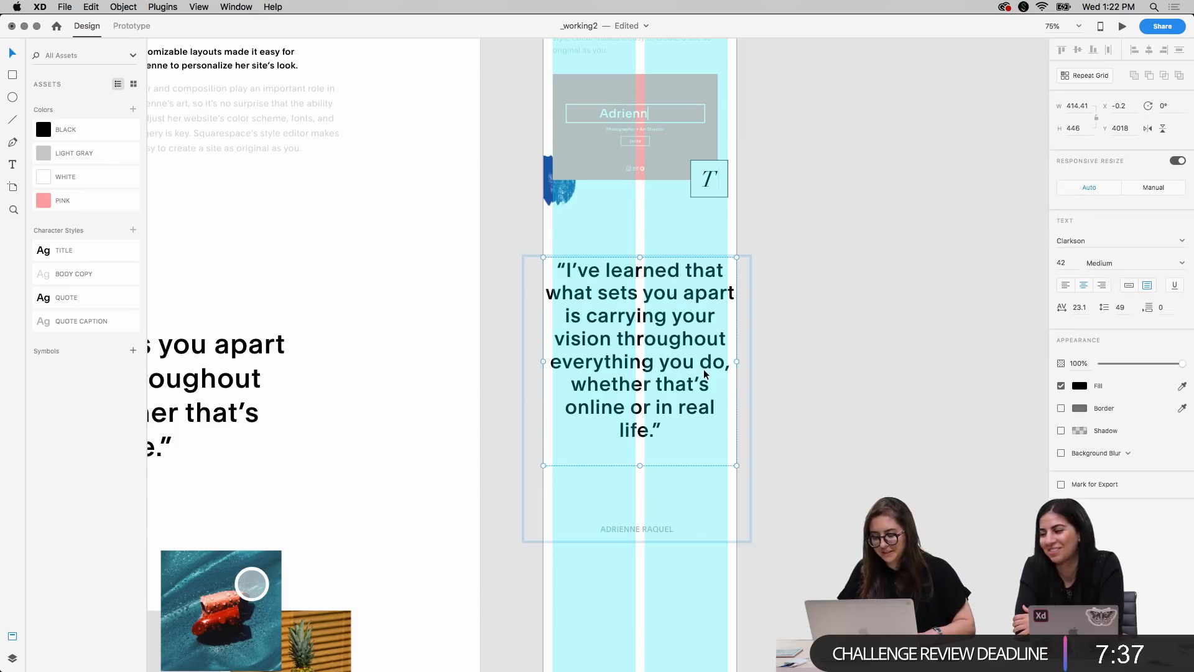
left_click_drag(738, 362, 726, 361)
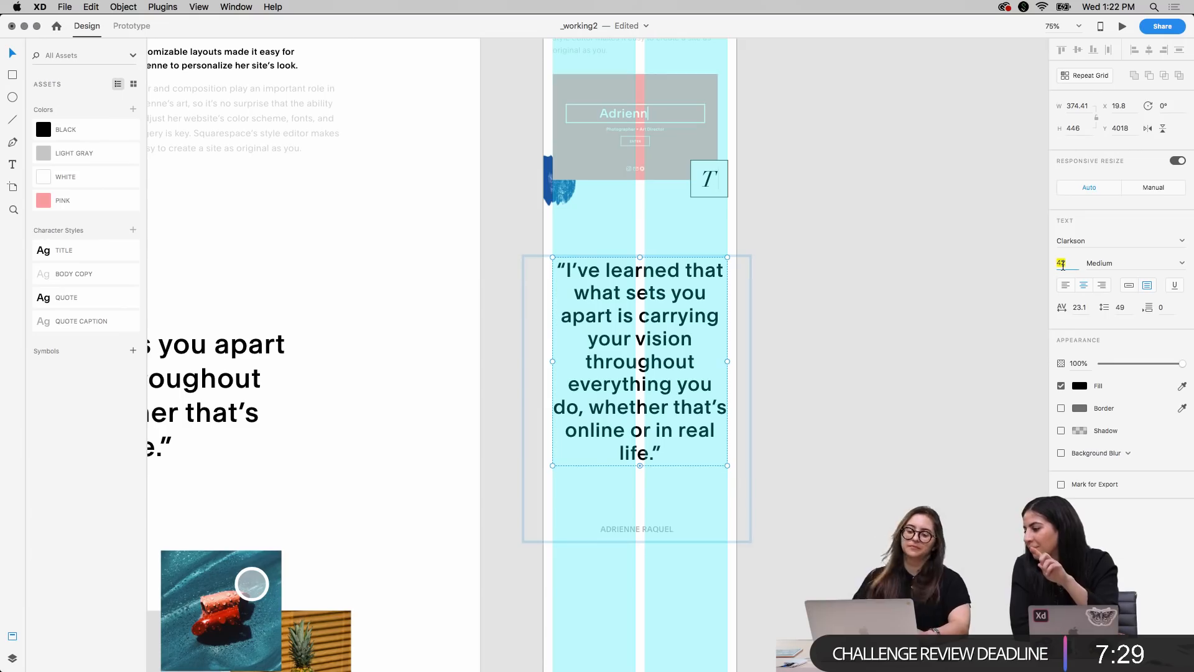
Move the caption up so it sits close beneath the last line of the mobile quote
left_click(928, 292)
scroll(928, 293, "up", 10)
scroll(928, 294, "down", 10)
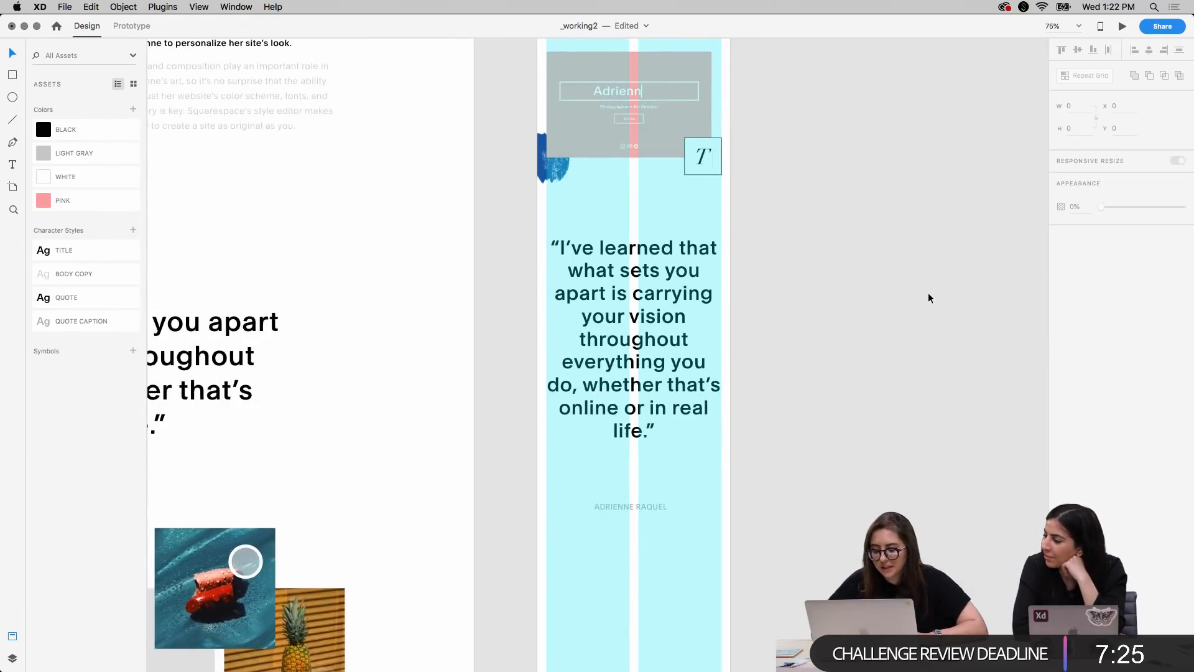
left_click(652, 504)
left_click_drag(652, 501, 655, 462)
left_click(841, 378)
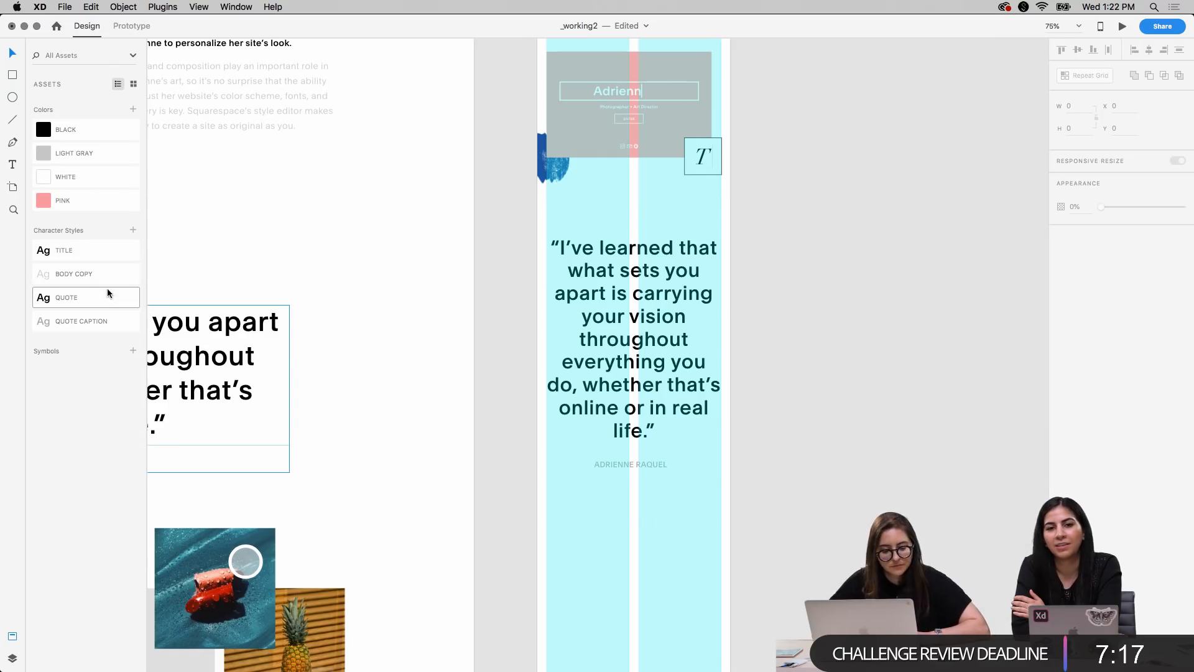
Edit the QUOTE character style and reduce its font size to 36
right_click(107, 318)
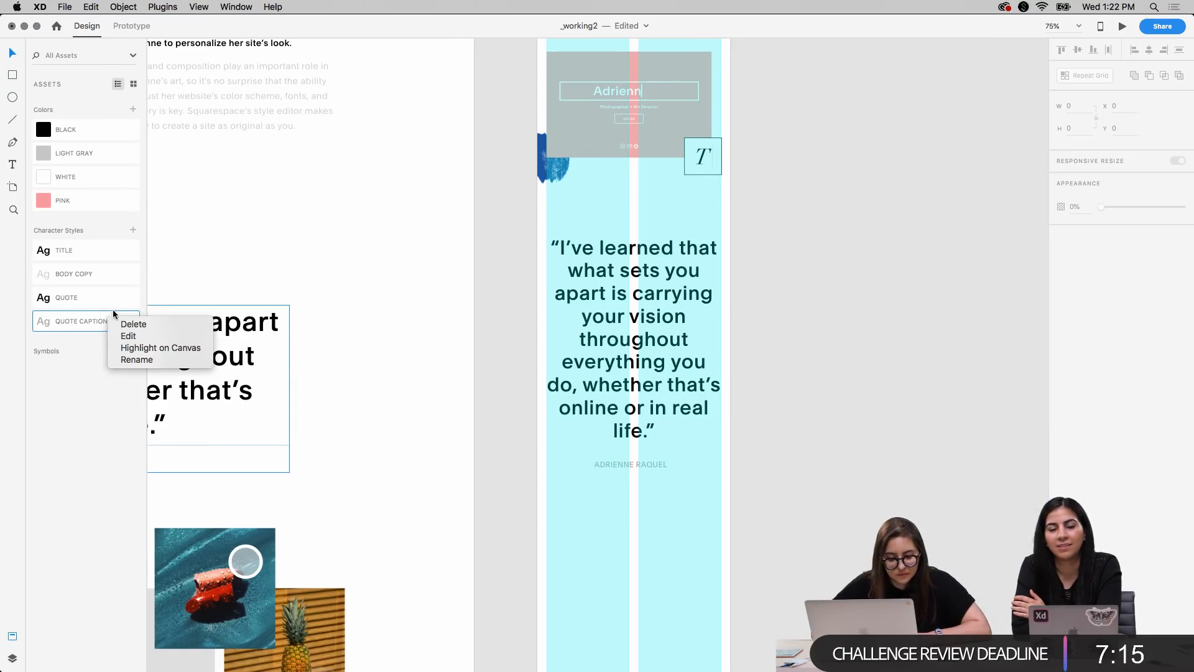
right_click(95, 301)
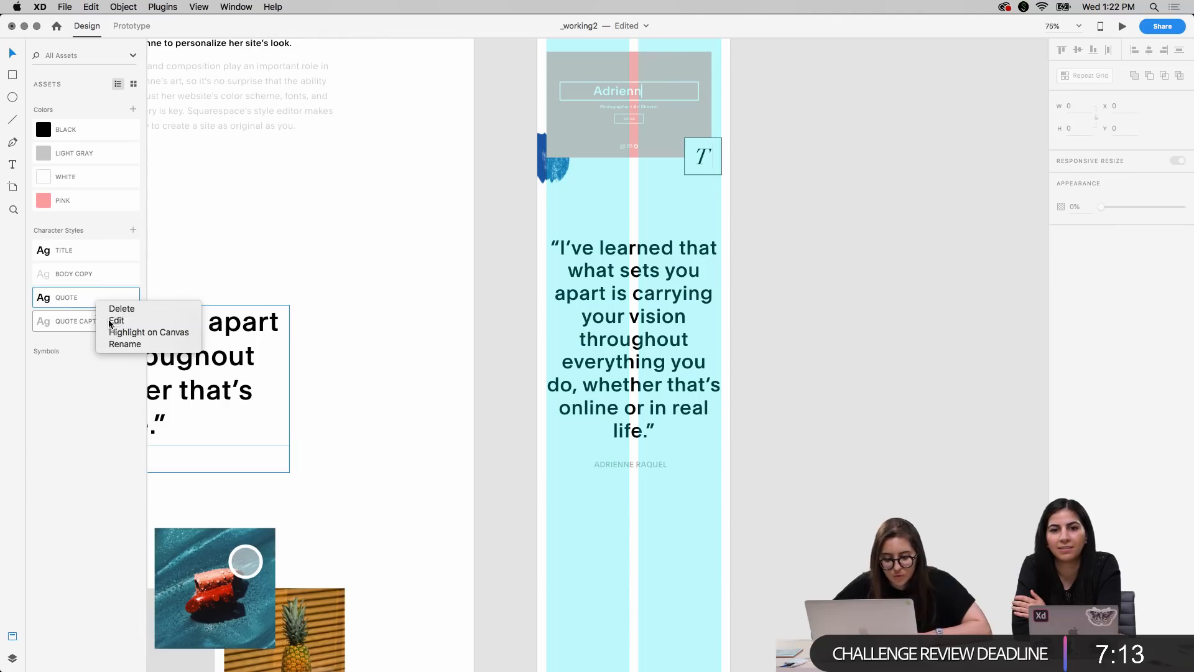
left_click(115, 320)
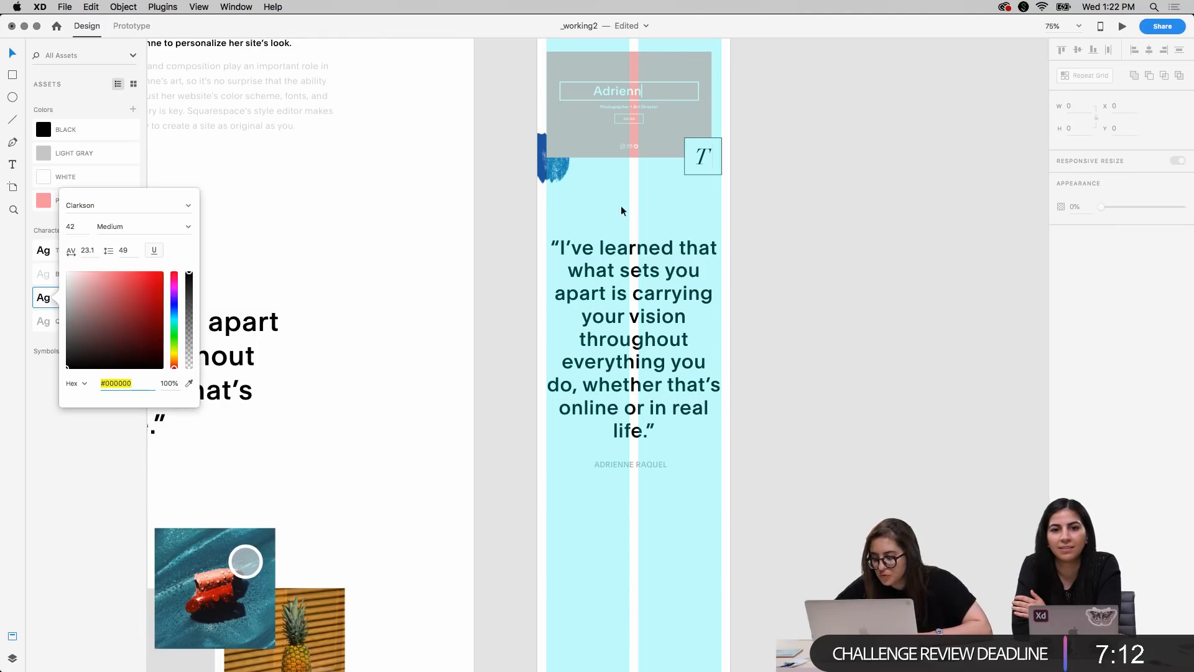
left_click(71, 227)
key("Down")
key("Down")
key("Down")
key("Down")
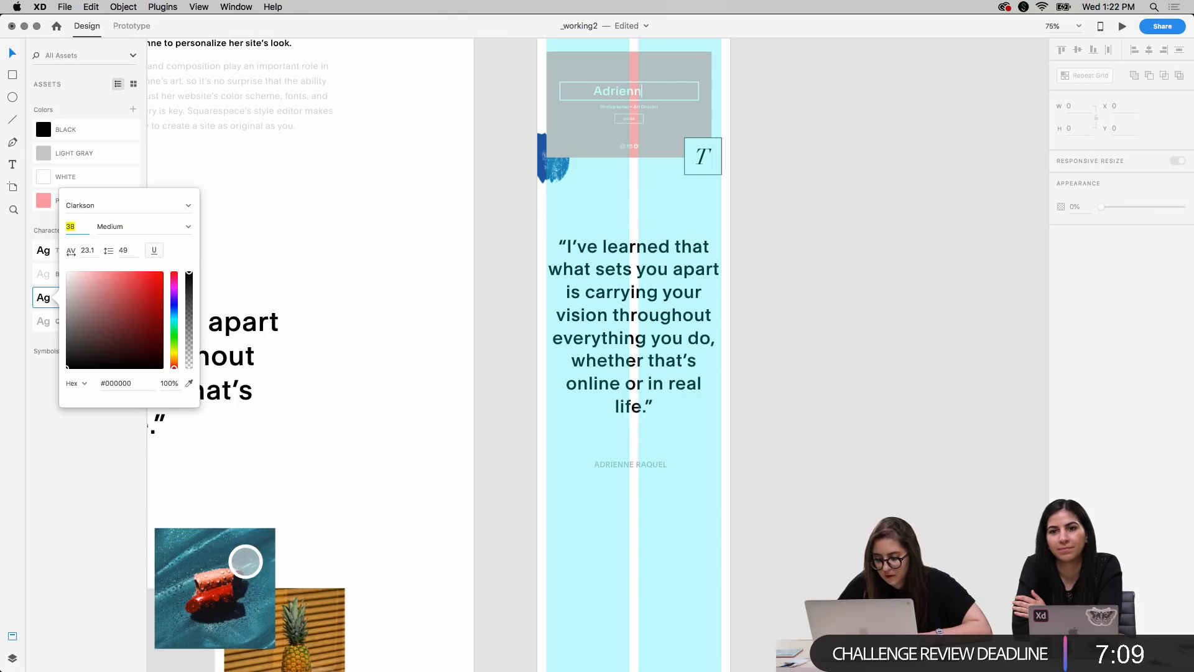
key("Down")
key("Down")
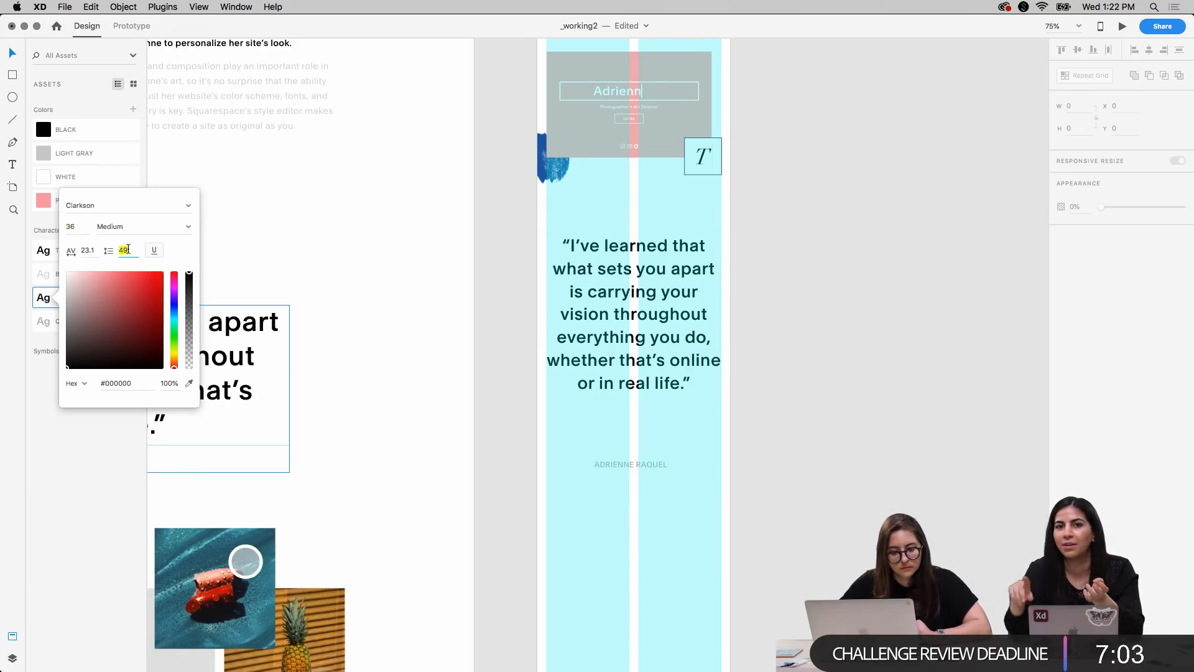
Set the QUOTE style's line spacing to 44, checking it against the other mobile quote, and close the style editor
key("Down")
key("Down")
key("Down")
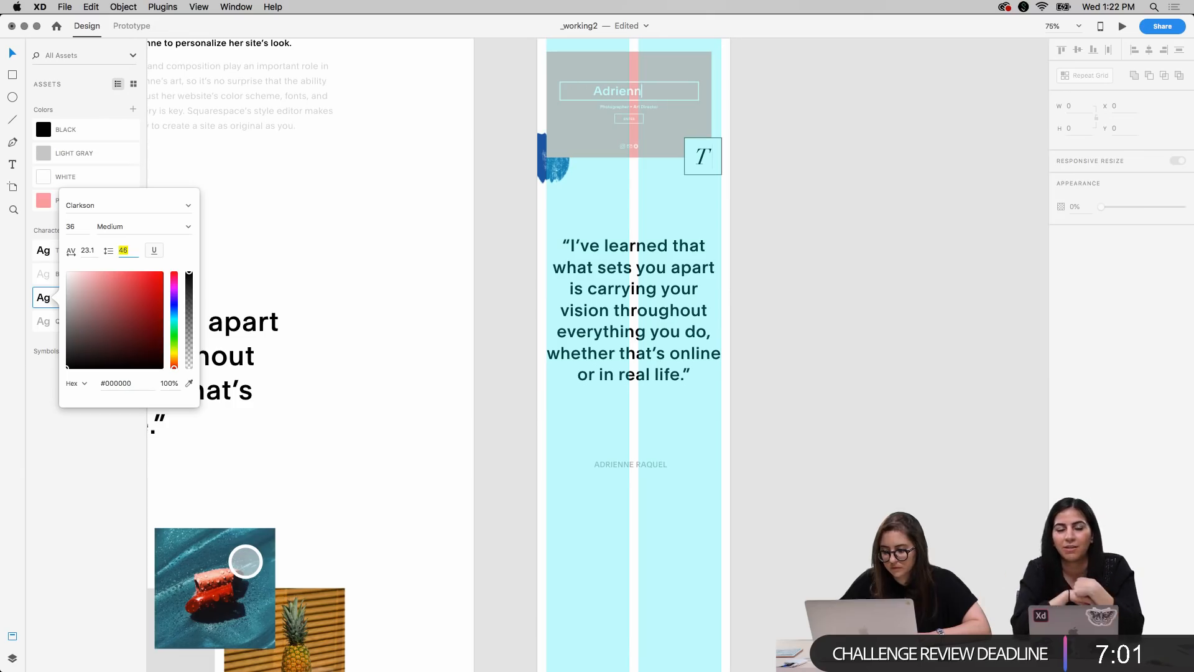
key("Down")
scroll(539, 315, "up", 10)
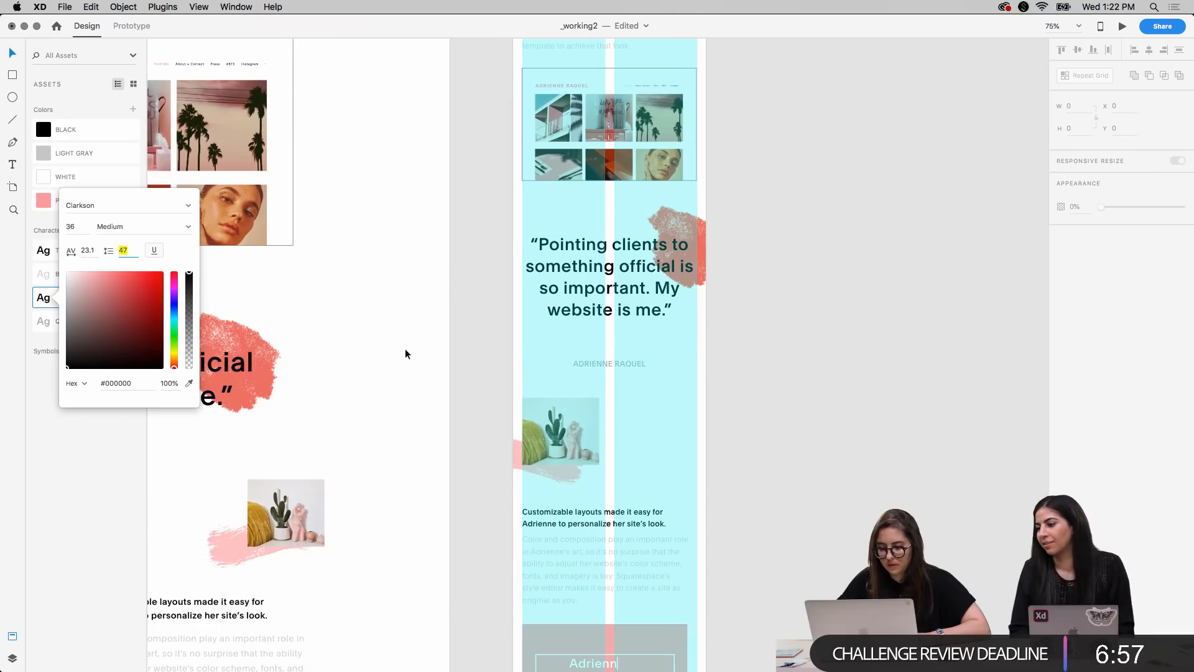
key("Down")
key("Down")
key("Down")
key("Down")
key("Down")
key("Up")
key("Up")
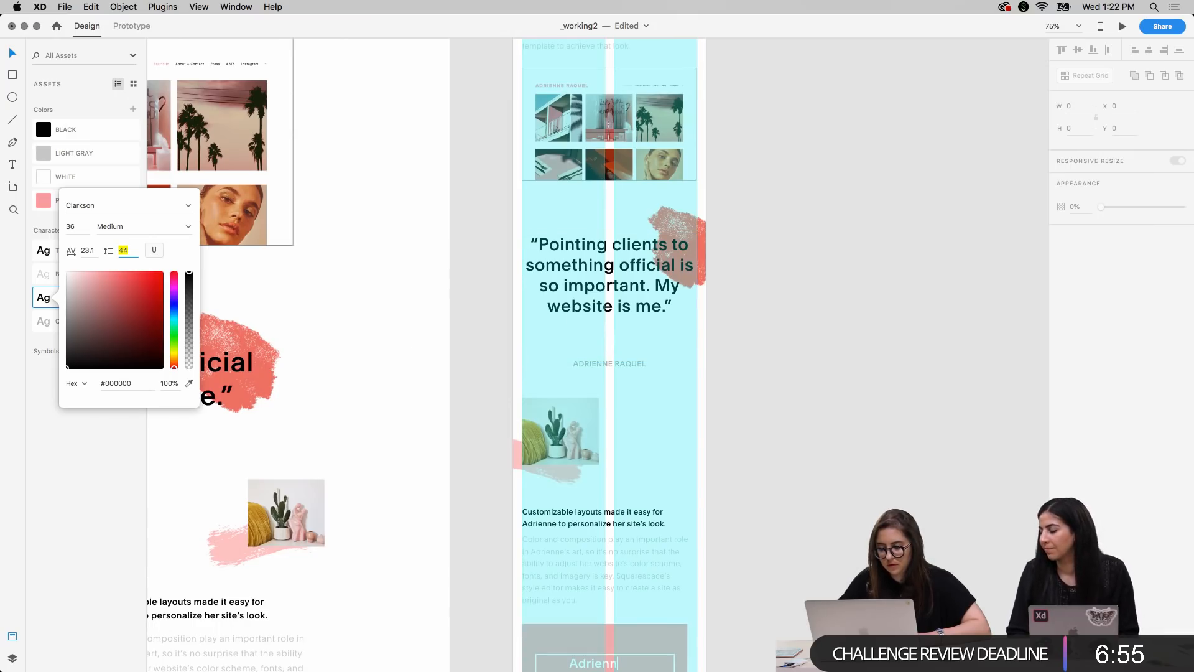
left_click(867, 419)
Move the caption below the "Pointing clients to something official" quote up to Y 3006.58
left_click(610, 365)
key("shift+Up")
key("shift+Up")
key("shift+Up")
key("shift+Up")
key("shift+Up")
key("shift+Up")
key("shift+Up")
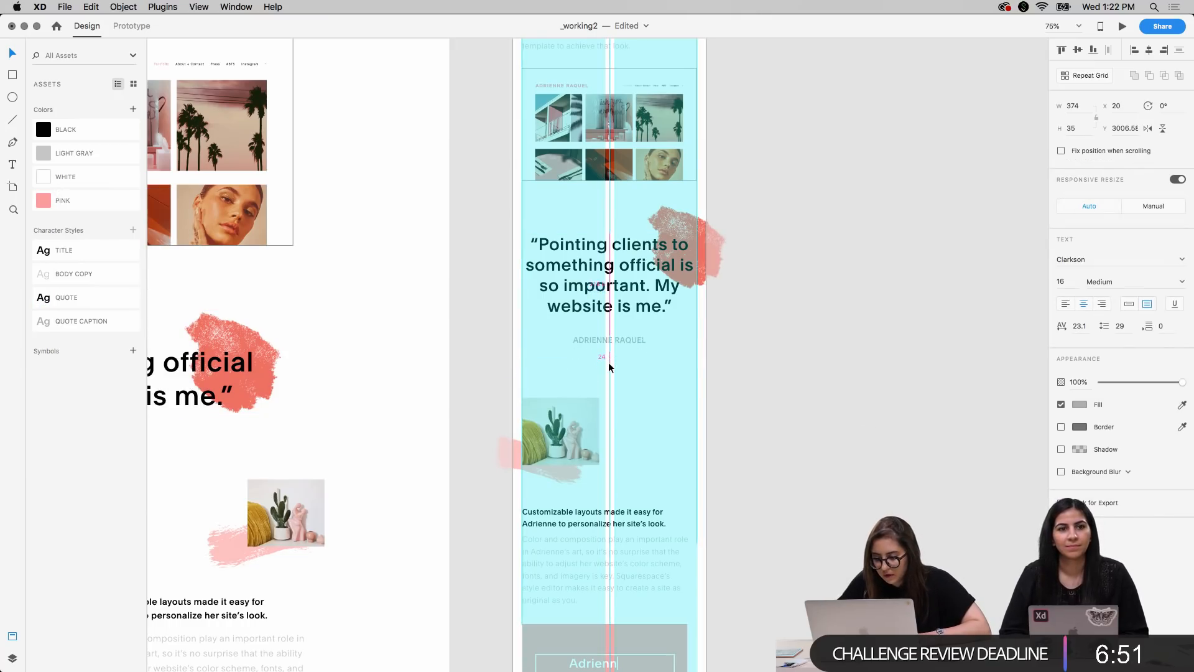
left_click(842, 461)
Select everything from the cactus photo down to the pink mockup and move it up together to Y 3070
scroll(841, 454, "down", 6)
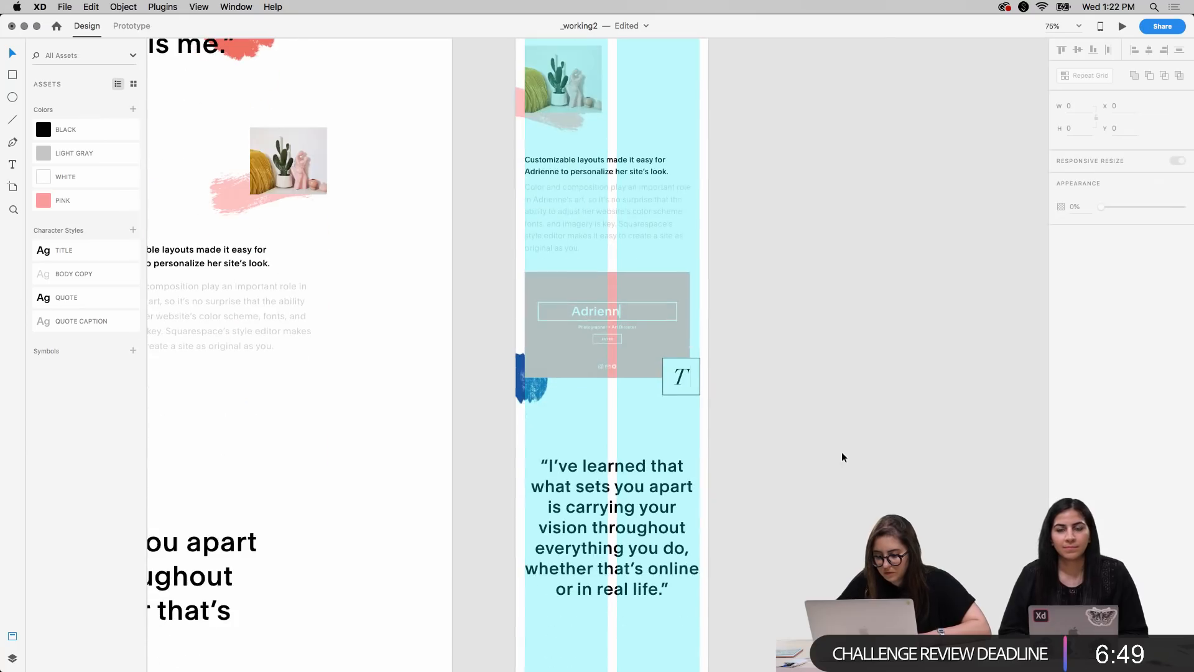
left_click_drag(492, 98, 735, 408)
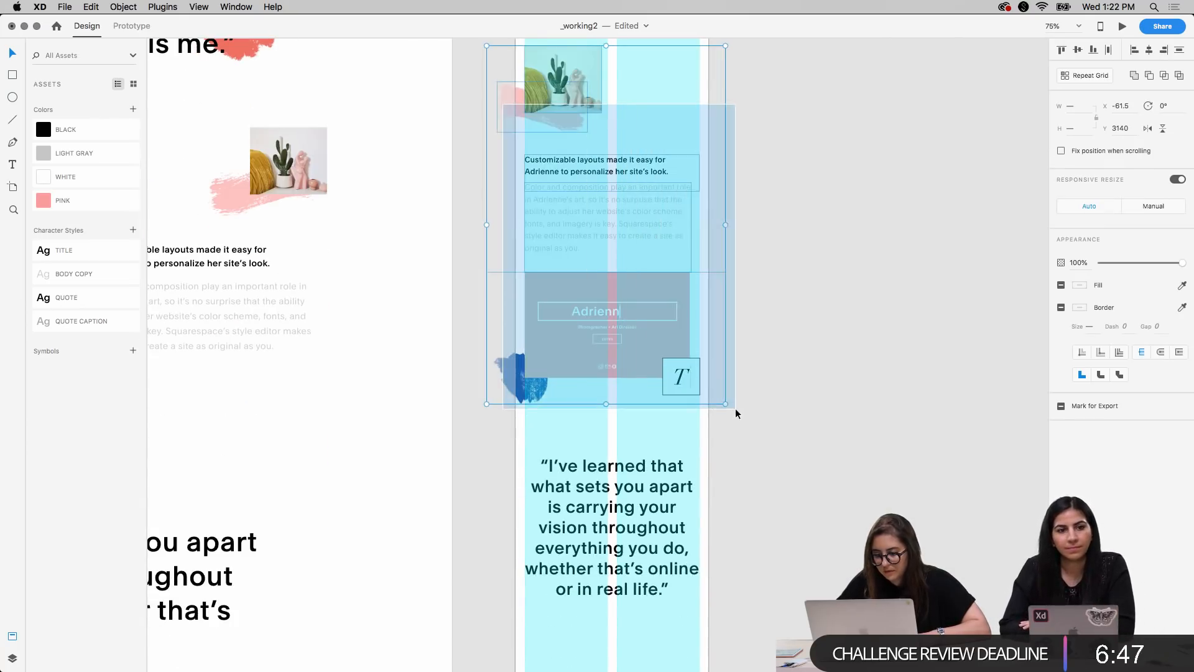
scroll(760, 328, "up", 4)
key("shift+Up")
key("shift+Up")
key("shift+Up")
key("shift+Up")
key("shift+Up")
key("shift+Up")
key("shift+Up")
key("shift+Up")
key("shift+Up")
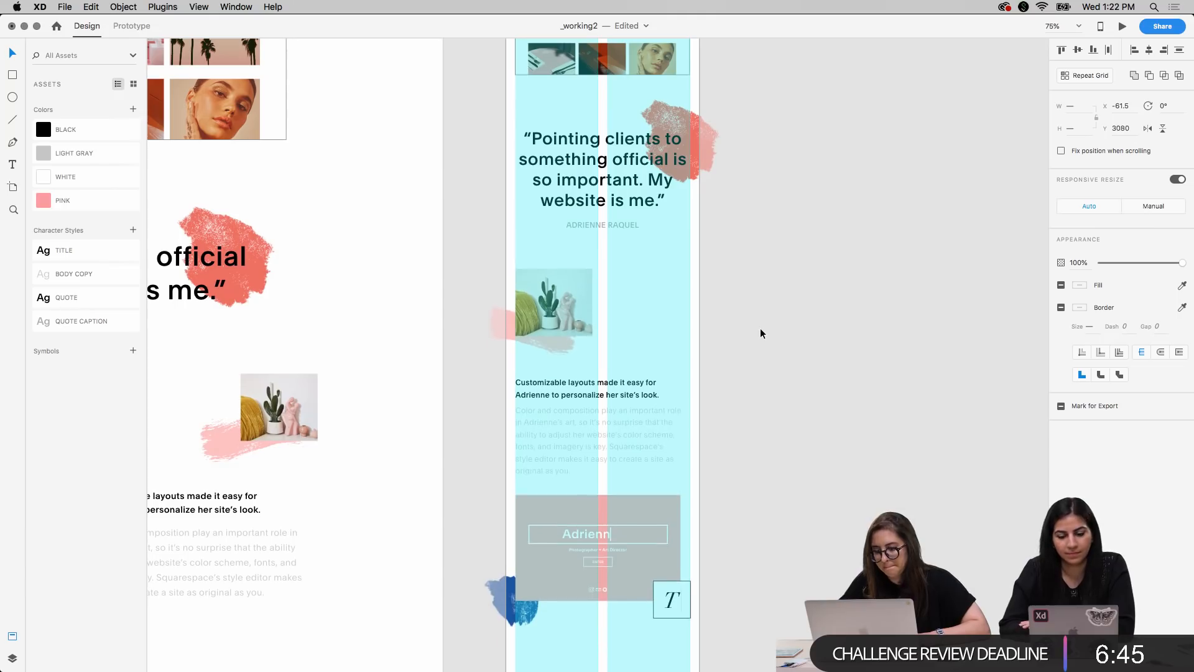
key("shift+Down")
key("shift+Down")
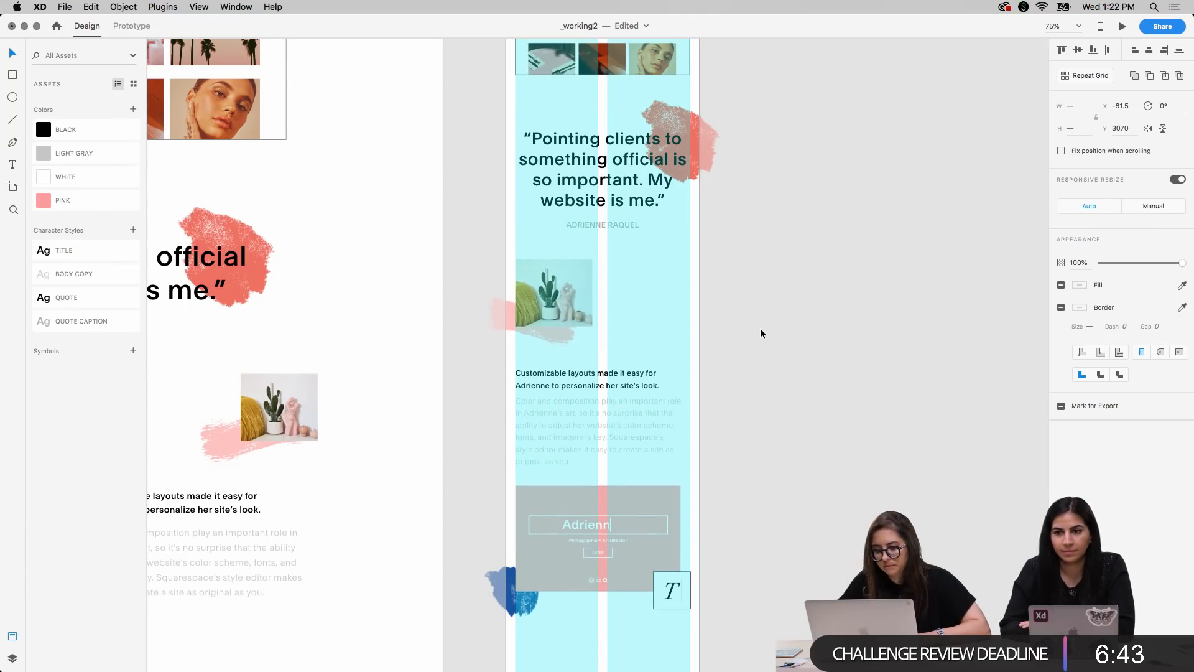
Clear the selection and turn off the grid overlays on the mobile artboard
left_click(772, 402)
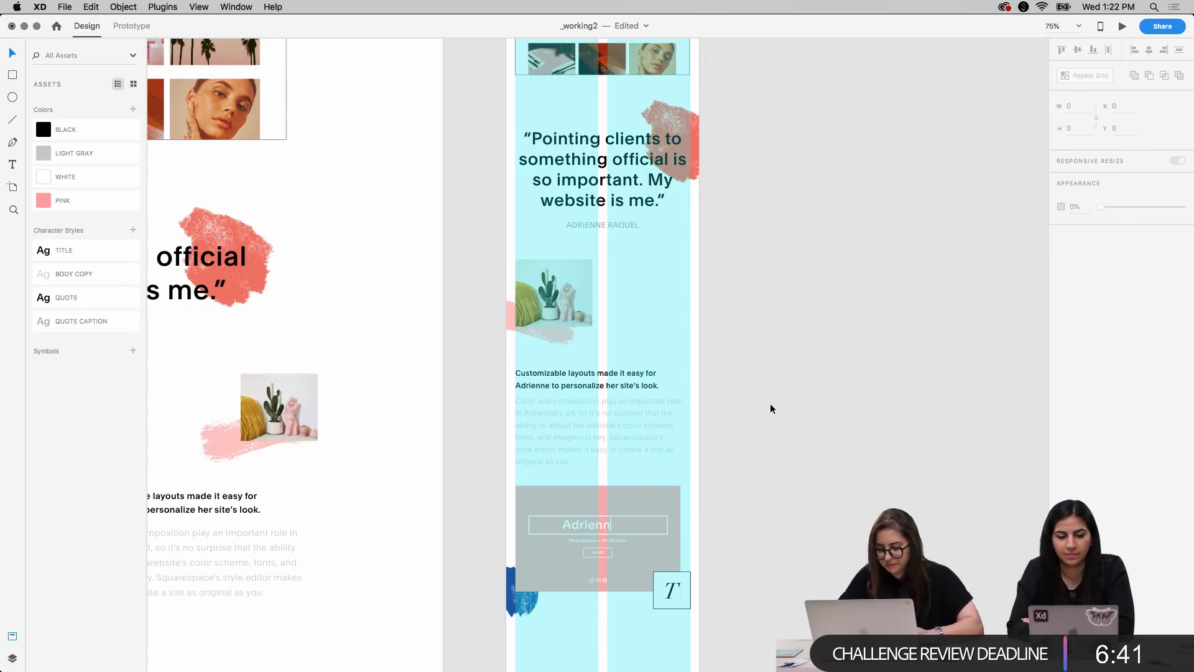
key("super+'")
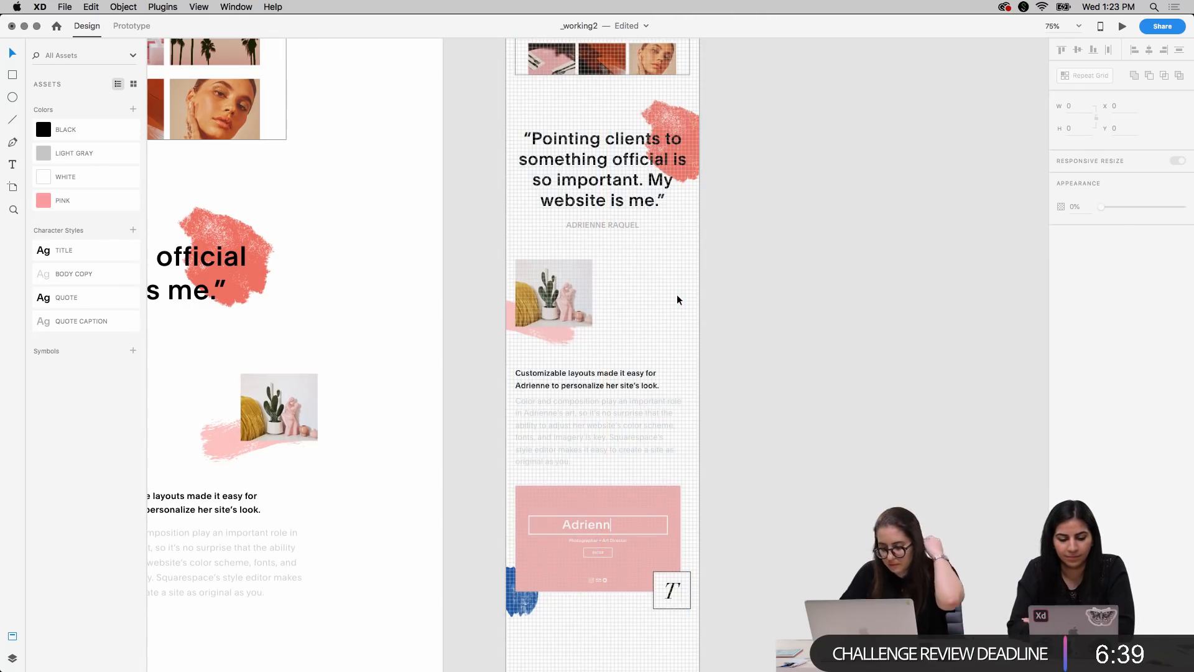
key("super+'")
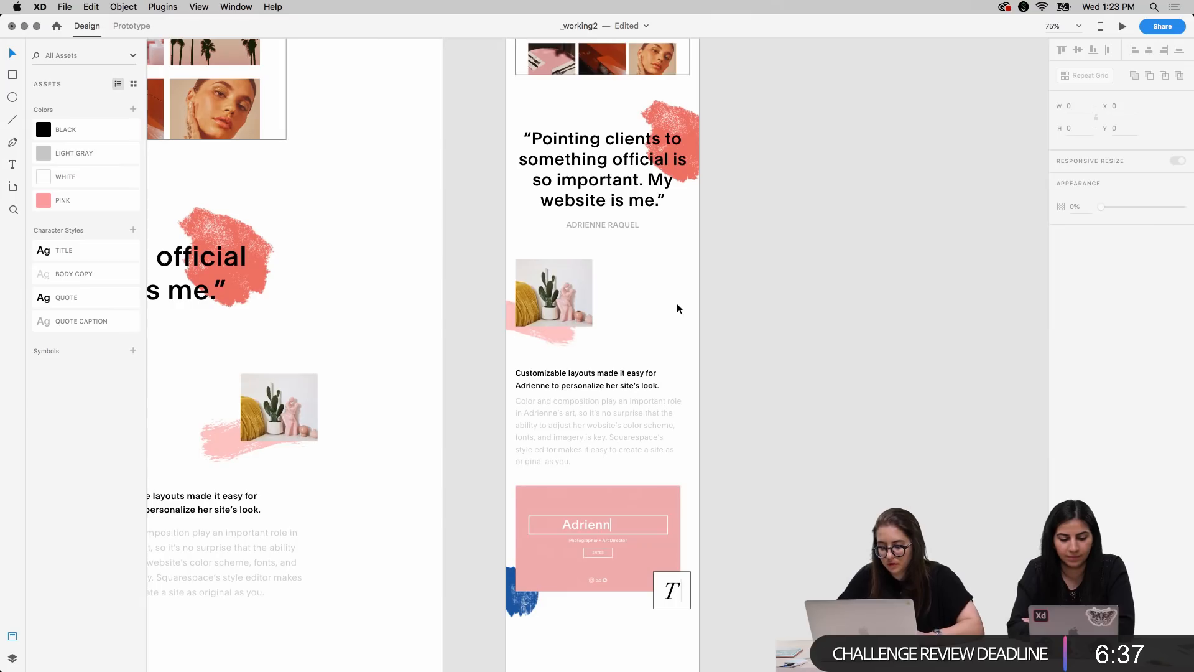
Move the "I've learned that what sets you apart" quote up to Y 3924, below the pink mockup on the mobile artboard
scroll(675, 311, "down", 5)
left_click(634, 568)
left_click_drag(590, 591, 589, 547)
left_click(811, 580)
scroll(802, 572, "down", 5)
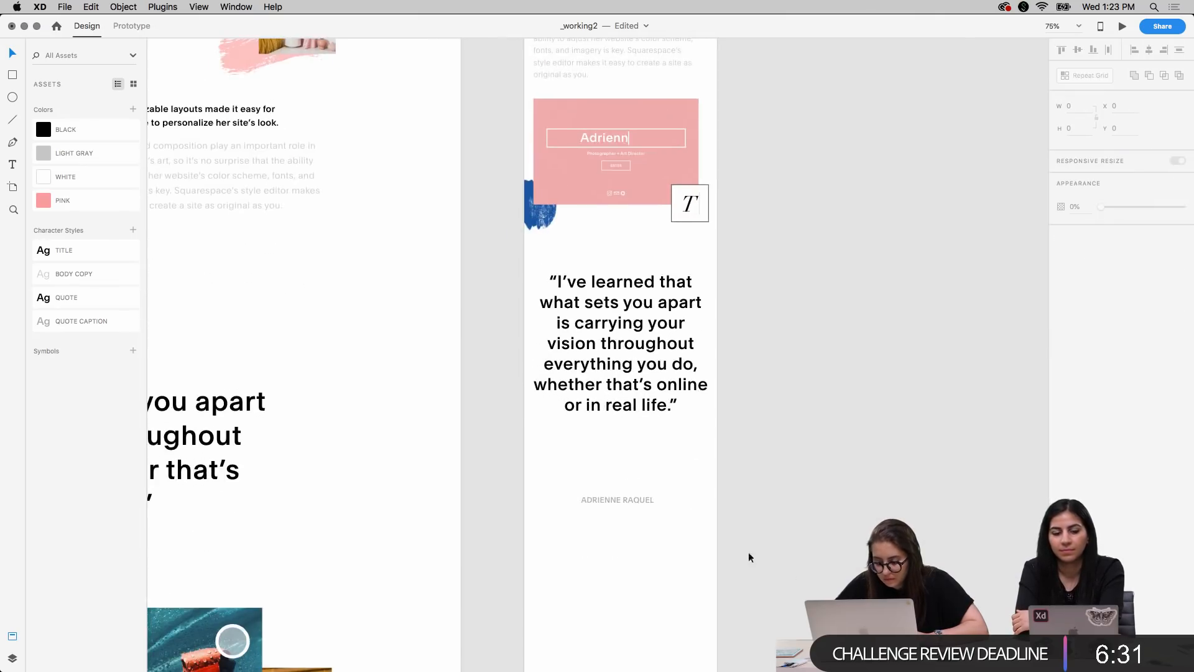
Move the caption up beneath the mobile "I've learned" quote and shorten the quote's text box to a height of 371
left_click(643, 498)
left_click_drag(643, 449, 637, 431)
left_click(632, 367)
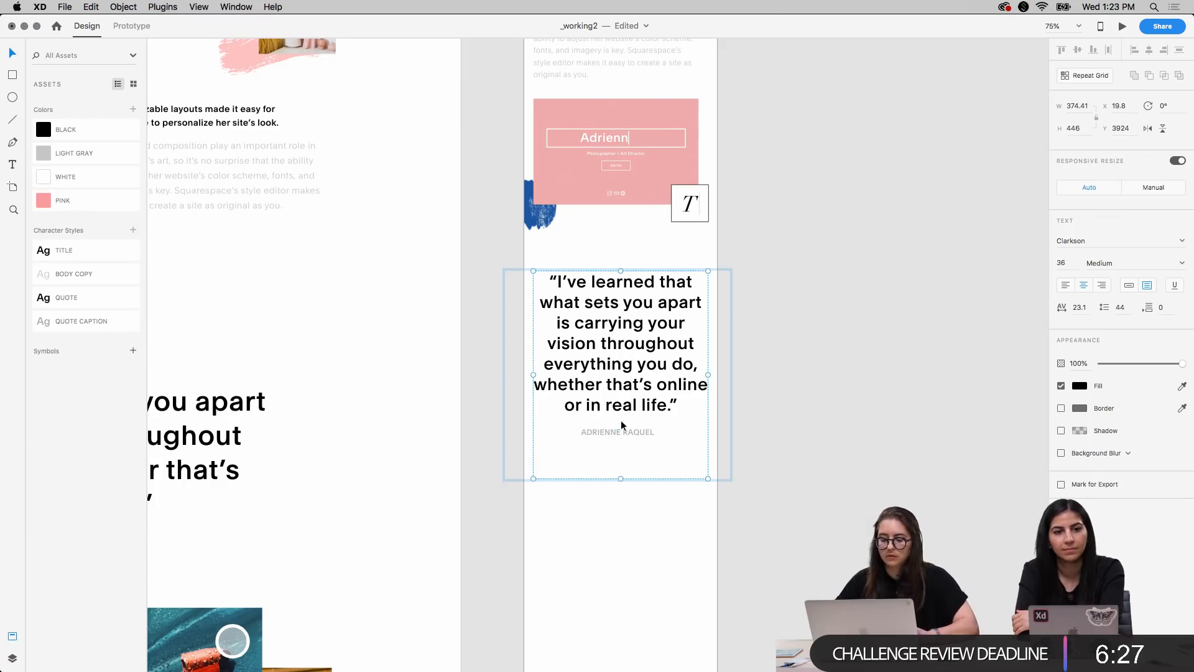
left_click_drag(619, 479, 618, 439)
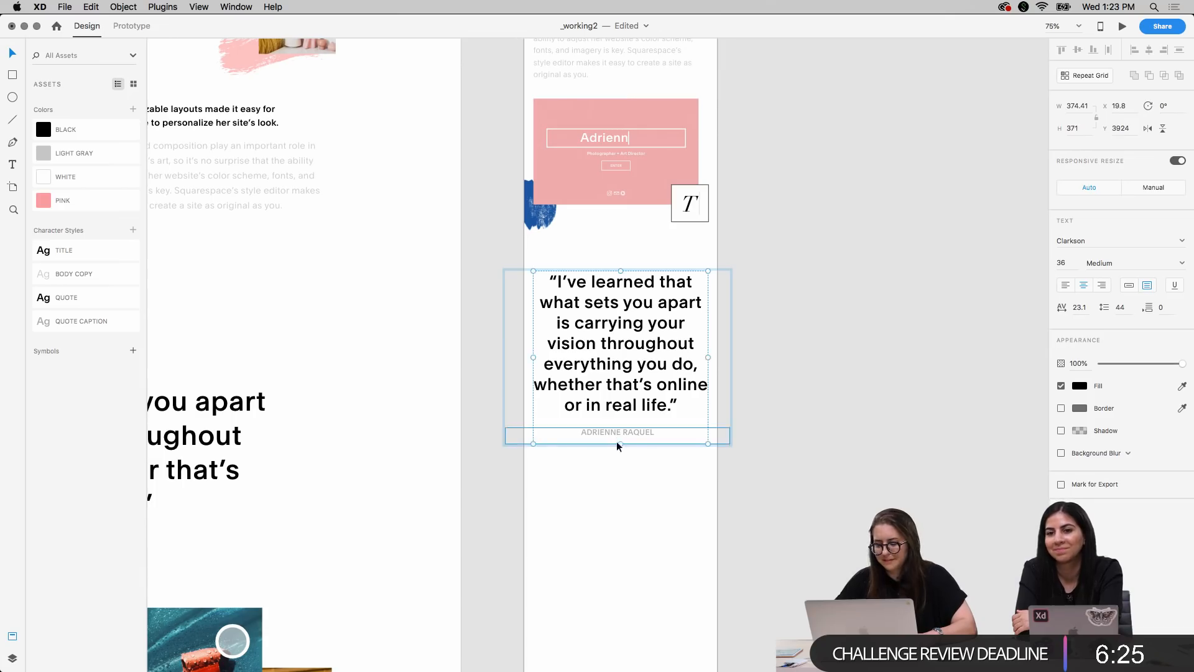
left_click(920, 349)
Select everything from the cactus photo through the "I've learned" quote on the mobile artboard and move it down together to Y 3150
key("super+minus")
scroll(802, 314, "up", 3)
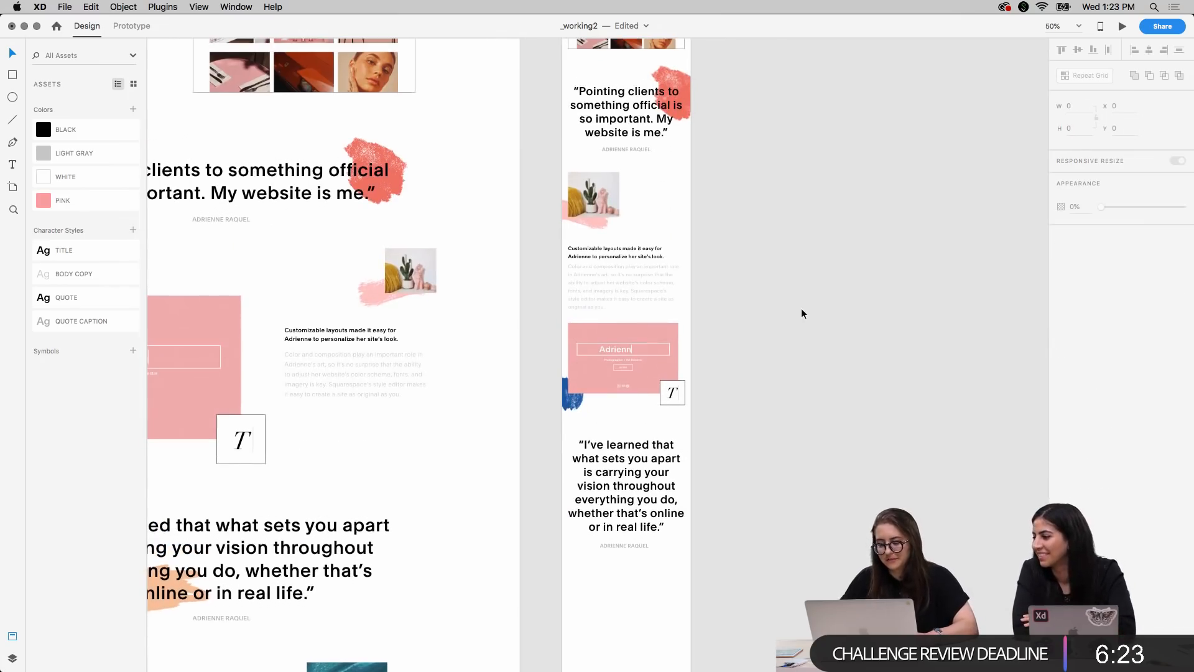
scroll(802, 313, "up", 3)
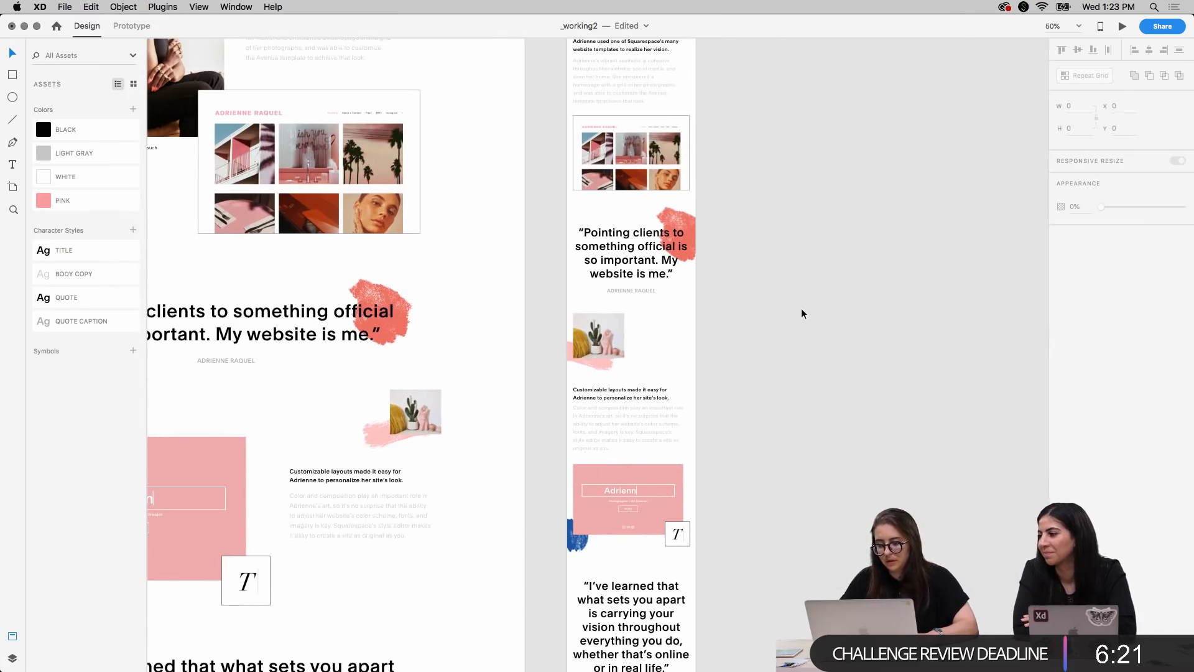
scroll(802, 313, "down", 3)
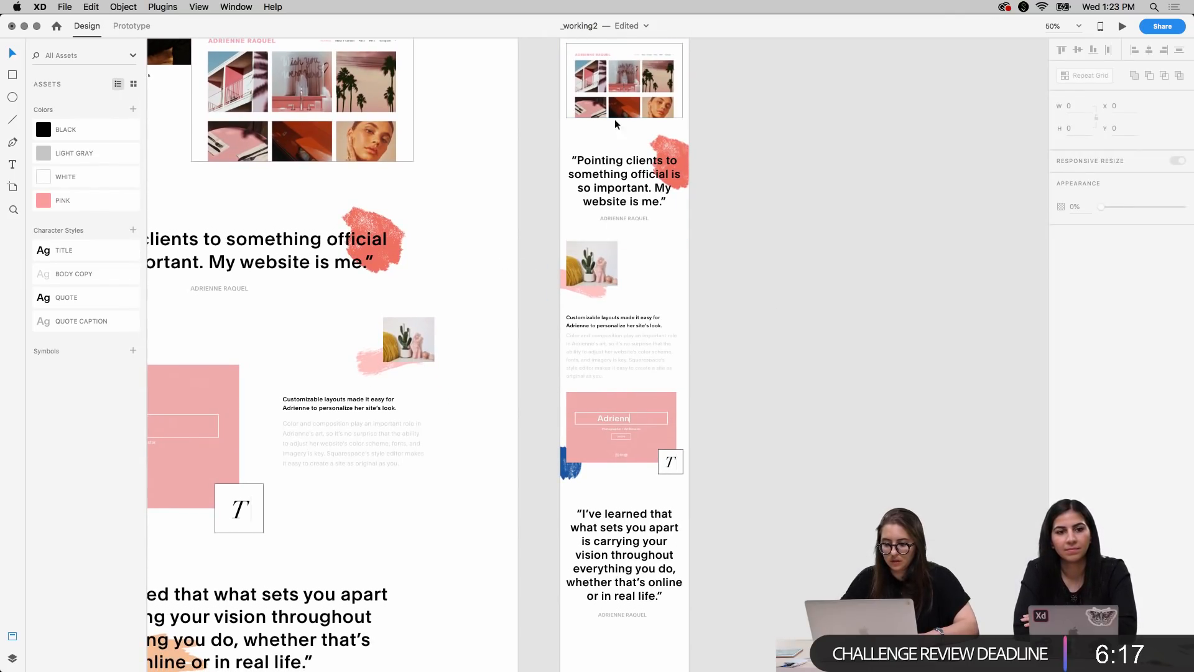
left_click_drag(539, 255, 703, 576)
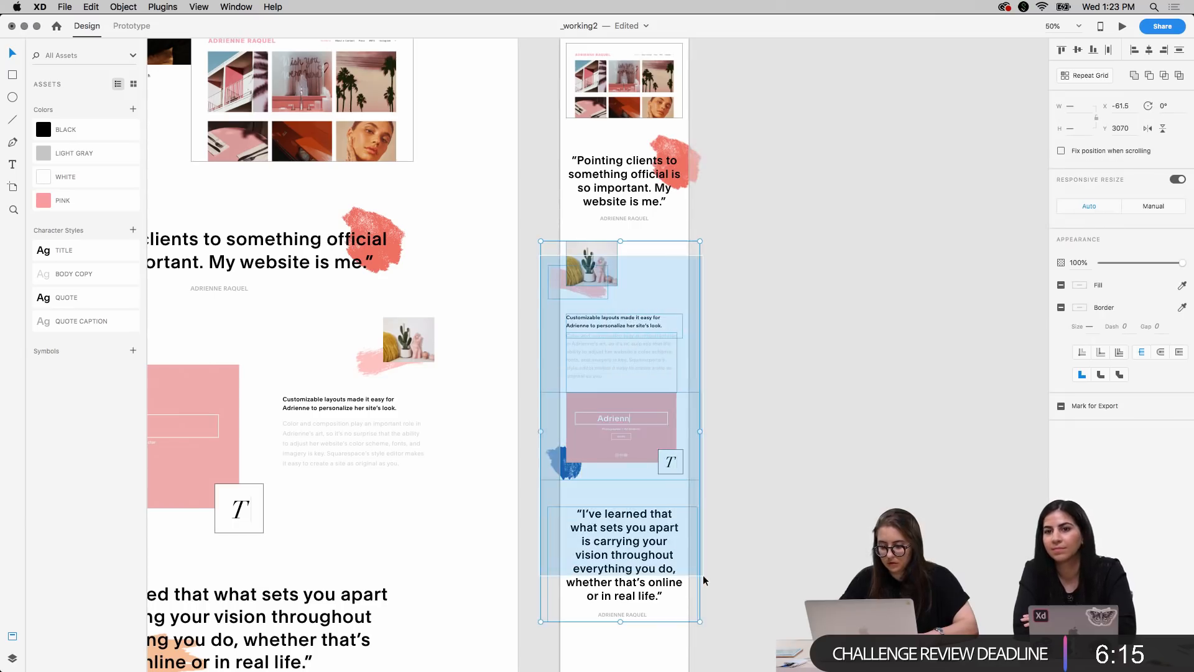
key("shift+Down")
key("shift+Down")
key("shift+Down")
key("shift+Down")
key("shift+Down")
Move the mobile "Pointing clients to something official" quote, its caption and coral brush stroke down together to Y 2756
key("shift+Down")
key("shift+Down")
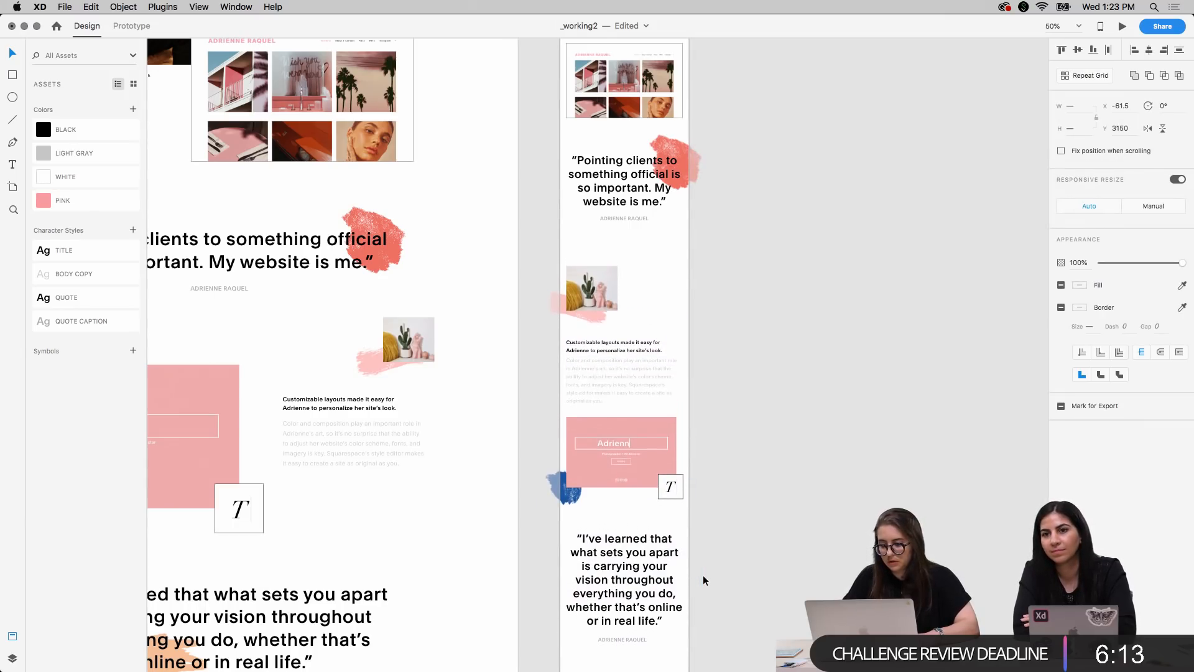
left_click_drag(539, 141, 697, 207)
key("shift+Down")
key("shift+Down")
key("shift+Up")
key("shift+Up")
key("Down")
key("Down")
key("Down")
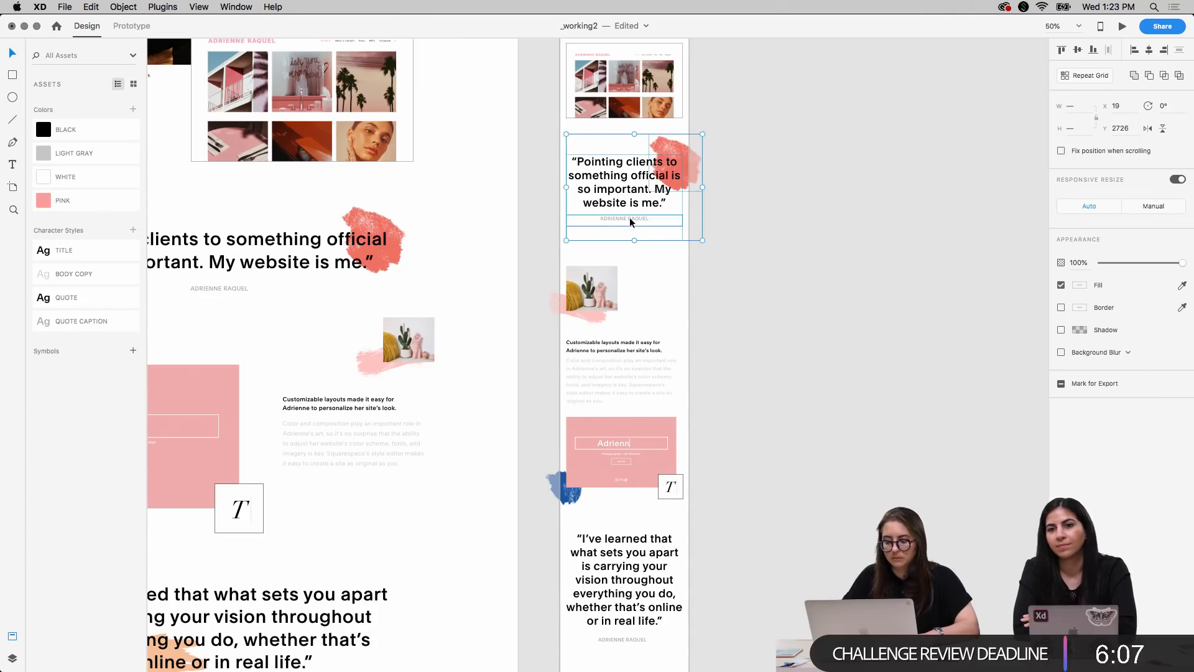
key("shift+Down")
key("shift+Down")
key("shift+Down")
key("shift+Down")
key("Up")
key("Up")
key("Up")
key("Up")
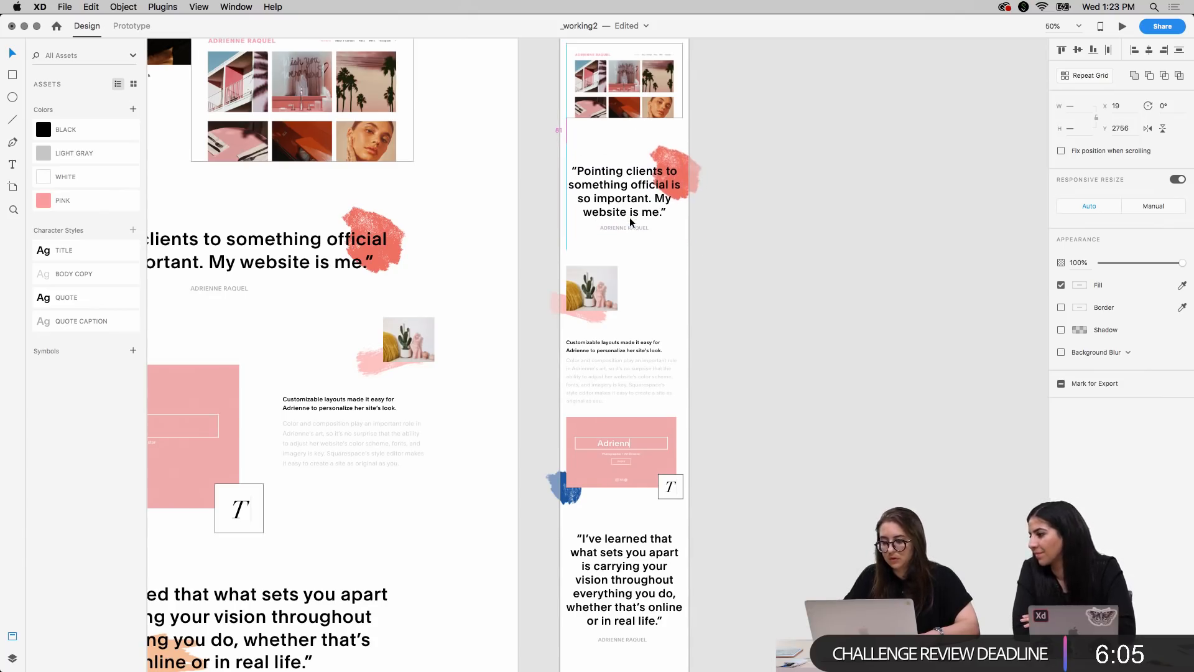
left_click(797, 301)
Move the mobile "I've learned" quote group down to Y 4034, further below the pink mockup
scroll(806, 268, "up", 5)
scroll(806, 268, "down", 7)
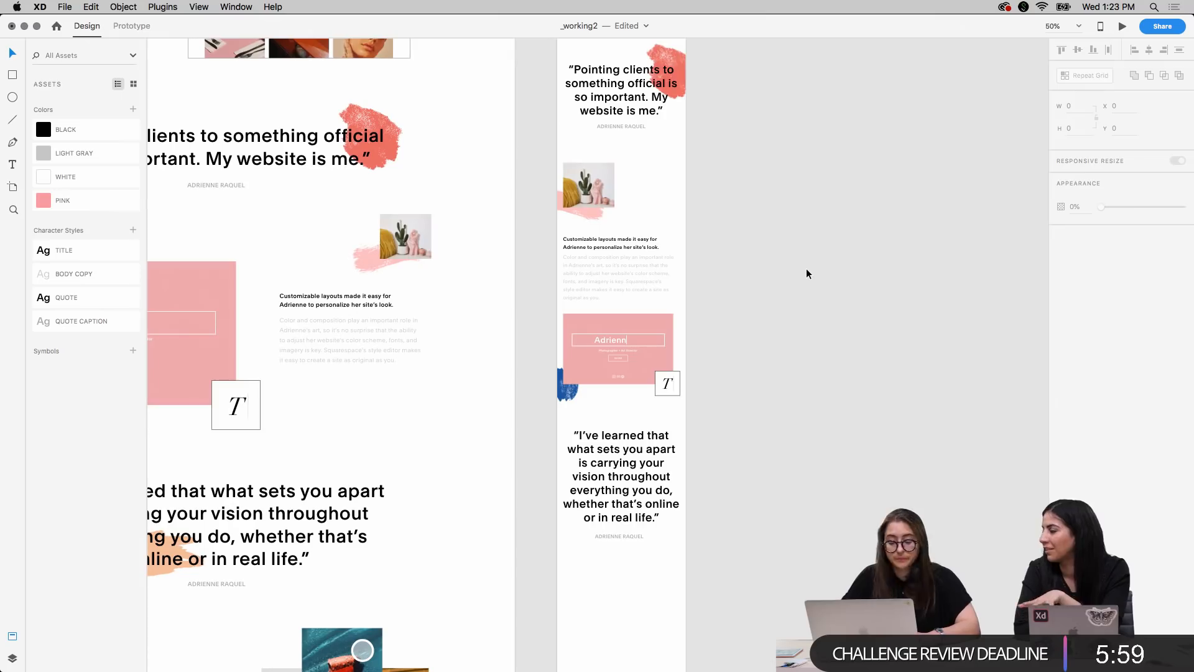
scroll(806, 267, "down", 5)
left_click(678, 329)
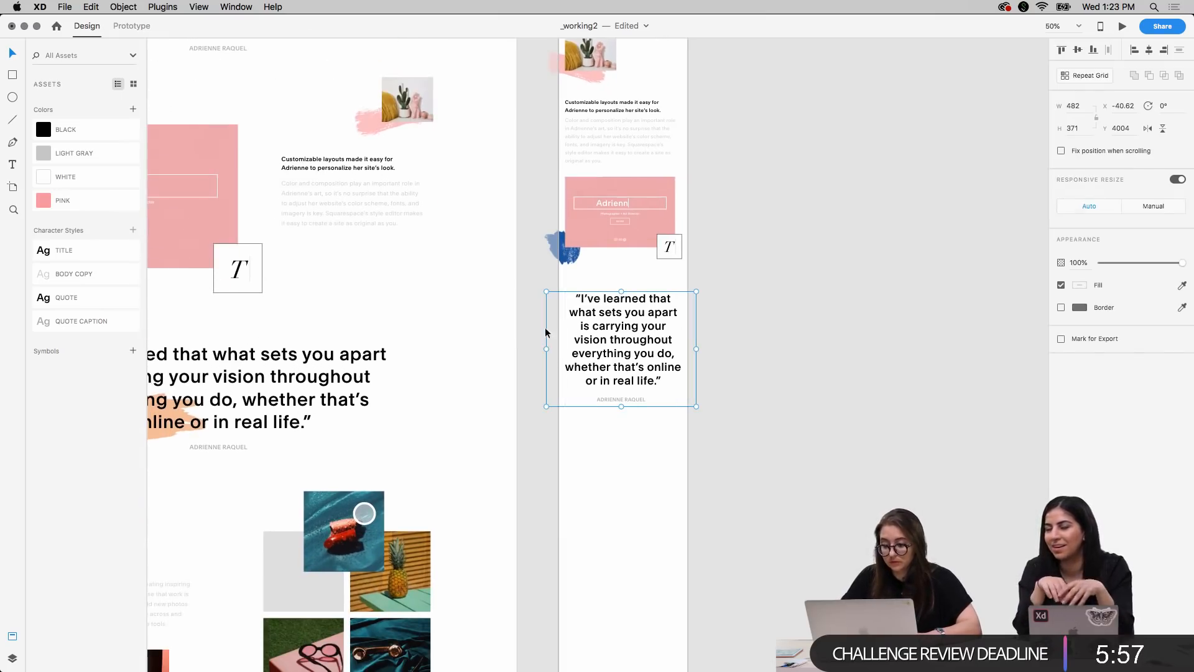
key("shift+Down")
key("shift+Down")
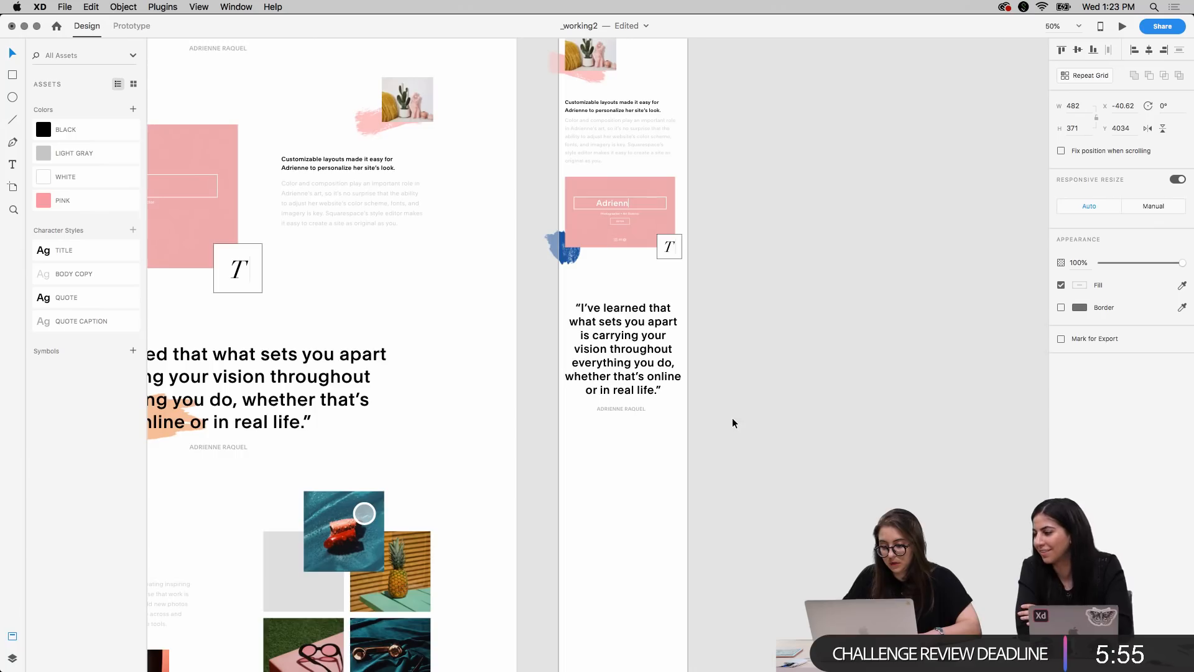
Copy the orange brush stroke from the desktop "I've learned" quote onto the mobile version and place it behind the text
scroll(541, 451, "left", 5)
double_click(391, 404)
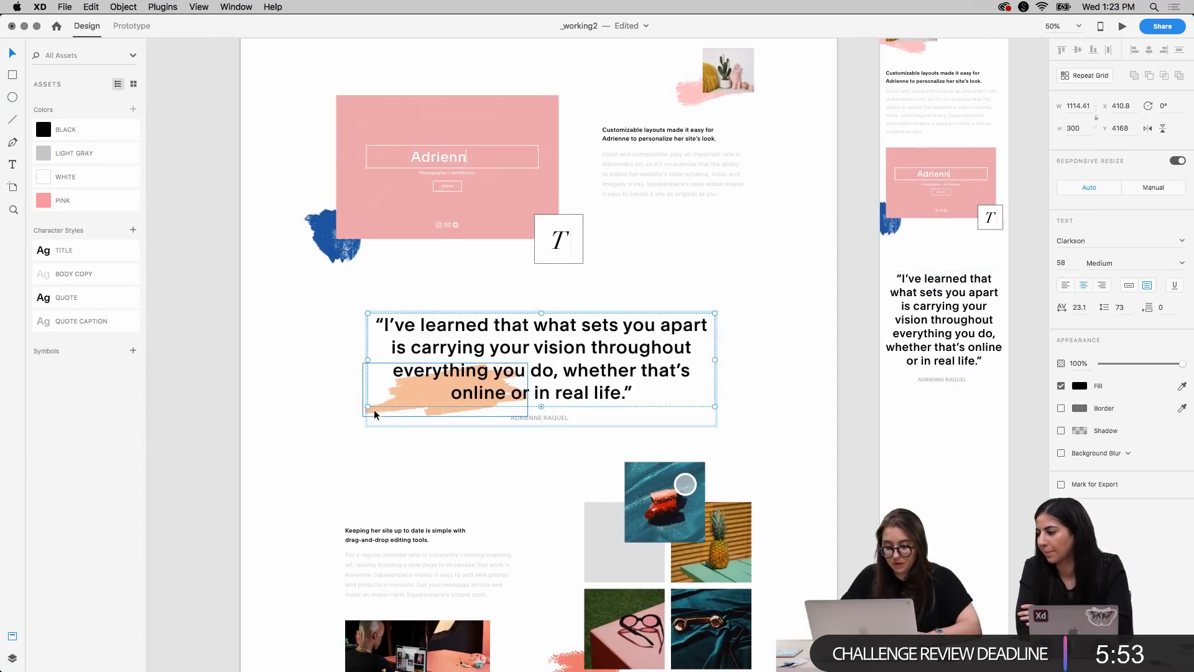
key("super+c")
scroll(701, 502, "right", 5)
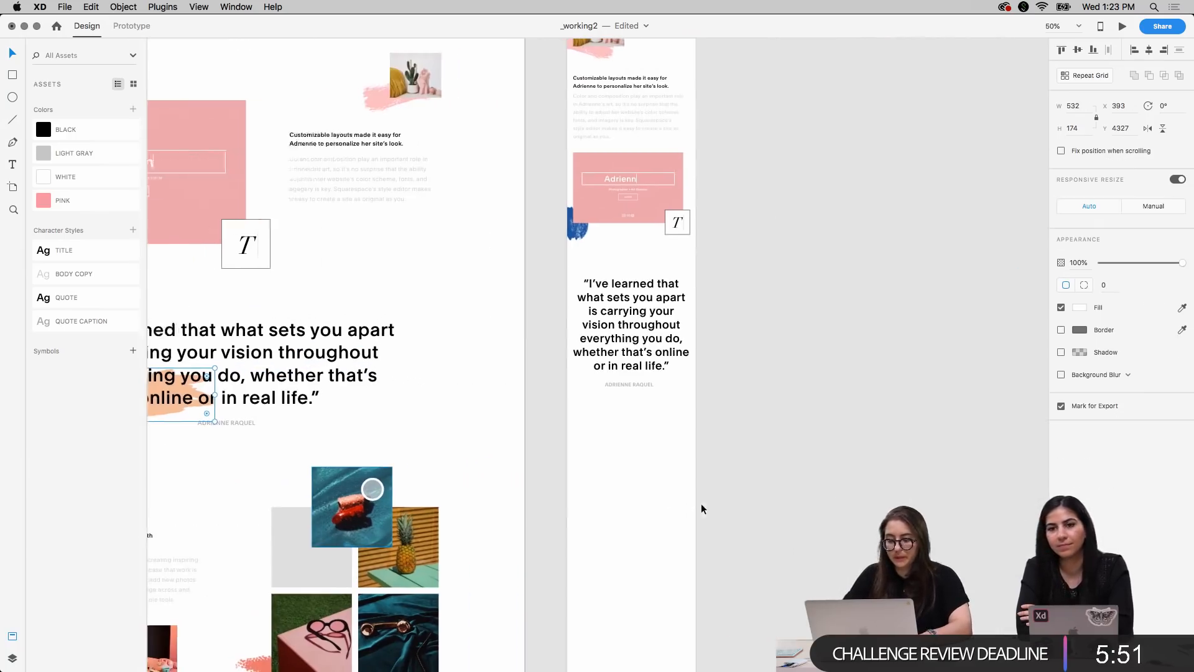
key("super+v")
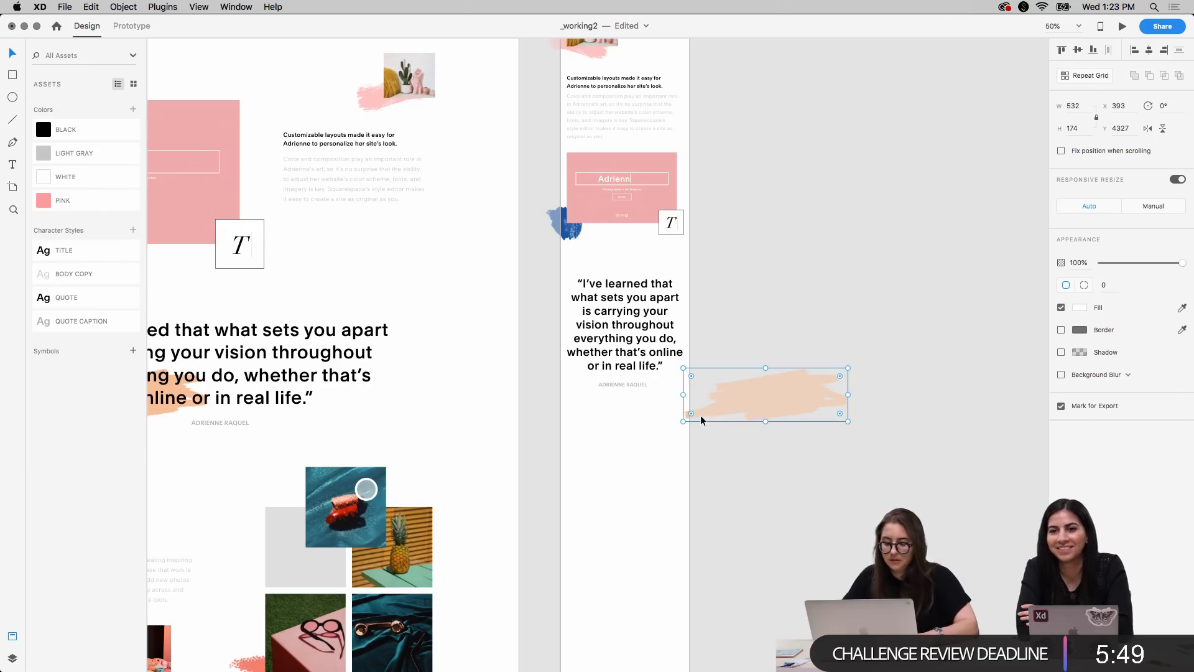
left_click_drag(708, 409, 562, 377)
key("super+[")
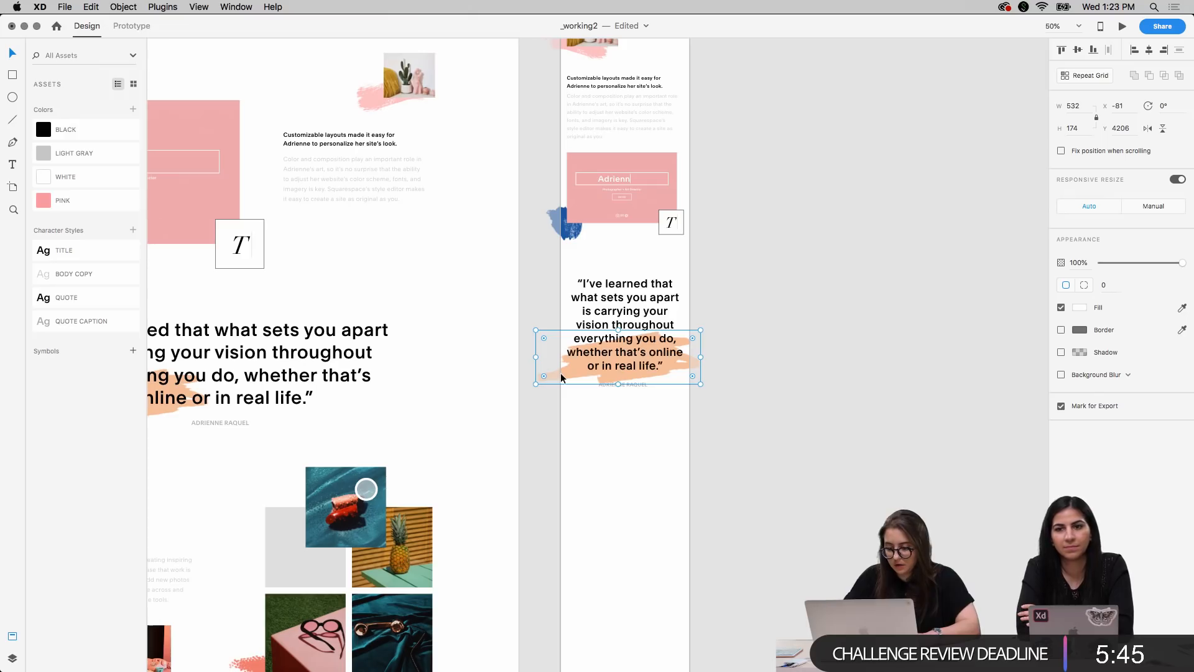
Reposition the orange brush stroke at X -91, Y 4106, behind the middle lines of the mobile quote
key("shift+Left")
key("shift+Down")
key("shift+Down")
key("shift+Down")
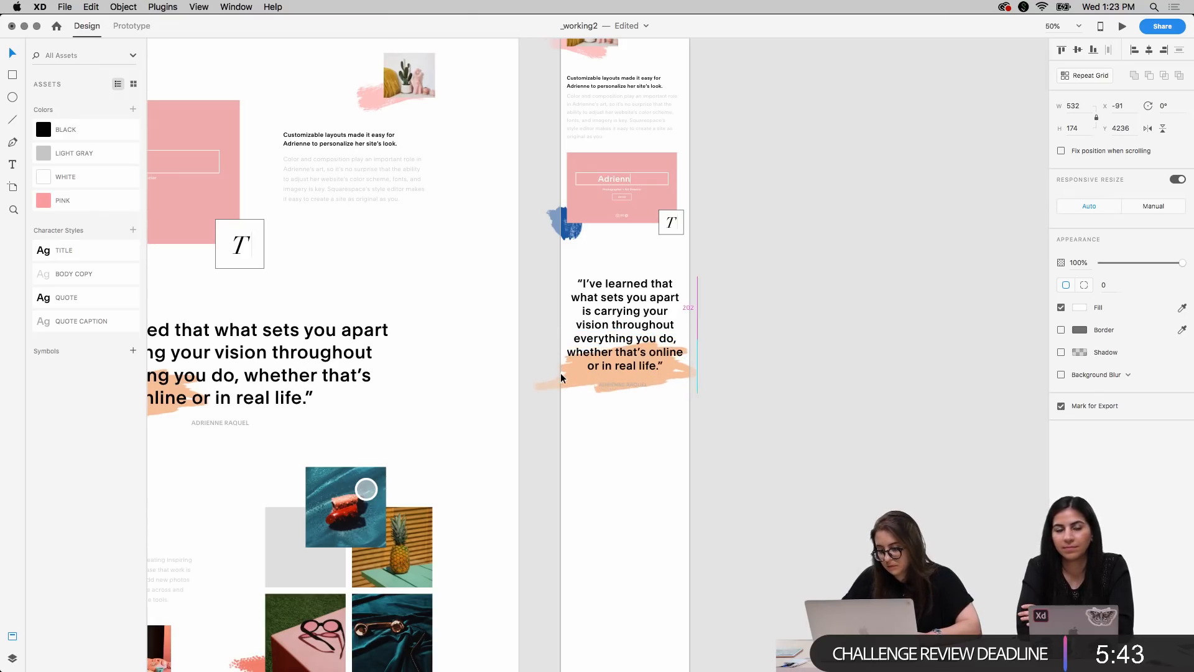
key("super+3")
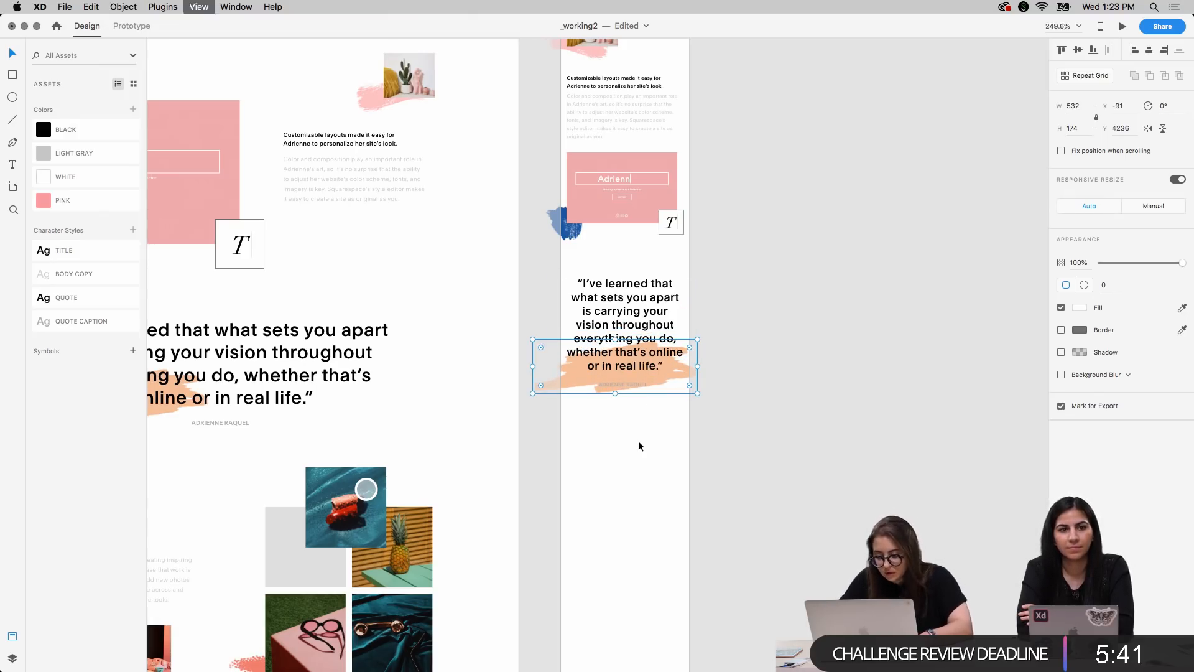
key("super+minus")
key("super+minus")
key("super+minus")
key("super+minus")
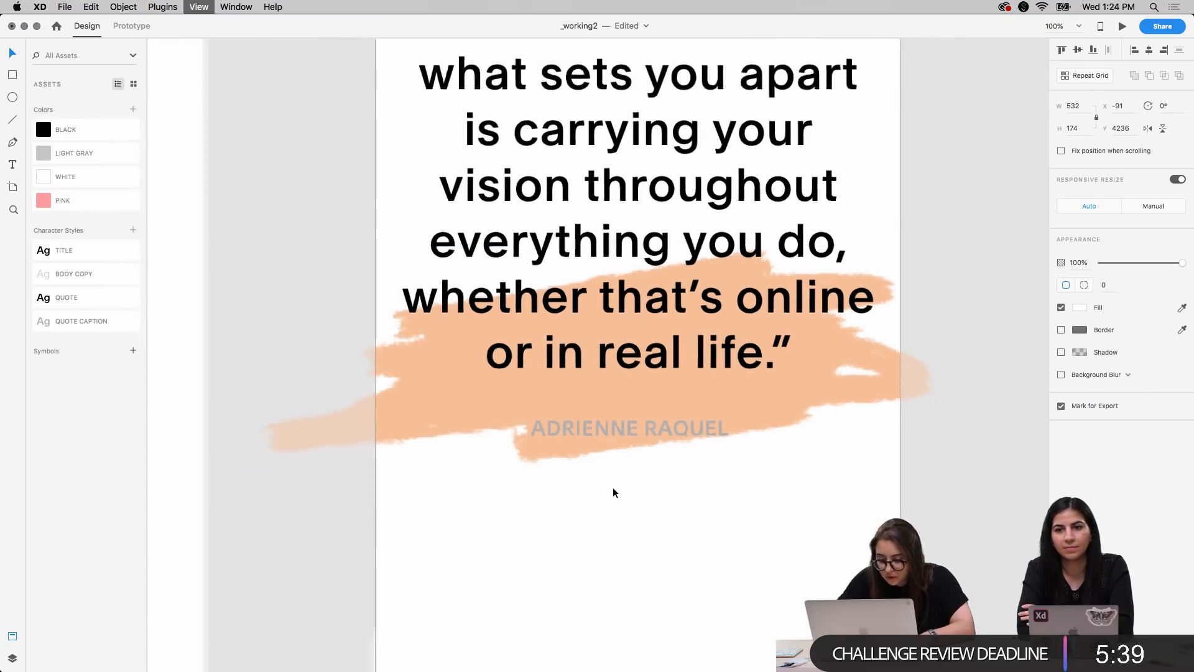
key("super+plus")
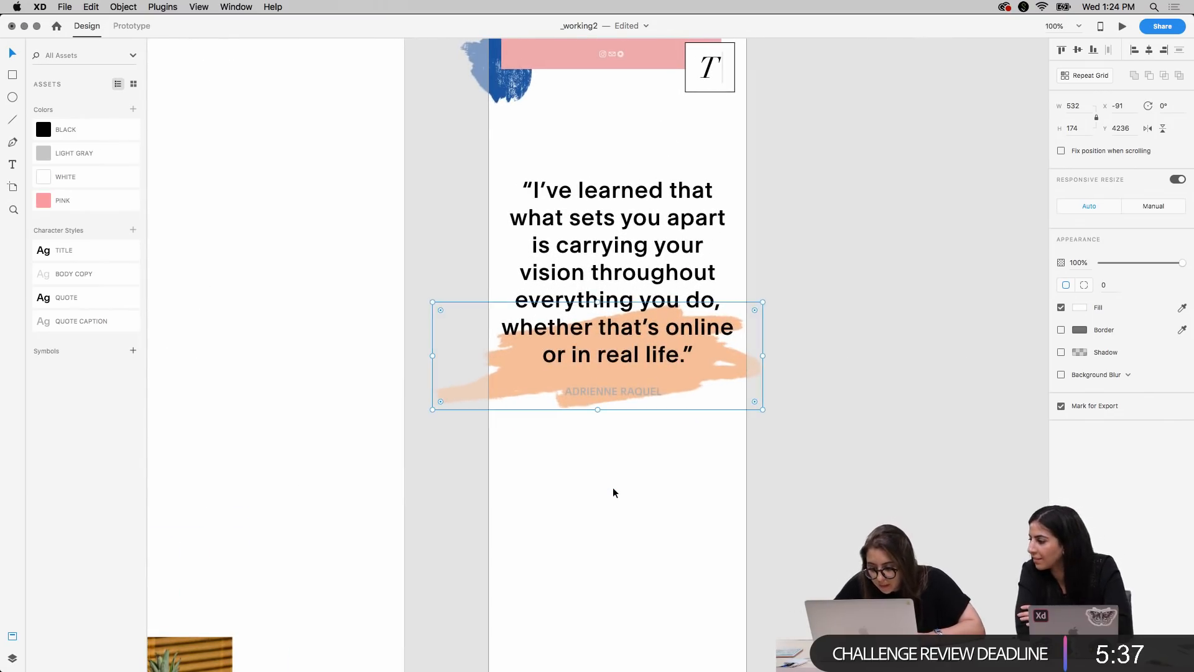
key("shift+Up")
key("shift+Up")
key("shift+Up")
key("shift+Up")
key("shift+Up")
key("shift+Up")
key("shift+Up")
key("shift+Up")
key("shift+Up")
key("shift+Up")
key("shift+Up")
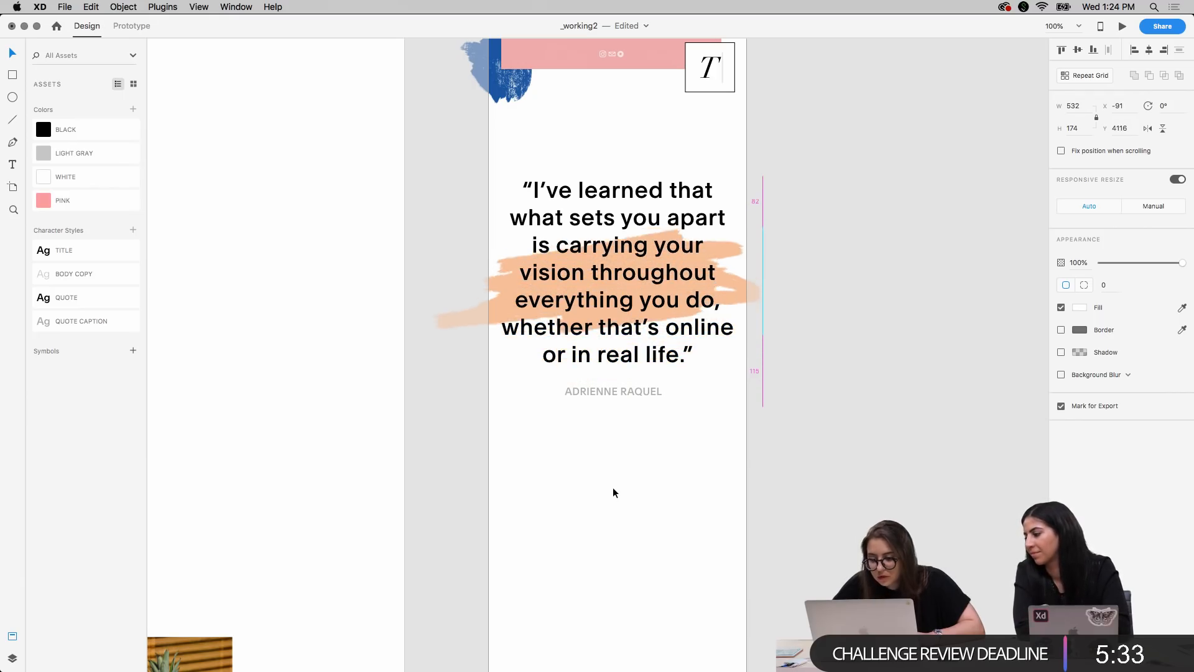
key("shift+Up")
key("shift+Up")
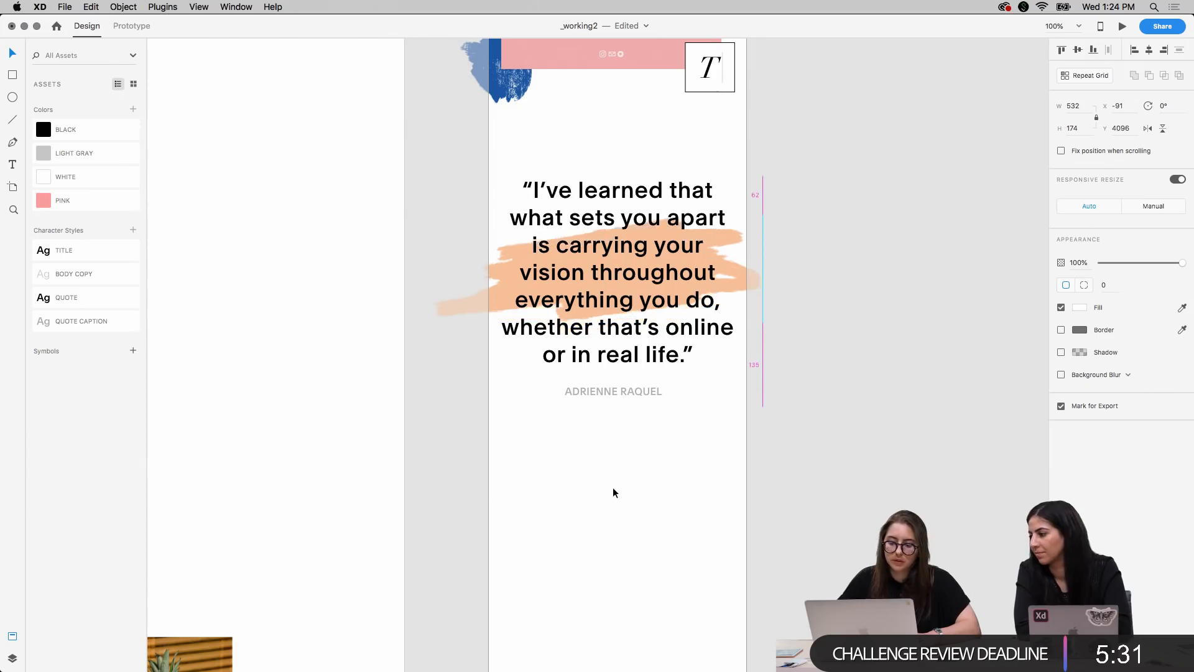
key("super+minus")
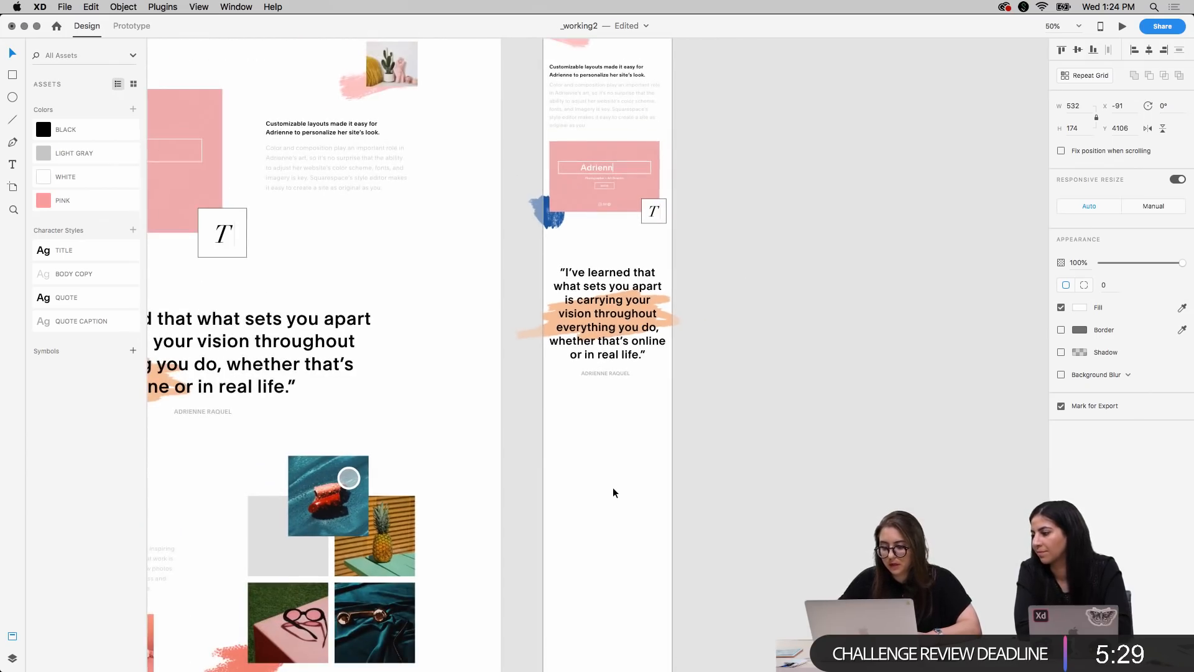
left_click(756, 380)
Duplicate the desktop product photo grid with its coral brush stroke onto the mobile artboard, below the "I've learned" quote
scroll(757, 380, "up", 5)
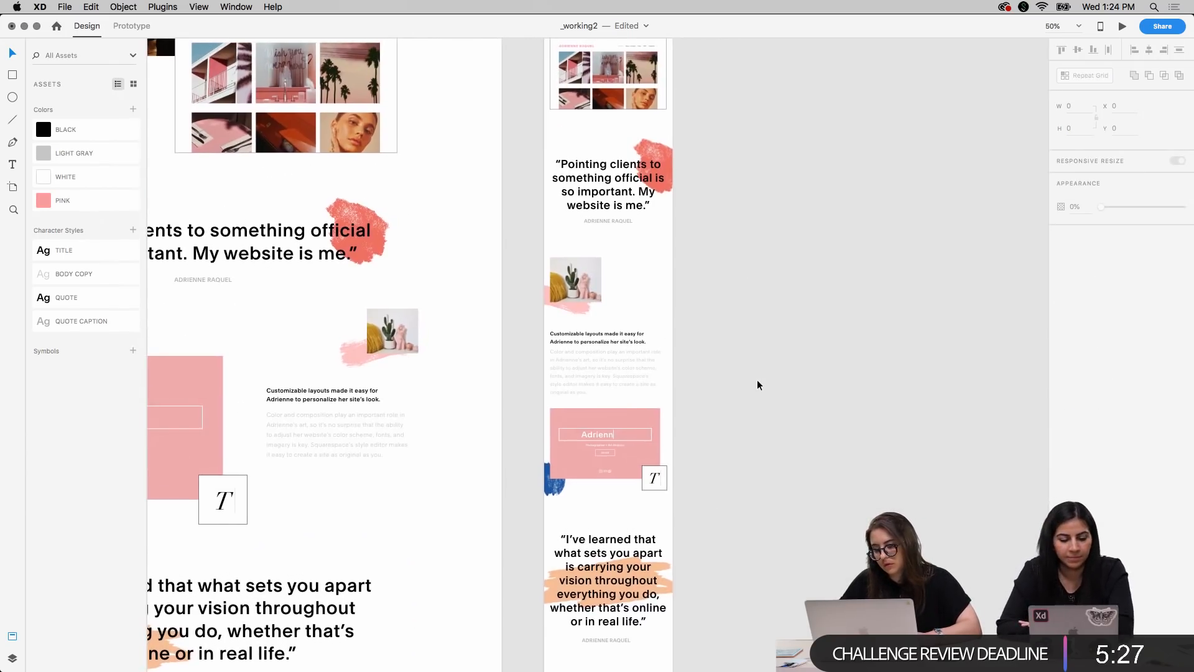
scroll(757, 380, "down", 4)
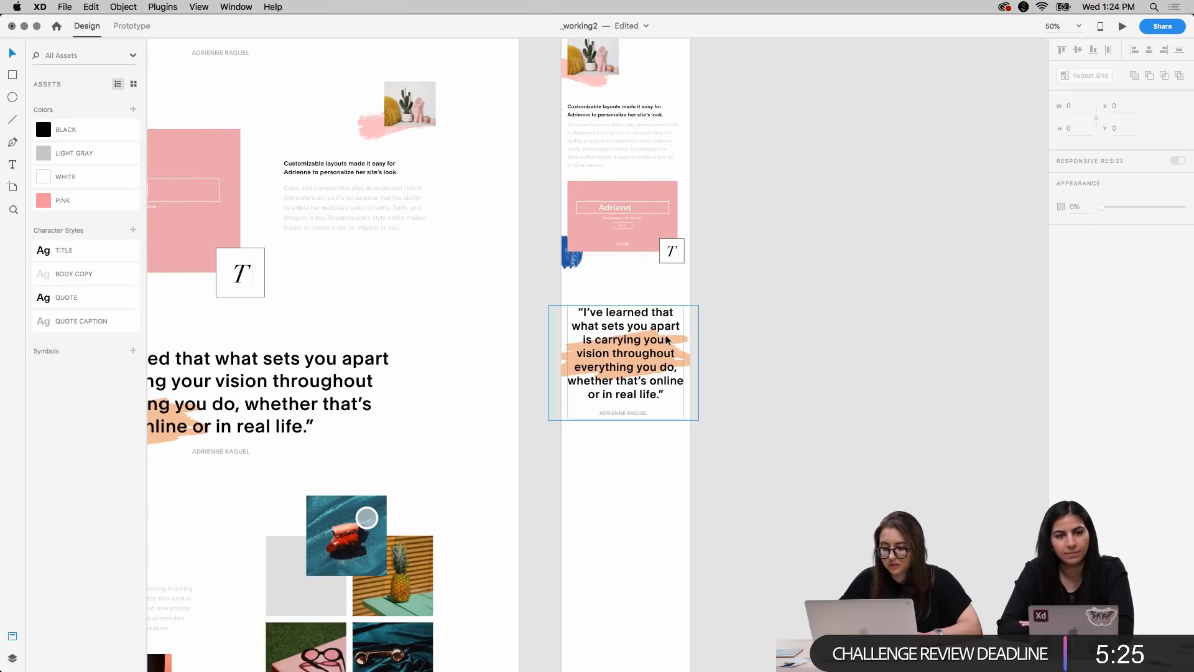
scroll(759, 473, "down", 5)
scroll(759, 473, "left", 4)
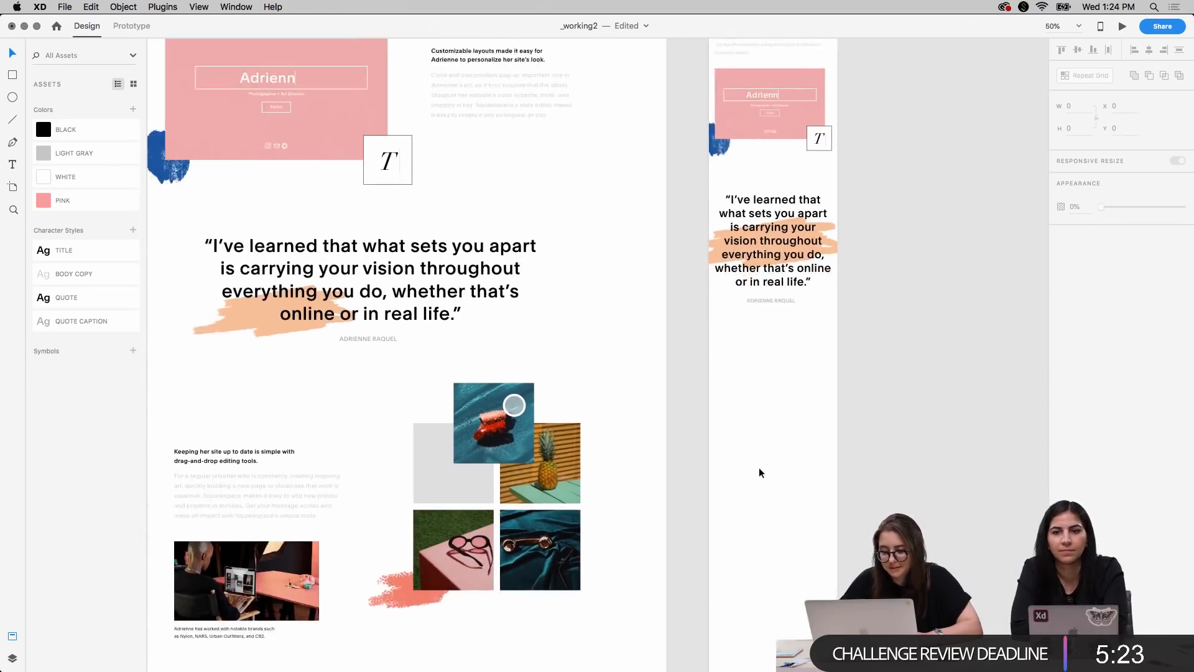
scroll(759, 468, "right", 1)
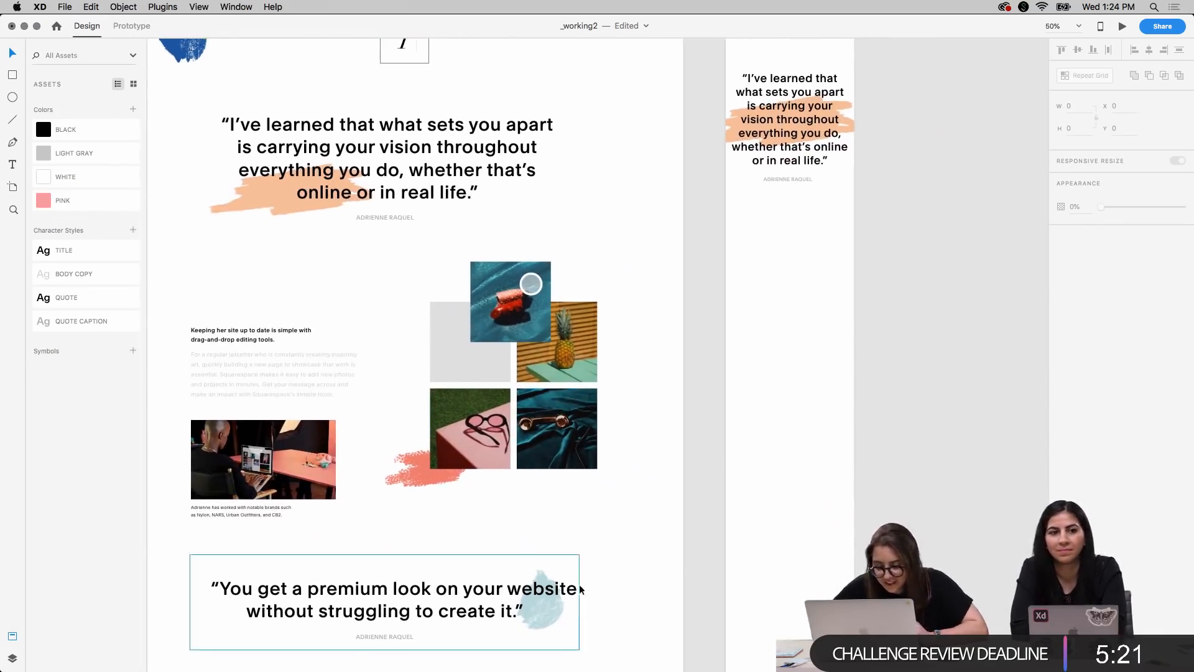
scroll(619, 473, "down", 1)
scroll(619, 473, "left", 1)
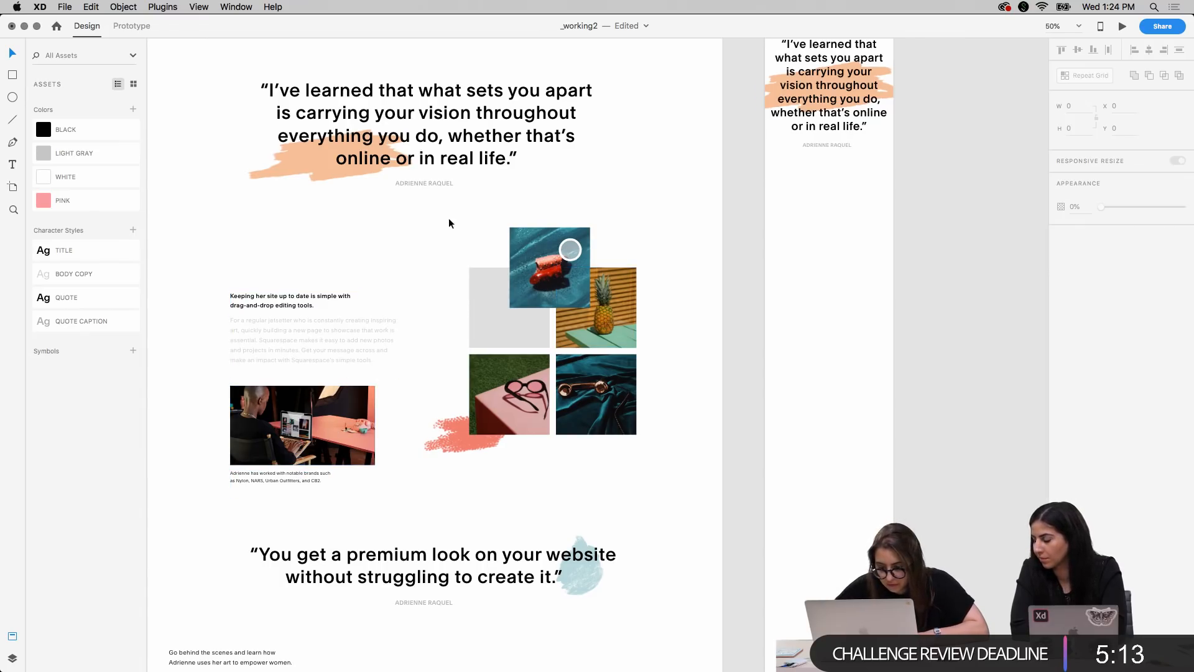
left_click_drag(454, 239, 691, 468)
left_click_drag(581, 416, 859, 387)
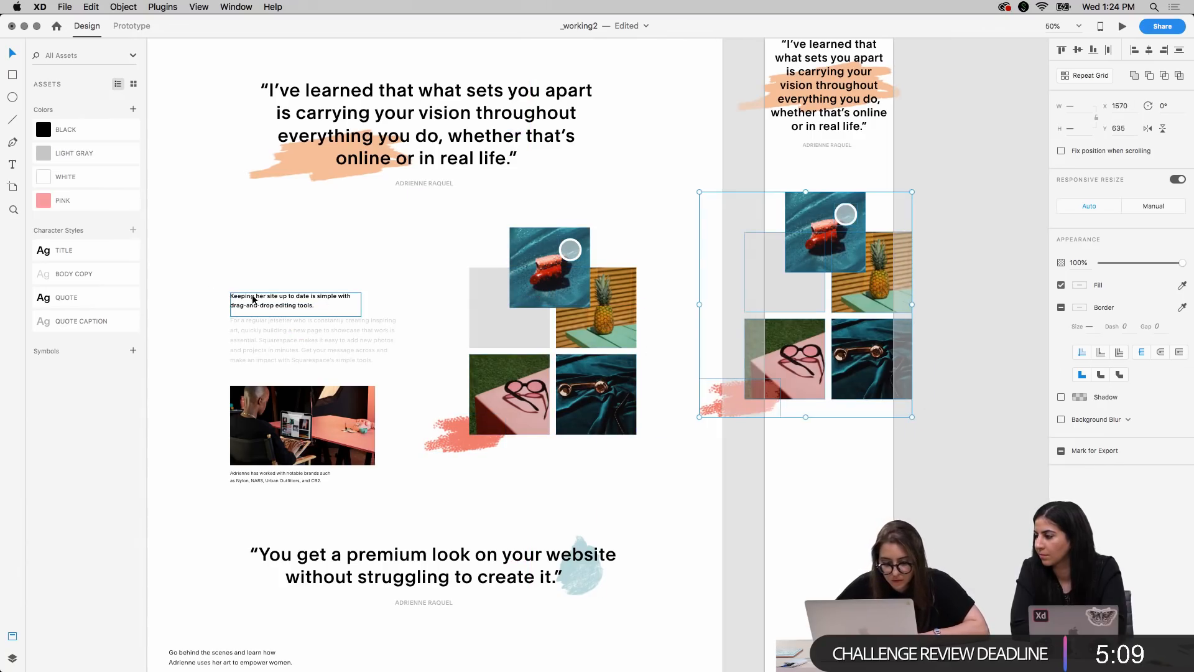
Duplicate the desktop "Keeping her site up to date" text and the captioned laptop photo below the mobile photo grid
left_click(276, 336)
left_click_drag(275, 331, 819, 488)
left_click_drag(298, 426, 834, 588)
scroll(834, 587, "down", 5)
scroll(598, 355, "up", 3)
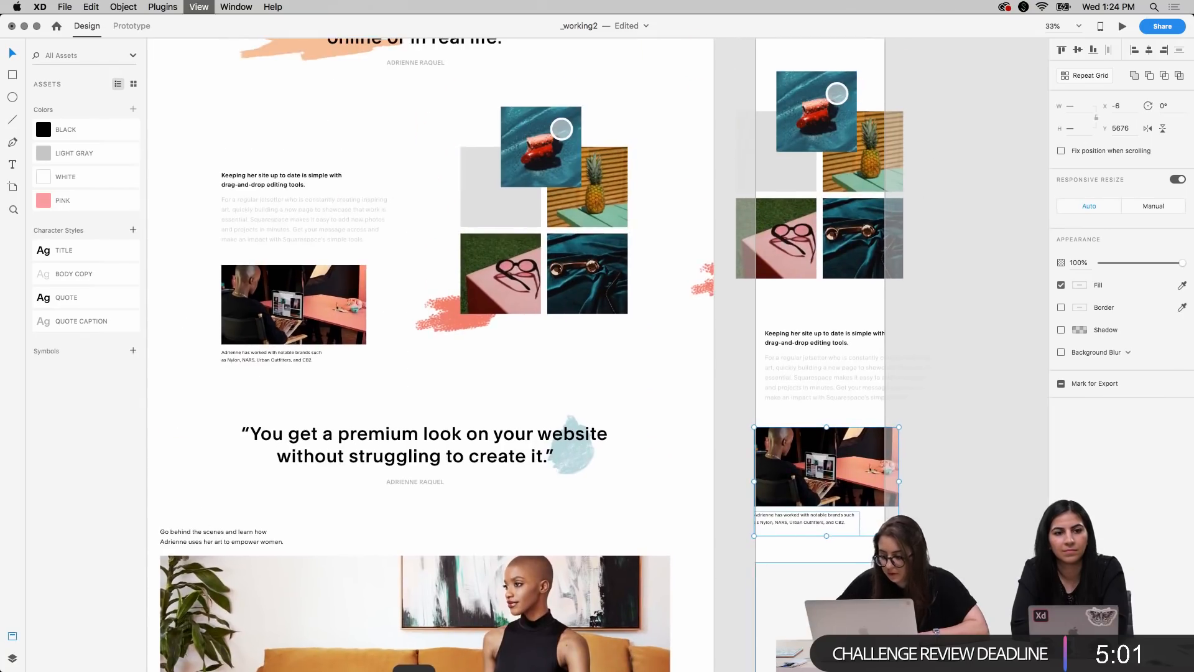
key("super+minus")
scroll(599, 354, "up", 4)
scroll(689, 219, "up", 6)
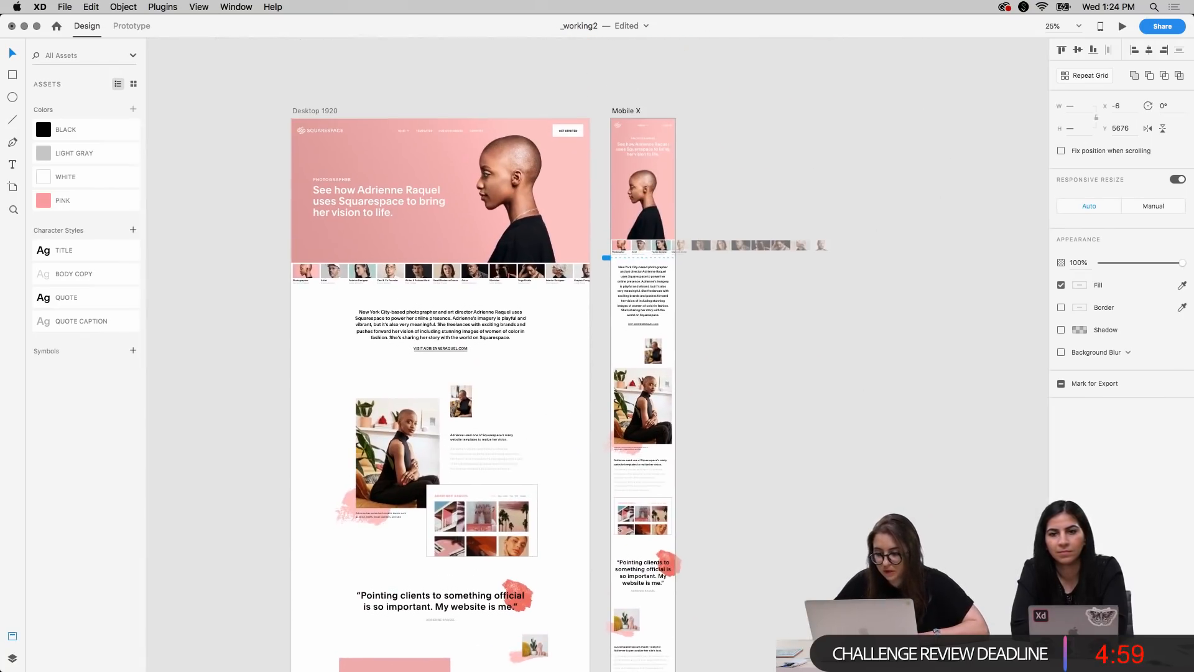
Extend the Mobile X artboard downward to a height of 9119, leaving empty space below its footer
left_click(627, 112)
scroll(733, 373, "down", 15)
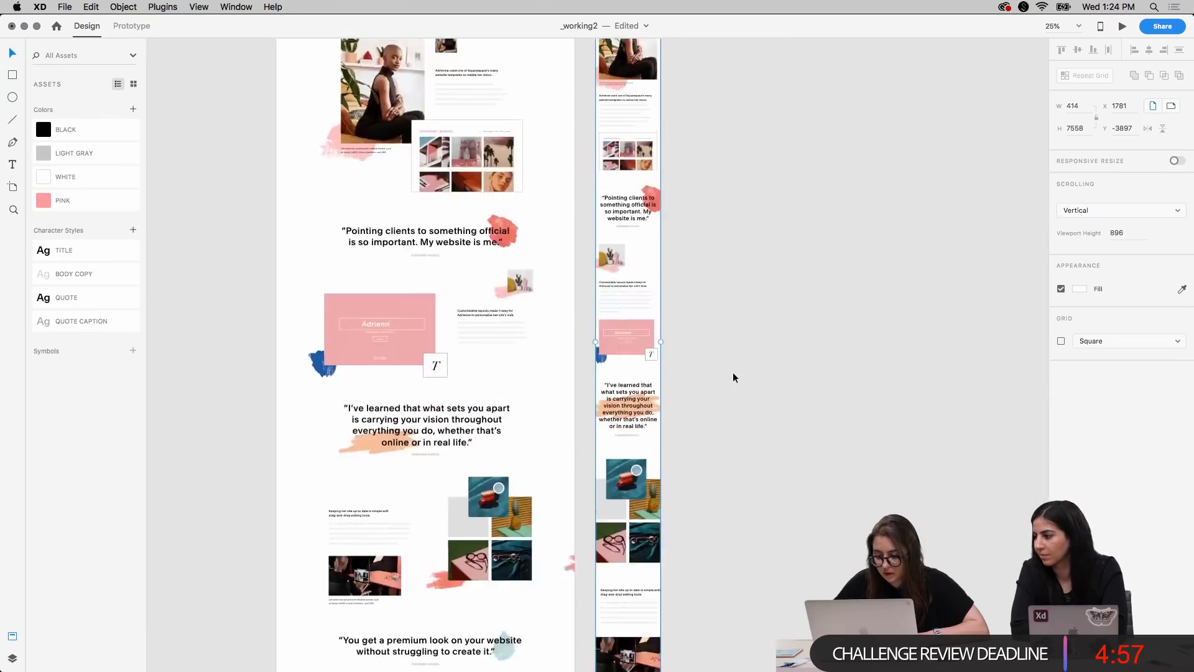
left_click_drag(615, 181, 631, 422)
left_click(737, 299)
scroll(736, 300, "up", 4)
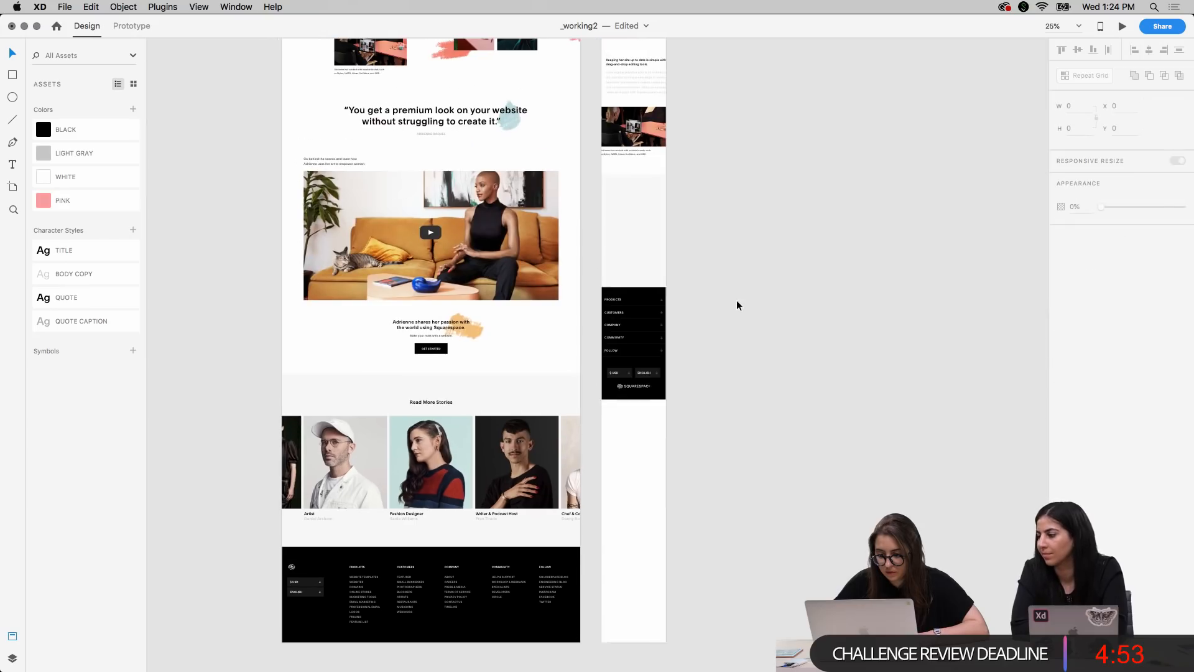
Move the mobile footer and the light gray section above it down to the end of the lengthened artboard
left_click(658, 320)
left_click(637, 218, "shift")
left_click_drag(637, 219, 640, 460)
left_click(721, 387)
scroll(721, 386, "up", 2)
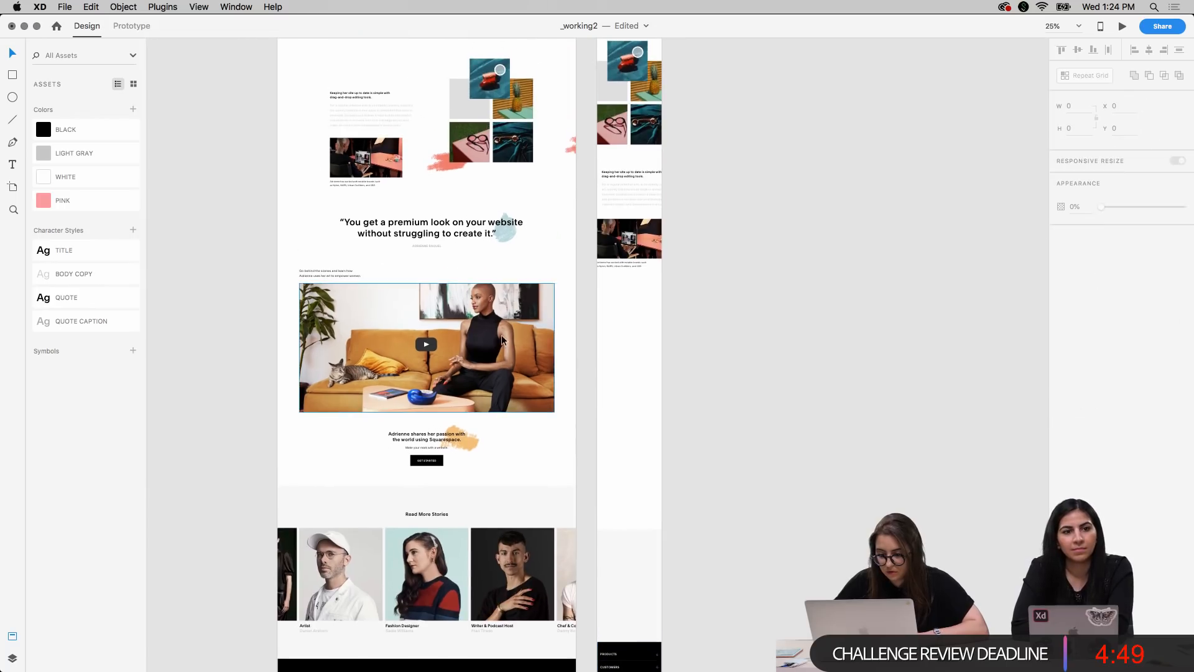
left_click_drag(449, 233, 661, 334)
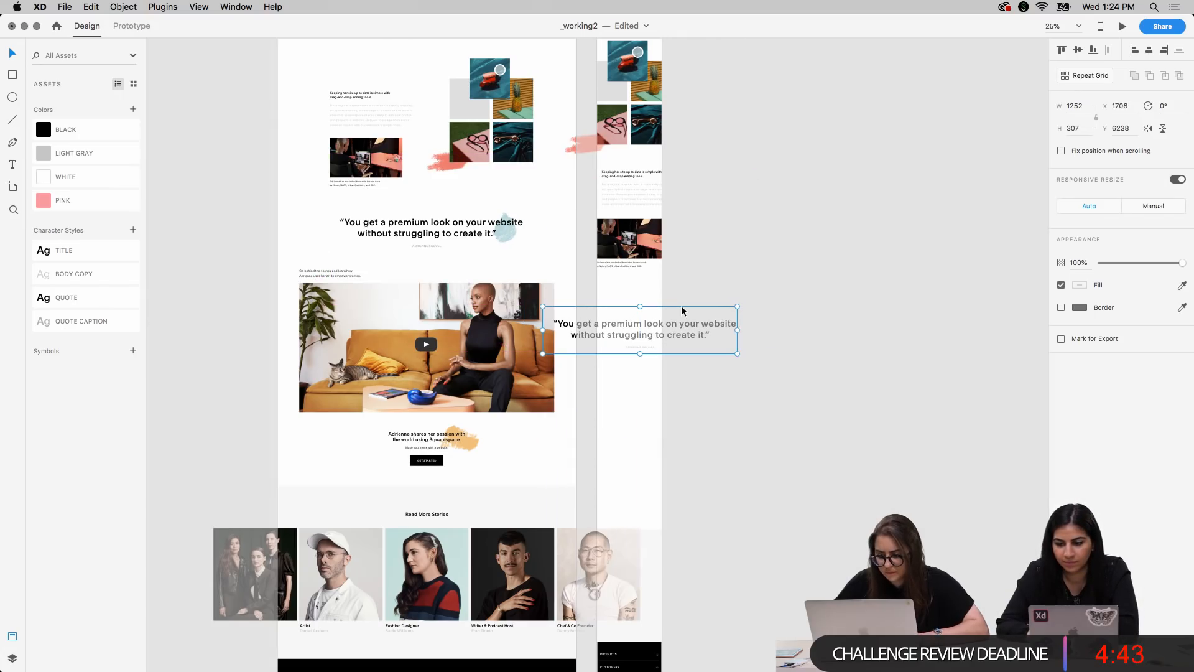
key("super+x")
Move the Mobile X artboard farther away from the desktop artboard, to X 3082 at Y -3897
scroll(796, 222, "up", 13)
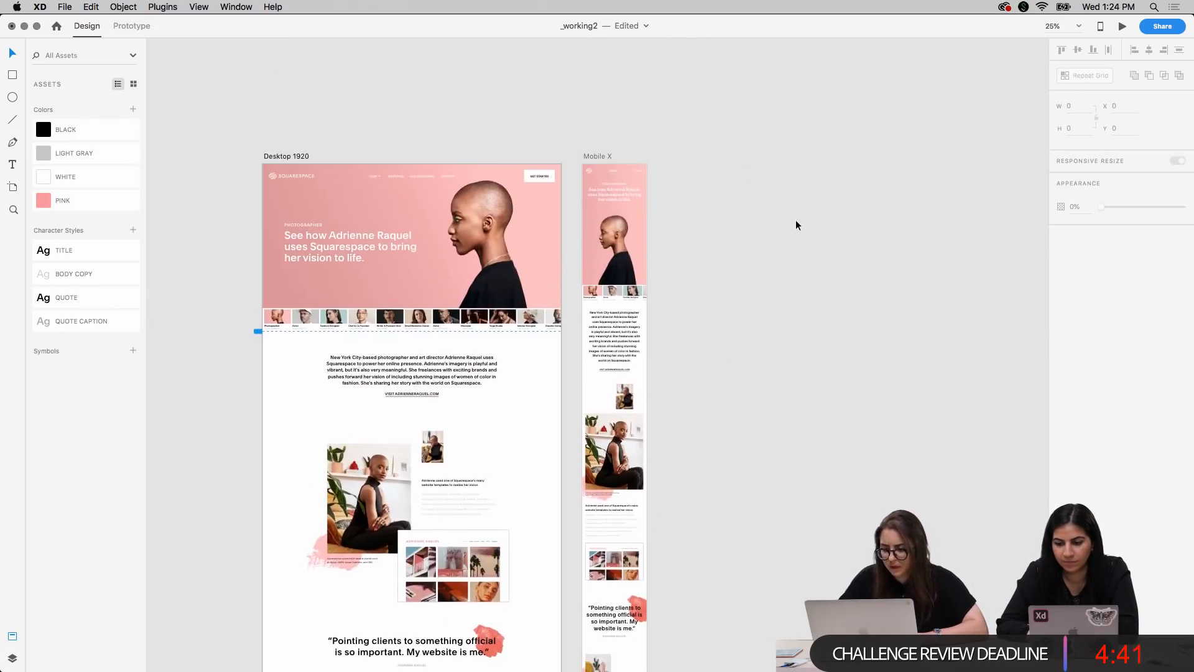
left_click_drag(591, 158, 794, 150)
Duplicate the desktop "You get a premium look" quote onto the mobile artboard, centered below the laptop photo at X -419, Y 6043
scroll(661, 360, "down", 5)
scroll(661, 359, "down", 10)
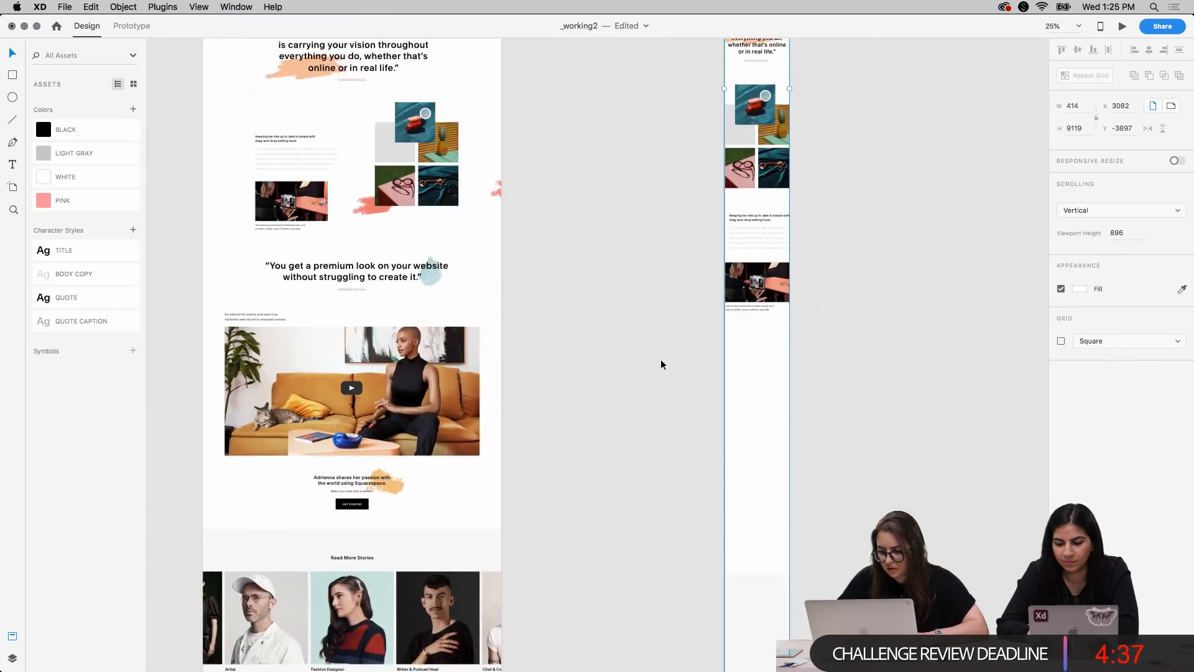
left_click(397, 300)
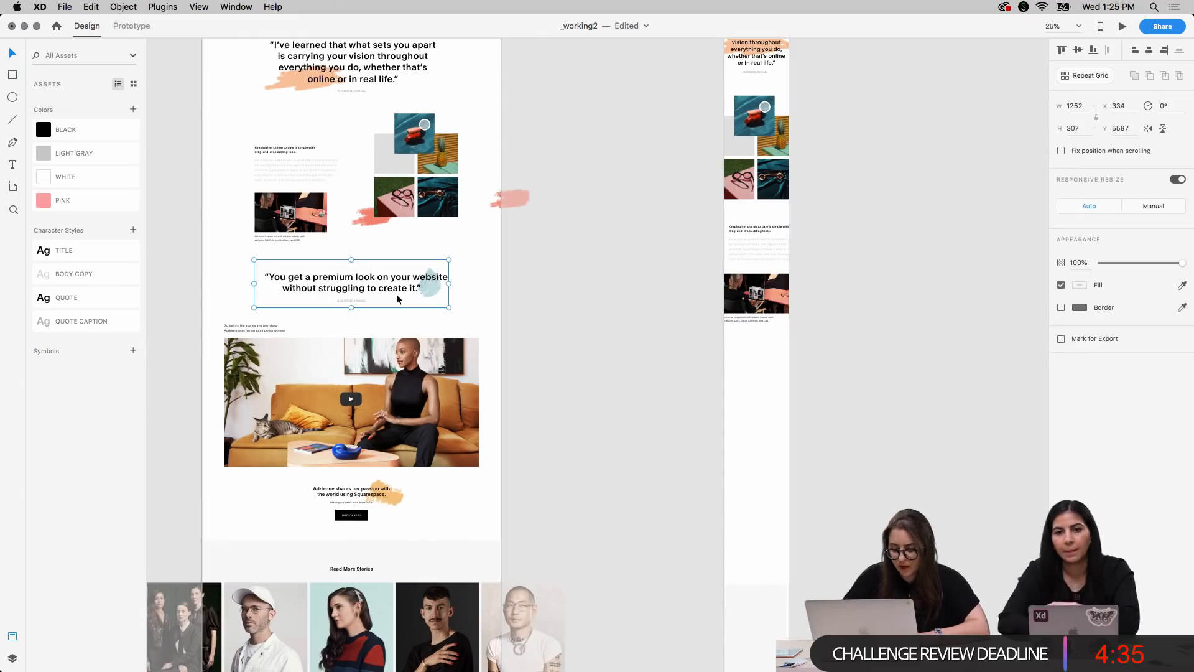
left_click(745, 363)
key("super+v")
left_click_drag(851, 283, 736, 354)
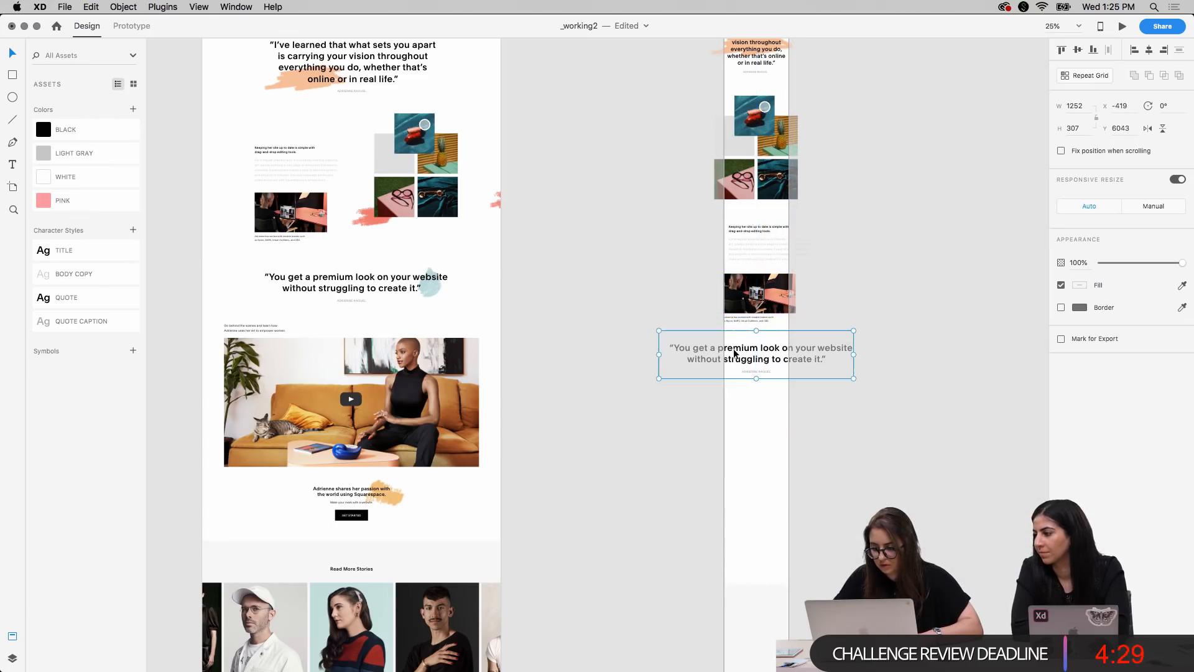
left_click(741, 461)
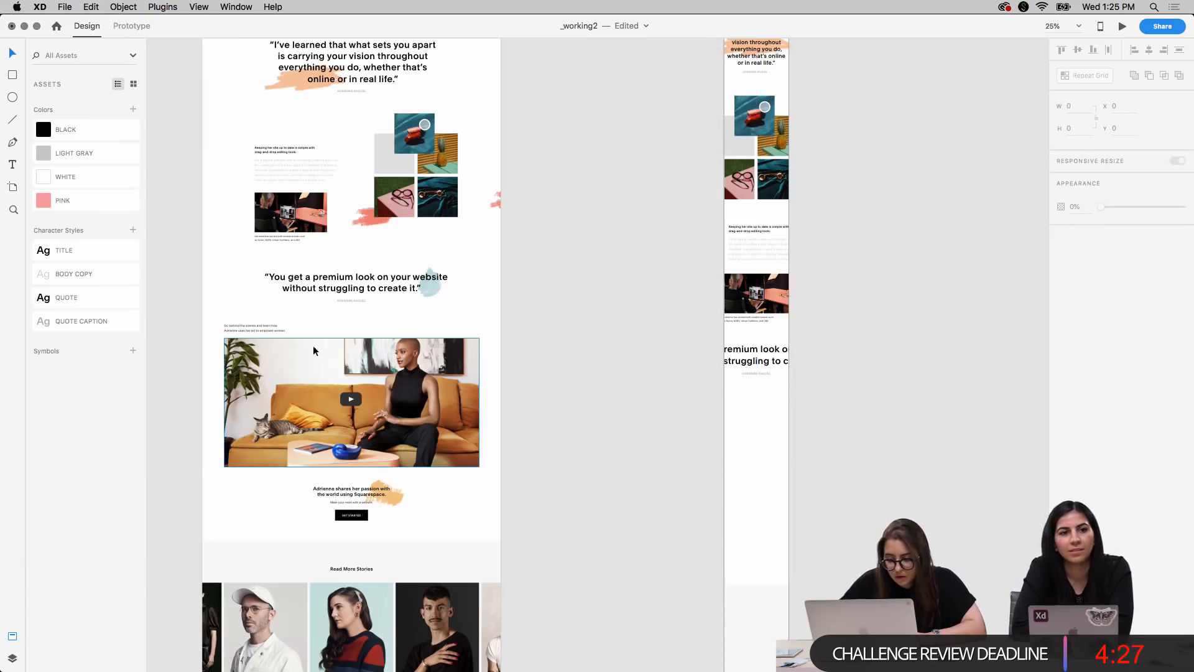
Duplicate the desktop video image and its two-line caption onto the mobile artboard, below the "You get a premium look" quote
left_click(239, 337)
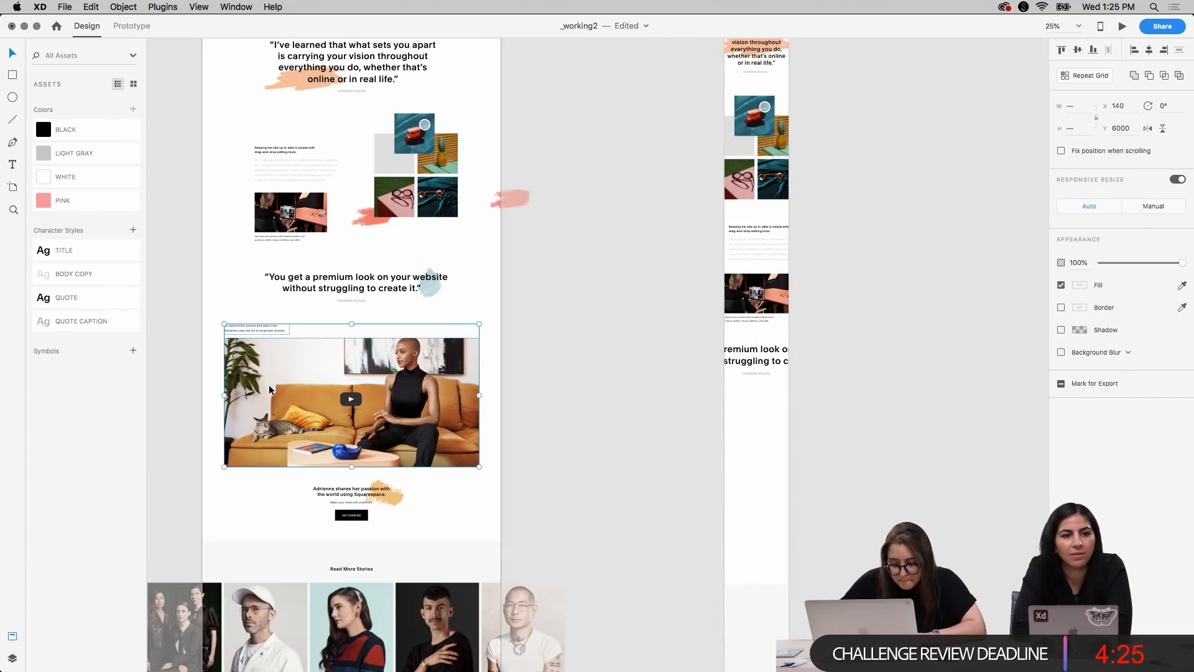
left_click(737, 468)
key("super+v")
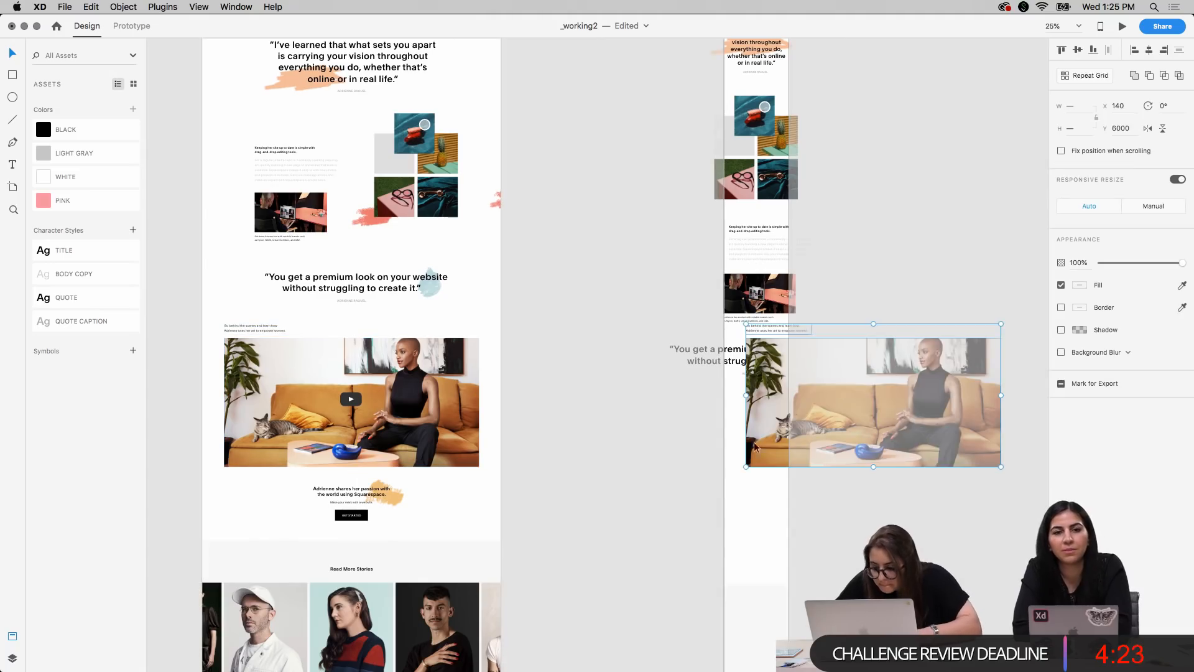
left_click_drag(784, 420, 666, 483)
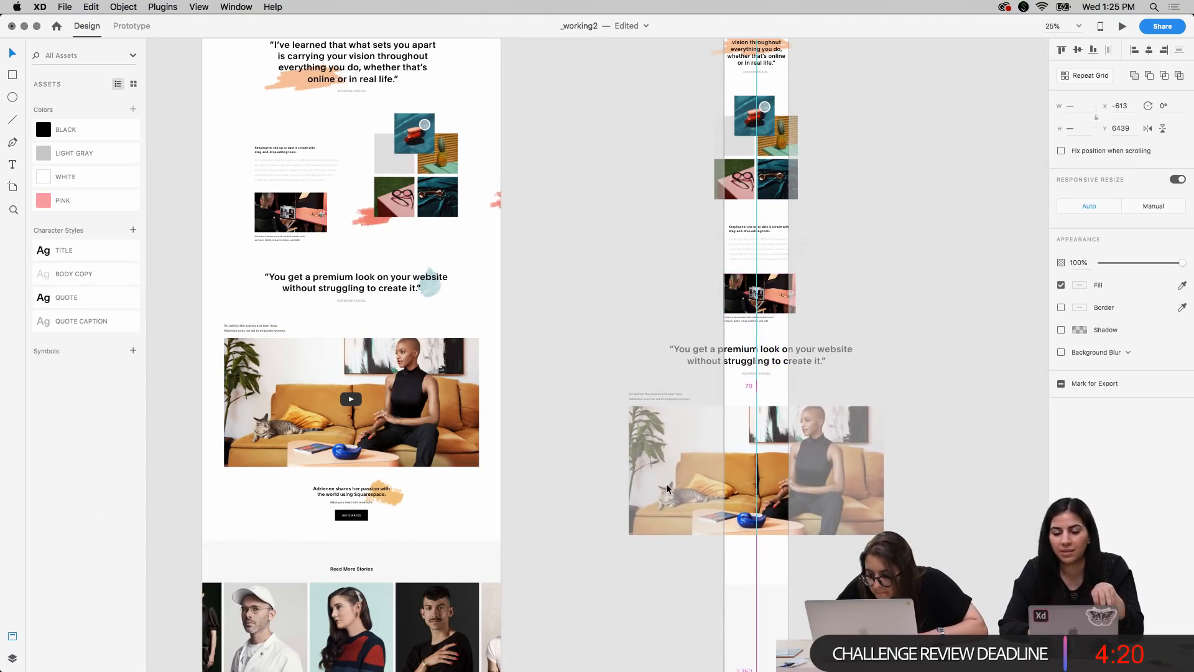
left_click(920, 240)
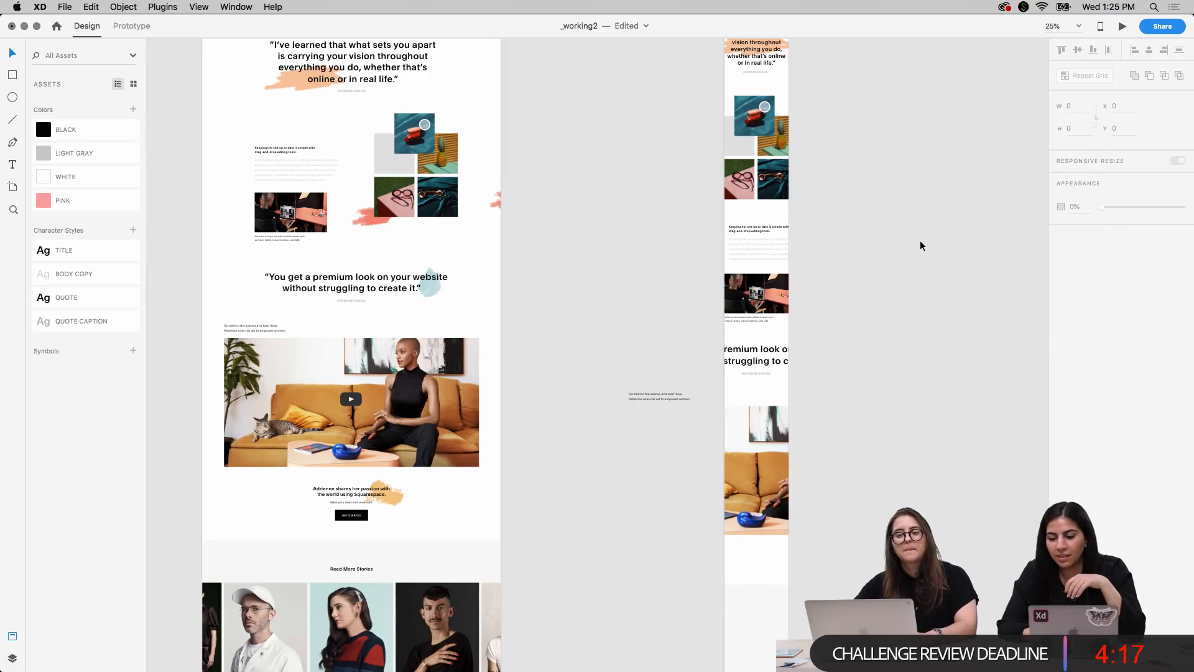
Show the layout grid and scale the five tiles of the mobile product photo grid to fit between its outer margins at X 20.62
scroll(920, 240, "up", 2)
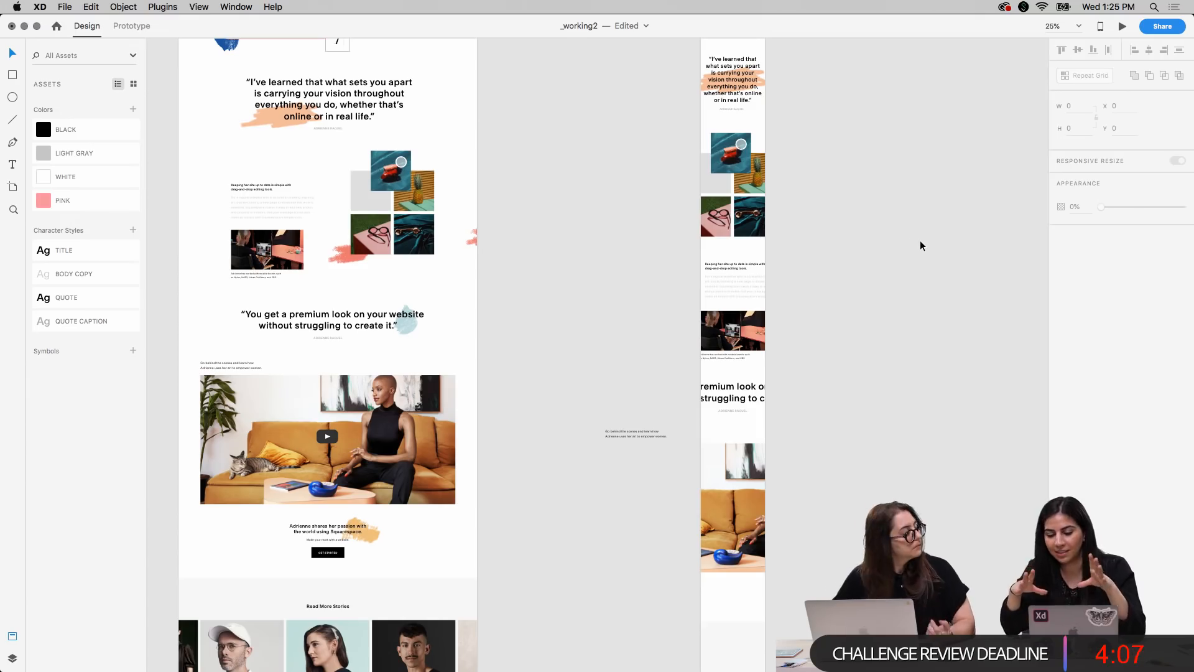
scroll(853, 304, "up", 5)
scroll(852, 304, "right", 3)
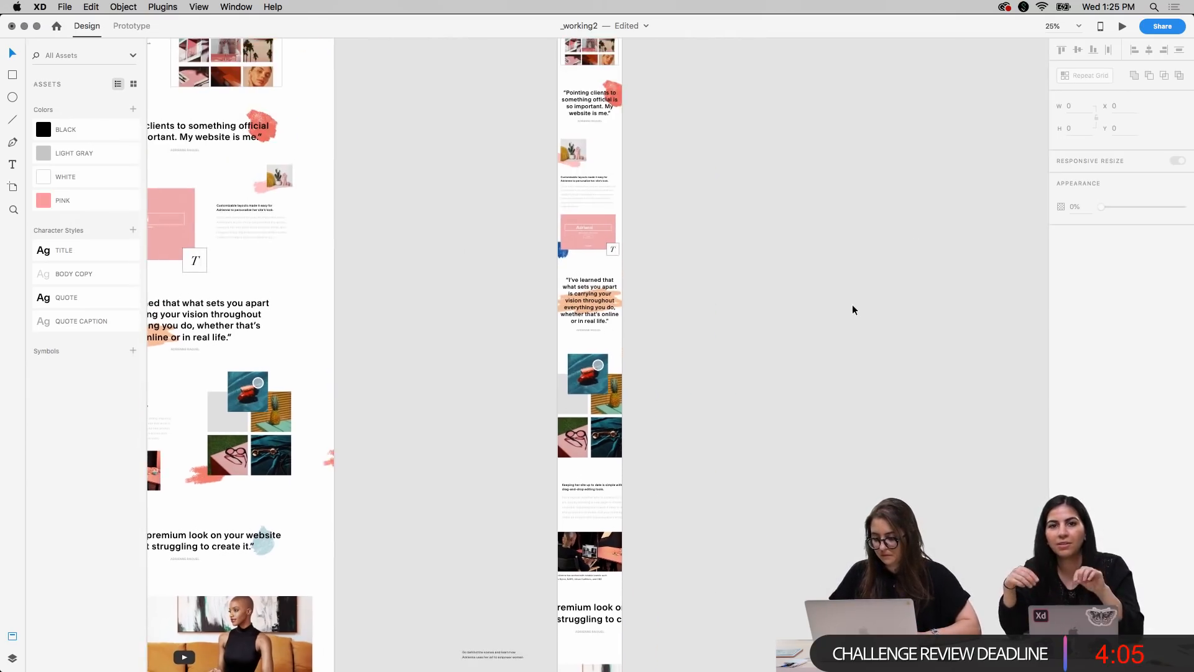
key("super+plus")
key("super+plus")
scroll(852, 304, "down", 5)
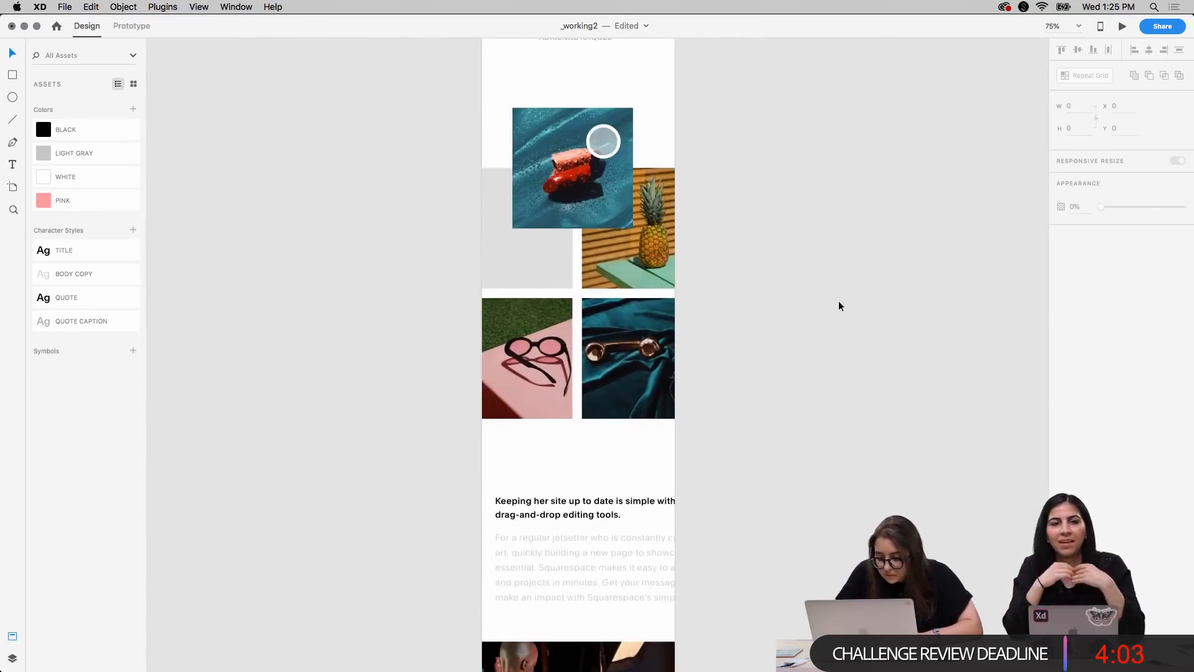
left_click(605, 204)
left_click(507, 250, "shift")
left_click(617, 260, "shift")
left_click(624, 361, "shift")
left_click(530, 369, "shift")
key("super+shift+apostrophe")
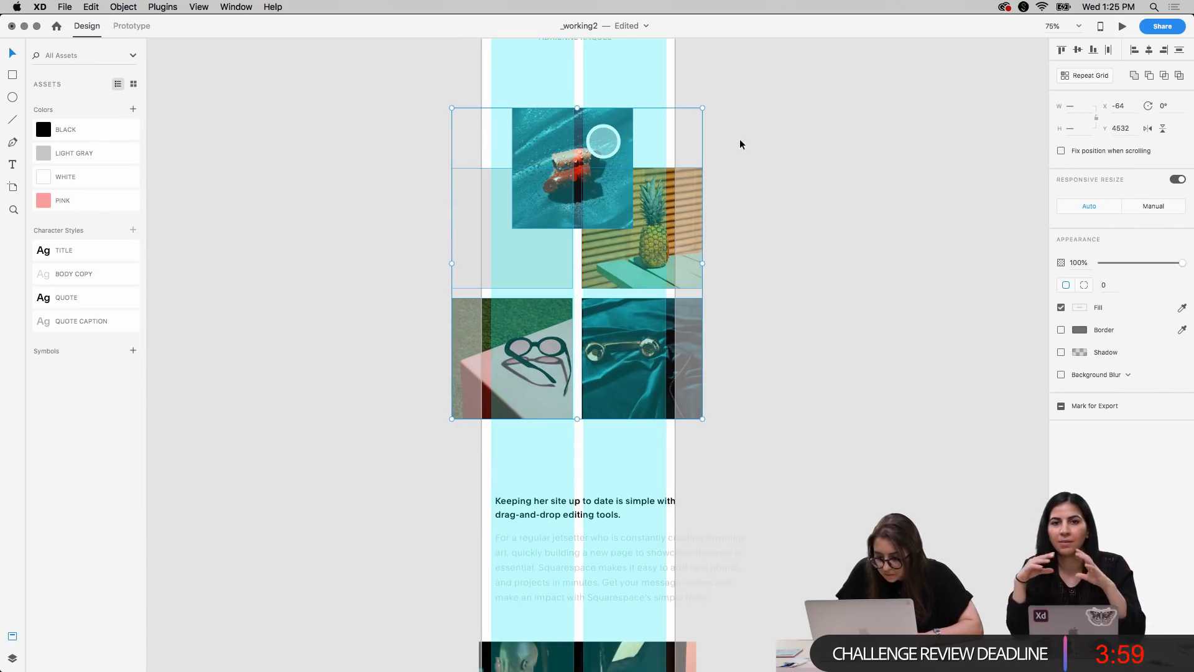
left_click_drag(703, 106, 665, 136)
key("Right")
key("Right")
key("Right")
key("Right")
key("Right")
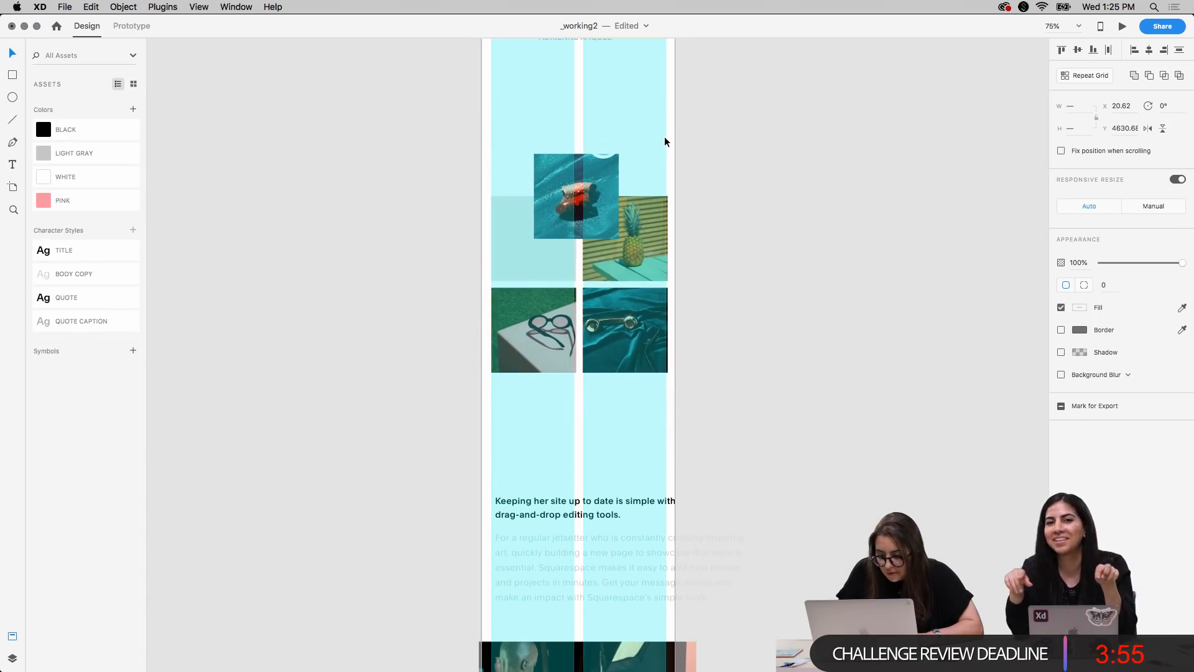
left_click_drag(667, 155, 665, 153)
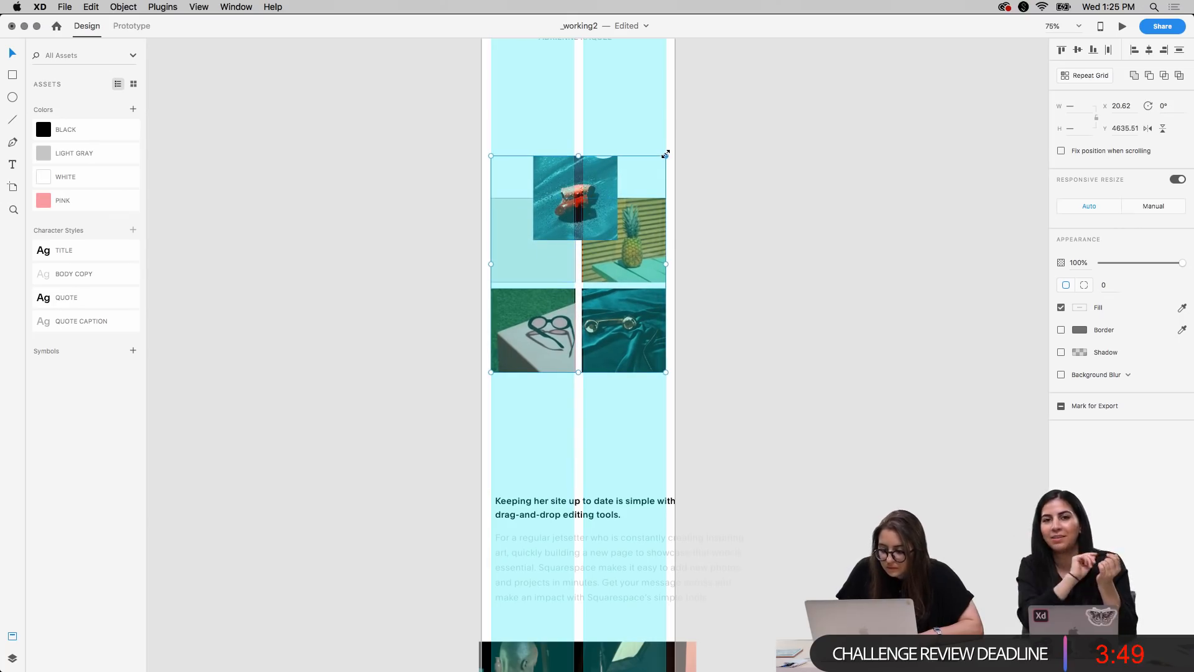
left_click(782, 402)
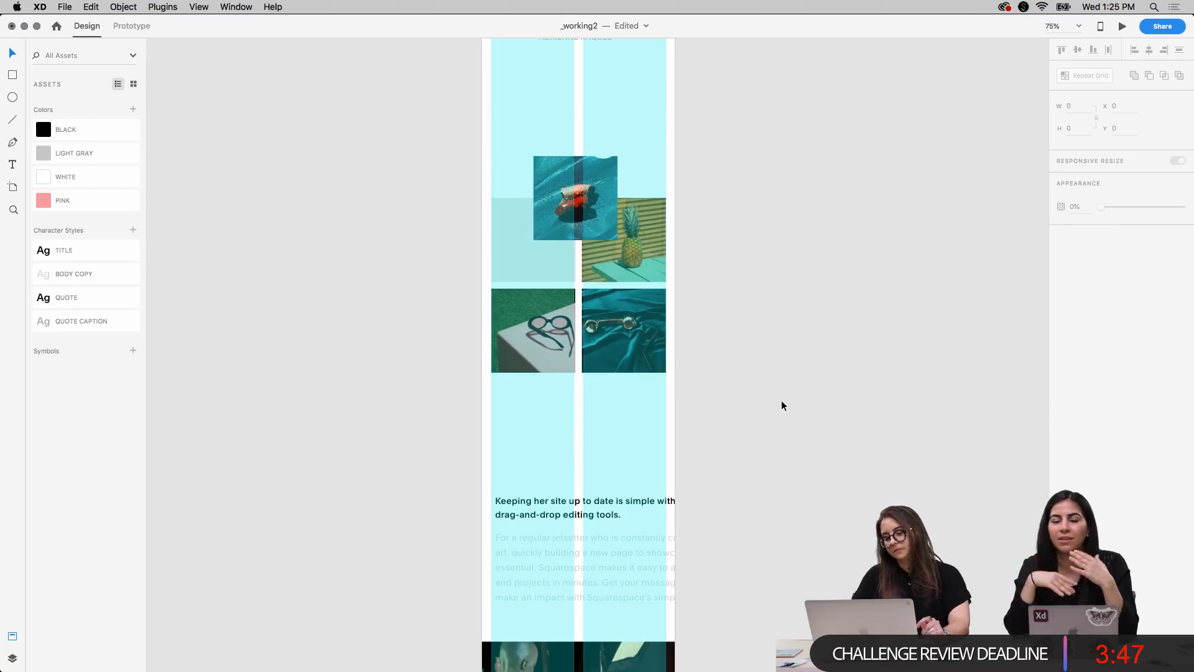
Shrink the sunglasses photo and the gray square to the first column's width, making the square 176.41 by 175.71
key("super+2")
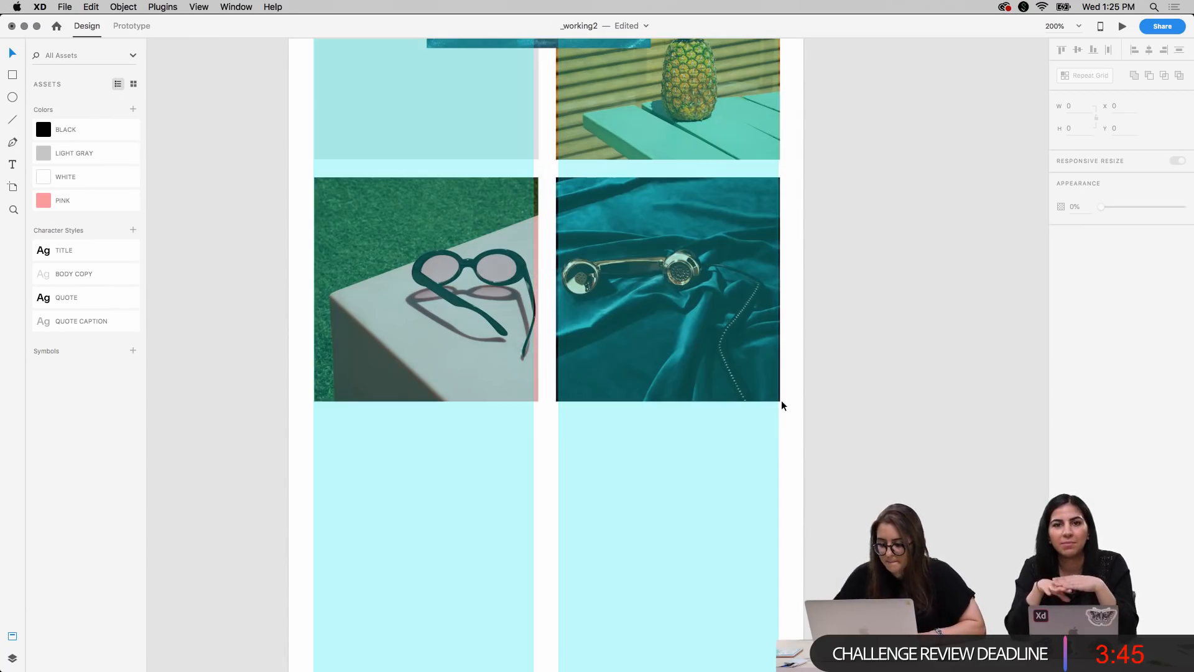
scroll(449, 351, "up", 3)
left_click(450, 354)
mouse_move(546, 310)
left_mouse_down()
mouse_move(539, 321)
mouse_move(546, 314)
left_mouse_up()
scroll(547, 263, "up", 3)
left_click(550, 398)
left_click_drag(551, 428, 547, 425)
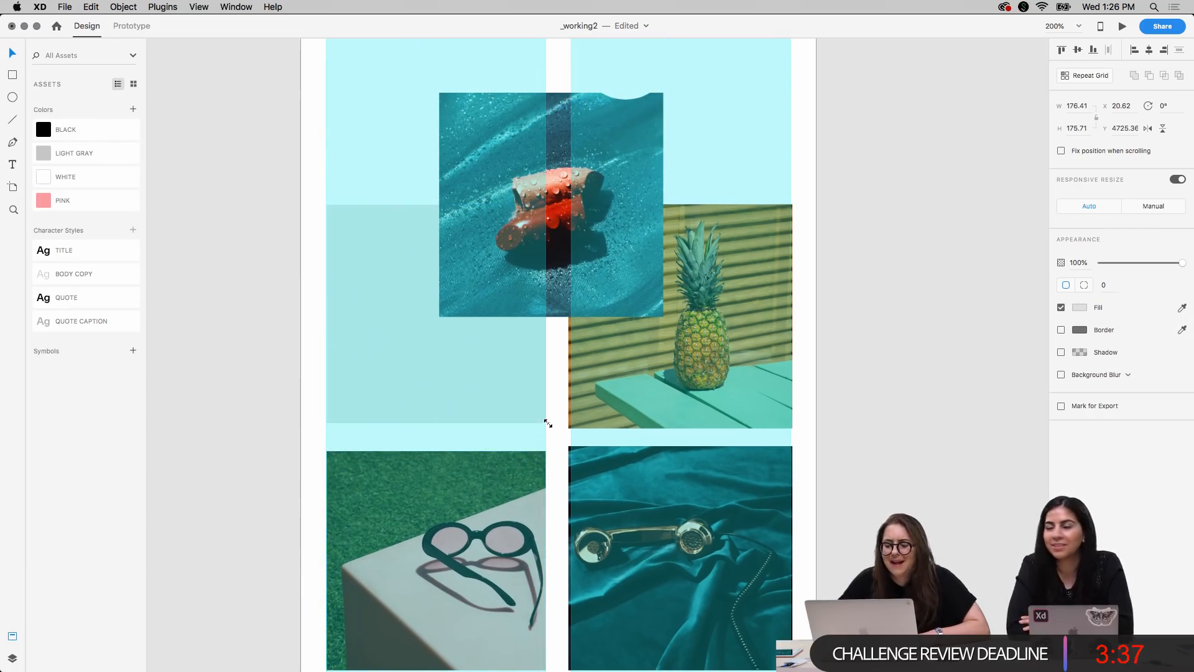
Resize the pineapple photo to 178.15 by 178.15 and align its lower edge with the gray square at X 216.96, Y 4723.17
left_click(654, 386)
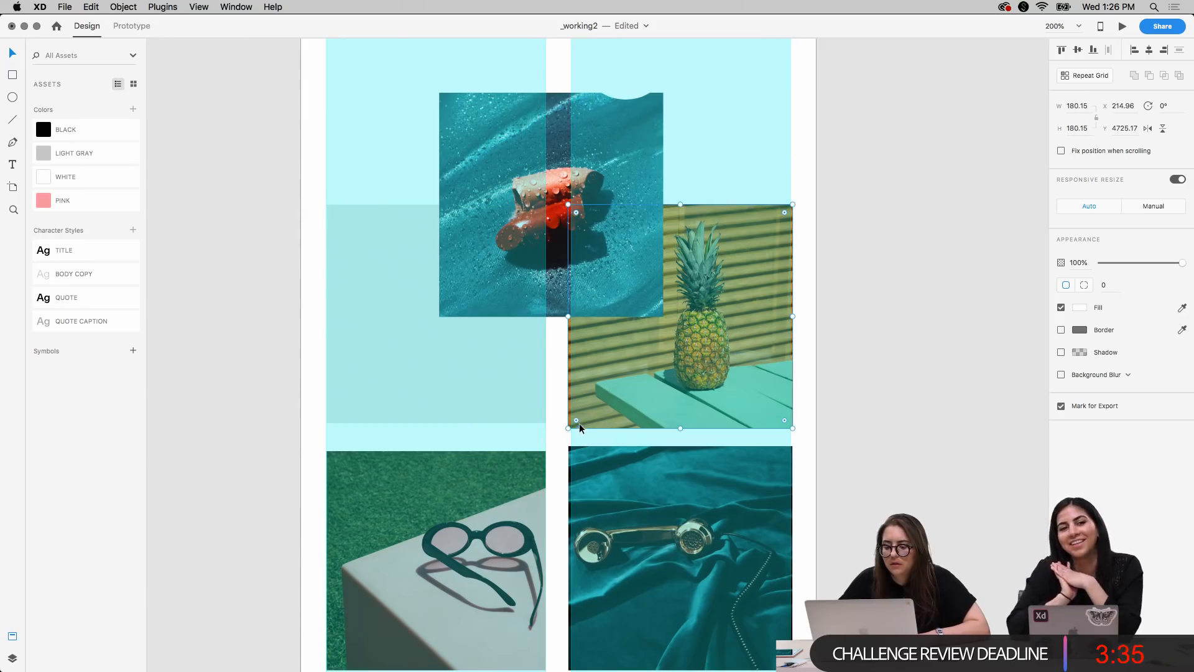
left_click_drag(569, 428, 573, 426)
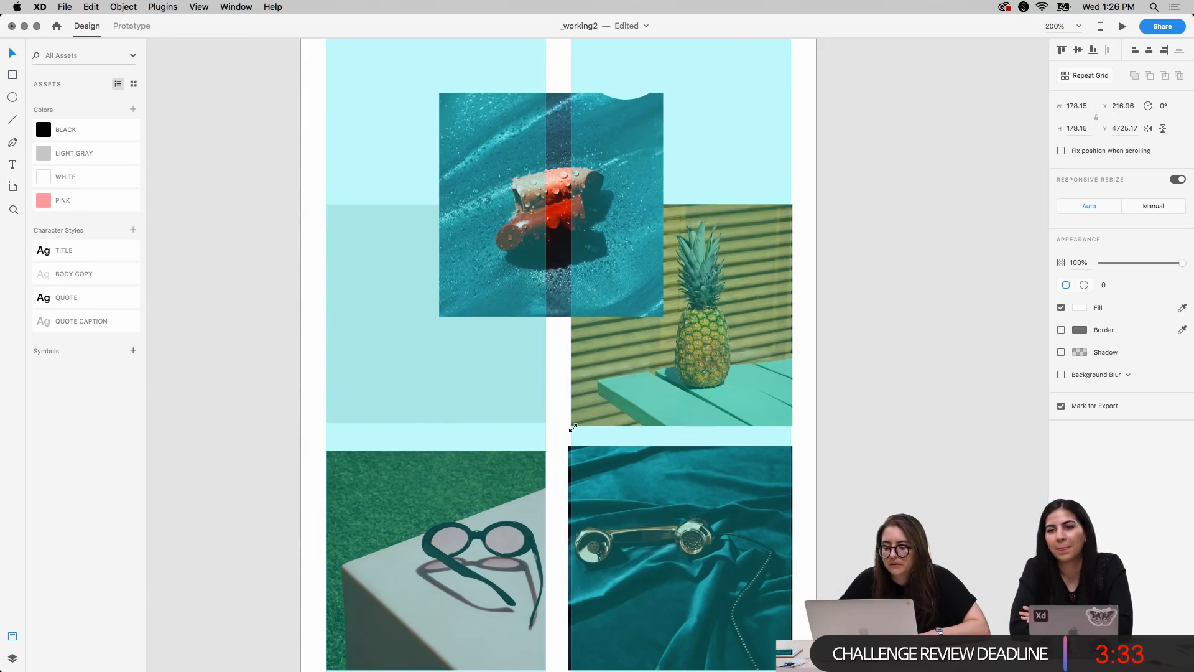
left_click_drag(671, 415, 671, 412)
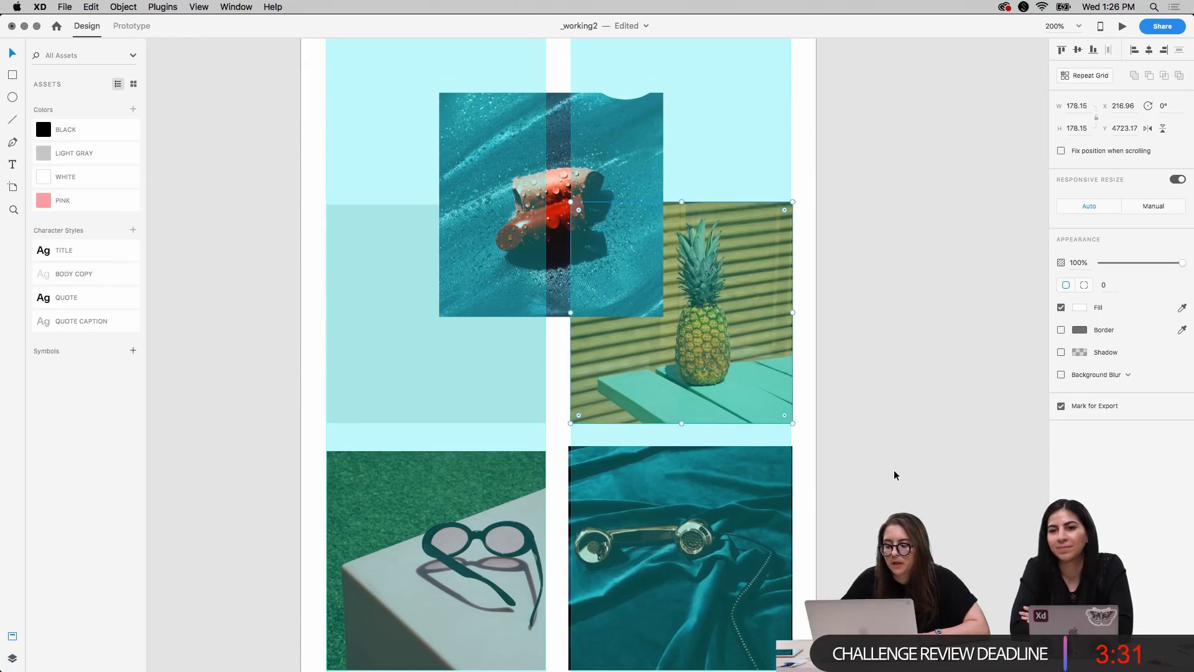
Shrink the telephone photo to the second column's width, aligning its upper edge with the sunglasses photo
scroll(894, 469, "down", 5)
left_click(756, 452)
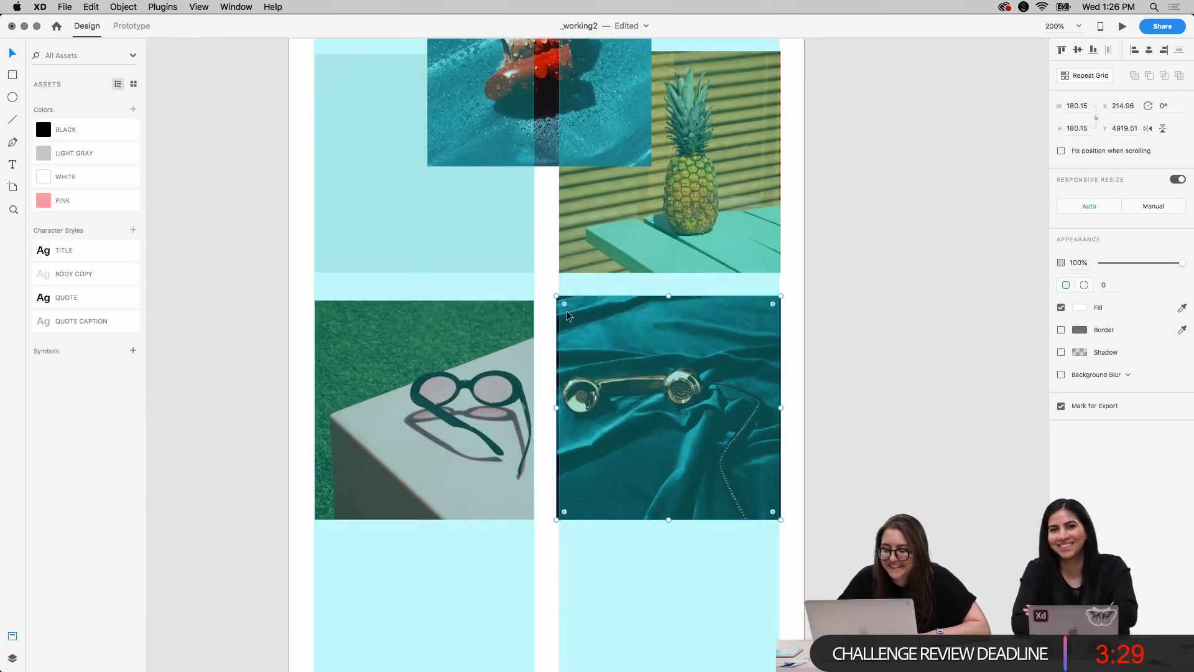
left_click_drag(556, 296, 555, 301)
left_click(858, 289)
Place the white-outlined circle in front of the overlapping teal photo with the red object, at X 197, Y 4652
scroll(857, 289, "up", 3)
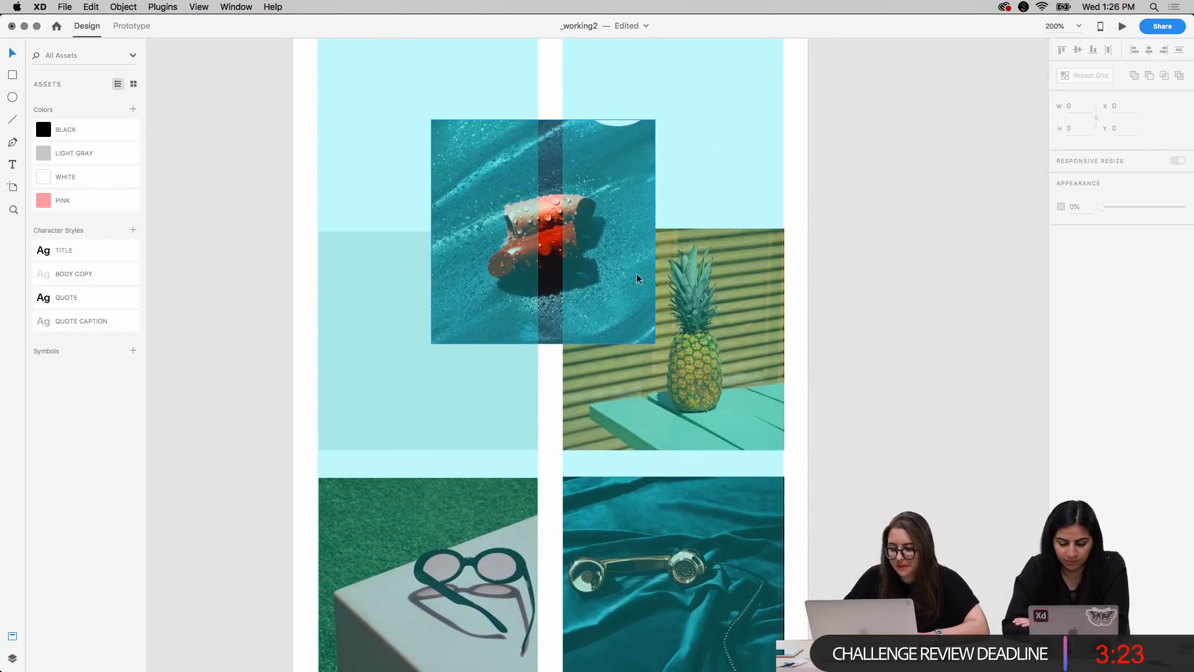
left_click(559, 252)
left_click_drag(616, 225, 599, 277)
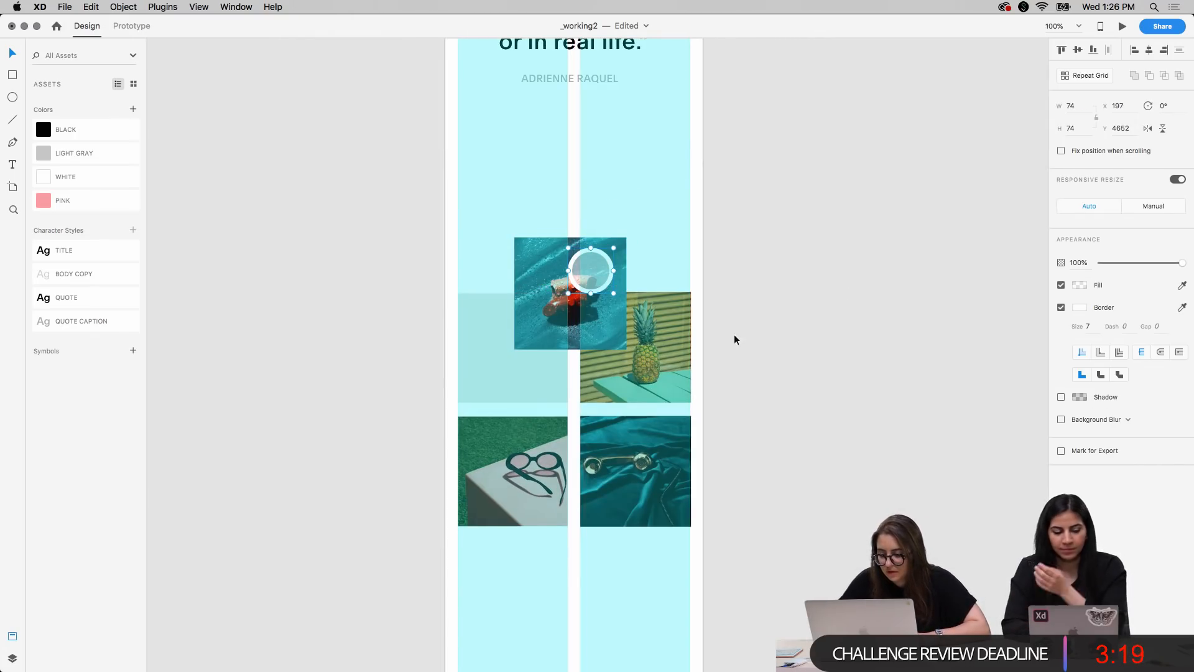
left_click(812, 290)
Reduce the border size of the circle on the teal photo to 5
key("super+minus")
key("super+minus")
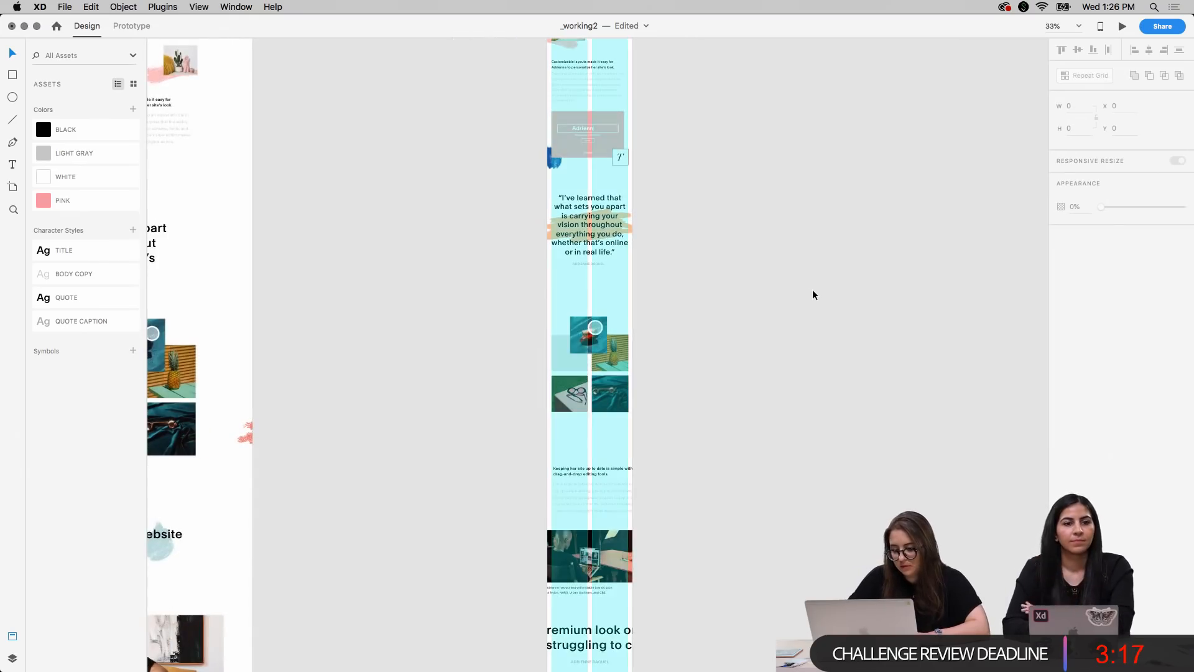
key("super+equal")
key("super+equal")
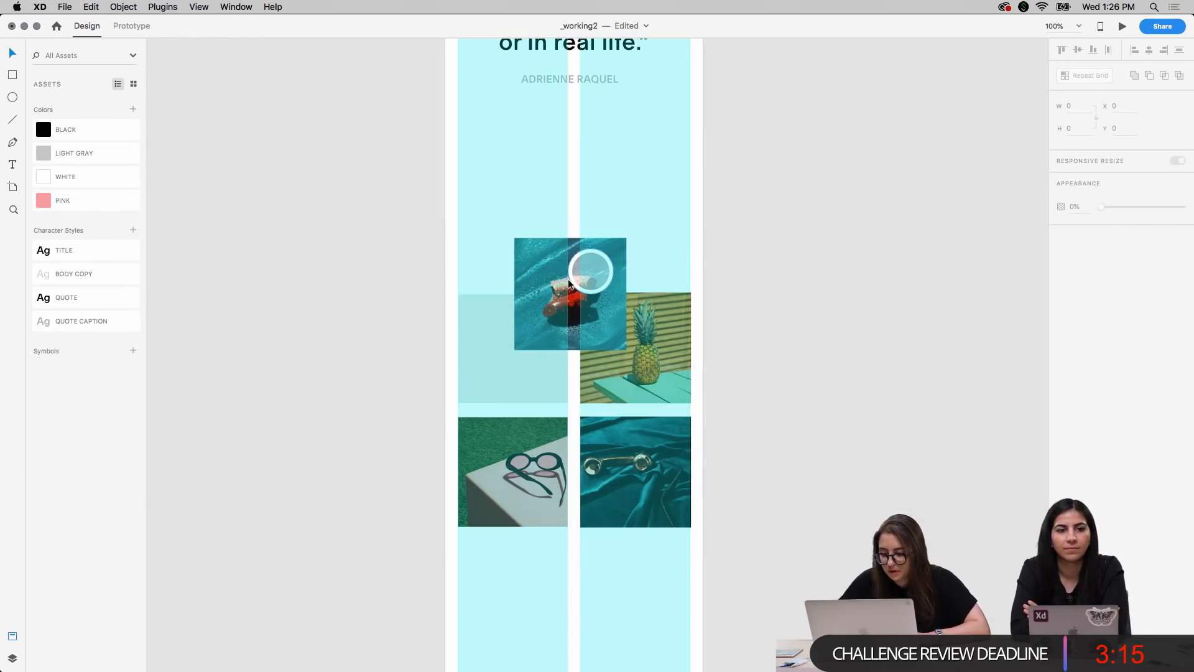
left_click(591, 280)
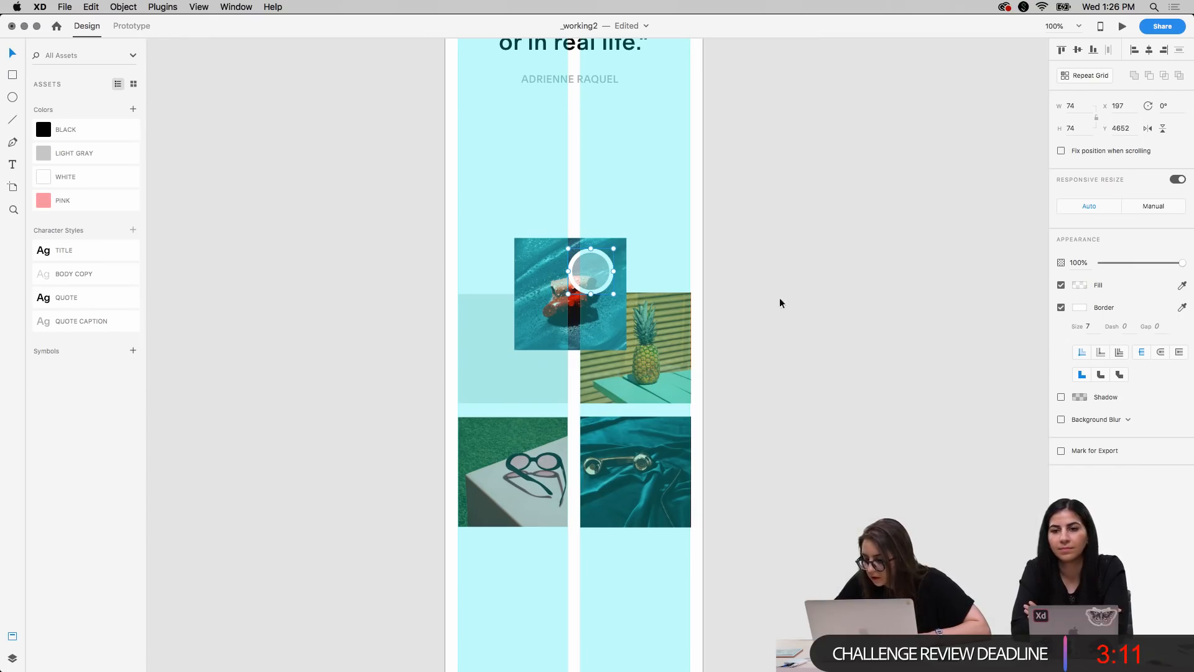
double_click(599, 277)
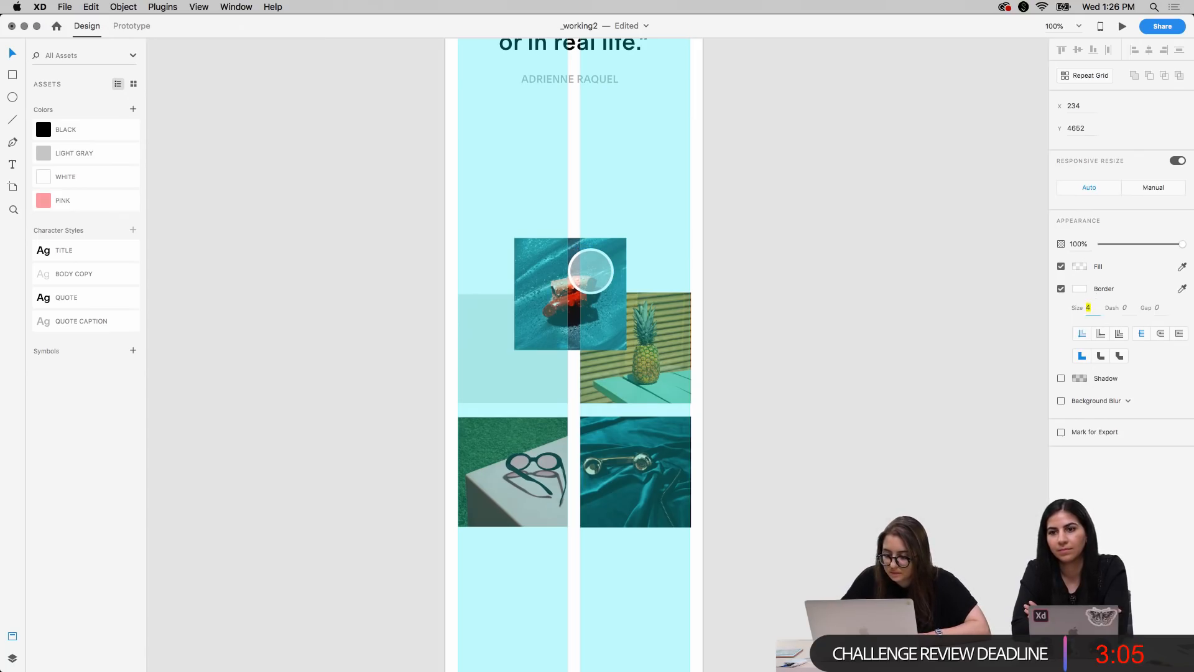
key("Escape")
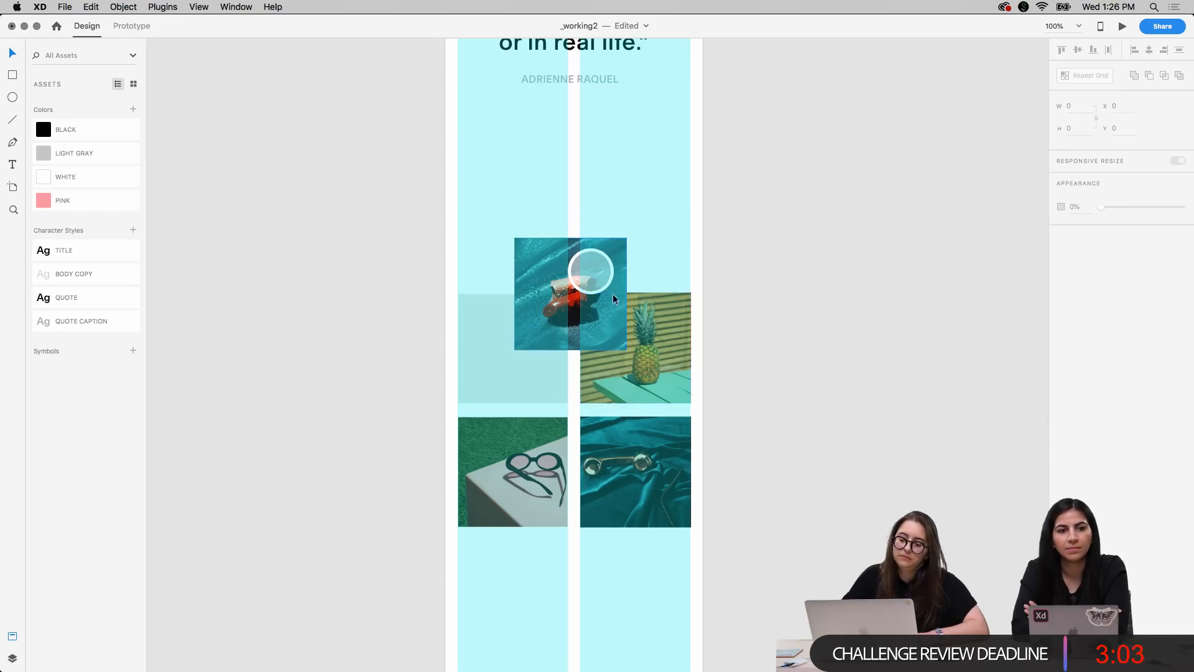
Reposition the 74 by 74 circle on the teal photo at X 200, Y 4652, and hide the layout grid
left_click_drag(615, 248, 609, 251)
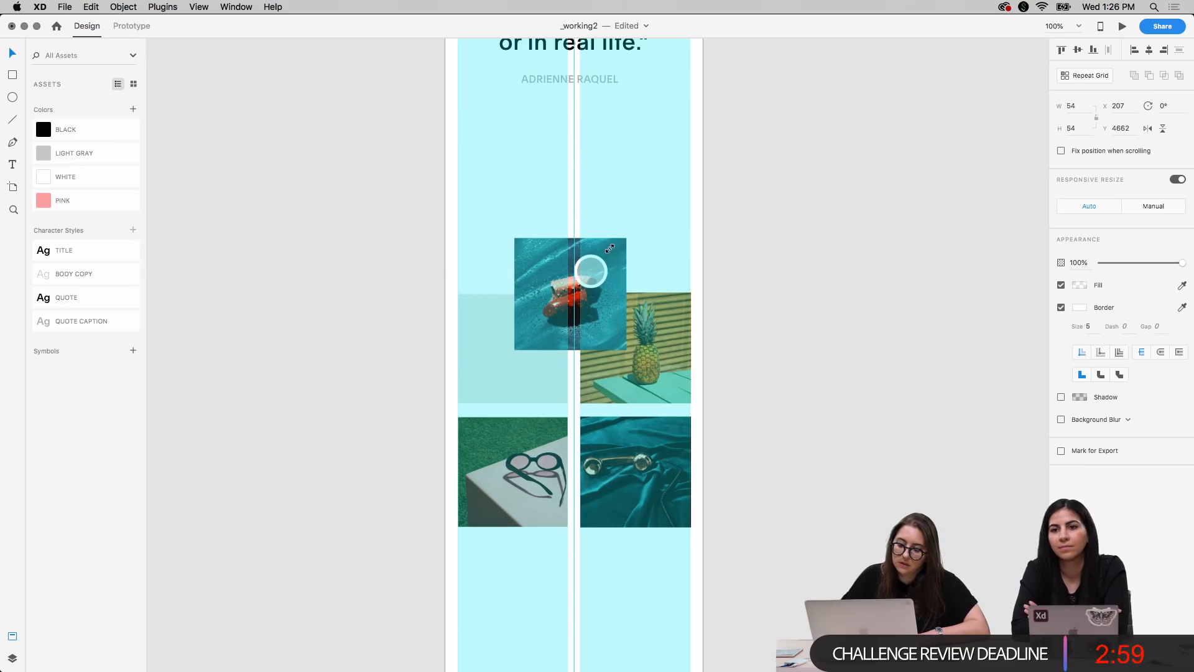
left_click_drag(610, 249, 610, 246)
key("super+equal")
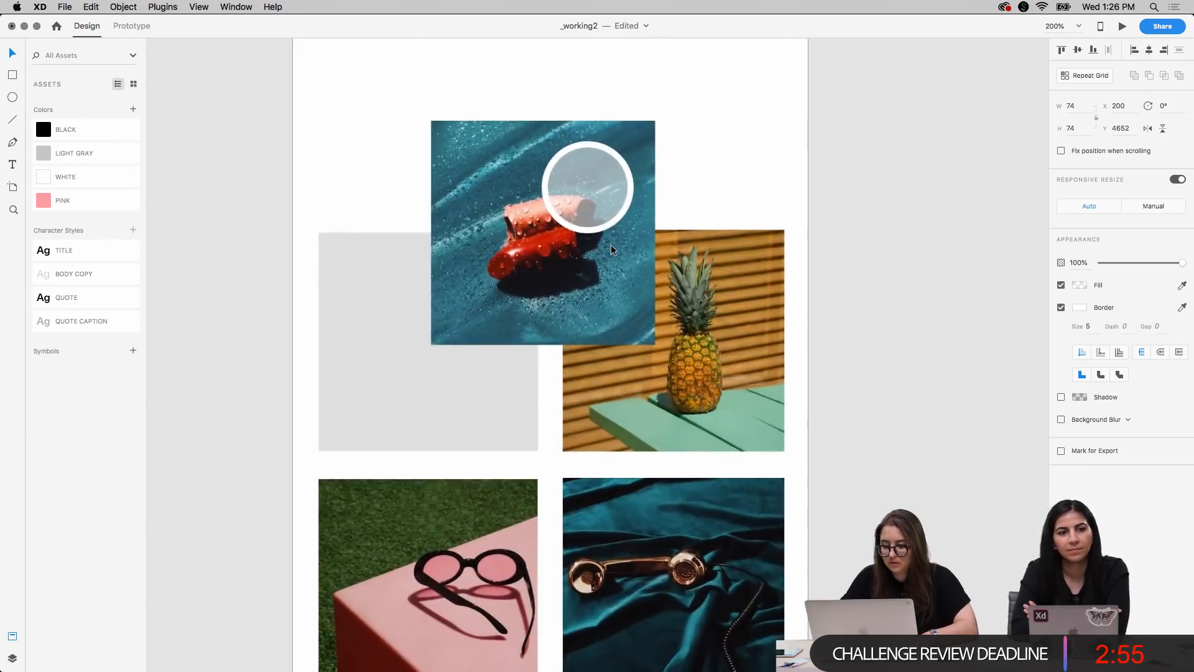
Shrink the white-outlined circle on the teal photo to 60 by 60 and position it at X 210, Y 4654
left_click_drag(634, 140, 626, 148)
key("shift+Up")
key("Down")
key("Down")
key("Down")
key("Down")
key("Down")
key("super+minus")
key("super+minus")
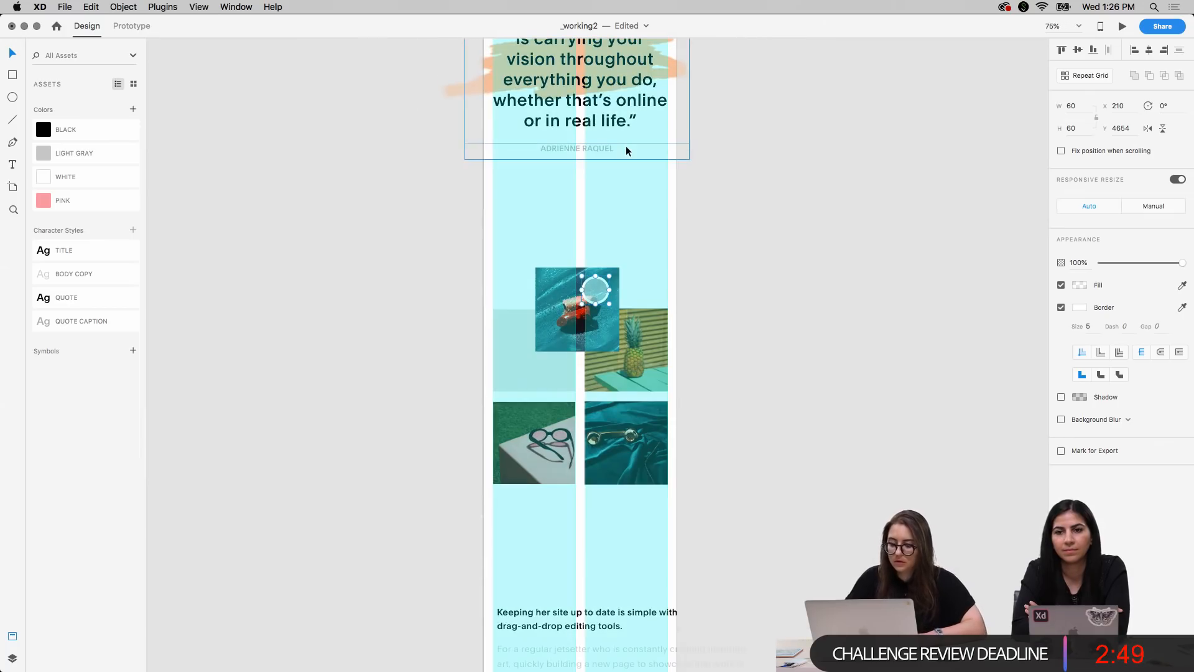
left_click(818, 397)
scroll(819, 397, "down", 15)
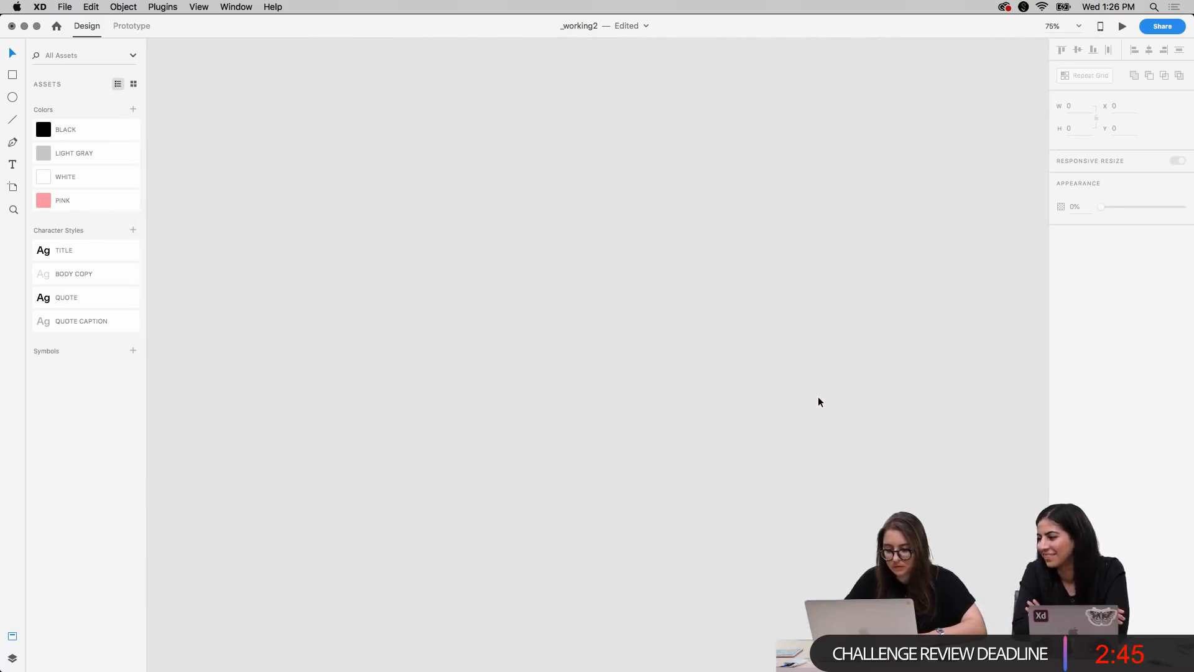
Move the site-updating heading and its paragraph up beneath the photo grid, at X 20, Y 5150
scroll(819, 402, "left", 10)
left_click(519, 487)
left_click(517, 519, "shift")
left_click_drag(517, 519, 514, 422)
scroll(707, 325, "up", 6)
scroll(705, 328, "down", 3)
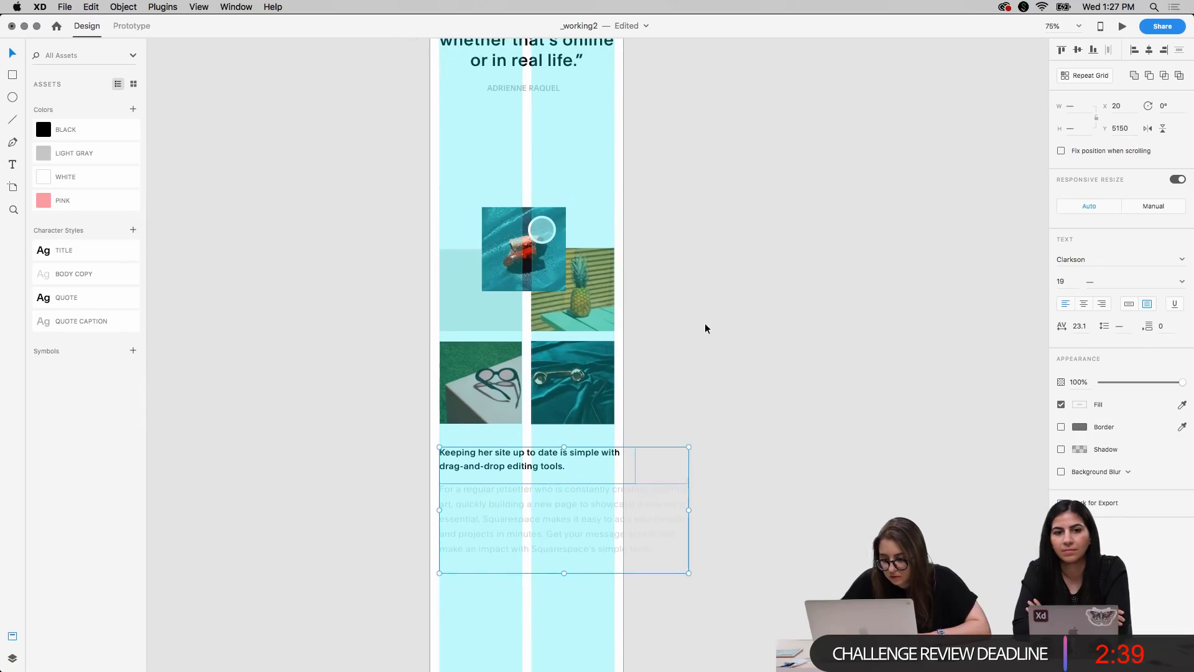
Move the photo collage up together with its heading and paragraph, bringing the heading to Y 5028
left_click_drag(365, 221, 646, 552)
left_click_drag(560, 523, 560, 465)
Apply the BODY COPY character style to the paragraph below the photos and the TITLE style to its heading
left_click(582, 483)
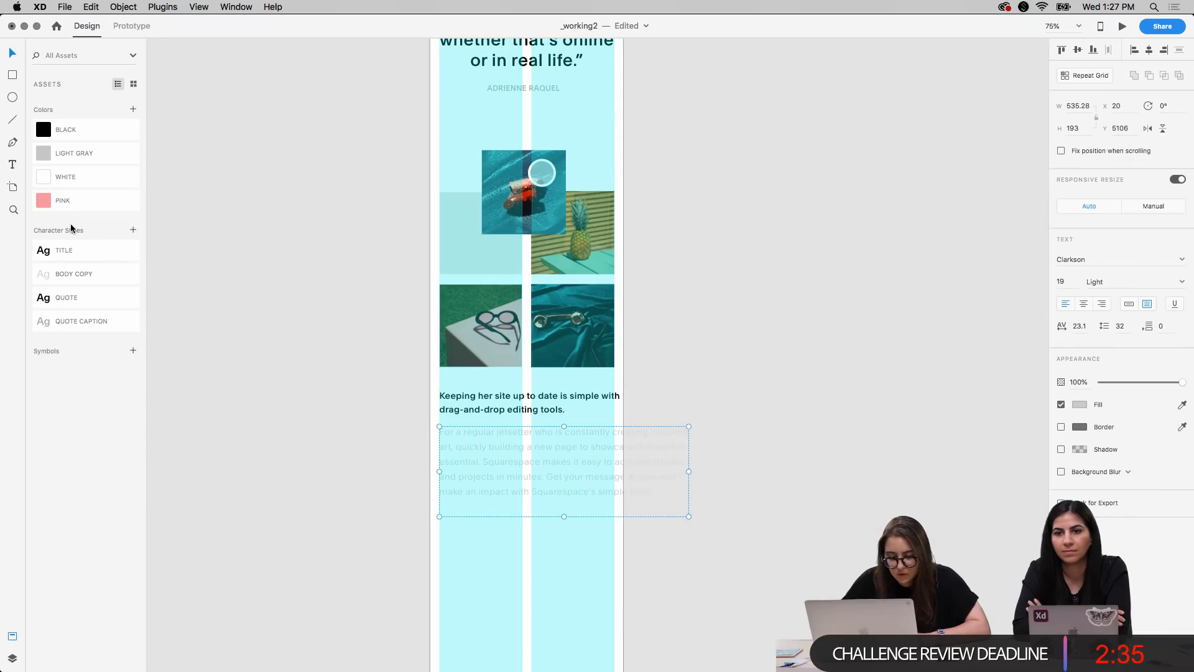
left_click(92, 277)
left_click(499, 412)
left_click(102, 251)
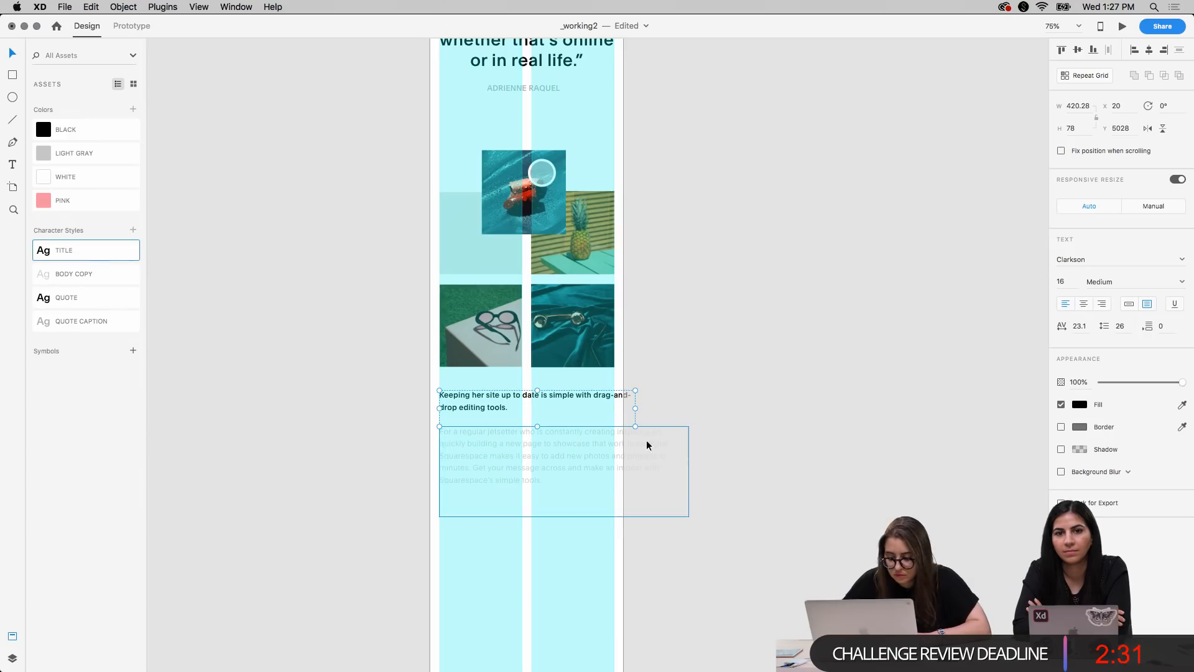
Narrow the heading's text box so that its second line starts at "with drag-and-drop editing tools."
left_click_drag(635, 408, 582, 408)
left_click(701, 404)
scroll(685, 487, "down", 2)
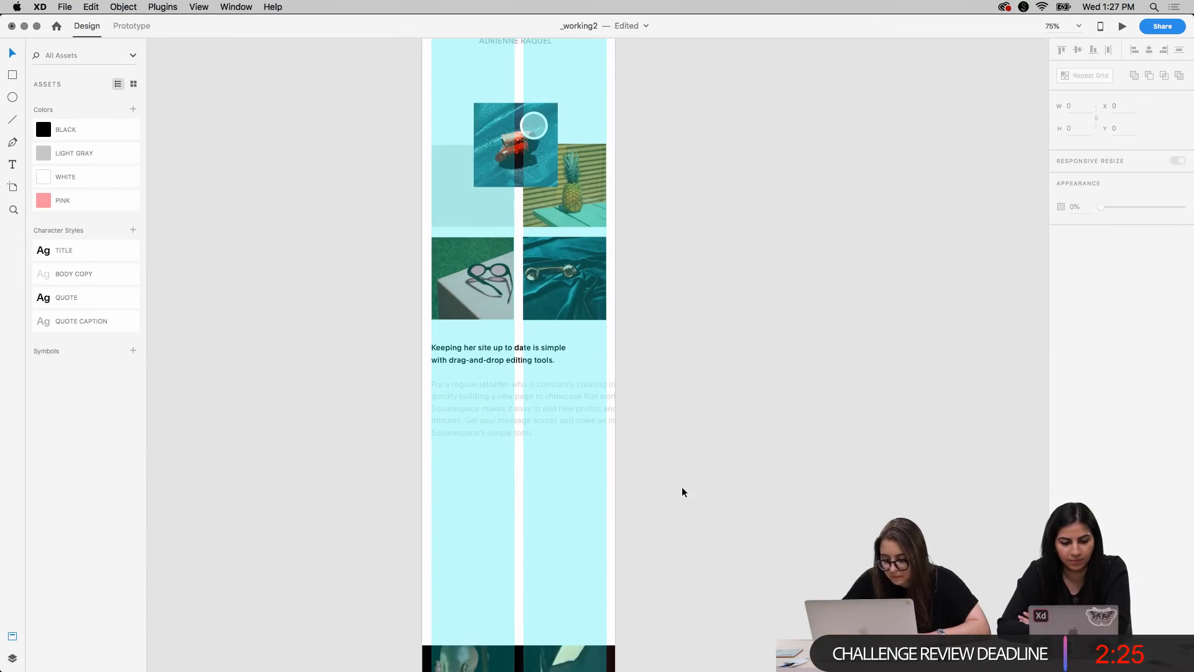
Move the body paragraph closer beneath its heading, to Y 5095
left_click(538, 407)
key("shift+Up")
key("shift+Up")
key("shift+Up")
key("shift+Up")
key("shift+Down")
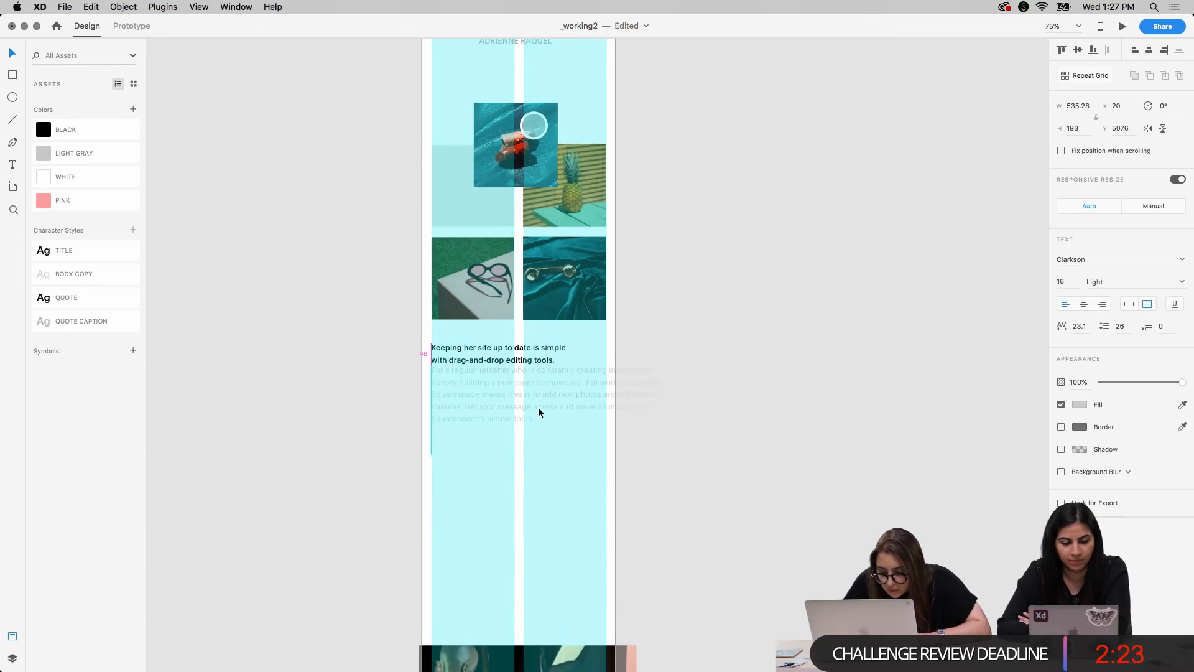
key("shift+Down")
key("shift+Down")
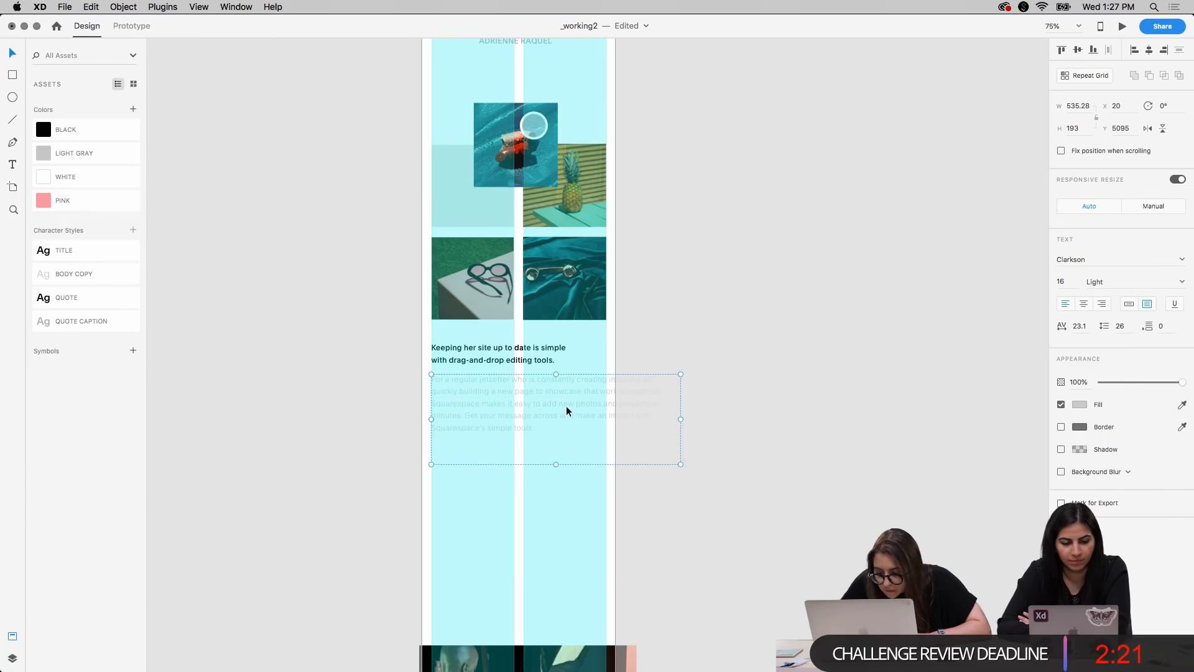
Narrow the body paragraph's text box to the outer edge of the second grid column
left_click_drag(681, 420, 598, 420)
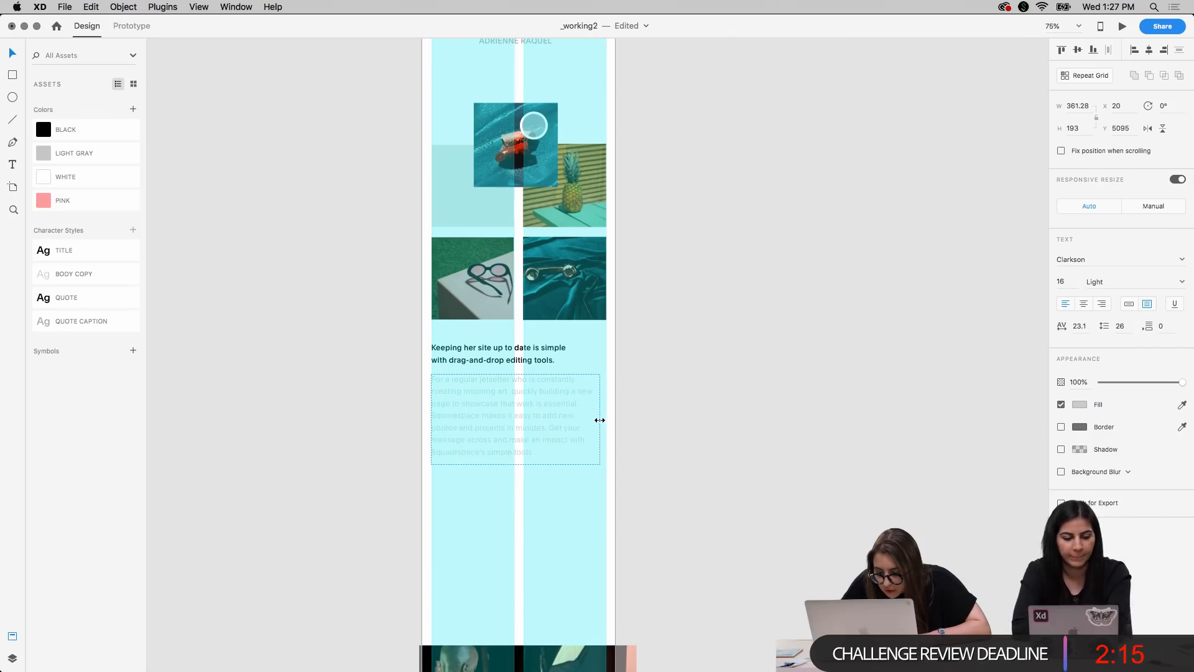
left_click_drag(600, 420, 597, 420)
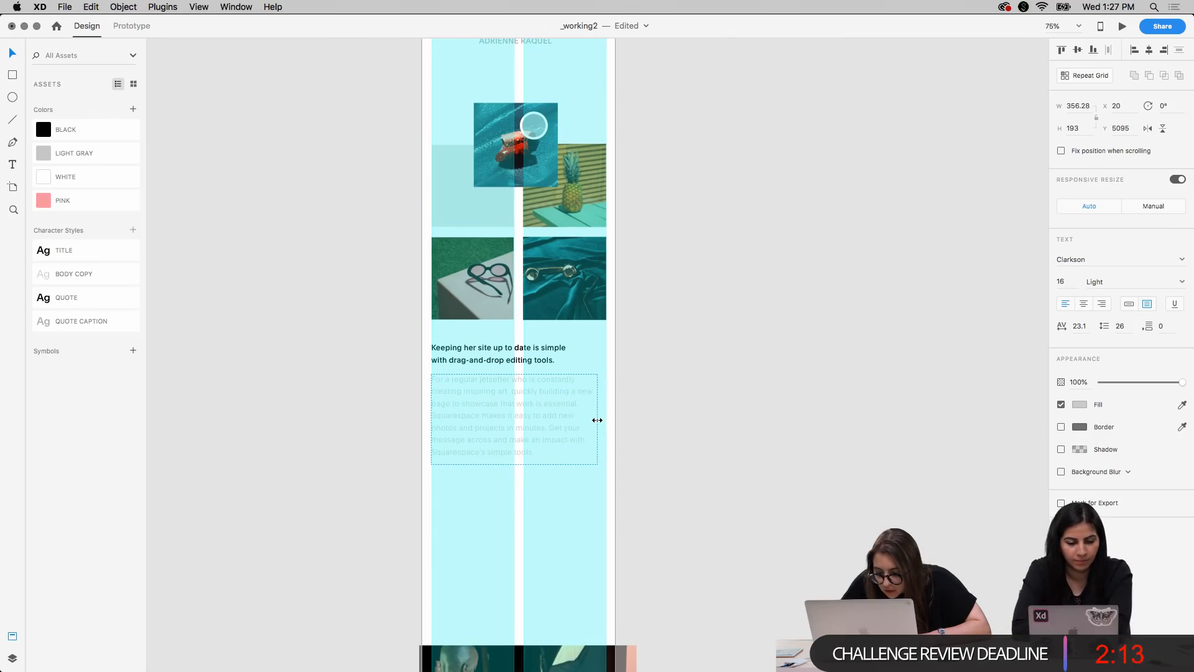
left_click(725, 439)
scroll(725, 438, "right", 1)
scroll(725, 438, "down", 1)
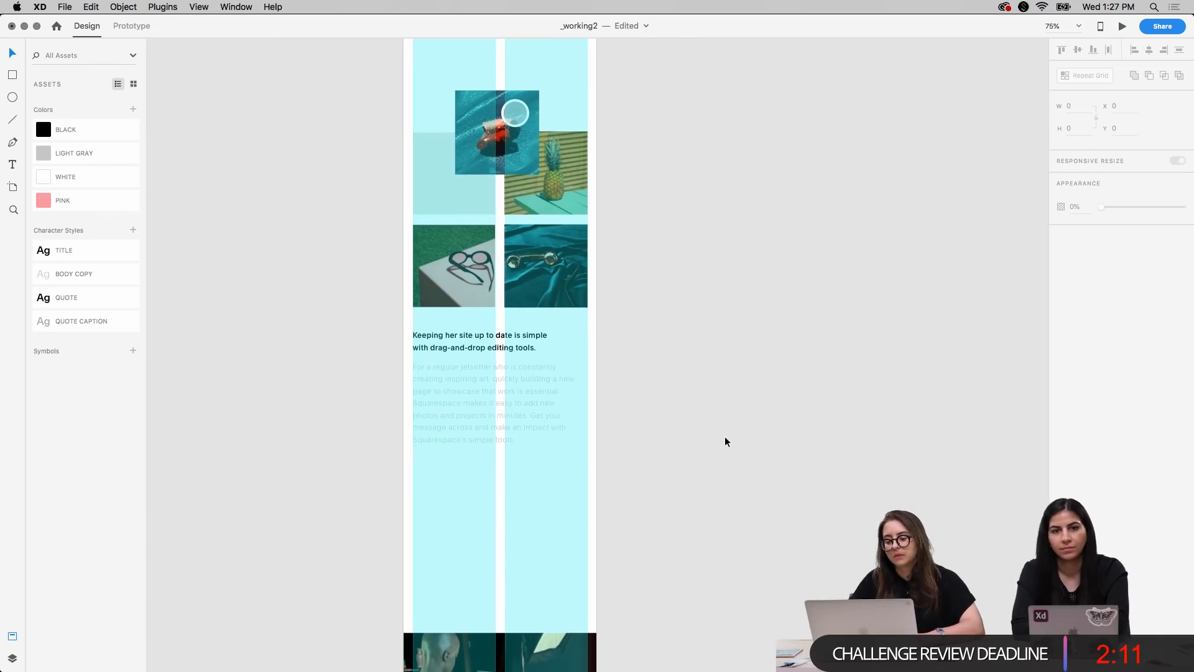
key("super+1")
left_click(506, 401)
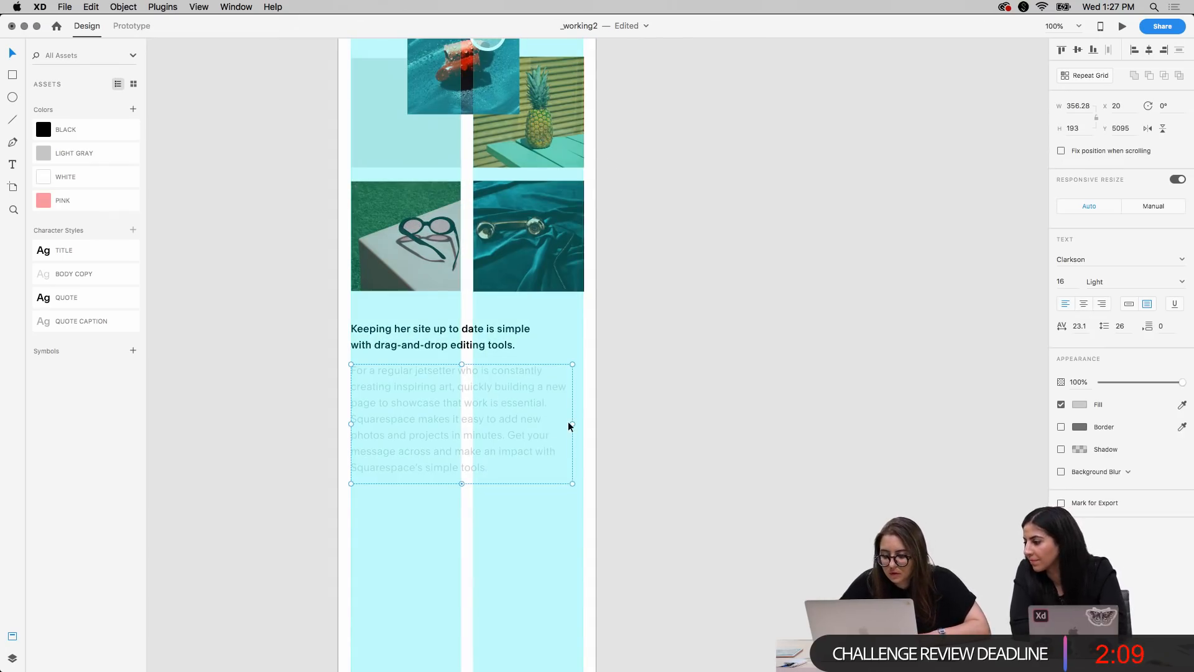
left_click_drag(571, 424, 583, 423)
left_click(709, 406)
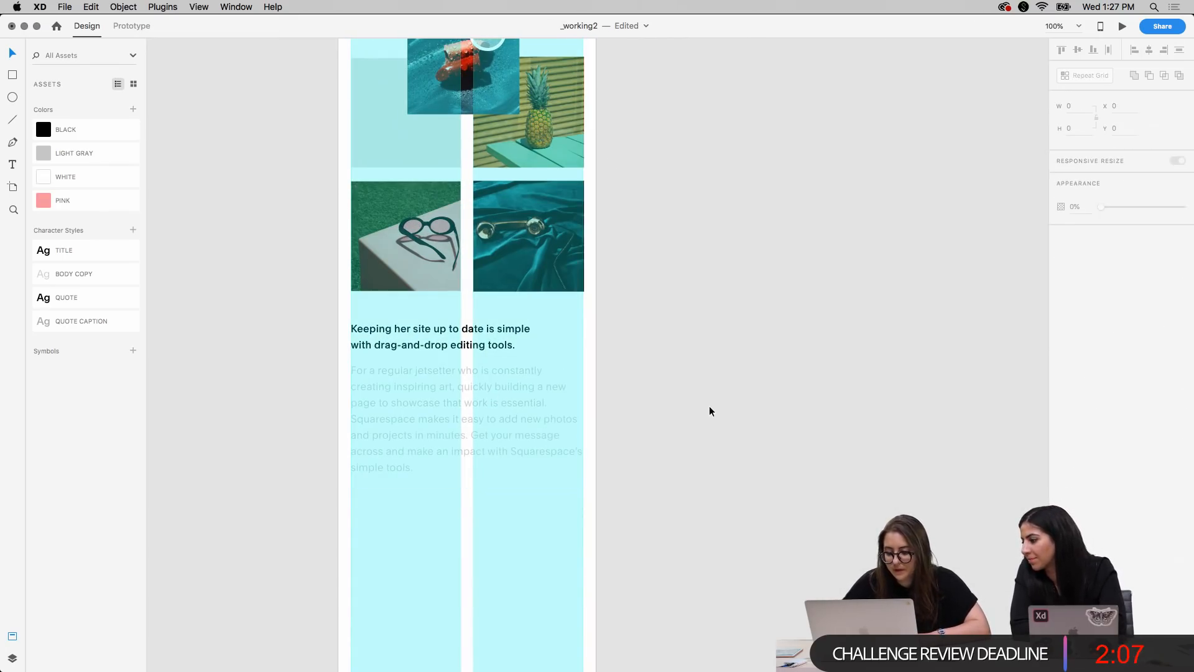
Bring the coral brush stroke onto the mobile artboard at the sunglasses photo's lower-left corner, at X -123, Y 4898
scroll(709, 405, "down", 3)
scroll(709, 406, "left", 2)
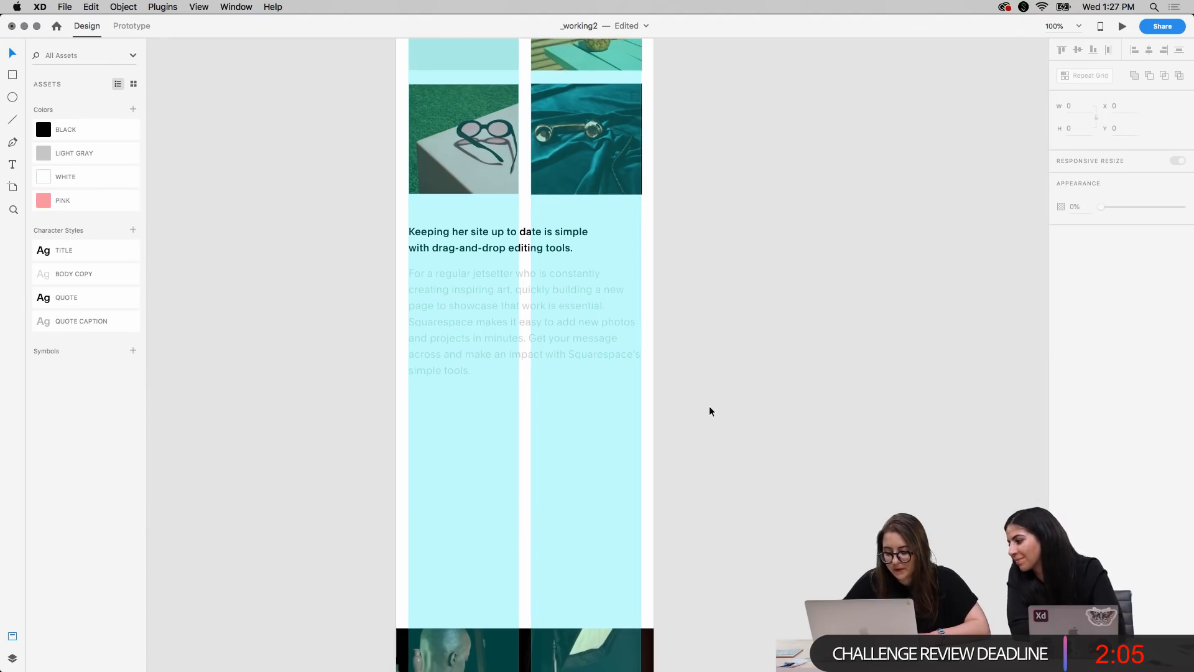
key("super+minus")
scroll(709, 406, "down", 2)
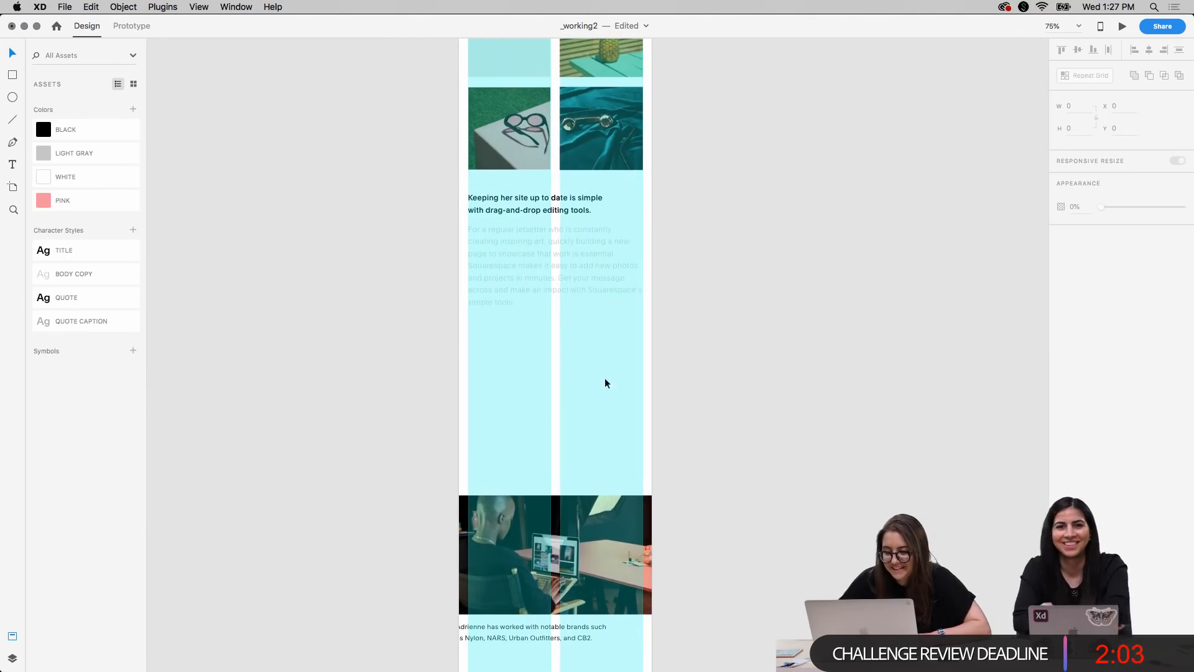
scroll(628, 398, "left", 10)
scroll(591, 363, "right", 6)
scroll(591, 363, "left", 4)
mouse_move(373, 299)
left_mouse_down()
mouse_move(427, 290)
mouse_move(895, 347)
left_mouse_up()
scroll(896, 346, "right", 10)
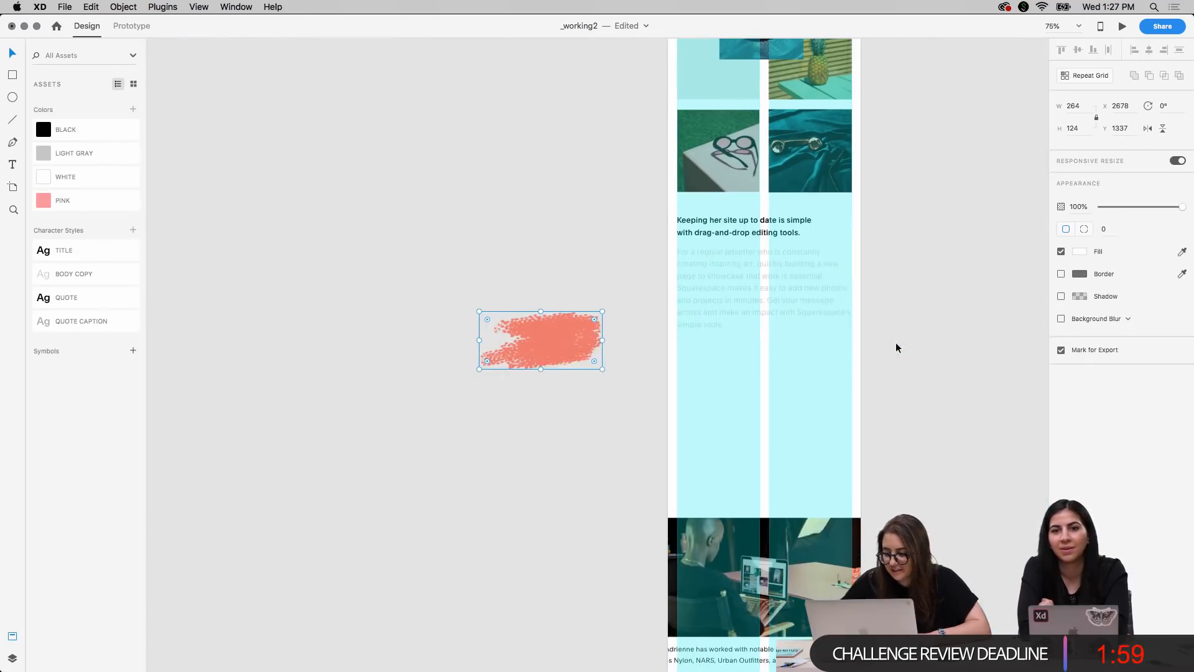
scroll(895, 345, "up", 3)
mouse_move(405, 459)
left_mouse_down()
mouse_move(515, 293)
mouse_move(543, 297)
left_mouse_up()
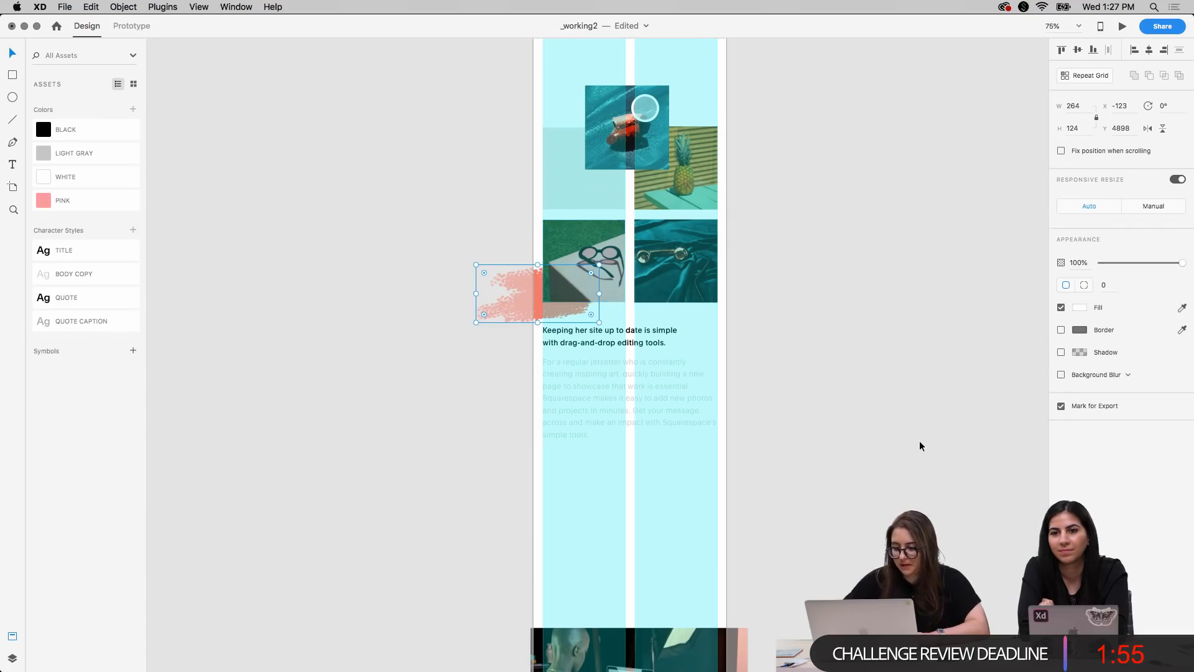
Scale the coral brush stroke down to 208 by 98 and position it at X -67, Y 4928
scroll(919, 440, "up", 4)
scroll(920, 440, "right", 3)
left_click_drag(400, 436, 425, 426)
key("shift+Down")
key("shift+Down")
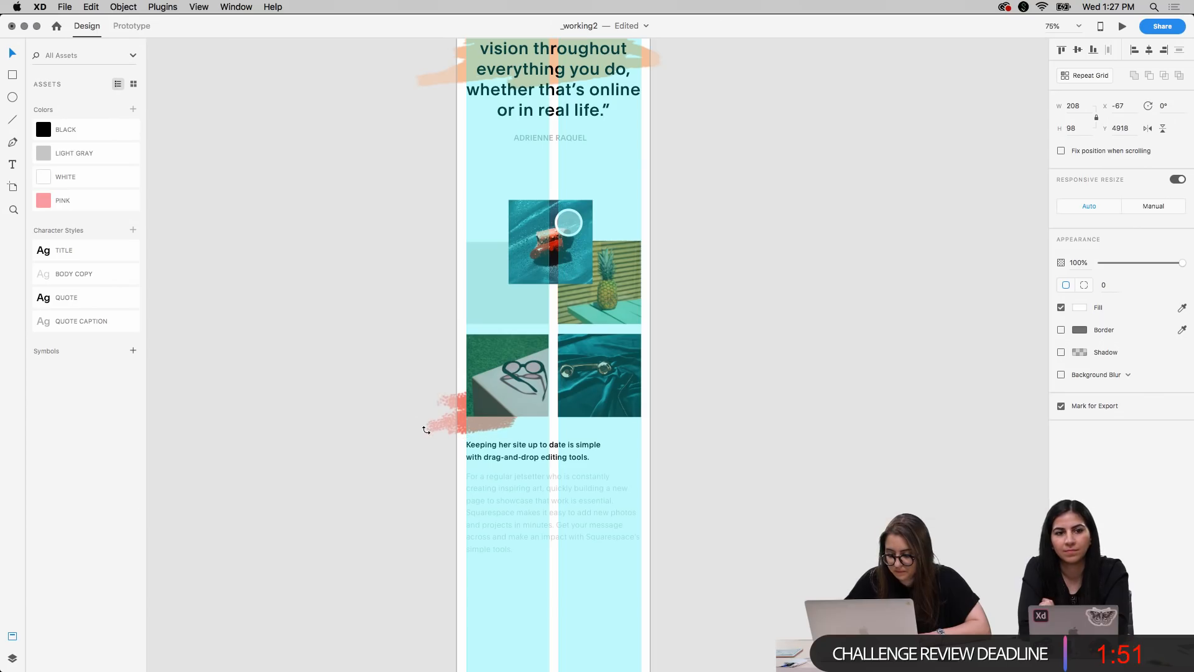
left_click(705, 411)
key("super+minus")
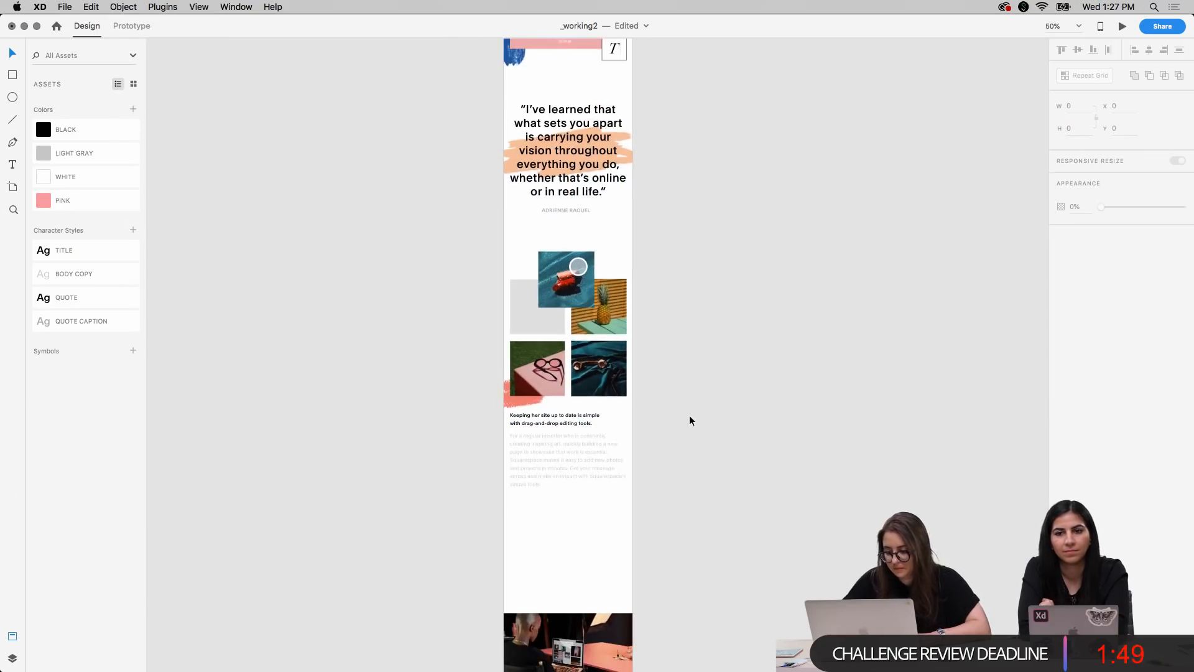
Nudge the heading and paragraph below the photo grid down together, to Y 5037
left_click(489, 416)
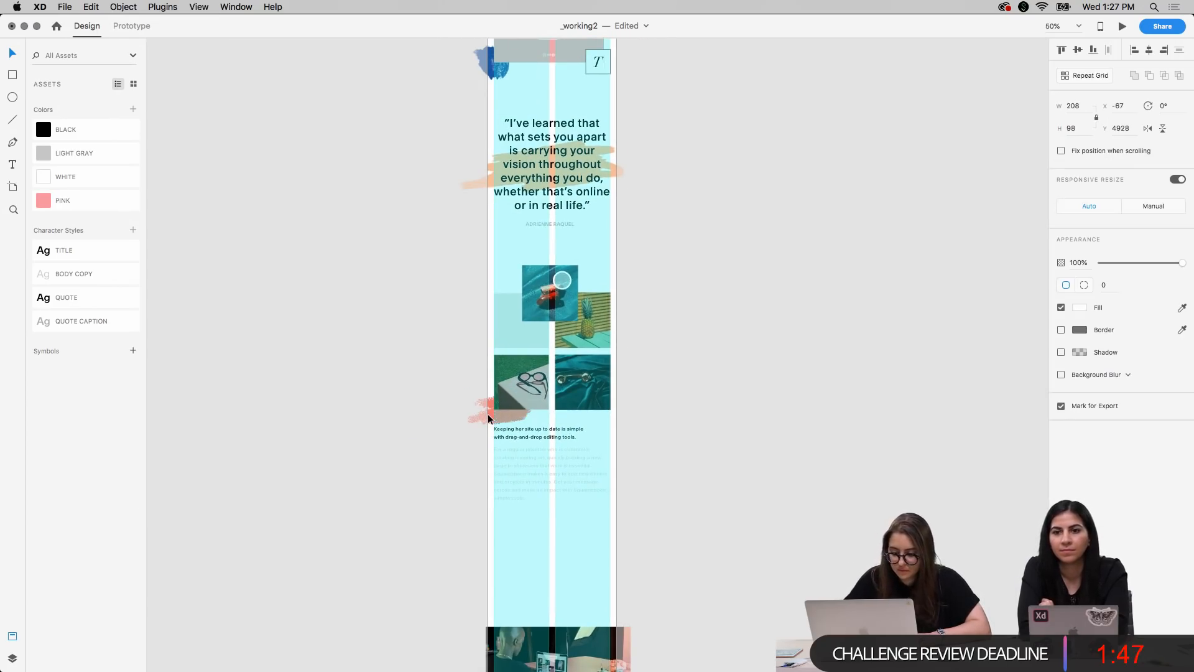
left_click(522, 468)
key("Down")
key("Down")
key("Down")
key("Down")
key("Down")
key("Down")
key("Down")
key("Down")
key("Down")
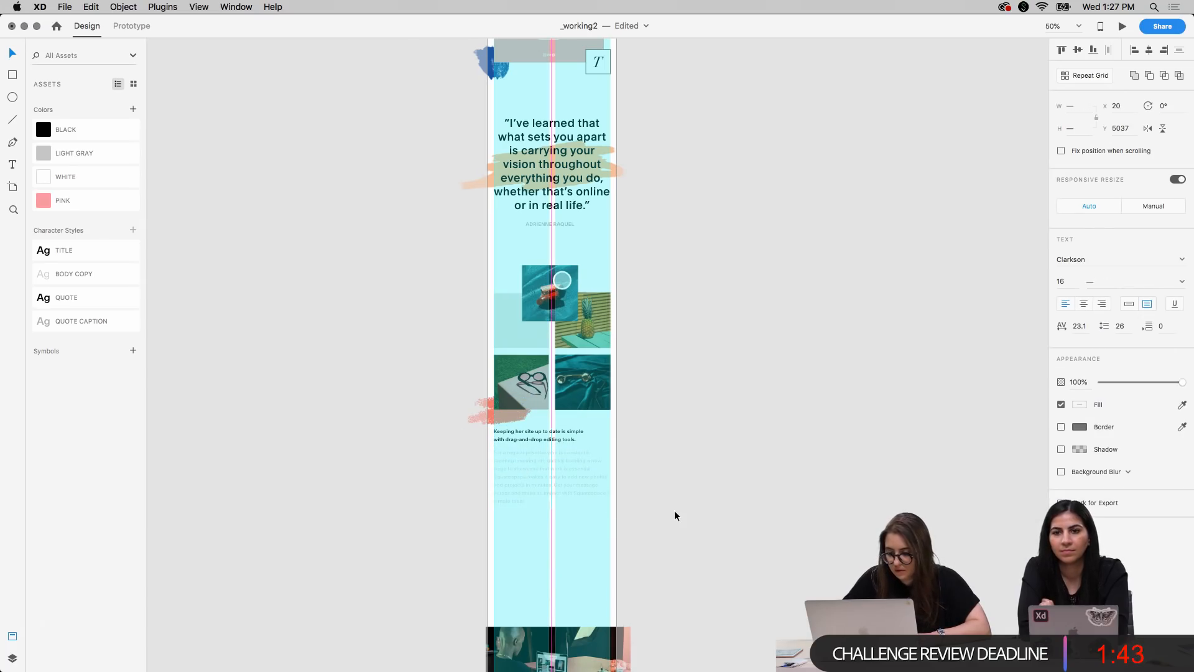
left_click(680, 550)
Move the laptop photo up toward the paragraph and scale it down to the full width of the two grid columns
scroll(680, 549, "down", 5)
key("super+equal")
left_click_drag(529, 524, 521, 384)
left_click_drag(639, 305, 549, 384)
Place the notable-brands caption just beneath the laptop photo, at X 20, Y 5764
scroll(549, 496, "down", 3)
left_click_drag(465, 526, 480, 442)
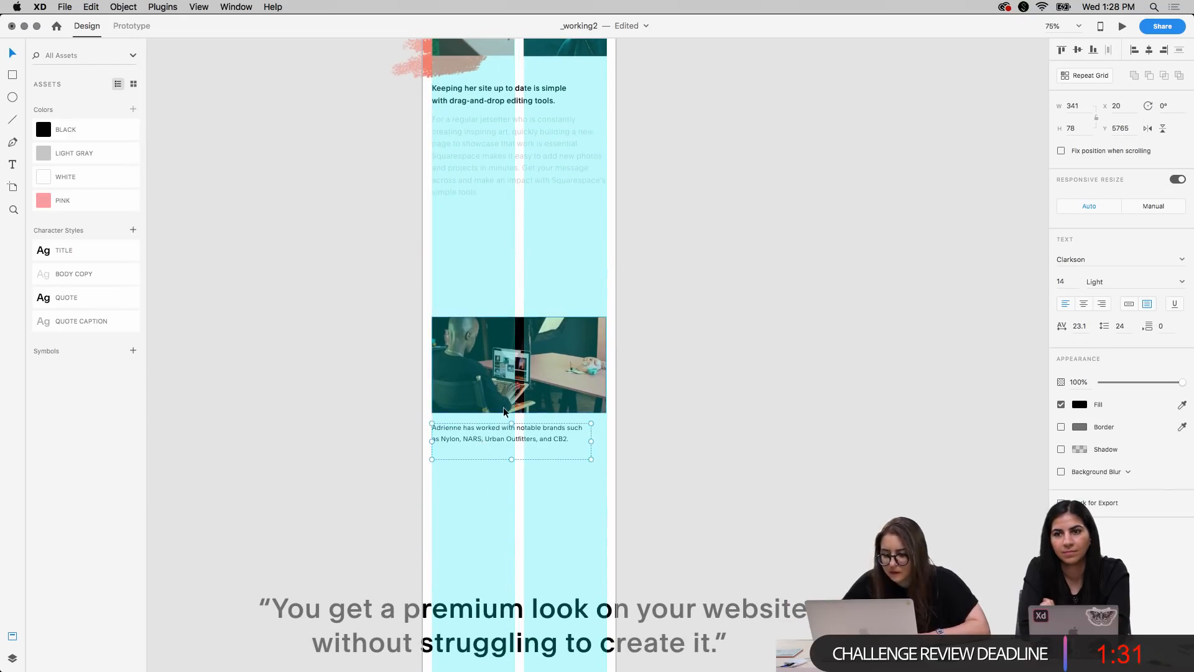
key("Up")
key("Up")
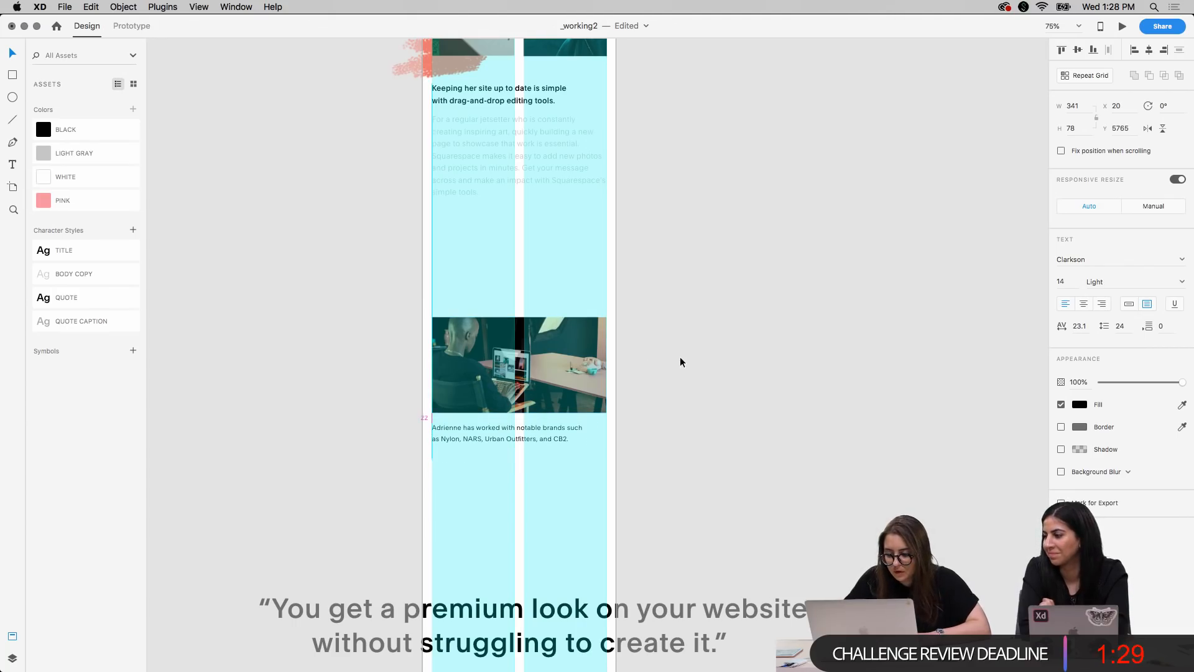
key("Down")
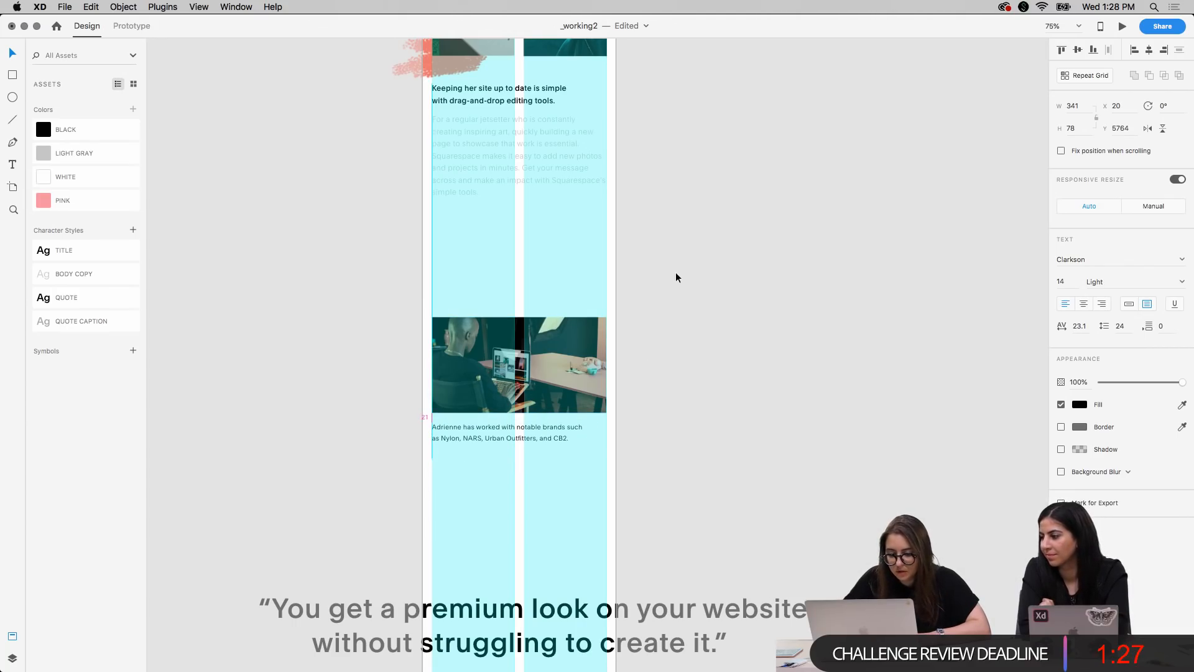
scroll(523, 391, "up", 15)
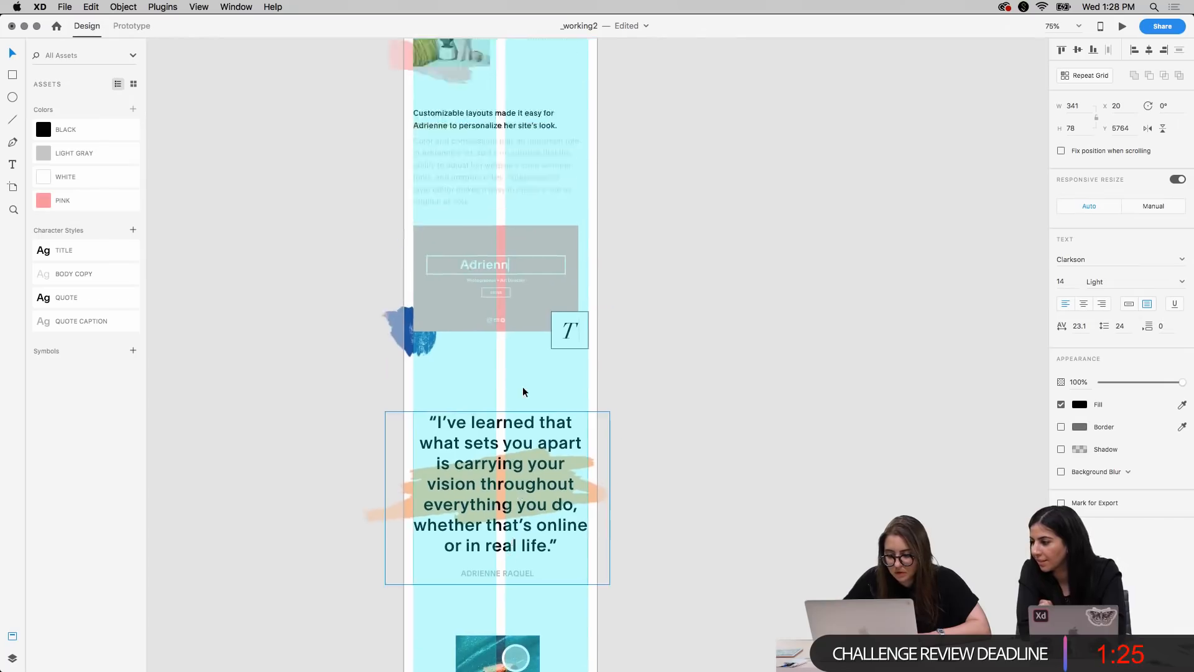
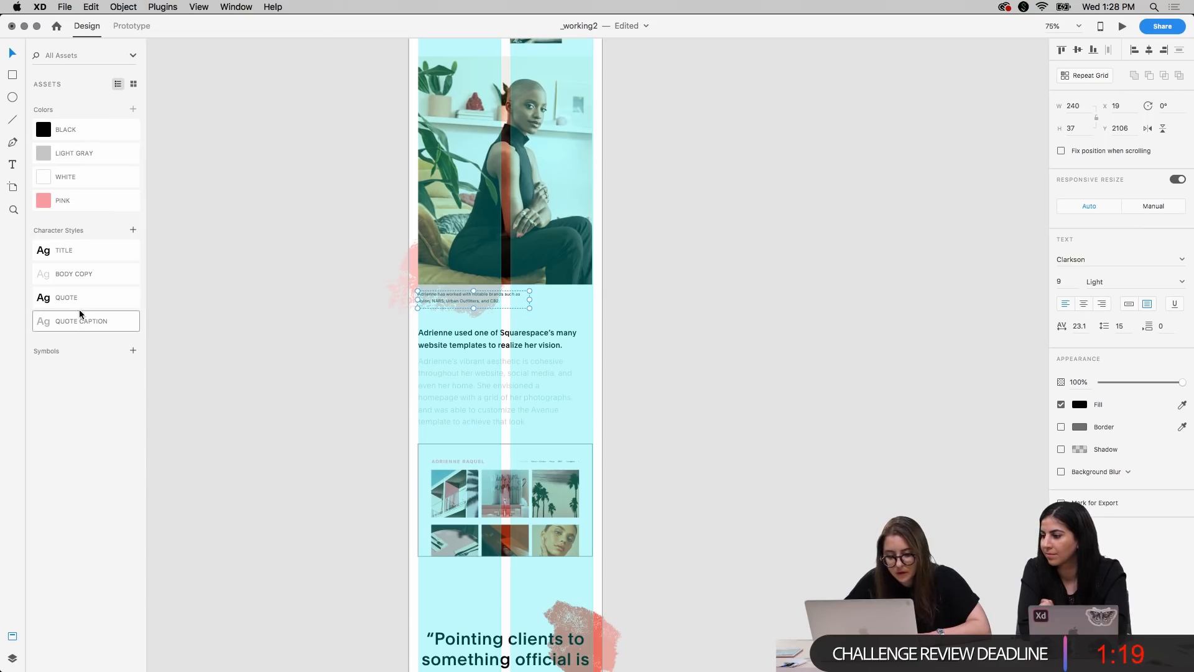
Save the portrait caption's text formatting as a character style named CAPTION and move it to the end of the style list
left_click(133, 230)
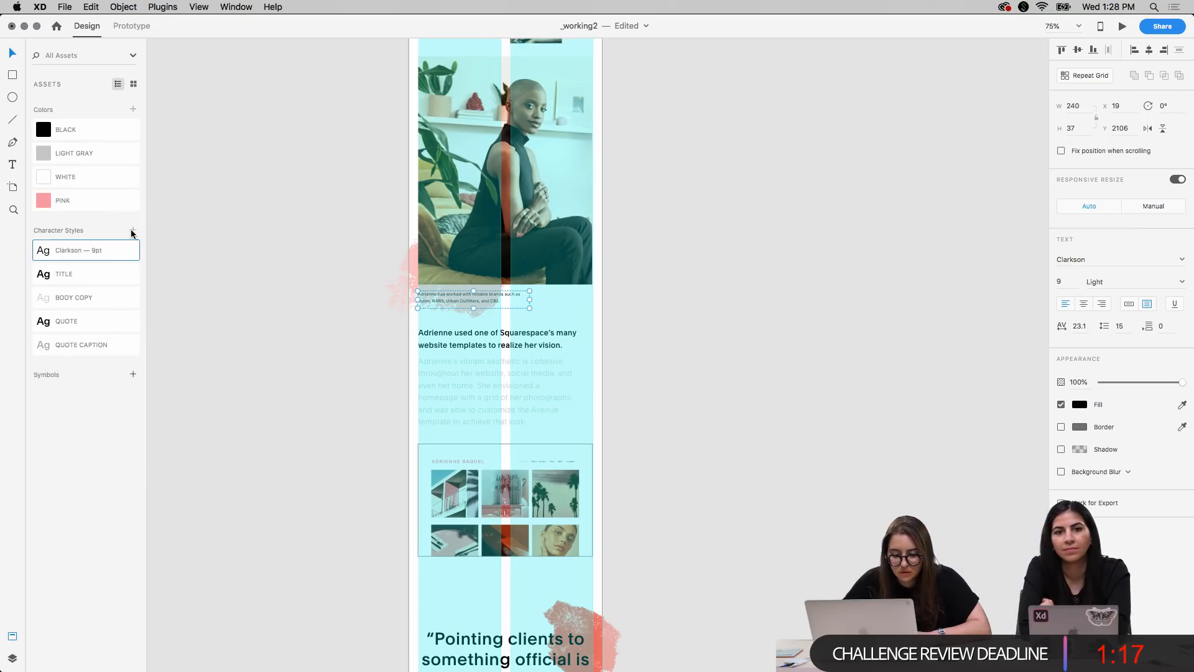
double_click(77, 250)
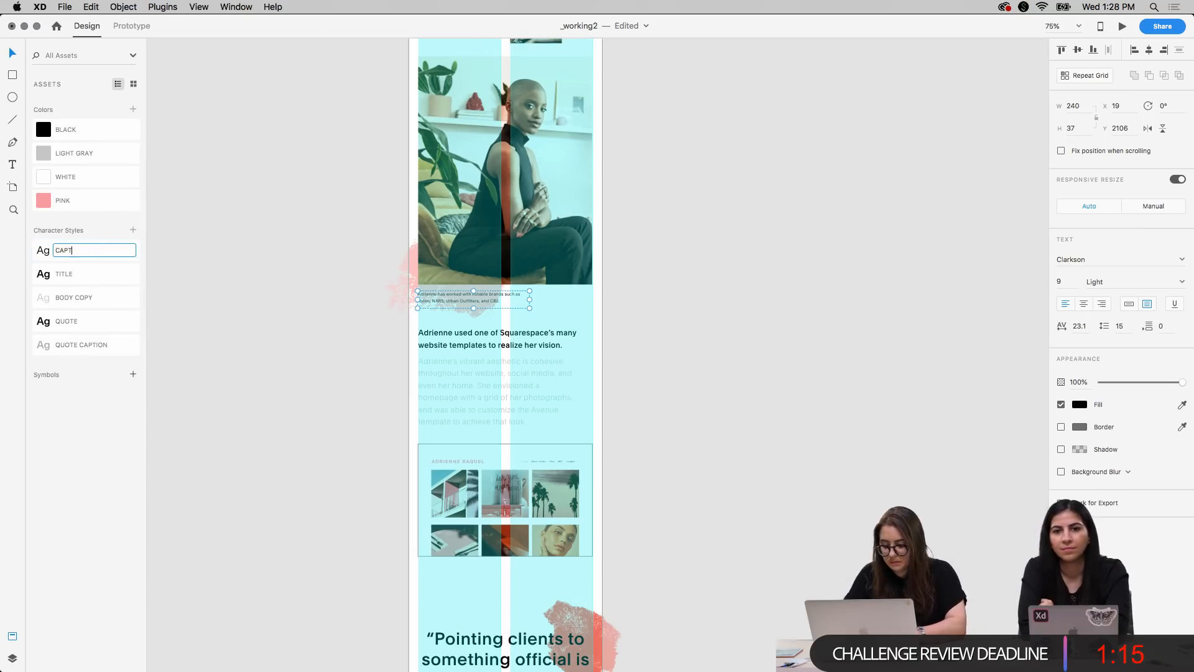
key("Return")
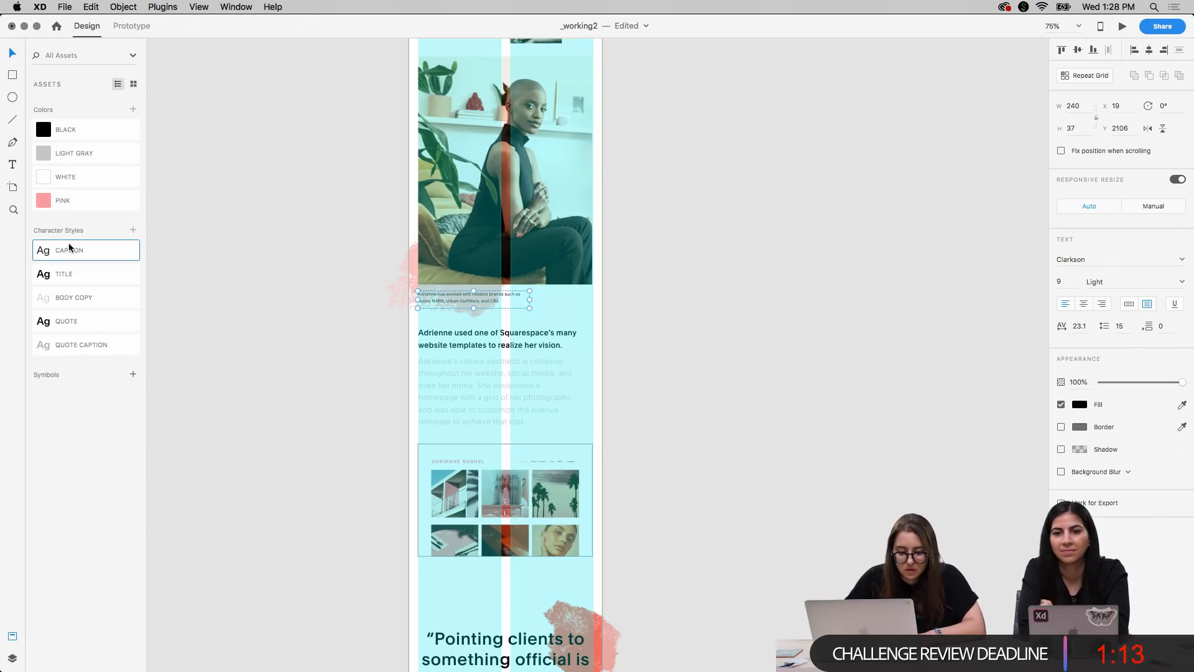
left_click_drag(86, 327, 83, 356)
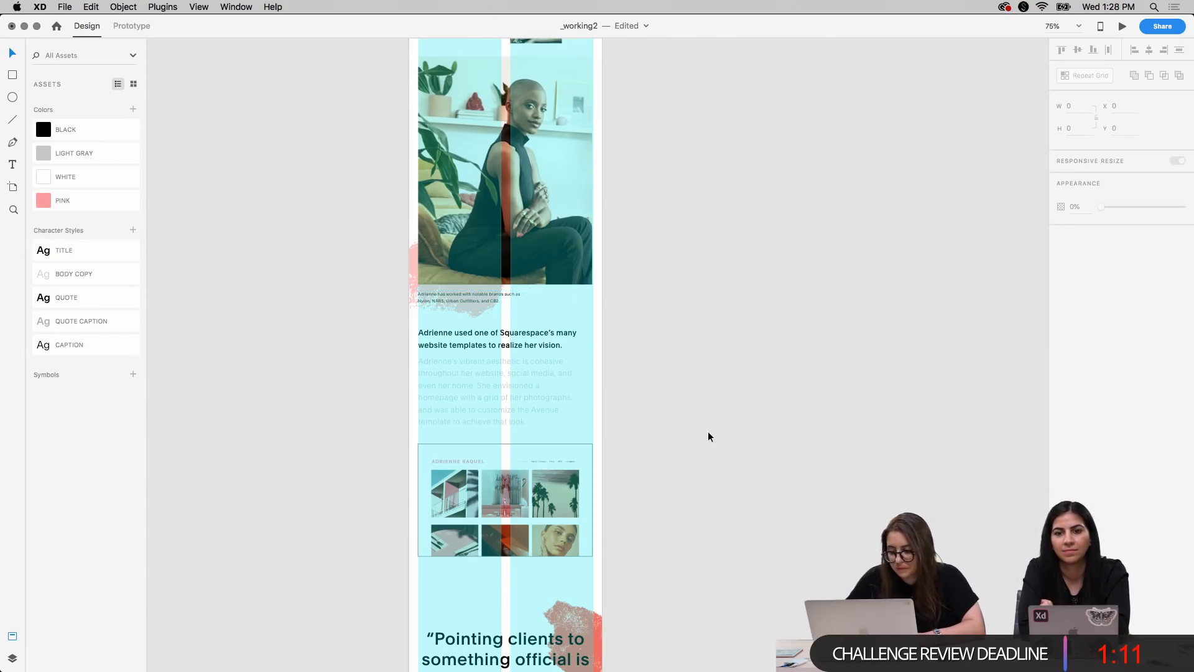
left_click(712, 504)
Apply the CAPTION style to the caption under the laptop photo and narrow its text box to 215 wide
scroll(712, 504, "down", 15)
scroll(712, 505, "down", 10)
left_click(542, 461)
left_click(87, 345)
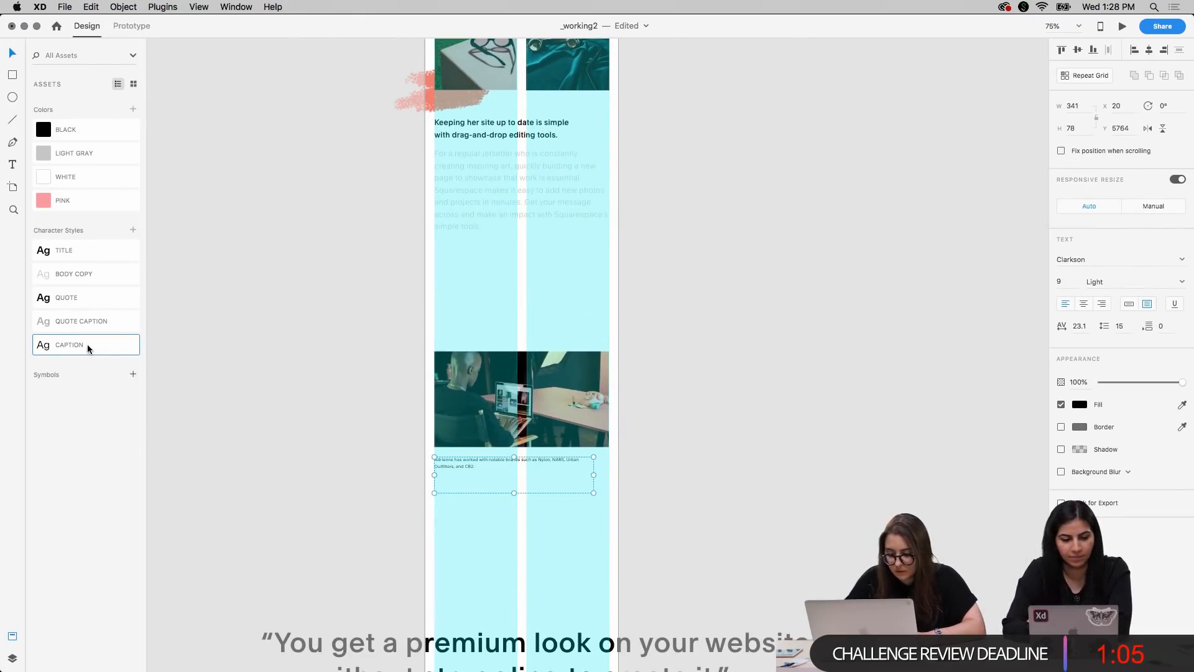
left_click_drag(593, 475, 529, 477)
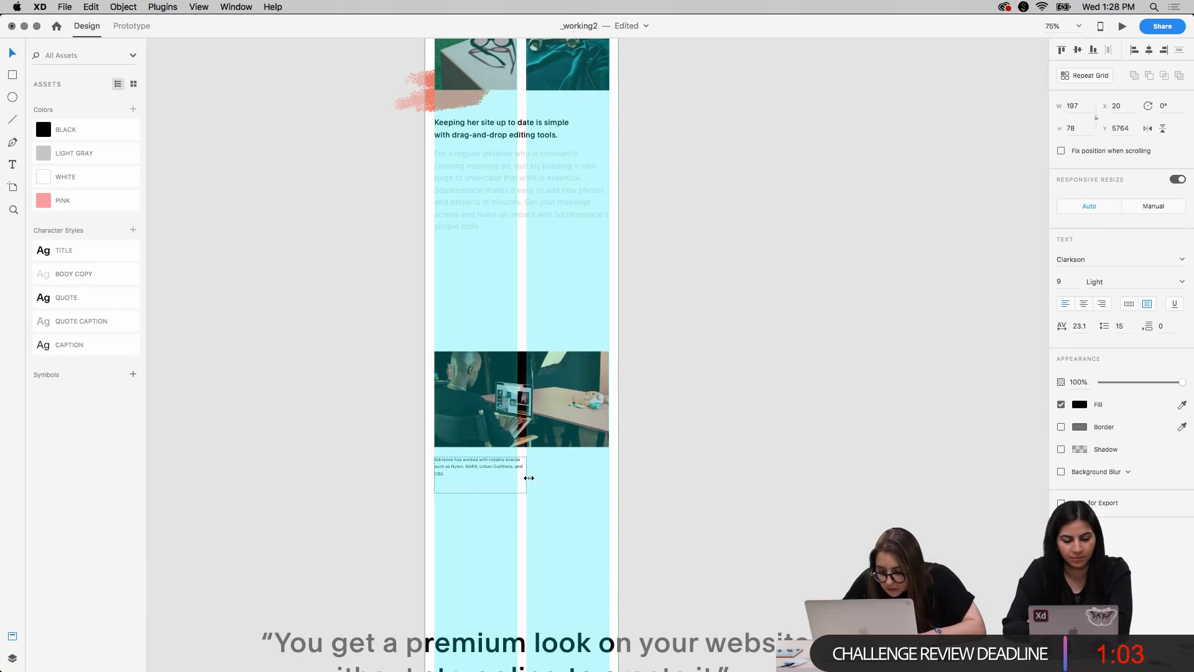
left_click(667, 454)
Replace the caption under the laptop photo with "Watch" followed by the featured artist's name
scroll(688, 416, "down", 3)
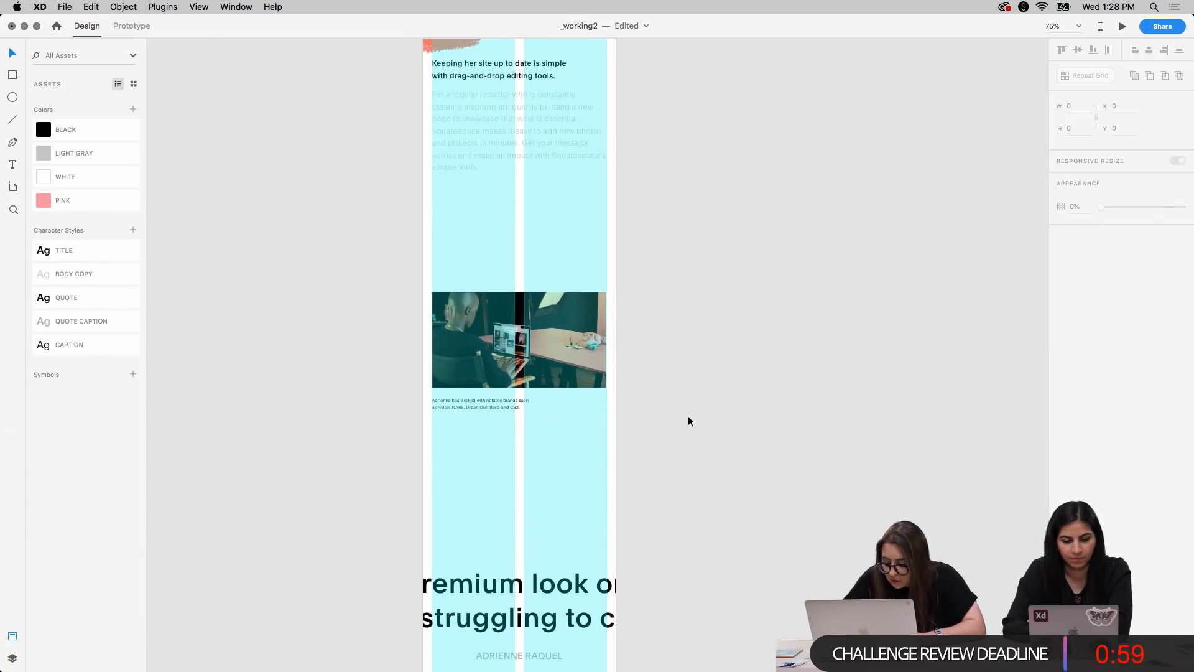
key("super+2")
scroll(376, 490, "left", 4)
scroll(376, 490, "down", 1)
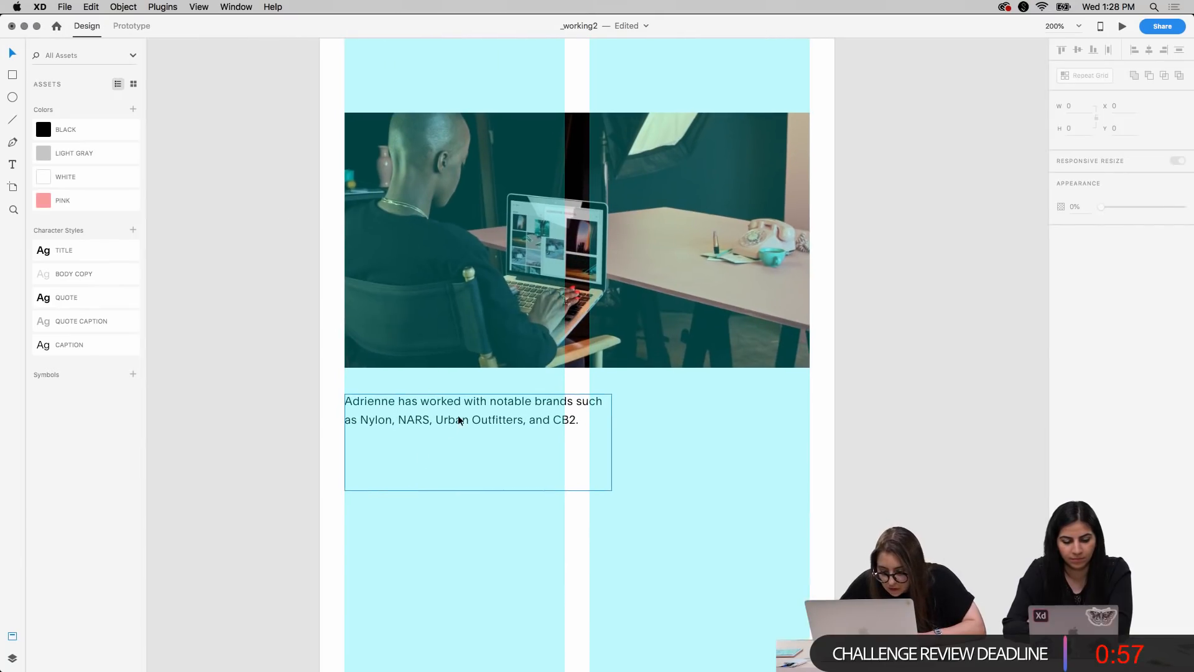
double_click(458, 416)
key("super+a")
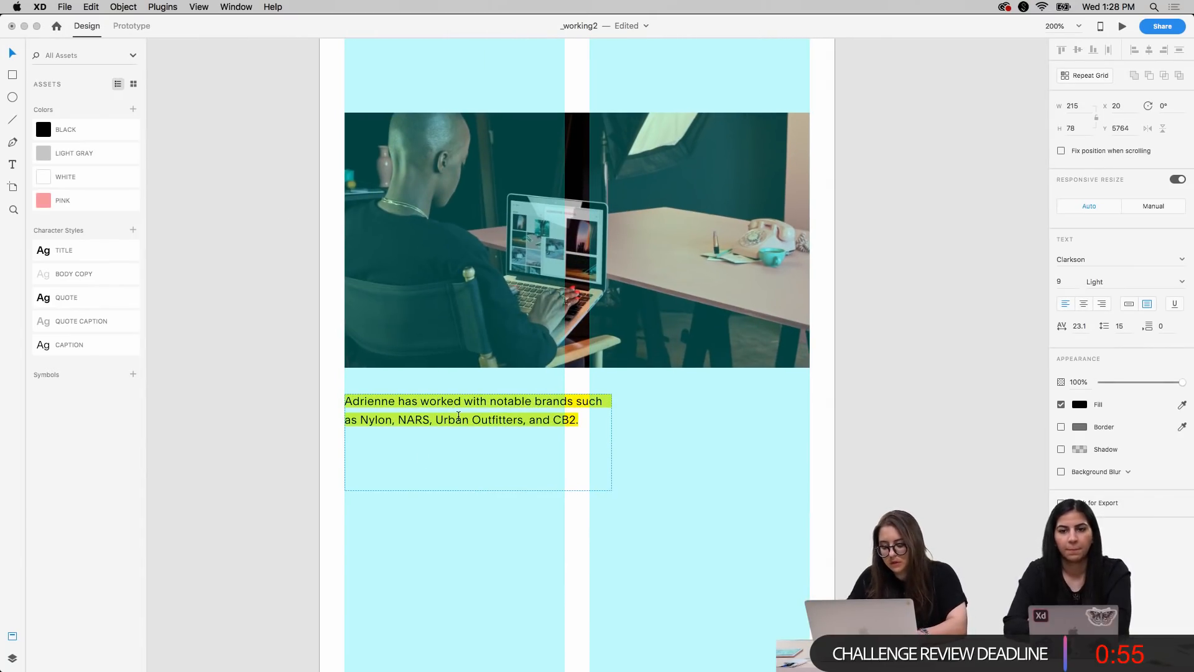
type("Watch A")
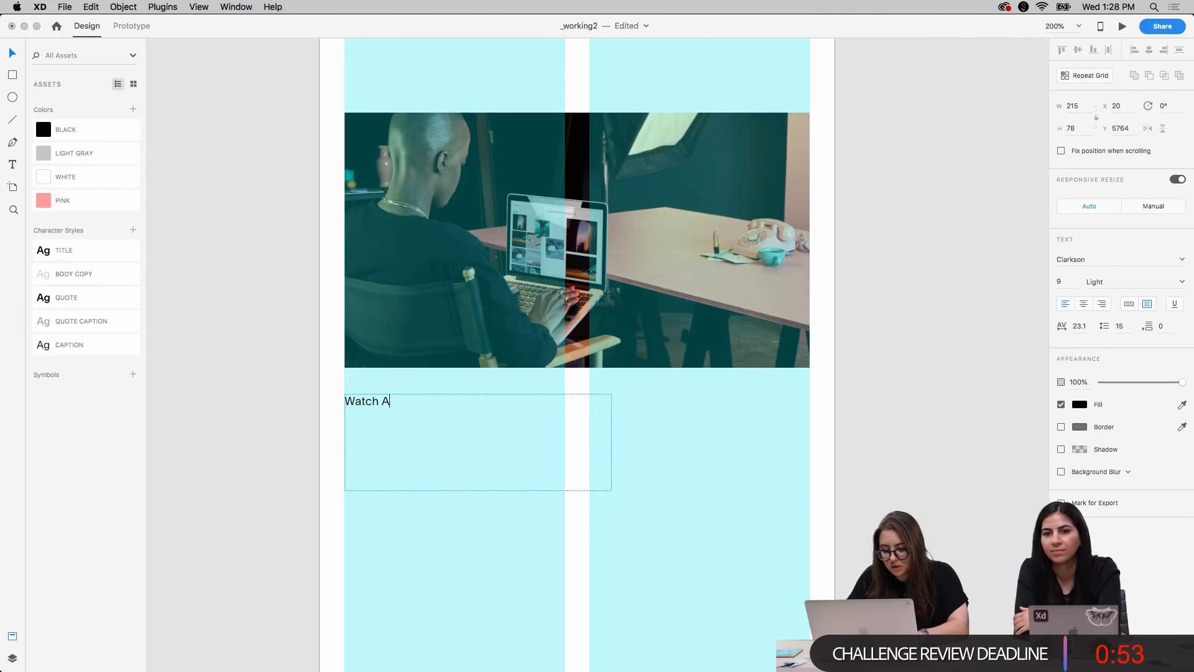
type("drienne R")
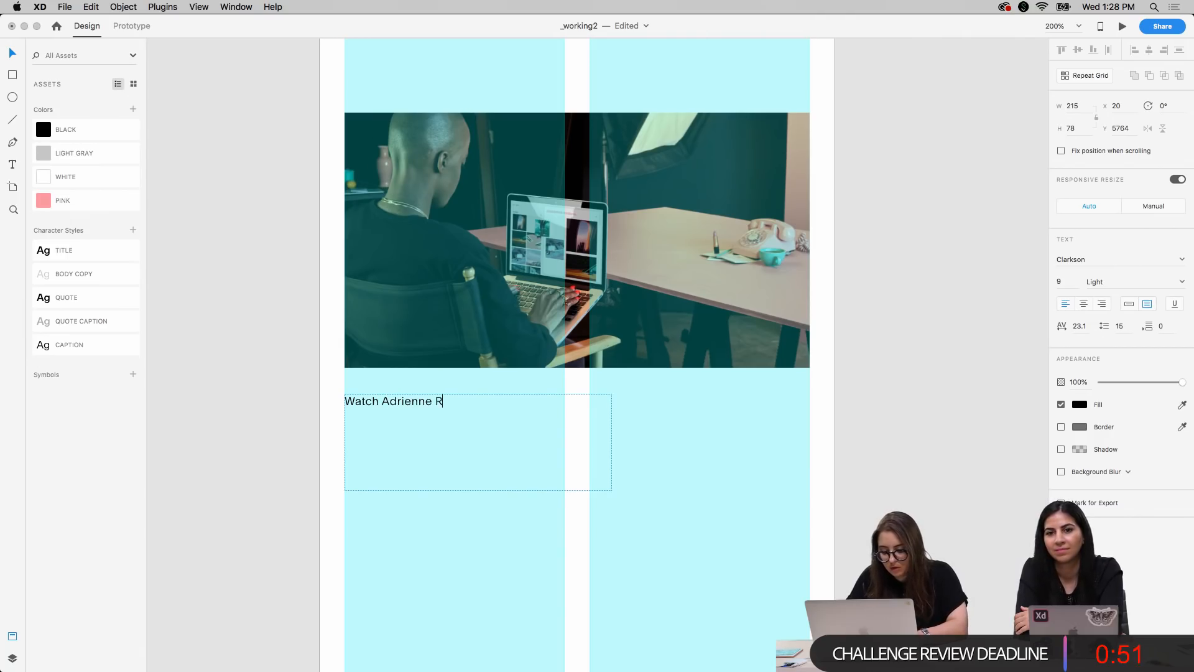
type("aquwl")
key("BackSpace")
key("BackSpace")
type("el")
key("Escape")
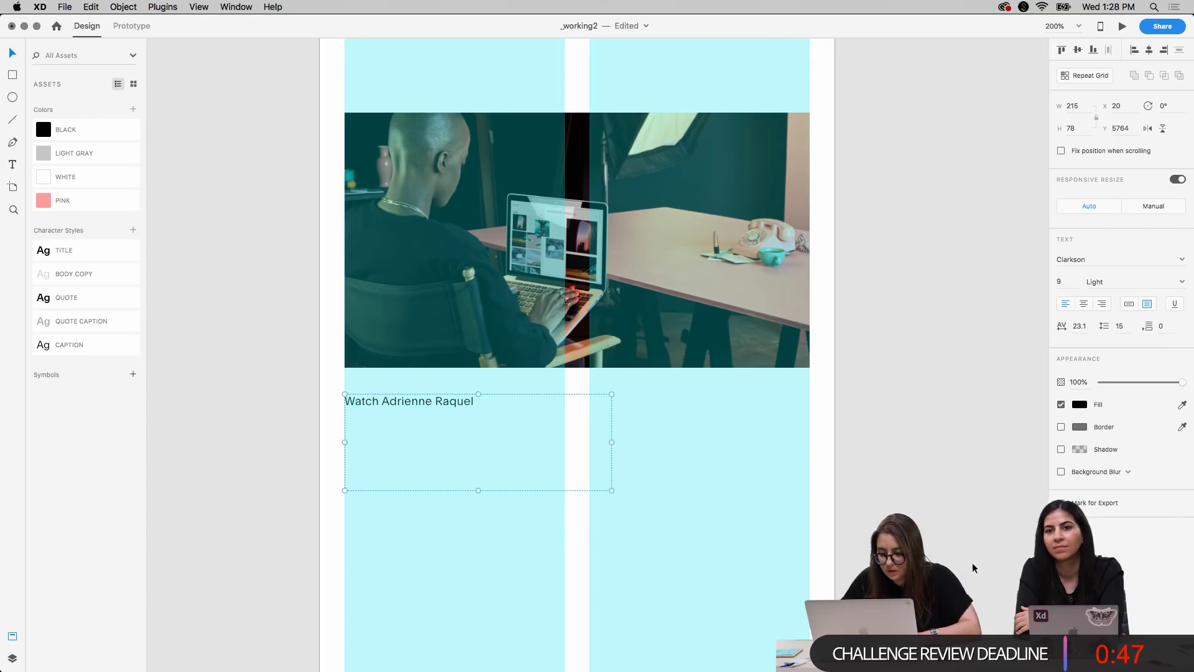
Switch to the Squarespace customer page in Chrome, show its desktop layout and copy the caption beneath the laptop photo
key("ctrl+Up")
left_click(817, 459)
scroll(390, 389, "down", 10)
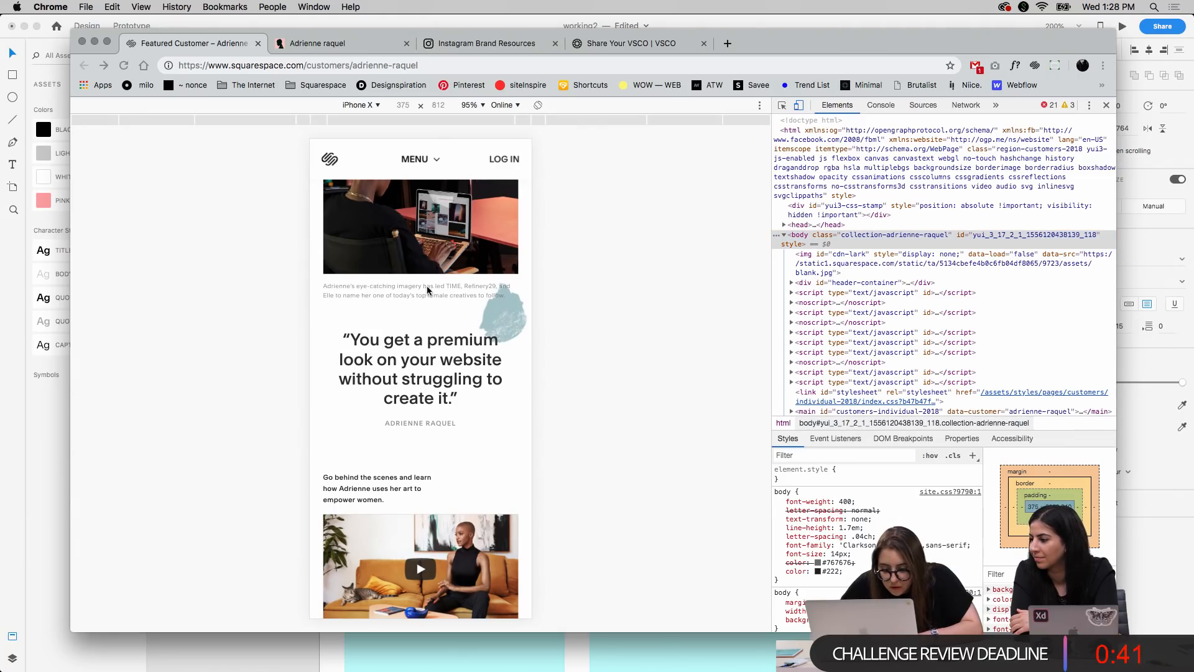
key("super+alt+i")
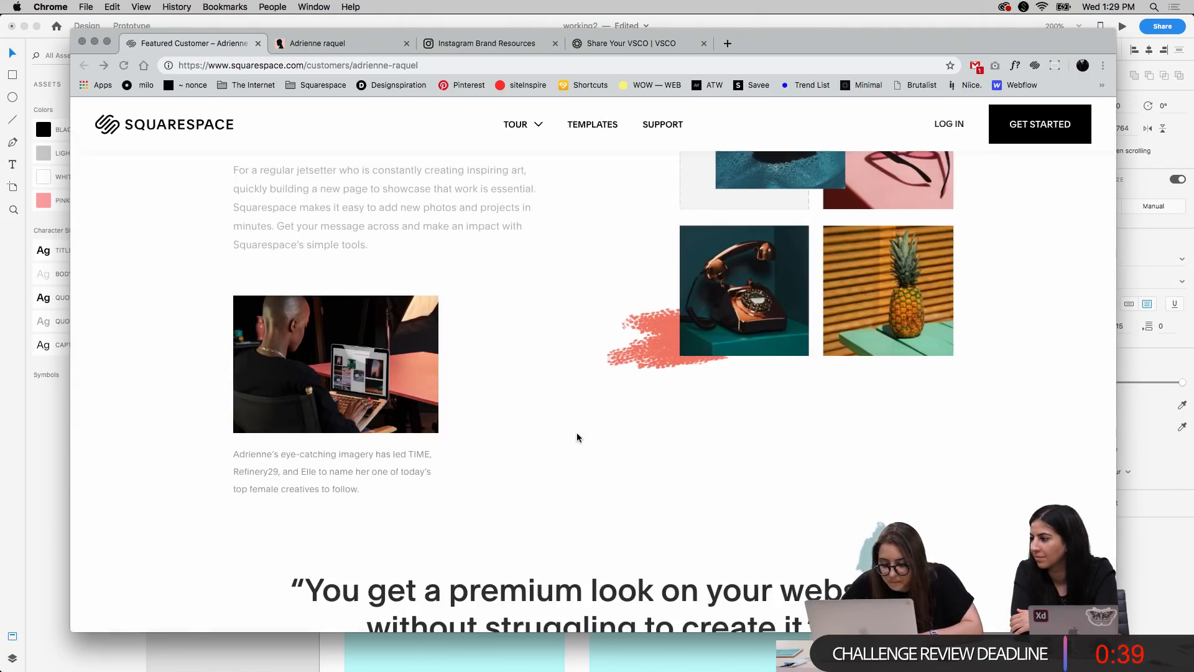
scroll(548, 454, "down", 3)
left_click_drag(363, 399, 235, 364)
key("super+c")
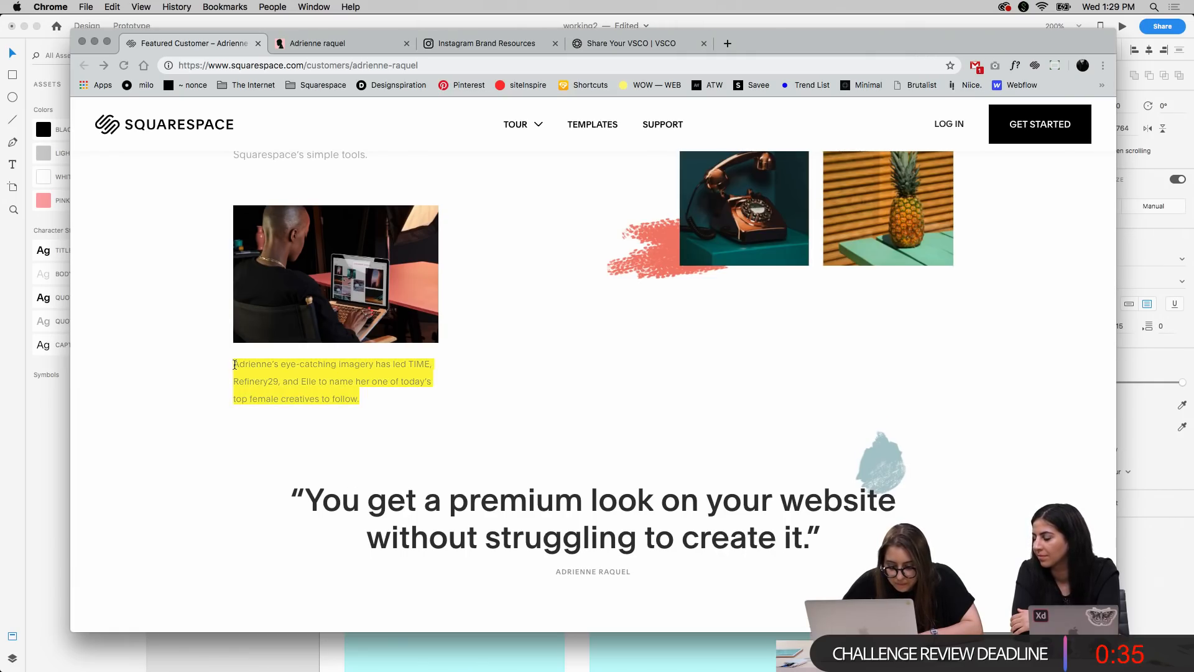
Switch back to XD and replace the laptop photo's caption with the copied "eye-catching imagery" text
key("ctrl+Up")
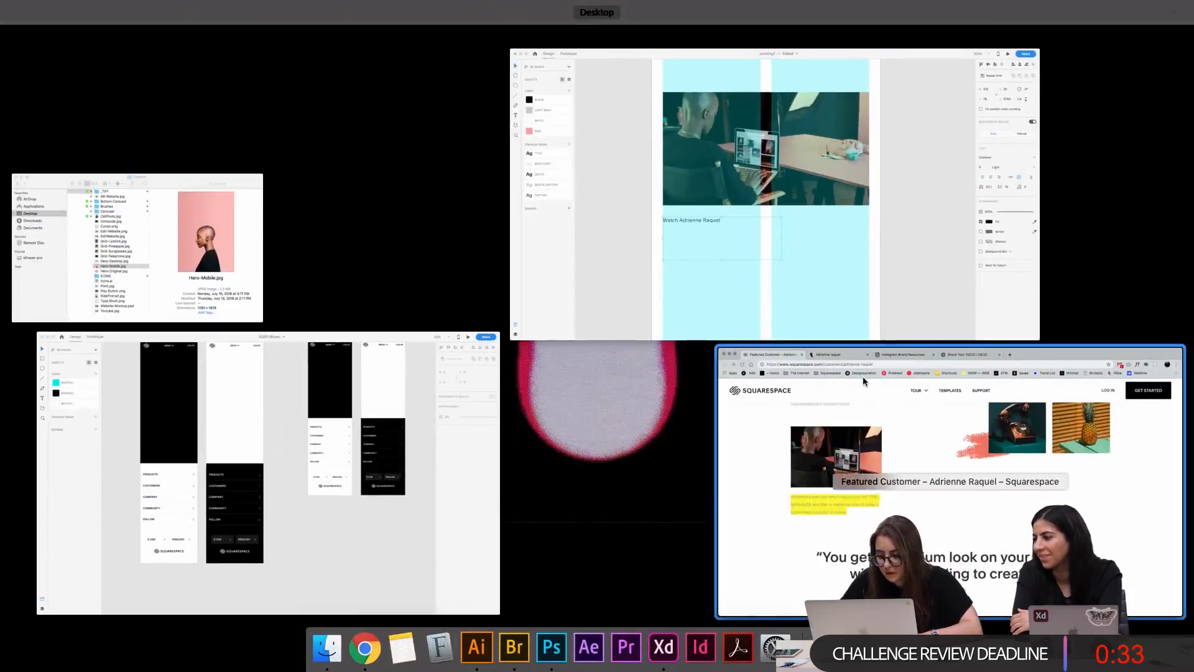
left_click(777, 273)
double_click(431, 403)
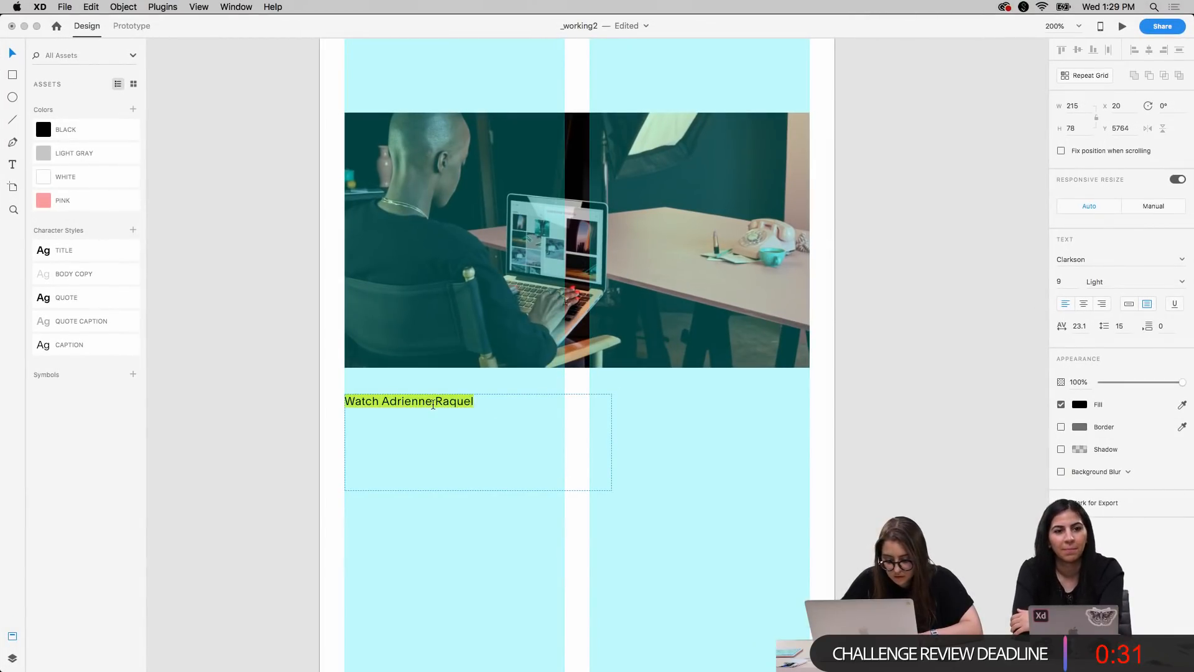
key("super+v")
key("Escape")
Move the laptop photo's caption up to Y 5755, widen its text box to 289 and trim its height to the text
left_click_drag(473, 421, 473, 410)
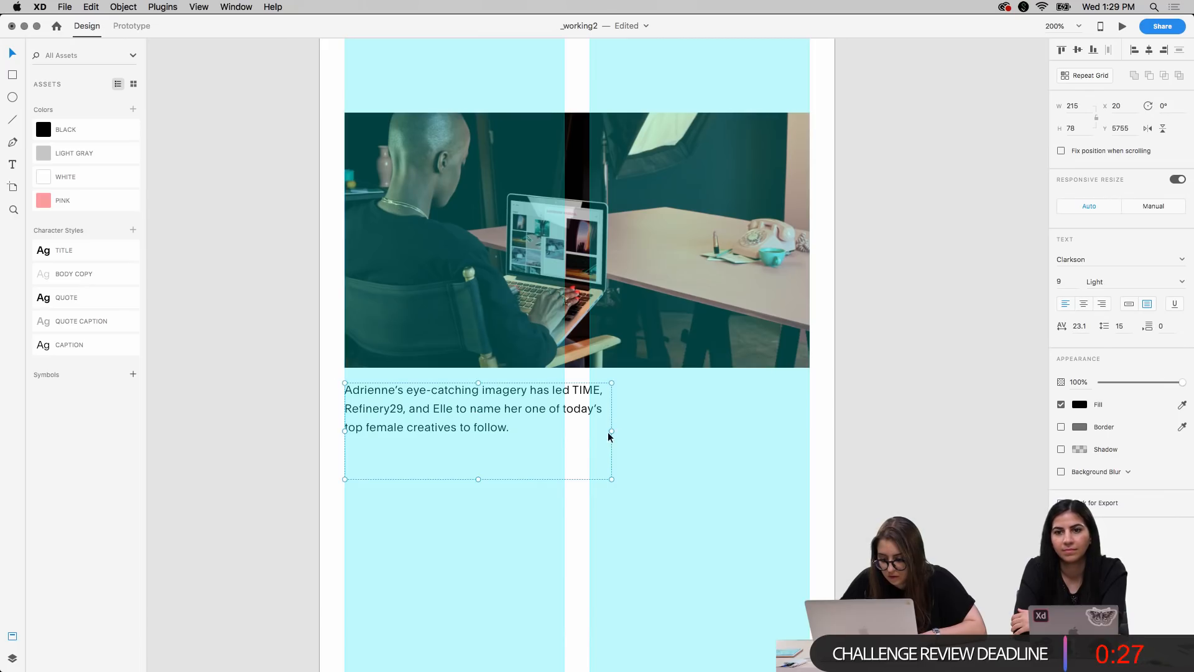
left_click_drag(612, 432, 704, 428)
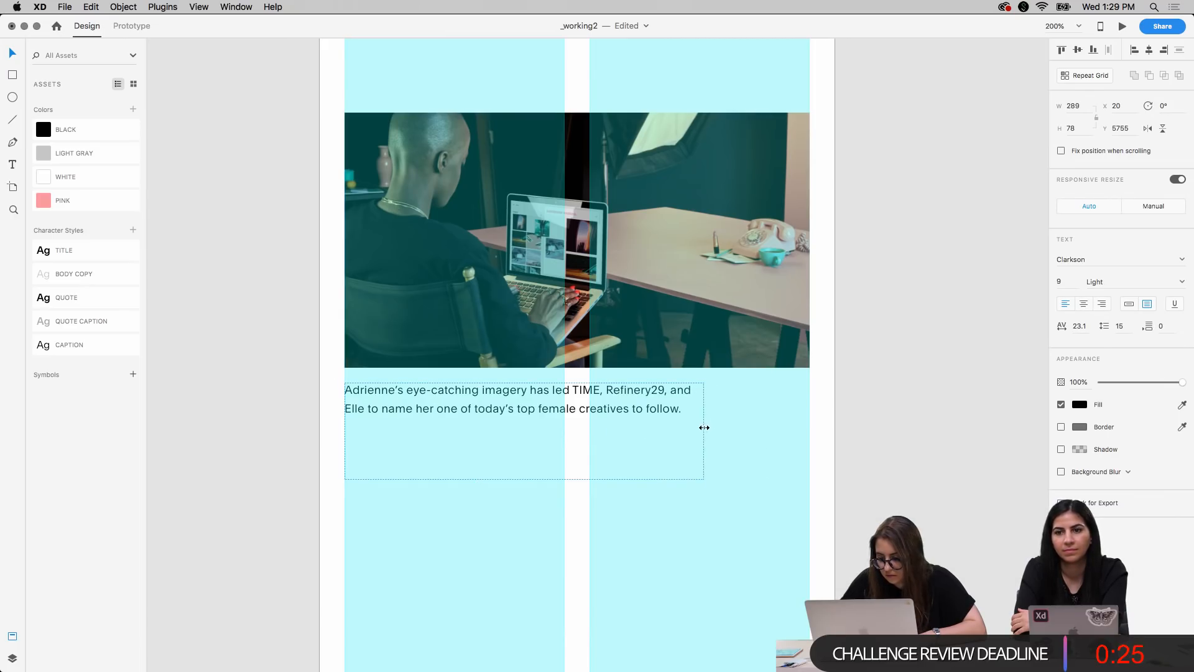
left_click_drag(525, 479, 521, 427)
left_click(879, 389)
Copy the play button from the desktop video photo into the mobile artboard and place it below the laptop caption, at X 138, Y 5888
key("super+1")
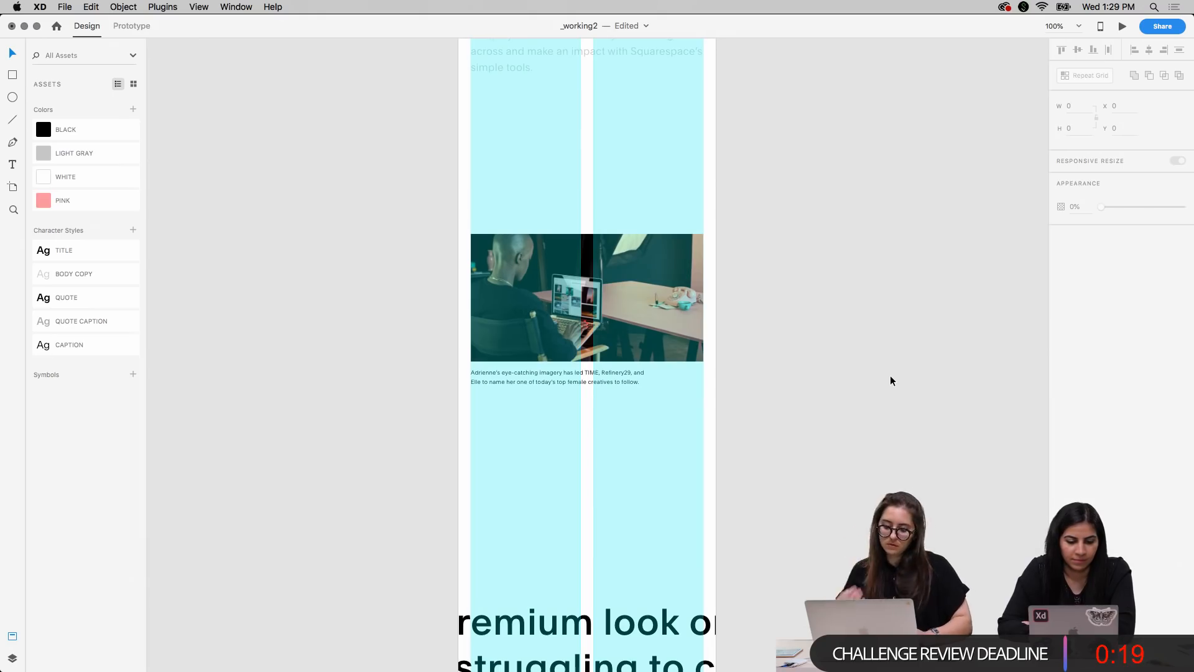
scroll(890, 380, "up", 5)
scroll(890, 380, "down", 3)
key("super+minus")
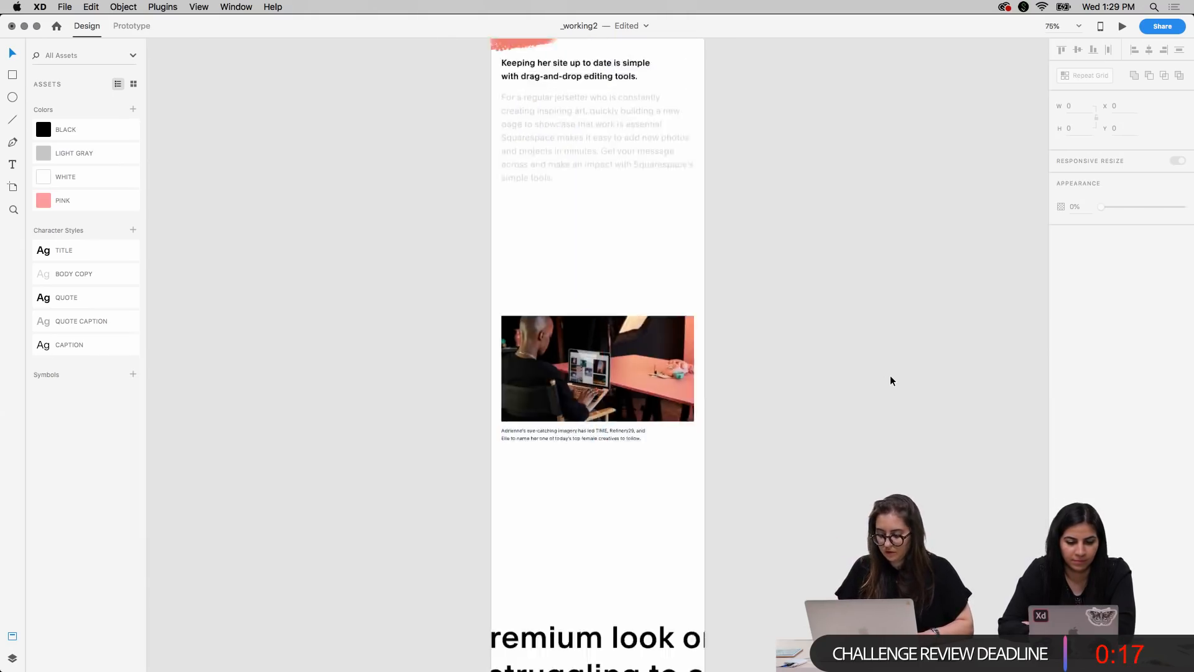
scroll(393, 304, "left", 10)
scroll(393, 303, "down", 5)
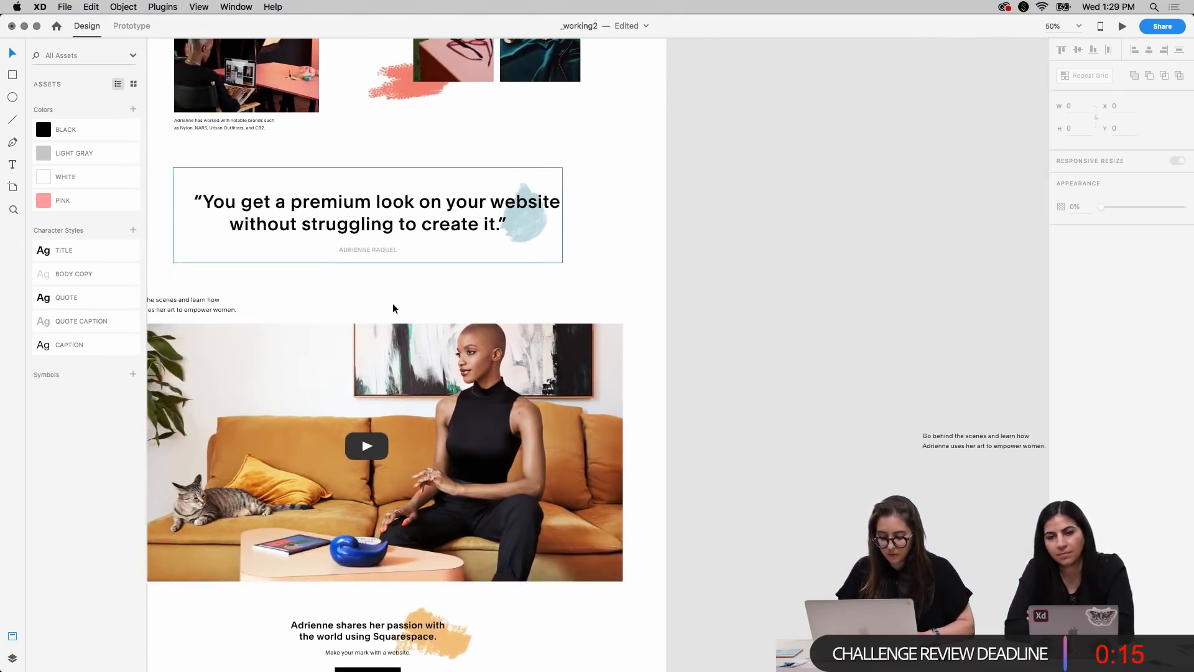
left_click(361, 446)
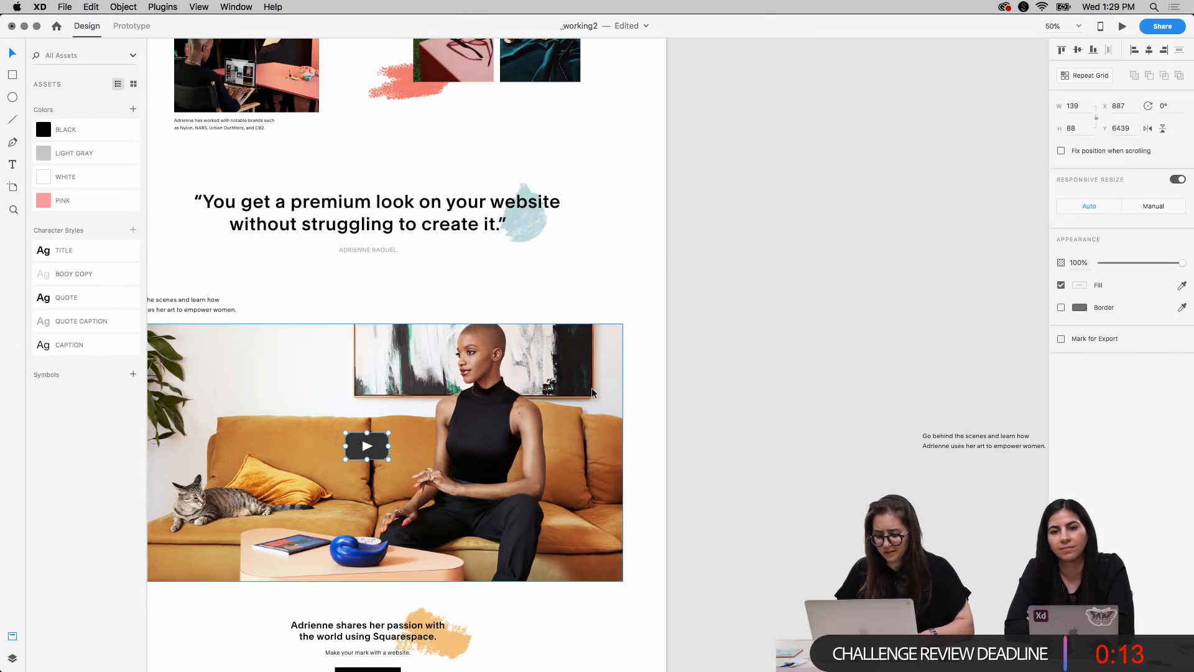
scroll(813, 298, "right", 10)
scroll(814, 298, "up", 2)
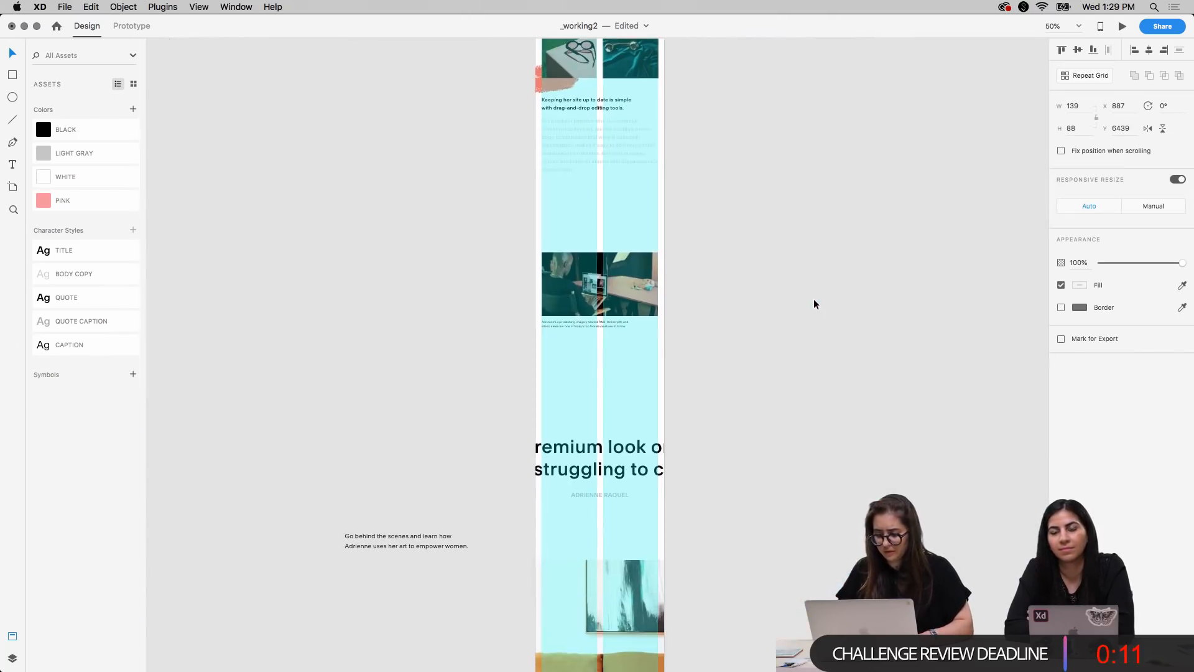
scroll(571, 307, "up", 5)
left_click(609, 271)
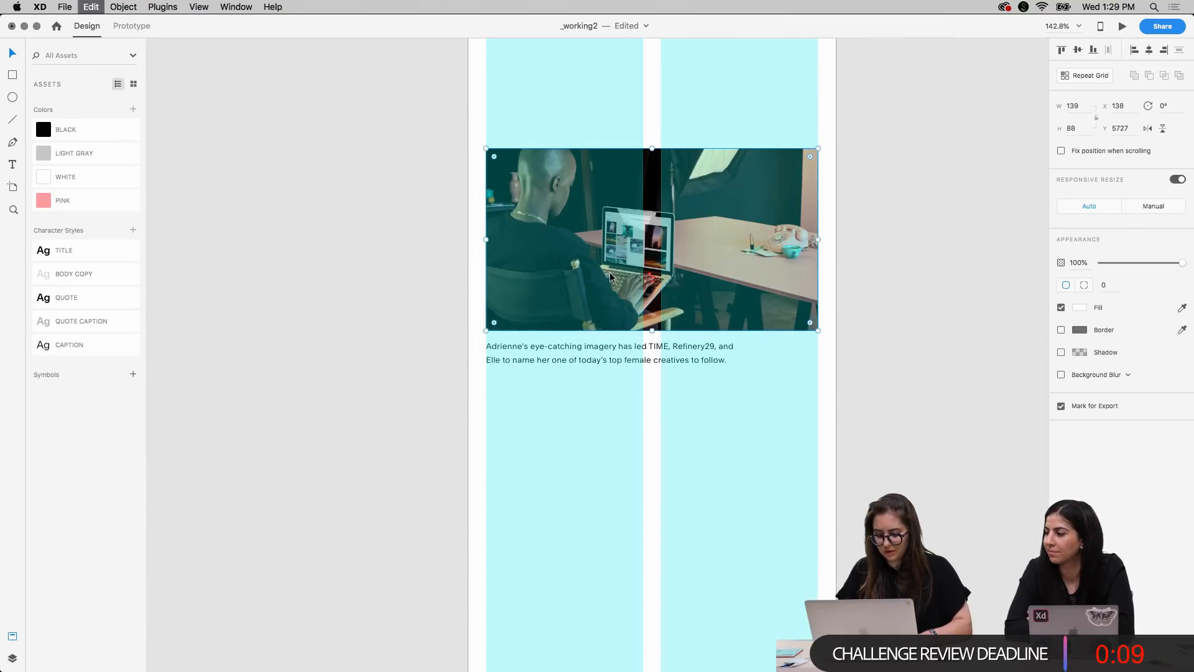
key("super+v")
left_click_drag(687, 364, 688, 506)
key("super+1")
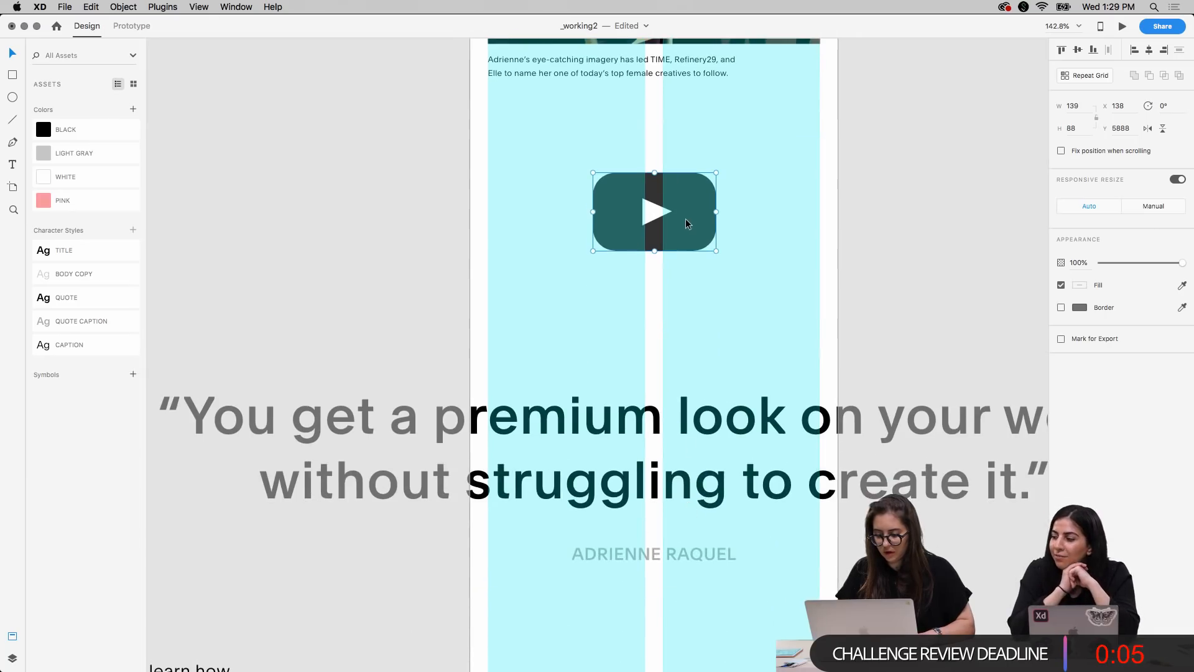
Move the play button down onto the sofa video photo, at X 138, Y 6883
key("super+minus")
key("shift+super+apostrophe")
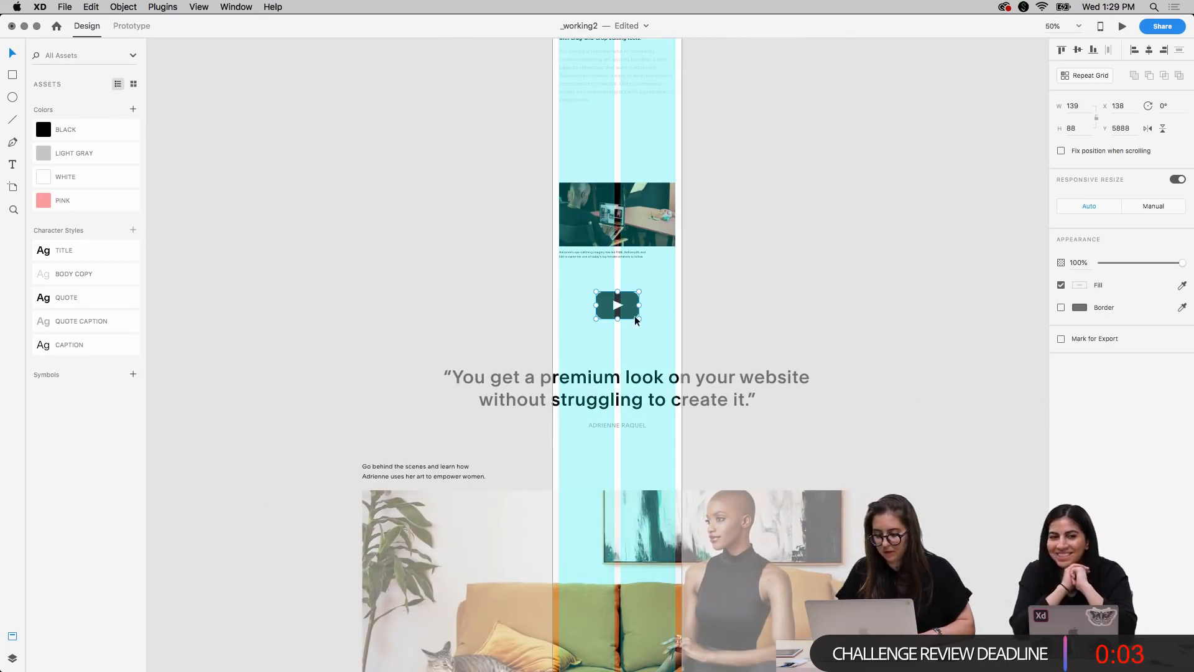
left_click_drag(625, 319, 619, 585)
scroll(628, 614, "down", 5)
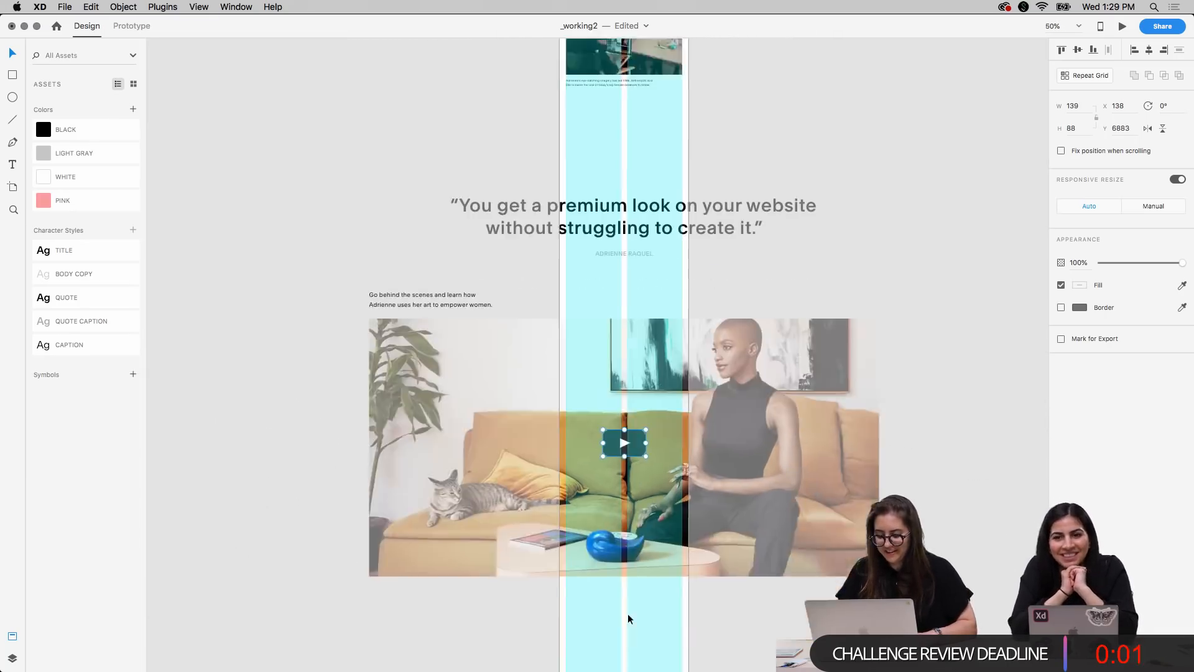
left_click(632, 484)
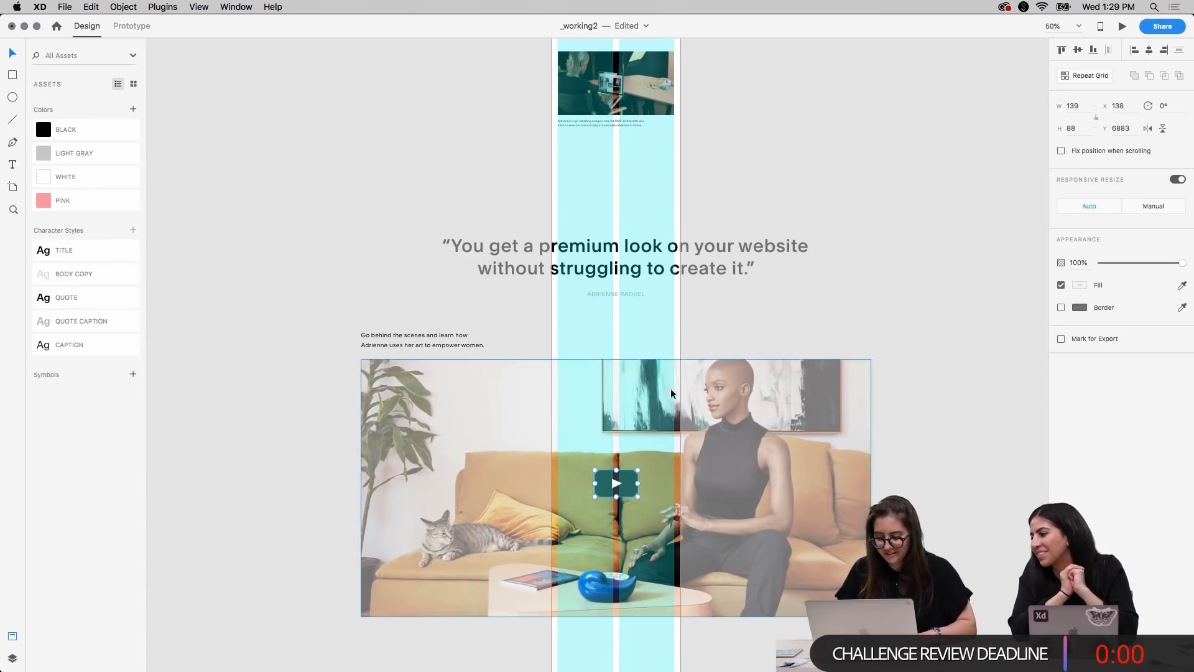
Move the laptop photo and its caption up together beneath the drag-and-drop paragraph, to Y 5314
scroll(729, 269, "up", 5)
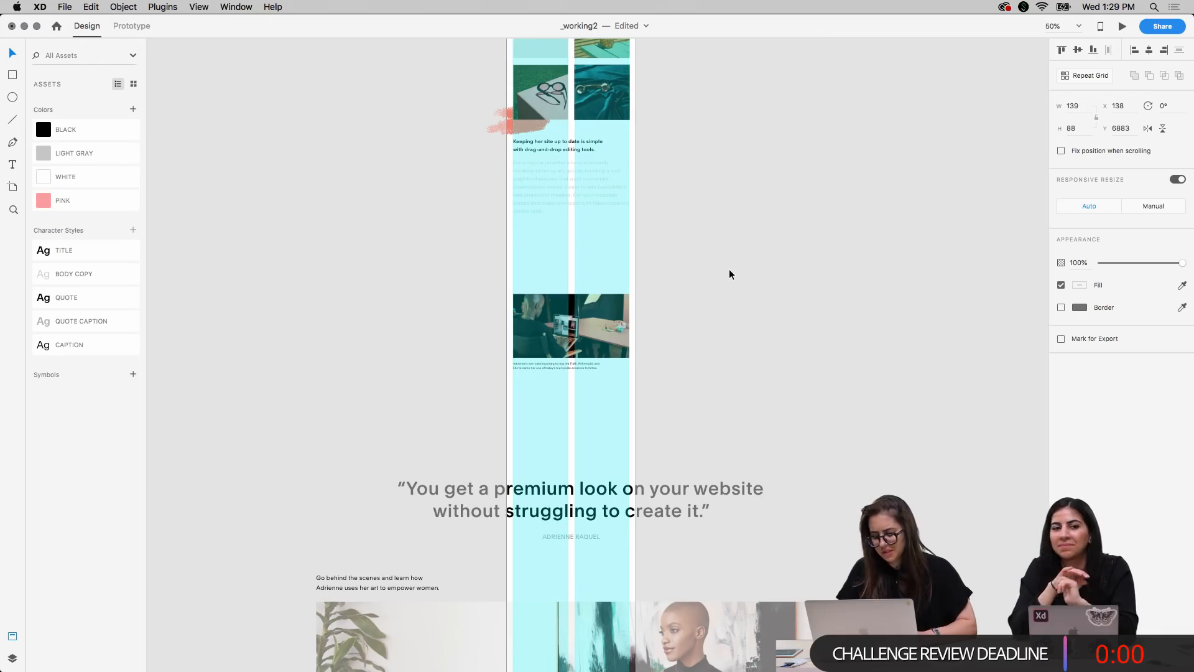
key("super+equal")
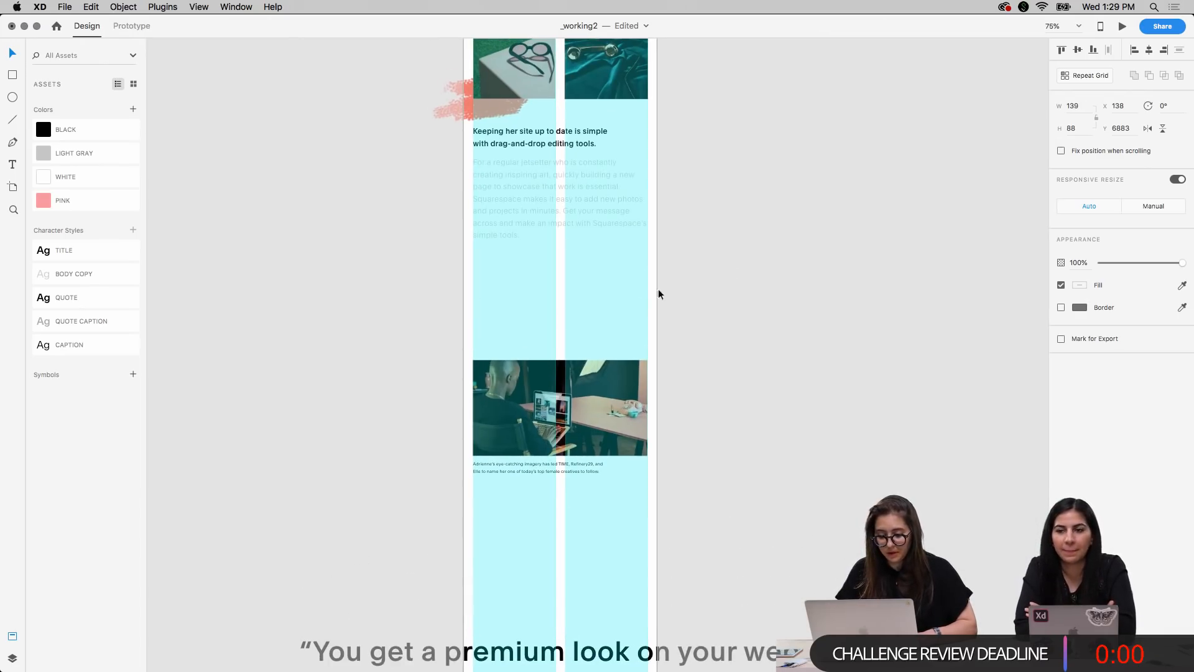
left_click_drag(461, 376, 558, 492)
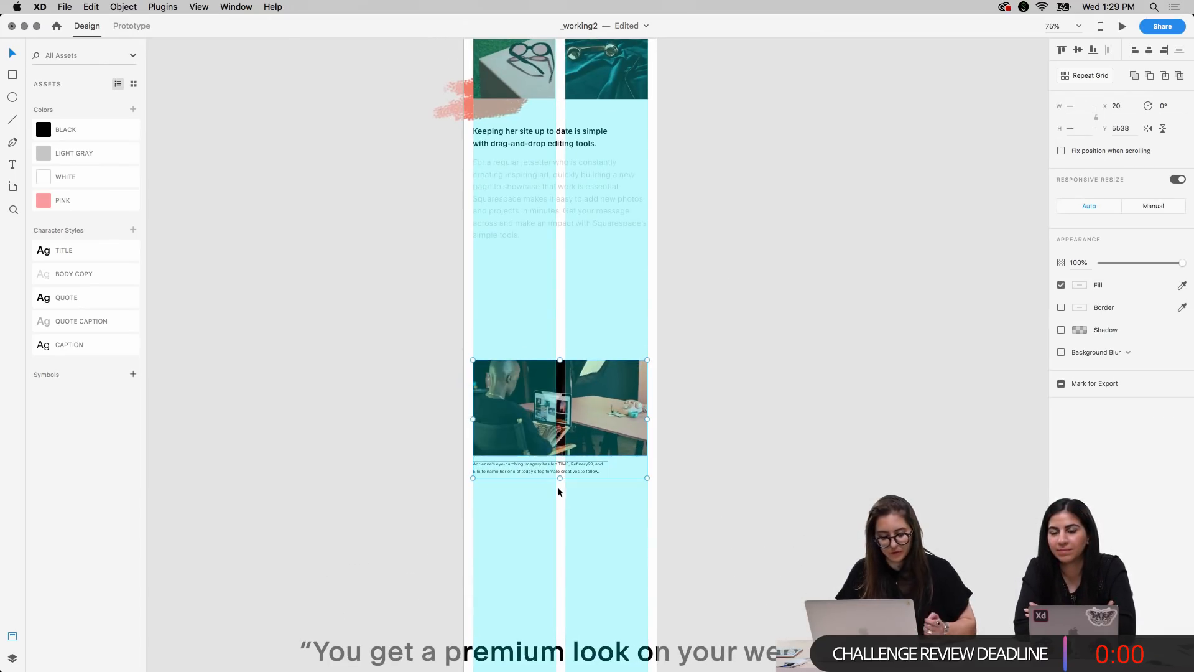
left_click_drag(543, 436, 539, 329)
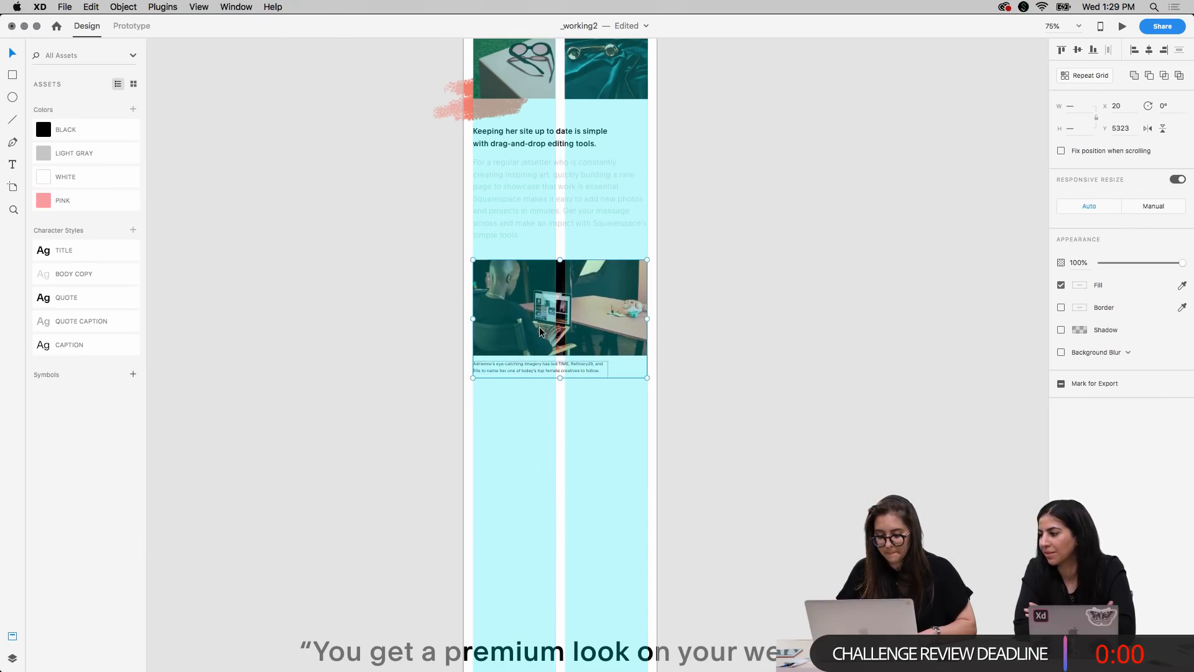
scroll(816, 152, "up", 5)
key("shift+Up")
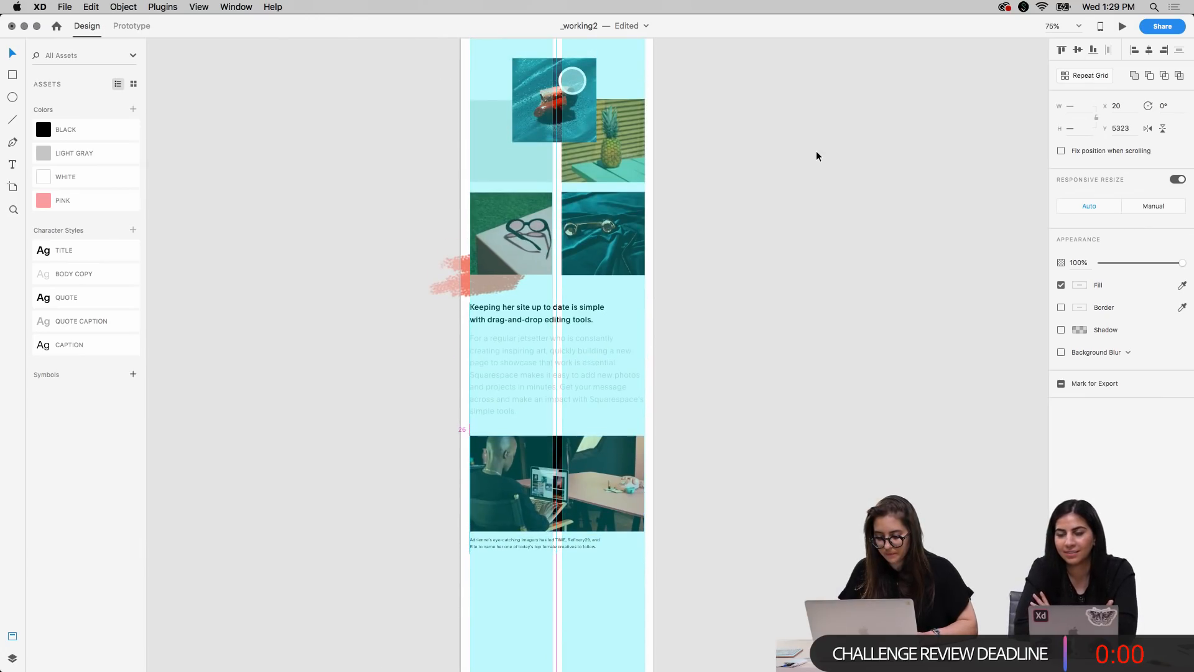
key("super+minus")
key("super+minus")
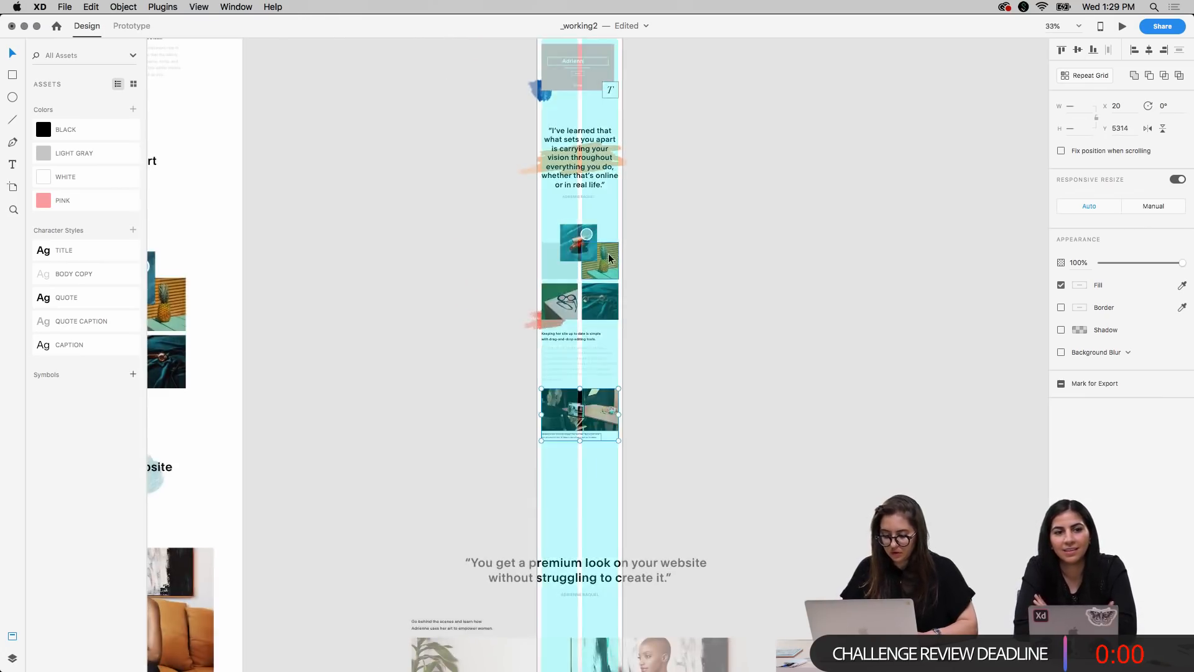
scroll(610, 253, "left", 10)
scroll(608, 253, "down", 2)
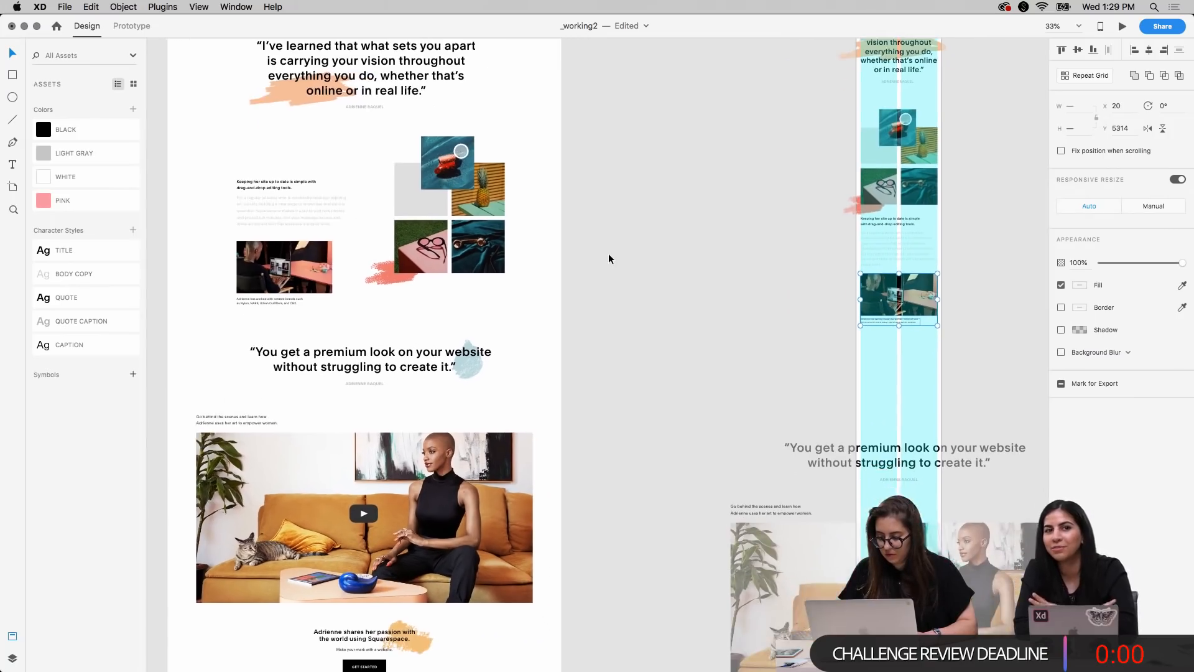
scroll(609, 254, "right", 5)
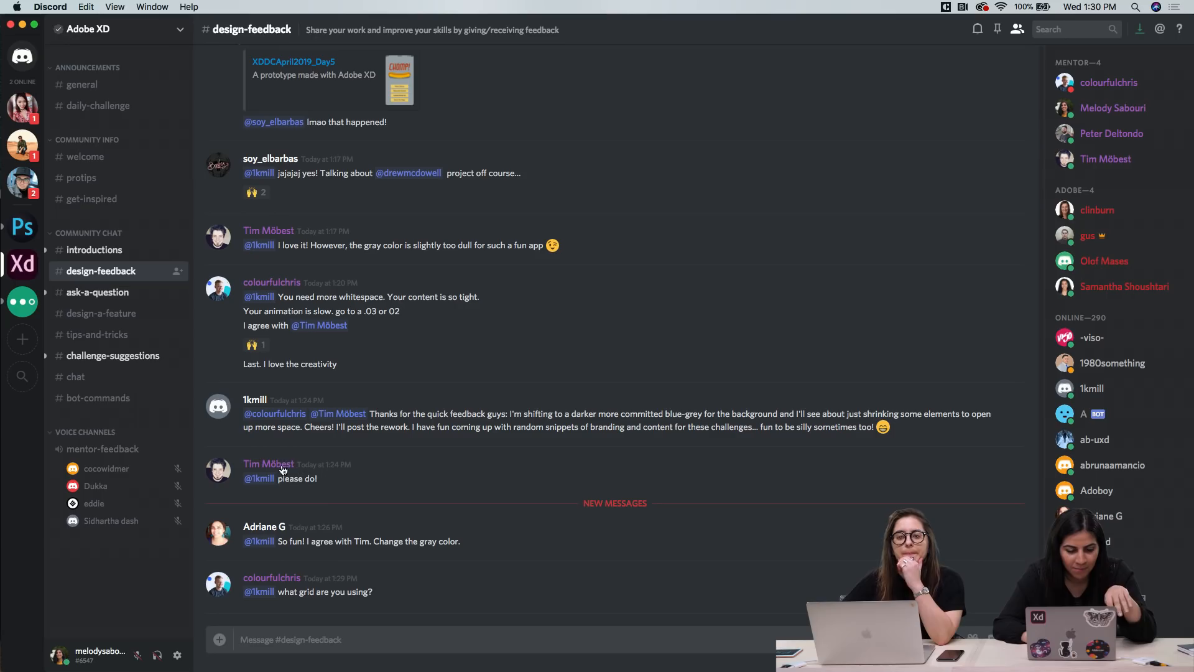
Review the shared challenge projects and mentor comments in Discord's design-feedback channel, back to the Day6_Calculator post and down to the newest messages
scroll(418, 376, "up", 5)
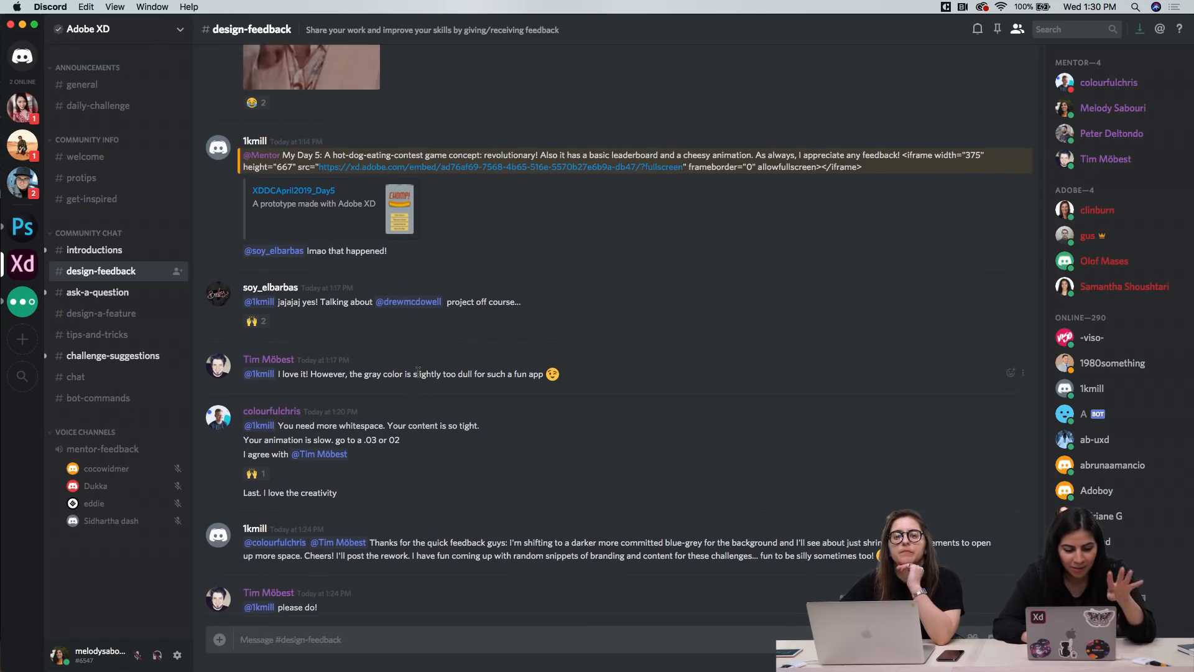
scroll(418, 376, "up", 3)
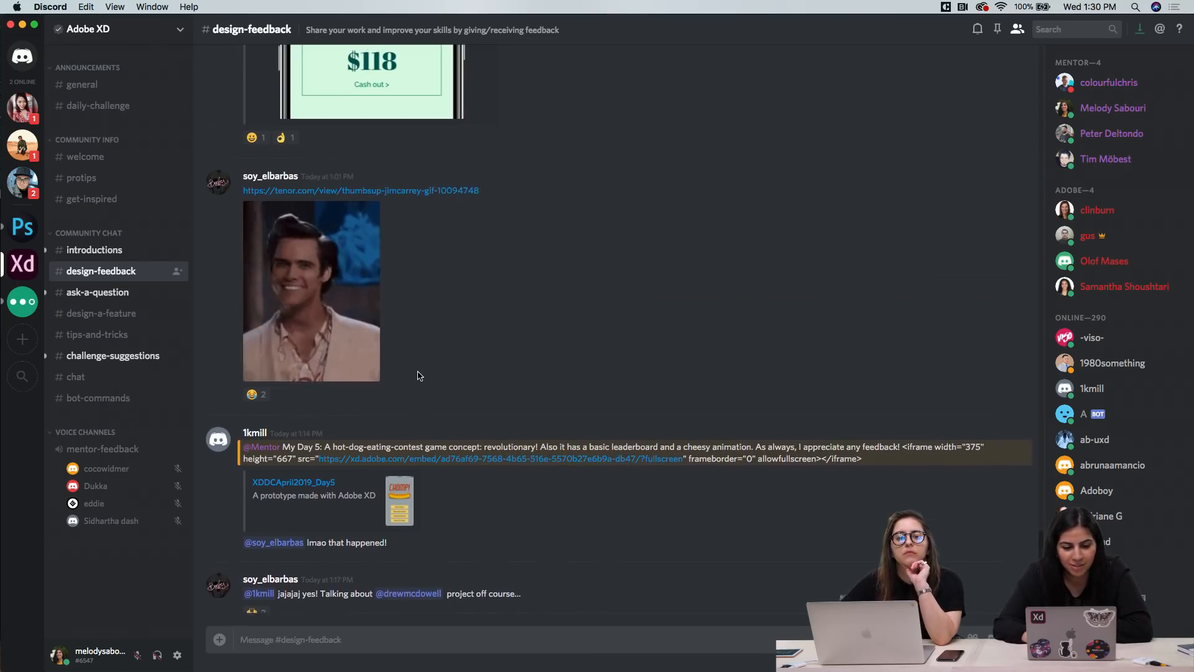
scroll(512, 338, "up", 7)
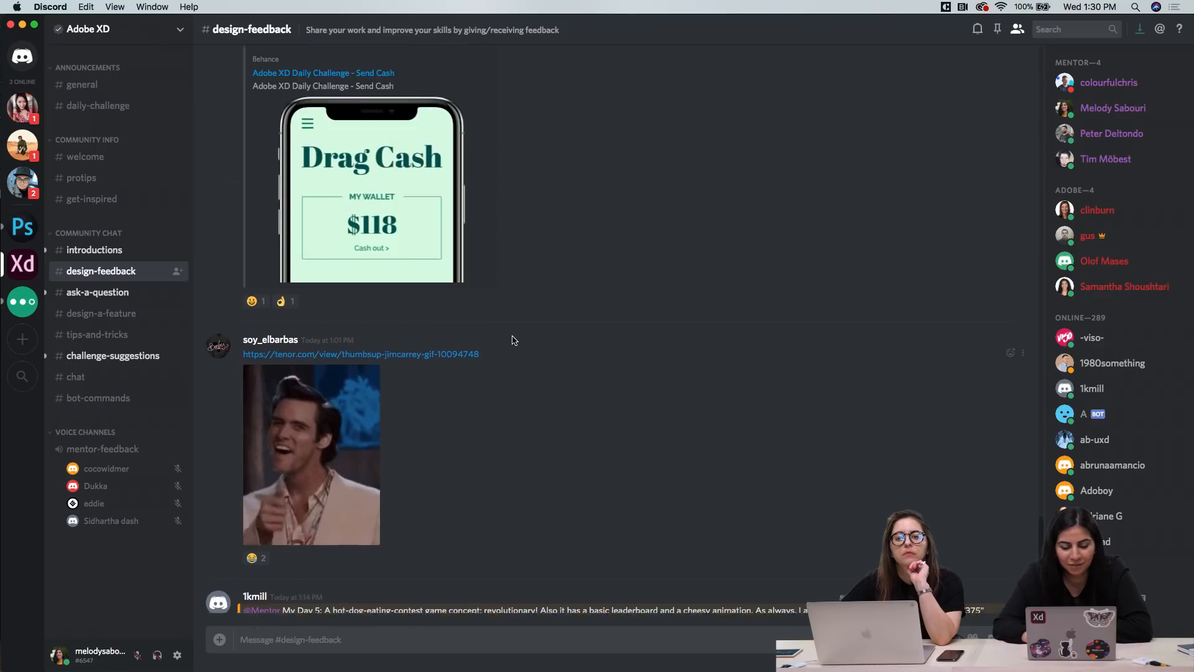
scroll(512, 340, "up", 2)
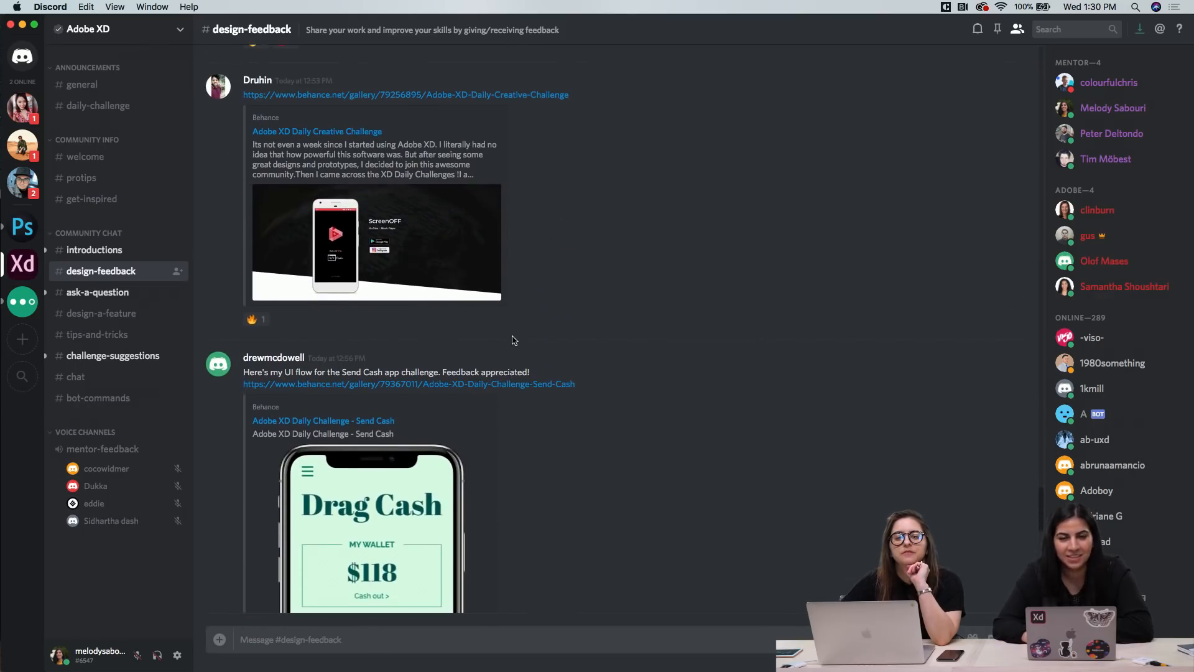
scroll(512, 340, "up", 6)
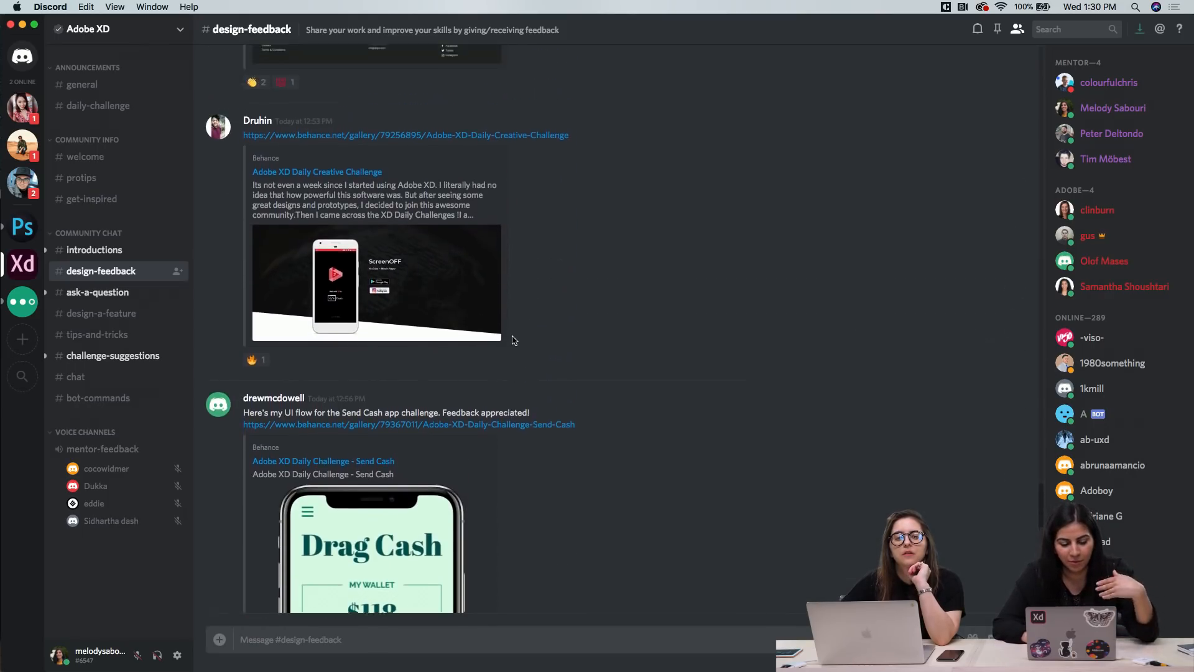
scroll(512, 340, "up", 10)
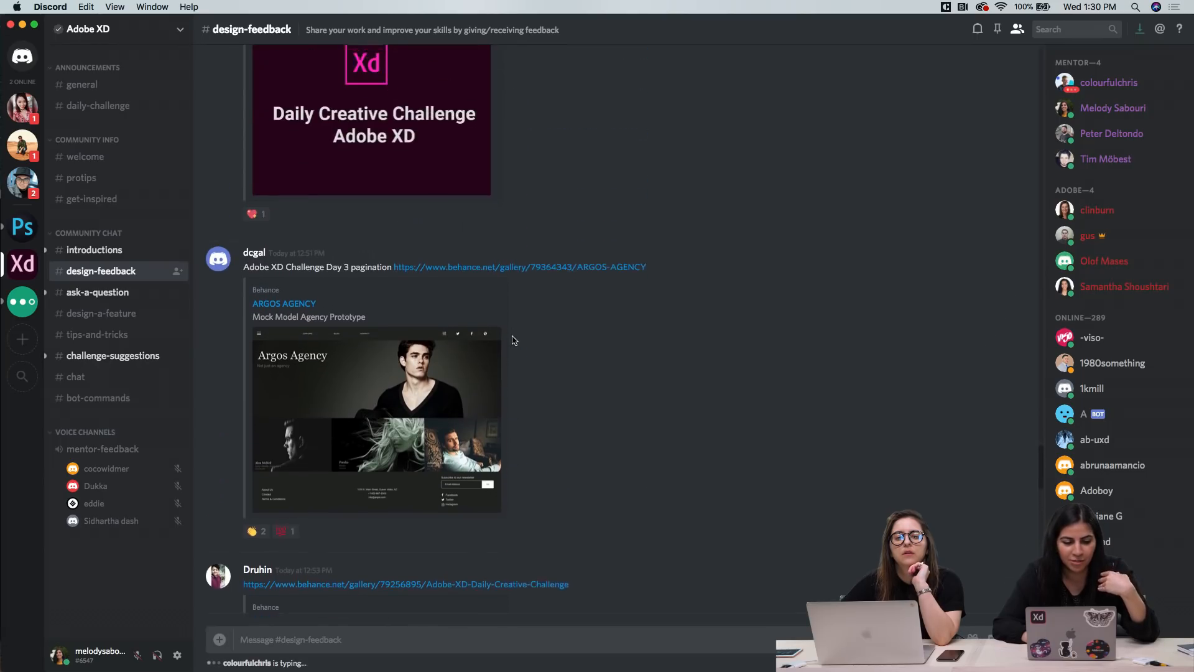
scroll(549, 282, "up", 5)
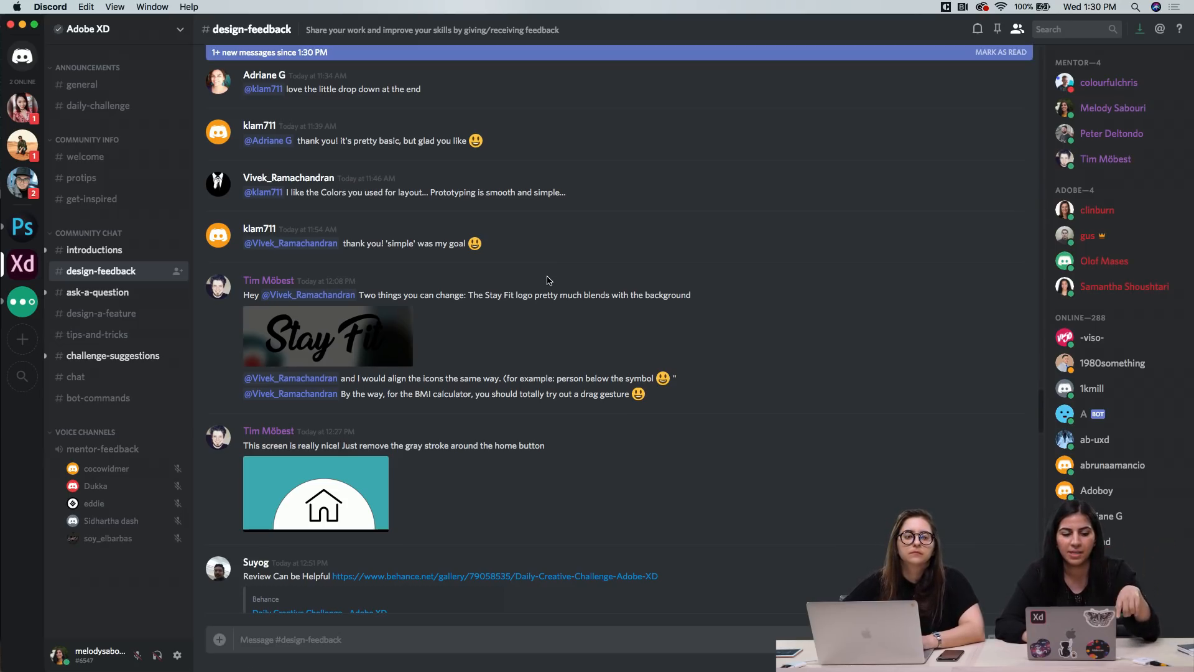
scroll(549, 280, "up", 3)
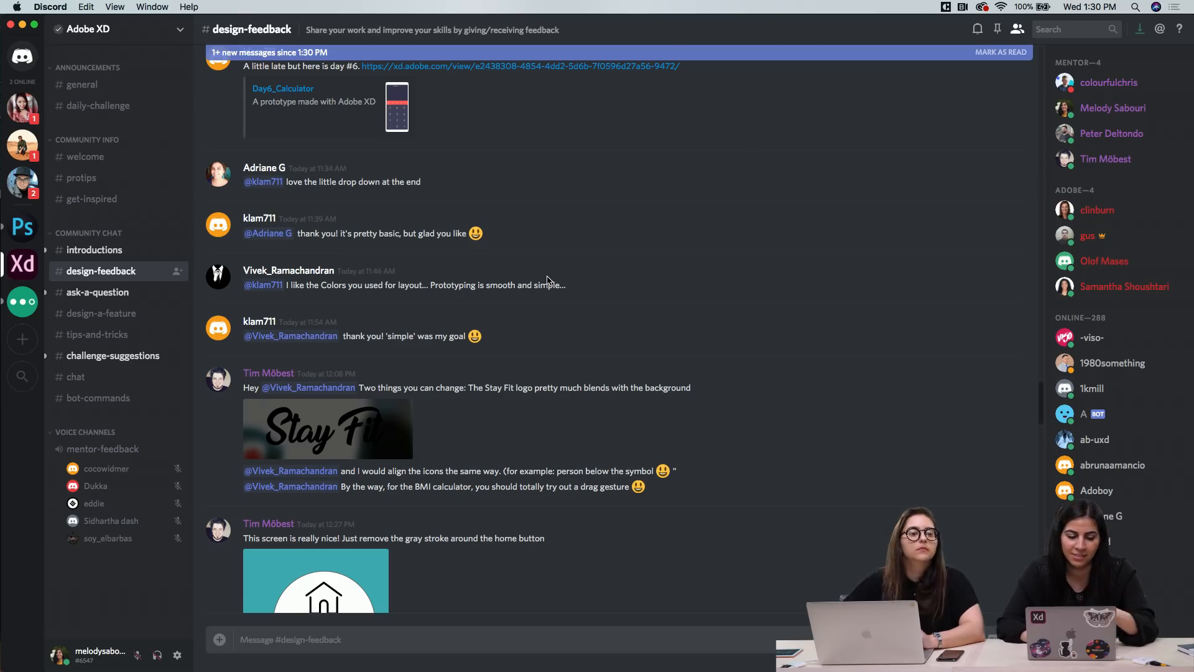
scroll(548, 280, "down", 15)
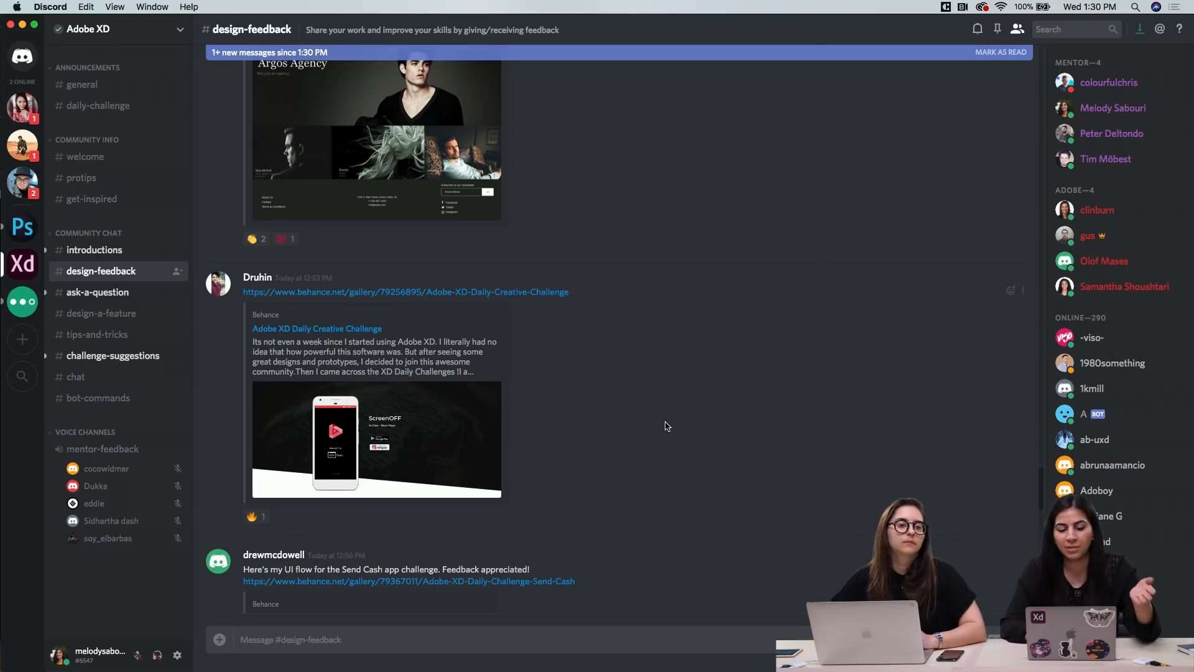
scroll(541, 418, "down", 5)
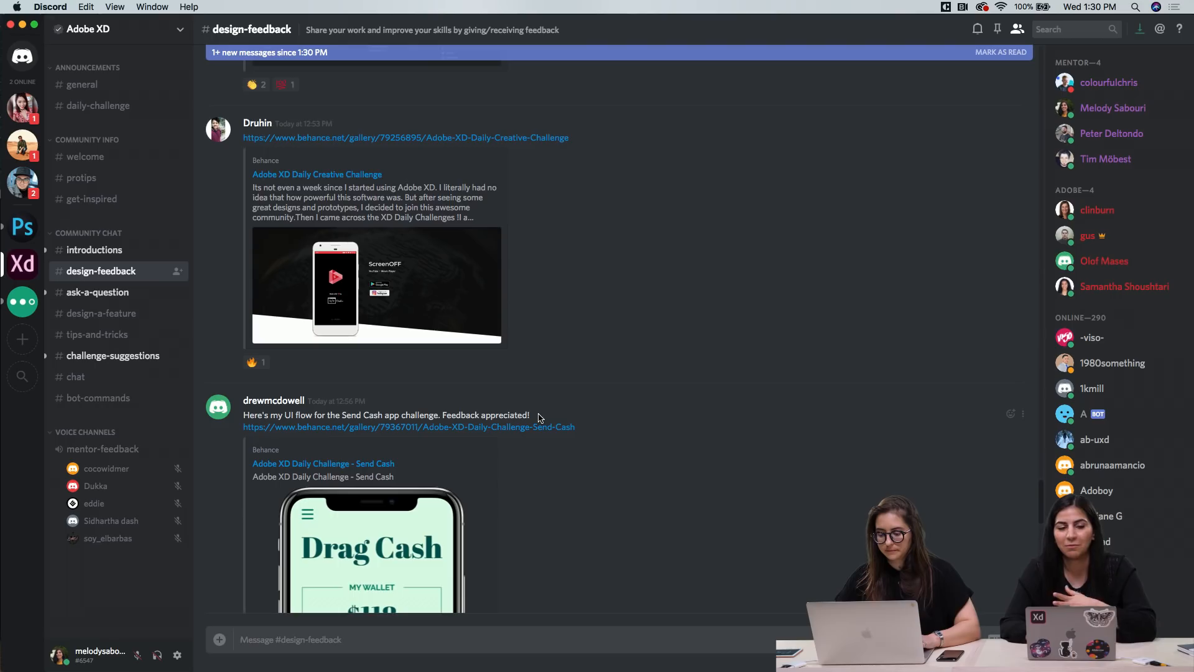
scroll(541, 418, "down", 15)
Switch to Safari, brighten the display and skim the Adobe XD Daily Challenge Send Cash project on Behance
mouse_move(344, 670)
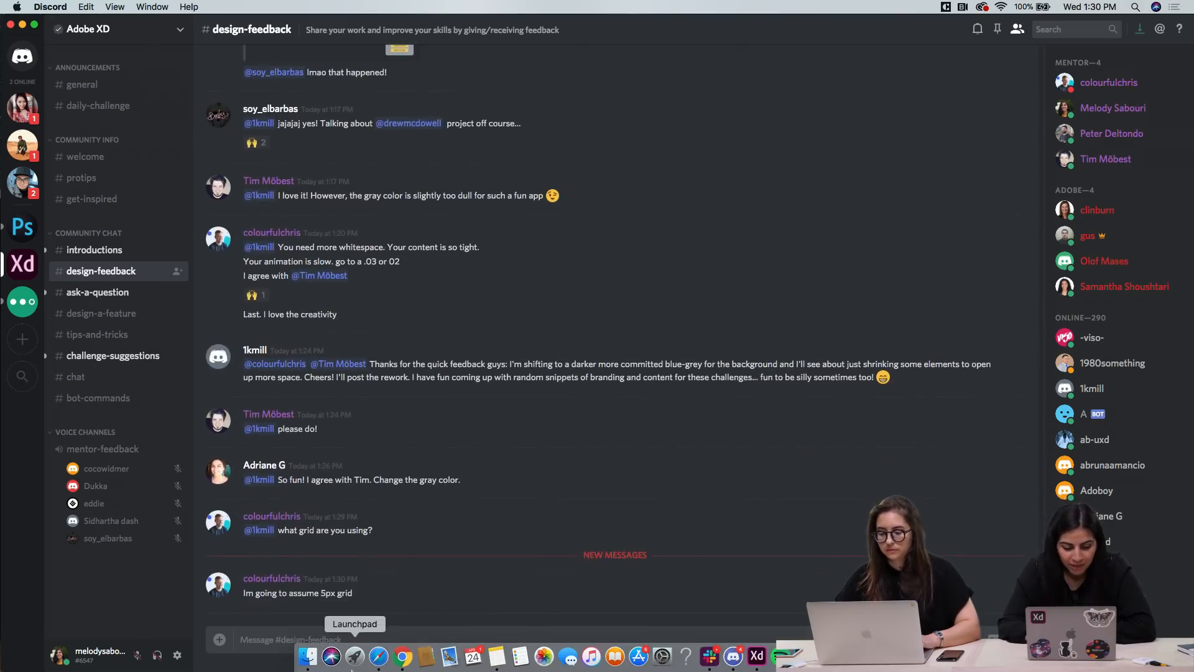
left_click(379, 661)
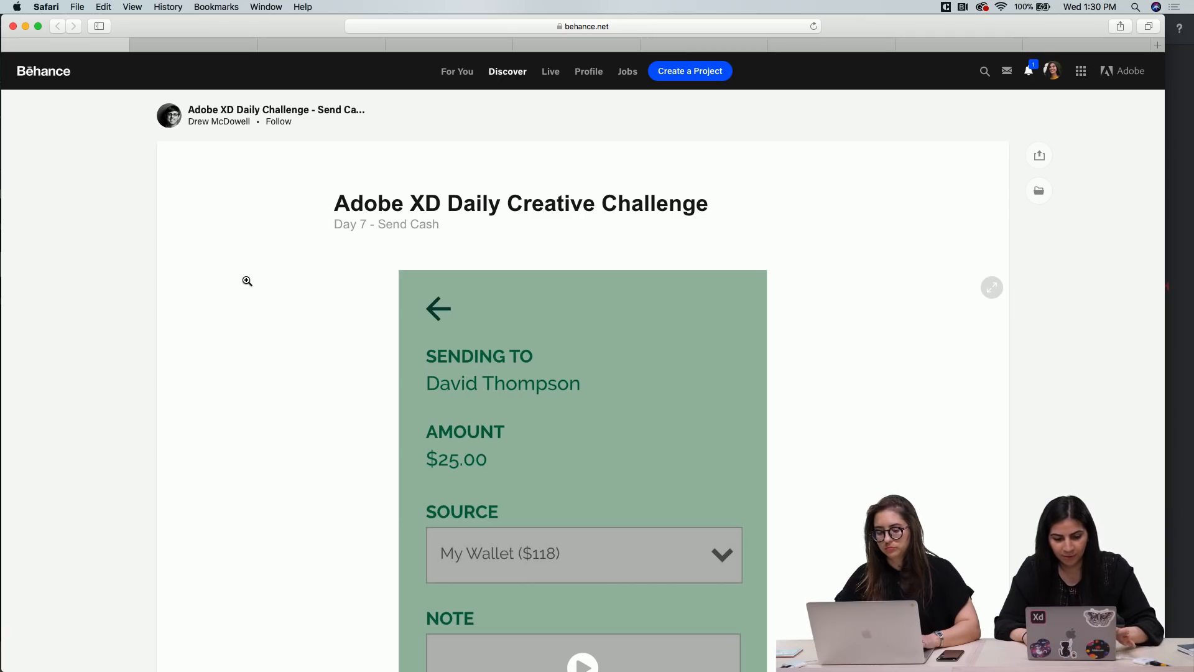
key("F2")
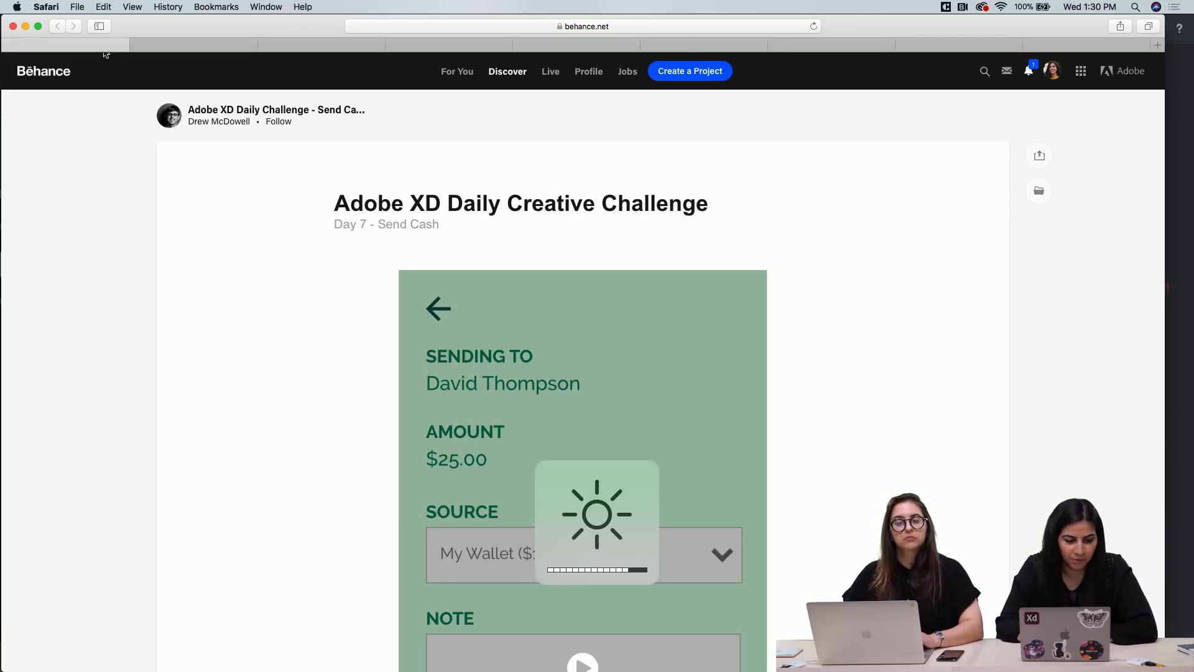
key("F2")
key("F2")
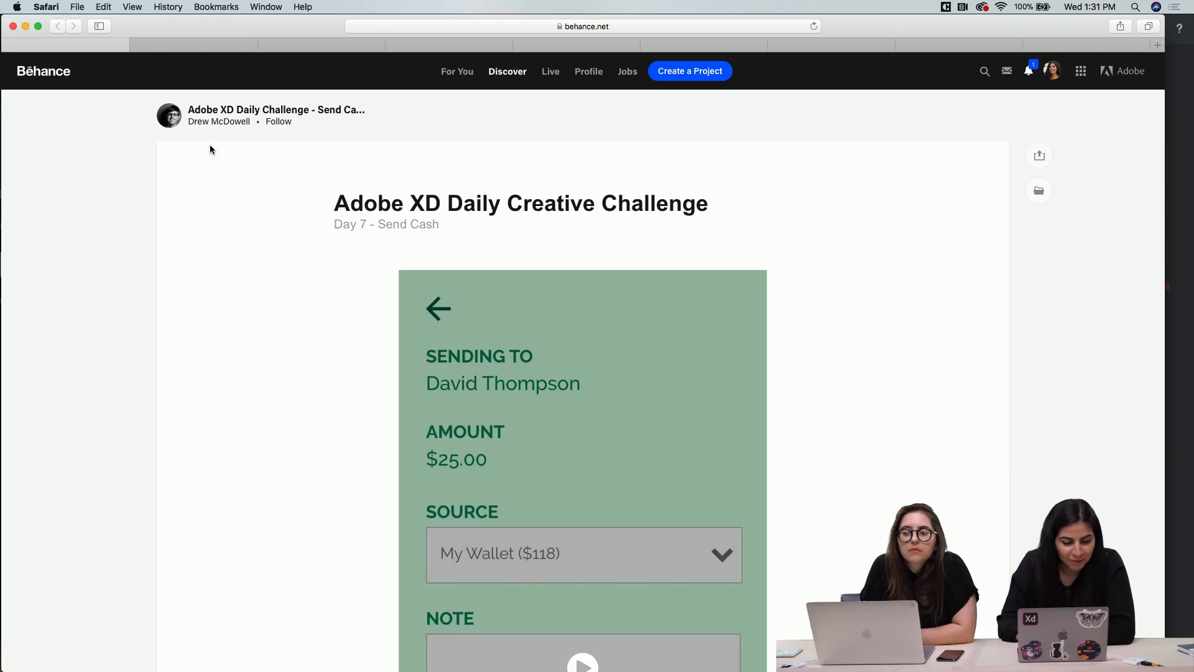
scroll(278, 337, "down", 5)
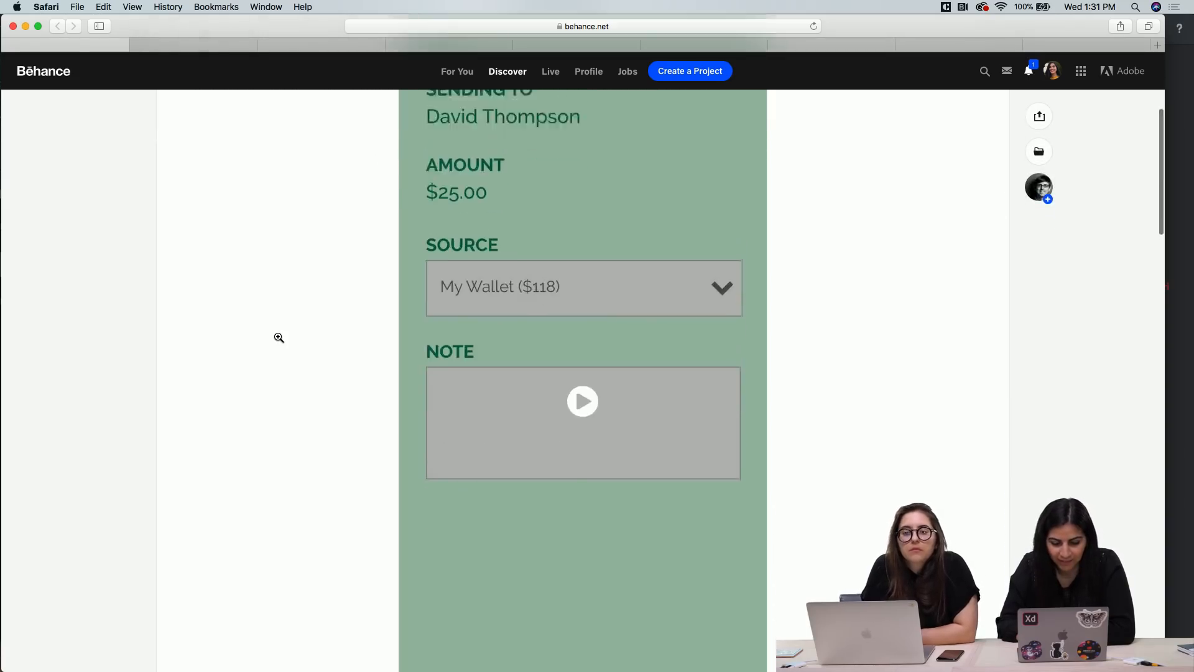
scroll(278, 337, "up", 4)
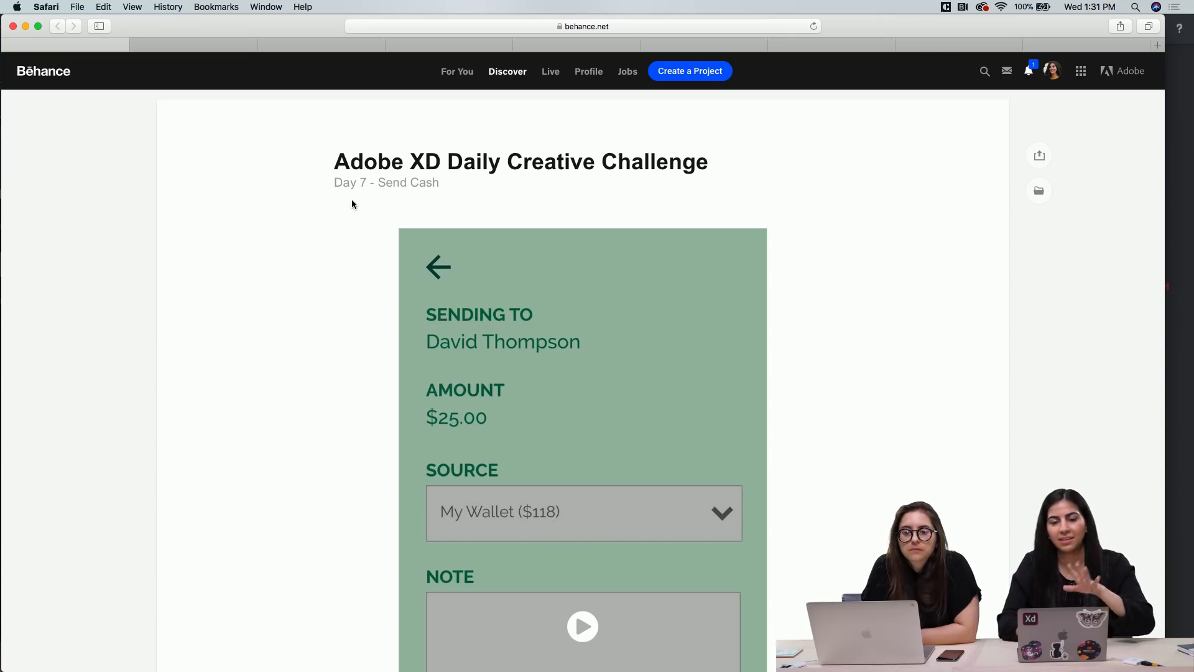
scroll(372, 322, "down", 15)
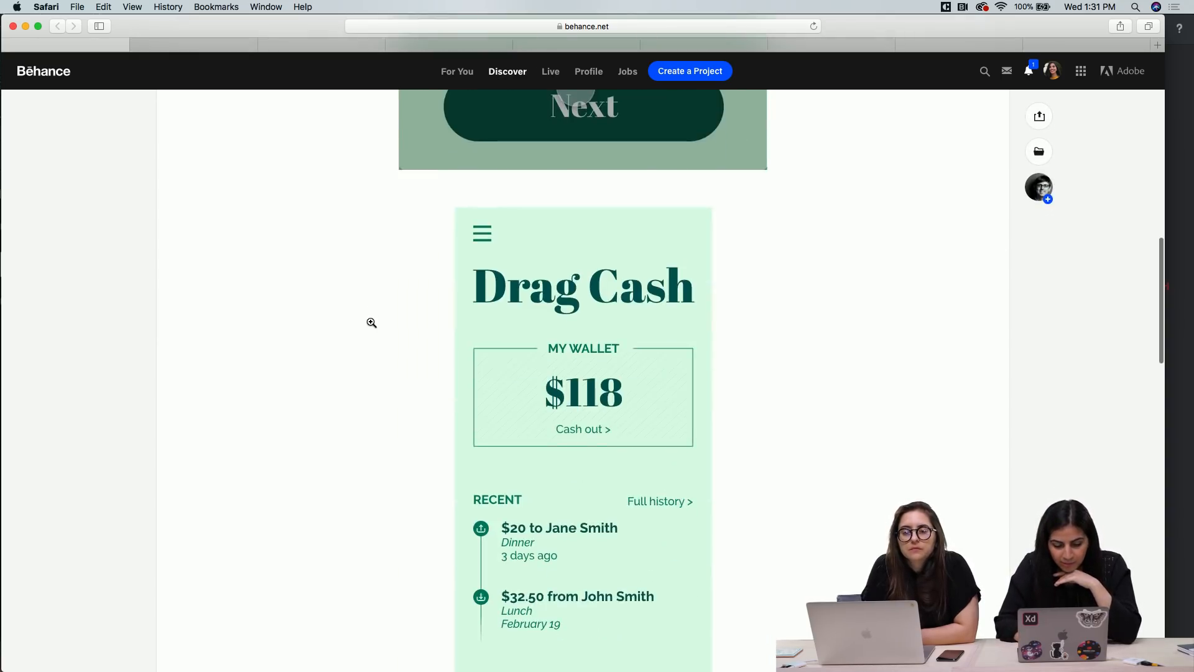
scroll(371, 319, "up", 9)
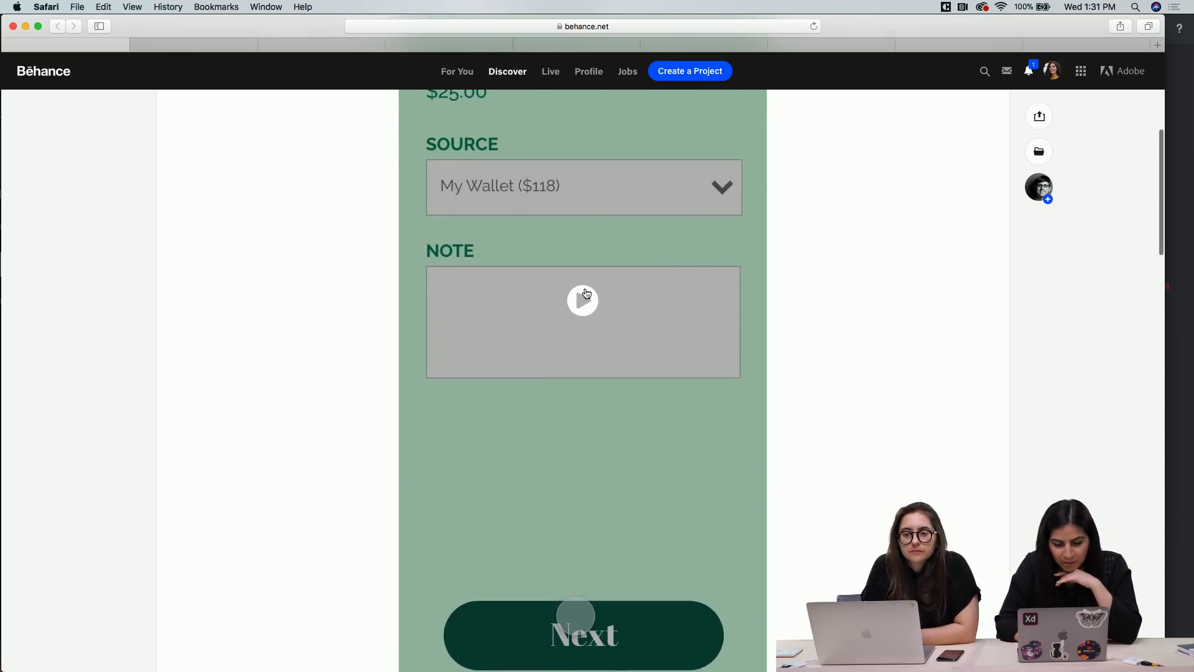
Play the Send Cash prototype video in full screen from its beginning and return to the project page
left_click(586, 293)
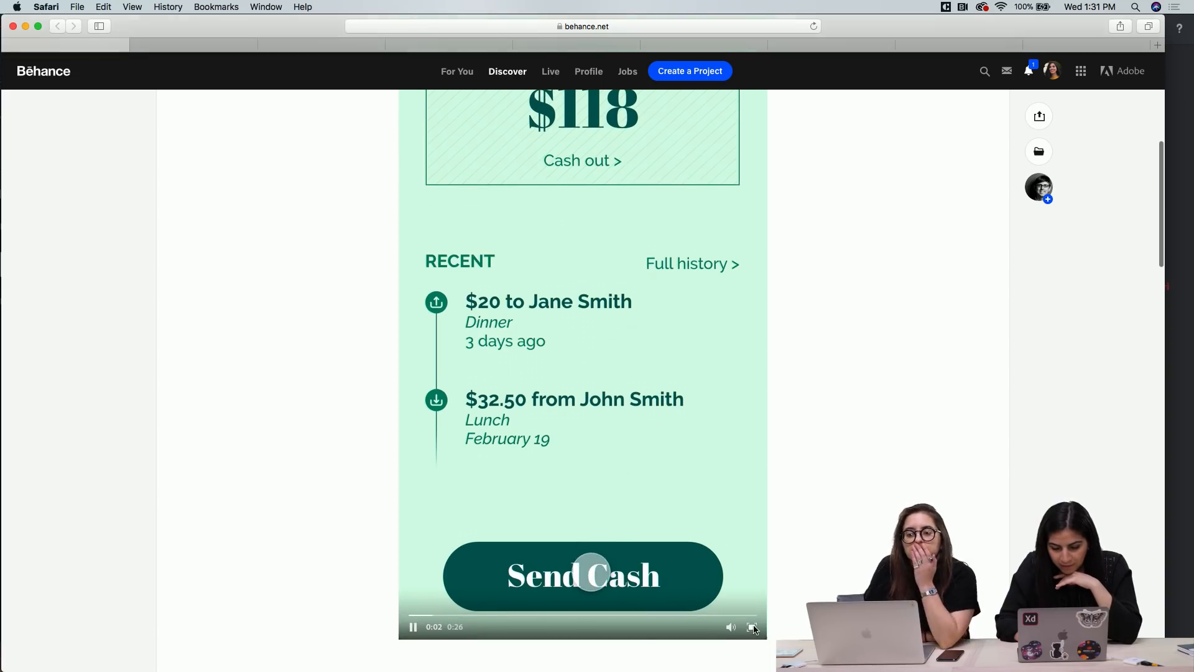
left_click(752, 628)
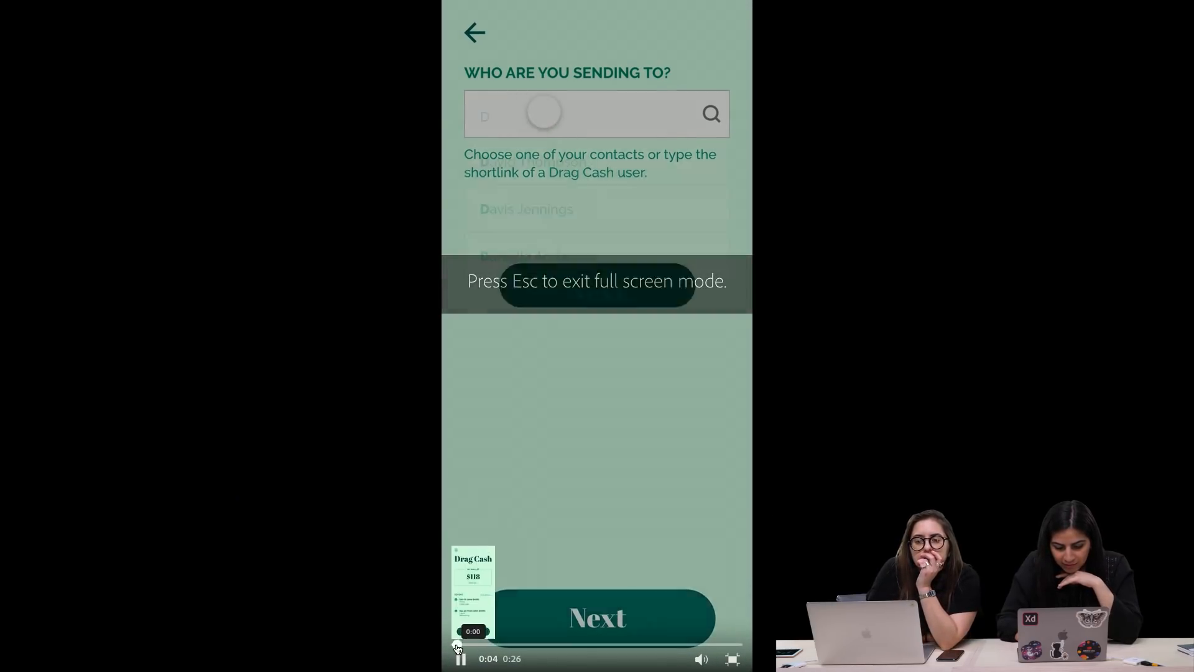
left_click(457, 645)
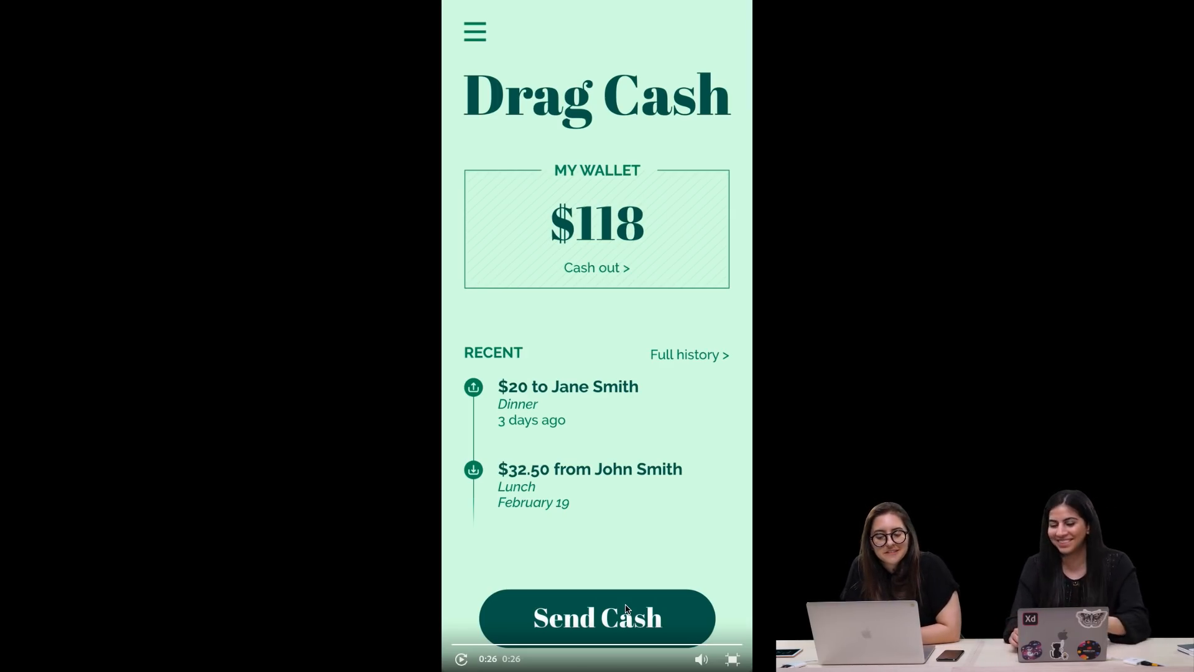
key("Escape")
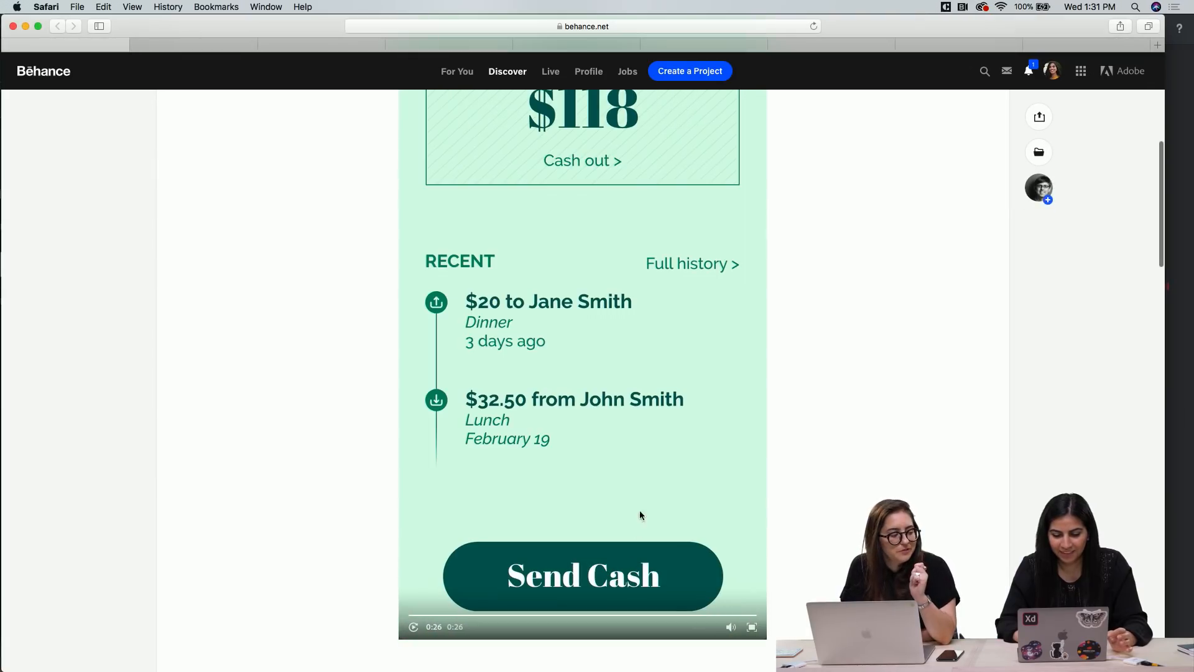
Examine the Drag Cash home screen design and the row of flow screens beneath the prototype video
scroll(740, 454, "up", 3)
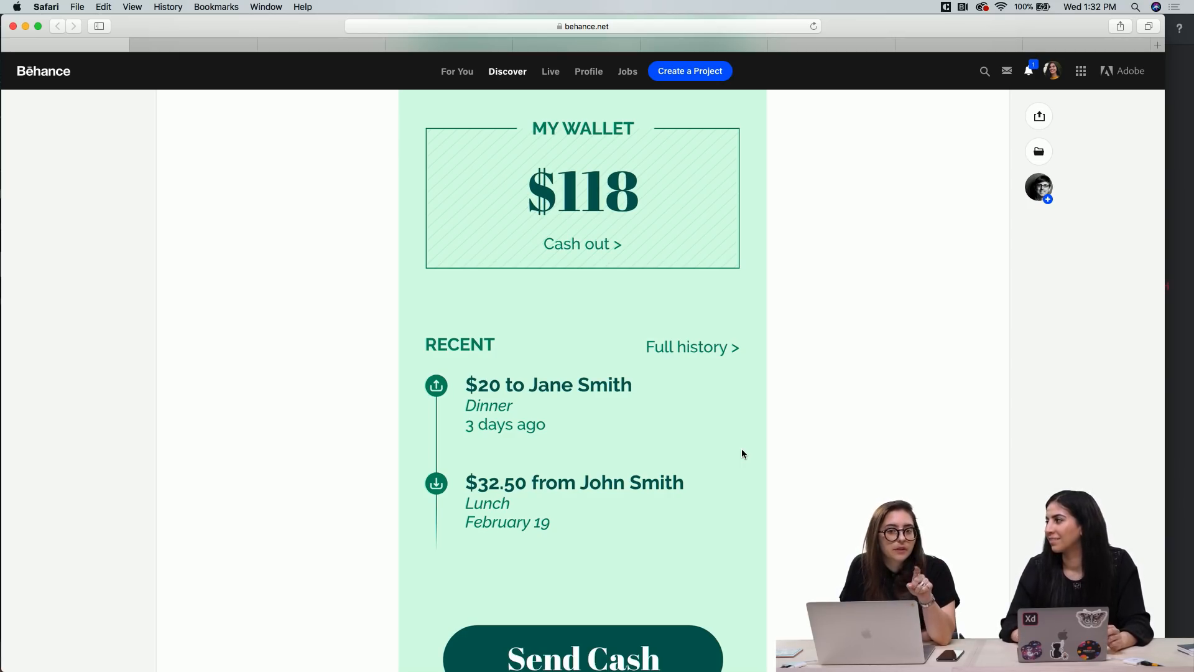
scroll(731, 429, "down", 5)
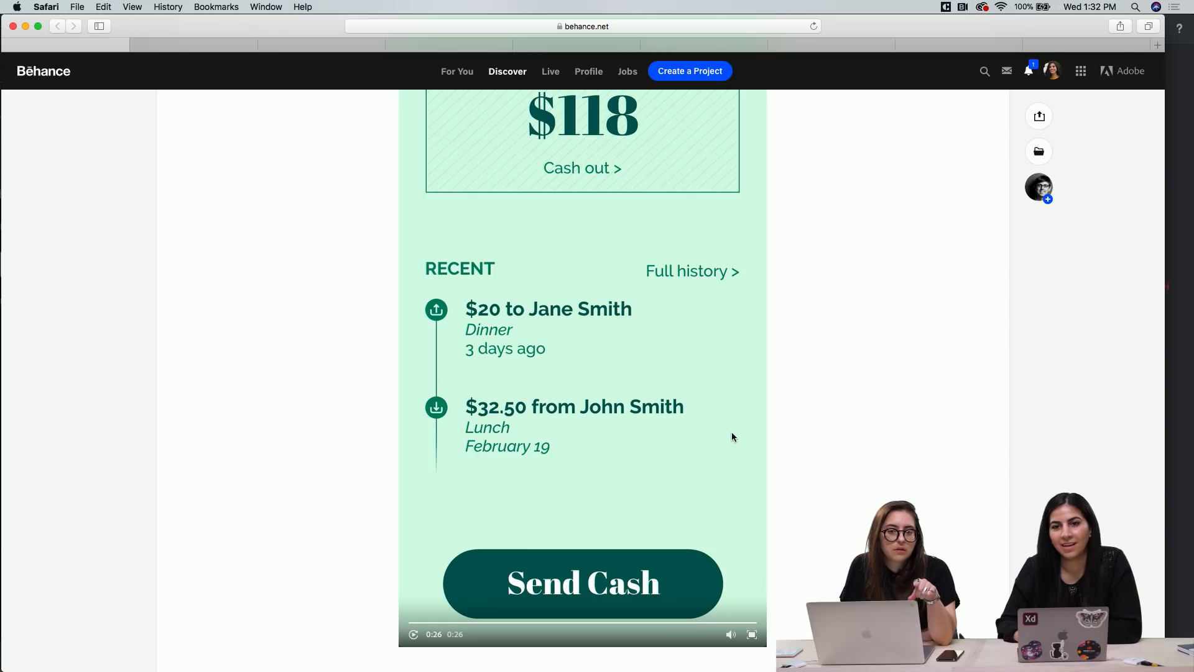
scroll(732, 437, "down", 9)
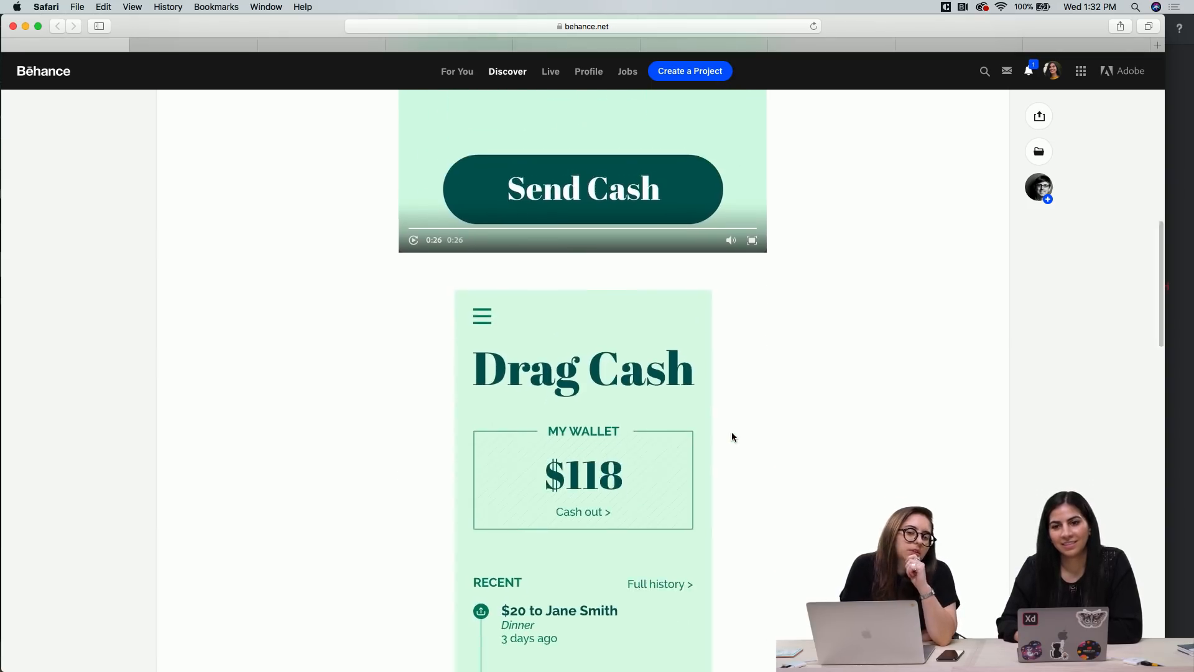
scroll(732, 437, "up", 1)
scroll(732, 437, "down", 1)
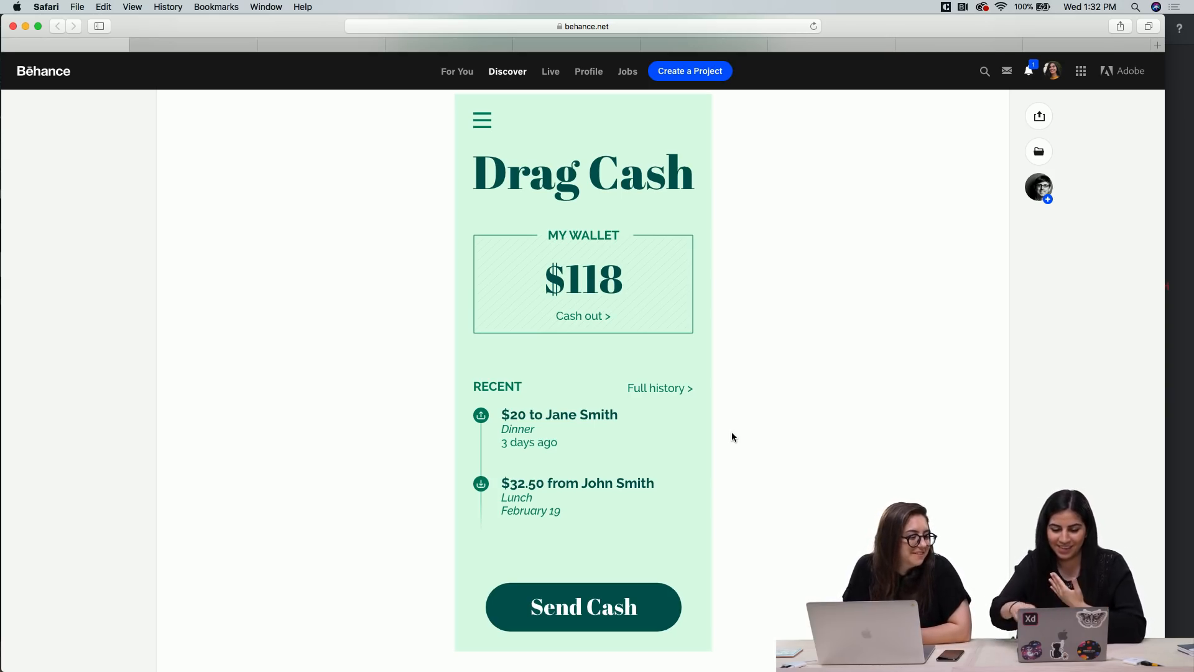
scroll(732, 436, "down", 6)
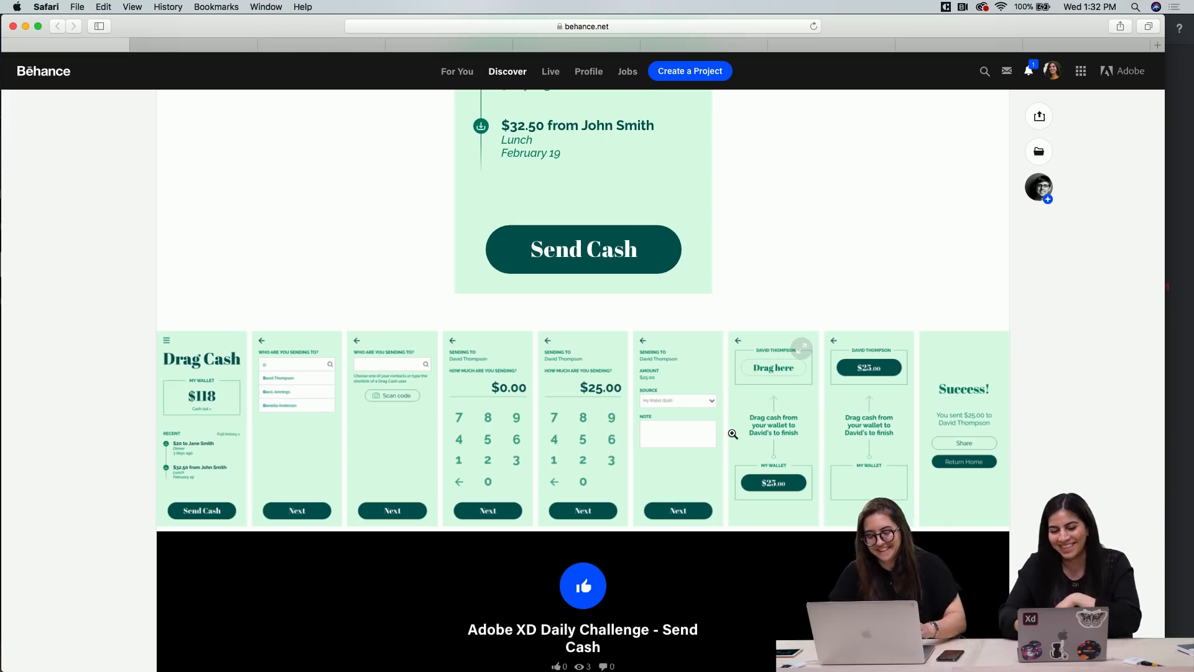
scroll(435, 264, "up", 1)
scroll(436, 264, "up", 5)
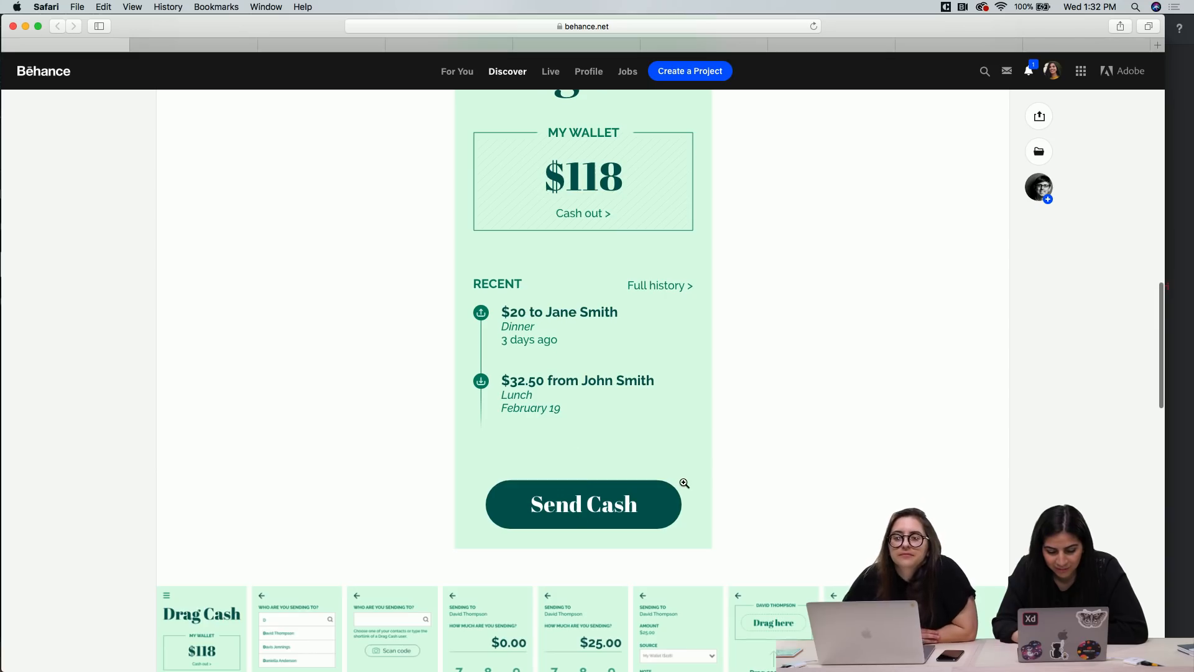
scroll(684, 483, "up", 2)
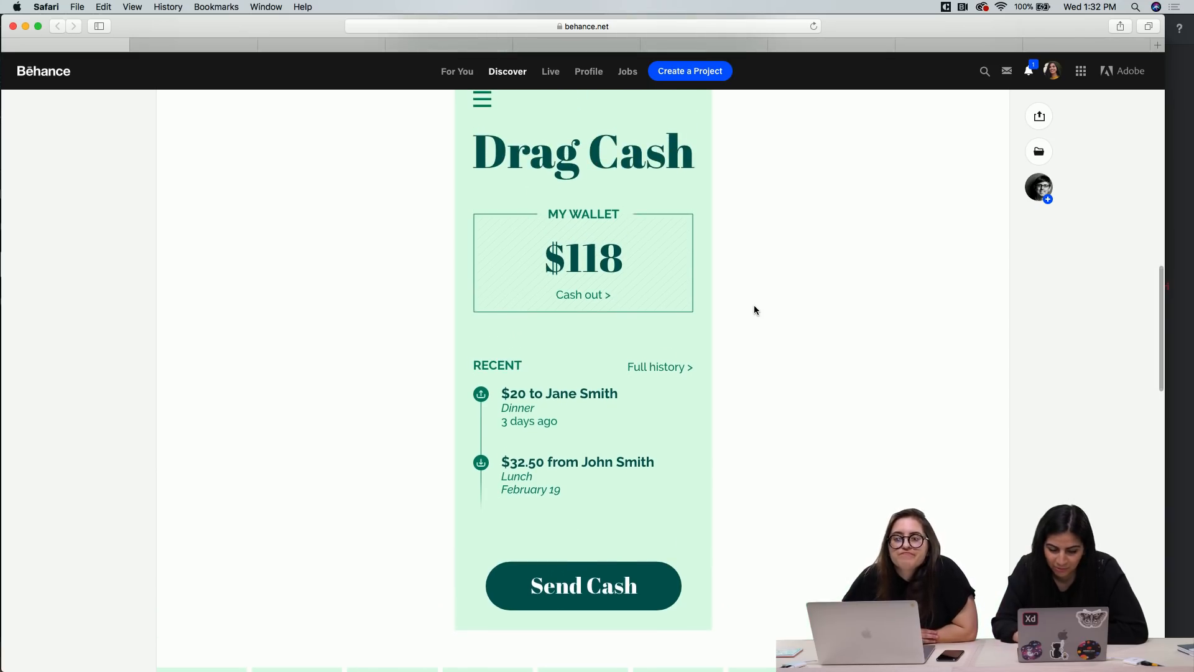
scroll(755, 309, "up", 1)
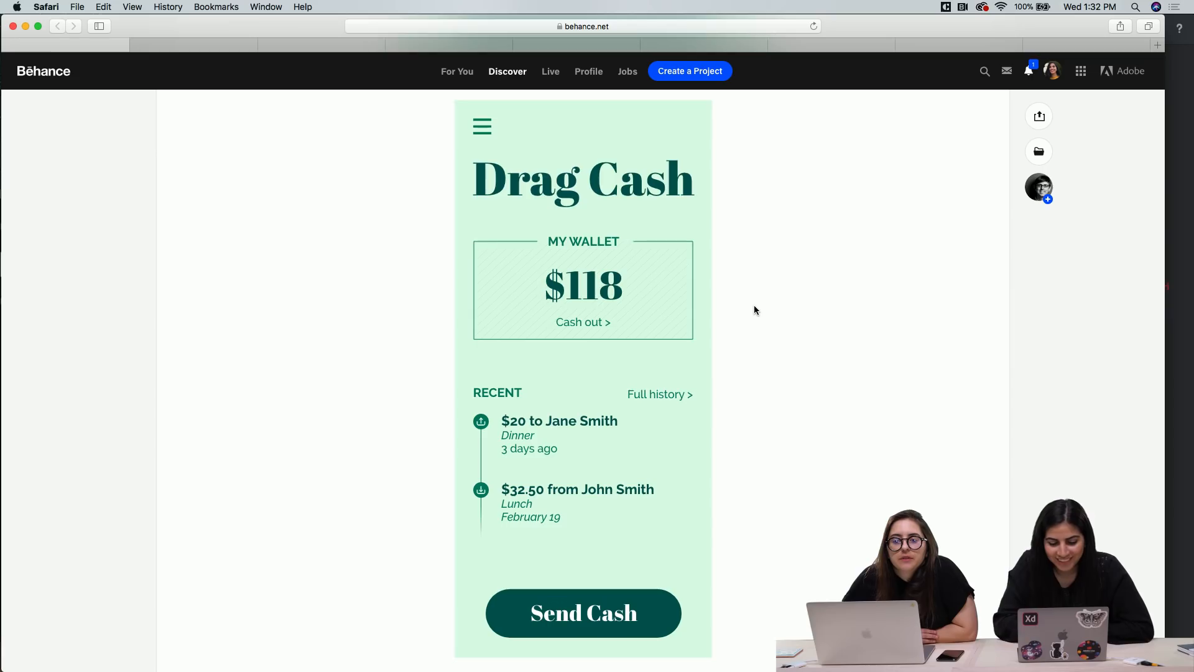
View the flow's "Drag here" cash transfer screen enlarged and close the enlarged view
scroll(755, 309, "down", 10)
scroll(754, 309, "up", 1)
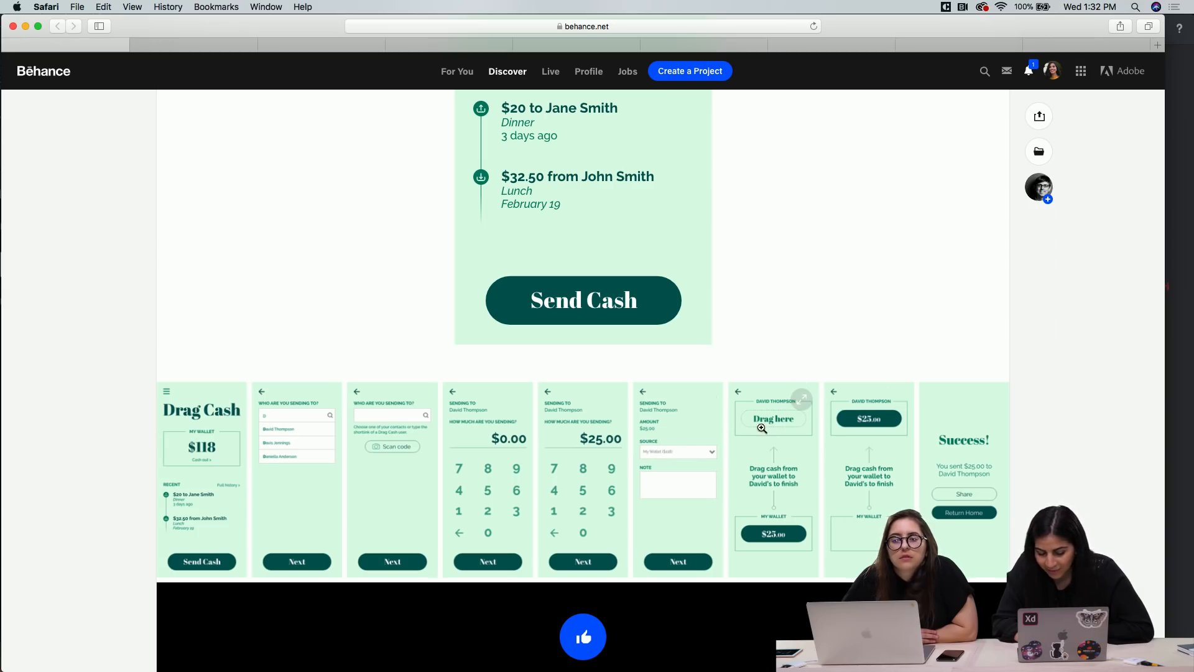
left_click(780, 455)
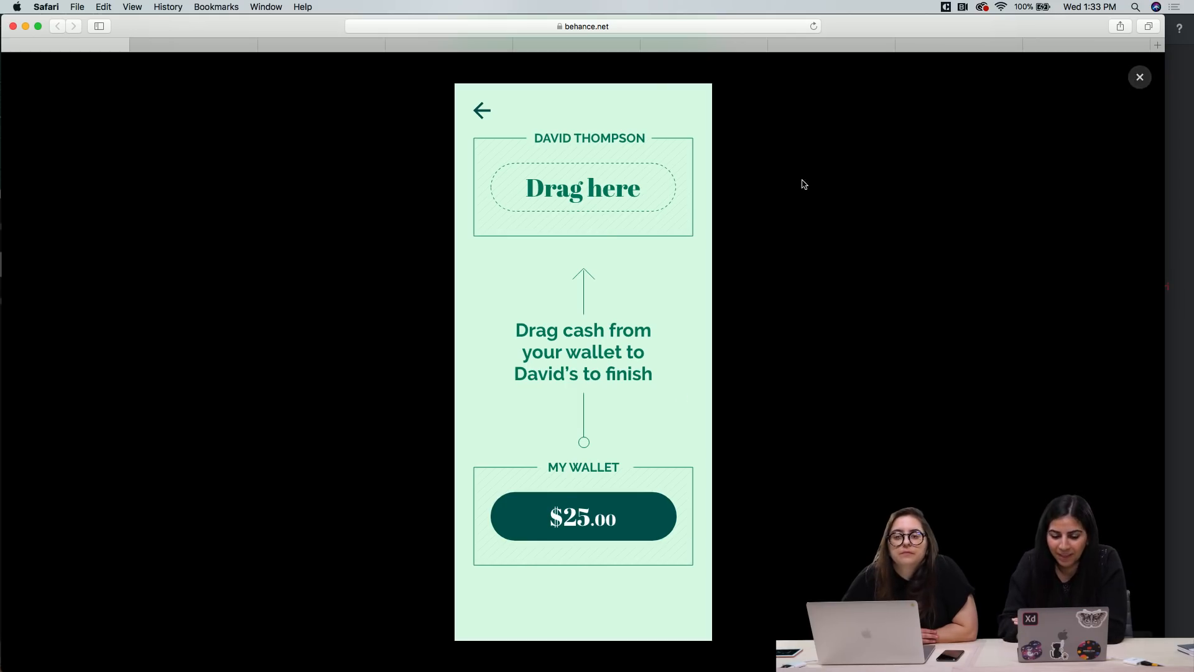
left_click(1137, 82)
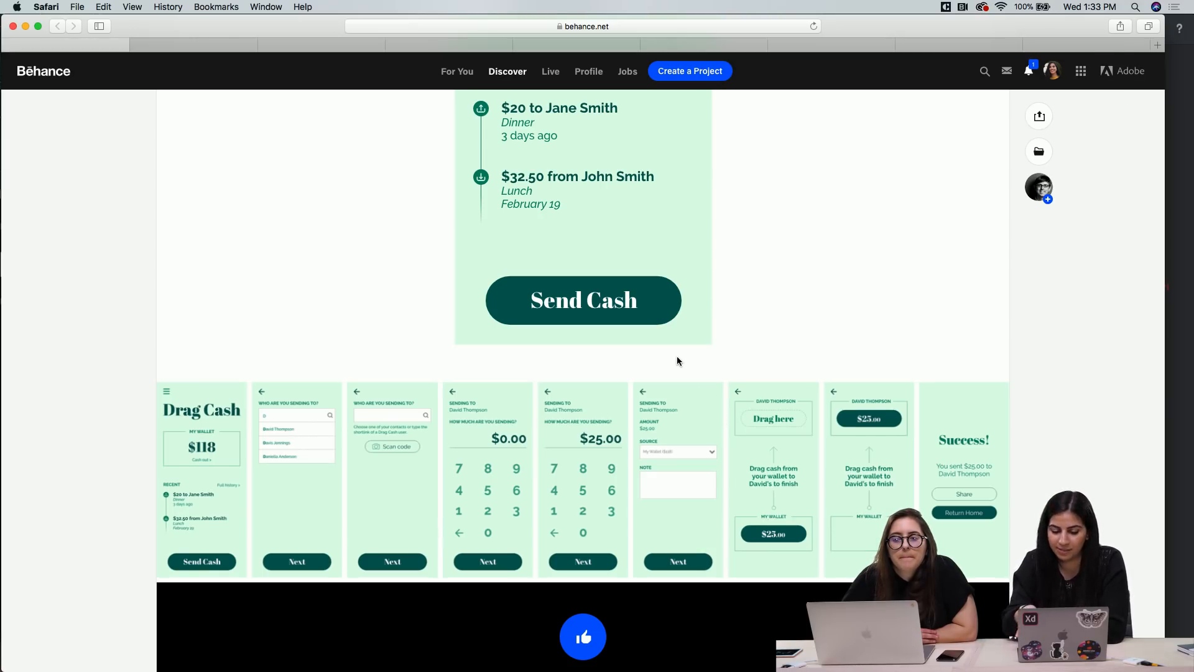
Go back over the Send Cash project to its title and switch to the music player prototype
scroll(677, 360, "up", 8)
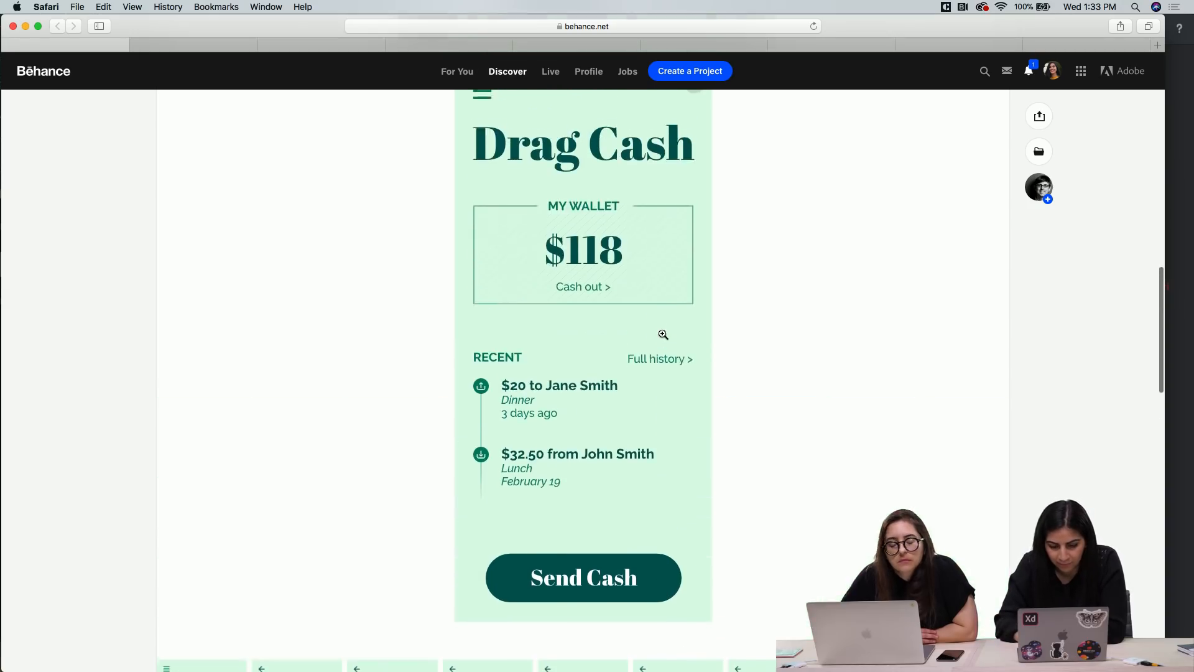
scroll(662, 334, "up", 20)
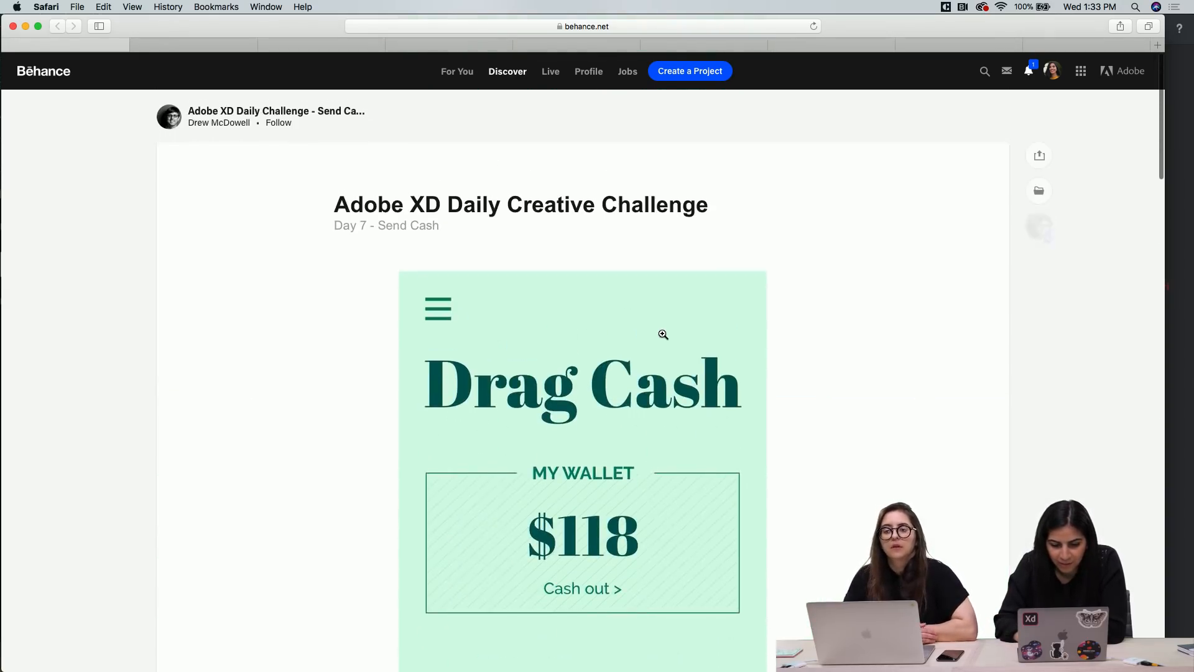
left_click(205, 45)
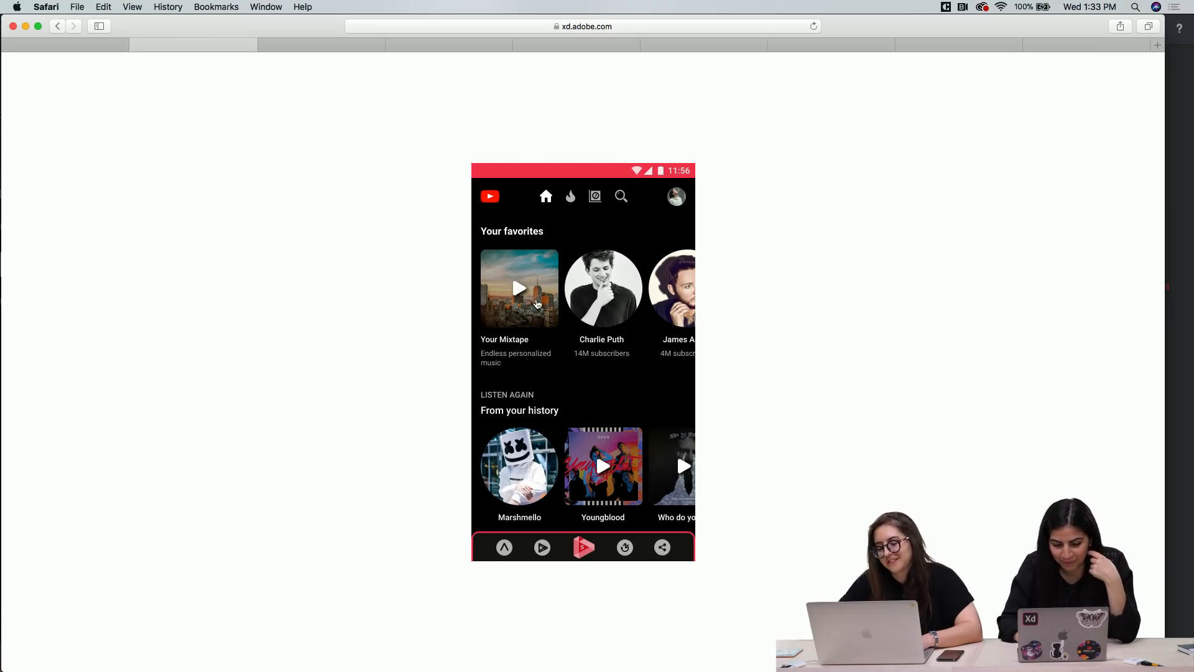
Open Your Mixtape in the prototype and try out queue songs including Sugar, Treat You Better and Power
left_click(535, 299)
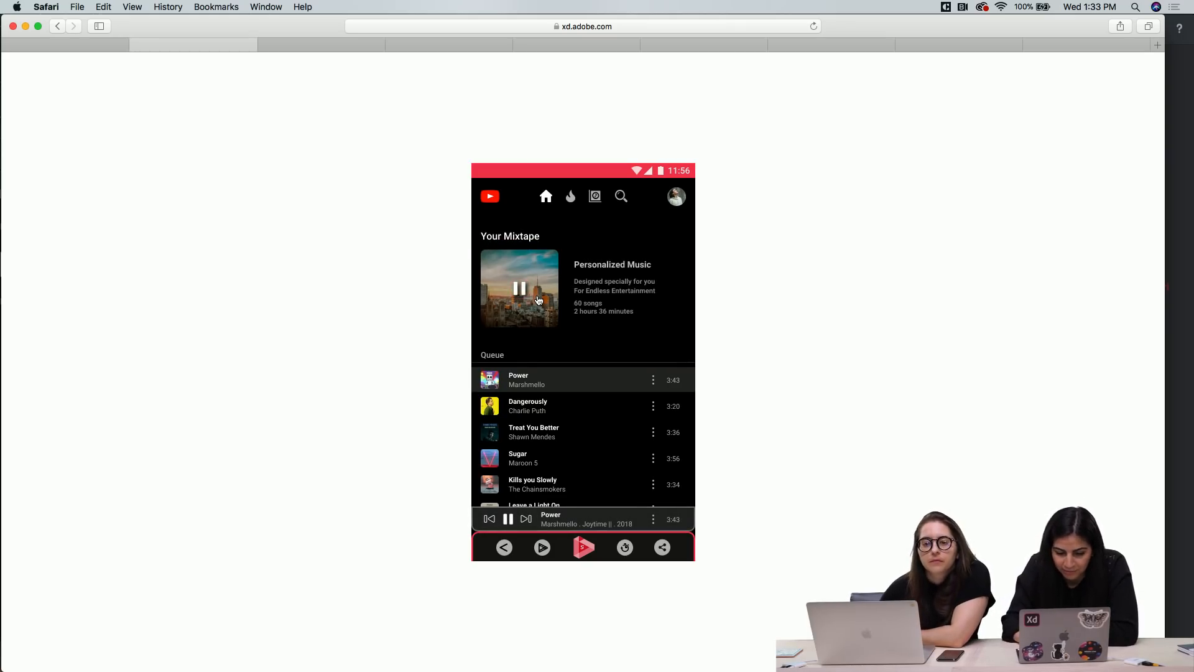
left_click(555, 526)
left_click(533, 462)
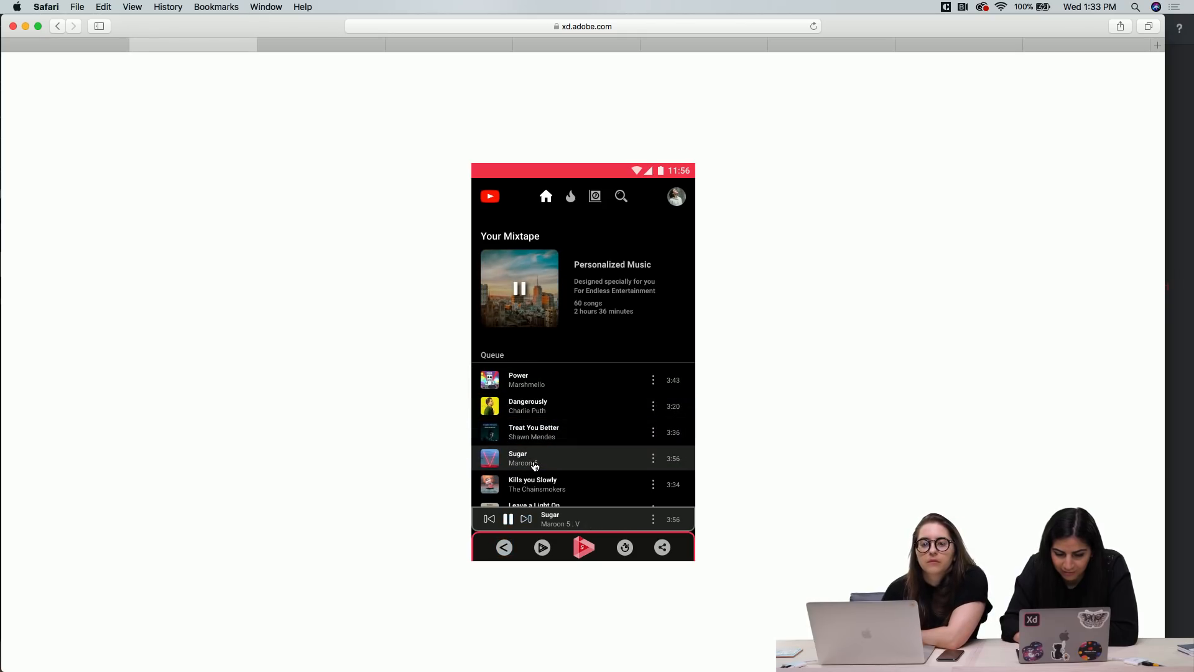
left_click(556, 525)
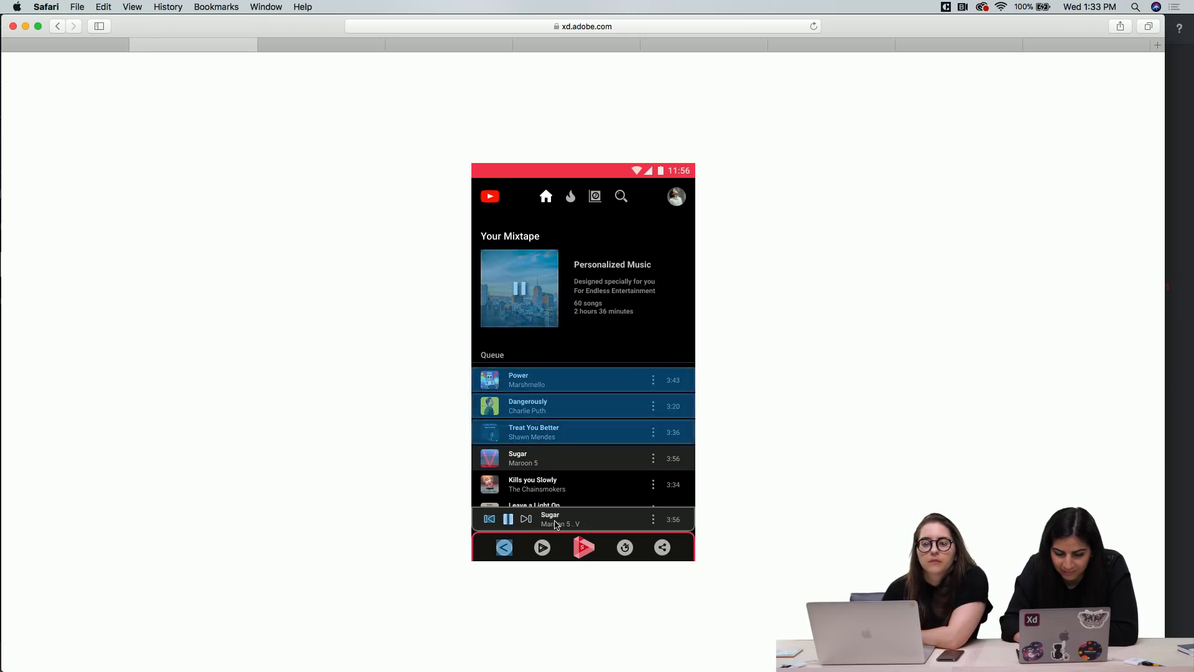
left_click(534, 410)
left_click(533, 431)
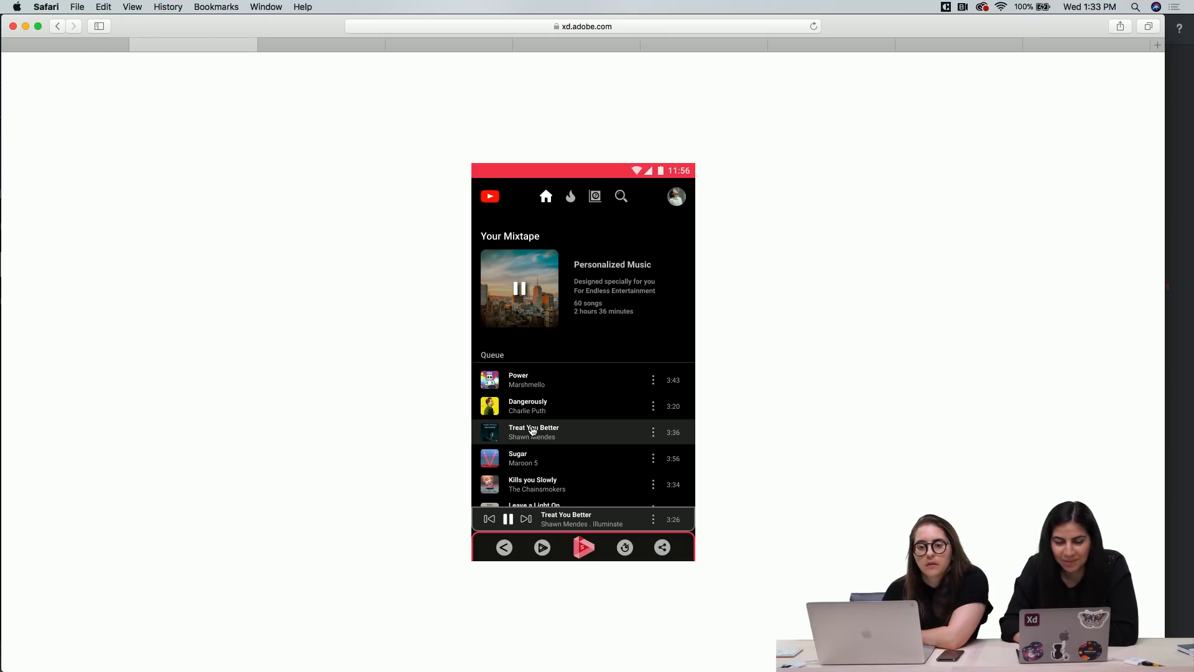
left_click(521, 384)
left_click(528, 482)
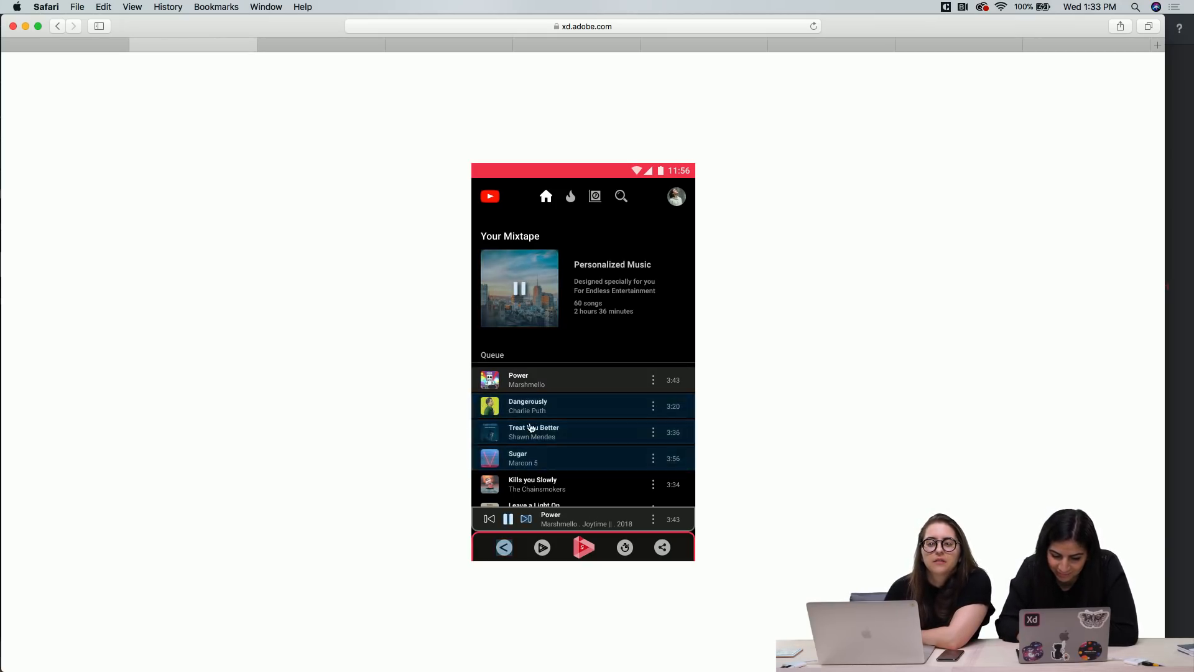
Test pausing and resuming Your Mixtape from its cover, with Sugar selected in the queue
left_click(521, 314)
left_click(518, 290)
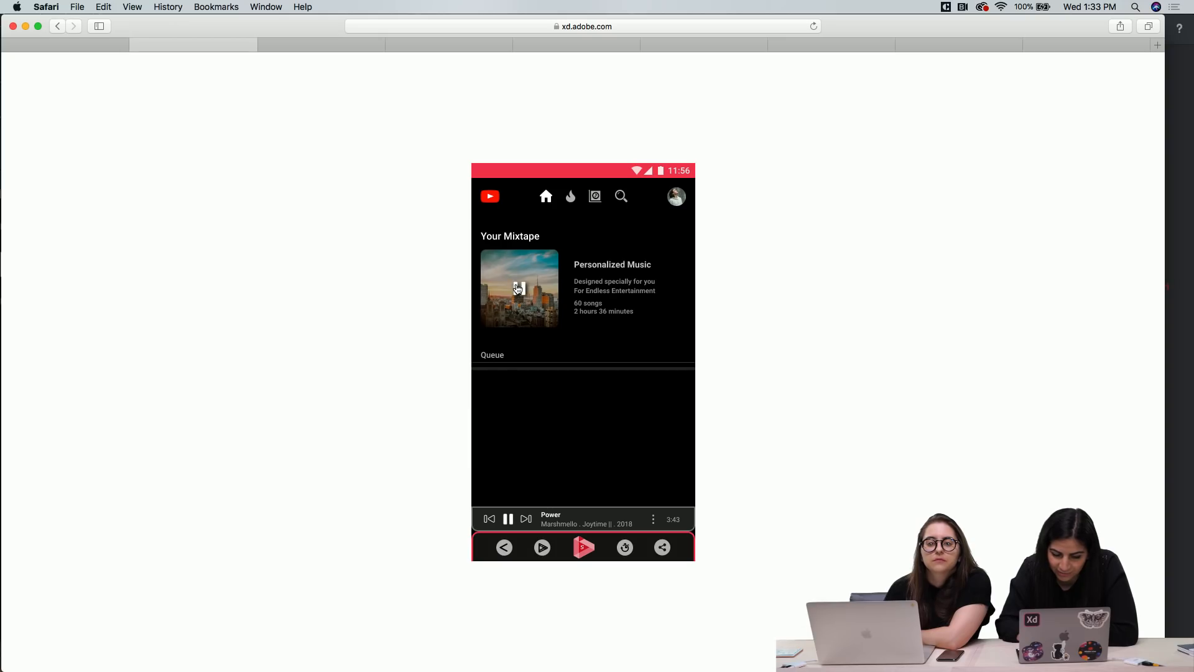
left_click(566, 460)
left_click(562, 485)
left_click(531, 291)
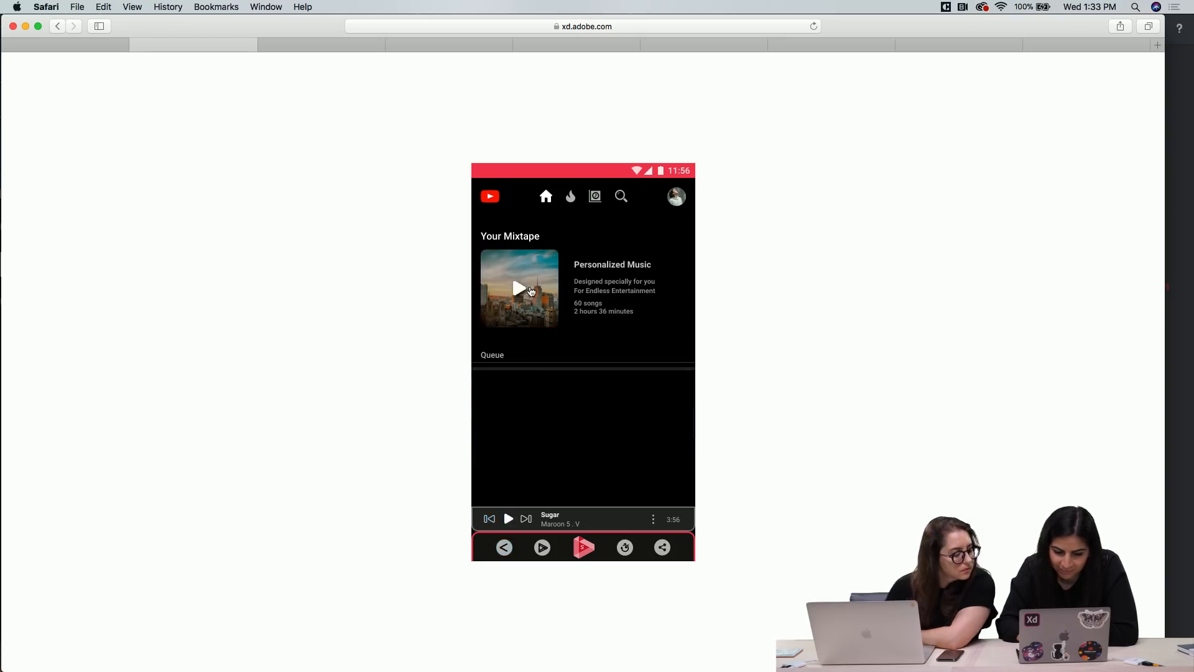
Try the prototype's logo and search icon, and resume the mixtape from its cover
left_click(490, 199)
left_click(622, 198)
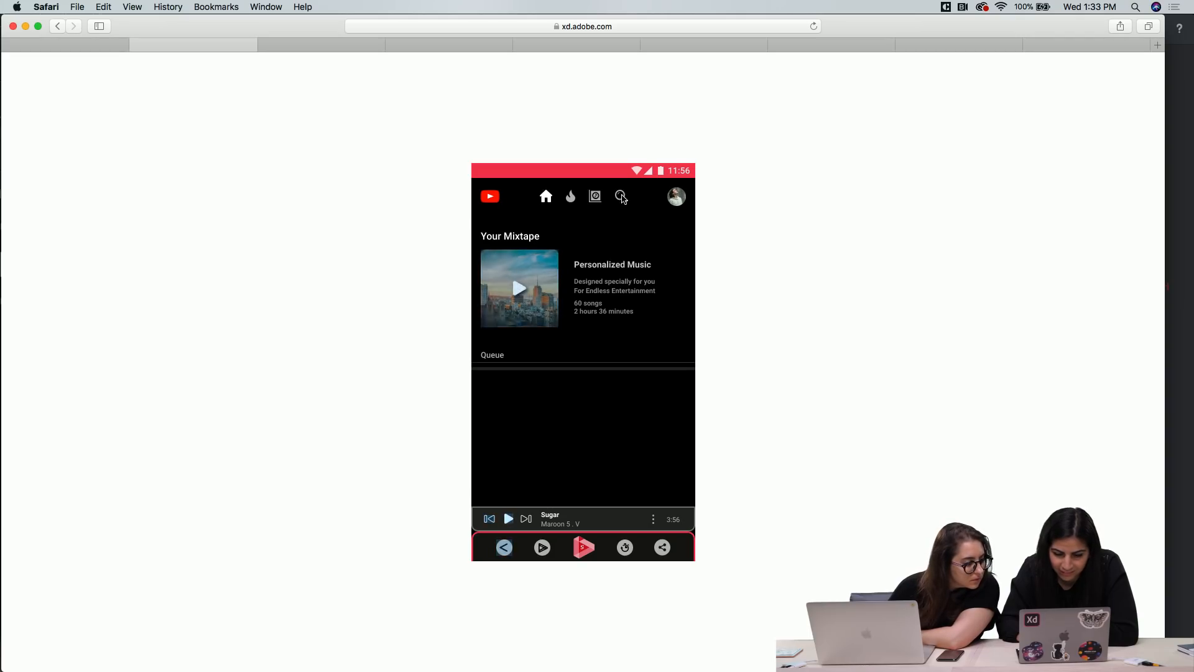
left_click(520, 289)
left_click(519, 290)
left_click(519, 289)
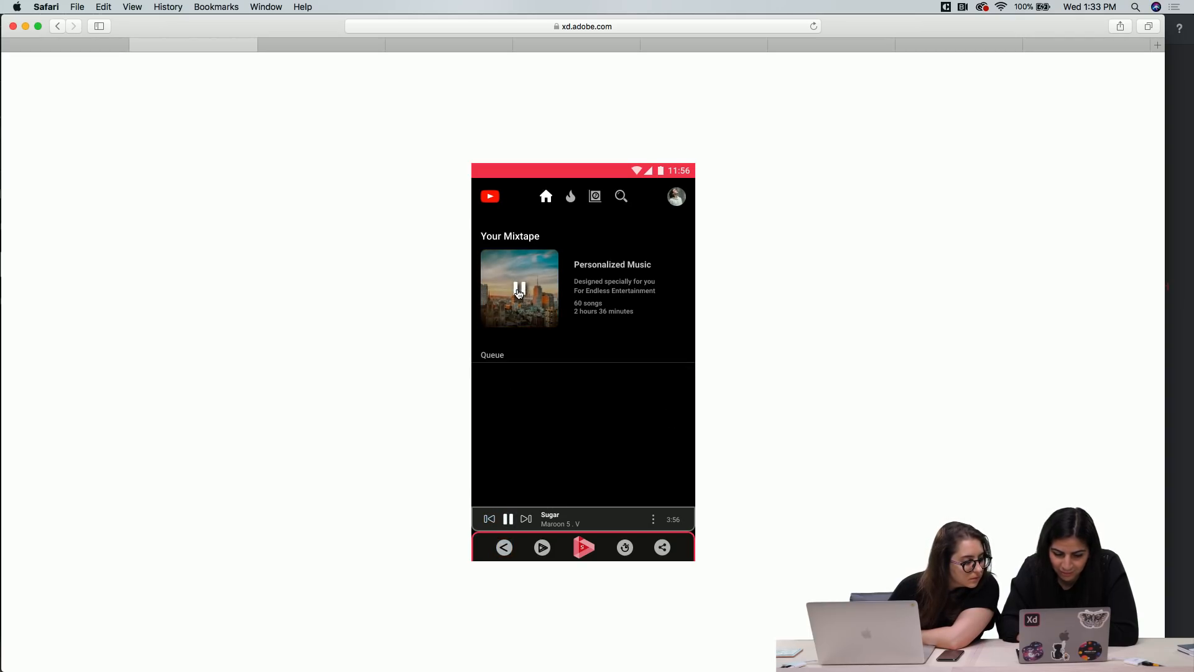
Return to the prototype's home screen and open the Marshmello page from the listening history
left_click(504, 548)
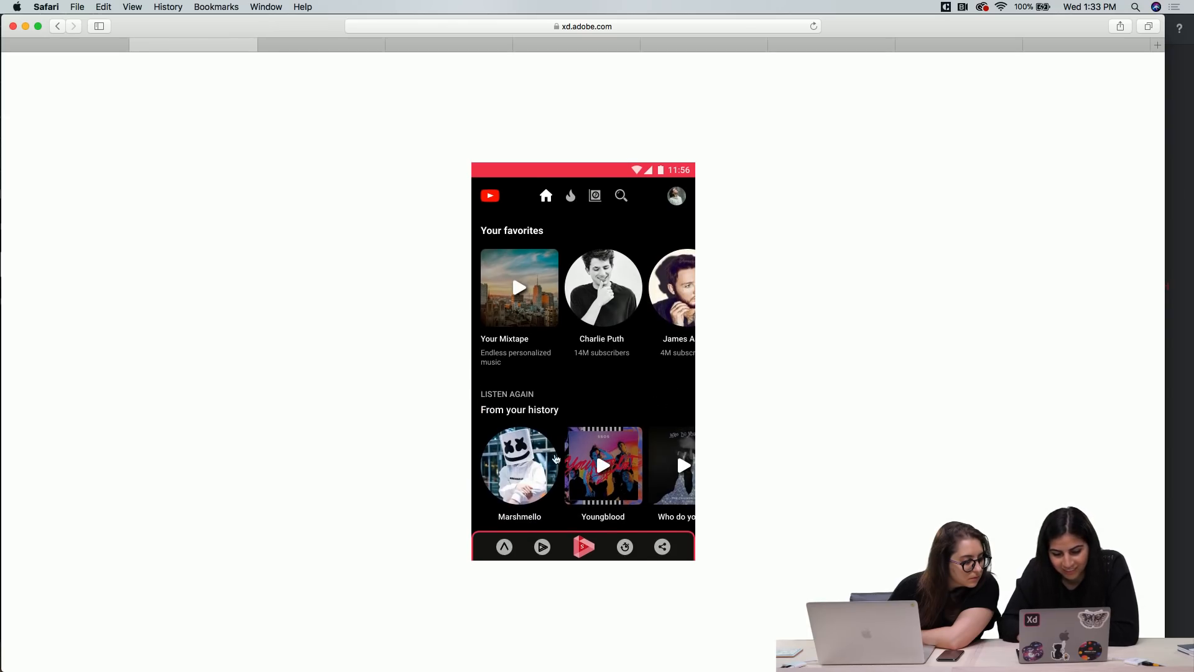
left_click(670, 472)
left_click(540, 480)
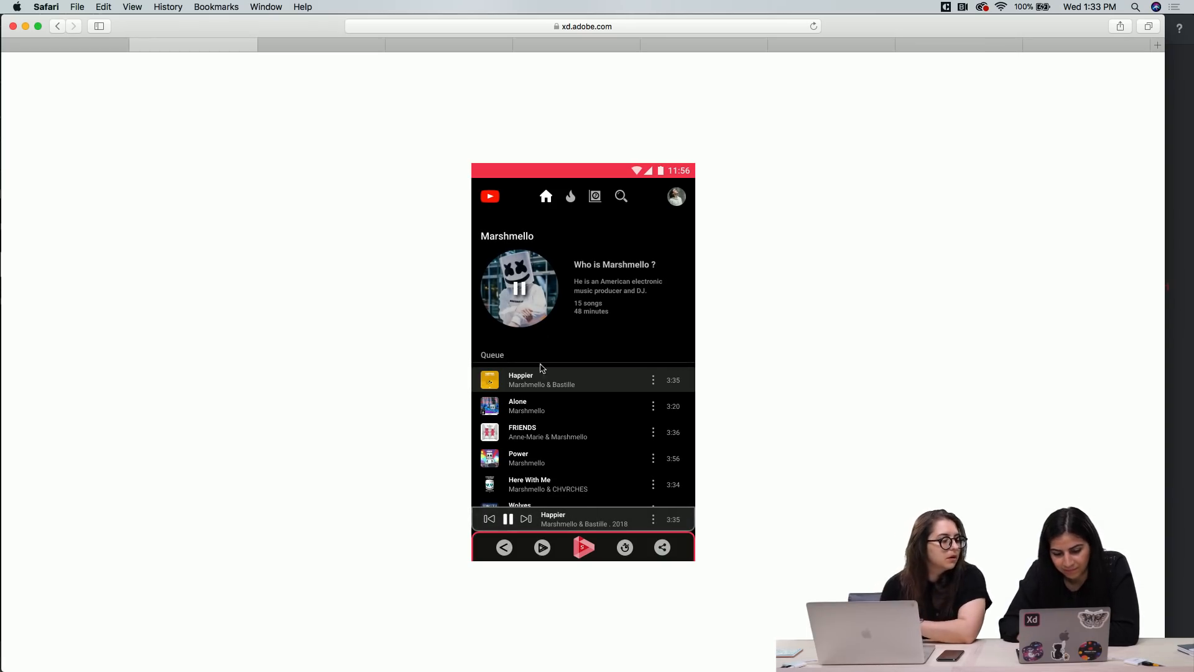
Pause the Marshmello queue from the artist picture and resume it the same way
left_click(536, 294)
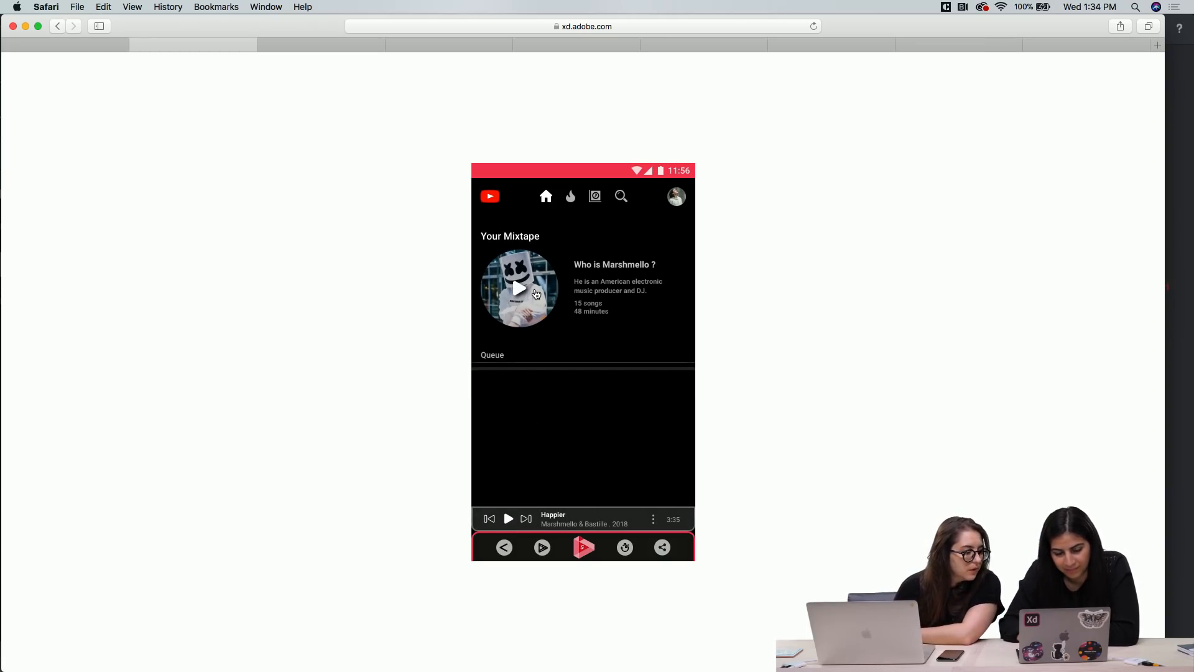
left_click(607, 268)
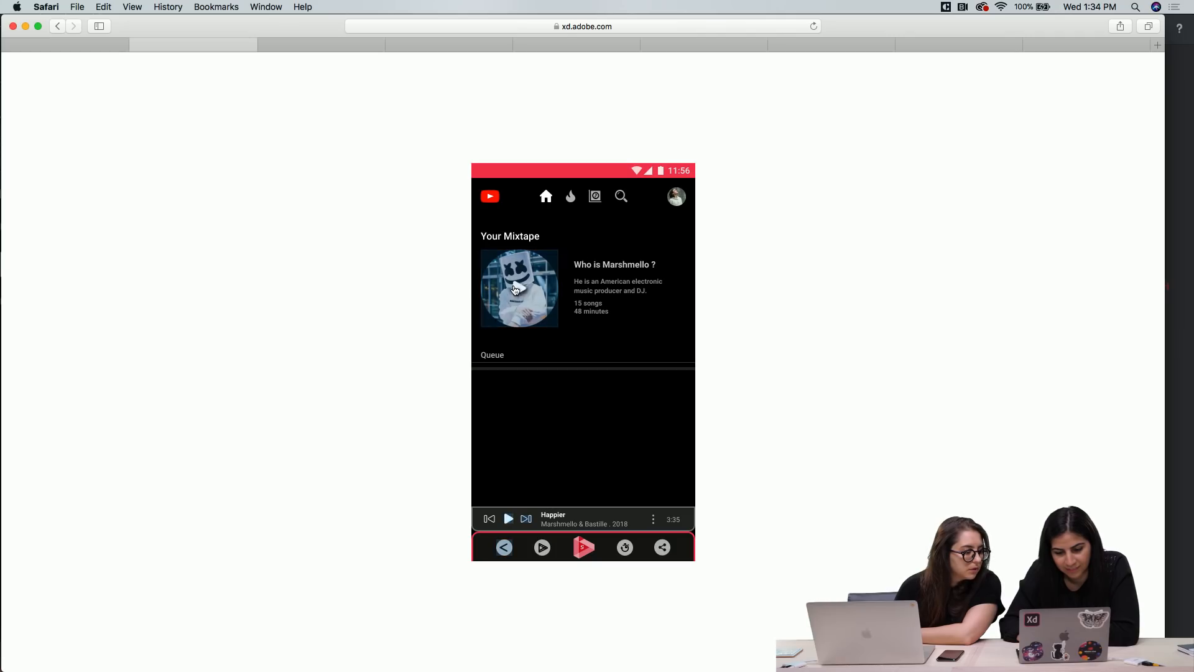
left_click(528, 286)
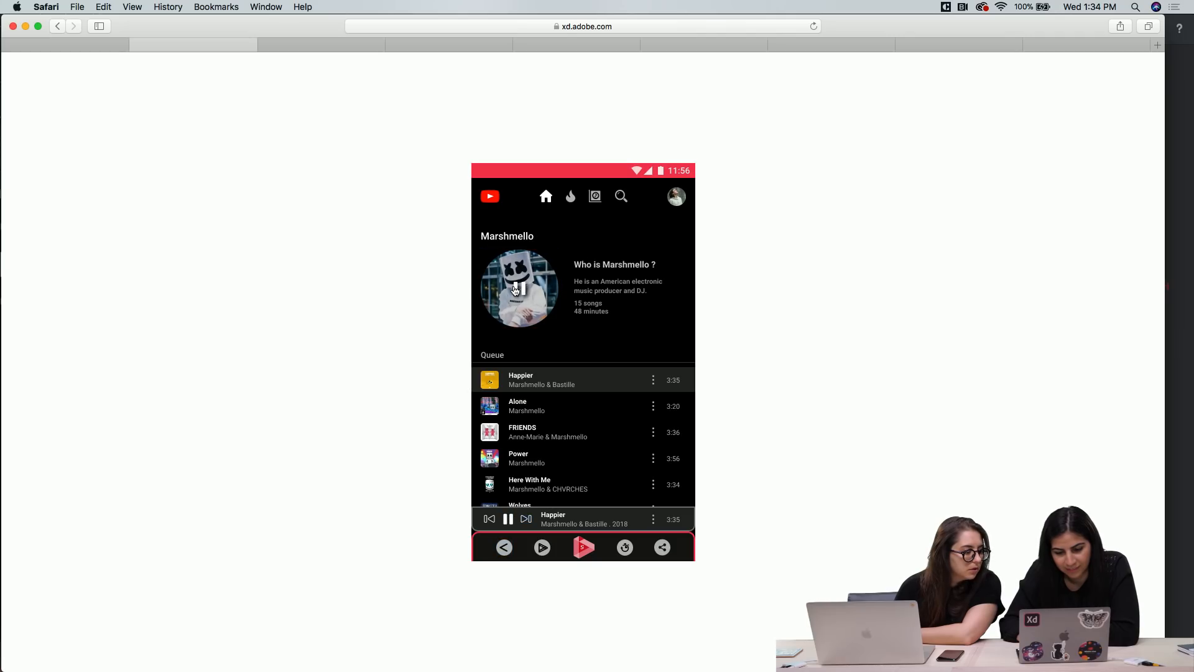
Play Alone, FRIENDS, Power and Happier in turn from the Marshmello queue
left_click(521, 403)
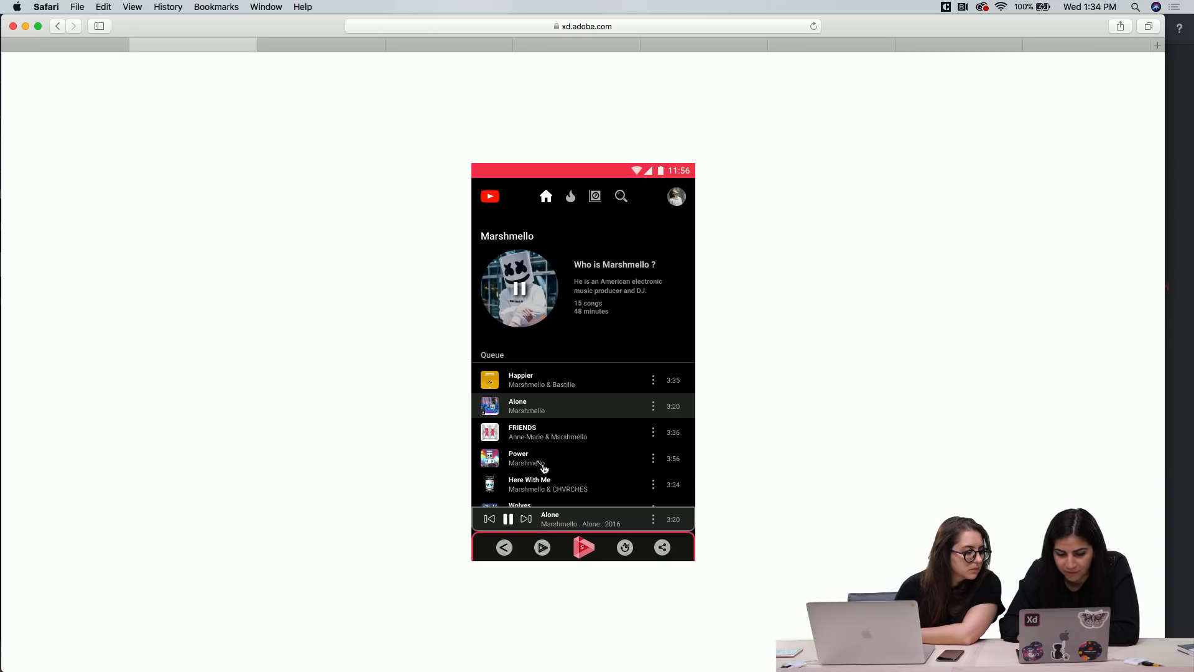
left_click(533, 434)
left_click(522, 459)
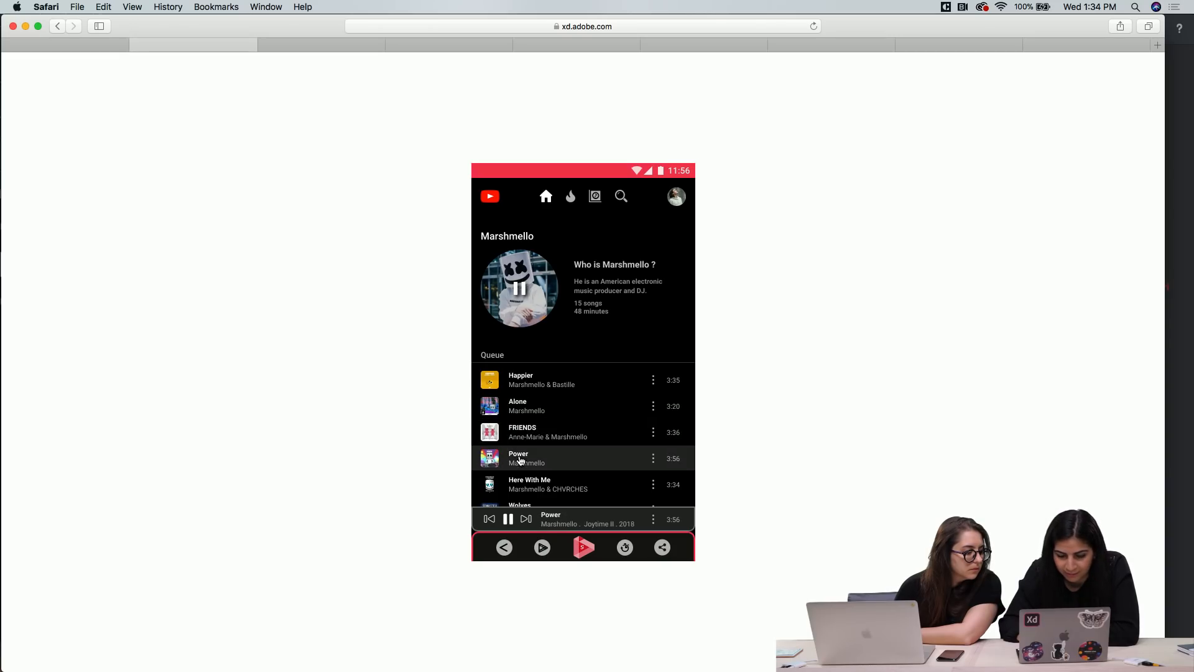
left_click(528, 388)
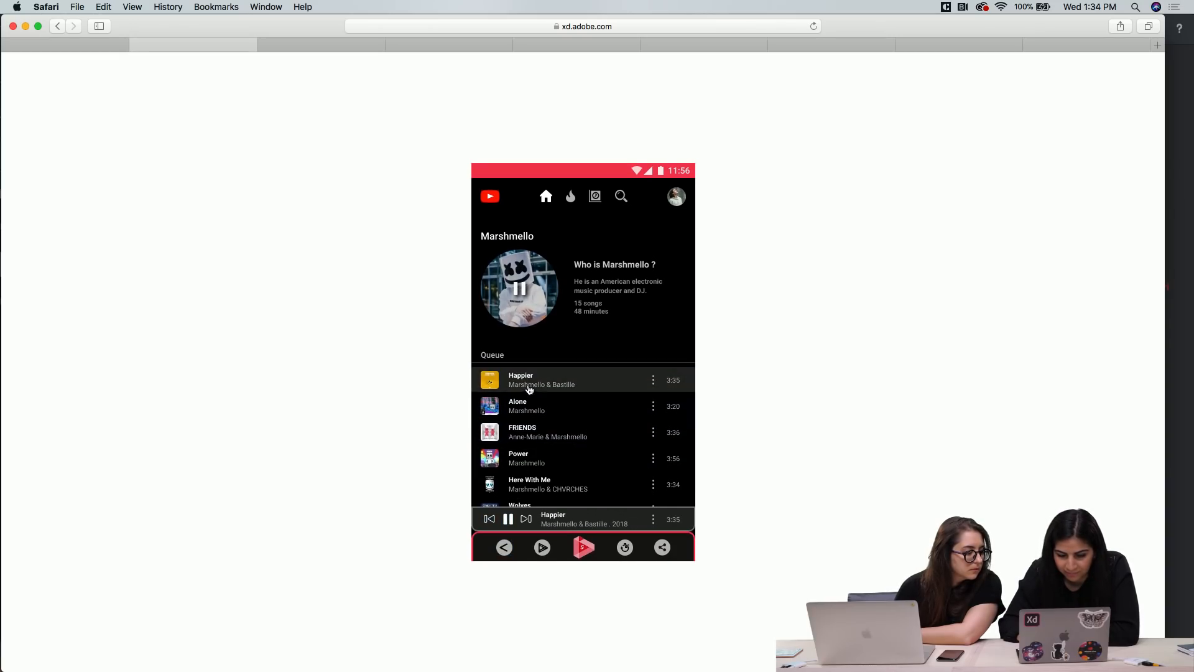
Test pausing and resuming Happier with both the artist picture and the mini player's play control
left_click(521, 269)
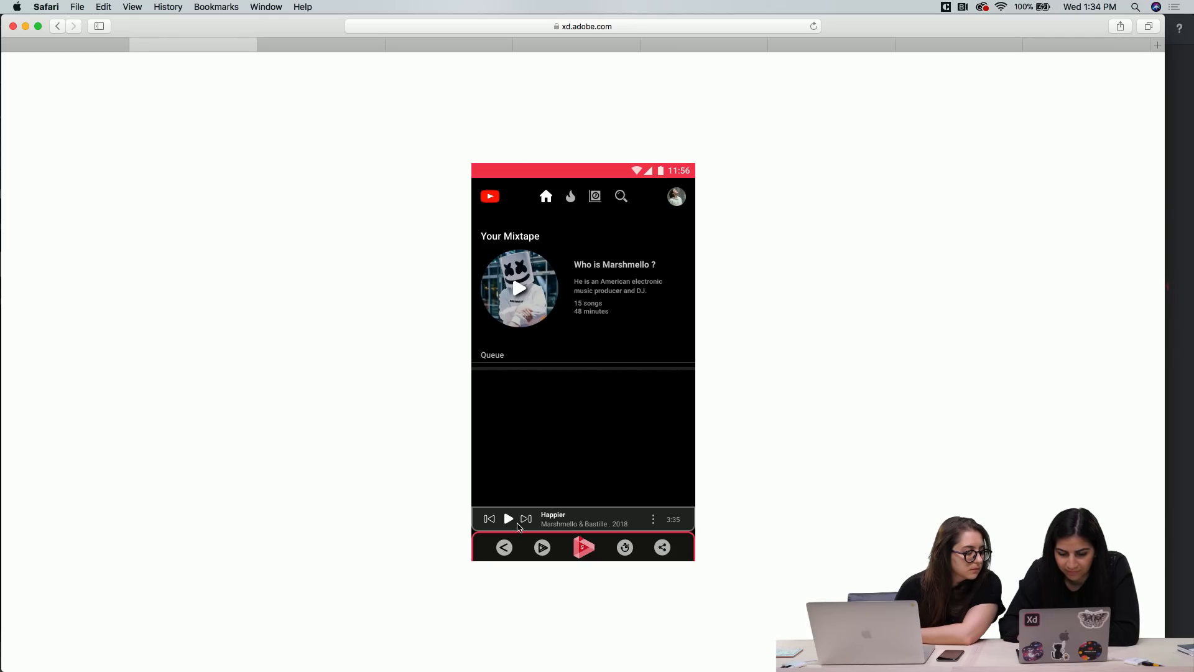
left_click(612, 522)
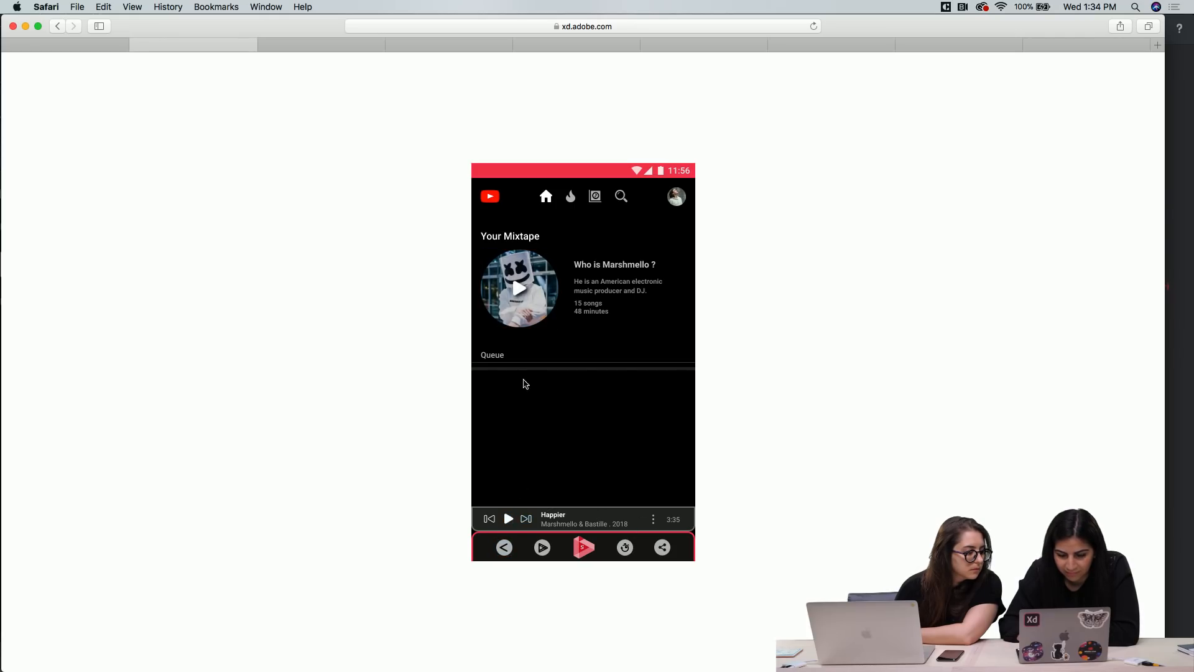
left_click(520, 286)
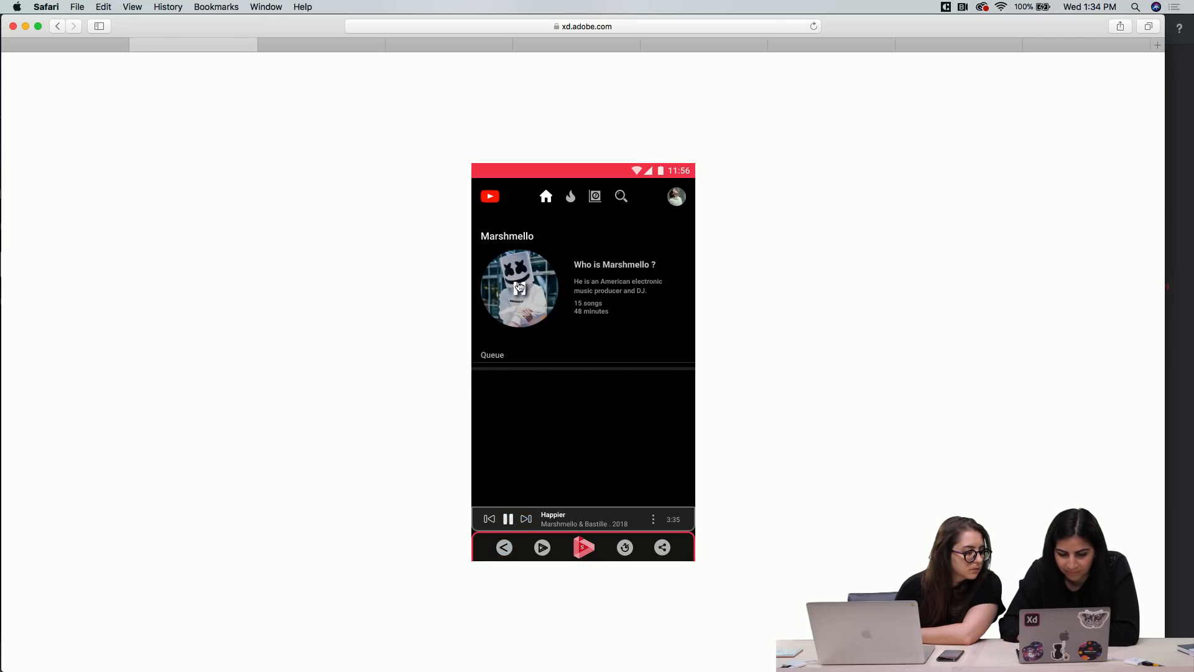
left_click(507, 521)
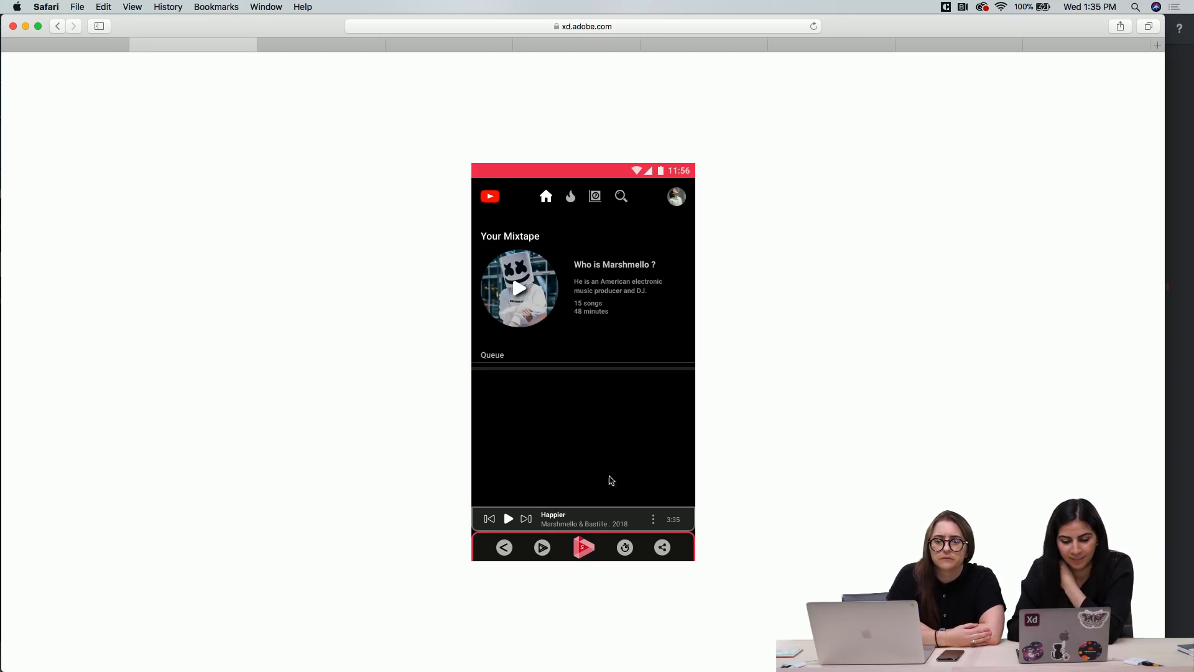
left_click(578, 458)
left_click(507, 519)
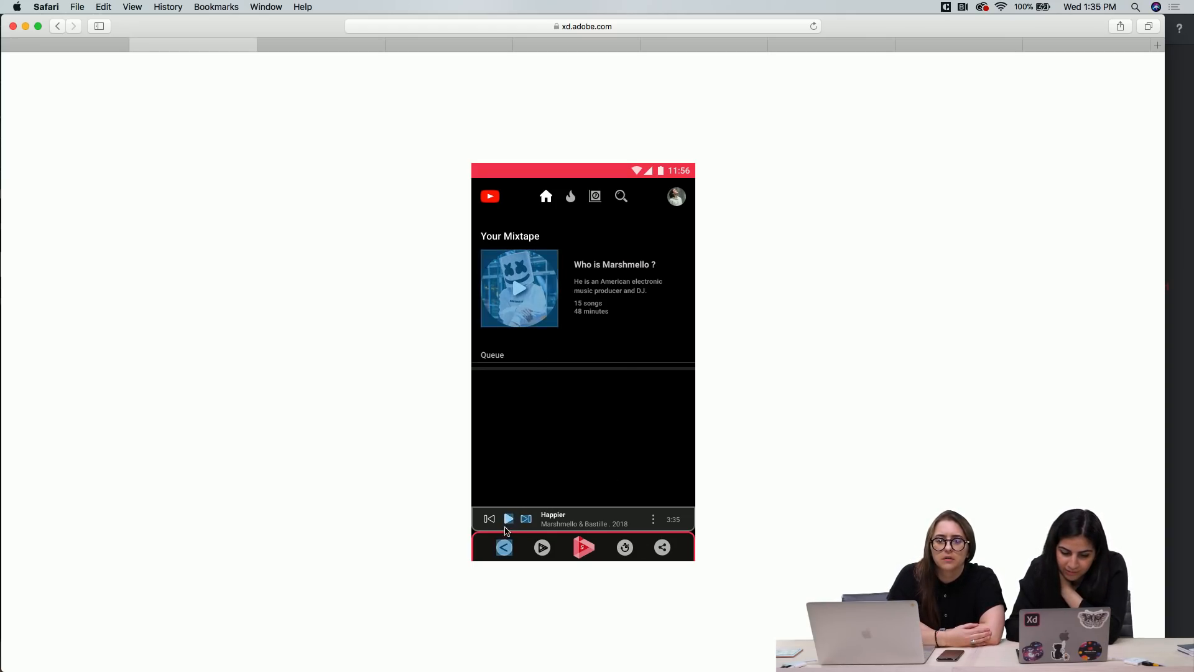
left_click(509, 521)
Skip forward through the Marshmello queue to Power, and reopen the Marshmello page from the prototype's home screen
left_click(526, 520)
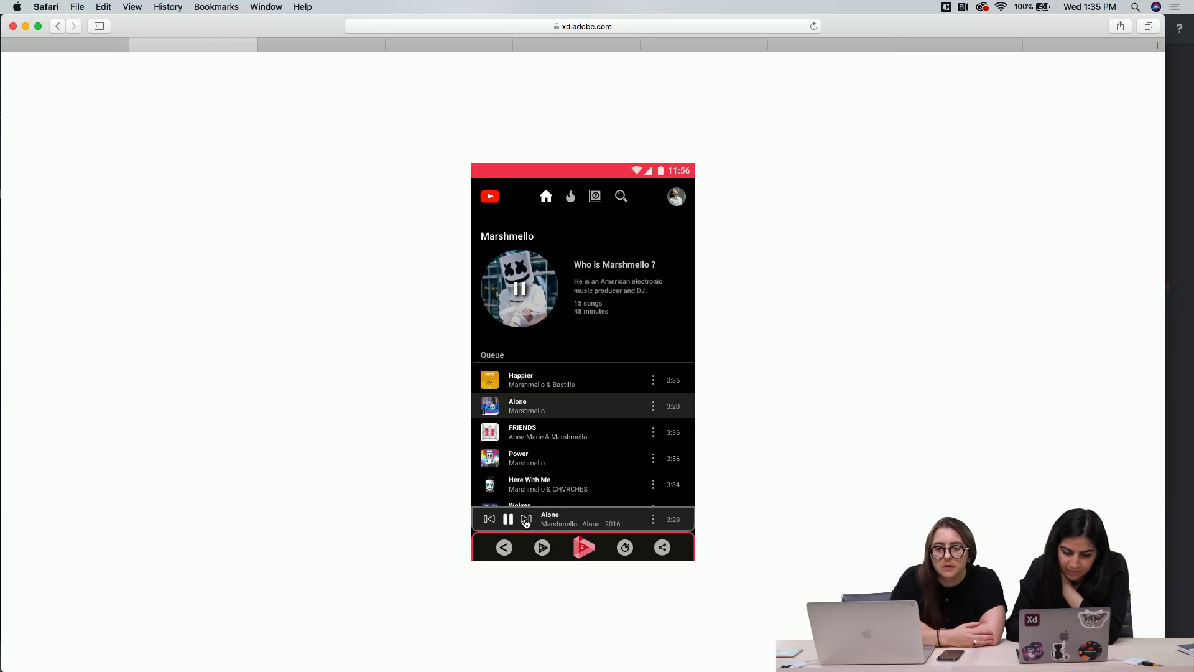
left_click(526, 520)
left_click(526, 520)
left_click(526, 520)
left_click(513, 521)
left_click(497, 523)
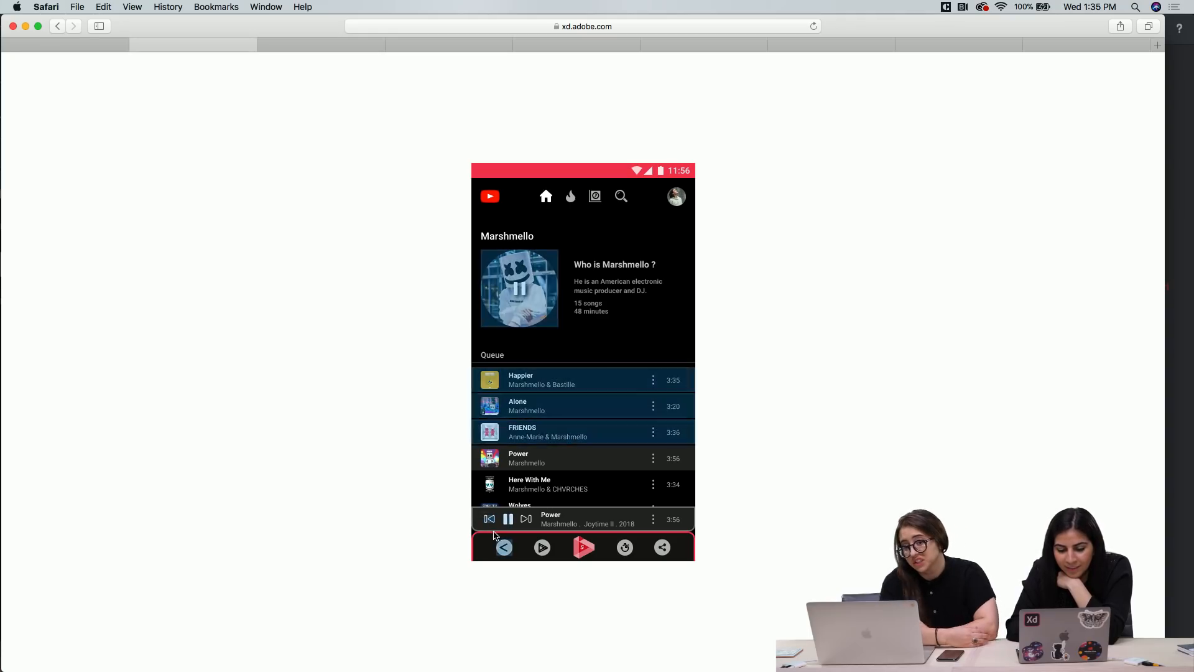
left_click(504, 548)
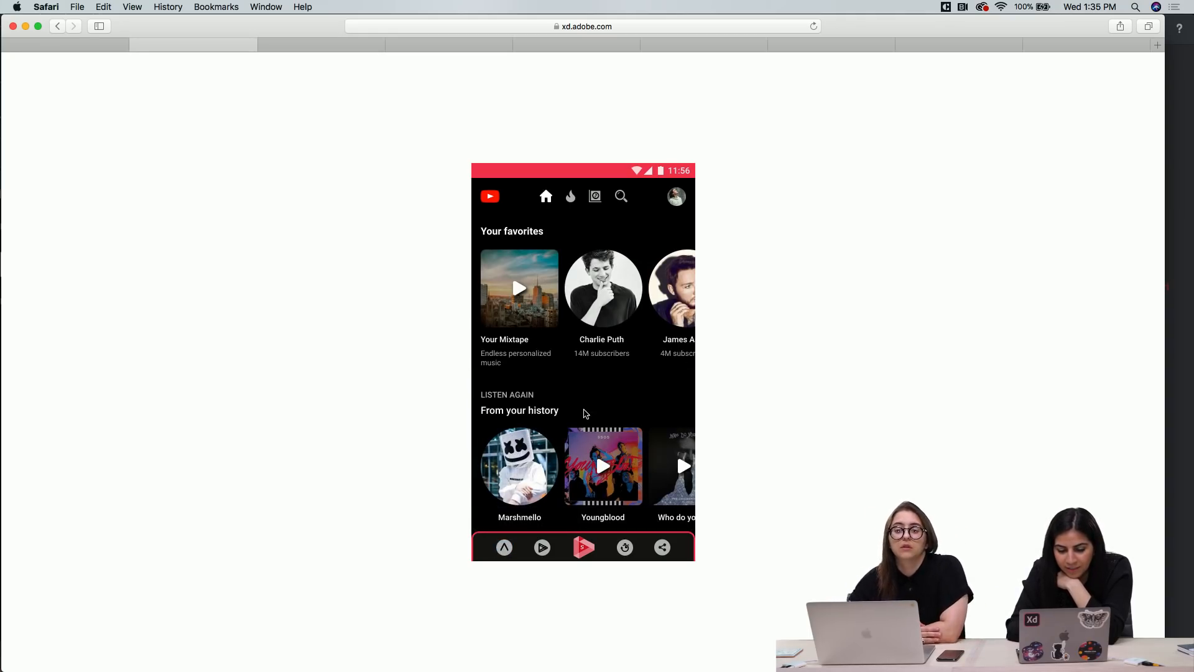
left_click(505, 461)
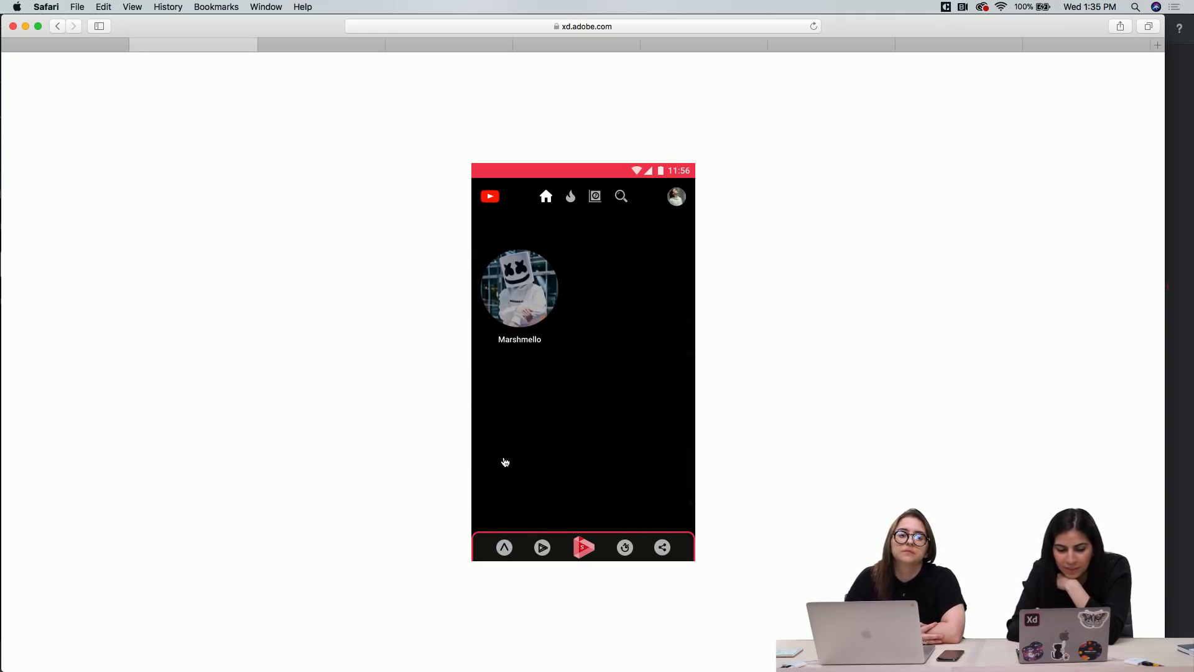
Switch to the Argos Agency project on Behance and play its prototype video
left_click(290, 47)
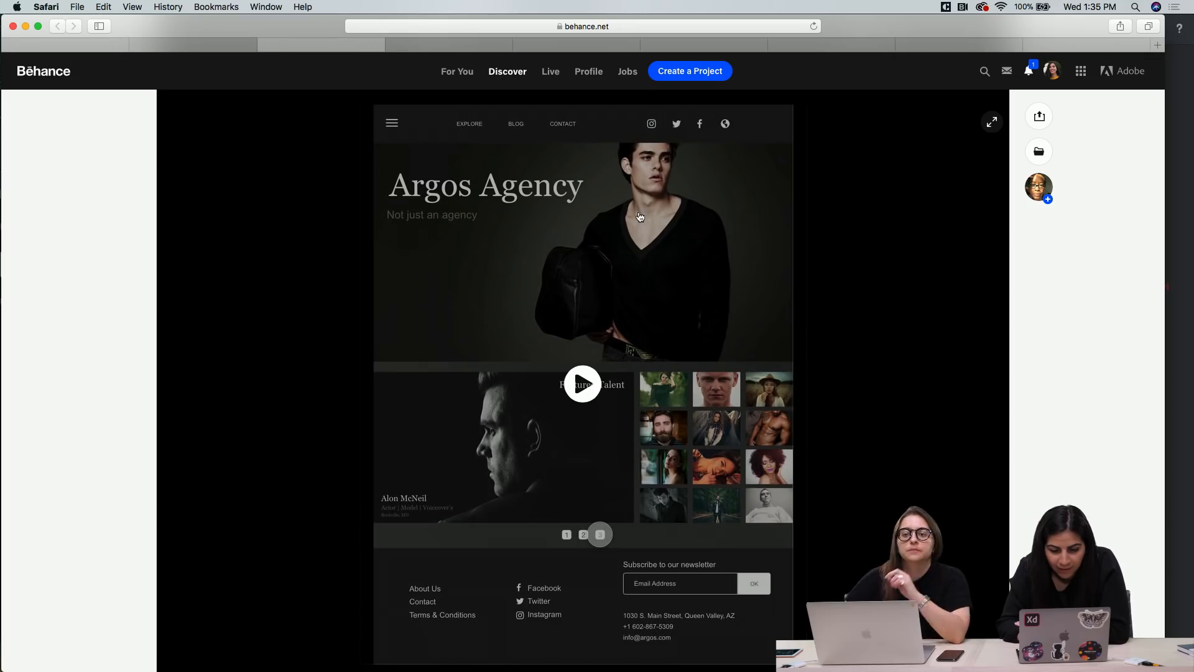
left_click(581, 385)
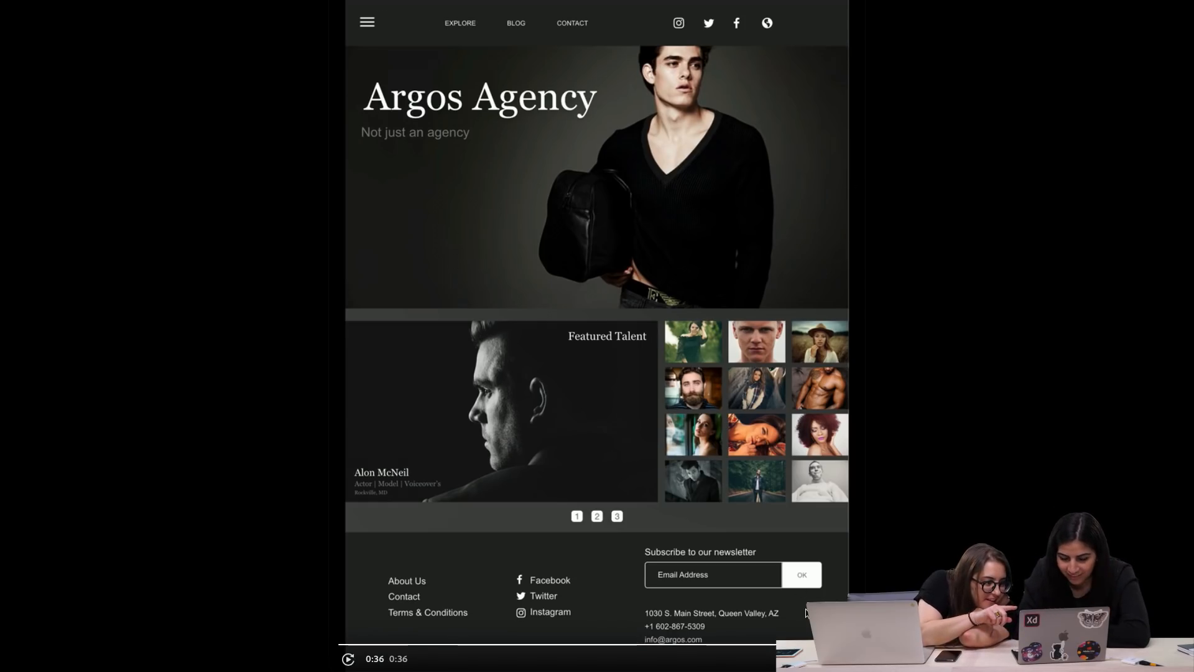
Replay the Argos Agency video from 0:05 and pause it on the Featured Talent carousel at 0:14
left_click(409, 645)
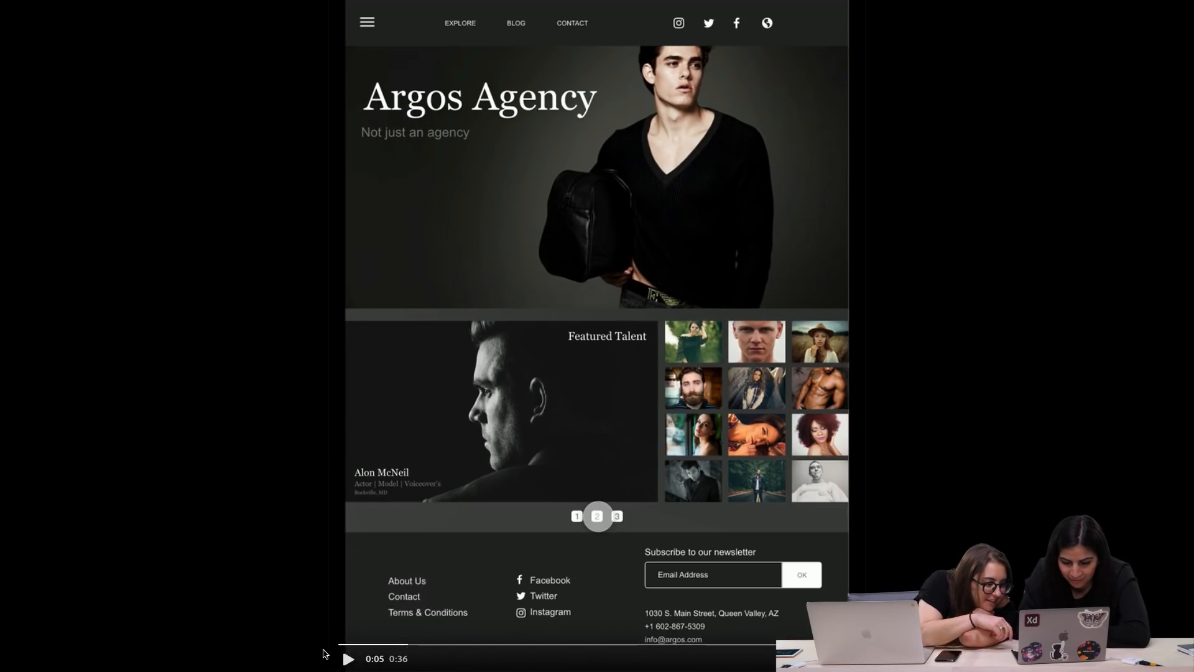
left_click(348, 661)
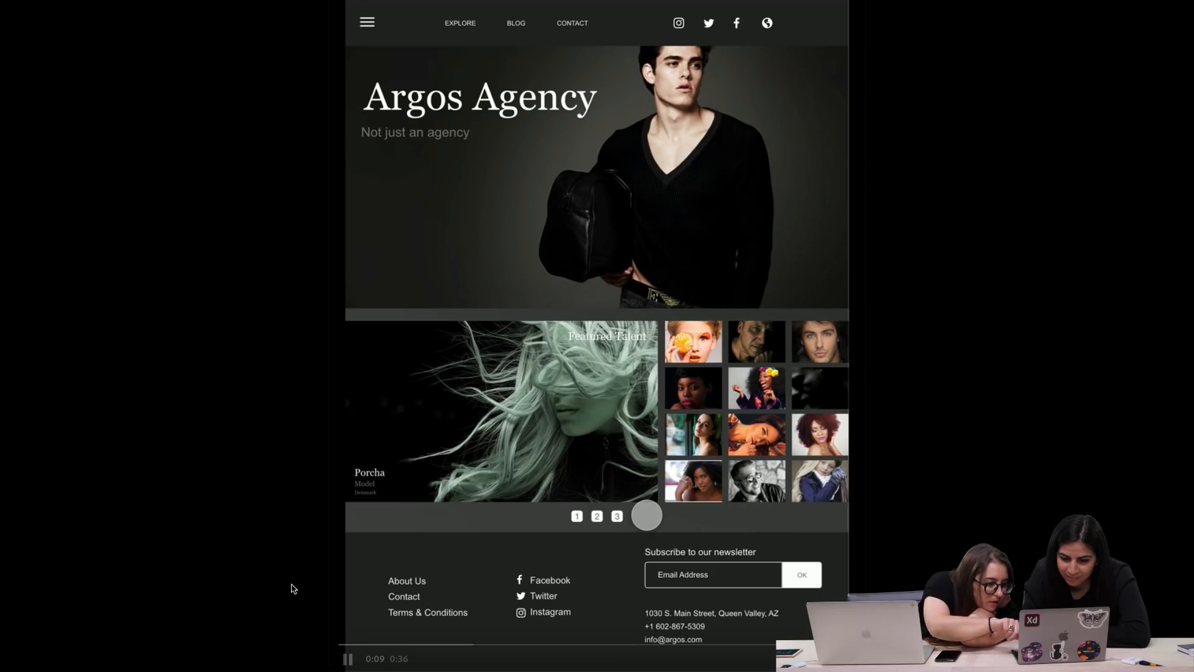
left_click(428, 519)
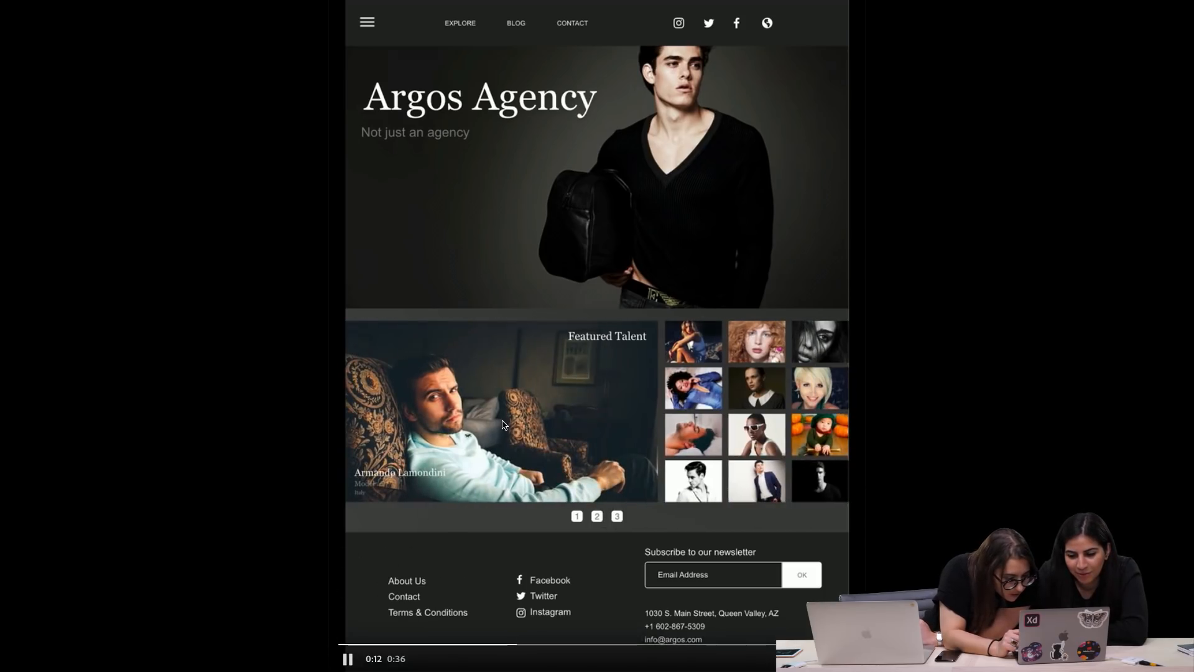
left_click(527, 413)
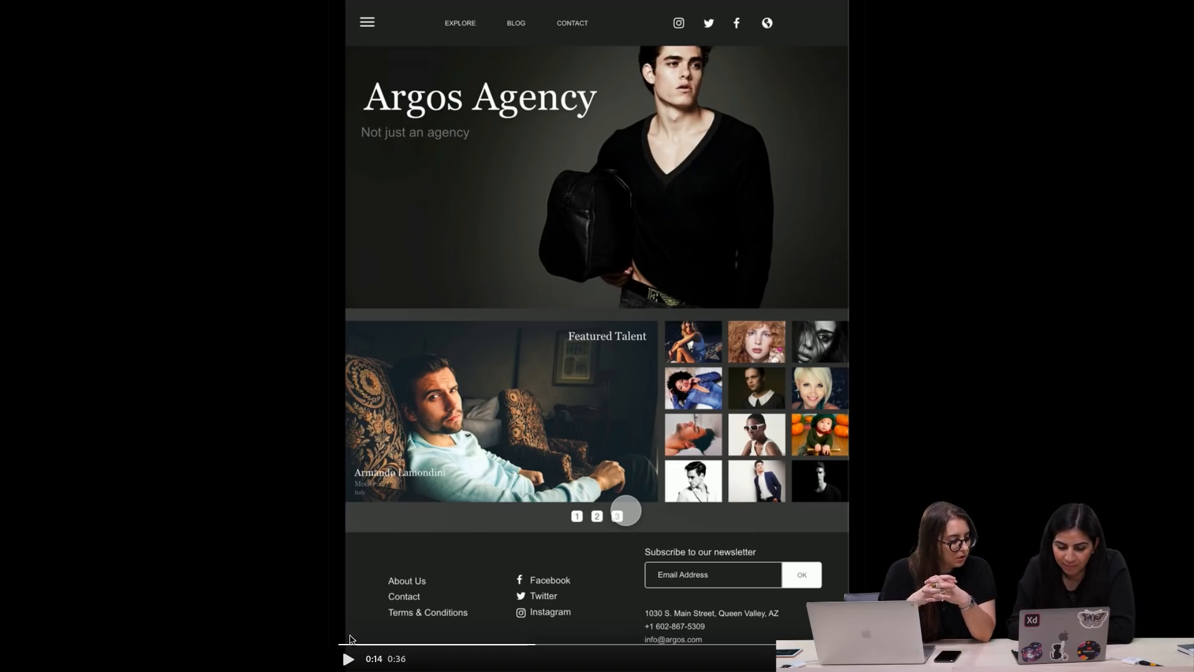
Resume the Argos Agency video, pause it at 0:21 during the Featured Talent carousel transition, and leave full screen
key("space")
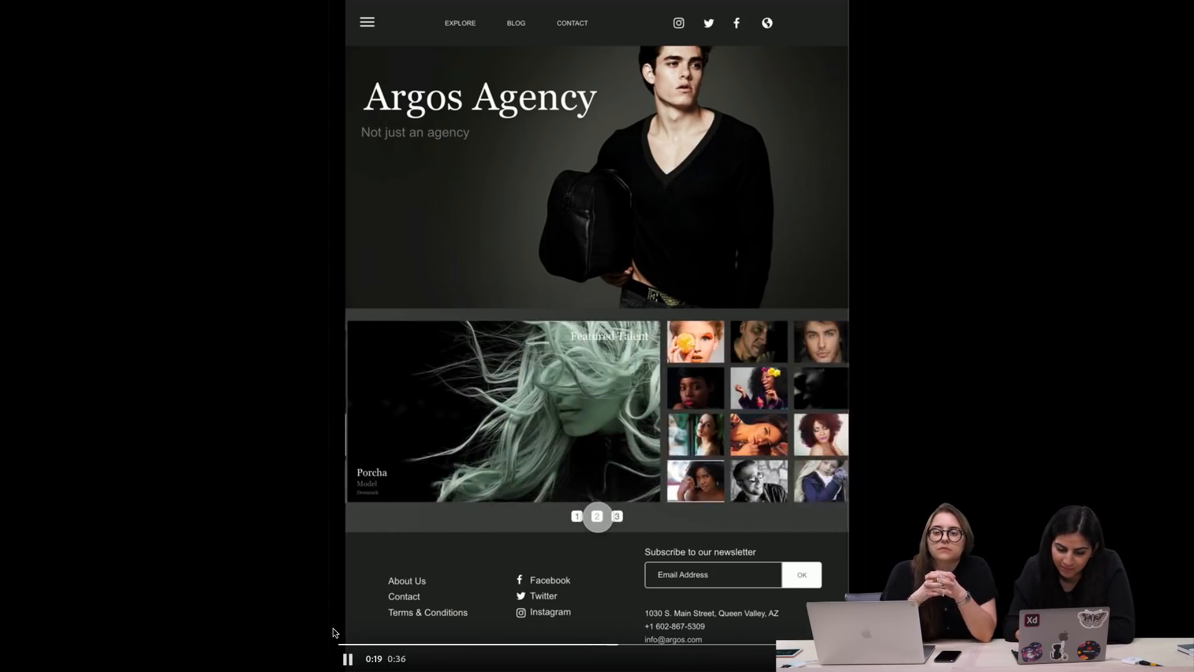
left_click(347, 663)
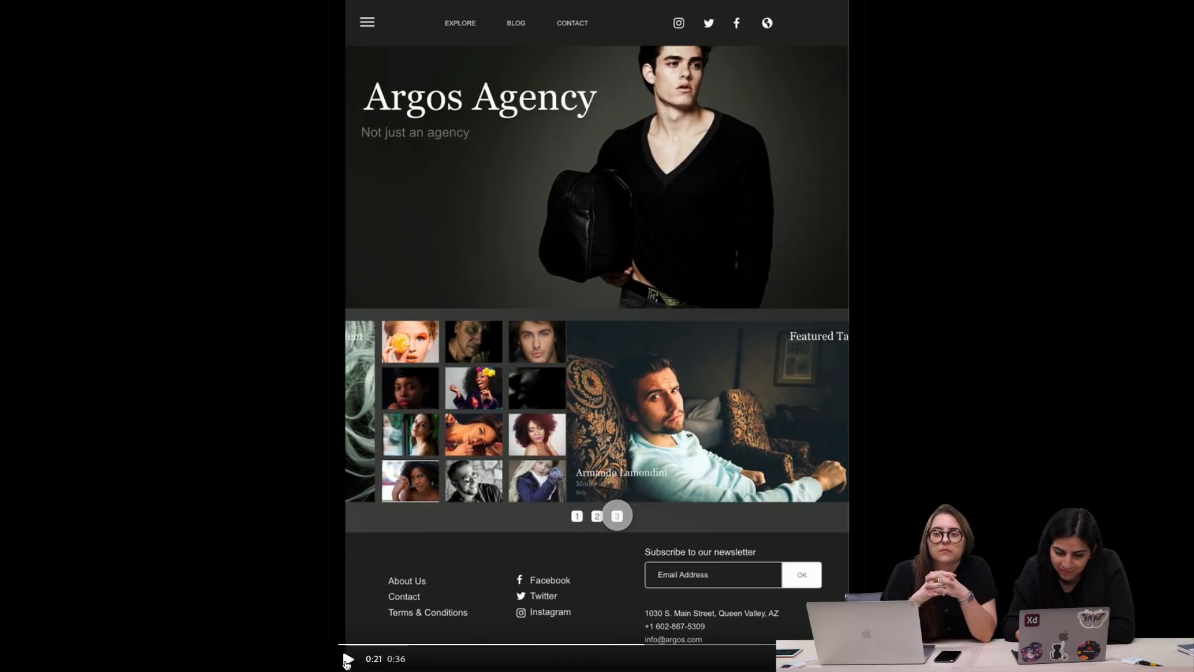
key("Escape")
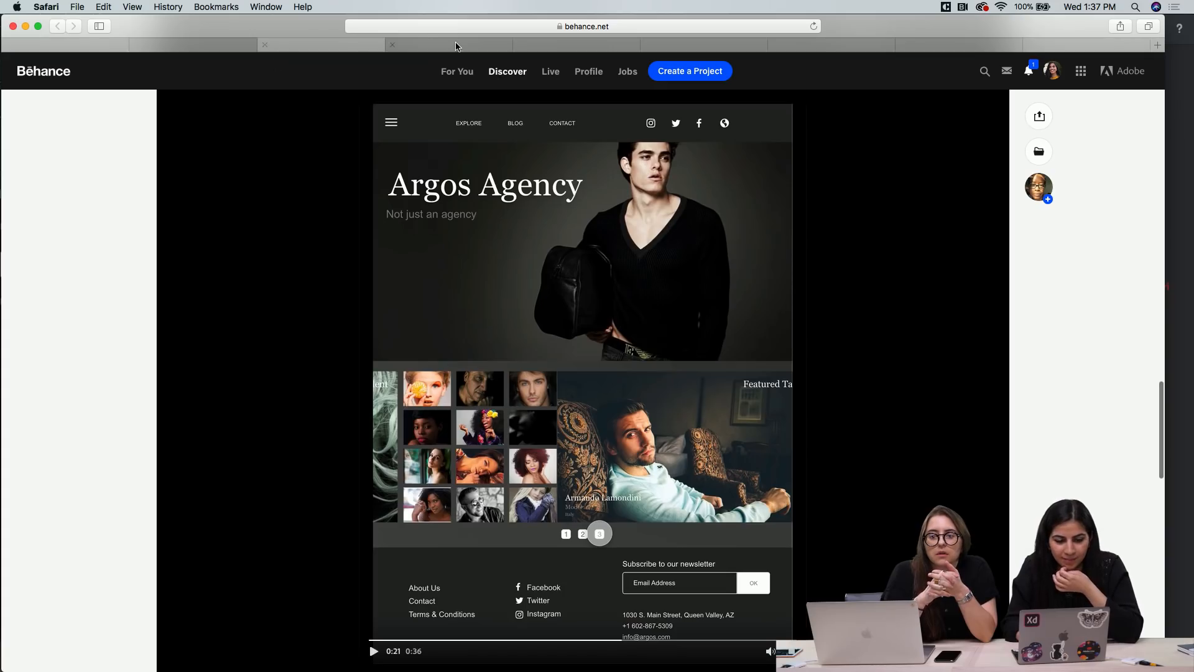
Switch to the next Behance project and play the Game of Thrones leaderboard video above the Day 6 - Calculator section
left_click(459, 47)
scroll(591, 429, "down", 5)
scroll(591, 430, "down", 10)
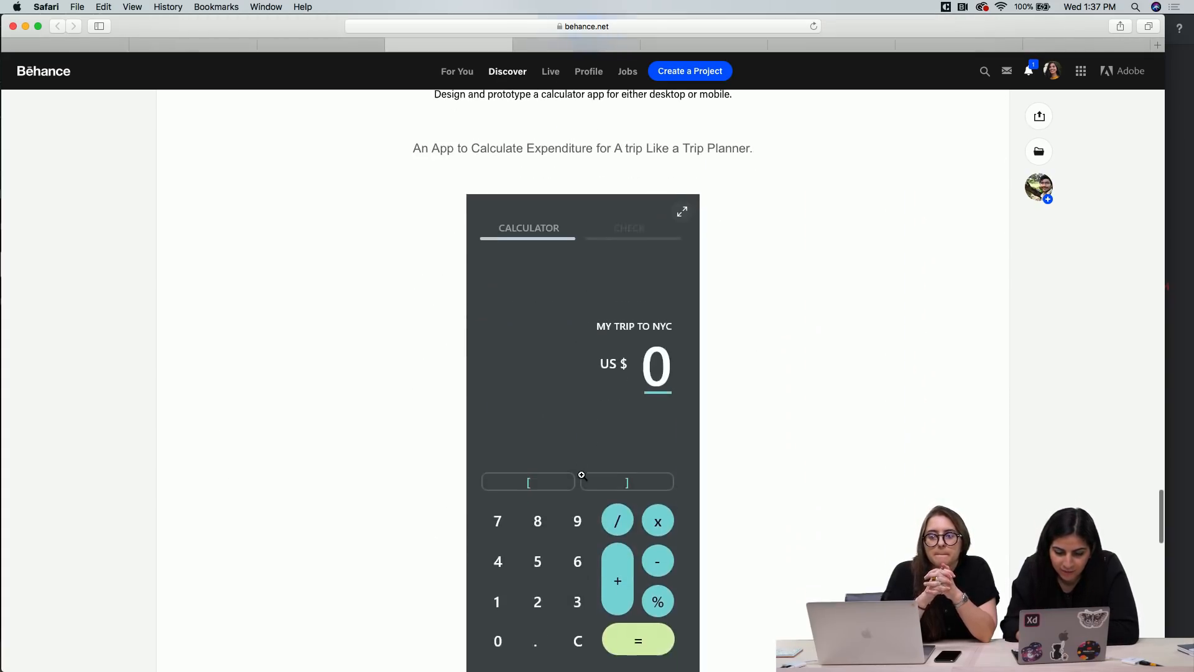
scroll(600, 353, "up", 12)
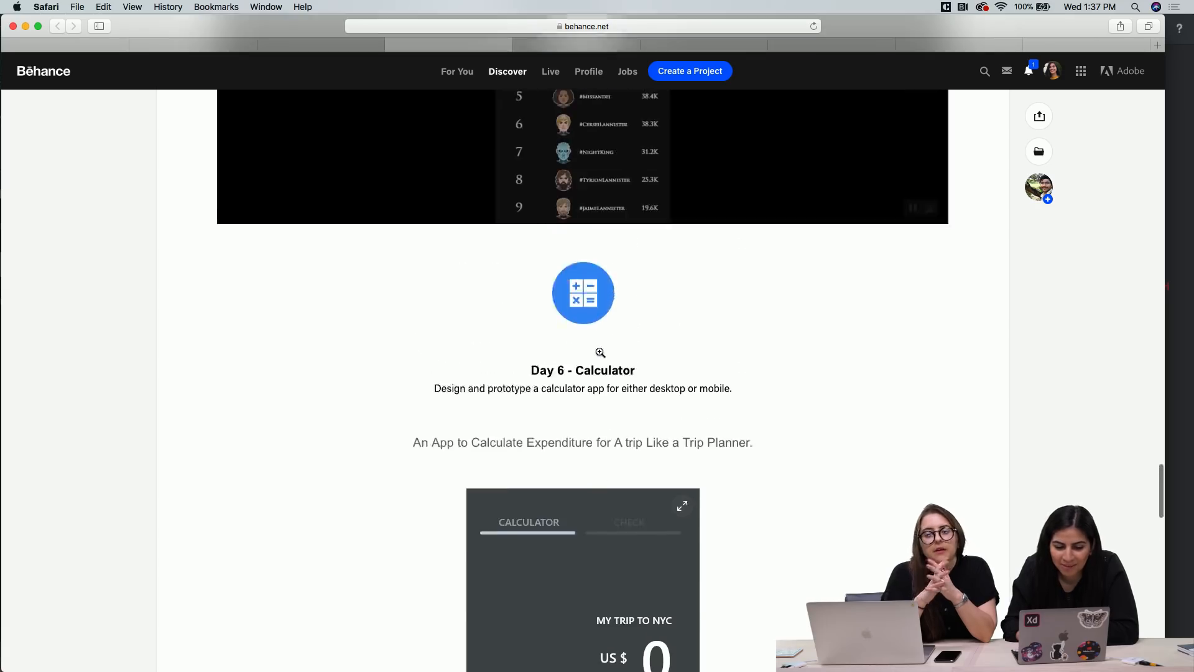
scroll(600, 352, "up", 2)
left_click(586, 350)
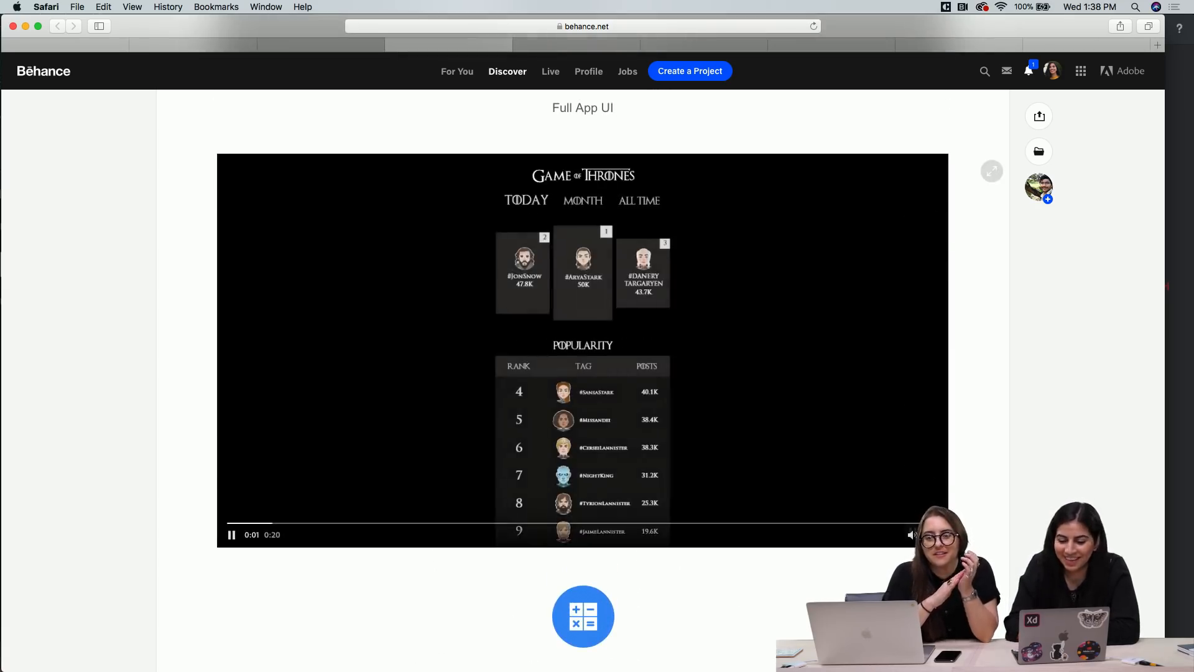
Watch the Game of Thrones popularity video in full screen and replay it from 0:04
left_click(936, 535)
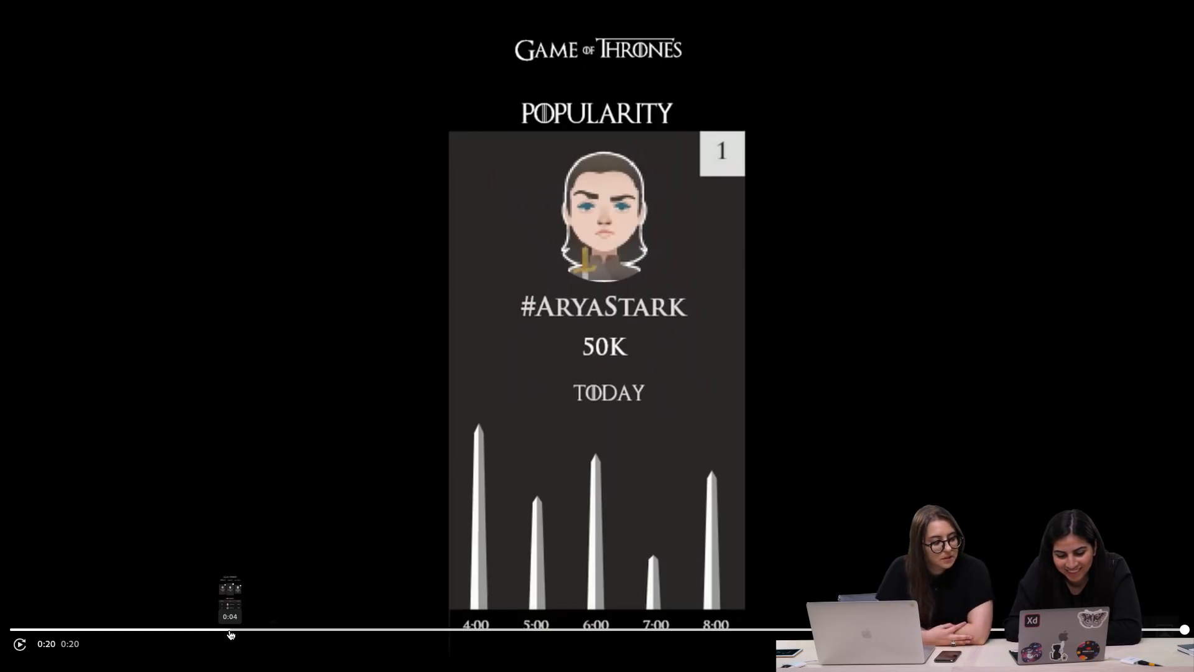
left_click(229, 630)
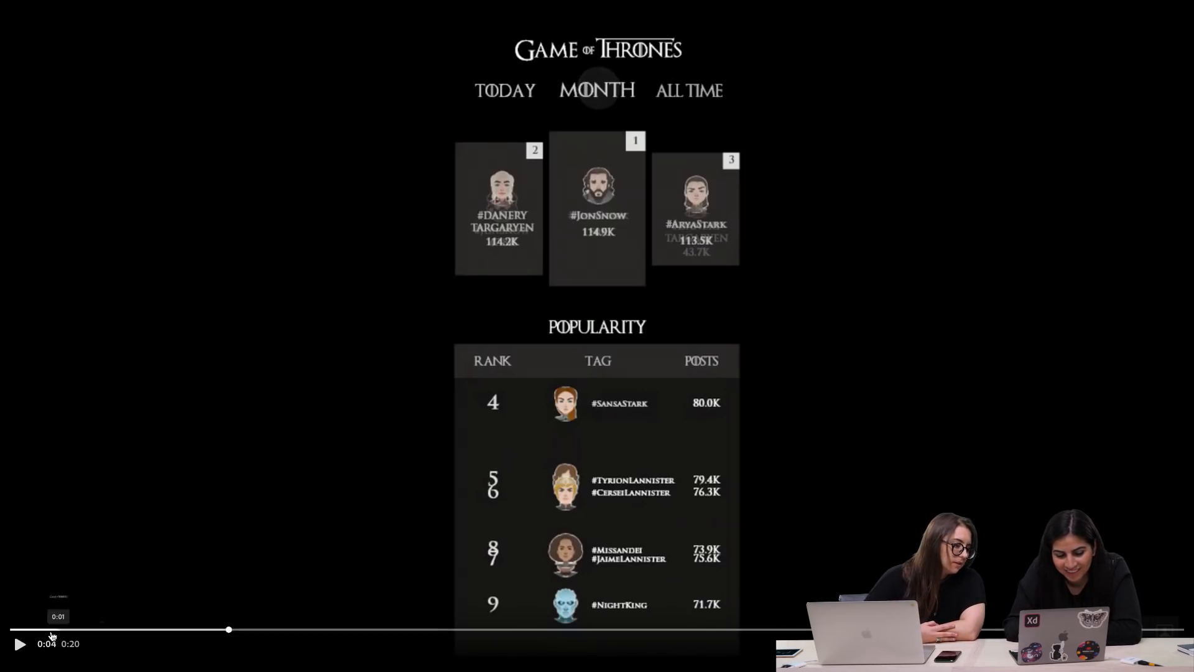
left_click(19, 645)
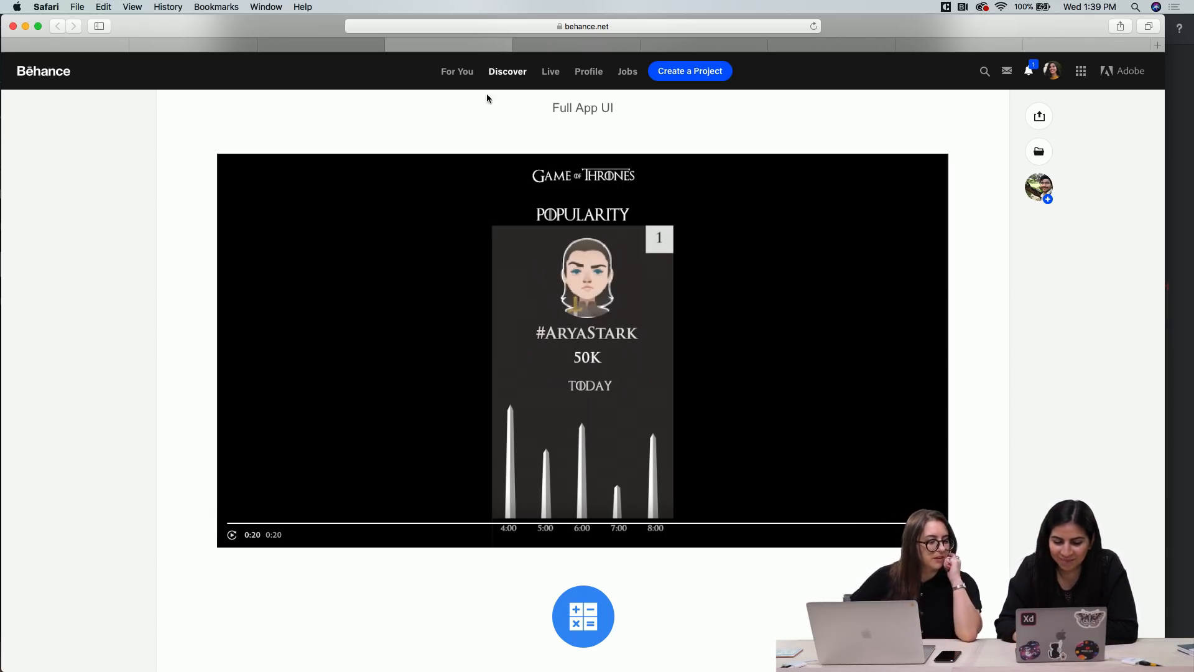
Switch to the Day6_Calculator prototype and calculate 5 + 5 on its keypad
left_click(562, 44)
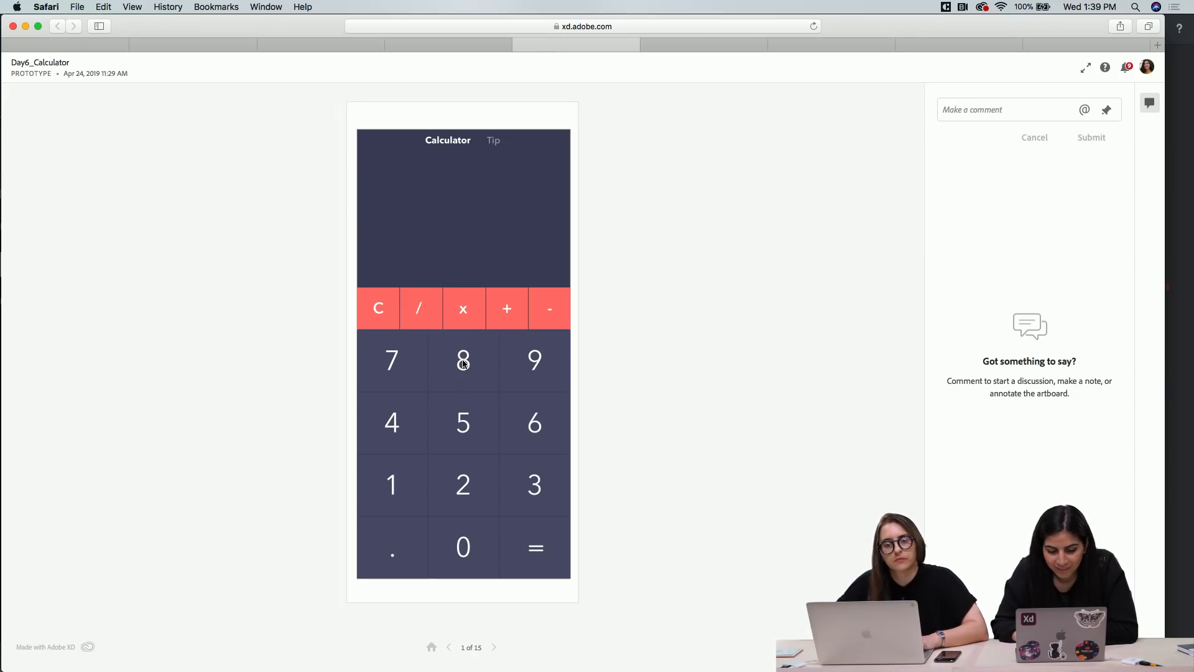
left_click(476, 429)
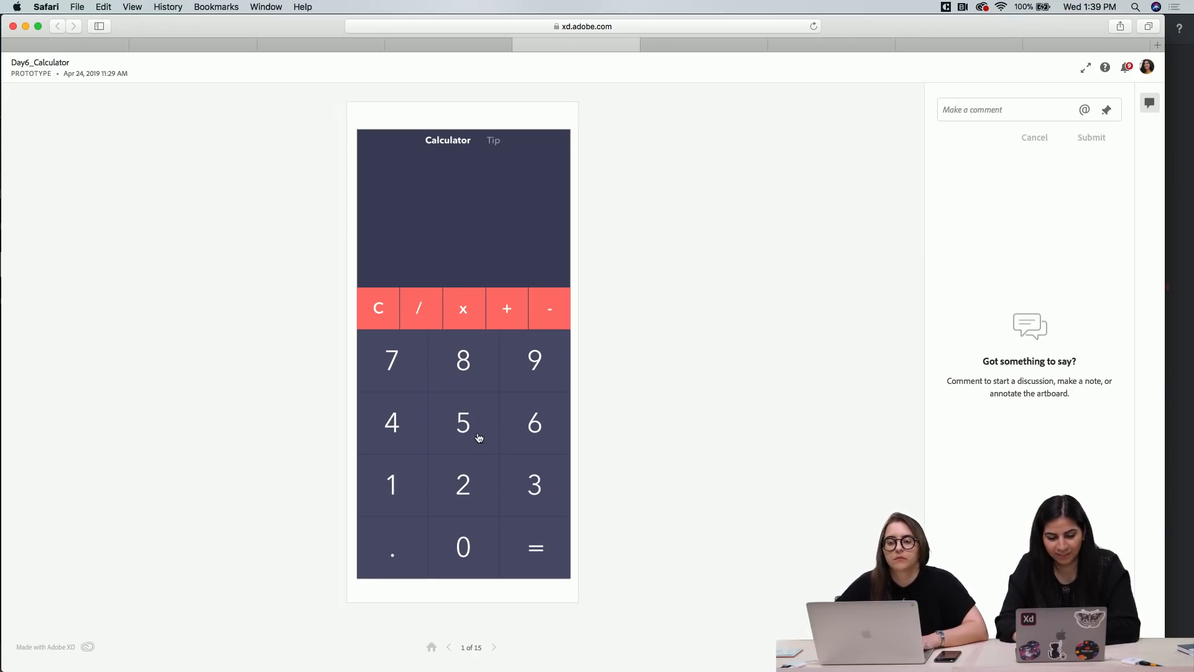
left_click(492, 397)
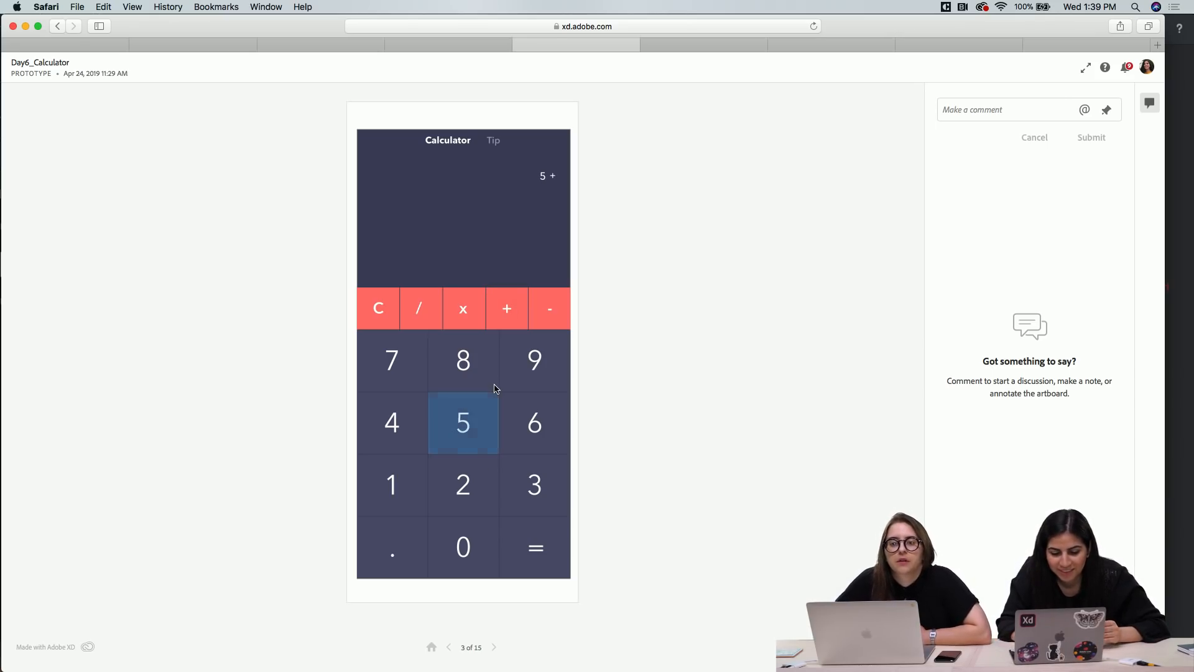
left_click(463, 434)
left_click(500, 413)
left_click(544, 542)
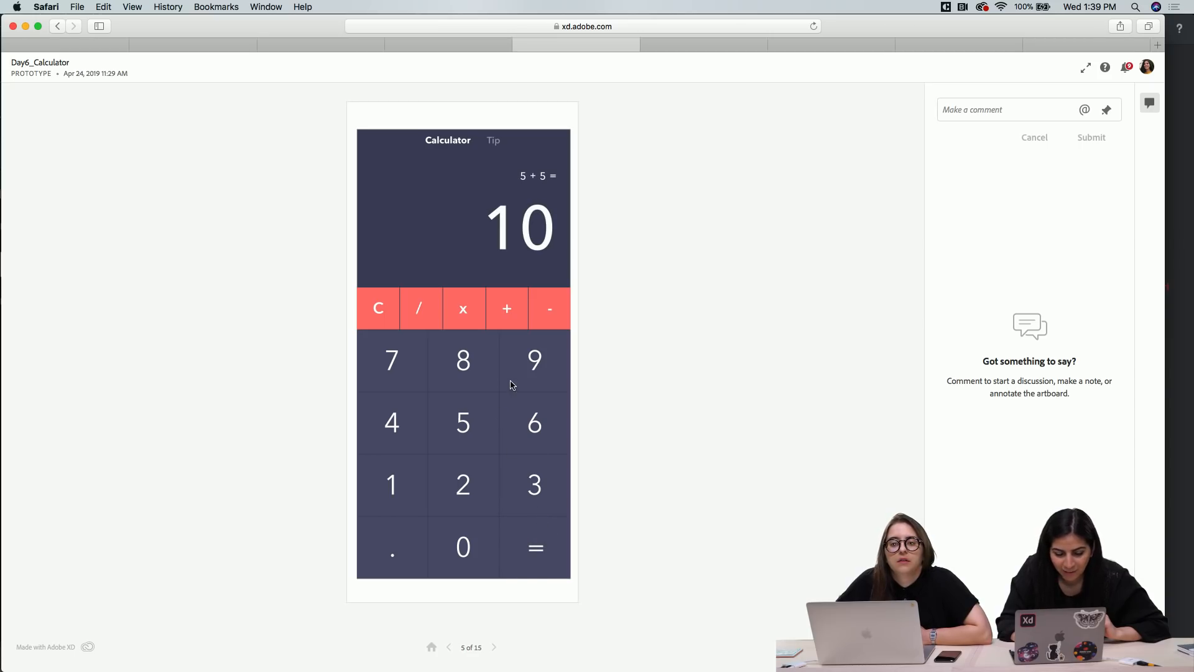
Open the calculator prototype's Tip screen and enter a total bill amount of $78.39
left_click(494, 141)
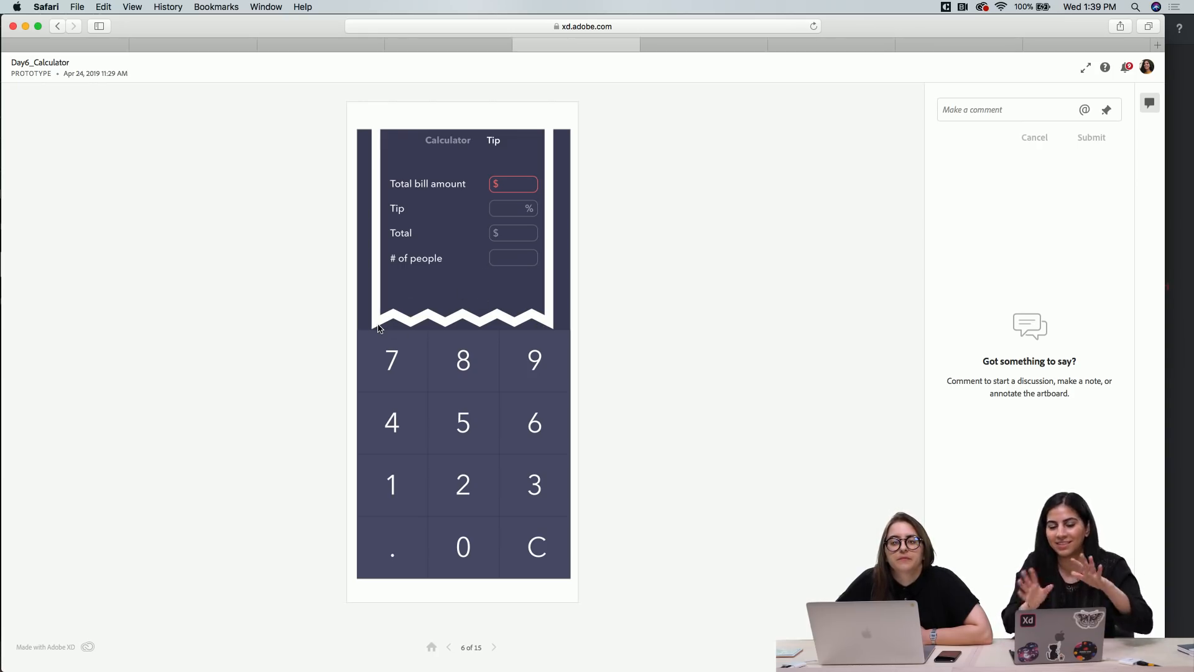
left_click(506, 185)
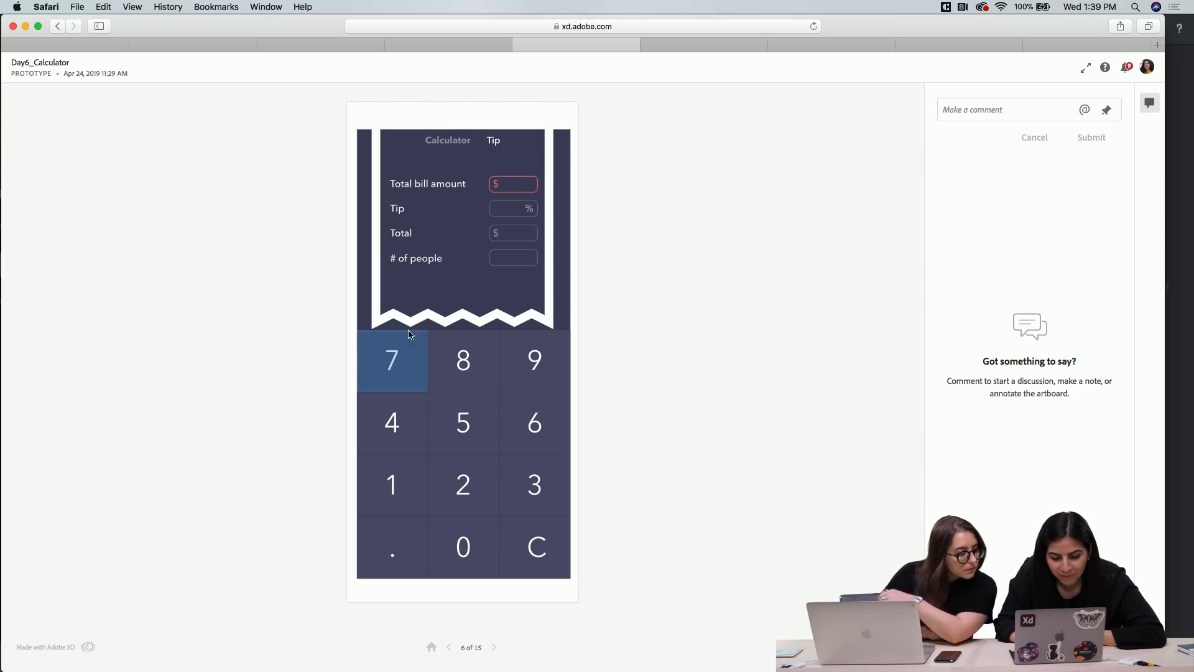
left_click(400, 355)
left_click(457, 360)
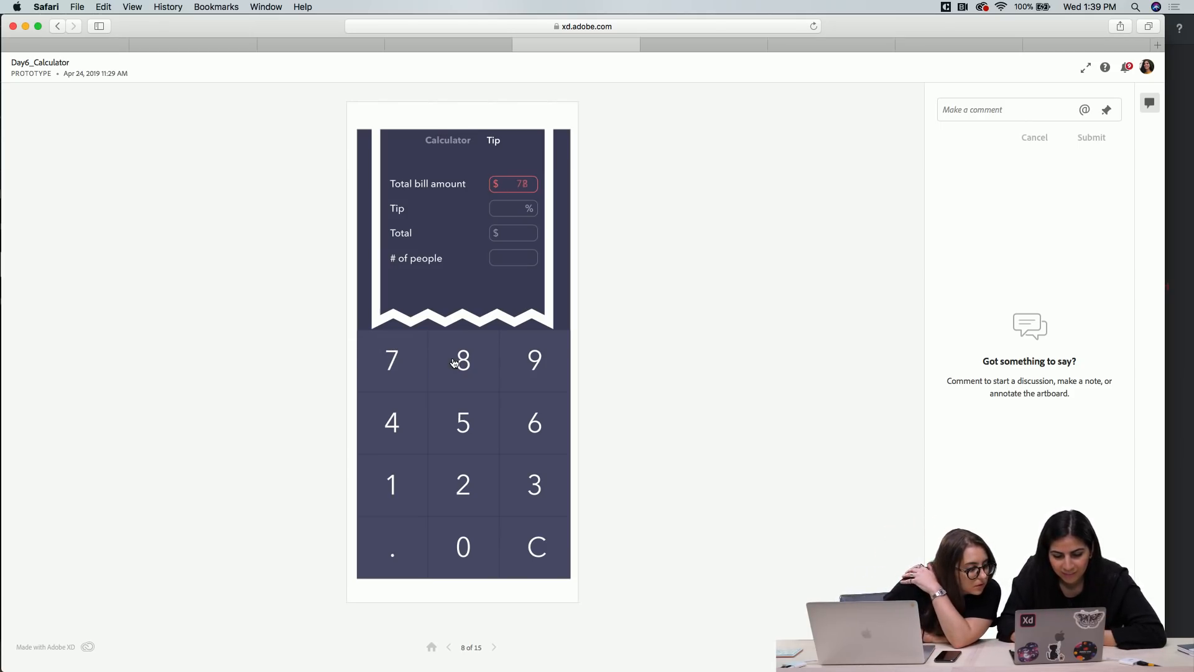
left_click(447, 387)
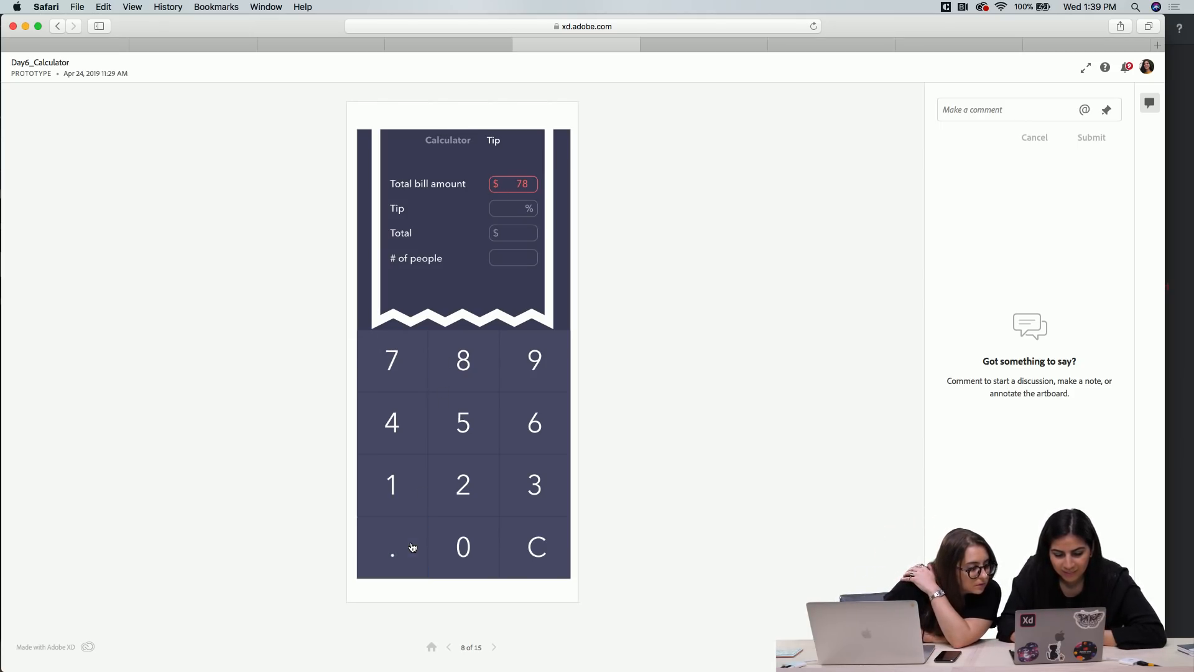
left_click(514, 477)
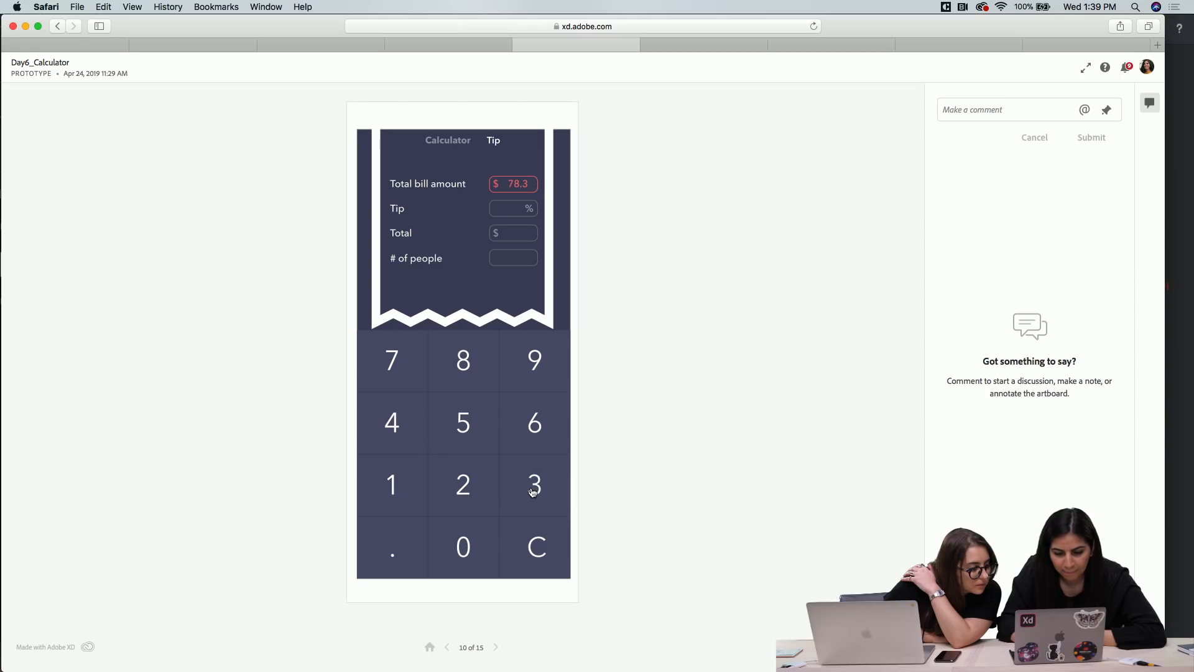
left_click(428, 433)
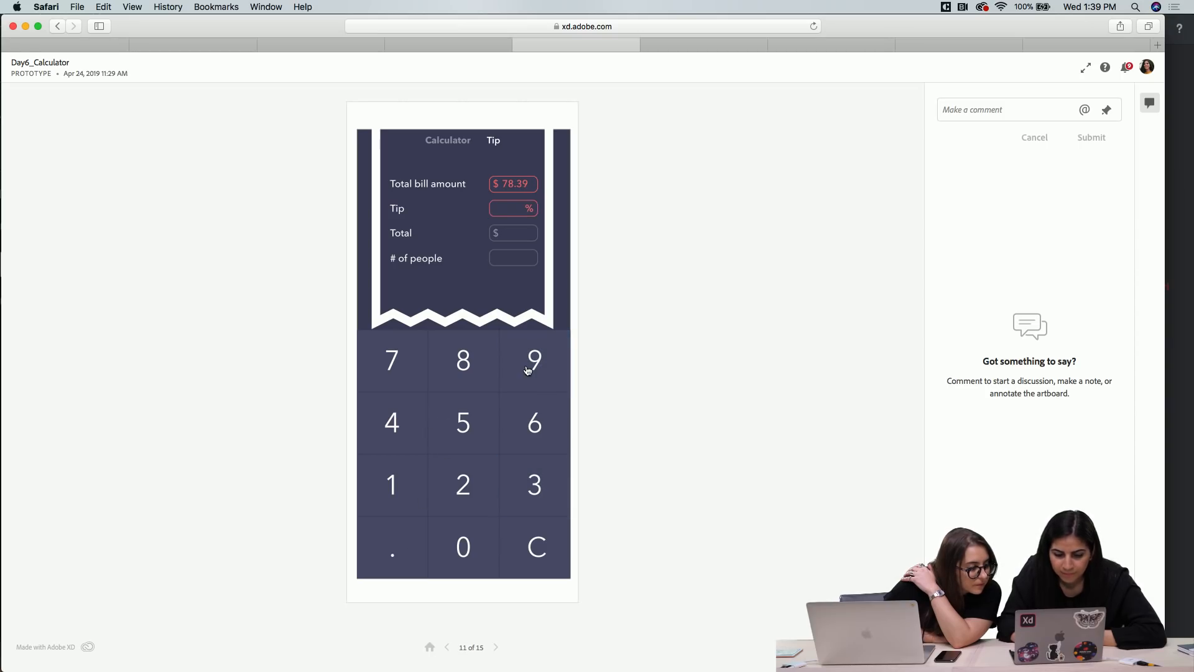
Enter a 20% tip and 2 people to split the bill, and clear the tip form
left_click(460, 423)
left_click(476, 492)
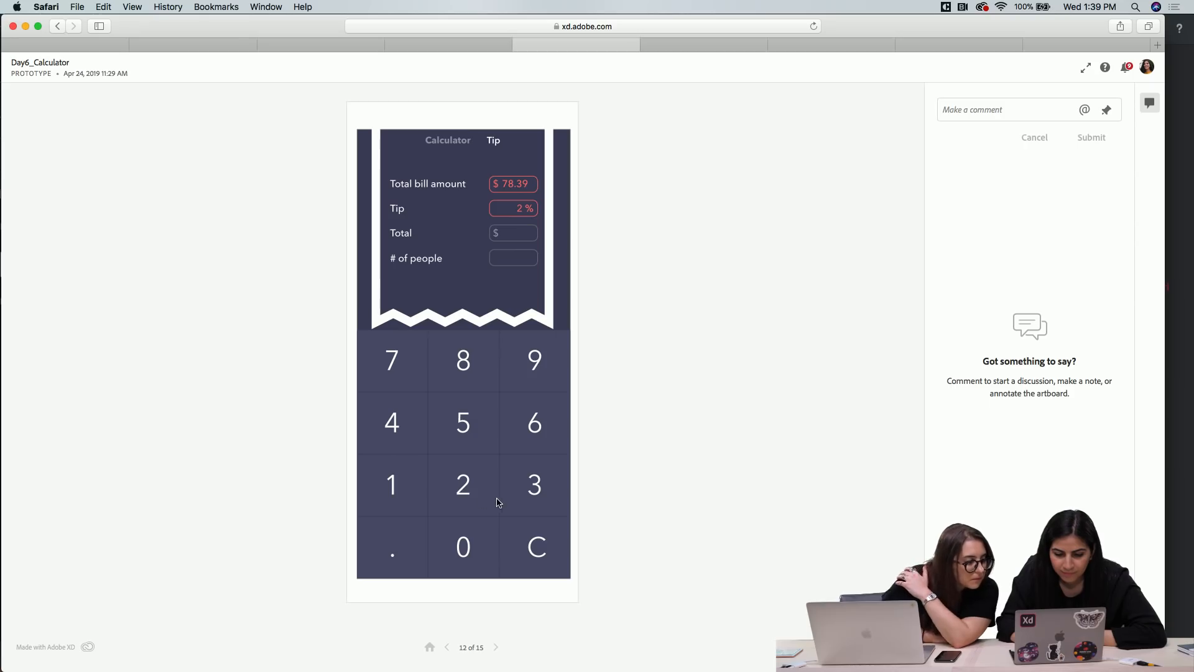
left_click(466, 542)
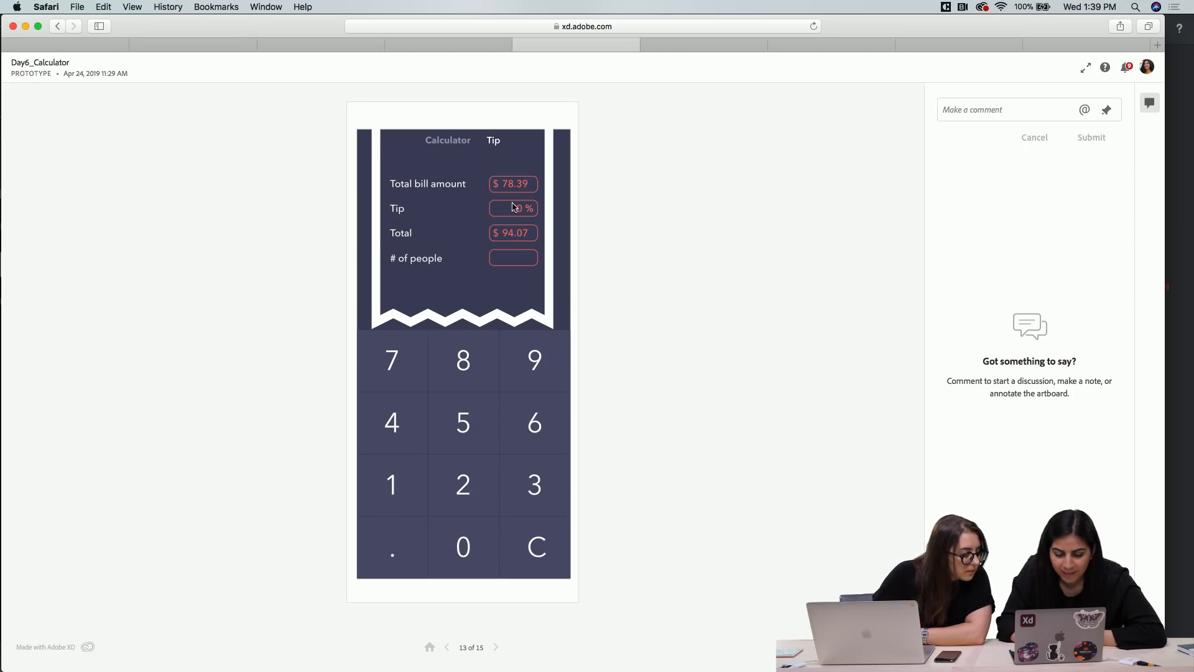
left_click(491, 385)
left_click(469, 482)
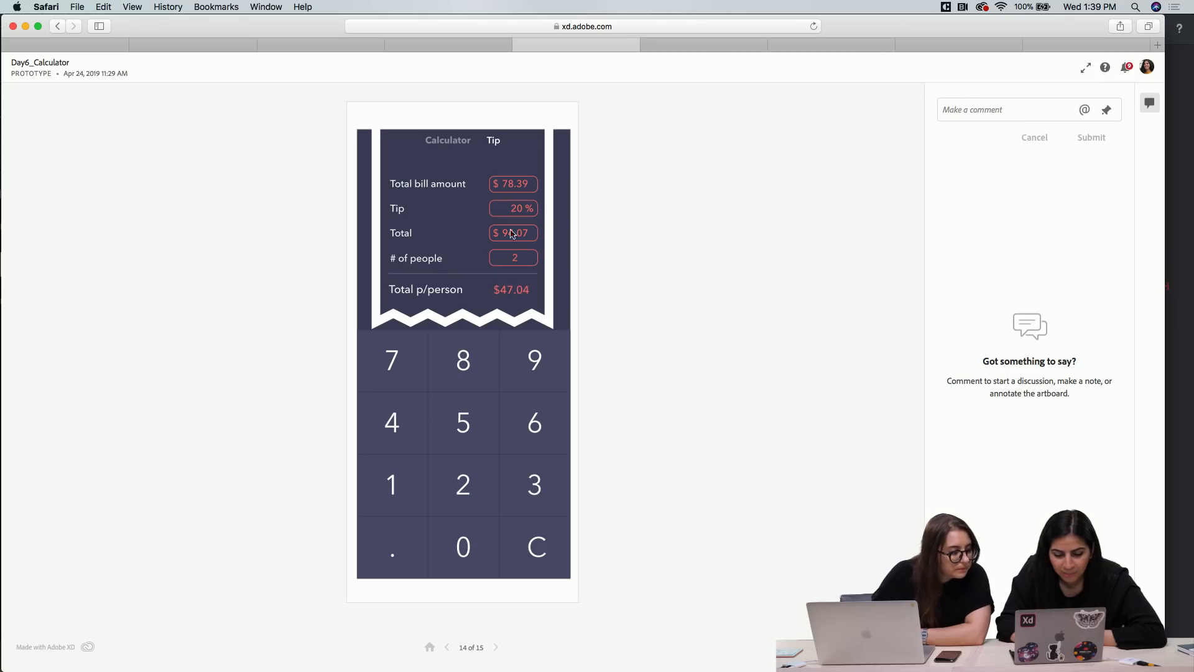
left_click(513, 407)
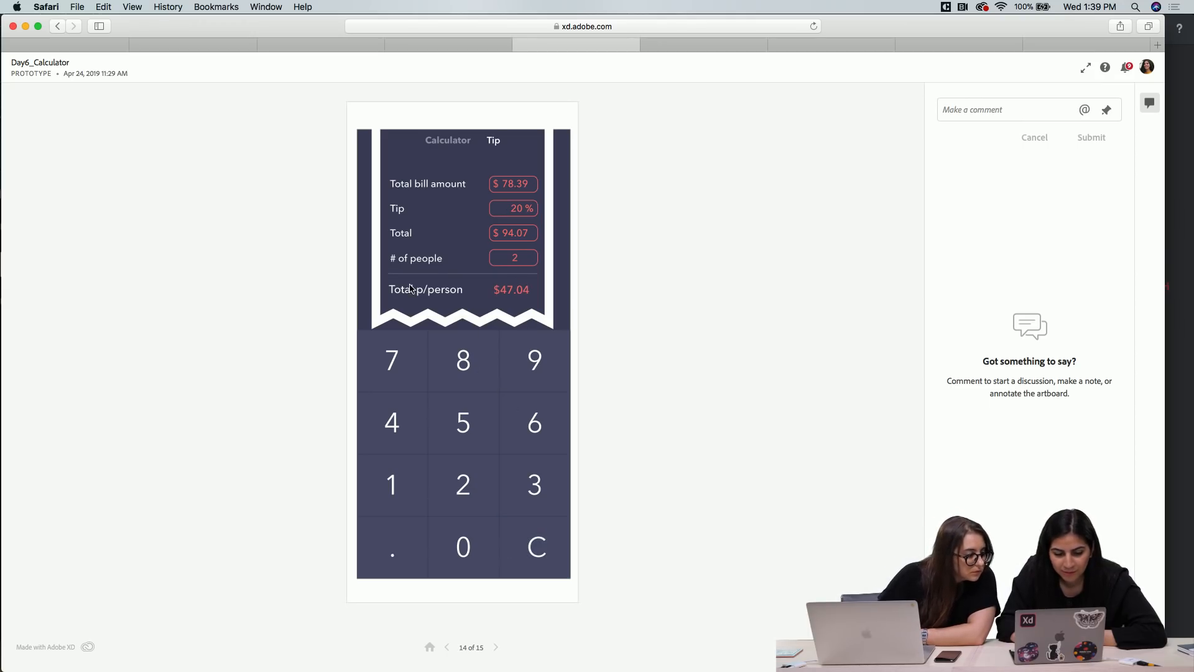
left_click(505, 501)
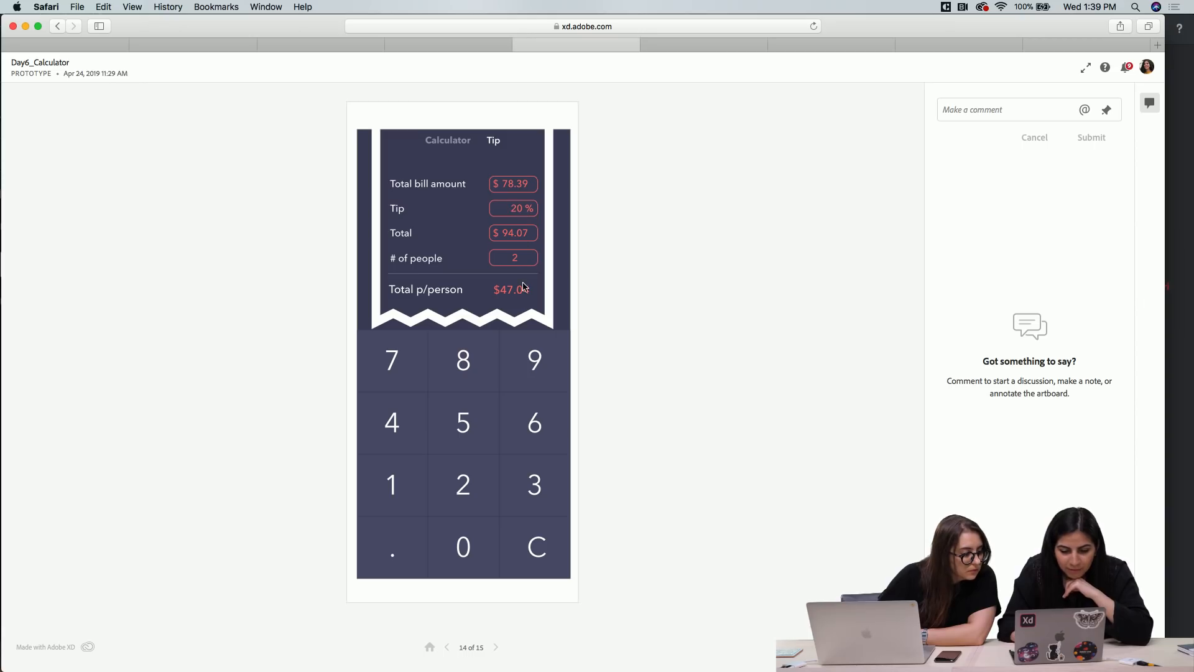
left_click(529, 545)
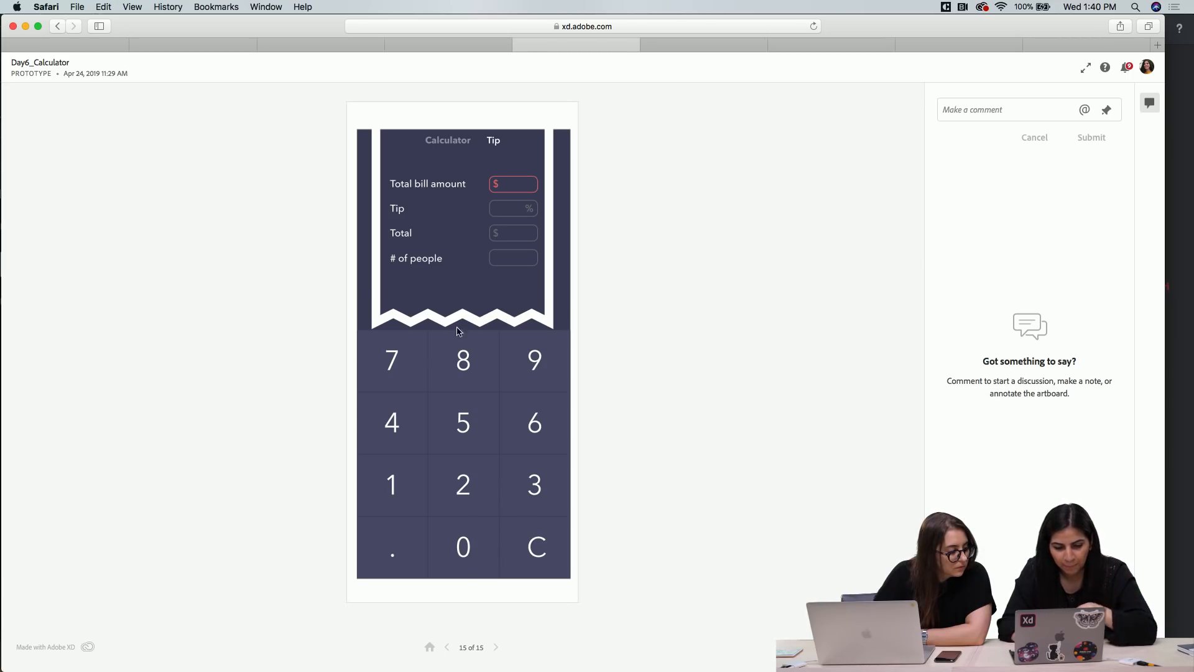
Switch to the Wanderlust's Journal project on Behance, launch its interactive prototype and continue past the splash screen to the Hot feed
left_click(700, 41)
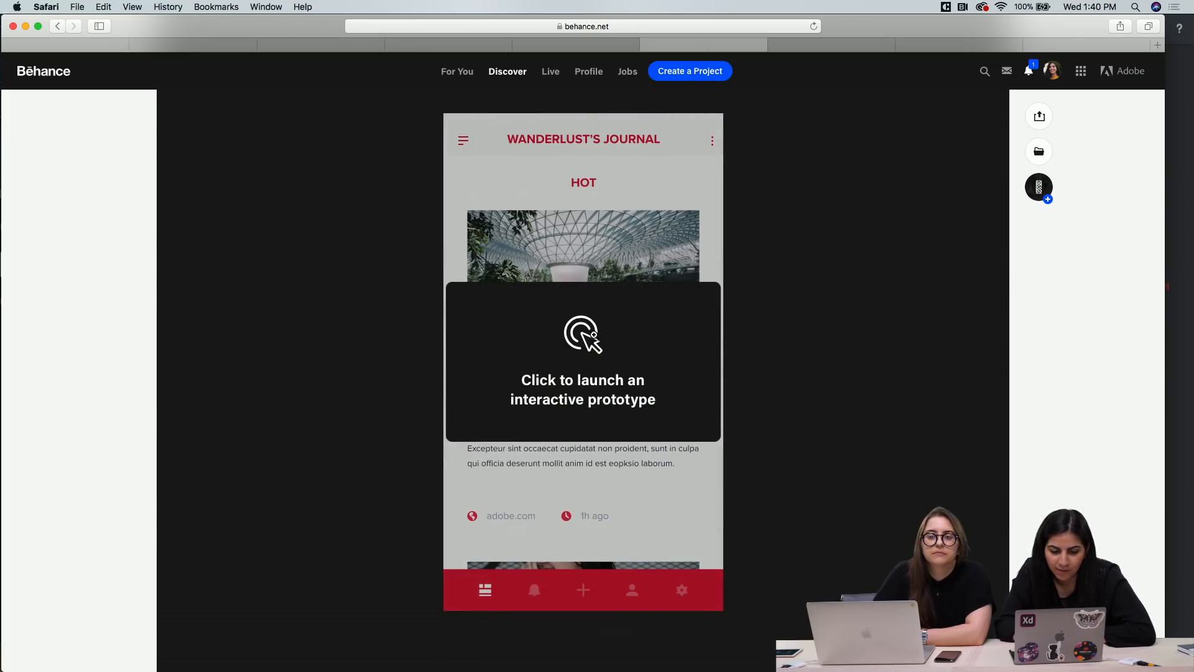
left_click(594, 335)
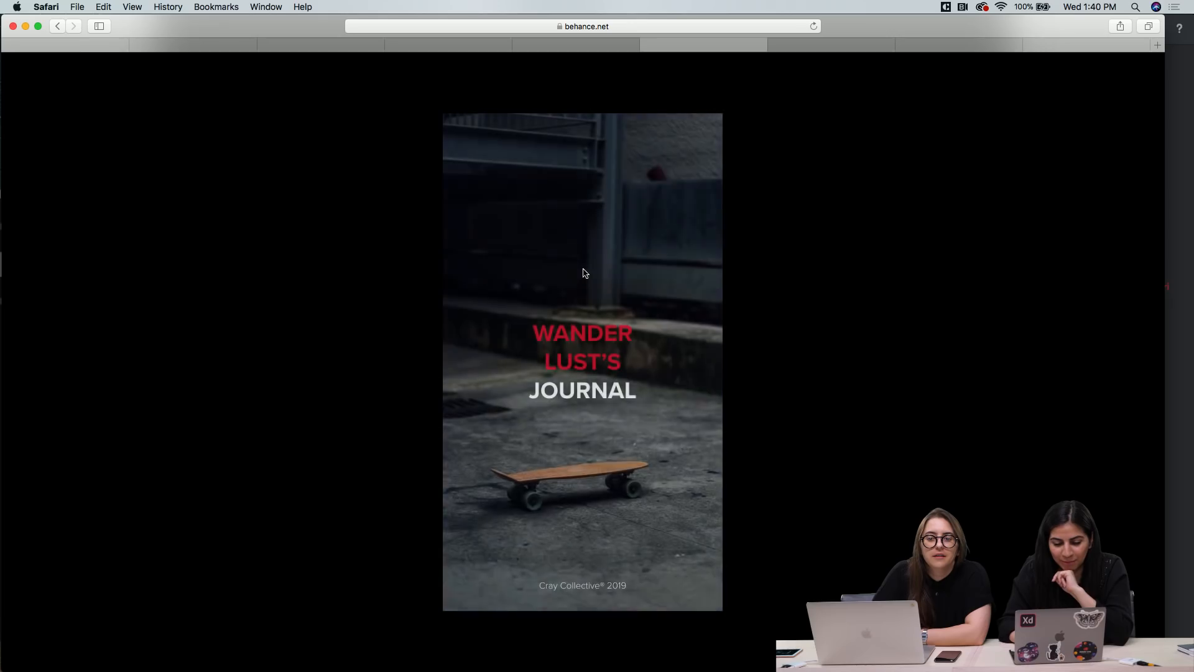
left_click(586, 426)
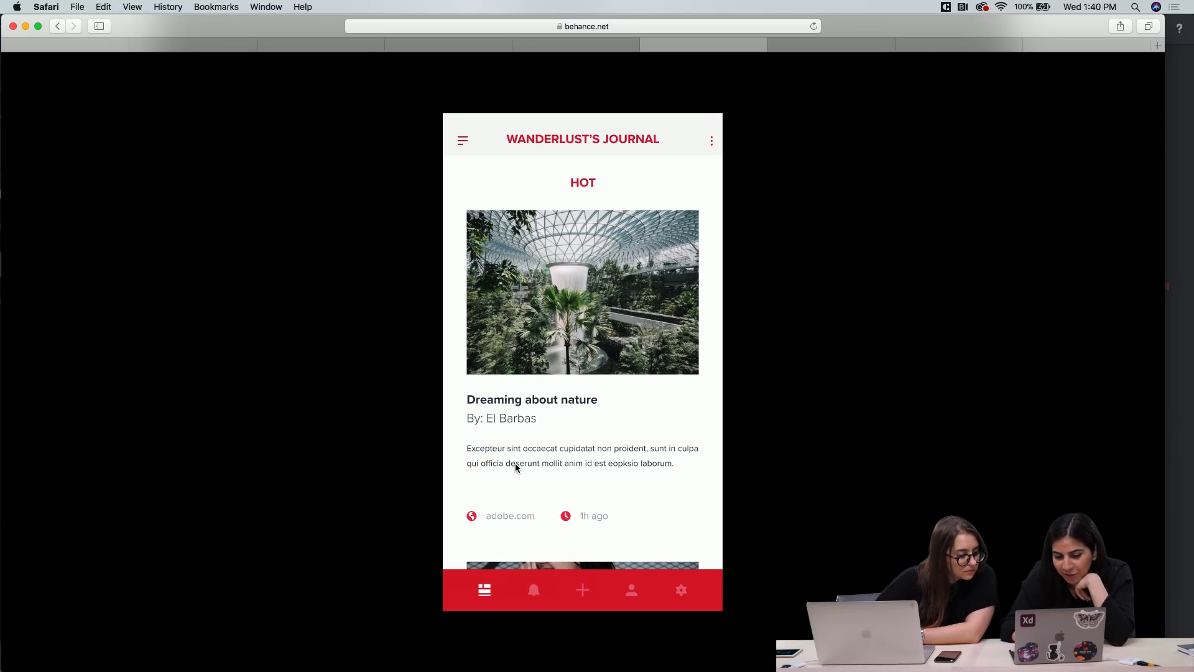
Examine the article cards in the Wanderlust's Journal Hot feed, from the nature story down to the food story
scroll(529, 525, "down", 10)
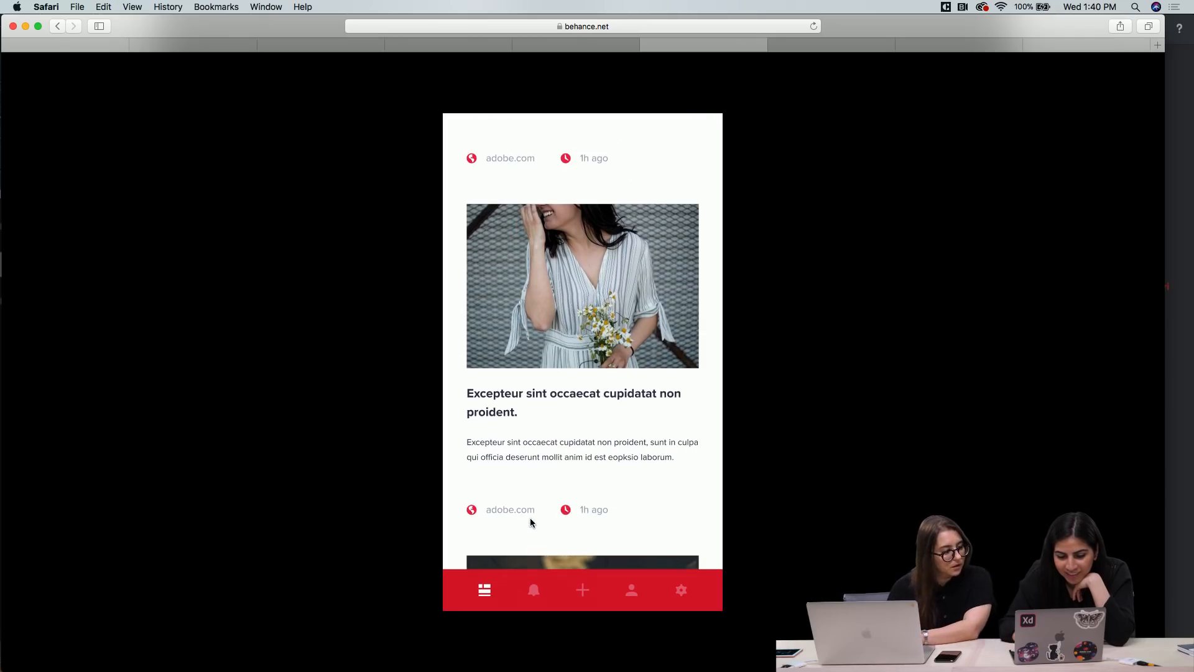
scroll(529, 443, "down", 12)
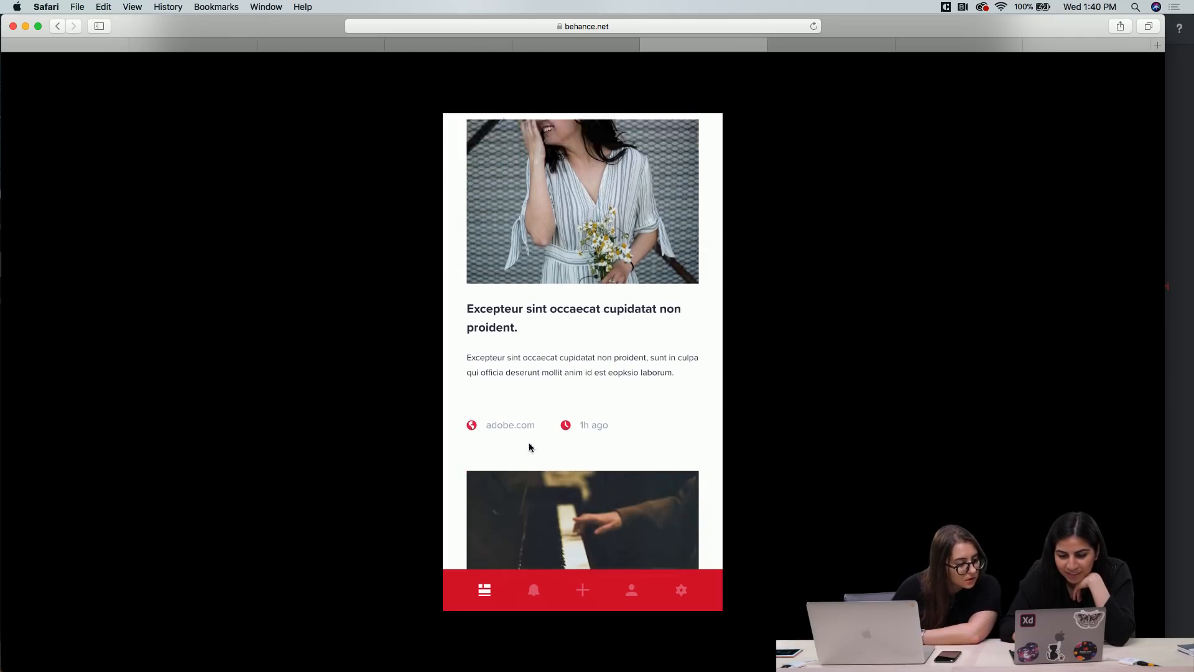
scroll(529, 442, "down", 5)
scroll(528, 442, "up", 6)
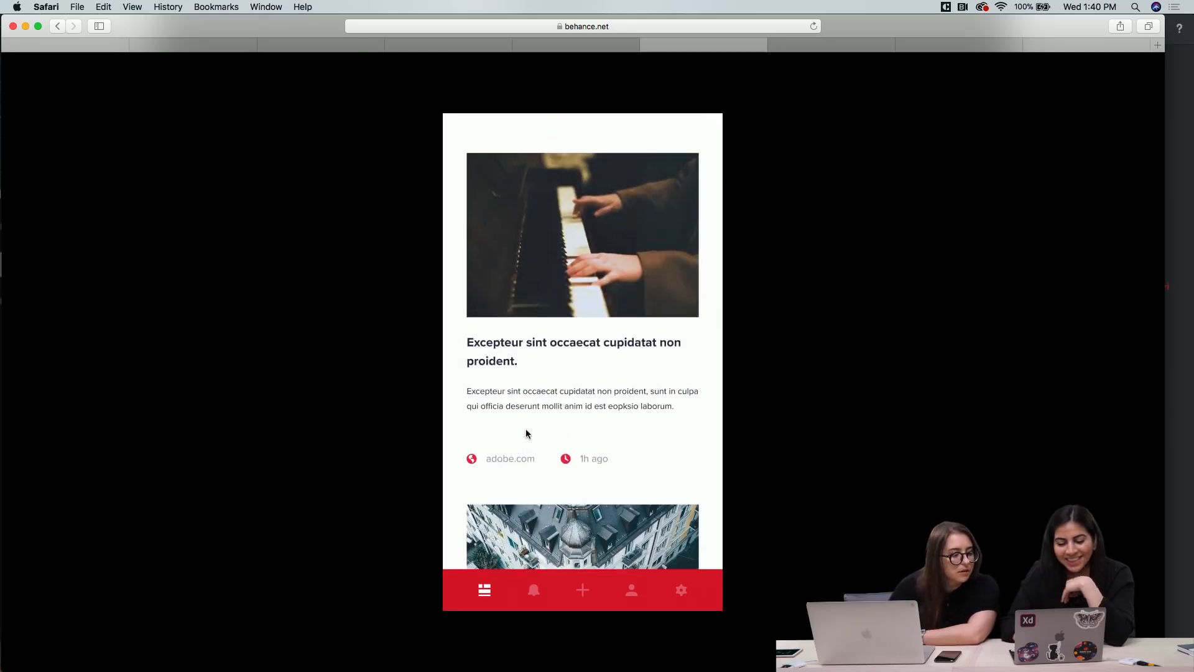
scroll(526, 430, "down", 7)
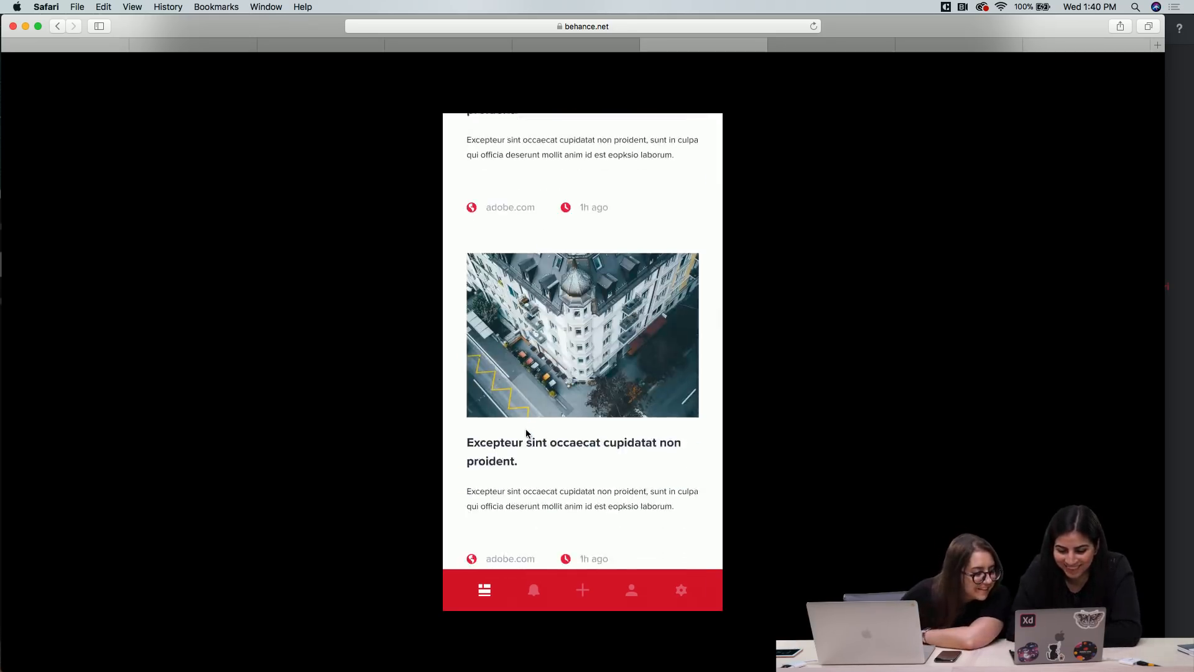
scroll(526, 434, "down", 2)
scroll(534, 460, "down", 3)
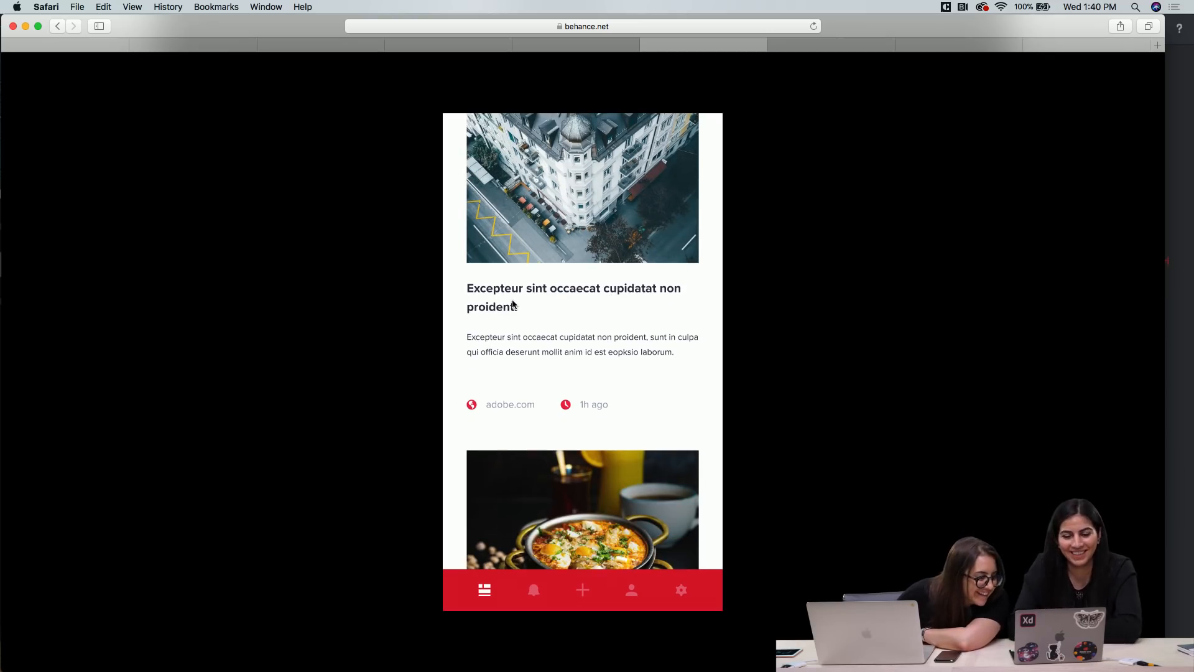
scroll(512, 302, "down", 2)
scroll(513, 303, "down", 3)
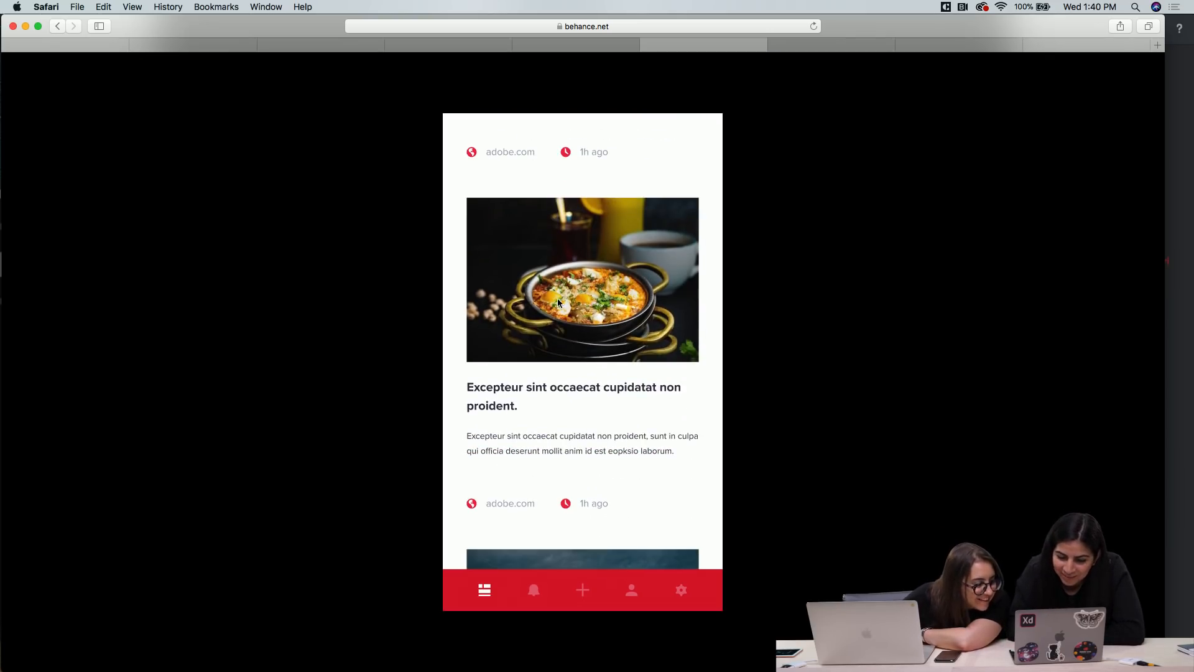
scroll(552, 383, "down", 6)
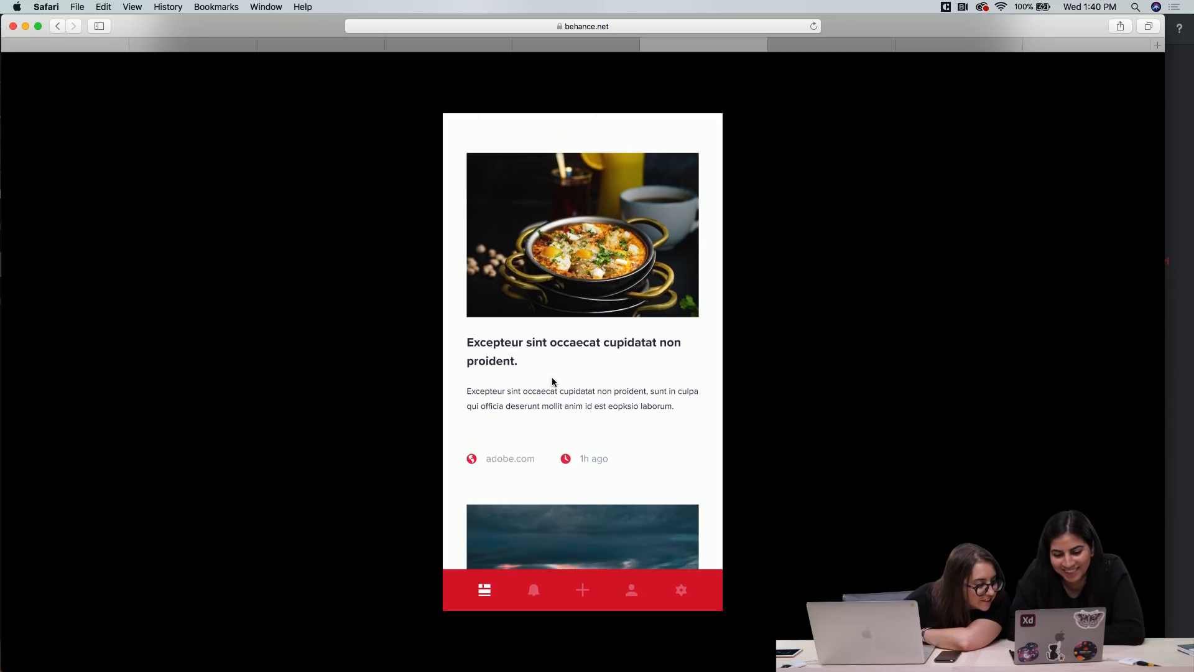
Examine the remaining article cards in the Hot feed and return to the nature story that opens the feed
scroll(552, 383, "down", 10)
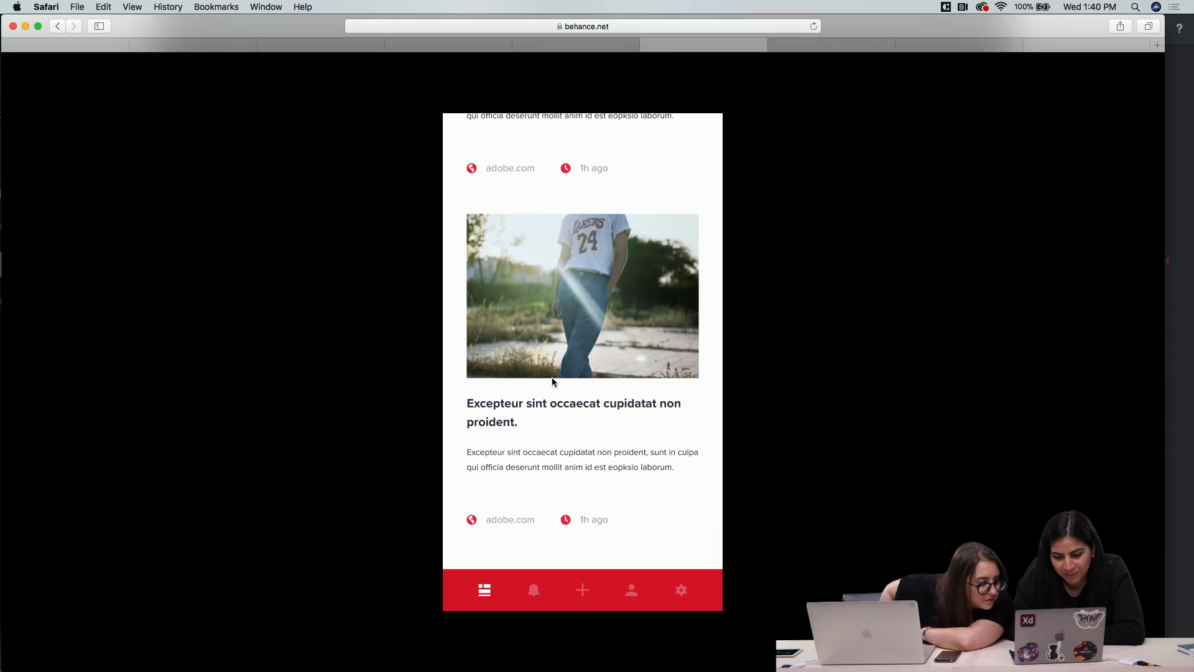
scroll(573, 286, "up", 3)
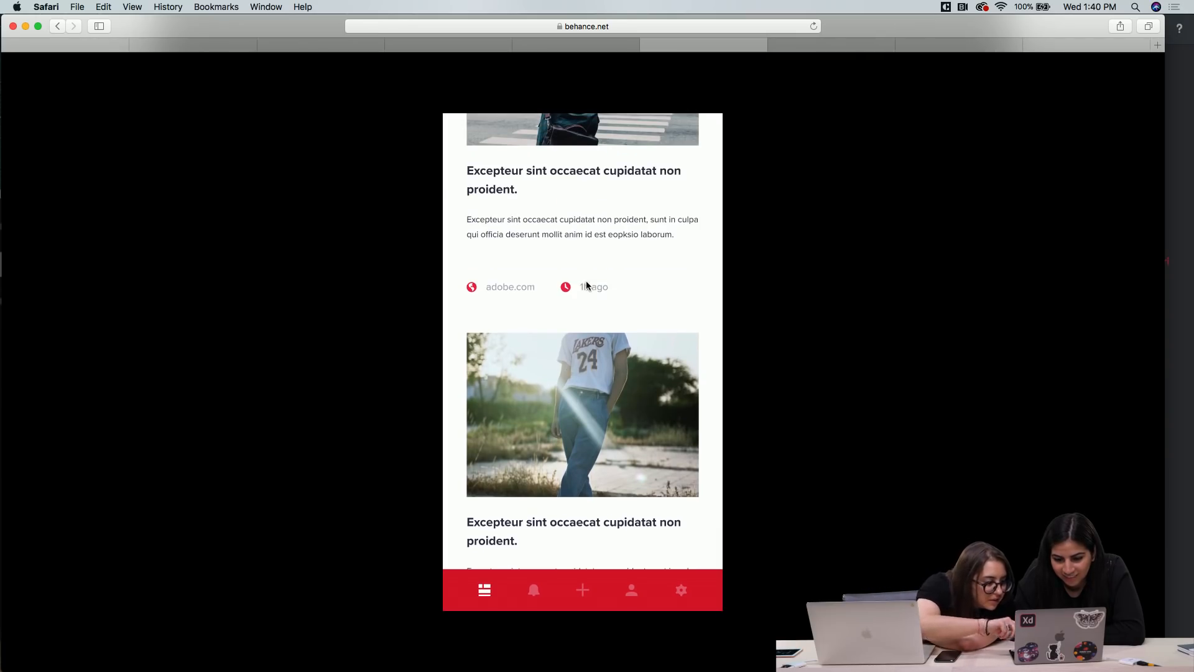
scroll(564, 304, "up", 2)
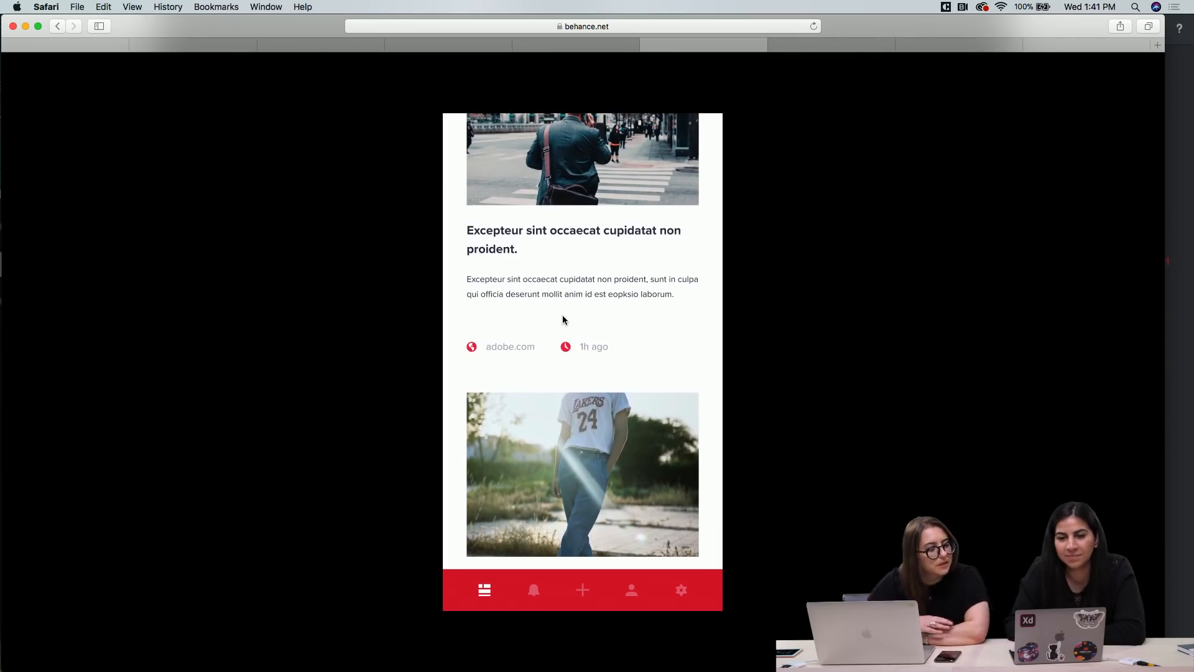
scroll(564, 321, "up", 3)
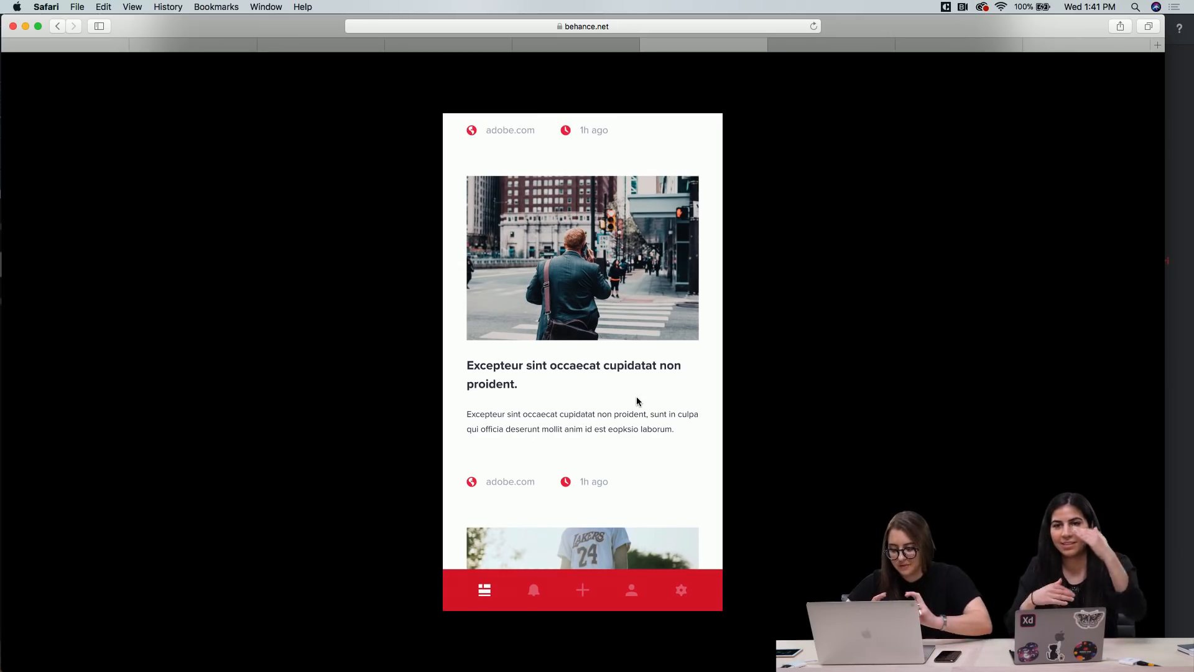
scroll(628, 436, "down", 5)
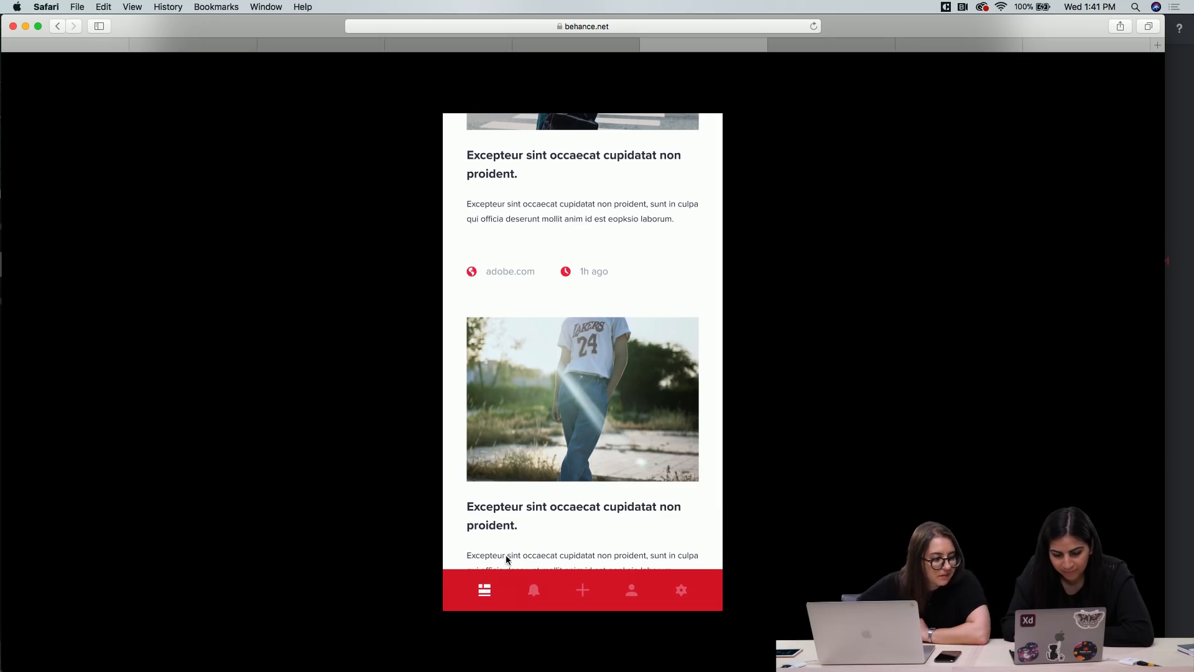
scroll(528, 506, "down", 10)
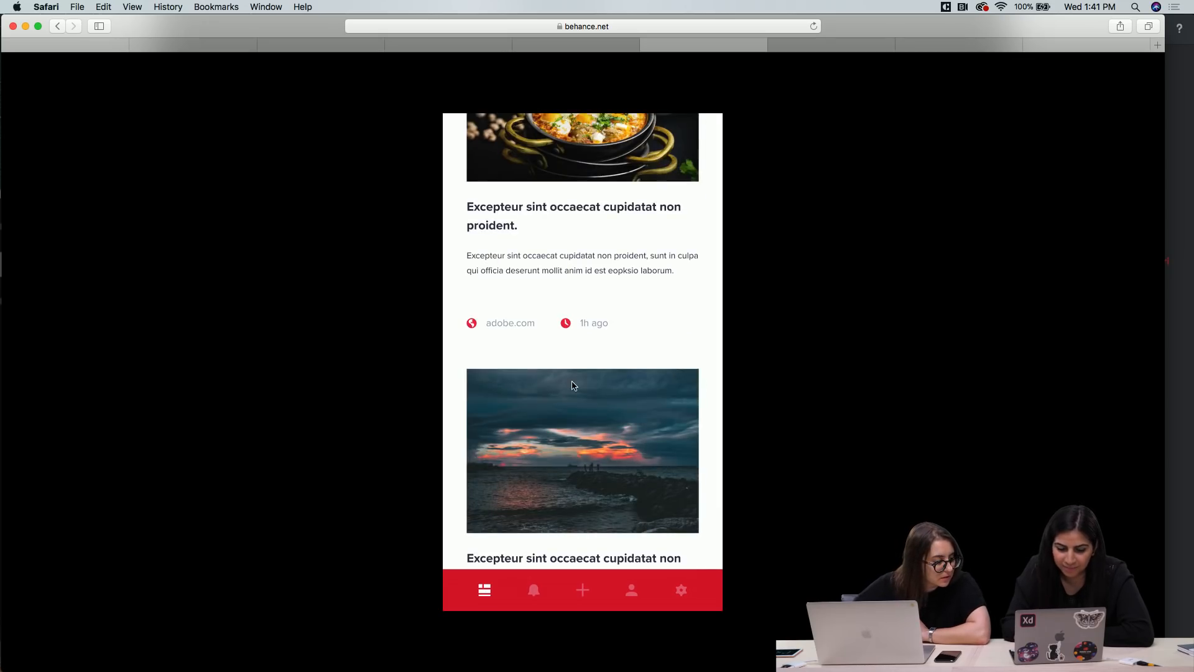
scroll(572, 384, "up", 15)
scroll(572, 382, "up", 3)
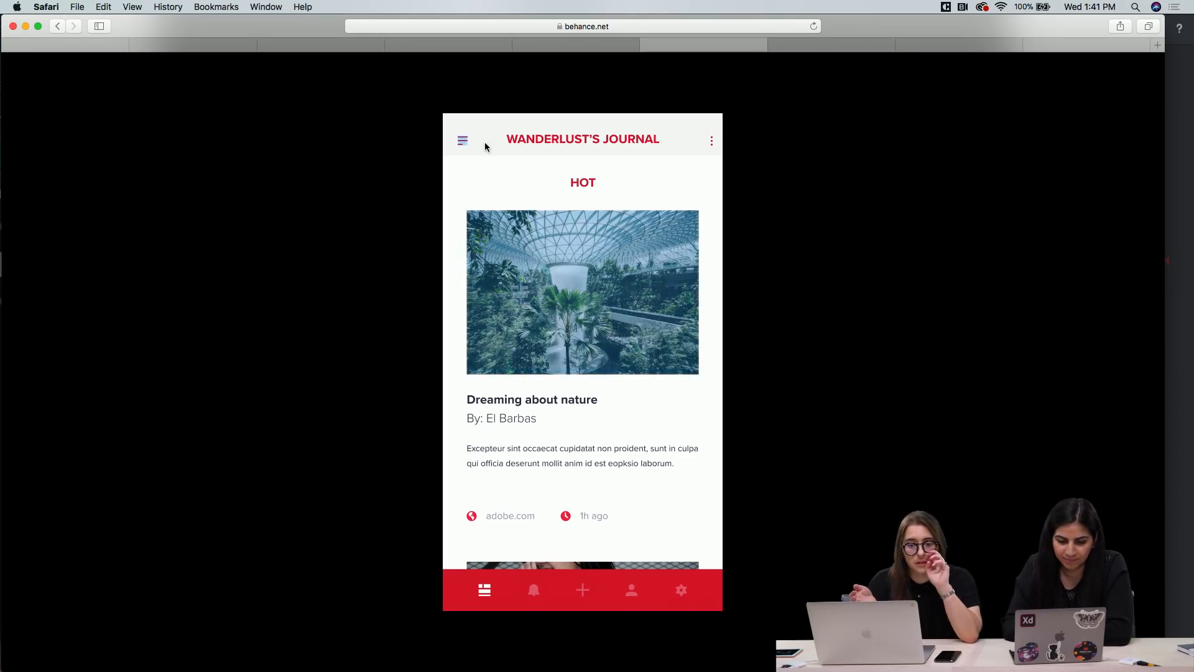
Open the "Dreaming about nature" article and try to expand it with More
left_click(556, 285)
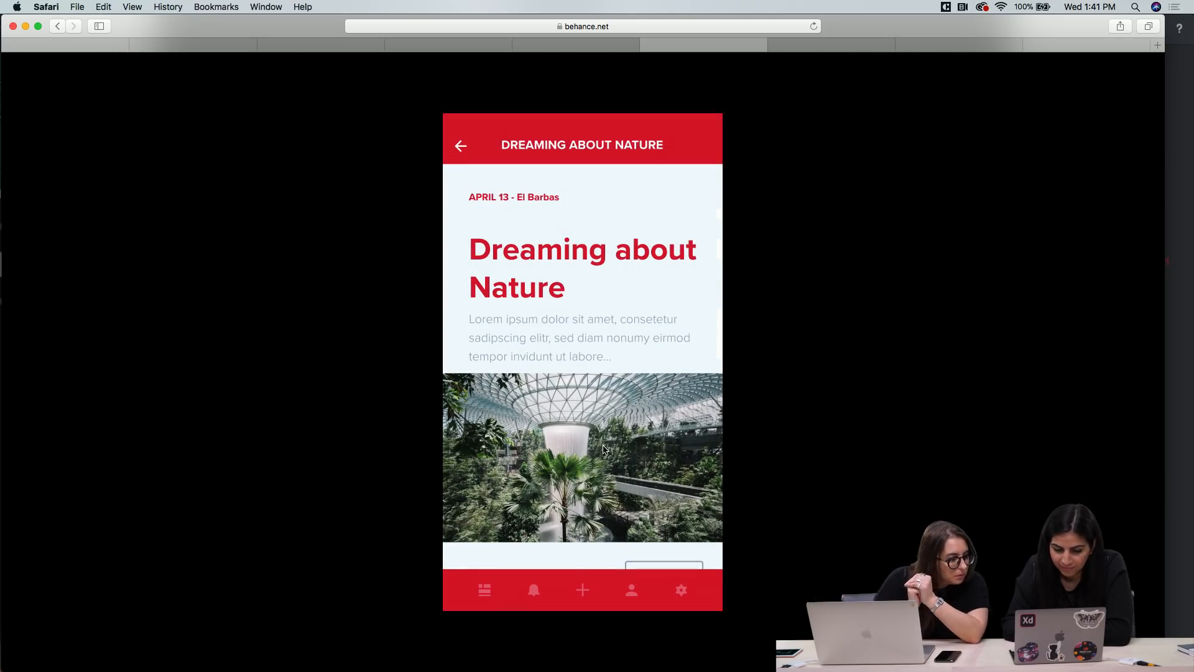
scroll(603, 449, "down", 2)
left_click(664, 521)
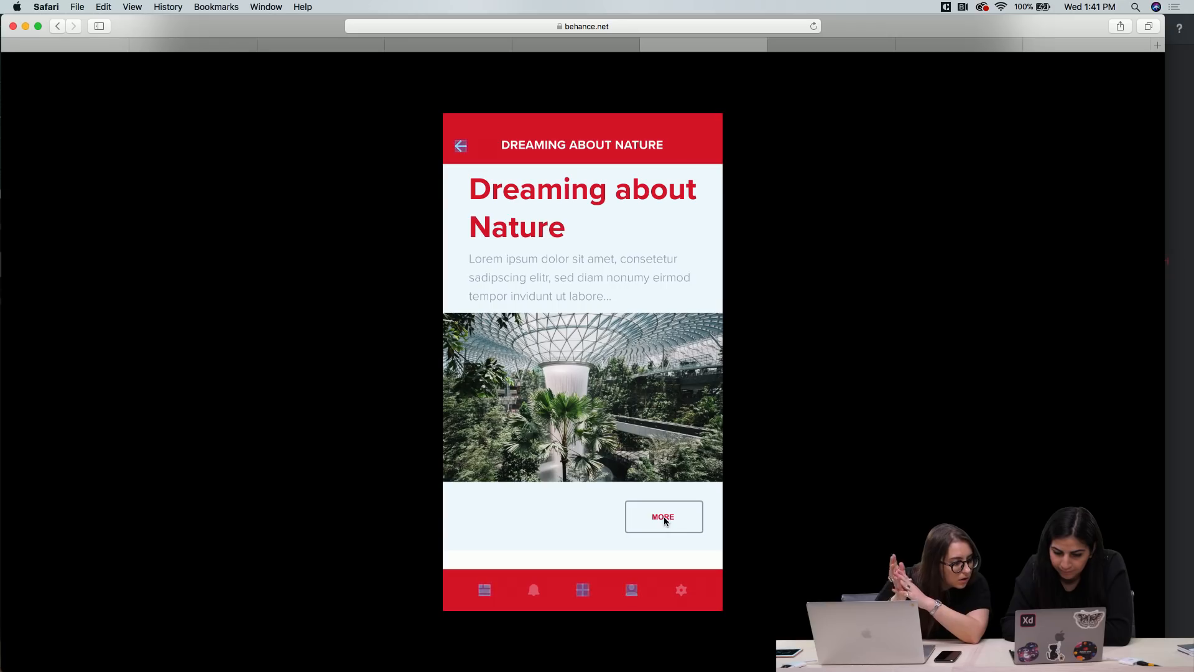
Start a new journal entry with the white staircase photo, and fill in the title "Everything is Design" and the post text
left_click(583, 589)
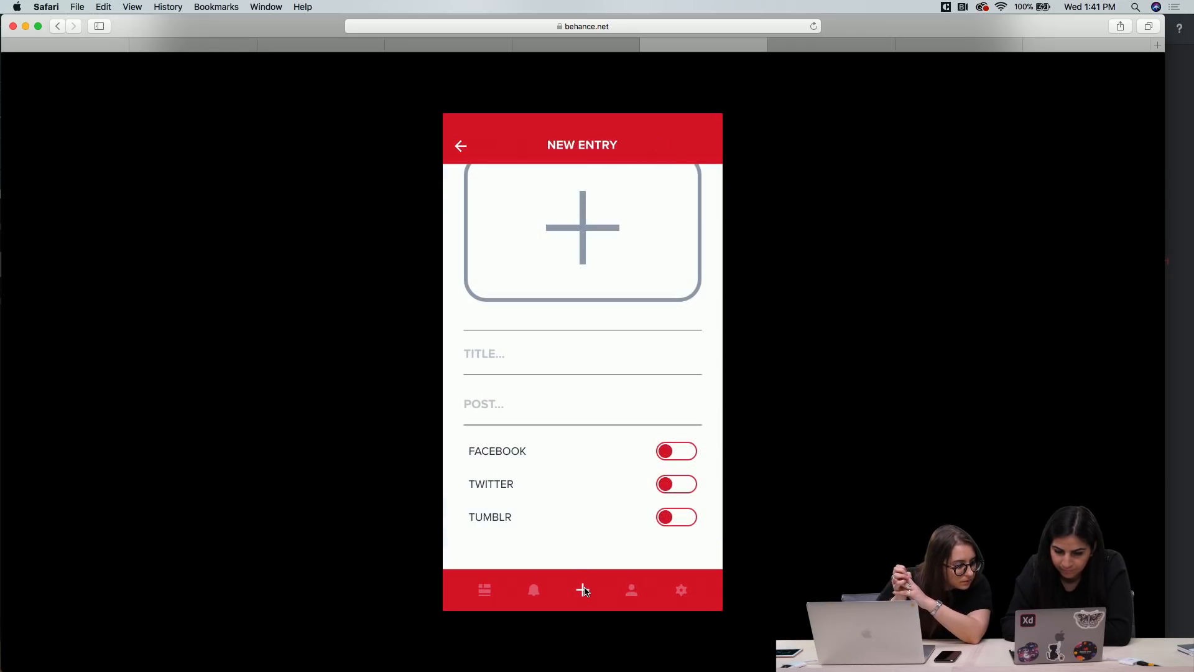
scroll(581, 326, "up", 2)
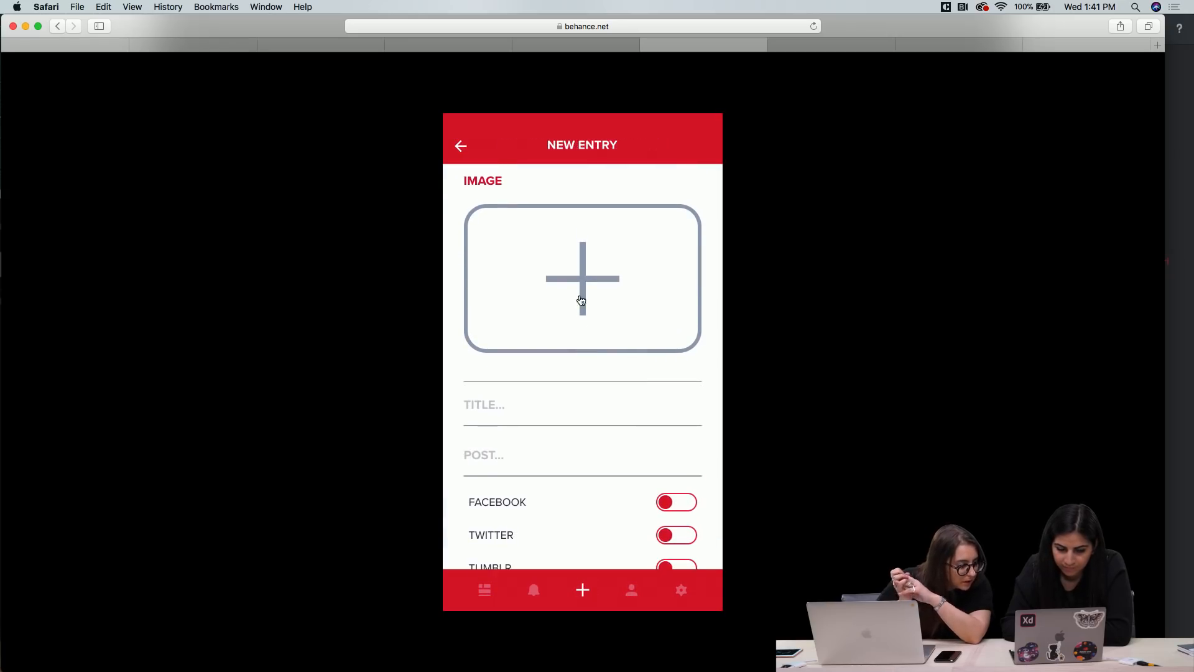
left_click(590, 277)
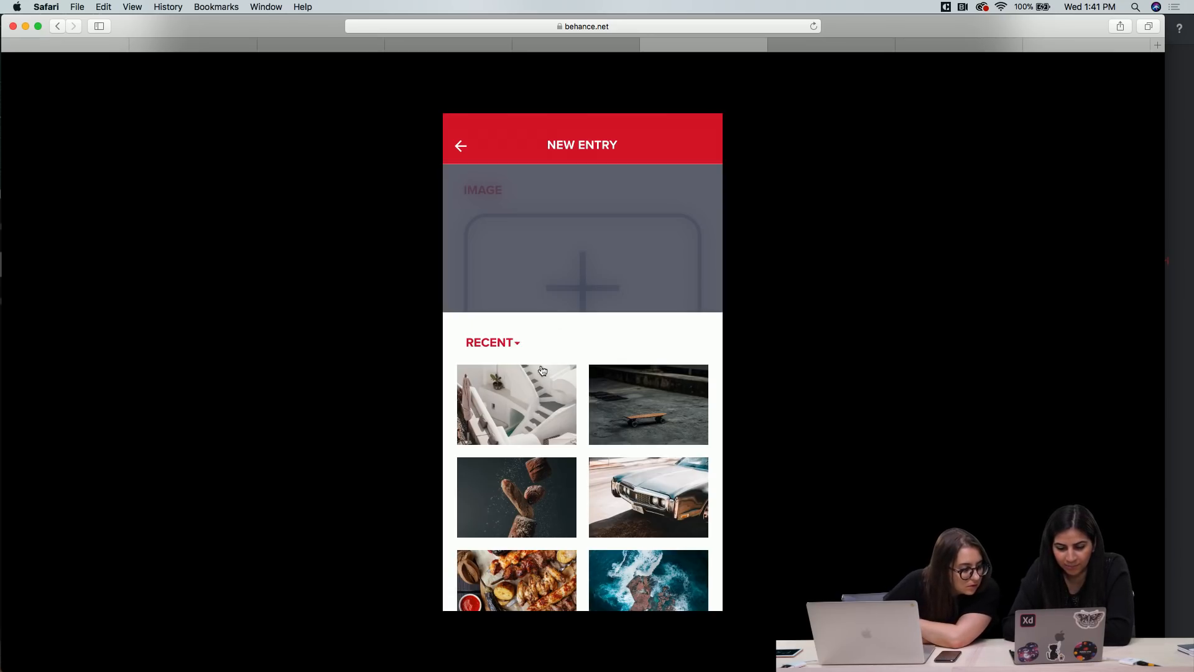
left_click(514, 403)
left_click(516, 446)
left_click(510, 416)
left_click(524, 462)
Turn on Facebook, Twitter and Tumblr sharing below the post text and share the entry
scroll(538, 493, "down", 5)
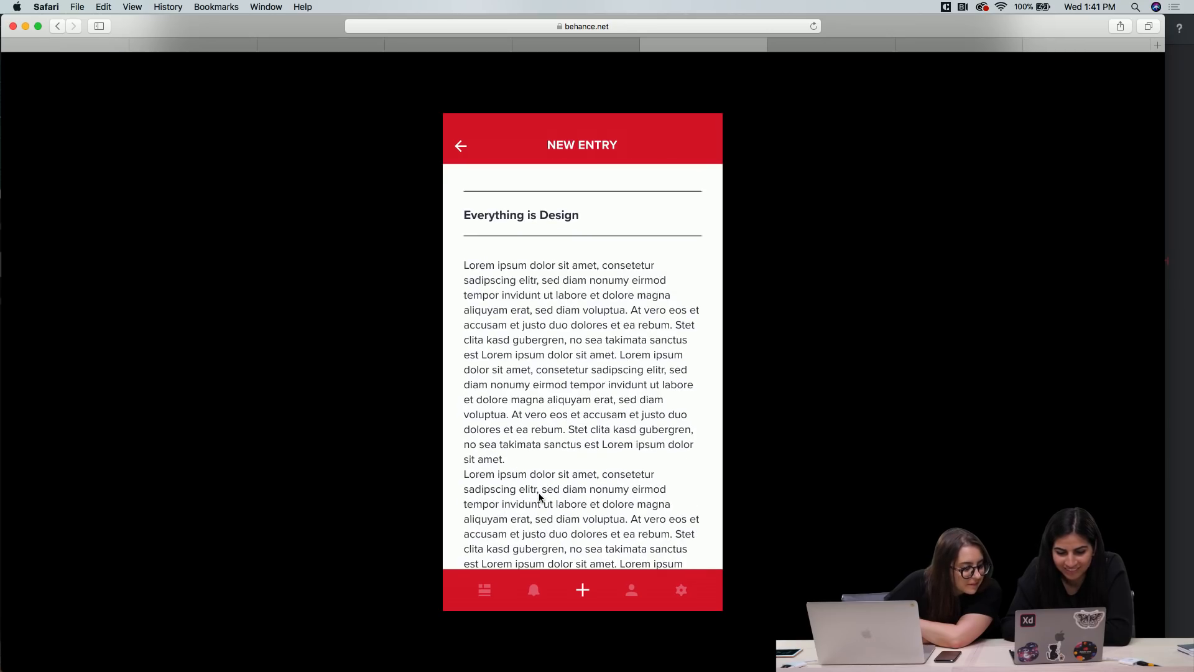
scroll(540, 496, "down", 8)
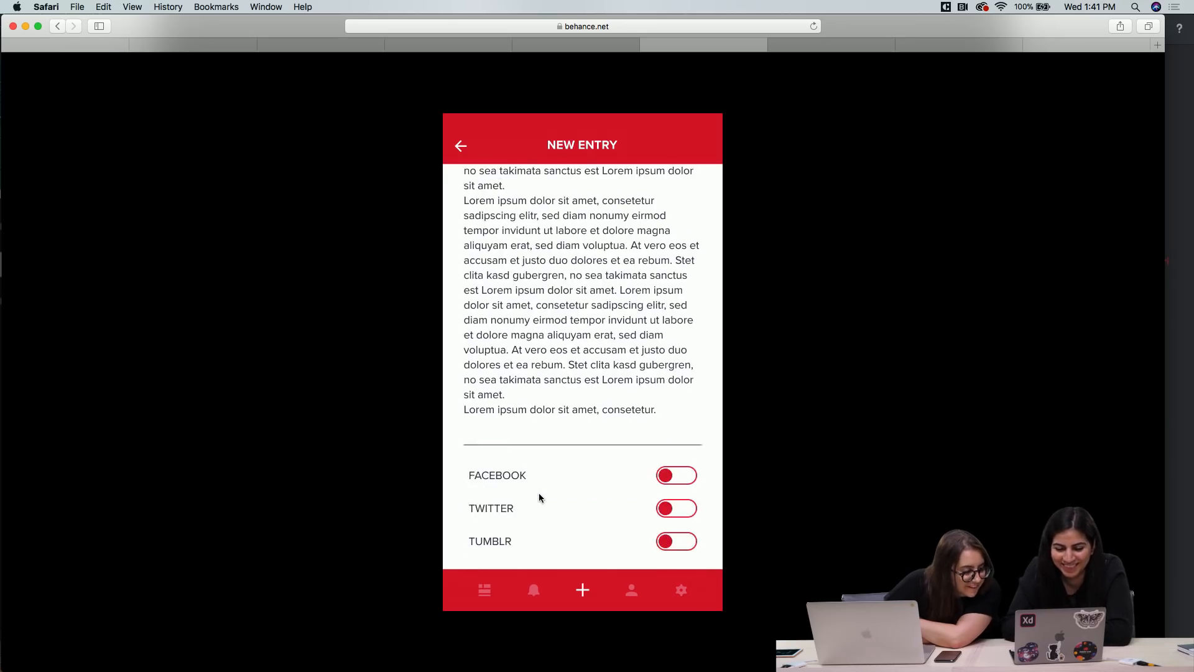
scroll(538, 495, "up", 3)
scroll(539, 494, "down", 4)
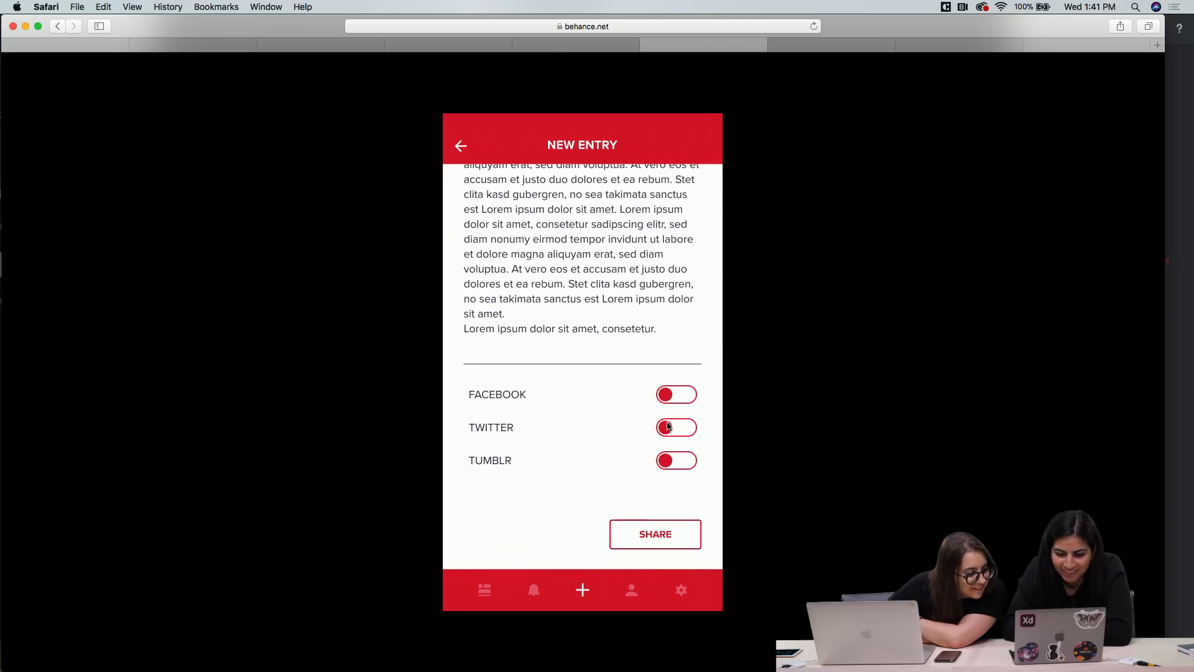
left_click(677, 405)
left_click(671, 433)
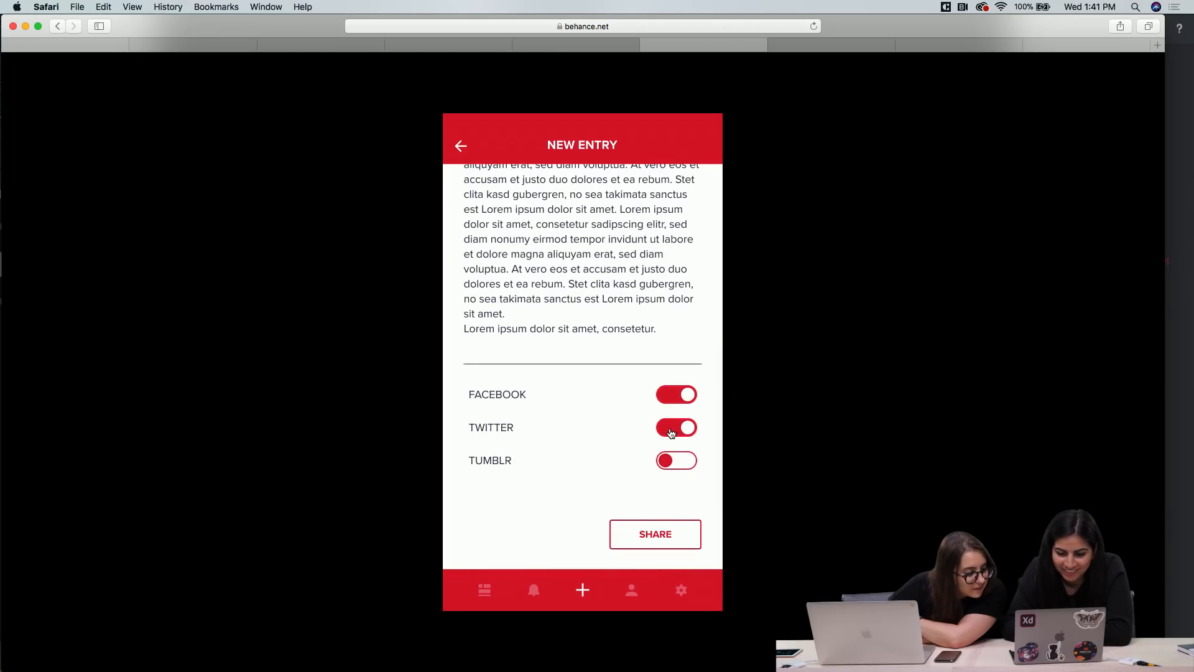
left_click(683, 403)
left_click(684, 432)
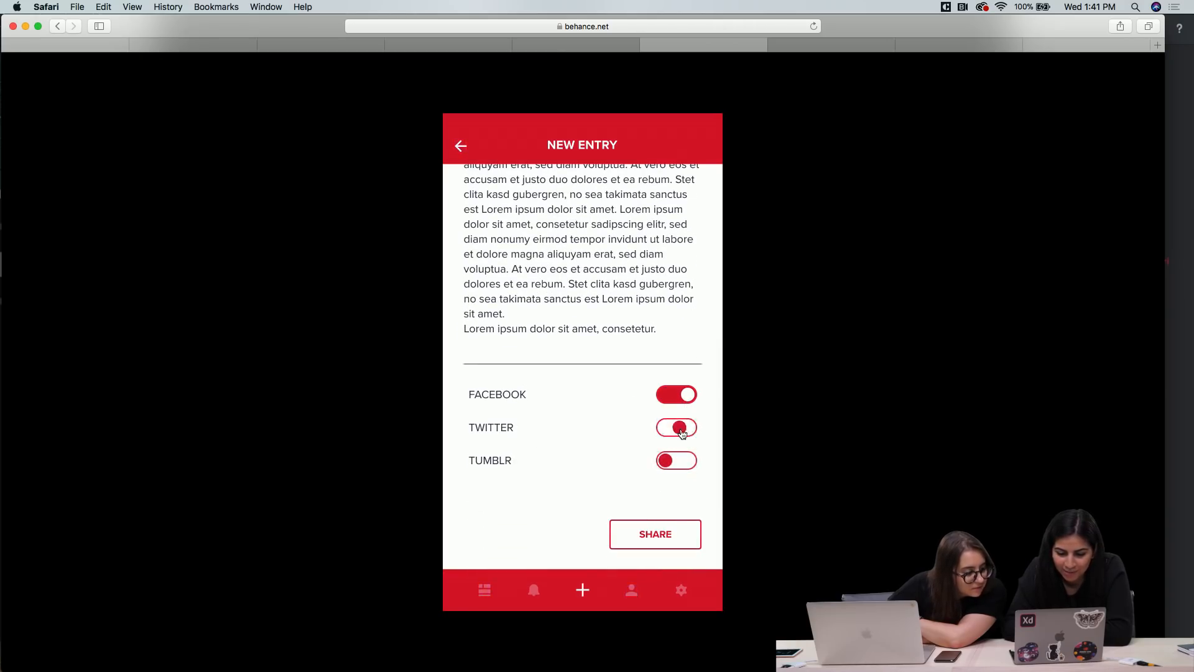
left_click(670, 432)
left_click(671, 464)
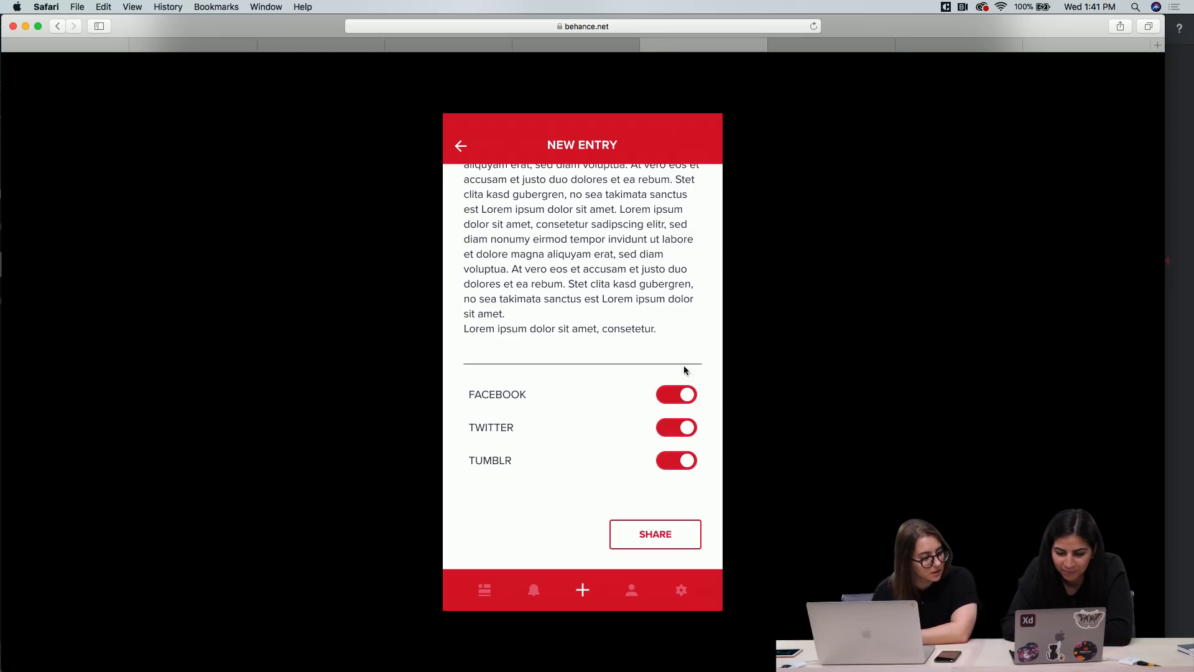
left_click(647, 542)
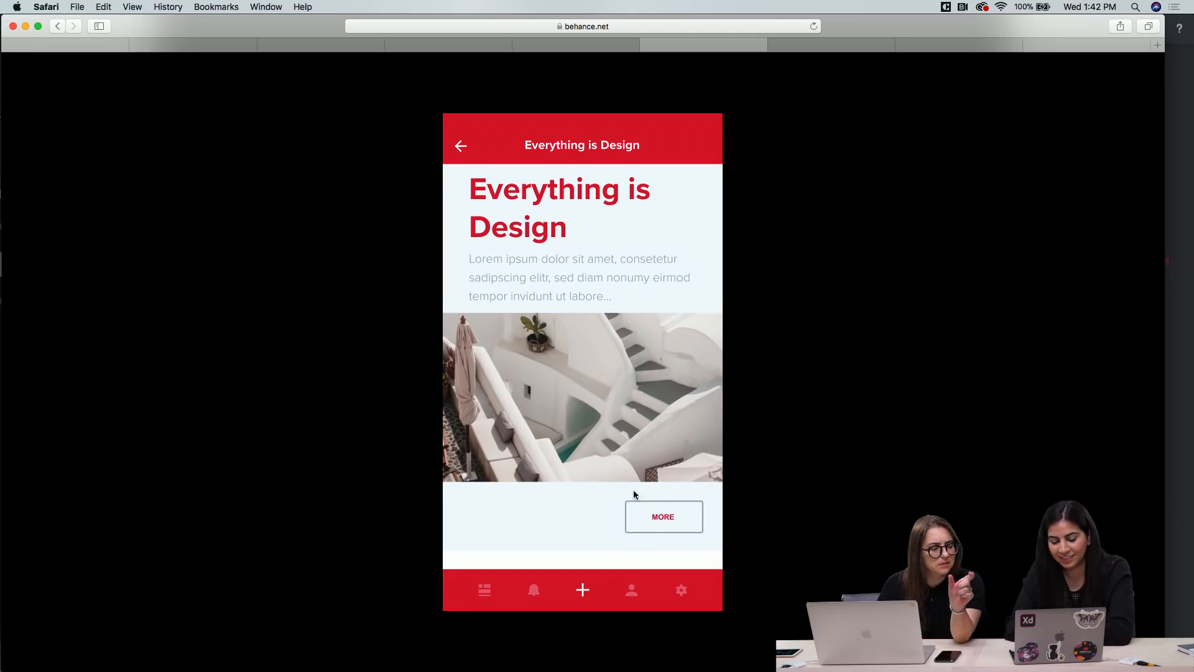
Create another new entry with the same white staircase photo, the title "Everything is Design" and the placeholder post text
left_click(593, 591)
left_click(585, 596)
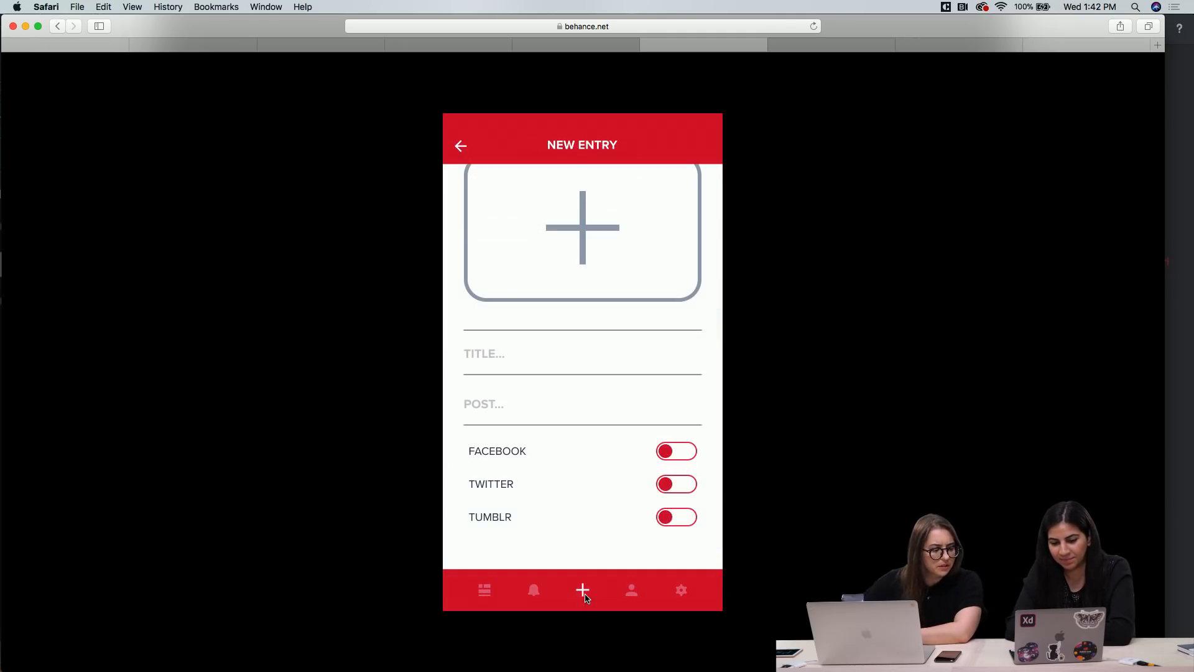
left_click(619, 427)
scroll(617, 425, "up", 2)
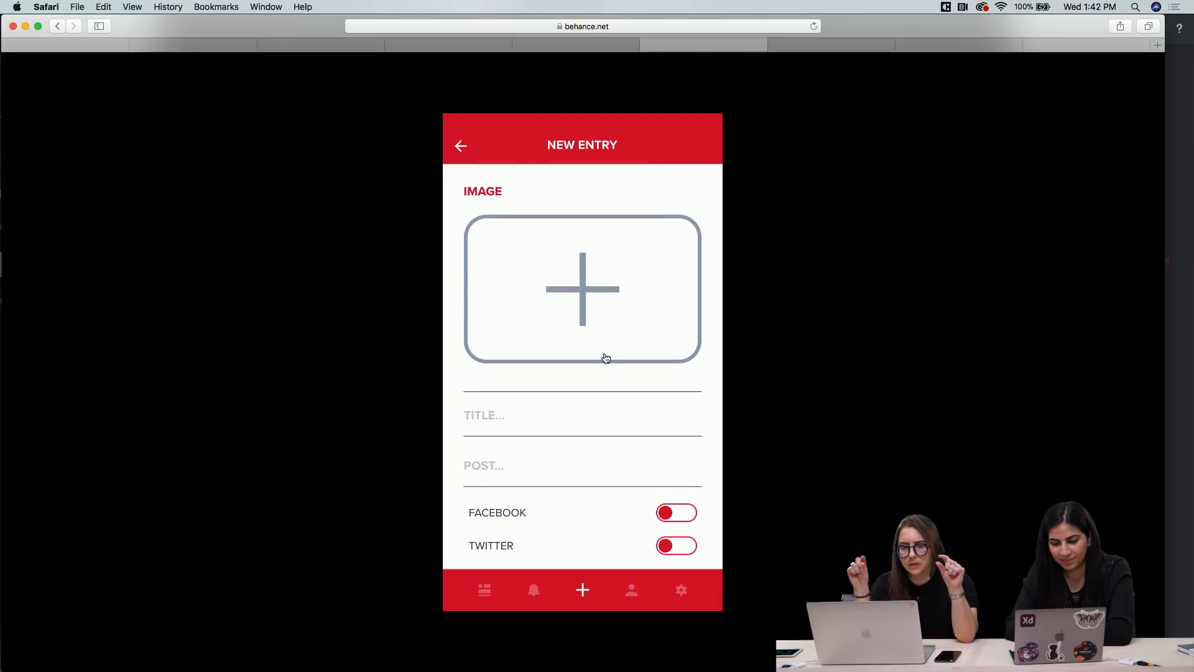
left_click(602, 355)
left_click(551, 412)
scroll(550, 413, "down", 2)
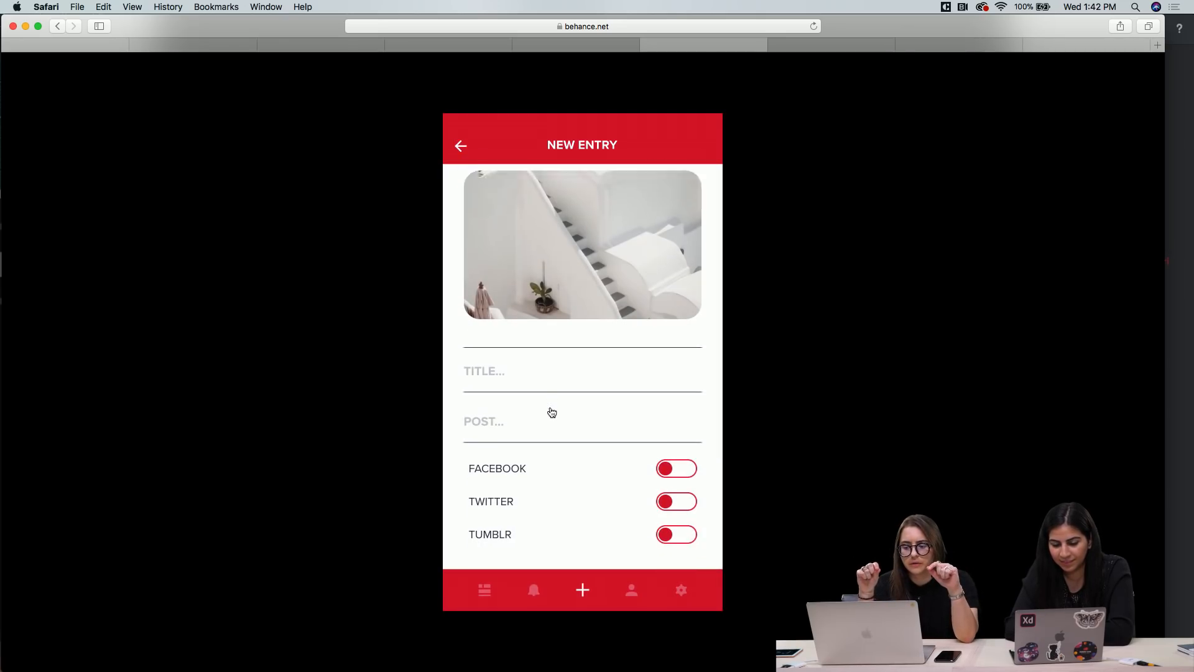
left_click(520, 368)
left_click(512, 398)
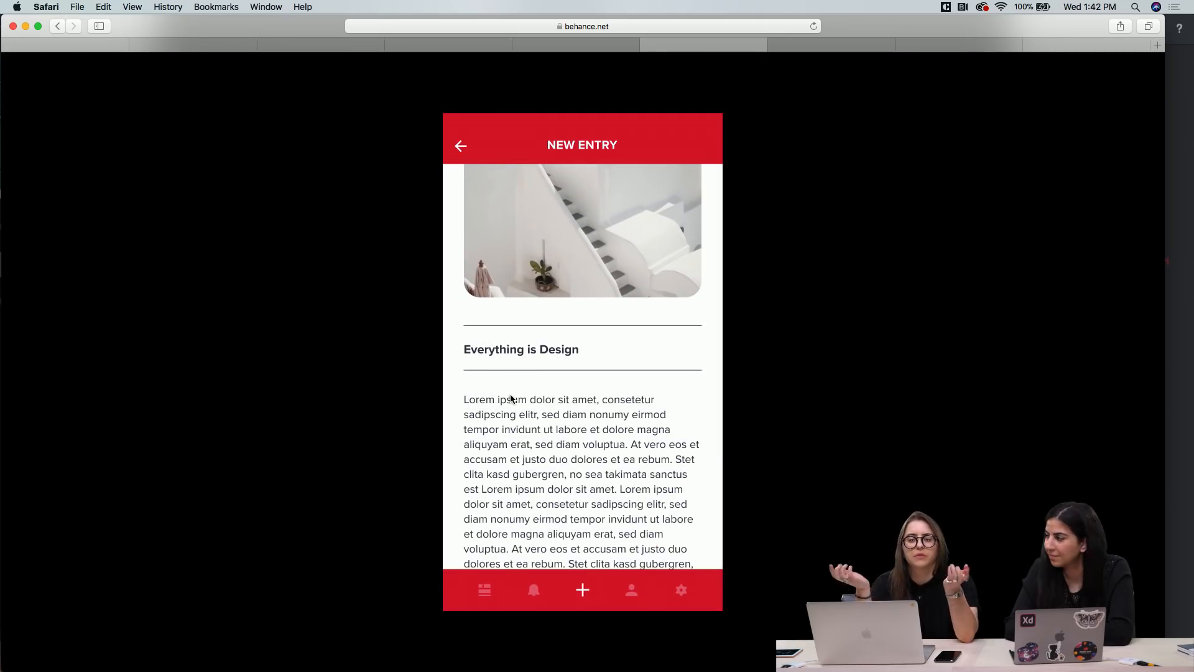
Enable all three social network options for the second entry and share it
scroll(515, 444, "down", 10)
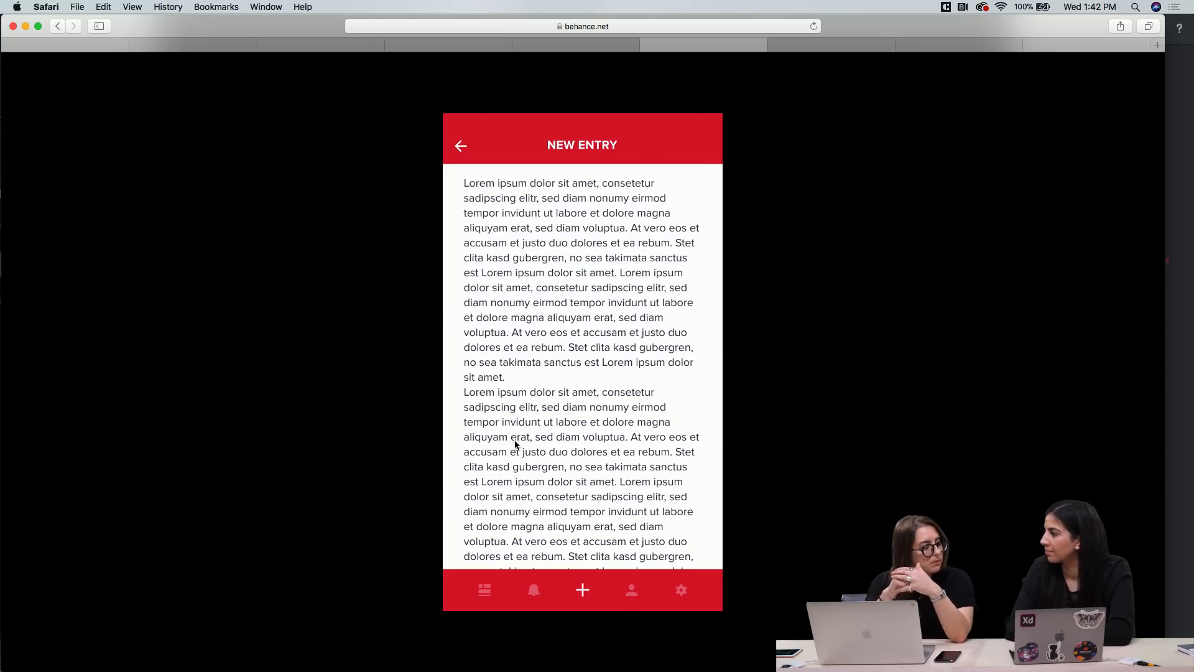
left_click(670, 396)
left_click(671, 425)
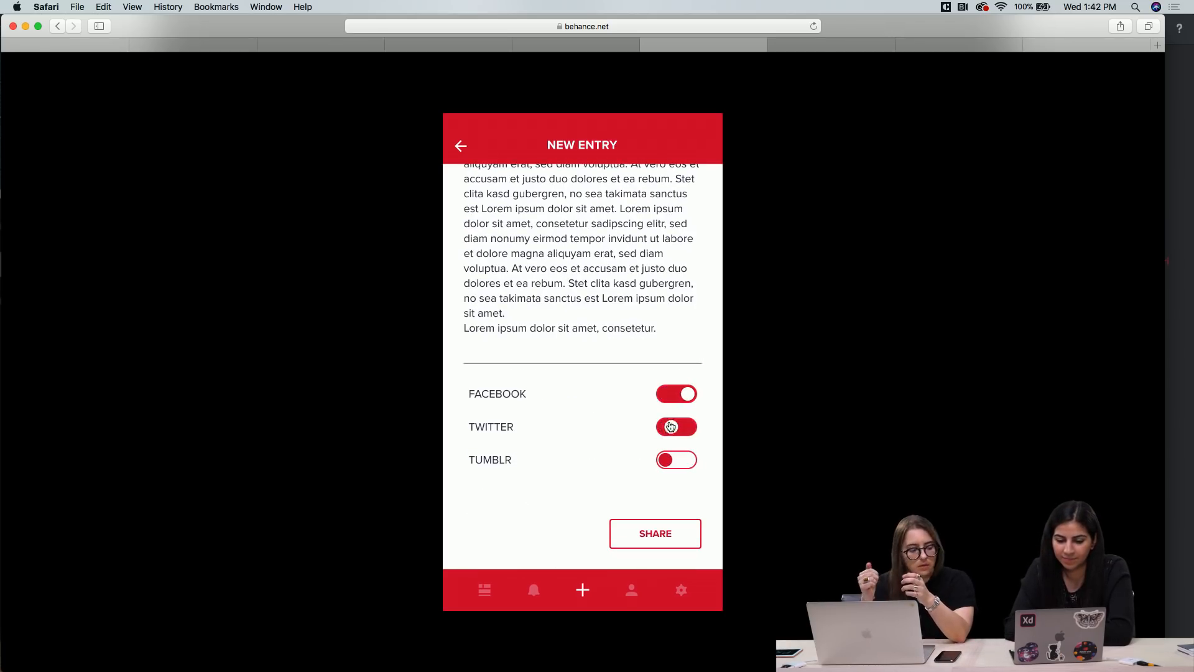
left_click(666, 464)
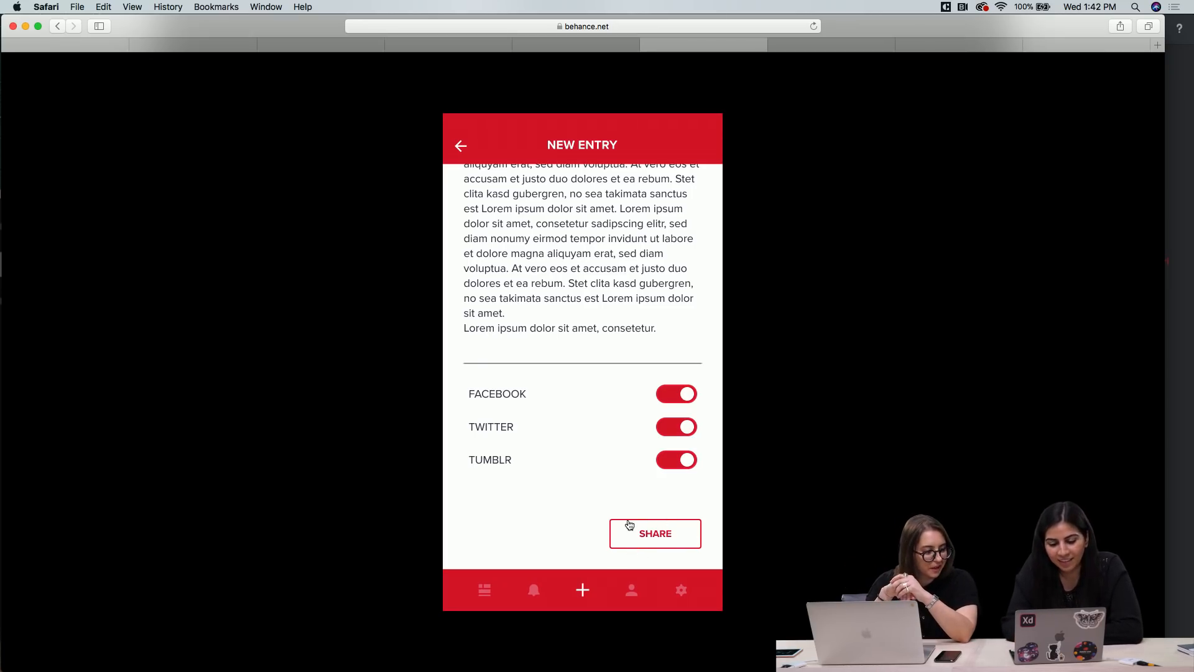
left_click(658, 543)
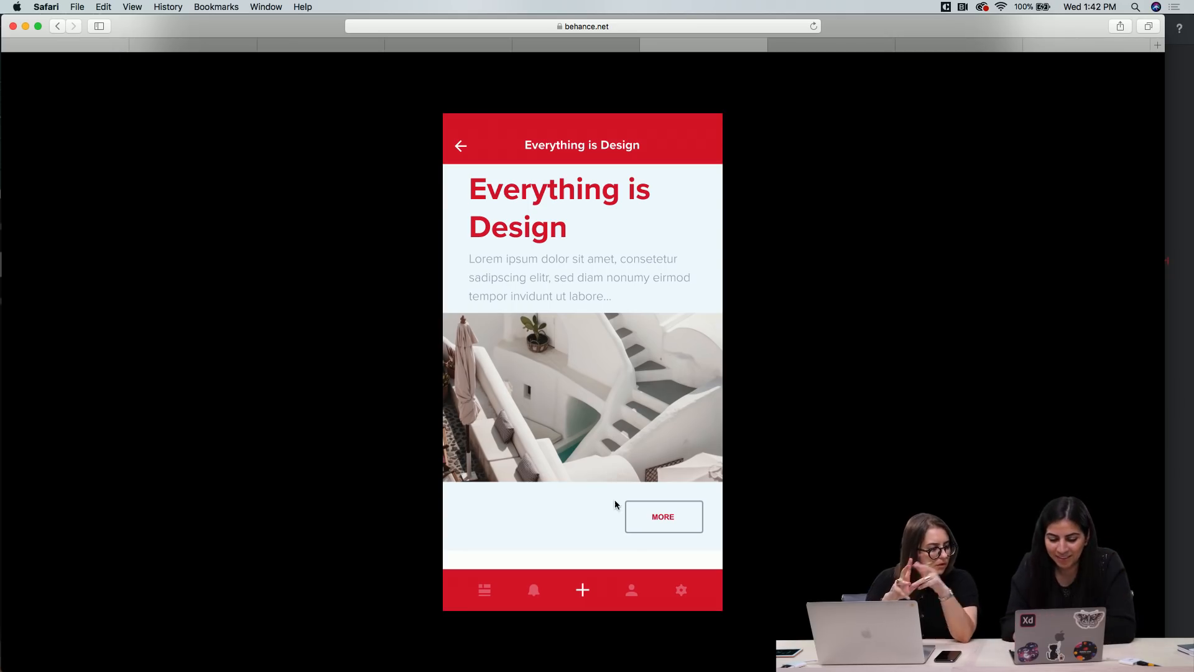
Return to the Mine feed, check the "Everything is Design" card, open its article and go back to the feed
left_click(459, 149)
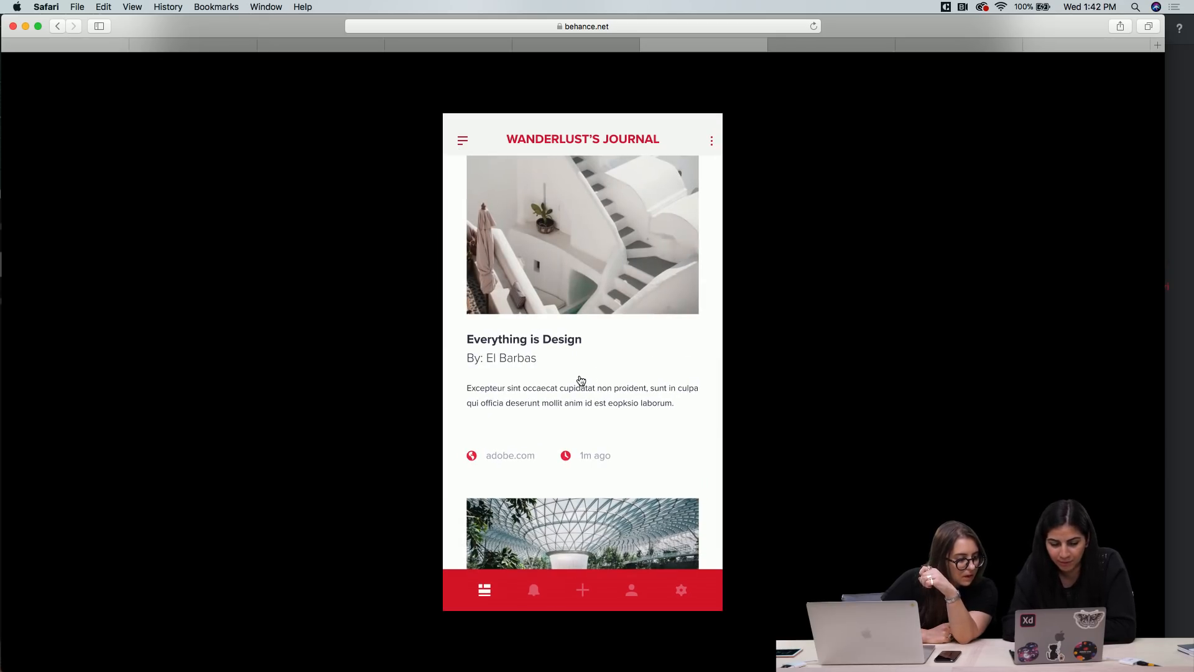
scroll(581, 380, "up", 2)
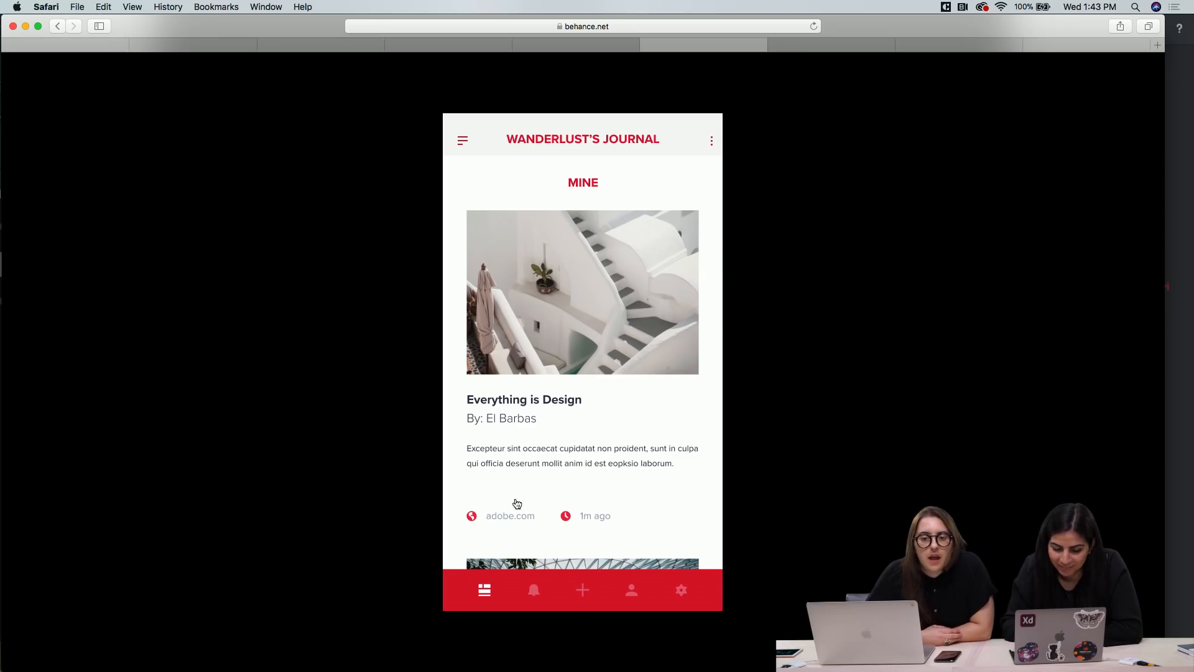
scroll(515, 500, "down", 5)
scroll(516, 502, "up", 4)
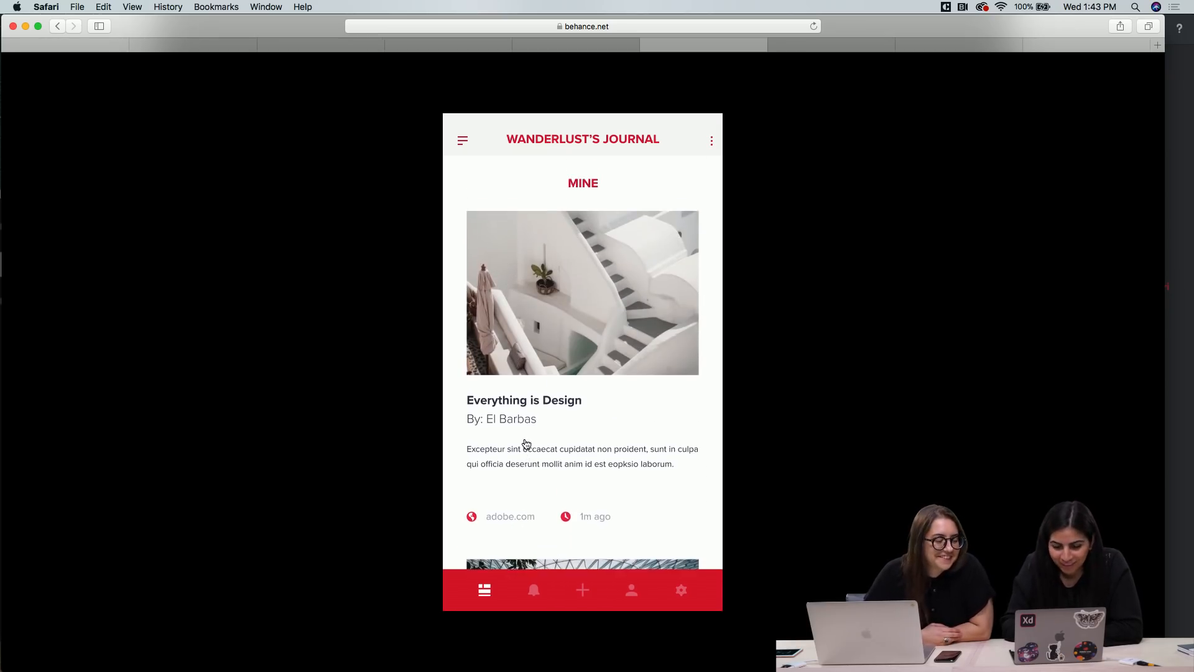
left_click(525, 443)
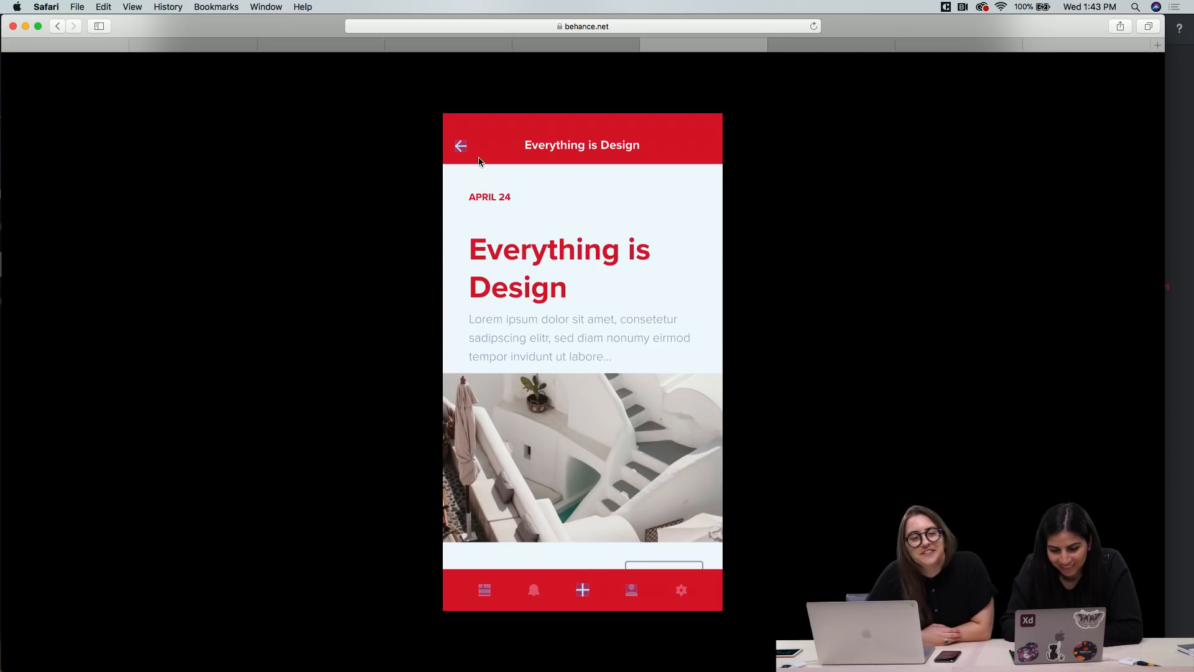
left_click(461, 147)
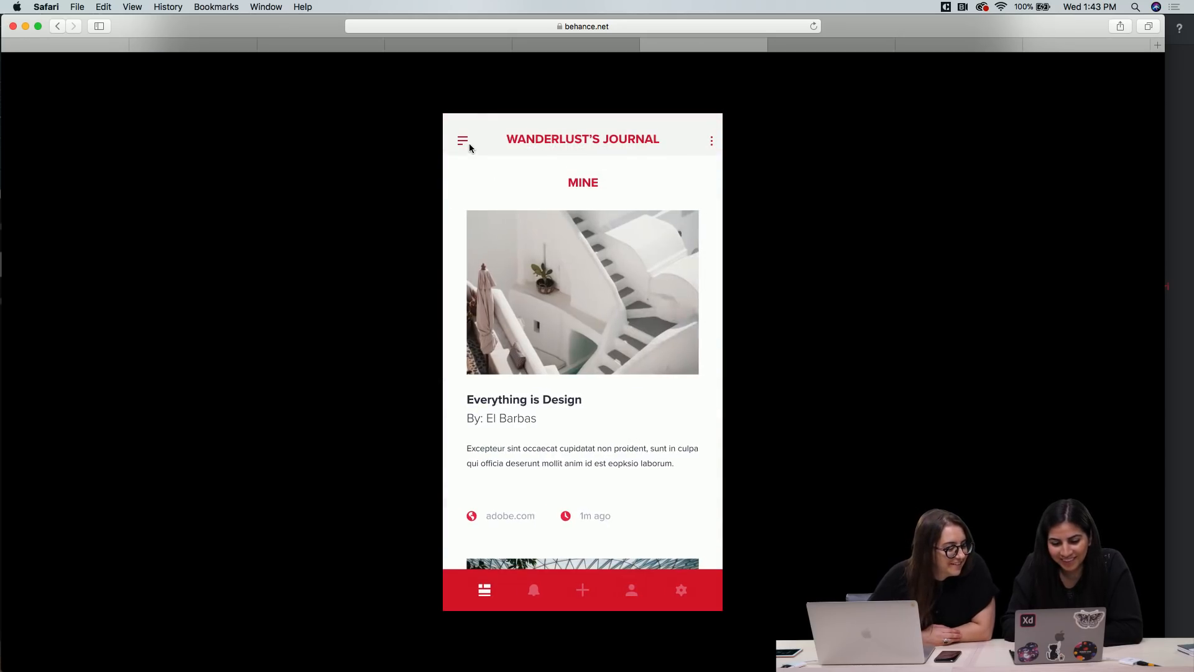
Sort the journal feed by New and view its article cards
left_click(462, 141)
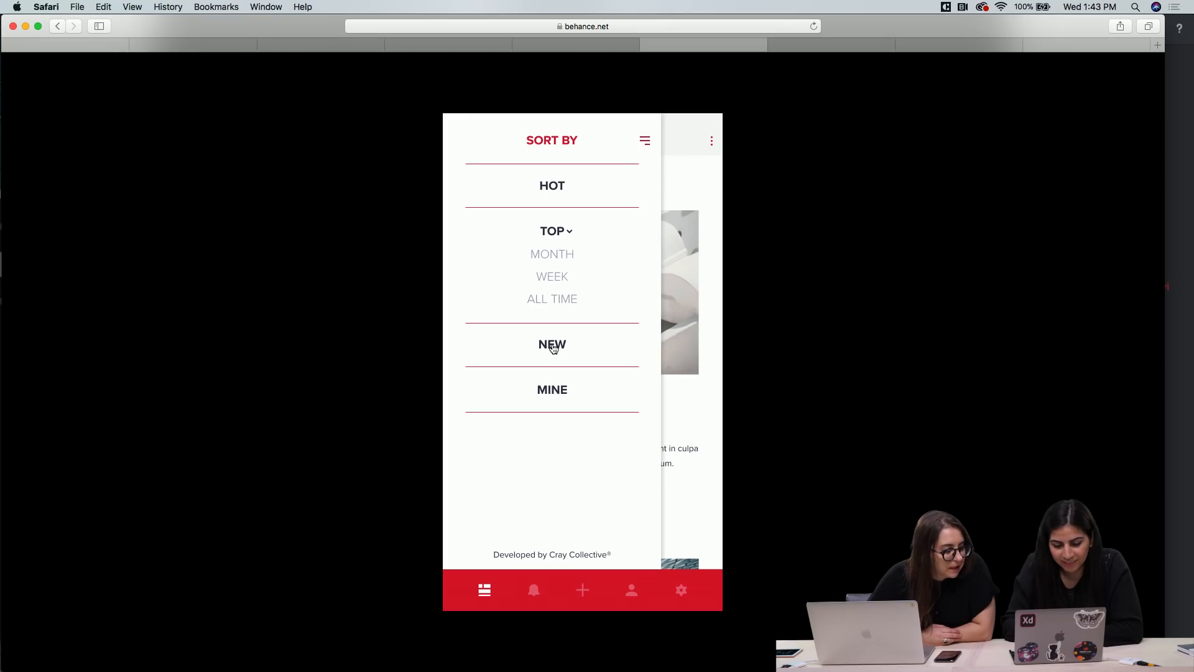
left_click(552, 346)
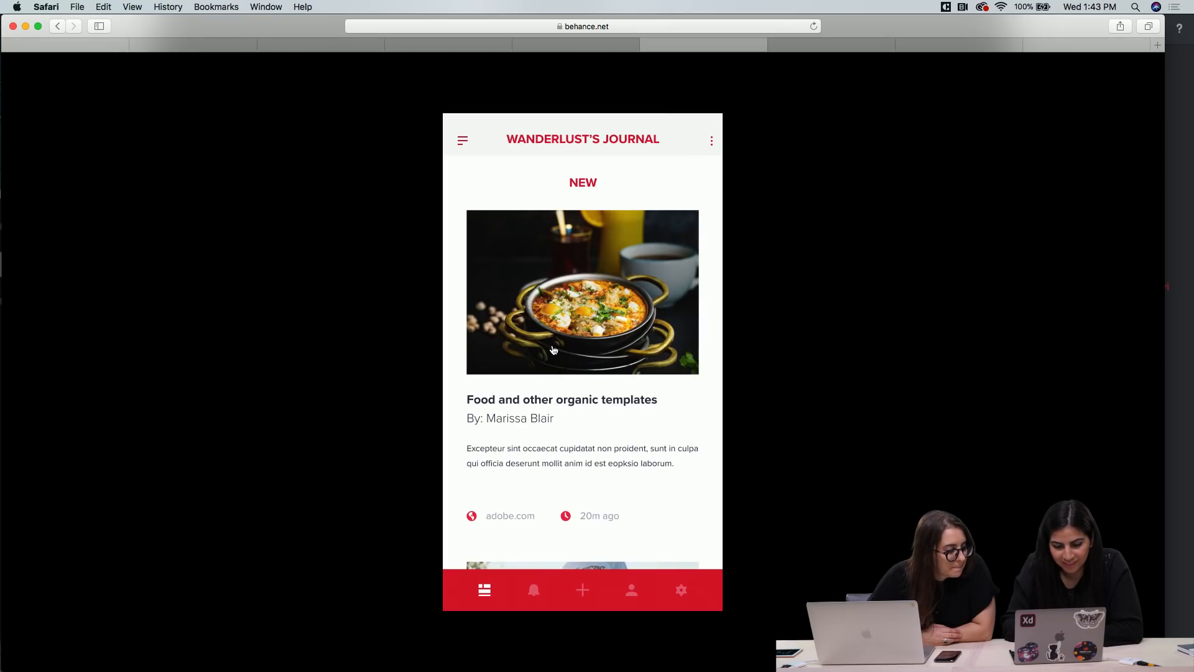
scroll(576, 394, "down", 10)
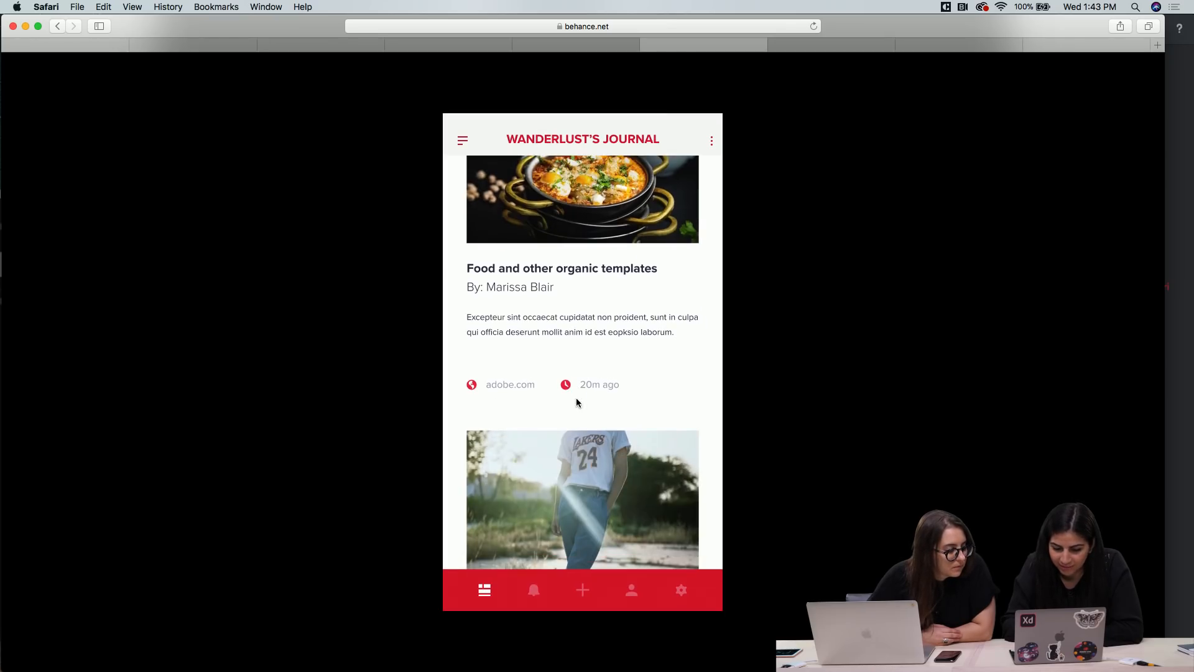
Open the "Food and other organic templates" article from the New feed, look through it and try its More option
scroll(576, 403, "down", 8)
scroll(576, 402, "up", 15)
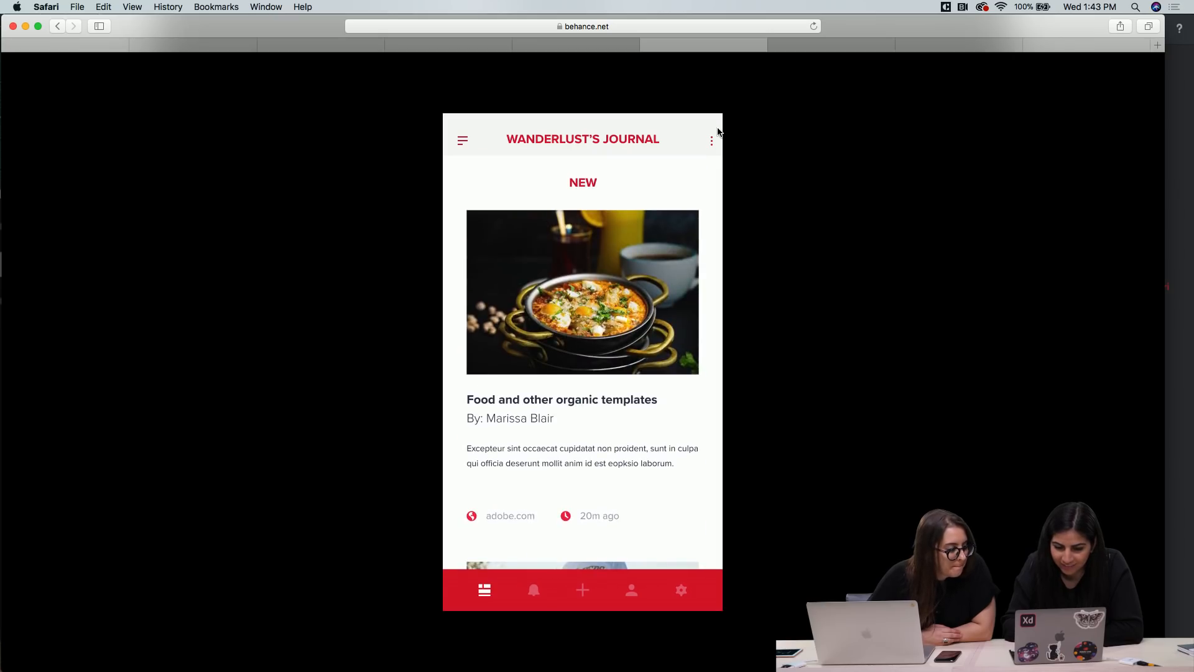
left_click(709, 142)
left_click(599, 260)
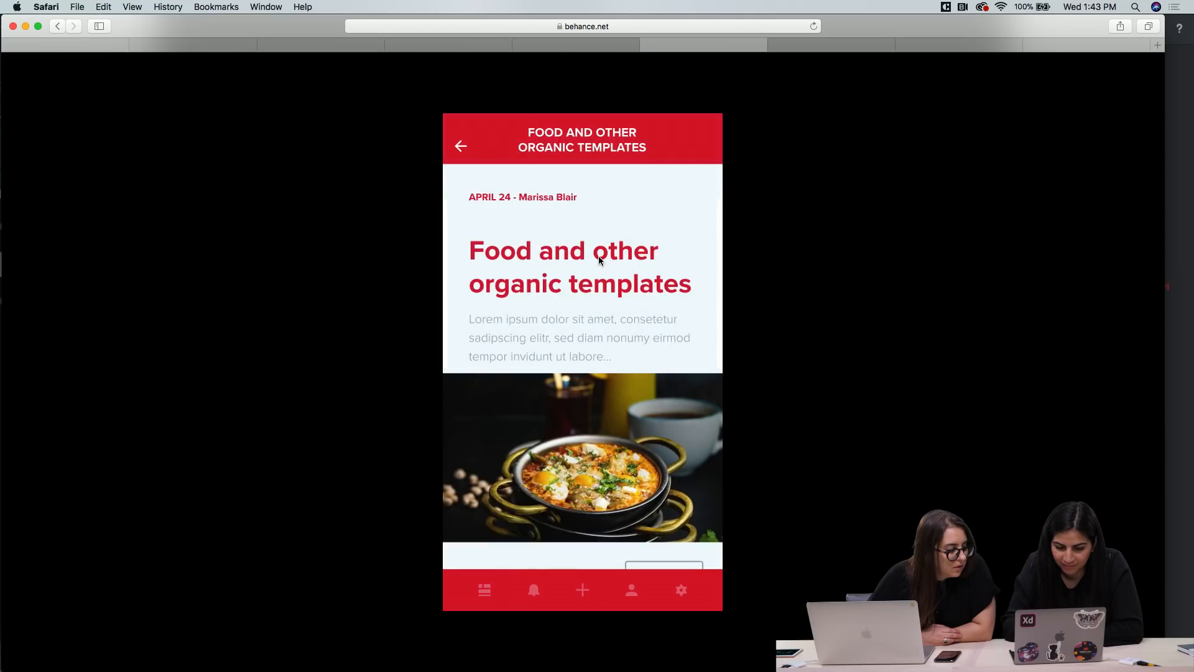
scroll(585, 352, "down", 2)
scroll(585, 363, "up", 3)
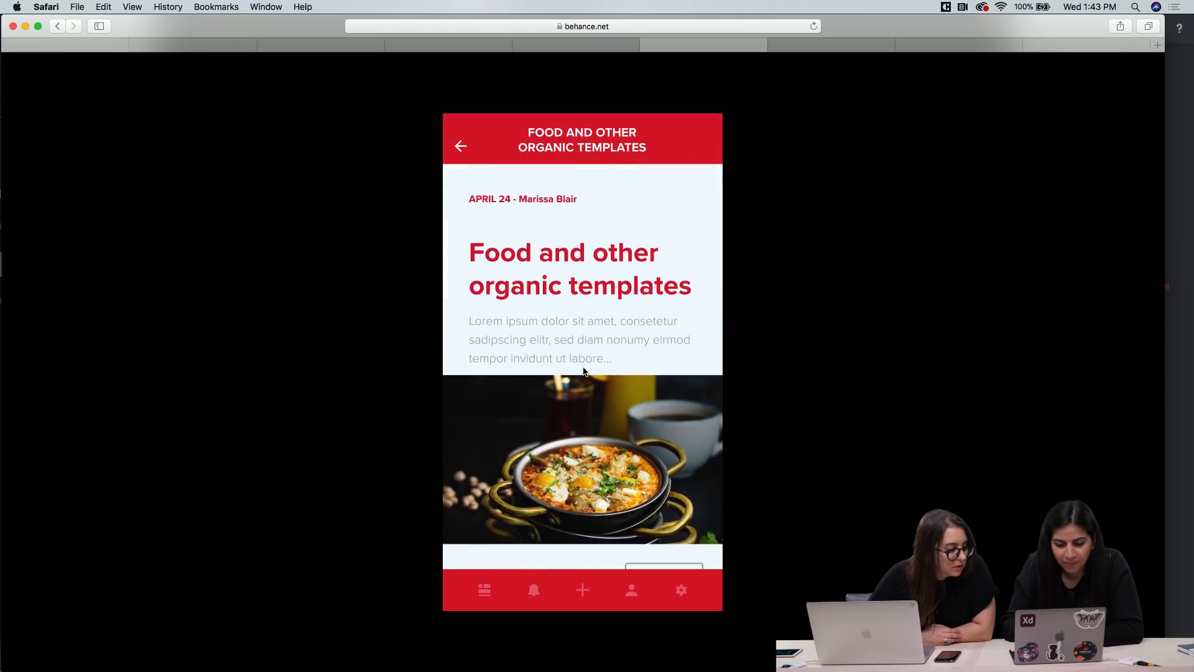
scroll(670, 544, "down", 2)
left_click(666, 524)
Open the journal's profile page and try to open the Shots section
left_click(626, 596)
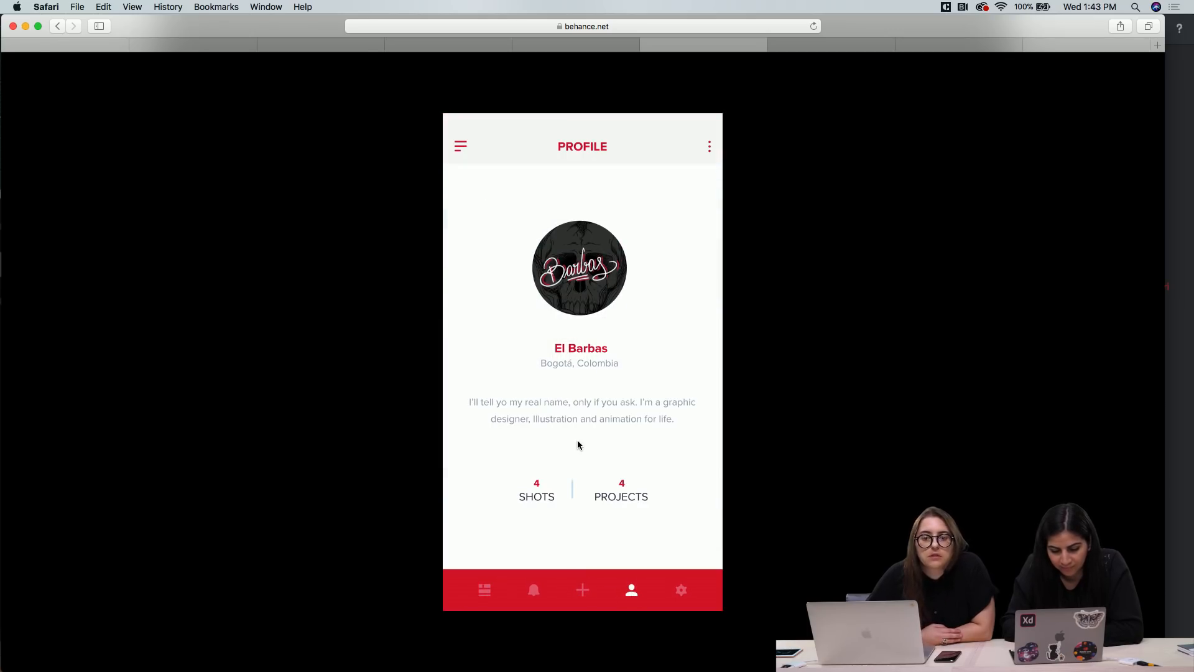
left_click(551, 495)
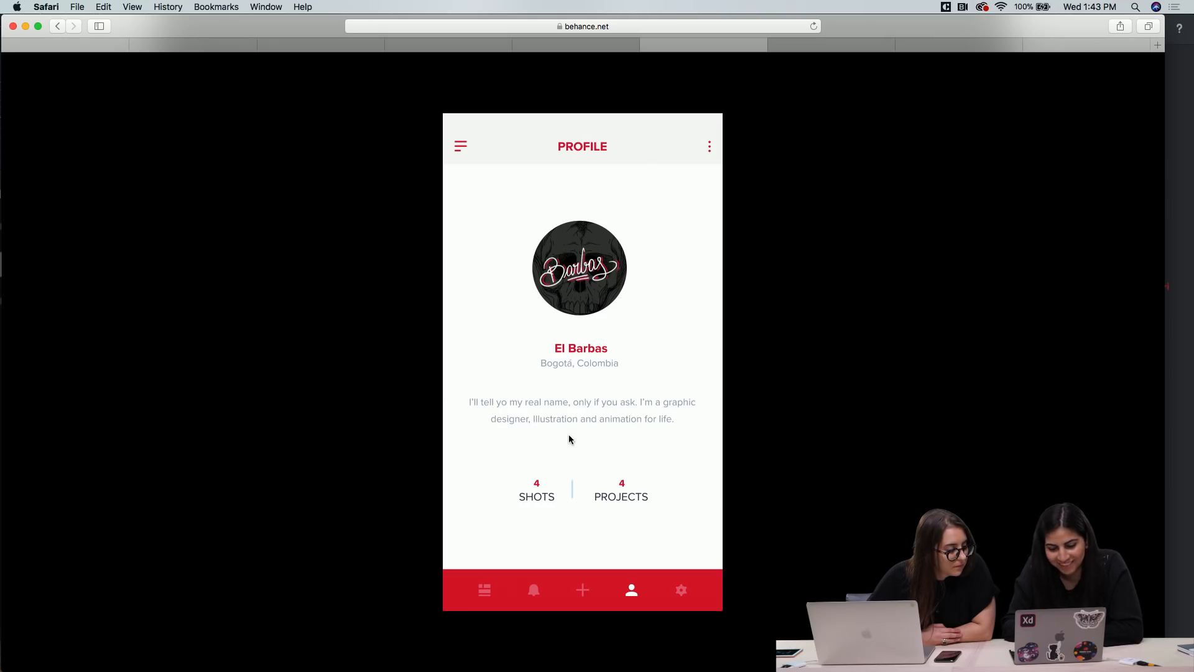
left_click(548, 479)
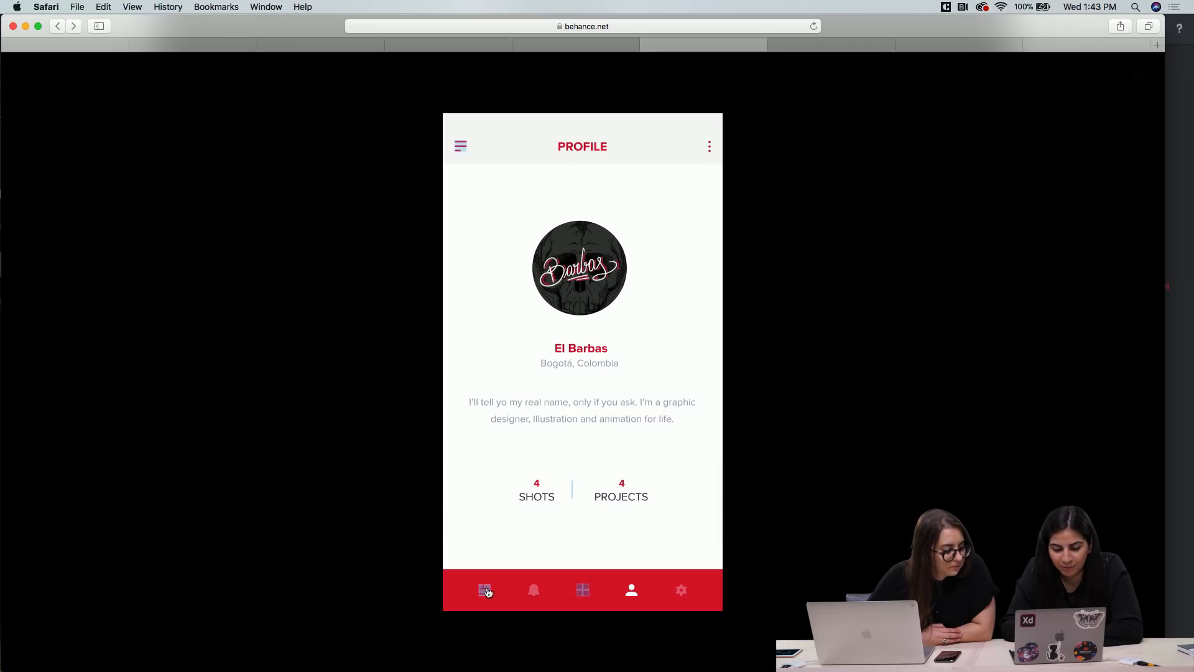
Leave the profile page, look over the food article again and go back to the New feed
left_click(486, 591)
scroll(568, 451, "down", 3)
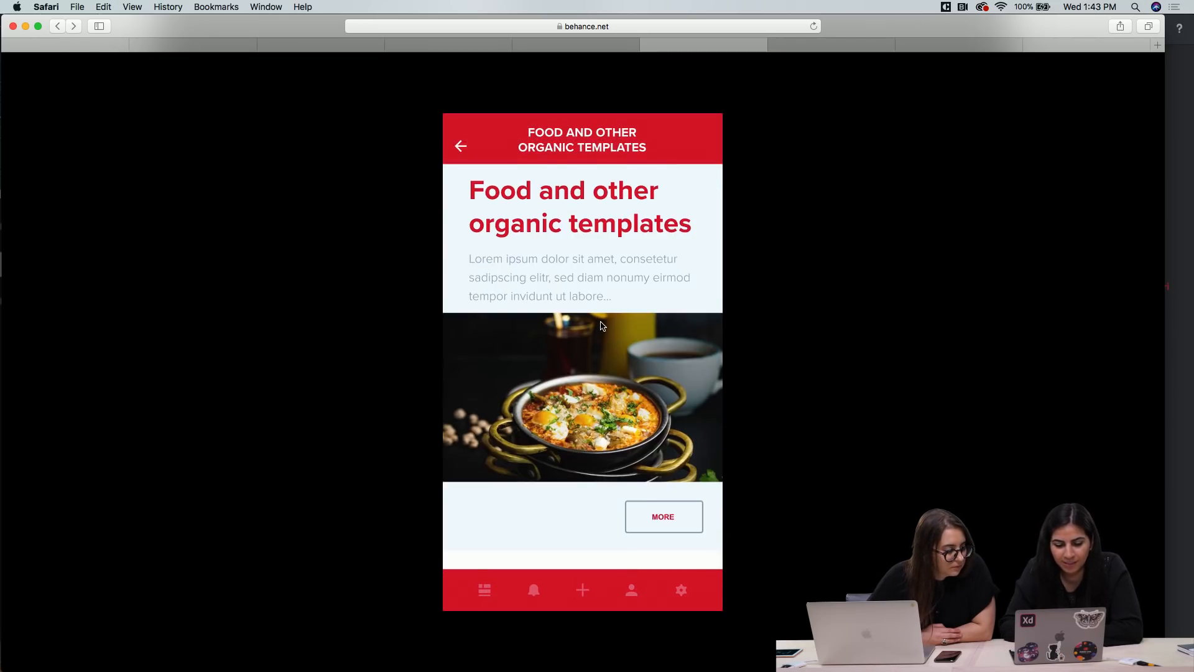
scroll(510, 280, "up", 3)
left_click(464, 148)
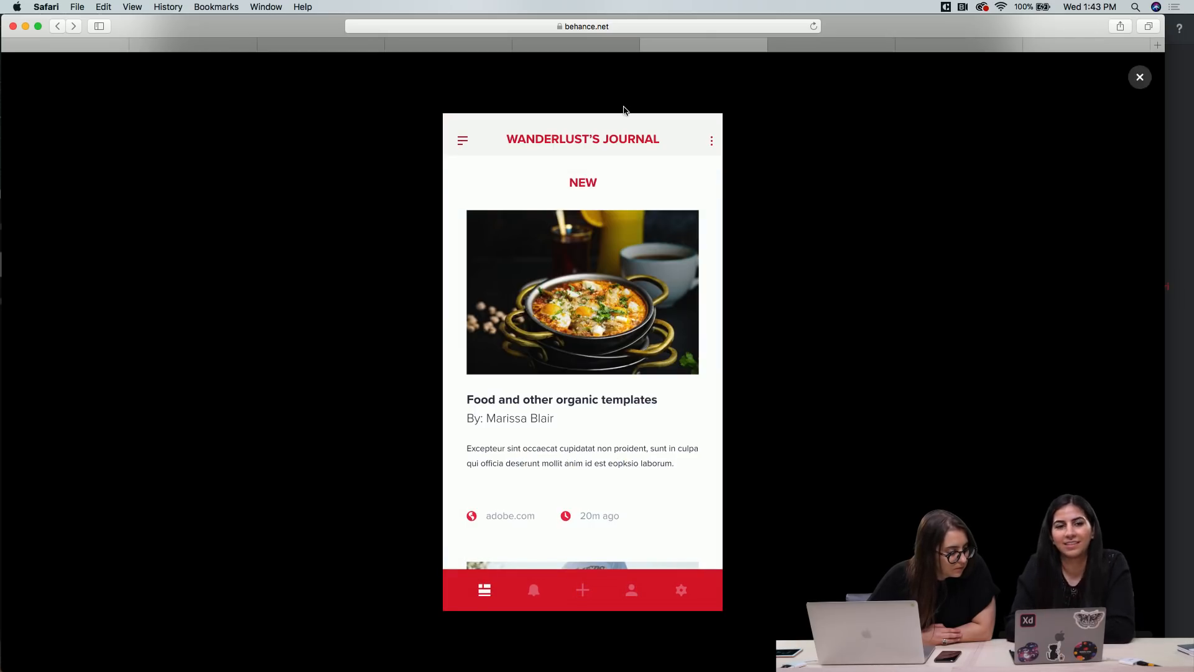
Switch to the XD Daily Challenge Day 06 calculator project and examine its Stay Fit BMI Calculator presentation down to the prototype
left_click(817, 51)
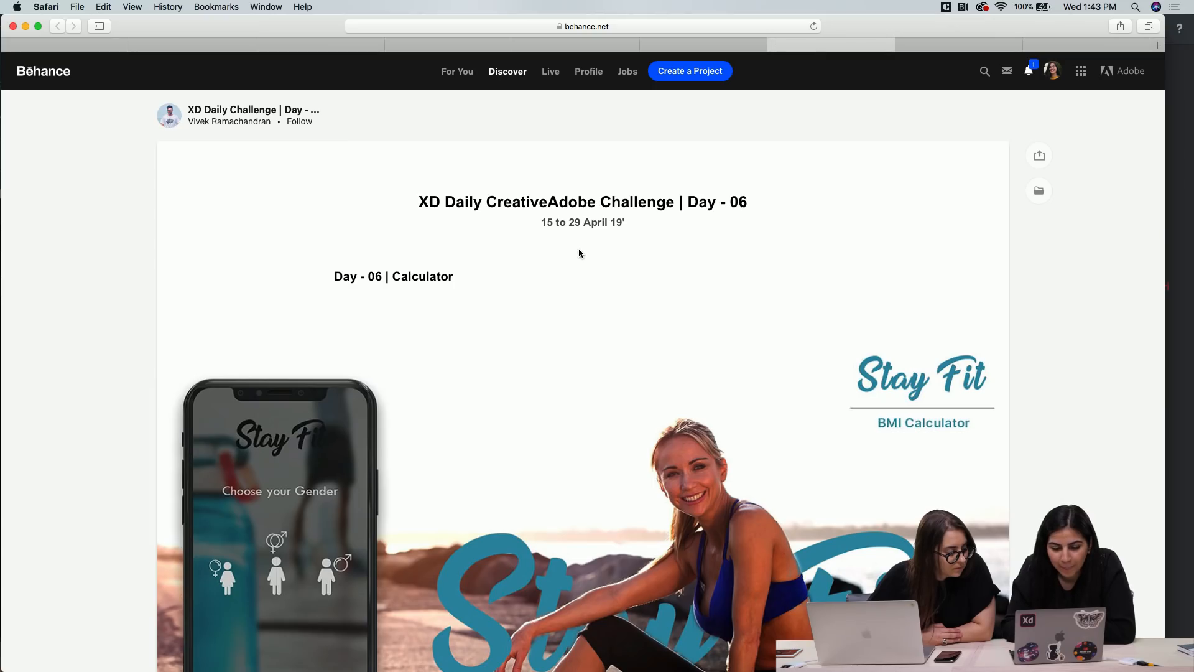
scroll(579, 250, "down", 1)
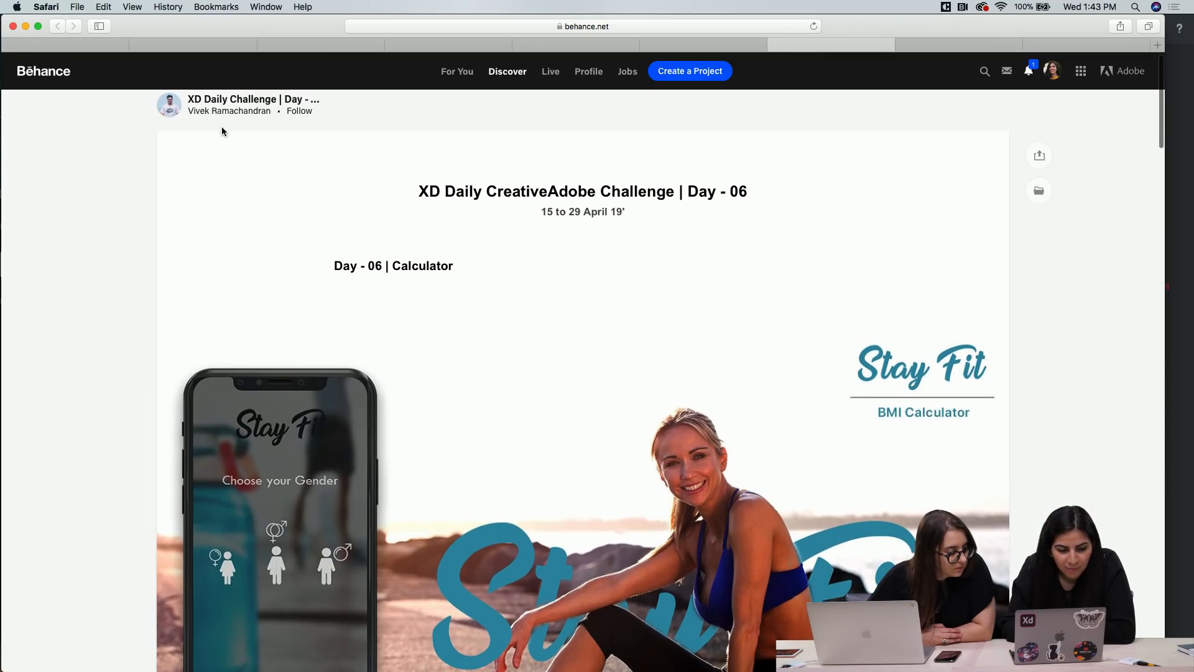
scroll(443, 365, "down", 5)
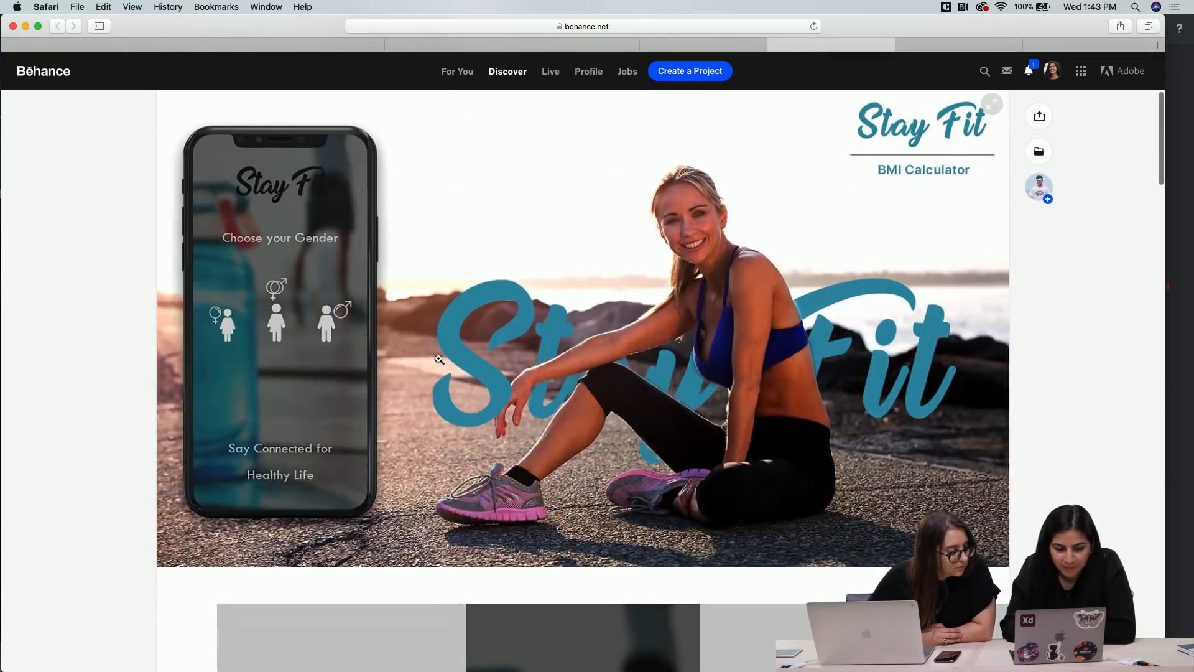
scroll(439, 360, "up", 3)
scroll(434, 355, "down", 4)
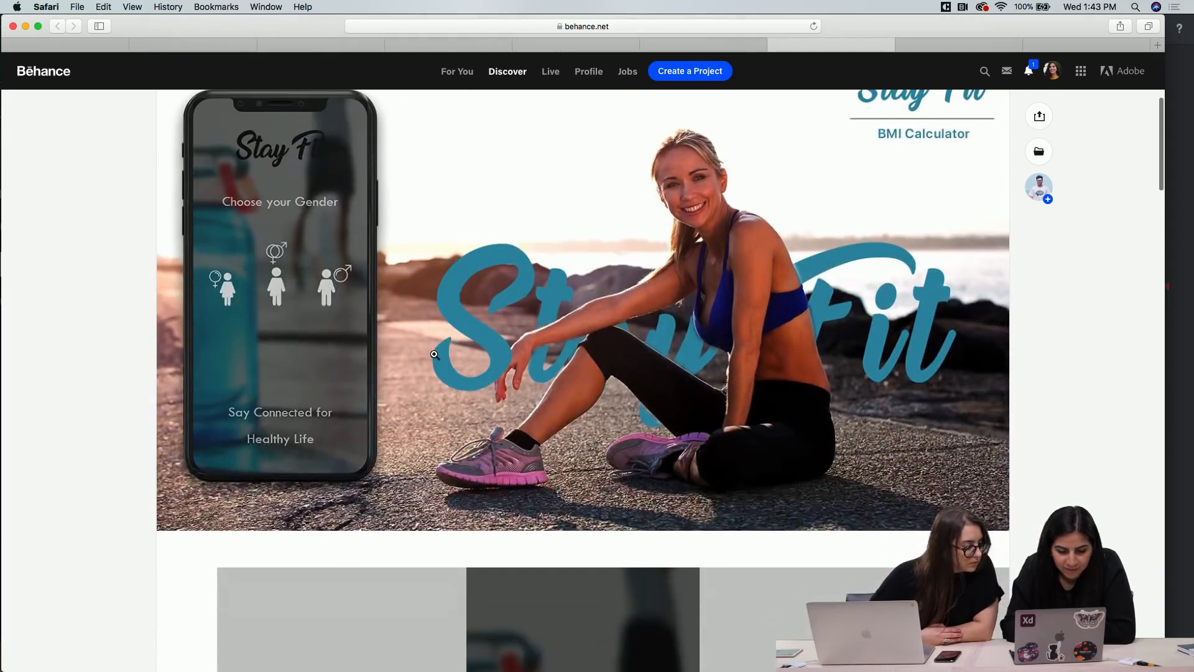
scroll(400, 492, "down", 1)
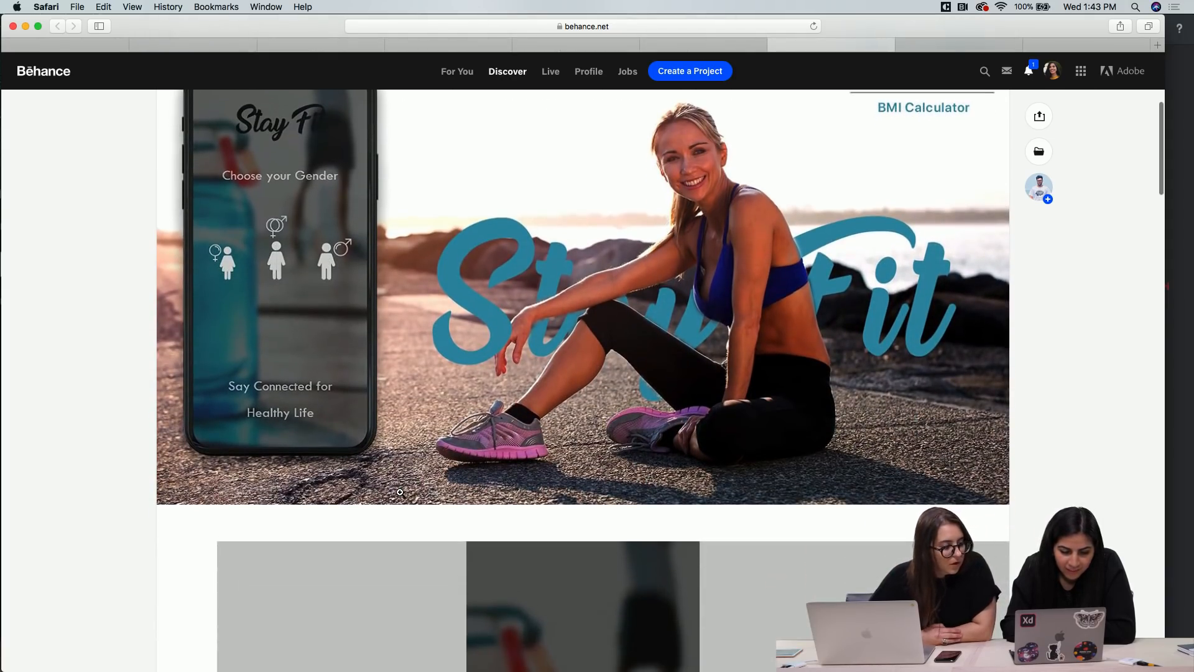
scroll(400, 491, "up", 1)
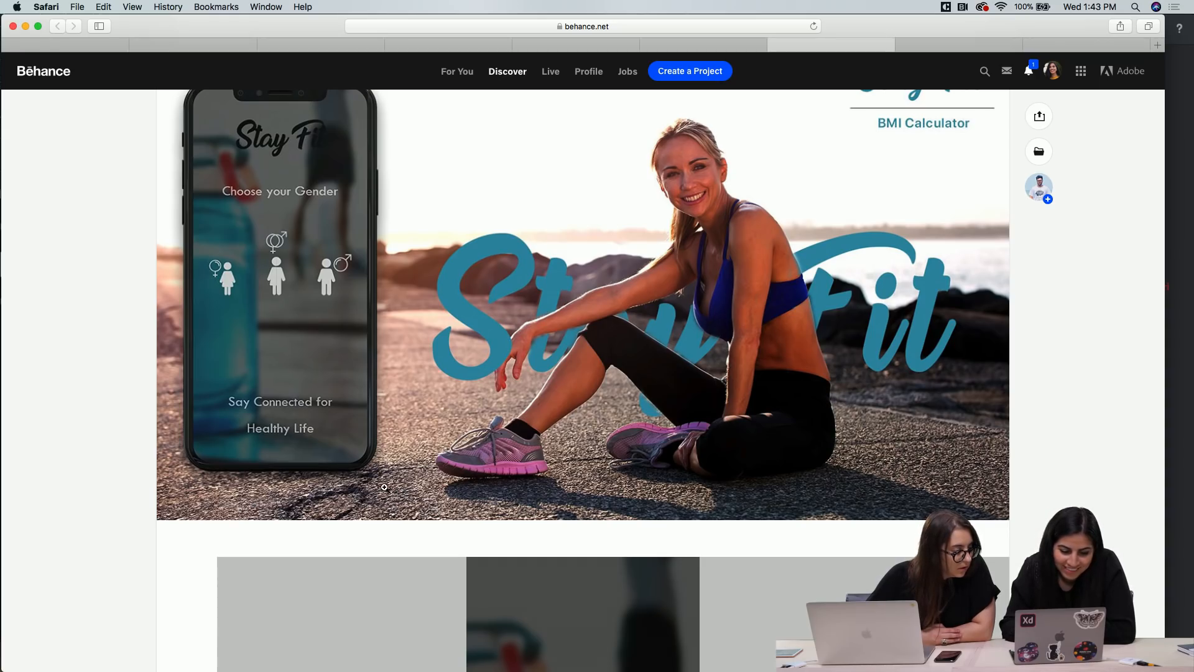
scroll(416, 520, "down", 10)
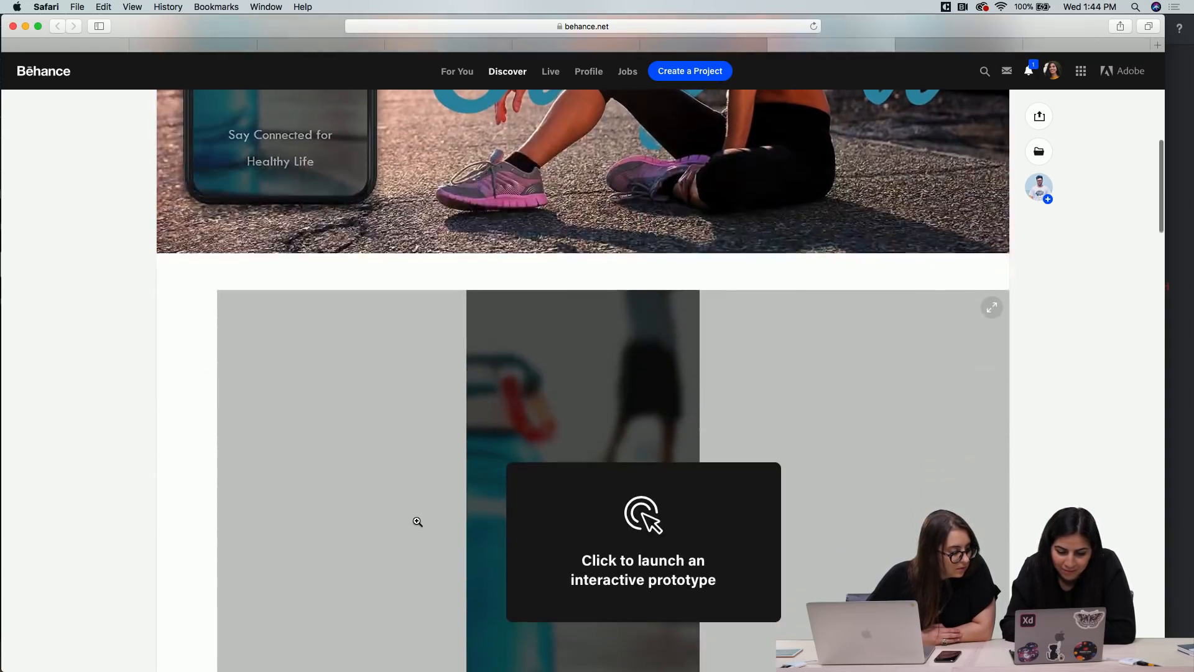
scroll(417, 521, "down", 5)
Launch the Stay Fit interactive prototype, try the middle gender option, and choose the male figure
left_click(646, 397)
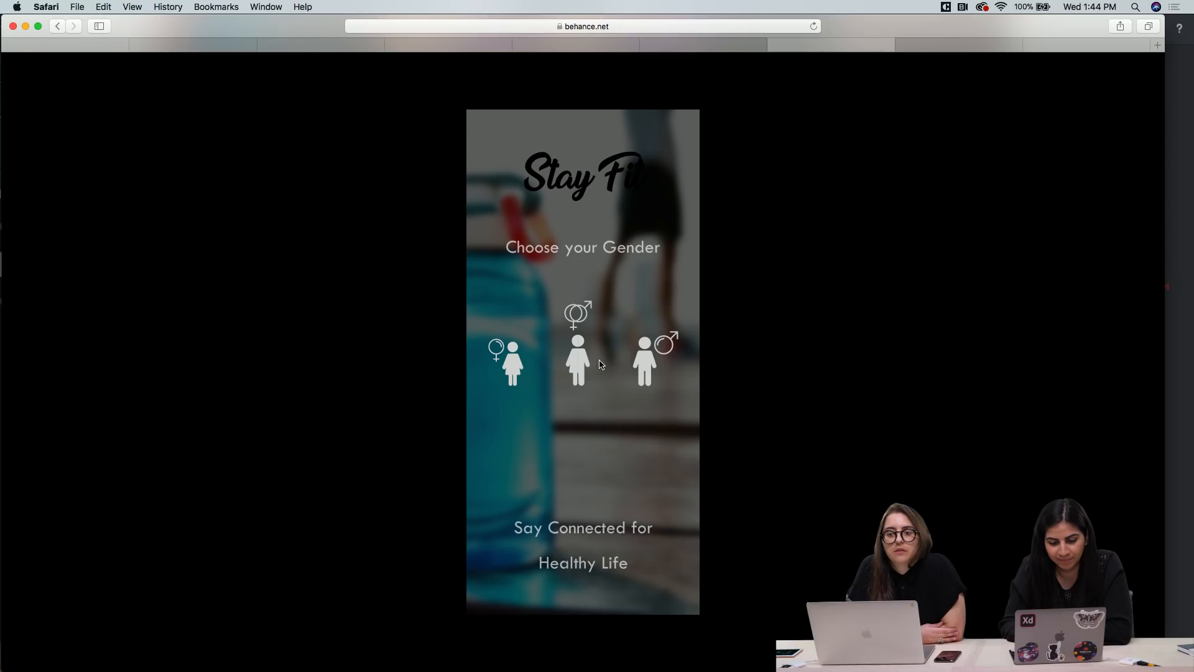
left_click(576, 361)
left_click(576, 361)
left_click(576, 359)
left_click(577, 358)
left_click(577, 359)
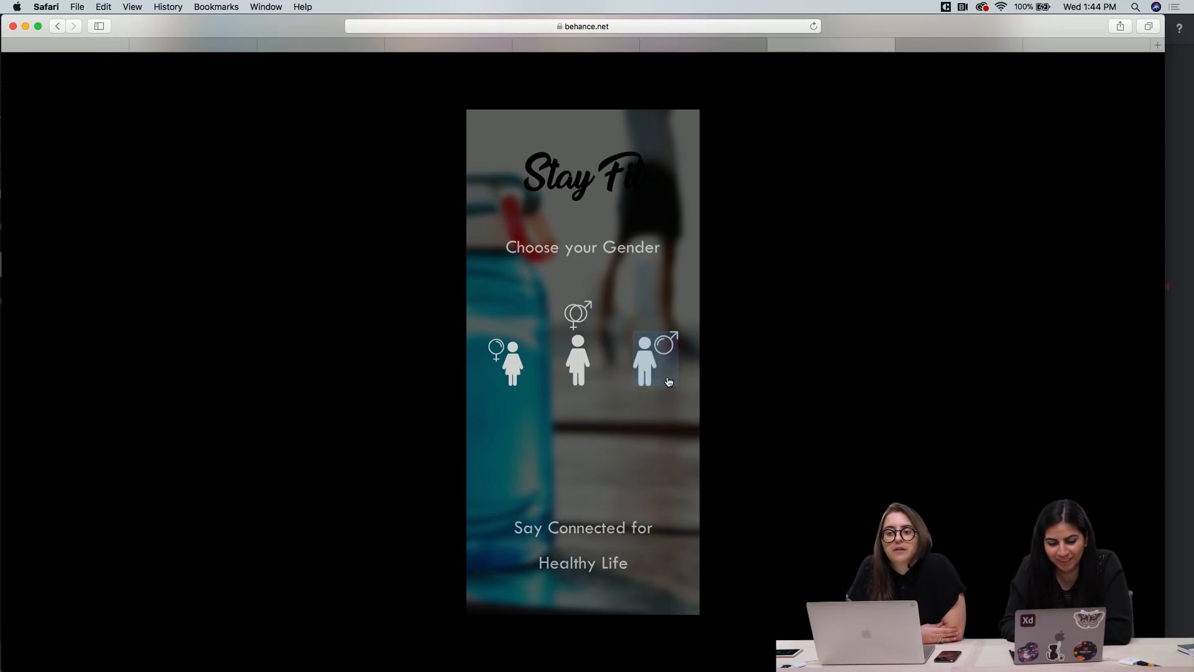
left_click(661, 382)
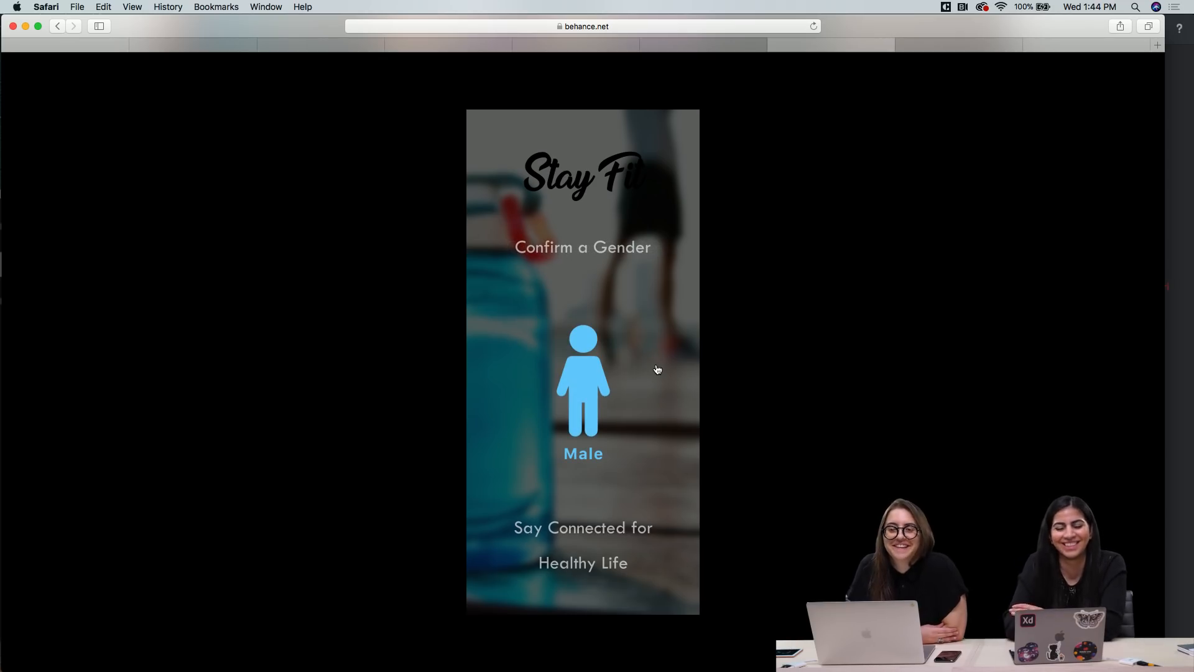